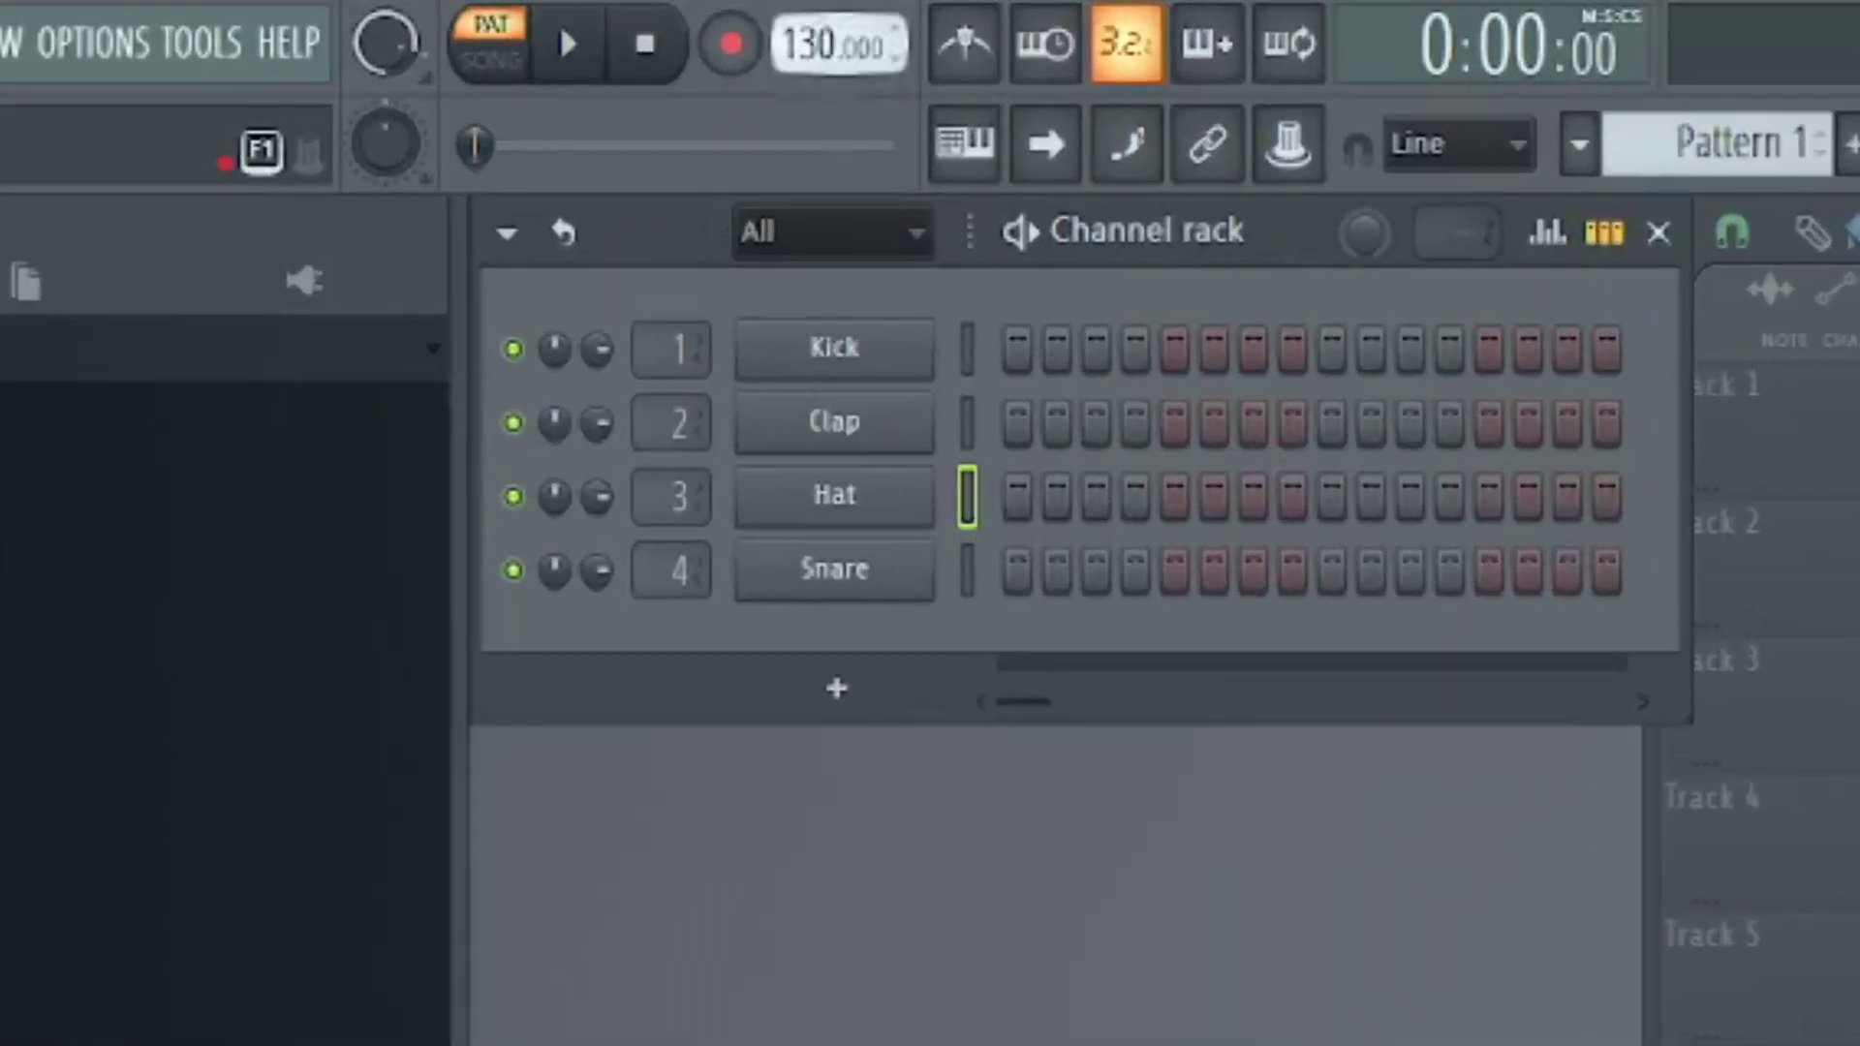
Step: Set the project tempo to 128 BPM
{"action": "left_click_drag", "start_coordinate": [813, 44], "coordinate": [814, 53]}
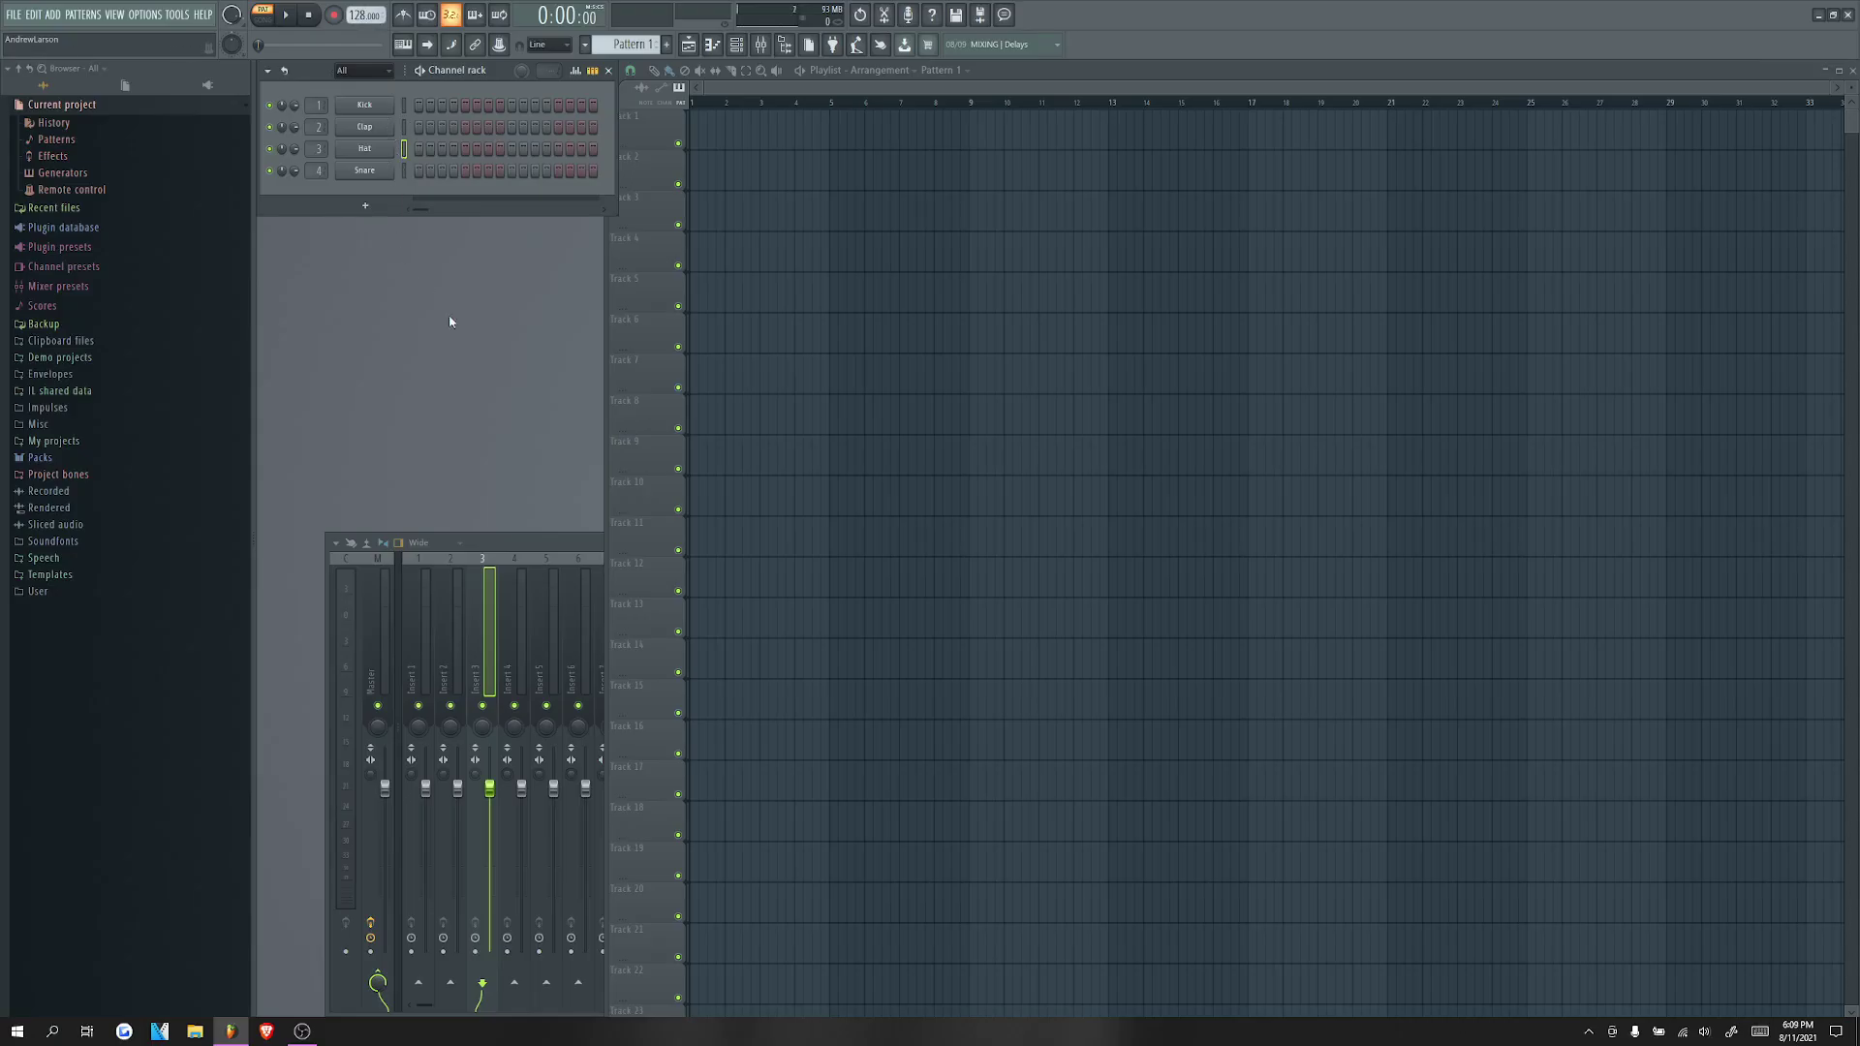
Step: Add a reFX Nexus channel to the channel rack and load its Holy Piano preset
{"action": "left_click", "coordinate": [654, 73]}
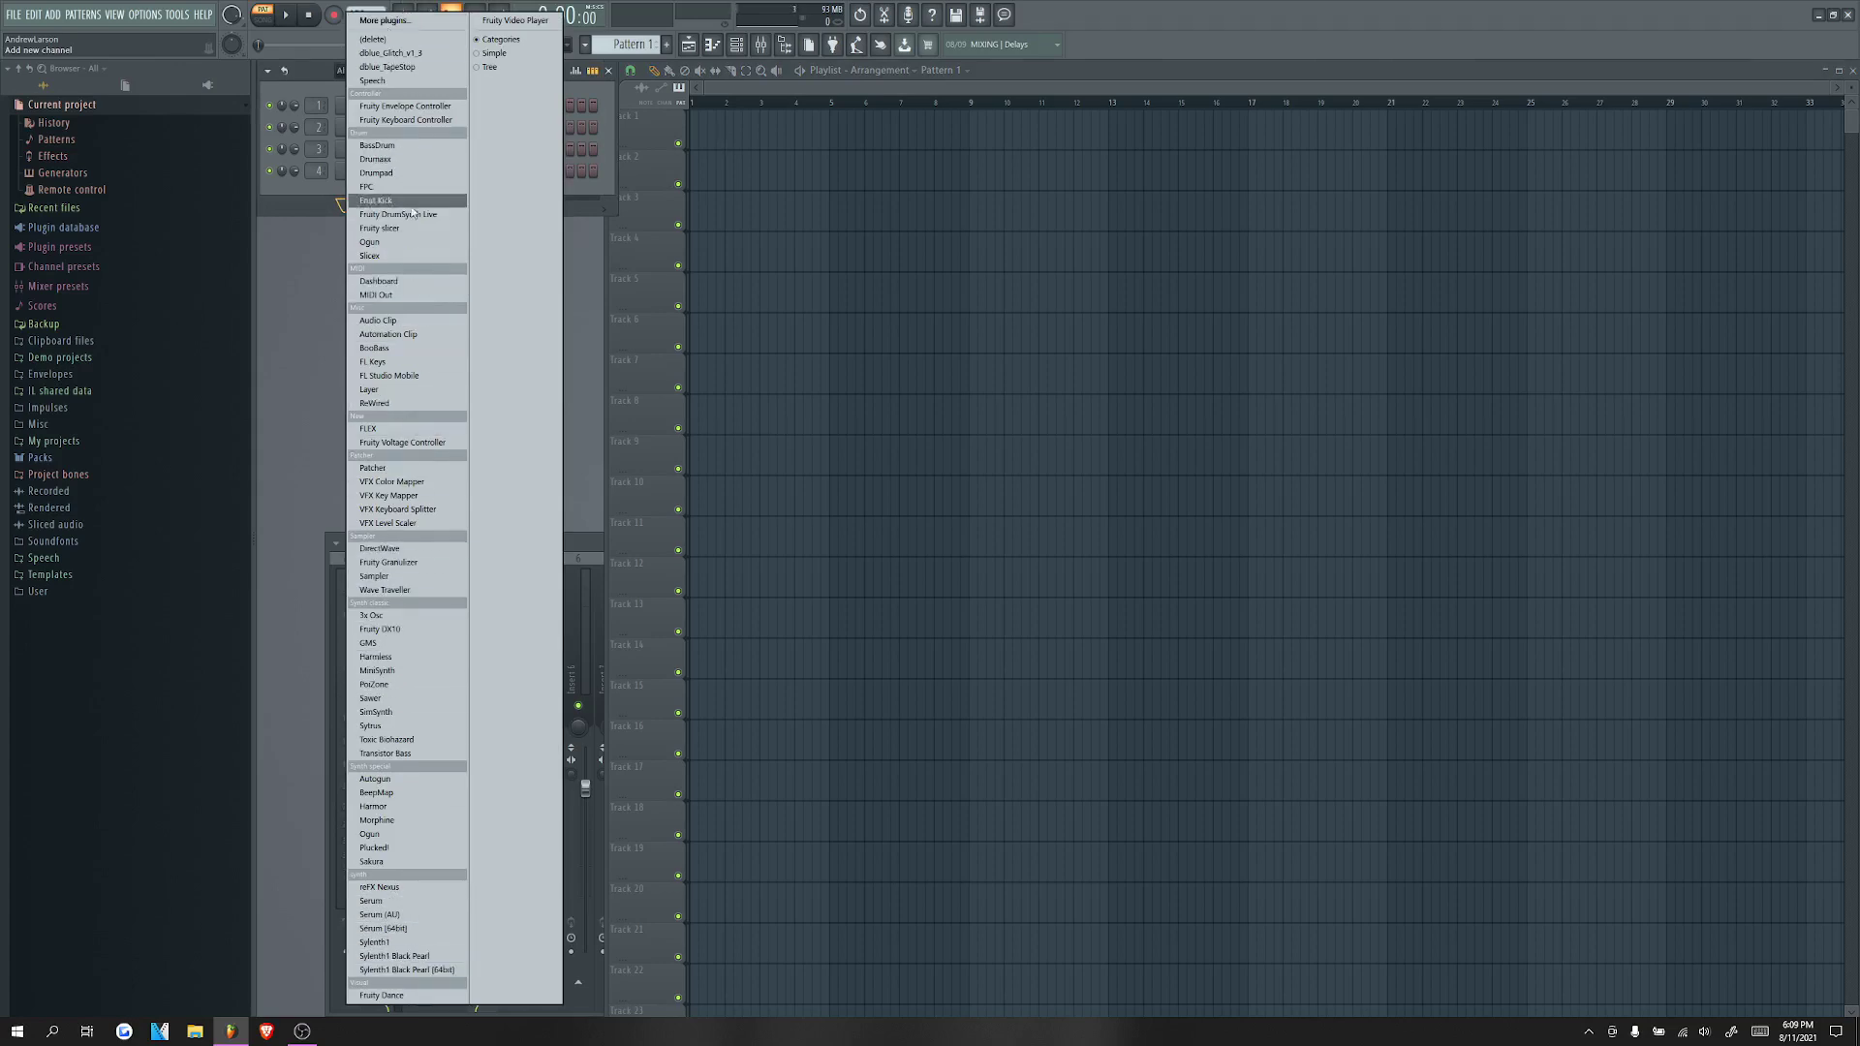
{"action": "left_click", "coordinate": [366, 233]}
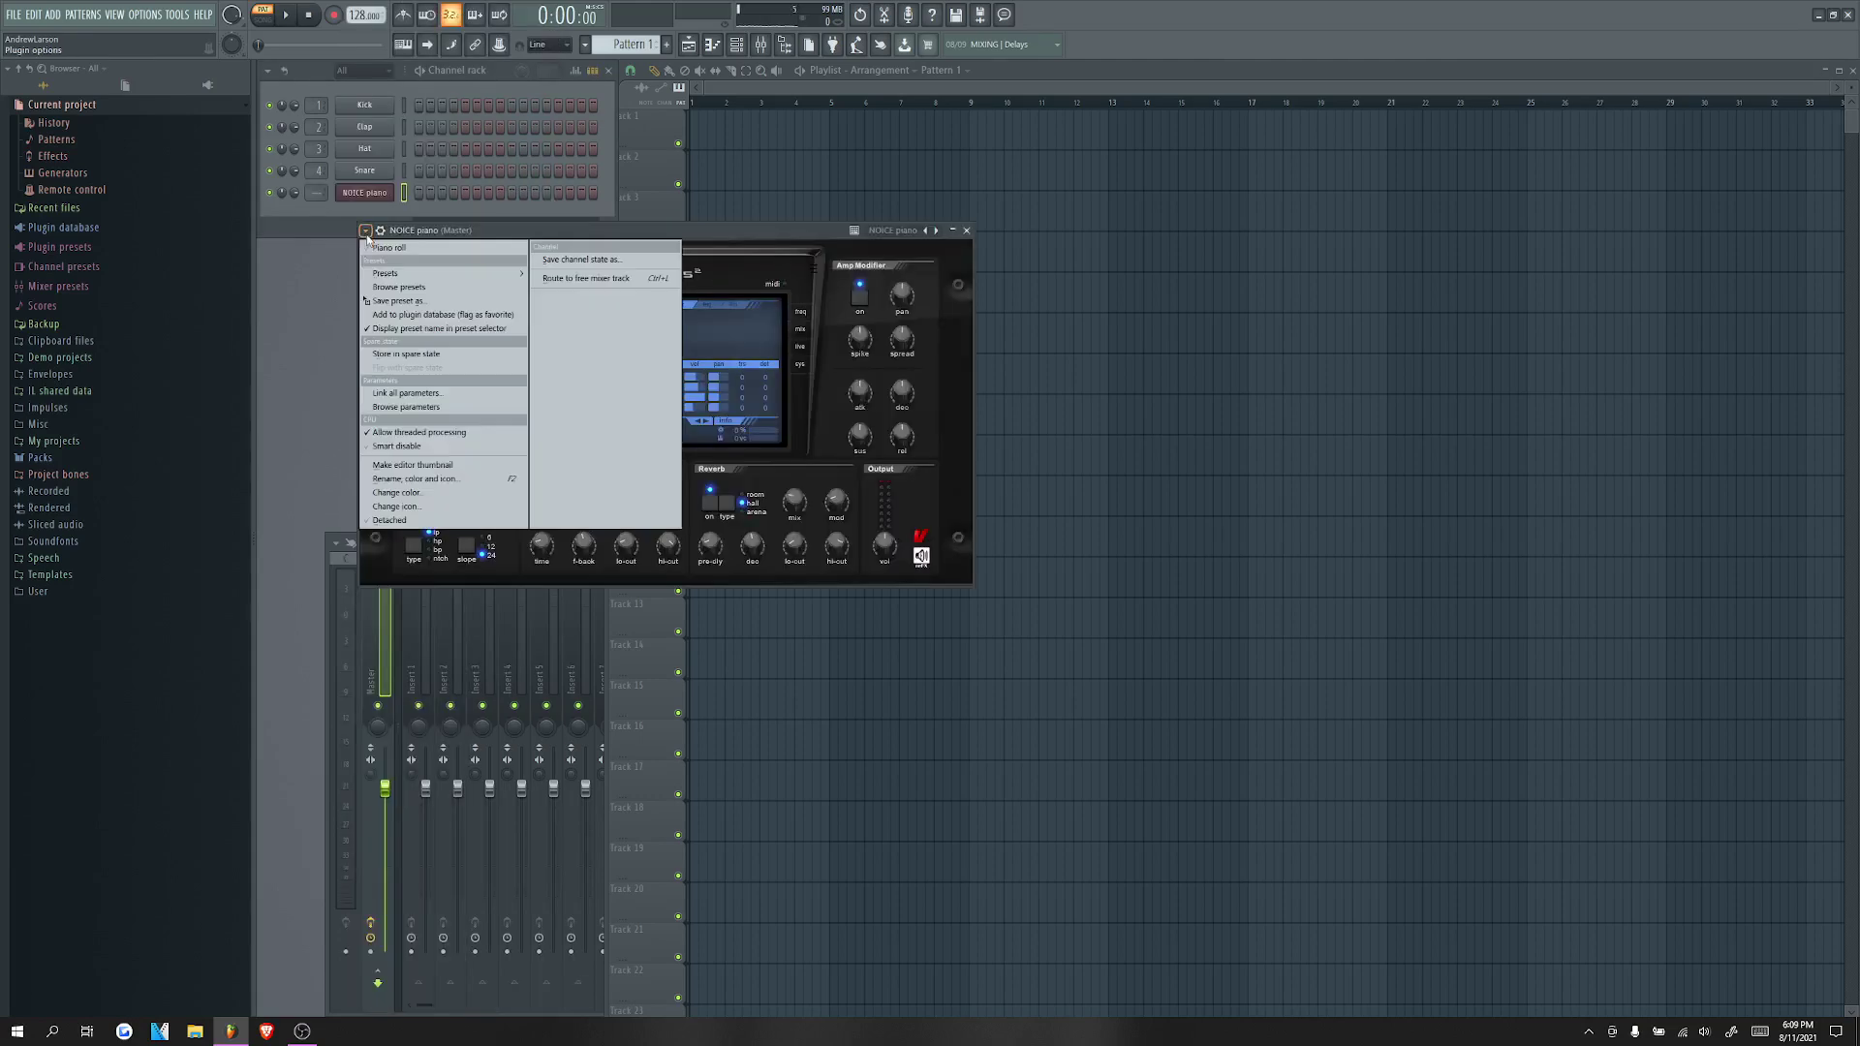
{"action": "mouse_move", "coordinate": [436, 273]}
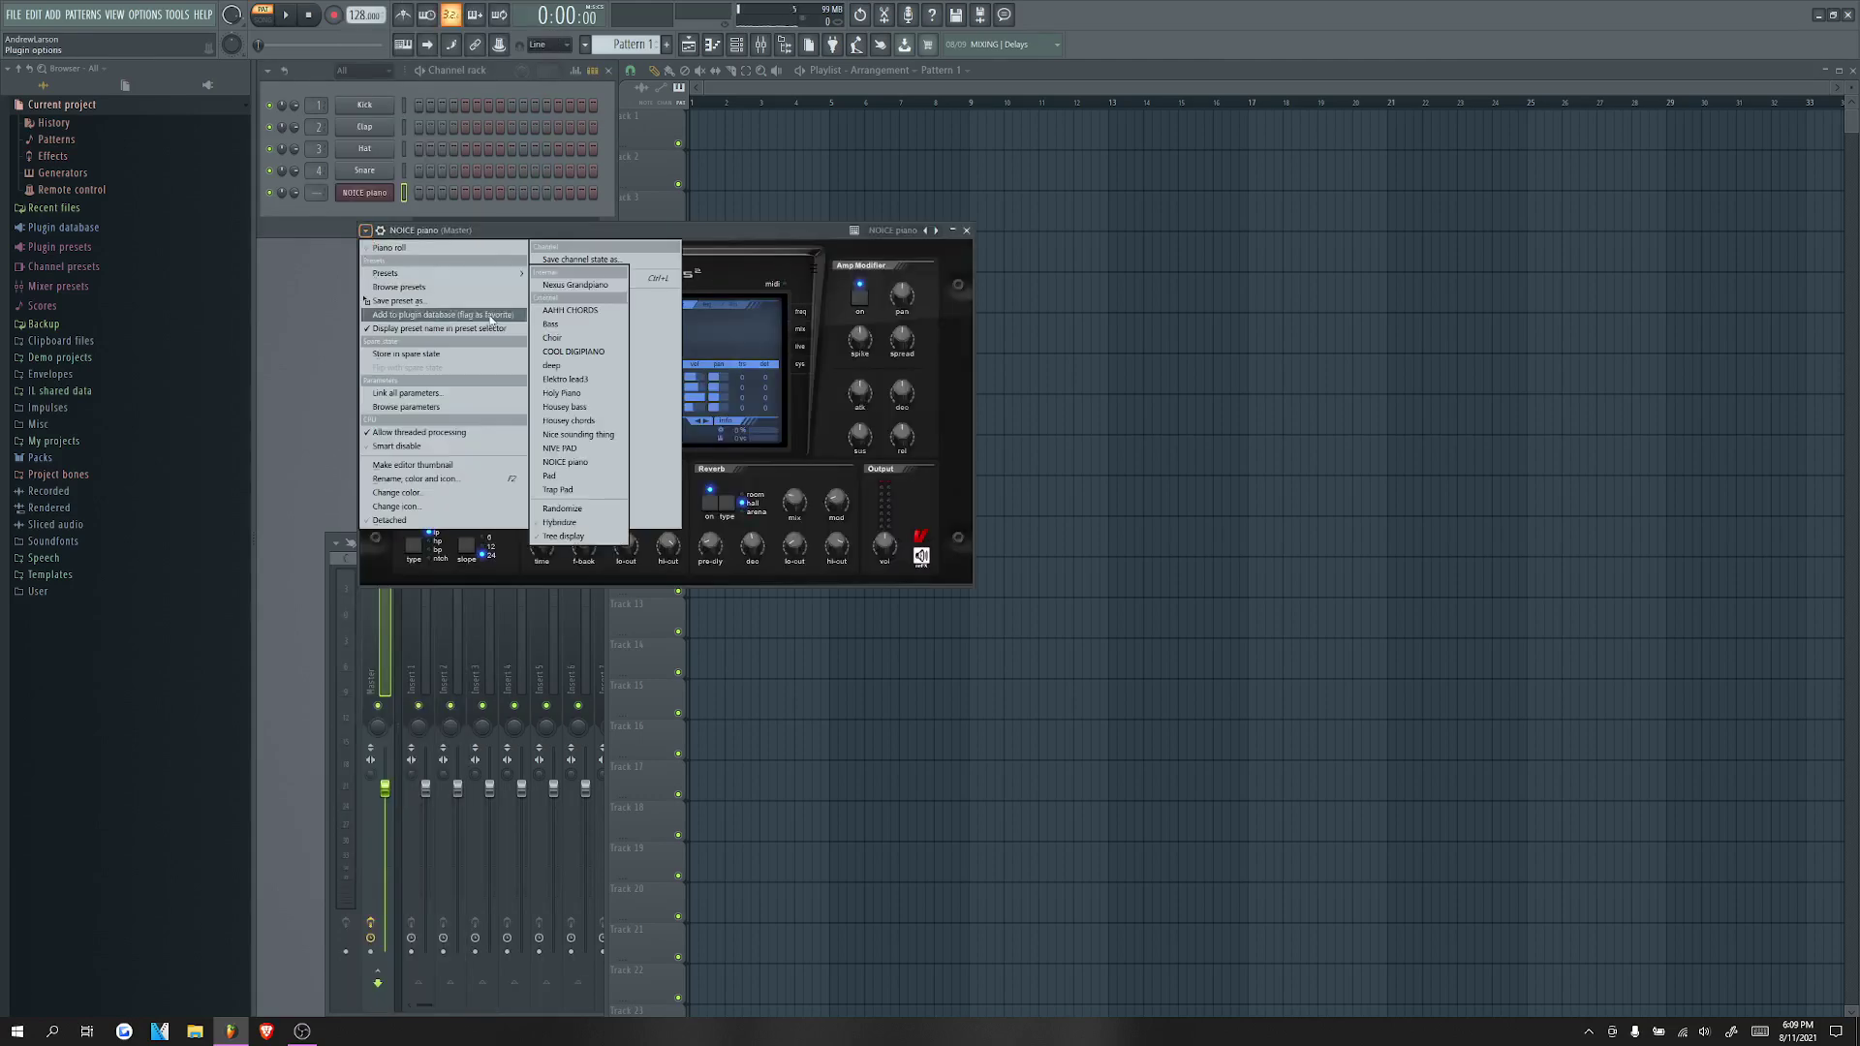
{"action": "left_click", "coordinate": [558, 393]}
Step: Open the Holy Piano channel's piano roll and place an A minor chord of A3, C4 and E4 at bar 1
{"action": "left_click", "coordinate": [713, 43]}
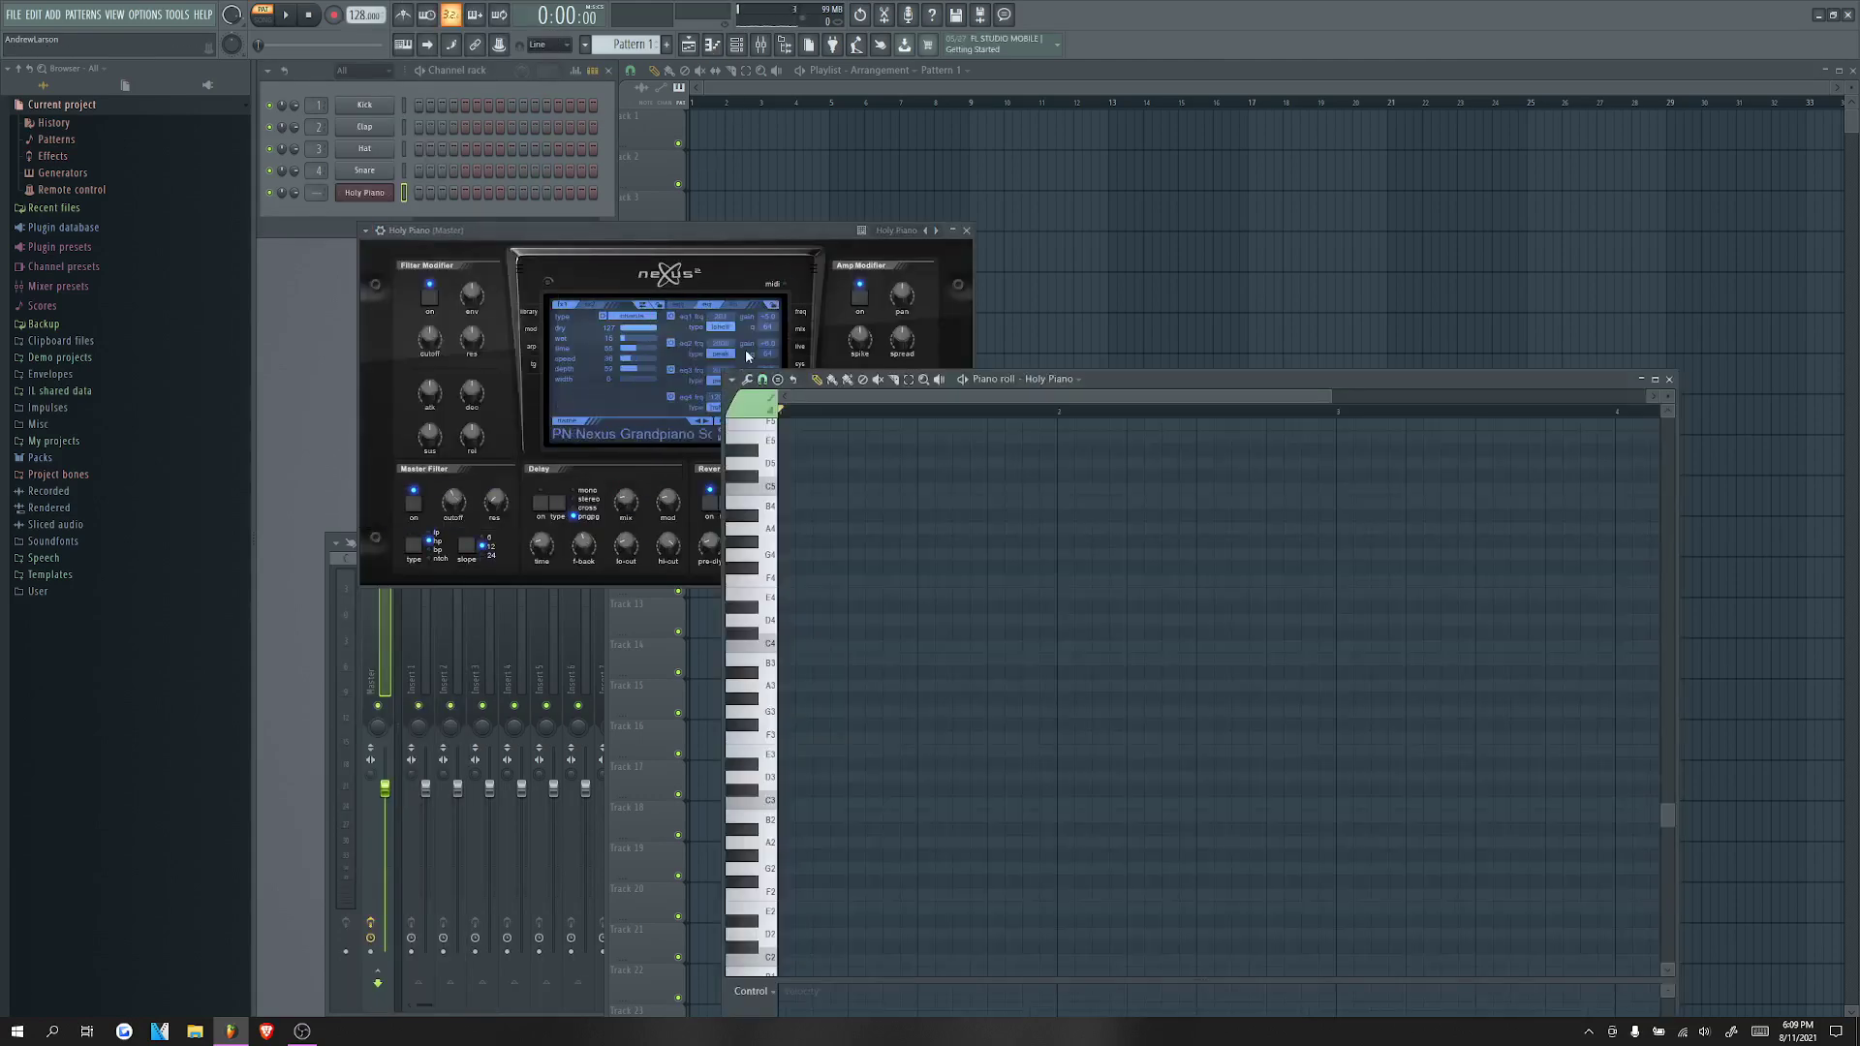
{"action": "scroll", "coordinate": [1220, 425], "scroll_direction": "down", "scroll_amount": 2}
{"action": "left_click_drag", "start_coordinate": [1327, 402], "coordinate": [1538, 399]}
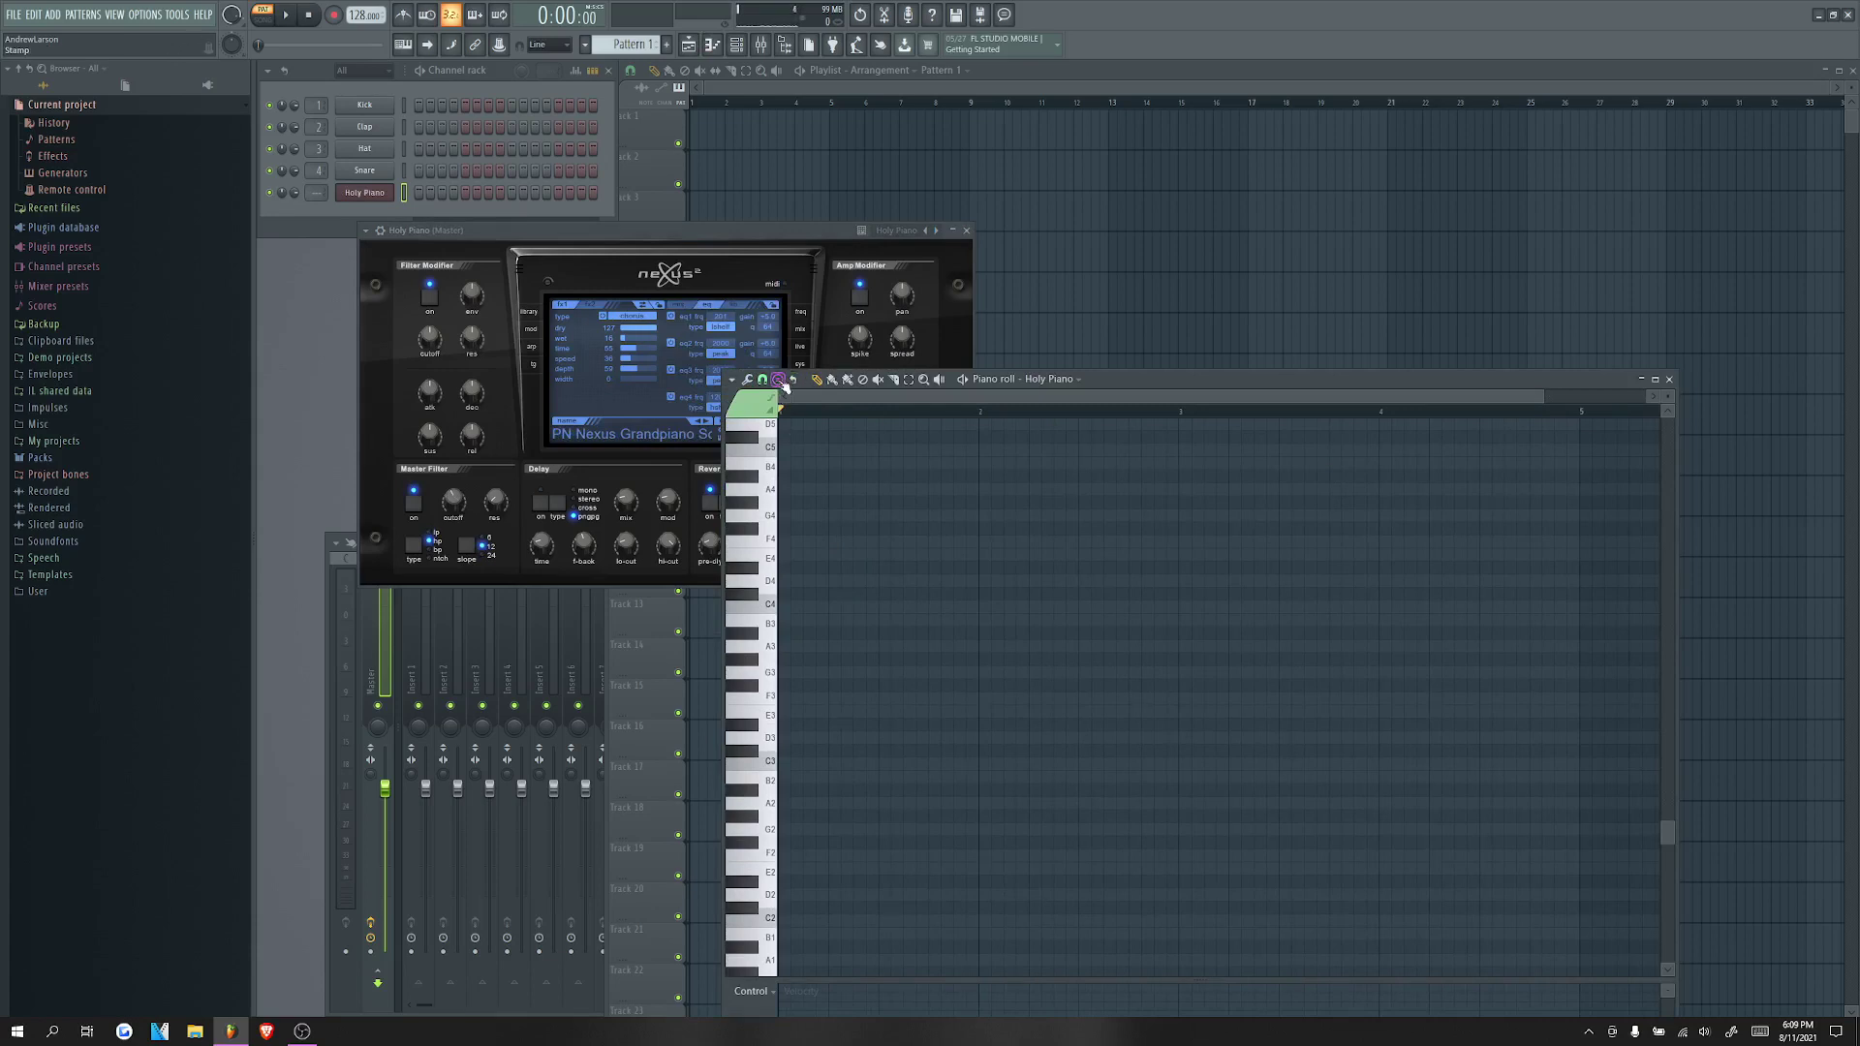
{"action": "left_click", "coordinate": [788, 381]}
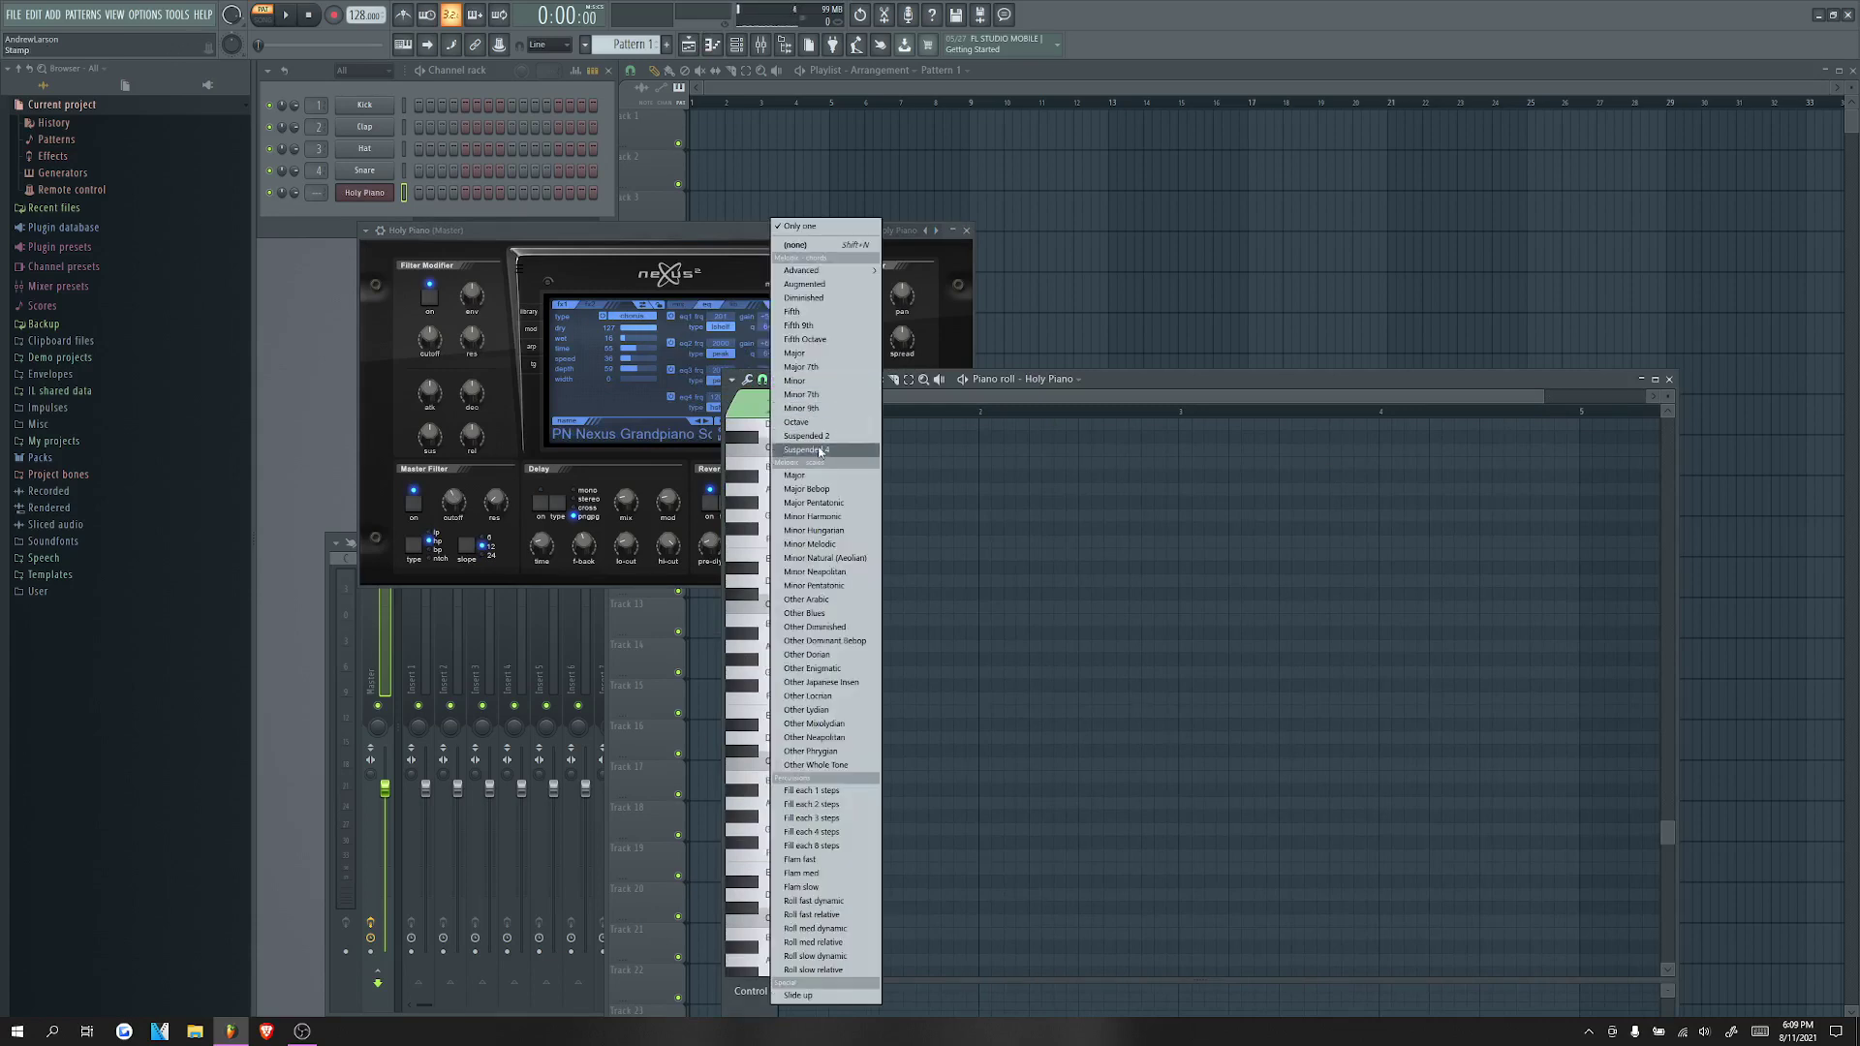
{"action": "left_click", "coordinate": [812, 398]}
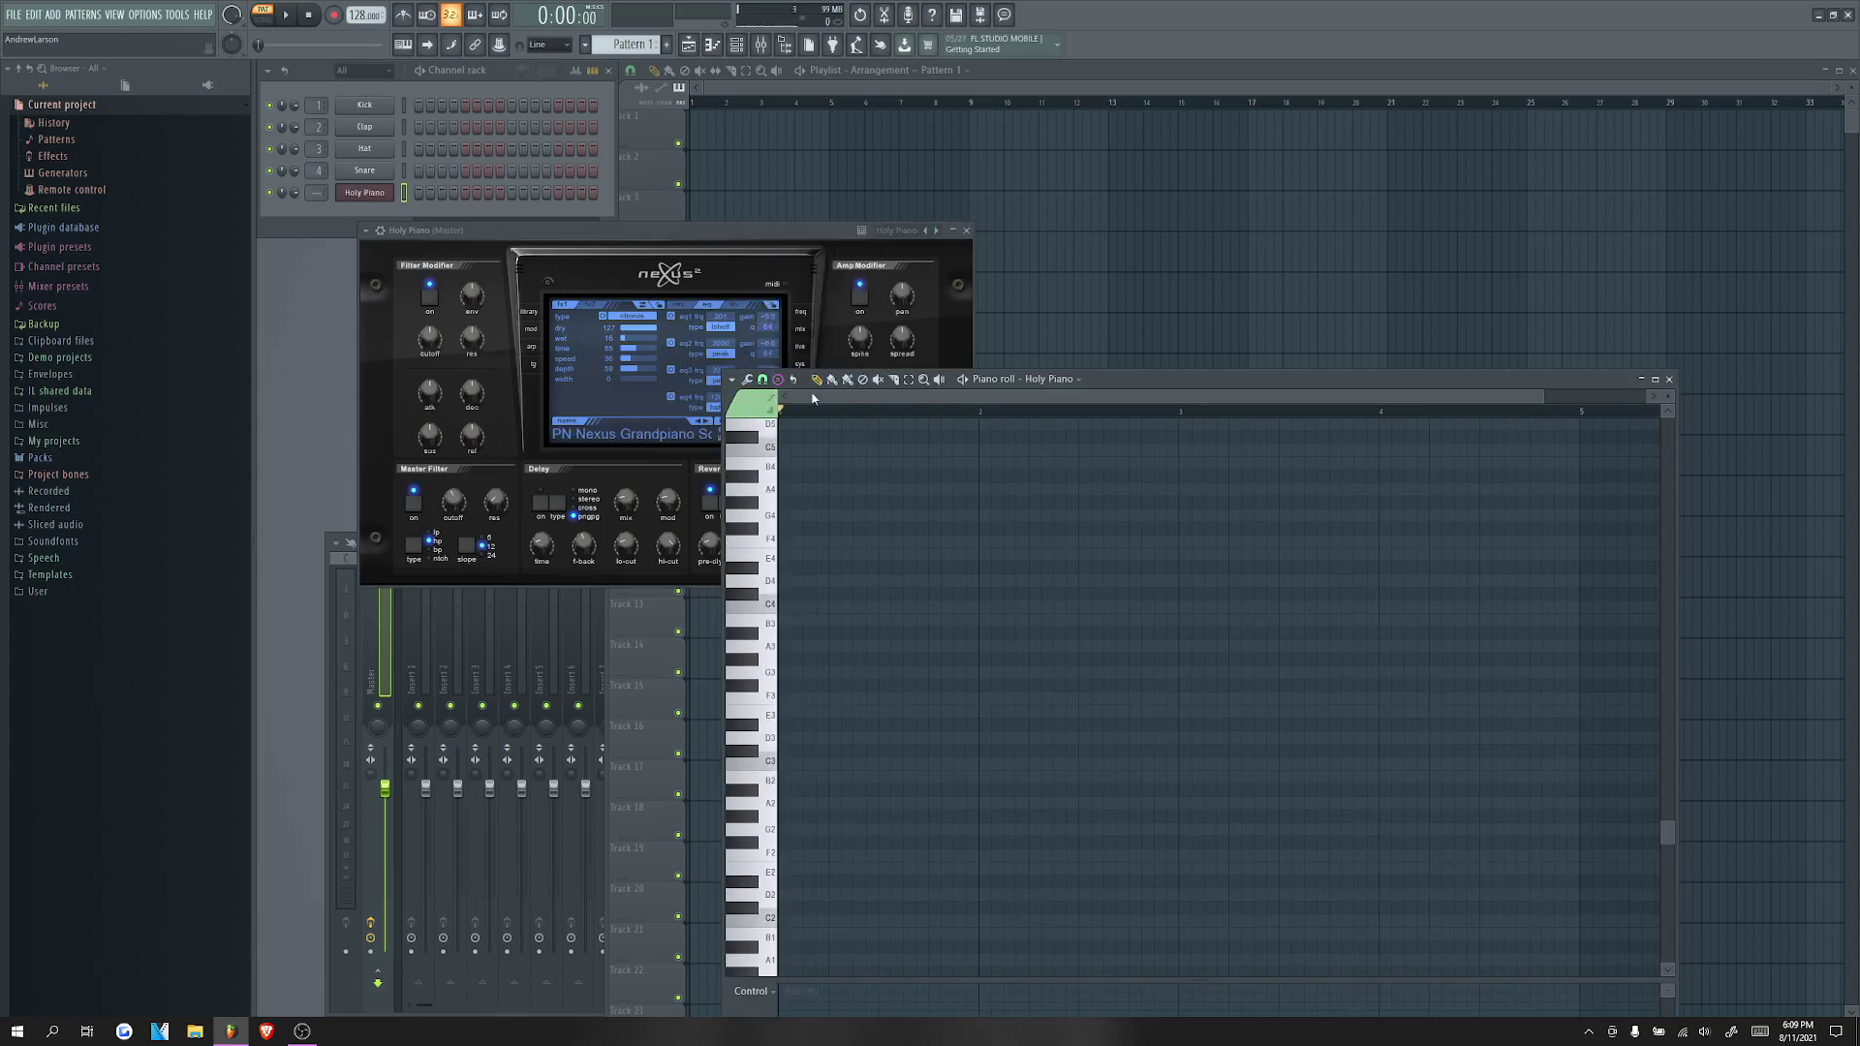
{"action": "left_click", "coordinate": [789, 646]}
{"action": "left_click", "coordinate": [788, 606]}
{"action": "left_click", "coordinate": [786, 554]}
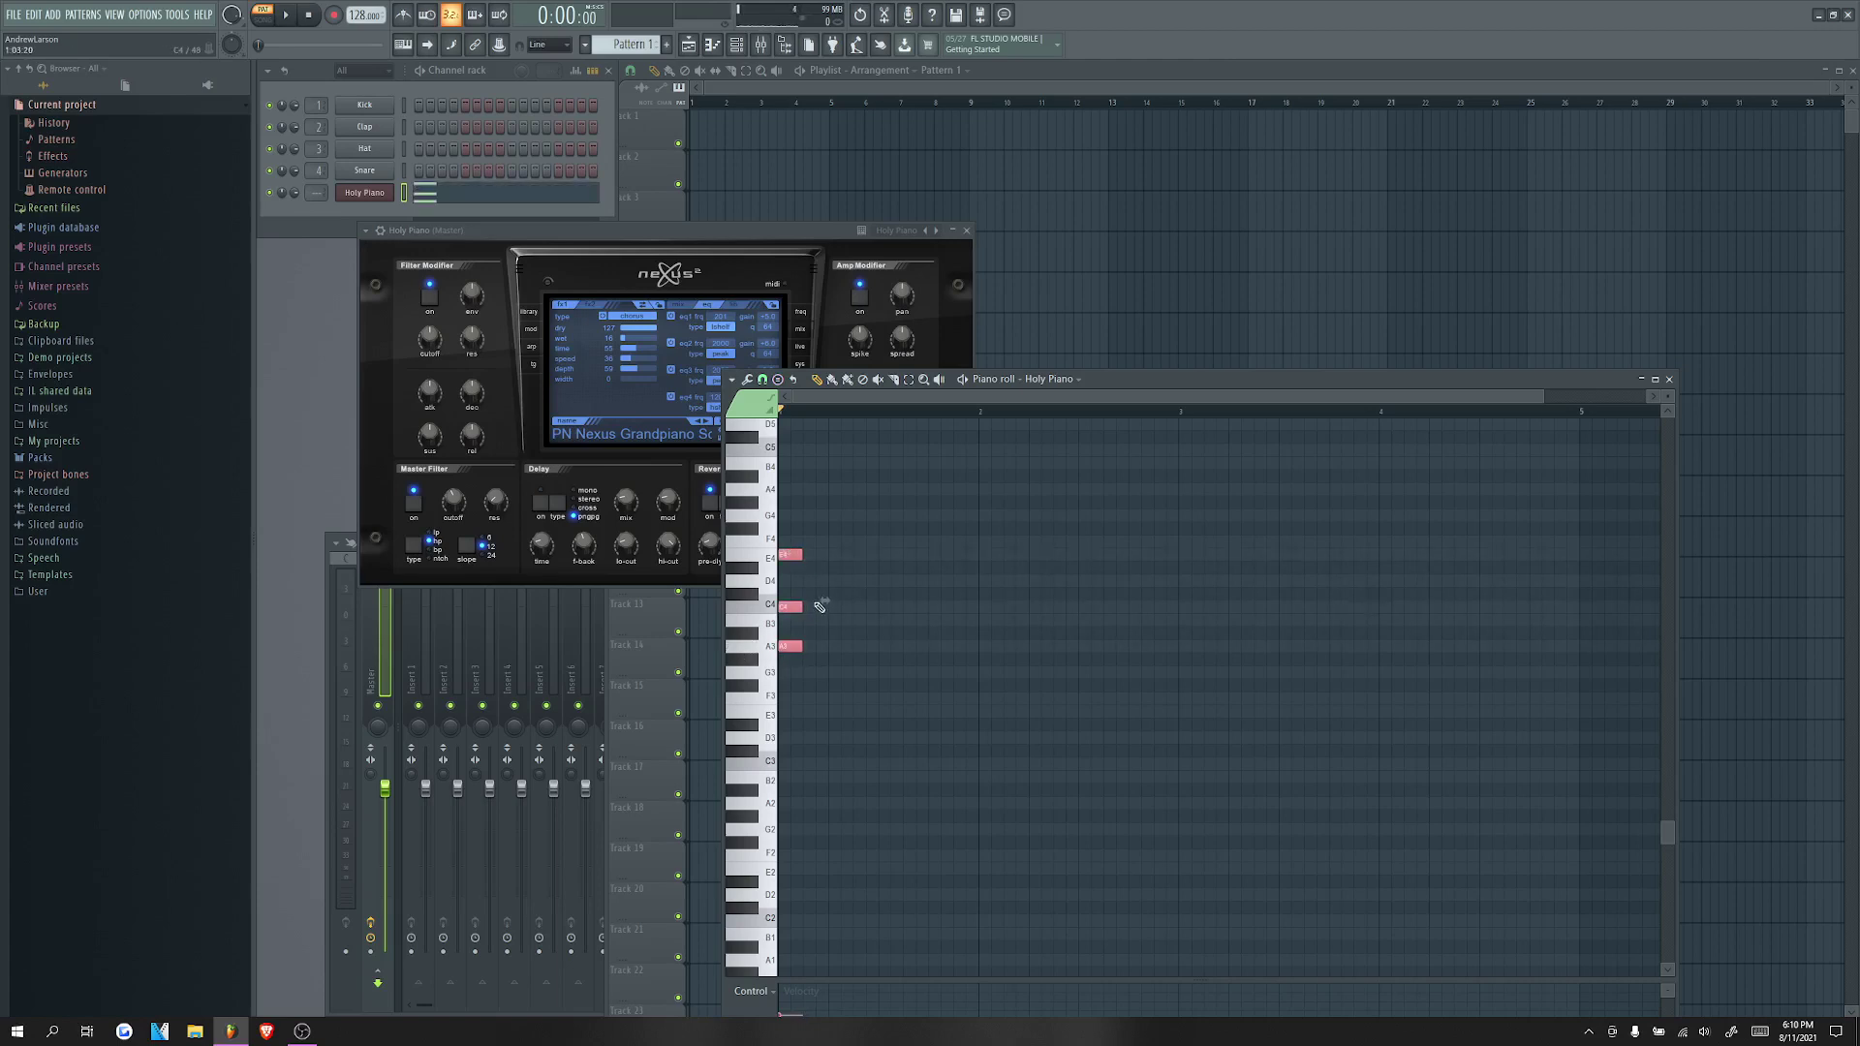
Step: Lengthen the three A minor chord notes to one full bar and play the chord back
{"action": "scroll", "coordinate": [839, 540], "scroll_direction": "up", "scroll_amount": 2}
{"action": "left_click_drag", "start_coordinate": [855, 397], "coordinate": [813, 397]}
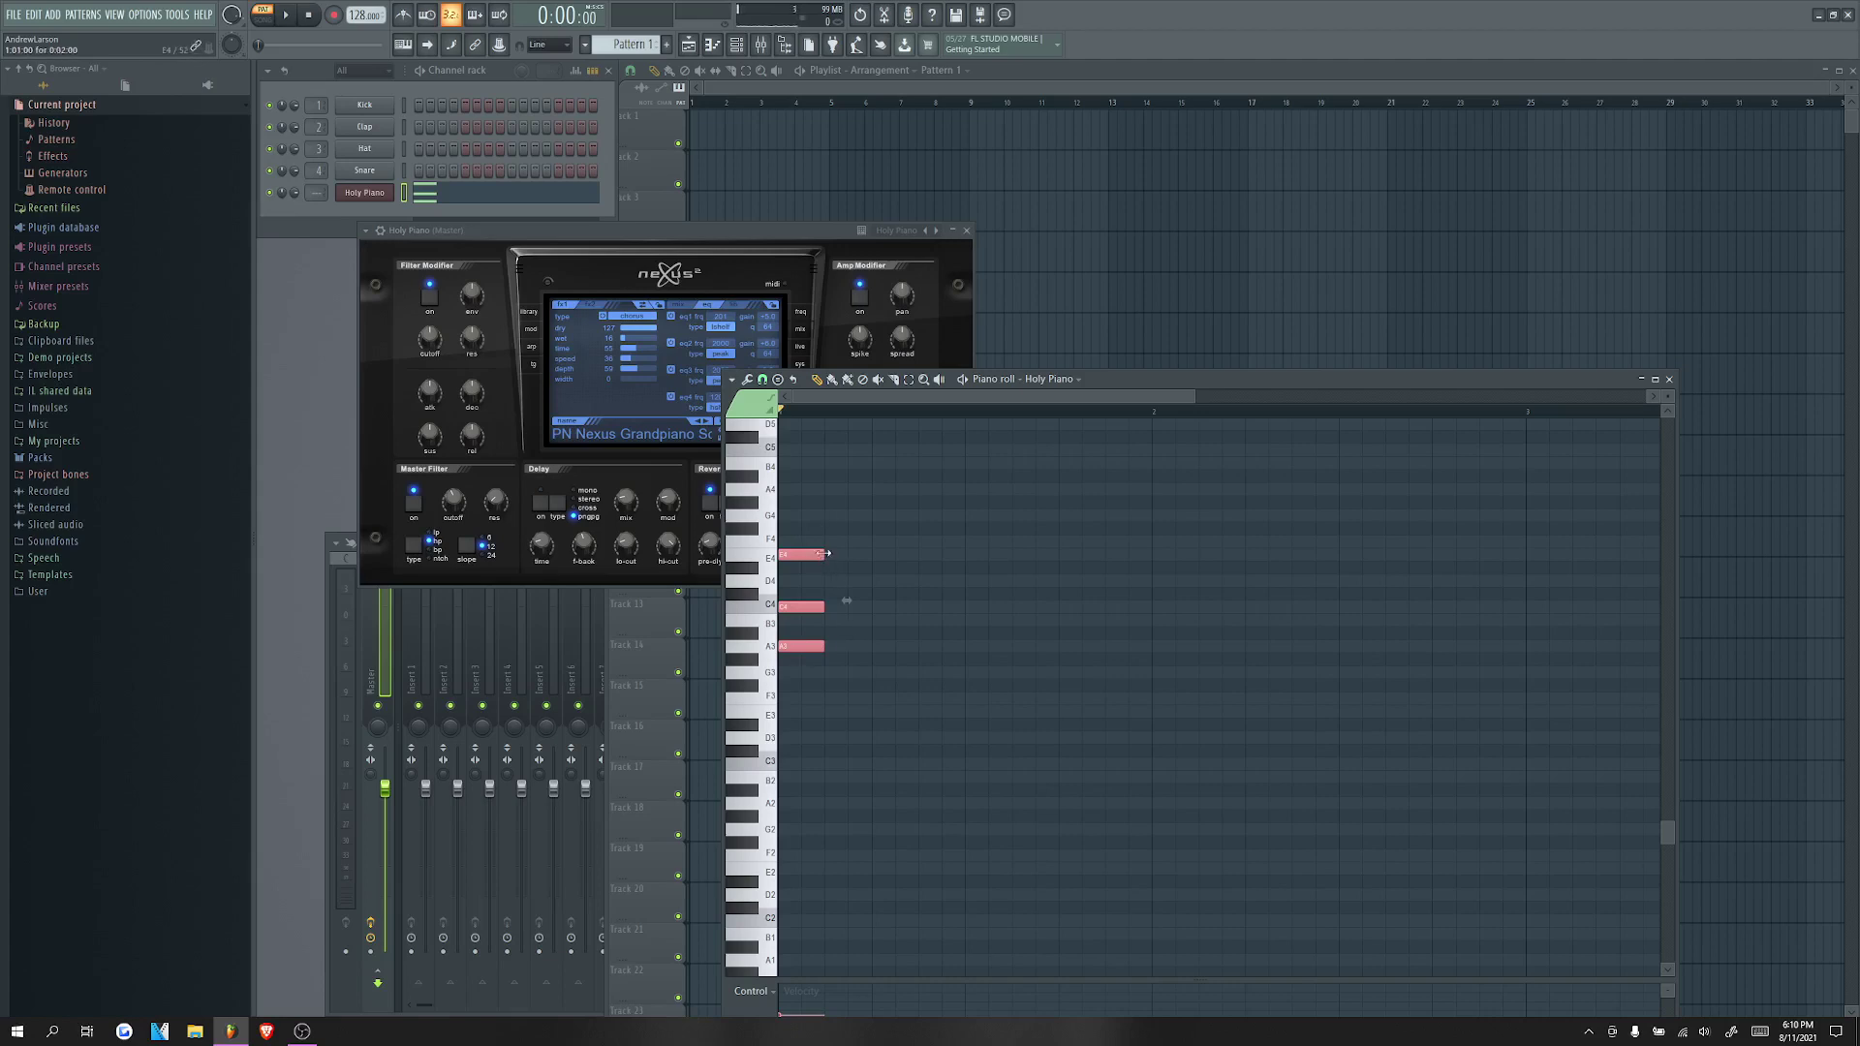
{"action": "scroll", "coordinate": [838, 609], "scroll_direction": "down", "scroll_amount": 3}
{"action": "left_click_drag", "start_coordinate": [805, 554], "coordinate": [986, 556]}
{"action": "key", "text": "space"}
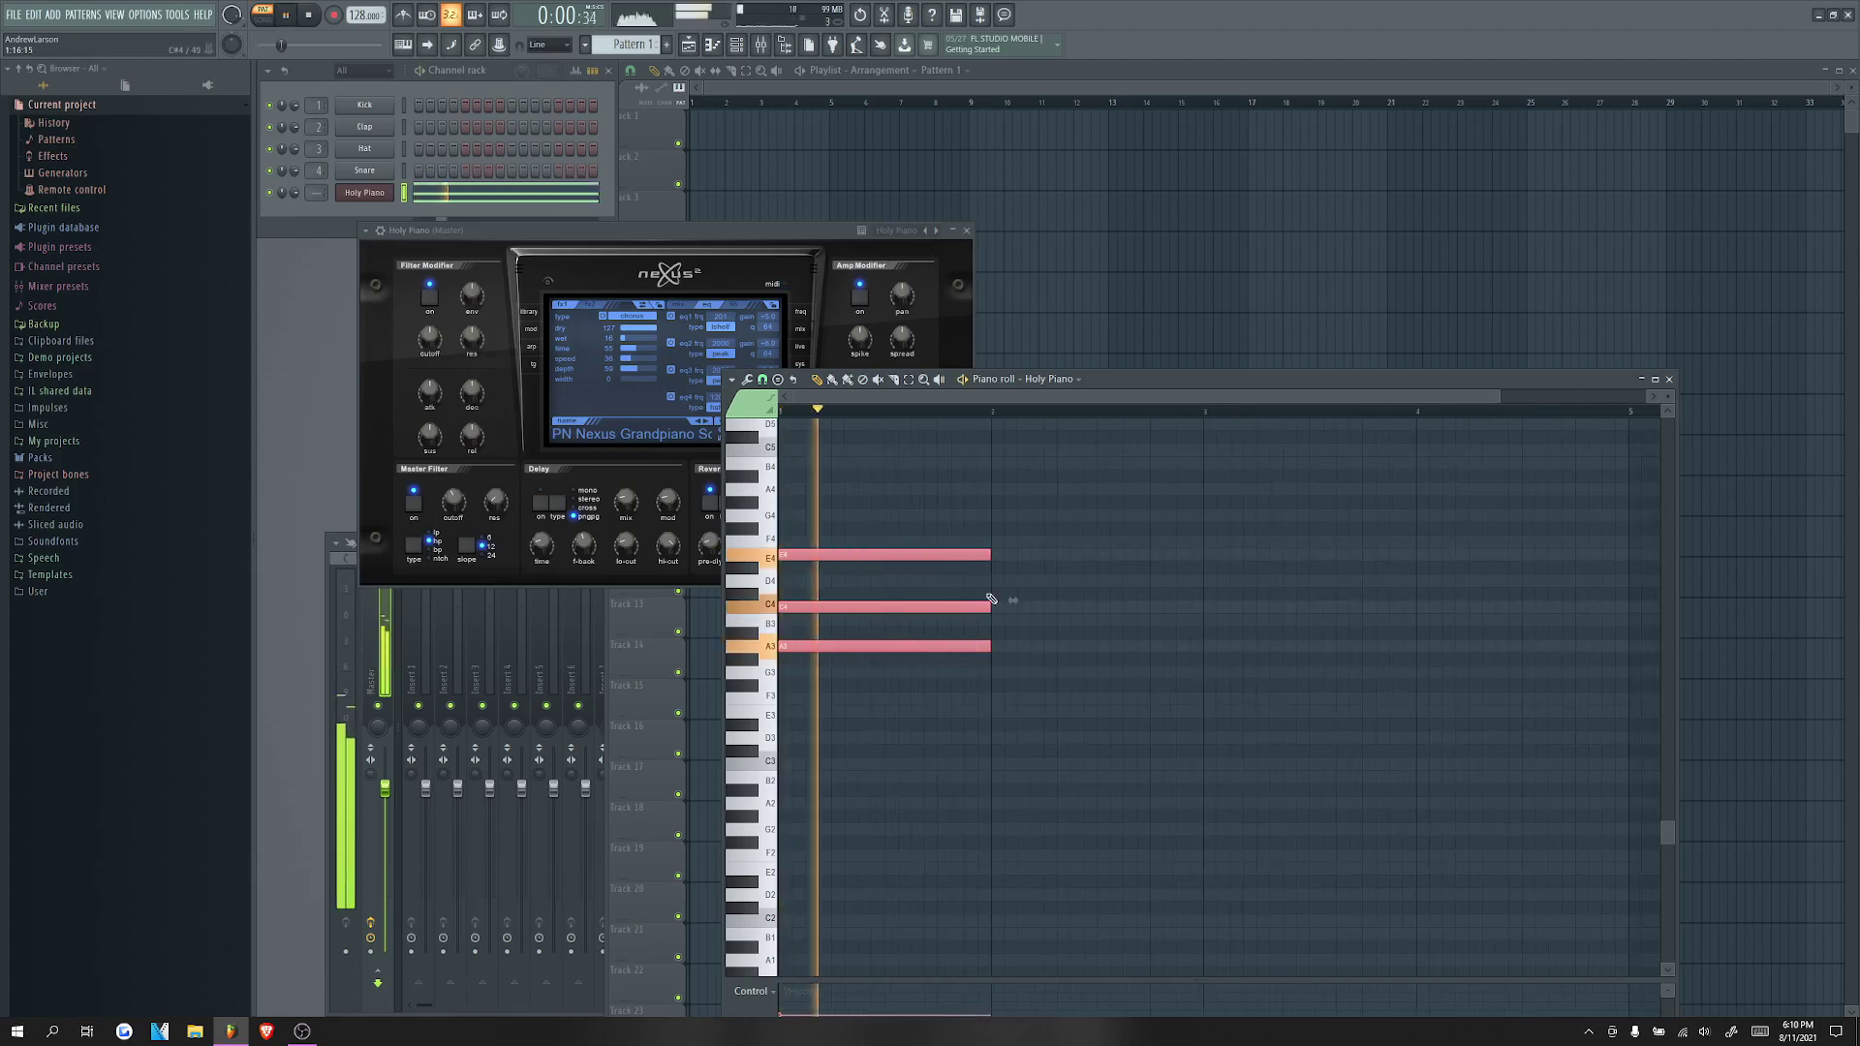
{"action": "key", "text": "space"}
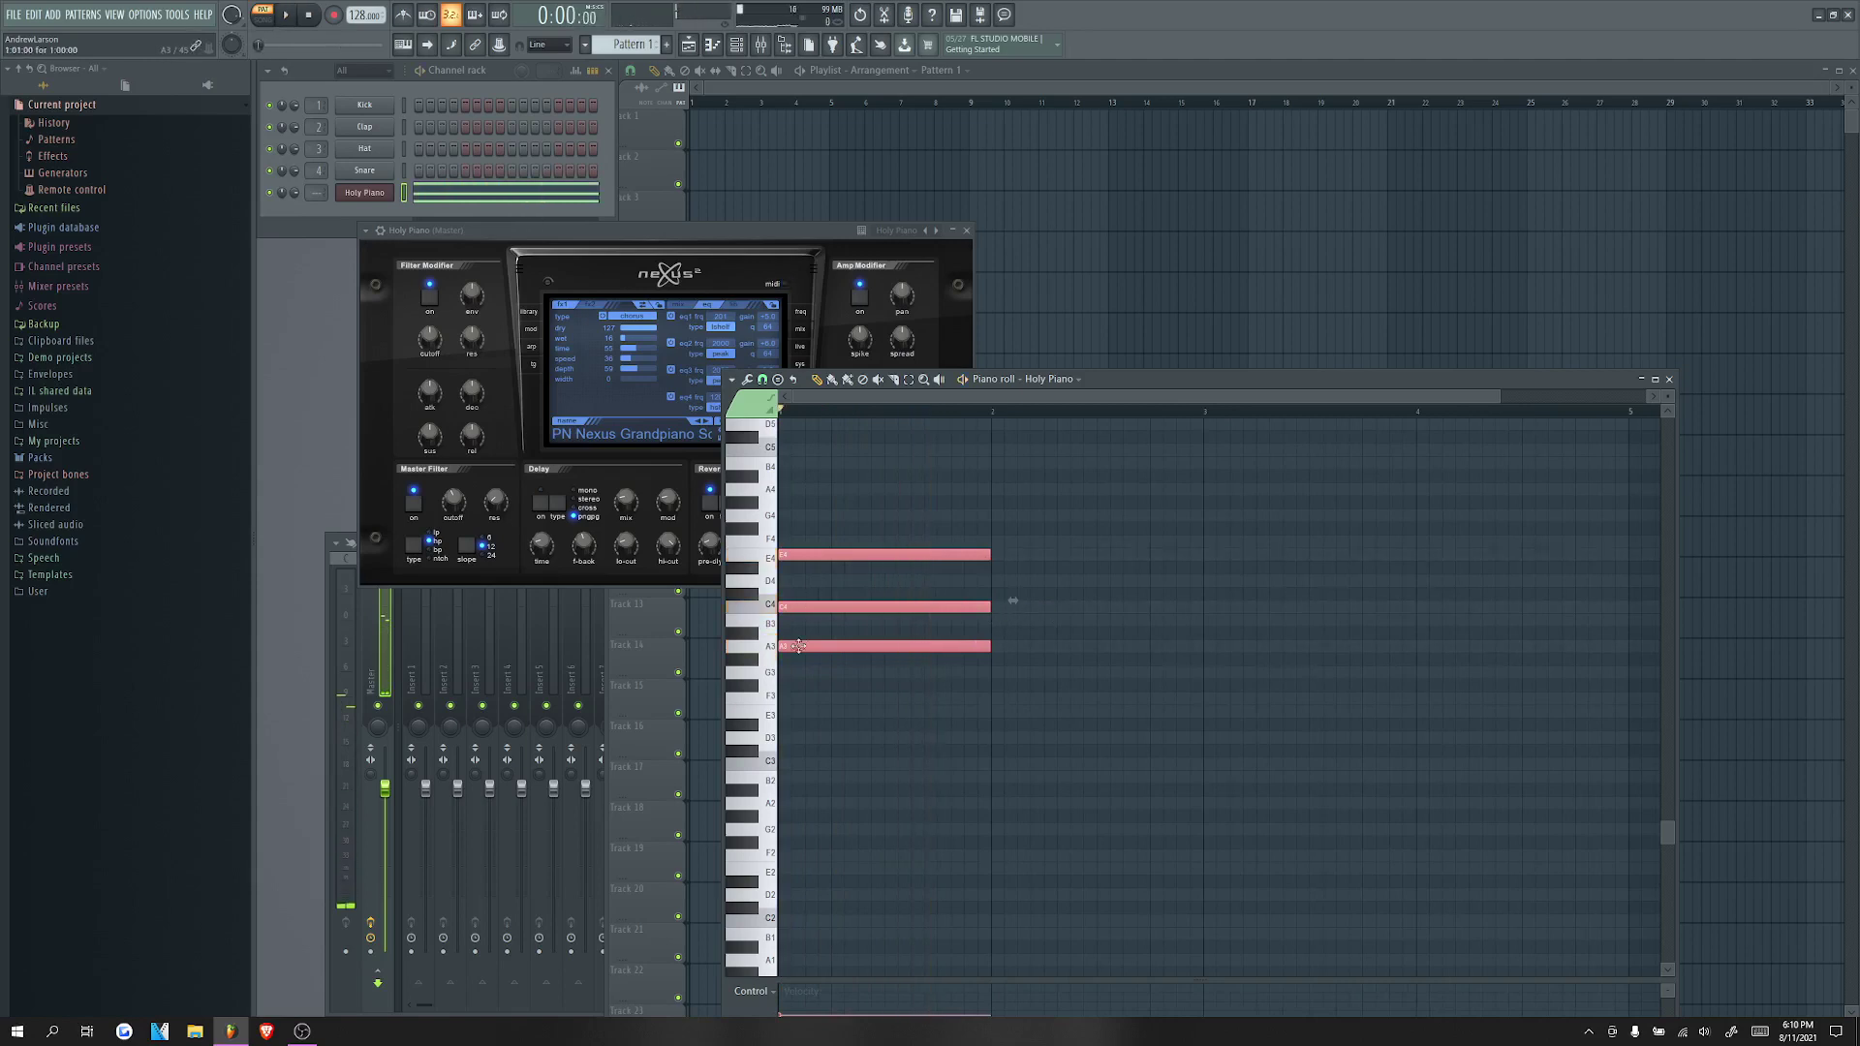
Step: Replace the A minor chord with a one-bar E minor chord stamp, raise it to E4, G4 and B4, and play it
{"action": "right_click", "coordinate": [798, 646]}
{"action": "left_click", "coordinate": [778, 379]}
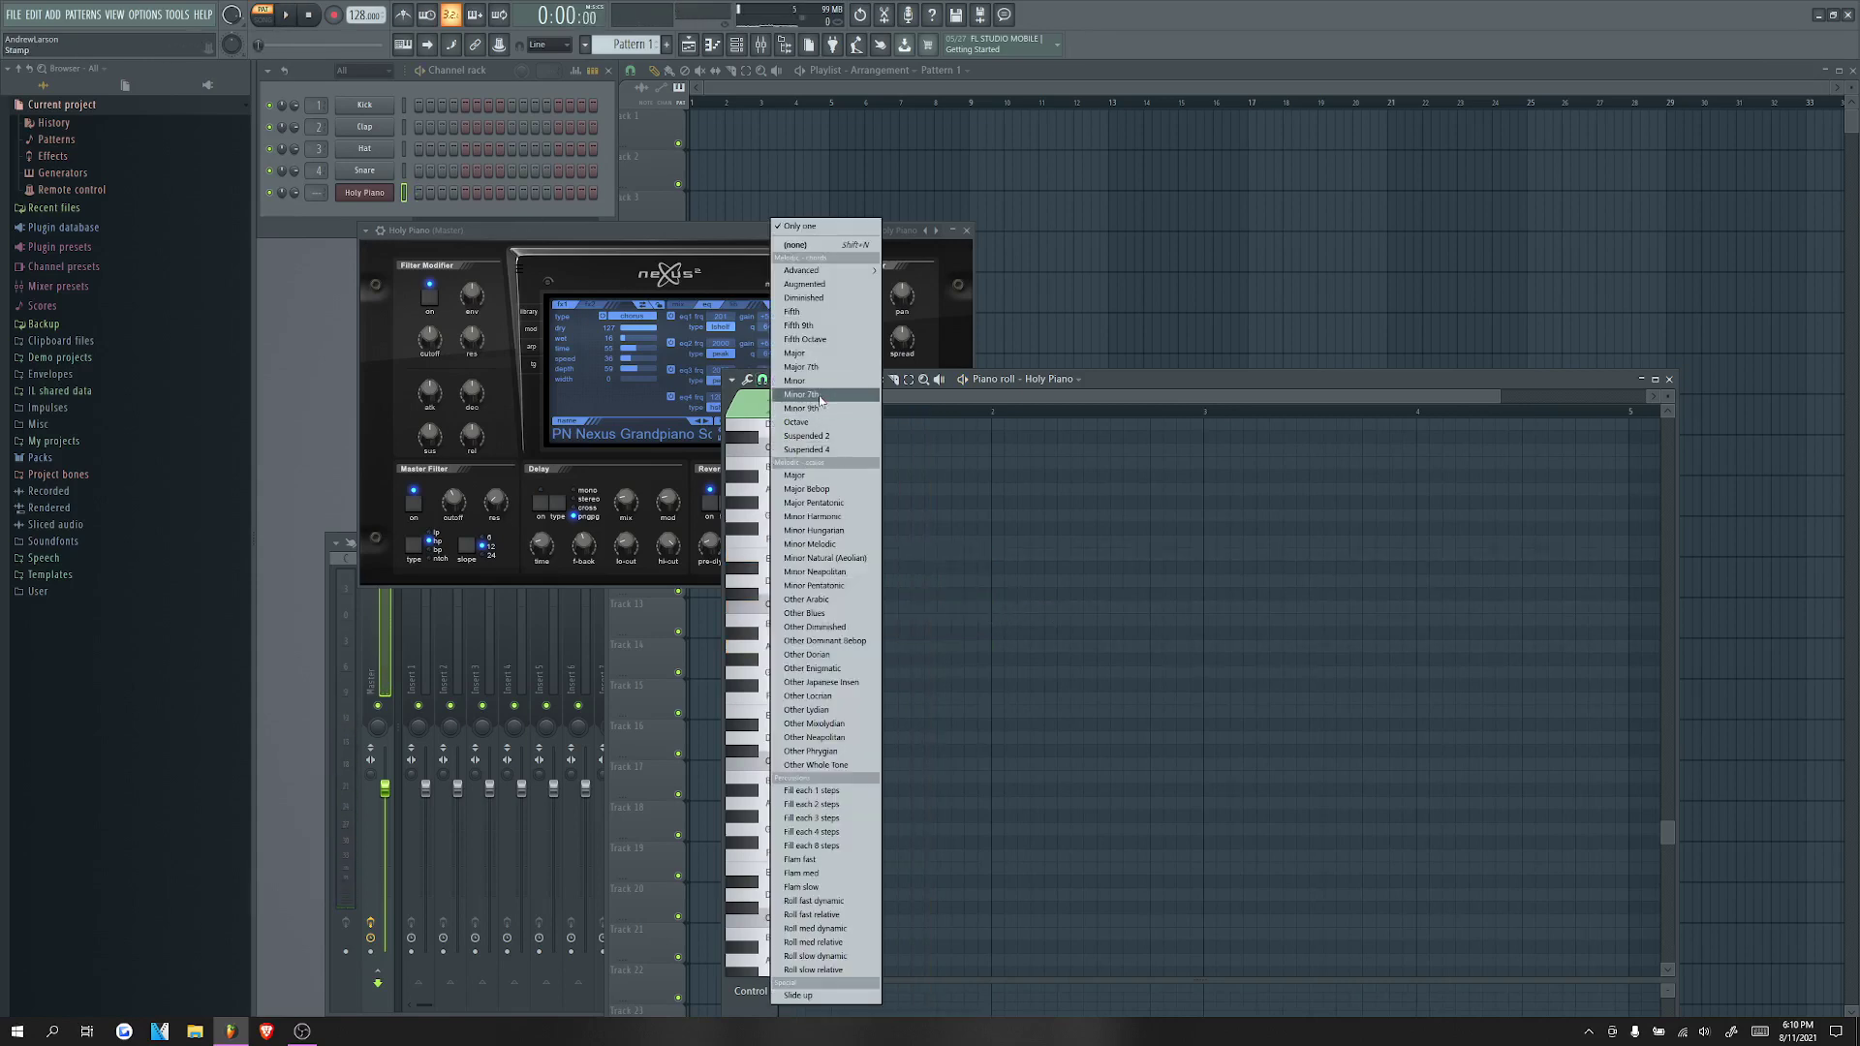
{"action": "left_click", "coordinate": [820, 397]}
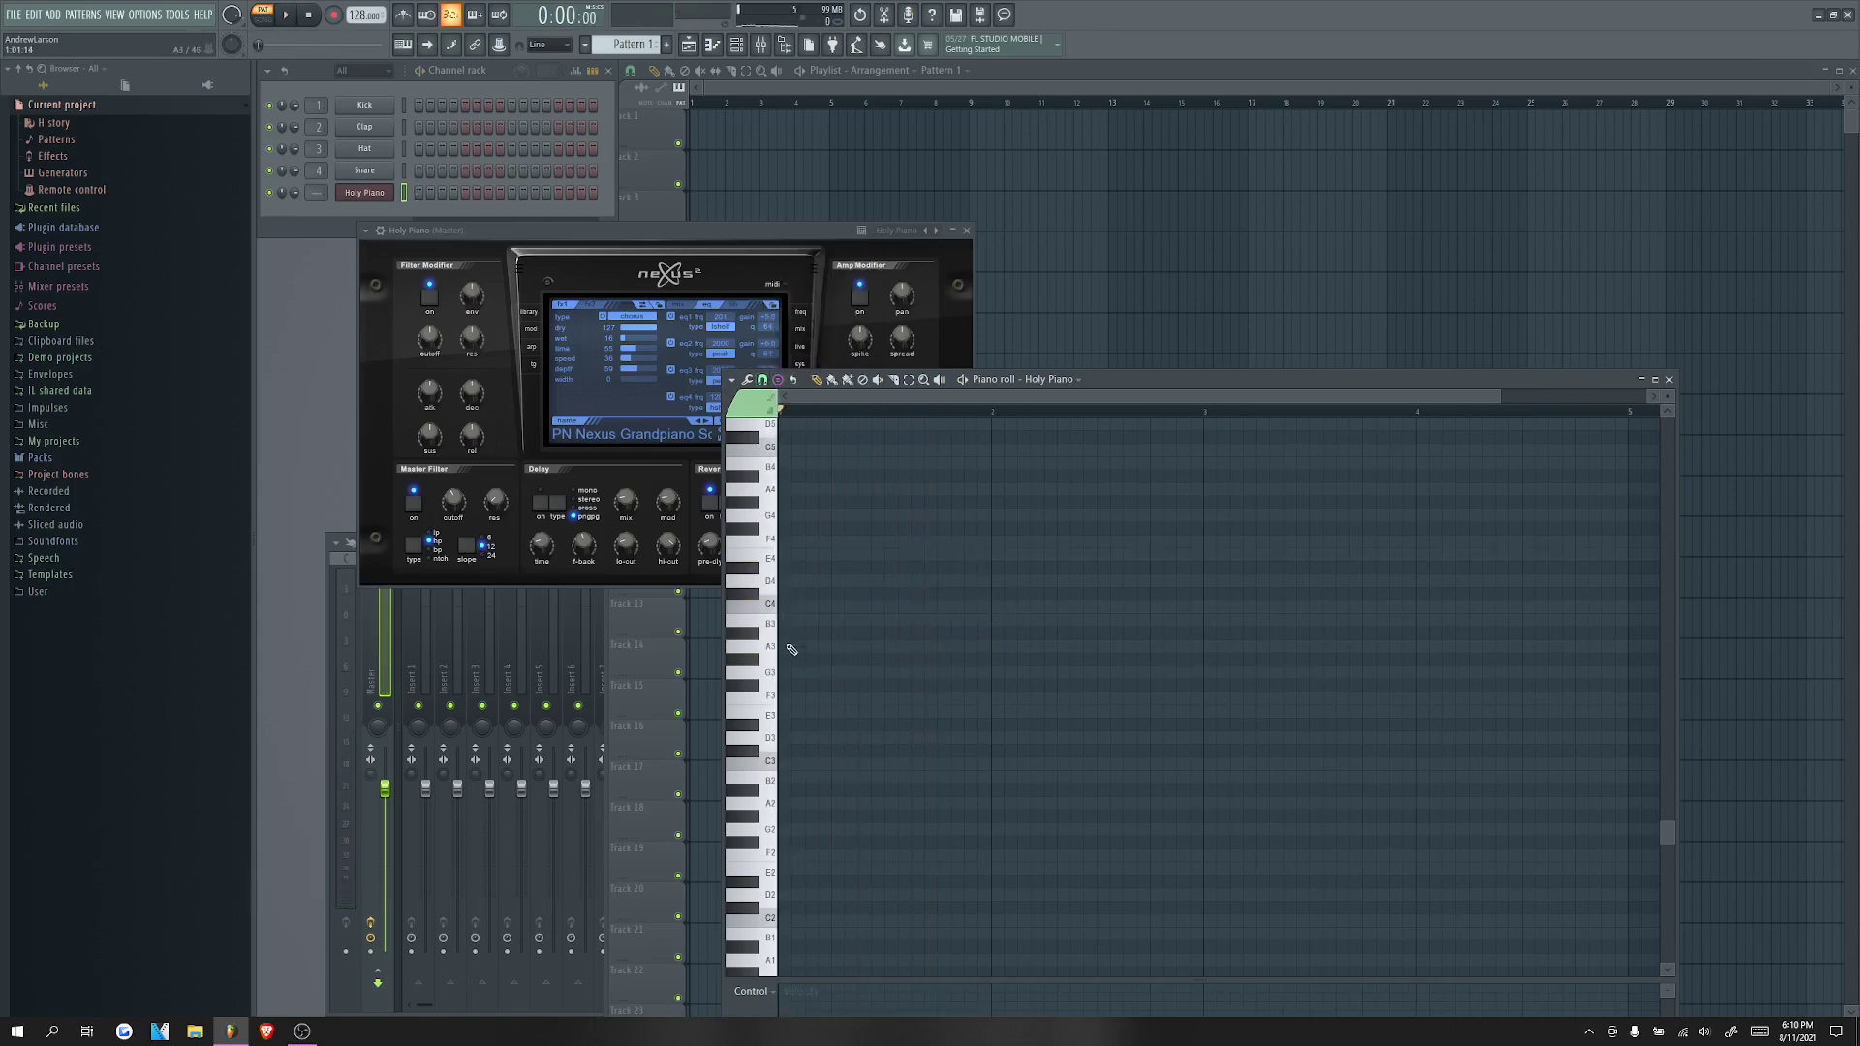
{"action": "left_click", "coordinate": [787, 717]}
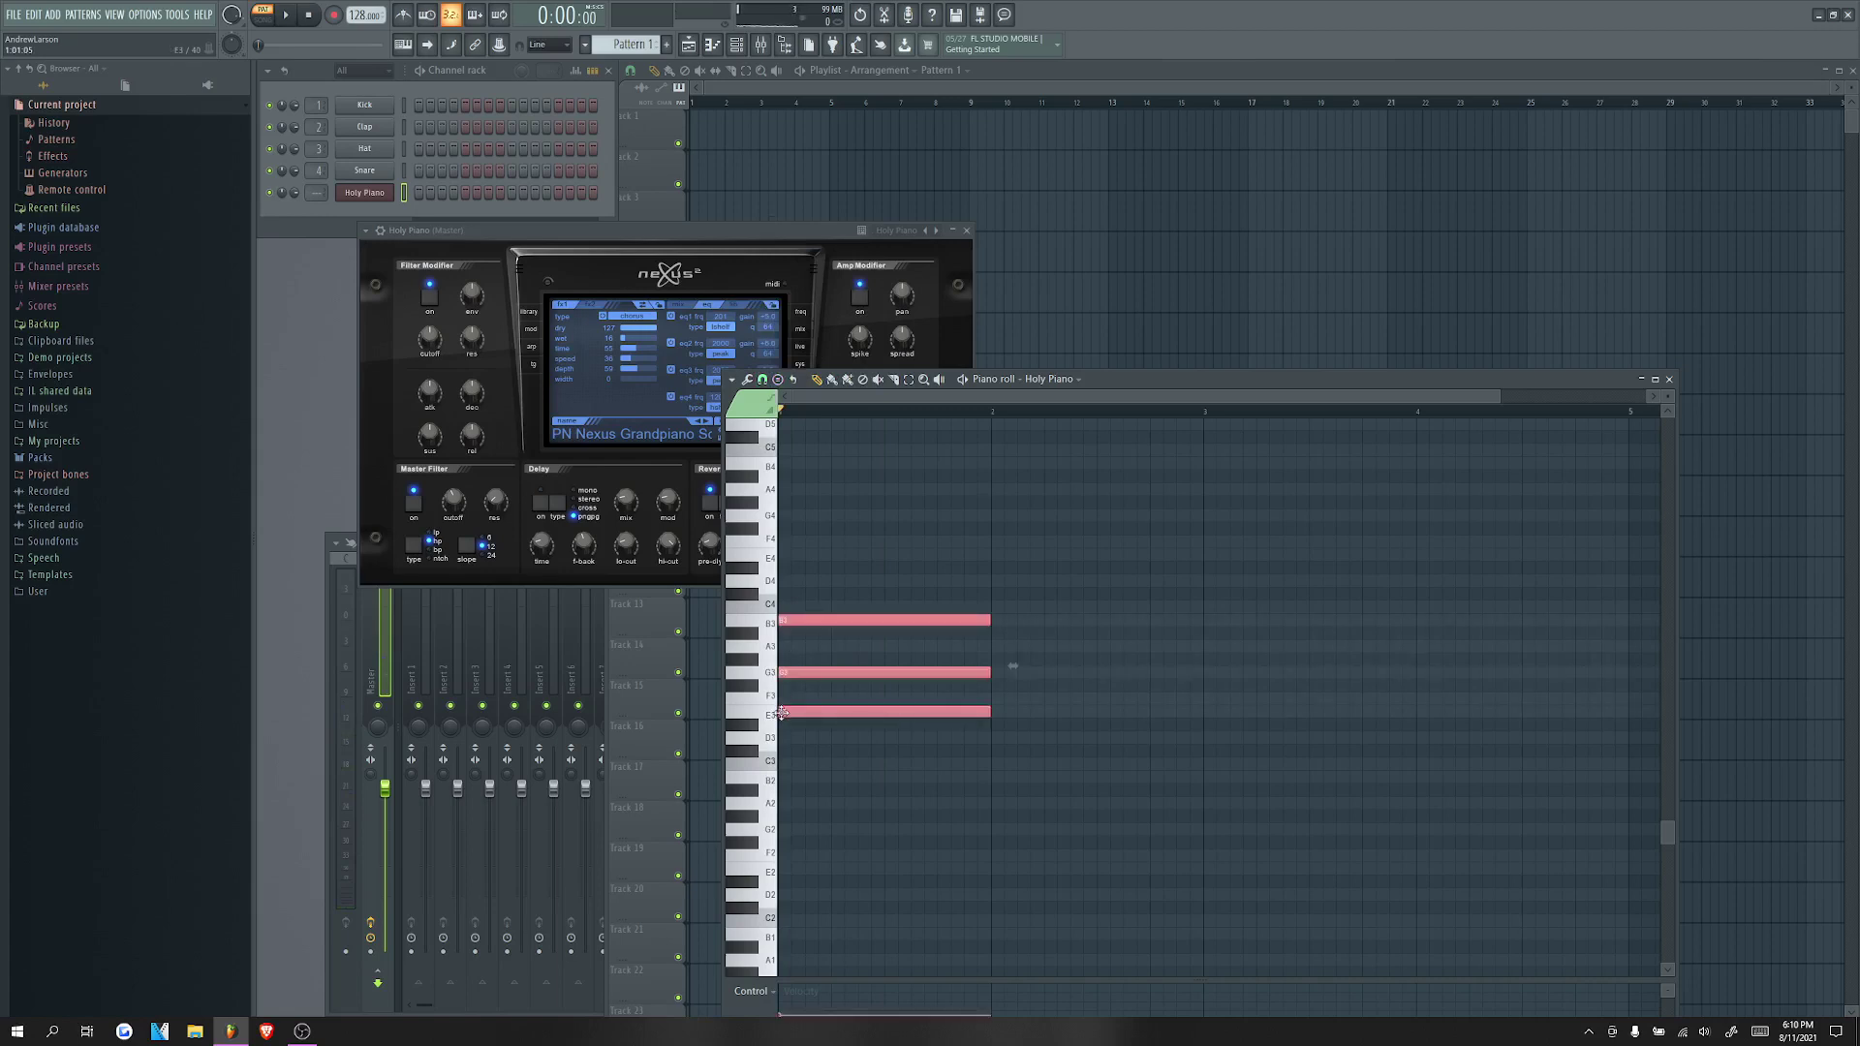
{"action": "left_click_drag", "start_coordinate": [796, 716], "coordinate": [770, 548]}
{"action": "scroll", "coordinate": [770, 548], "scroll_direction": "up", "scroll_amount": 2}
{"action": "key", "text": "space"}
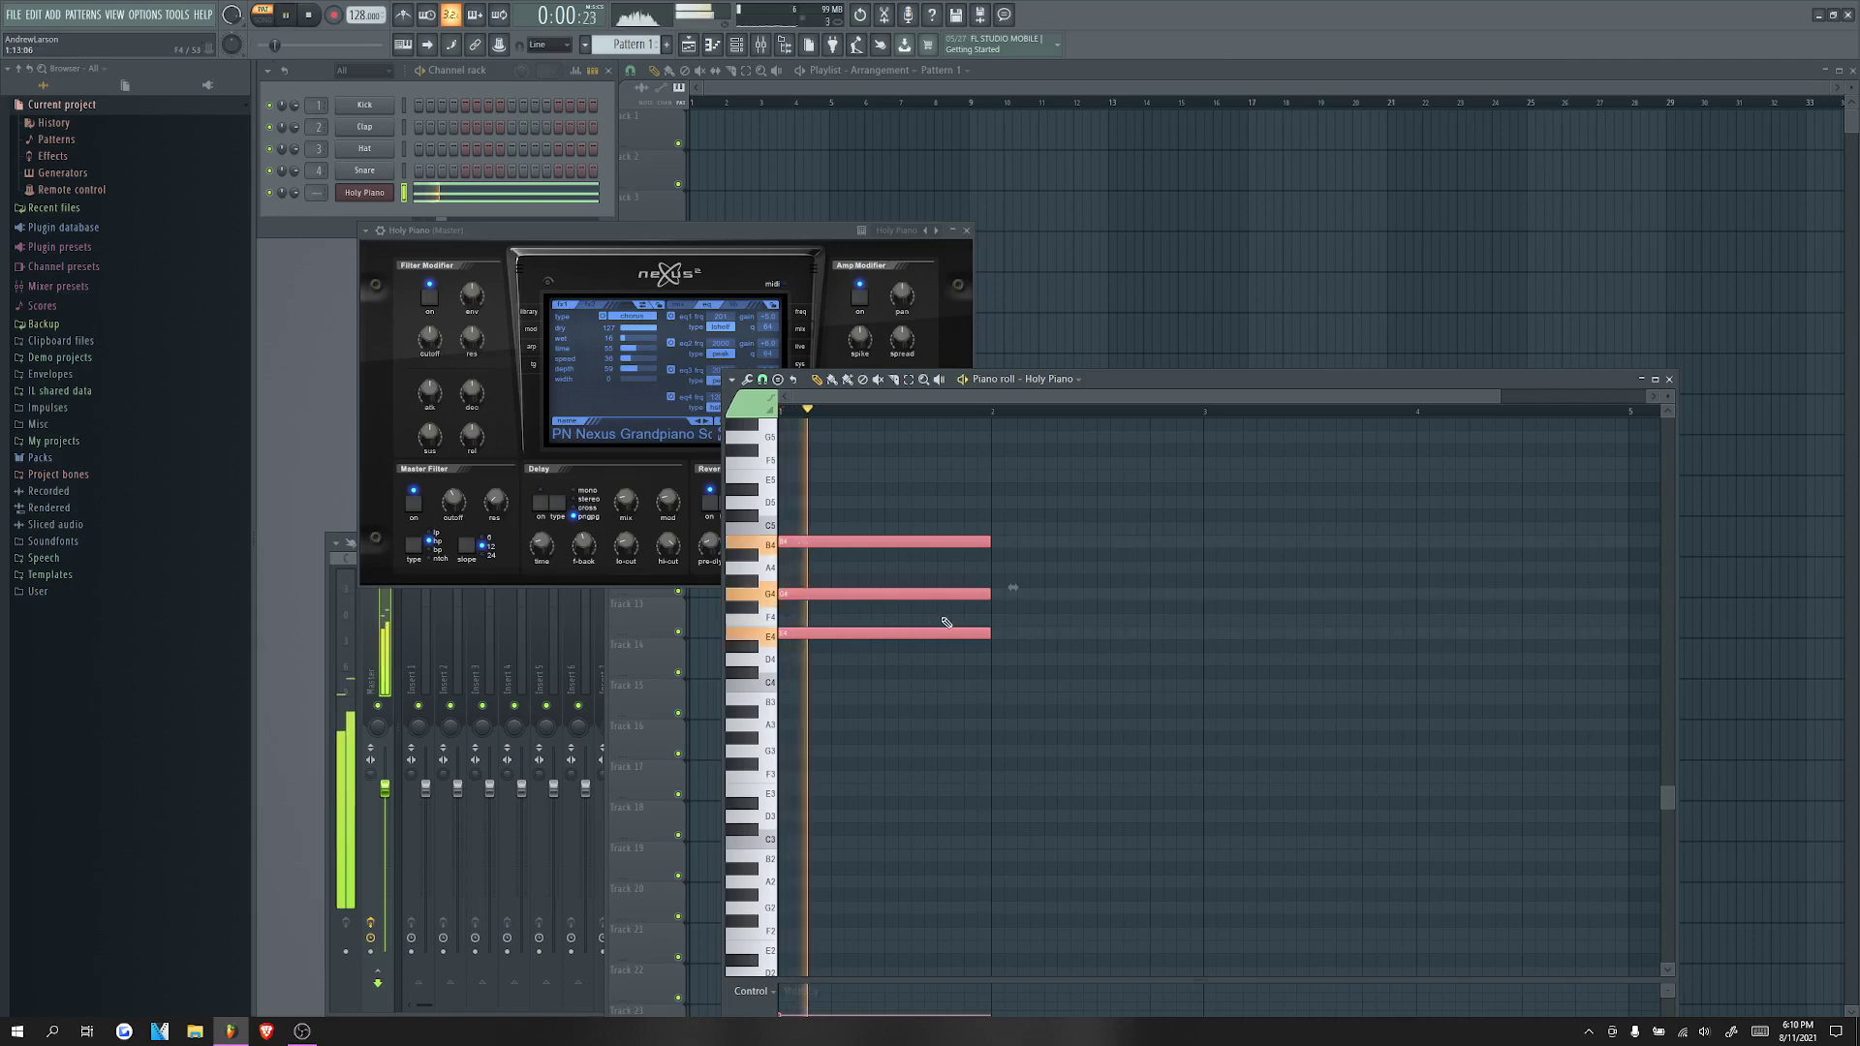
{"action": "key", "text": "space"}
Step: Add a second one-bar chord of C5, G4 and E4 in bar 2 and play both chords back
{"action": "scroll", "coordinate": [965, 671], "scroll_direction": "down", "scroll_amount": 1}
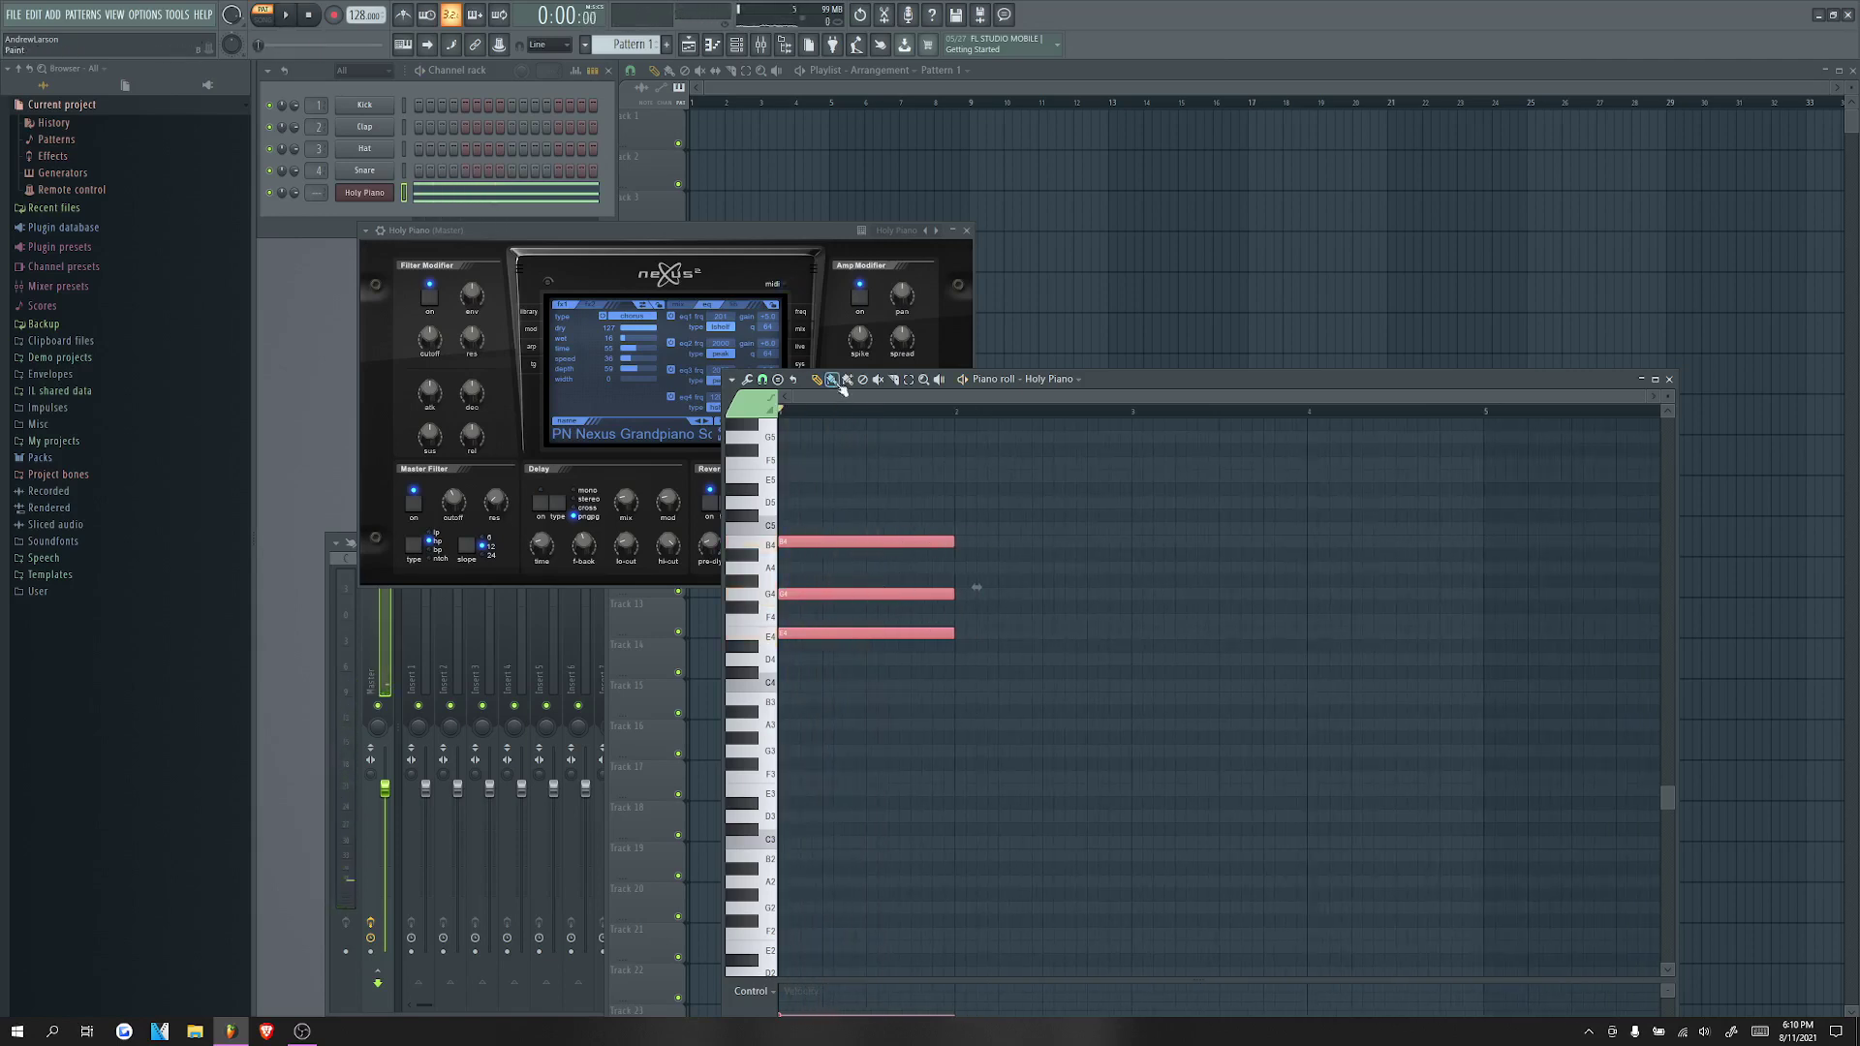
{"action": "left_click", "coordinate": [812, 412]}
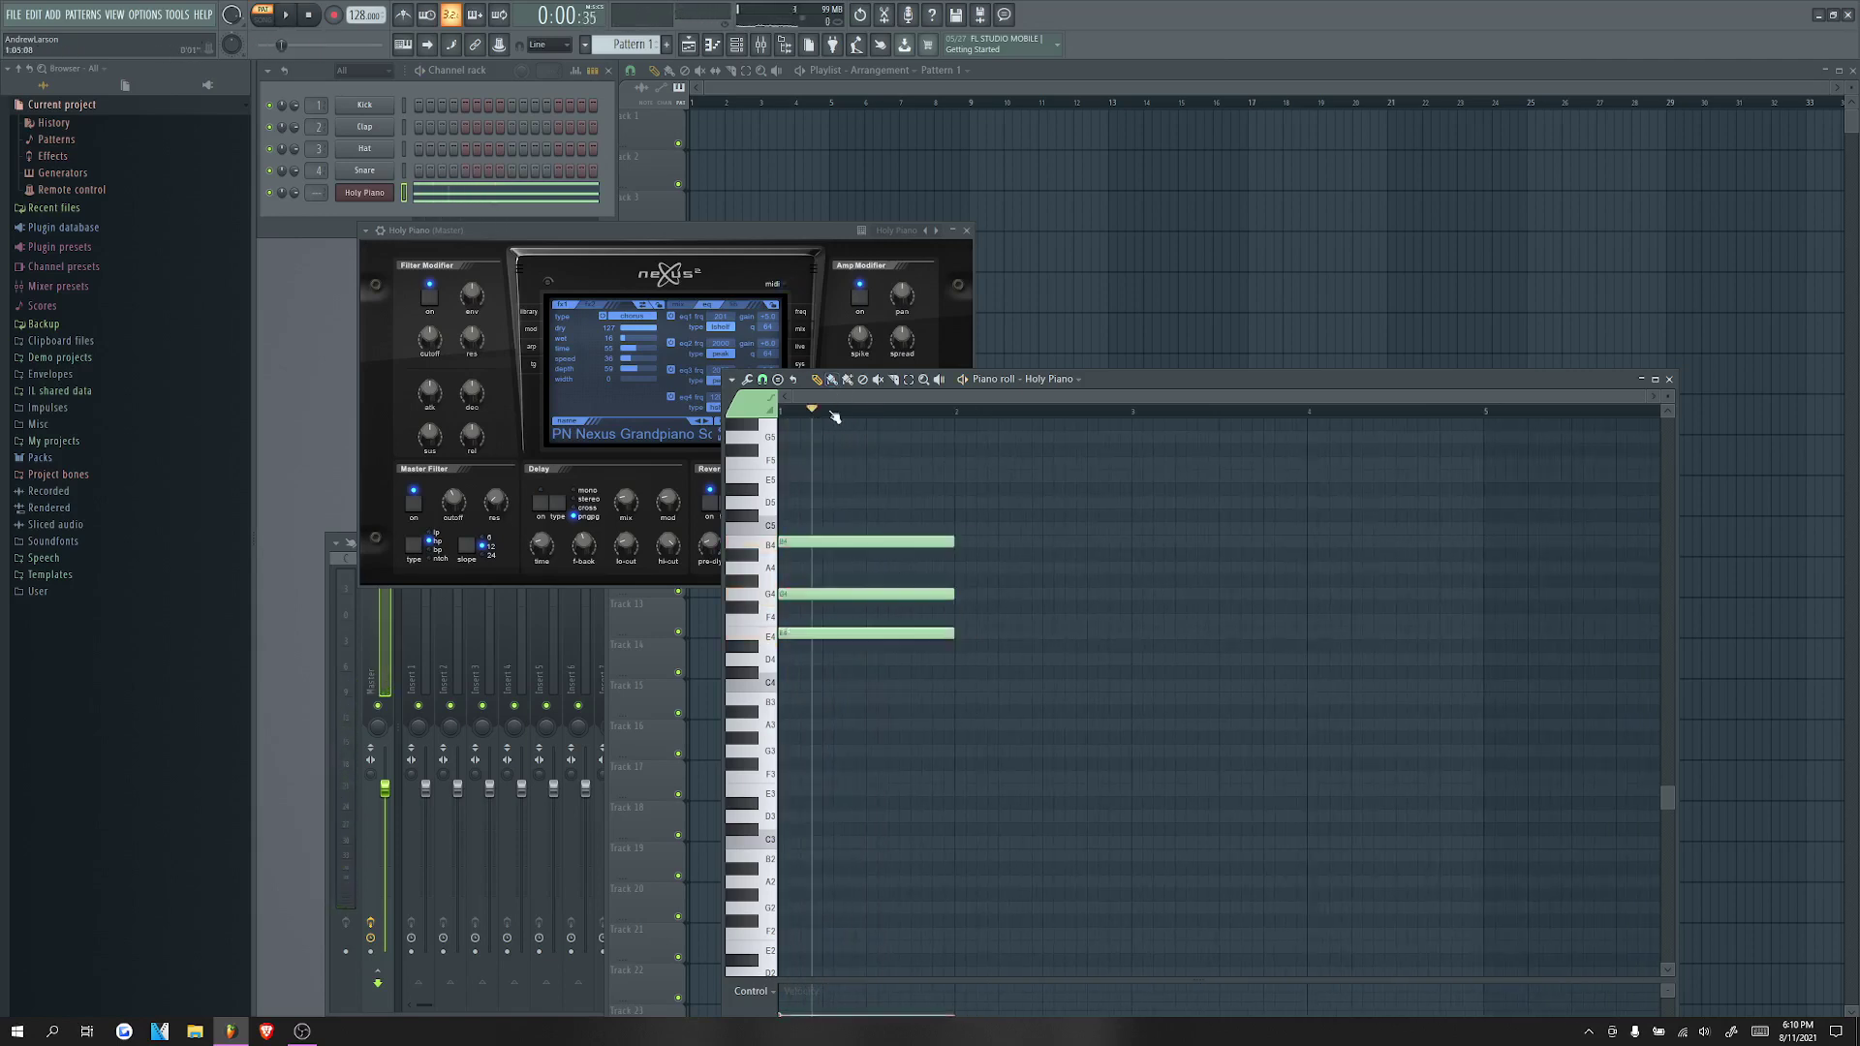
{"action": "left_click", "coordinate": [892, 631]}
{"action": "left_click", "coordinate": [915, 545]}
{"action": "left_click", "coordinate": [943, 543]}
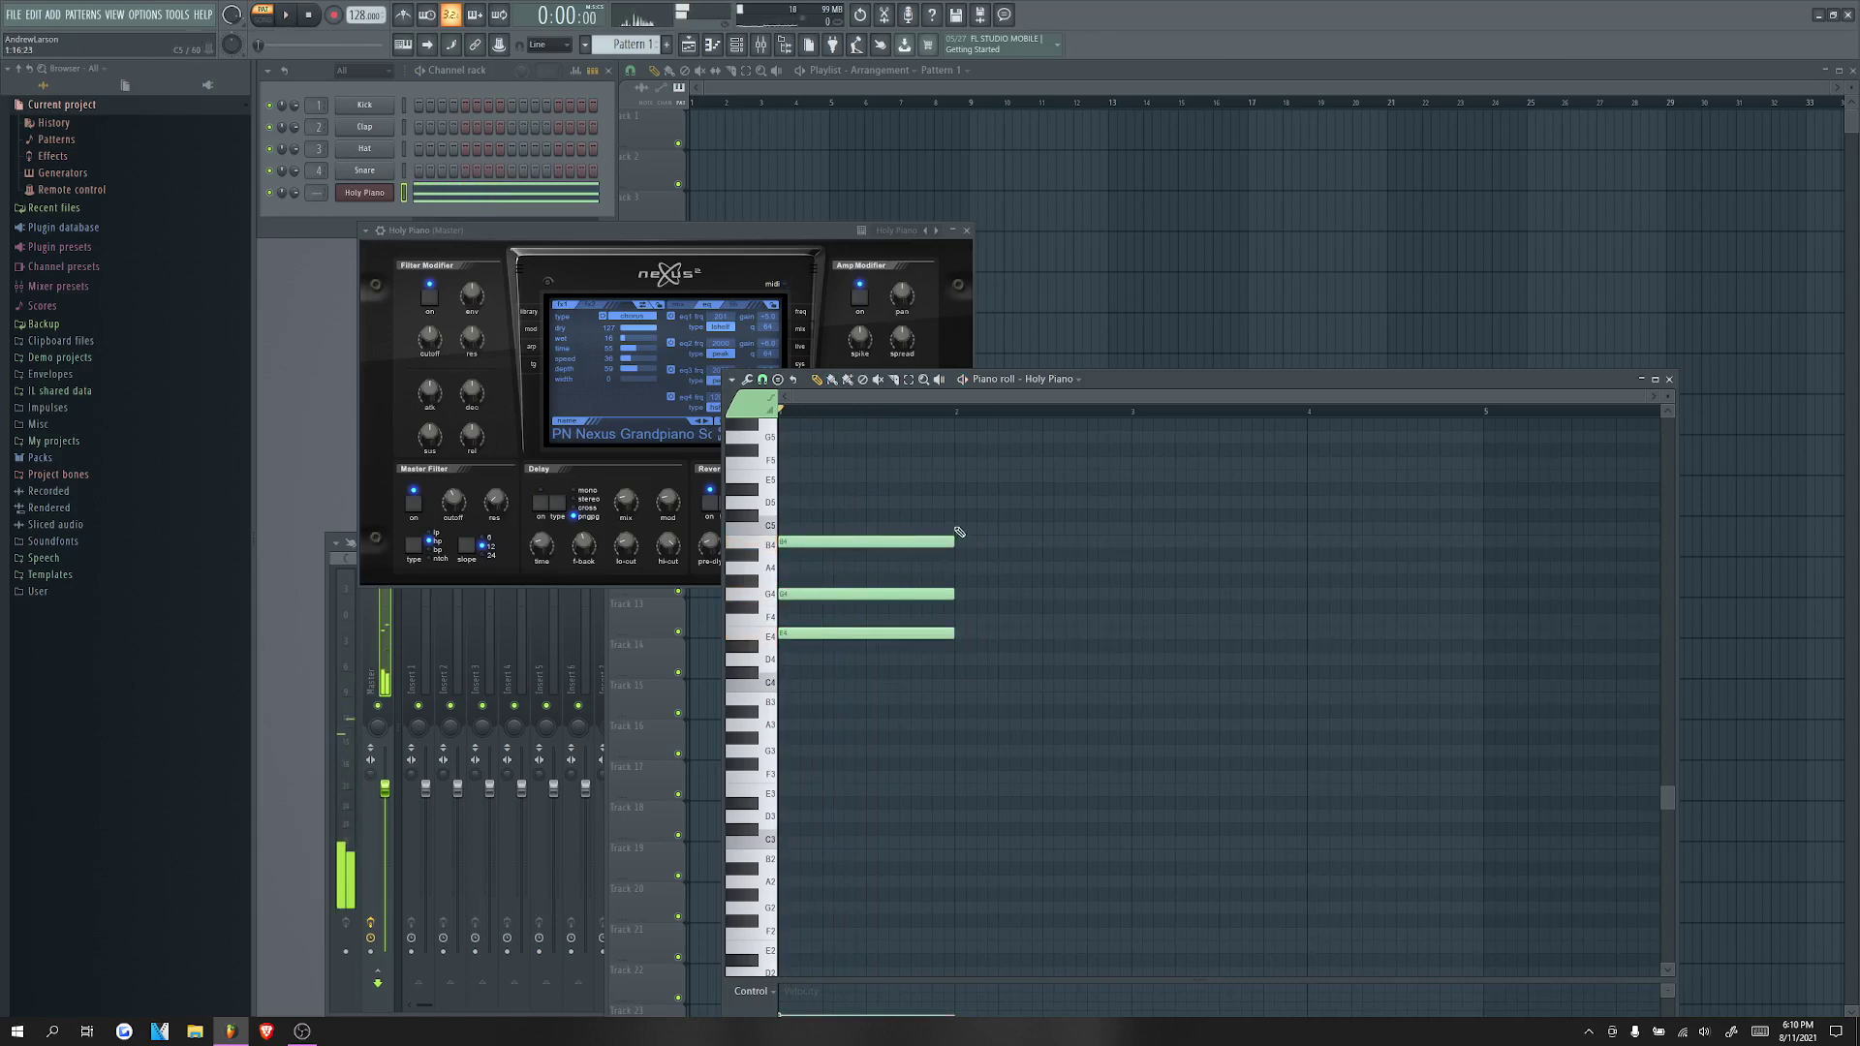
{"action": "left_click", "coordinate": [956, 528]}
{"action": "left_click", "coordinate": [968, 594]}
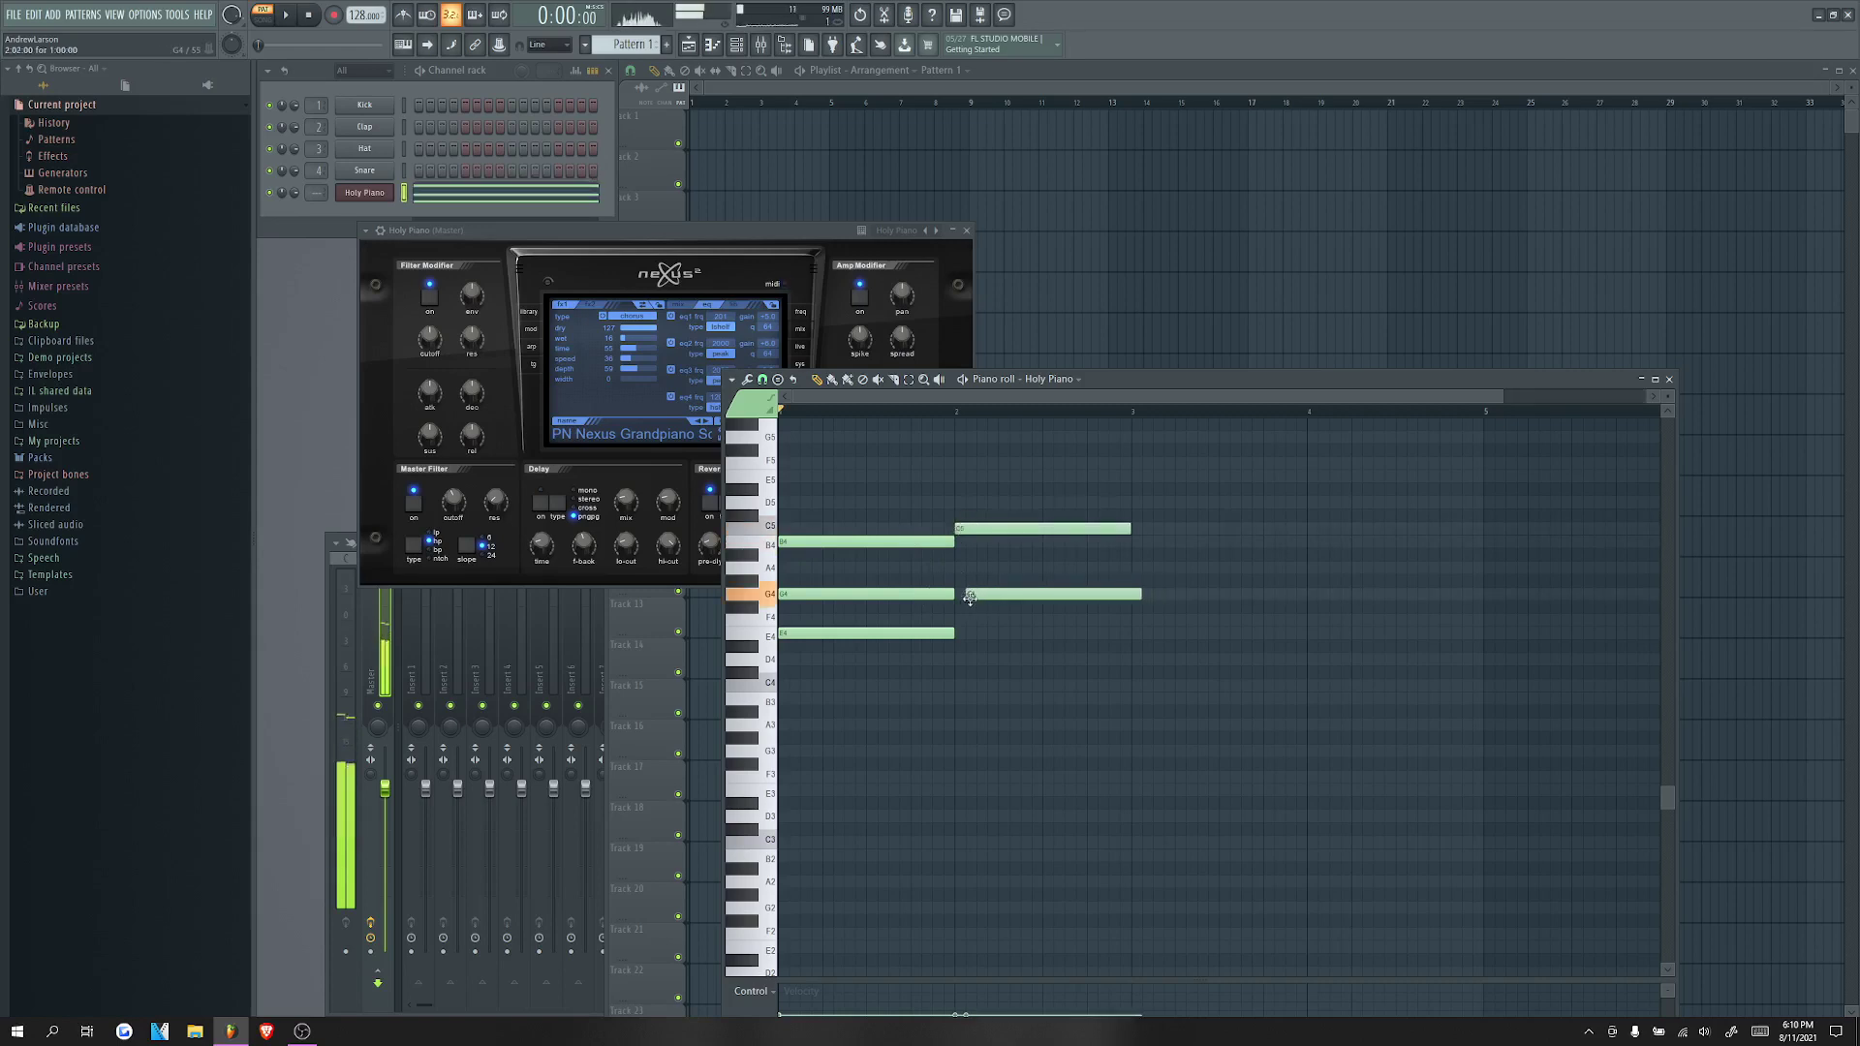
{"action": "left_click", "coordinate": [969, 632]}
{"action": "scroll", "coordinate": [1017, 712], "scroll_direction": "down", "scroll_amount": 1, "text": "ctrl"}
{"action": "key", "text": "space"}
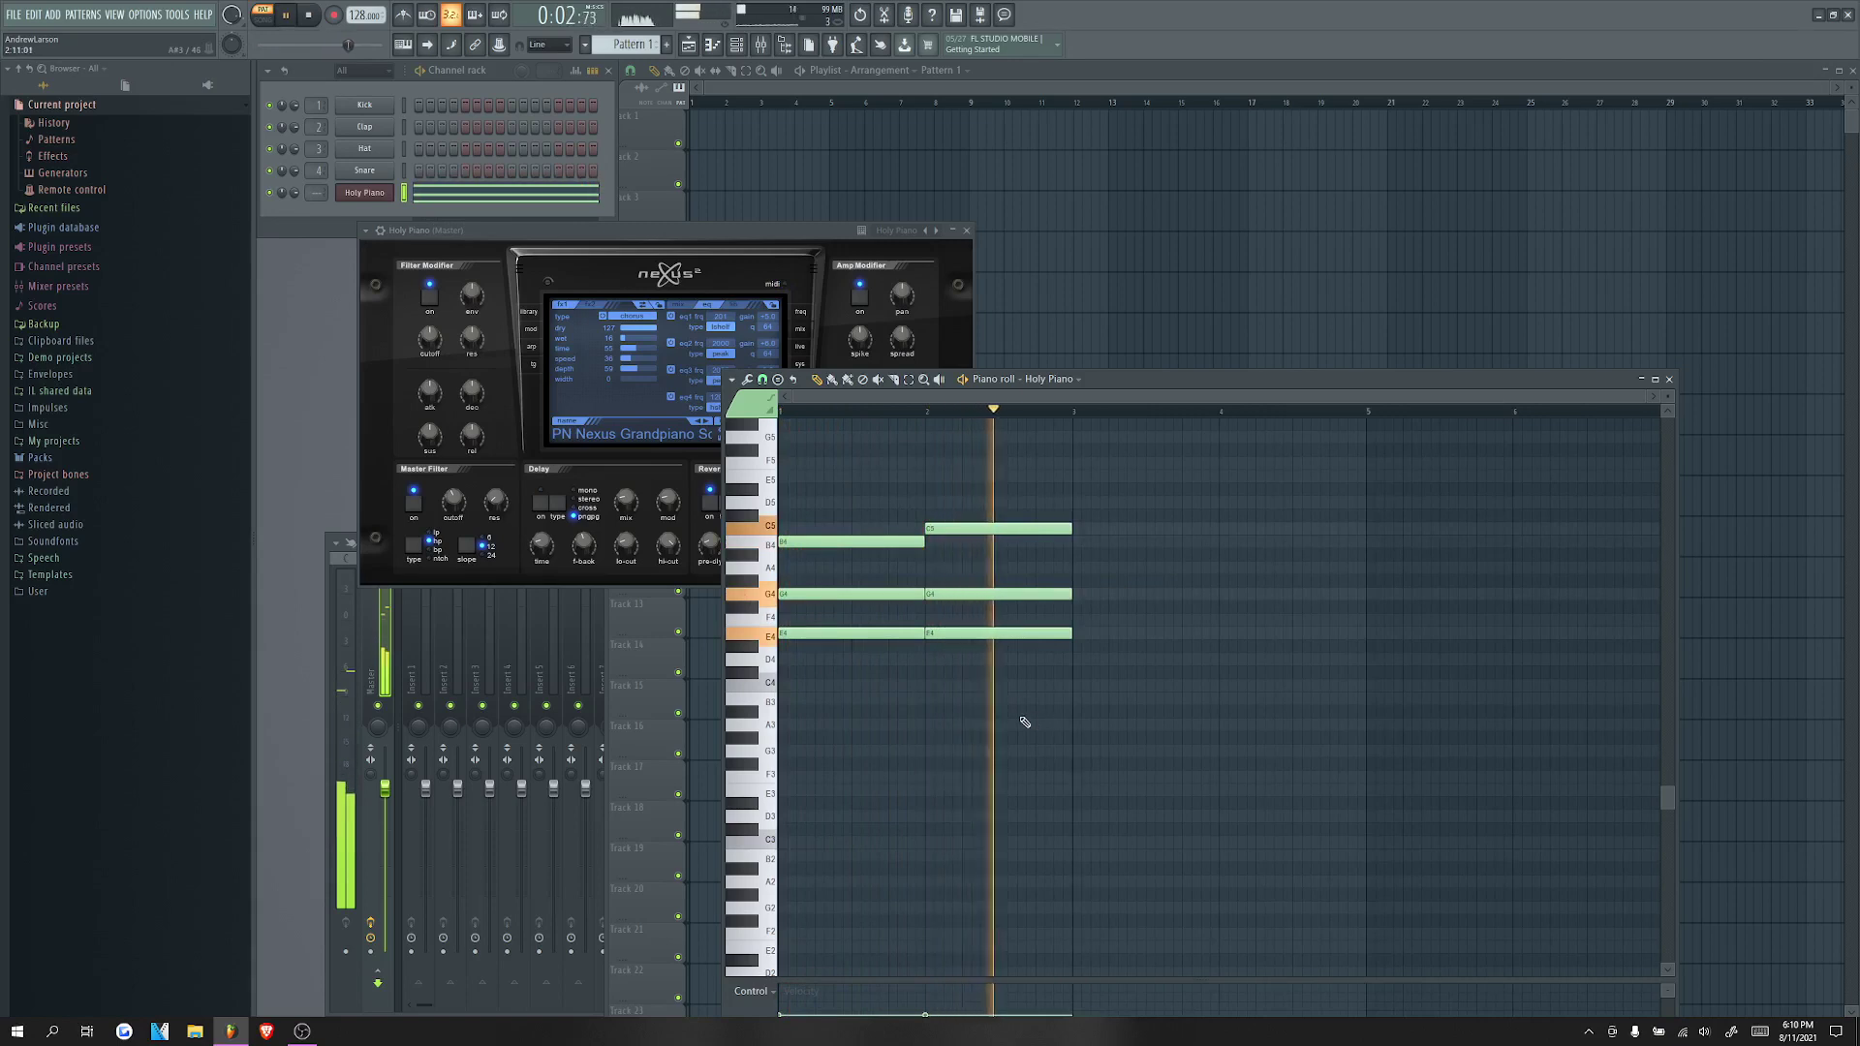
{"action": "key", "text": "space"}
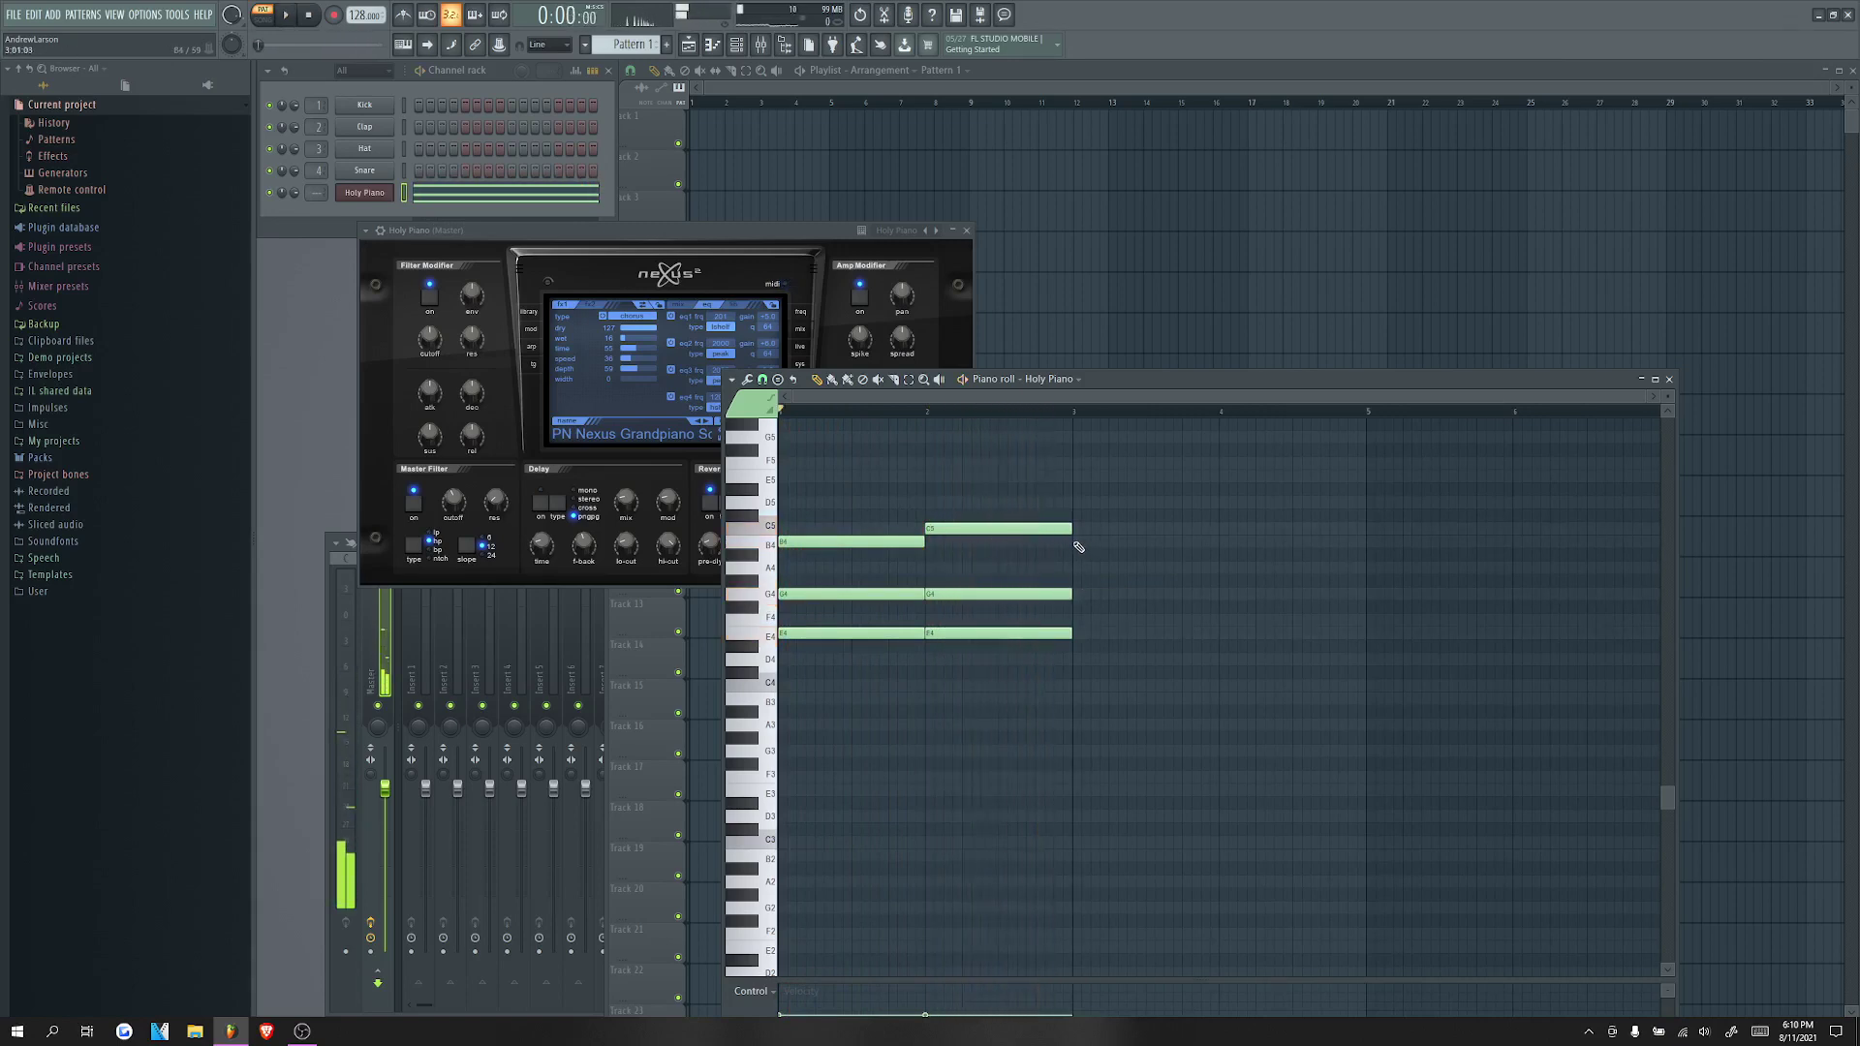
Step: Add a third one-bar chord in bar 3 from A4, G4 and E4, discarding the trial notes above A4
{"action": "left_click", "coordinate": [1077, 541]}
{"action": "right_click", "coordinate": [1080, 543]}
{"action": "left_click", "coordinate": [1080, 555]}
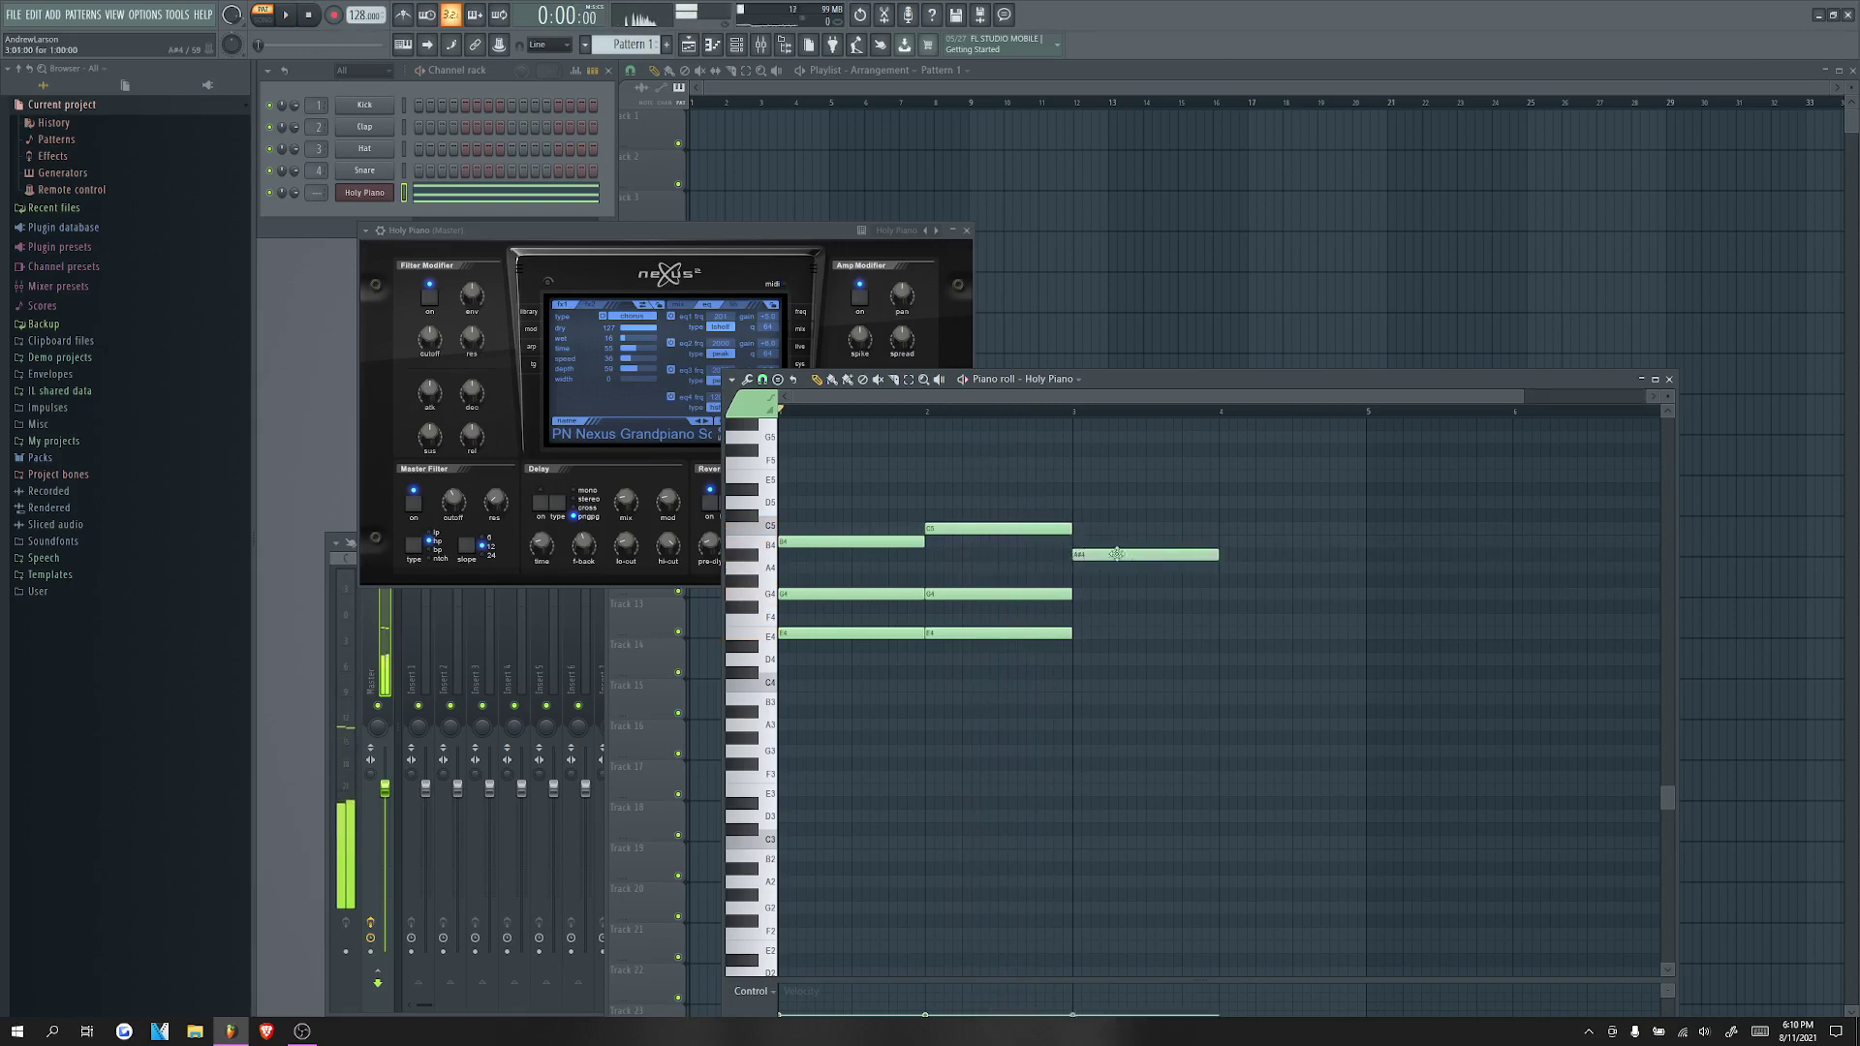
{"action": "right_click", "coordinate": [1105, 557]}
{"action": "left_click", "coordinate": [1085, 556]}
{"action": "left_click", "coordinate": [1086, 568]}
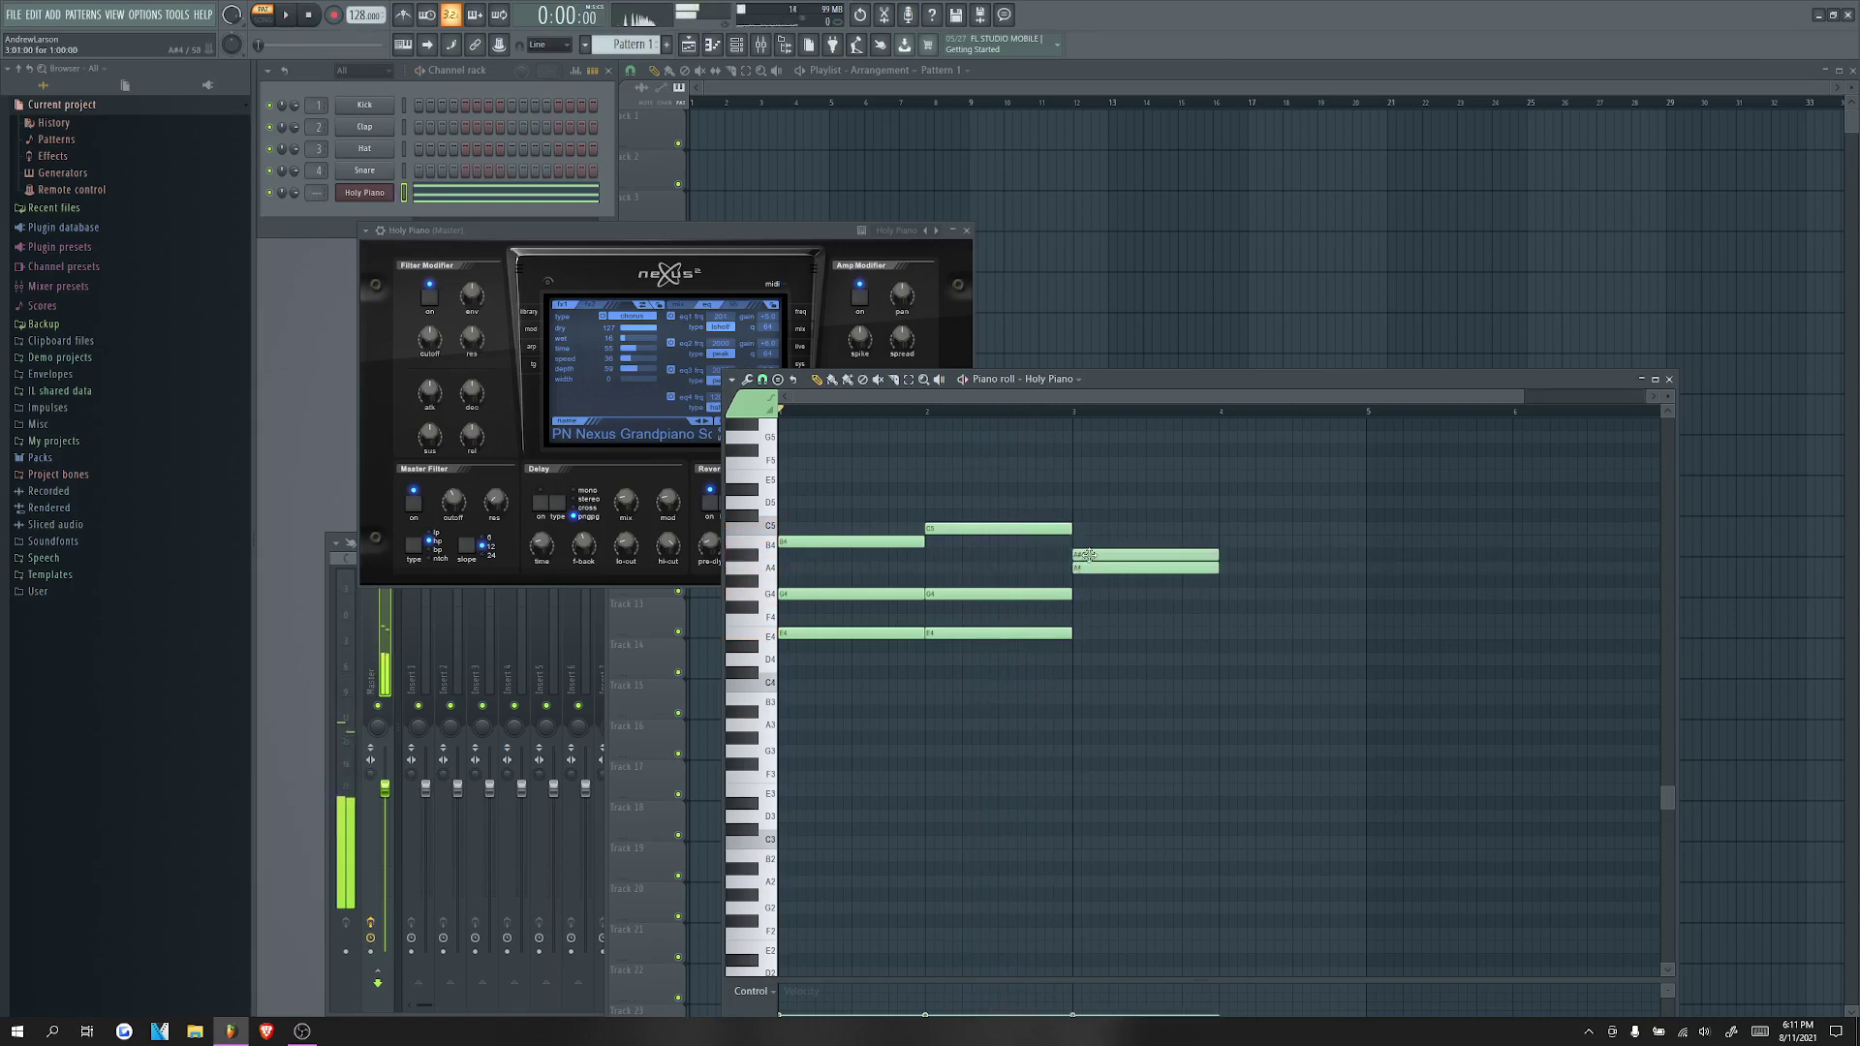
{"action": "right_click", "coordinate": [1088, 555]}
{"action": "left_click", "coordinate": [1083, 594]}
{"action": "left_click", "coordinate": [1086, 633]}
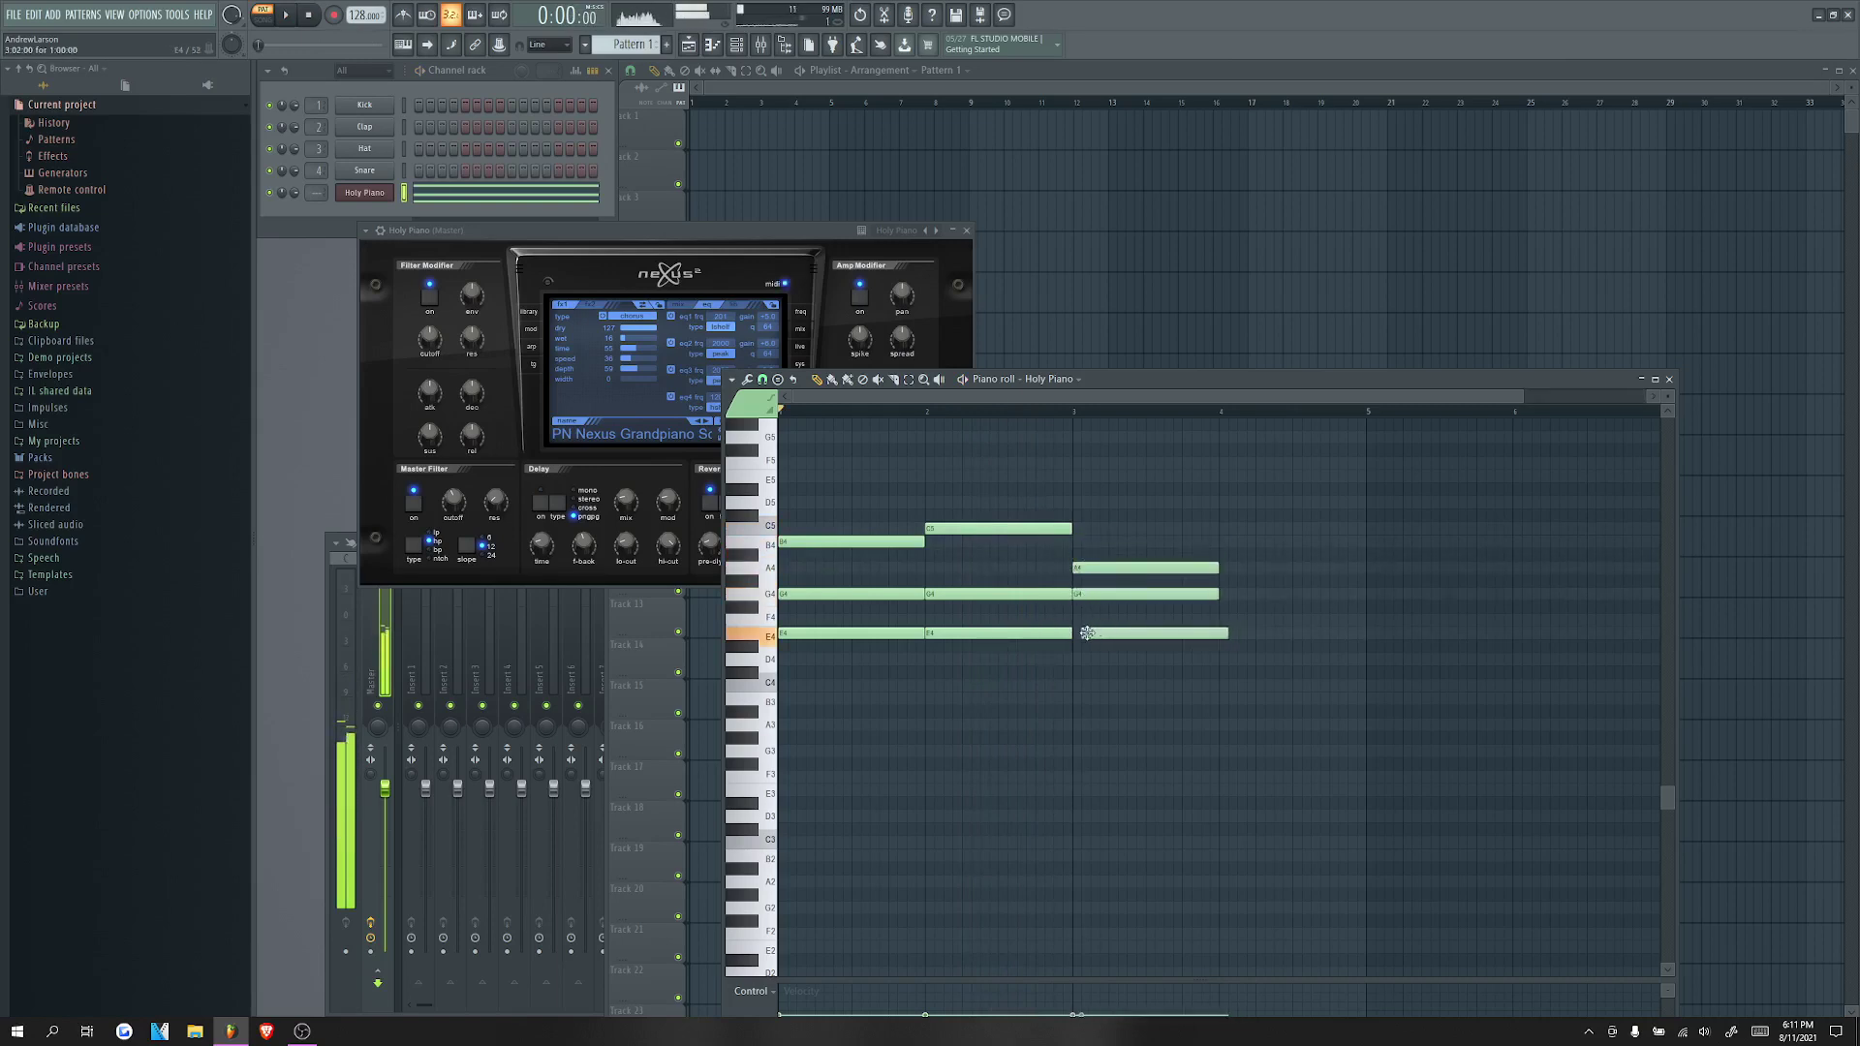
Step: Play back the four-bar chord progression and select all of its notes
{"action": "key", "text": "space"}
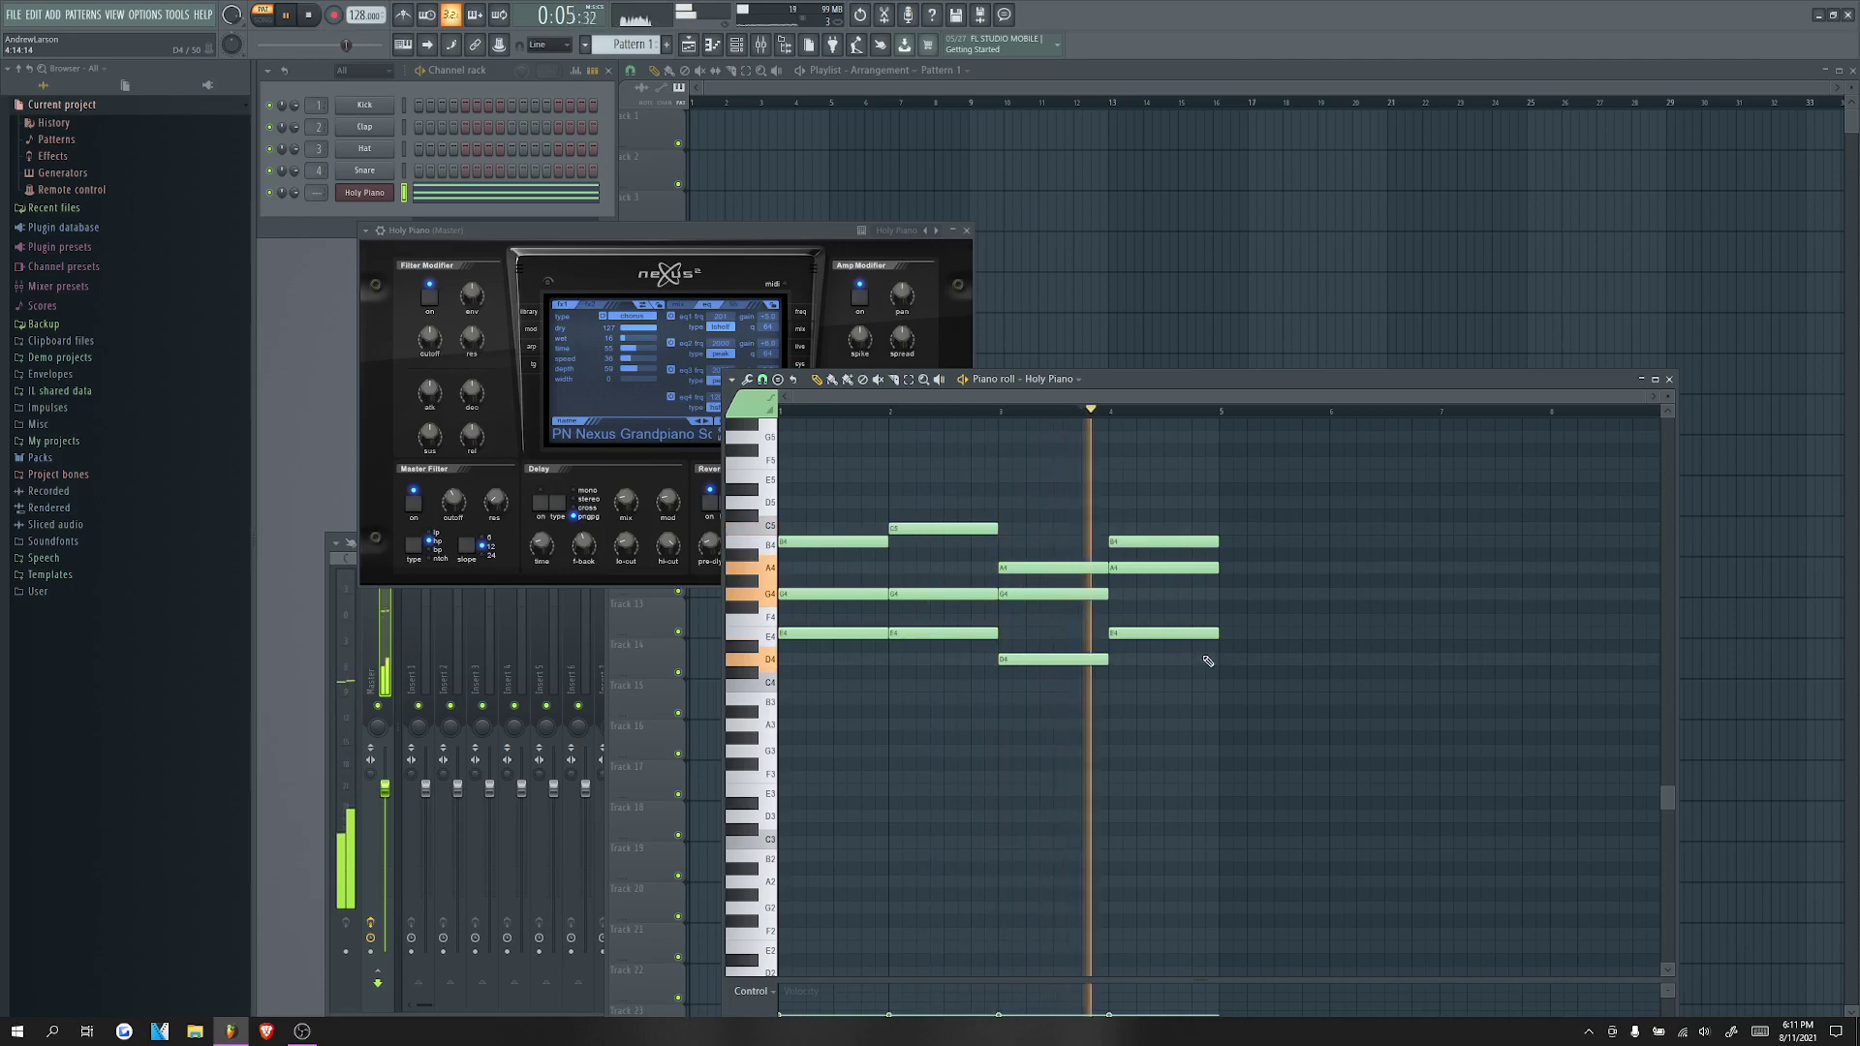
{"action": "key", "text": "space"}
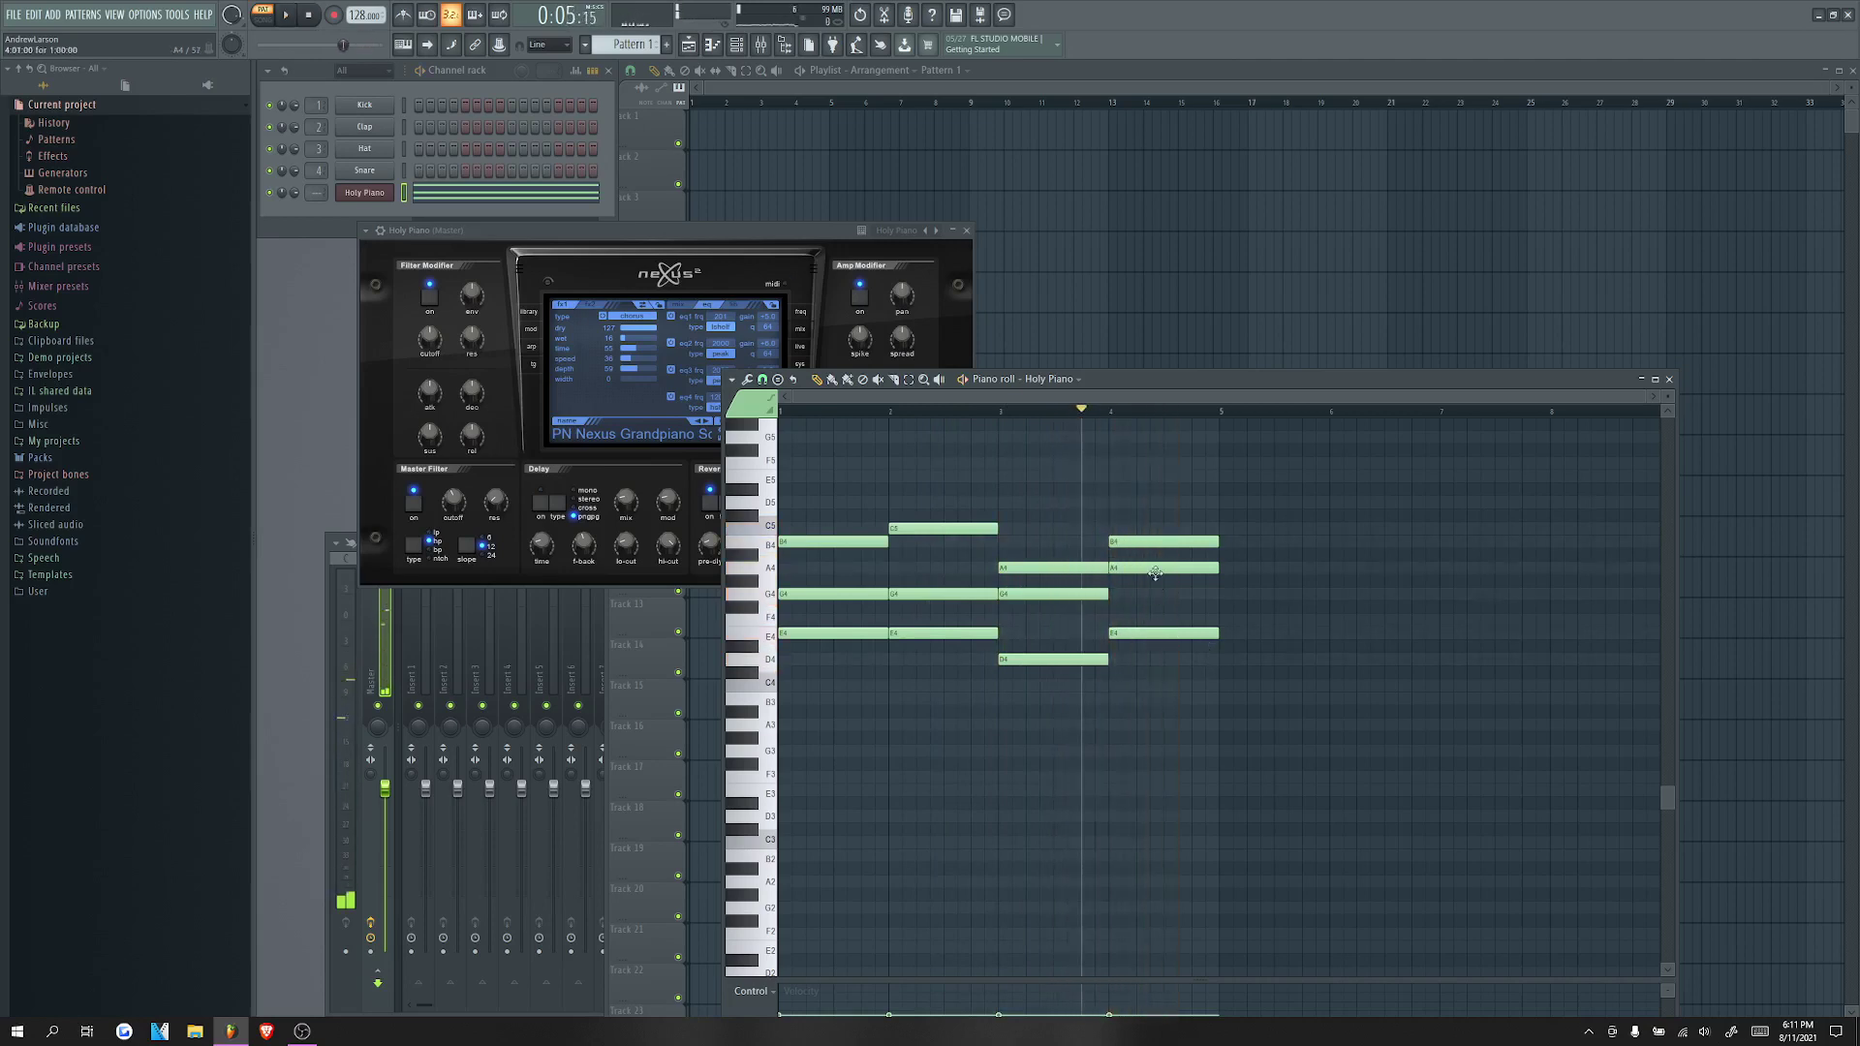
{"action": "key", "text": "ctrl+a"}
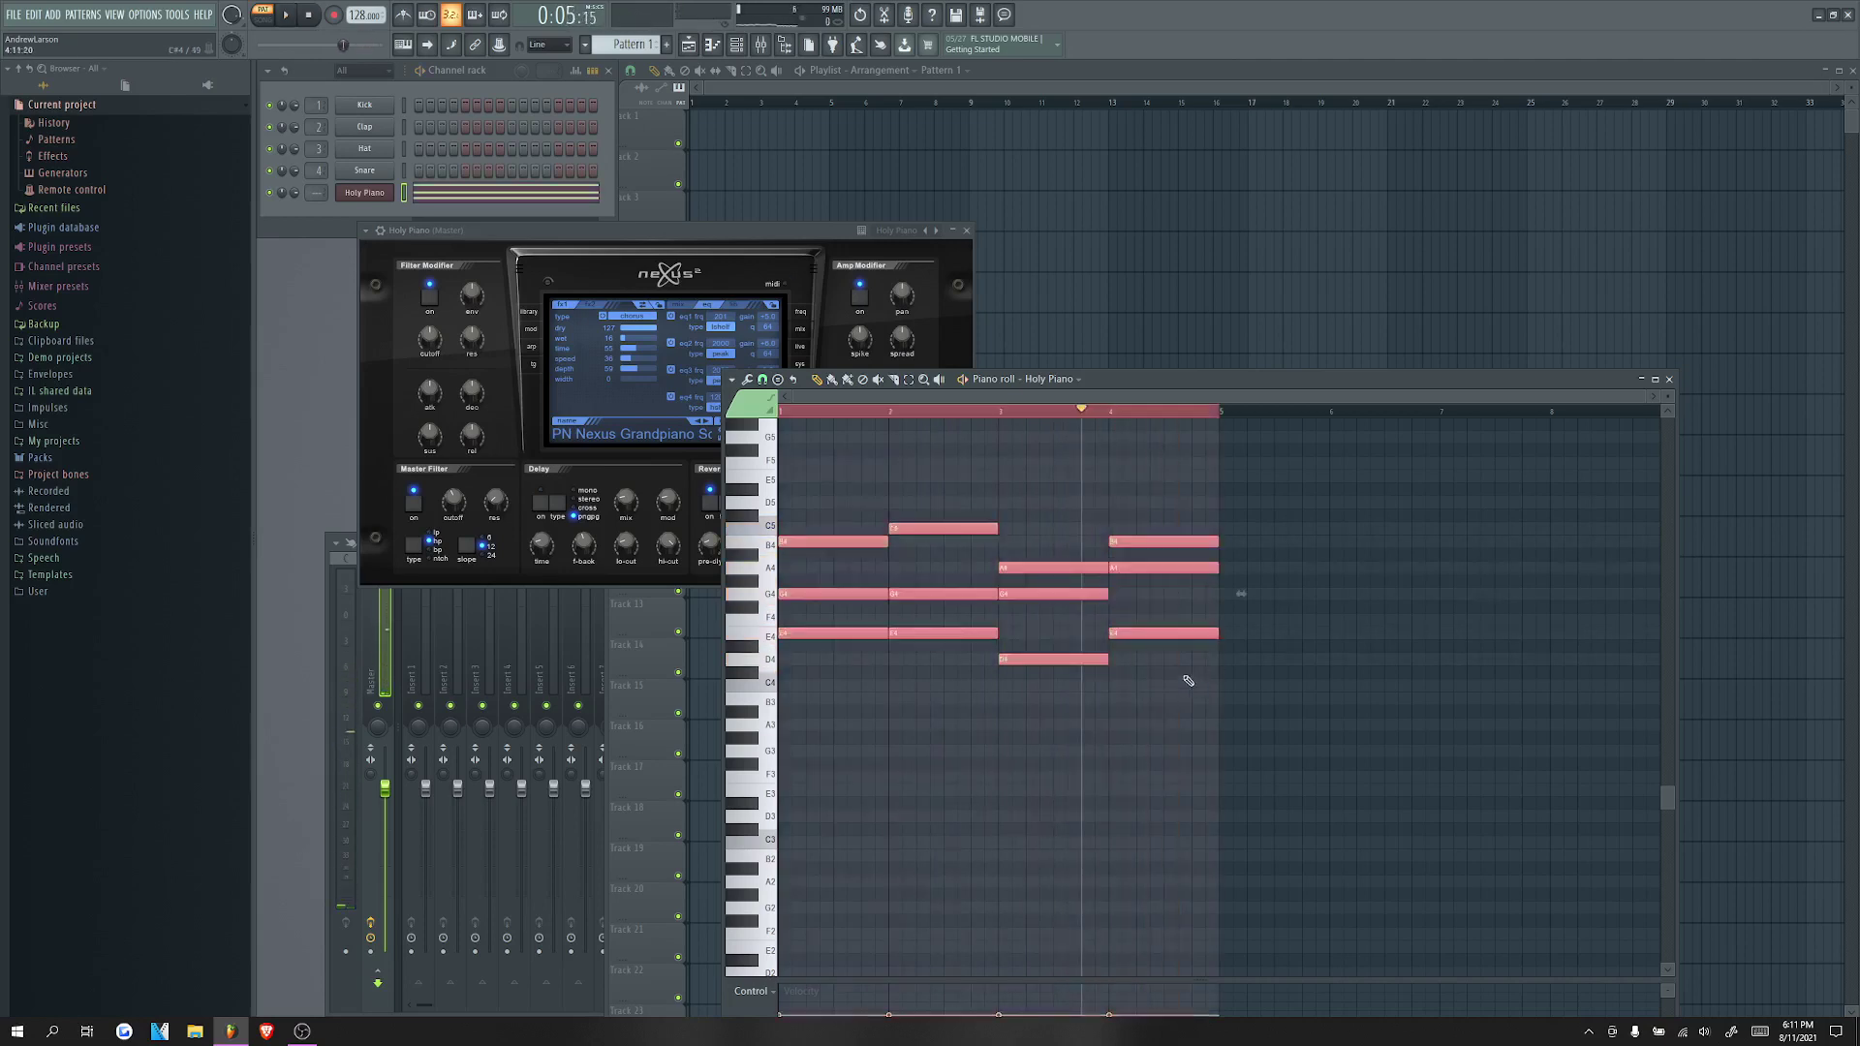
{"action": "scroll", "coordinate": [1075, 649], "scroll_direction": "up", "scroll_amount": 3}
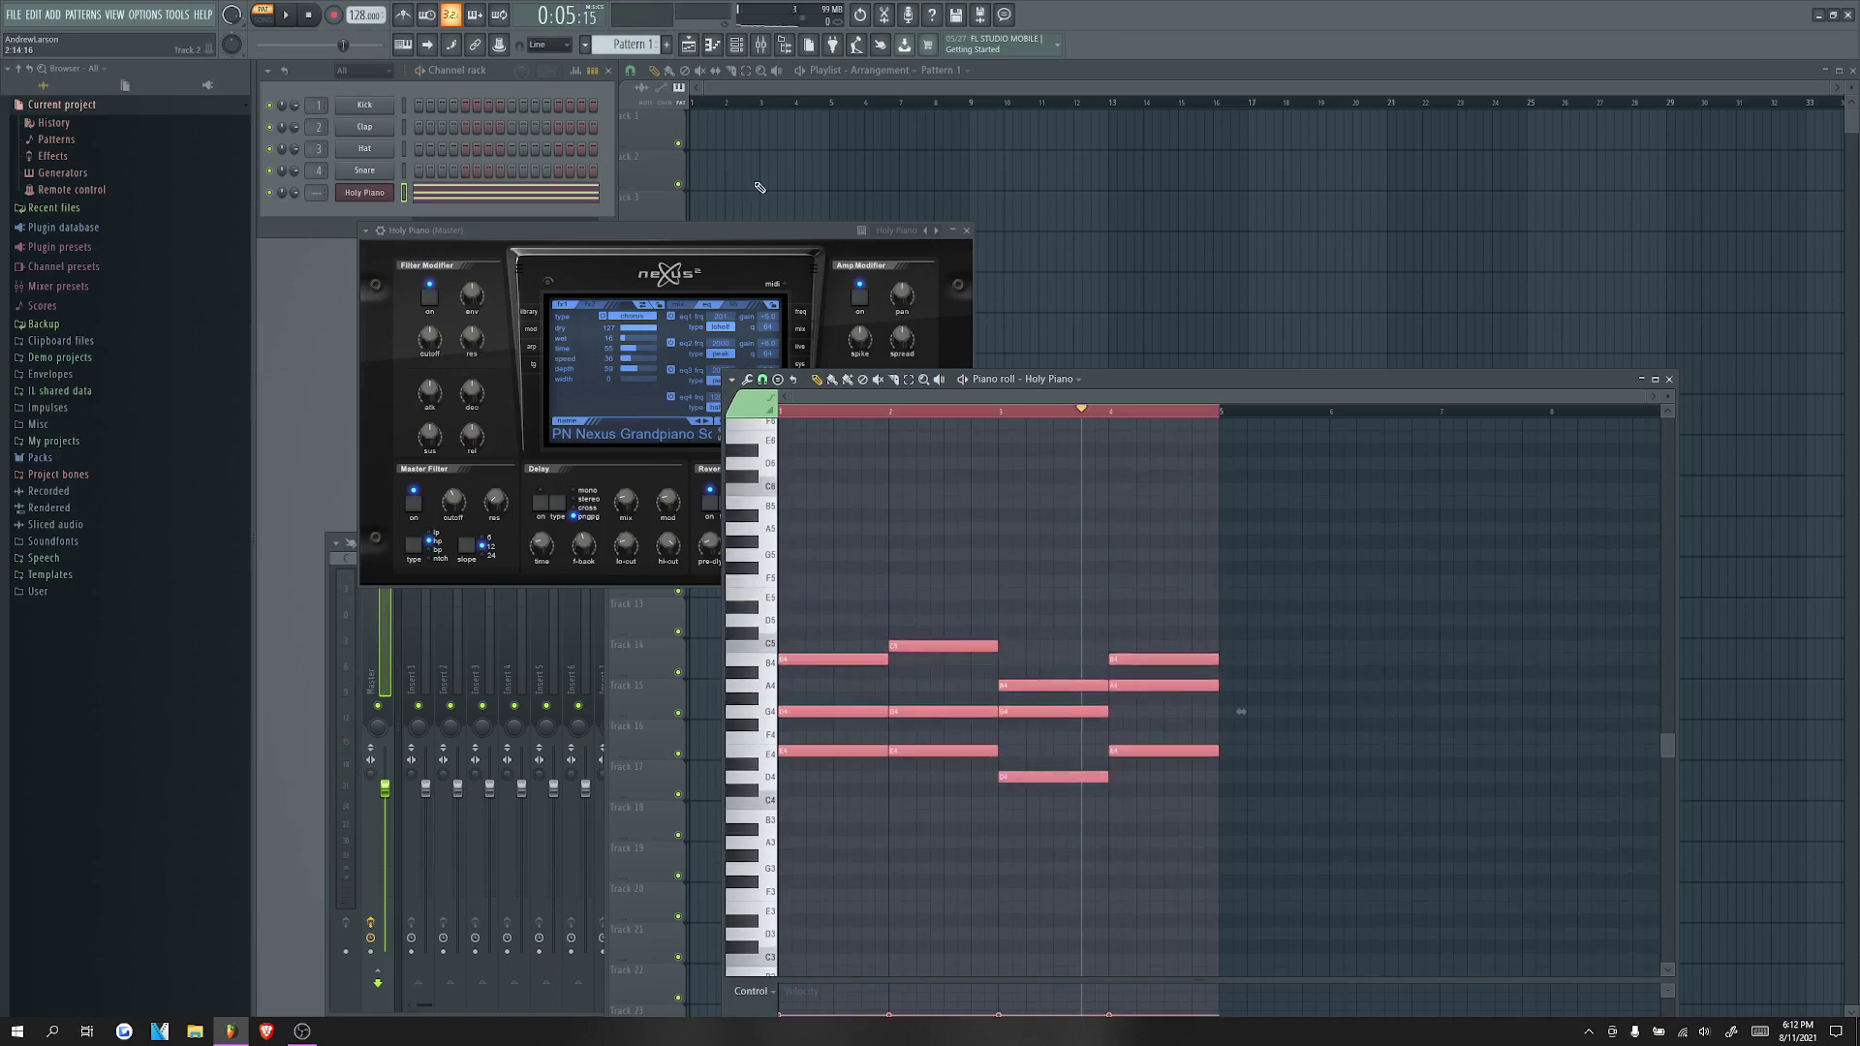
Step: Place Pattern 1 on Track 2 of the playlist, starting at bar 1
{"action": "left_click", "coordinate": [709, 180]}
{"action": "key", "text": "Page_Up"}
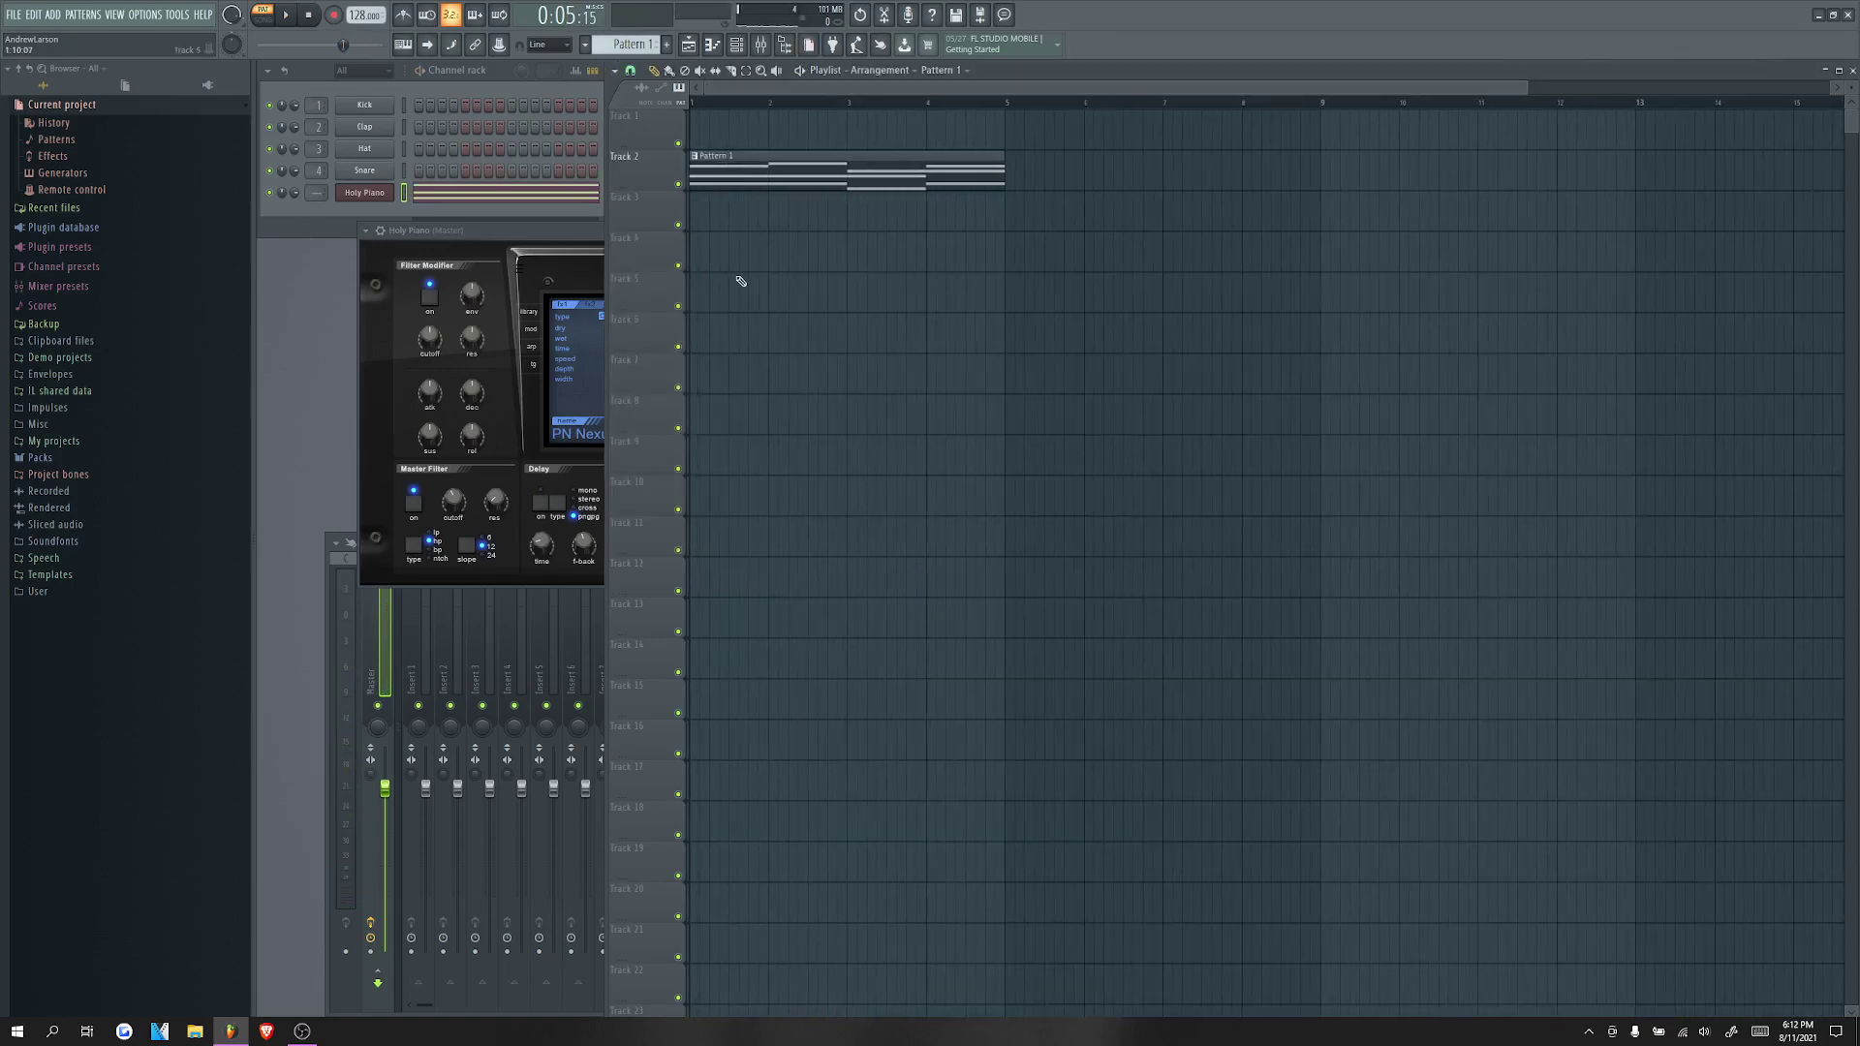
Step: Create a new pattern named "piano melody" and place it at the start of Track 1 in the playlist
{"action": "left_click", "coordinate": [667, 45]}
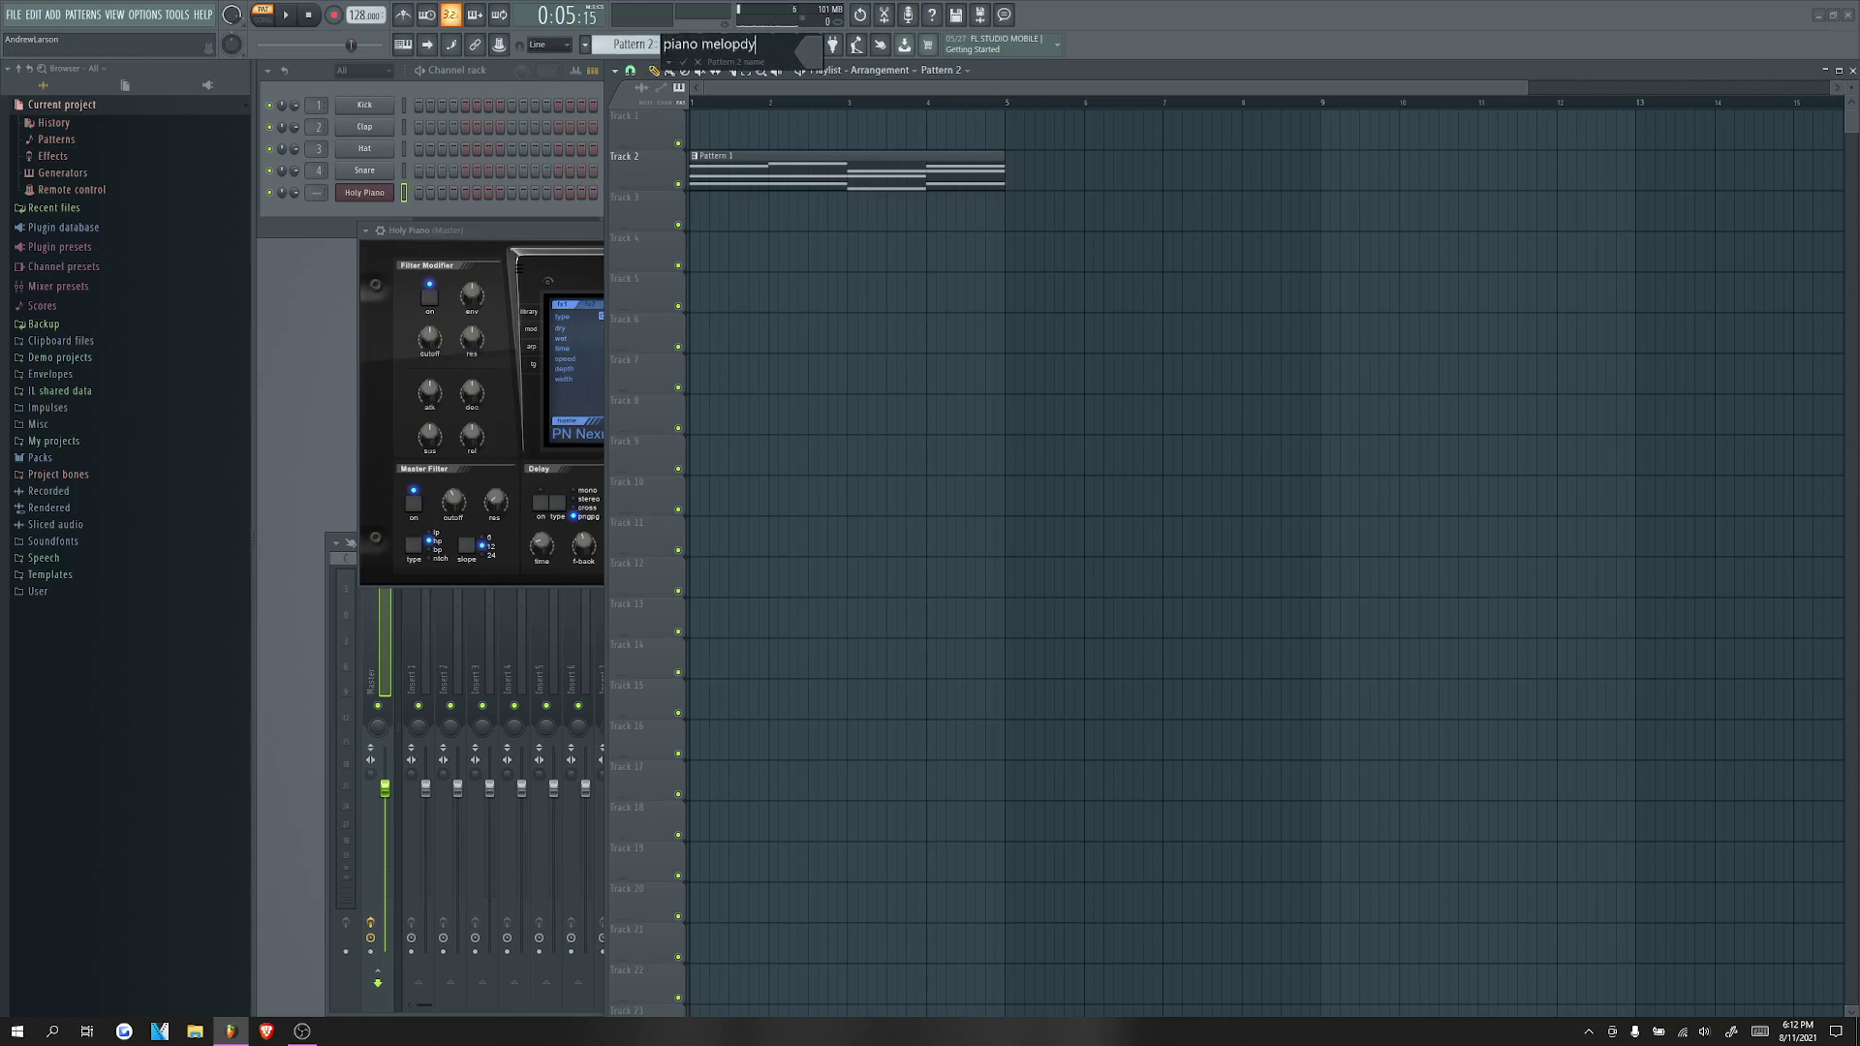
{"action": "key", "text": "Return"}
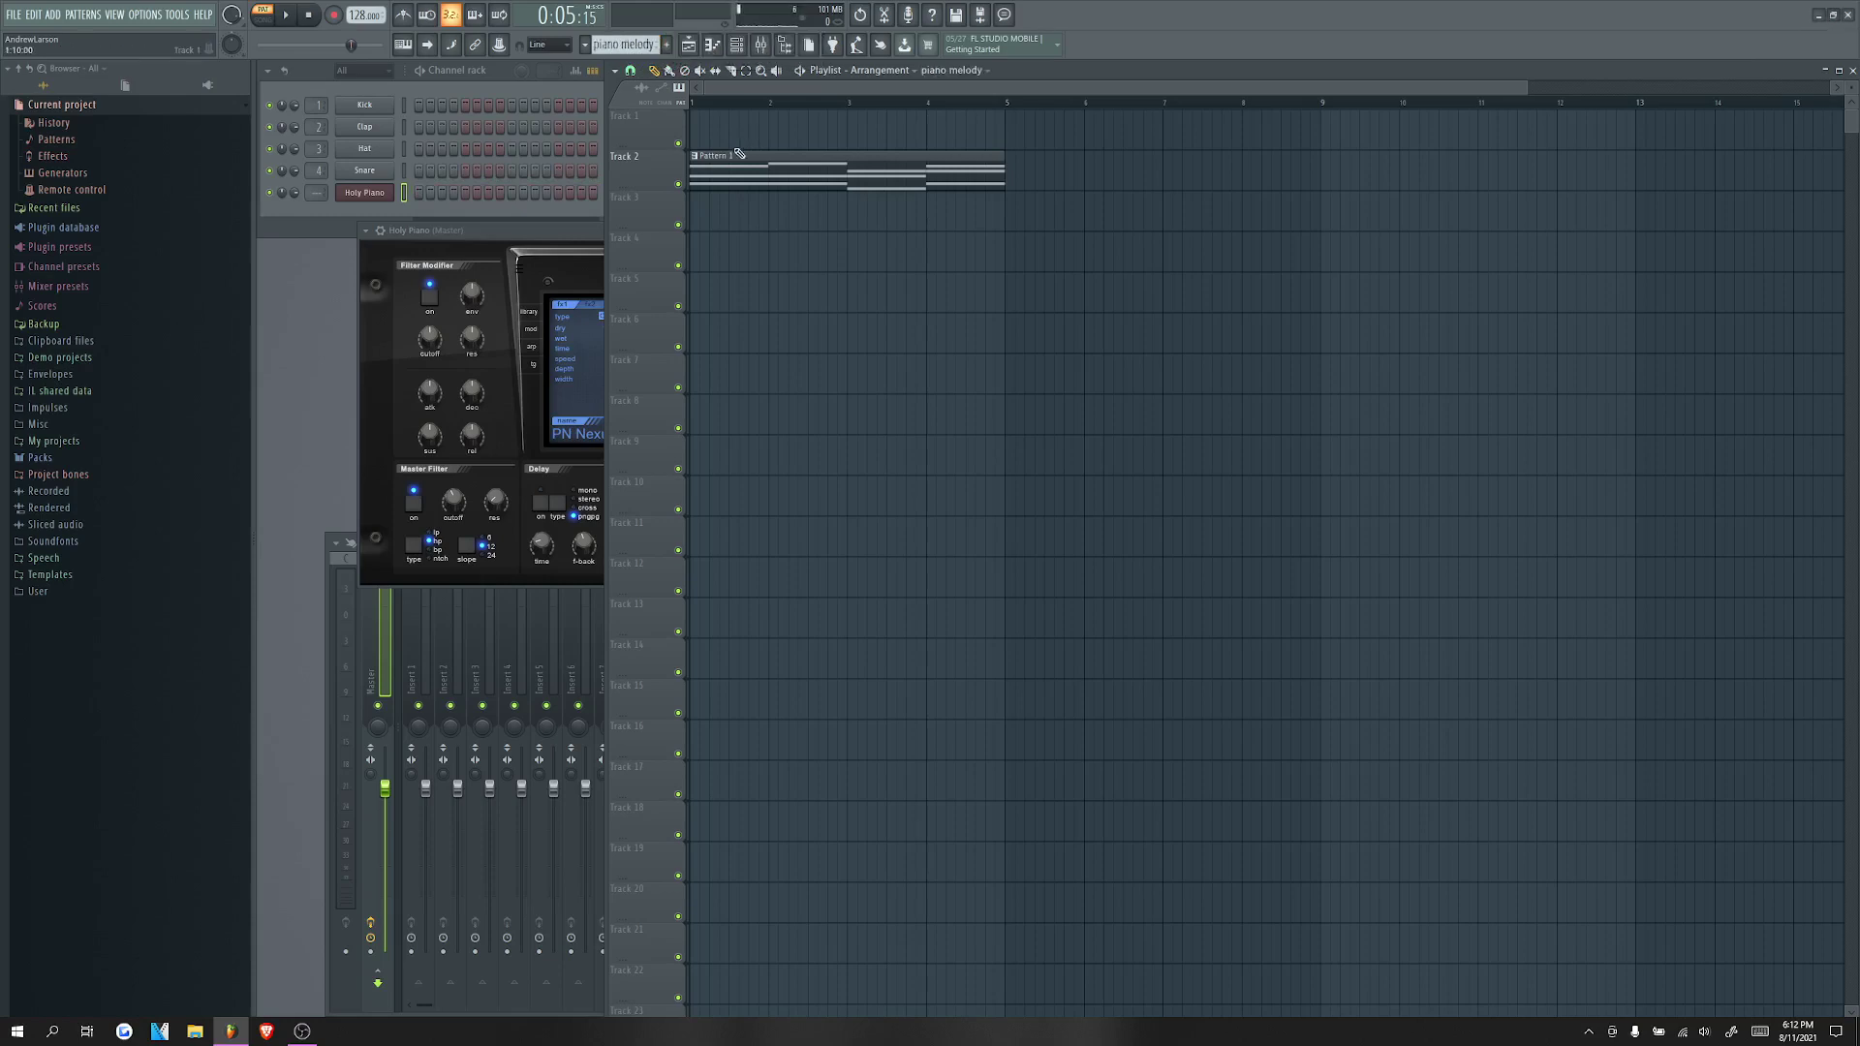
{"action": "left_click", "coordinate": [727, 114]}
Step: Open the Holy Piano channel's piano roll, check the chord notes of Pattern 1 in it, and close it
{"action": "left_click", "coordinate": [378, 197]}
{"action": "left_click", "coordinate": [386, 194]}
{"action": "left_click", "coordinate": [712, 45]}
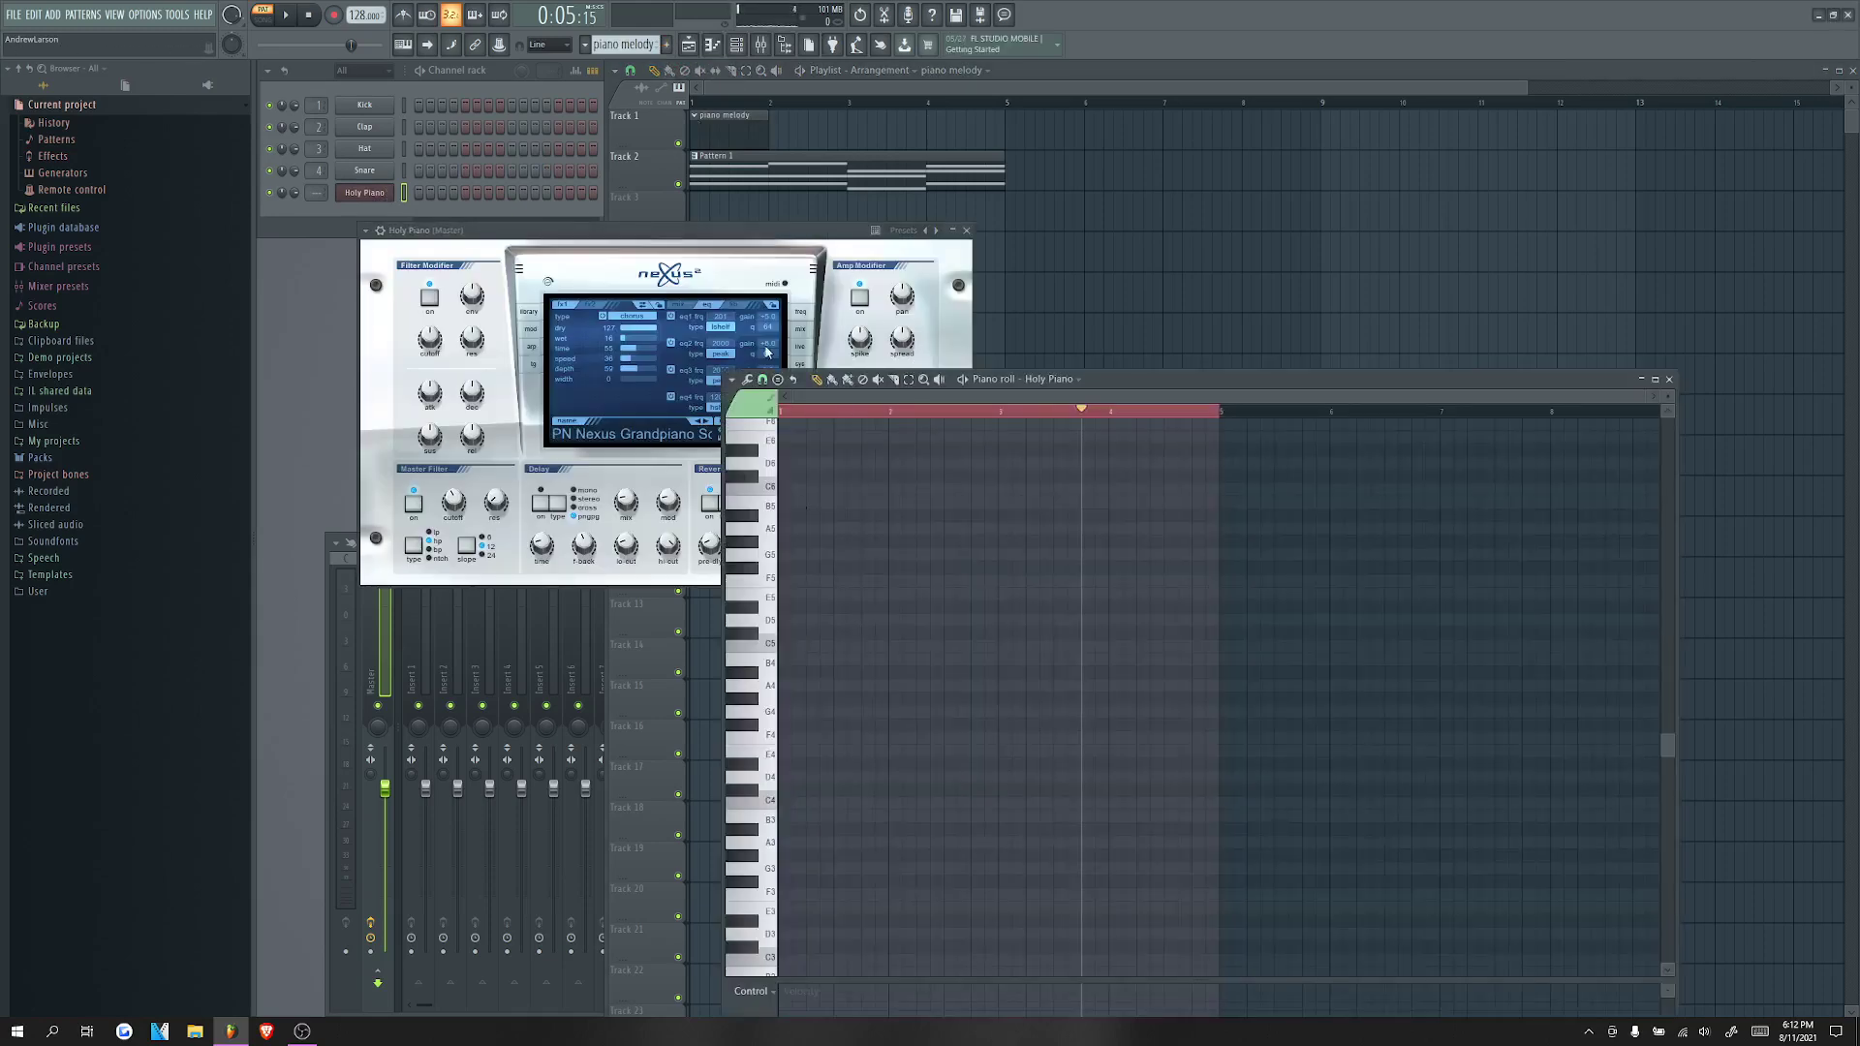
{"action": "double_click", "coordinate": [735, 178]}
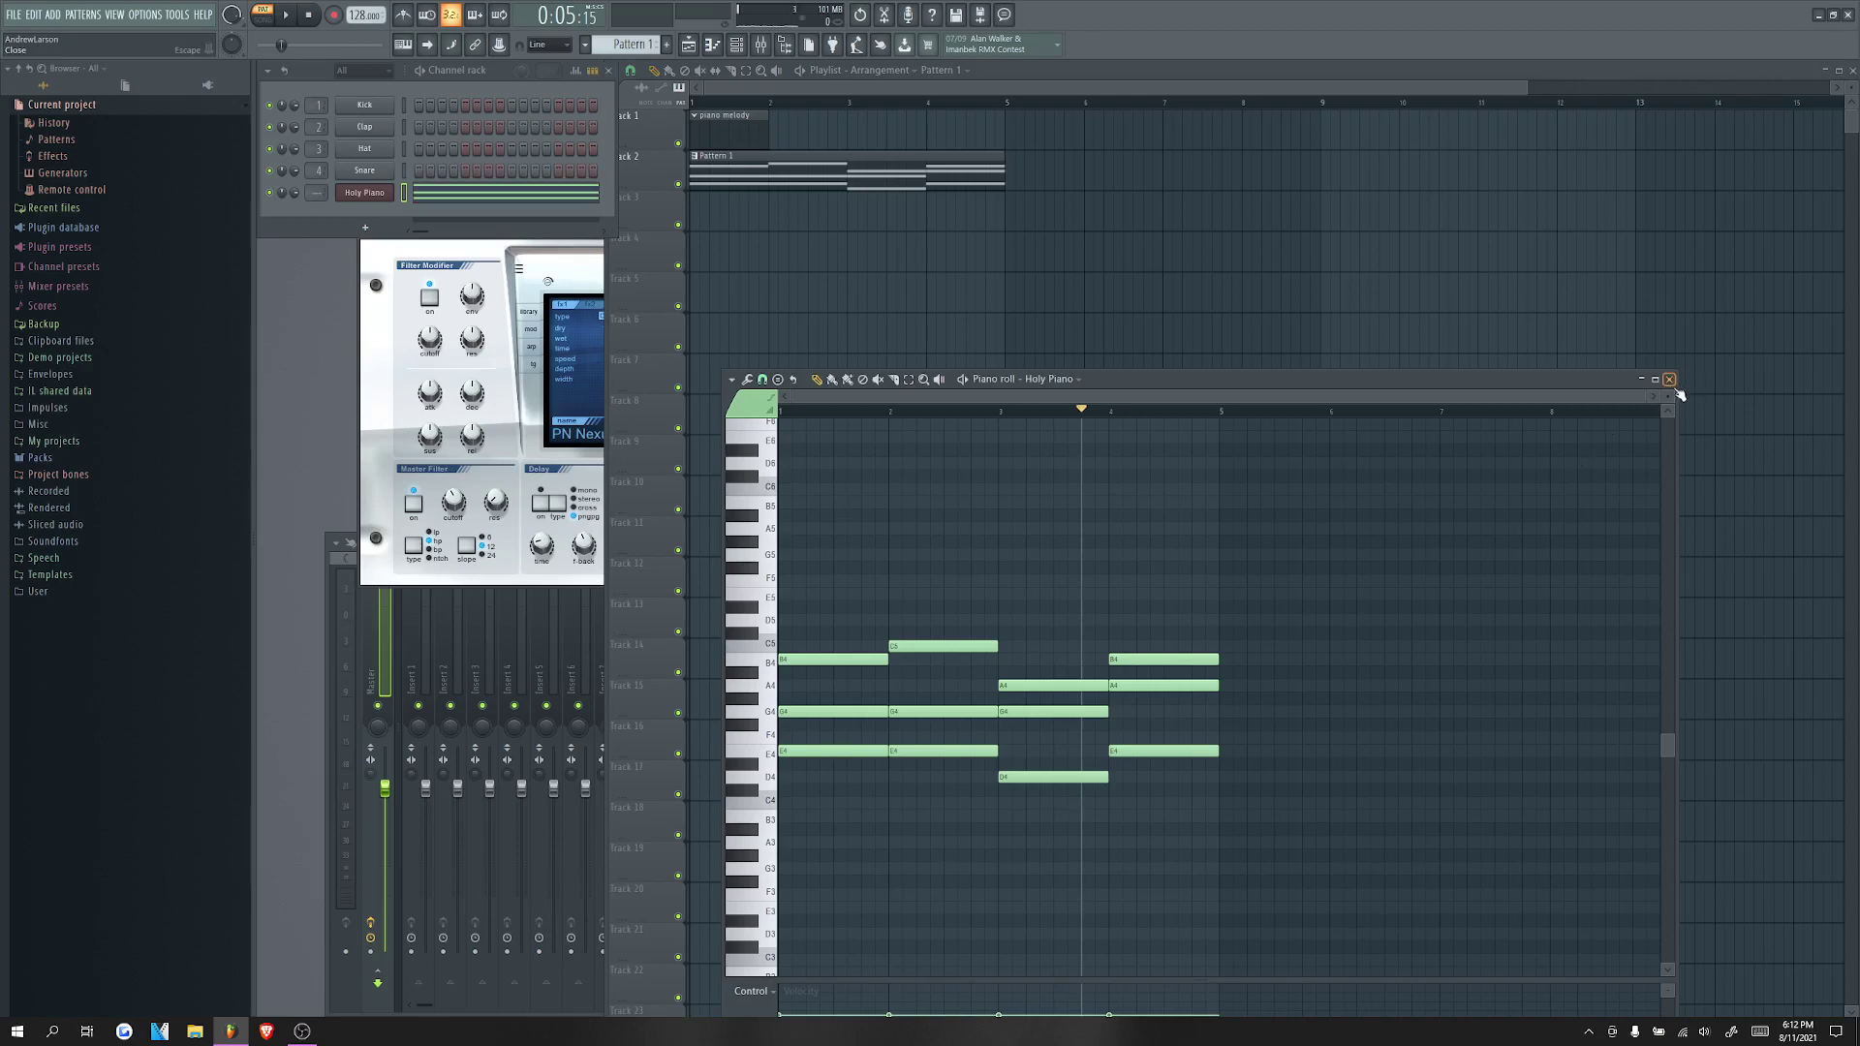
{"action": "left_click", "coordinate": [1669, 378]}
Step: Select the piano melody pattern and open its piano roll for the Holy Piano channel
{"action": "left_click", "coordinate": [726, 116]}
{"action": "left_click", "coordinate": [368, 193]}
{"action": "left_click", "coordinate": [368, 192]}
{"action": "left_click", "coordinate": [712, 45]}
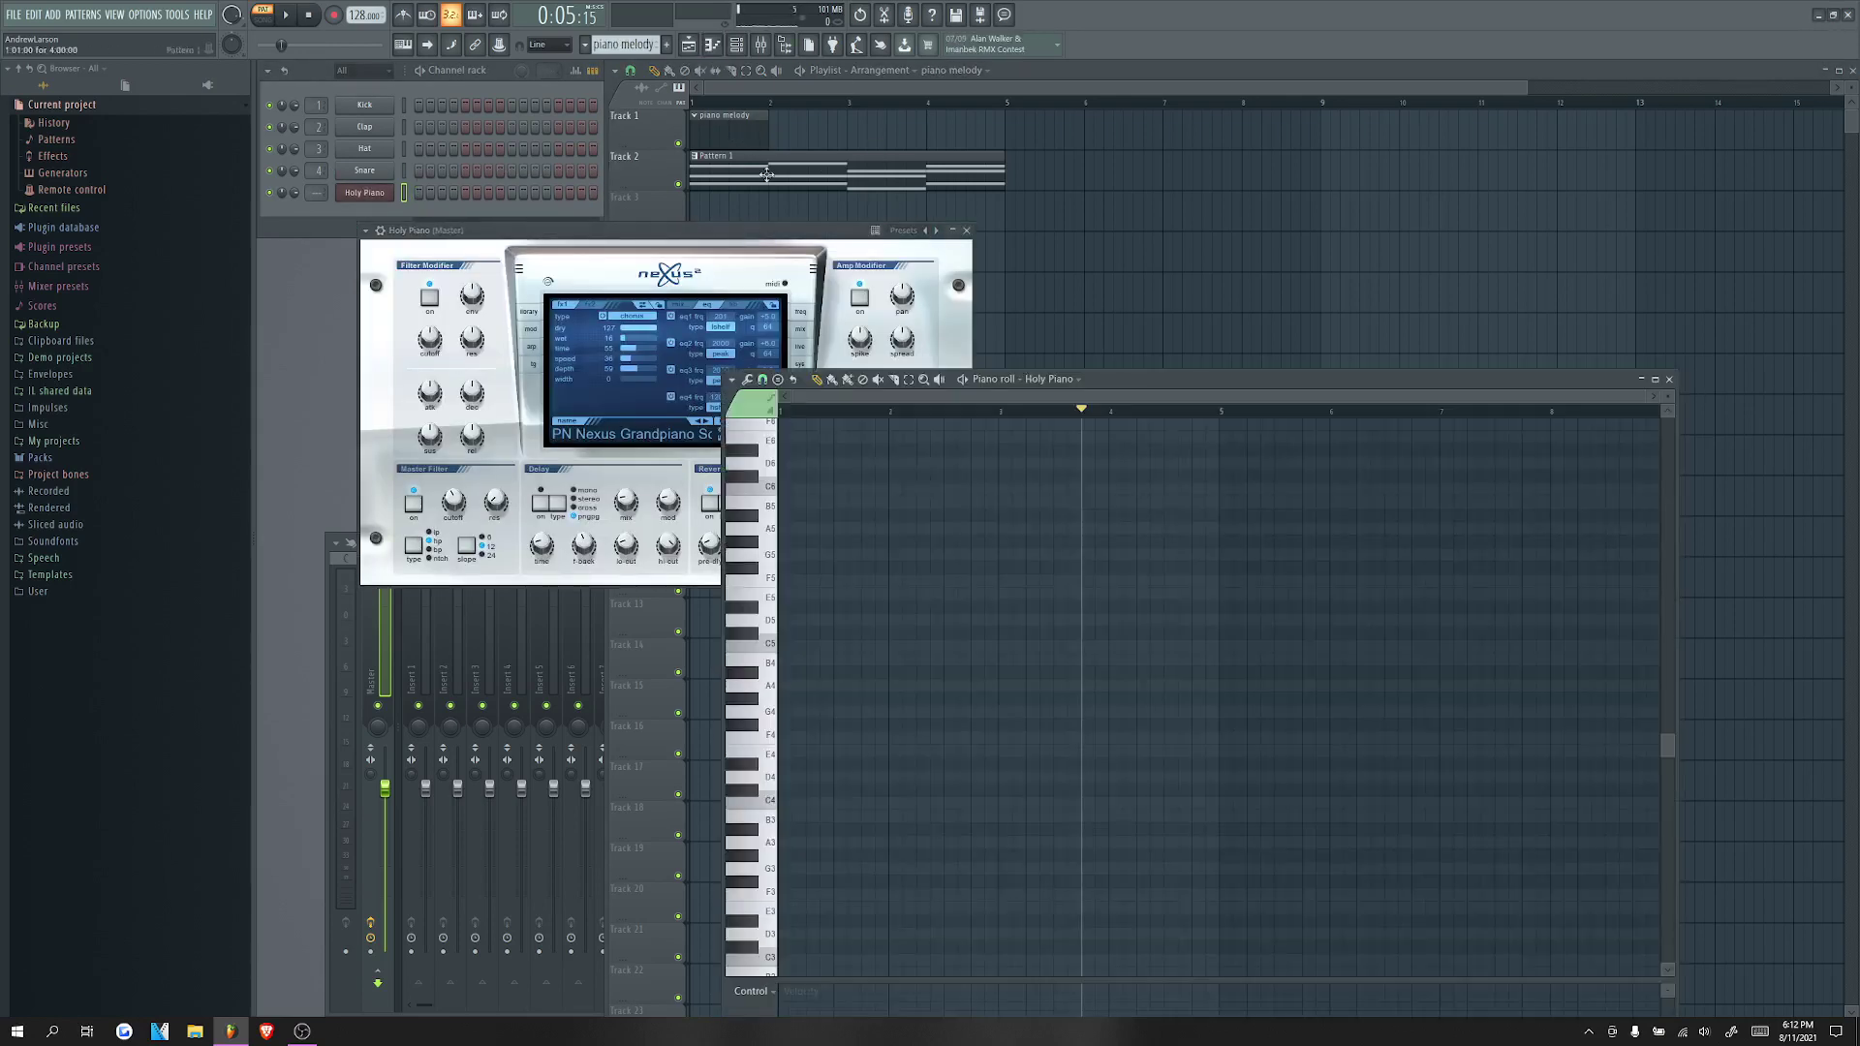
Step: Draw a rising run of E6, G6, A6 and B6 notes across bar 1 of the piano melody pattern
{"action": "left_click", "coordinate": [752, 595]}
{"action": "left_click", "coordinate": [789, 593]}
{"action": "left_click_drag", "start_coordinate": [886, 594], "coordinate": [814, 594]}
{"action": "scroll", "coordinate": [814, 591], "scroll_direction": "up", "scroll_amount": 3}
{"action": "right_click", "coordinate": [804, 594]}
{"action": "scroll", "coordinate": [804, 542], "scroll_direction": "up", "scroll_amount": 1}
{"action": "left_click", "coordinate": [798, 515]}
{"action": "scroll", "coordinate": [814, 543], "scroll_direction": "down", "scroll_amount": 2}
{"action": "left_click", "coordinate": [870, 477]}
{"action": "left_click", "coordinate": [932, 451]}
{"action": "scroll", "coordinate": [969, 456], "scroll_direction": "up", "scroll_amount": 1}
{"action": "left_click", "coordinate": [993, 463]}
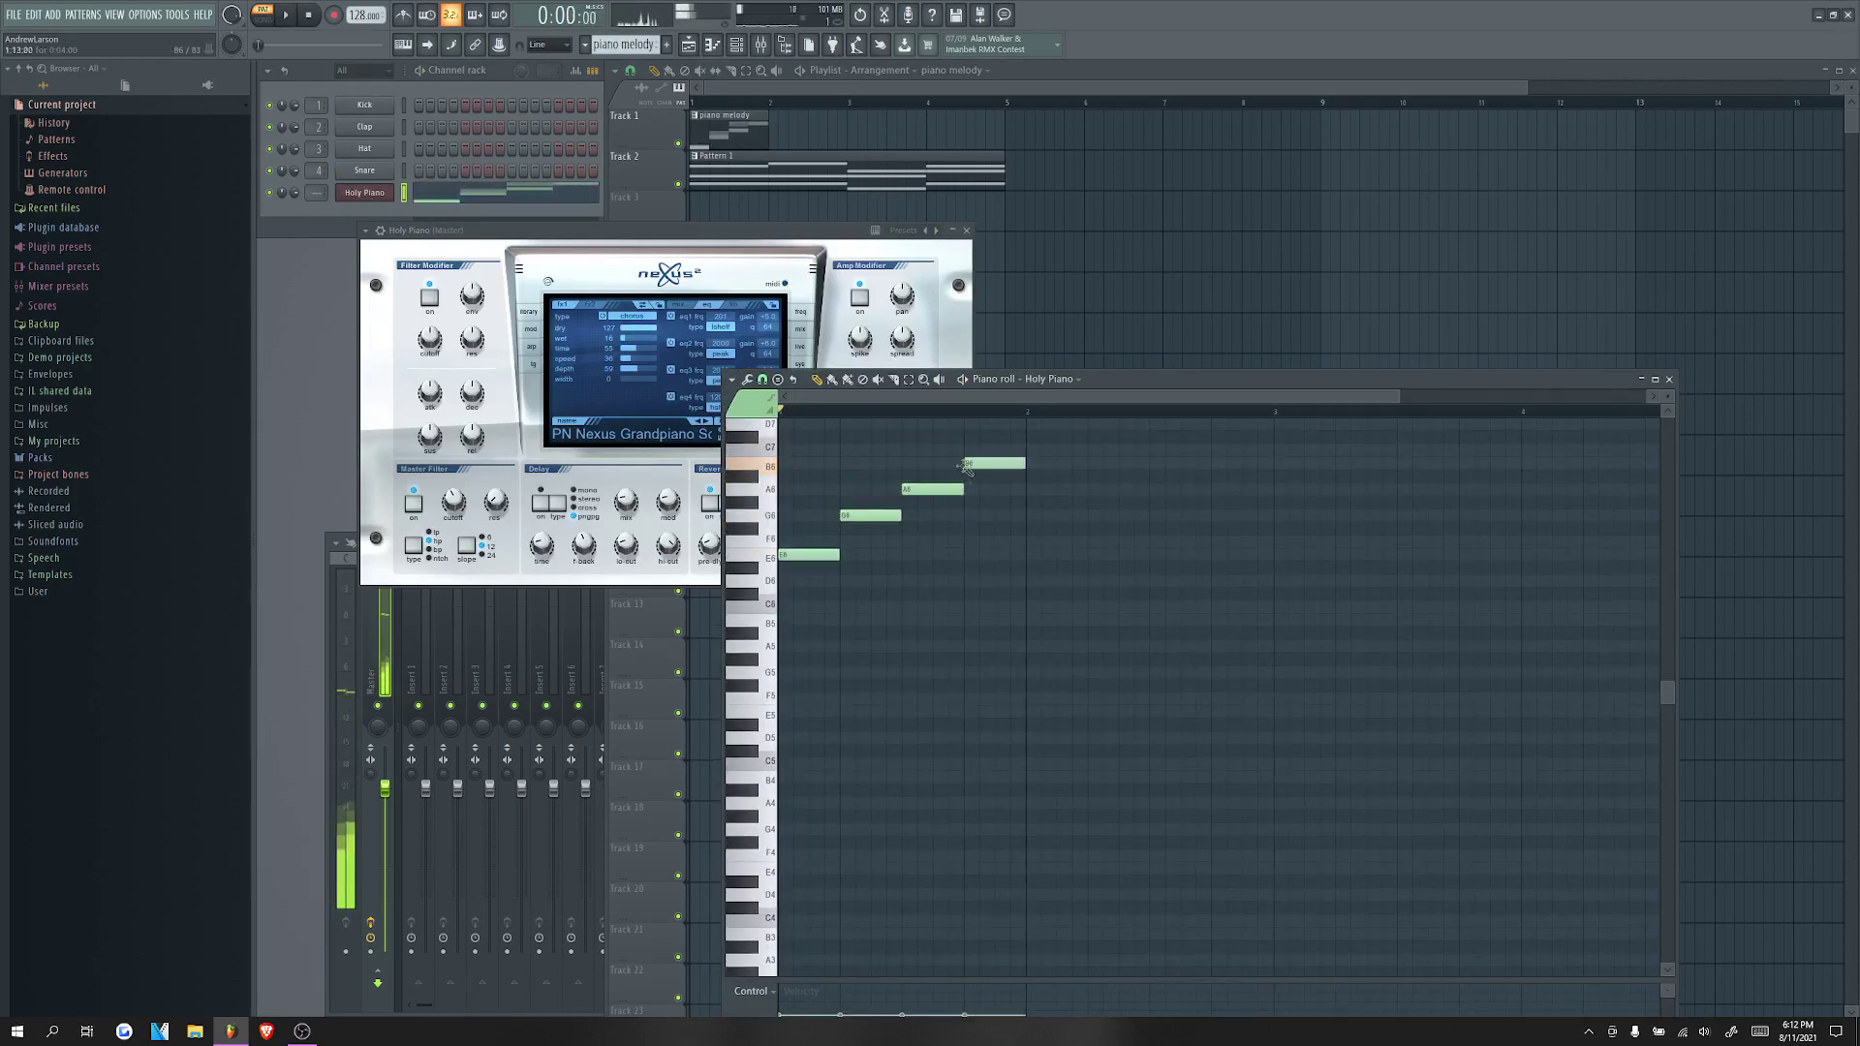
Step: Add an E6 note at the start of bar 2, shorten the first E6 note and reposition the following note
{"action": "left_click", "coordinate": [1035, 554]}
{"action": "scroll", "coordinate": [857, 412], "scroll_direction": "up", "scroll_amount": 2}
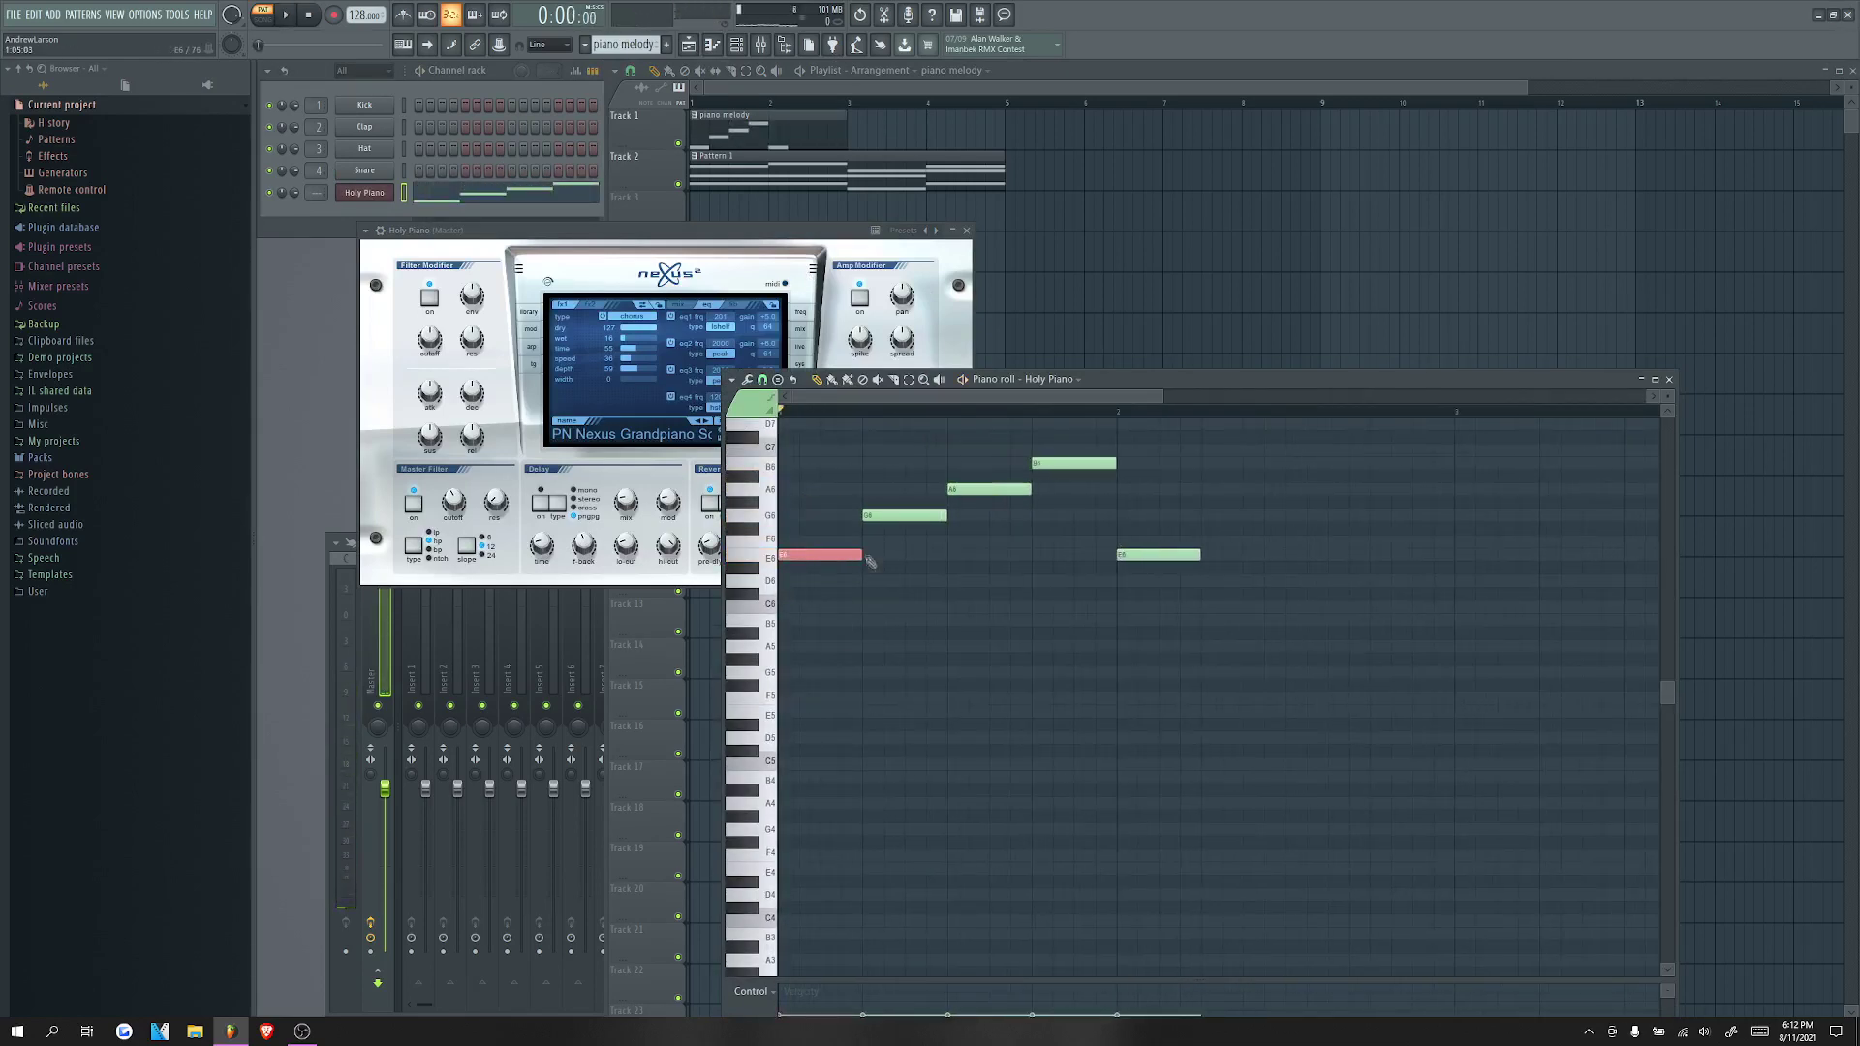
{"action": "left_click_drag", "start_coordinate": [859, 555], "coordinate": [817, 555]}
{"action": "left_click_drag", "start_coordinate": [943, 515], "coordinate": [866, 489]}
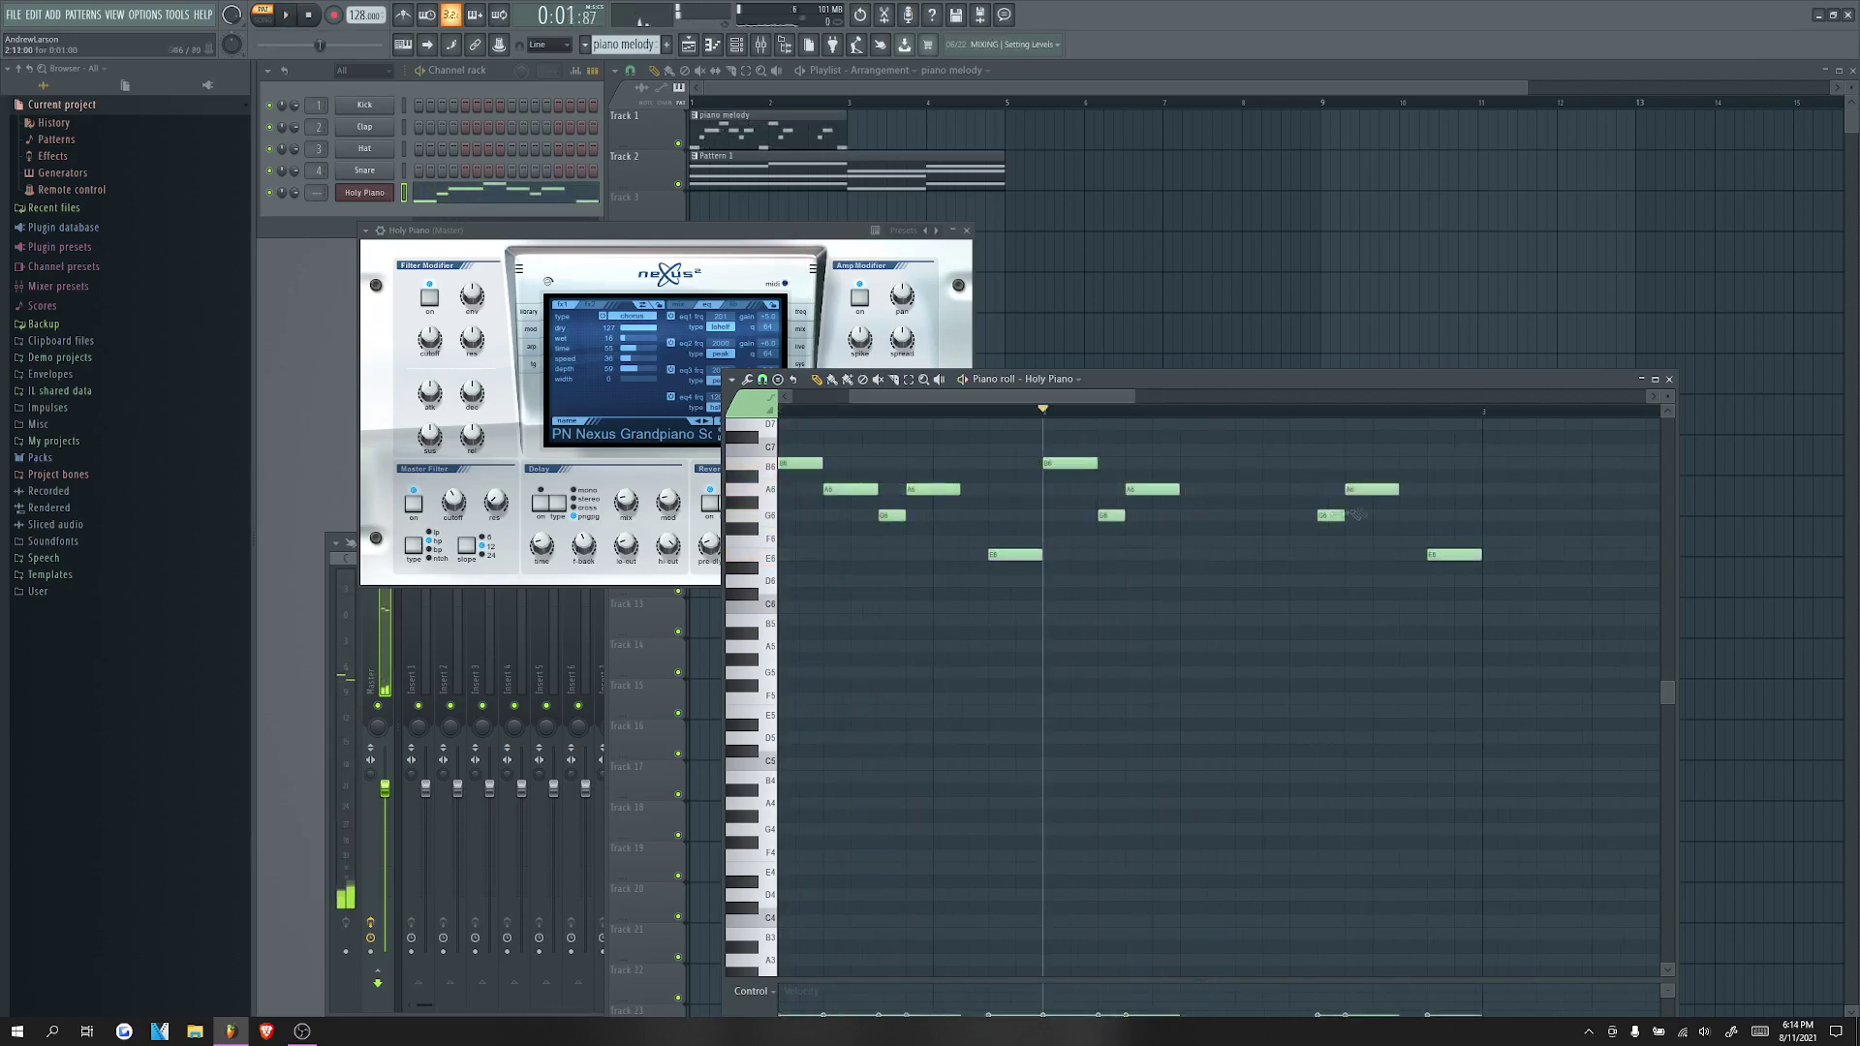
Step: Fill the gap in bar 2 of the melody with two adjacent B6 notes, checking them by playback
{"action": "mouse_move", "coordinate": [1247, 489]}
{"action": "left_mouse_down"}
{"action": "mouse_move", "coordinate": [1247, 465]}
{"action": "mouse_move", "coordinate": [1220, 465]}
{"action": "left_mouse_up"}
{"action": "left_click_drag", "start_coordinate": [1233, 464], "coordinate": [1260, 464]}
{"action": "key", "text": "space"}
{"action": "key", "text": "space"}
{"action": "left_click_drag", "start_coordinate": [1369, 489], "coordinate": [1289, 464]}
Step: Play the four-bar melody from the piano roll, and play it together with the chords in the playlist
{"action": "key", "text": "space"}
{"action": "key", "text": "space"}
{"action": "key", "text": "space"}
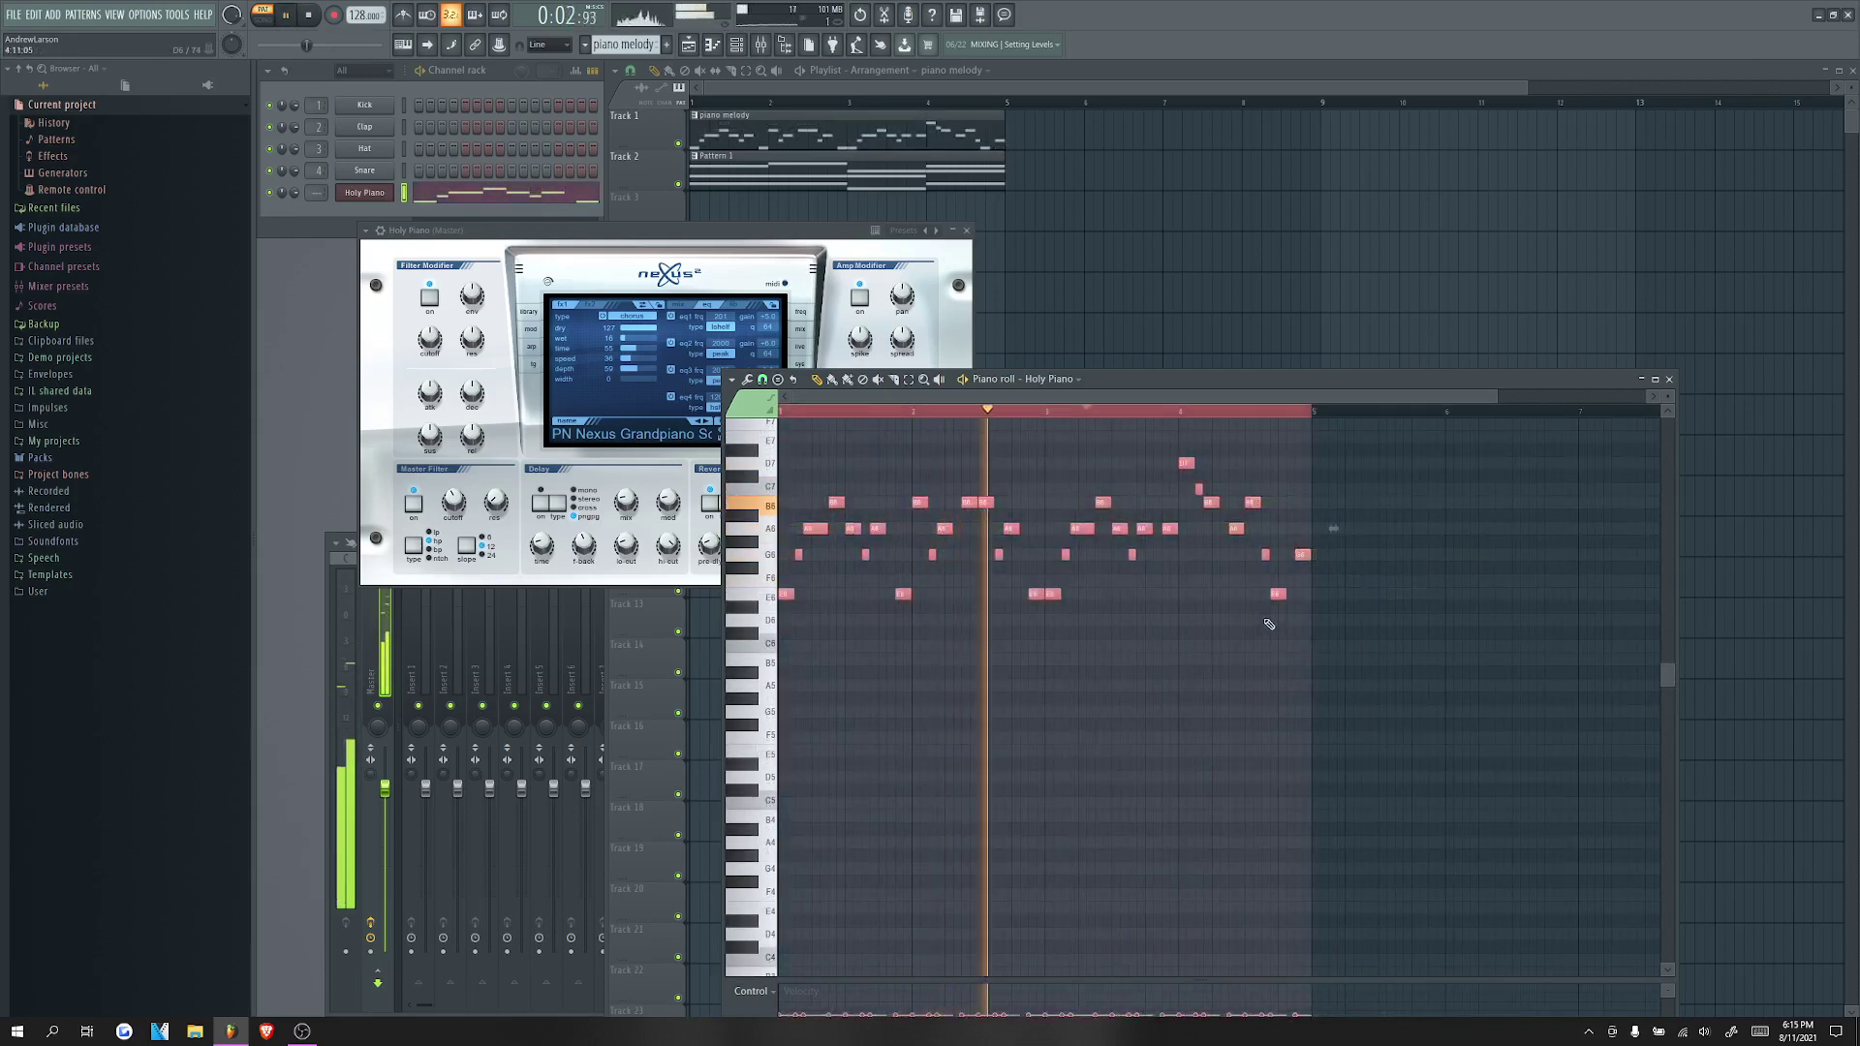
{"action": "key", "text": "space"}
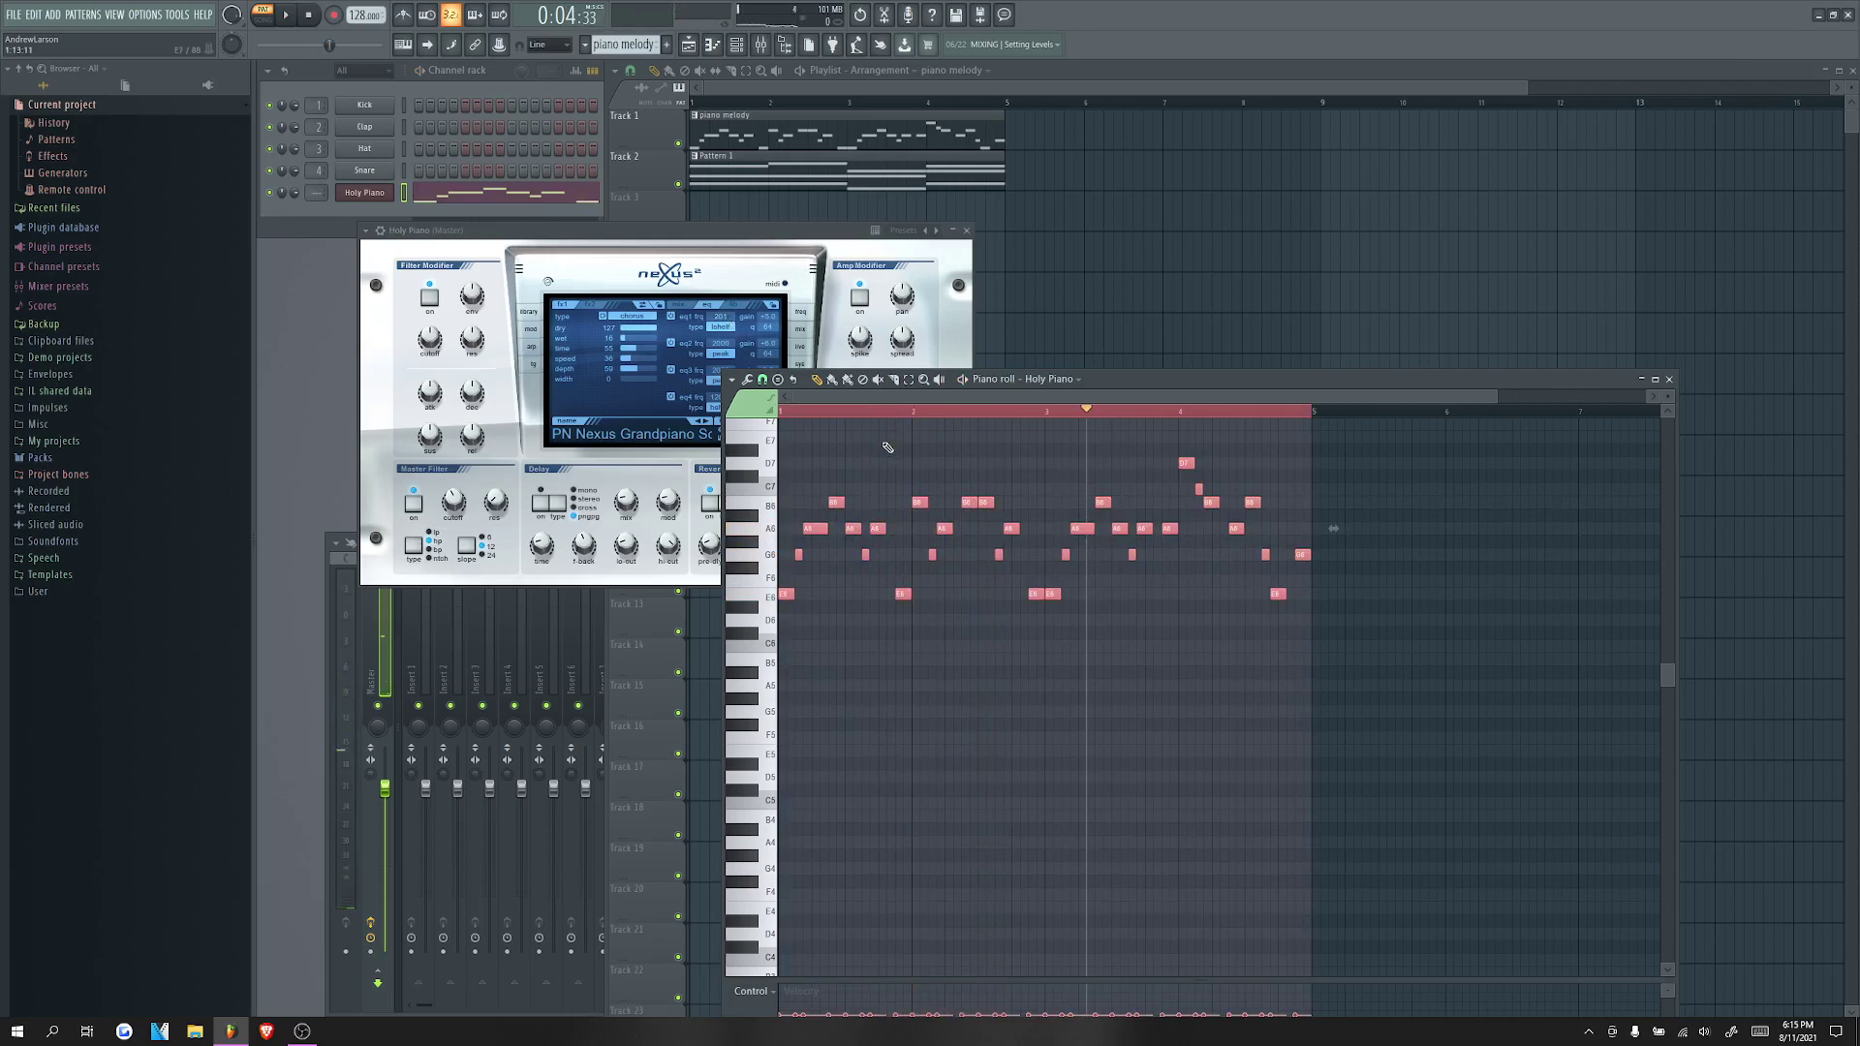
{"action": "left_click", "coordinate": [769, 99]}
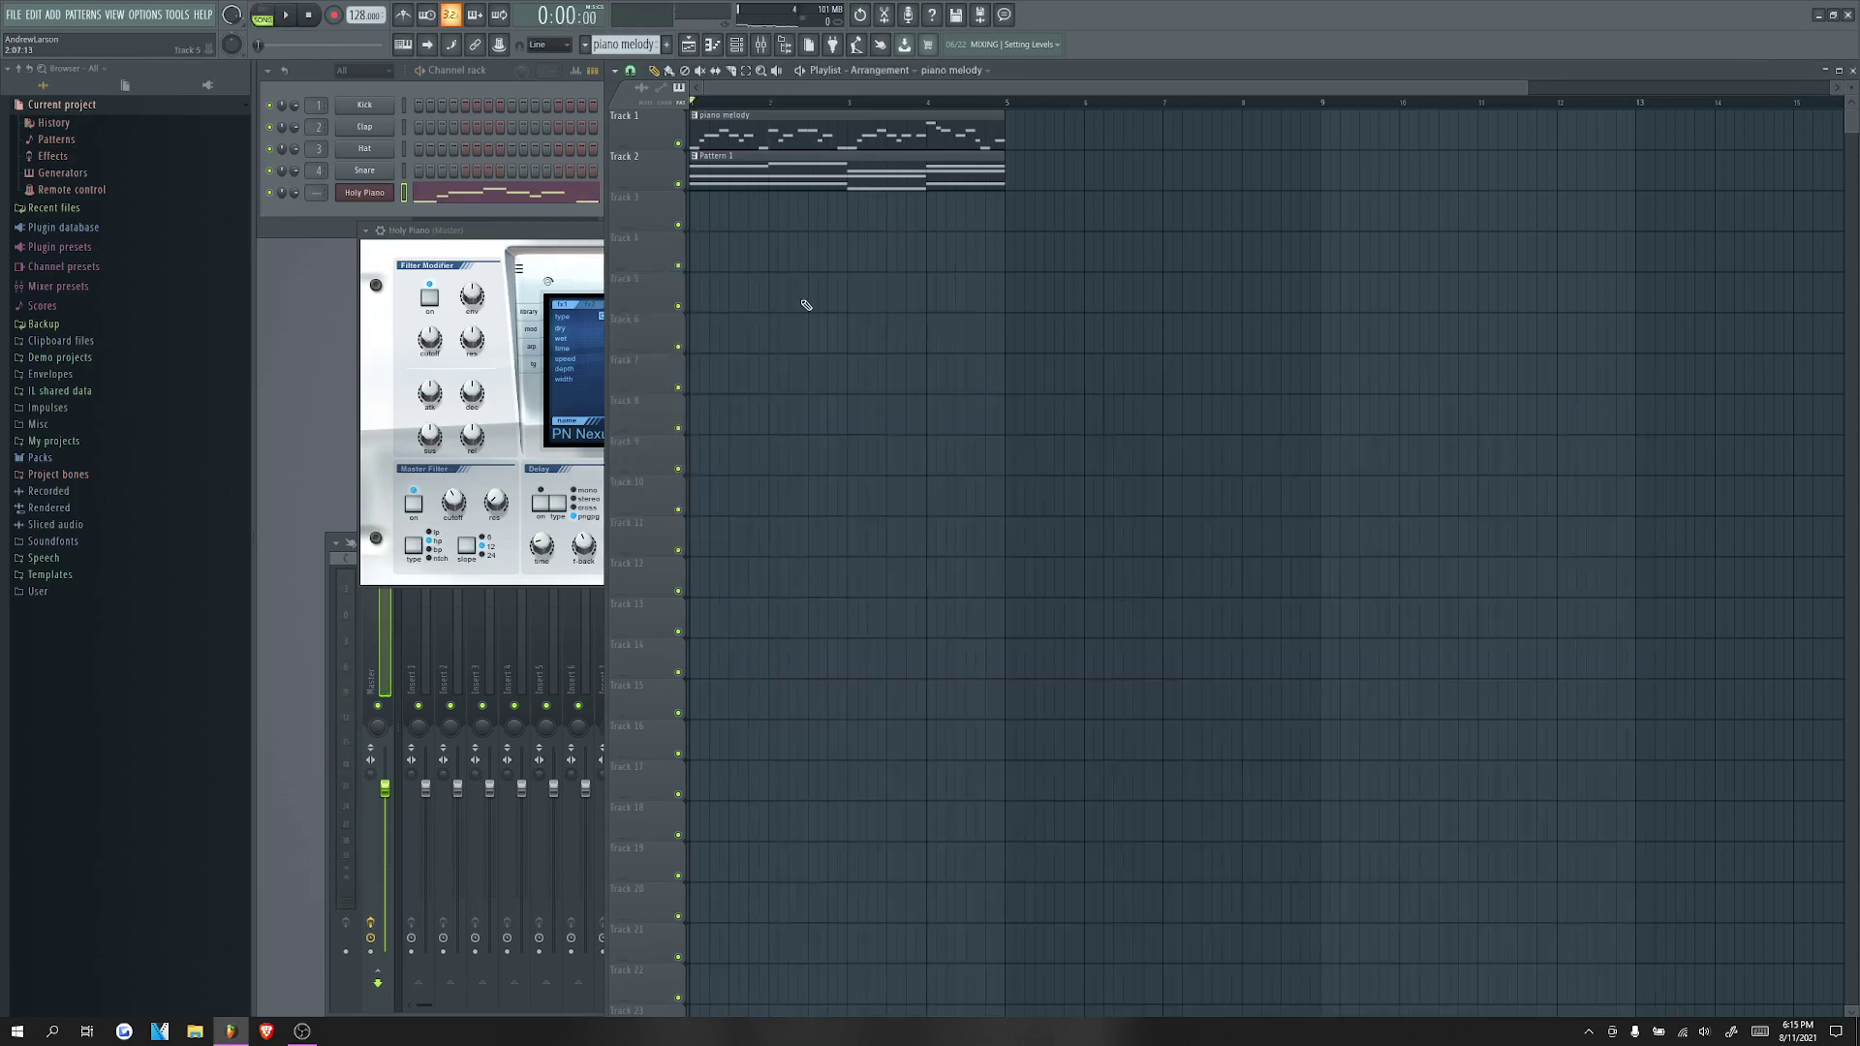
{"action": "key", "text": "space"}
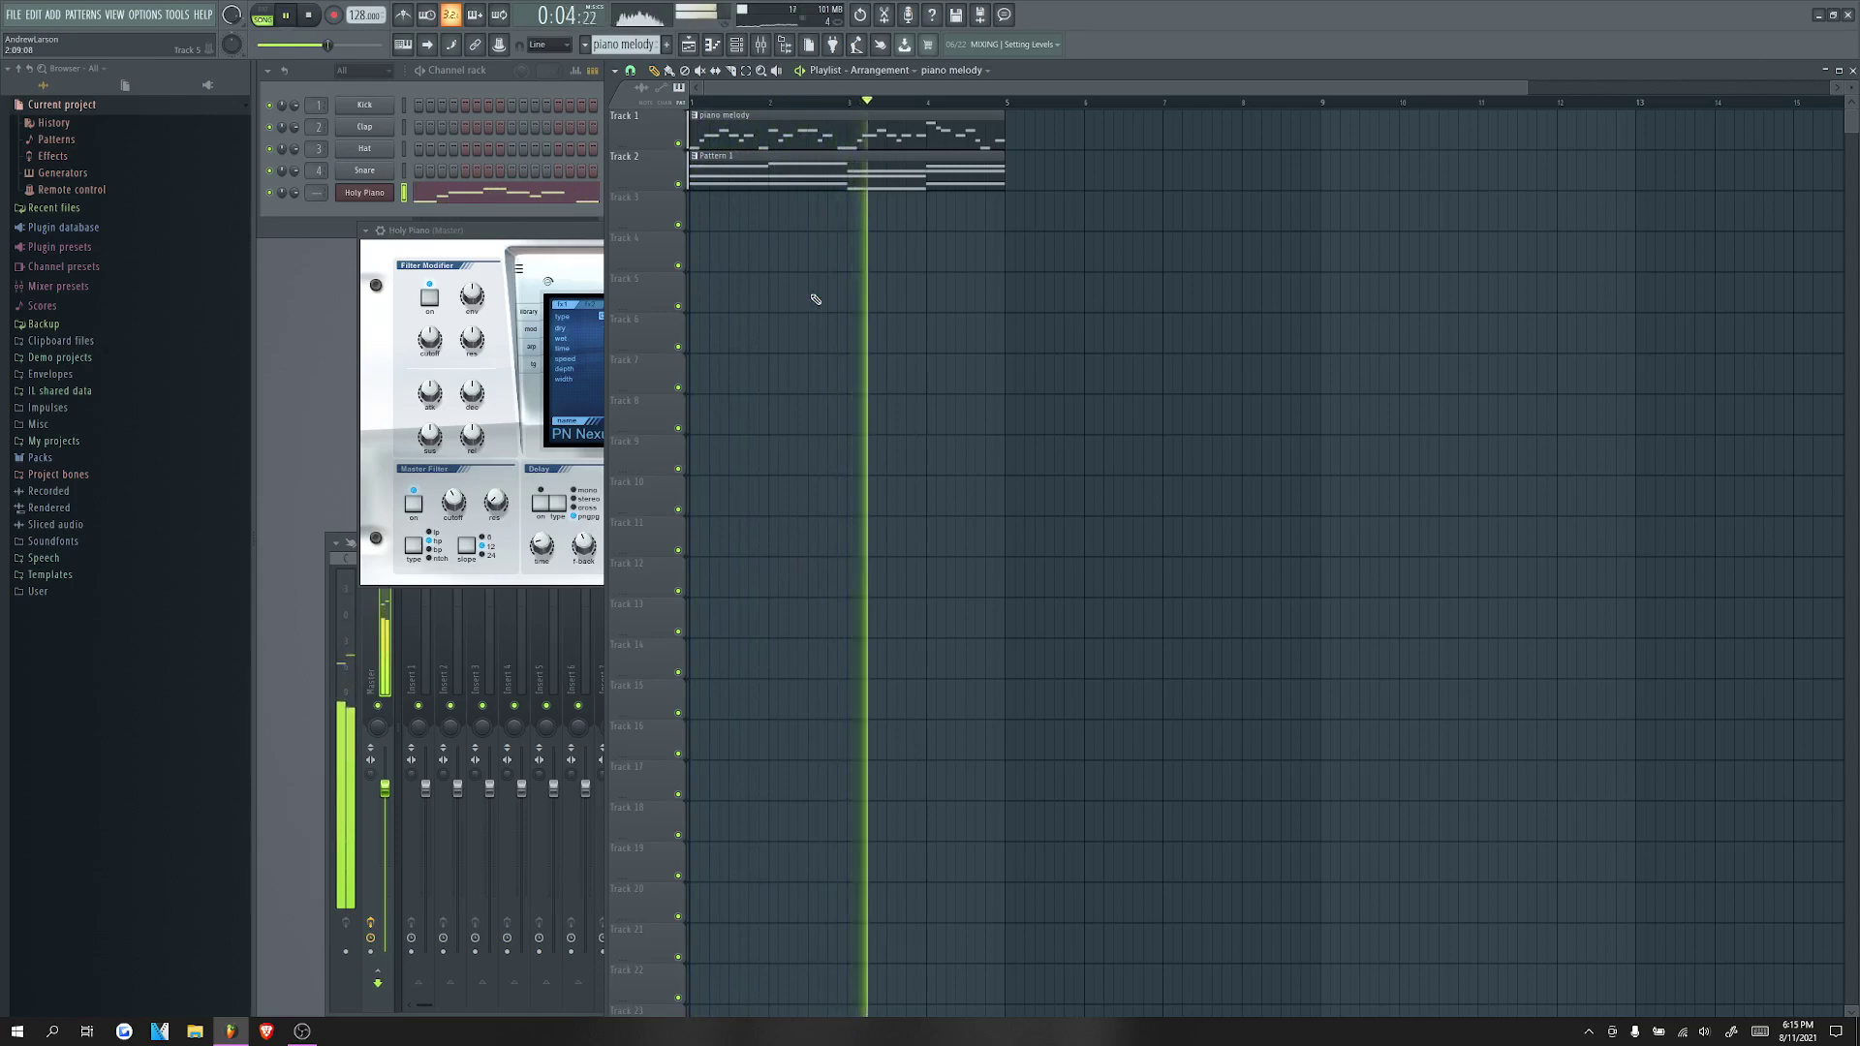
{"action": "key", "text": "space"}
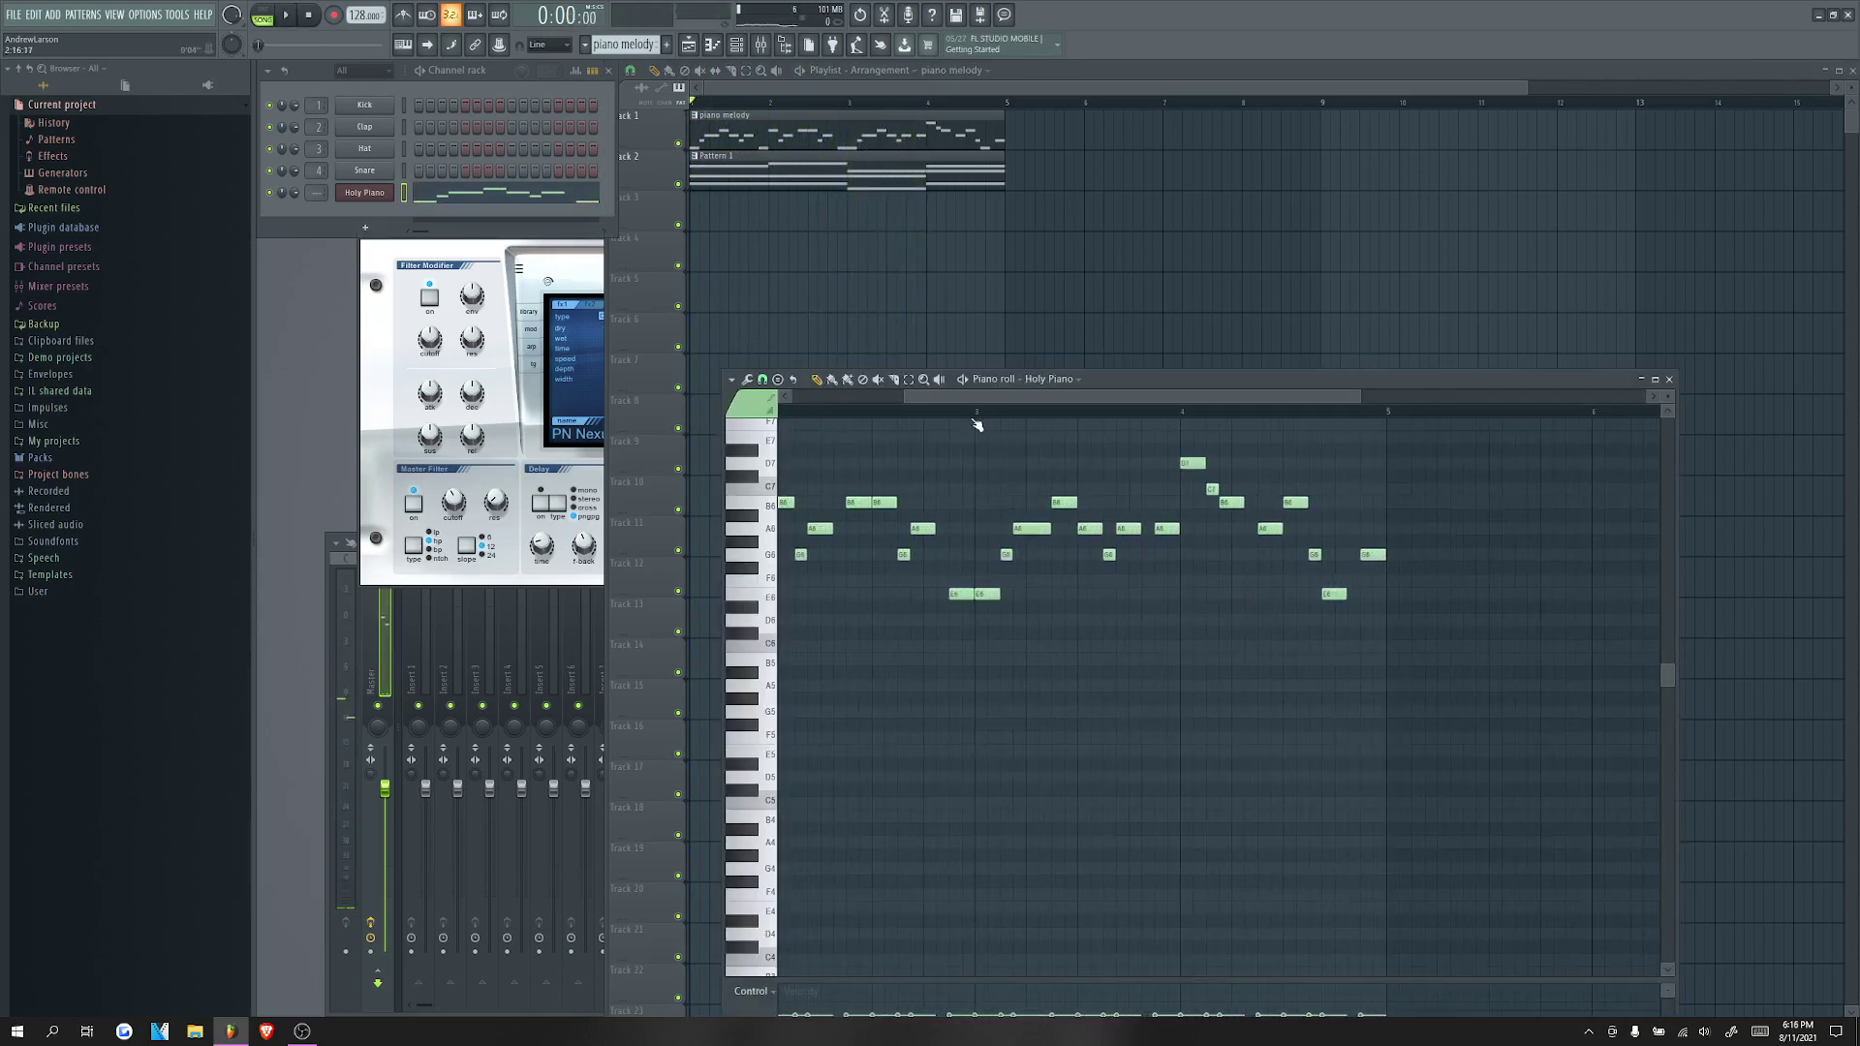
Step: Raise the last two notes of bar 4 to A6 and B6, play back the ending and close the piano roll
{"action": "left_click", "coordinate": [1212, 594]}
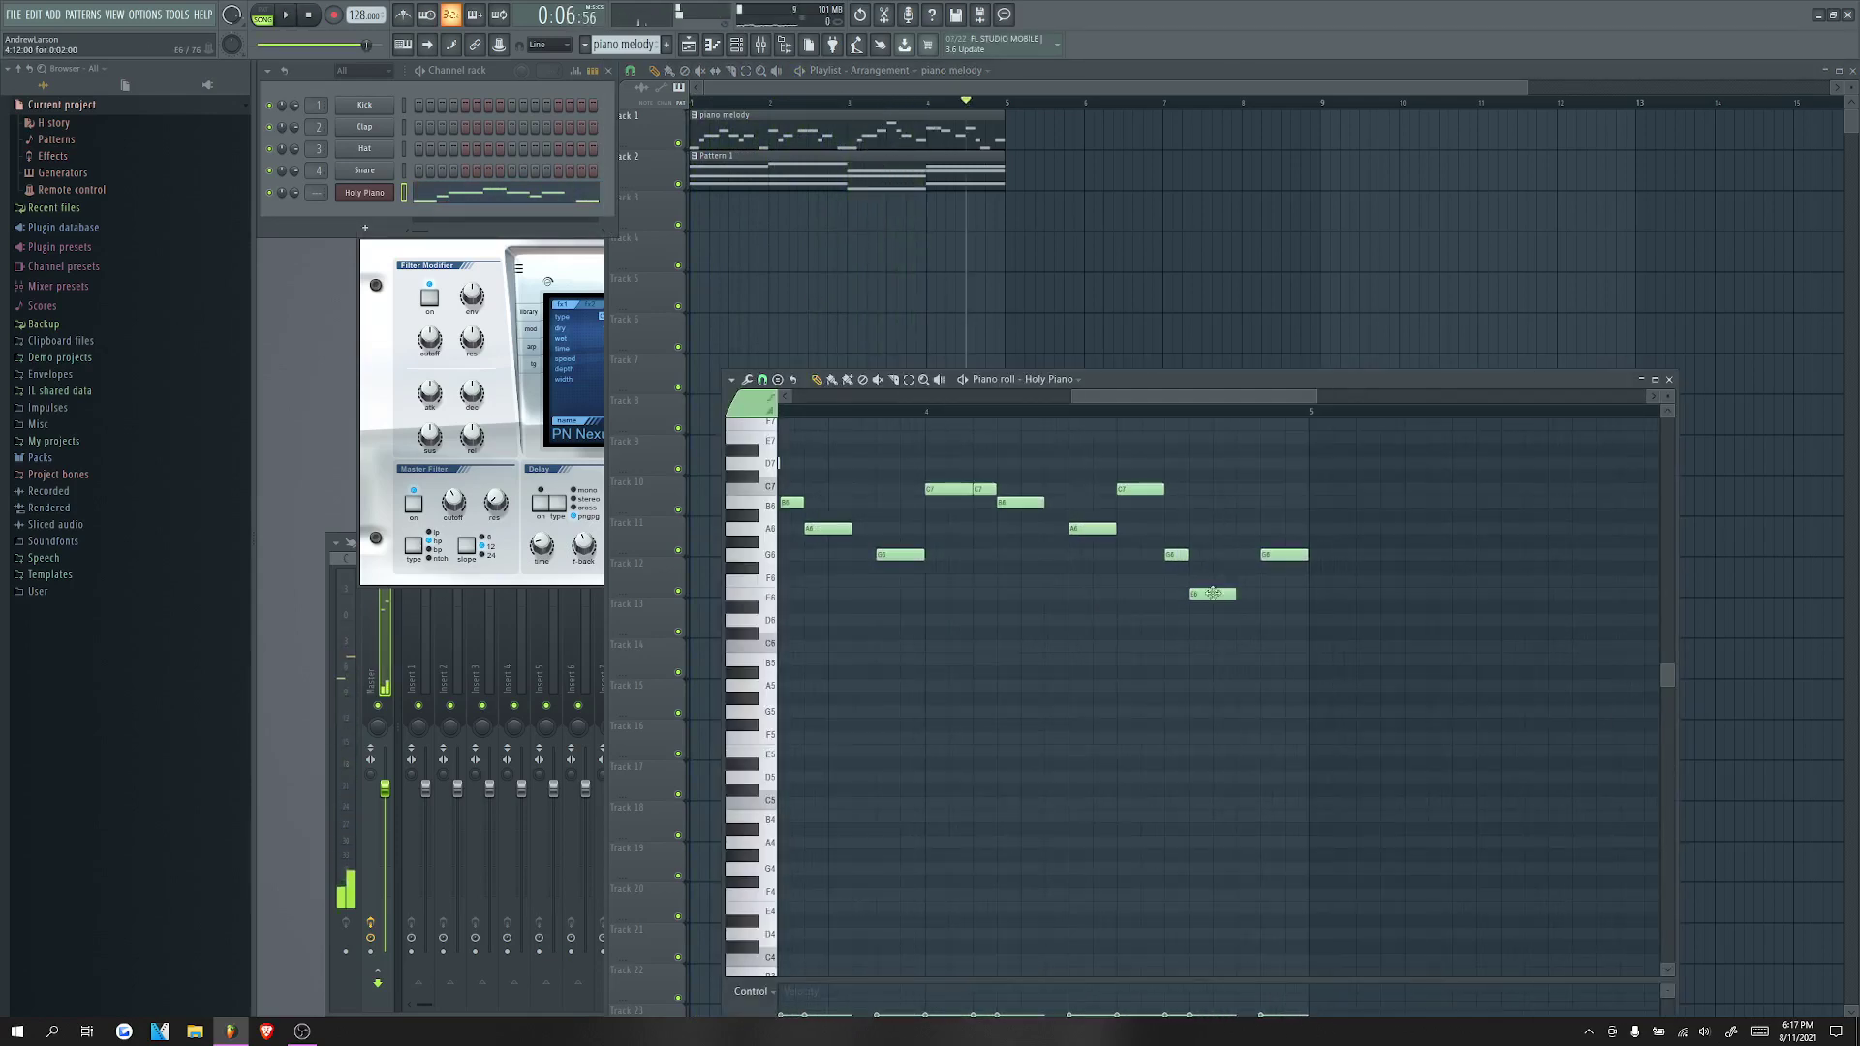
{"action": "left_click_drag", "start_coordinate": [1212, 594], "coordinate": [1272, 503]}
{"action": "key", "text": "space"}
{"action": "scroll", "coordinate": [1311, 704], "scroll_direction": "down", "scroll_amount": 2}
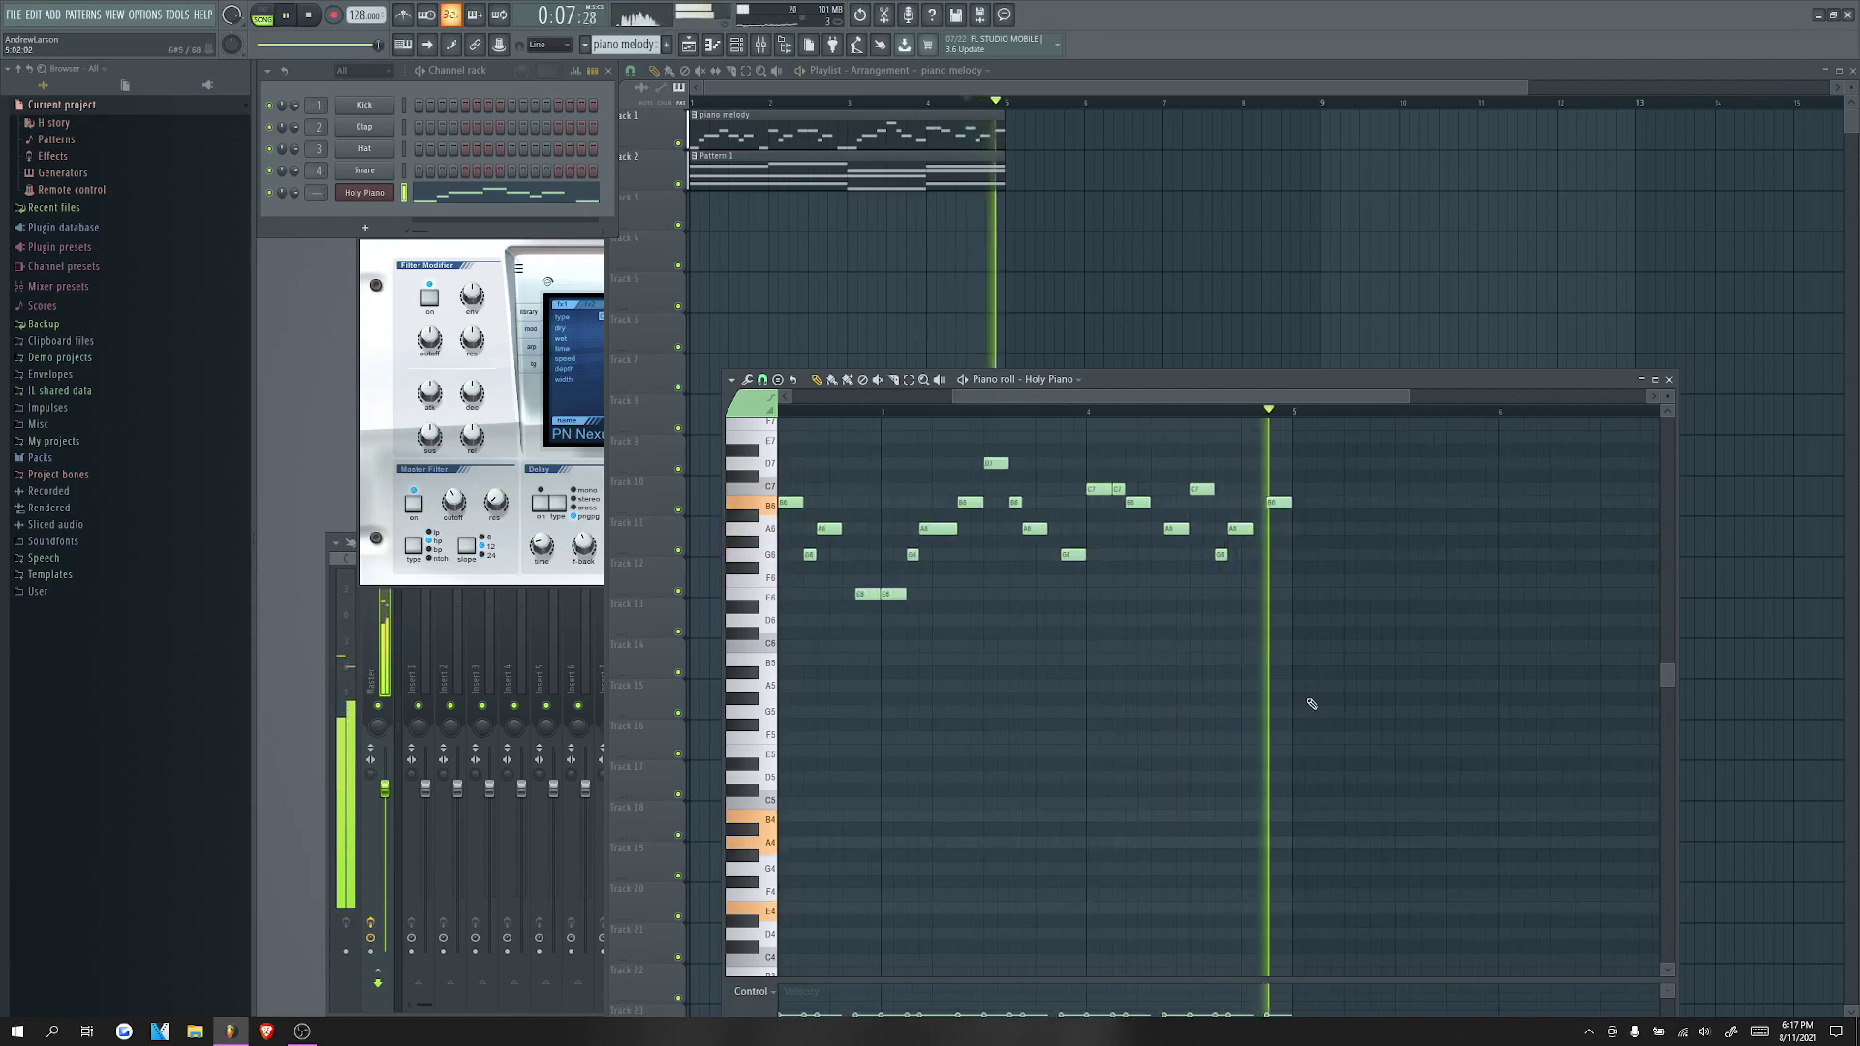
{"action": "scroll", "coordinate": [1264, 712], "scroll_direction": "down", "scroll_amount": 2}
{"action": "key", "text": "space"}
{"action": "key", "text": "ctrl+a"}
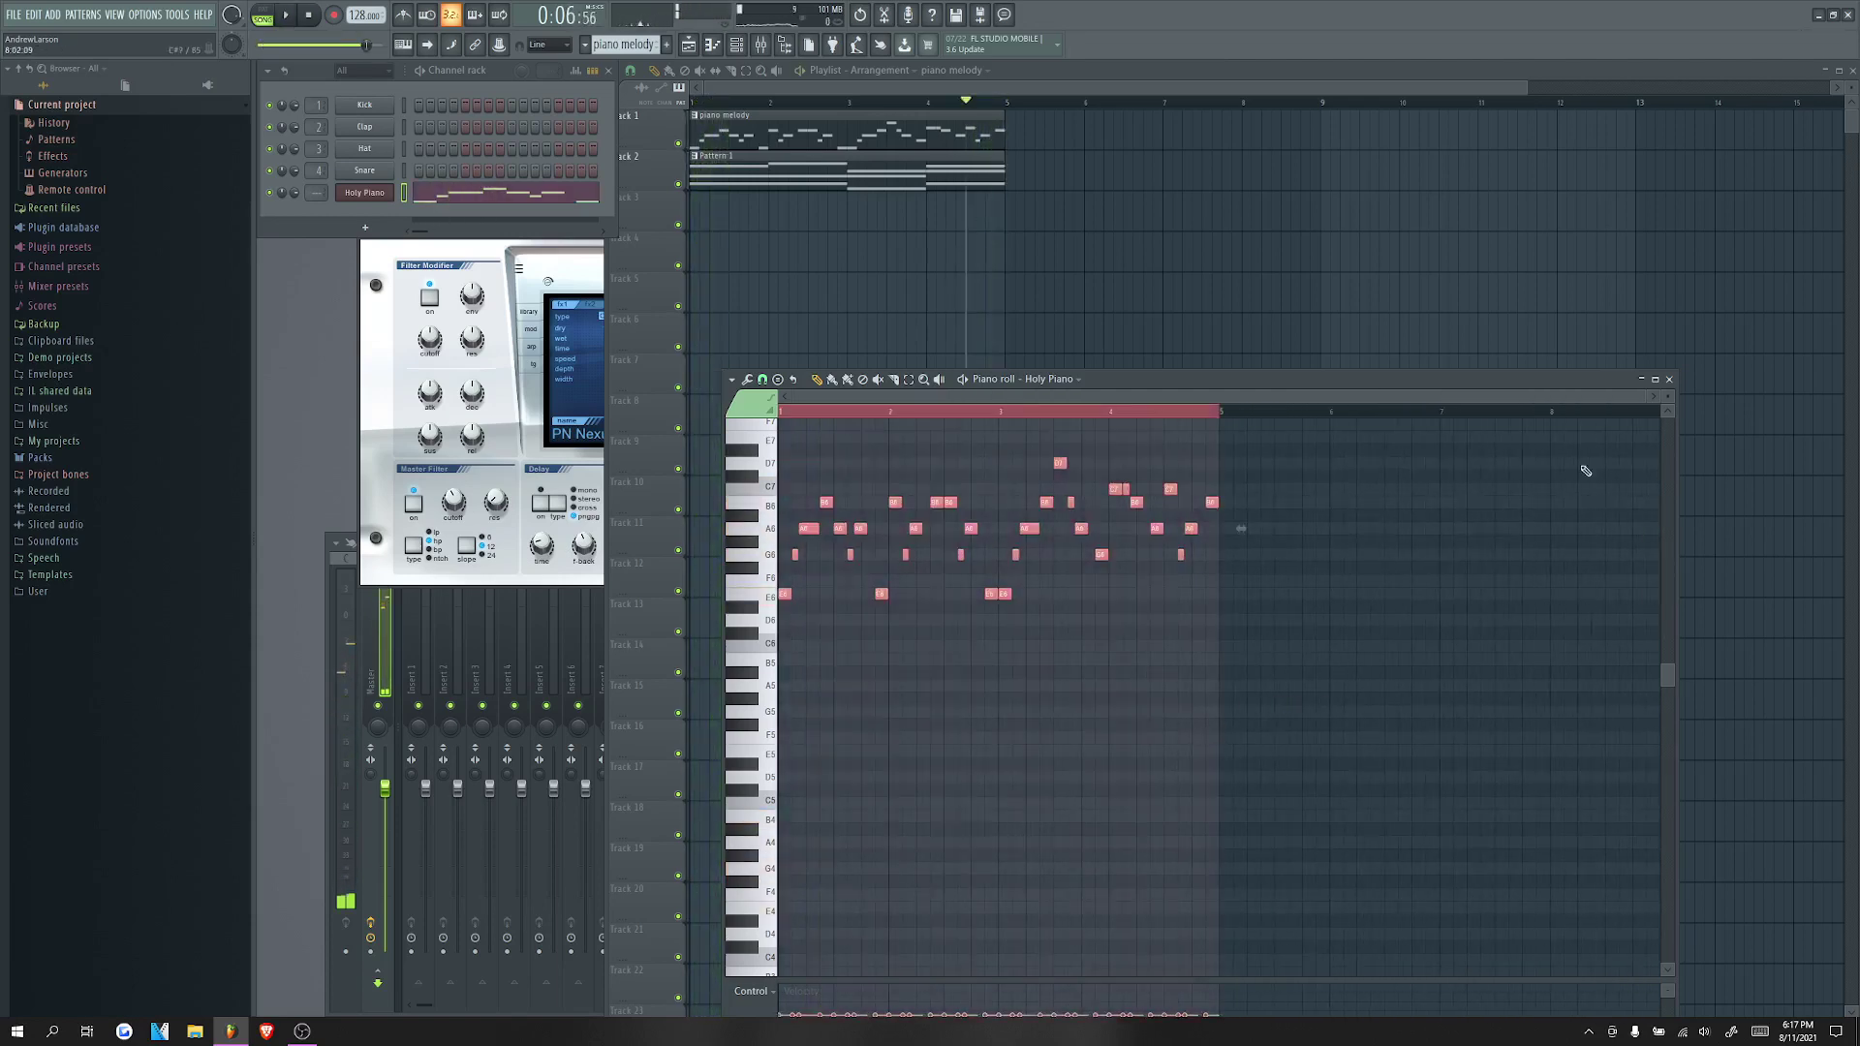
{"action": "left_click", "coordinate": [1669, 379]}
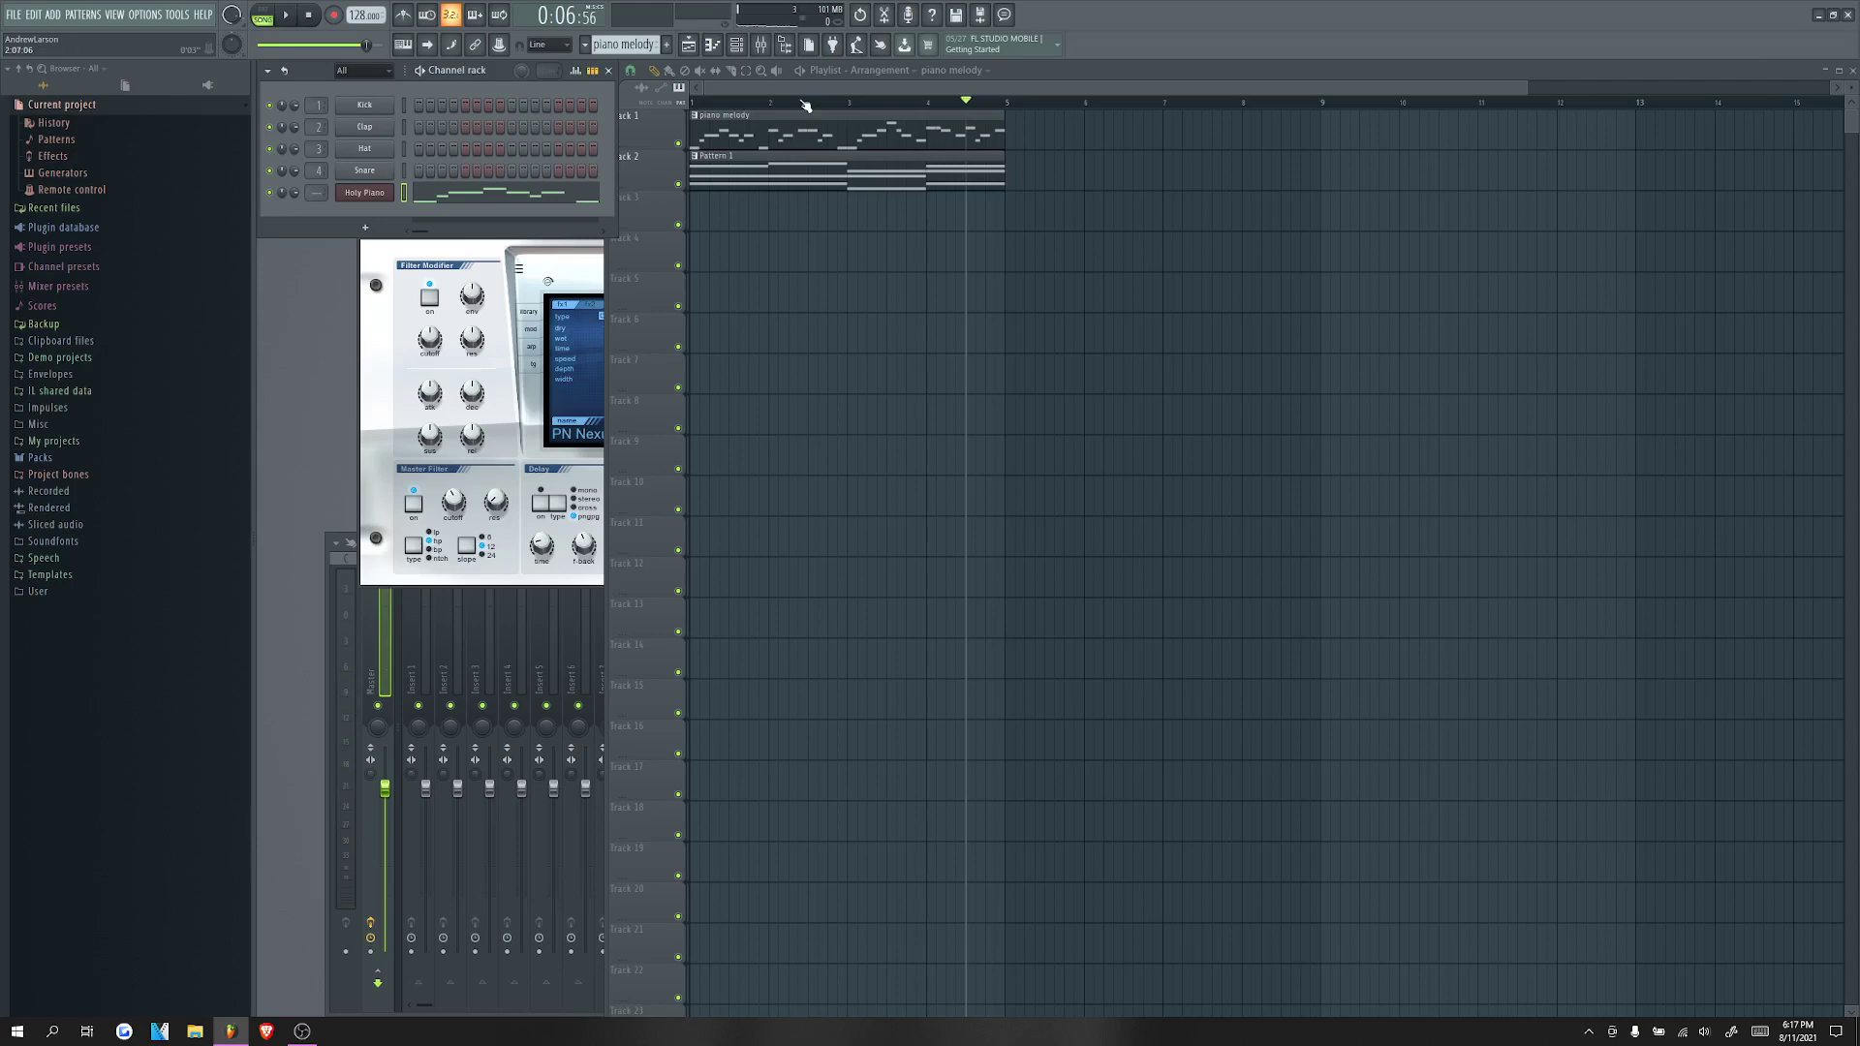
Step: Return playback to the start, try duplicating the piano melody and Pattern 1 clips at bar 5, and delete the copies
{"action": "left_click_drag", "start_coordinate": [804, 105], "coordinate": [653, 120]}
{"action": "scroll", "coordinate": [933, 309], "scroll_direction": "down", "scroll_amount": 1}
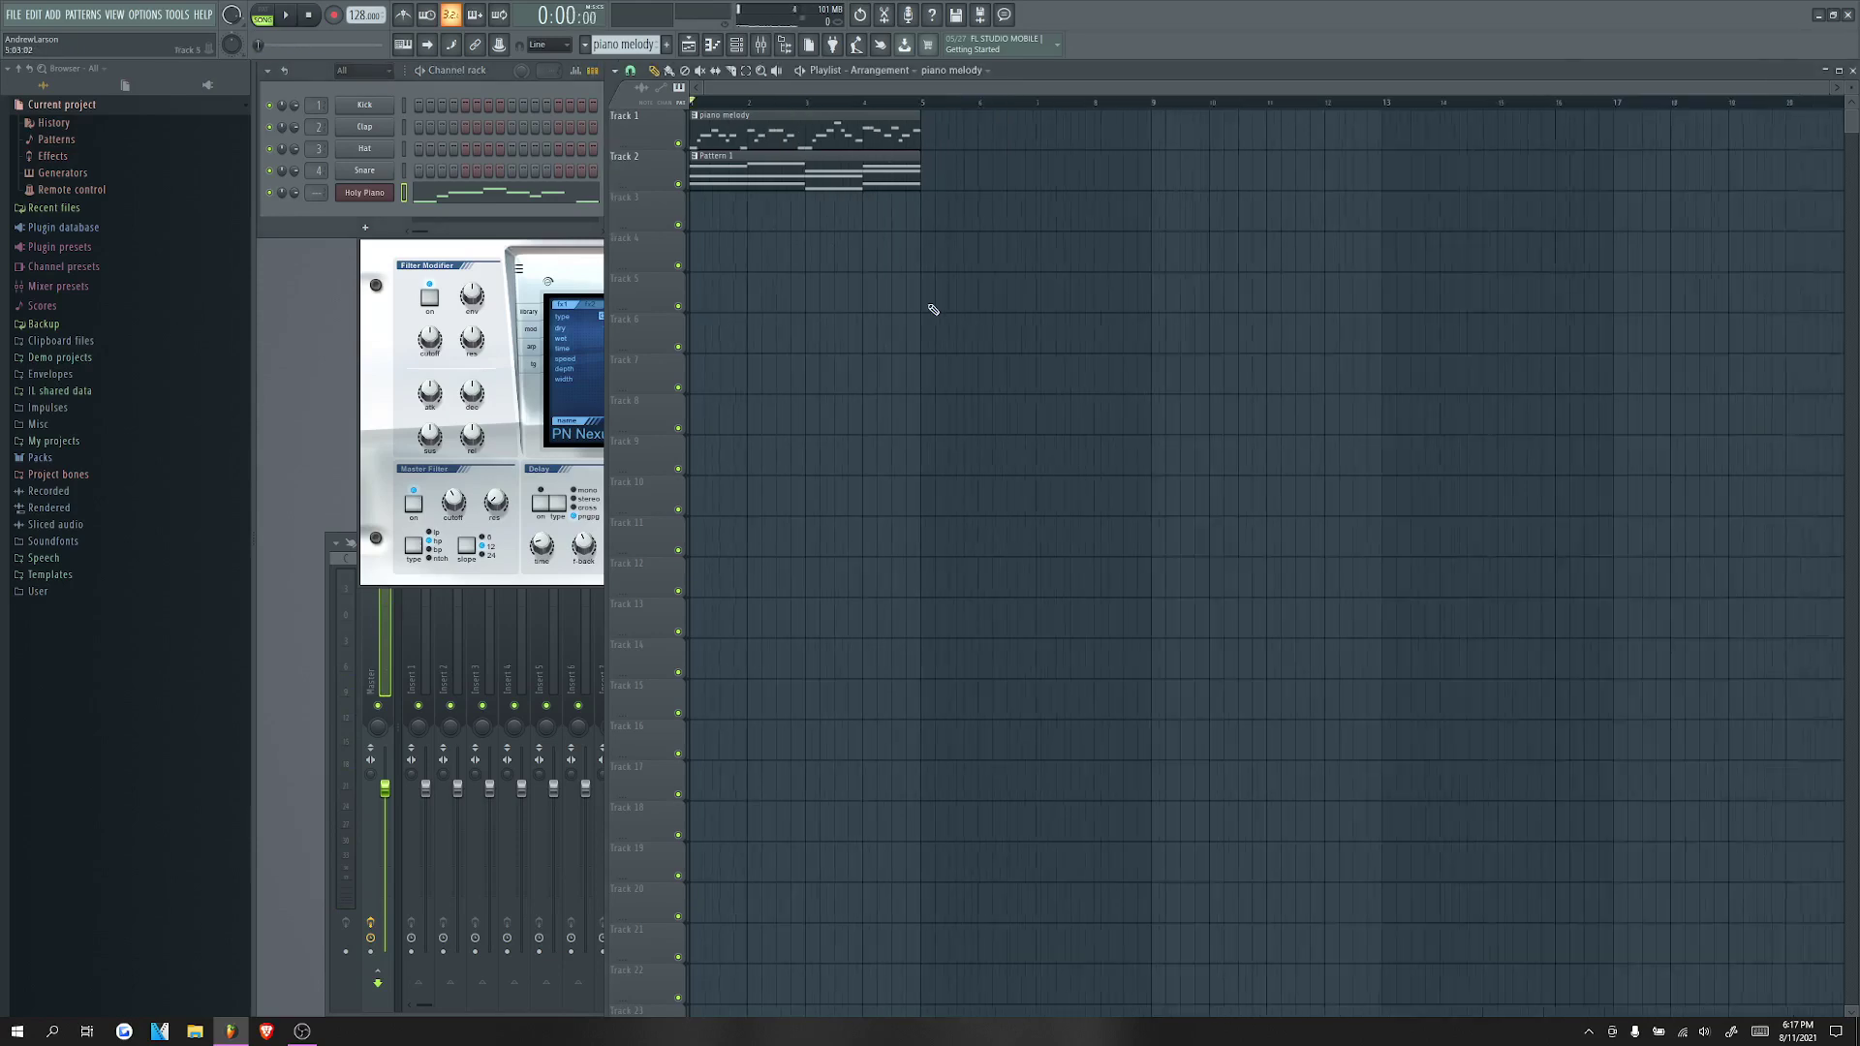
{"action": "key", "text": "ctrl+a"}
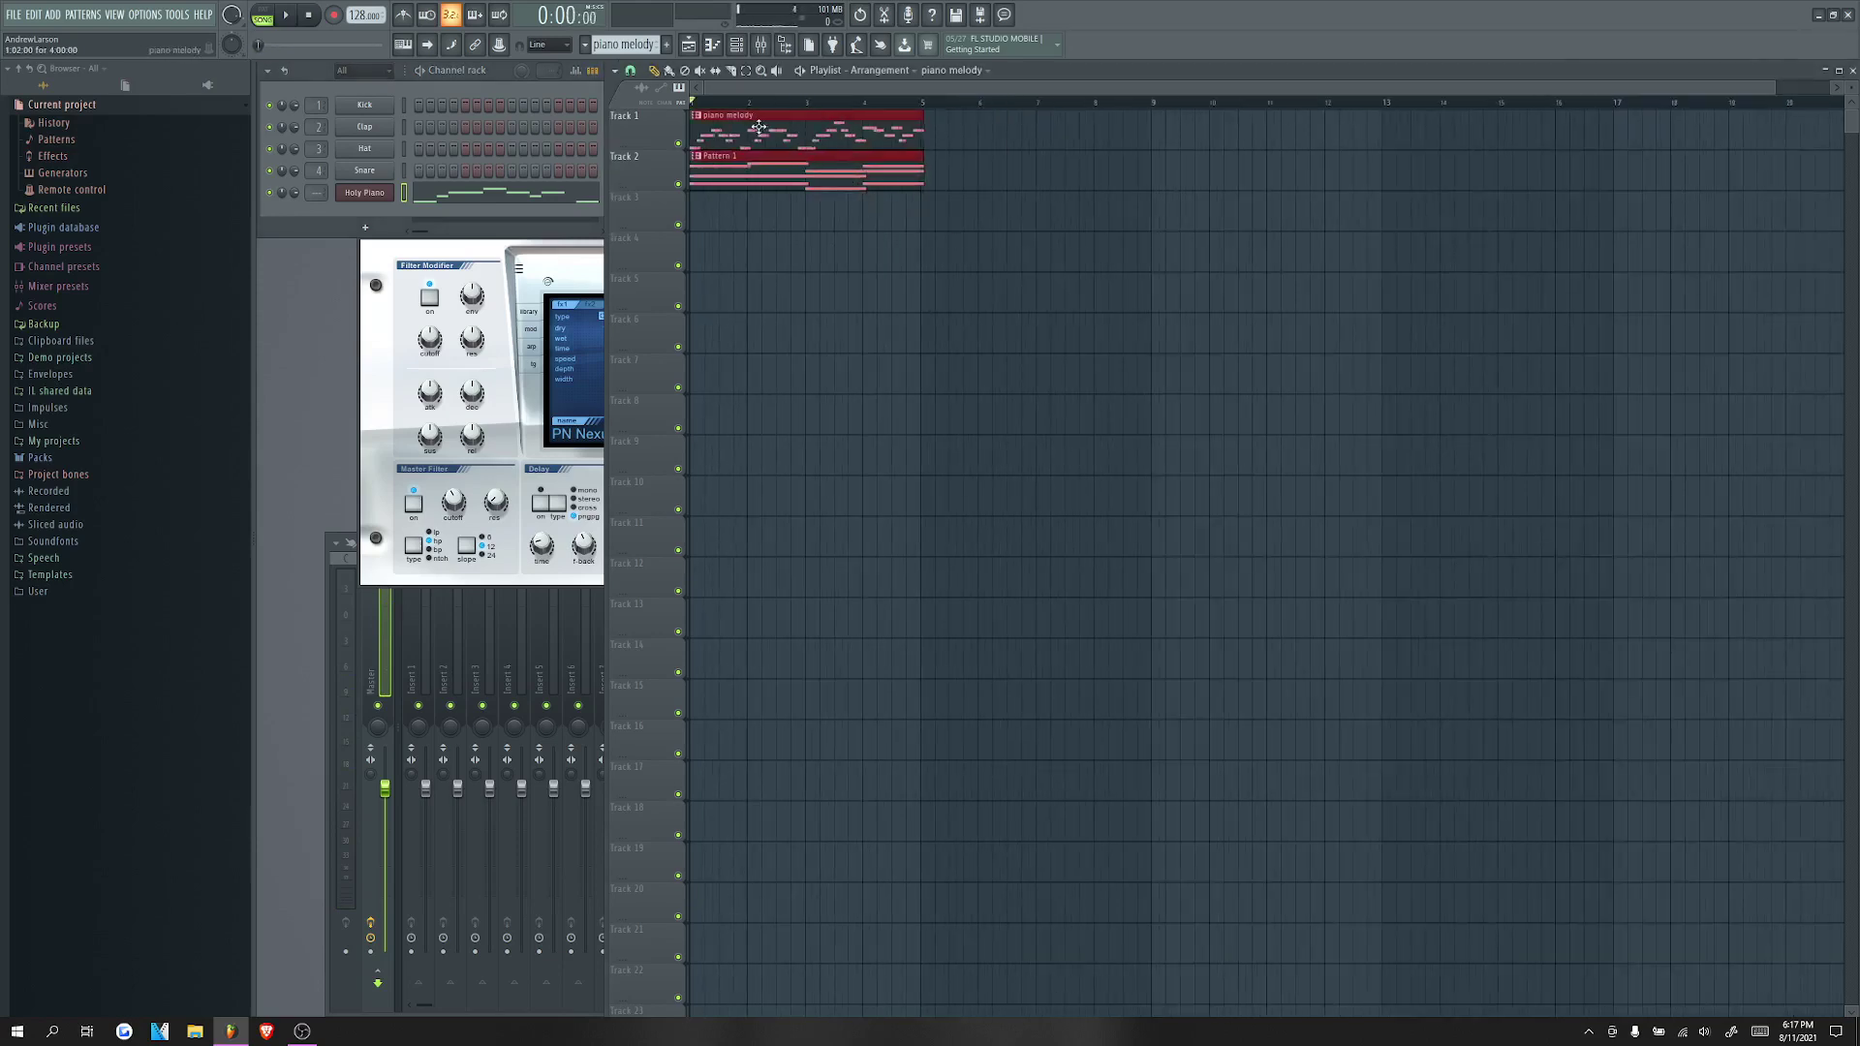
{"action": "key", "text": "ctrl+b"}
{"action": "scroll", "coordinate": [936, 198], "scroll_direction": "up", "scroll_amount": 2}
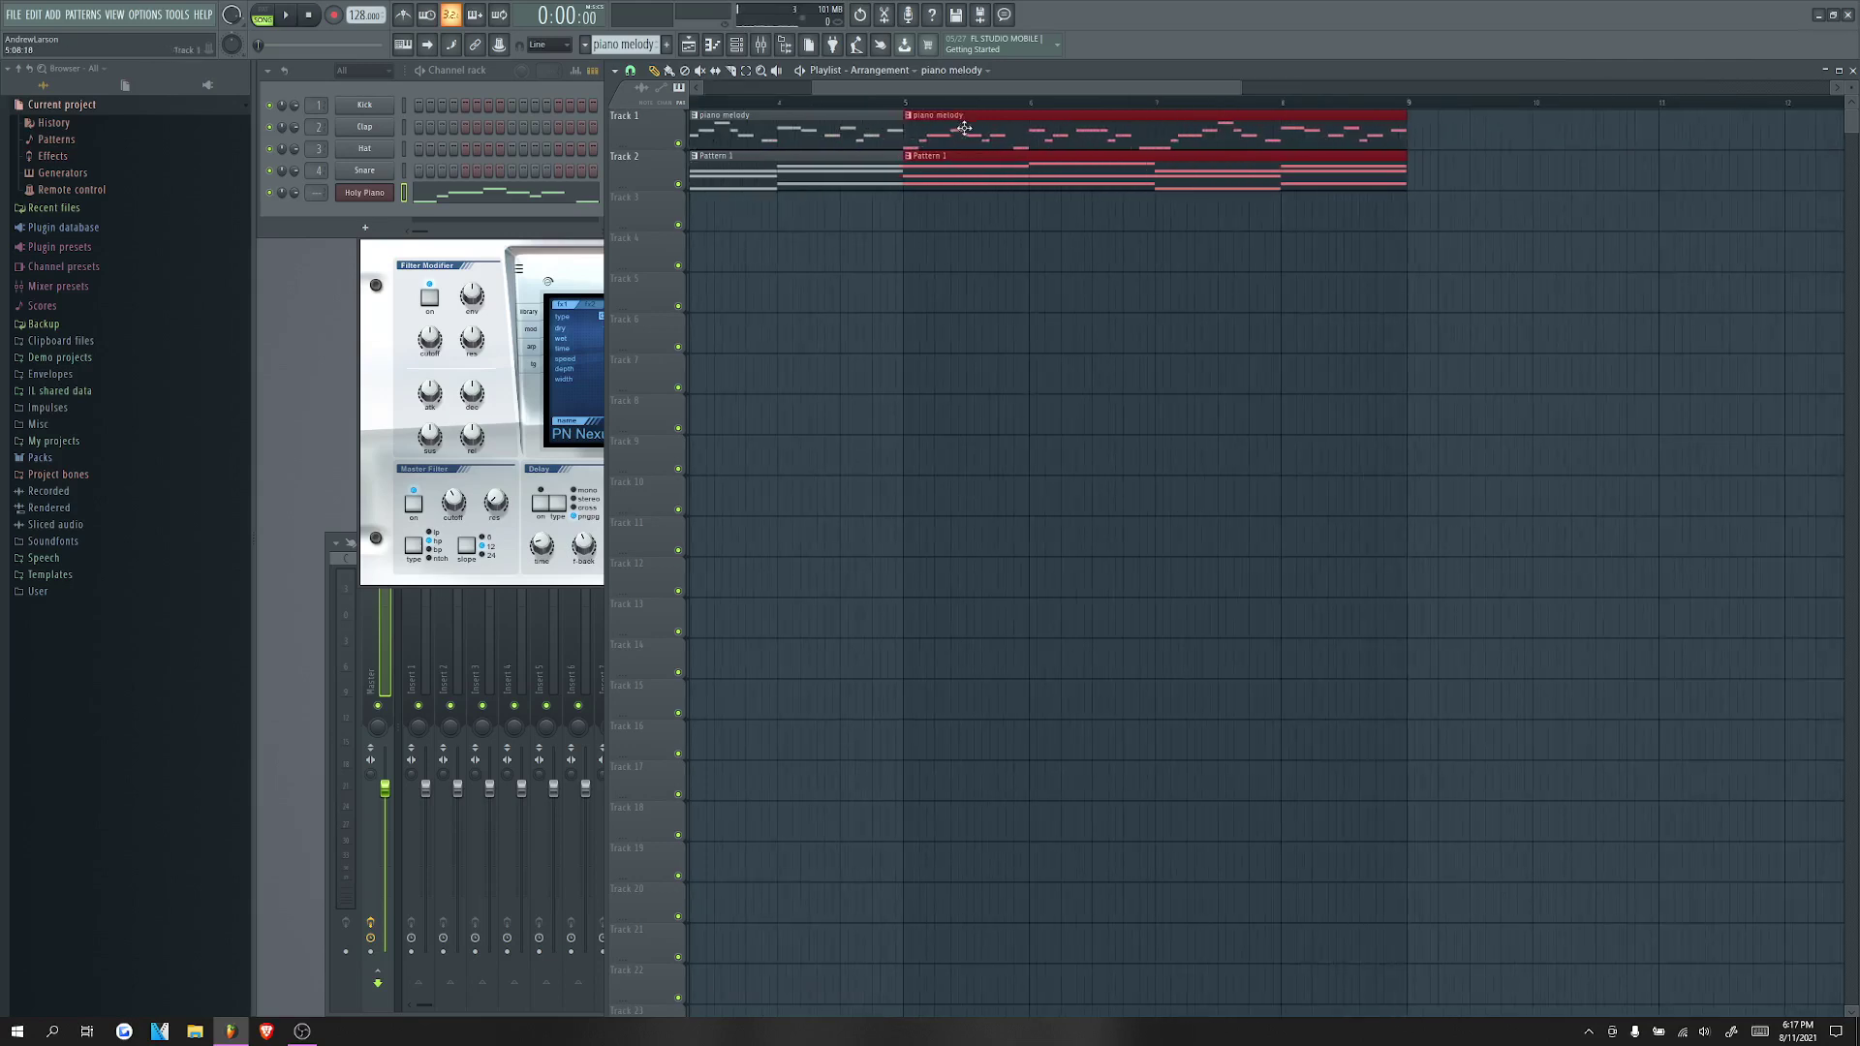
{"action": "scroll", "coordinate": [928, 201], "scroll_direction": "down", "scroll_amount": 2}
{"action": "key", "text": "Delete"}
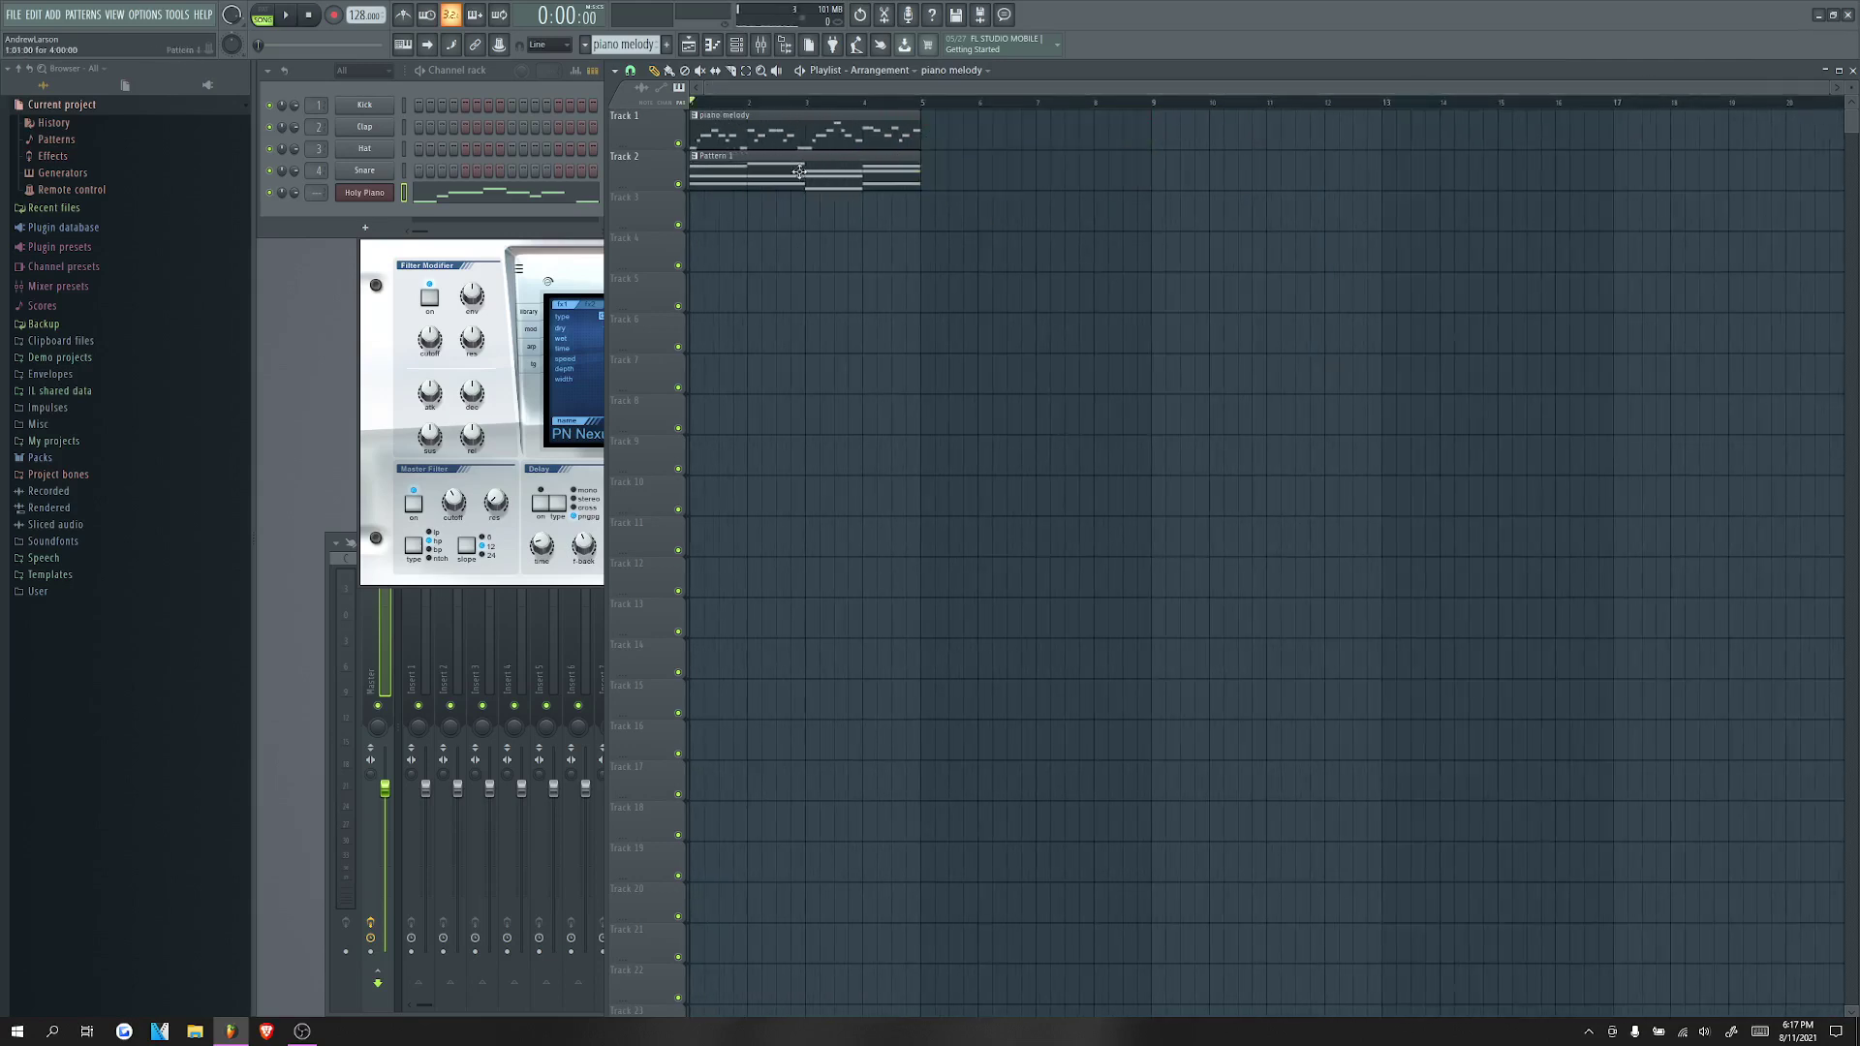
Step: Find the Sweeps Down samples in the FX Elements folder of KSHMR - Sounds of KSHMR VOL 2 and audition several of them
{"action": "left_click", "coordinate": [35, 593]}
{"action": "left_click", "coordinate": [146, 712]}
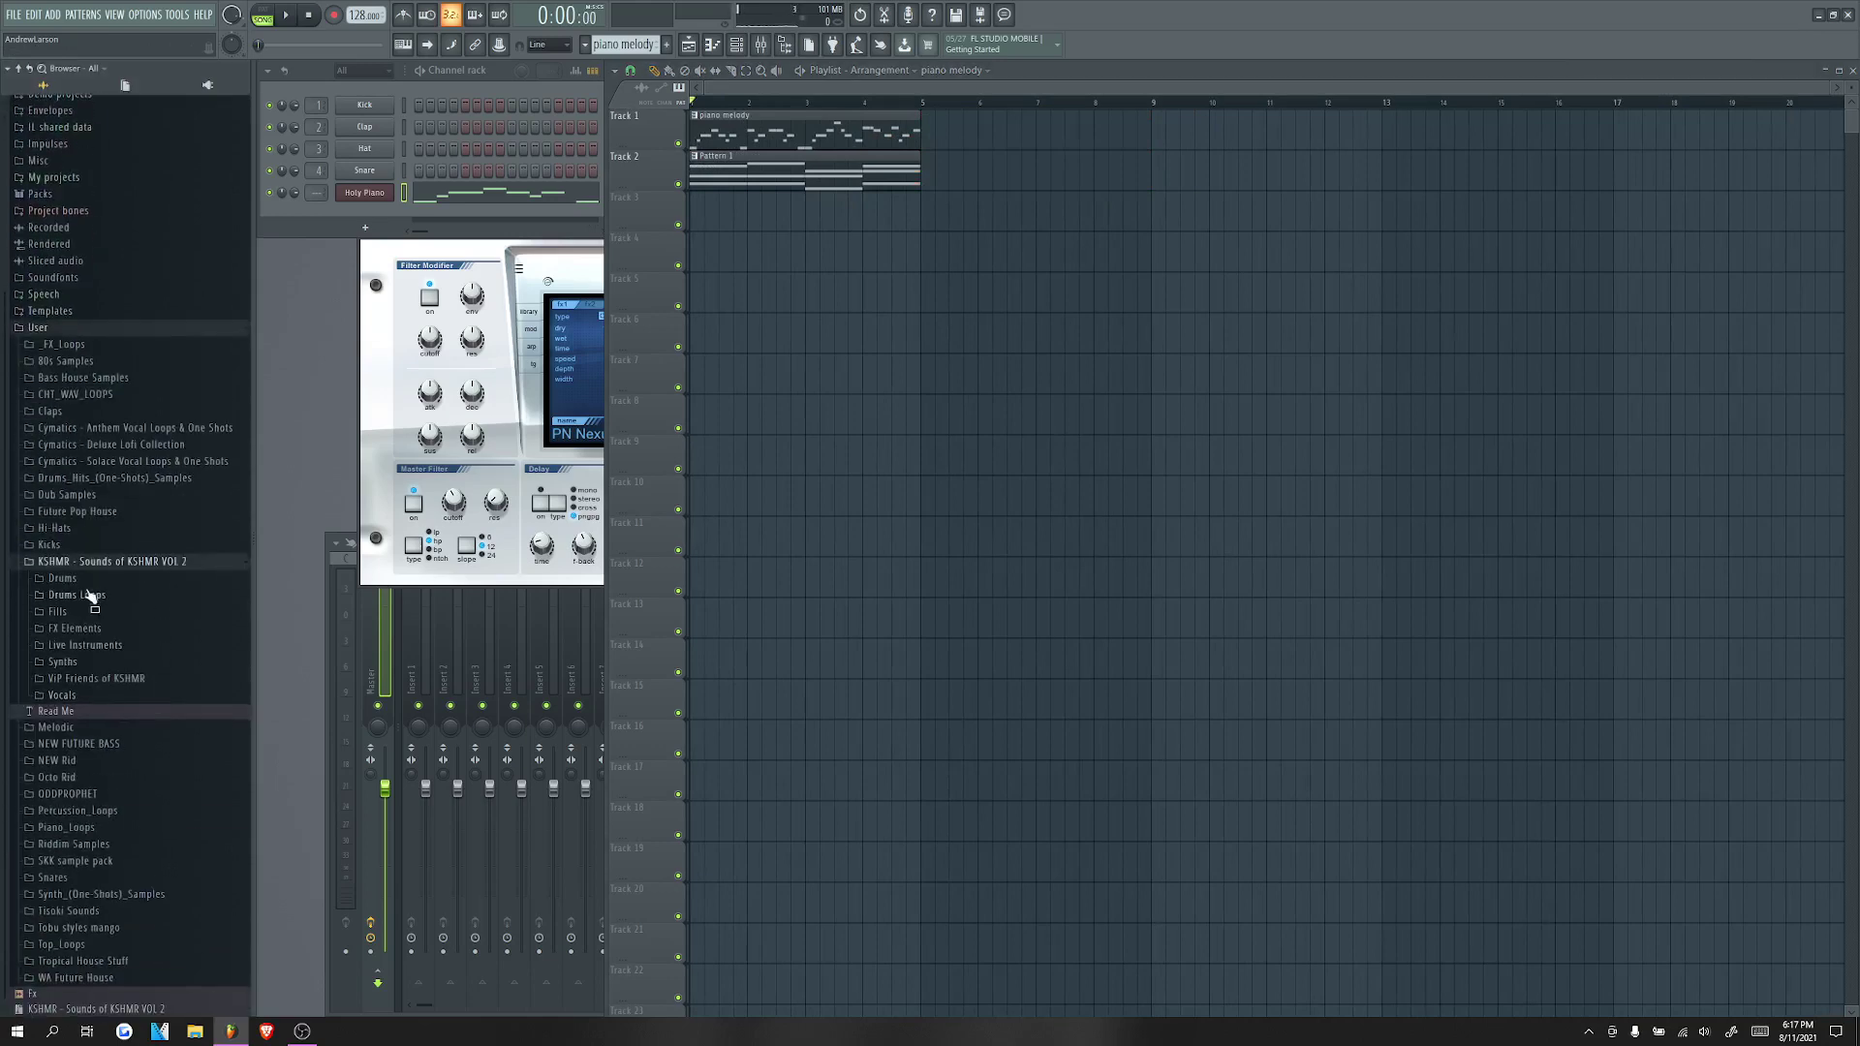
{"action": "left_click", "coordinate": [89, 631]}
{"action": "left_click", "coordinate": [104, 763]}
{"action": "left_click", "coordinate": [137, 689]}
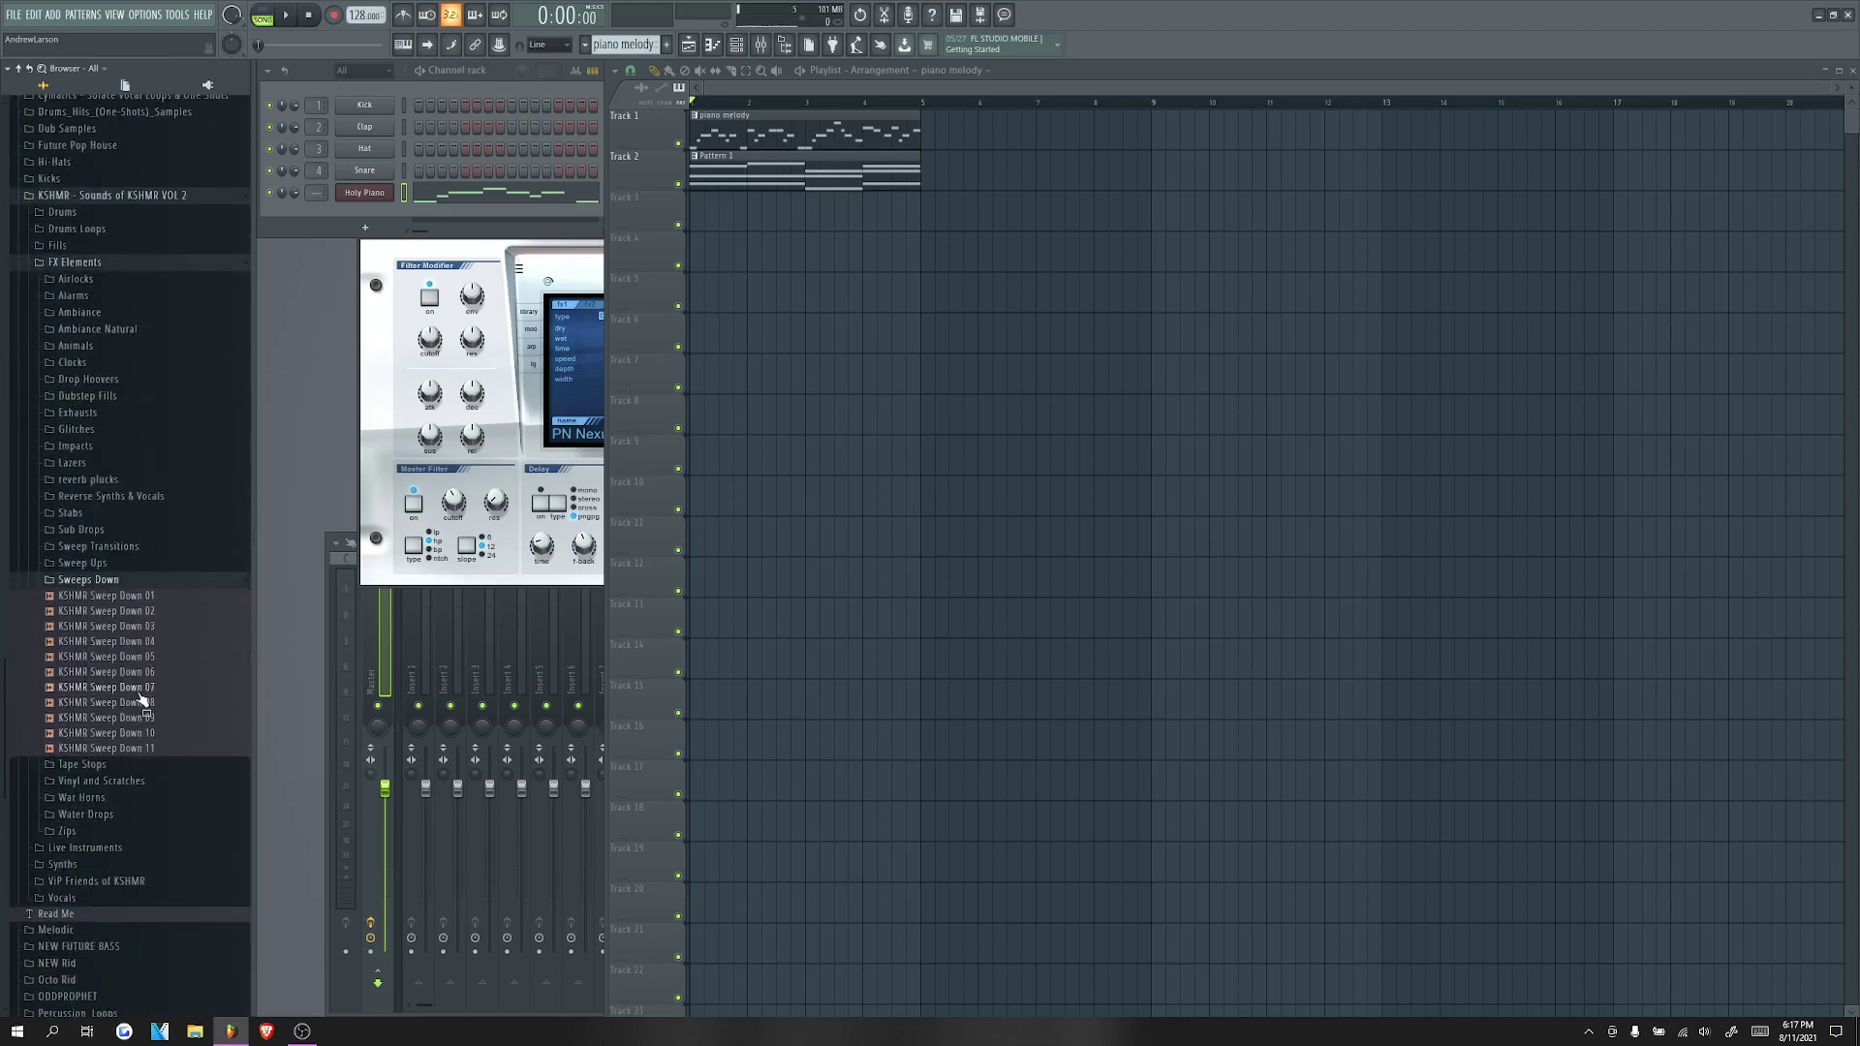
{"action": "left_click", "coordinate": [138, 732]}
{"action": "left_click", "coordinate": [132, 749]}
Step: Place KSHMR Sweep Down 10 at the start of Track 3 with 49% channel volume and play the arrangement
{"action": "left_click_drag", "start_coordinate": [133, 734], "coordinate": [714, 203]}
{"action": "left_click", "coordinate": [716, 202]}
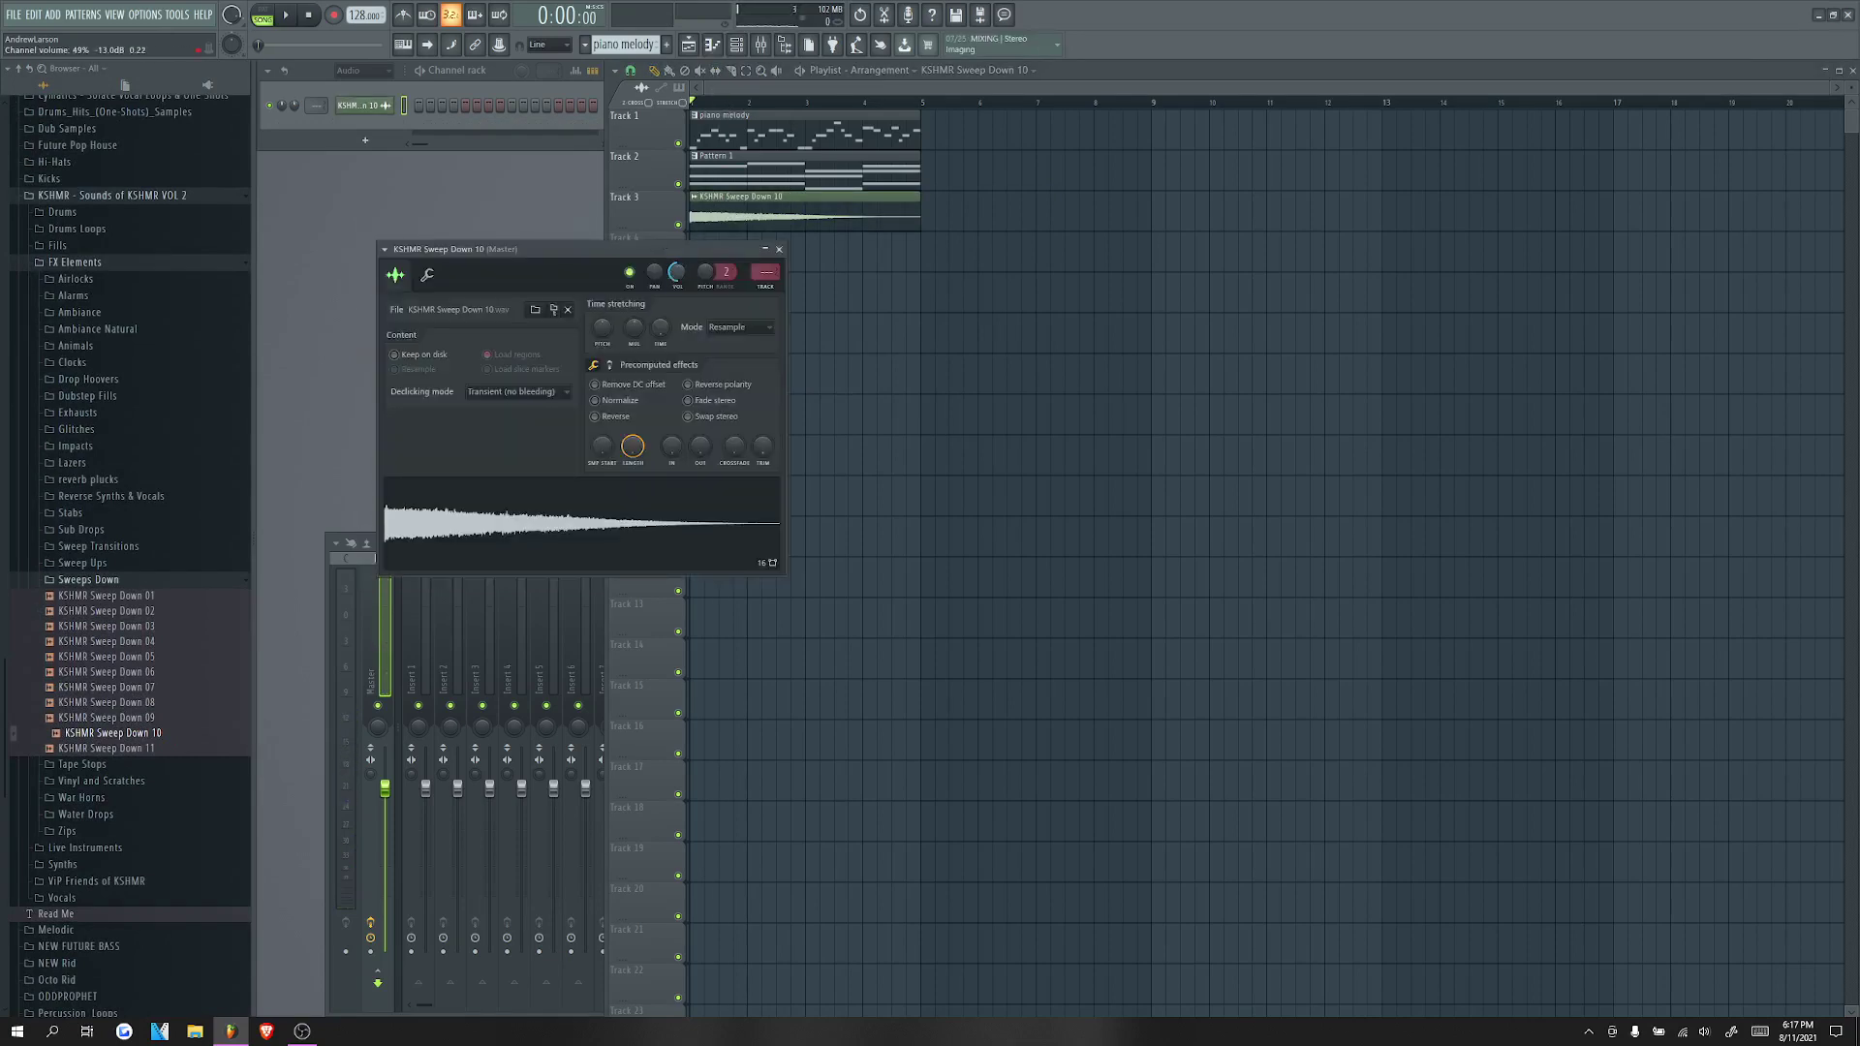
{"action": "key", "text": "space"}
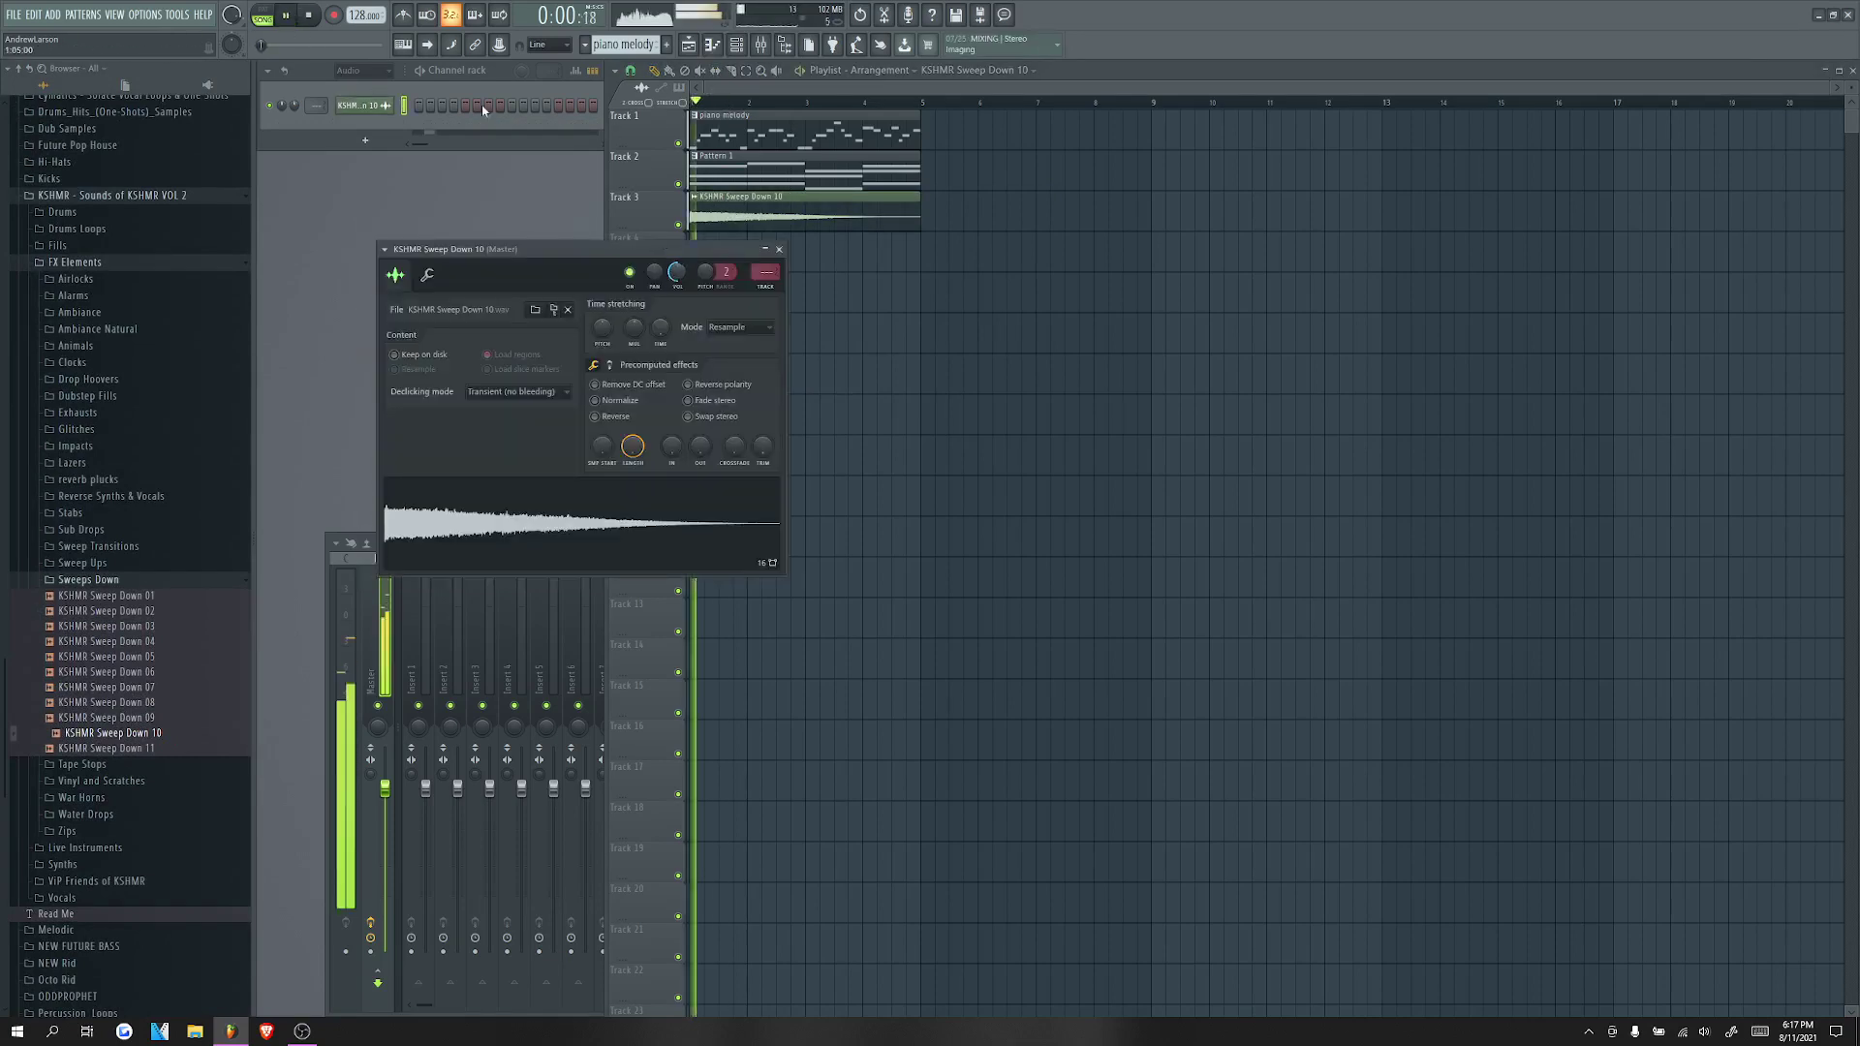
{"action": "left_click", "coordinate": [779, 248]}
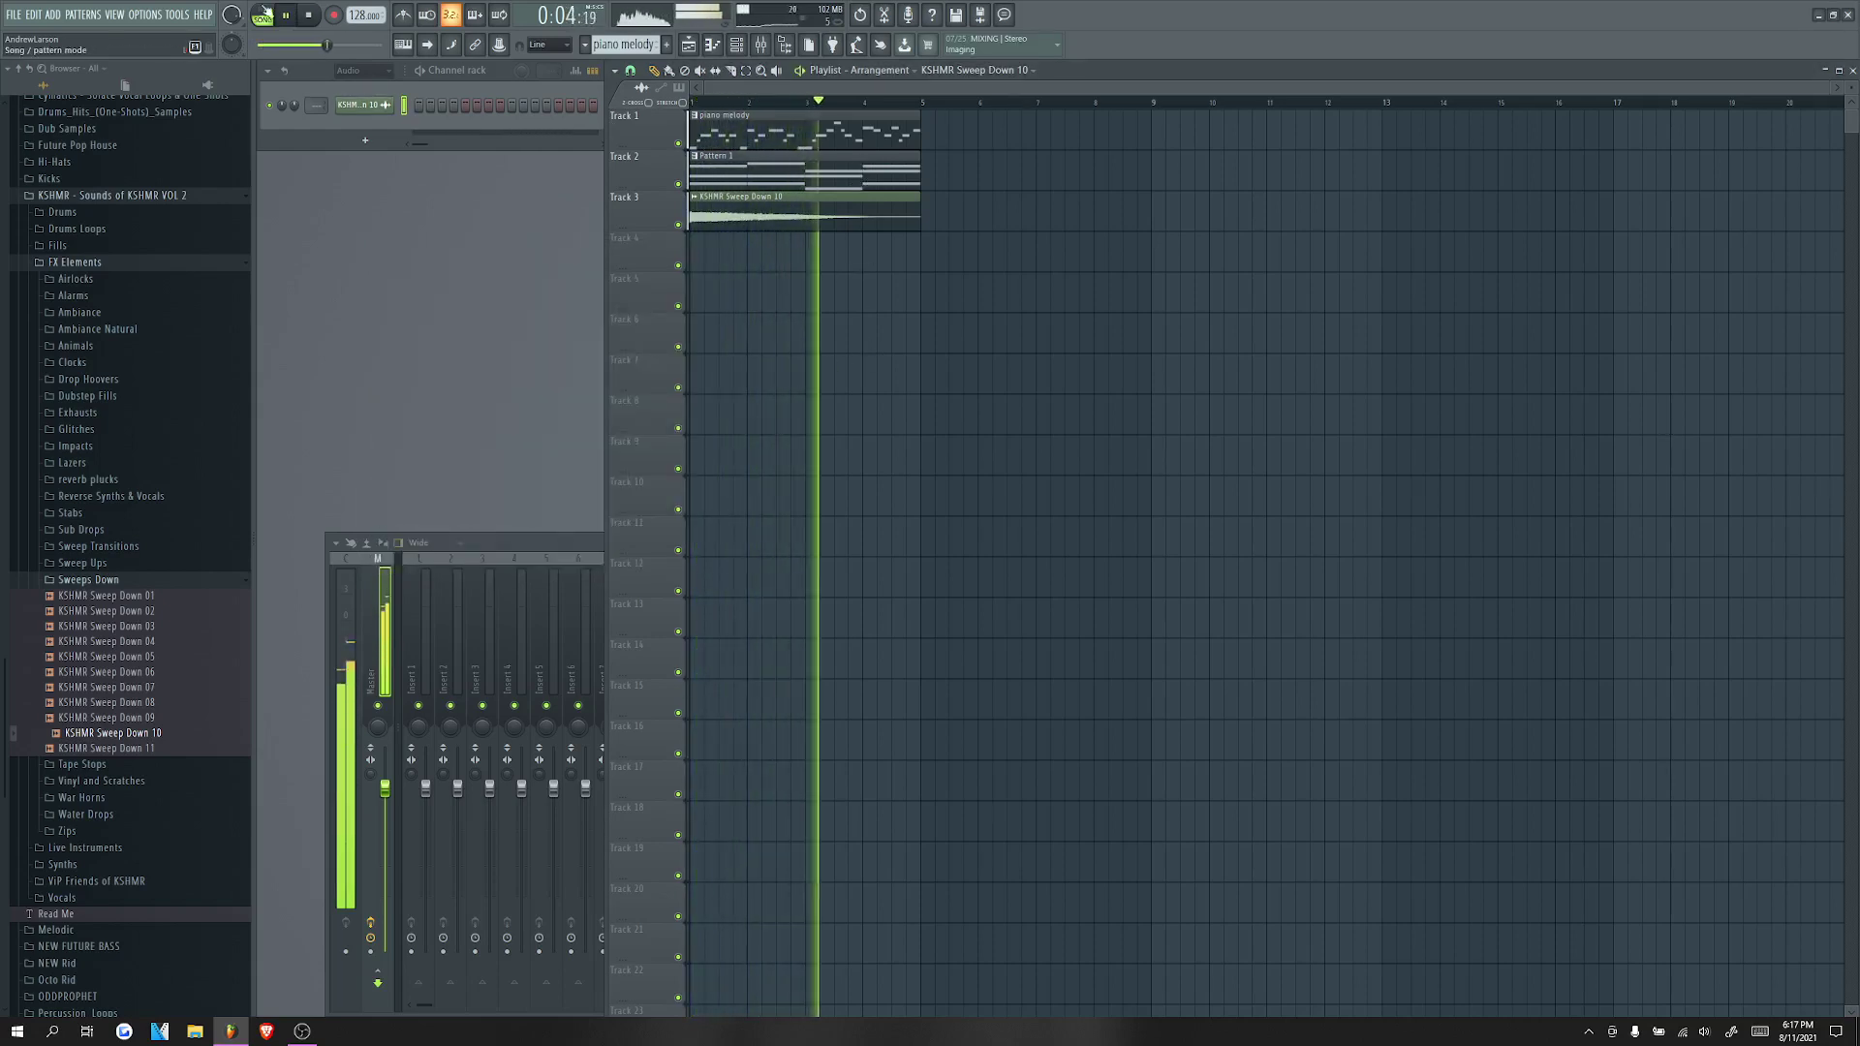
{"action": "key", "text": "space"}
{"action": "double_click", "coordinate": [775, 129]}
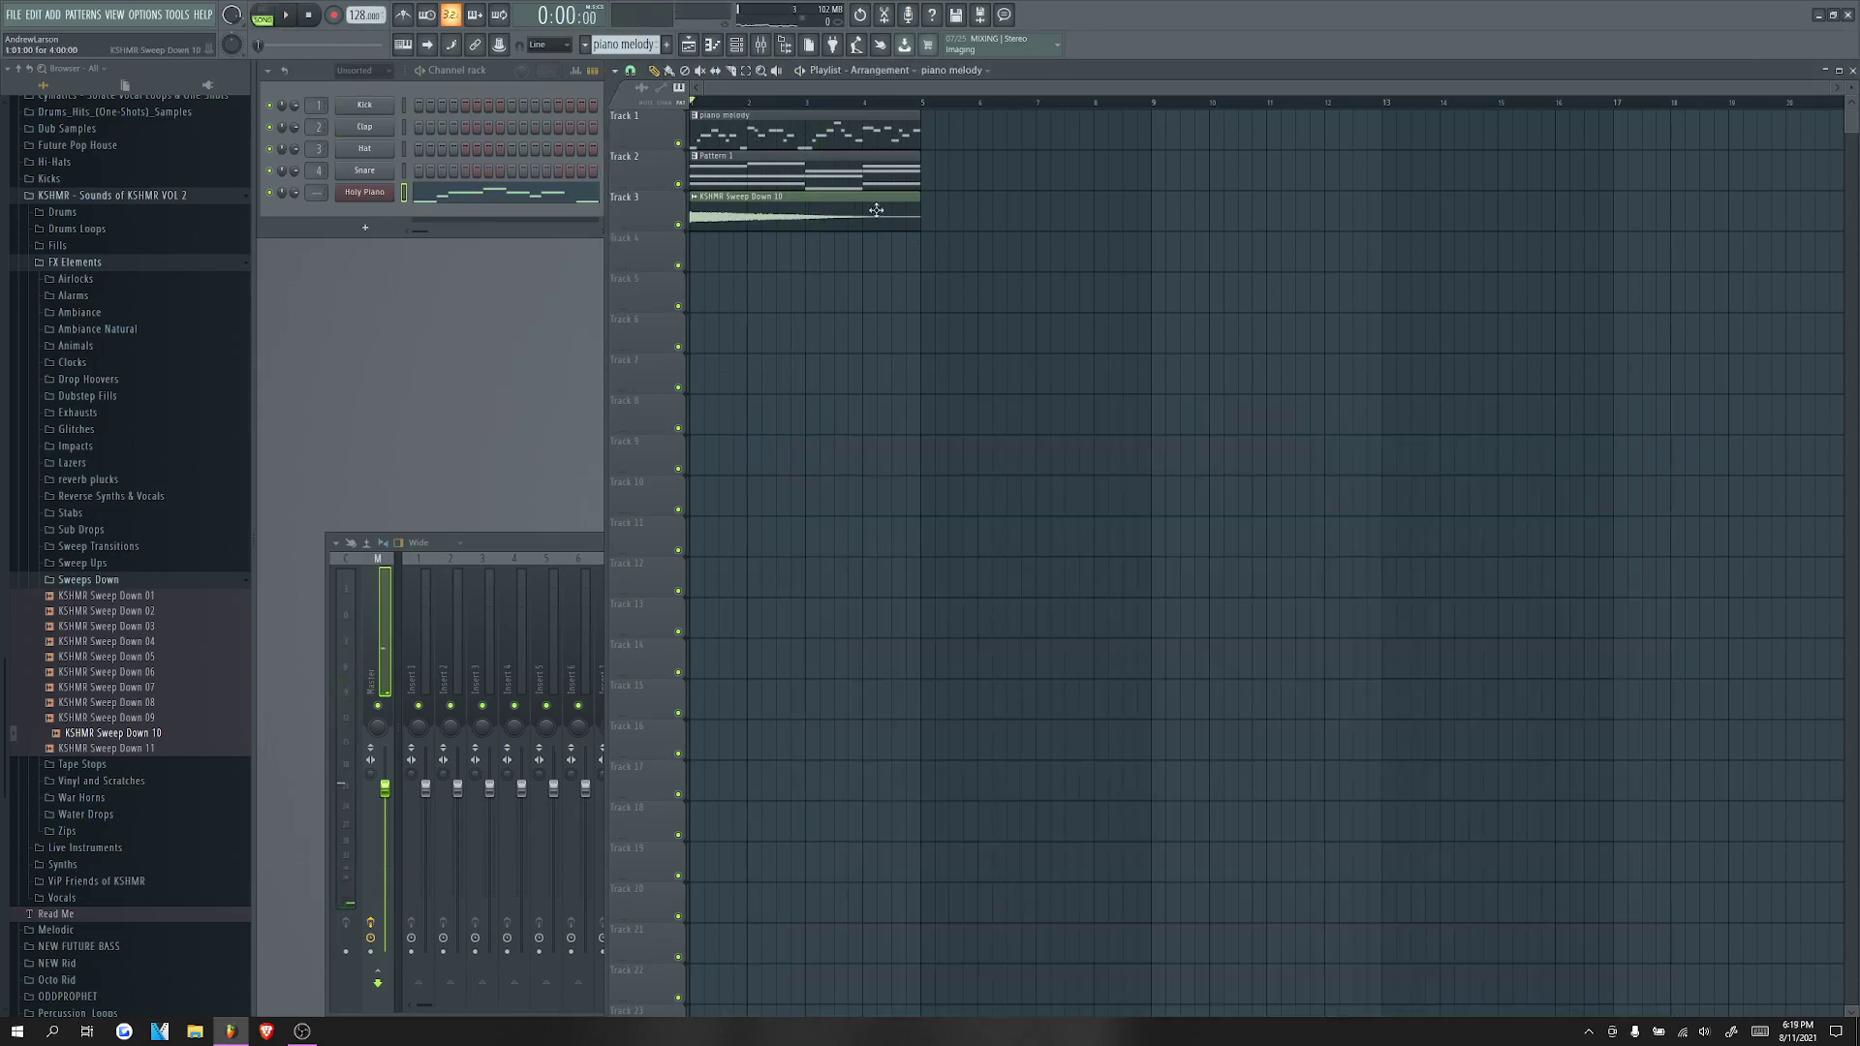
Step: Try duplicating the clips on Tracks 1 to 3 at bar 5, and delete the copies
{"action": "key", "text": "ctrl+a"}
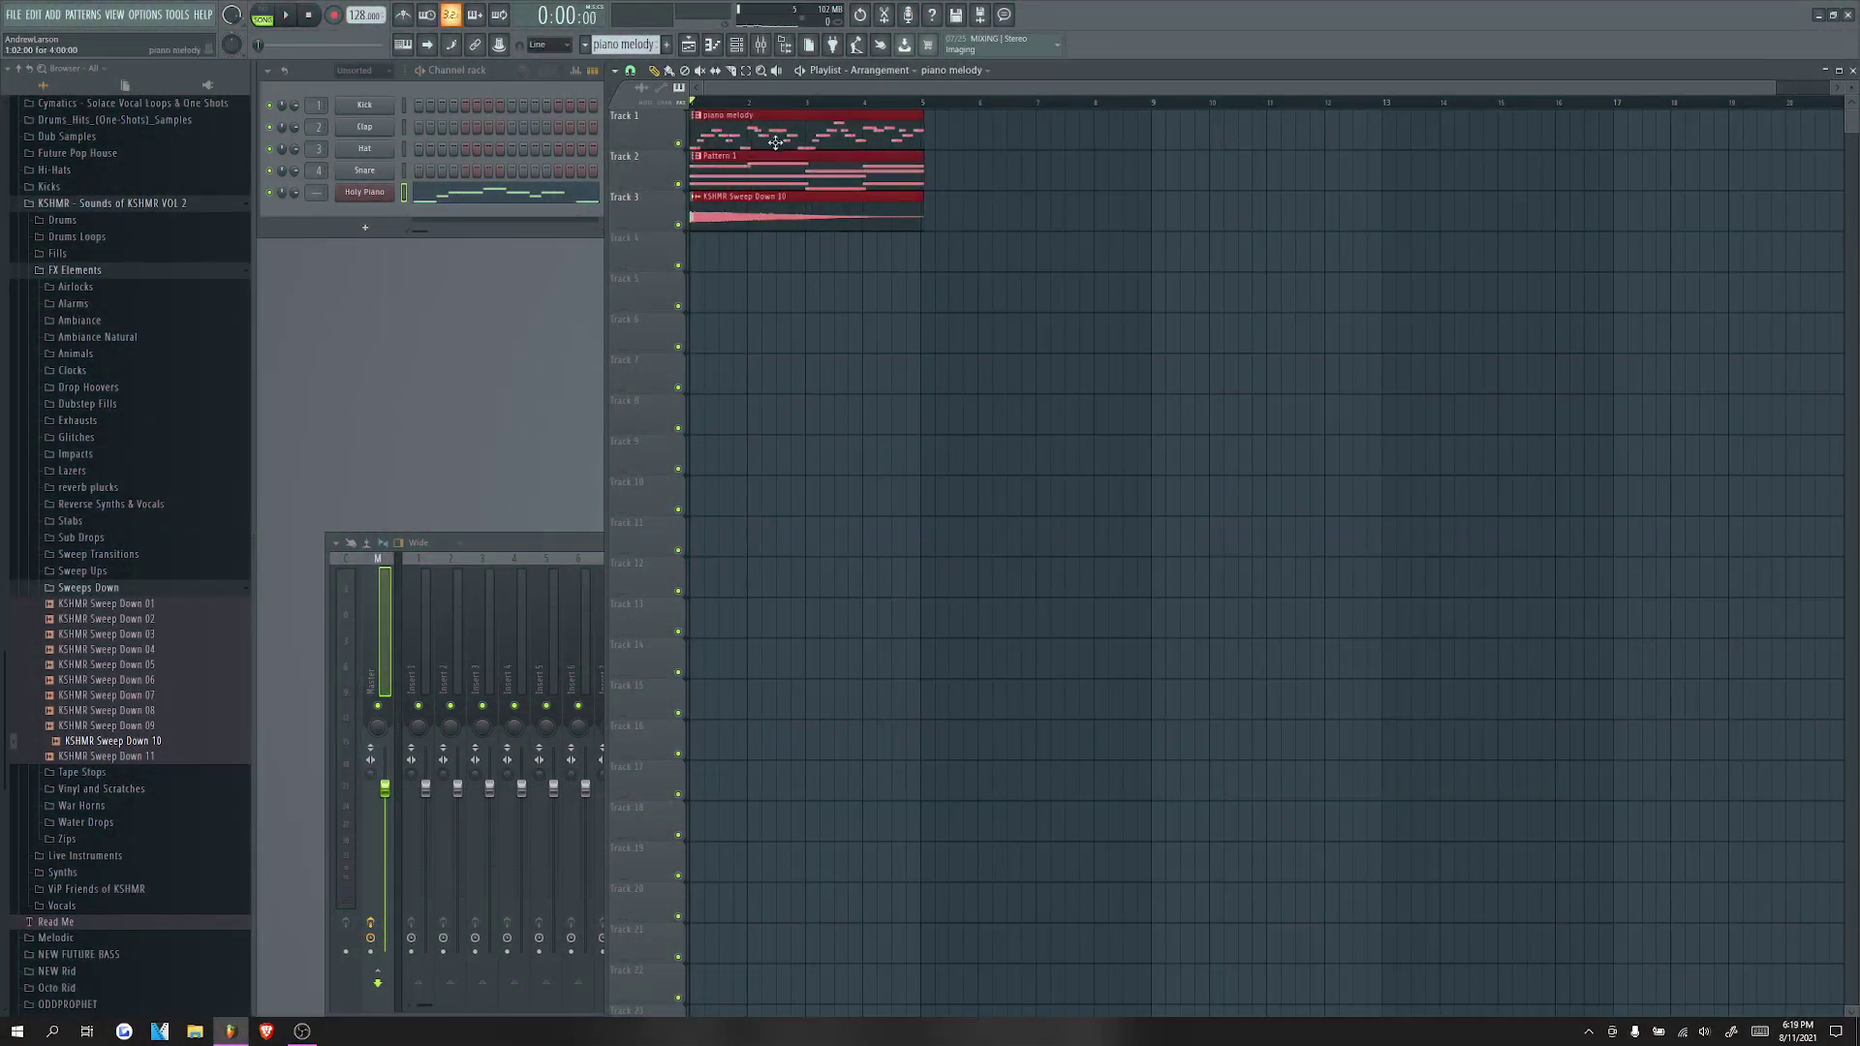
{"action": "key", "text": "ctrl+b"}
{"action": "scroll", "coordinate": [893, 128], "scroll_direction": "up", "scroll_amount": 2}
{"action": "left_click_drag", "start_coordinate": [893, 129], "coordinate": [920, 136]}
{"action": "key", "text": "Delete"}
{"action": "scroll", "coordinate": [930, 287], "scroll_direction": "down", "scroll_amount": 3}
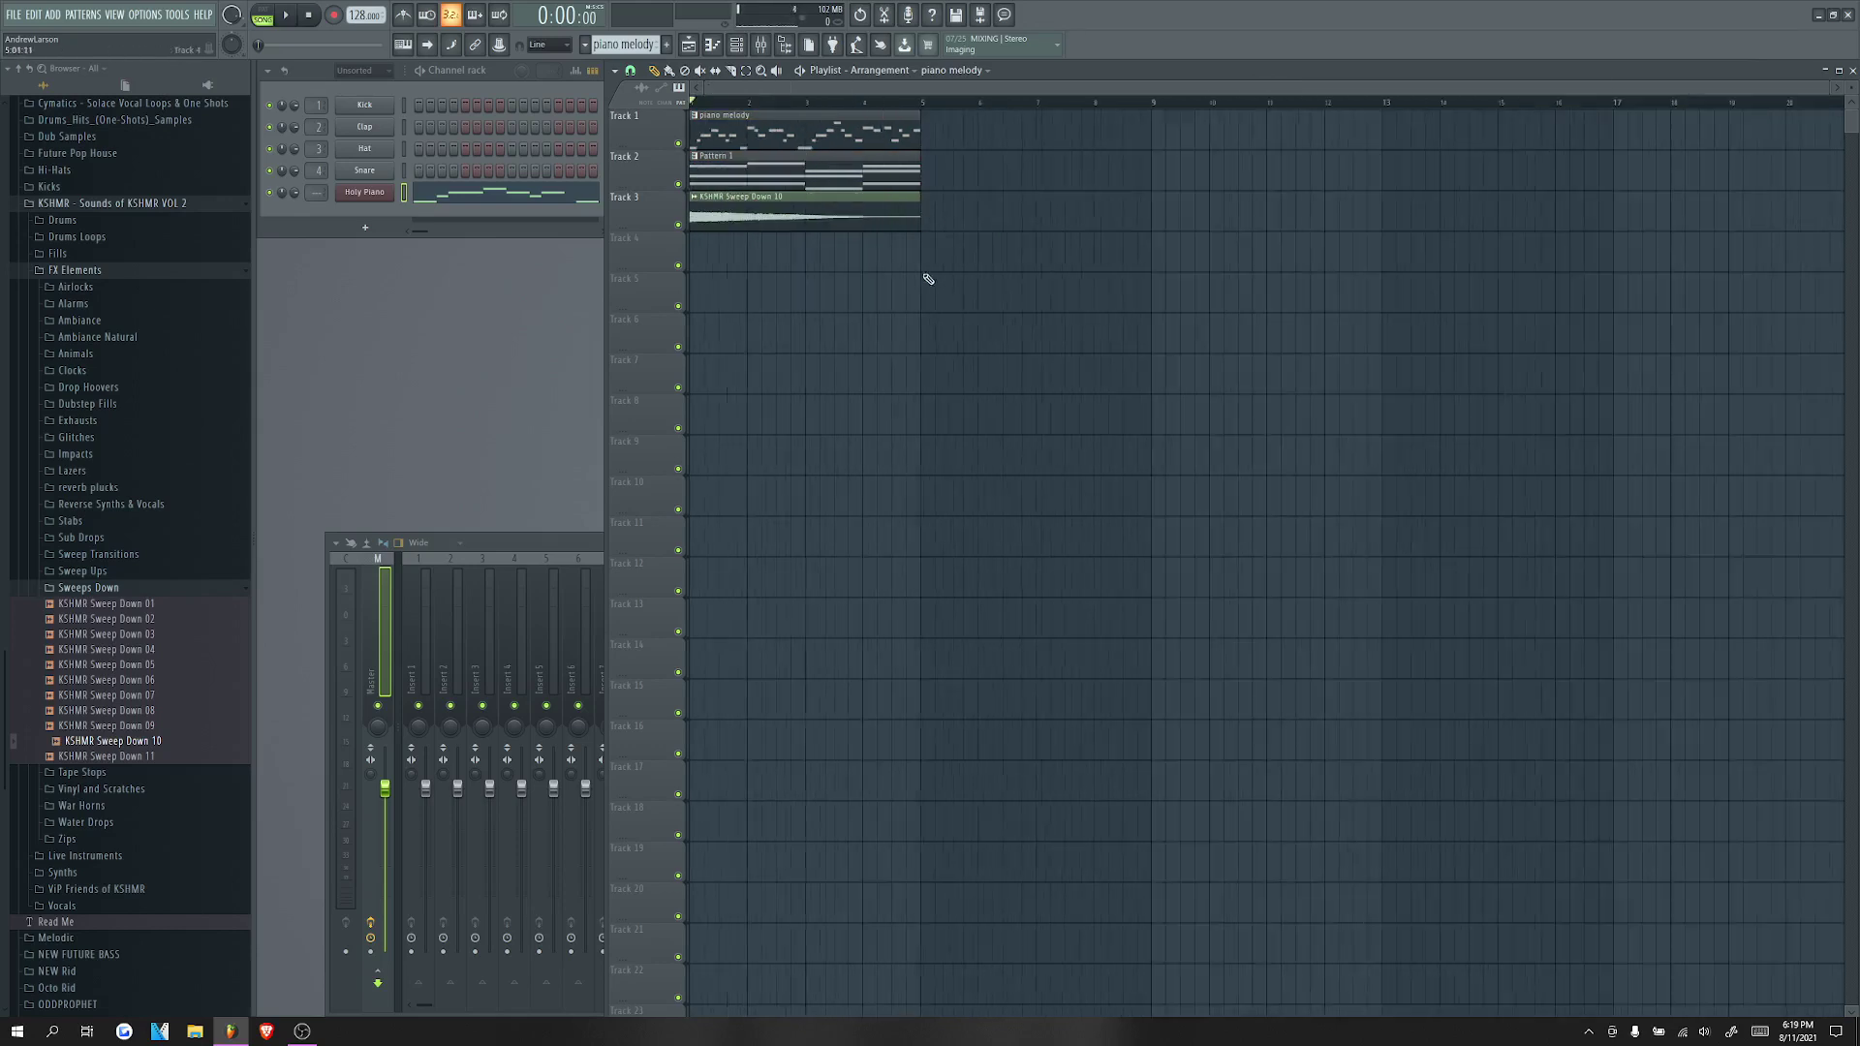
Step: Save the project on the Desktop as "house for vid"
{"action": "key", "text": "ctrl+s"}
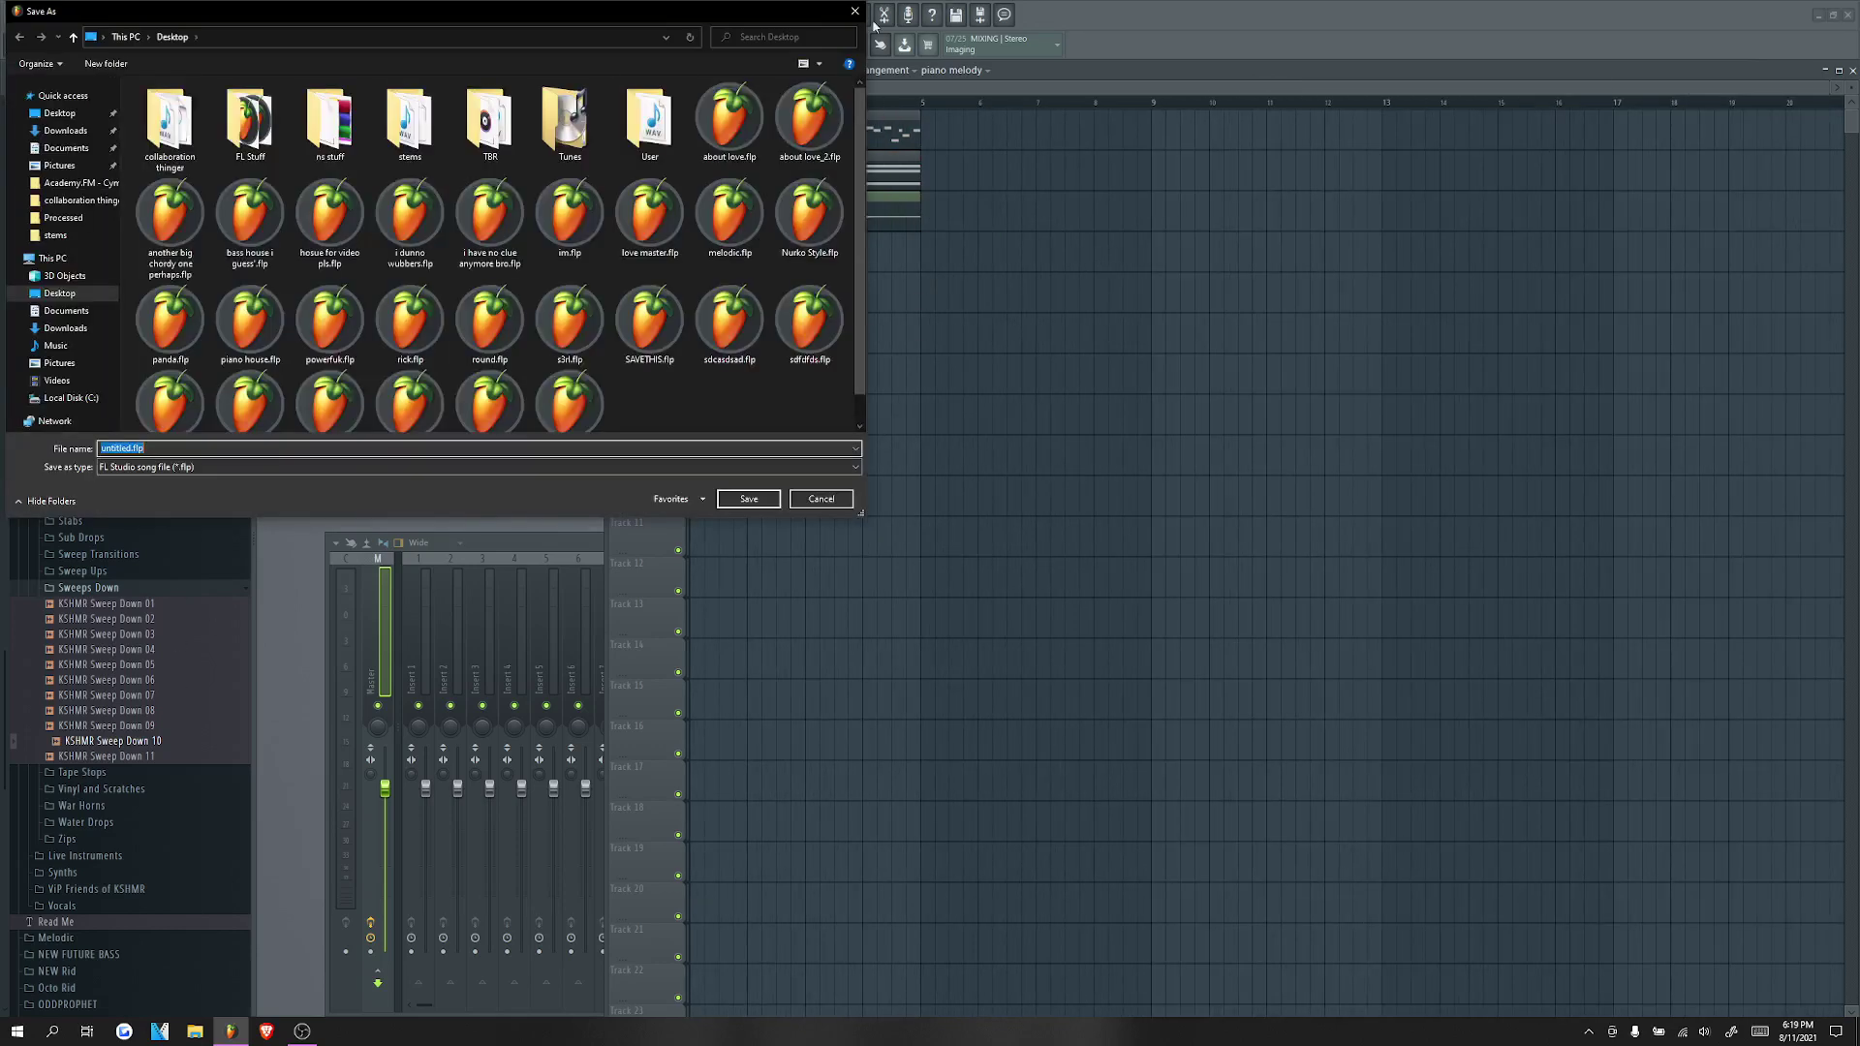
{"action": "type", "text": "house for vid"}
{"action": "key", "text": "Return"}
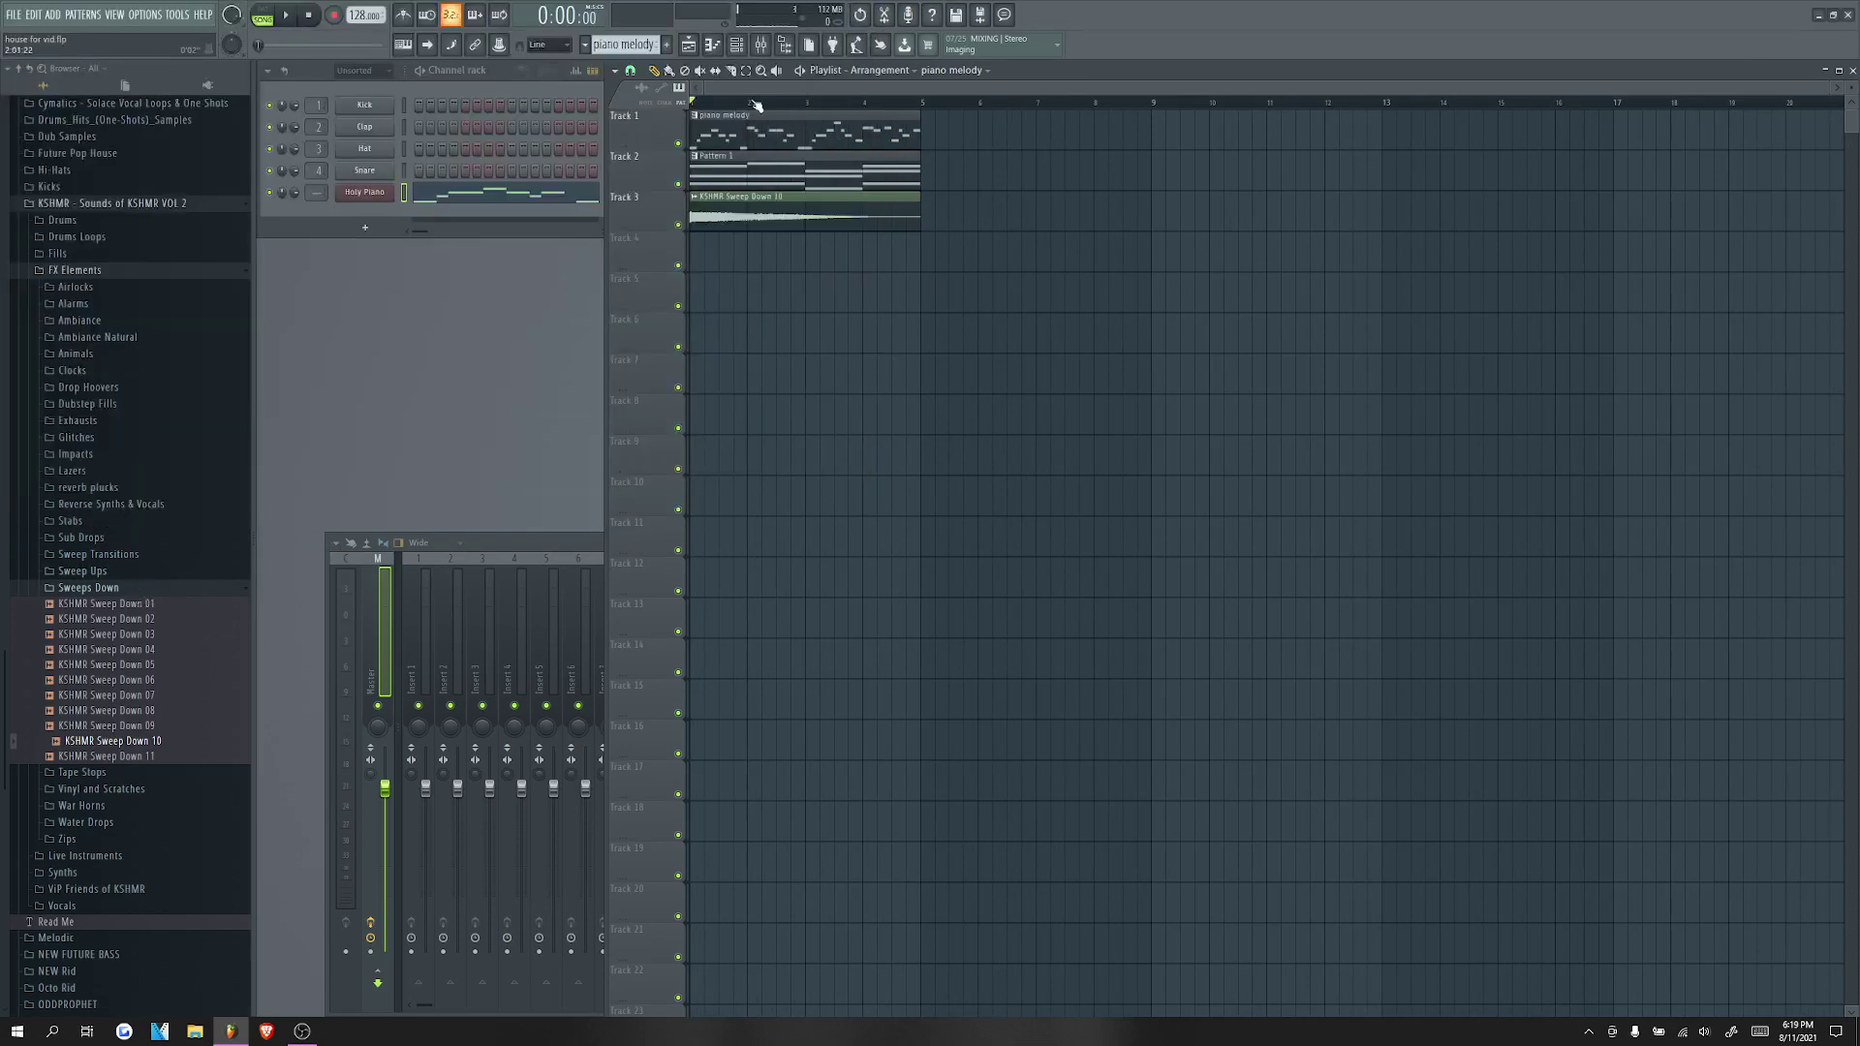
Step: Place the ESWGREY Foley - Ambience Wind sample from the NEW FUTURE BASS folder at the start of Track 4
{"action": "left_click", "coordinate": [120, 588]}
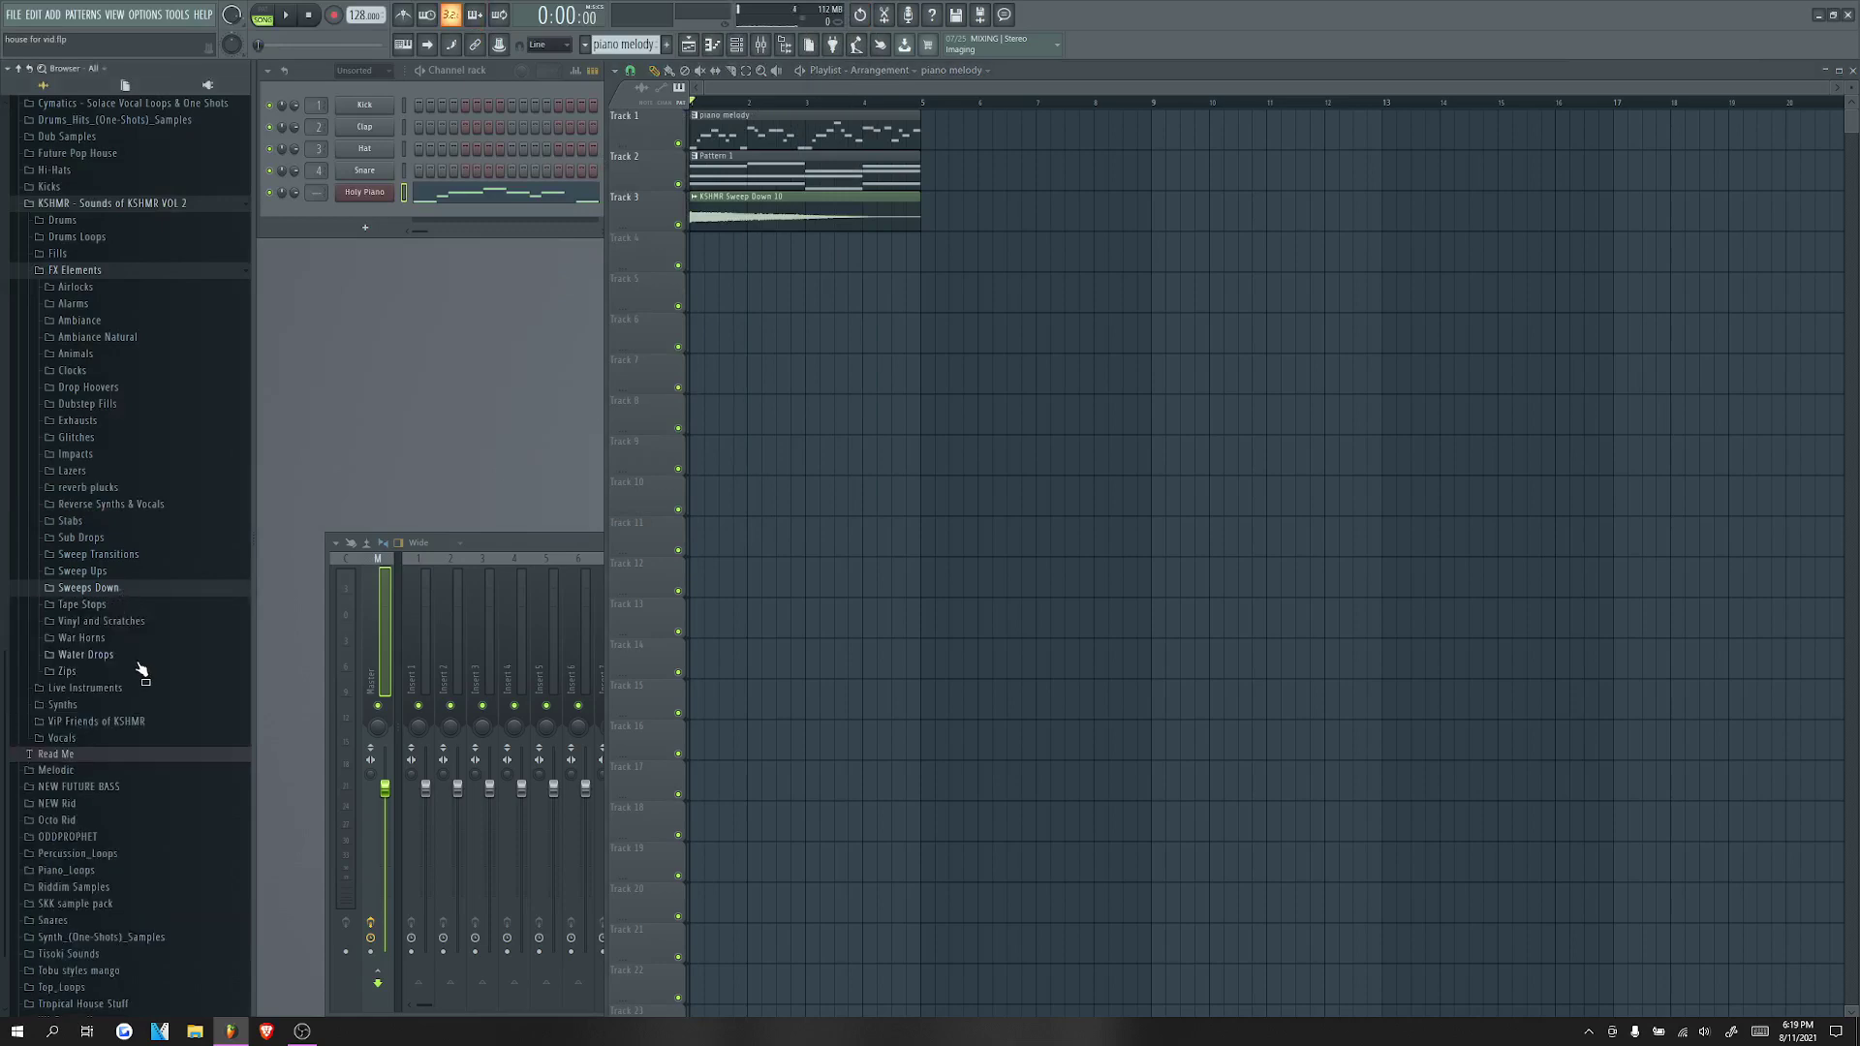
{"action": "scroll", "coordinate": [147, 795], "scroll_direction": "down", "scroll_amount": 2}
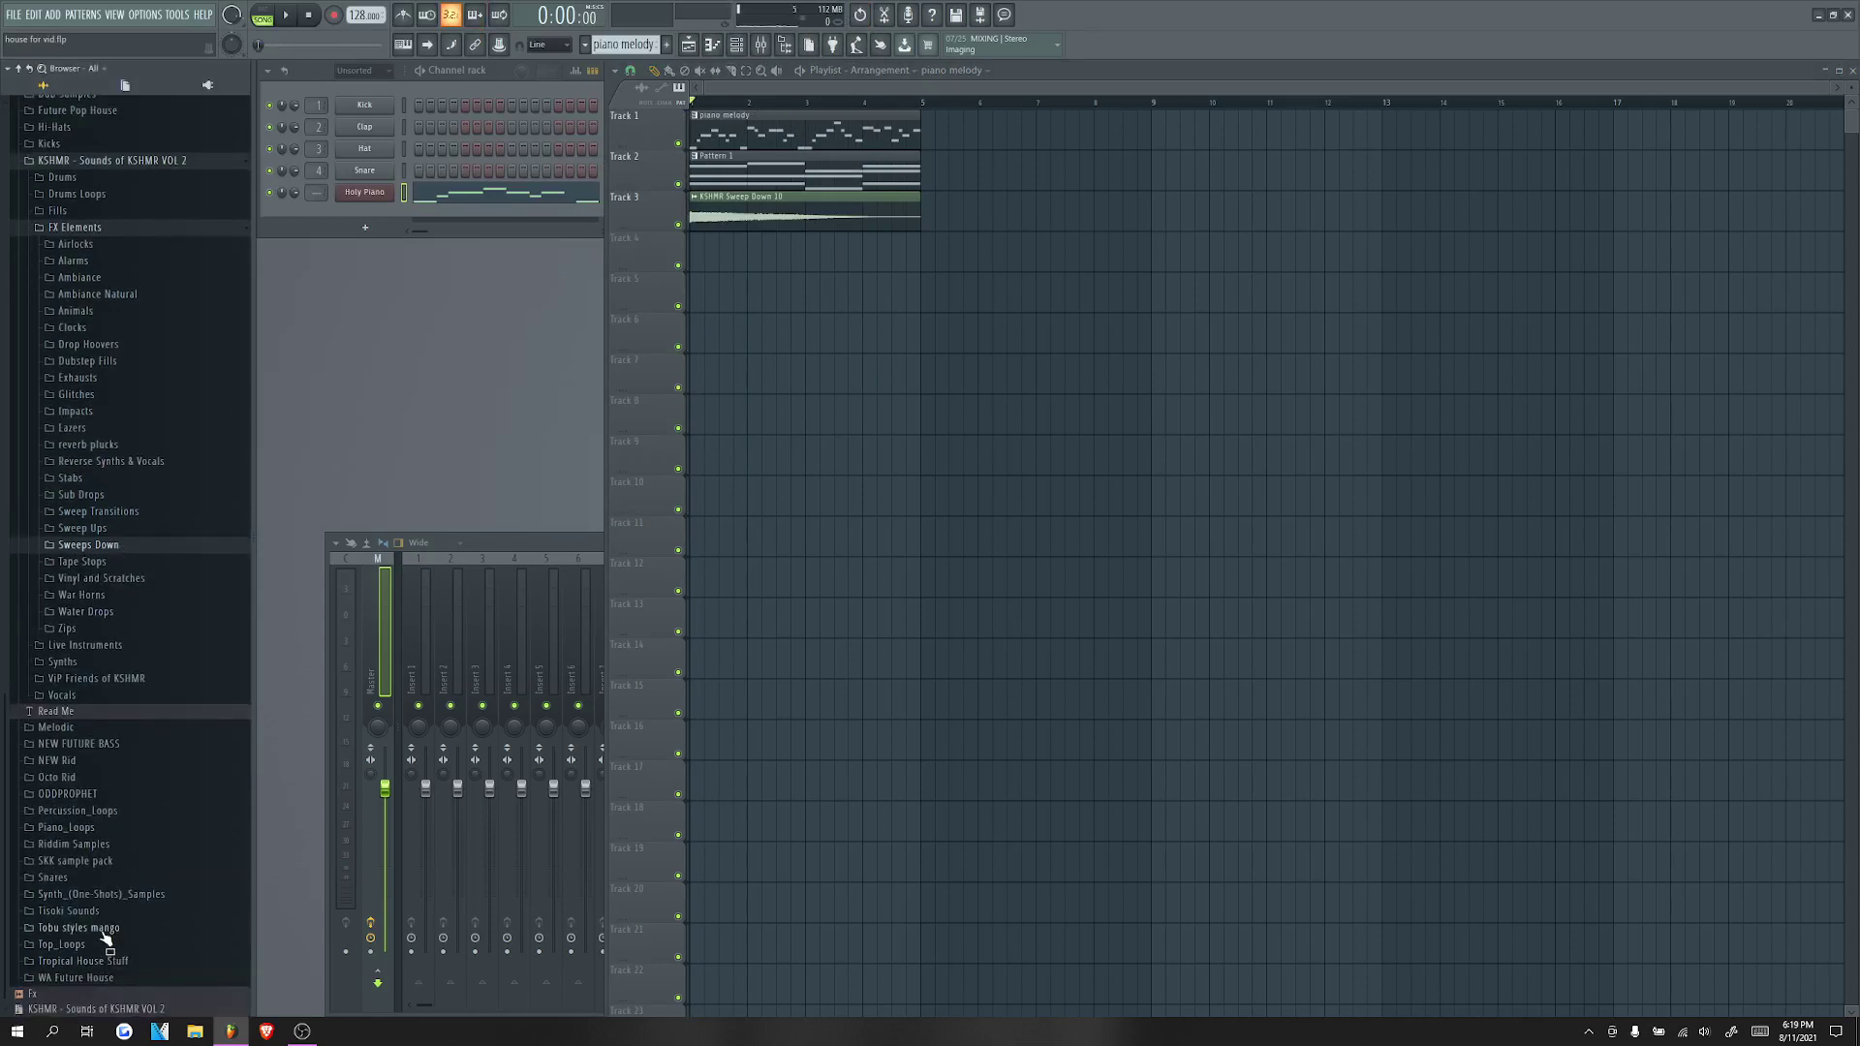
{"action": "left_click", "coordinate": [89, 745]}
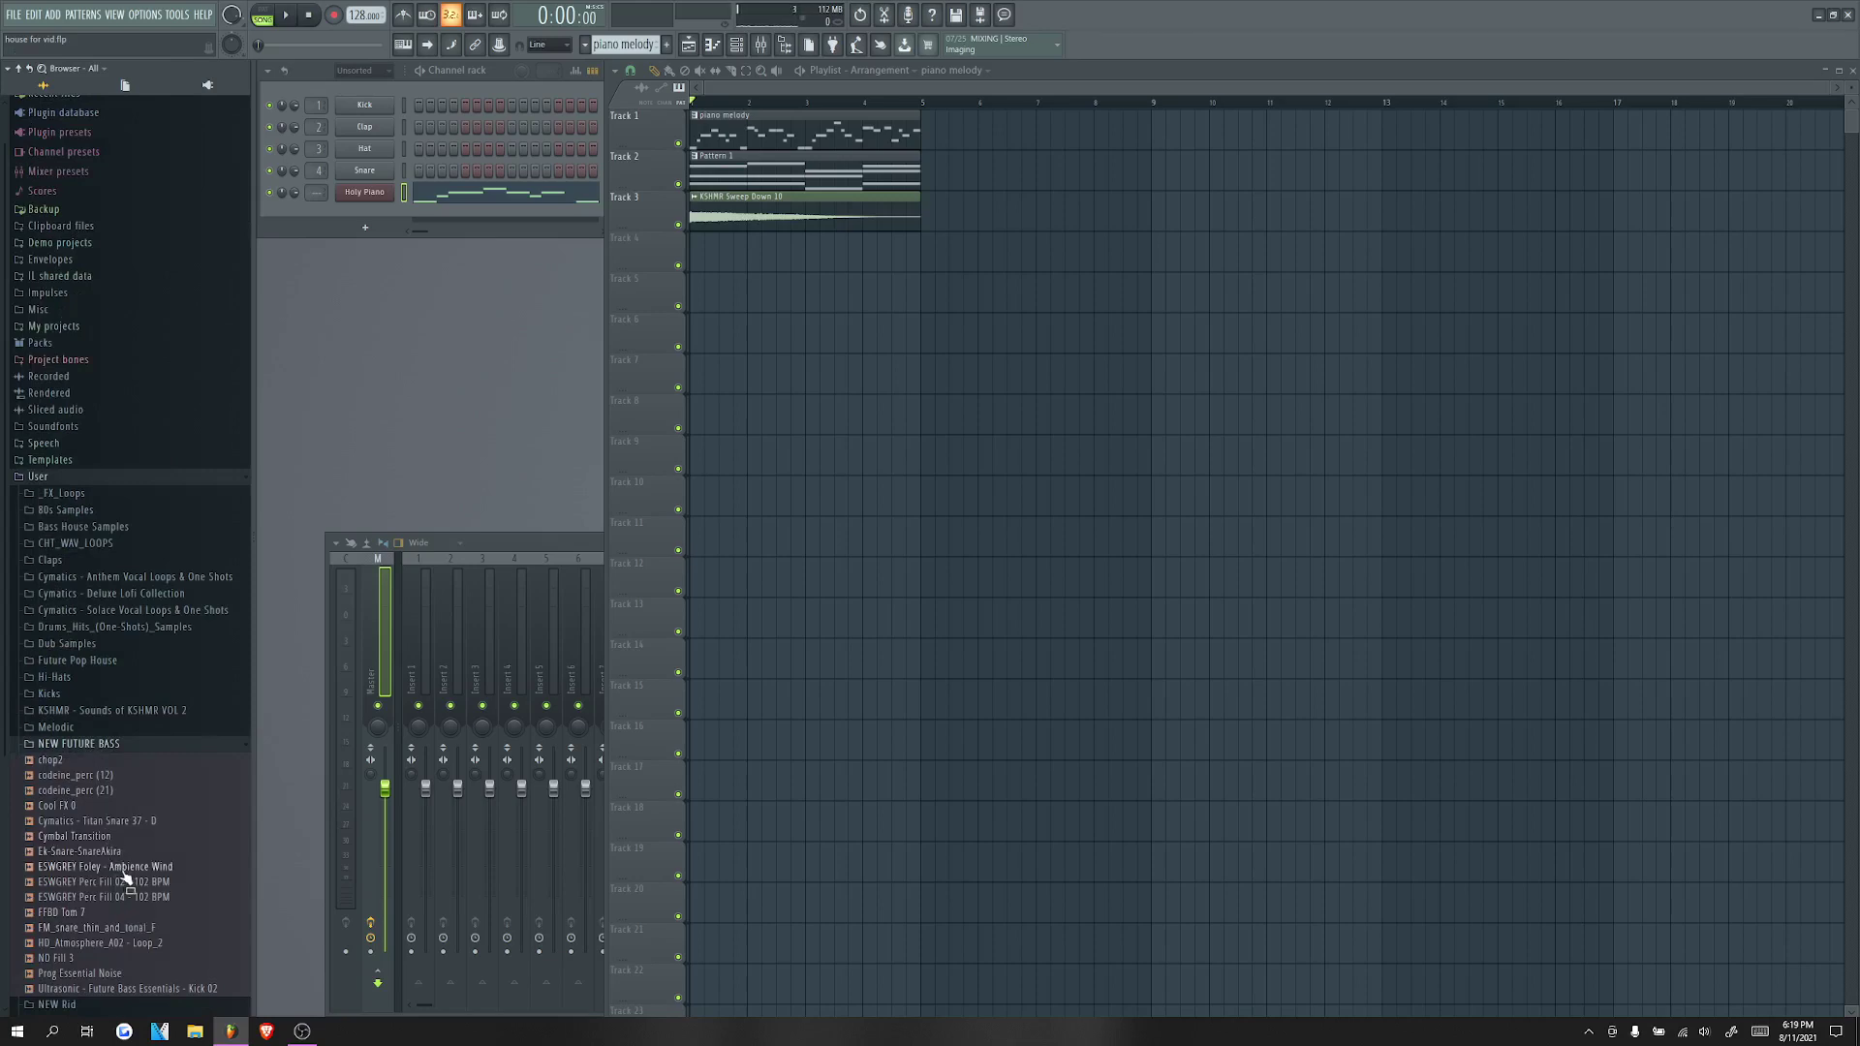
{"action": "left_click_drag", "start_coordinate": [126, 877], "coordinate": [797, 250]}
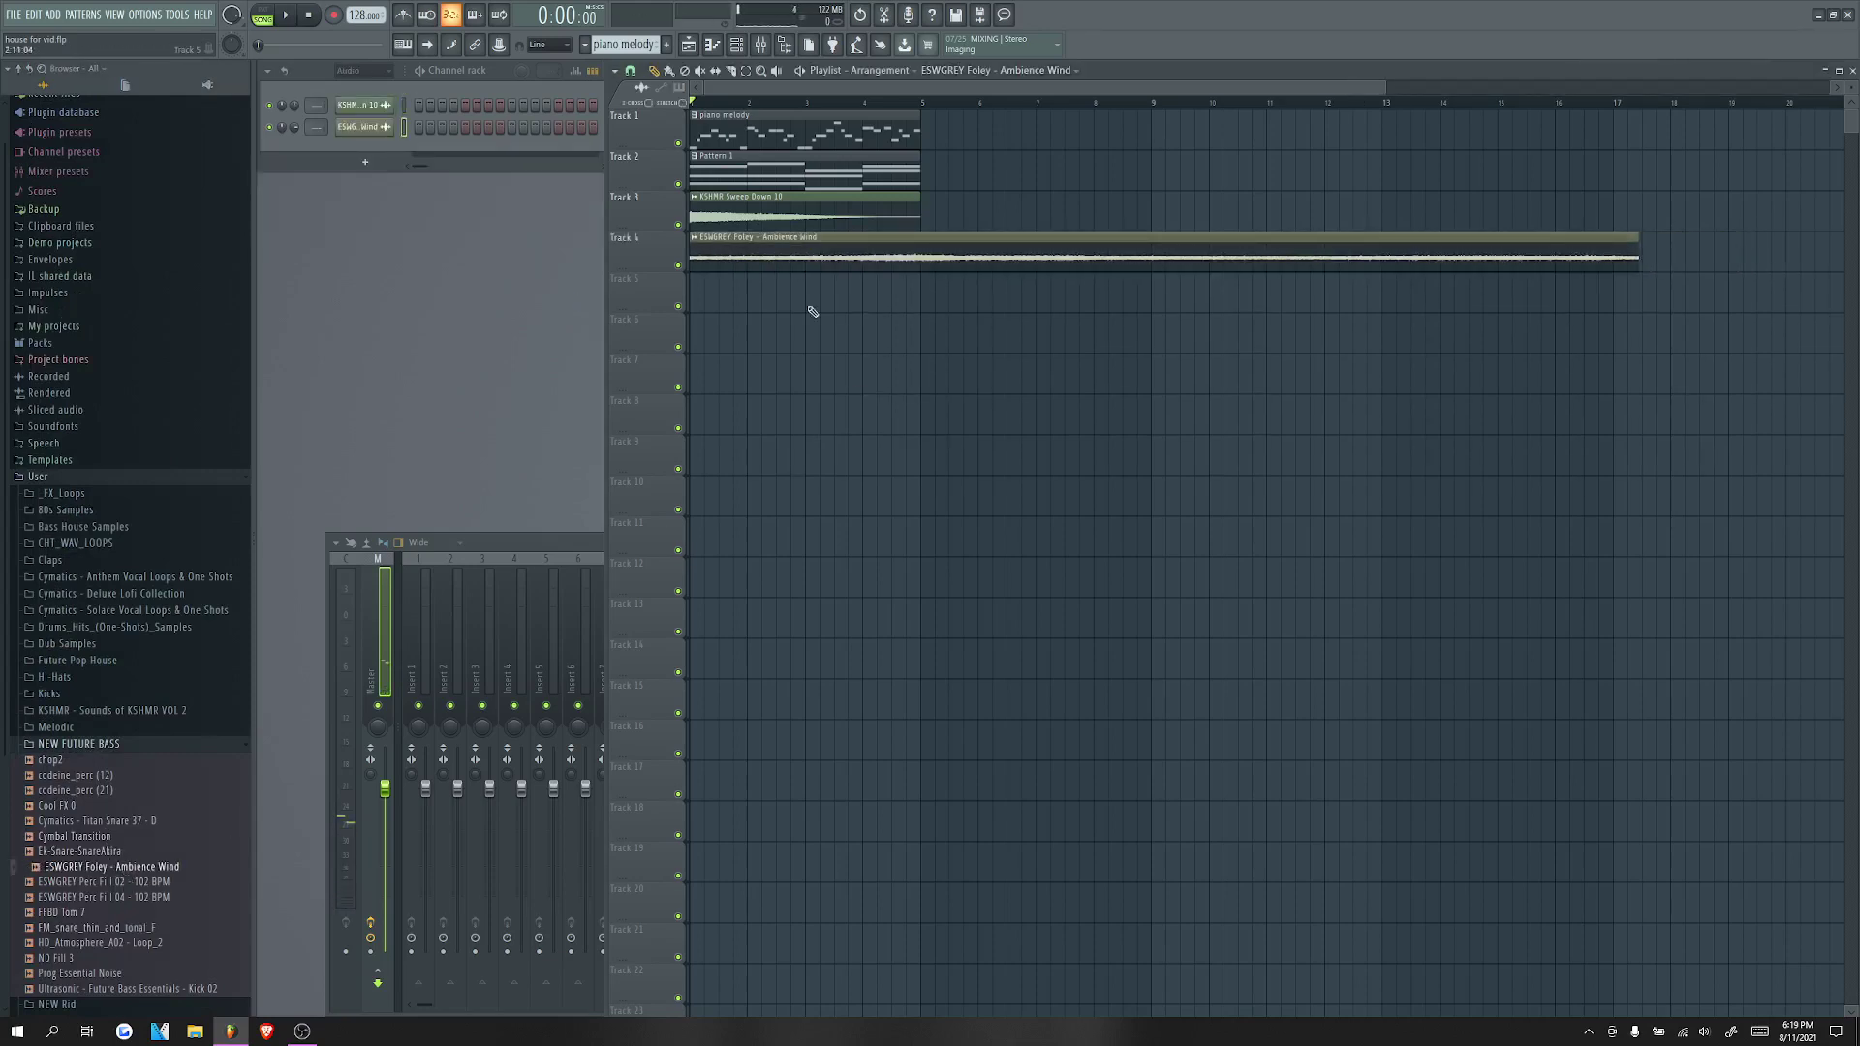
Step: Copy the piano melody and Pattern 1 clips to bar 5 on Tracks 1 and 2
{"action": "scroll", "coordinate": [794, 102], "scroll_direction": "down", "scroll_amount": 1}
{"action": "left_click", "coordinate": [731, 122]}
{"action": "left_click_drag", "start_coordinate": [888, 189], "coordinate": [859, 125]}
{"action": "scroll", "coordinate": [927, 137], "scroll_direction": "up", "scroll_amount": 2}
{"action": "scroll", "coordinate": [890, 165], "scroll_direction": "up", "scroll_amount": 2}
{"action": "scroll", "coordinate": [842, 121], "scroll_direction": "down", "scroll_amount": 2}
{"action": "left_click", "coordinate": [788, 103], "text": "ctrl"}
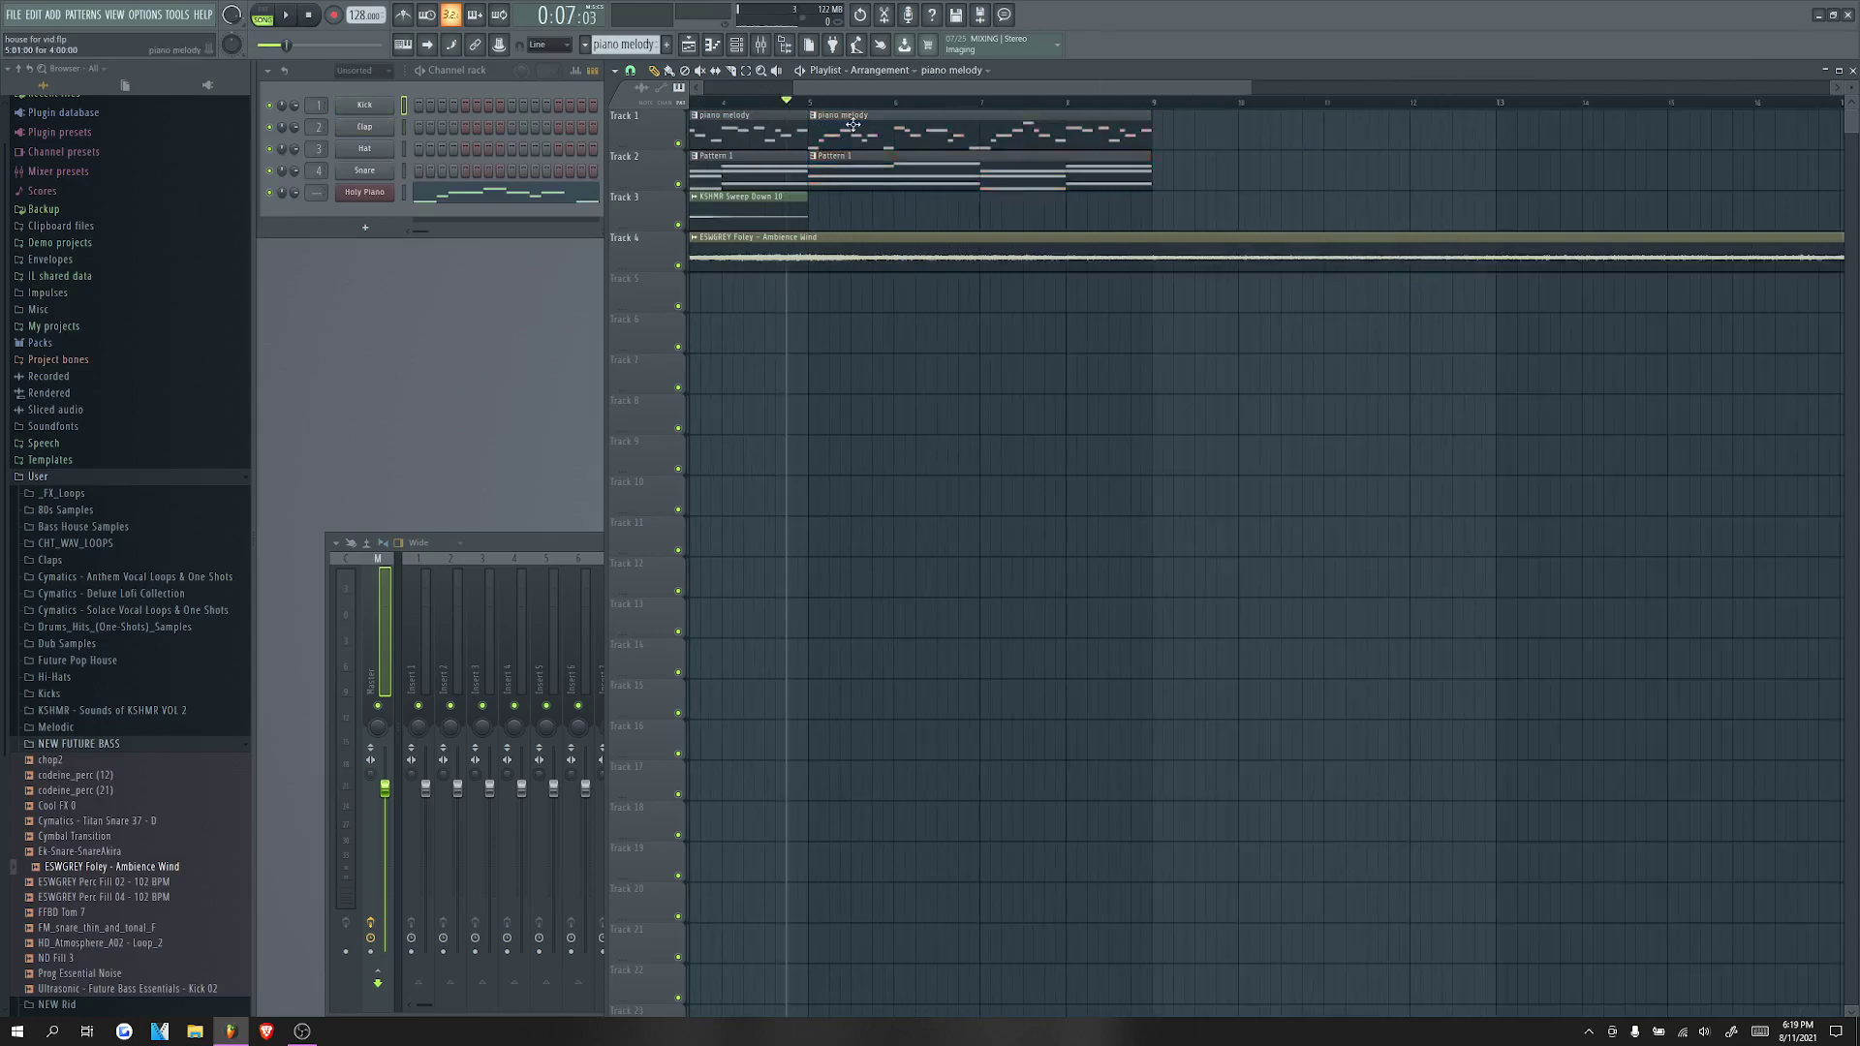
Step: Clone the piano melody pattern and replace the bar 5 clip on Track 1 with the clone
{"action": "left_click", "coordinate": [642, 53]}
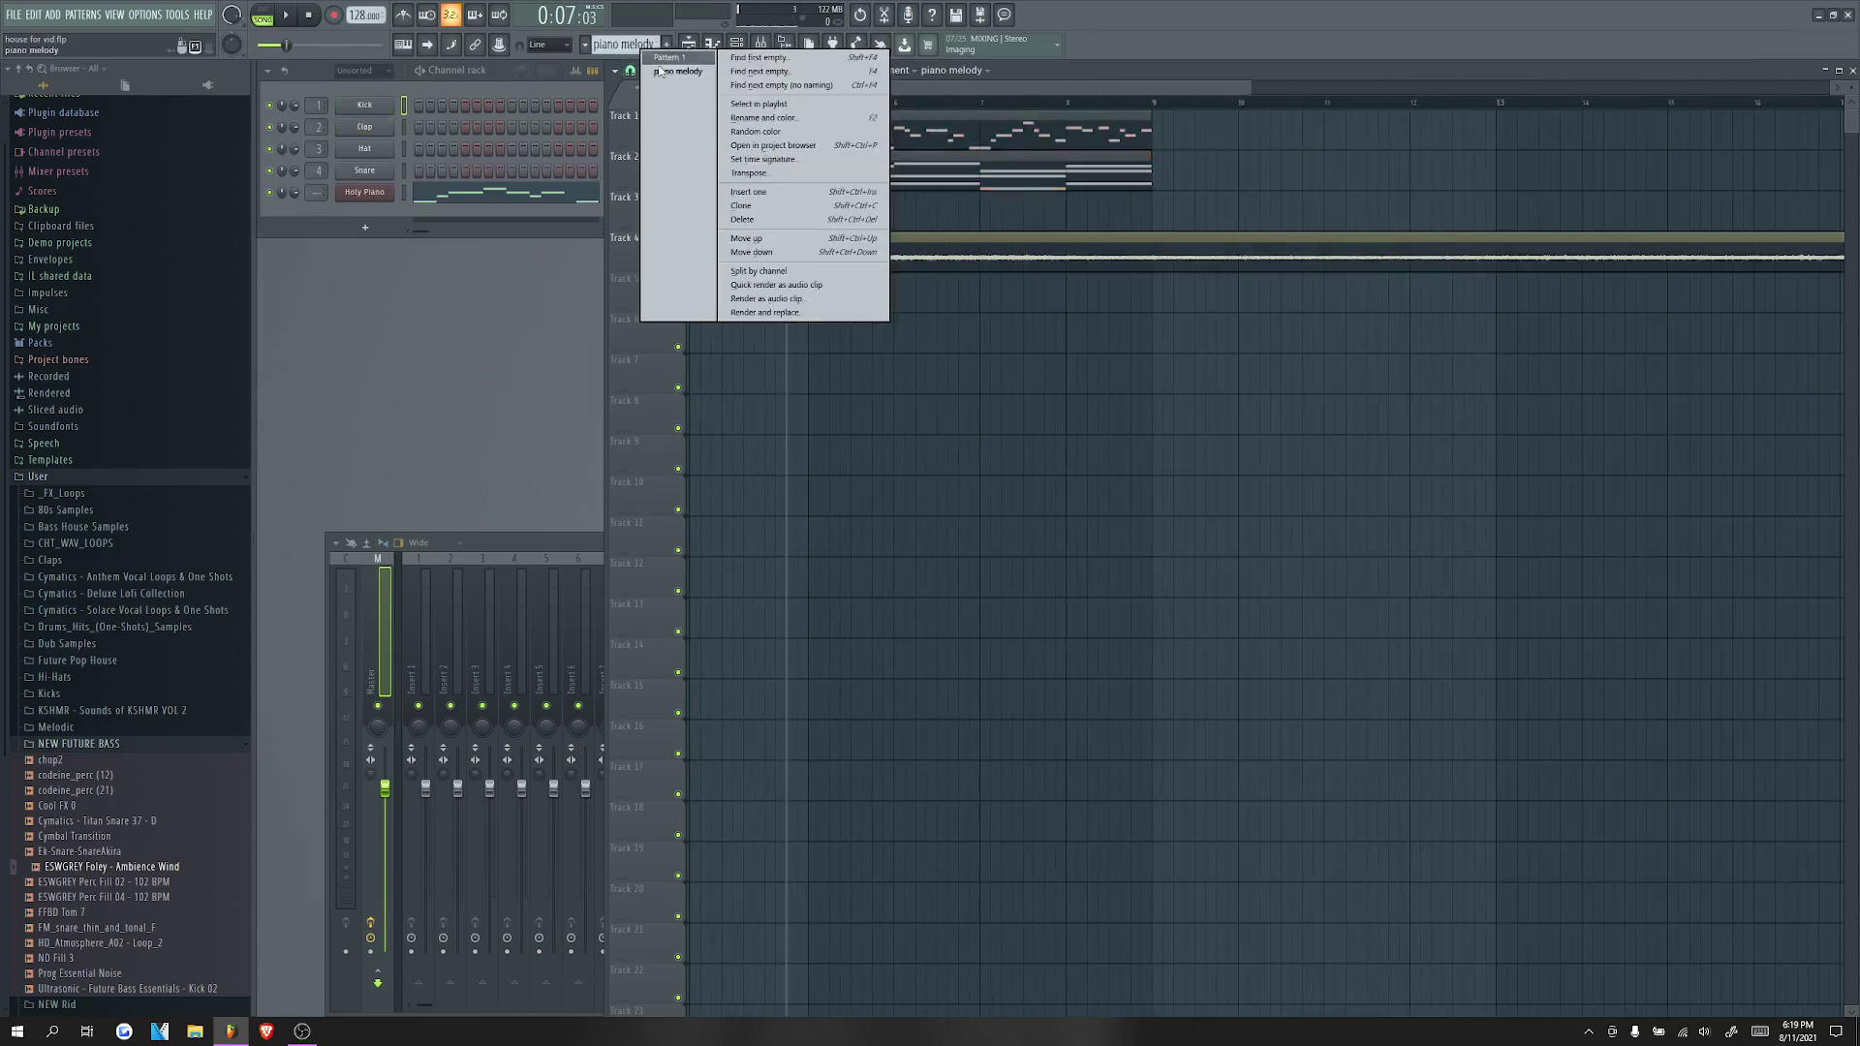
{"action": "left_click", "coordinate": [767, 208]}
{"action": "right_click", "coordinate": [889, 134]}
{"action": "left_click", "coordinate": [816, 132]}
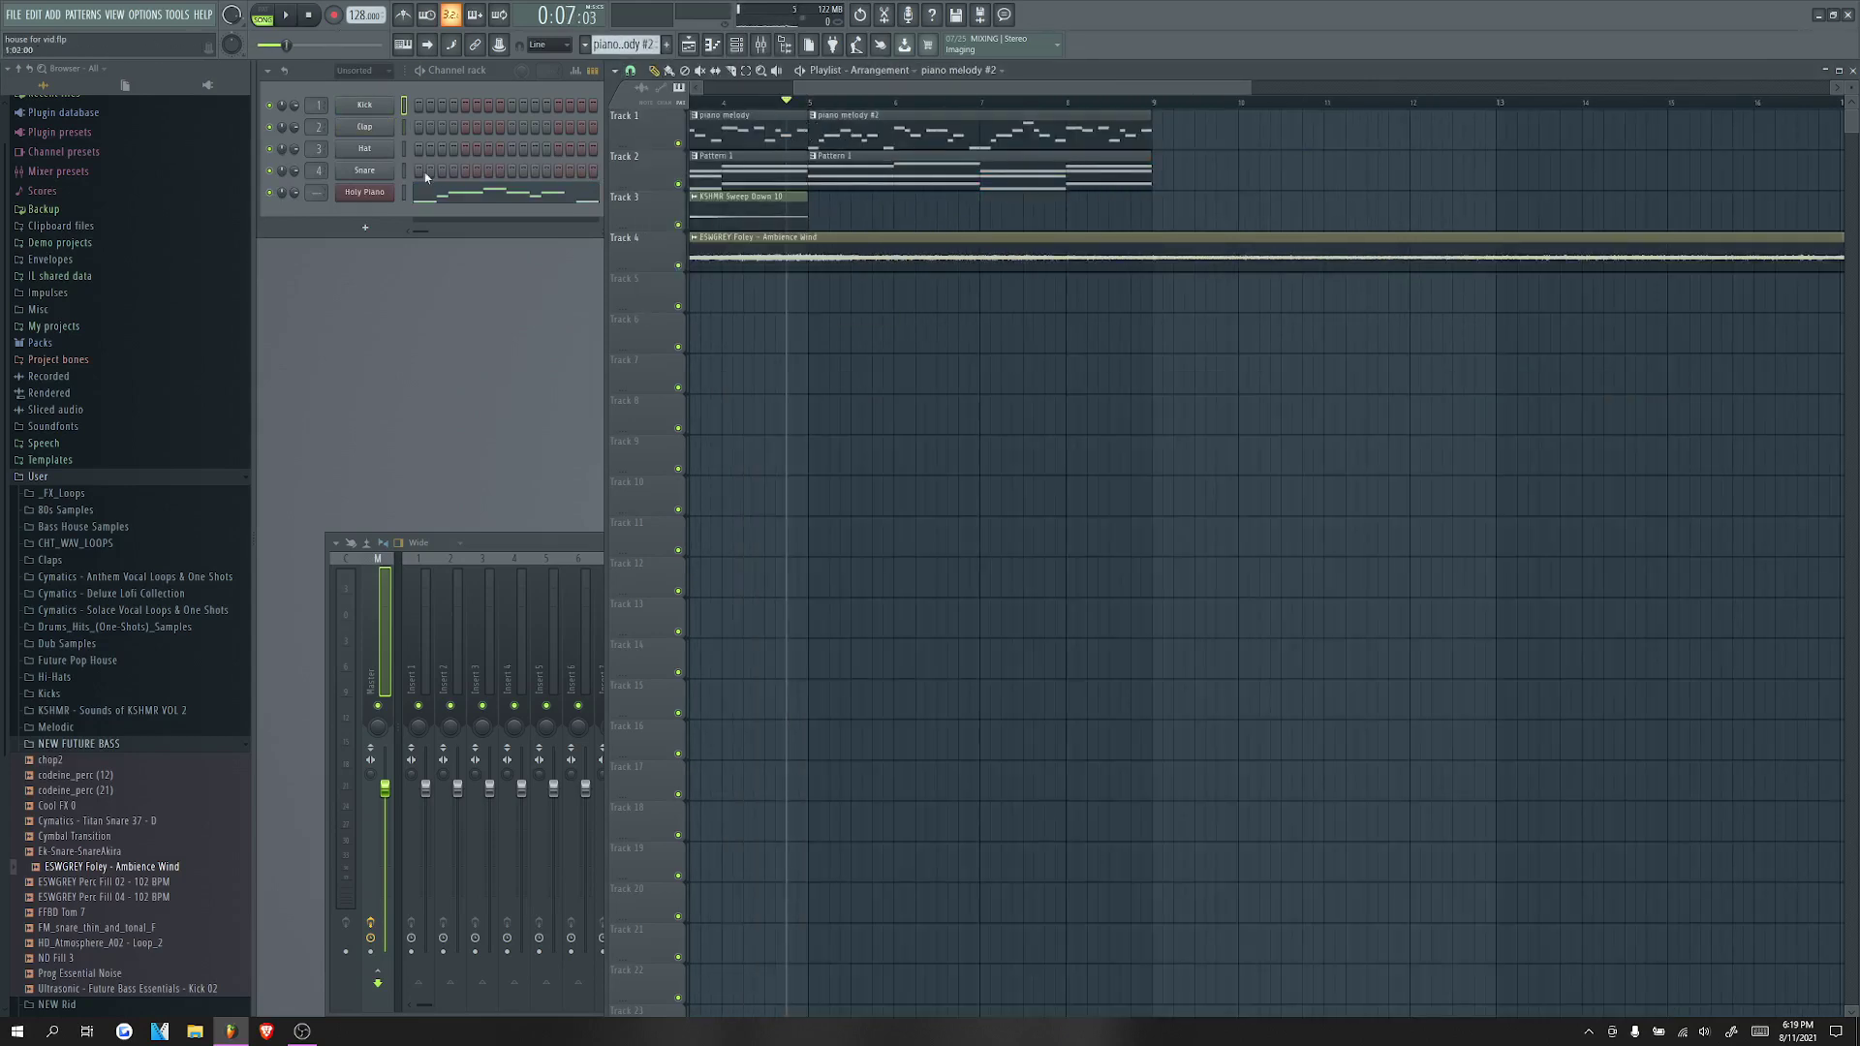
Step: Clone the Holy Piano channel and load the COOL DIGIPIANO preset in the cloned Nexus instrument
{"action": "right_click", "coordinate": [391, 185]}
{"action": "left_click", "coordinate": [422, 318]}
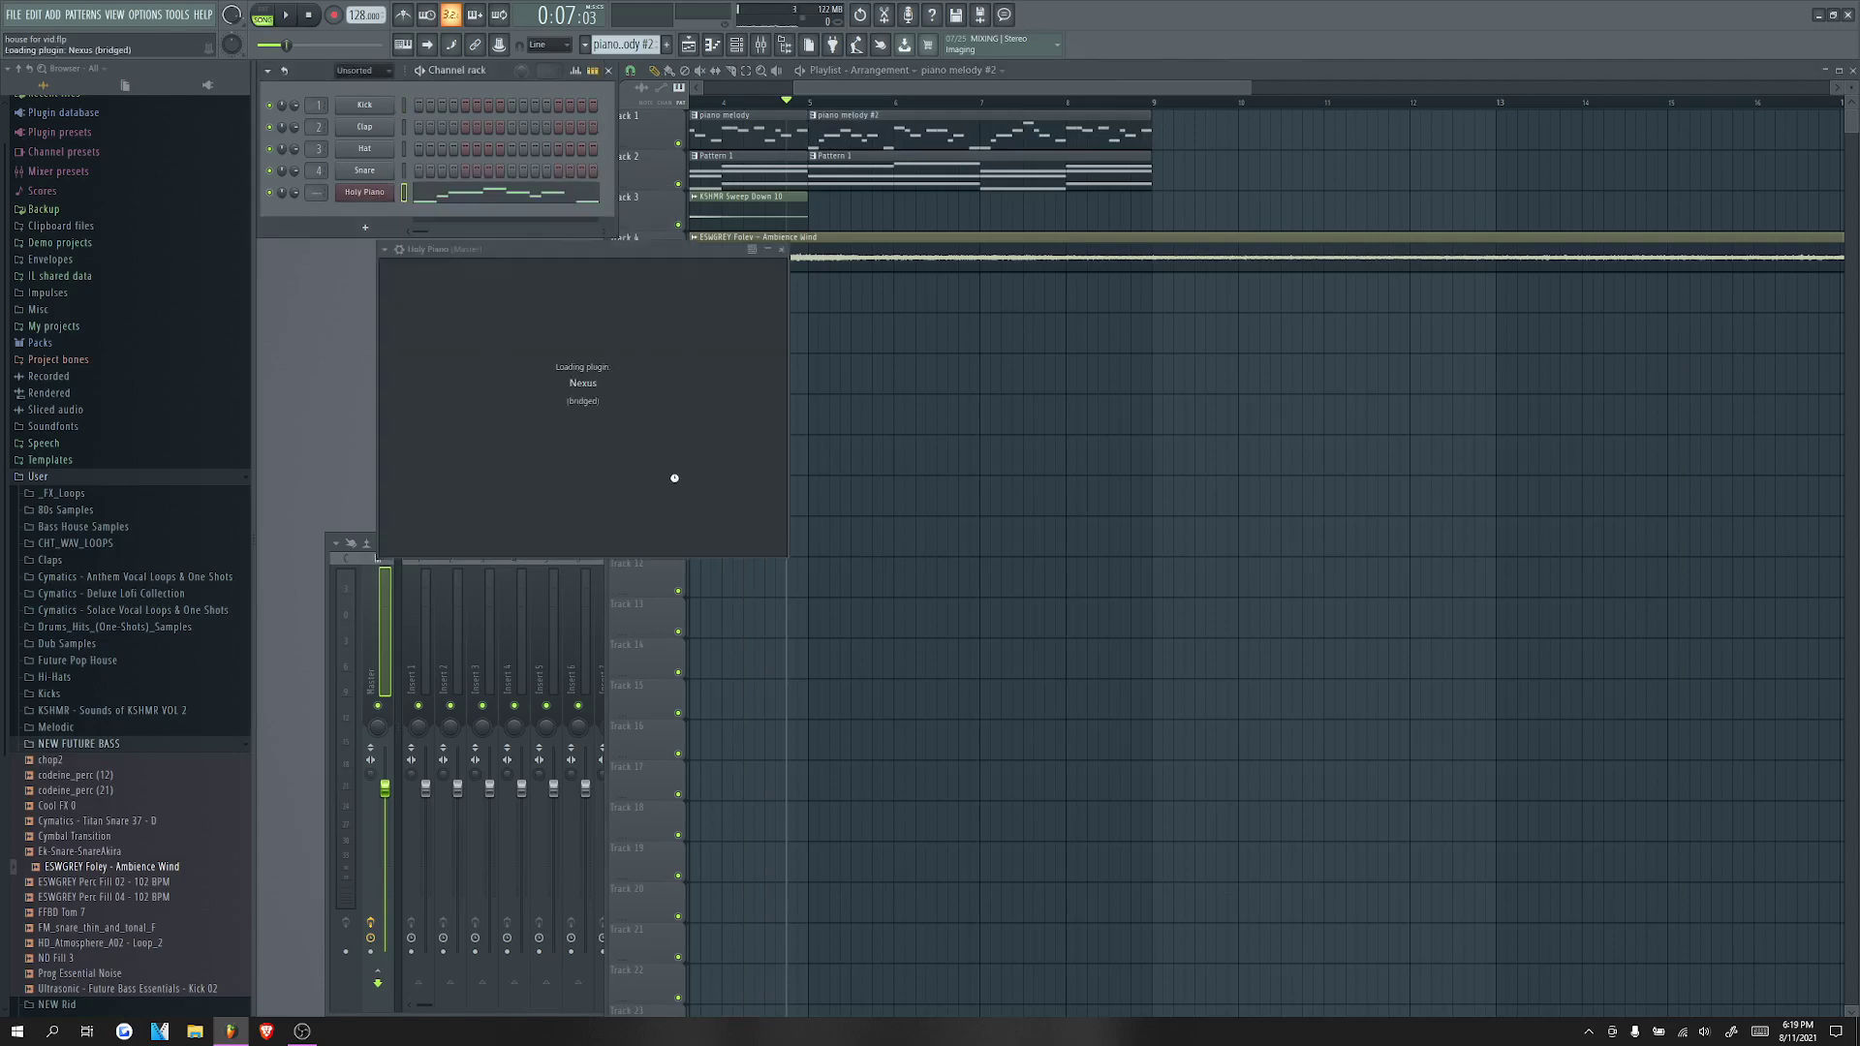
{"action": "left_click", "coordinate": [383, 249]}
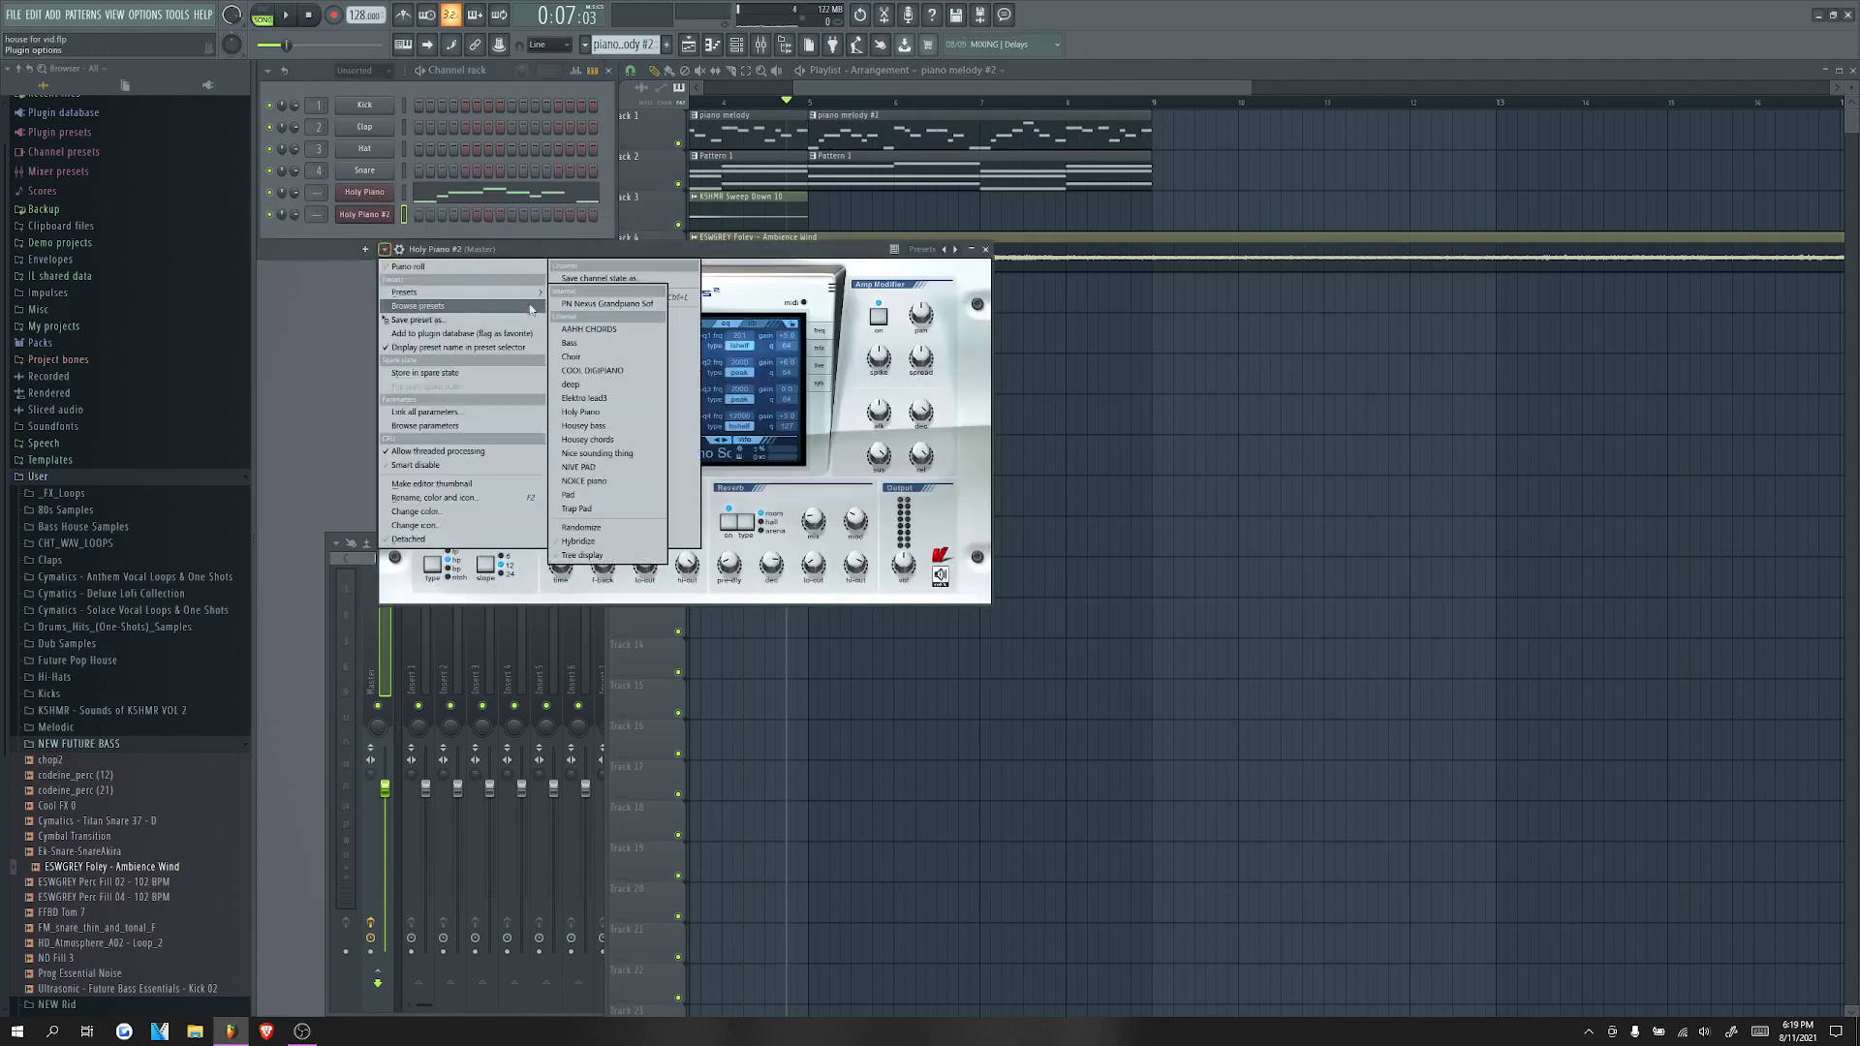
{"action": "left_click", "coordinate": [585, 325]}
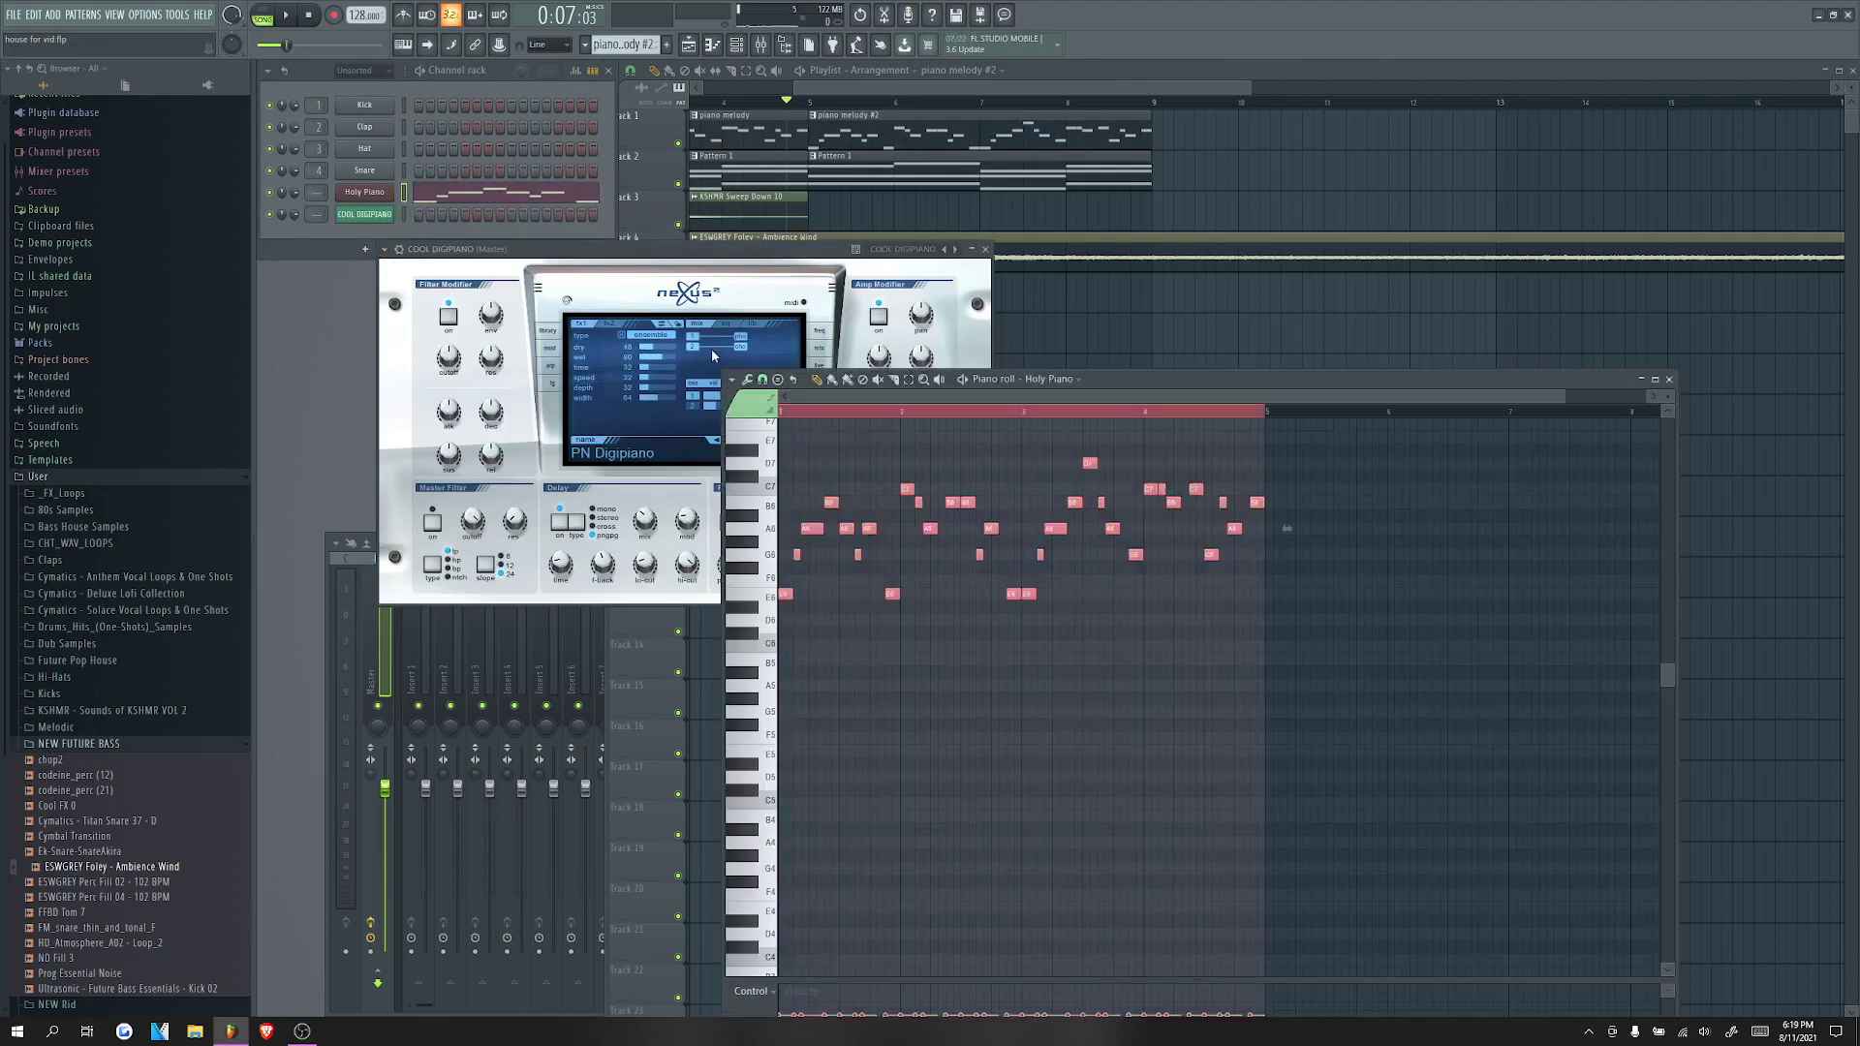
Step: Paste the Holy Piano melody notes into the COOL DIGIPIANO channel of piano melody #2 and play the pattern
{"action": "left_click", "coordinate": [372, 216]}
{"action": "left_click", "coordinate": [372, 216]}
{"action": "left_click", "coordinate": [713, 46]}
{"action": "key", "text": "ctrl+v"}
{"action": "left_click", "coordinate": [261, 15]}
{"action": "left_click", "coordinate": [285, 15]}
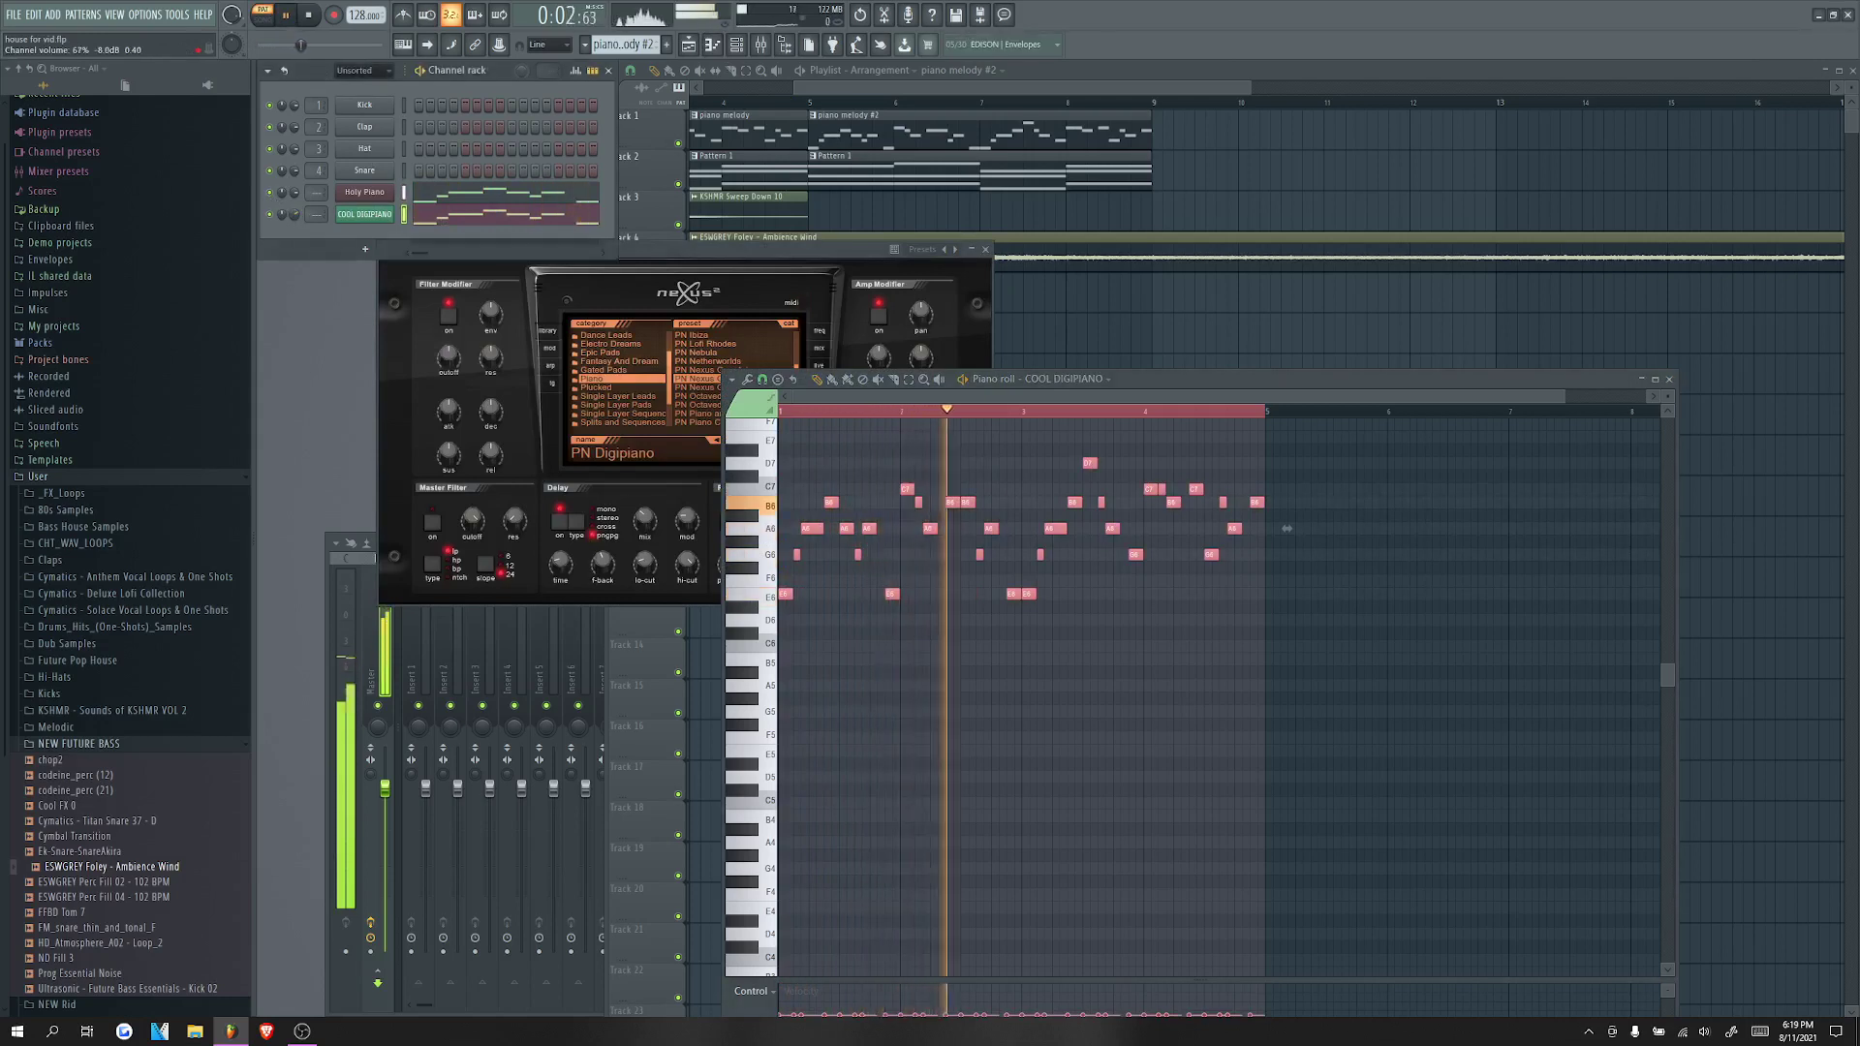
{"action": "key", "text": "space"}
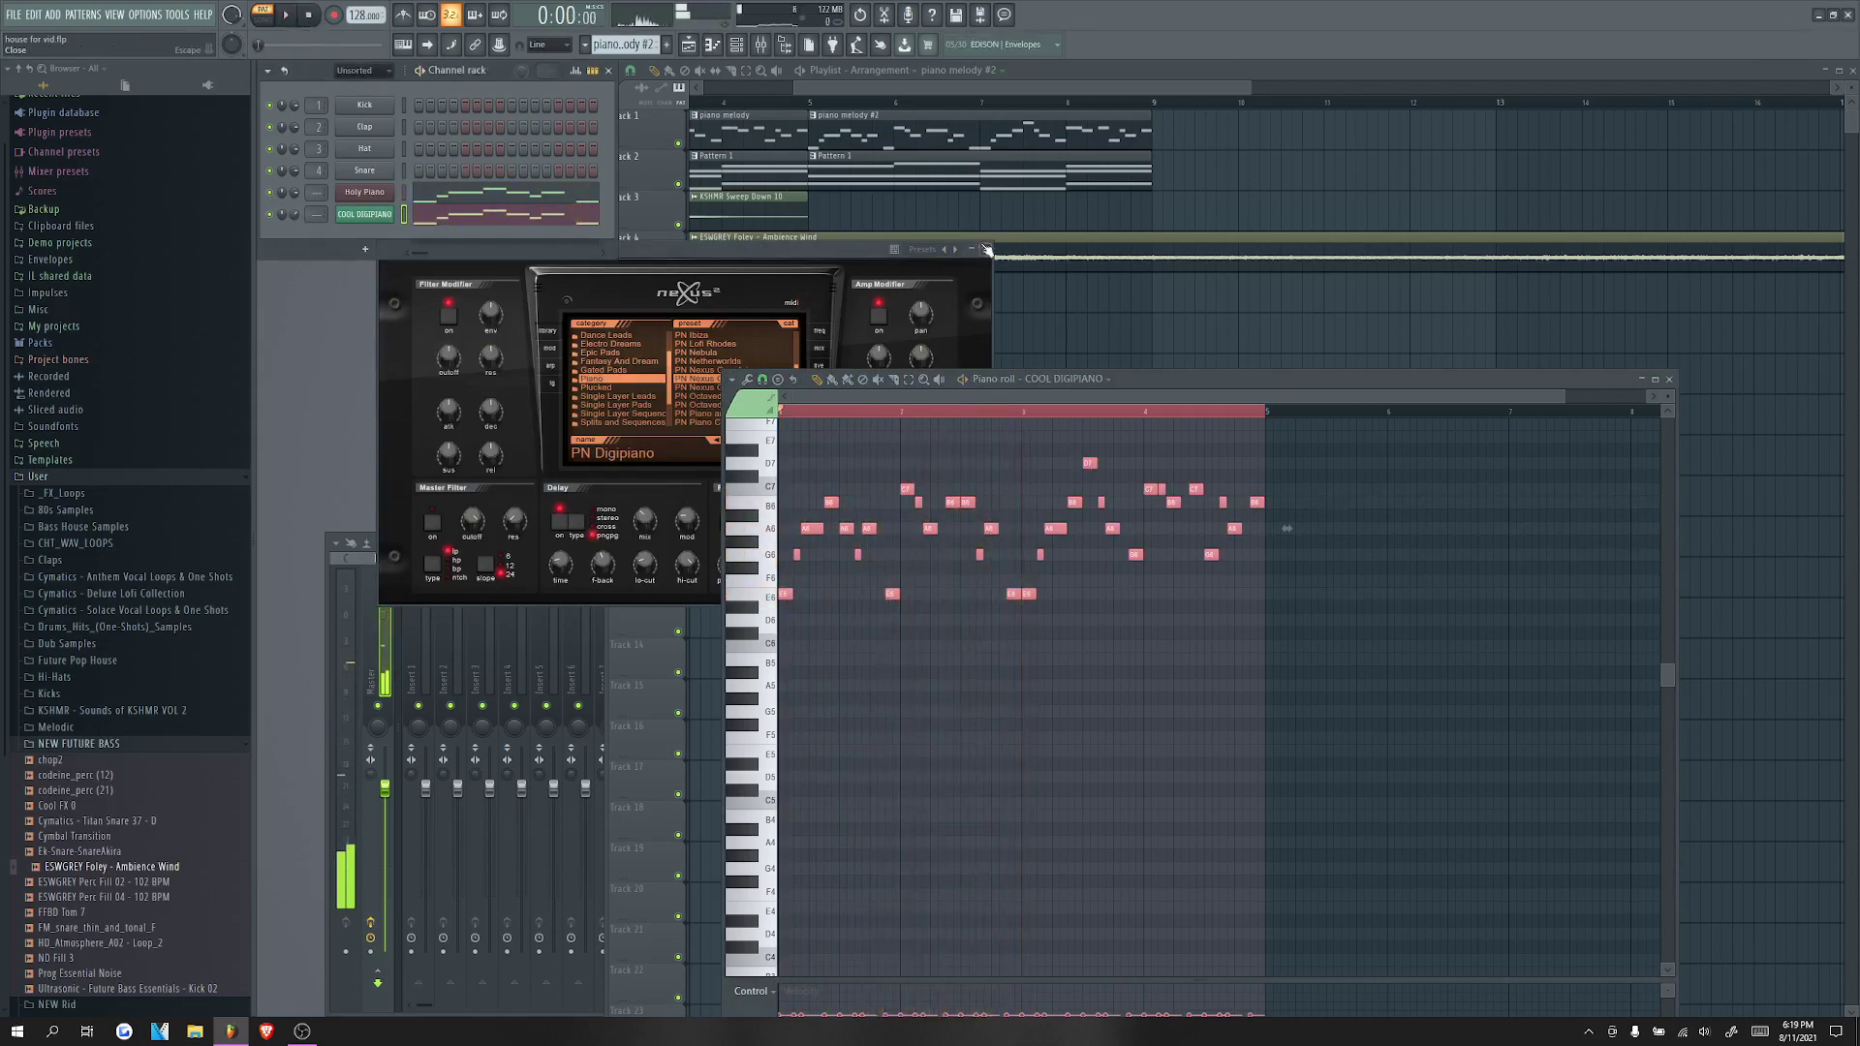
{"action": "left_click", "coordinate": [985, 249]}
Step: Place another piano melody #2 clip at bar 9 on Track 1
{"action": "left_click_drag", "start_coordinate": [892, 90], "coordinate": [795, 90]}
{"action": "key", "text": "l"}
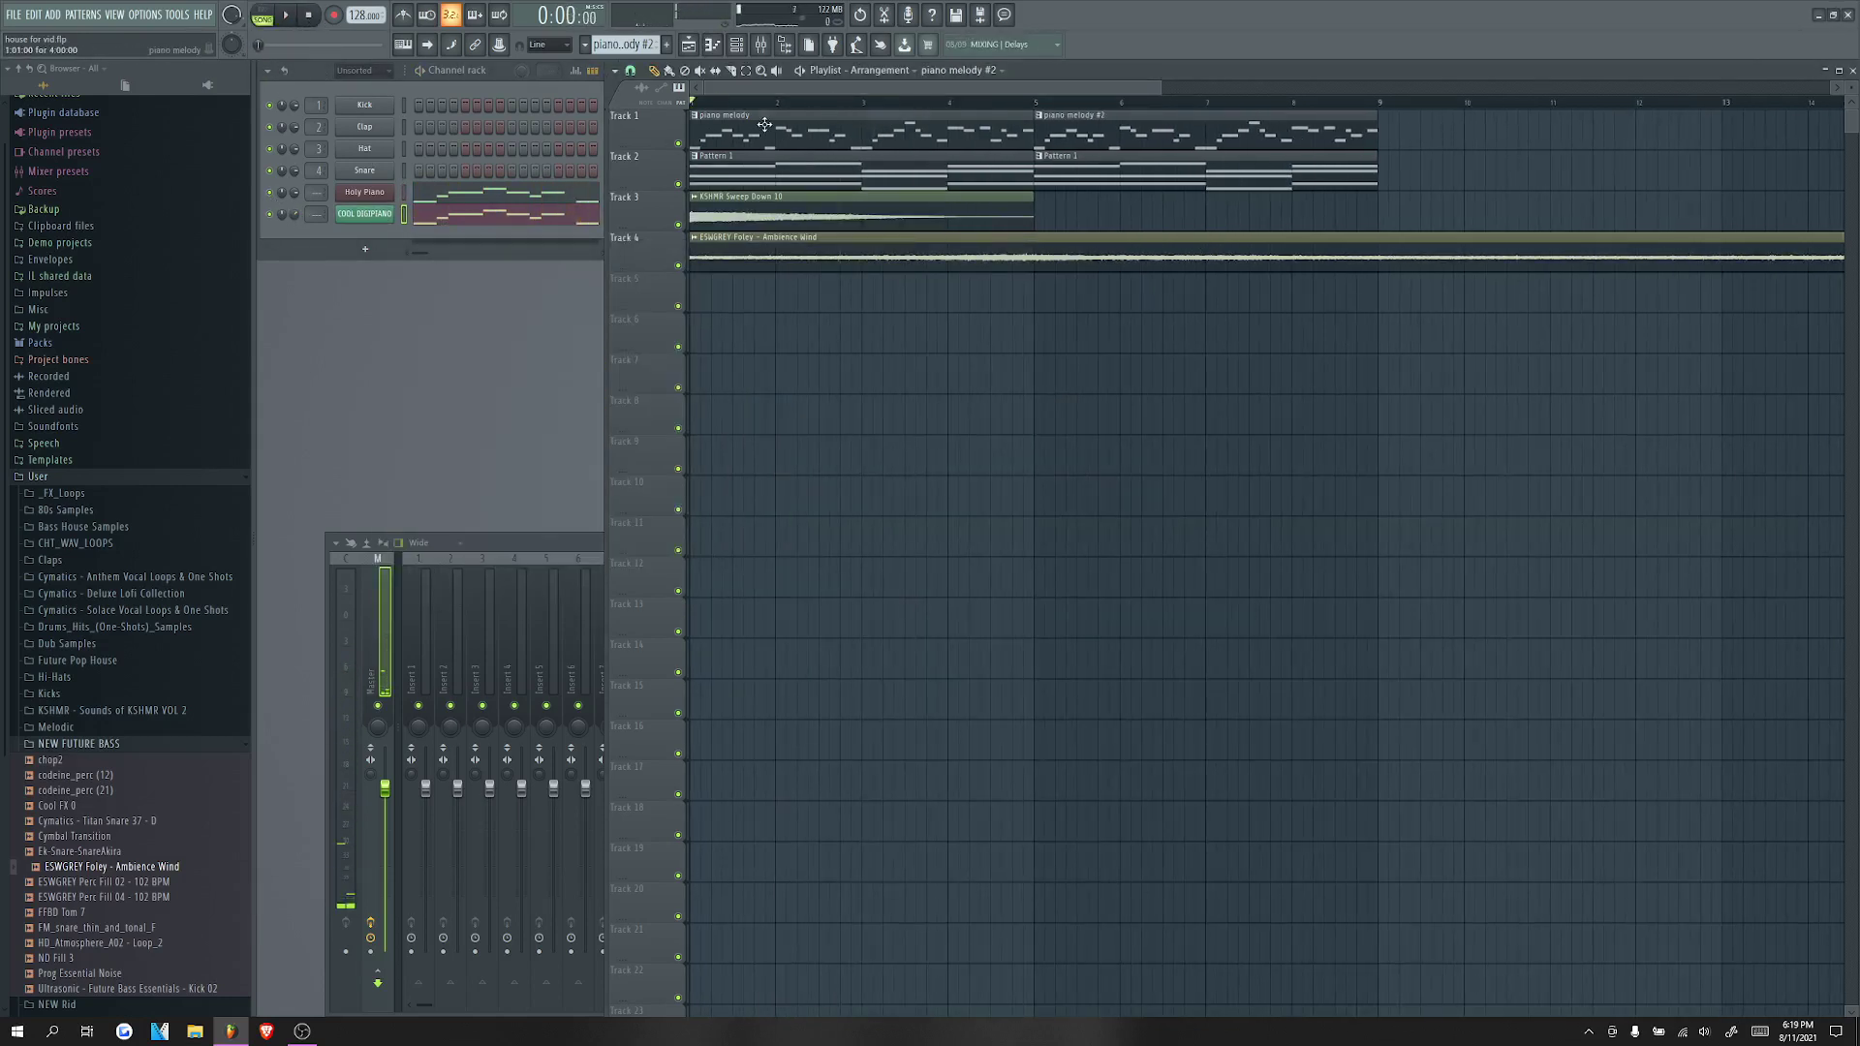
{"action": "left_click", "coordinate": [775, 118]}
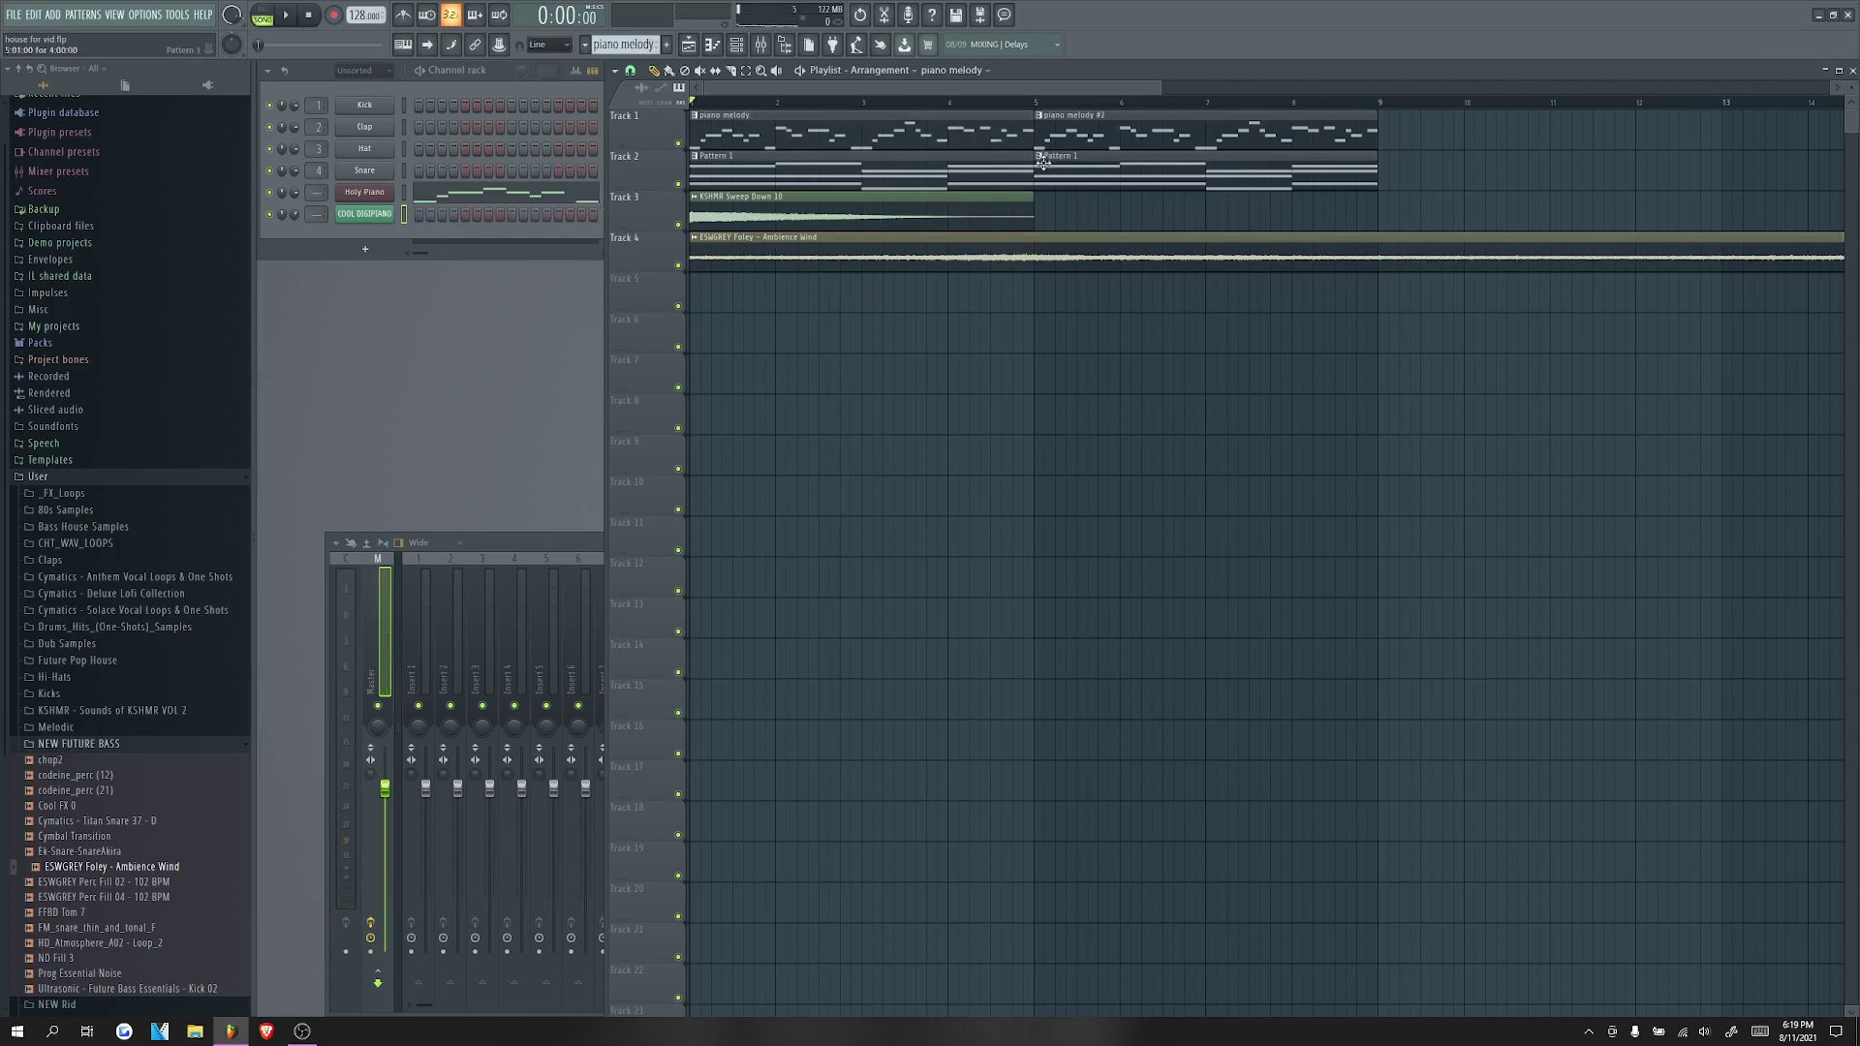
{"action": "scroll", "coordinate": [1043, 163], "scroll_direction": "down", "scroll_amount": 1}
{"action": "left_click", "coordinate": [1163, 131]}
{"action": "left_click_drag", "start_coordinate": [1219, 132], "coordinate": [1169, 135]}
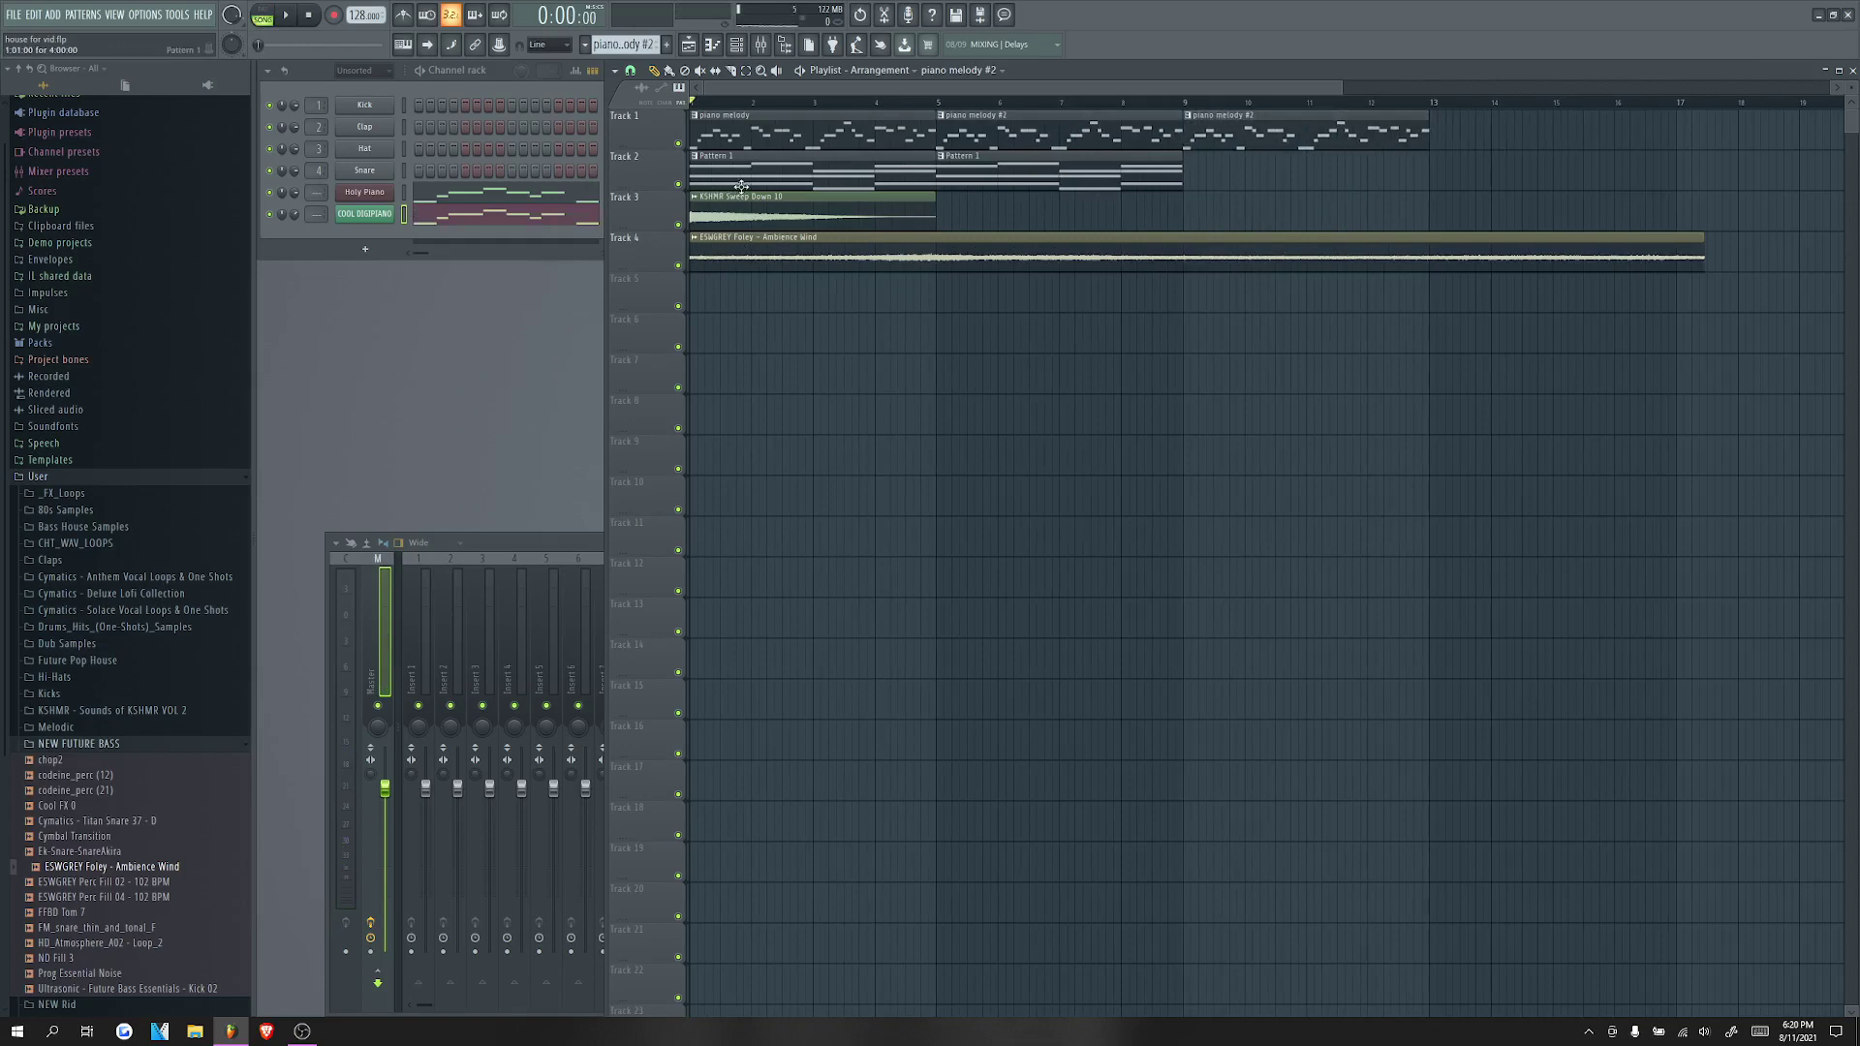
Step: Thin out the Holy Piano notes in the first piano melody pattern by deleting several of them, and play the result
{"action": "left_click", "coordinate": [754, 141]}
{"action": "left_click", "coordinate": [480, 199]}
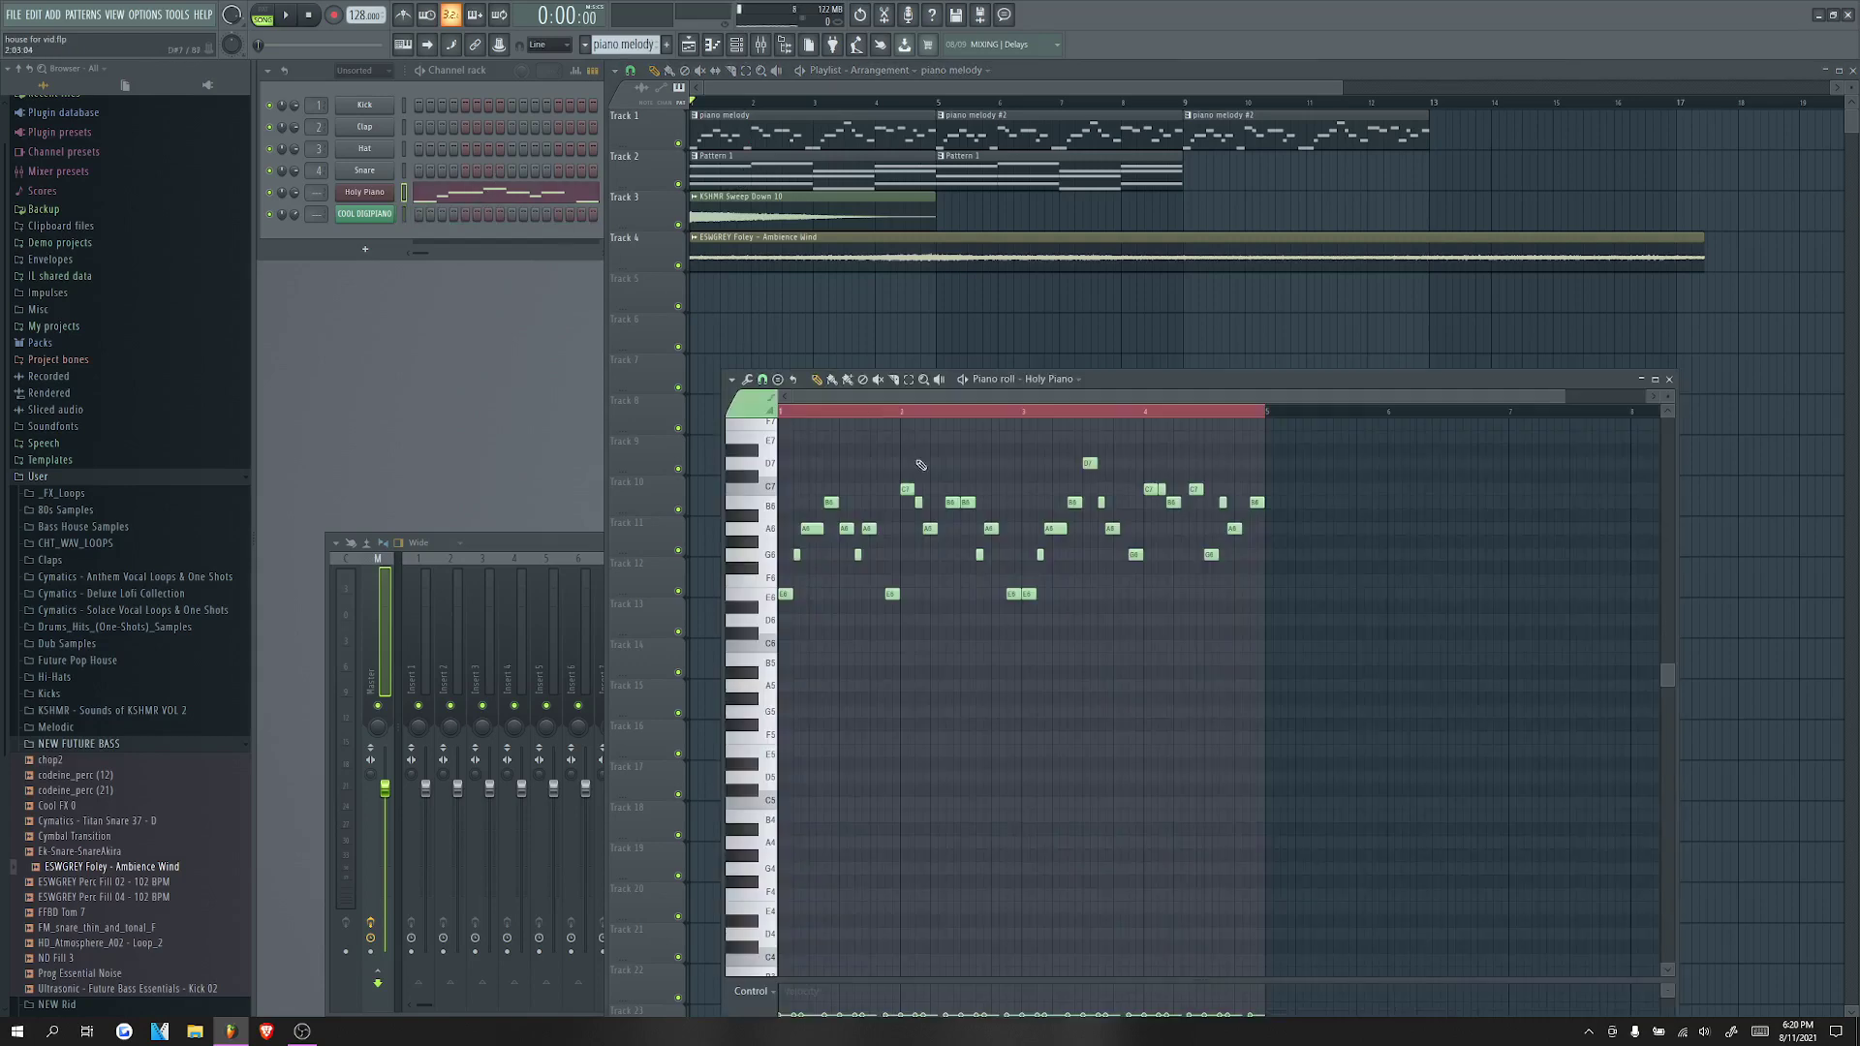
{"action": "scroll", "coordinate": [893, 487], "scroll_direction": "up", "scroll_amount": 4, "text": "ctrl"}
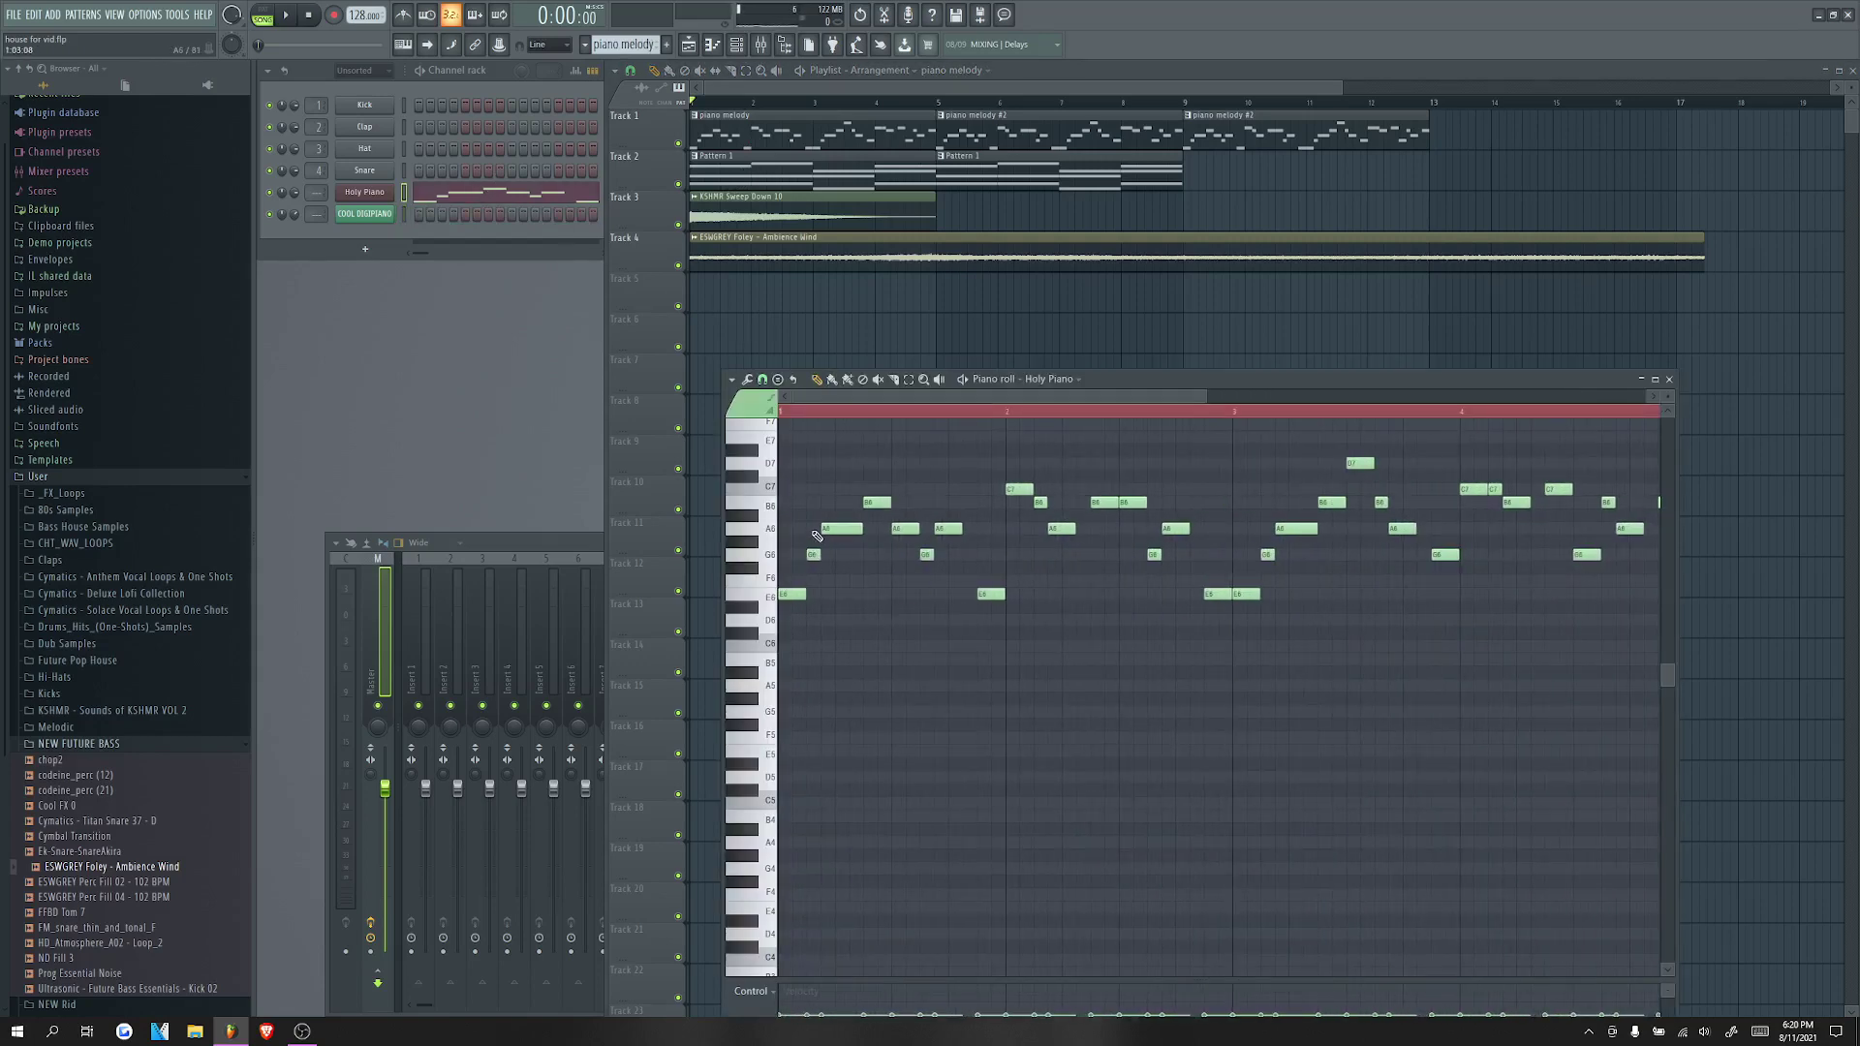
{"action": "right_click", "coordinate": [841, 528]}
{"action": "right_click", "coordinate": [875, 502]}
{"action": "left_click", "coordinate": [259, 17]}
{"action": "key", "text": "space"}
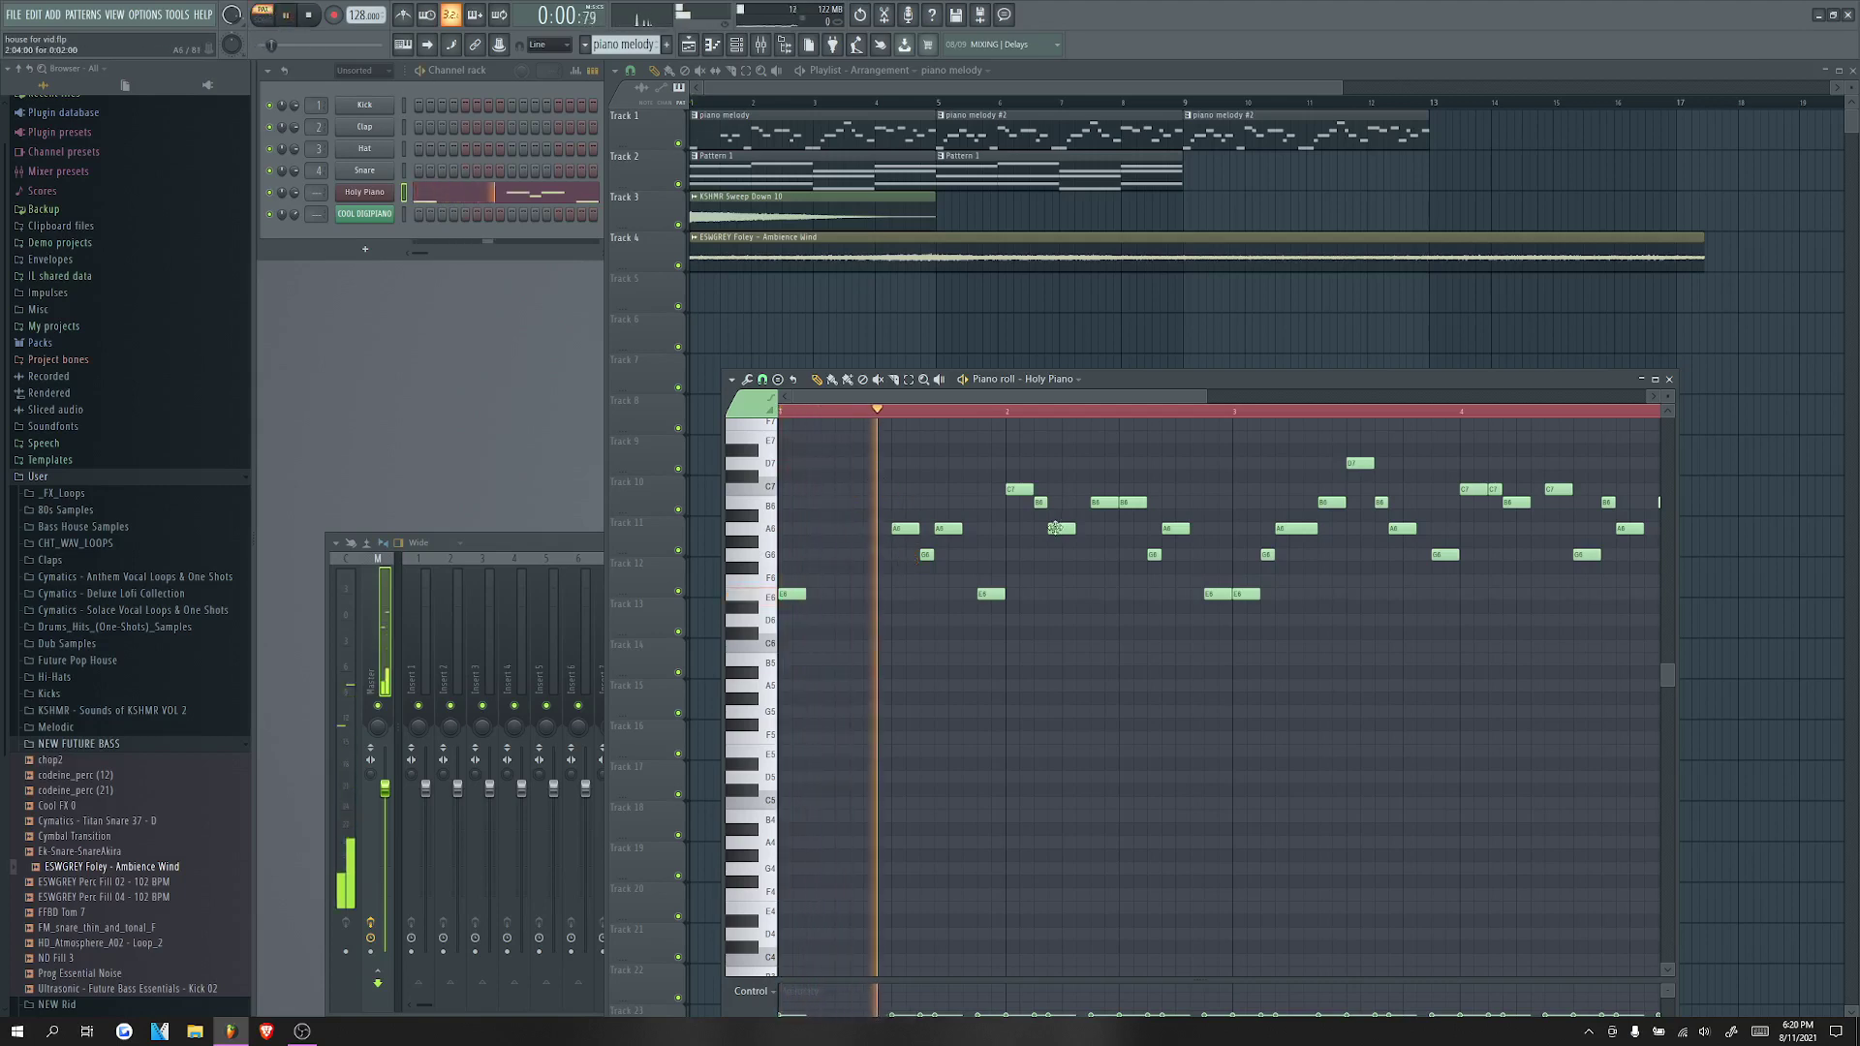
{"action": "key", "text": "space"}
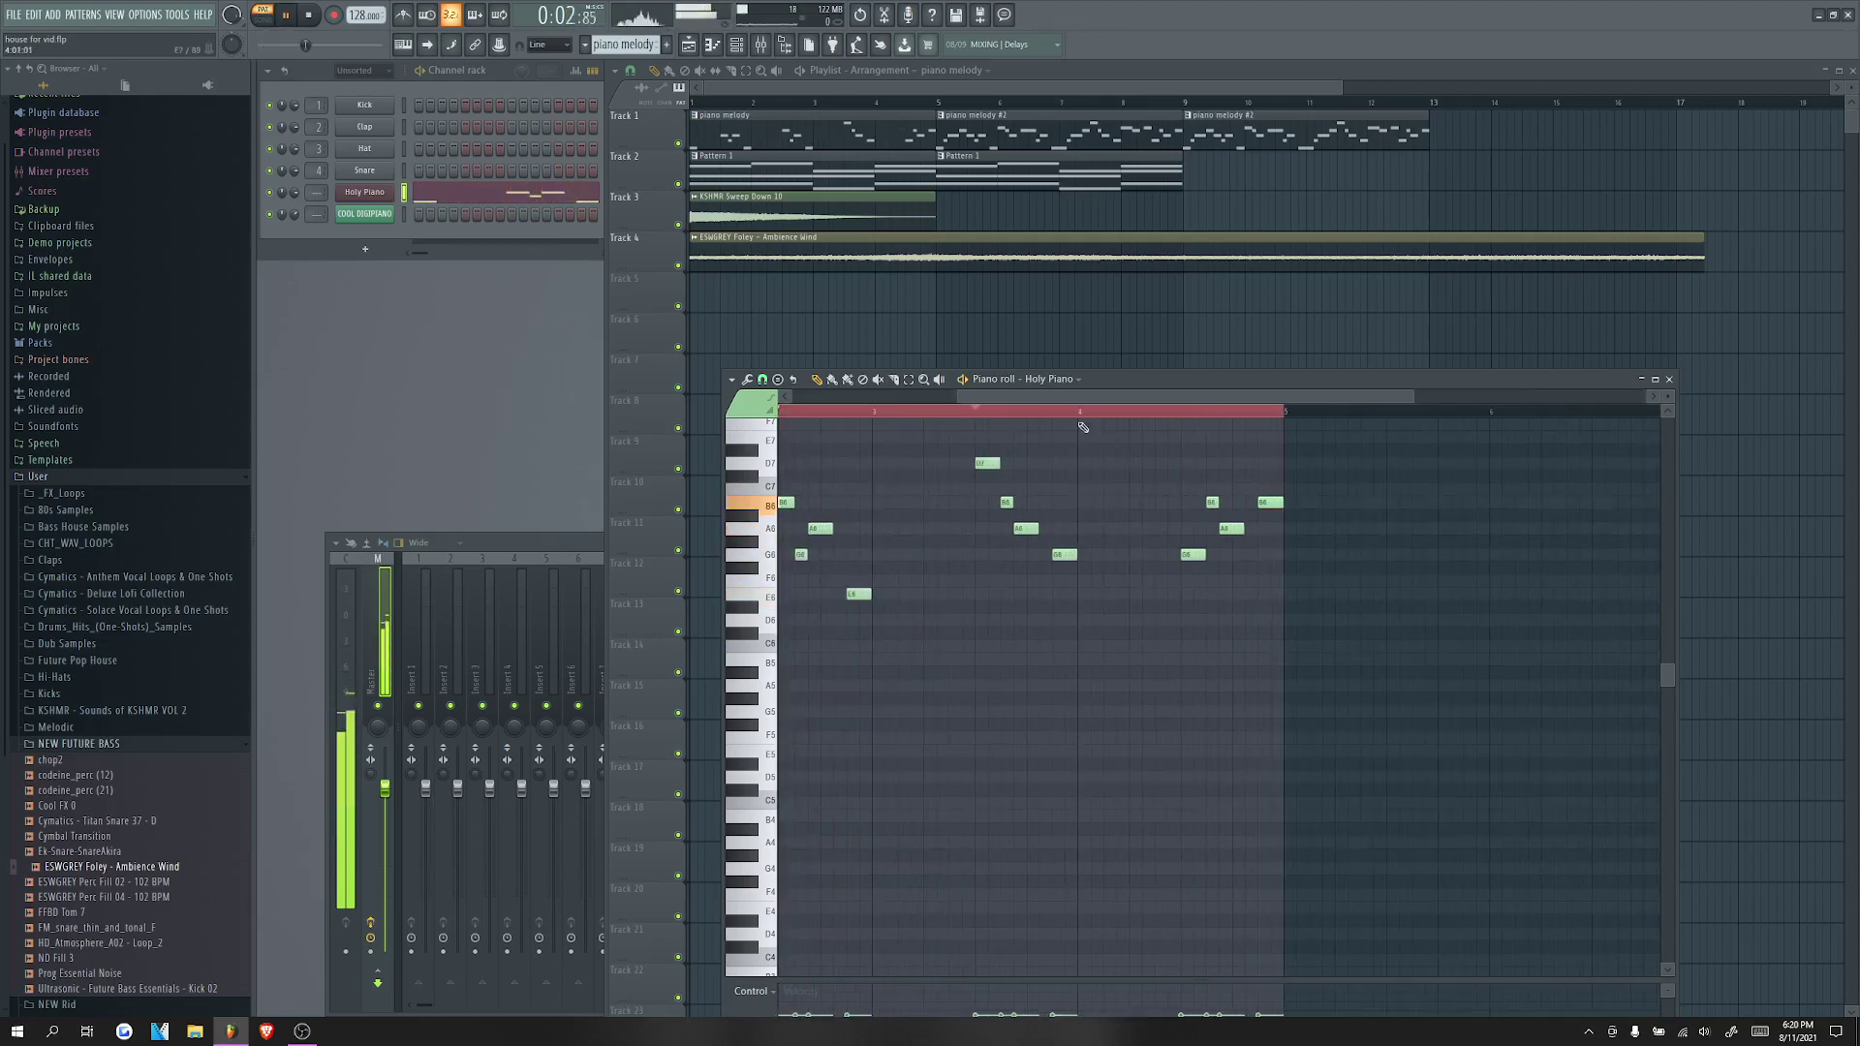
{"action": "scroll", "coordinate": [1111, 573], "scroll_direction": "down", "scroll_amount": 1}
{"action": "scroll", "coordinate": [1111, 572], "scroll_direction": "down", "scroll_amount": 2}
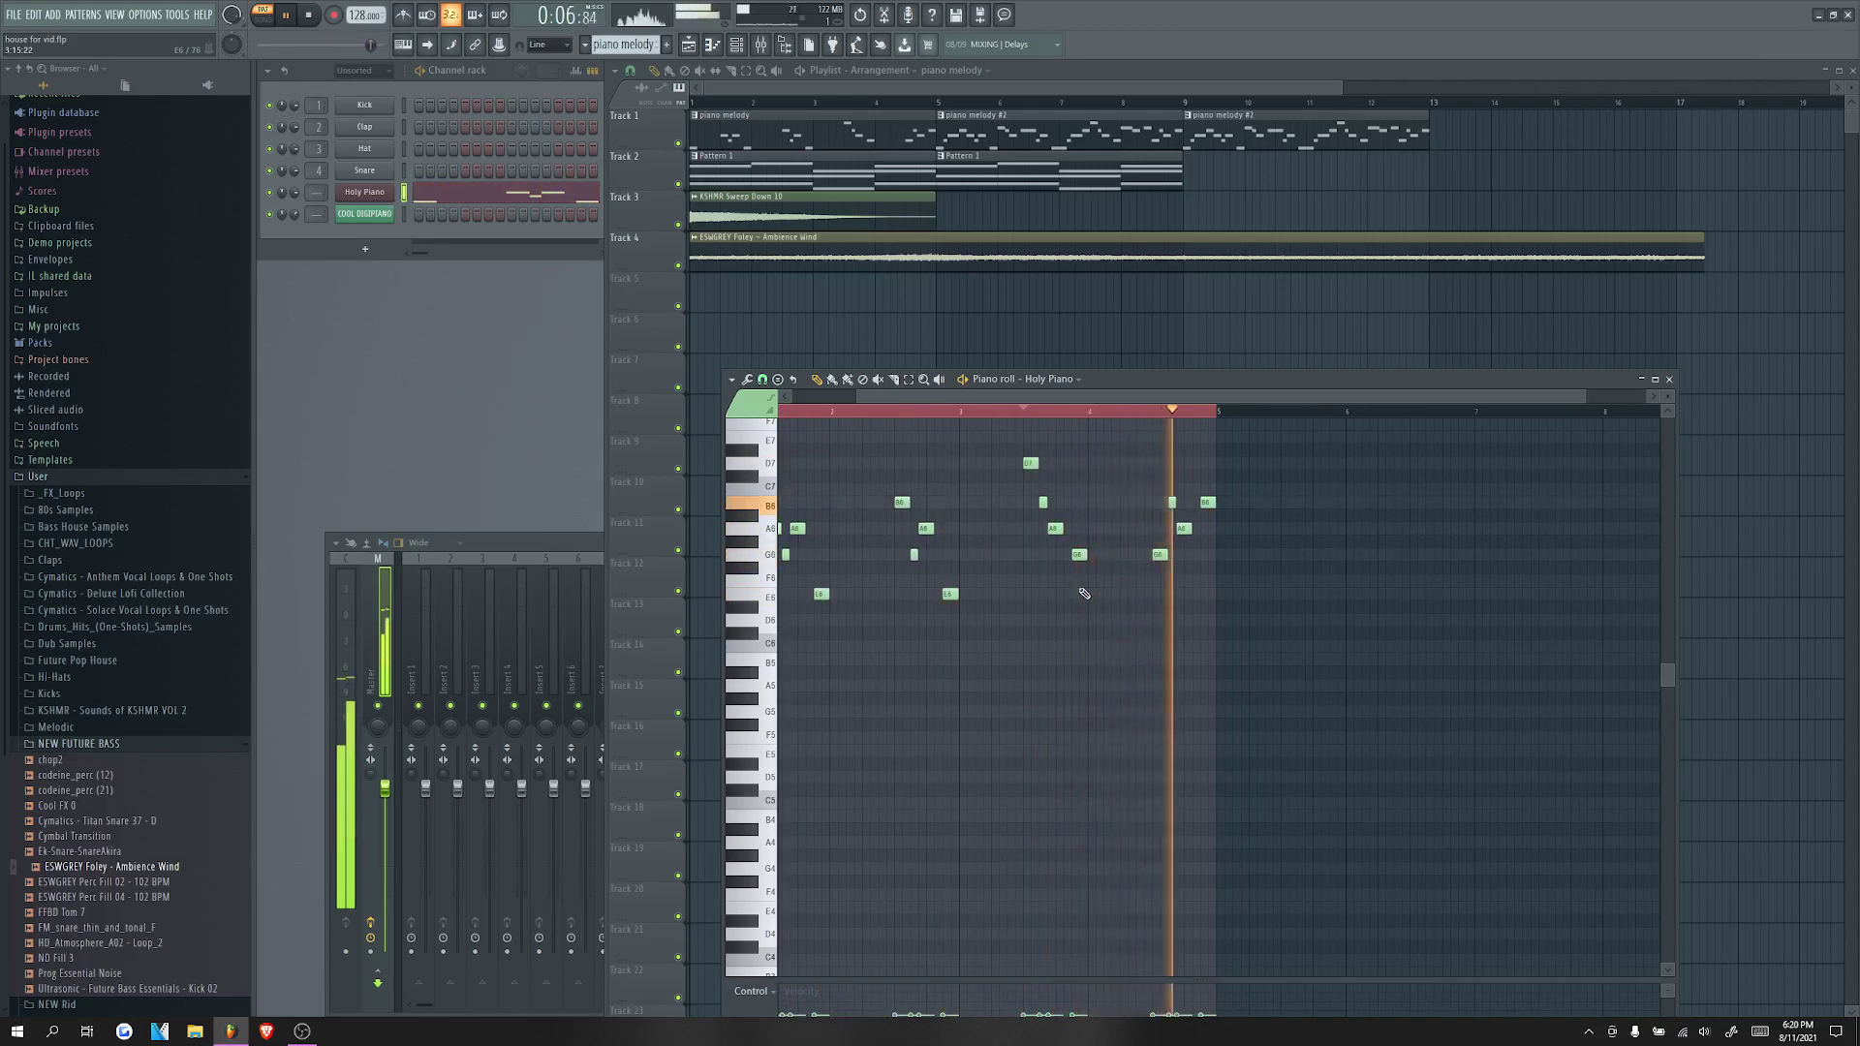
{"action": "key", "text": "space"}
{"action": "scroll", "coordinate": [999, 675], "scroll_direction": "down", "scroll_amount": 1}
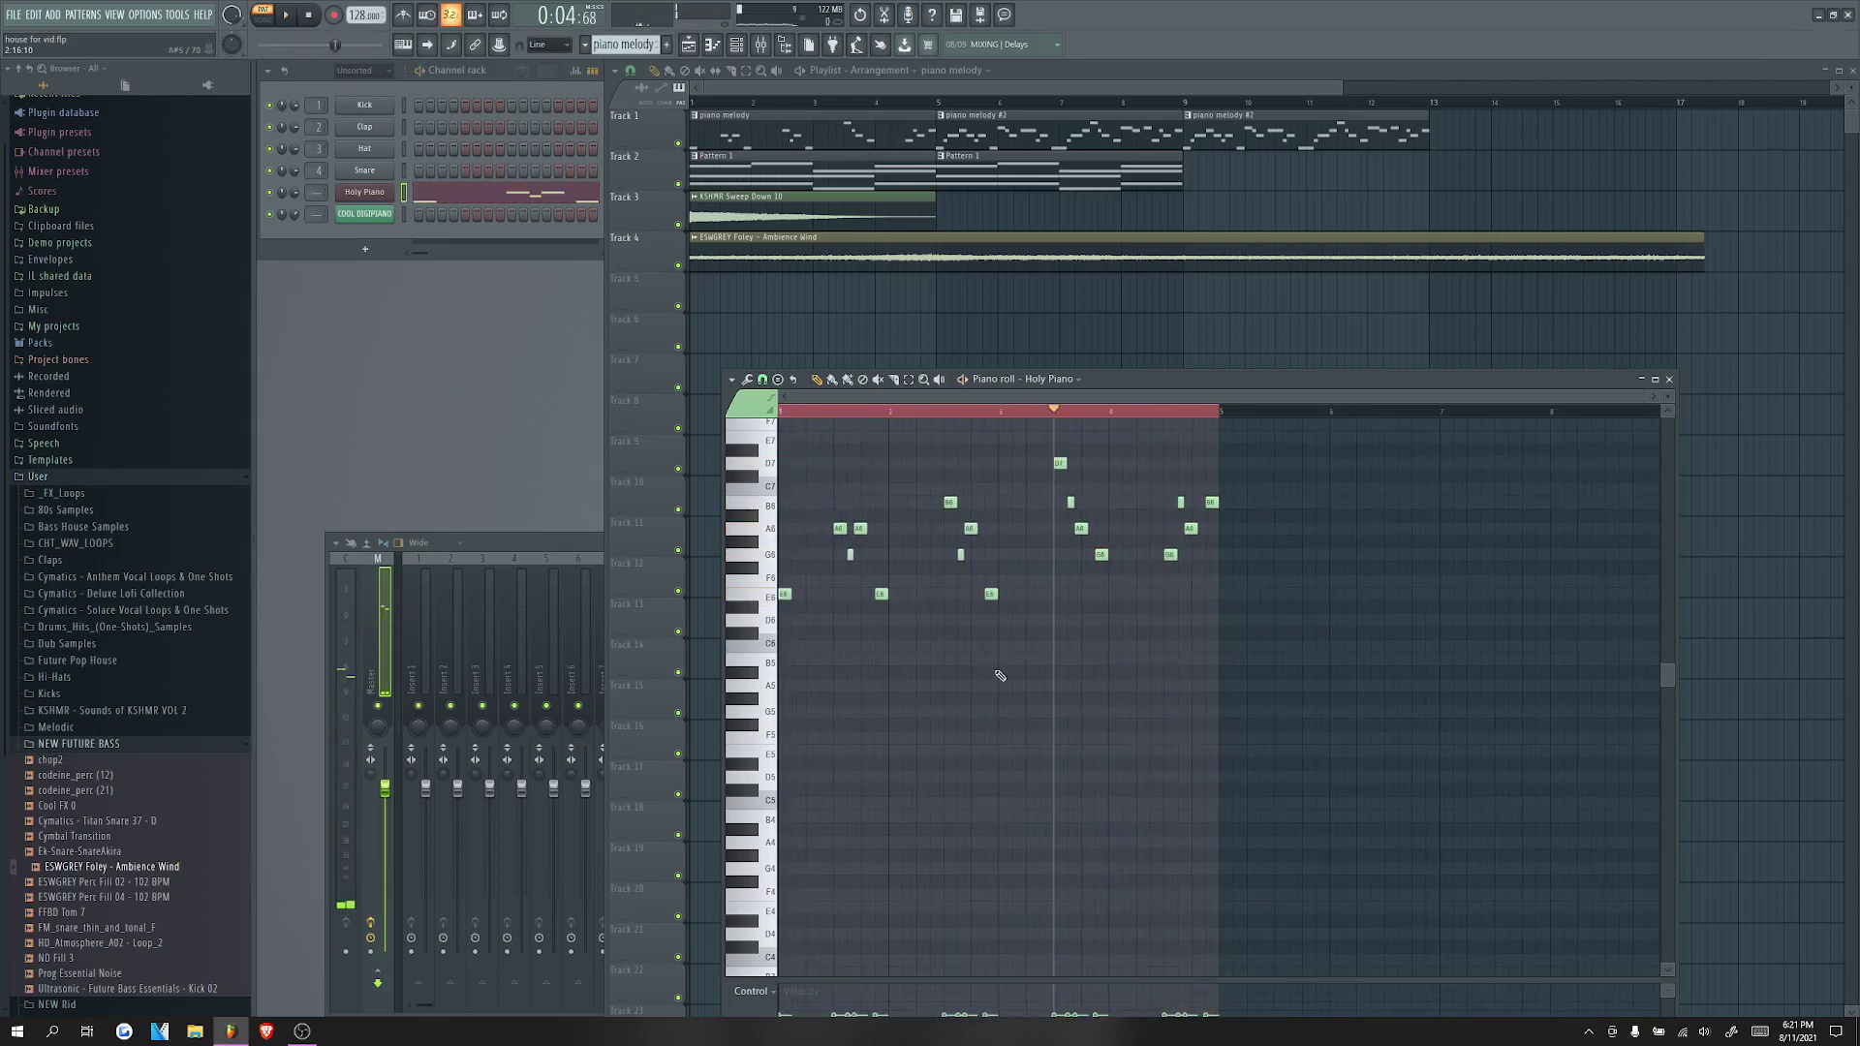
Step: Copy the thinned melody notes, clone the piano melody #2 pattern and place the clone at bar 9 on Track 1 instead of piano melody #2
{"action": "key", "text": "ctrl+a"}
{"action": "left_click", "coordinate": [998, 136]}
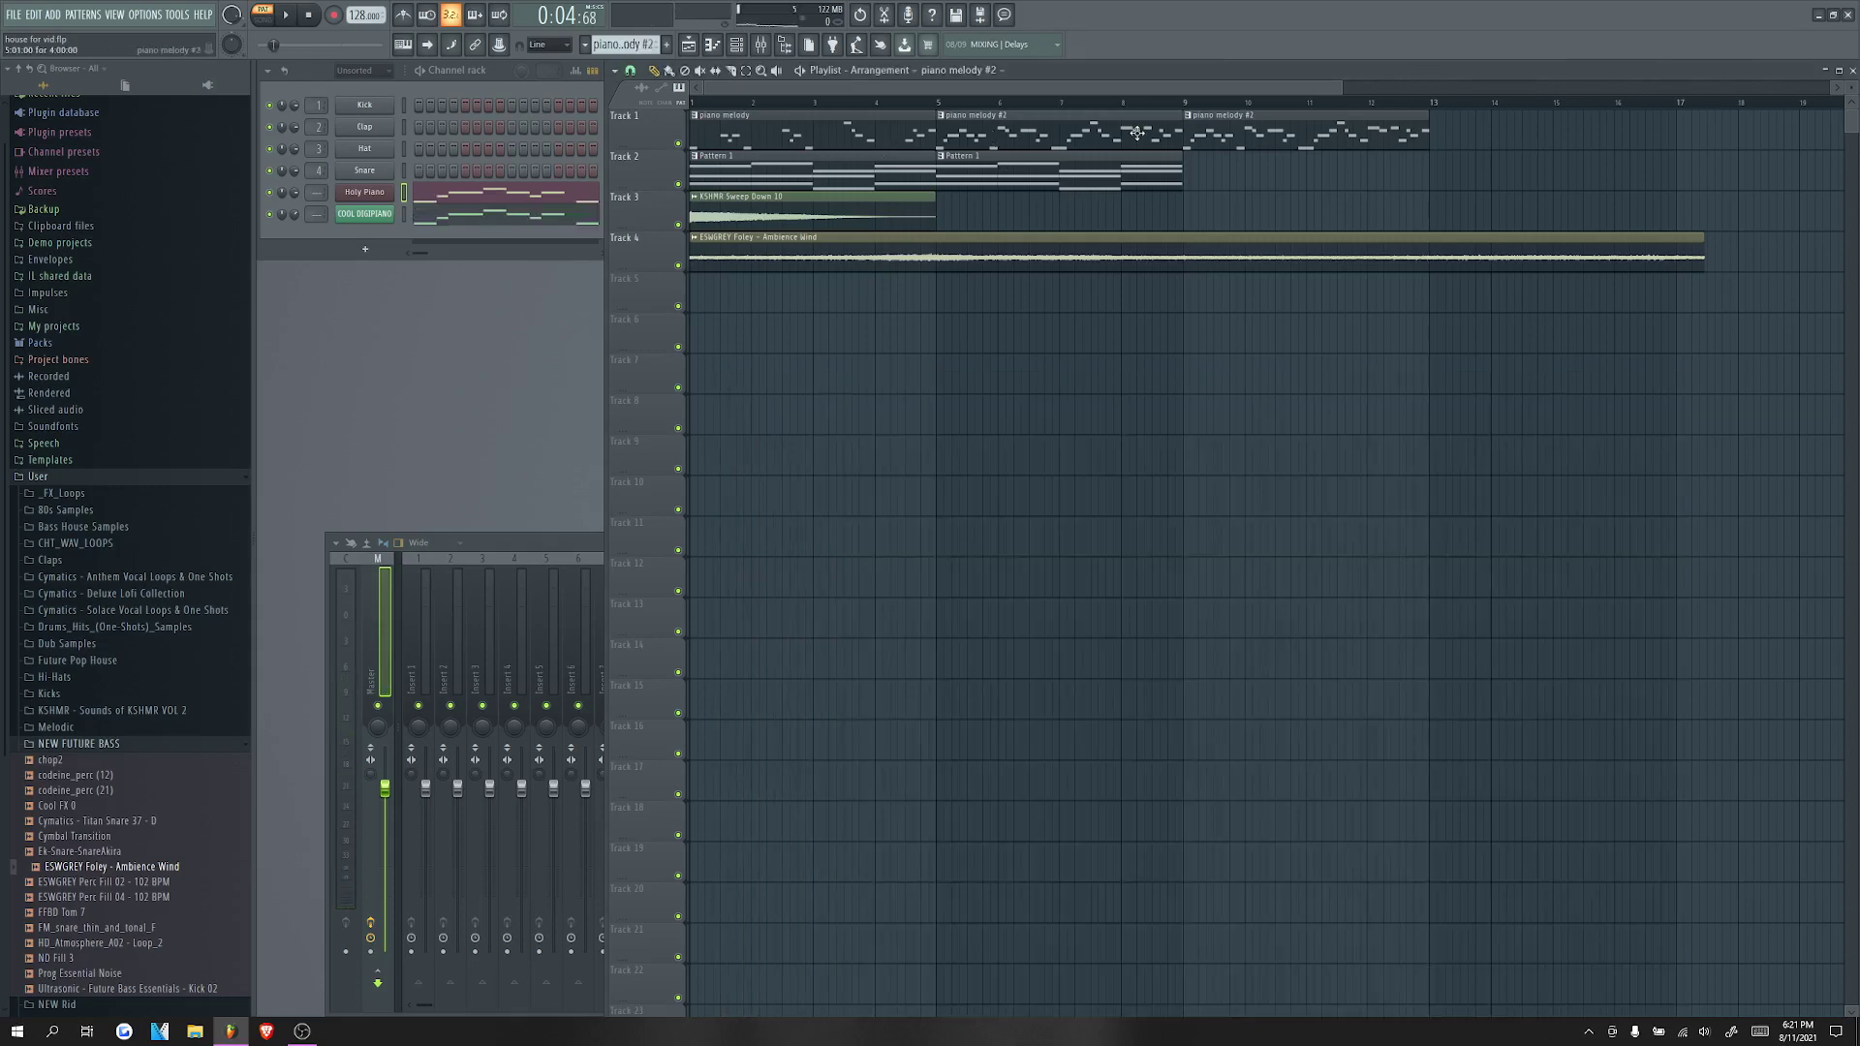
{"action": "right_click", "coordinate": [641, 44]}
{"action": "left_click", "coordinate": [775, 204]}
{"action": "right_click", "coordinate": [1250, 130]}
{"action": "left_click_drag", "start_coordinate": [1231, 141], "coordinate": [1181, 138]}
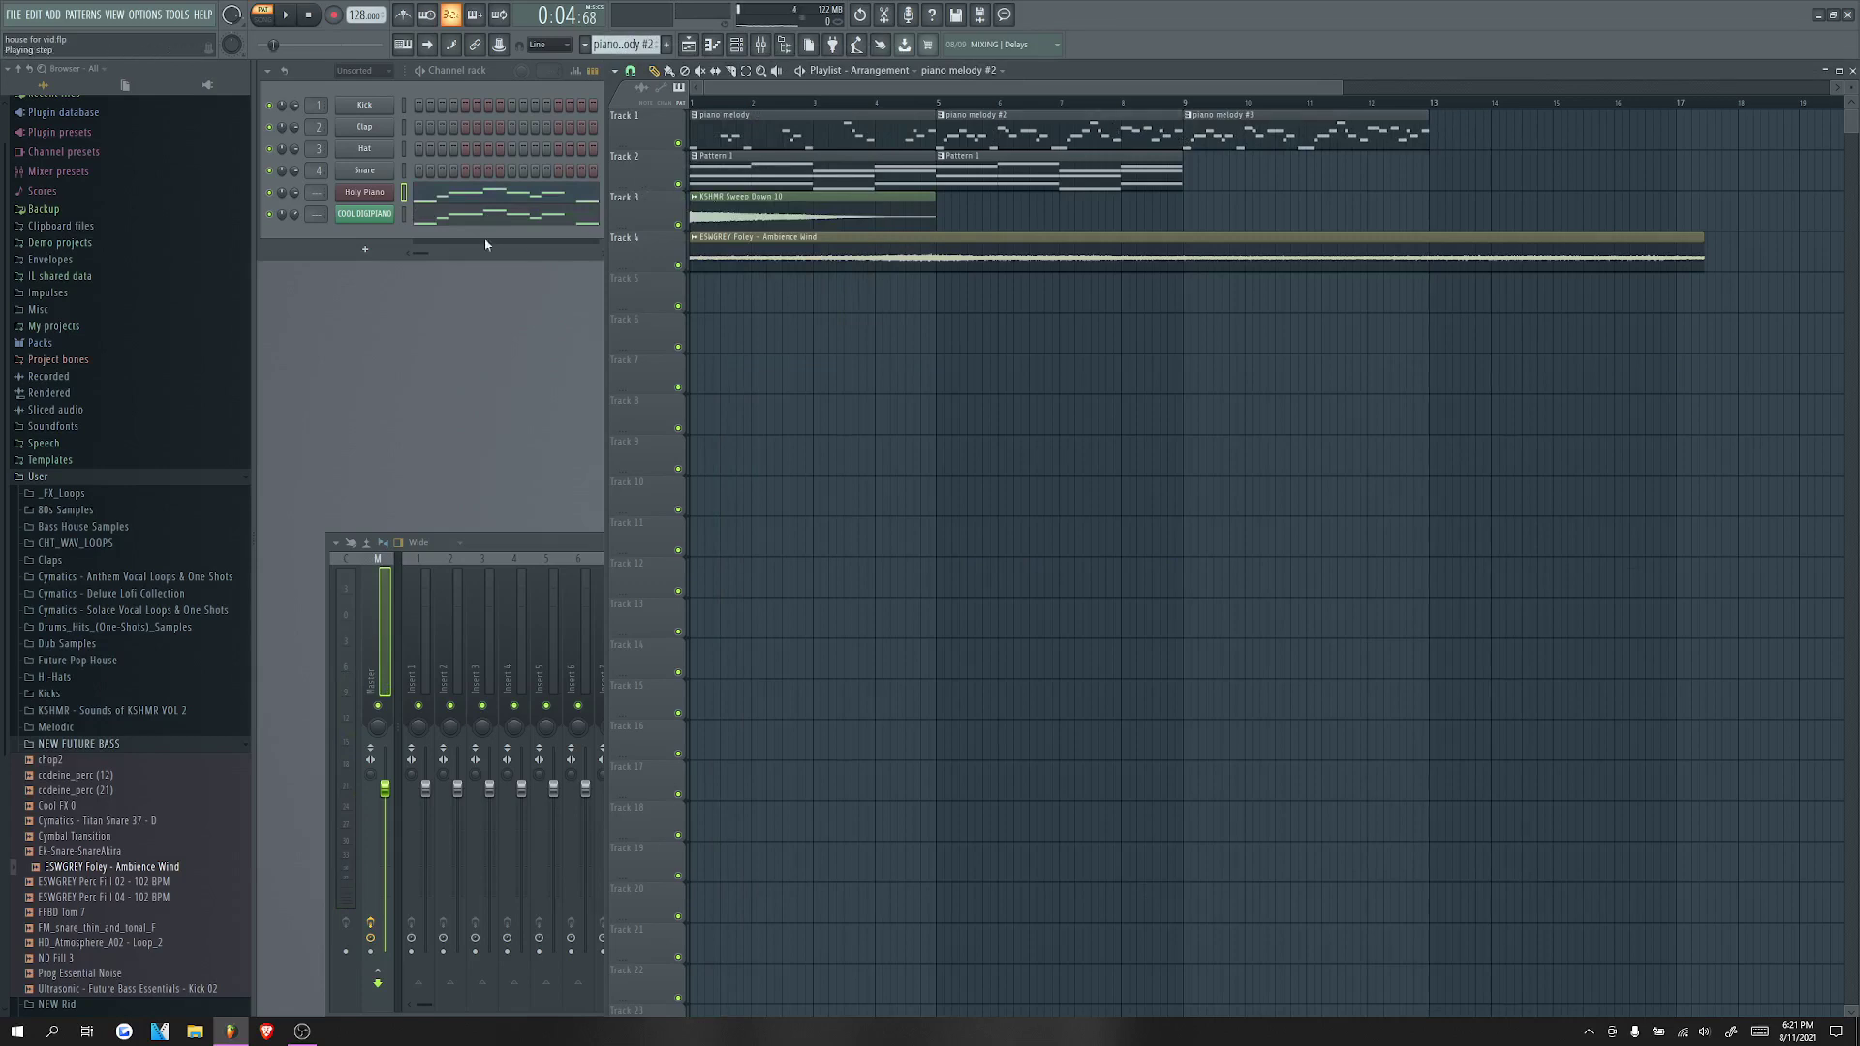
Step: Replace the Holy Piano and COOL DIGIPIANO notes in piano melody #2 with the copied thinned melody
{"action": "left_click", "coordinate": [484, 199]}
{"action": "key", "text": "Delete"}
{"action": "key", "text": "ctrl+v"}
{"action": "left_click", "coordinate": [465, 211]}
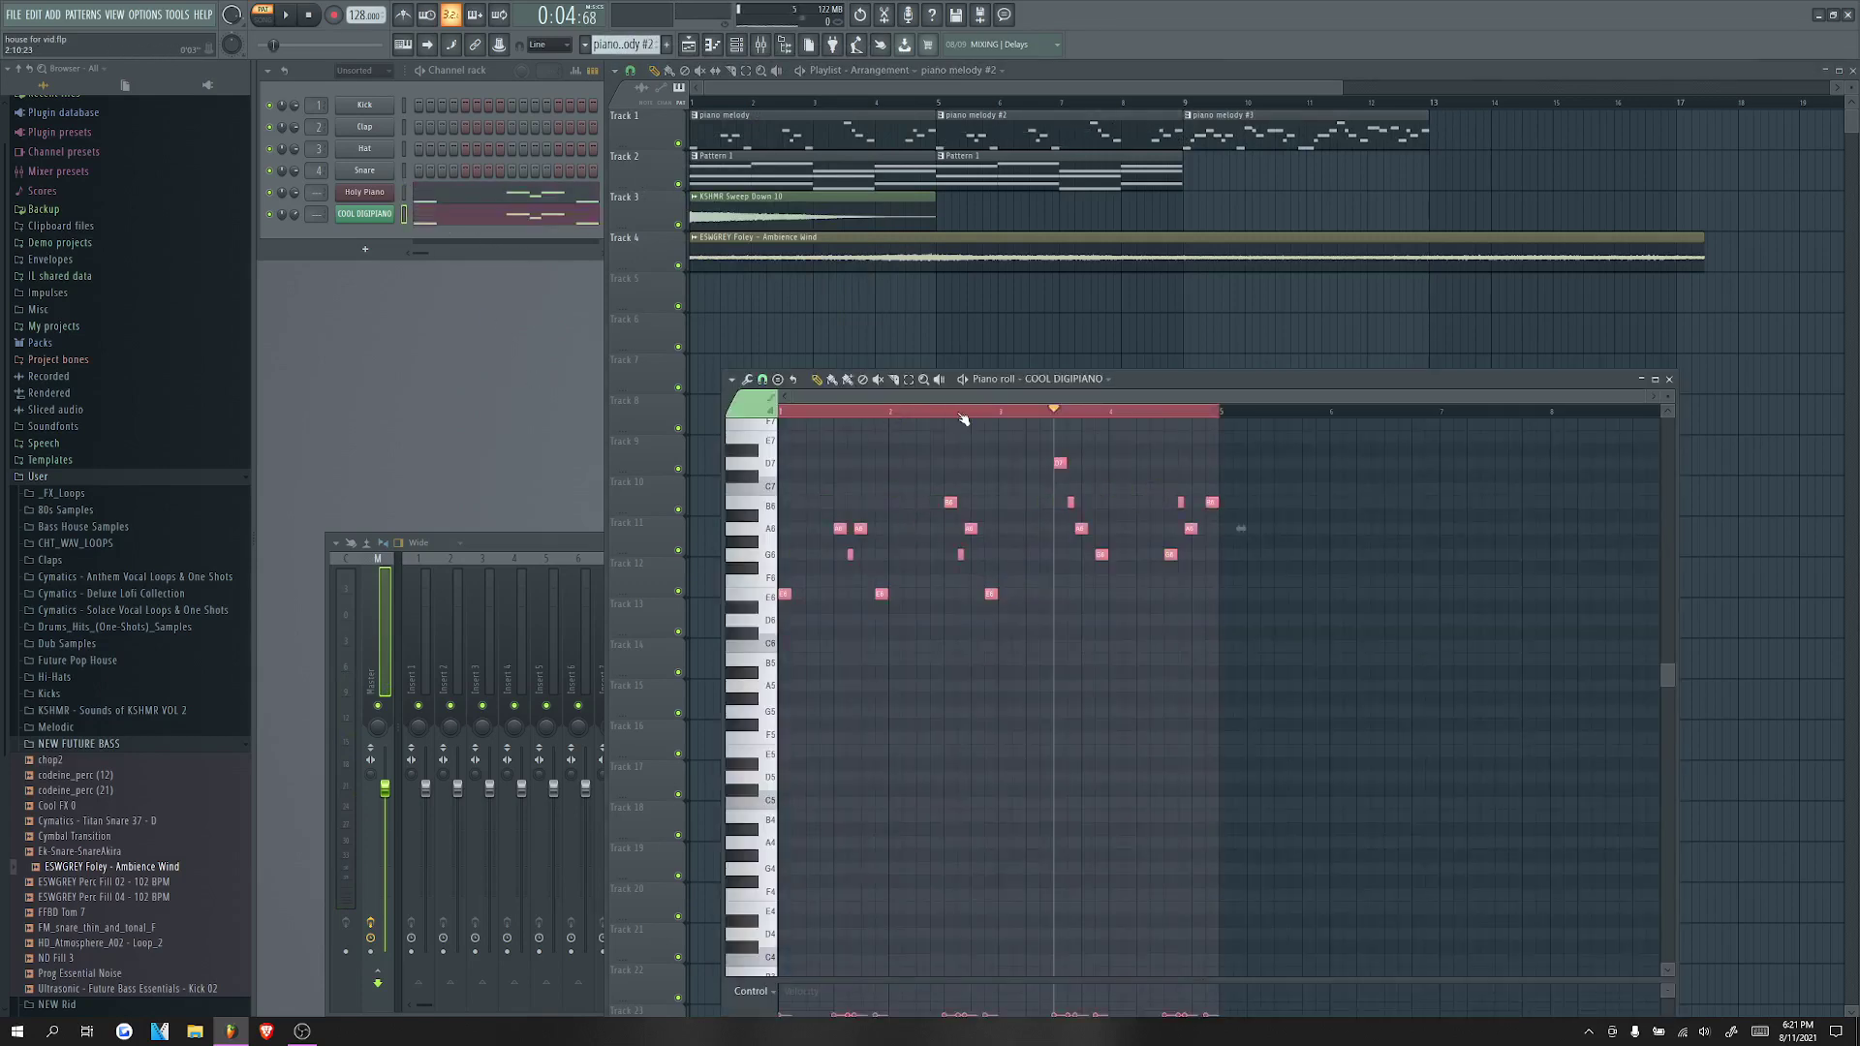
Step: Play the arrangement from before bar 5 and lower the Ambience Wind sample's channel volume to about 57%
{"action": "left_click_drag", "start_coordinate": [921, 104], "coordinate": [858, 107]}
{"action": "key", "text": "space"}
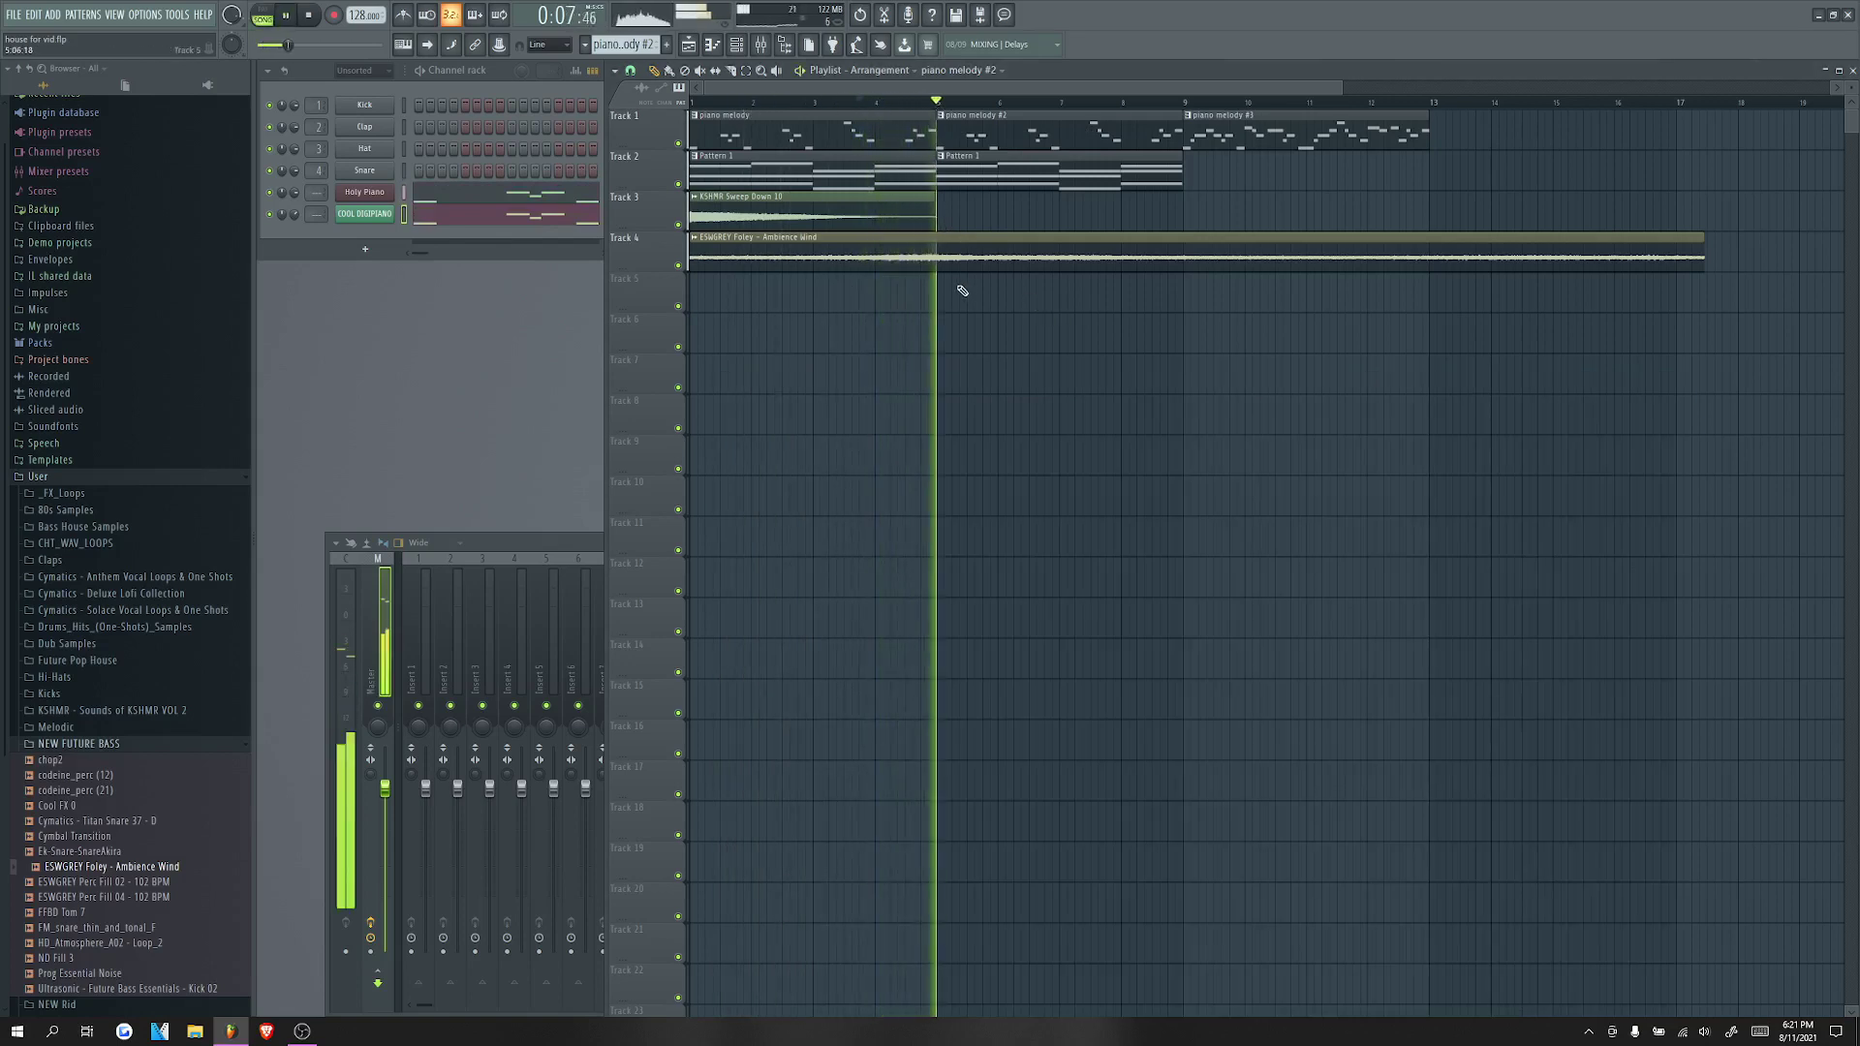
{"action": "double_click", "coordinate": [927, 267]}
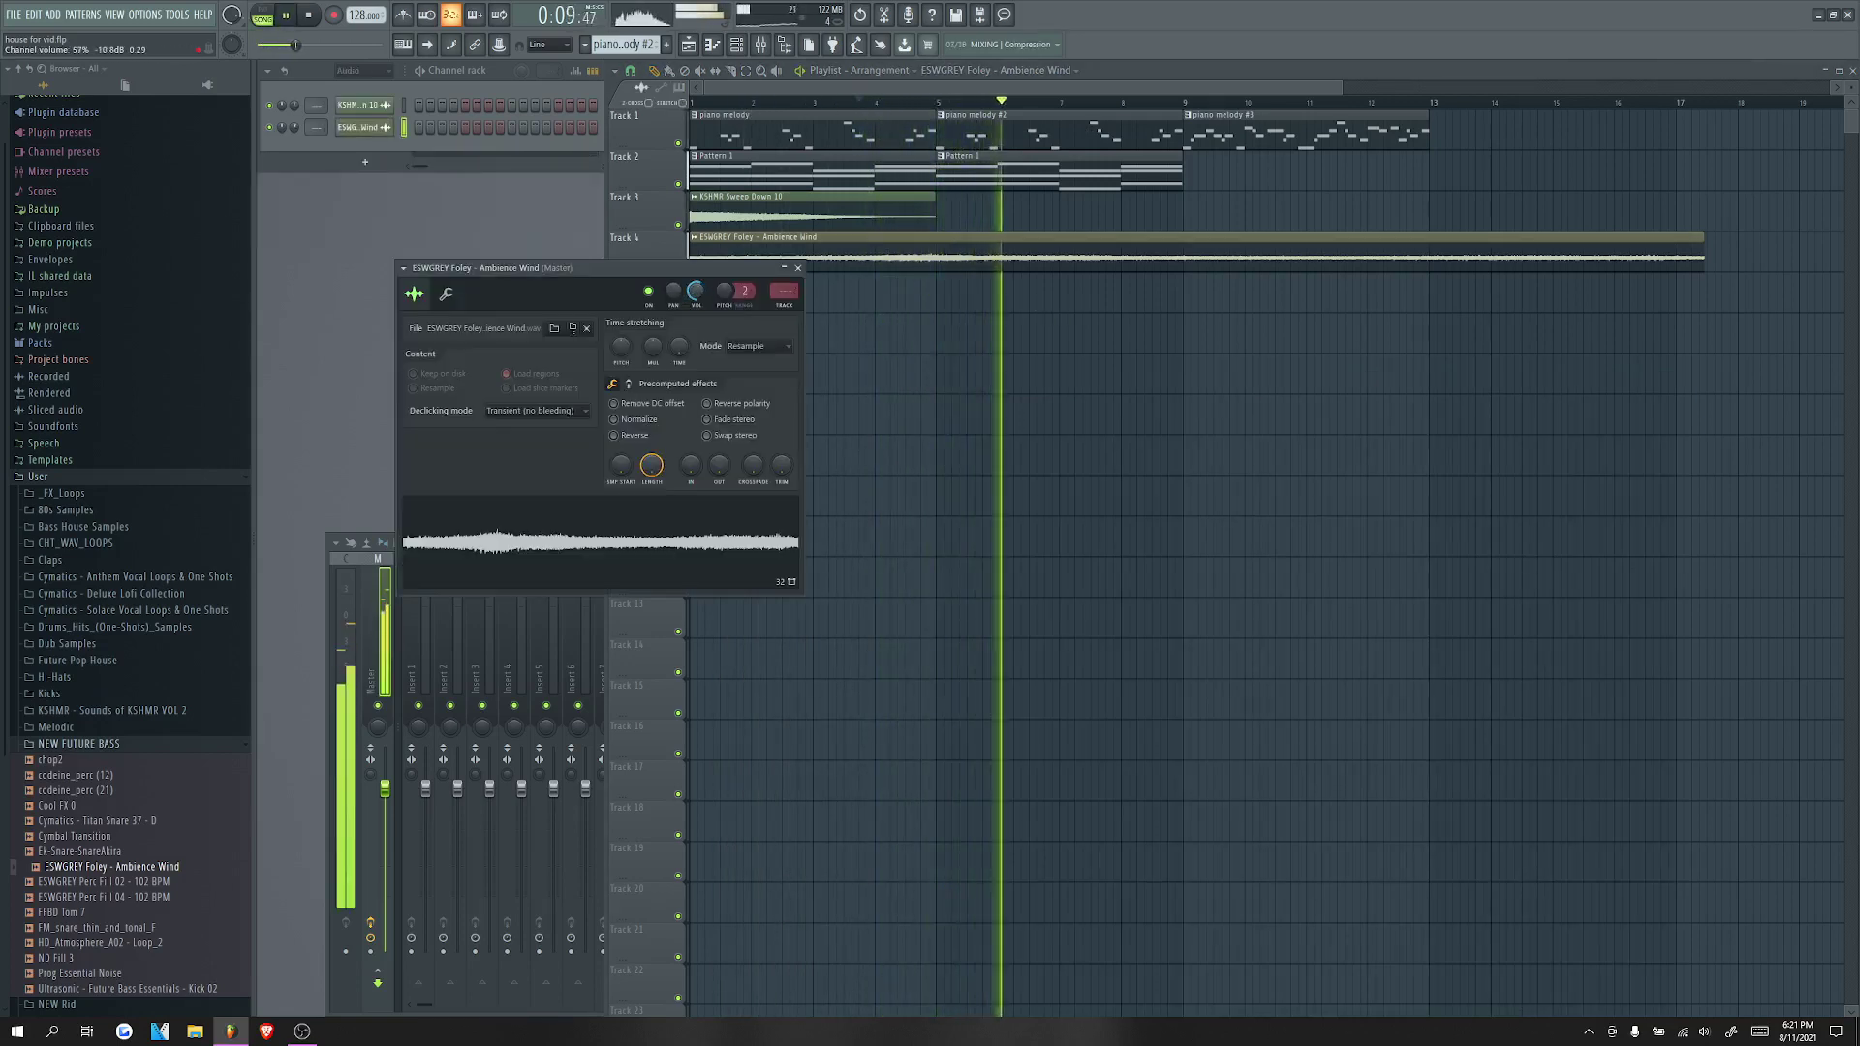
{"action": "left_click", "coordinate": [797, 268]}
Step: Add Pattern 1 at bar 9 on Track 2 and duplicate the bar 9 clips of Tracks 1 and 2 to bar 13
{"action": "scroll", "coordinate": [1017, 312], "scroll_direction": "down", "scroll_amount": 3}
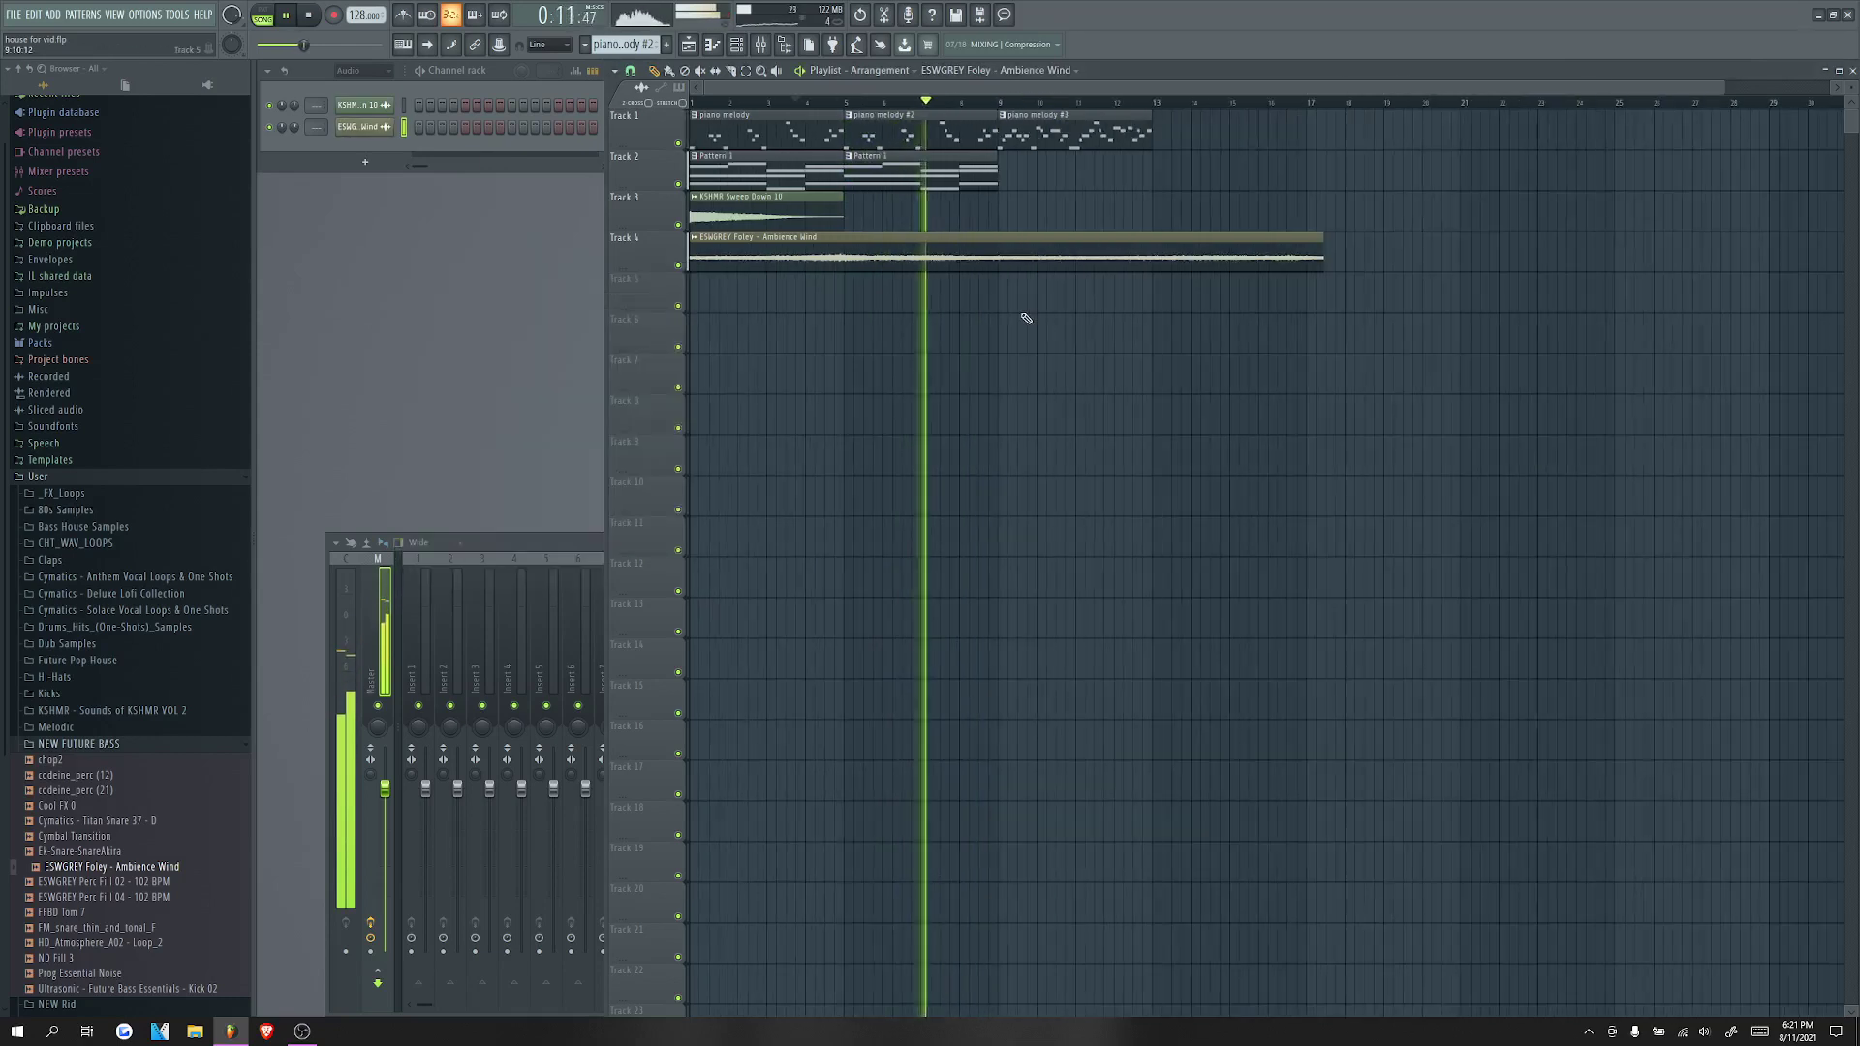
{"action": "left_click", "coordinate": [973, 173]}
{"action": "left_click_drag", "start_coordinate": [1027, 172], "coordinate": [1008, 172]}
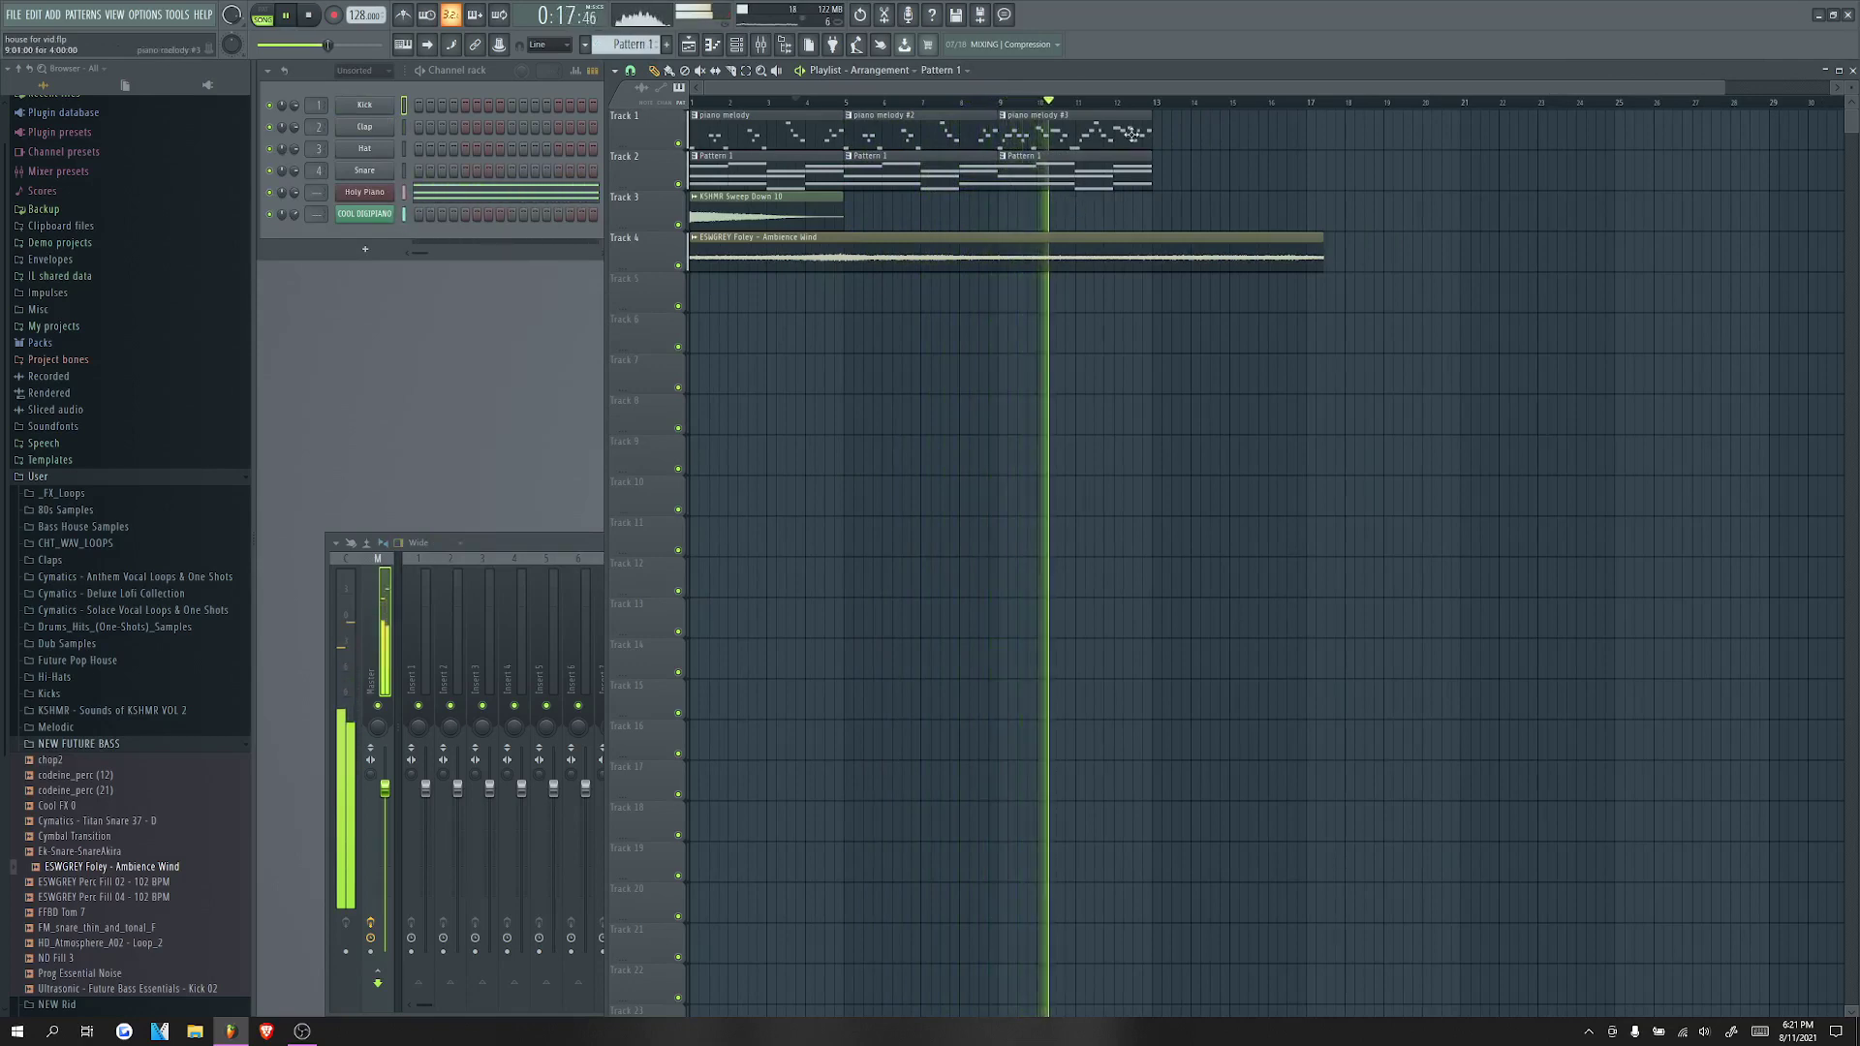
{"action": "left_click_drag", "start_coordinate": [1174, 180], "coordinate": [1118, 138]}
{"action": "key", "text": "ctrl+c"}
{"action": "key", "text": "ctrl+v"}
{"action": "left_click_drag", "start_coordinate": [785, 136], "coordinate": [1249, 136]}
{"action": "key", "text": "space"}
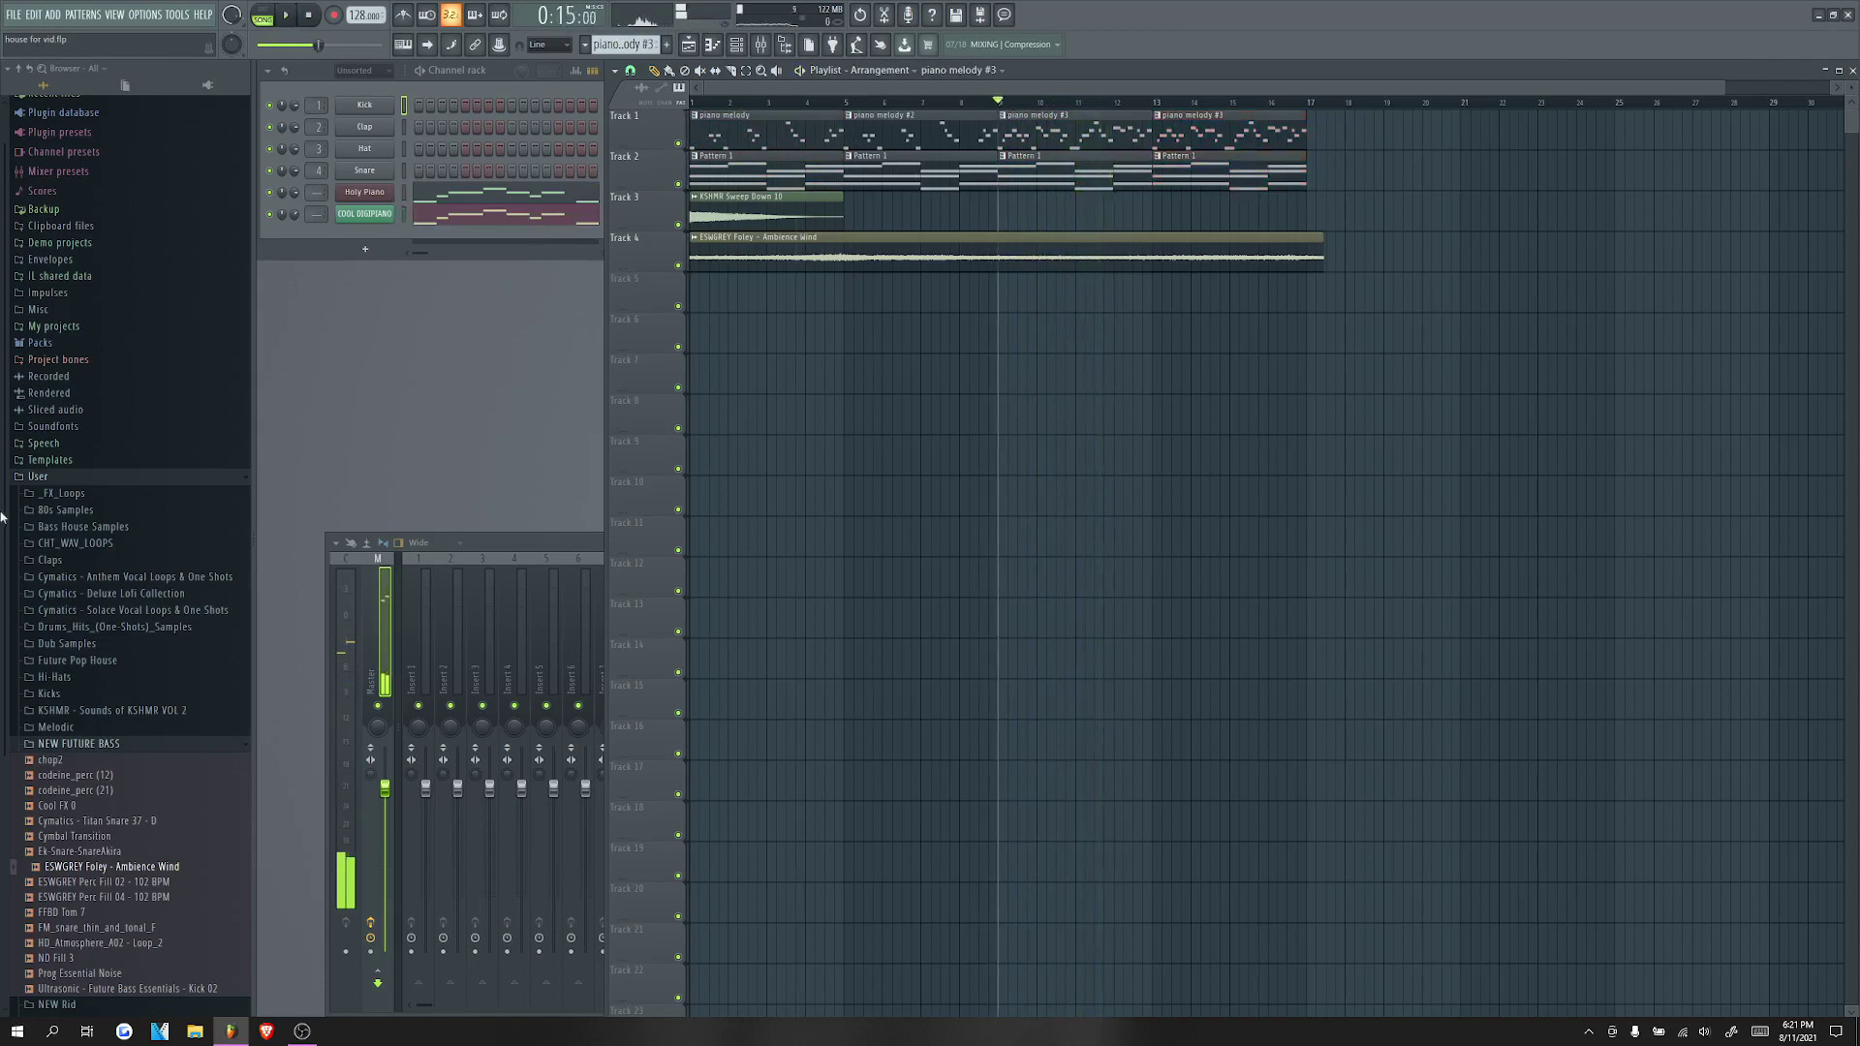
Step: Audition several KSHMR Sweep Transition samples, including 07, 09 and 04, from the FX Elements folder
{"action": "left_click", "coordinate": [95, 743]}
{"action": "left_click", "coordinate": [128, 711]}
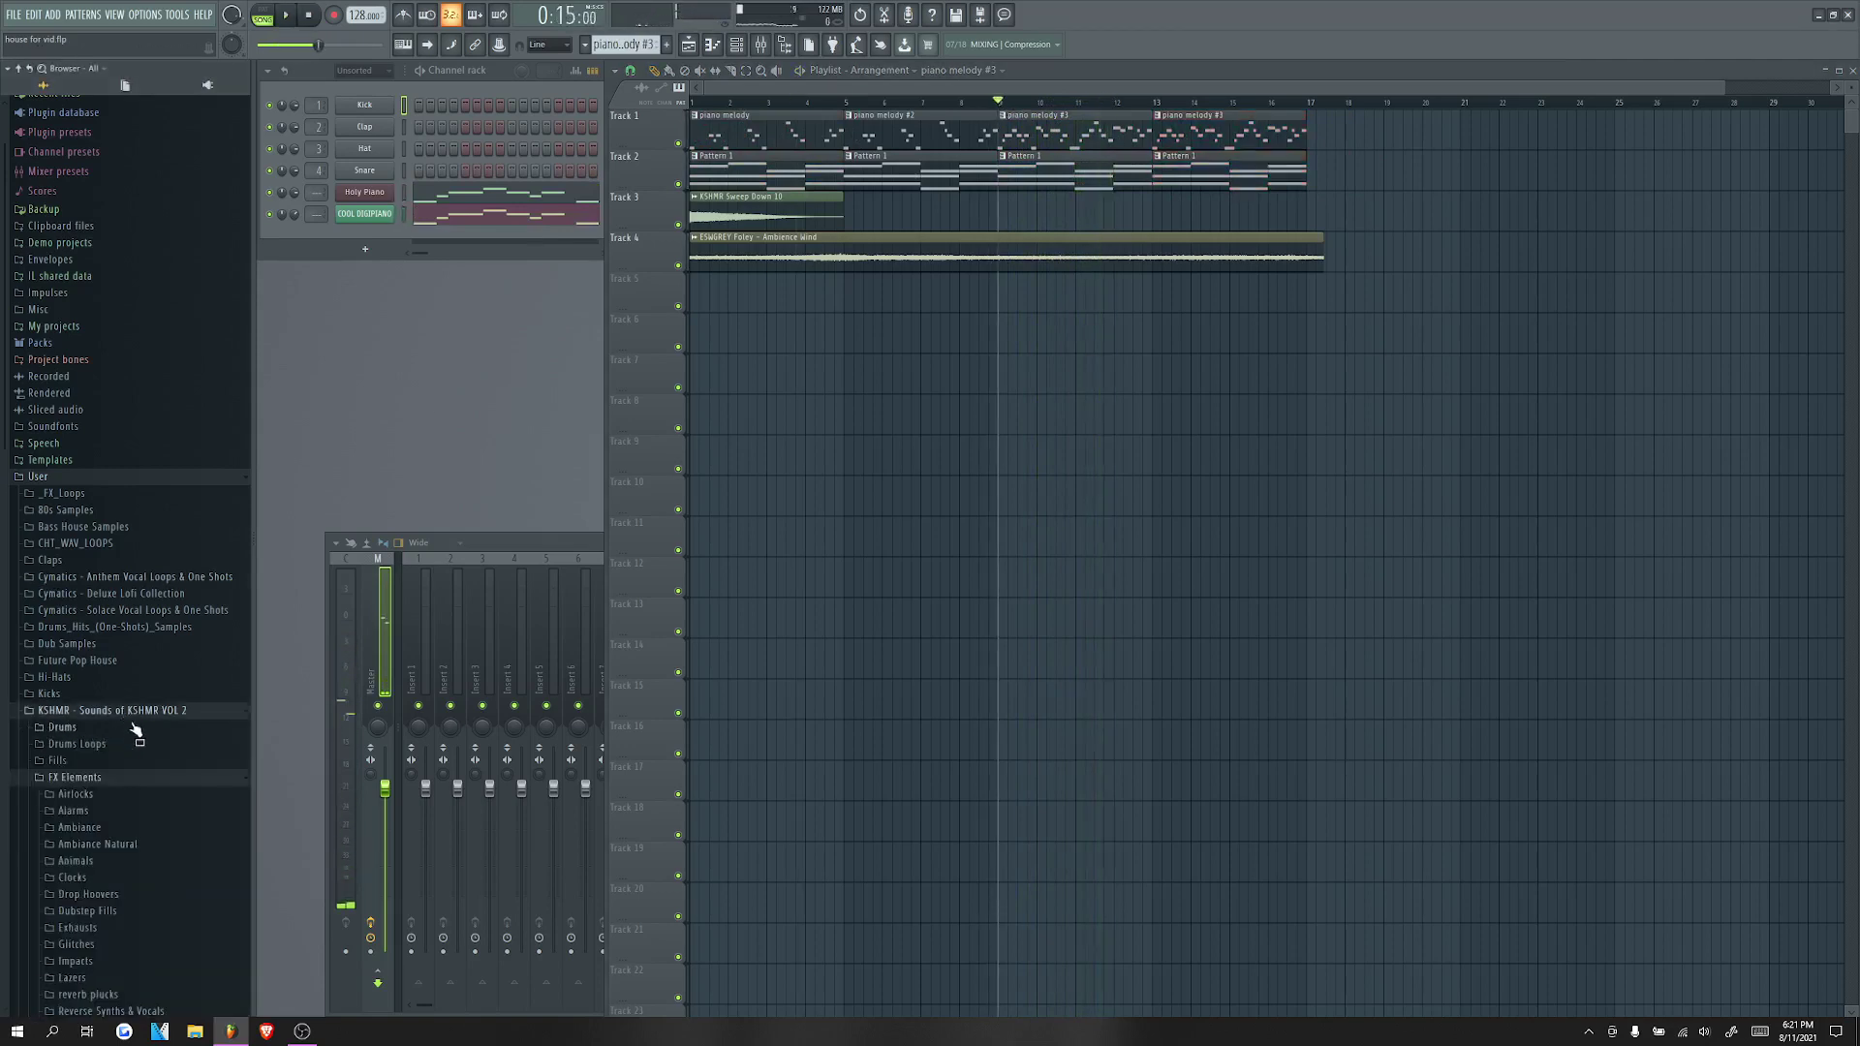
{"action": "left_click", "coordinate": [116, 778]}
{"action": "scroll", "coordinate": [97, 727], "scroll_direction": "down", "scroll_amount": 3}
{"action": "left_click", "coordinate": [88, 628]}
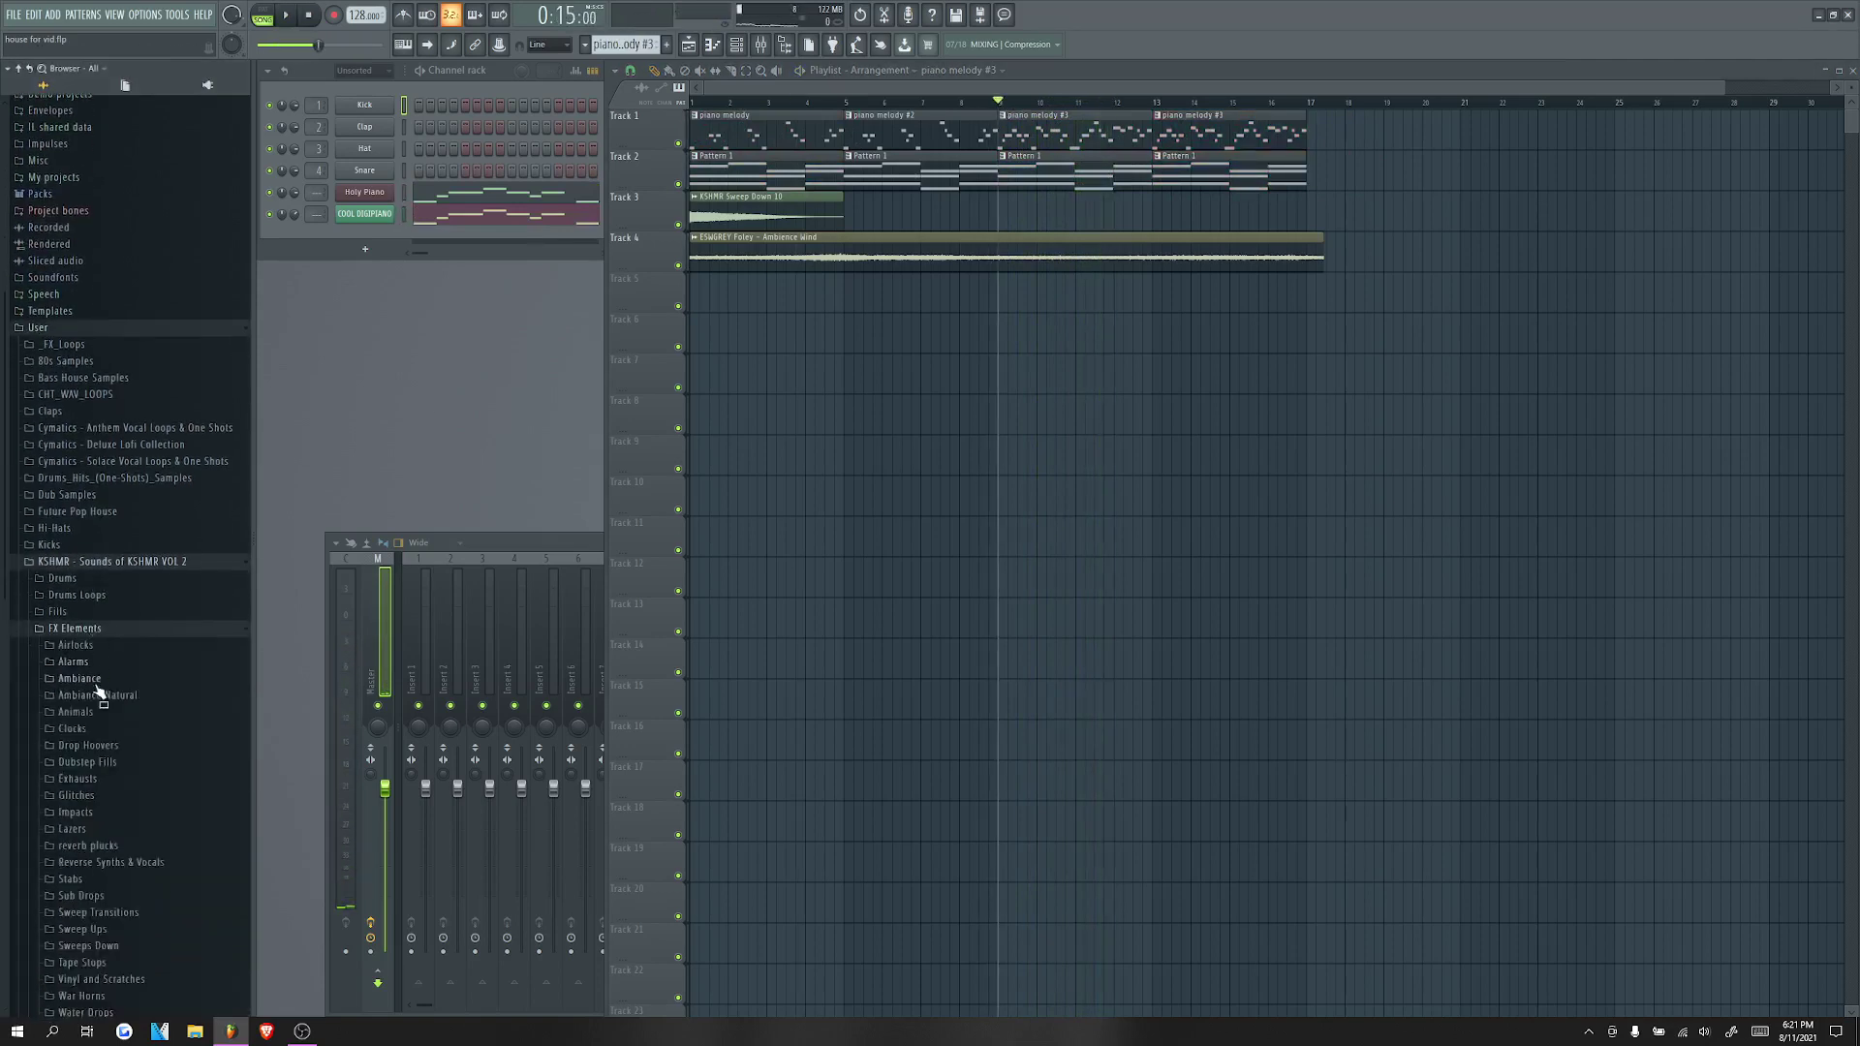
{"action": "scroll", "coordinate": [111, 748], "scroll_direction": "down", "scroll_amount": 2}
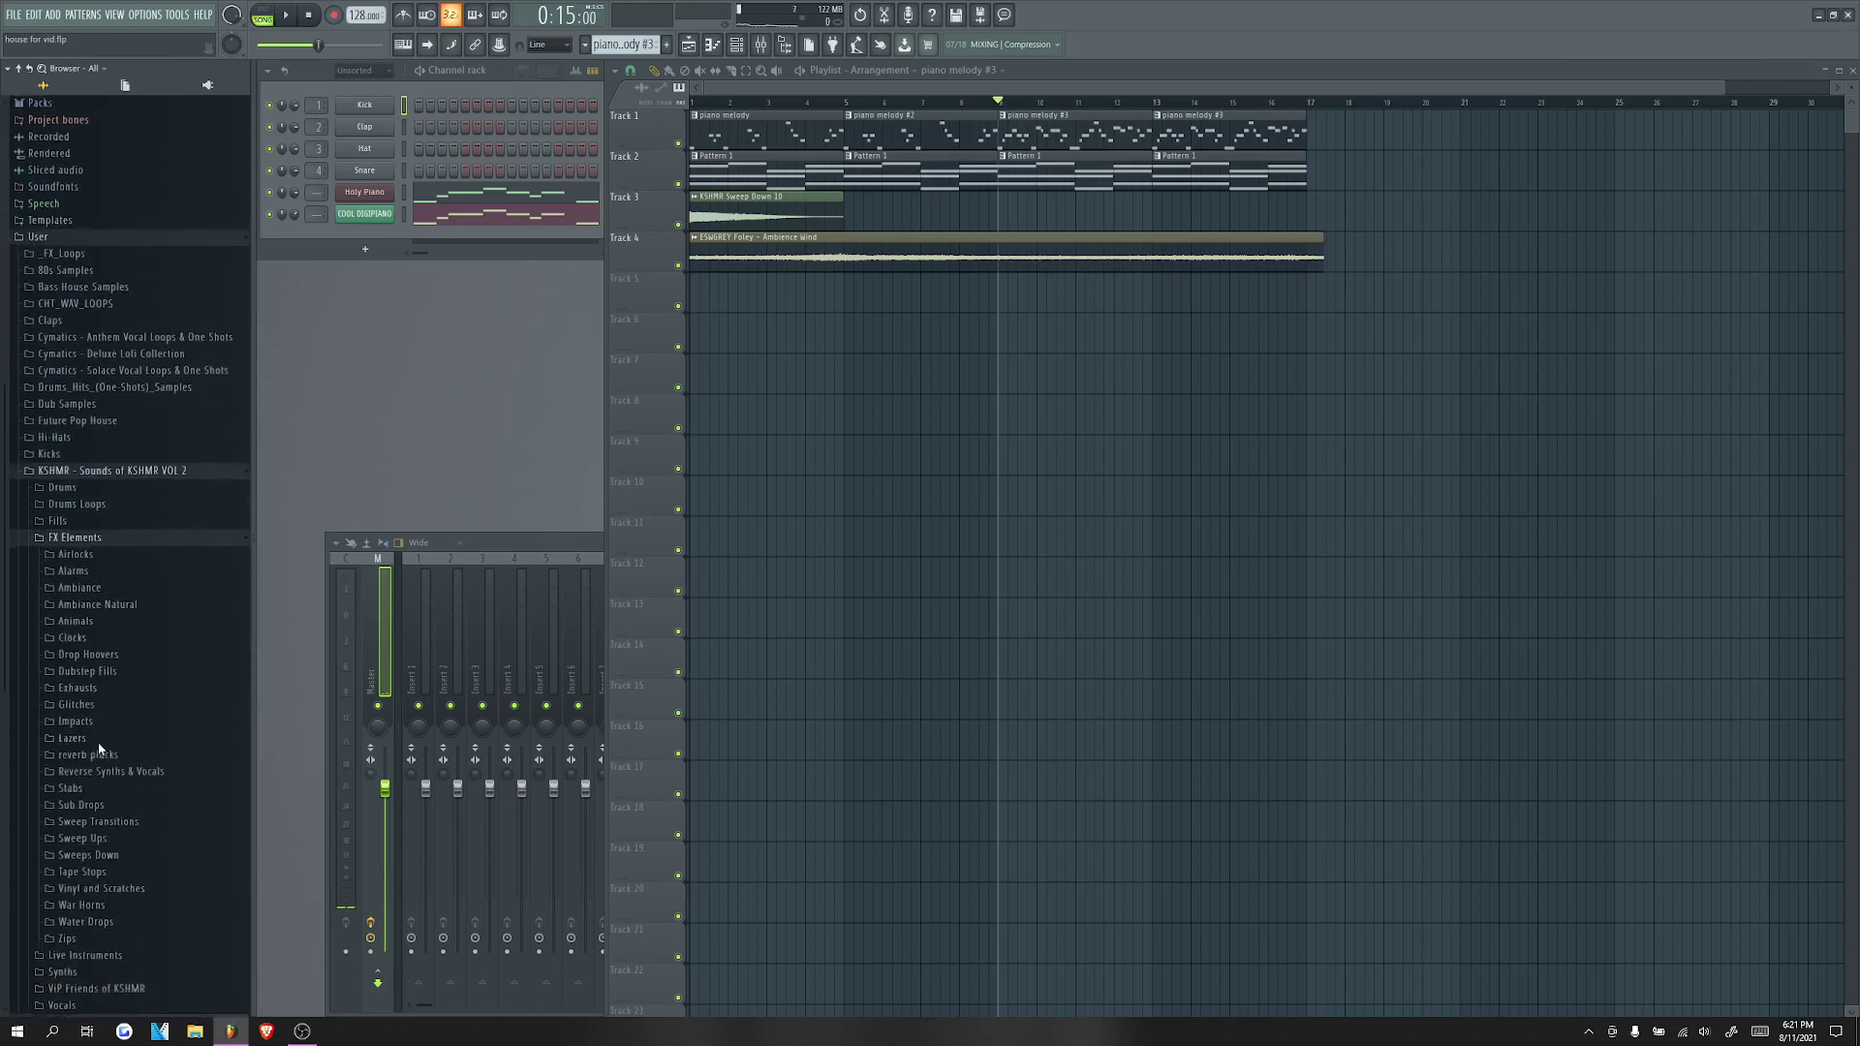
{"action": "left_click", "coordinate": [107, 822]}
{"action": "scroll", "coordinate": [174, 678], "scroll_direction": "down", "scroll_amount": 6}
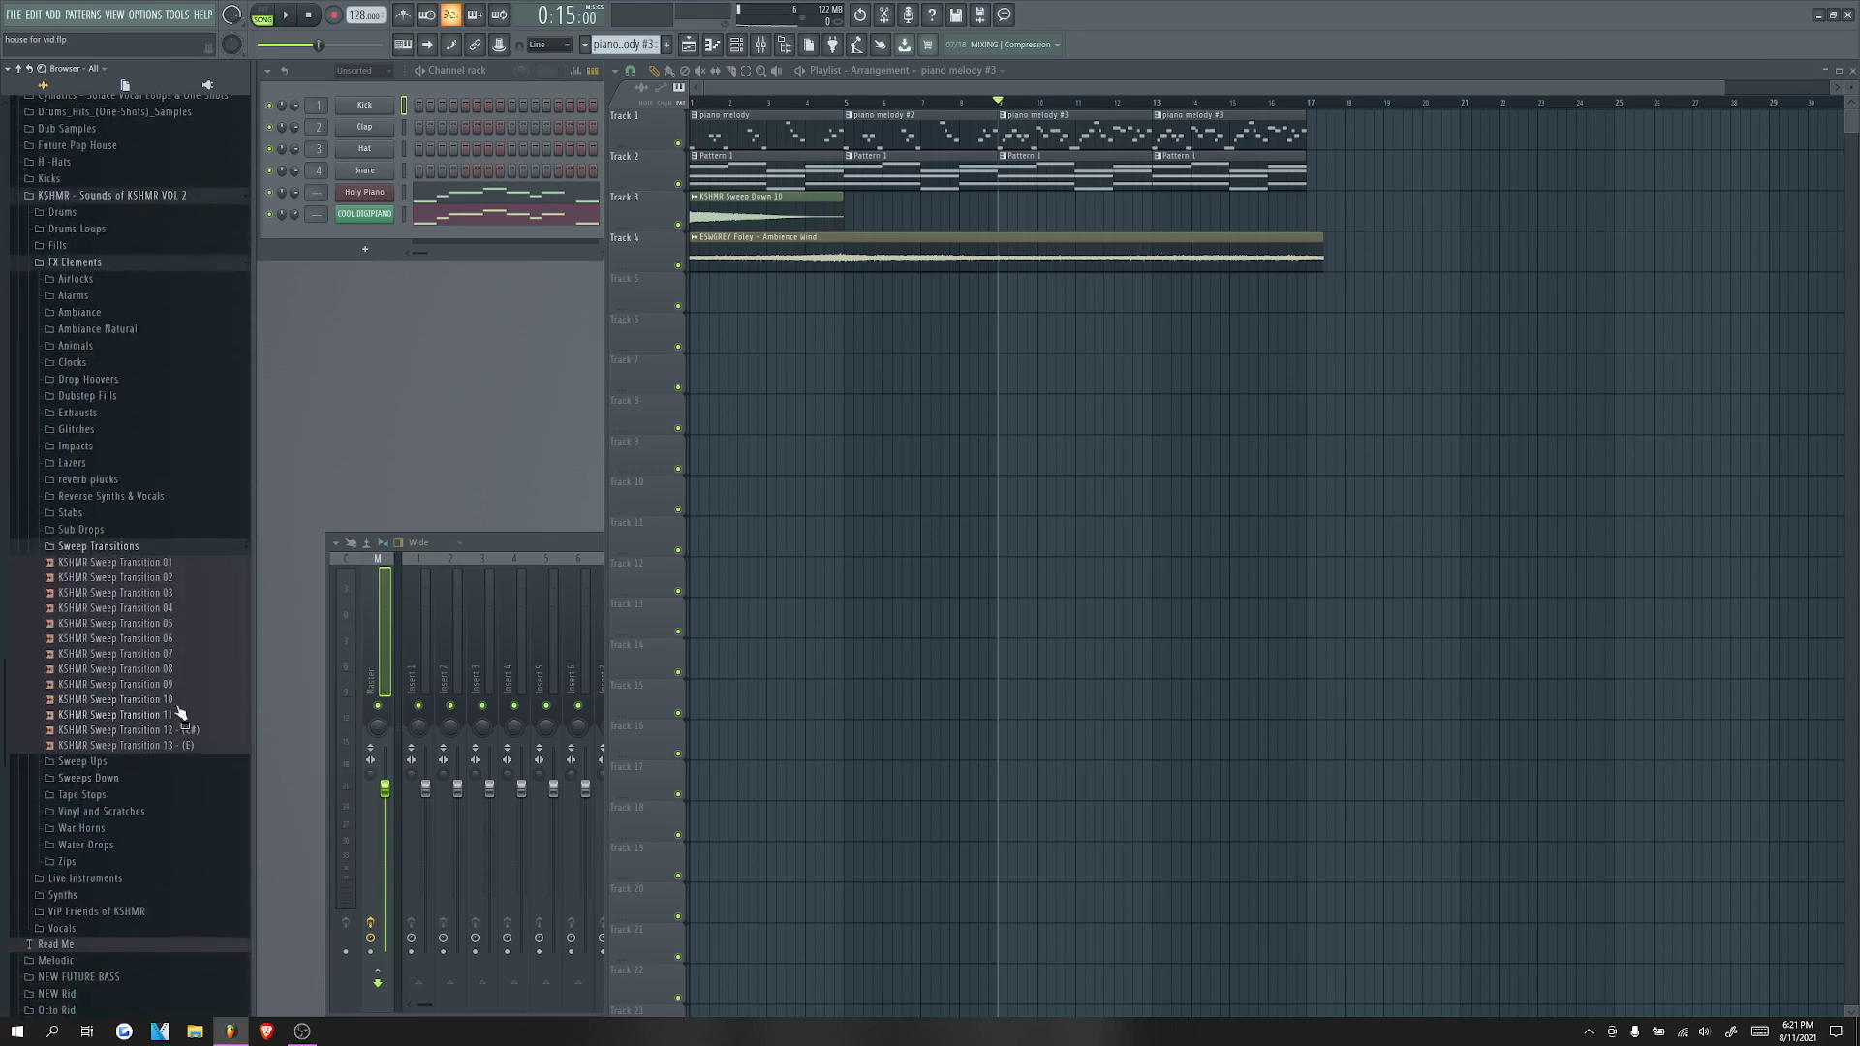
{"action": "left_click", "coordinate": [173, 654]}
{"action": "left_click", "coordinate": [173, 684]}
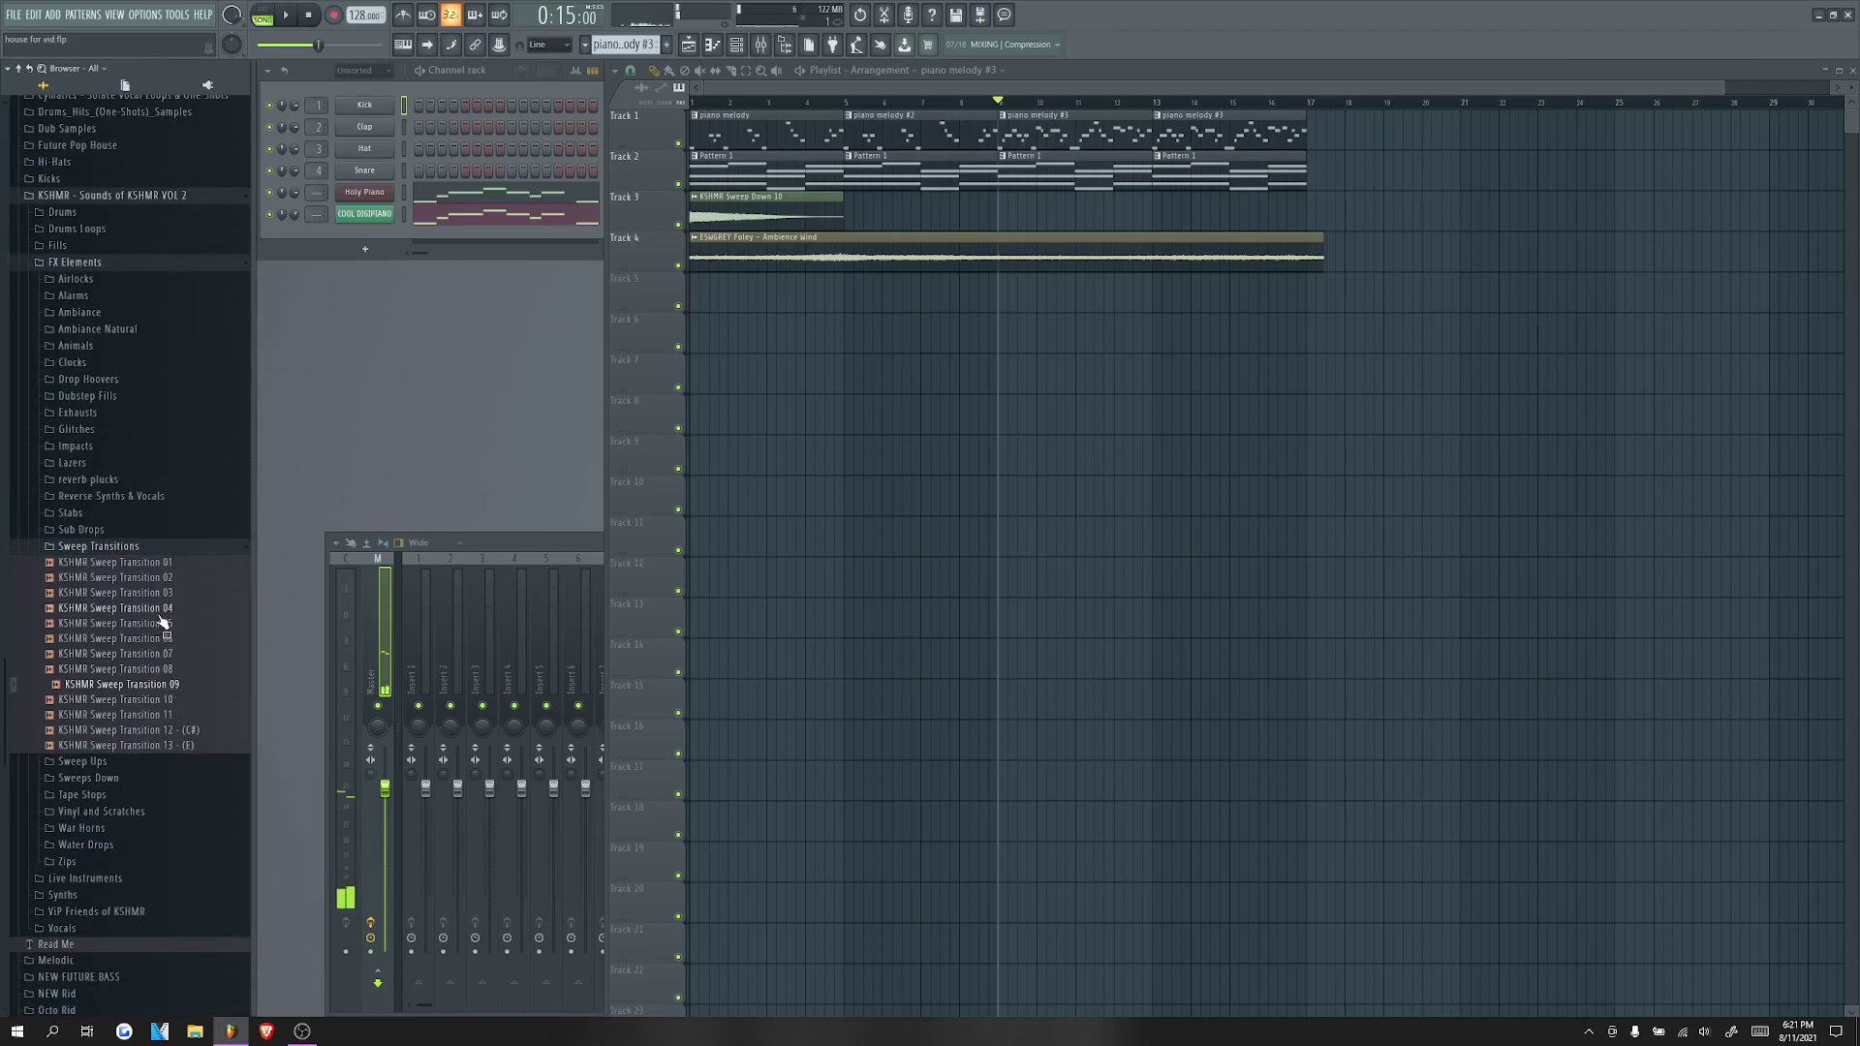
{"action": "left_click", "coordinate": [155, 607]}
{"action": "left_click", "coordinate": [309, 14]}
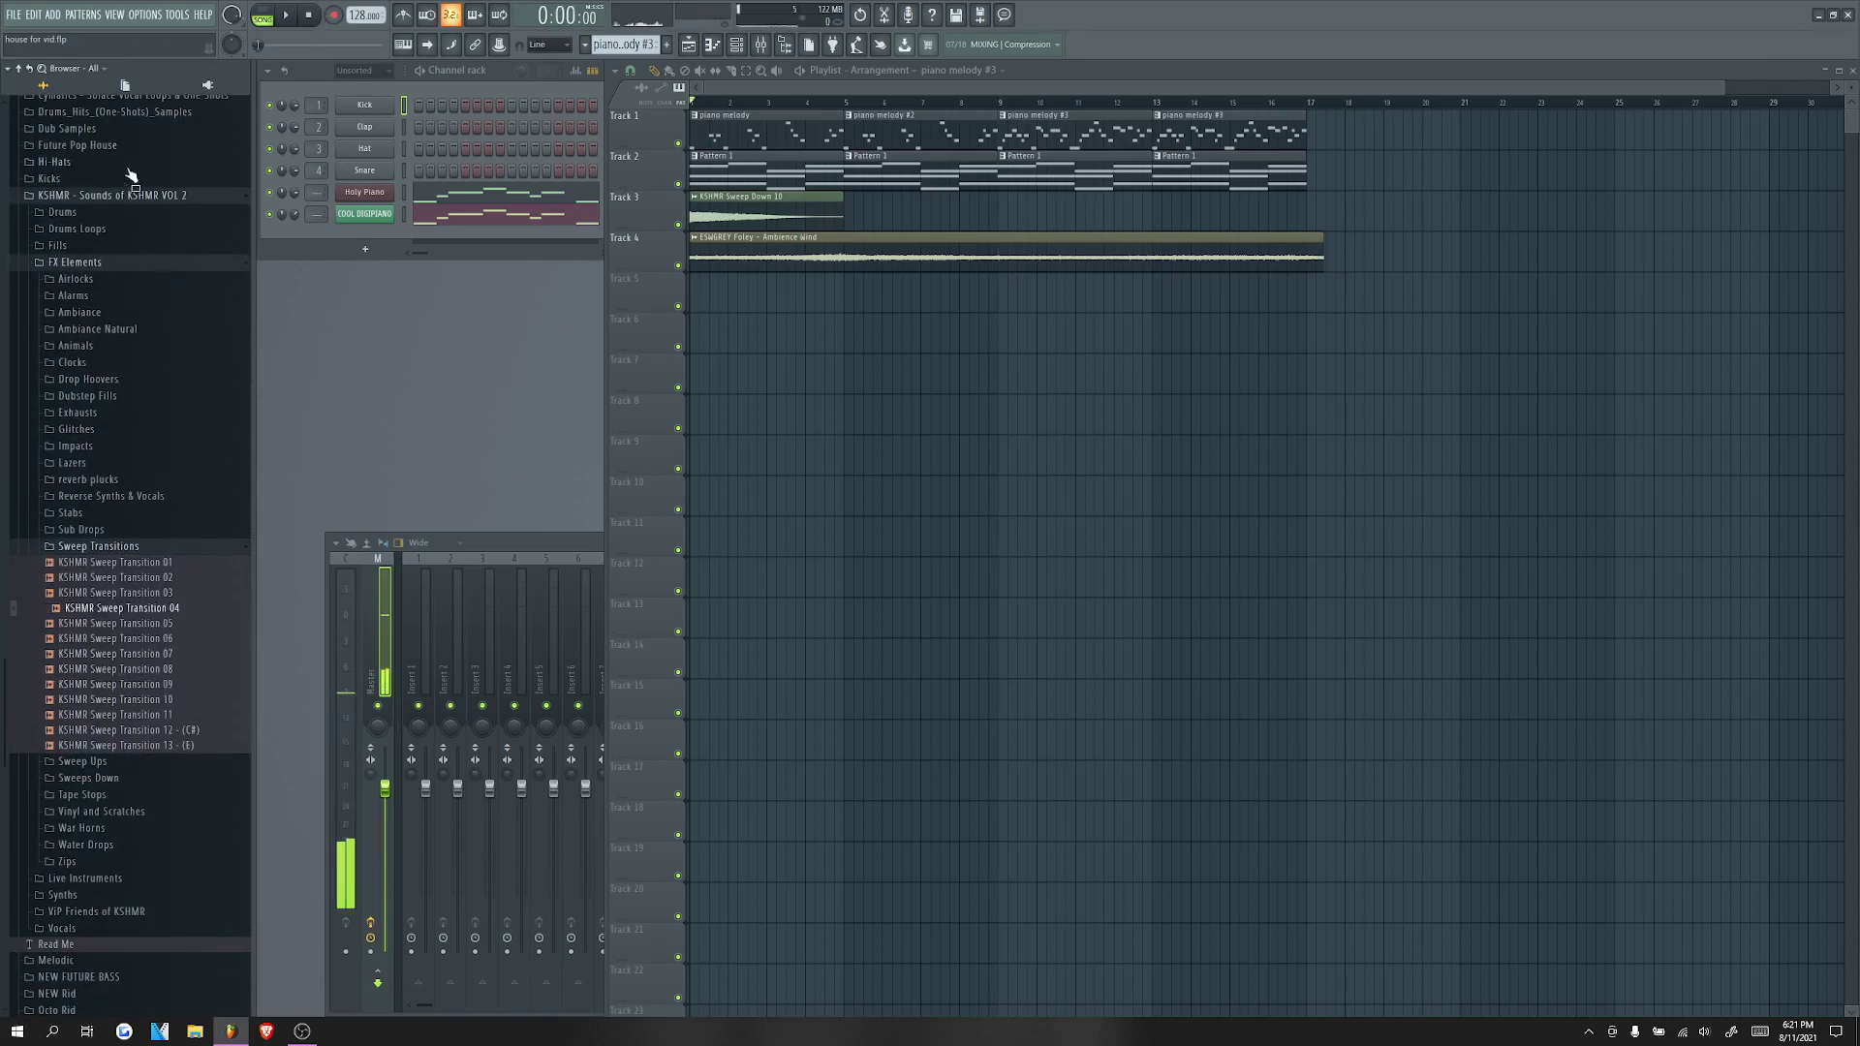
Step: Place the KSHMR Cymbal Transition 03 sample from the Cymbals Transitions folder on Track 3 so its swell peaks at bar 9
{"action": "left_click", "coordinate": [62, 212]}
{"action": "left_click", "coordinate": [94, 625]}
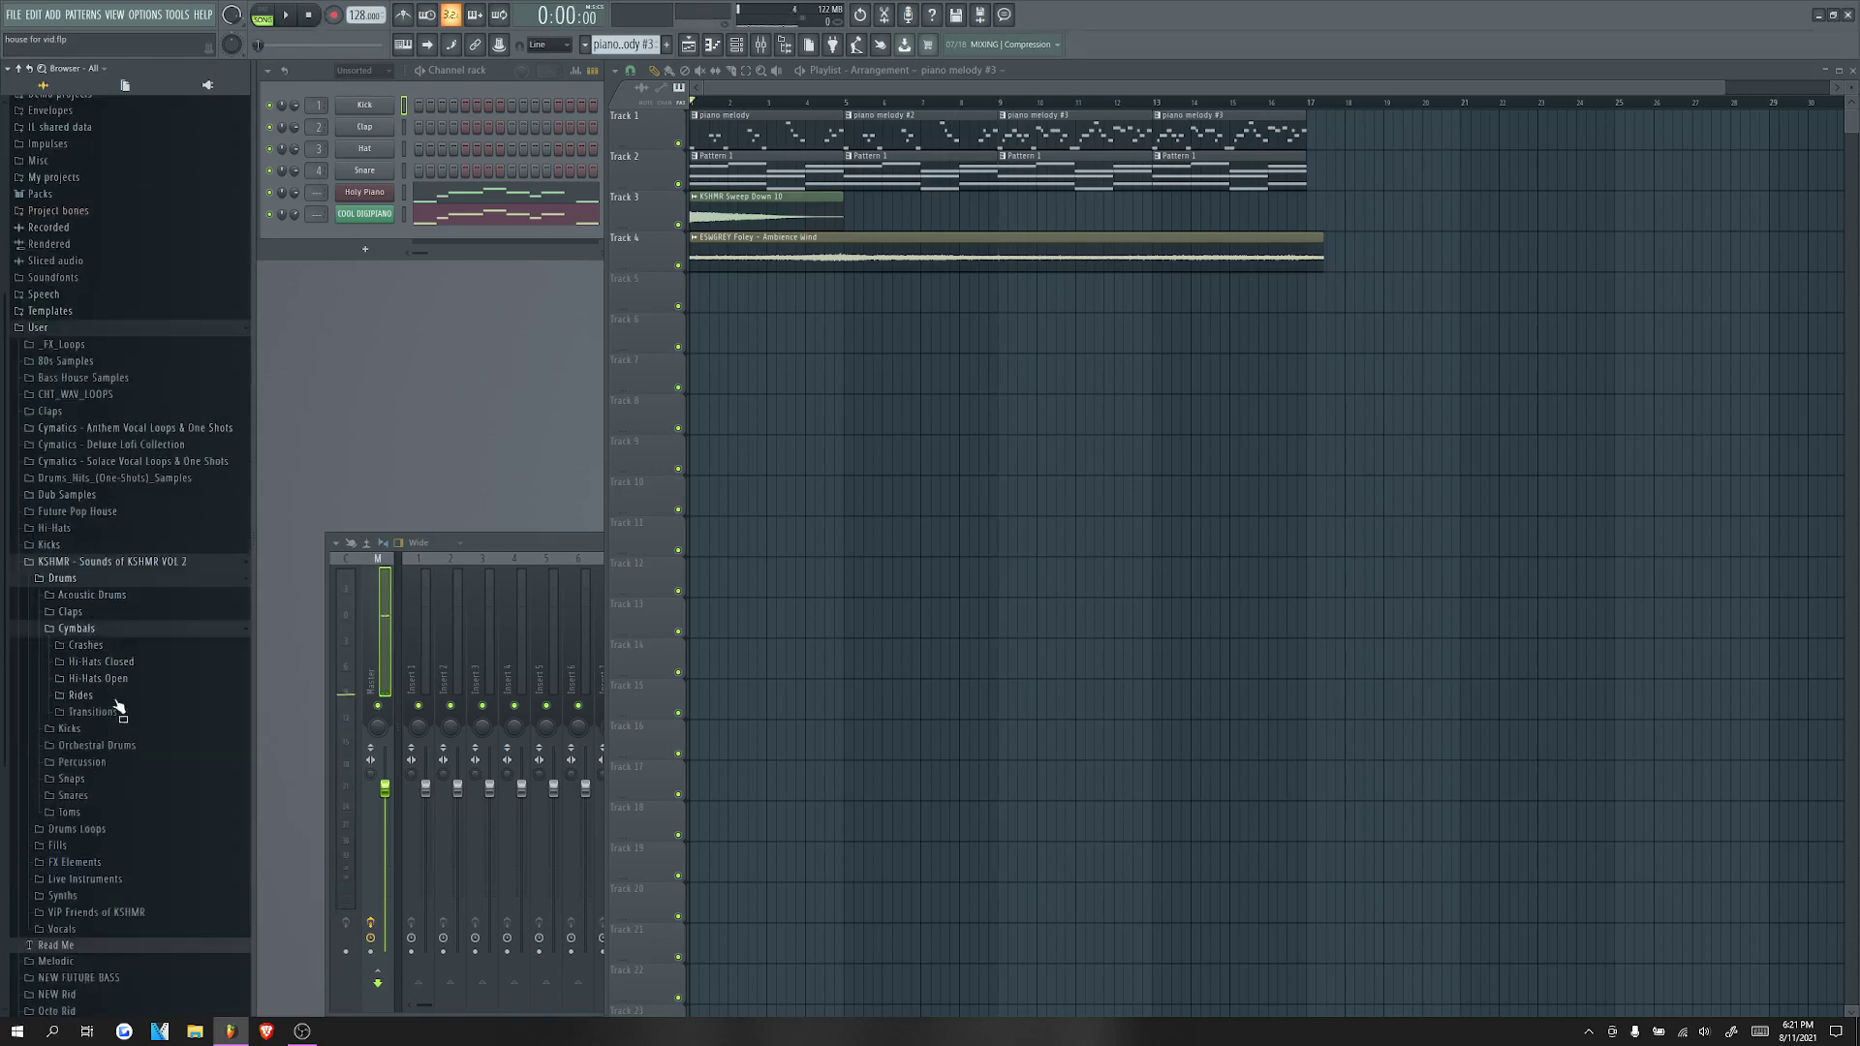
{"action": "left_click", "coordinate": [97, 711]}
{"action": "left_click", "coordinate": [132, 667]}
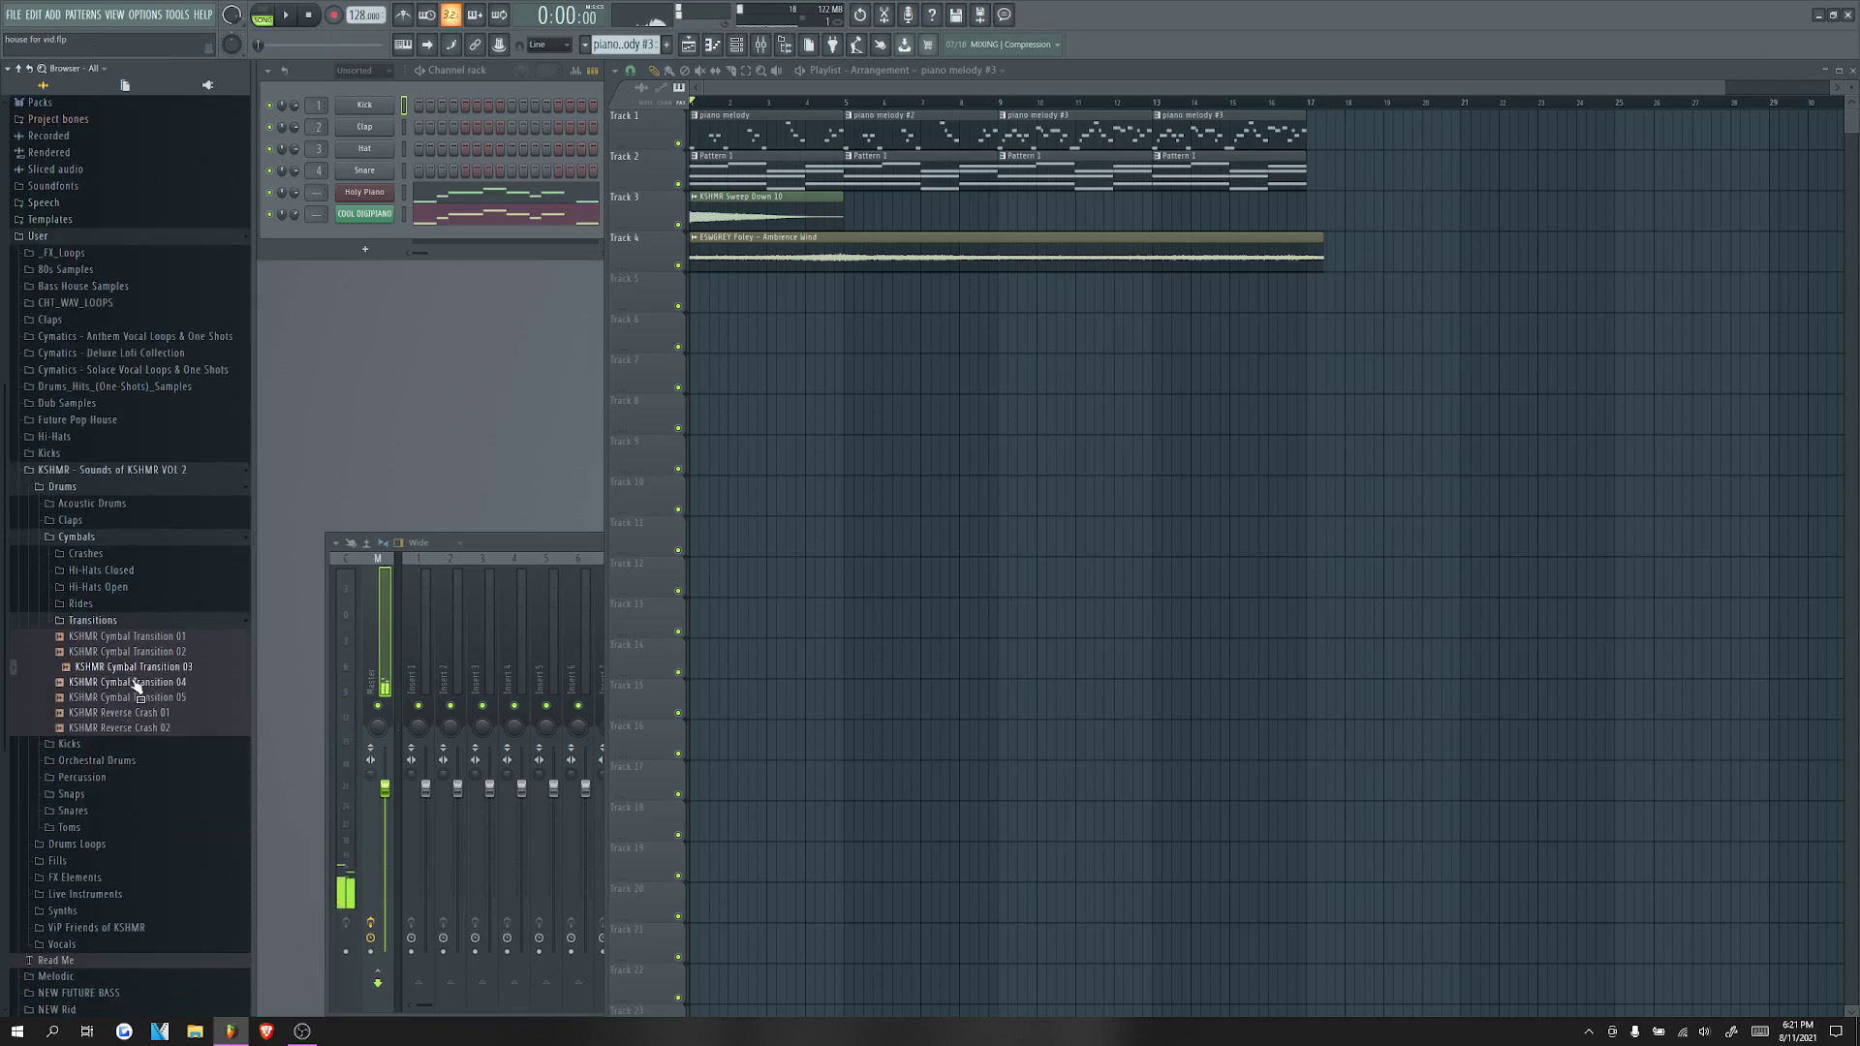
{"action": "left_click_drag", "start_coordinate": [145, 664], "coordinate": [1008, 218]}
{"action": "scroll", "coordinate": [986, 267], "scroll_direction": "up", "scroll_amount": 2}
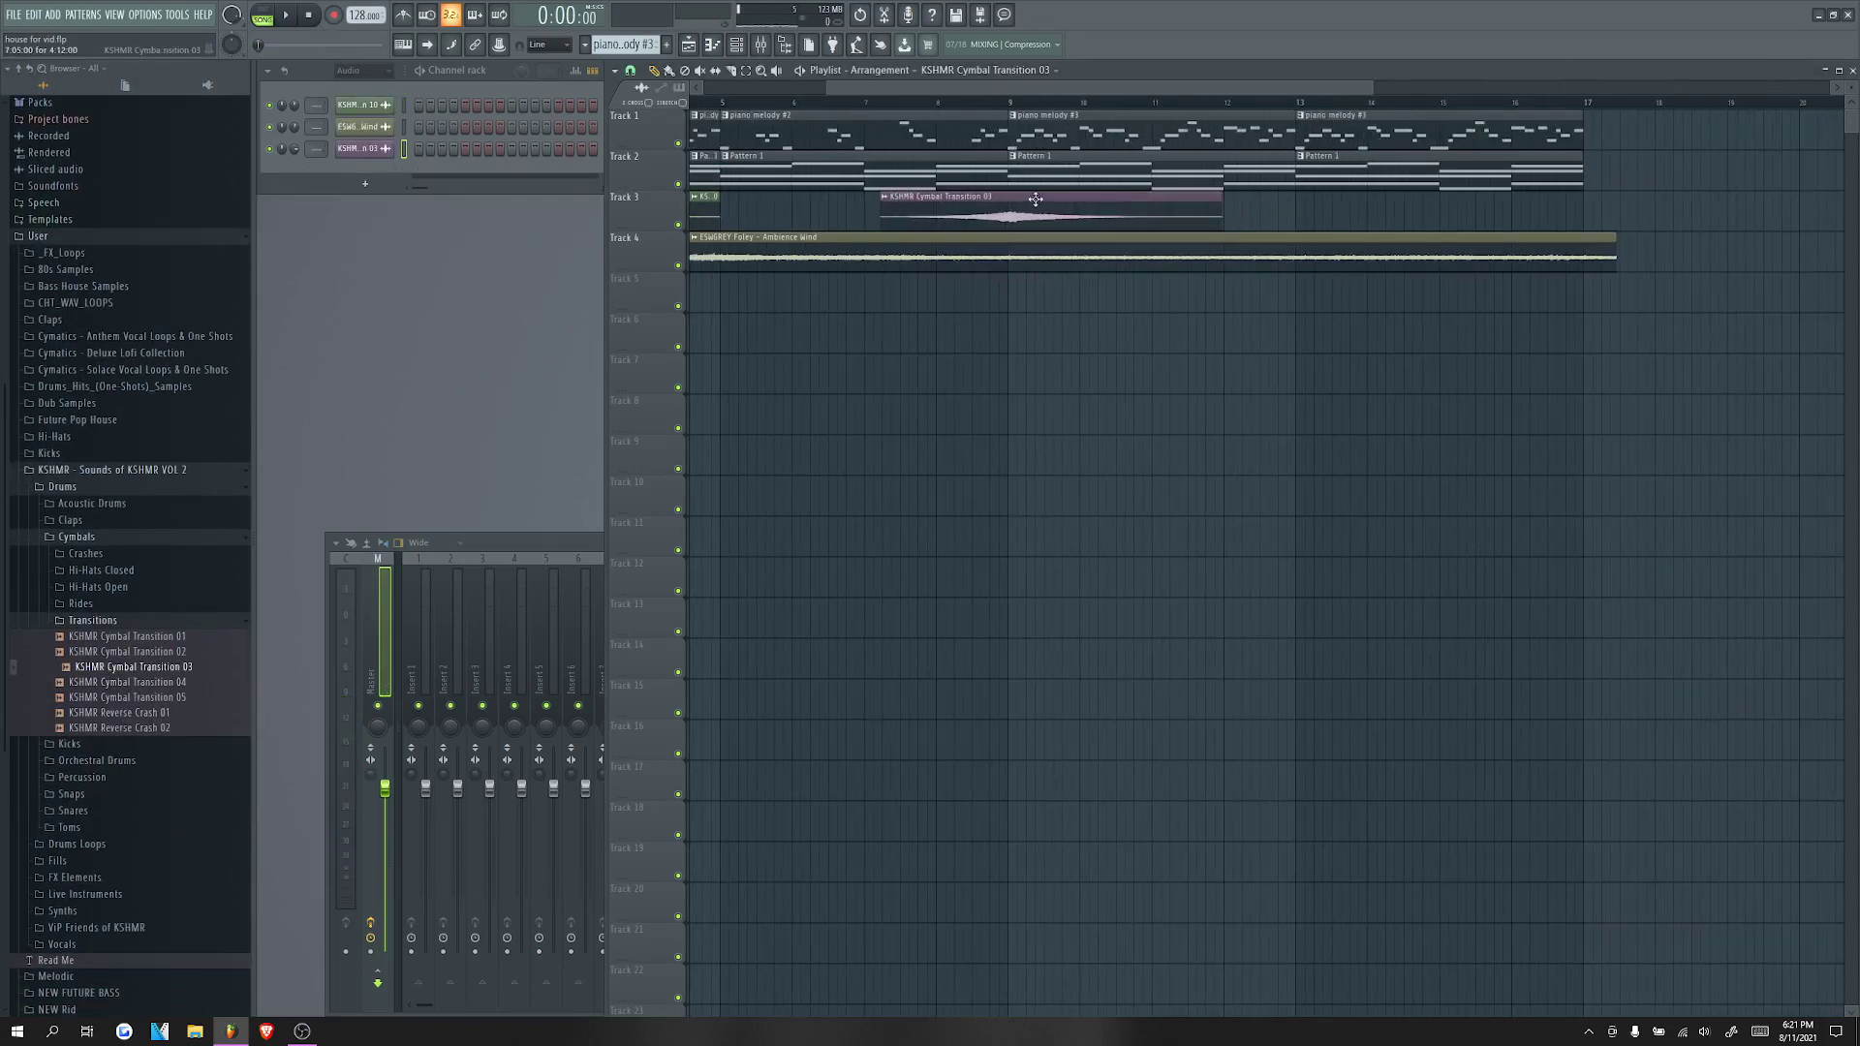
{"action": "left_click", "coordinate": [1007, 106]}
{"action": "scroll", "coordinate": [1056, 475], "scroll_direction": "down", "scroll_amount": 3}
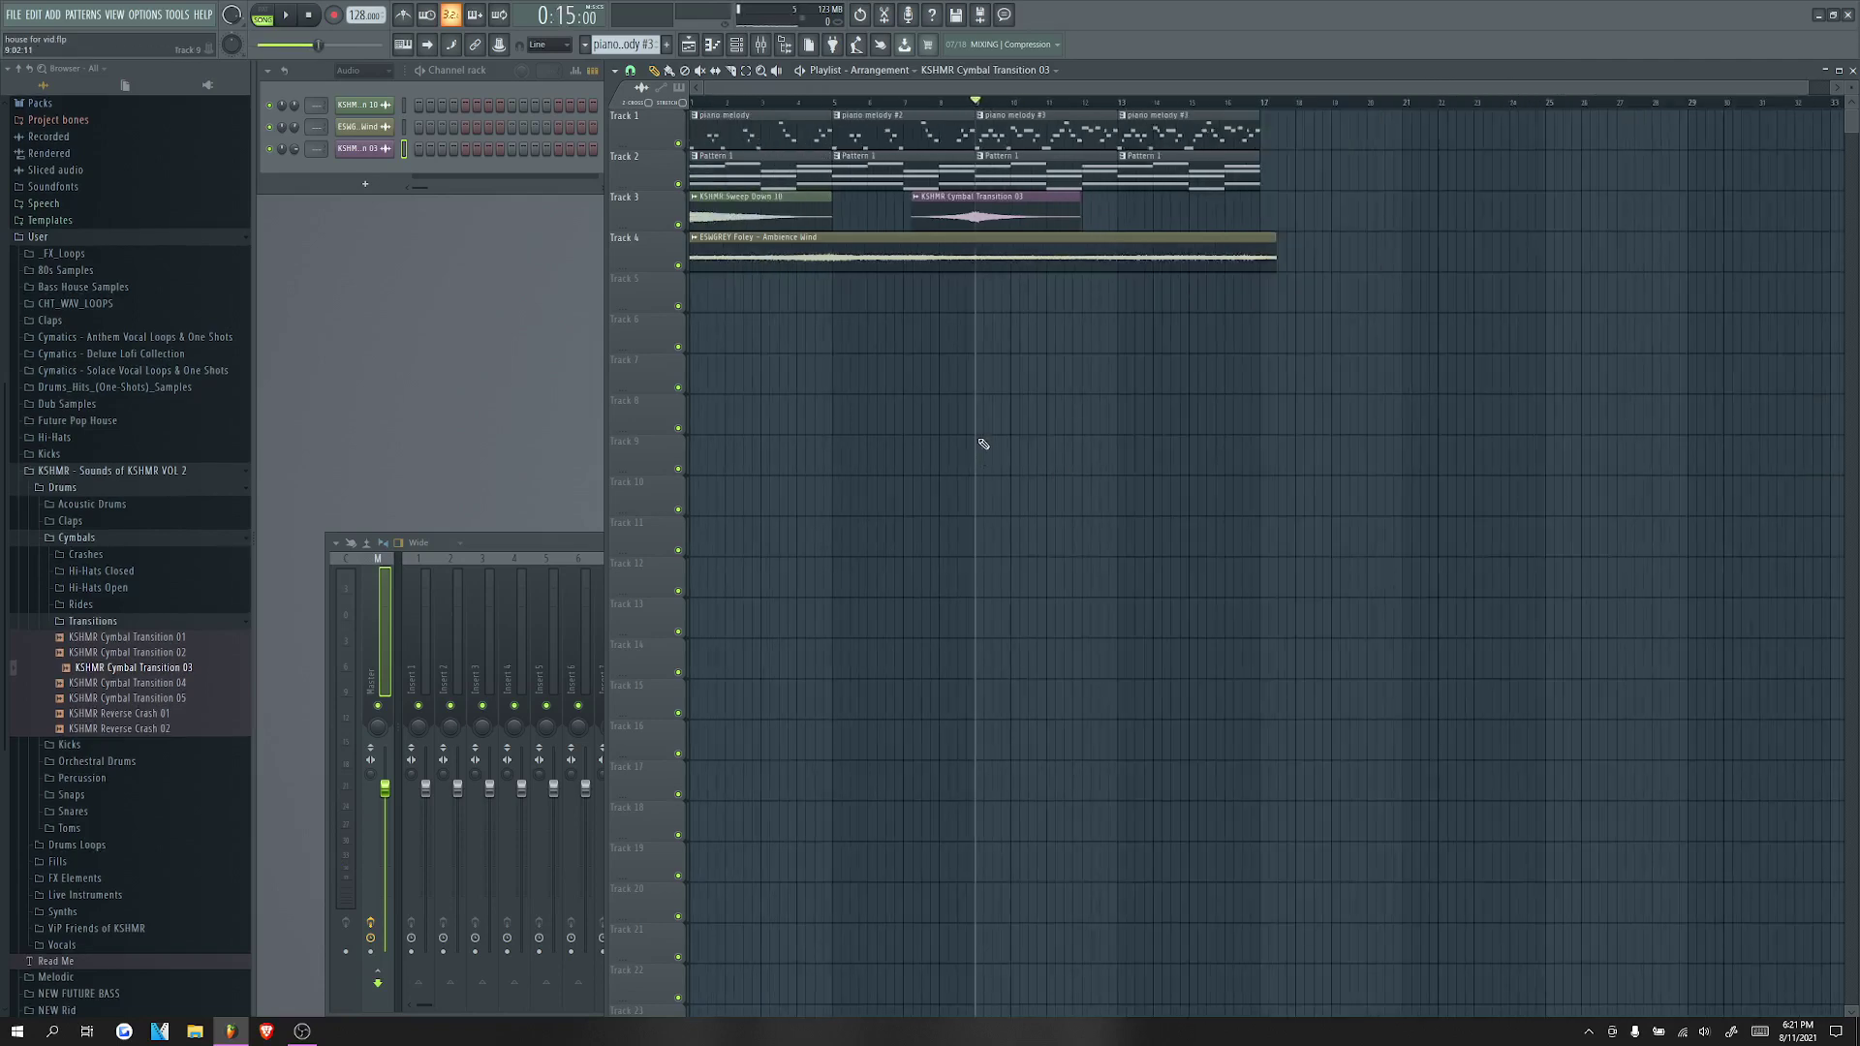
Step: Create a new pattern named "pad" and open Pattern 1's Holy Piano chords in the piano roll
{"action": "left_click", "coordinate": [667, 43]}
{"action": "type", "text": "pad"}
{"action": "key", "text": "Return"}
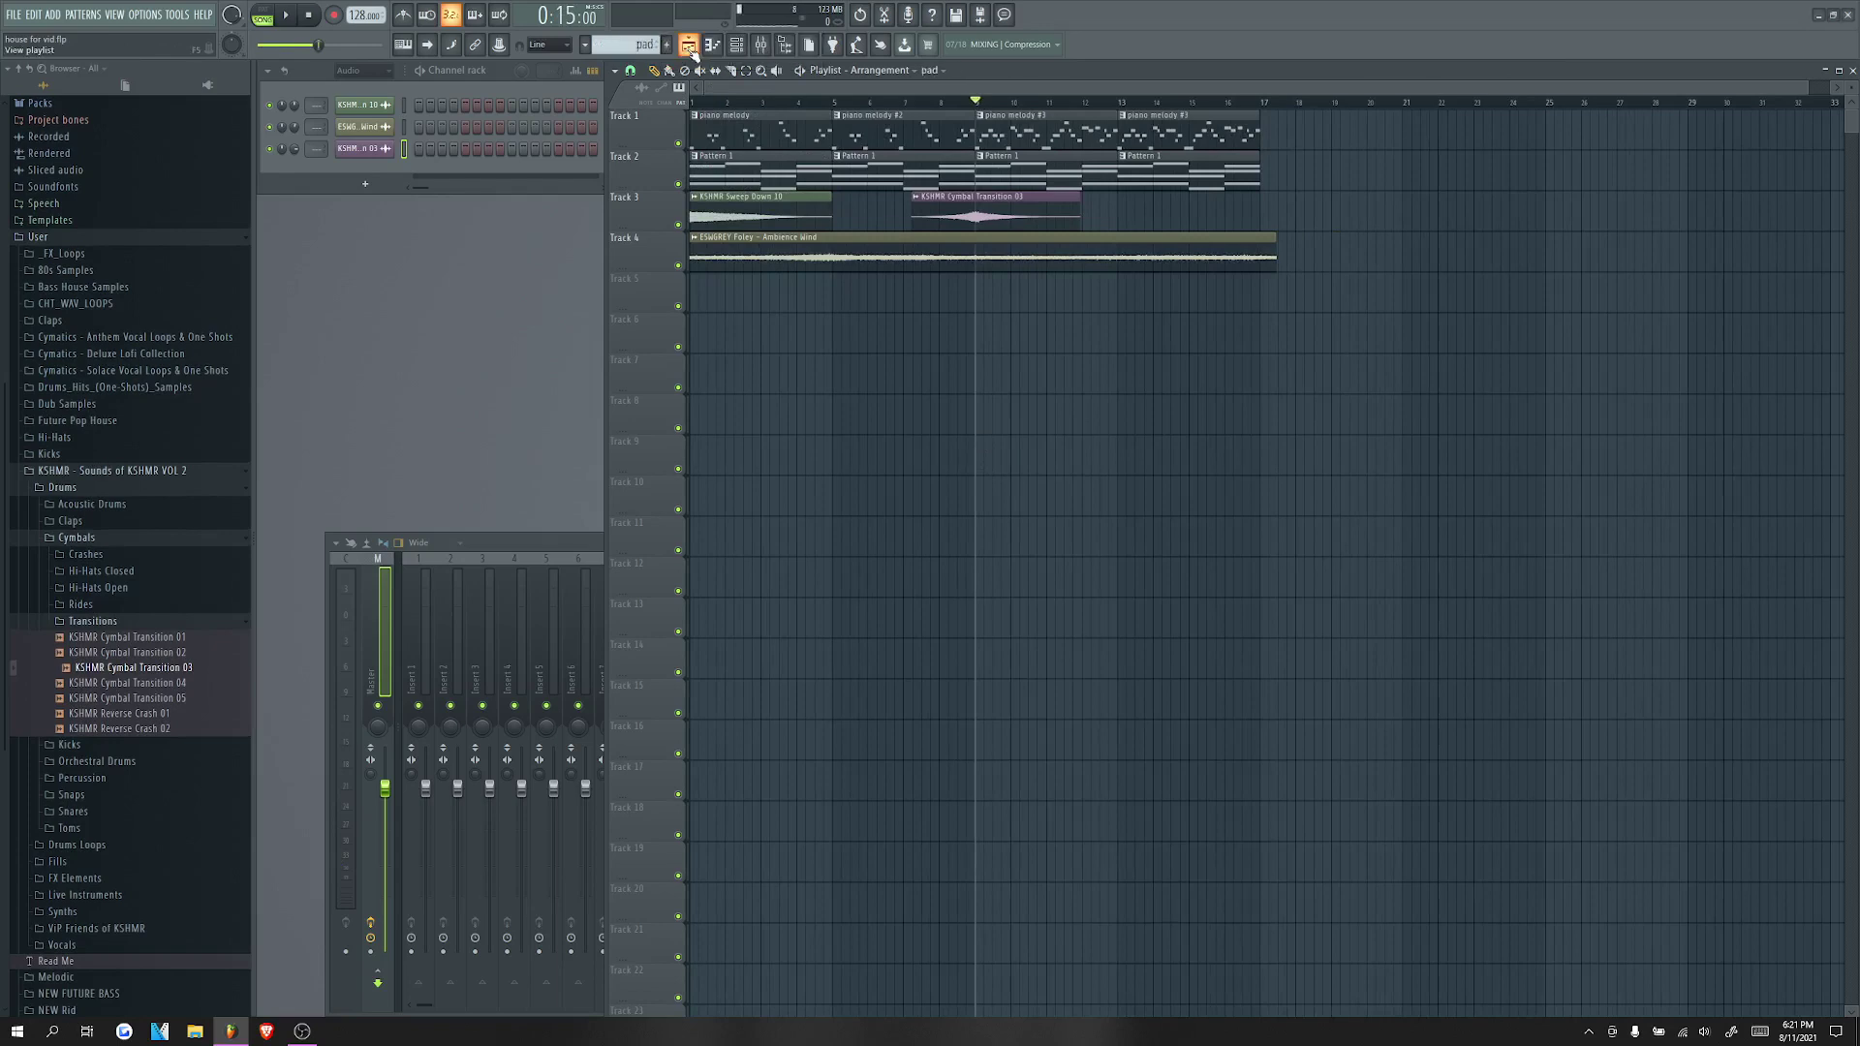
{"action": "double_click", "coordinate": [988, 172]}
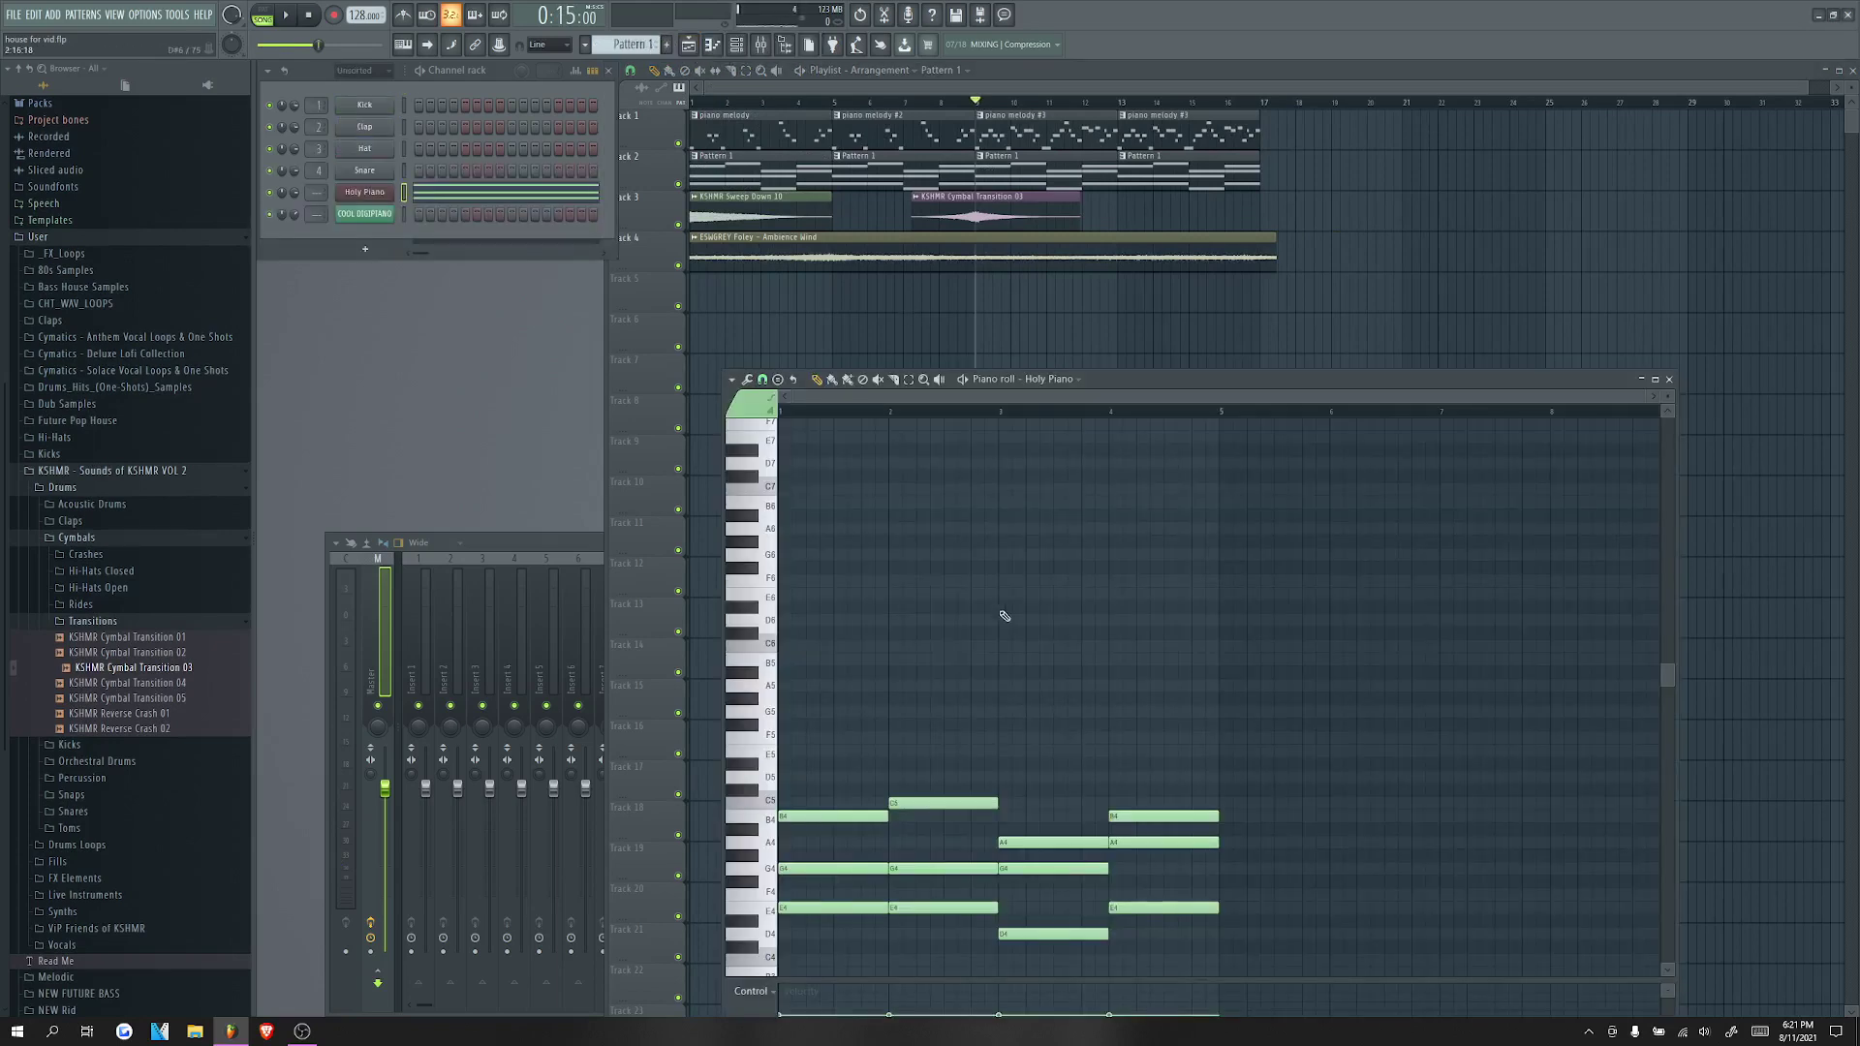
{"action": "left_click", "coordinate": [1669, 379]}
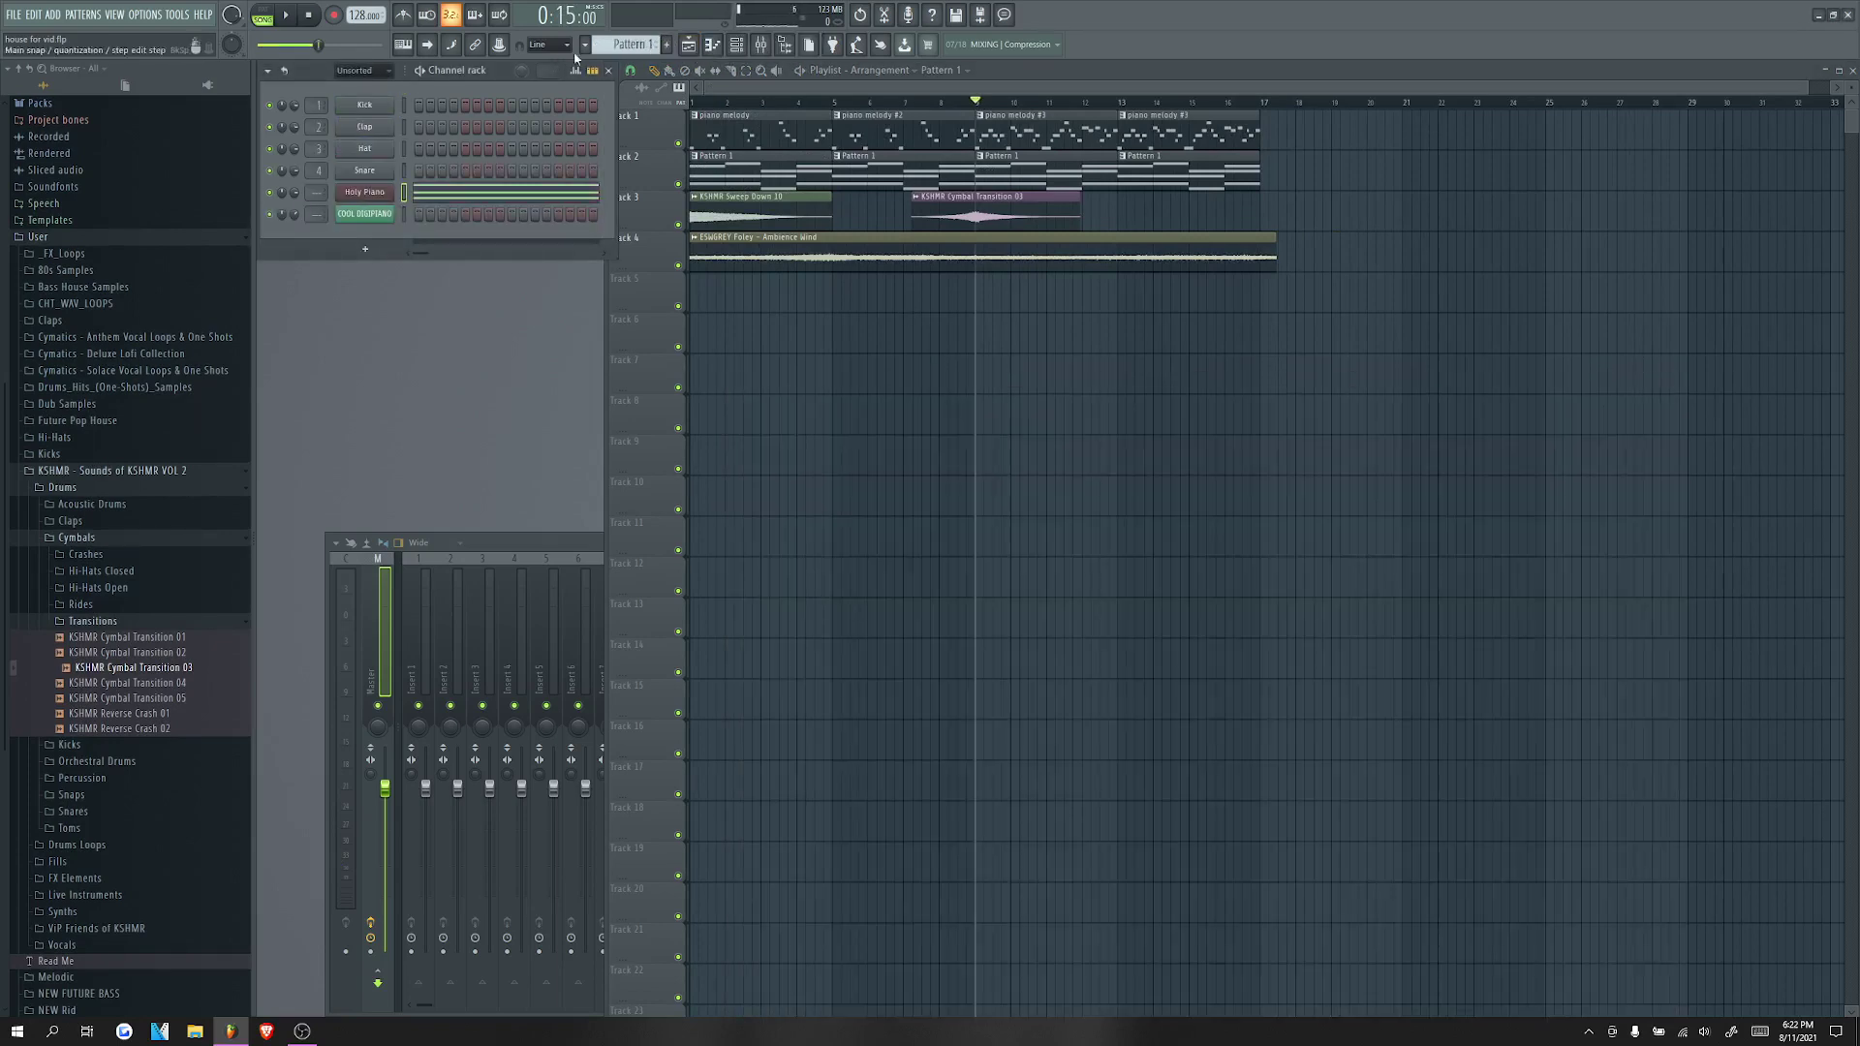
Step: Switch to the pad pattern and add a reFX Nexus instrument channel
{"action": "left_click", "coordinate": [586, 46]}
{"action": "left_click", "coordinate": [630, 119]}
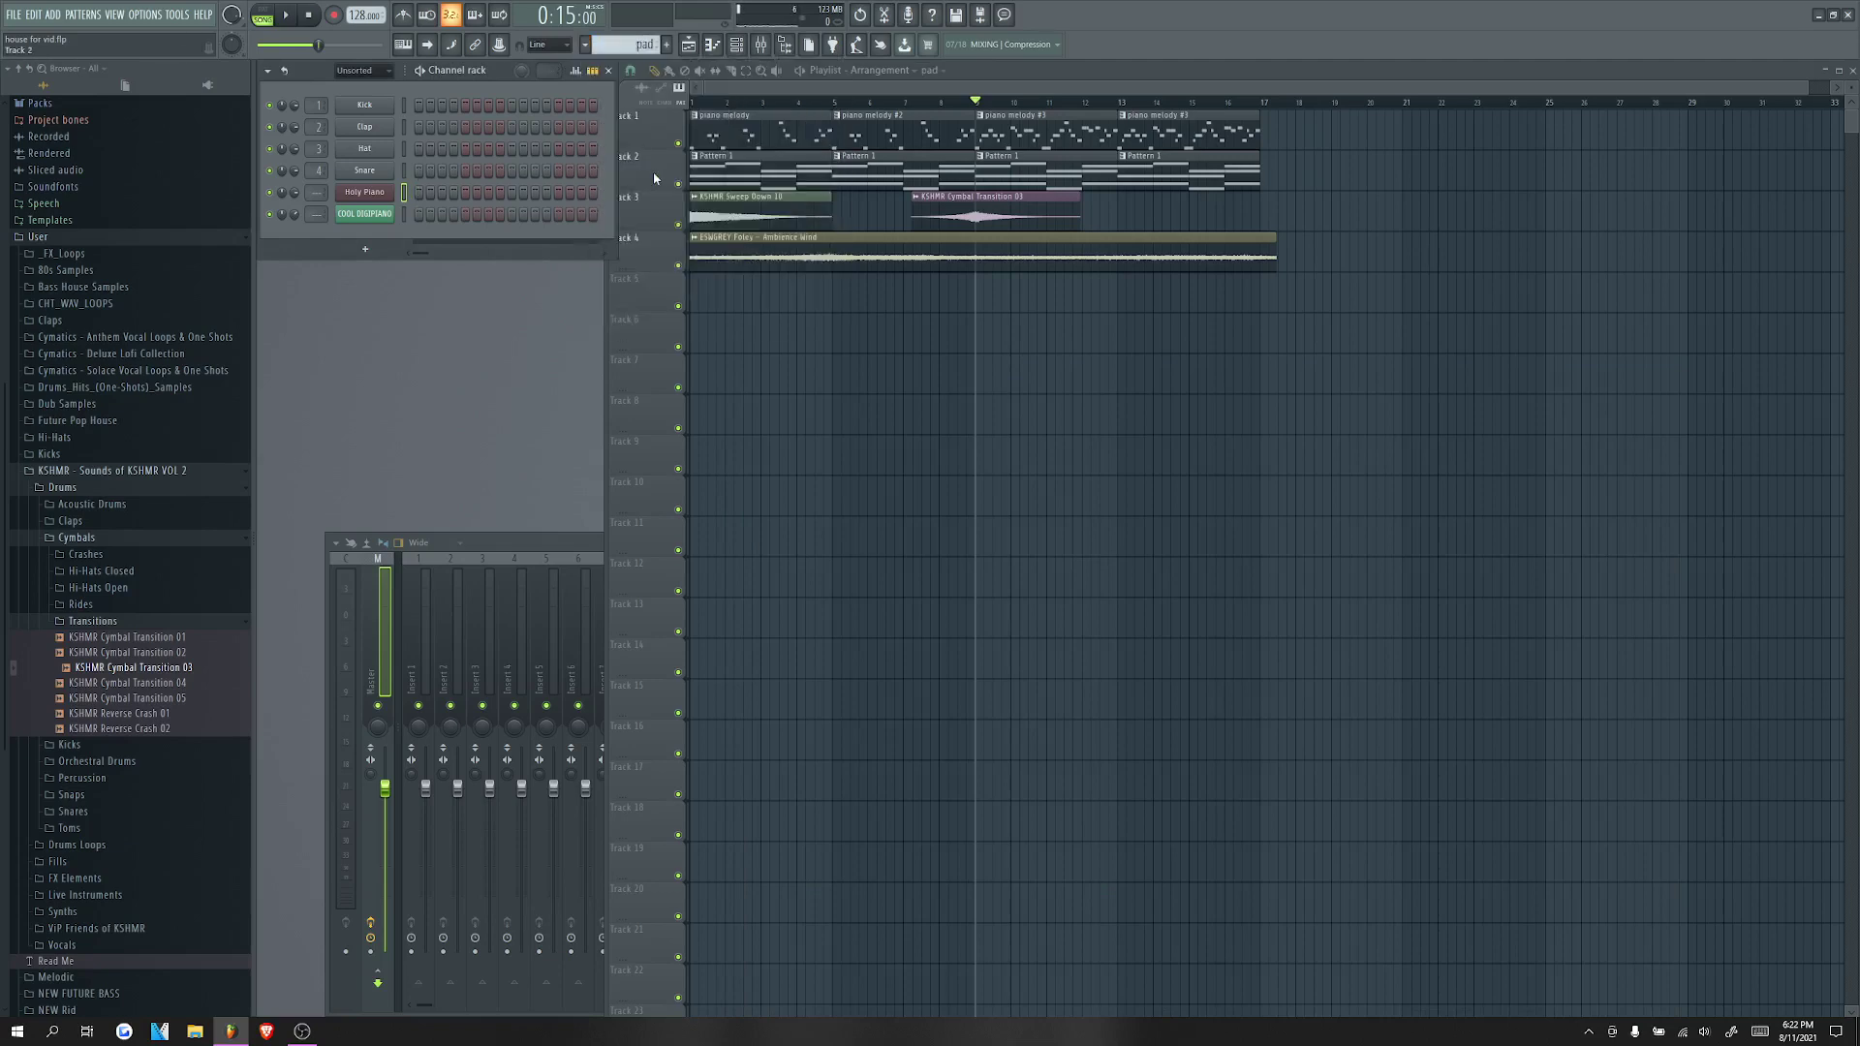
{"action": "left_click", "coordinate": [365, 251]}
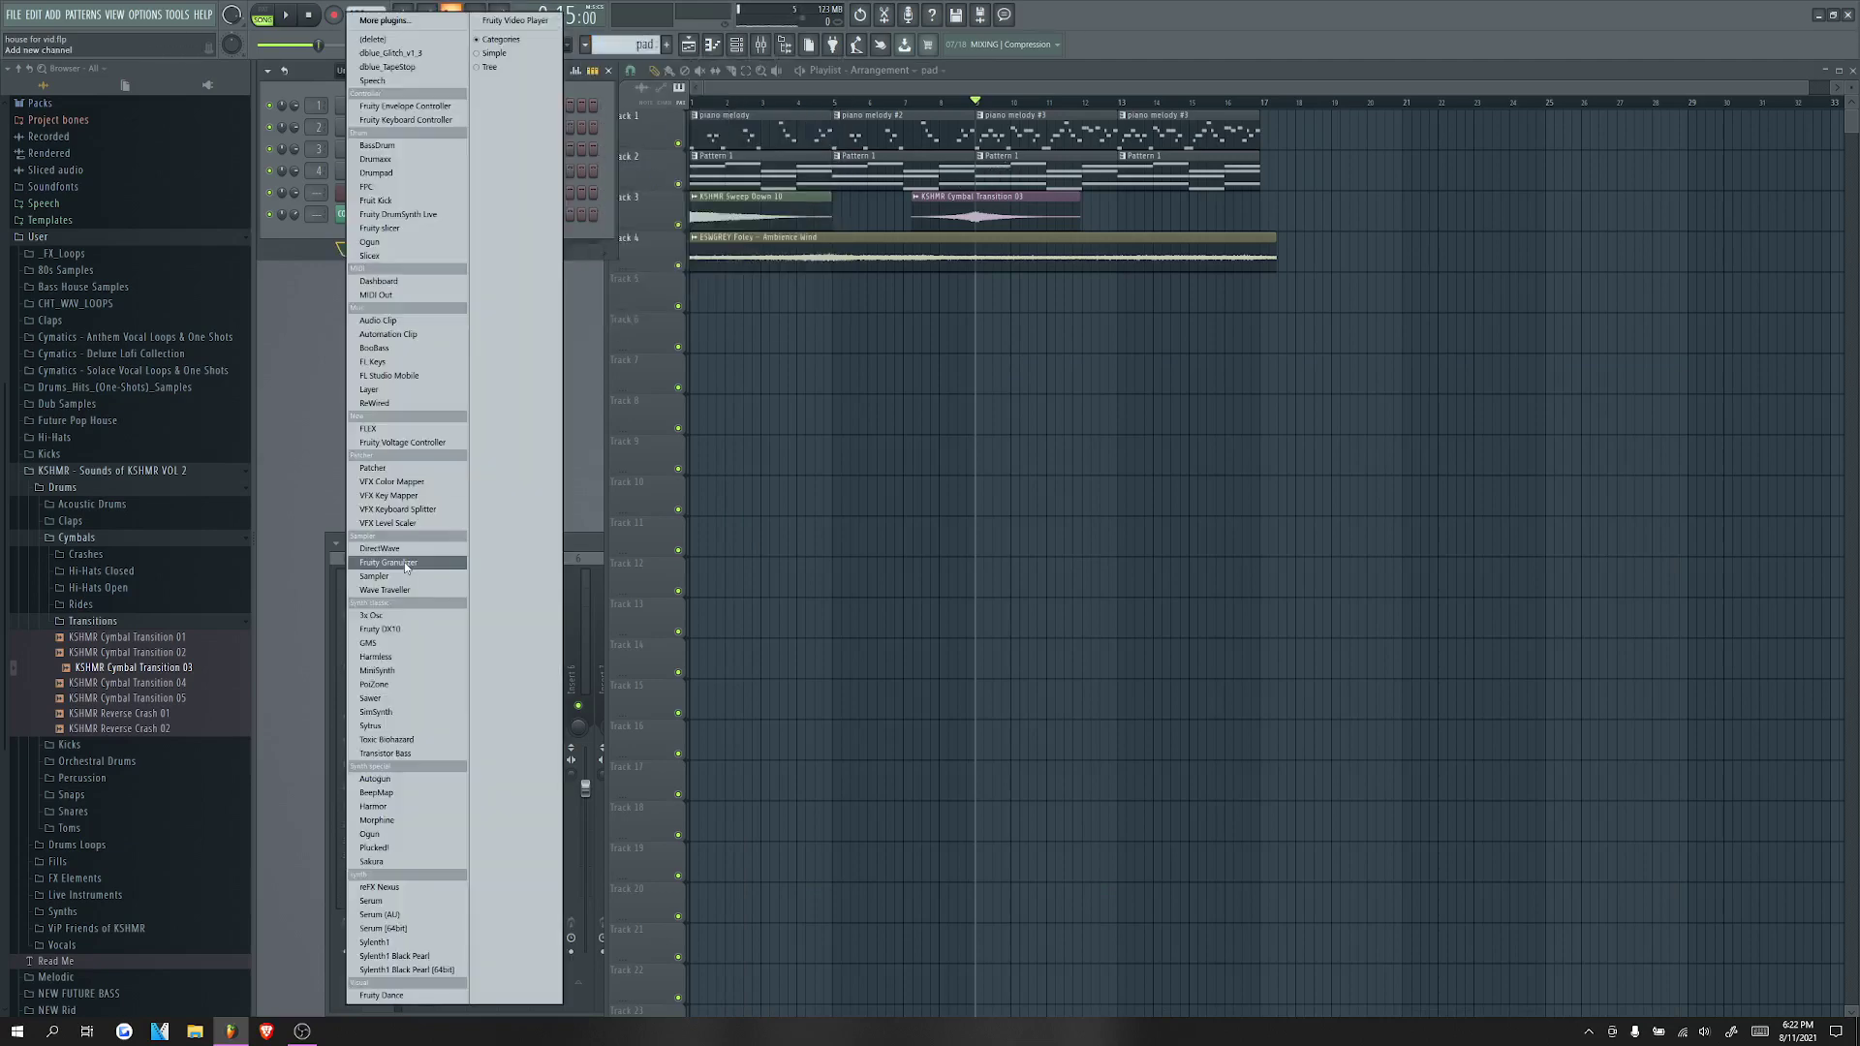
{"action": "left_click", "coordinate": [403, 885]}
{"action": "left_click", "coordinate": [309, 173]}
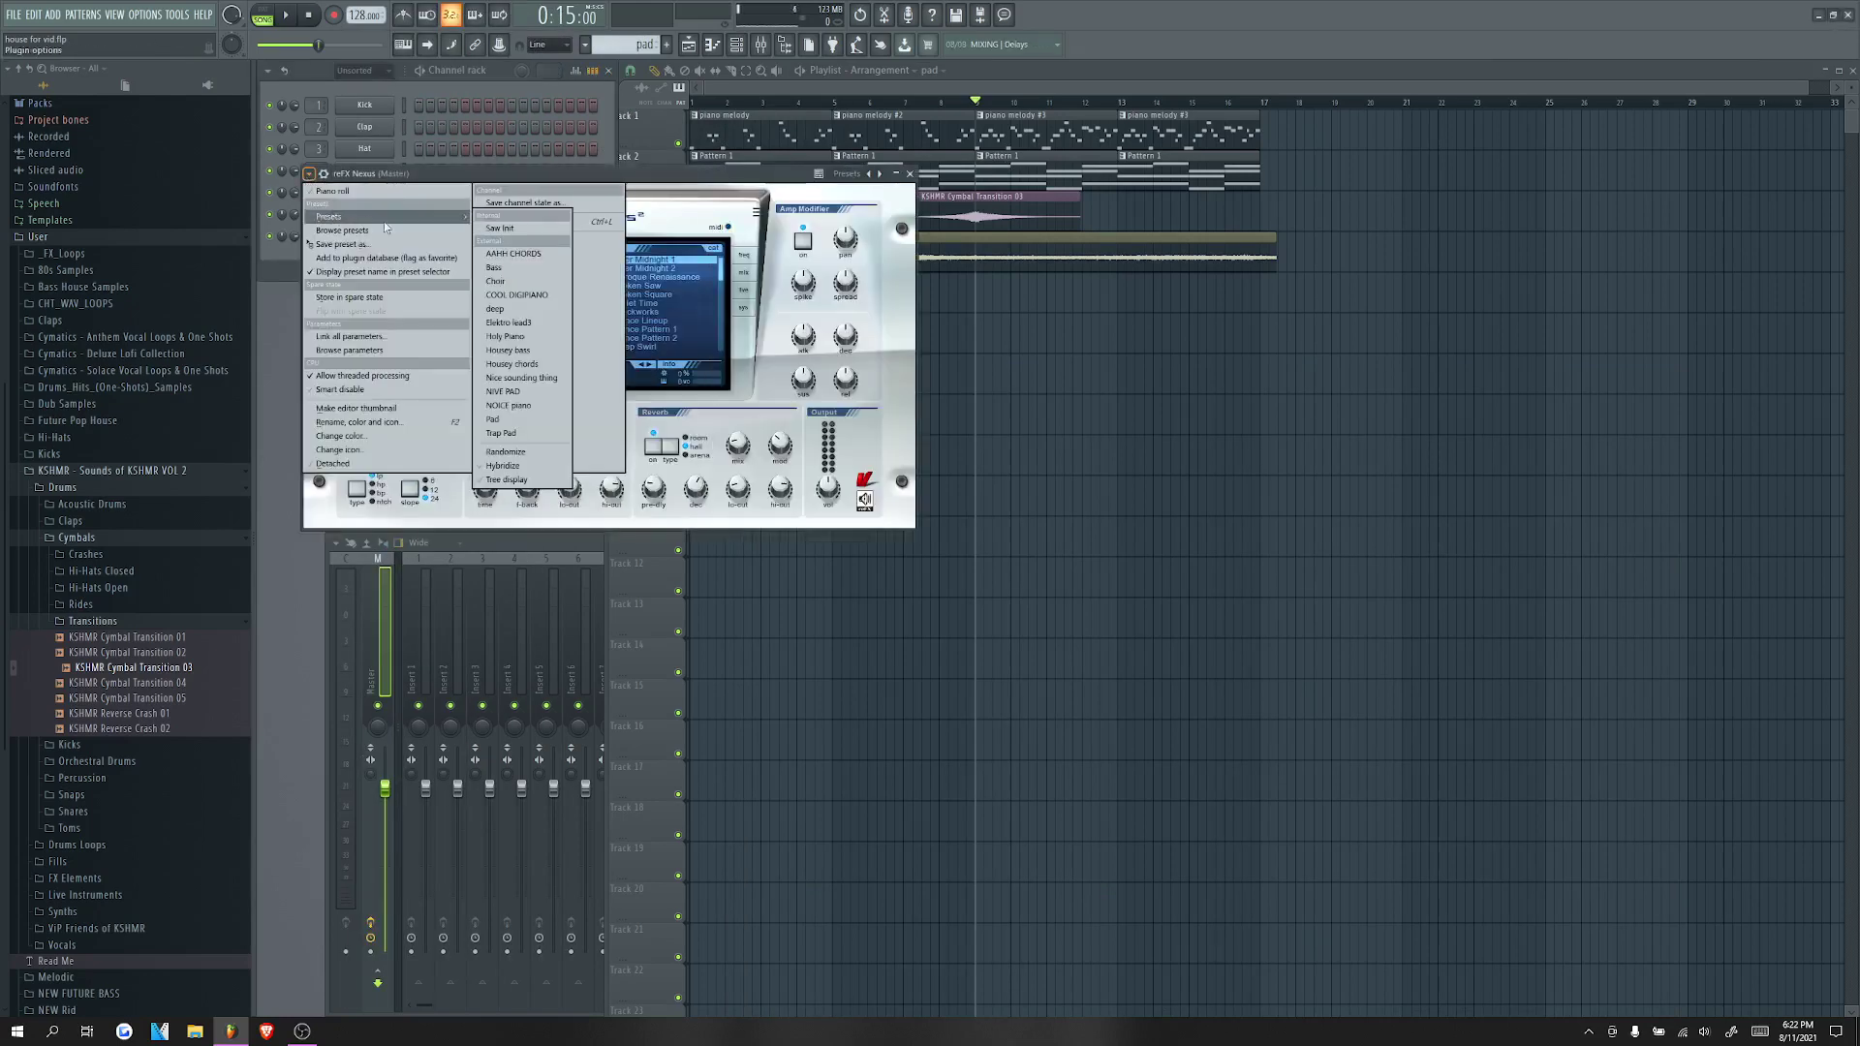
{"action": "left_click", "coordinate": [678, 179]}
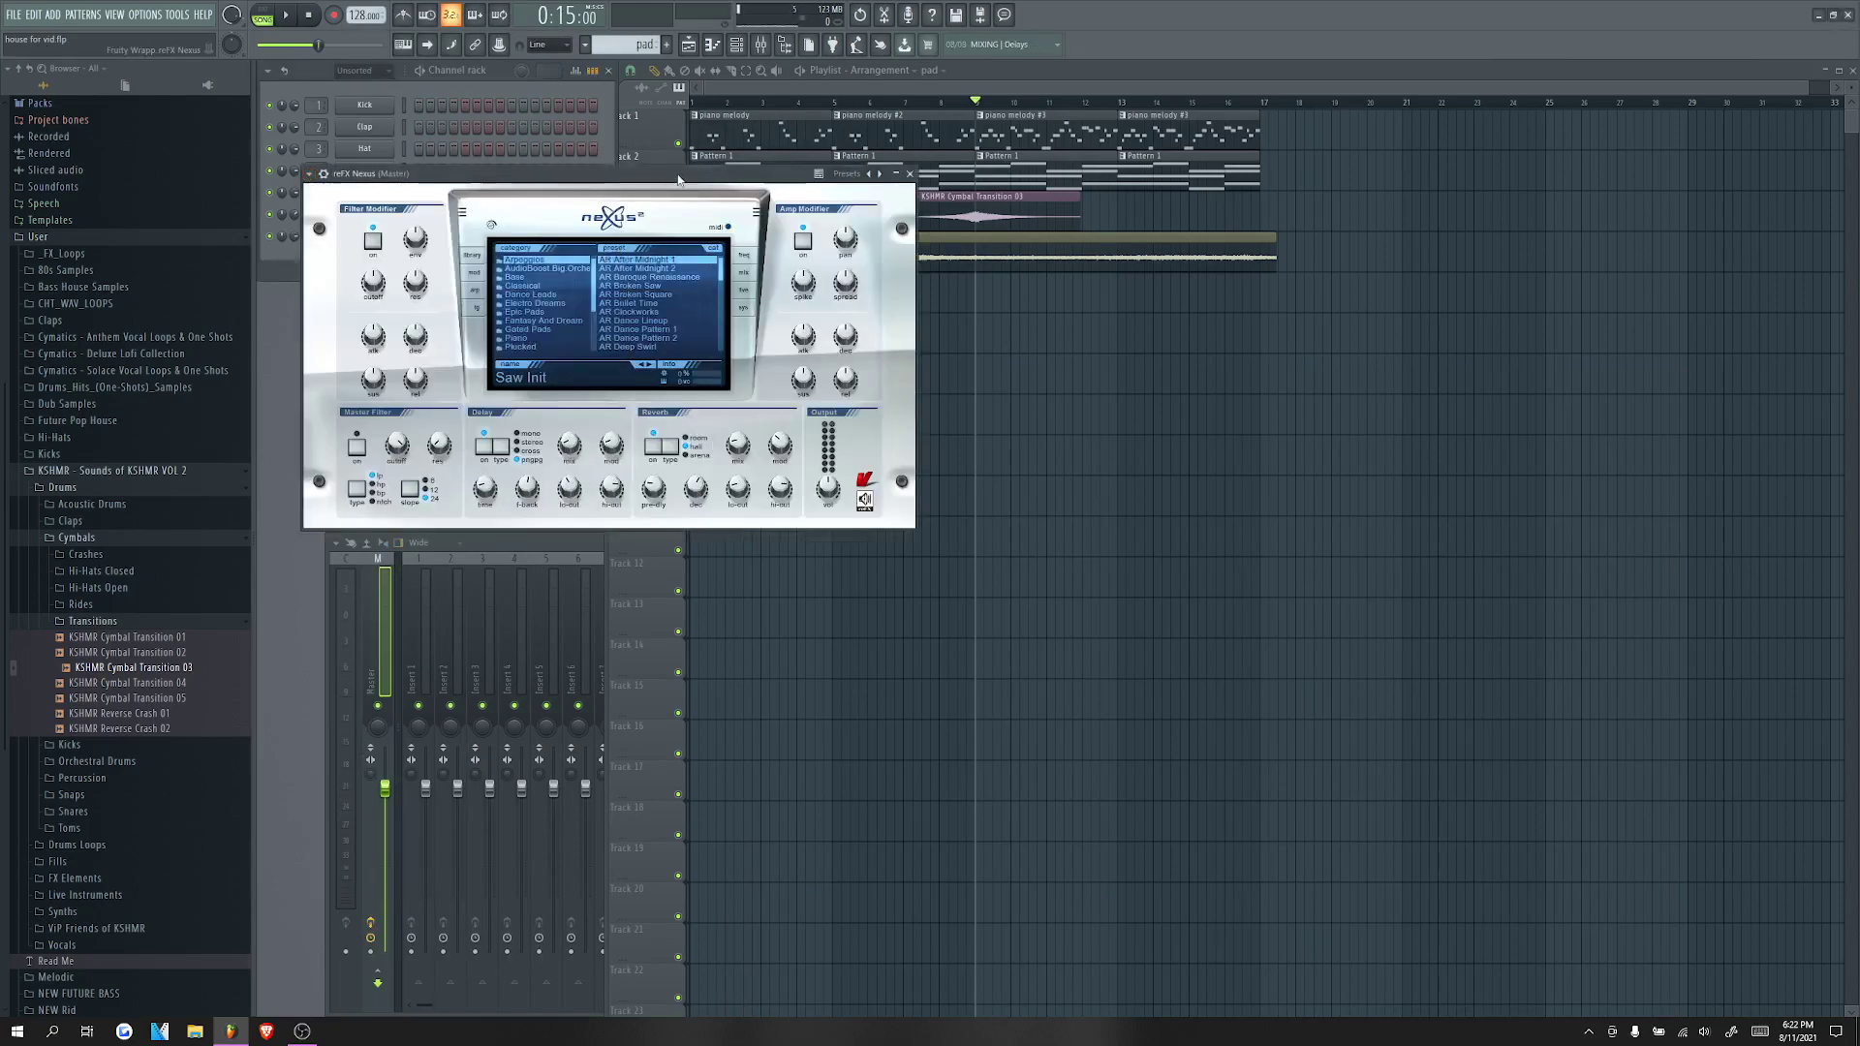
Step: Try the PD Airwave TranceSaws preset from the Epic Pads category on the copied chords, then clear the notes
{"action": "left_click", "coordinate": [581, 278]}
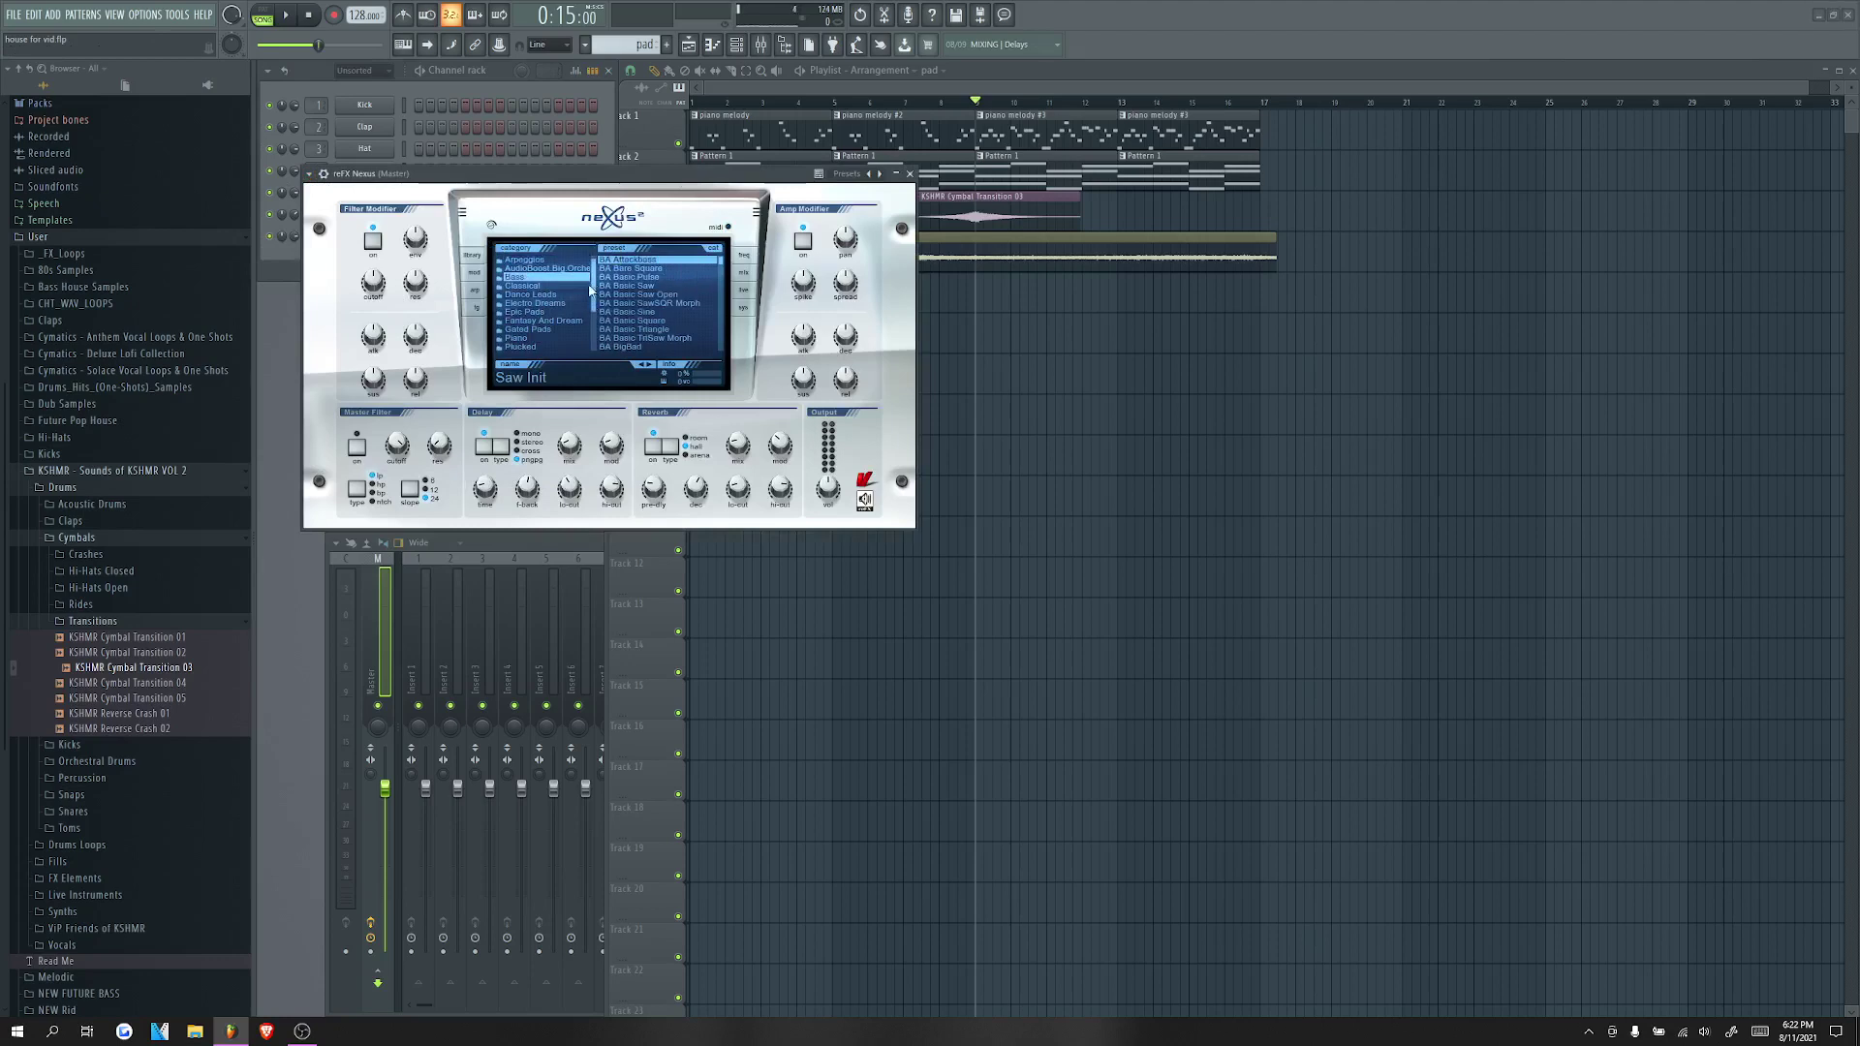
{"action": "left_click", "coordinate": [531, 262]}
{"action": "left_click", "coordinate": [532, 312]}
{"action": "left_click", "coordinate": [640, 262]}
{"action": "left_click", "coordinate": [713, 45]}
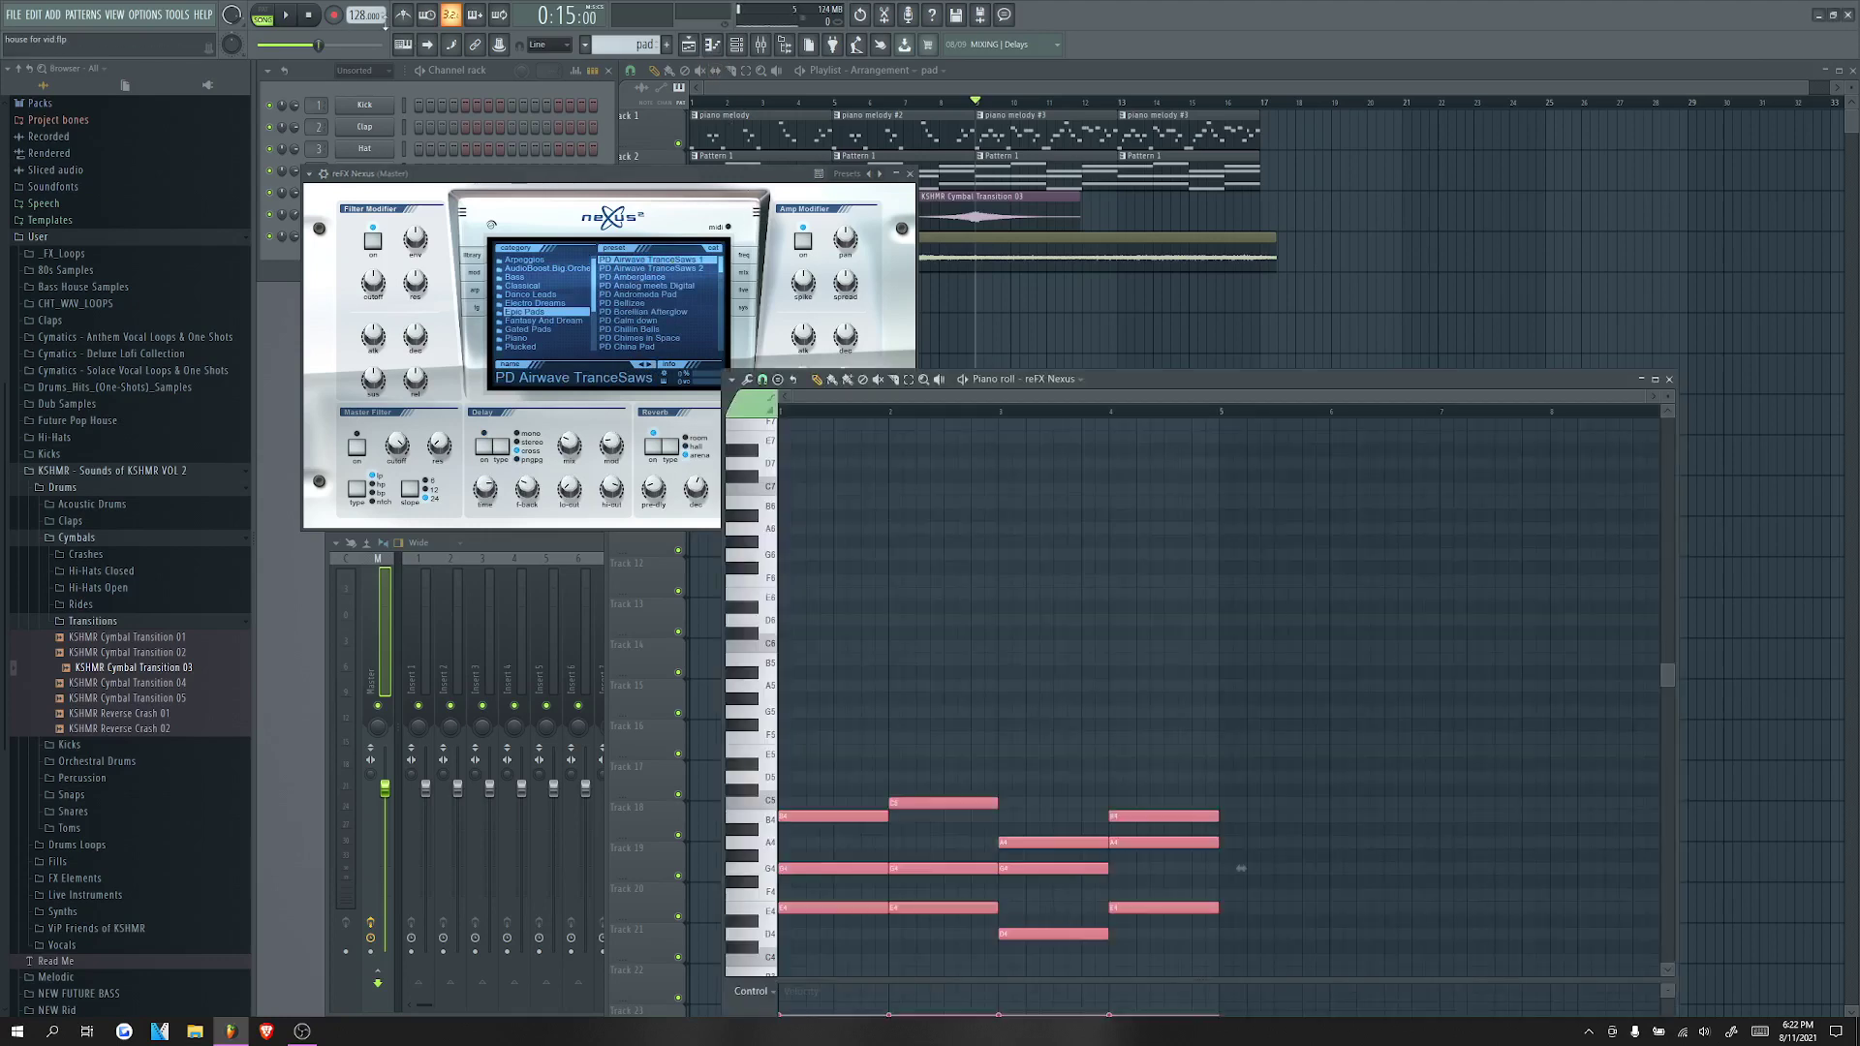
{"action": "left_click", "coordinate": [262, 17]}
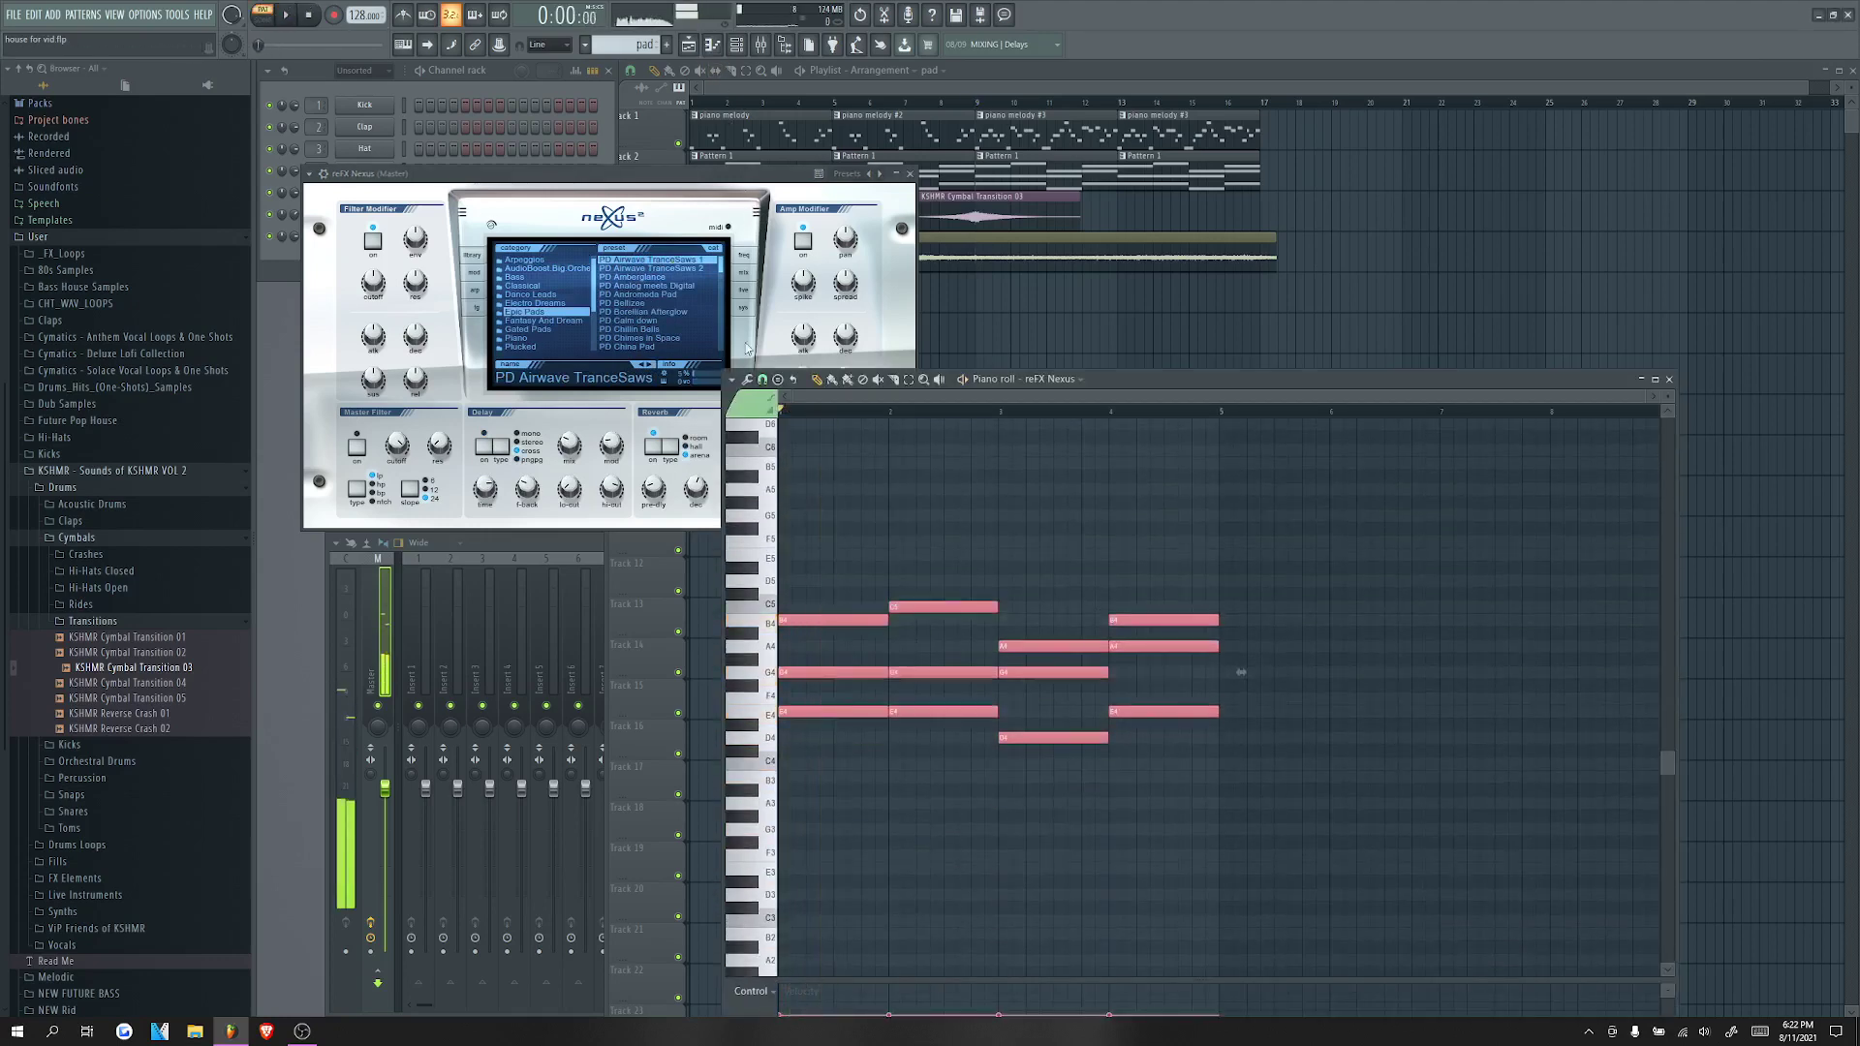
{"action": "key", "text": "ctrl+a"}
{"action": "key", "text": "Delete"}
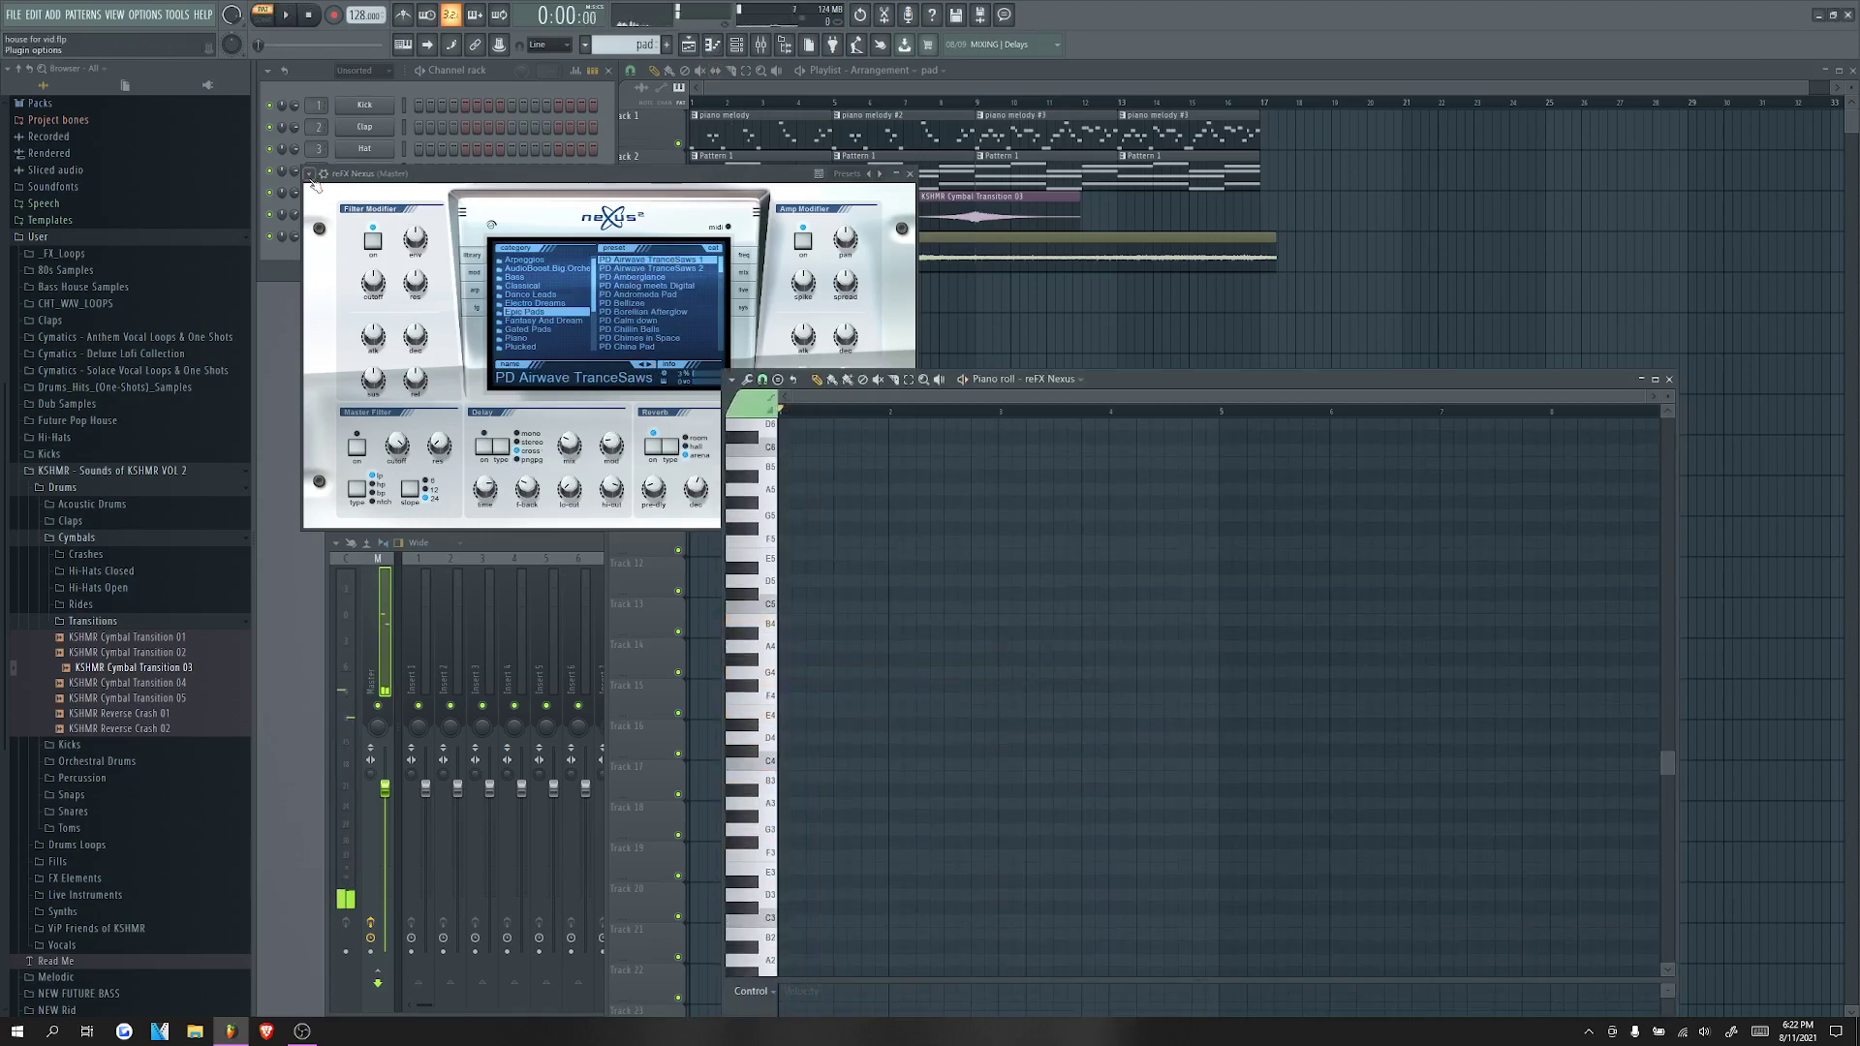
Step: Load the saved NIVE PAD preset in Nexus, paste the chords into its piano roll and play them
{"action": "left_click", "coordinate": [309, 175]}
{"action": "mouse_move", "coordinate": [407, 216]}
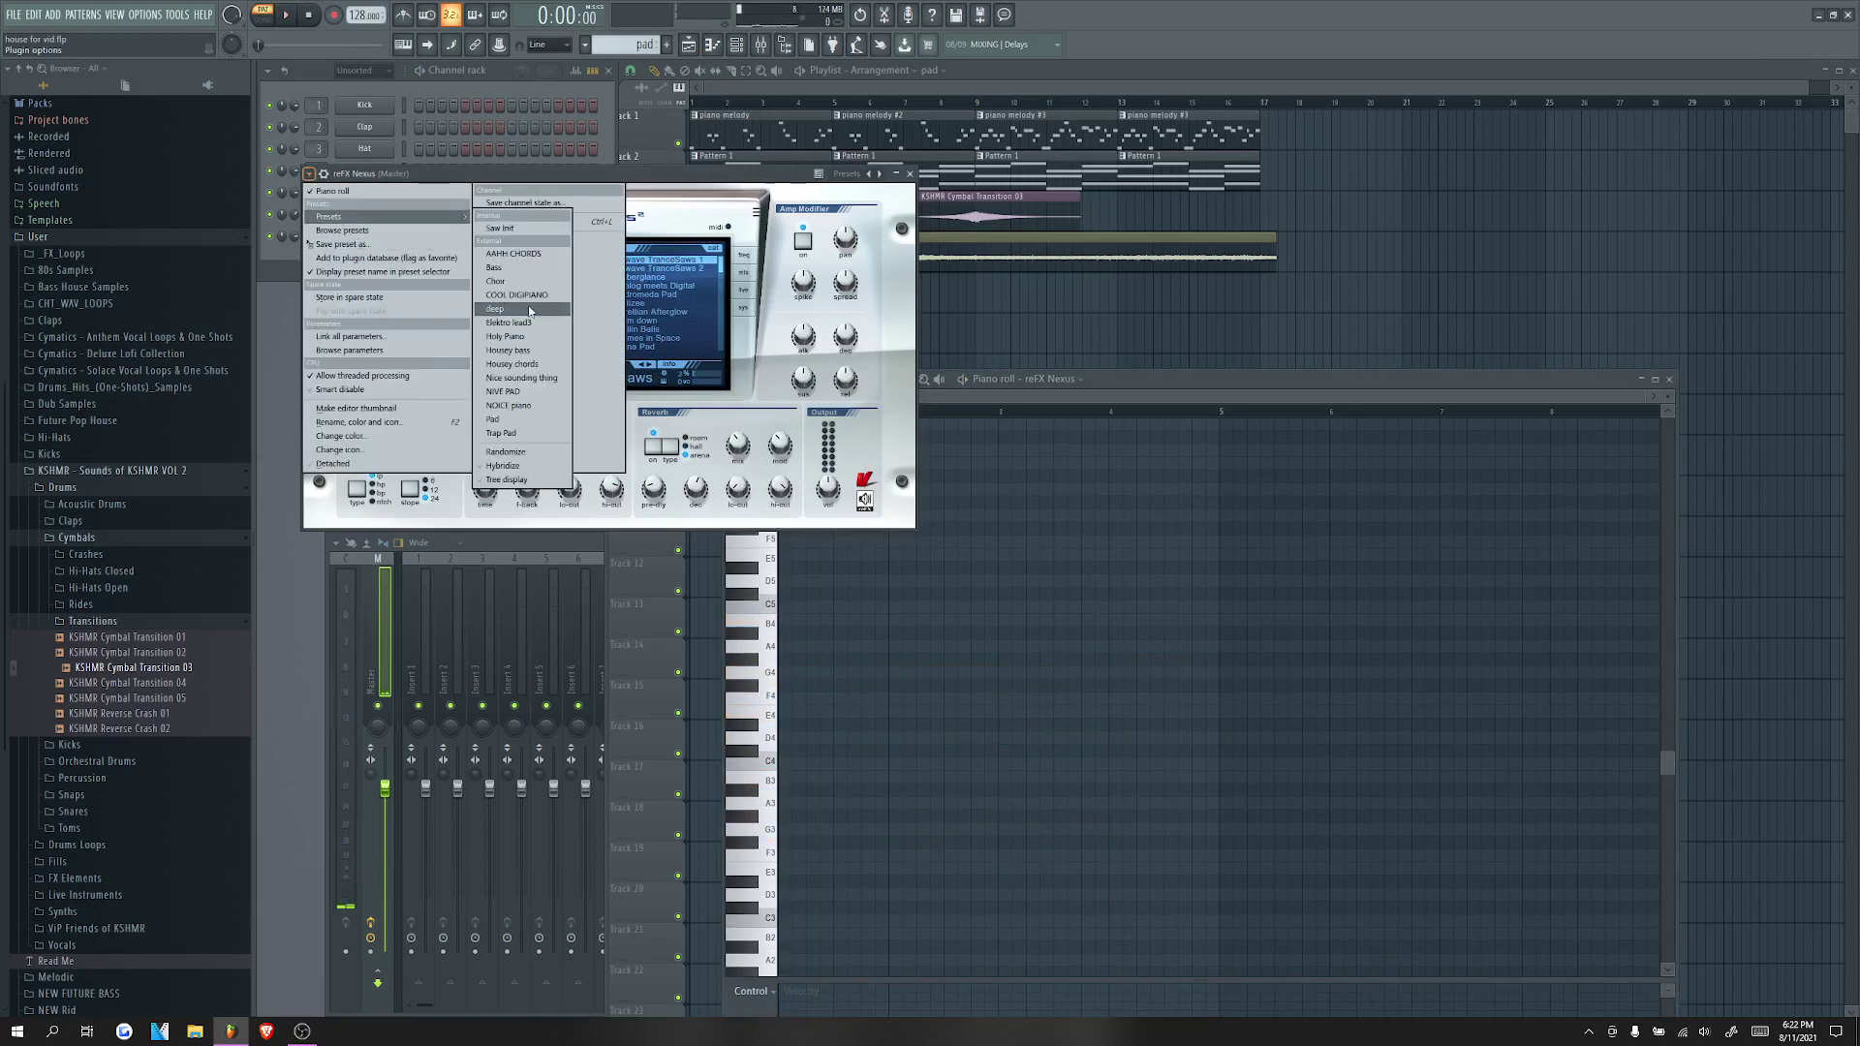
{"action": "left_click", "coordinate": [503, 392]}
{"action": "left_click", "coordinate": [287, 17]}
{"action": "left_click", "coordinate": [965, 407]}
{"action": "key", "text": "ctrl+v"}
{"action": "key", "text": "space"}
{"action": "key", "text": "space"}
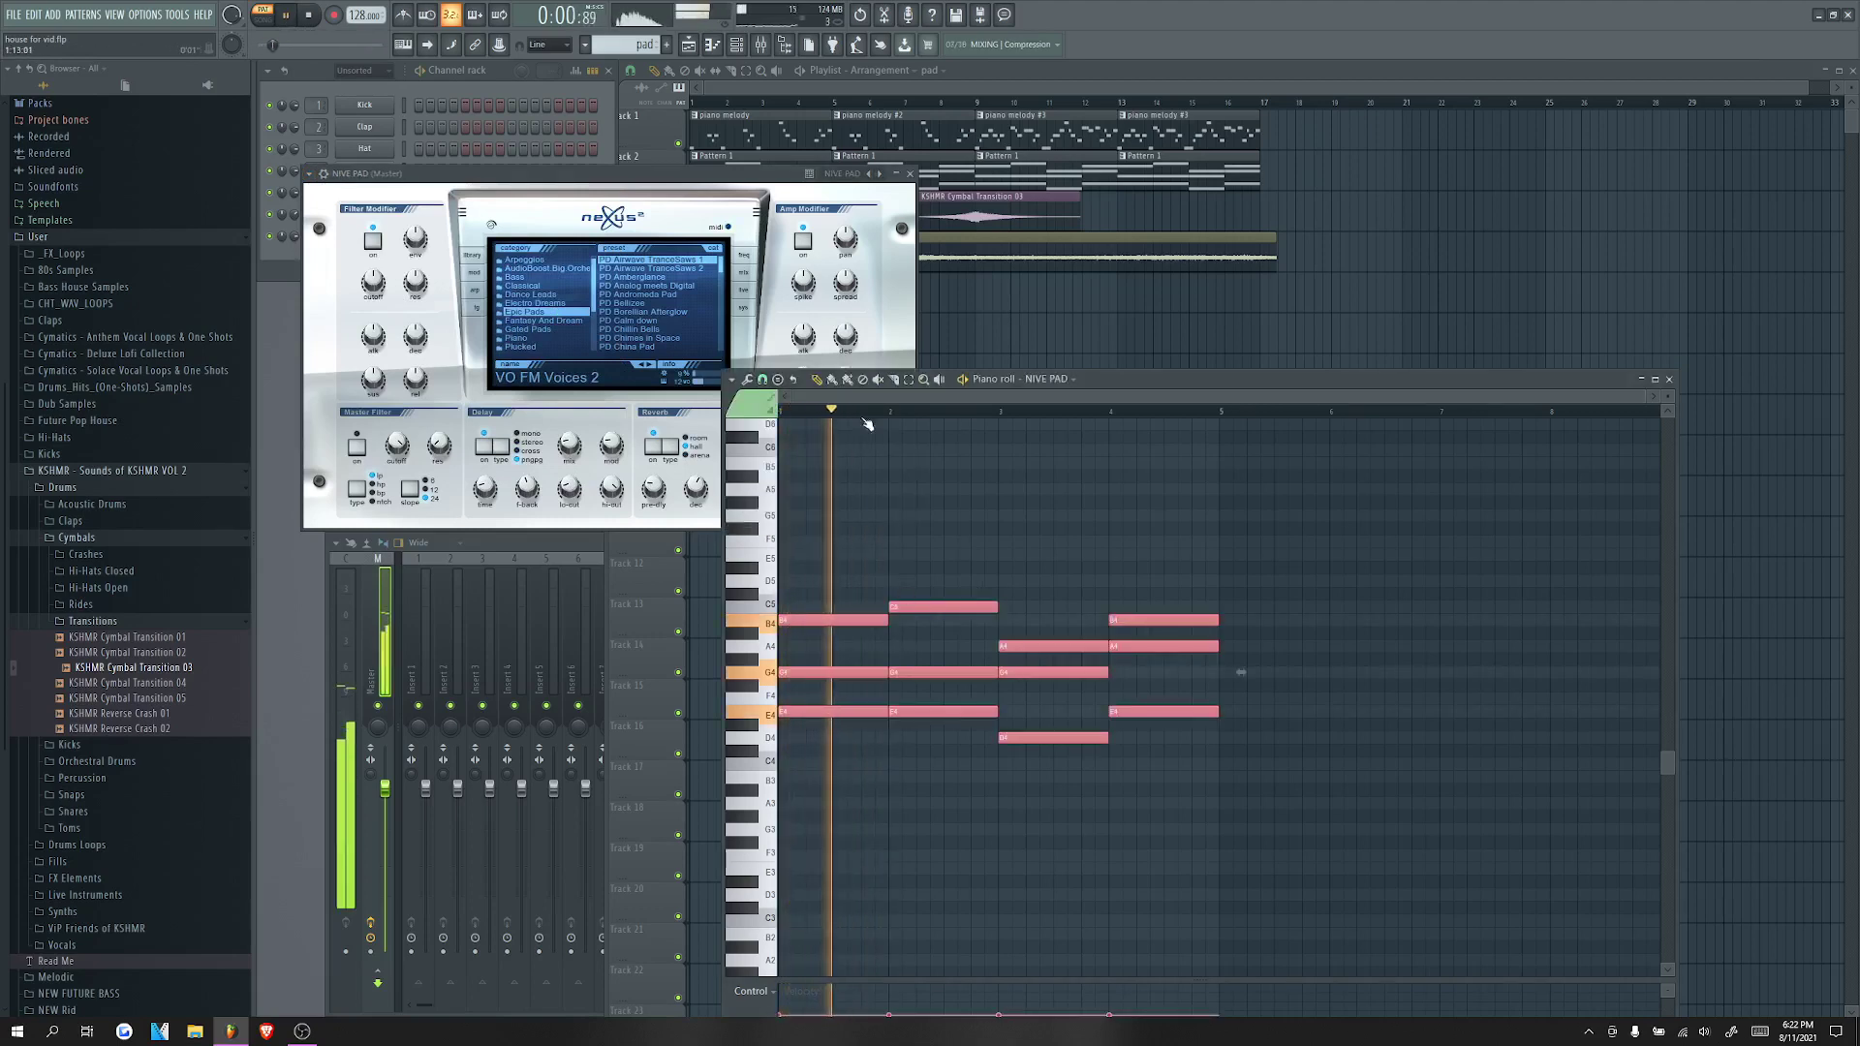
{"action": "key", "text": "space"}
{"action": "scroll", "coordinate": [845, 518], "scroll_direction": "down", "scroll_amount": 3}
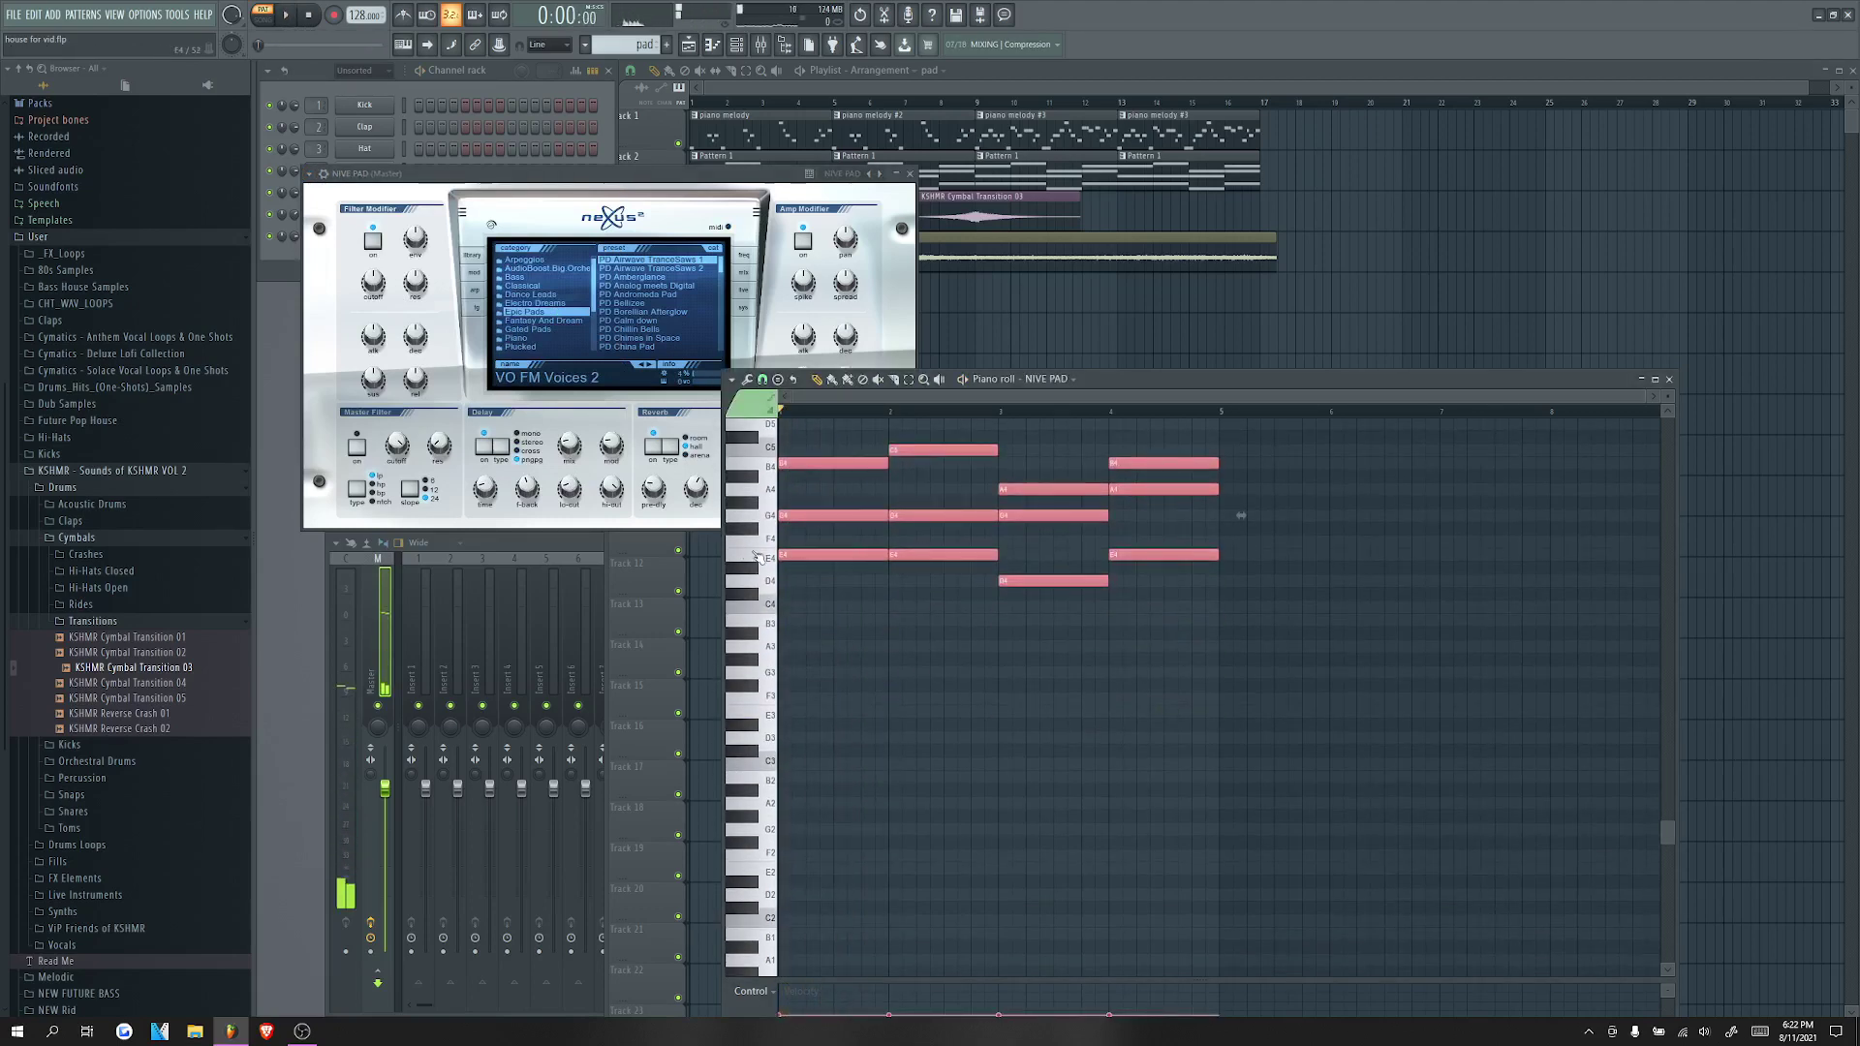
Step: Place the pad pattern on Track 5 at bars 9 and 13 and play back that section
{"action": "left_click", "coordinate": [909, 173]}
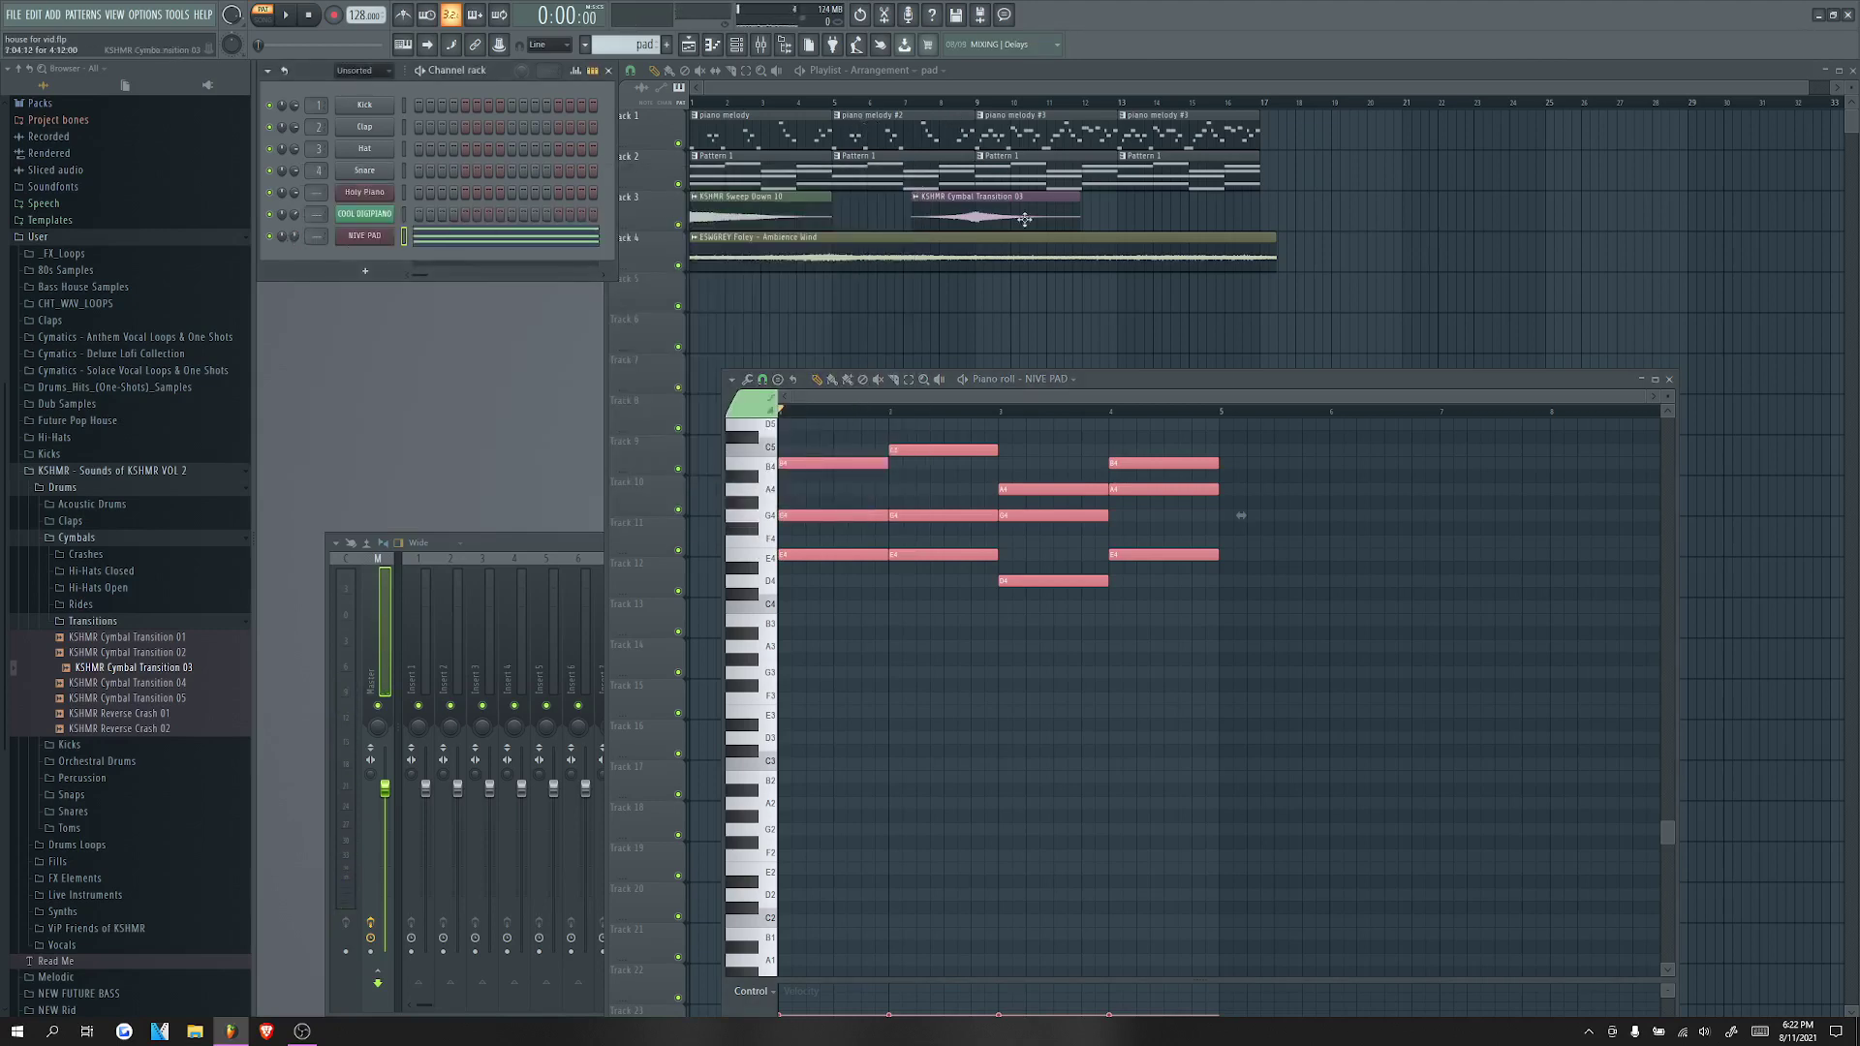
{"action": "left_click_drag", "start_coordinate": [1026, 291], "coordinate": [1003, 293]}
{"action": "scroll", "coordinate": [1003, 293], "scroll_direction": "up", "scroll_amount": 2}
{"action": "left_click_drag", "start_coordinate": [1226, 298], "coordinate": [1194, 299]}
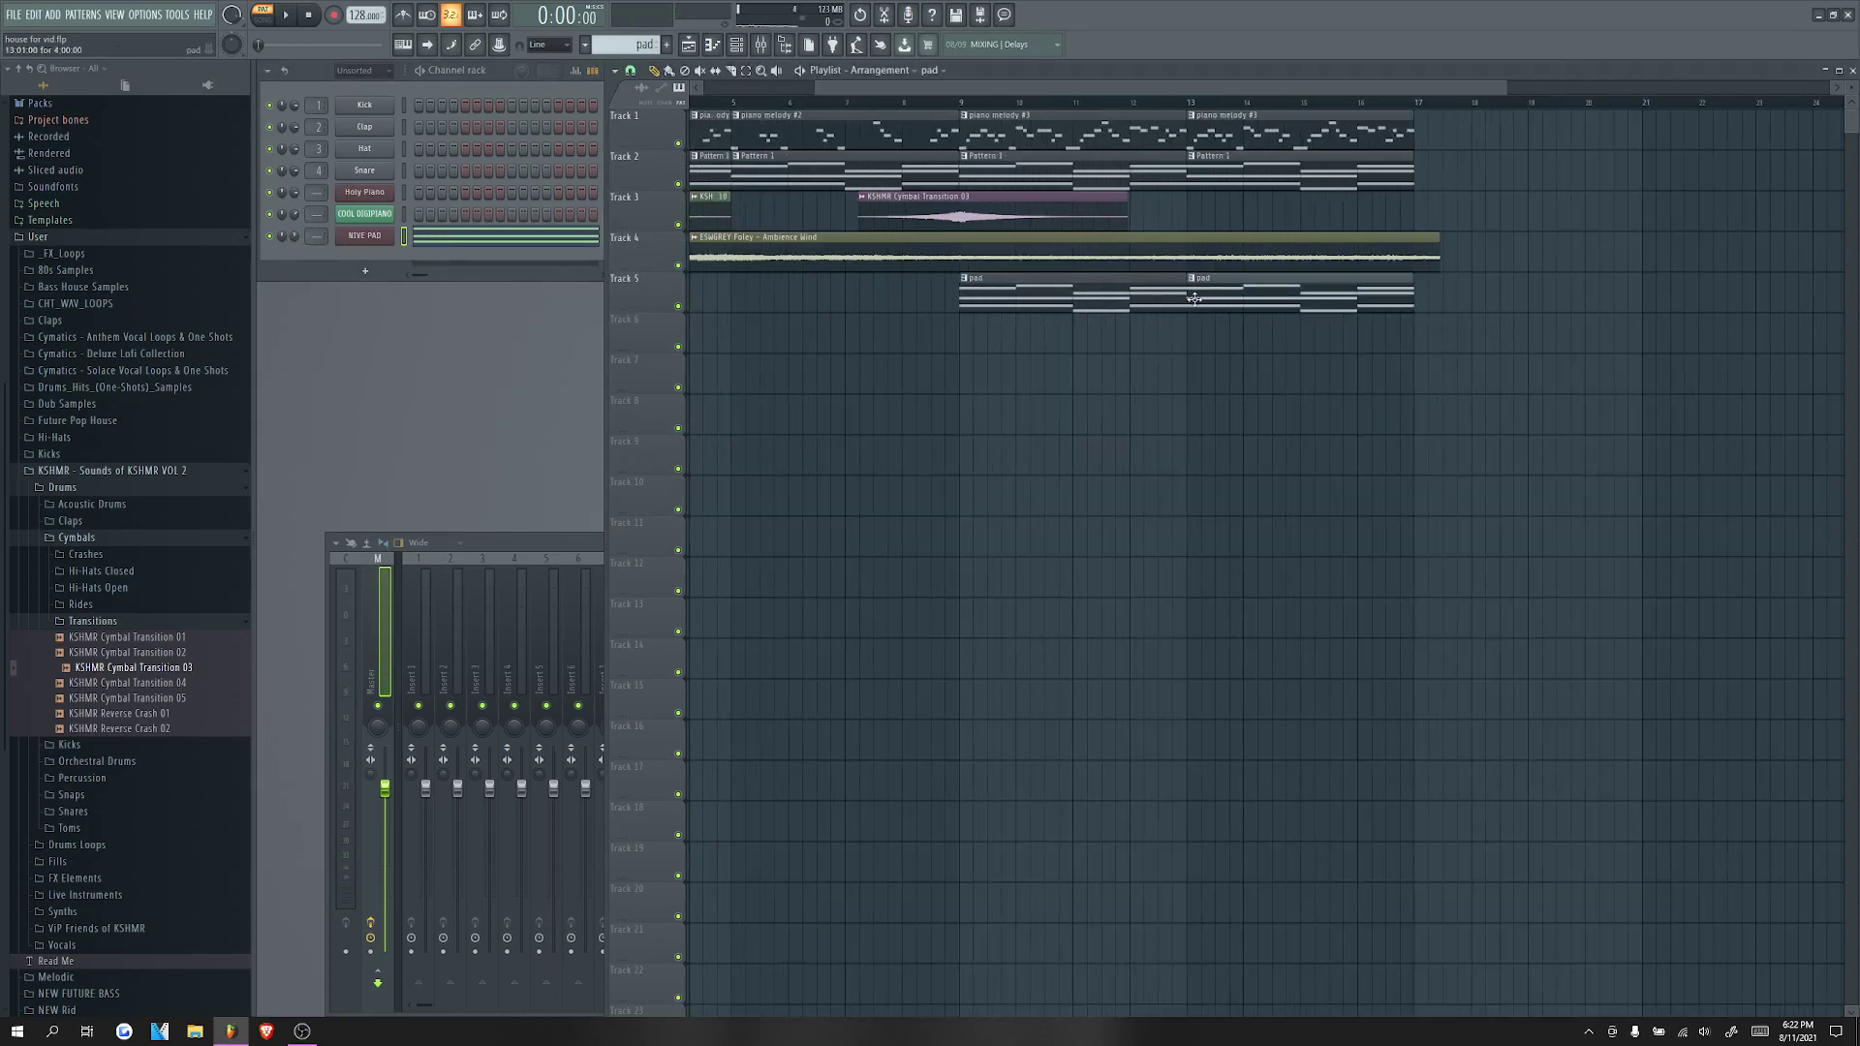
{"action": "key", "text": "space"}
{"action": "scroll", "coordinate": [969, 416], "scroll_direction": "down", "scroll_amount": 2}
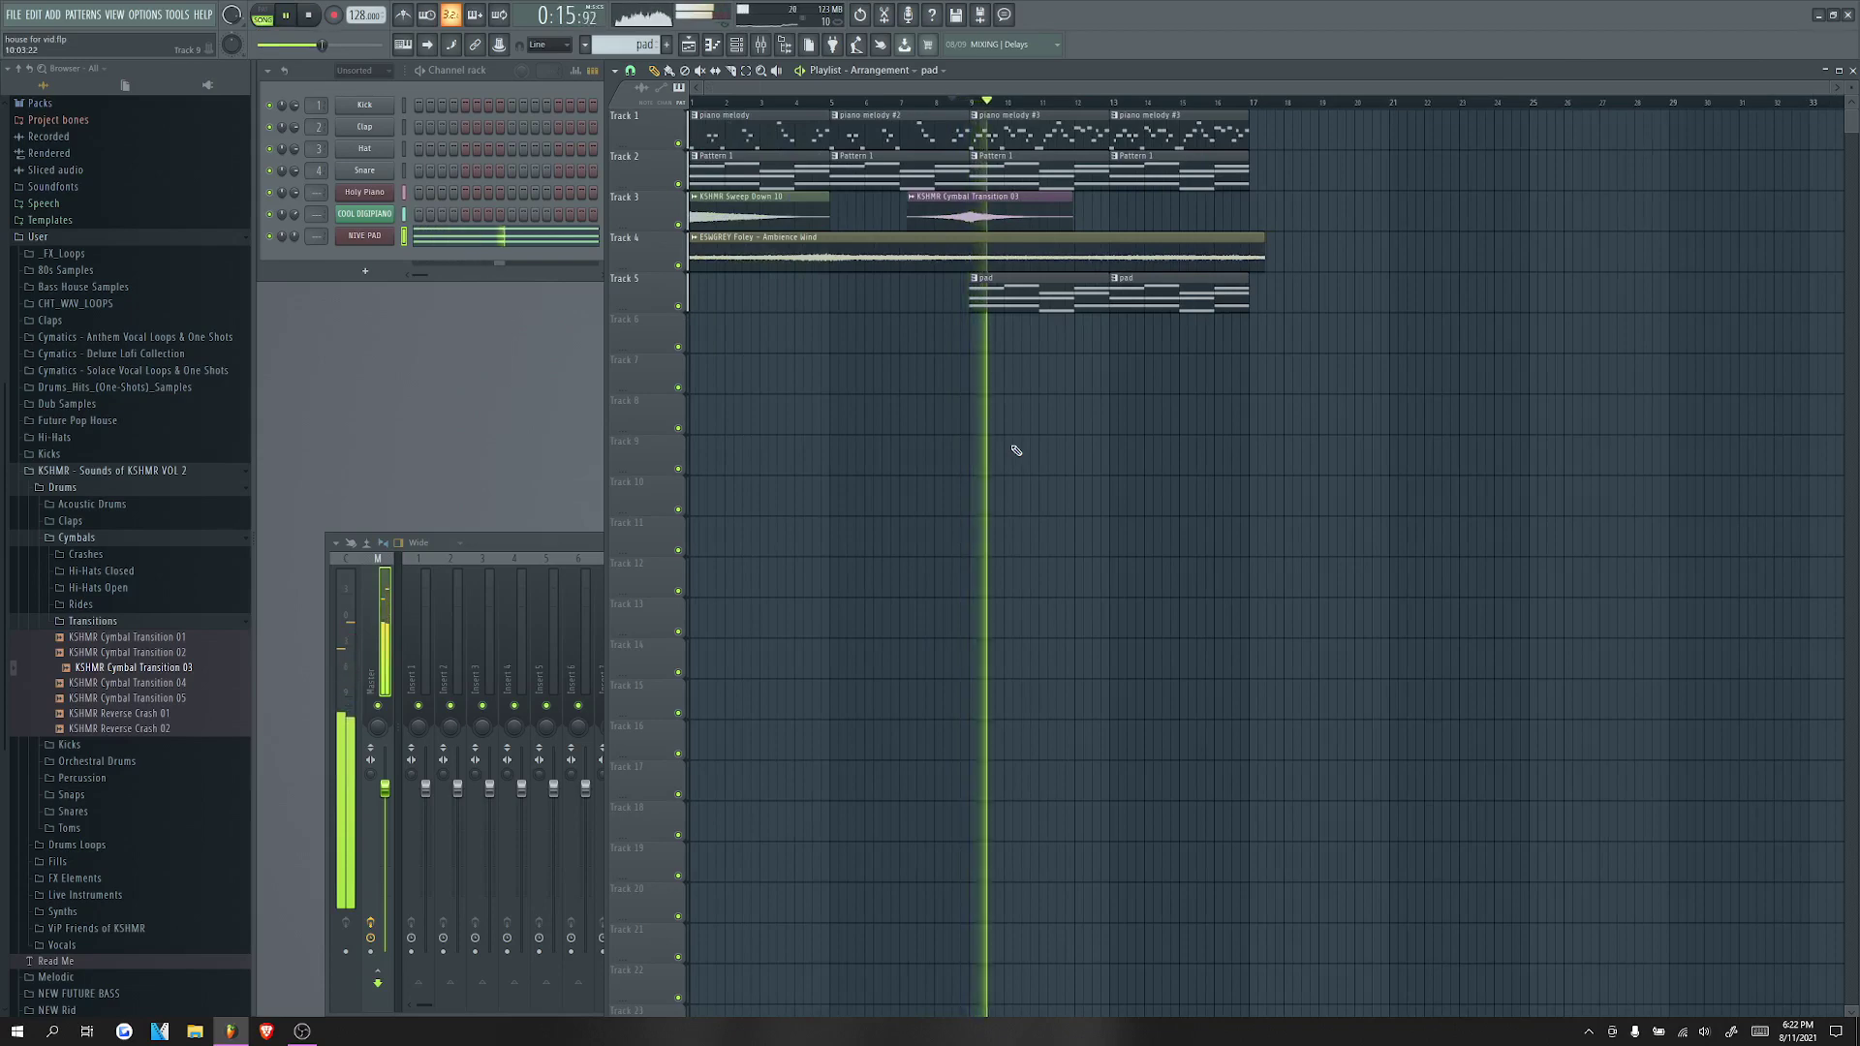
{"action": "scroll", "coordinate": [1169, 458], "scroll_direction": "up", "scroll_amount": 2}
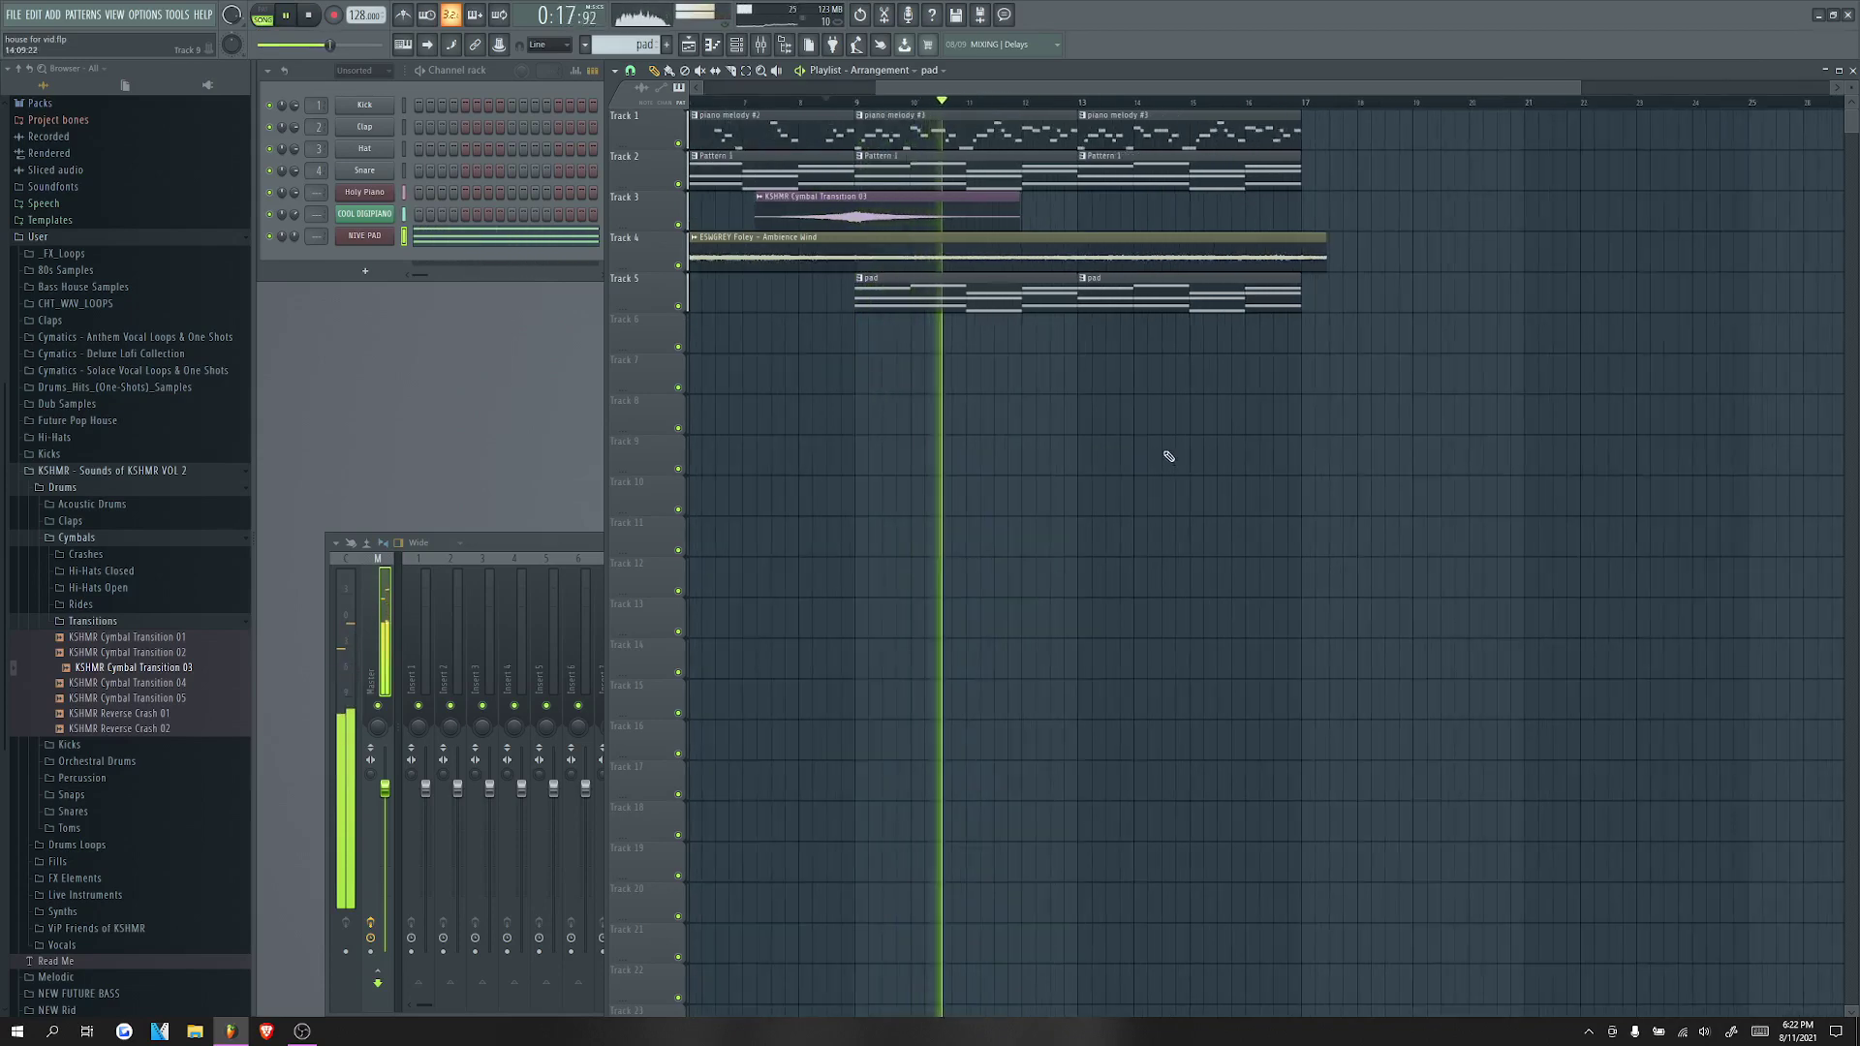
{"action": "scroll", "coordinate": [1114, 426], "scroll_direction": "down", "scroll_amount": 2}
{"action": "key", "text": "space"}
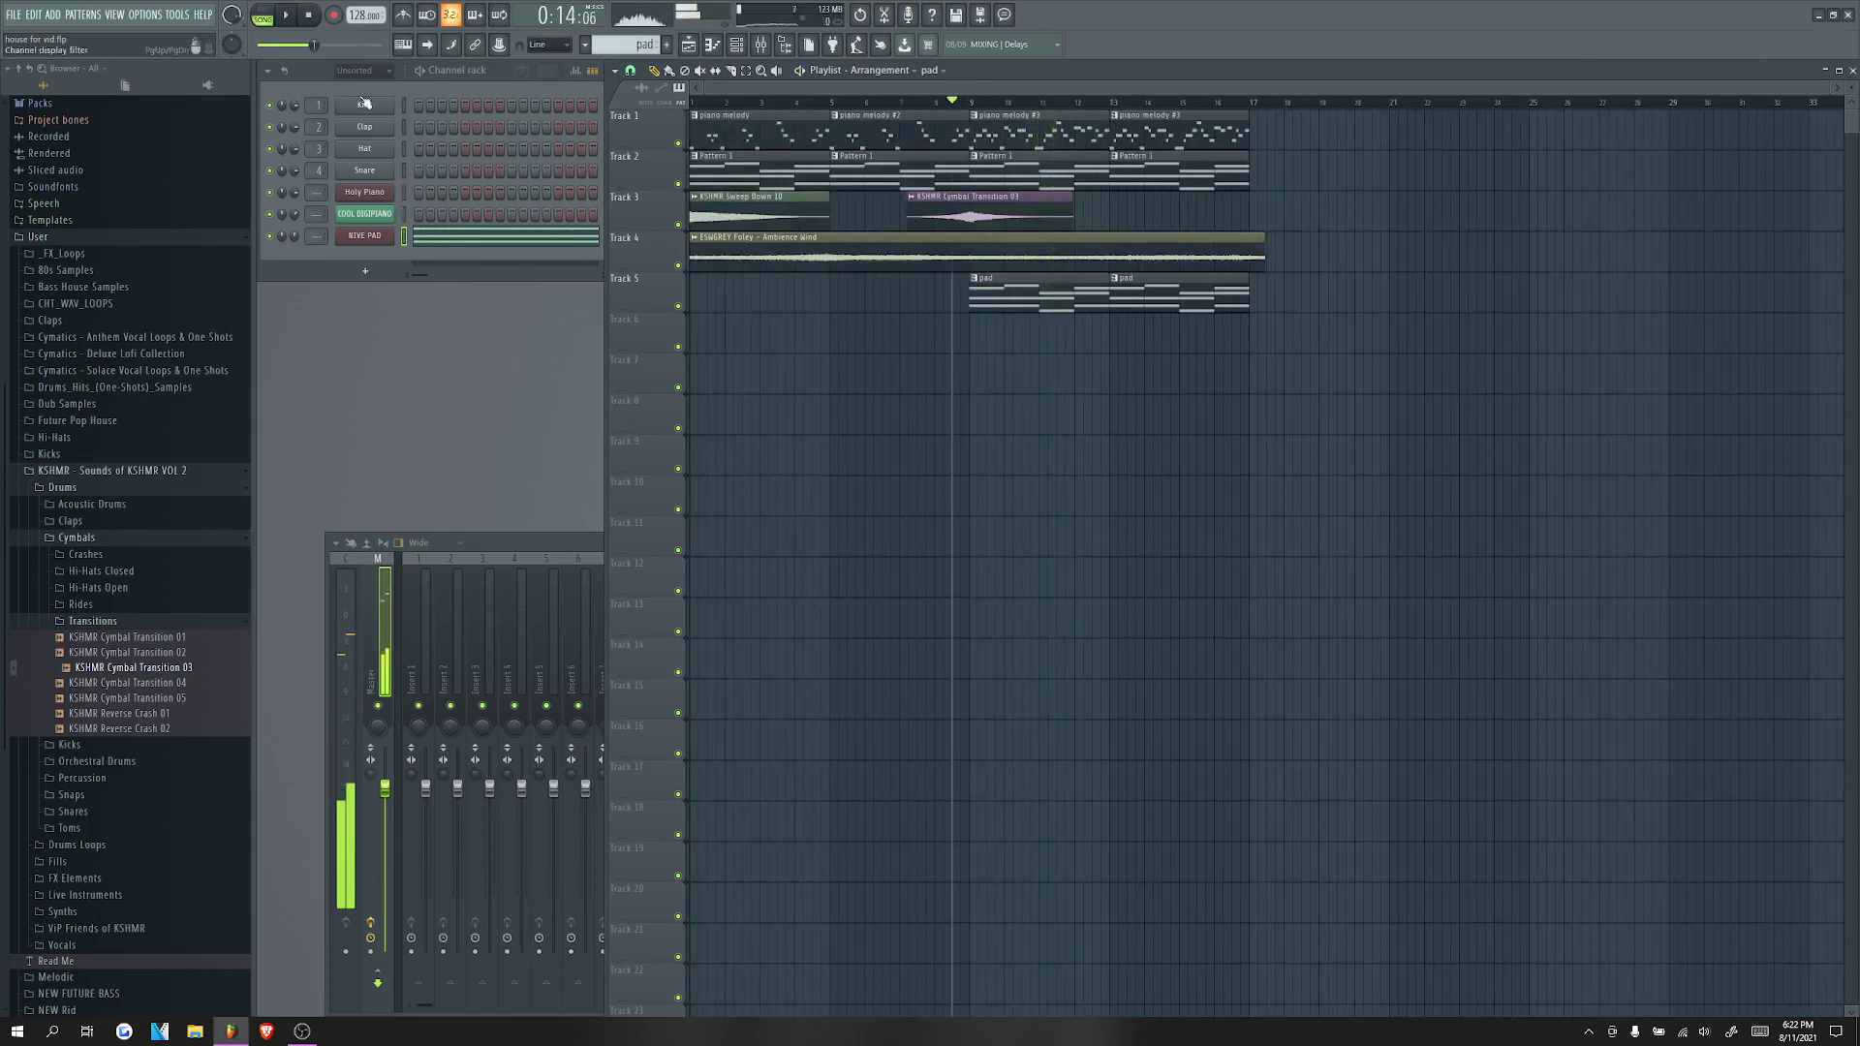
Step: Clone the NIVE PAD channel and replace the clone's instrument with FLEX
{"action": "right_click", "coordinate": [374, 238]}
{"action": "left_click", "coordinate": [433, 363]}
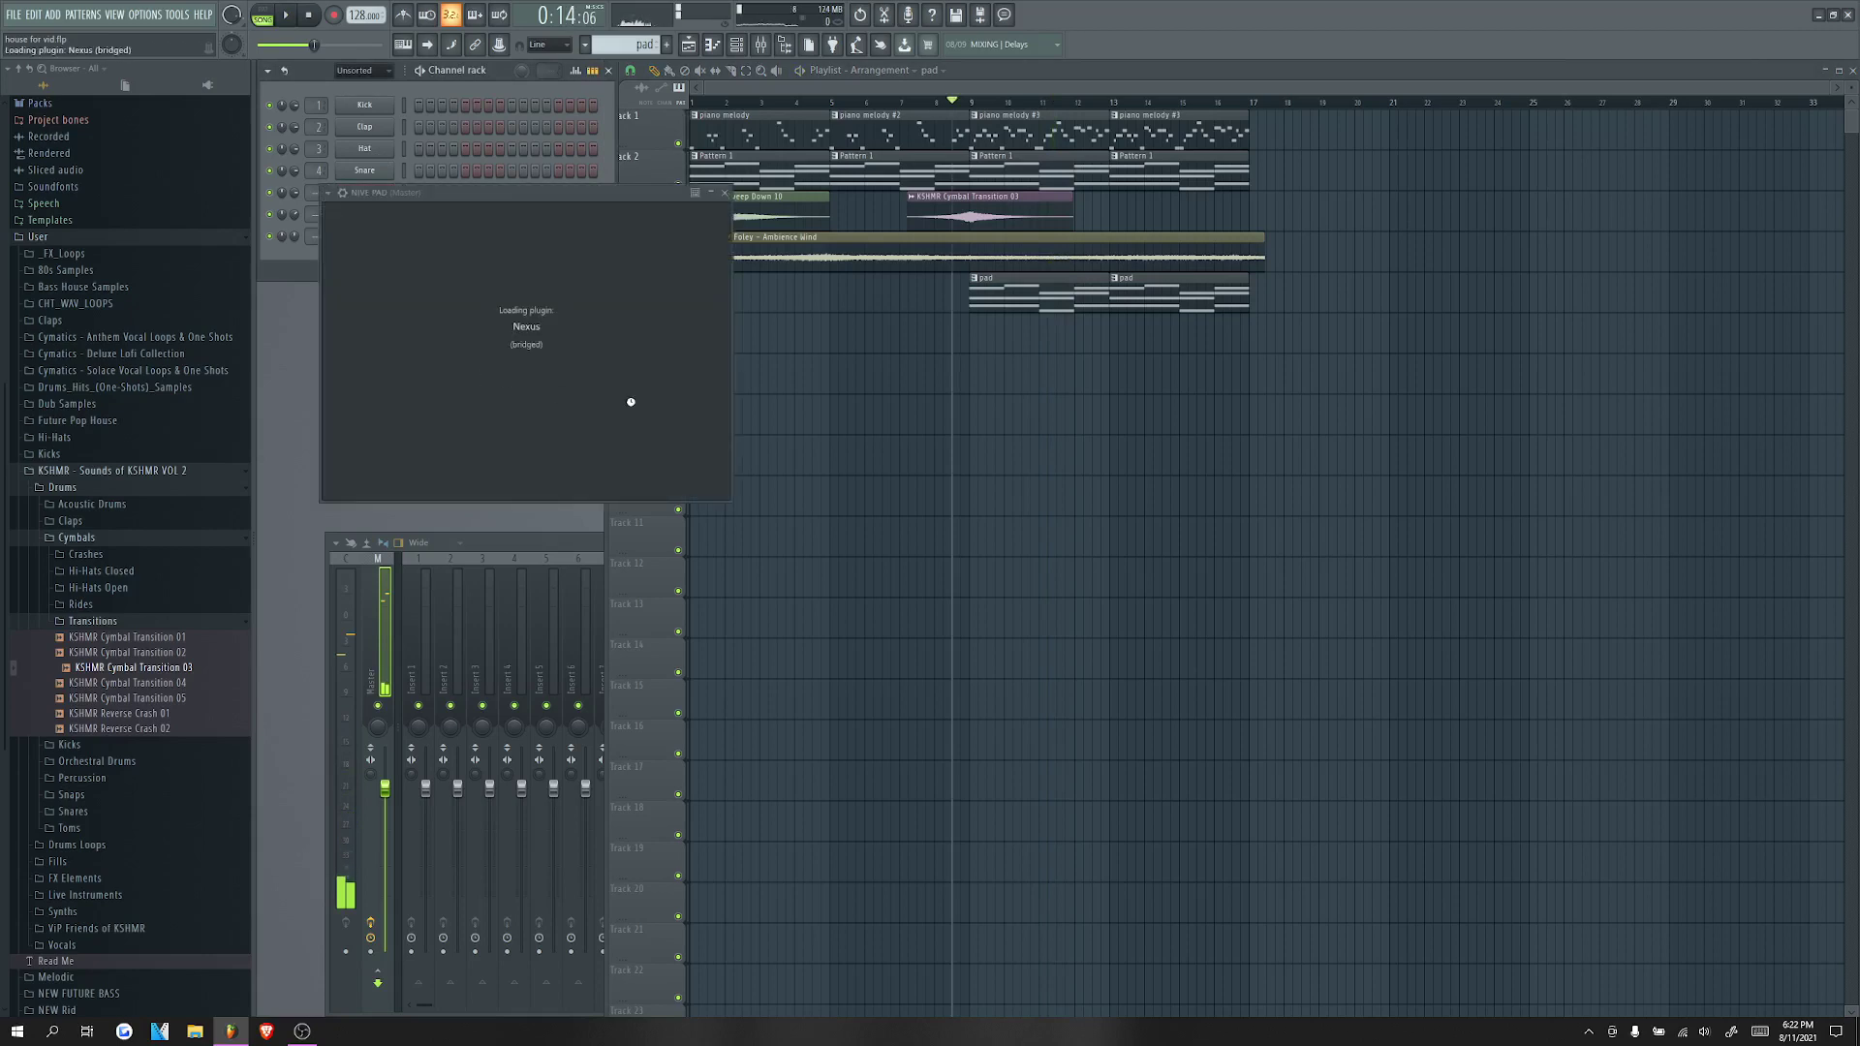
{"action": "left_click", "coordinate": [931, 194]}
{"action": "right_click", "coordinate": [386, 265]}
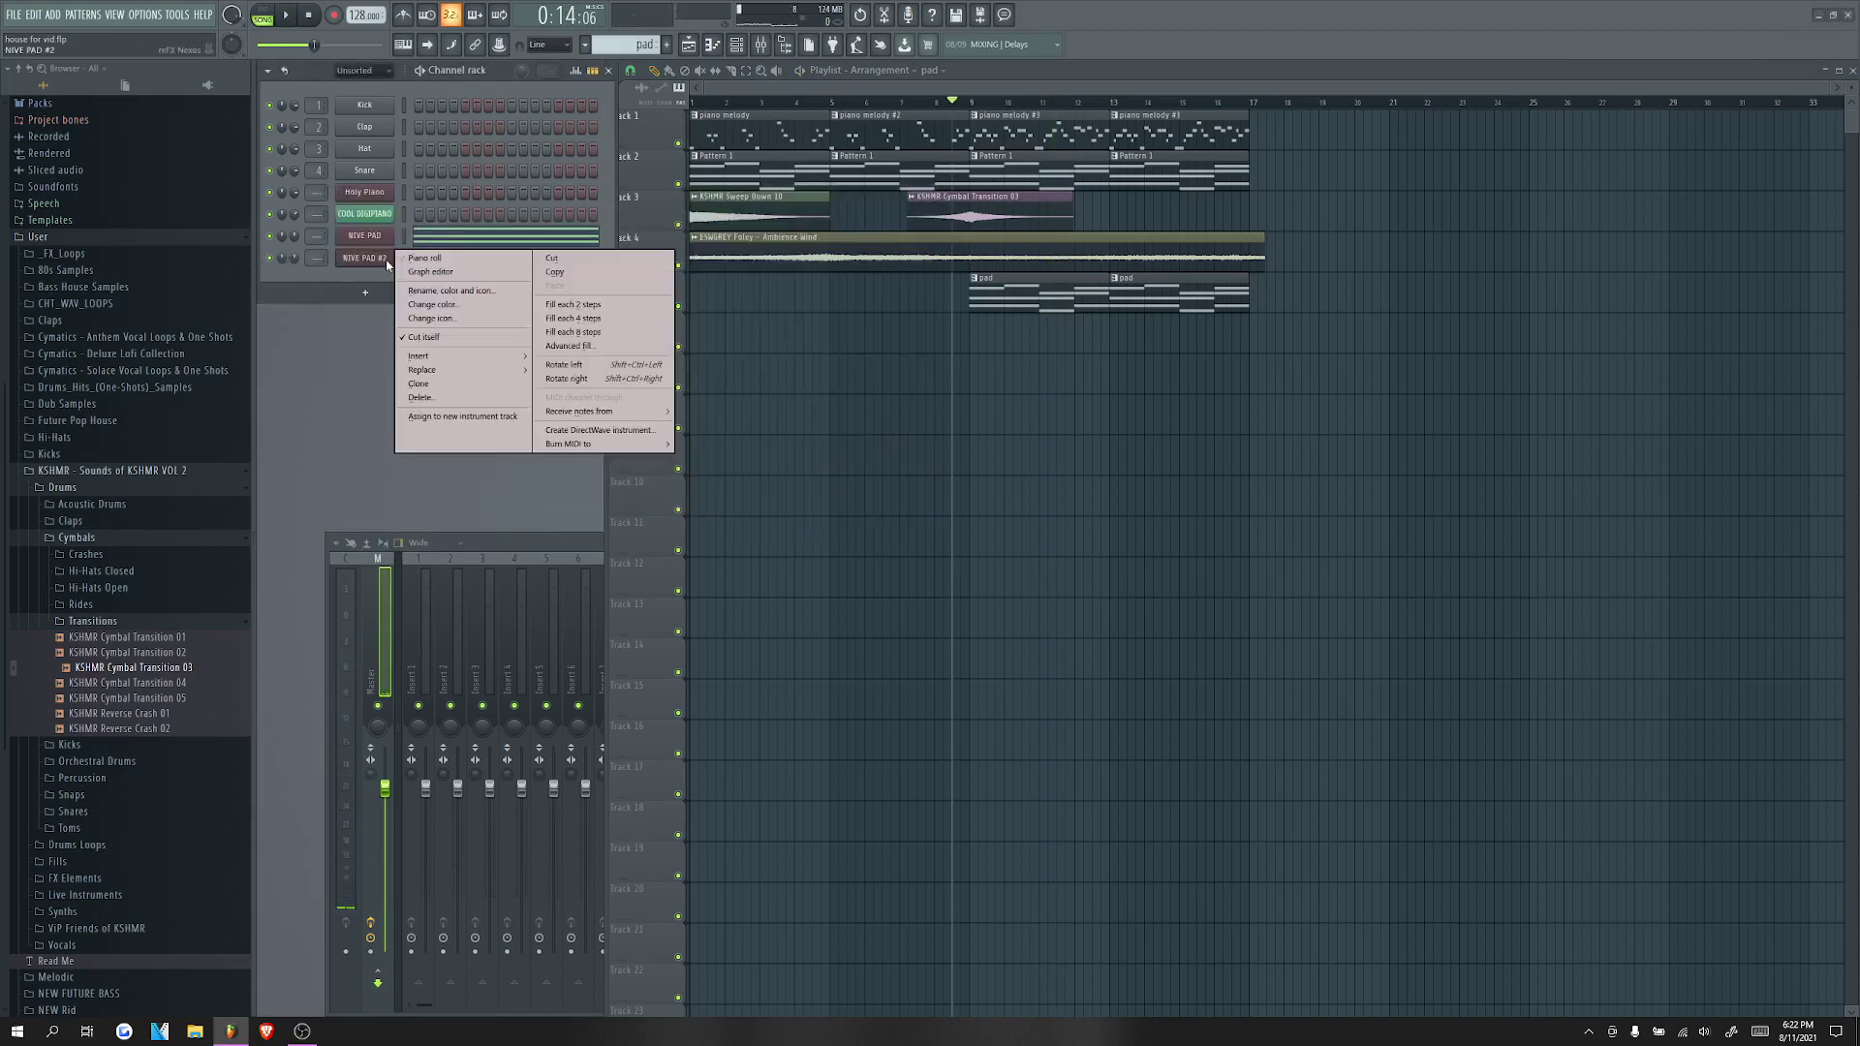
{"action": "mouse_move", "coordinate": [455, 369]}
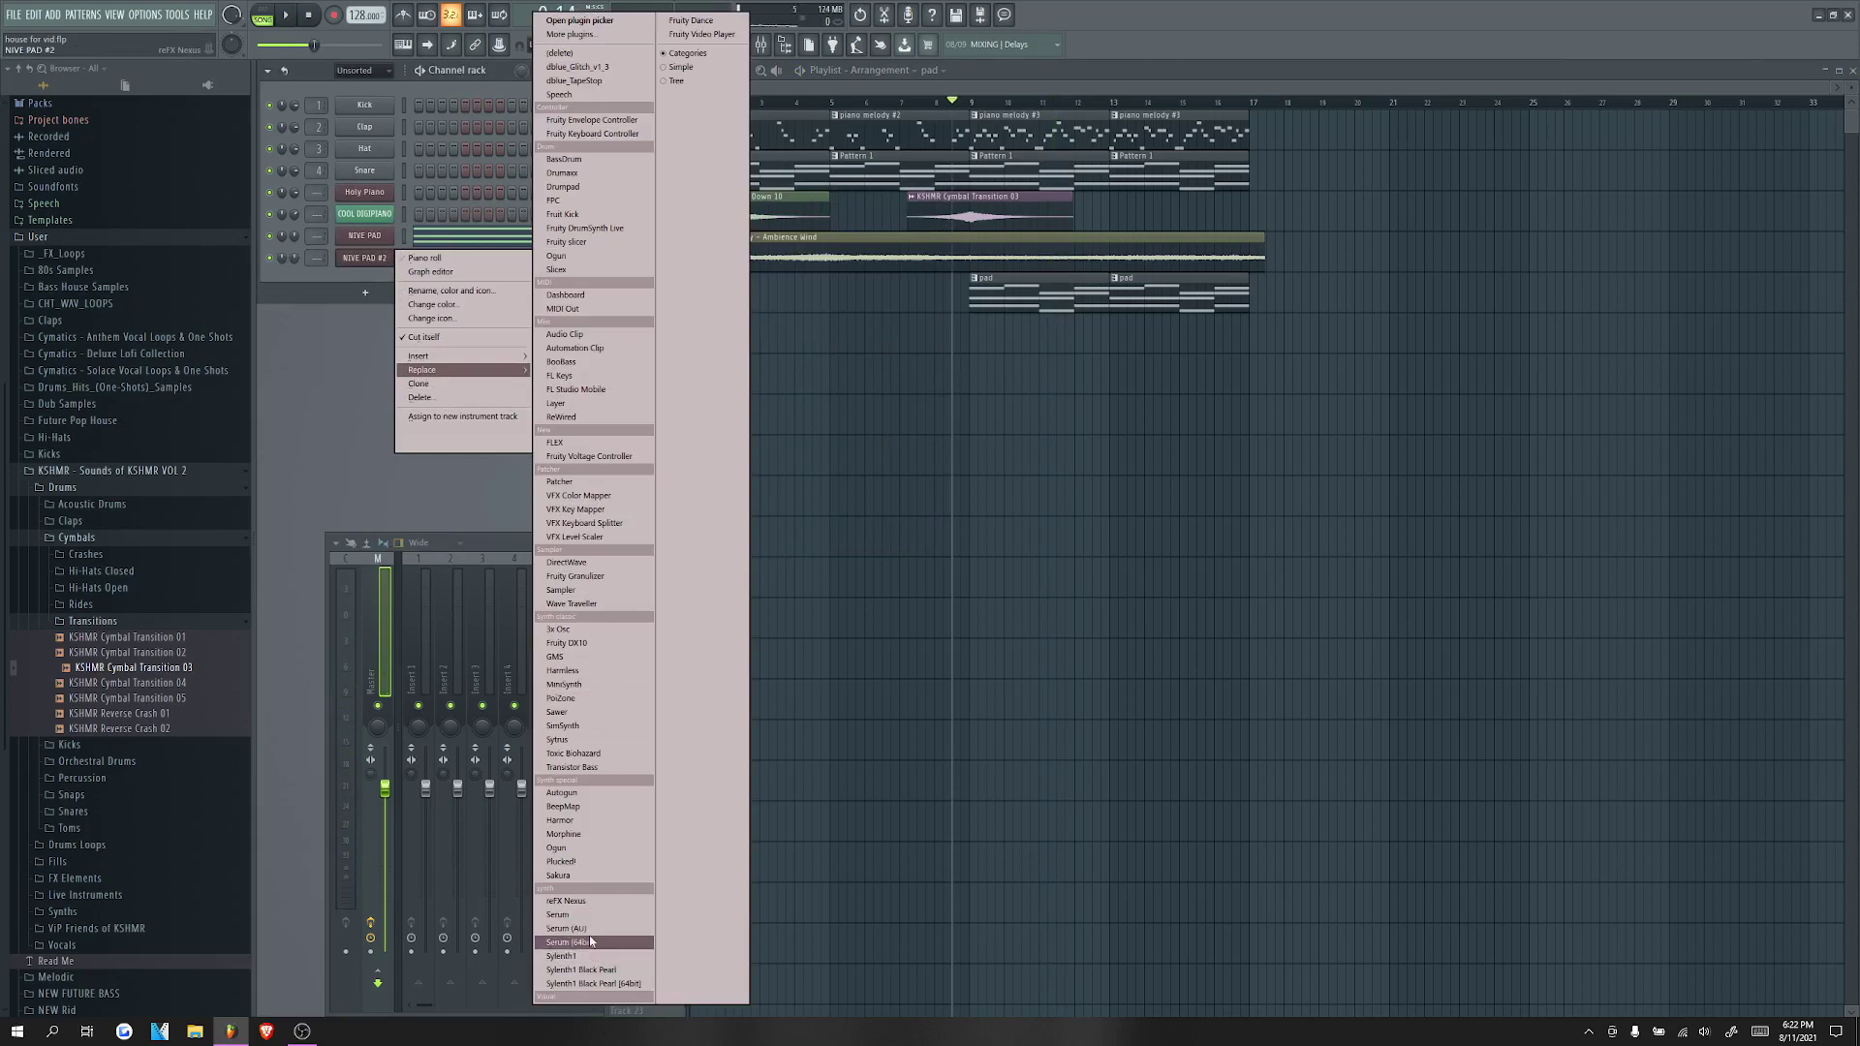
{"action": "left_click", "coordinate": [570, 443]}
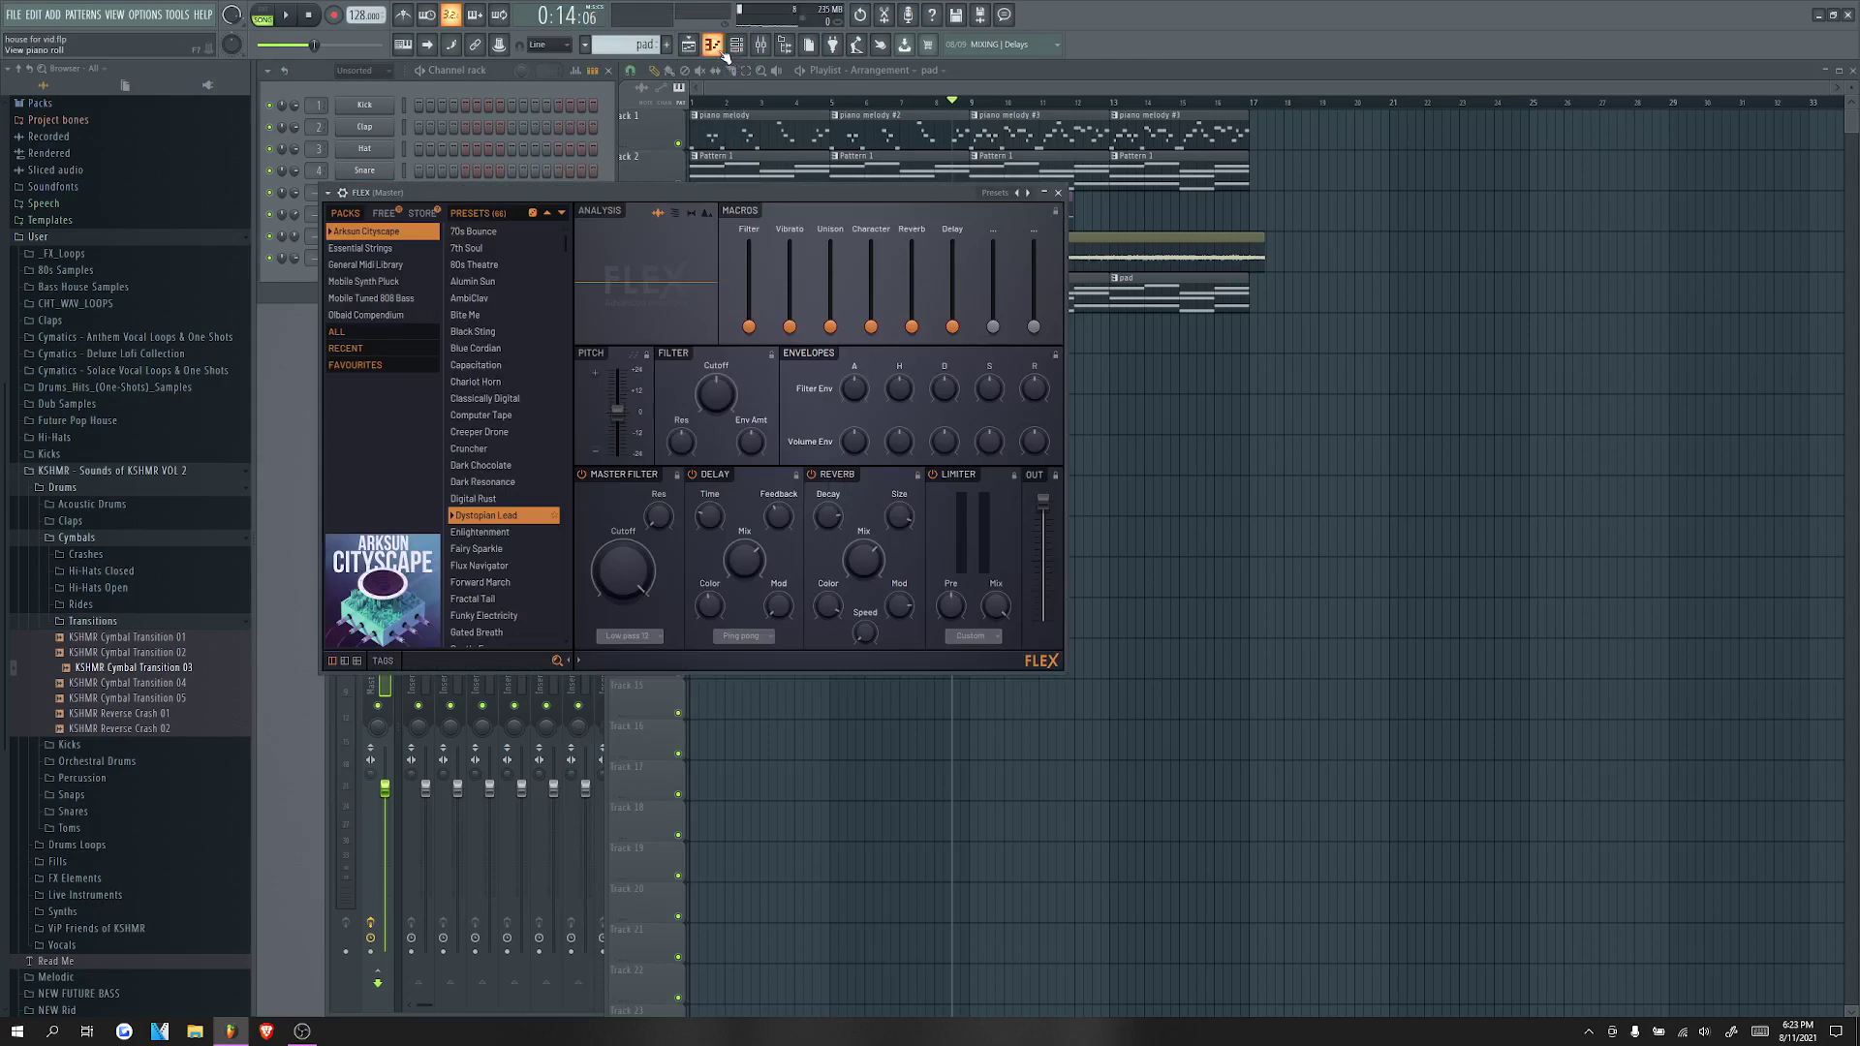
Step: Load FLEX's All Strings Slow preset from the Essential Strings pack, paste the chords into its piano roll and play them
{"action": "left_click", "coordinate": [365, 249]}
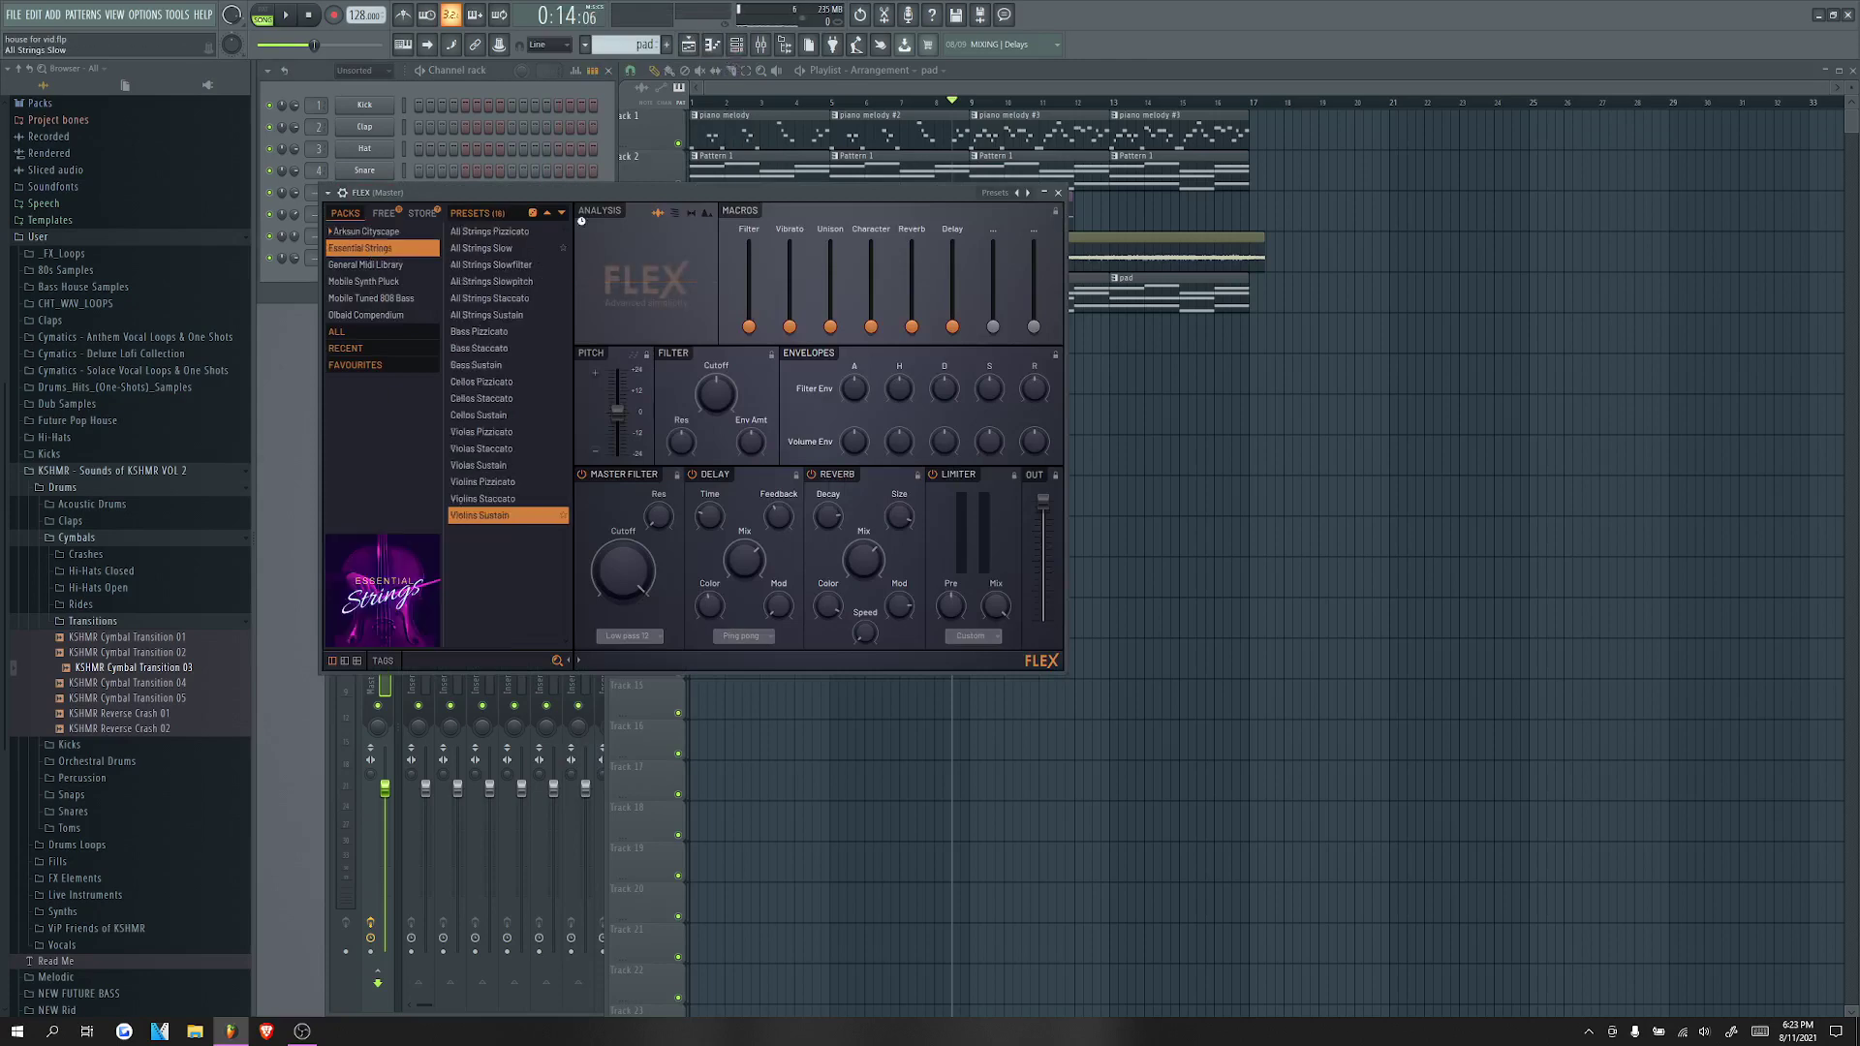
{"action": "left_click", "coordinate": [481, 247]}
{"action": "left_click", "coordinate": [712, 44]}
{"action": "key", "text": "ctrl+v"}
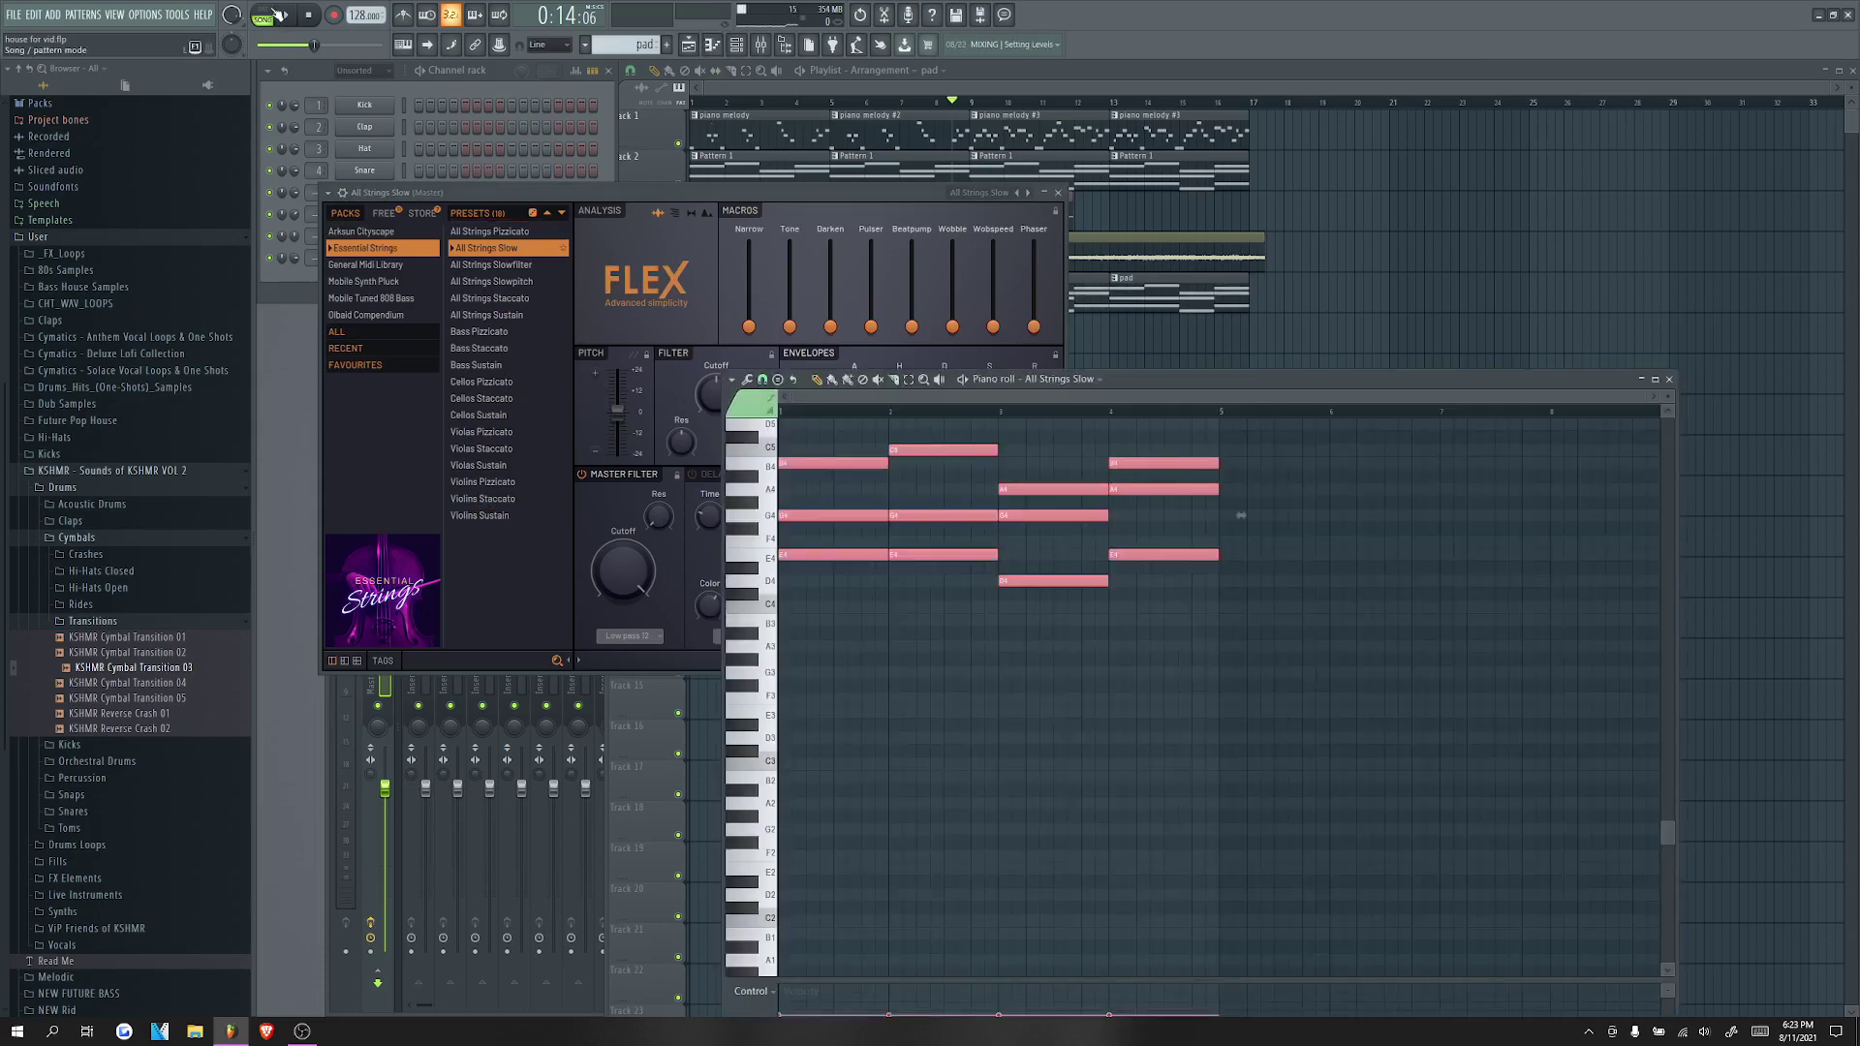
{"action": "left_click", "coordinate": [272, 12]}
{"action": "key", "text": "space"}
{"action": "scroll", "coordinate": [859, 612], "scroll_direction": "up", "scroll_amount": 8}
{"action": "scroll", "coordinate": [857, 612], "scroll_direction": "up", "scroll_amount": 2}
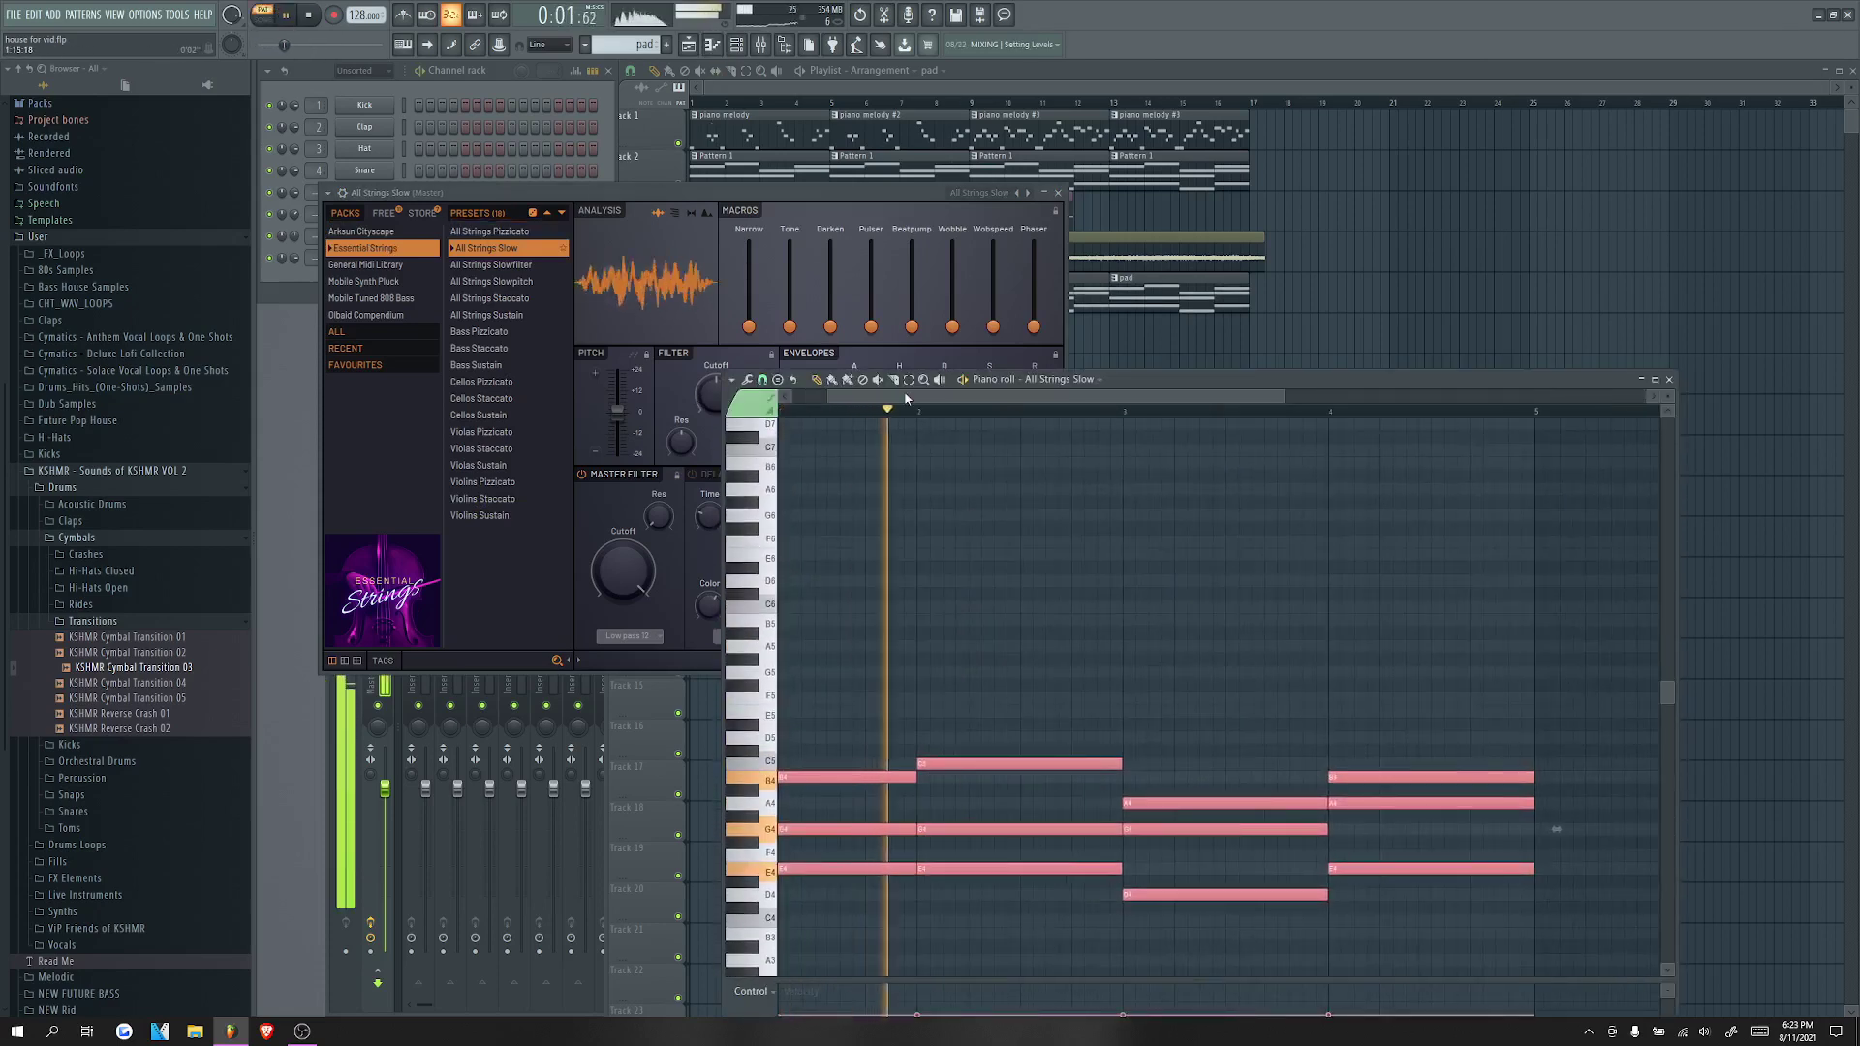
{"action": "left_click_drag", "start_coordinate": [907, 398], "coordinate": [858, 398]}
{"action": "scroll", "coordinate": [1123, 635], "scroll_direction": "down", "scroll_amount": 2}
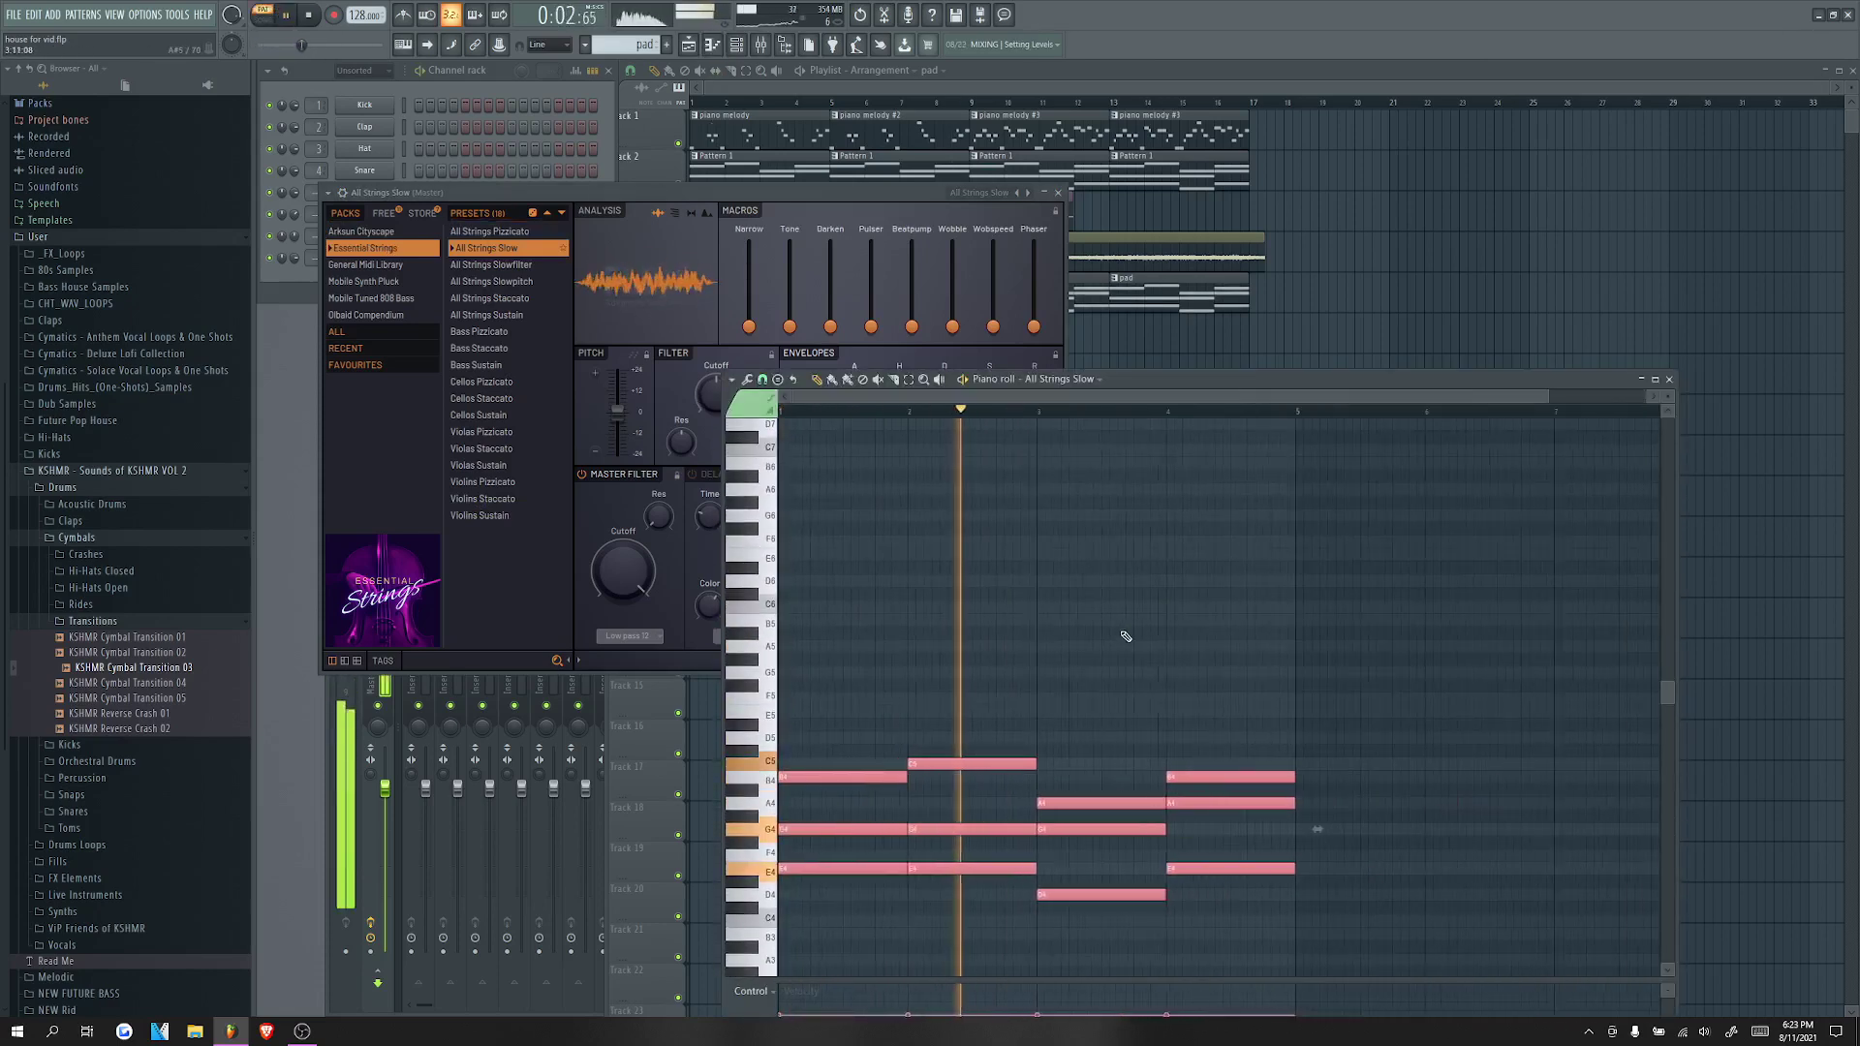
Step: Play the arrangement from about bar 8 to hear the strings layered with the pad
{"action": "left_click", "coordinate": [496, 92]}
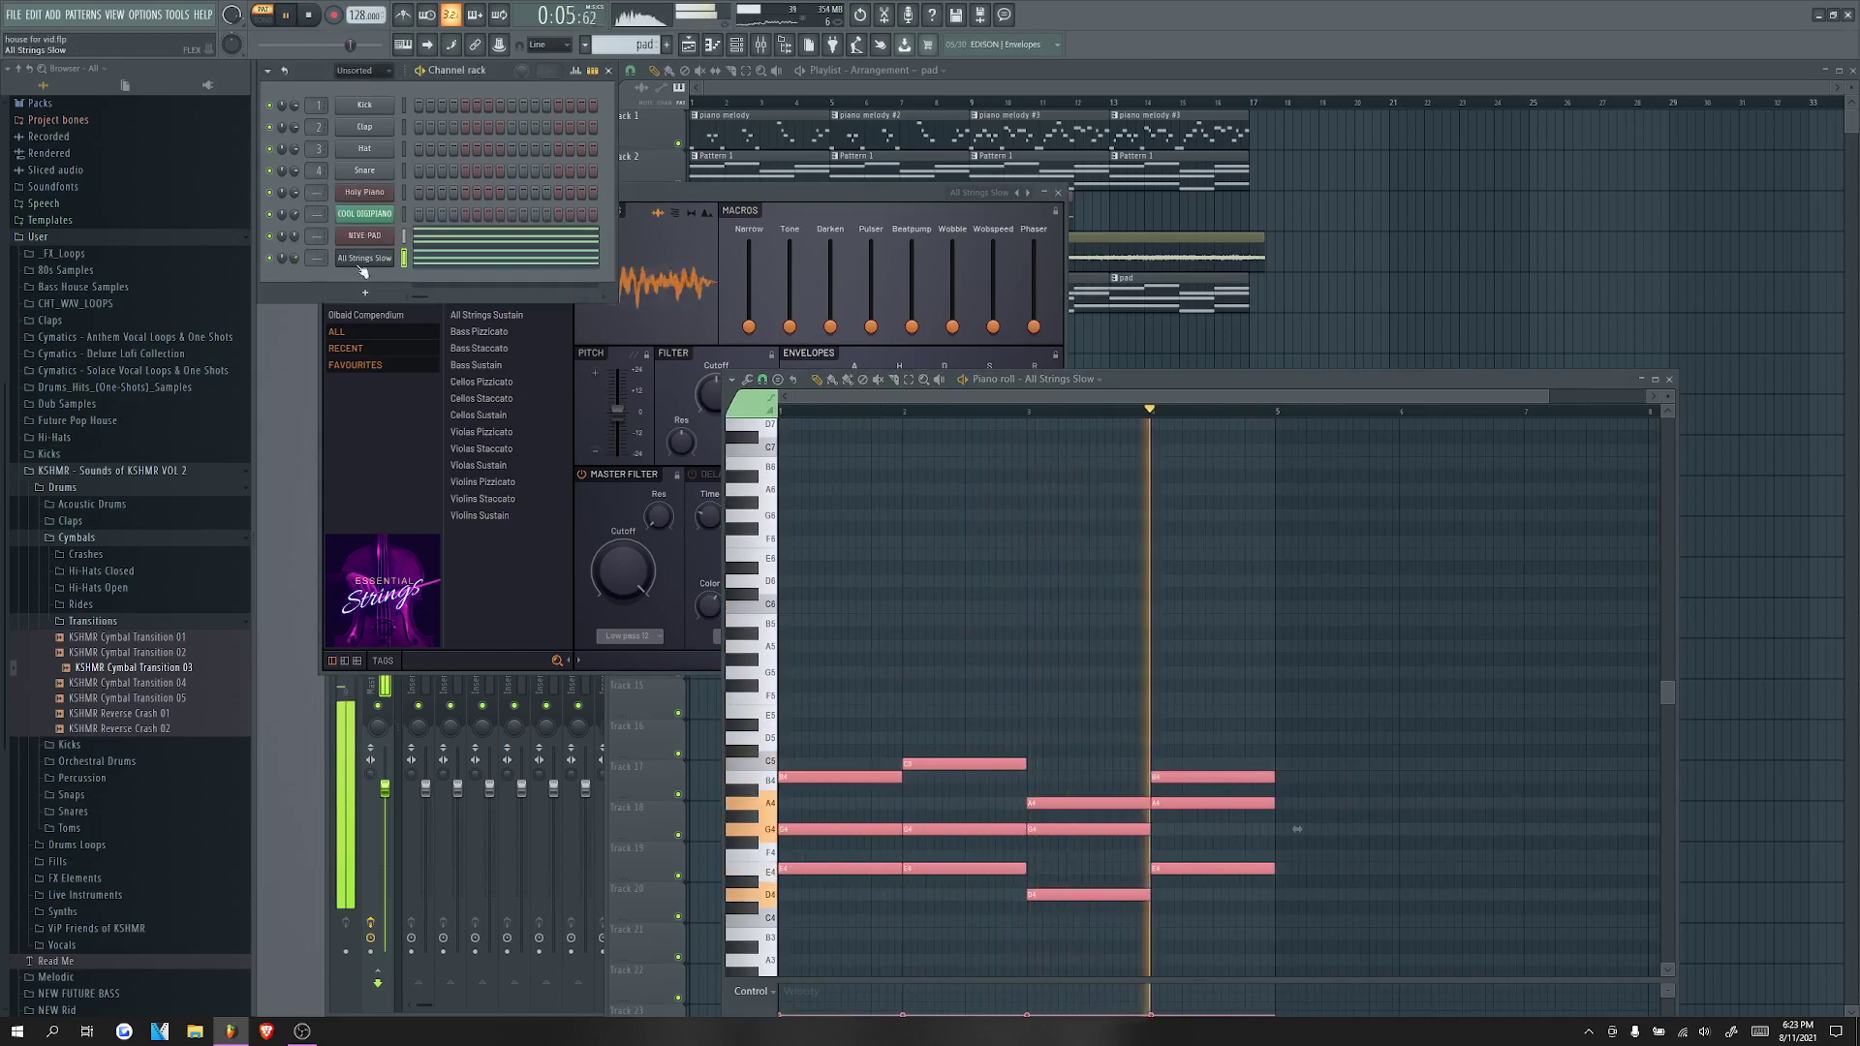
{"action": "key", "text": "space"}
{"action": "left_click", "coordinate": [935, 102]}
{"action": "key", "text": "space"}
{"action": "scroll", "coordinate": [997, 291], "scroll_direction": "up", "scroll_amount": 2}
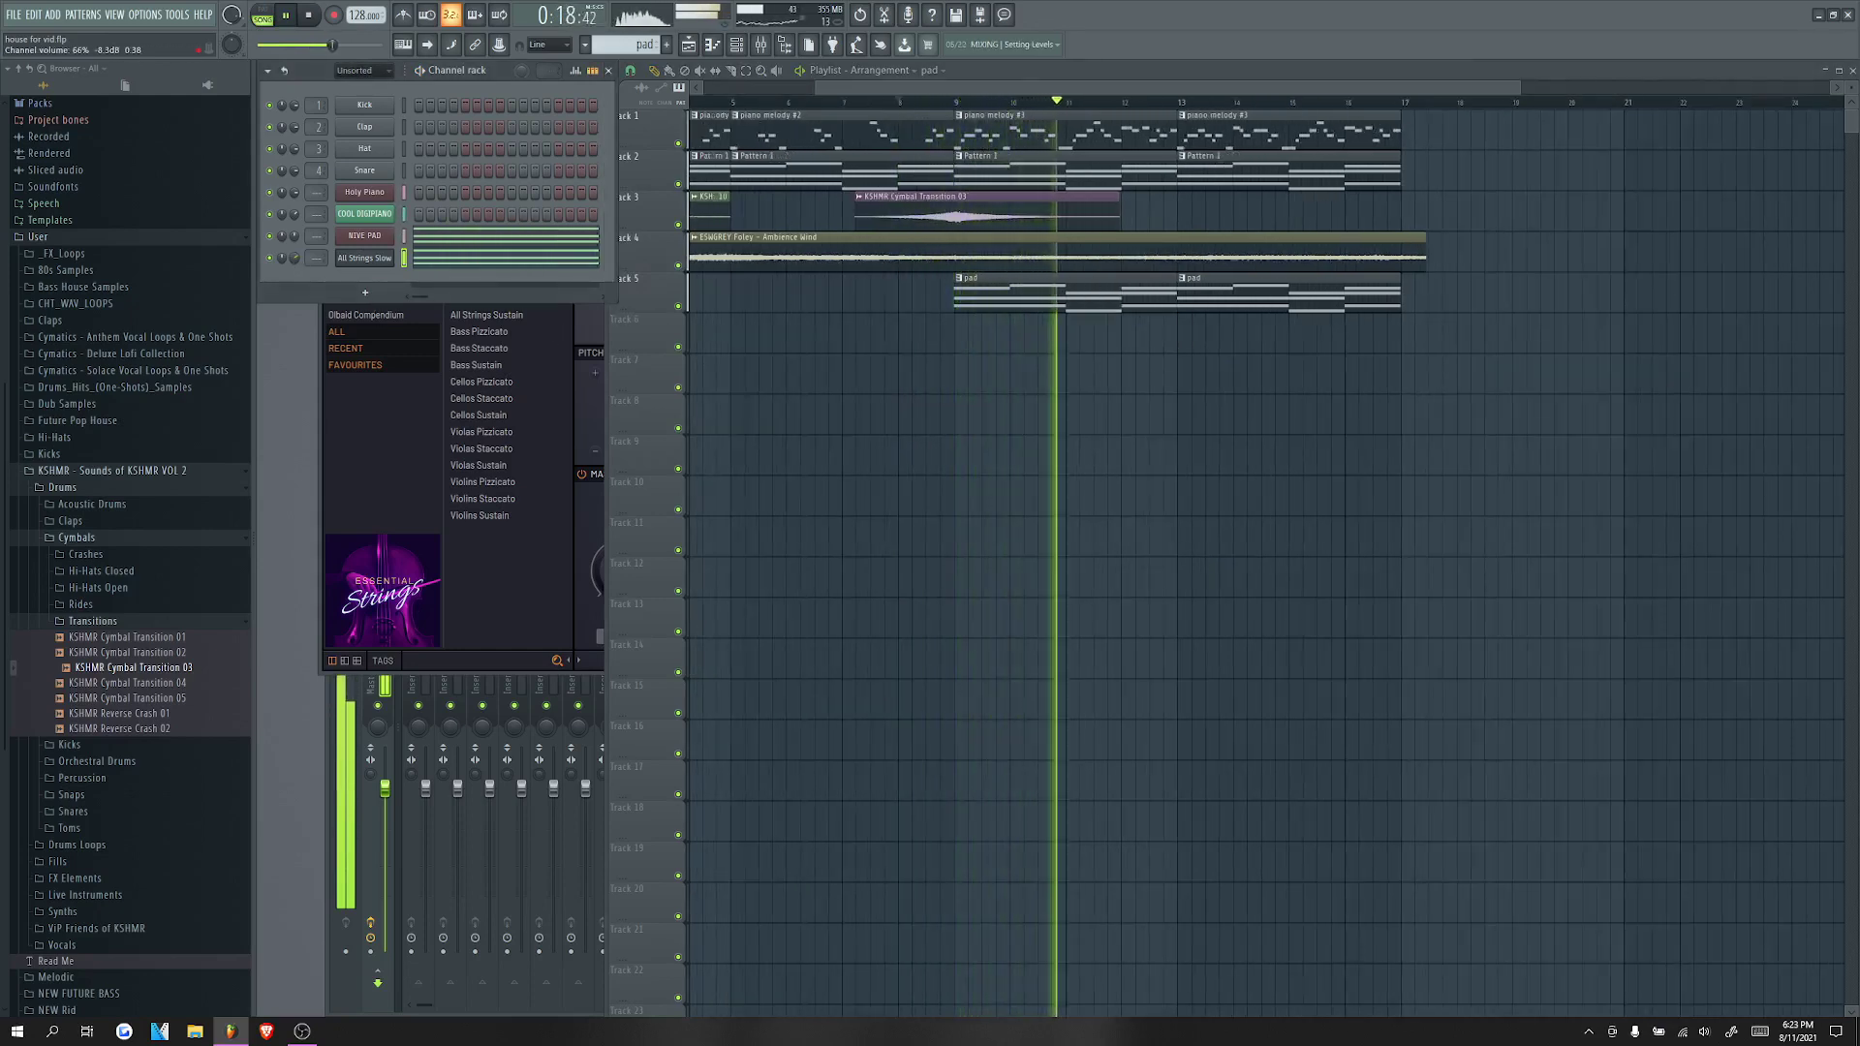
Step: Rename the pad pattern as "pad + string" and stop the playback
{"action": "left_click", "coordinate": [635, 44]}
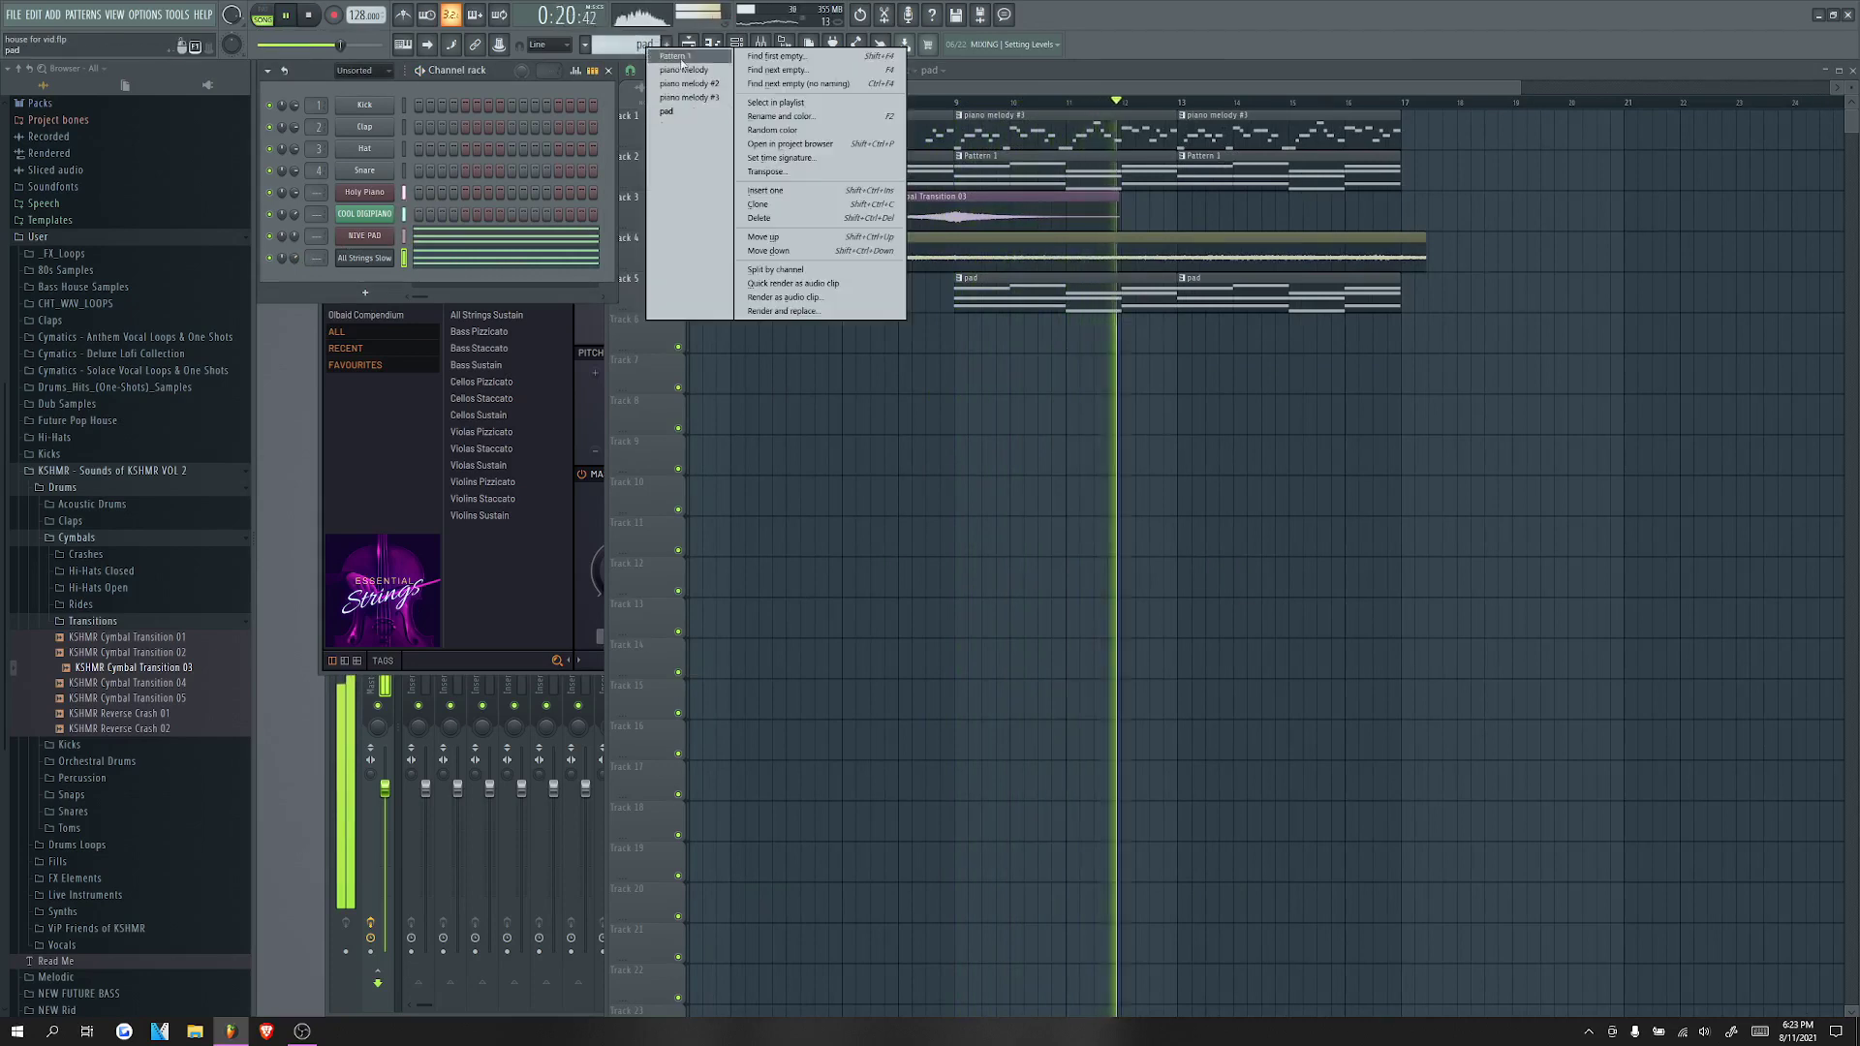
{"action": "left_click", "coordinate": [781, 117]}
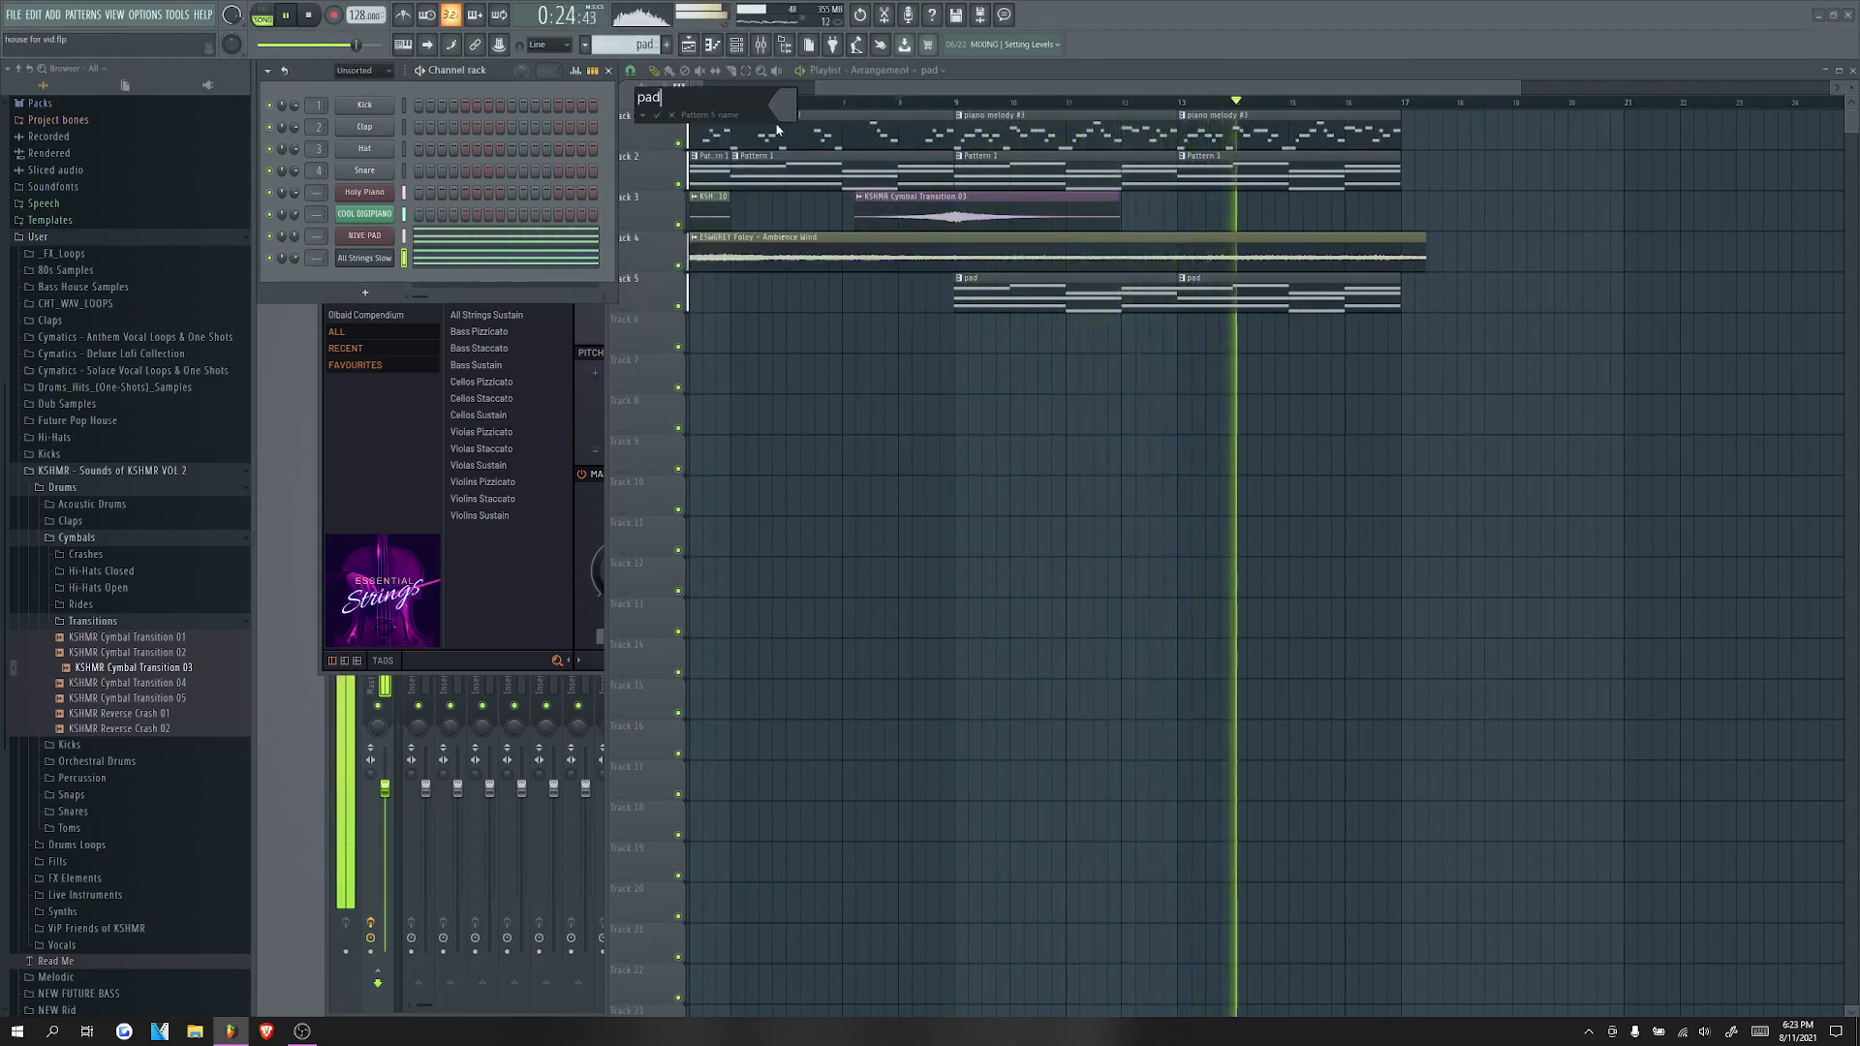
{"action": "type", "text": "+"}
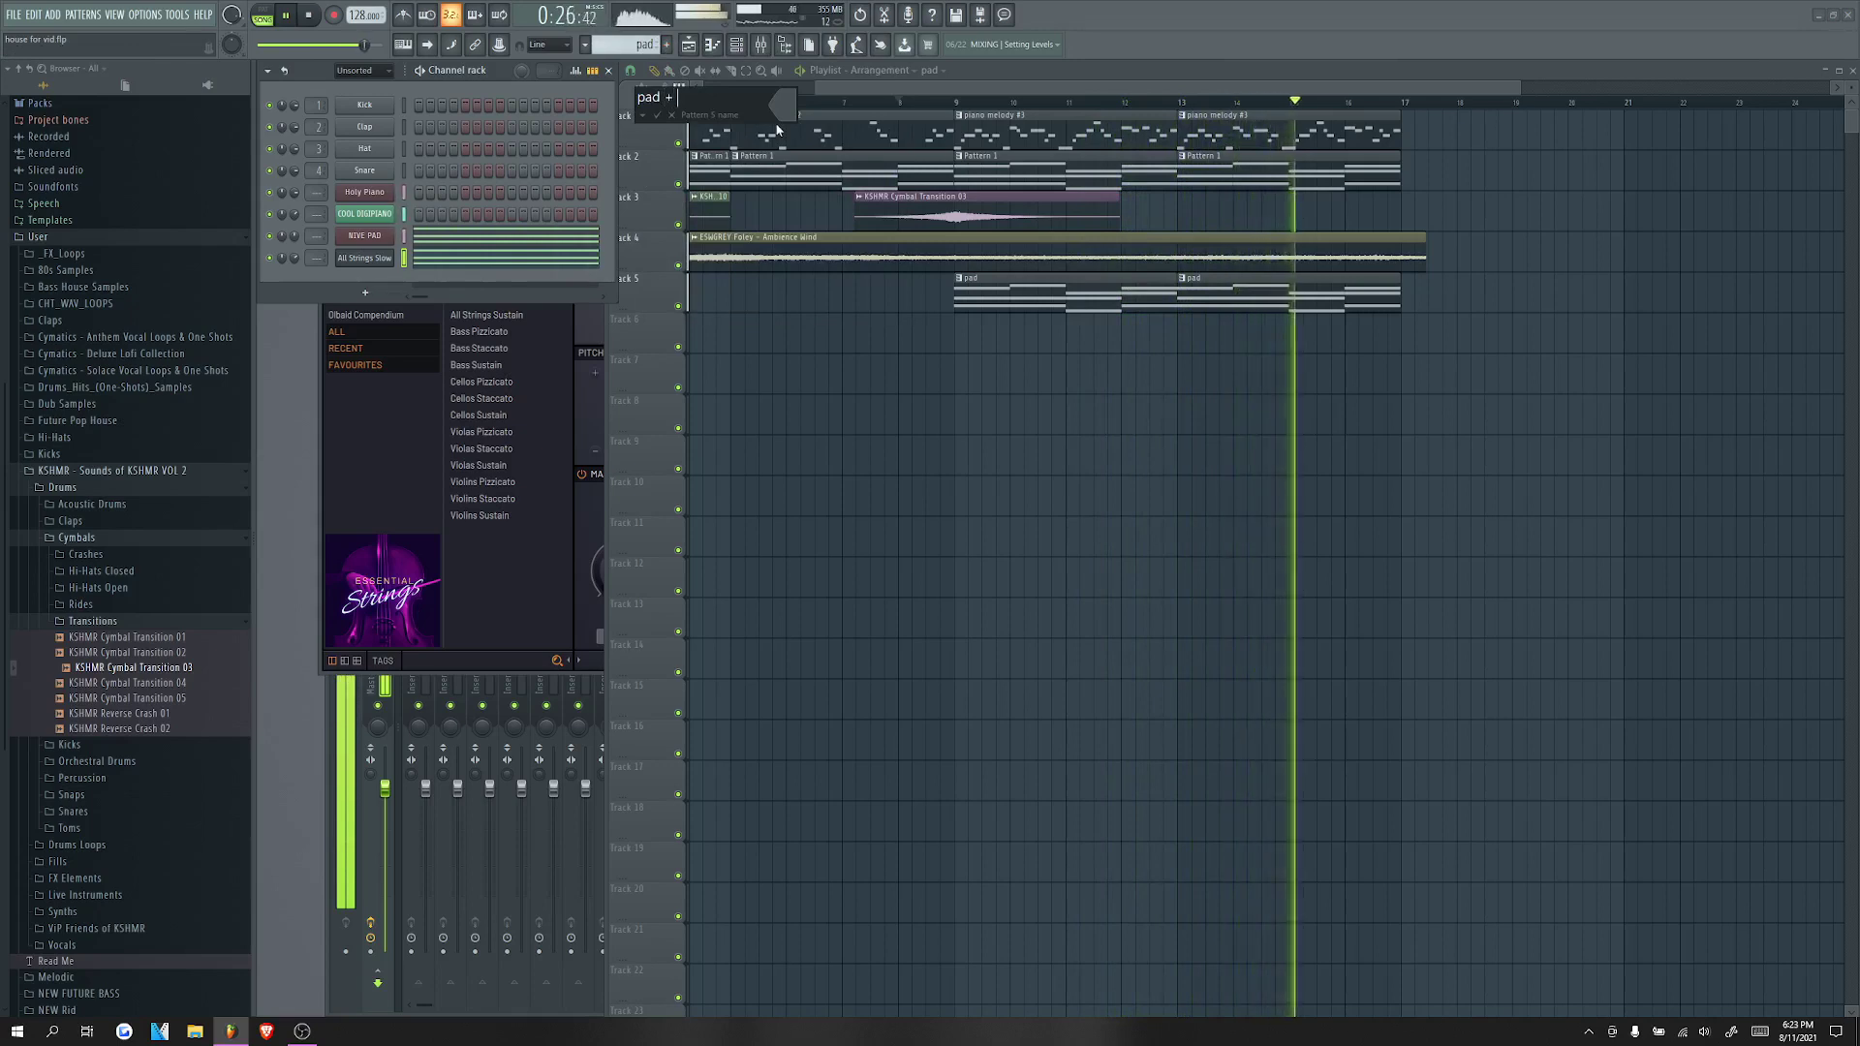
{"action": "type", "text": " string"}
{"action": "key", "text": "Return"}
{"action": "key", "text": "space"}
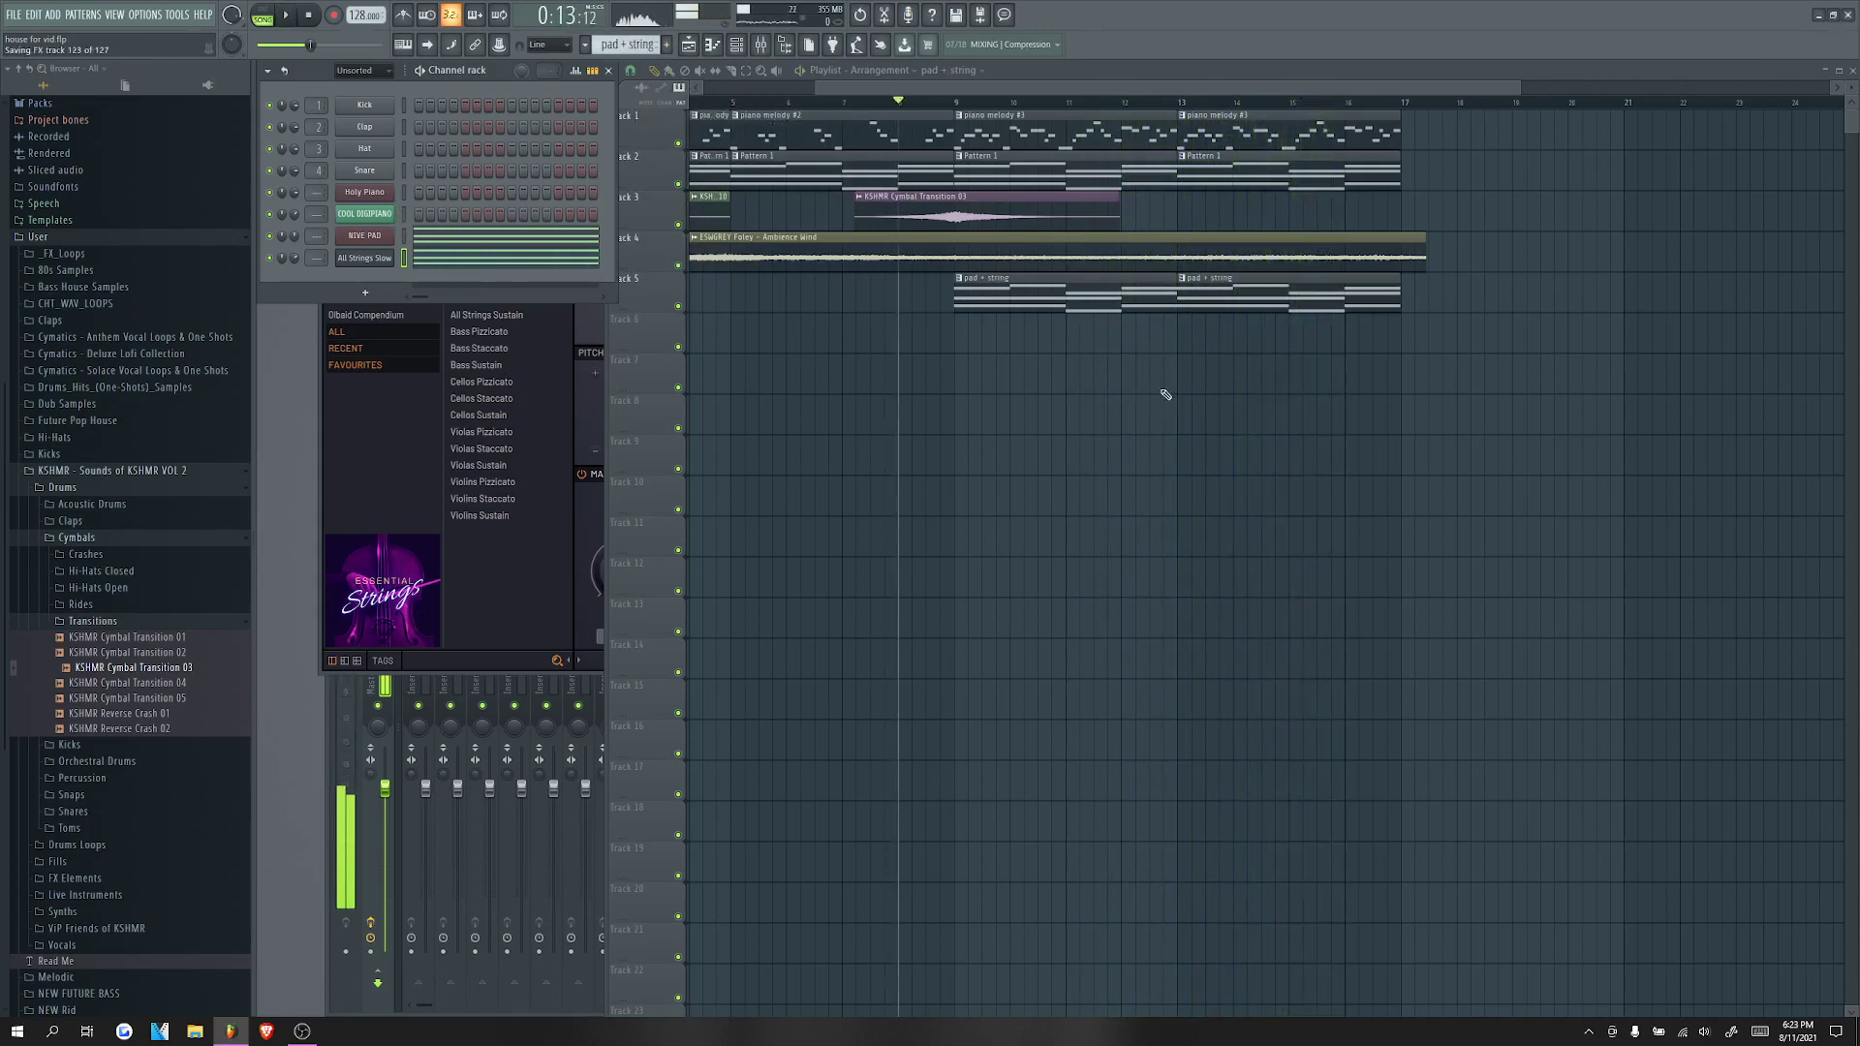
{"action": "left_click", "coordinate": [311, 15]}
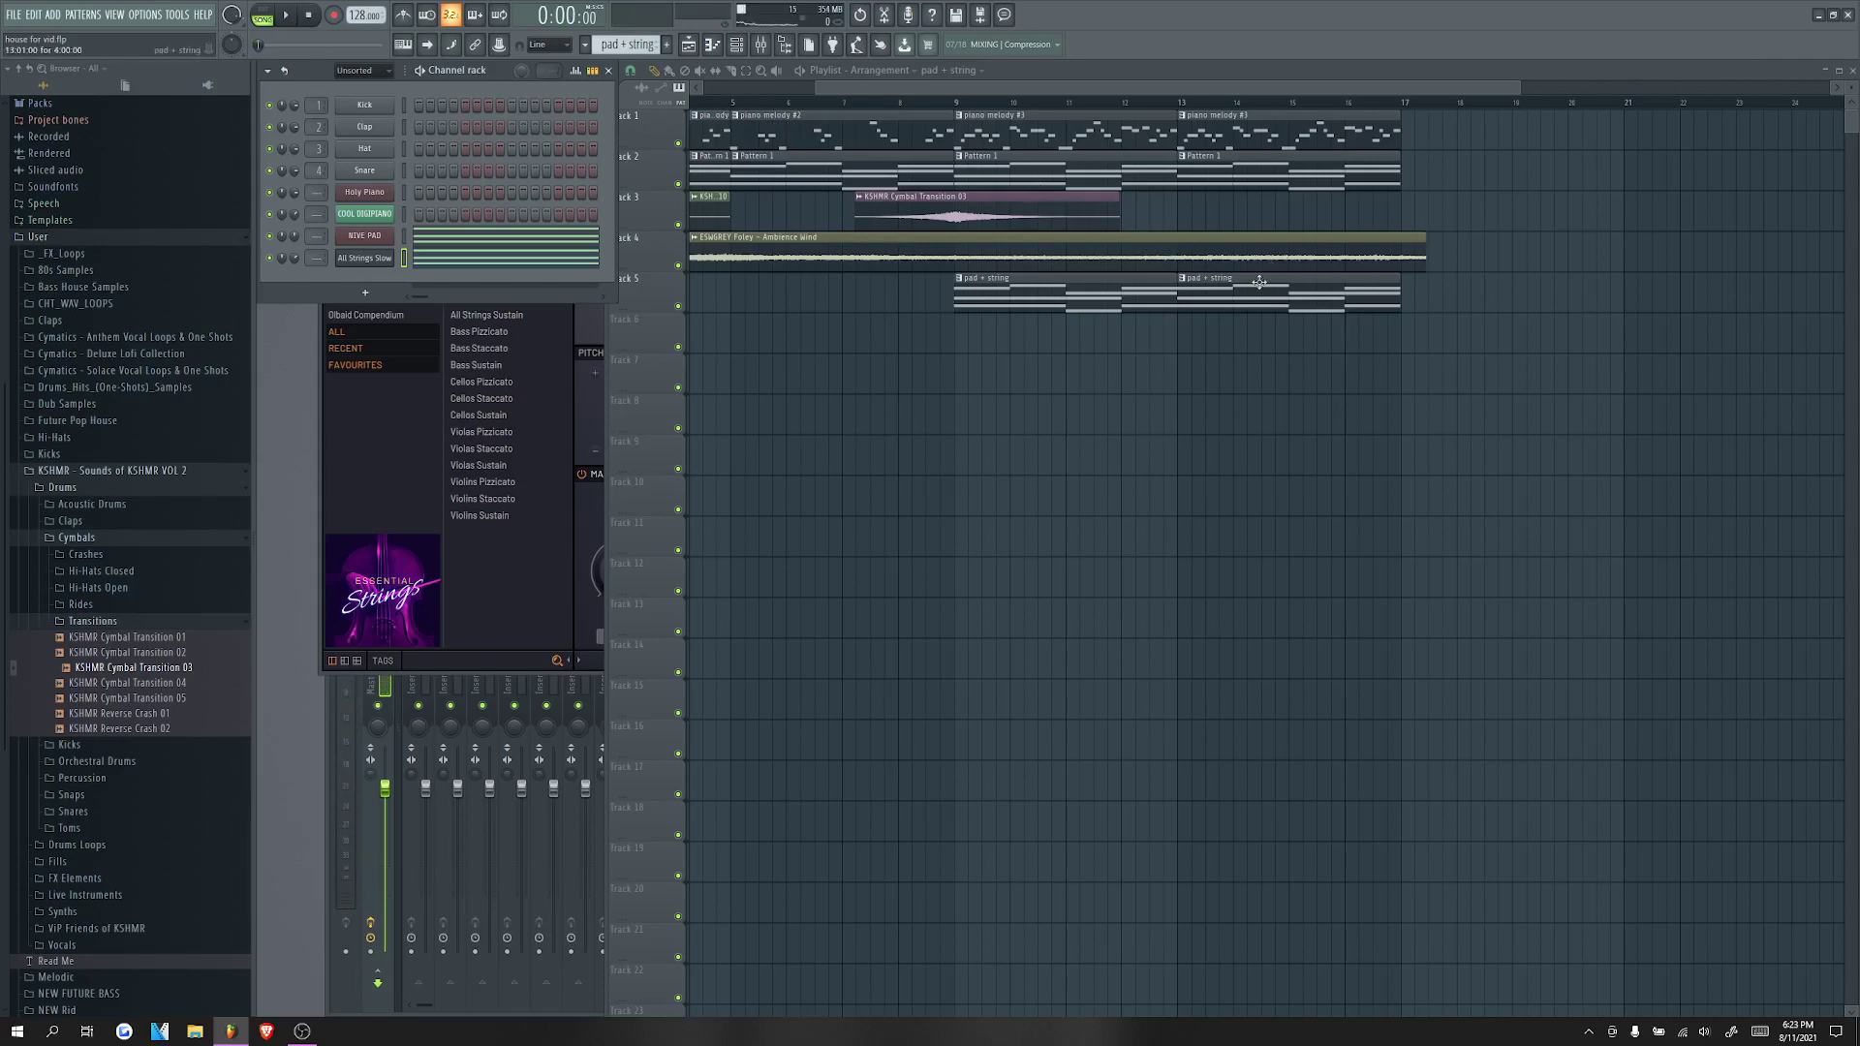
Step: Open the Shaker Loops 128BPM folder in the KSHMR drum loops and audition its first few loops
{"action": "scroll", "coordinate": [1256, 284], "scroll_direction": "down", "scroll_amount": 2}
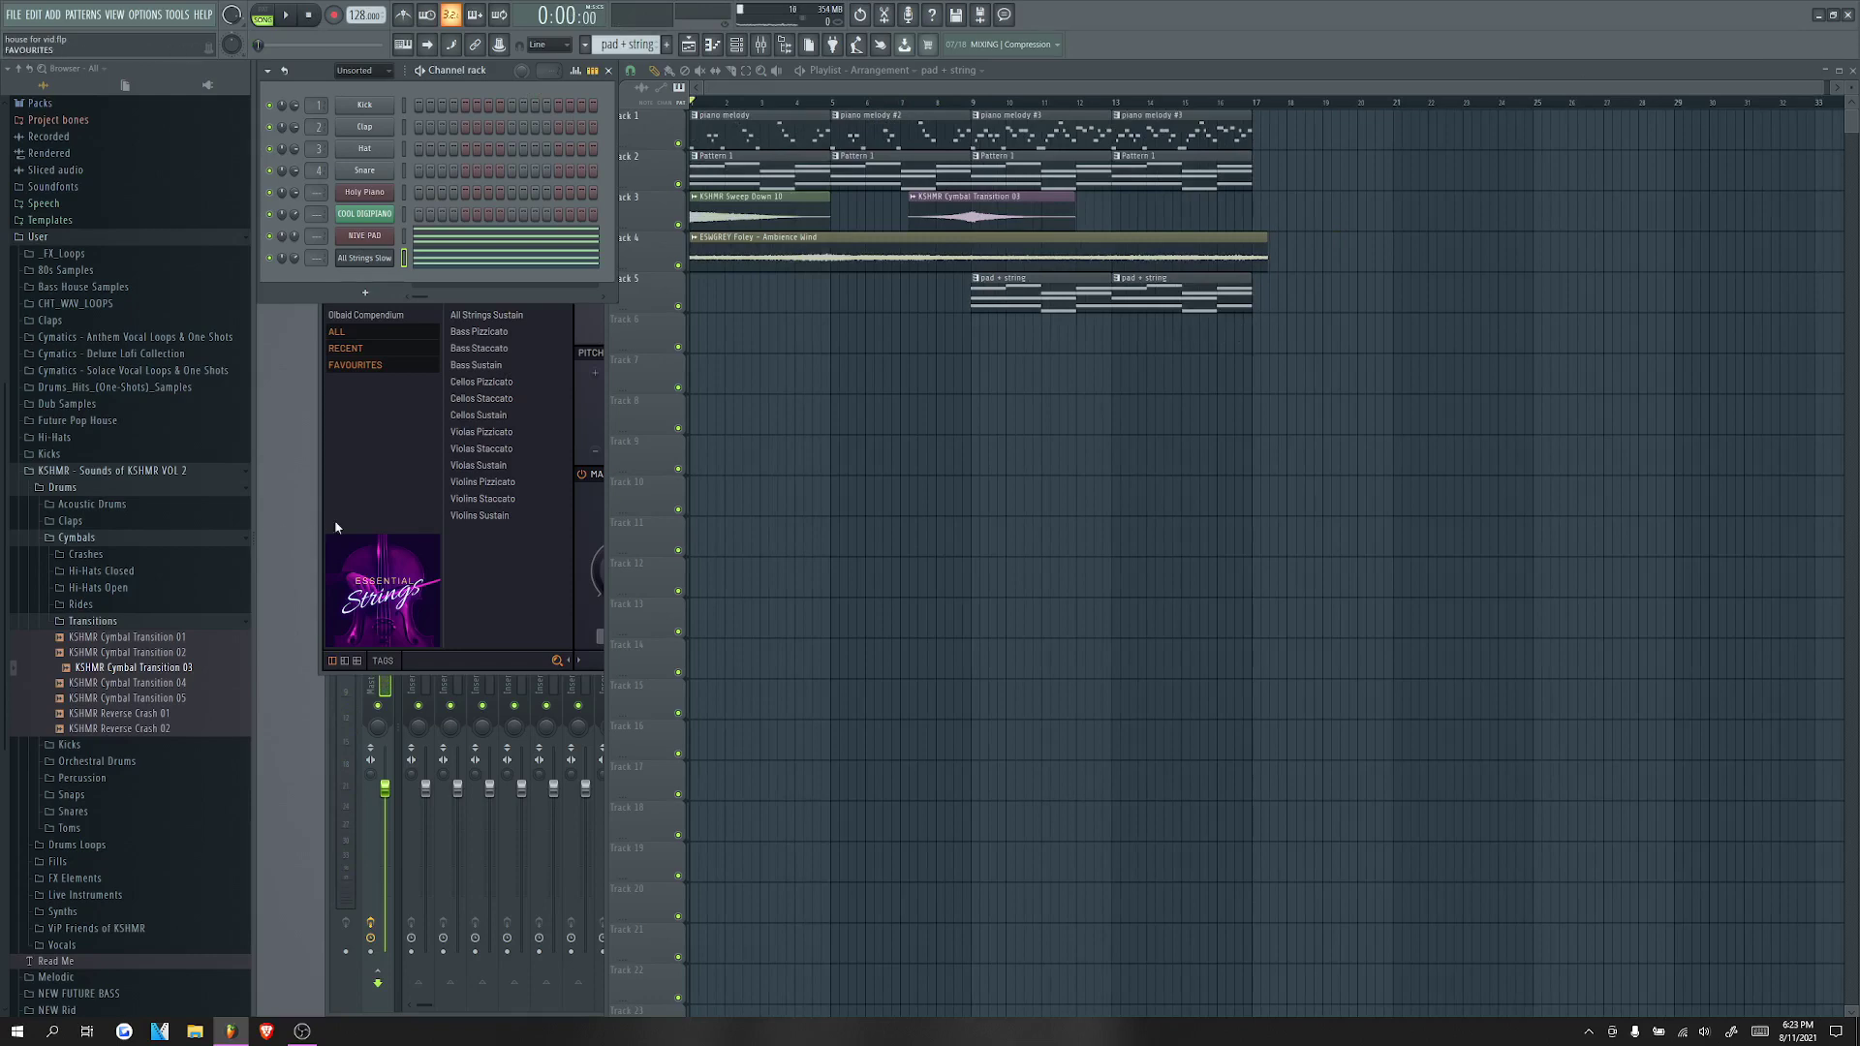
{"action": "left_click", "coordinate": [146, 539]}
{"action": "left_click", "coordinate": [102, 522]}
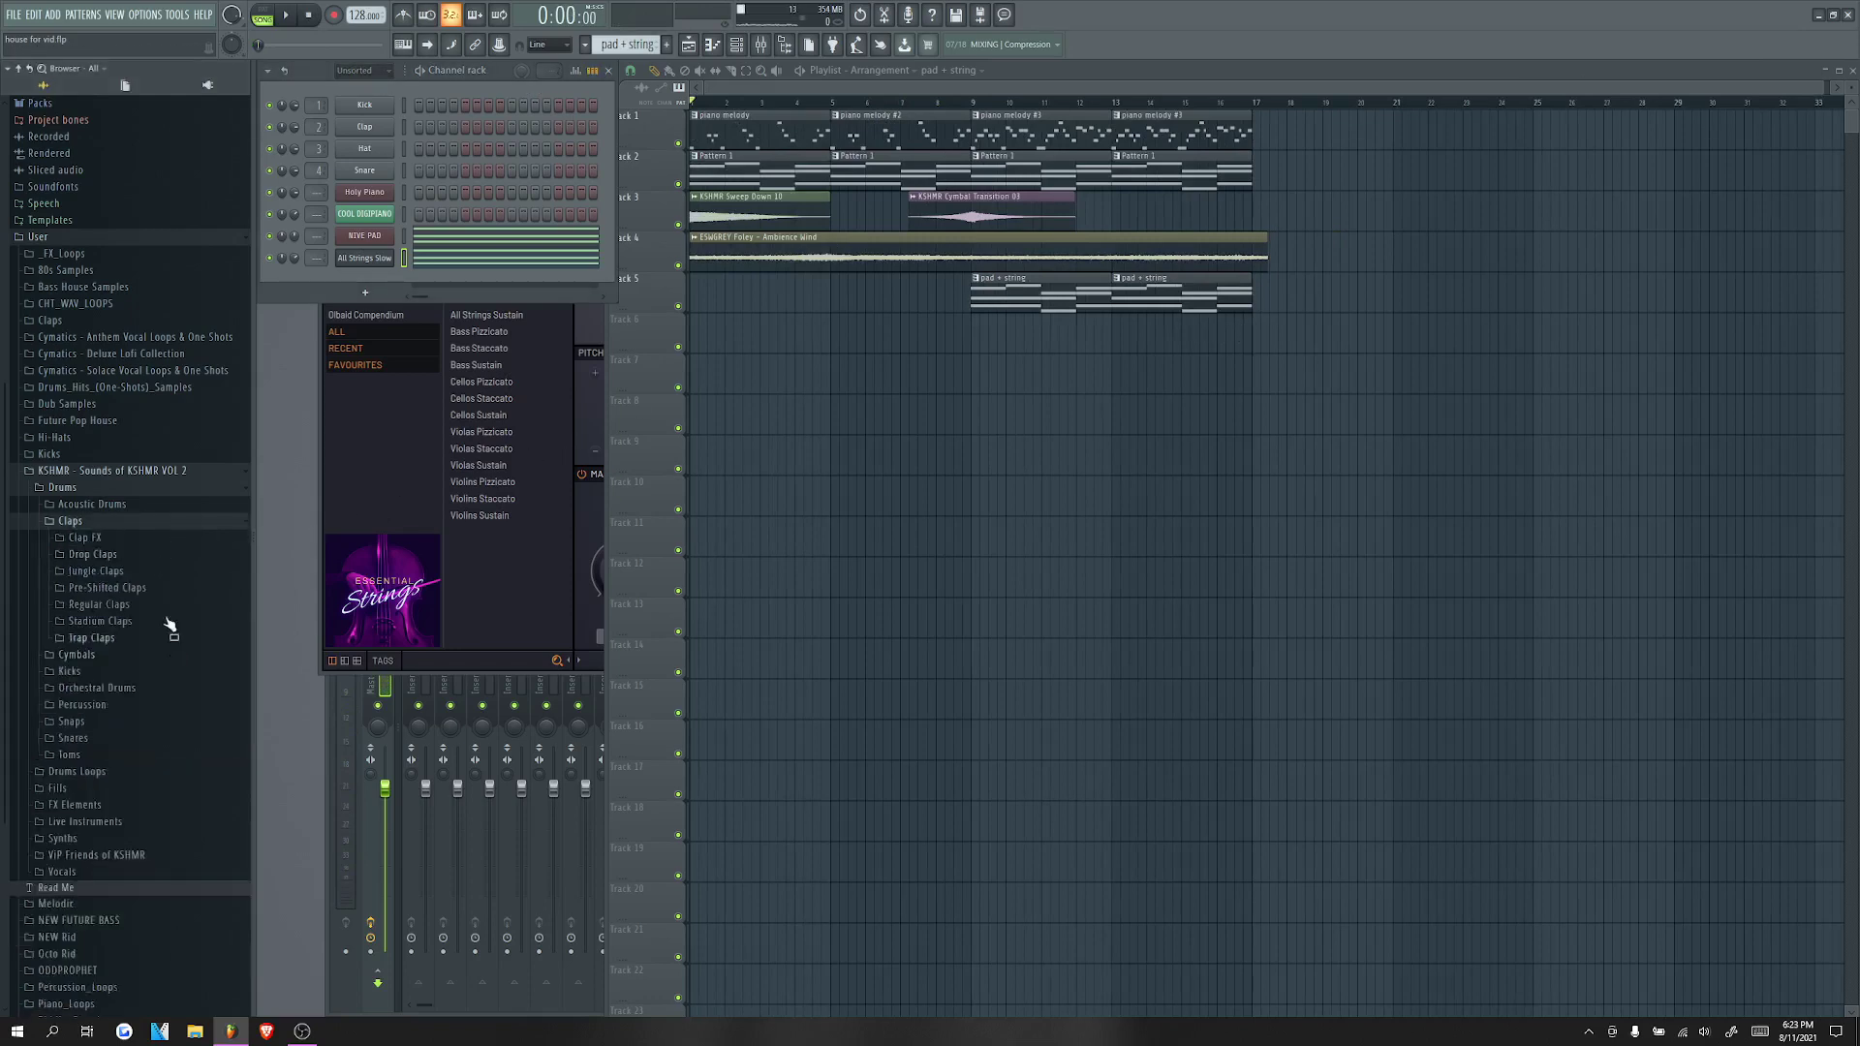
{"action": "left_click", "coordinate": [144, 523]}
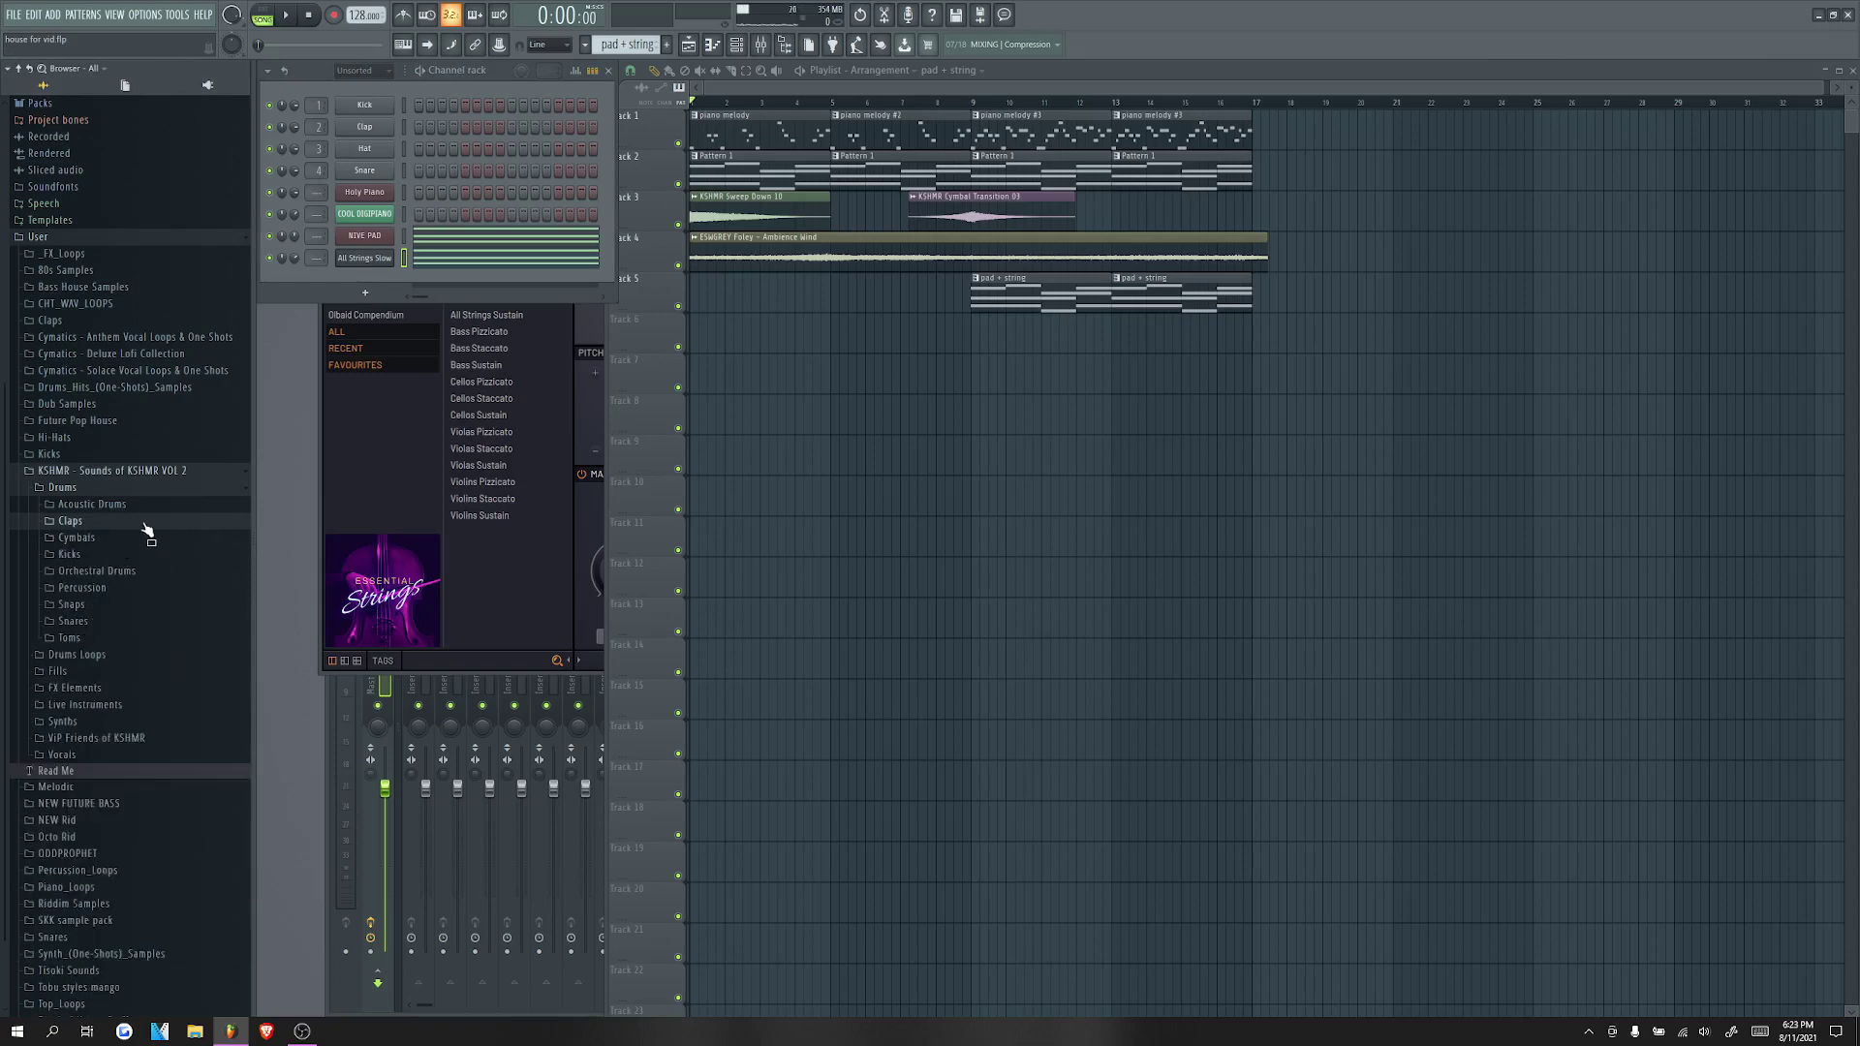
{"action": "left_click", "coordinate": [104, 488]}
{"action": "left_click", "coordinate": [92, 595]}
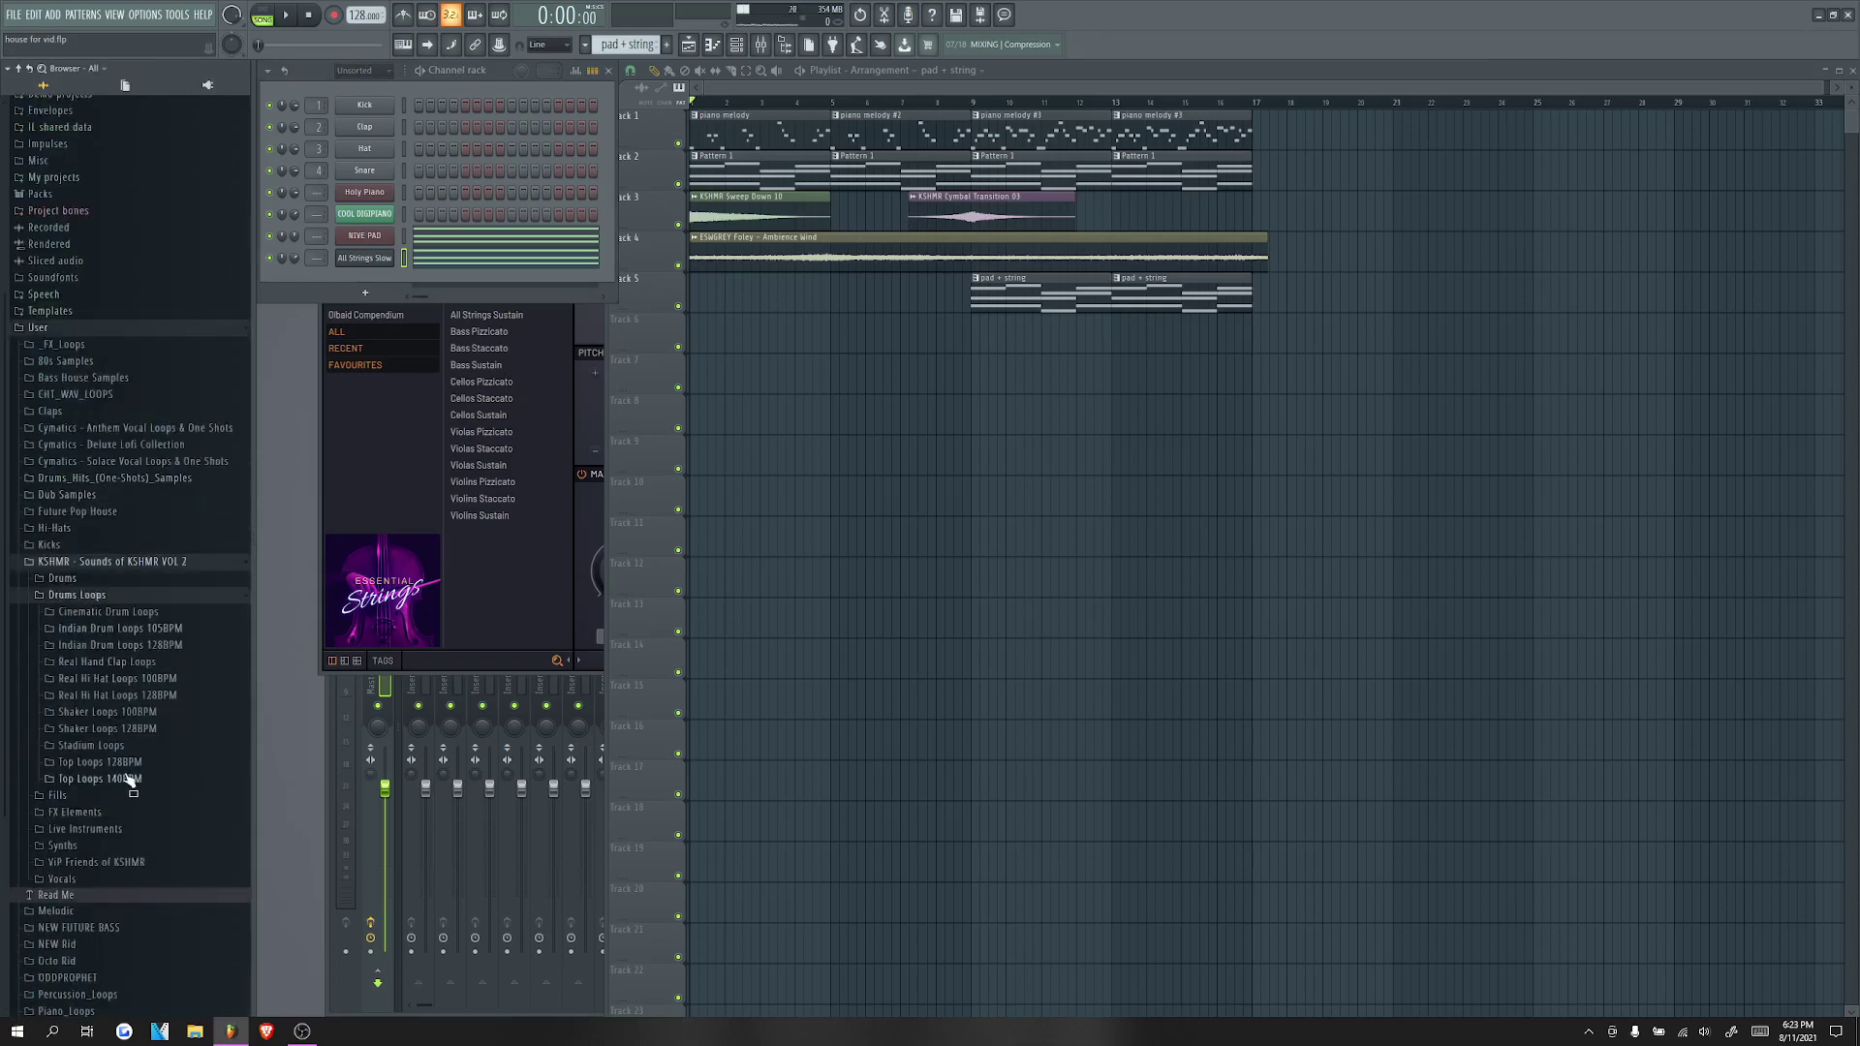
{"action": "left_click", "coordinate": [158, 733]}
{"action": "left_click", "coordinate": [172, 577]}
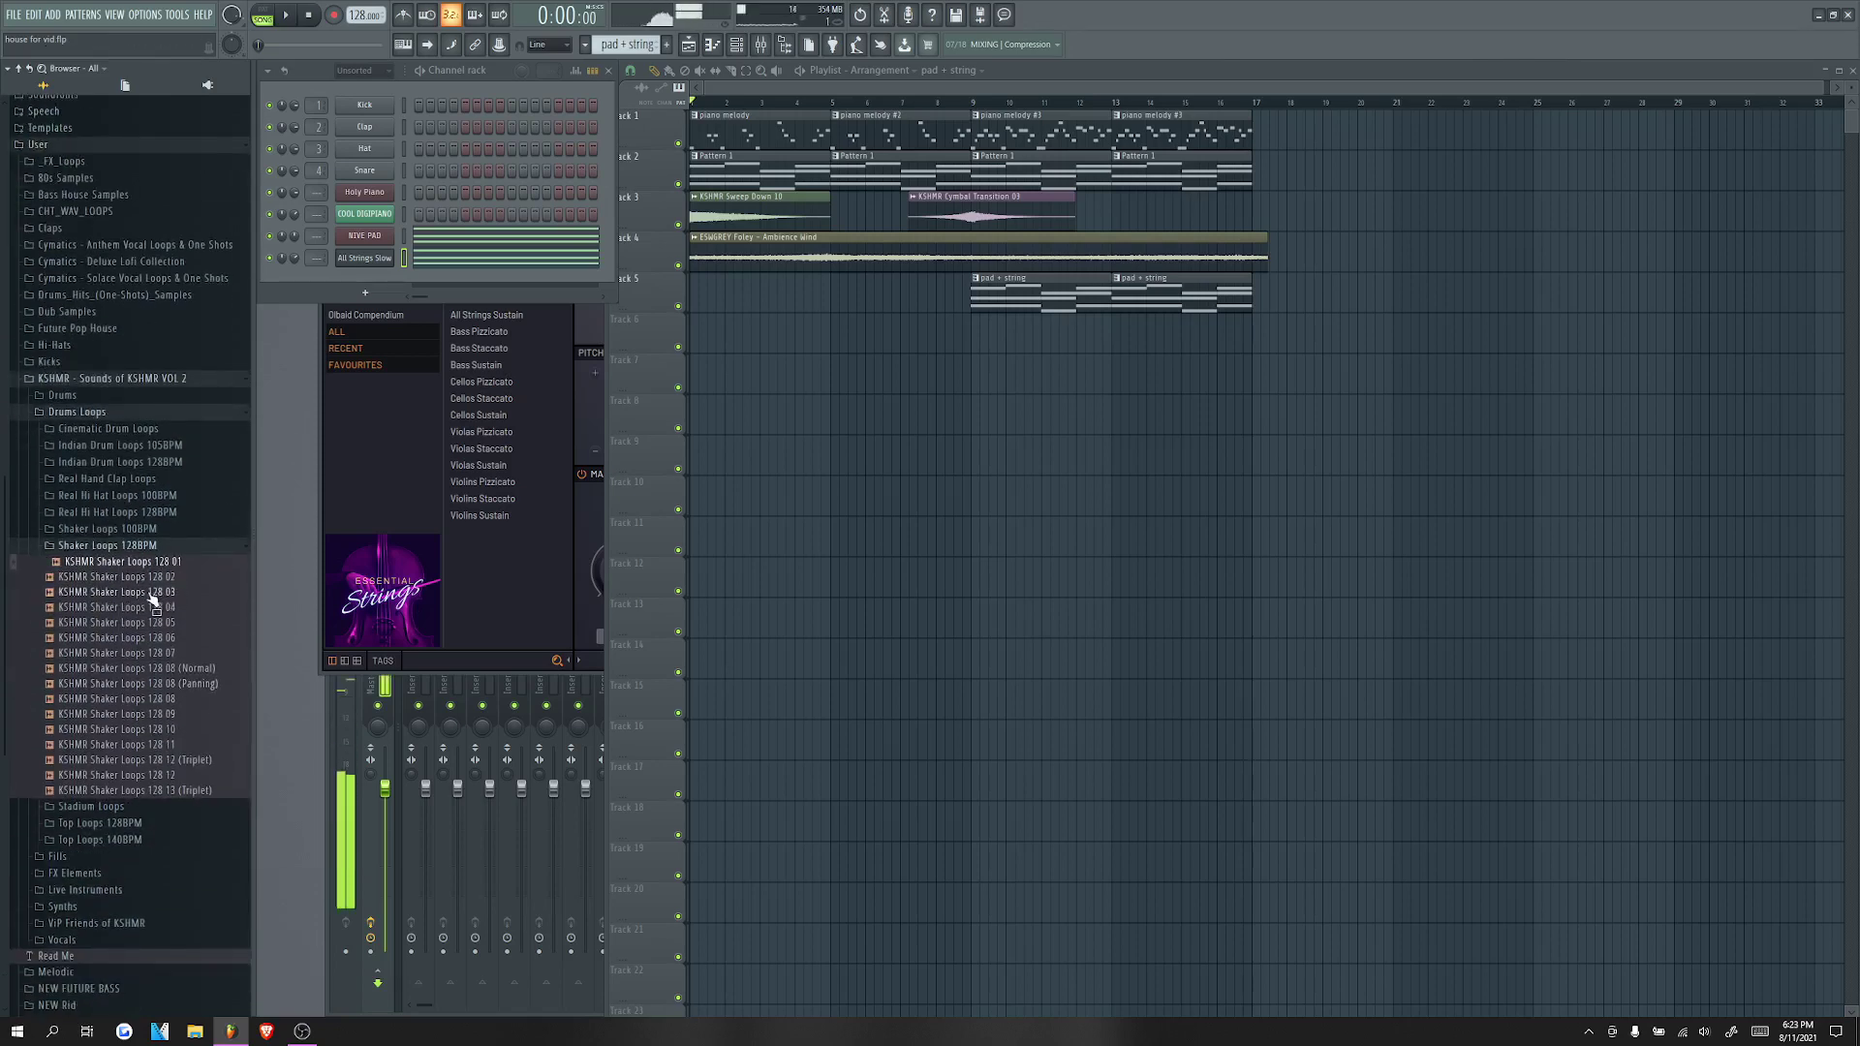
{"action": "left_click", "coordinate": [153, 592]}
Step: Place four consecutive KSHMR Shaker Loops 128 03 clips on Track 6, filling bars 9 to 17
{"action": "left_click_drag", "start_coordinate": [153, 621], "coordinate": [1088, 398]}
{"action": "scroll", "coordinate": [1088, 398], "scroll_direction": "up", "scroll_amount": 2}
{"action": "left_click_drag", "start_coordinate": [1011, 338], "coordinate": [964, 339]}
{"action": "left_click", "coordinate": [1029, 341]}
{"action": "left_click", "coordinate": [1126, 344]}
{"action": "left_click", "coordinate": [1225, 339]}
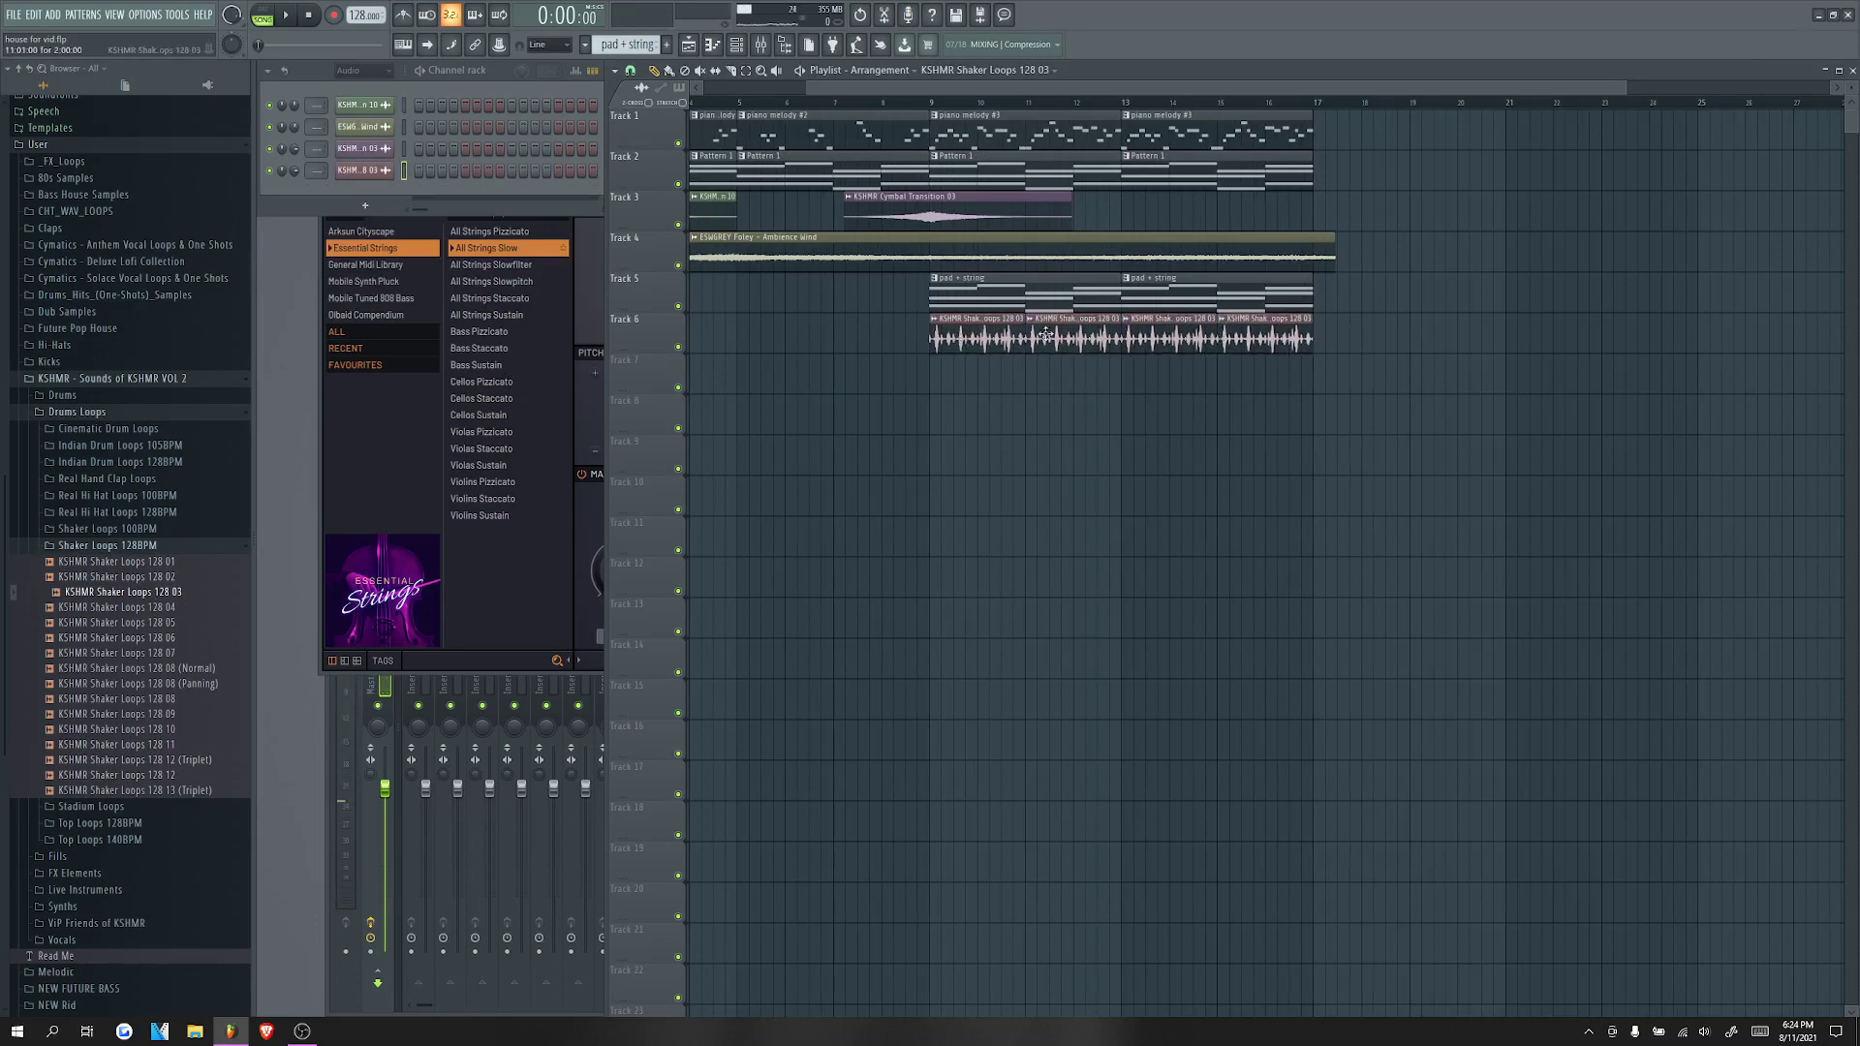
Step: Create an automation clip for the shaker loop's channel volume and move it along Track 7 to start at bar 9
{"action": "double_click", "coordinate": [996, 337]}
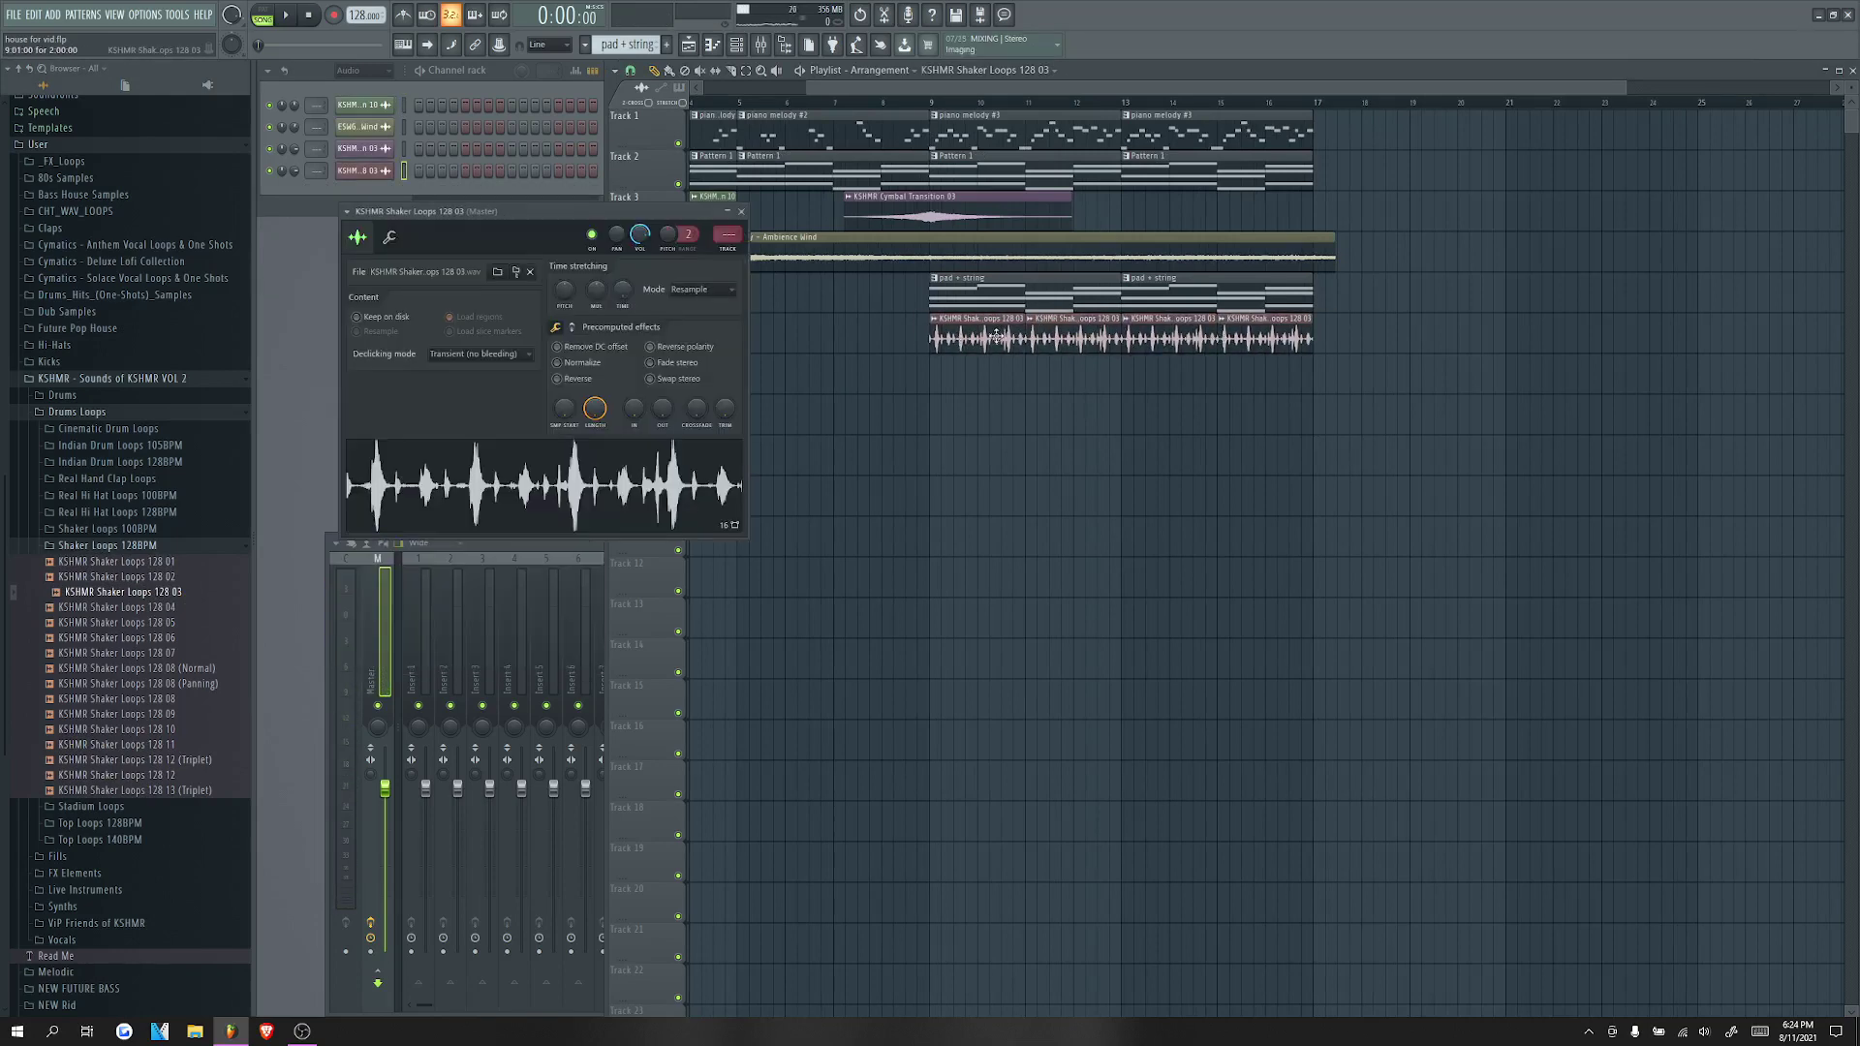
{"action": "right_click", "coordinate": [640, 238]}
{"action": "left_click", "coordinate": [698, 345]}
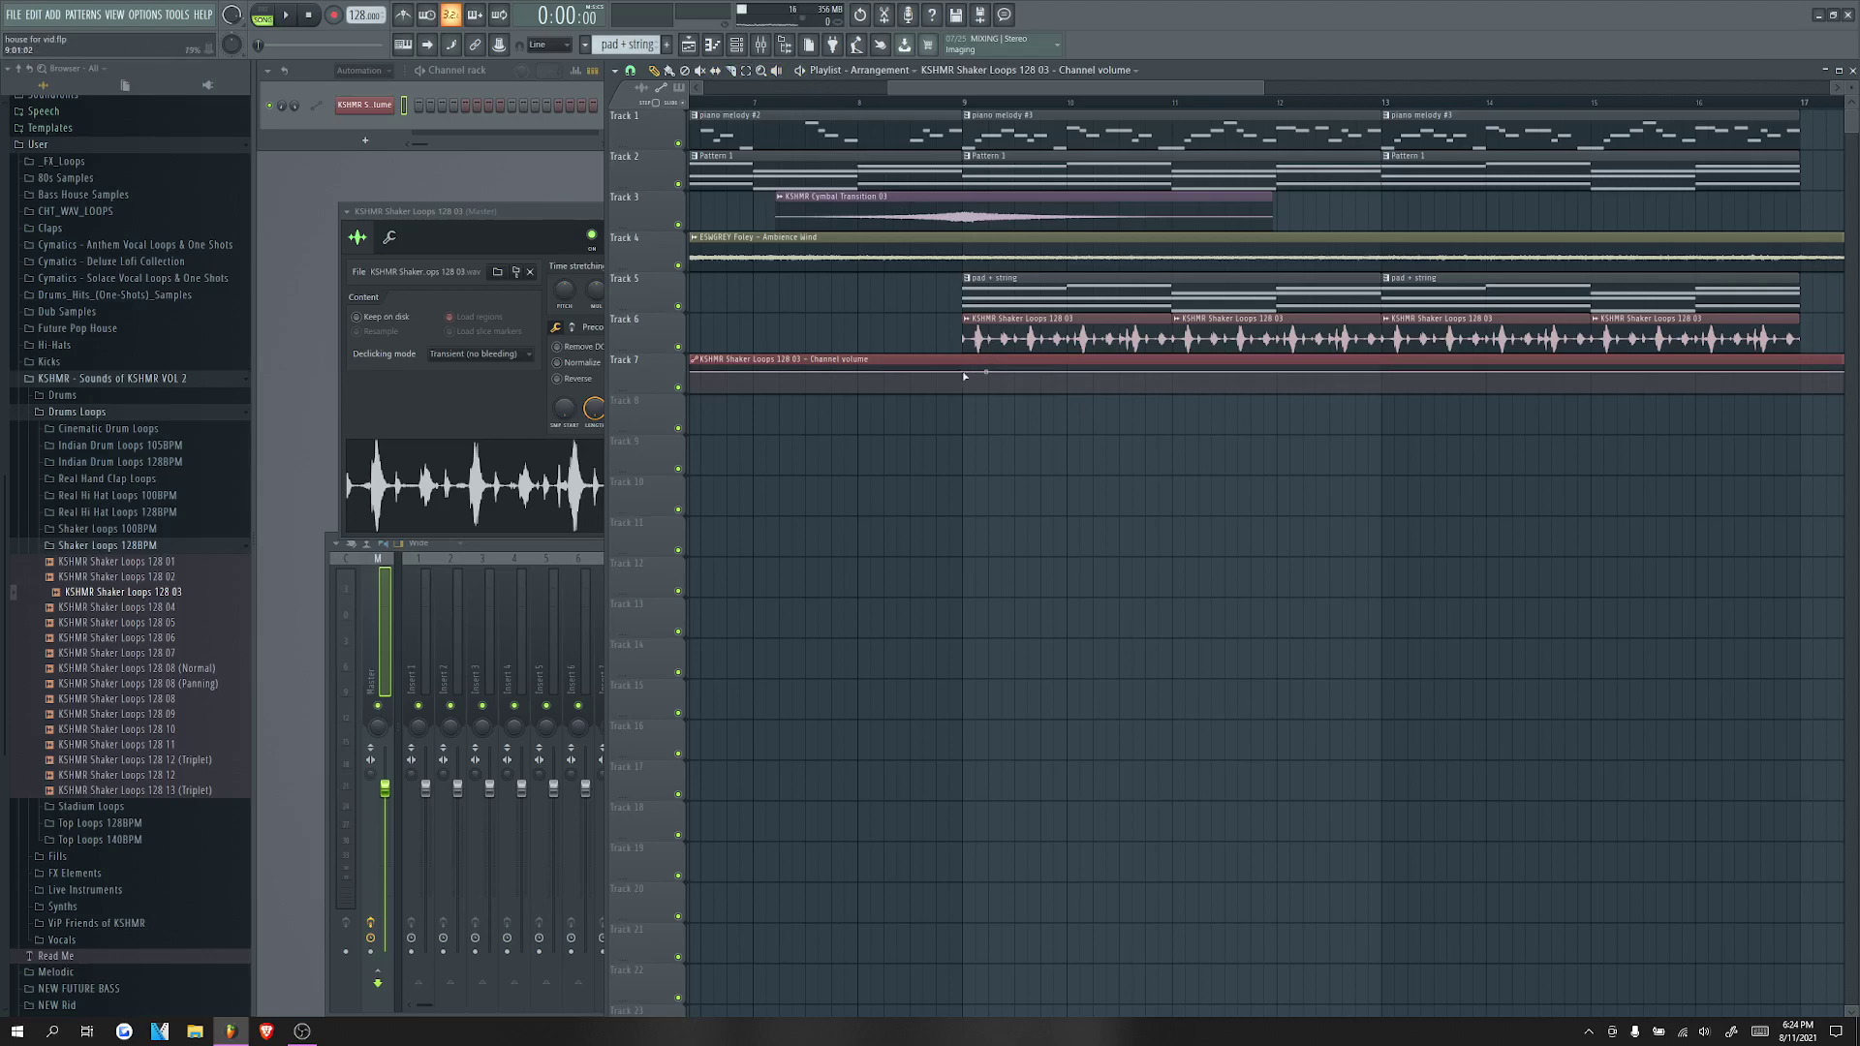
{"action": "scroll", "coordinate": [1319, 504], "scroll_direction": "down", "scroll_amount": 3}
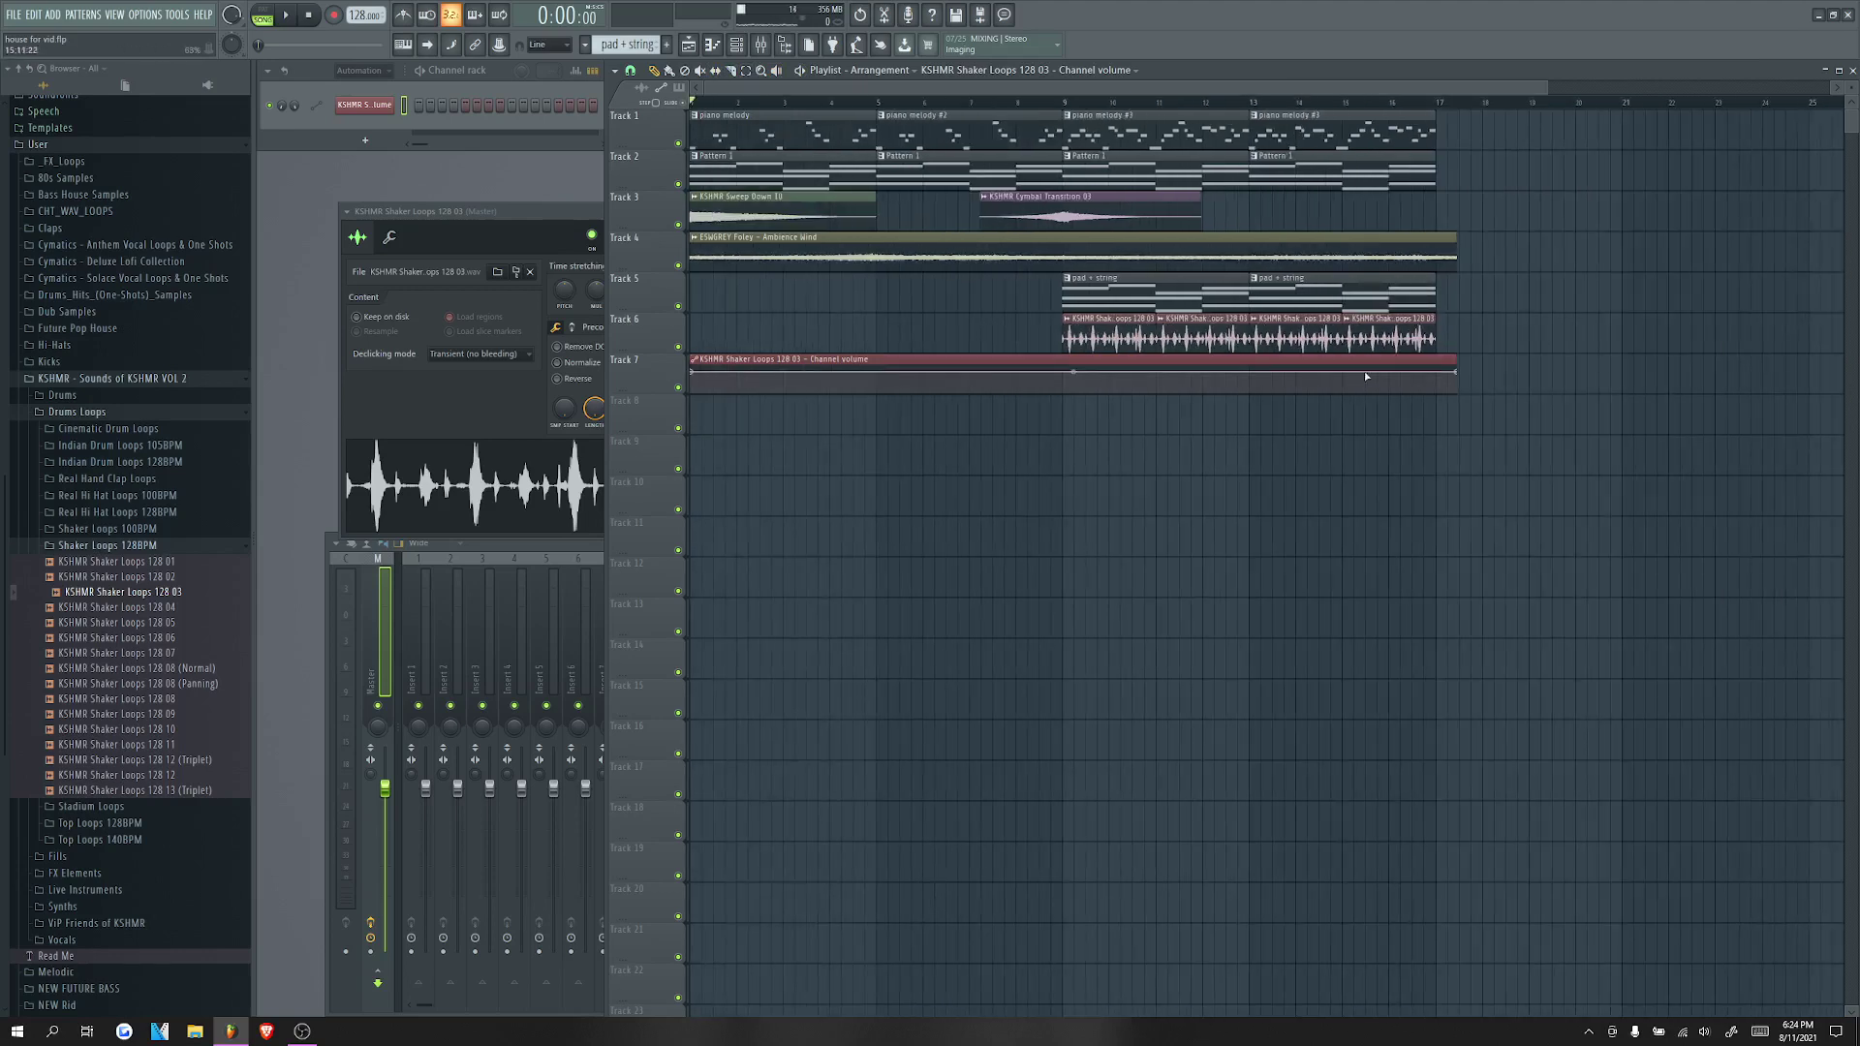
{"action": "left_click_drag", "start_coordinate": [892, 359], "coordinate": [1254, 359]}
Step: Copy the shaker automation's starting value, lower its first point, and add a point at bar 17 with the copied 78% value
{"action": "scroll", "coordinate": [1162, 419], "scroll_direction": "up", "scroll_amount": 3}
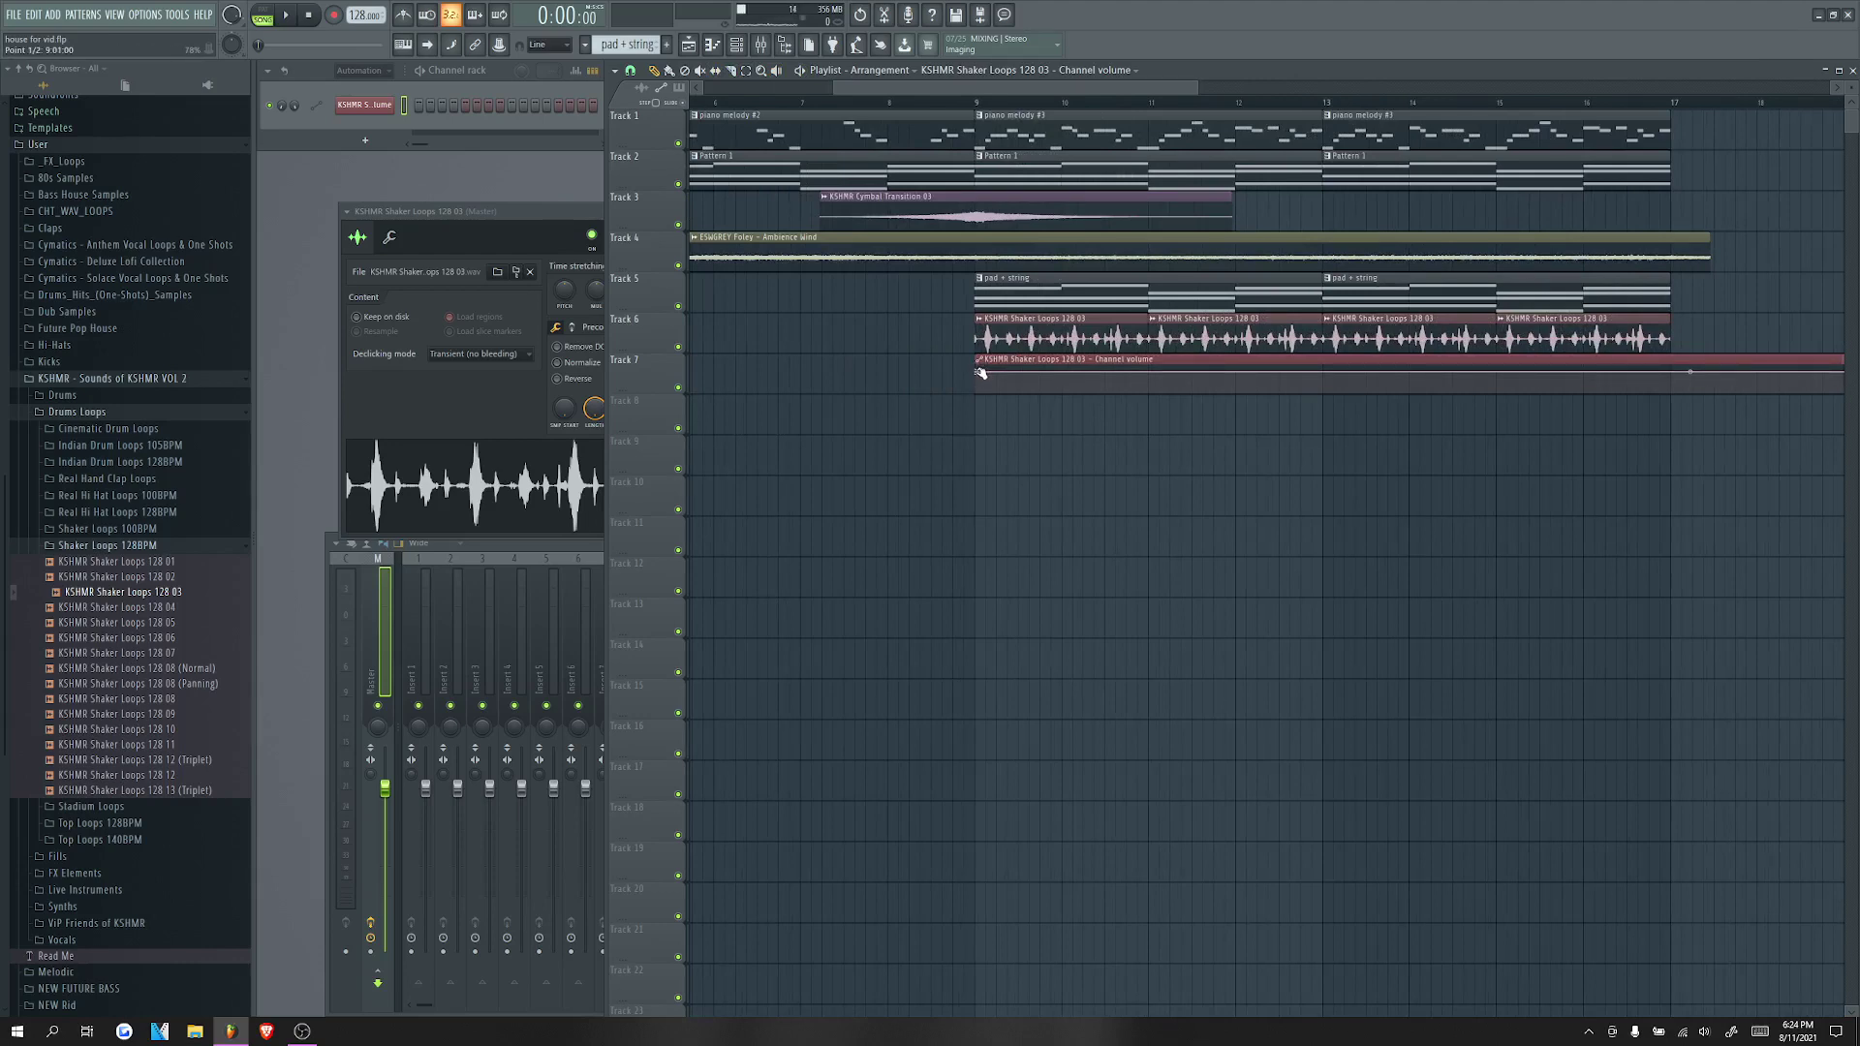
{"action": "right_click", "coordinate": [980, 373]}
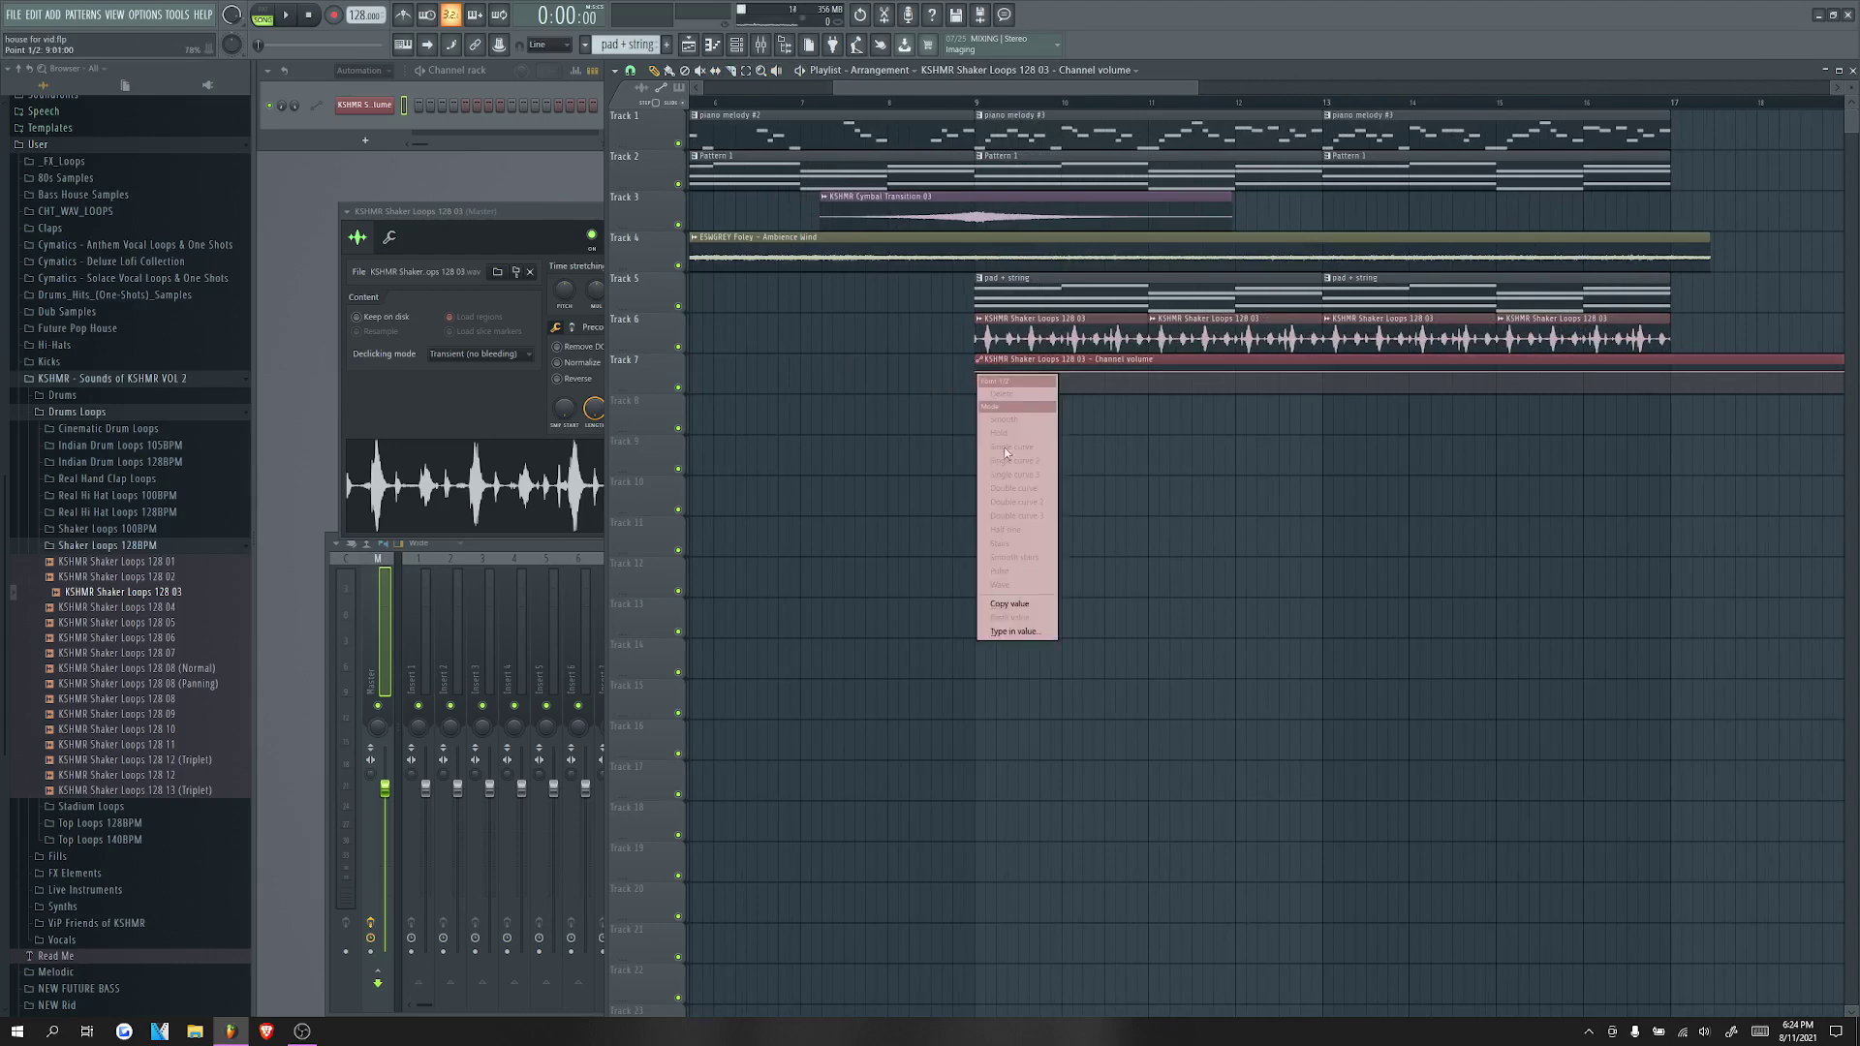
{"action": "left_click", "coordinate": [1010, 601]}
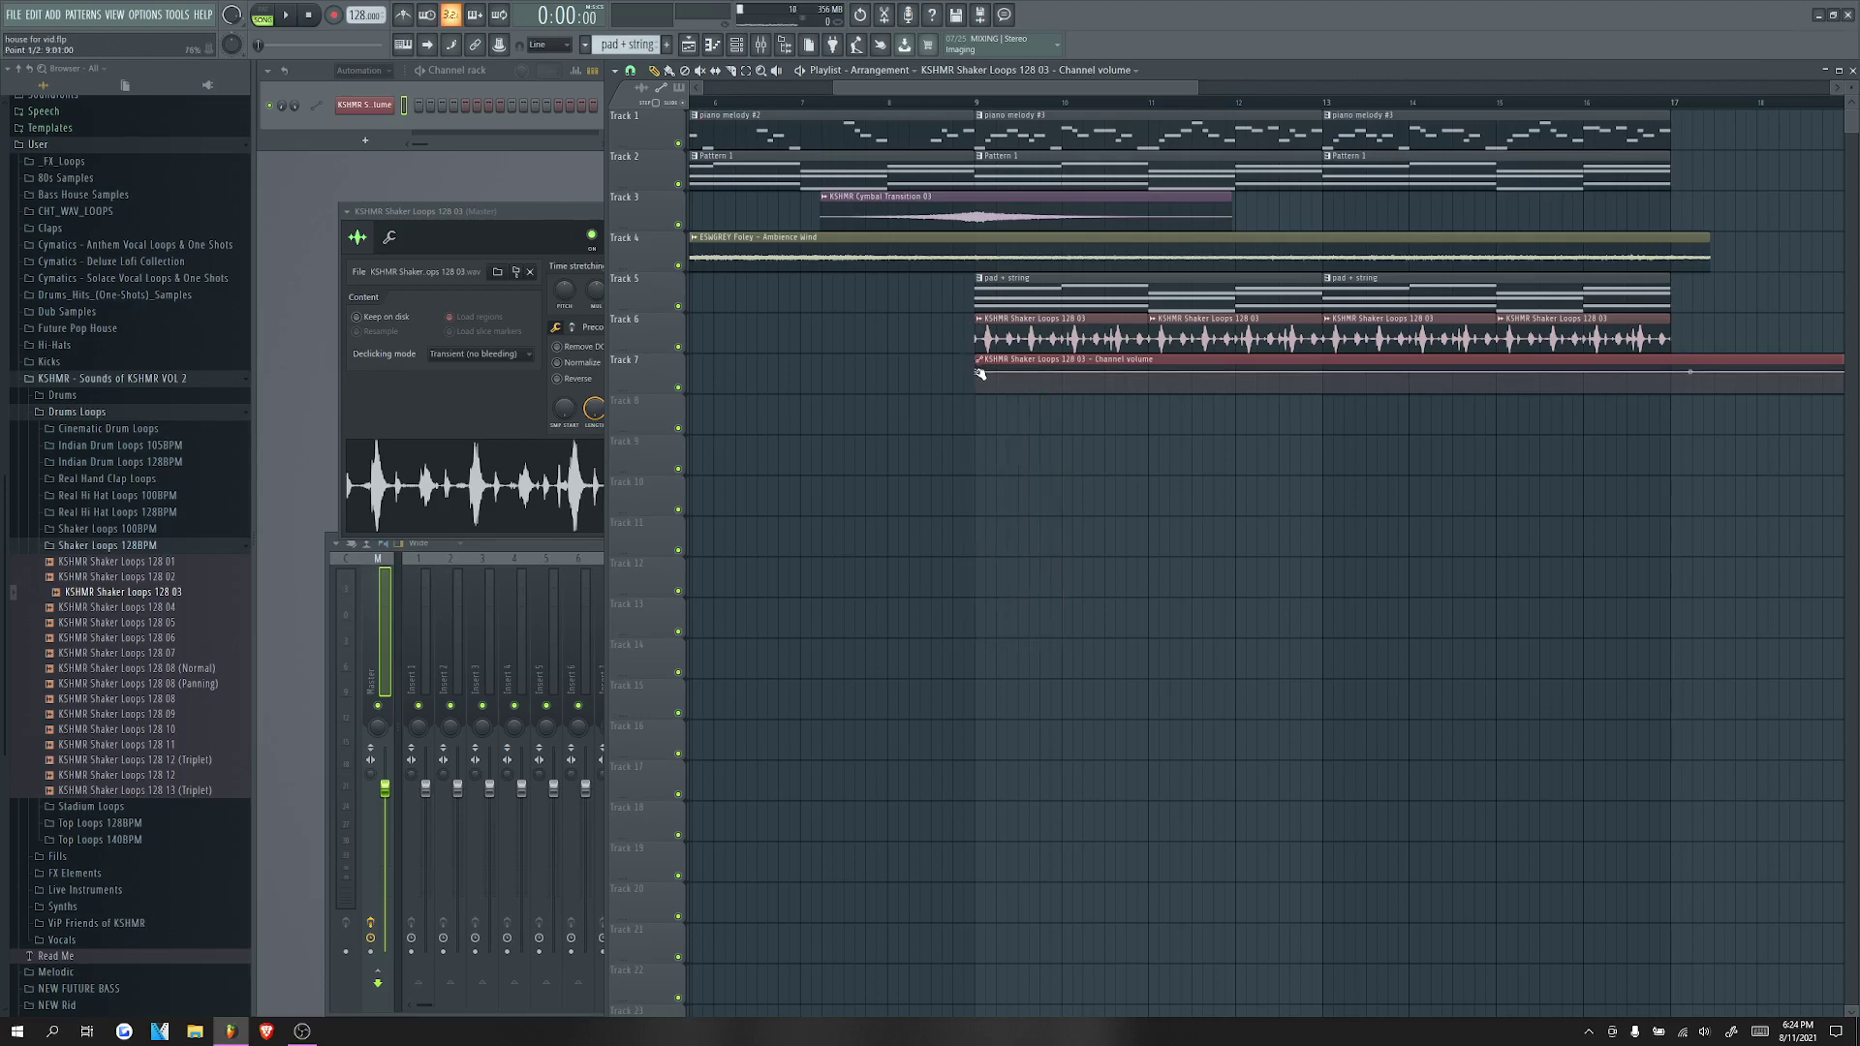
{"action": "left_click_drag", "start_coordinate": [979, 372], "coordinate": [978, 389]}
{"action": "scroll", "coordinate": [1532, 398], "scroll_direction": "down", "scroll_amount": 2}
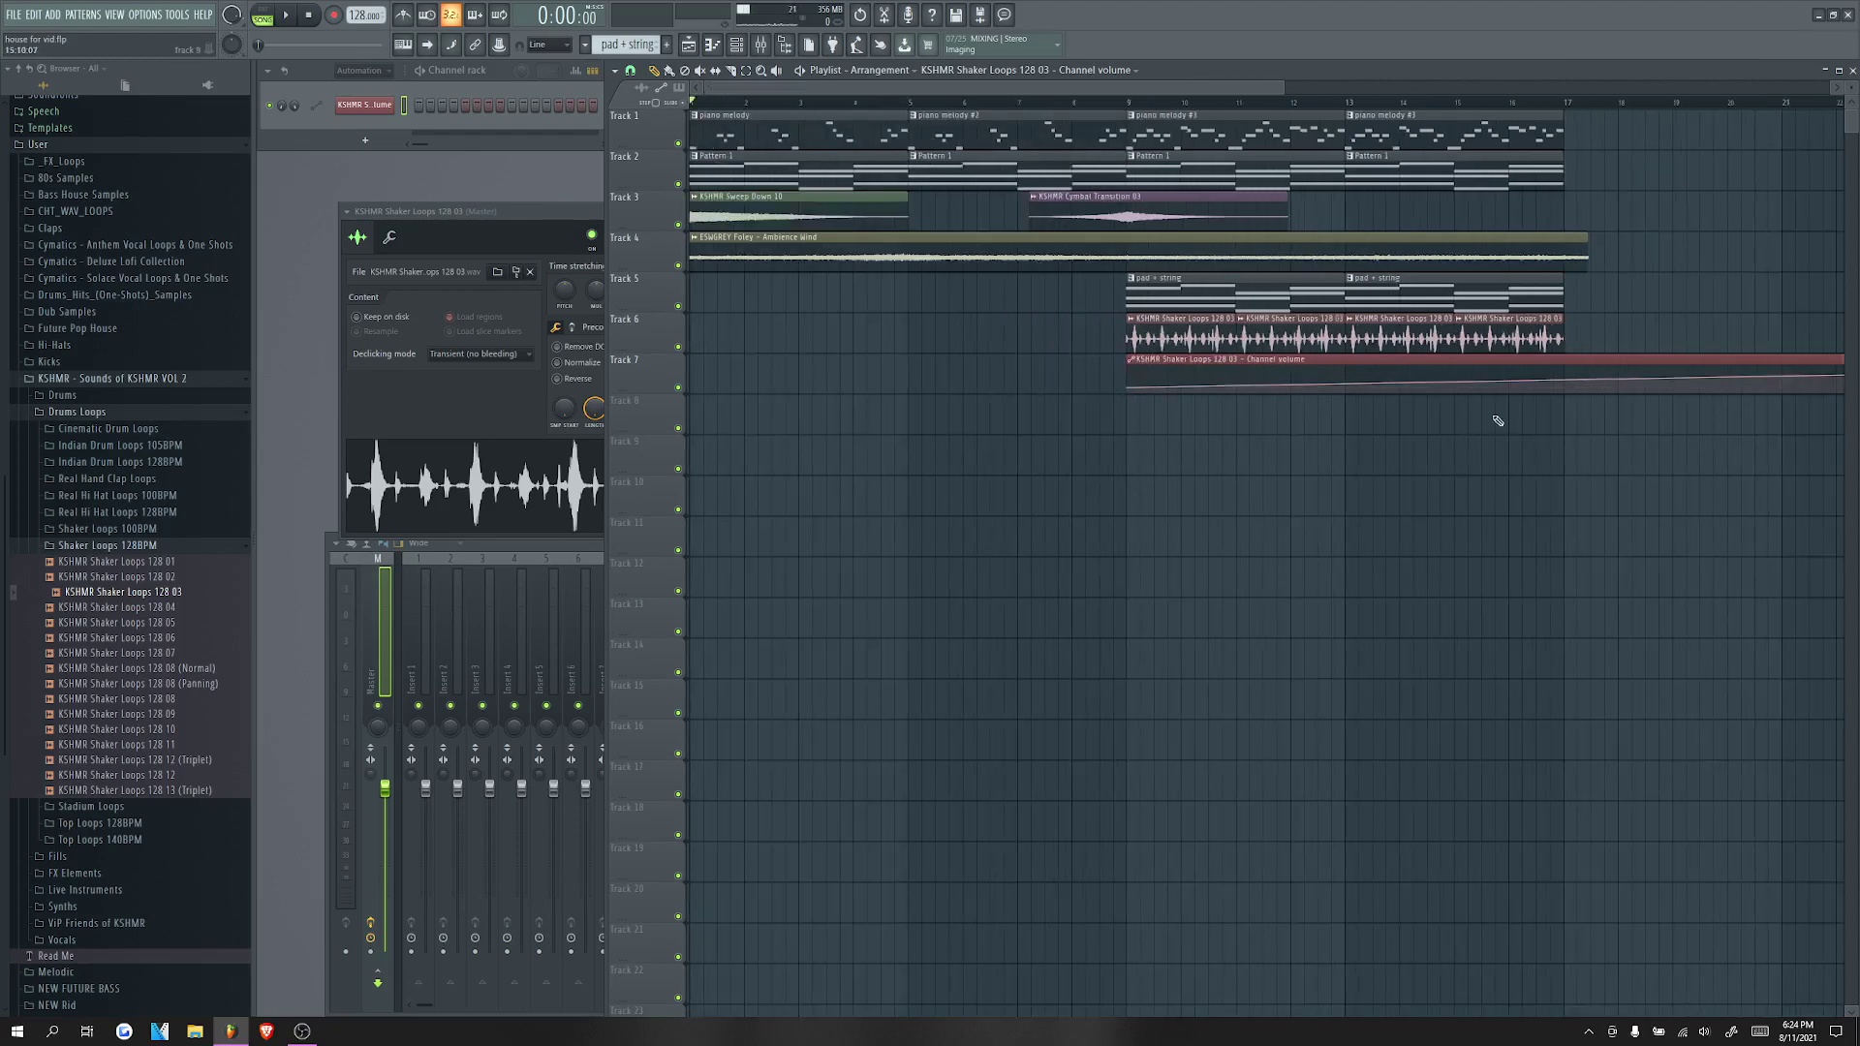
{"action": "left_click_drag", "start_coordinate": [1563, 381], "coordinate": [1565, 374]}
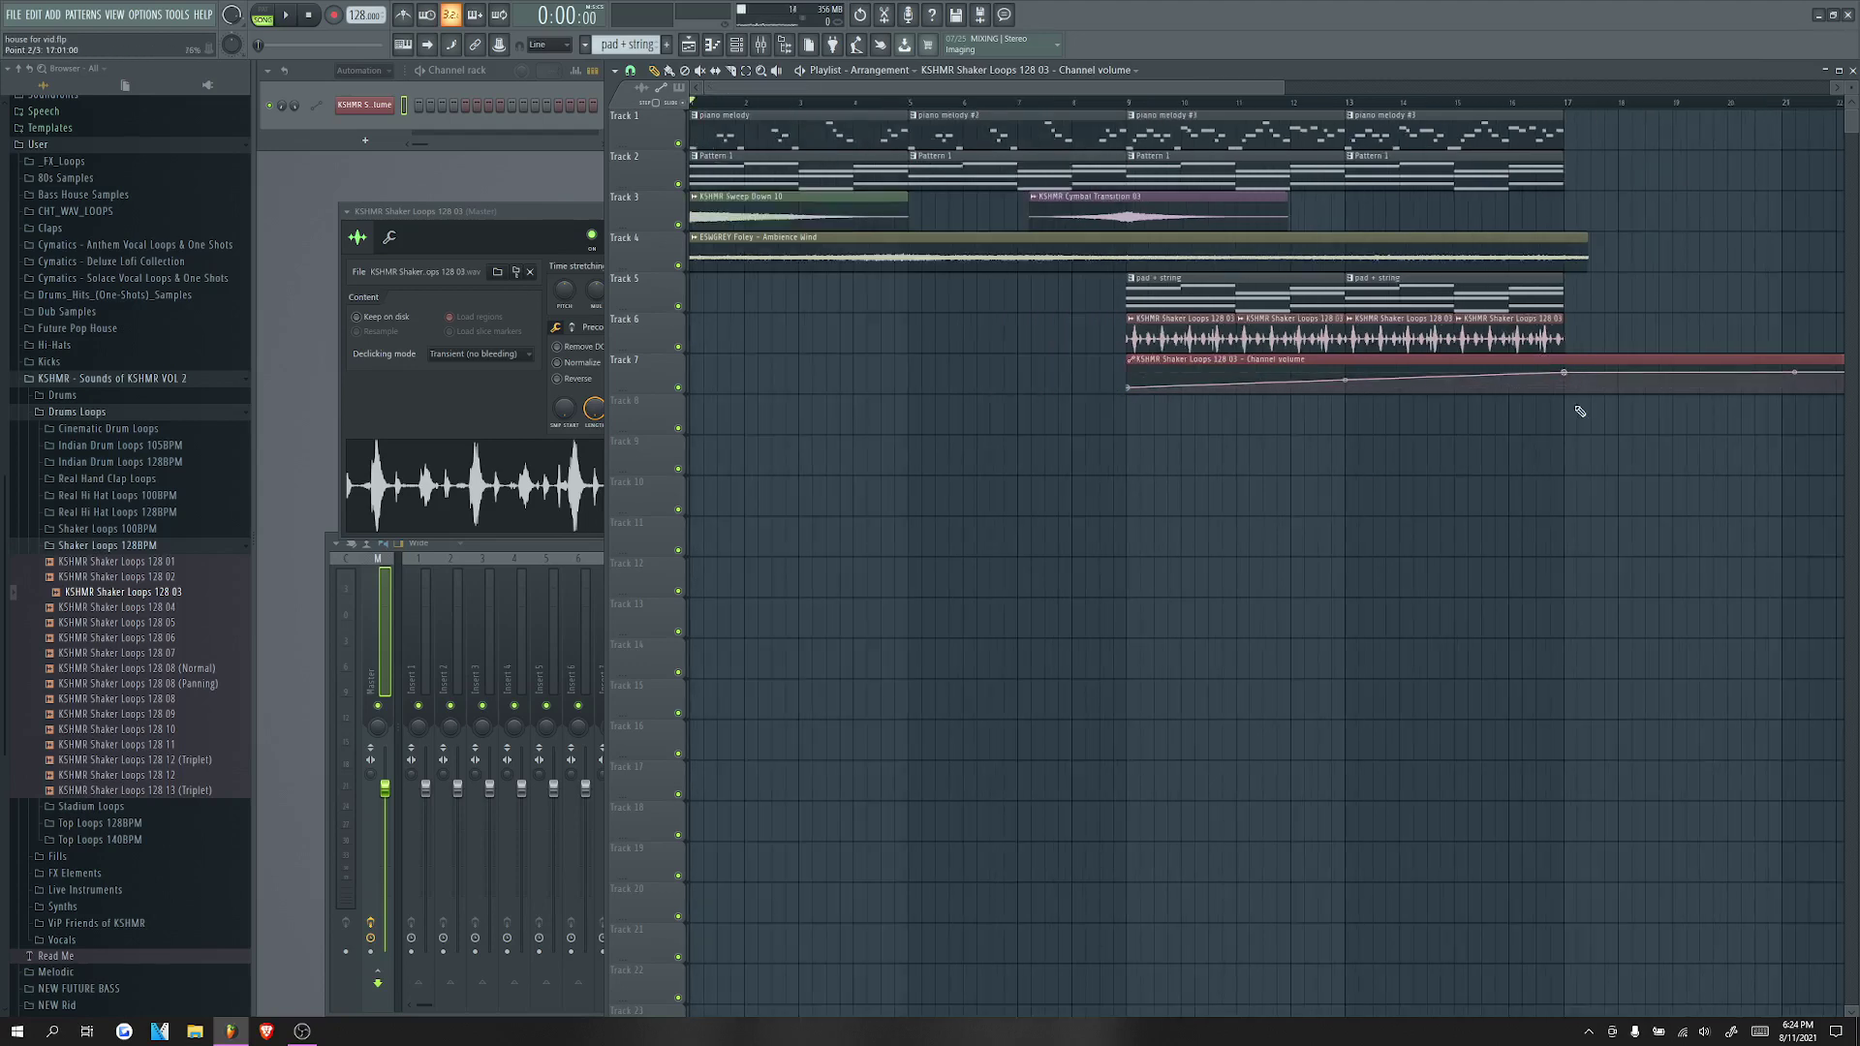
{"action": "scroll", "coordinate": [1151, 107], "scroll_direction": "right", "scroll_amount": 3}
{"action": "right_click", "coordinate": [1424, 375]}
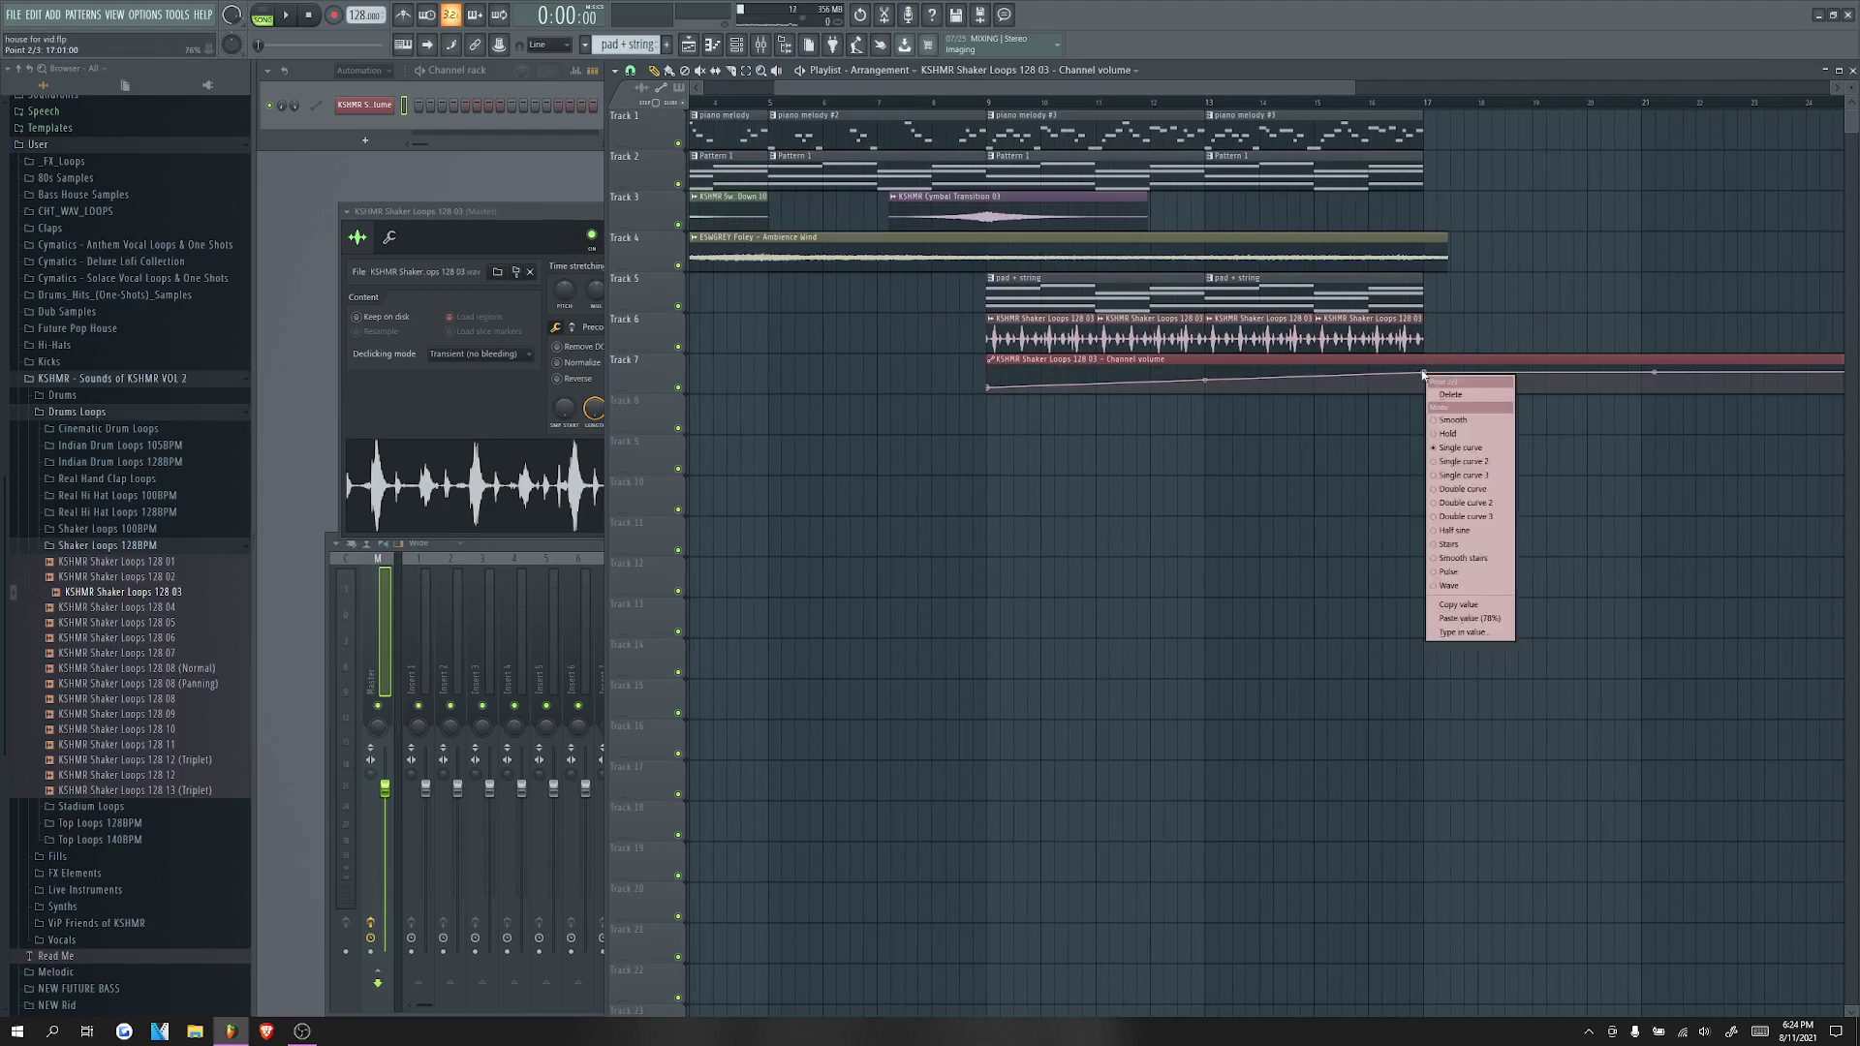
{"action": "left_click", "coordinate": [1494, 619]}
Step: Play the arrangement from just before bar 9 and lower the shaker volume automation's starting point further
{"action": "left_click_drag", "start_coordinate": [1238, 101], "coordinate": [972, 101]}
{"action": "key", "text": "space"}
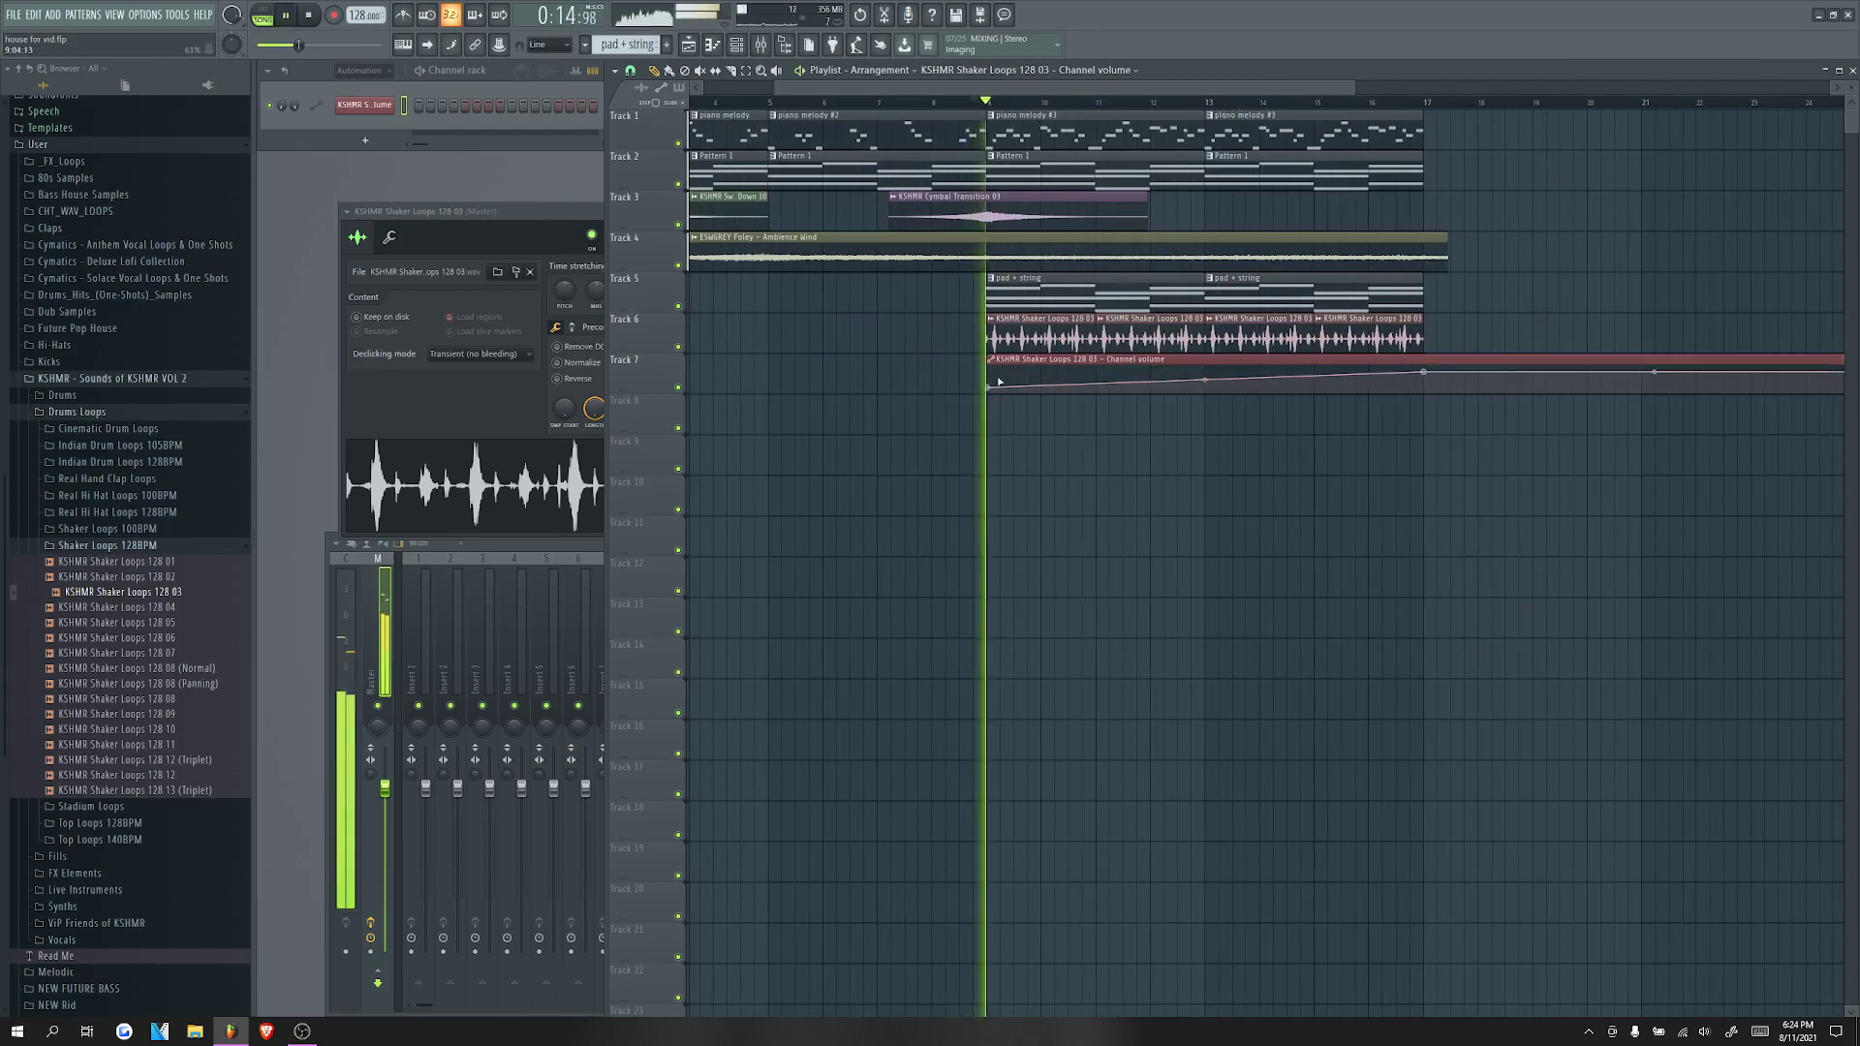
{"action": "left_click", "coordinate": [575, 214]}
{"action": "left_click", "coordinate": [740, 212]}
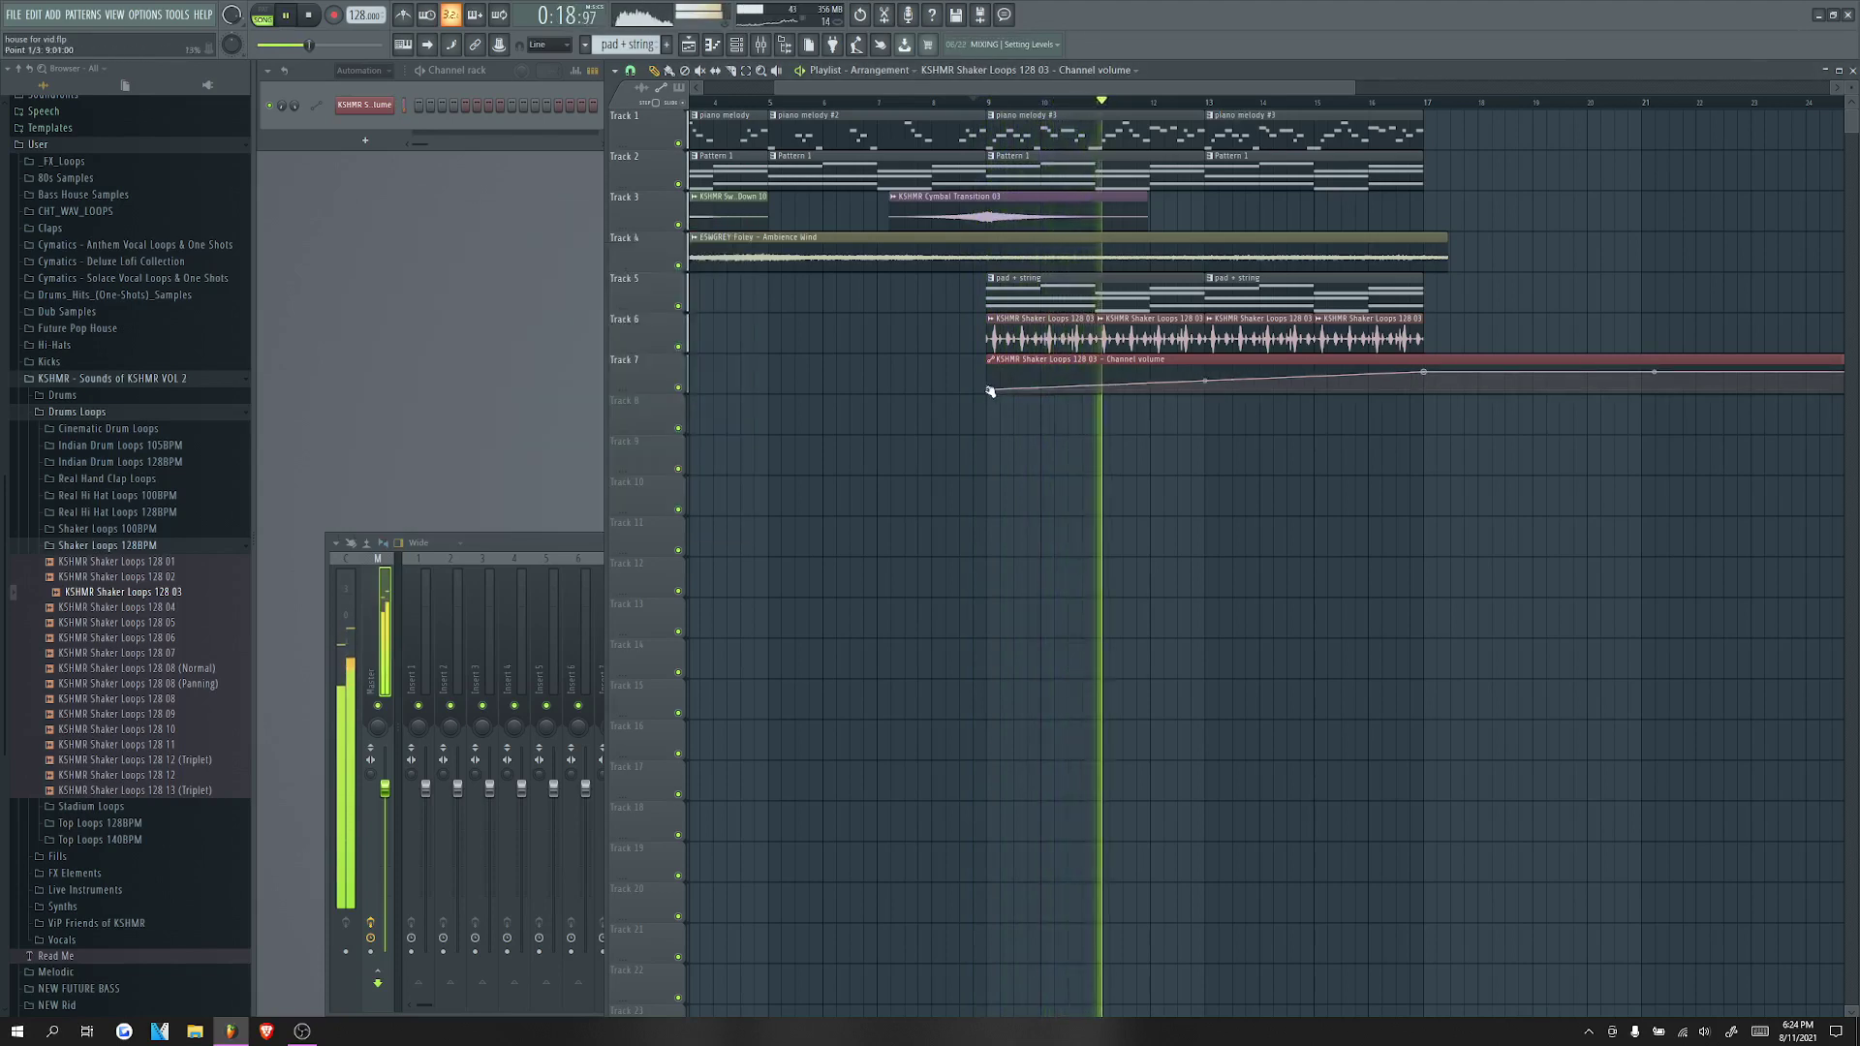
{"action": "key", "text": "space"}
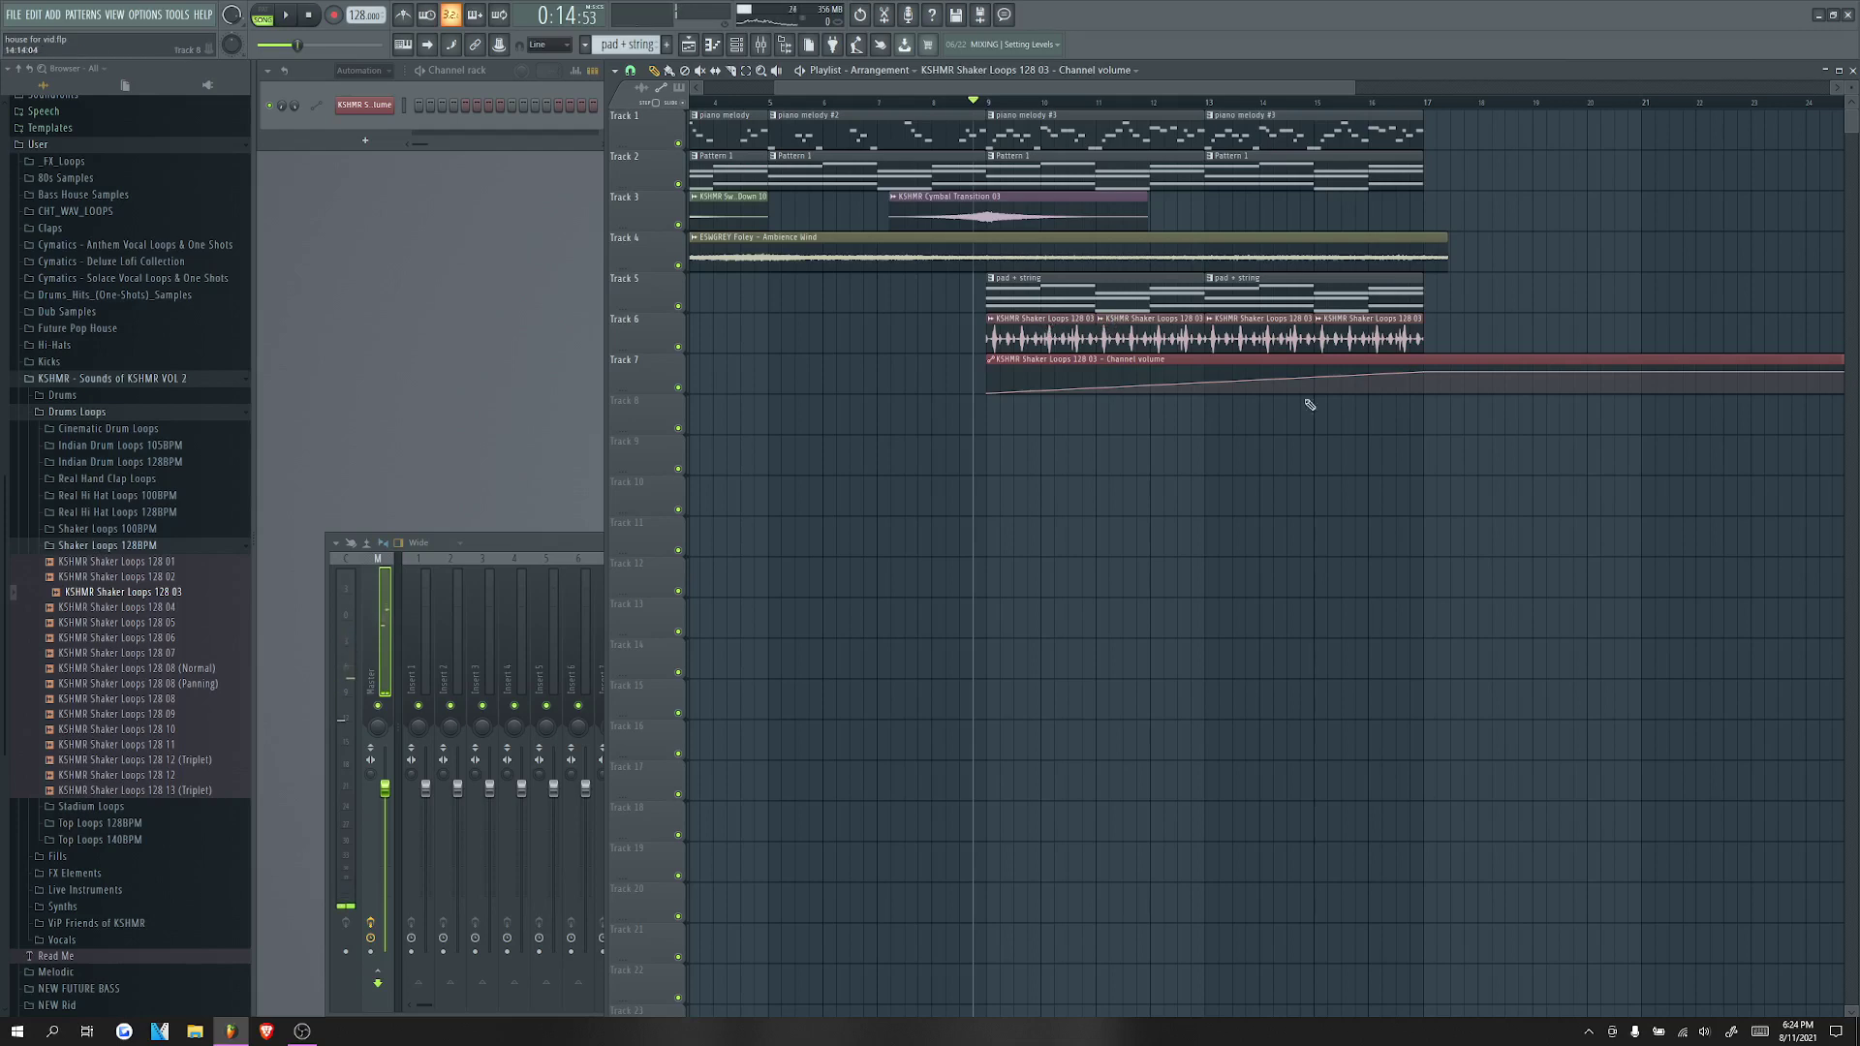
Step: Lower the shaker automation's point at bar 17 and trim the clip to end there
{"action": "left_click_drag", "start_coordinate": [1417, 375], "coordinate": [1427, 384]}
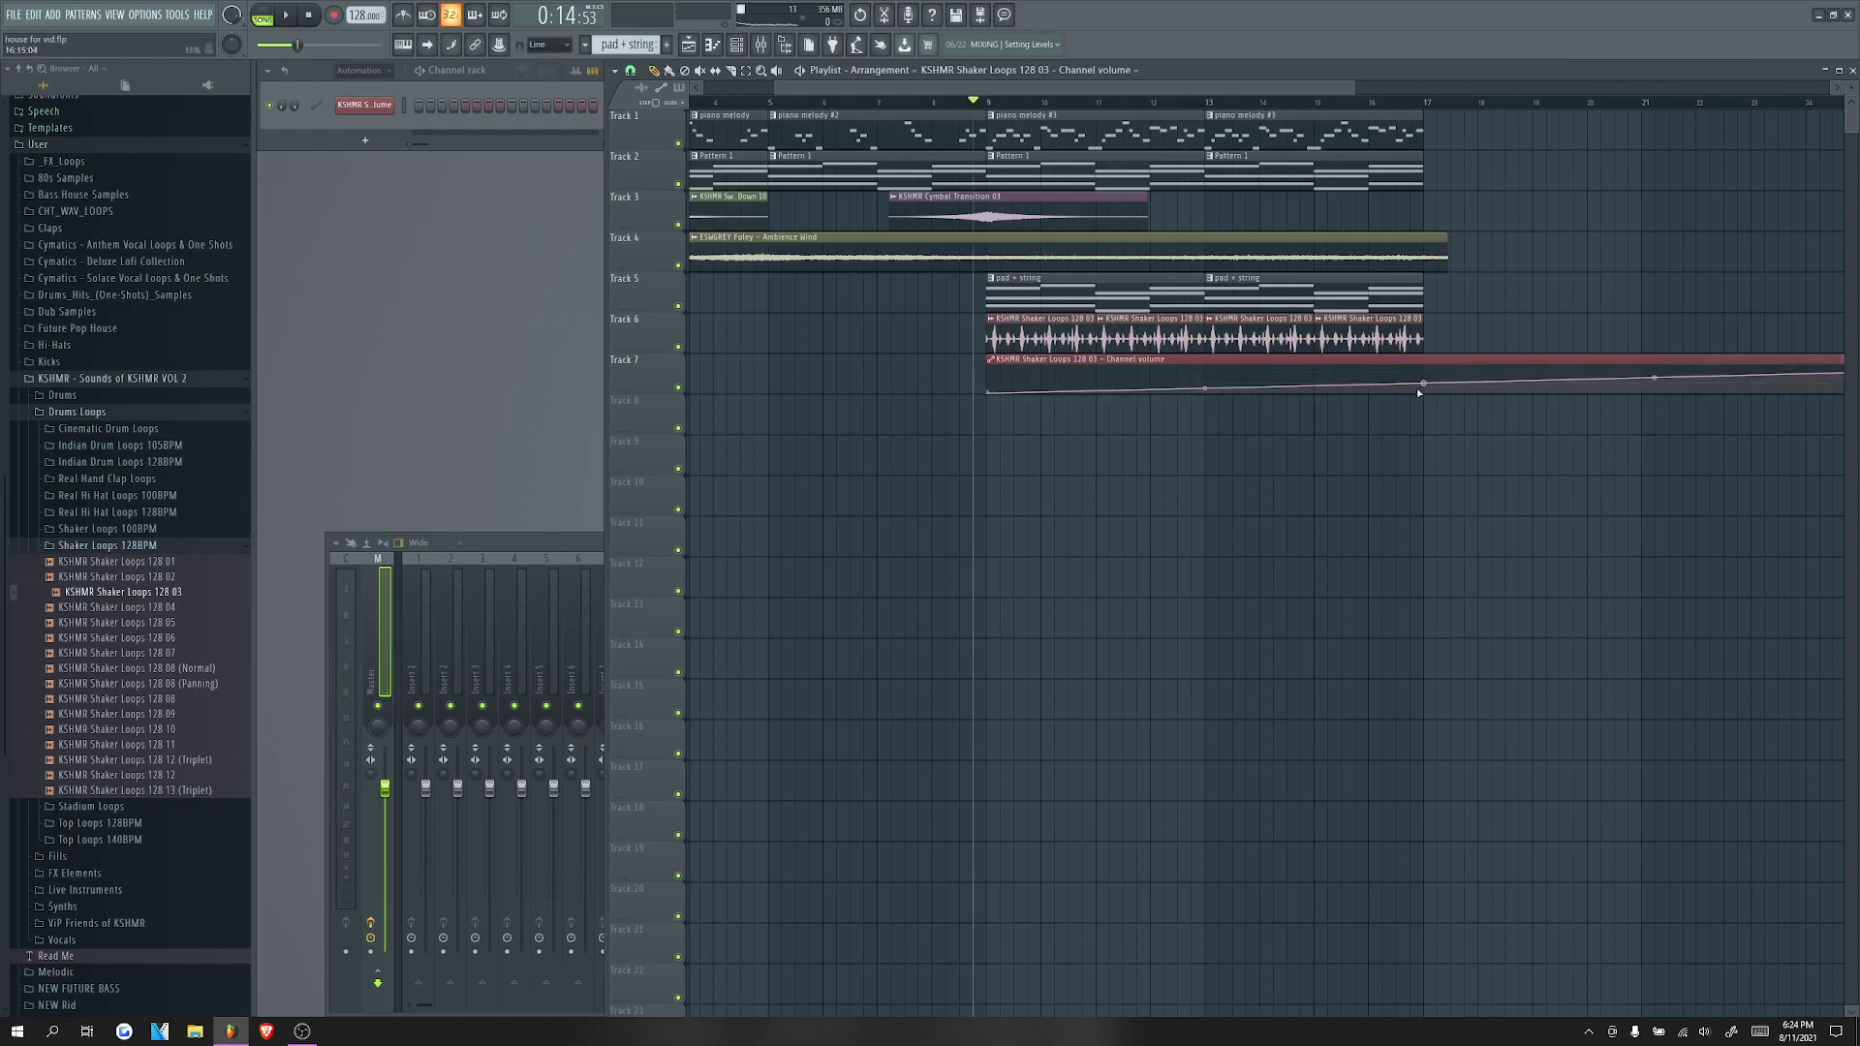
{"action": "scroll", "coordinate": [1605, 421], "scroll_direction": "down", "scroll_amount": 2}
{"action": "left_click_drag", "start_coordinate": [1608, 370], "coordinate": [1285, 358]}
Step: Play the section from bar 9 to about bar 13 to hear the shaker fade in
{"action": "scroll", "coordinate": [1277, 356], "scroll_direction": "up", "scroll_amount": 2}
{"action": "key", "text": "space"}
{"action": "scroll", "coordinate": [1252, 390], "scroll_direction": "down", "scroll_amount": 4}
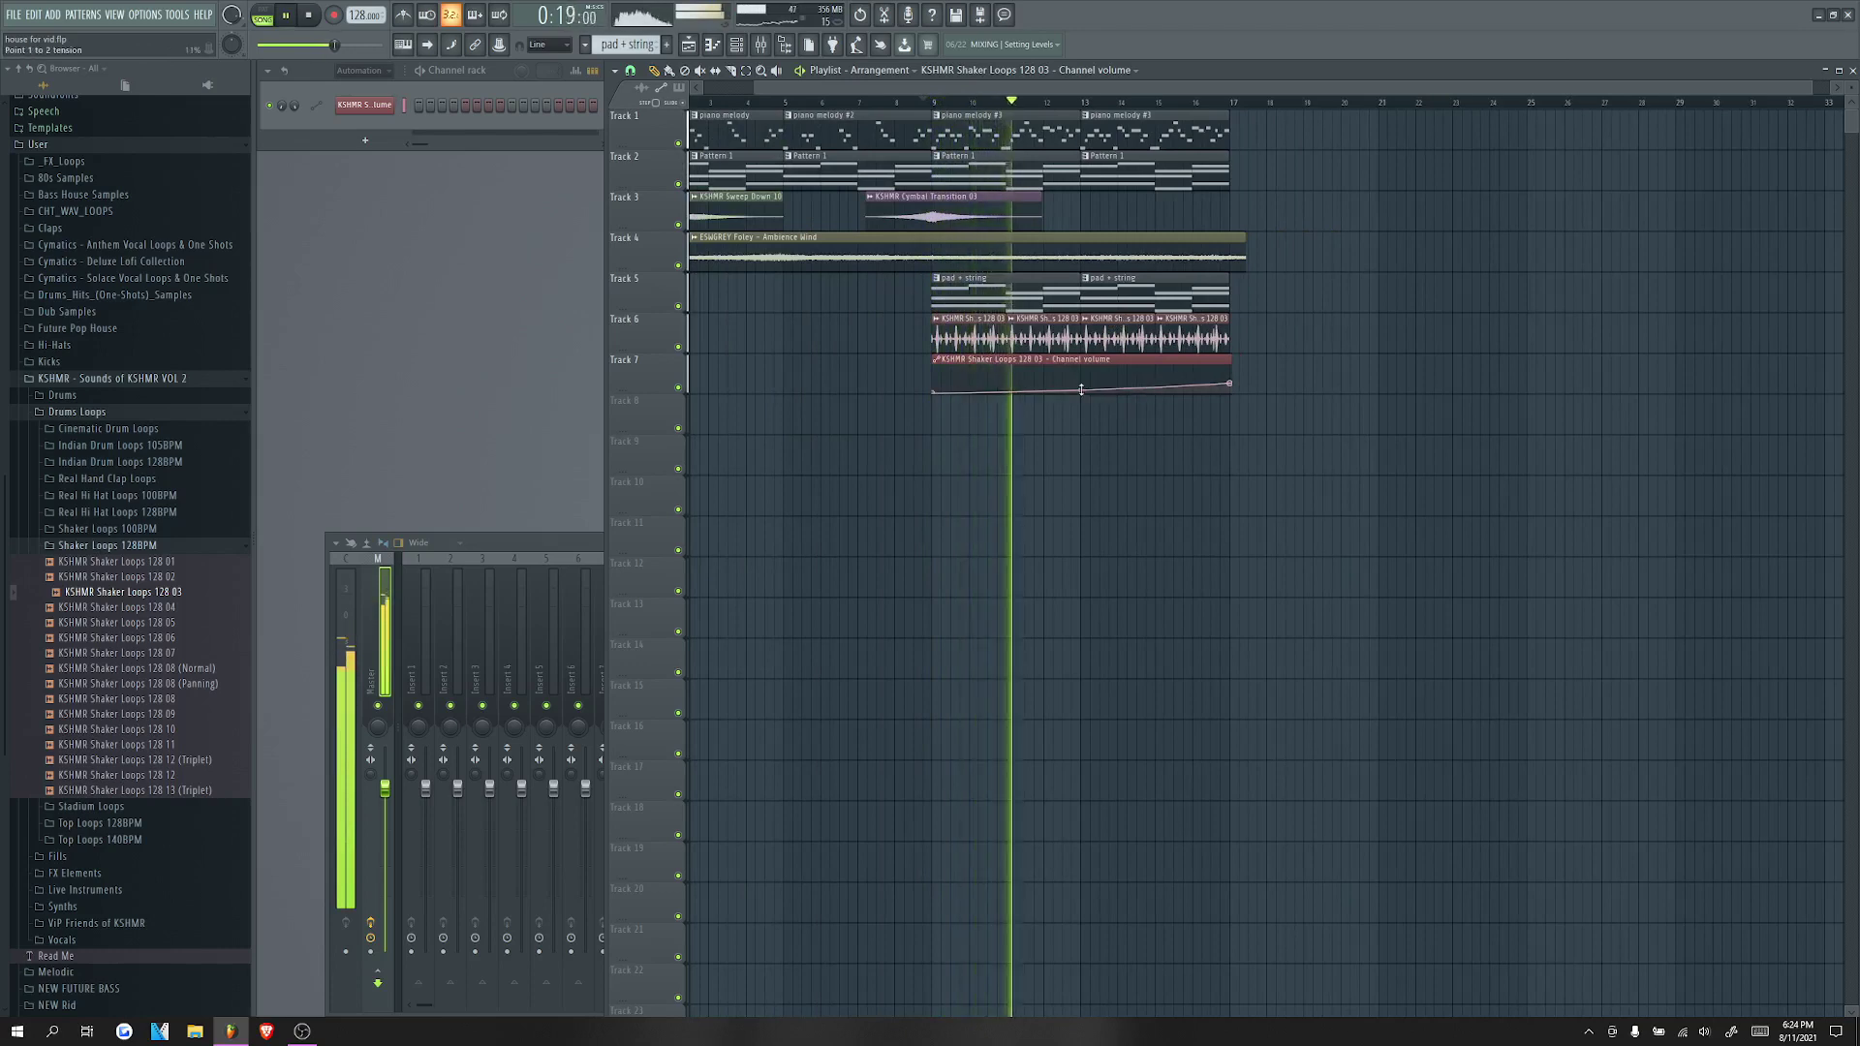
{"action": "scroll", "coordinate": [1085, 403], "scroll_direction": "up", "scroll_amount": 3}
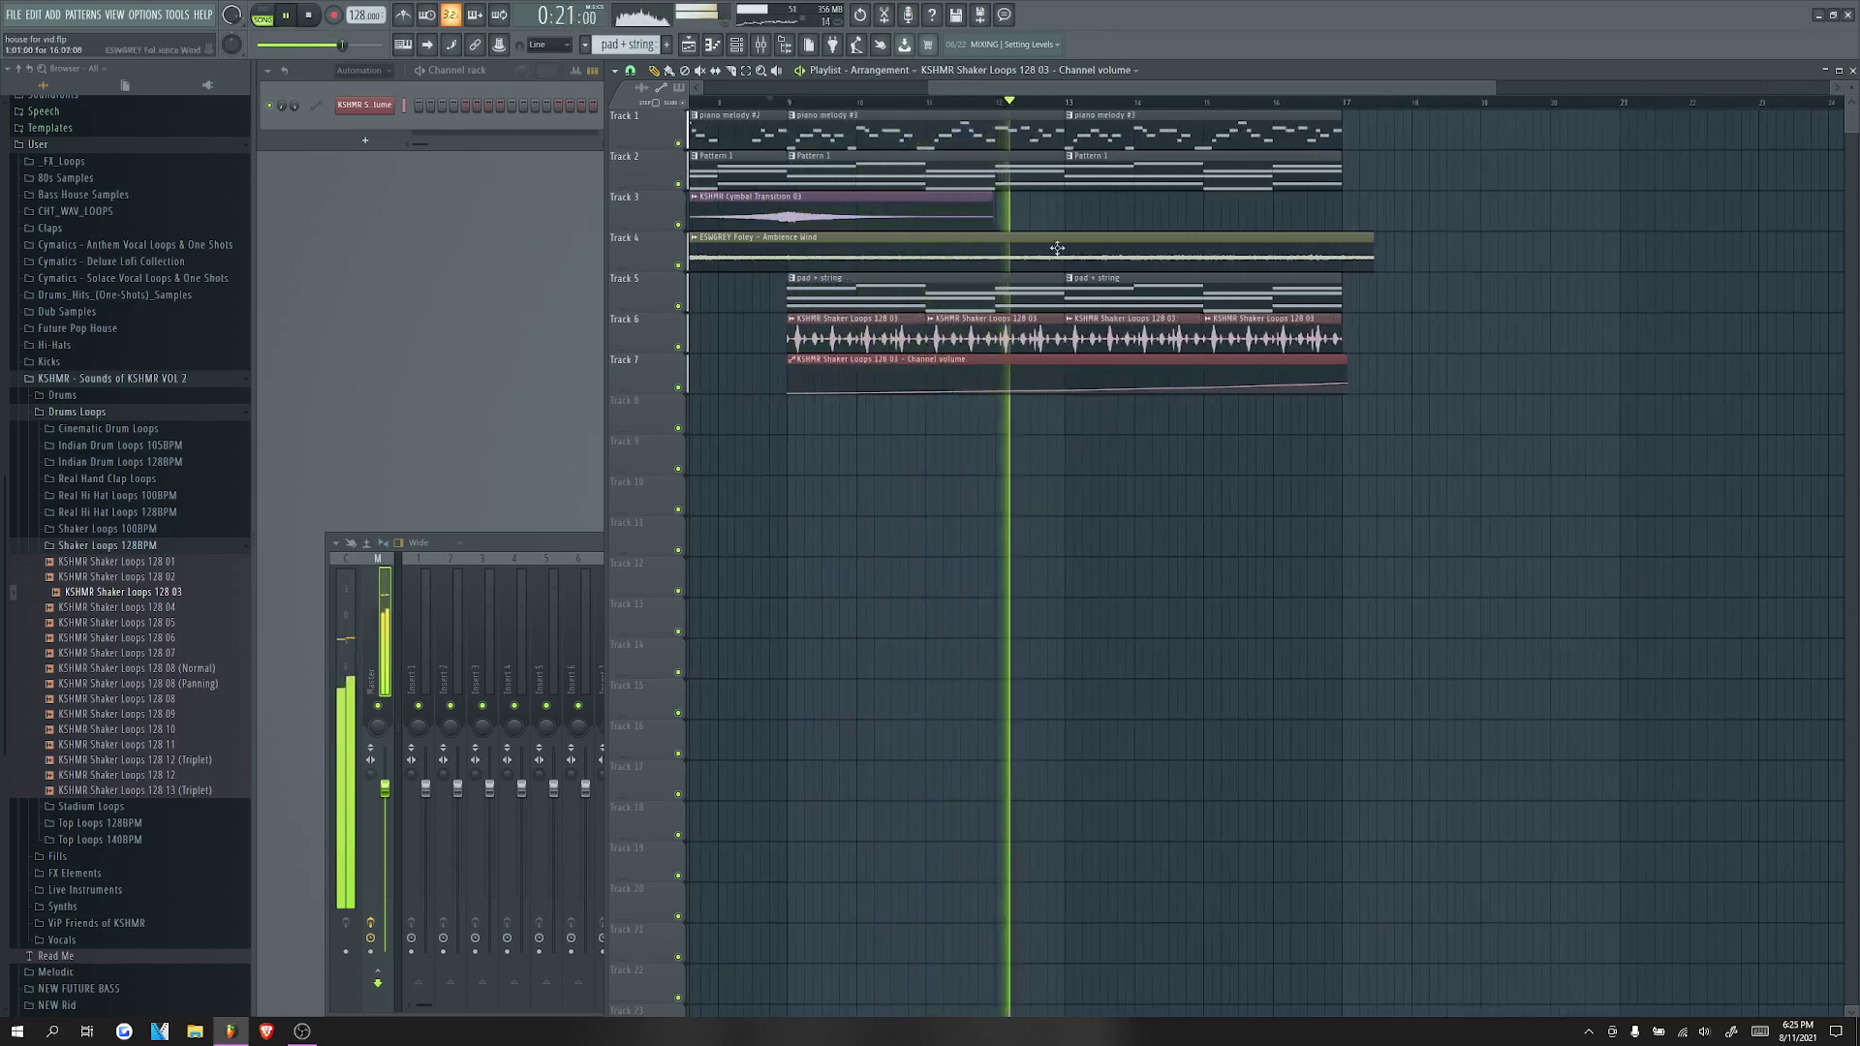
{"action": "scroll", "coordinate": [1209, 417], "scroll_direction": "down", "scroll_amount": 2}
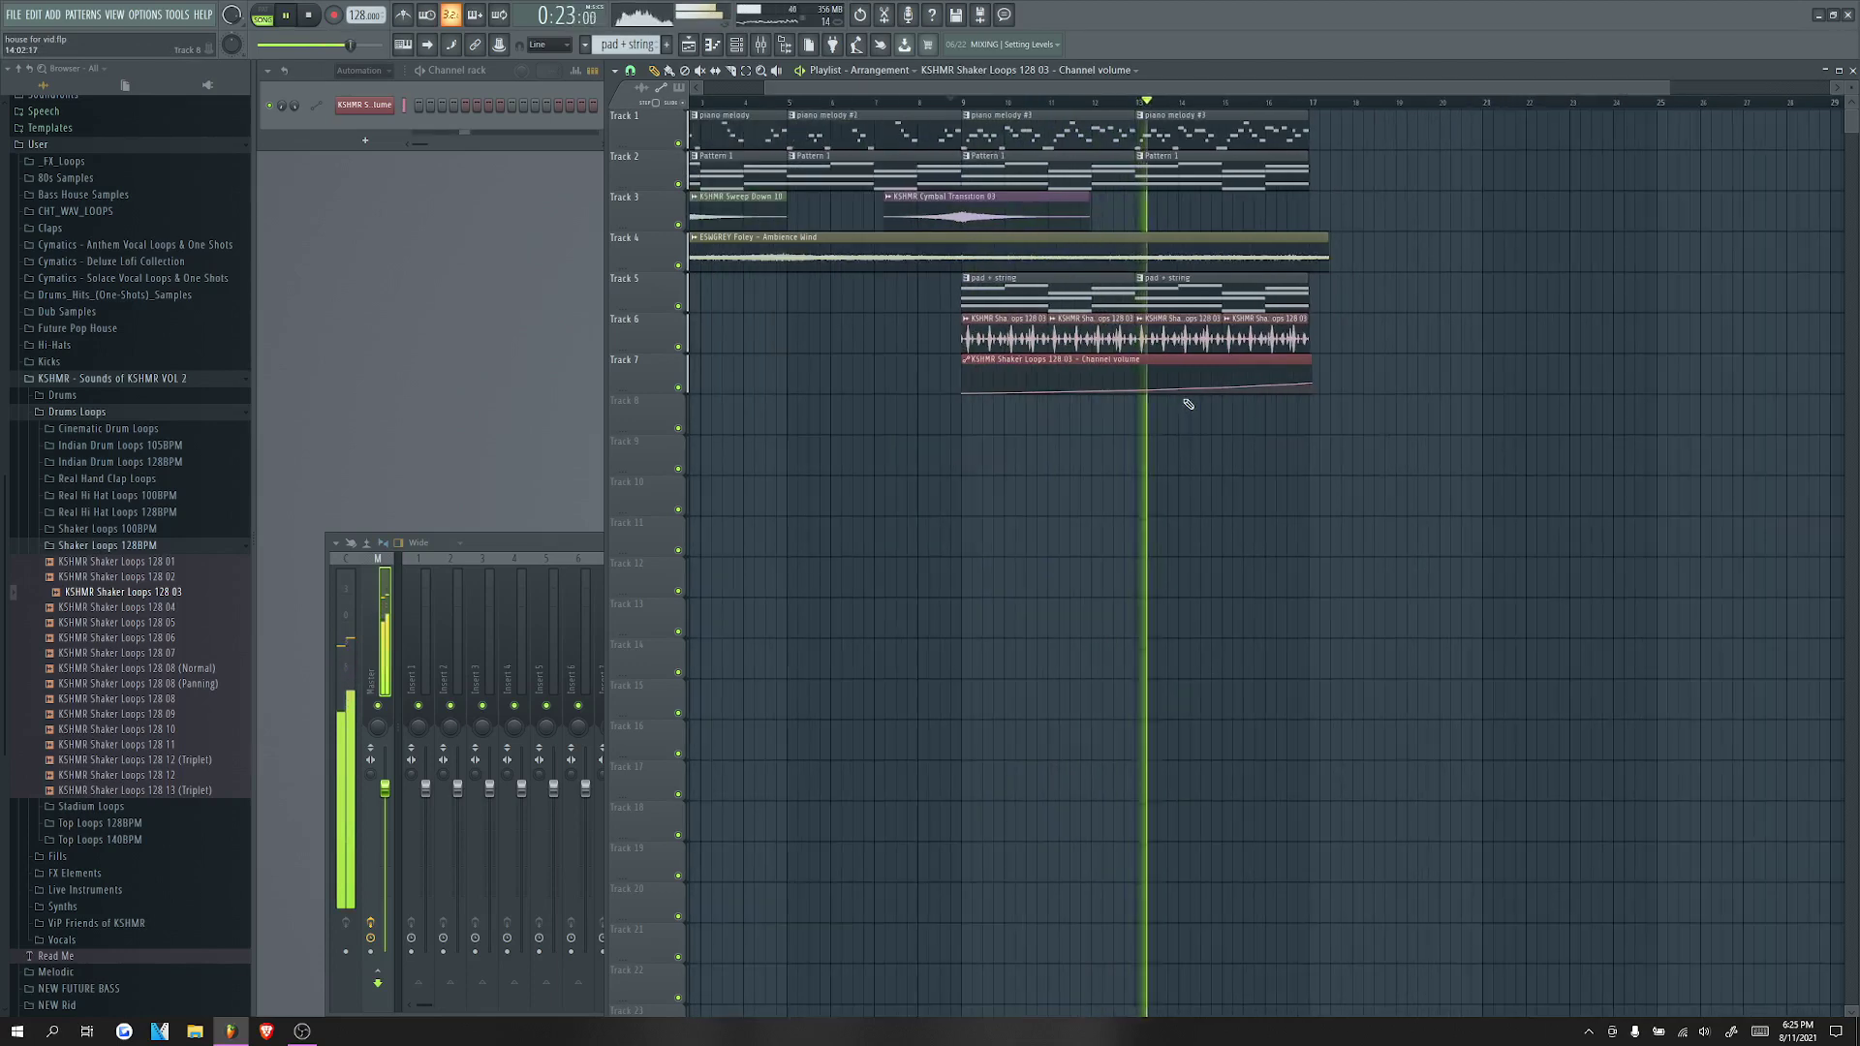
{"action": "key", "text": "space"}
Step: Switch from the shaker loops to the Top Loops 128BPM folder and audition several of its loops
{"action": "left_click", "coordinate": [168, 546]}
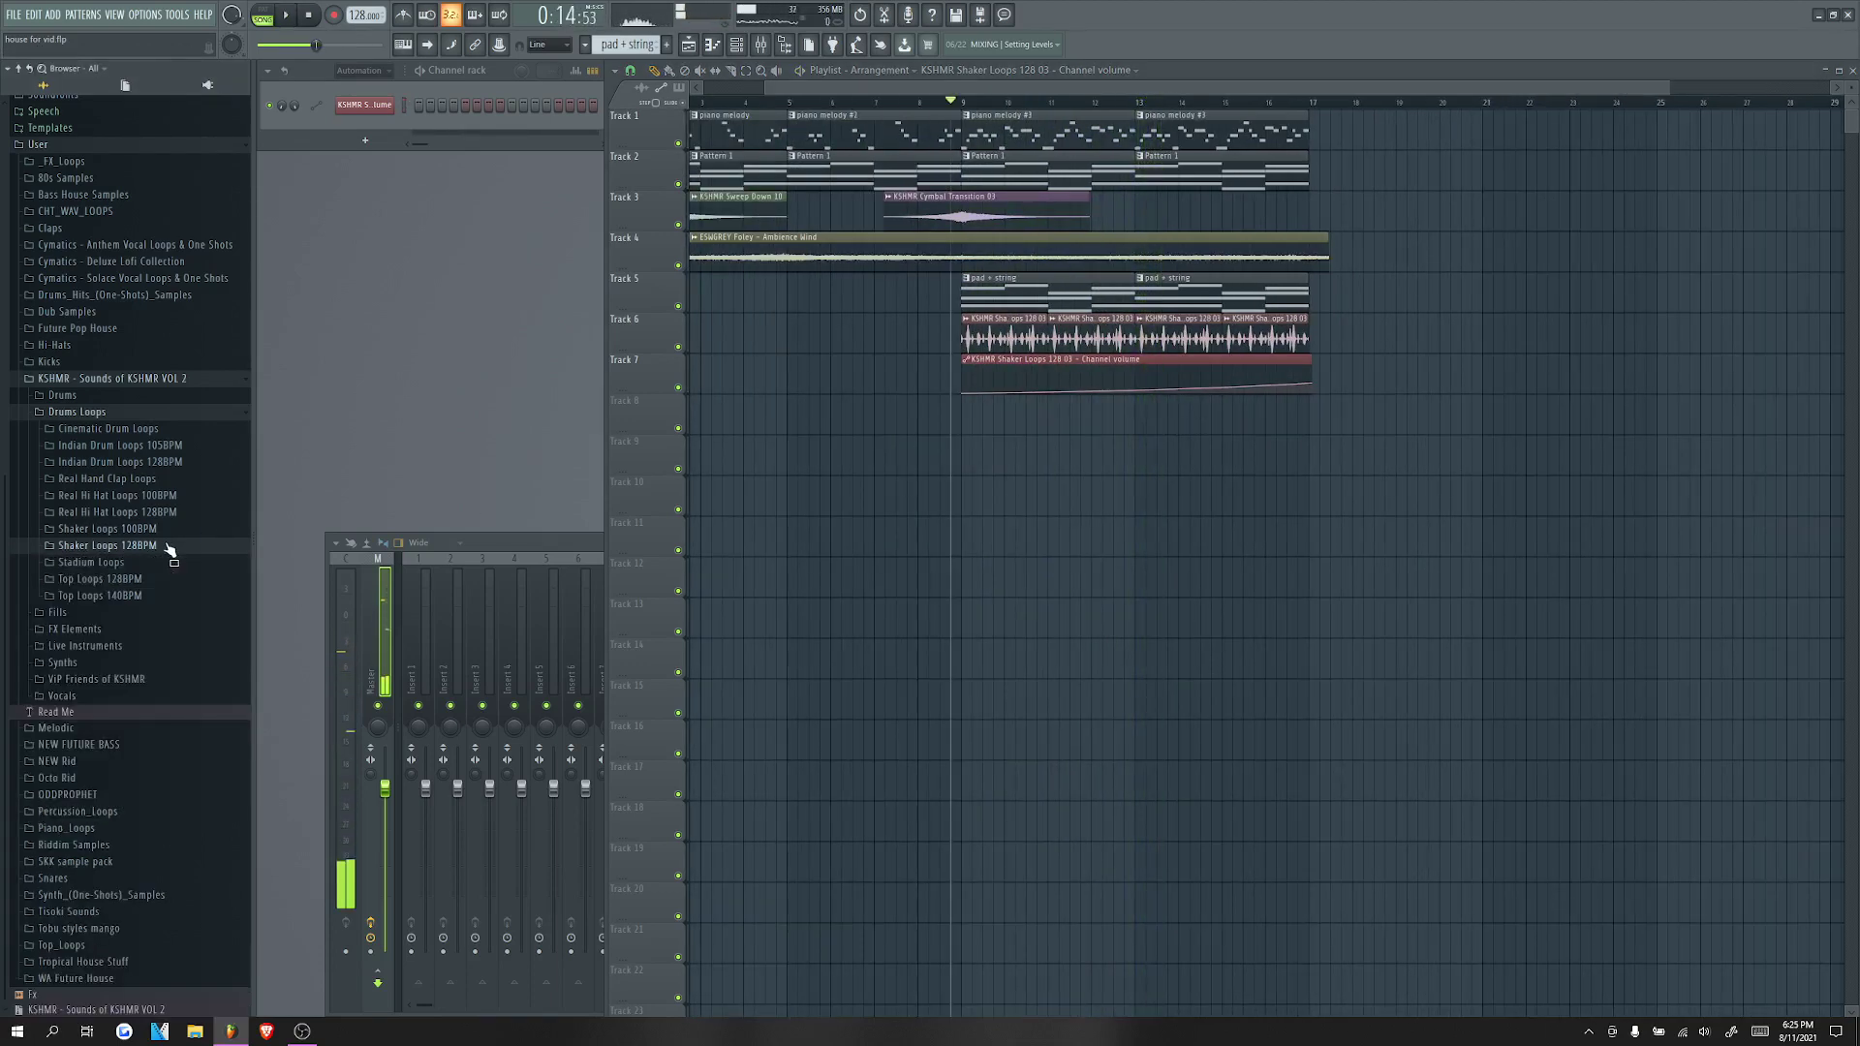
{"action": "left_click", "coordinate": [131, 580]}
{"action": "left_click", "coordinate": [160, 612]}
{"action": "left_click", "coordinate": [171, 628]}
{"action": "left_click", "coordinate": [160, 596]}
{"action": "left_click", "coordinate": [171, 656]}
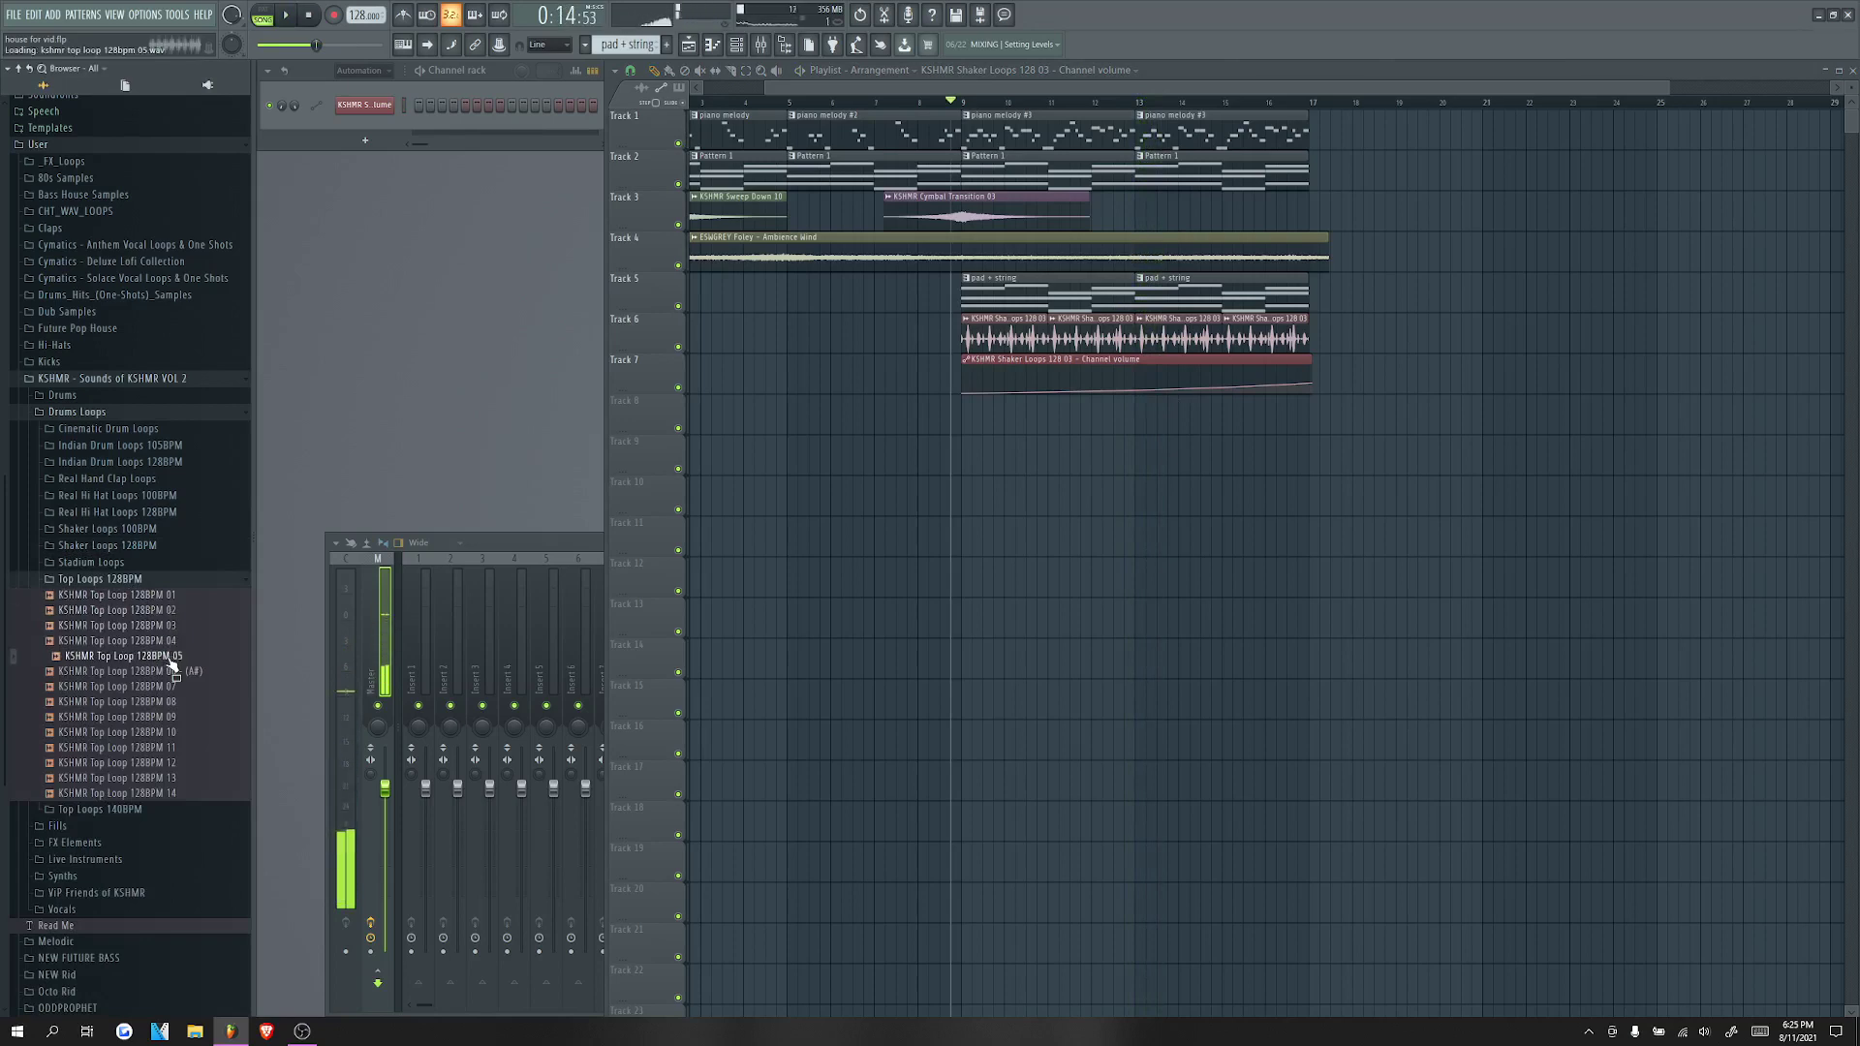
{"action": "left_click", "coordinate": [173, 686]}
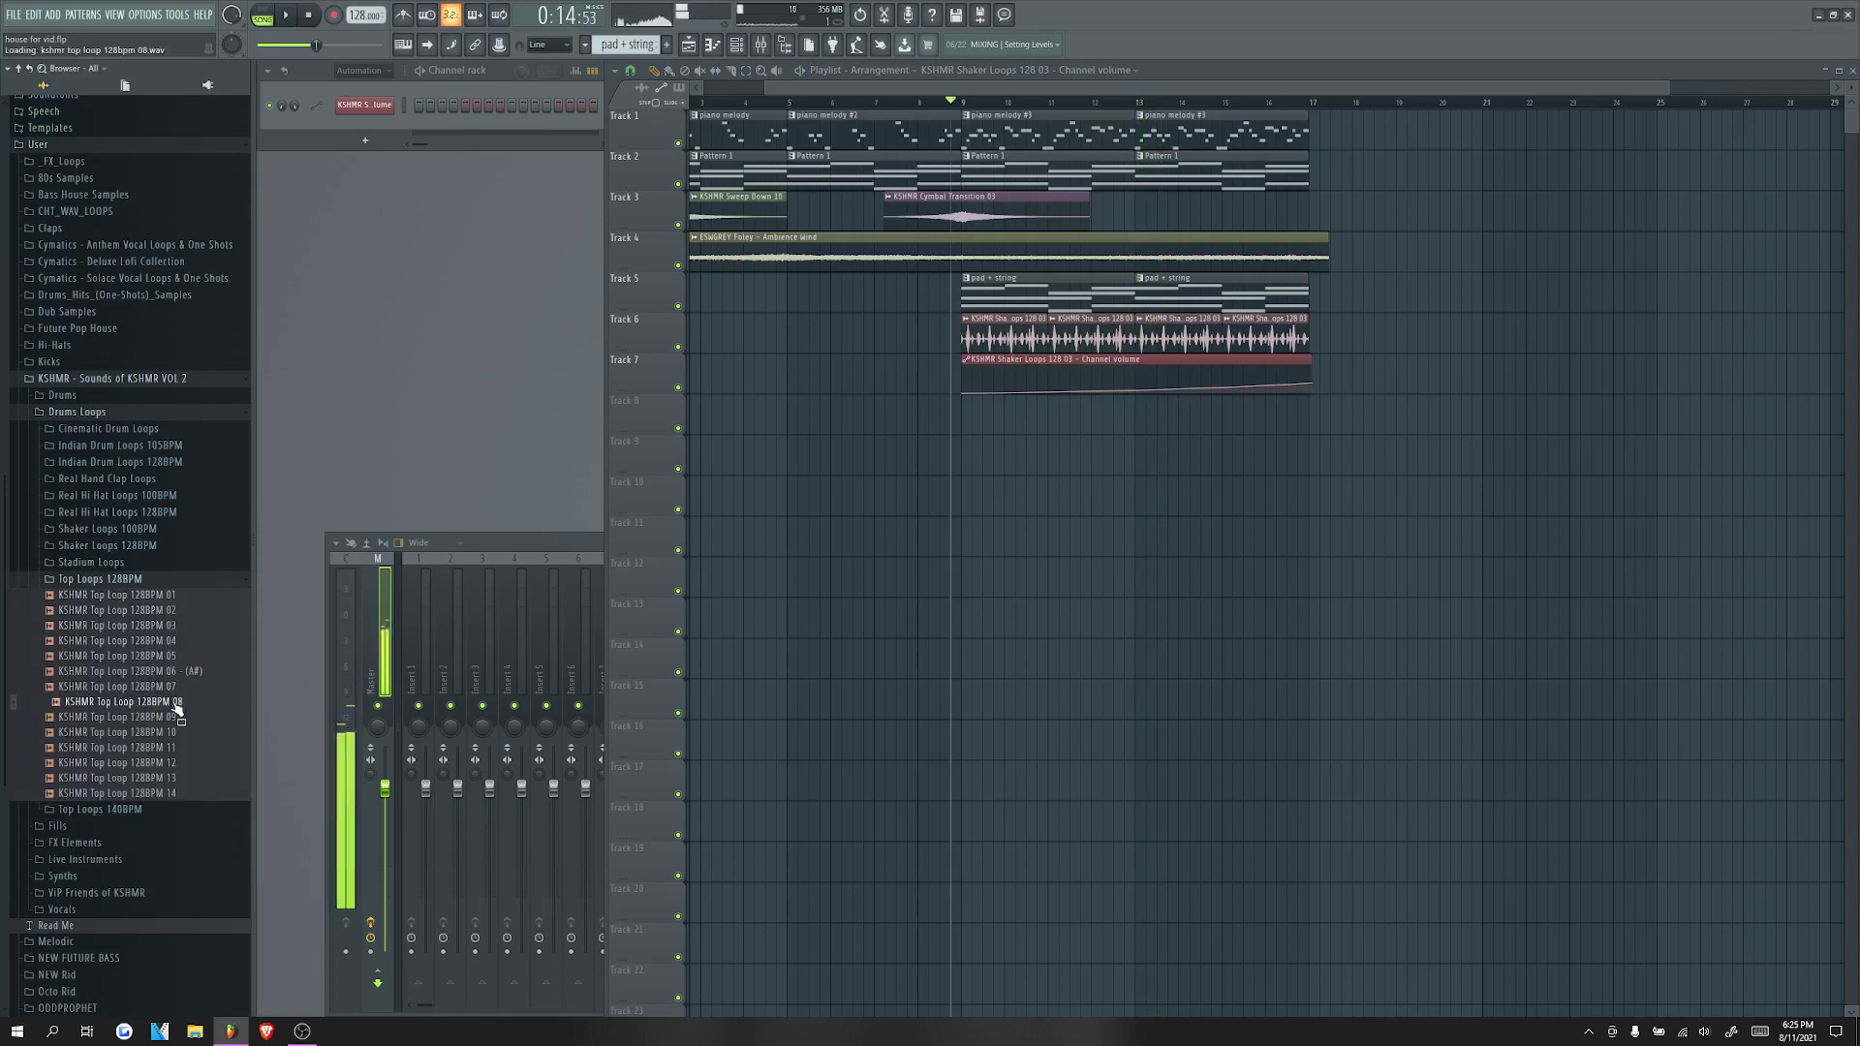
Step: Place two consecutive KSHMR Top Loop 128BPM 07 clips on Track 8, covering bars 9 to 17
{"action": "left_click_drag", "start_coordinate": [168, 690], "coordinate": [968, 414]}
{"action": "left_click", "coordinate": [1139, 421]}
{"action": "double_click", "coordinate": [1099, 419]}
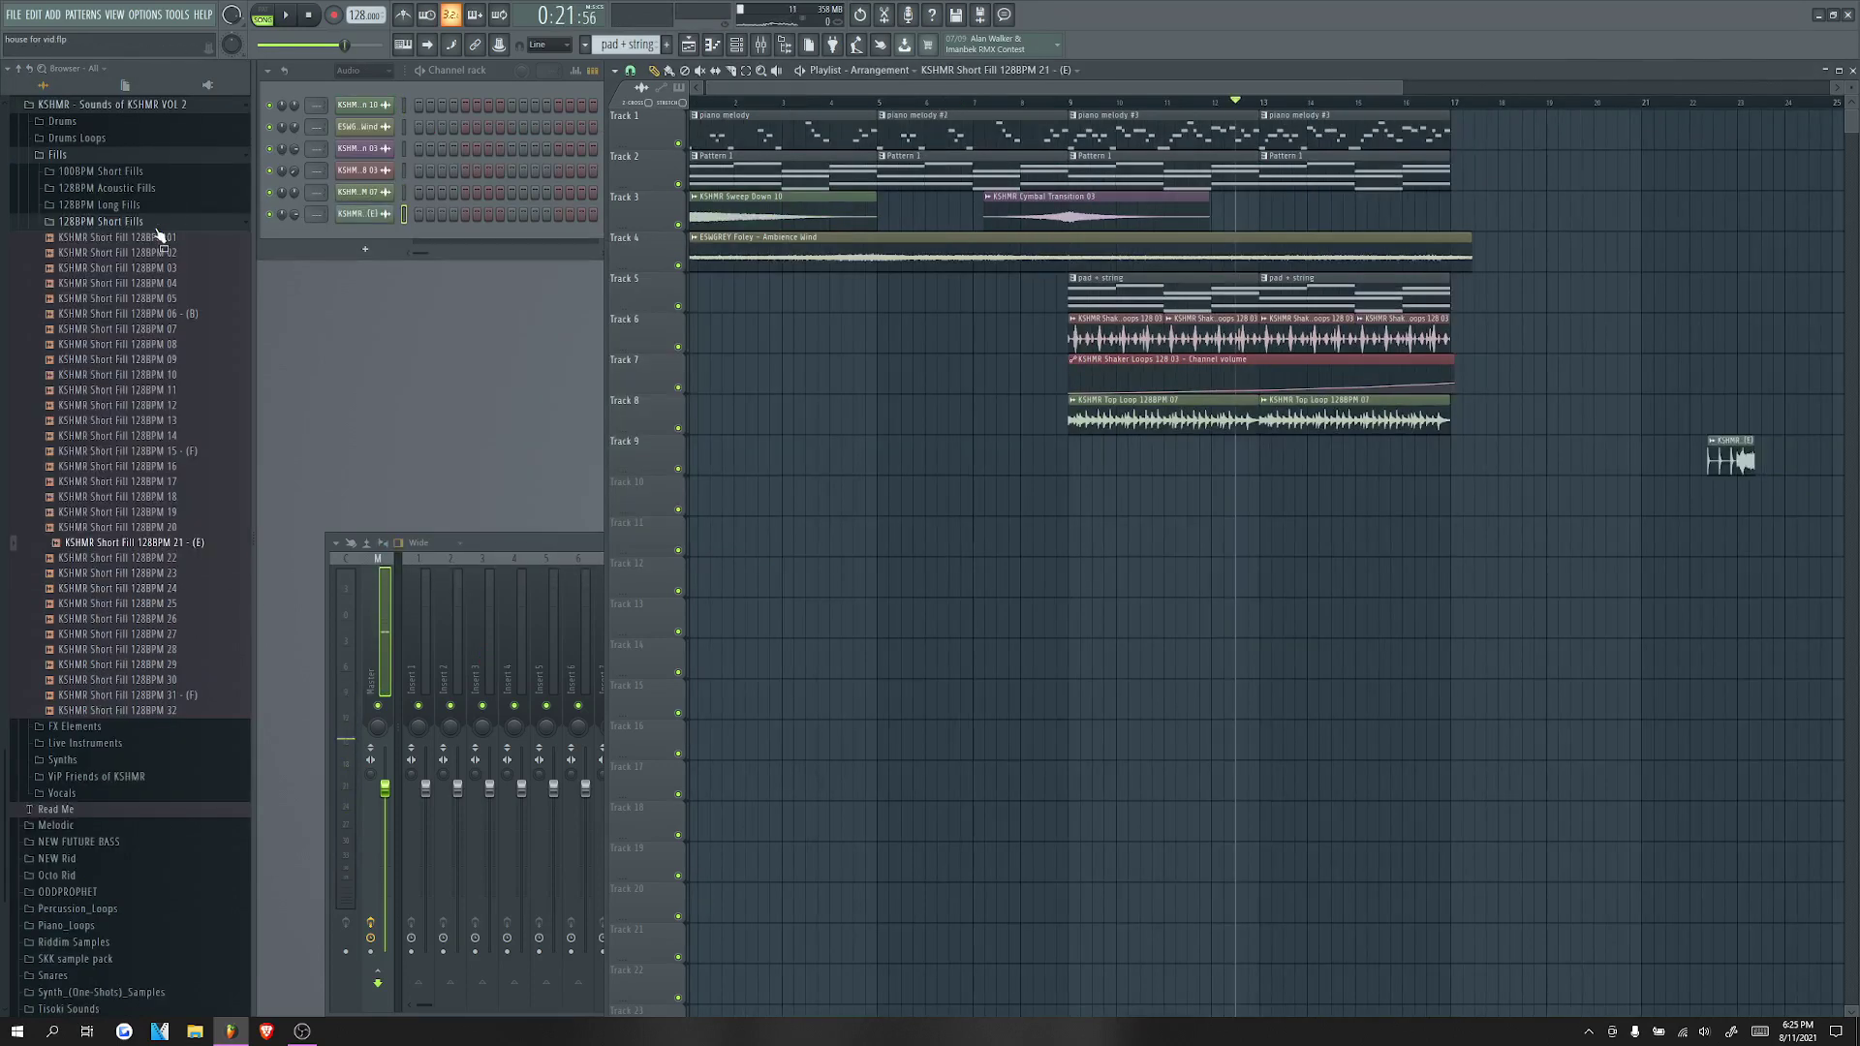
Step: Collapse the 128BPM Short Fills folder and create a new pattern named "pluck"
{"action": "left_click", "coordinate": [154, 223]}
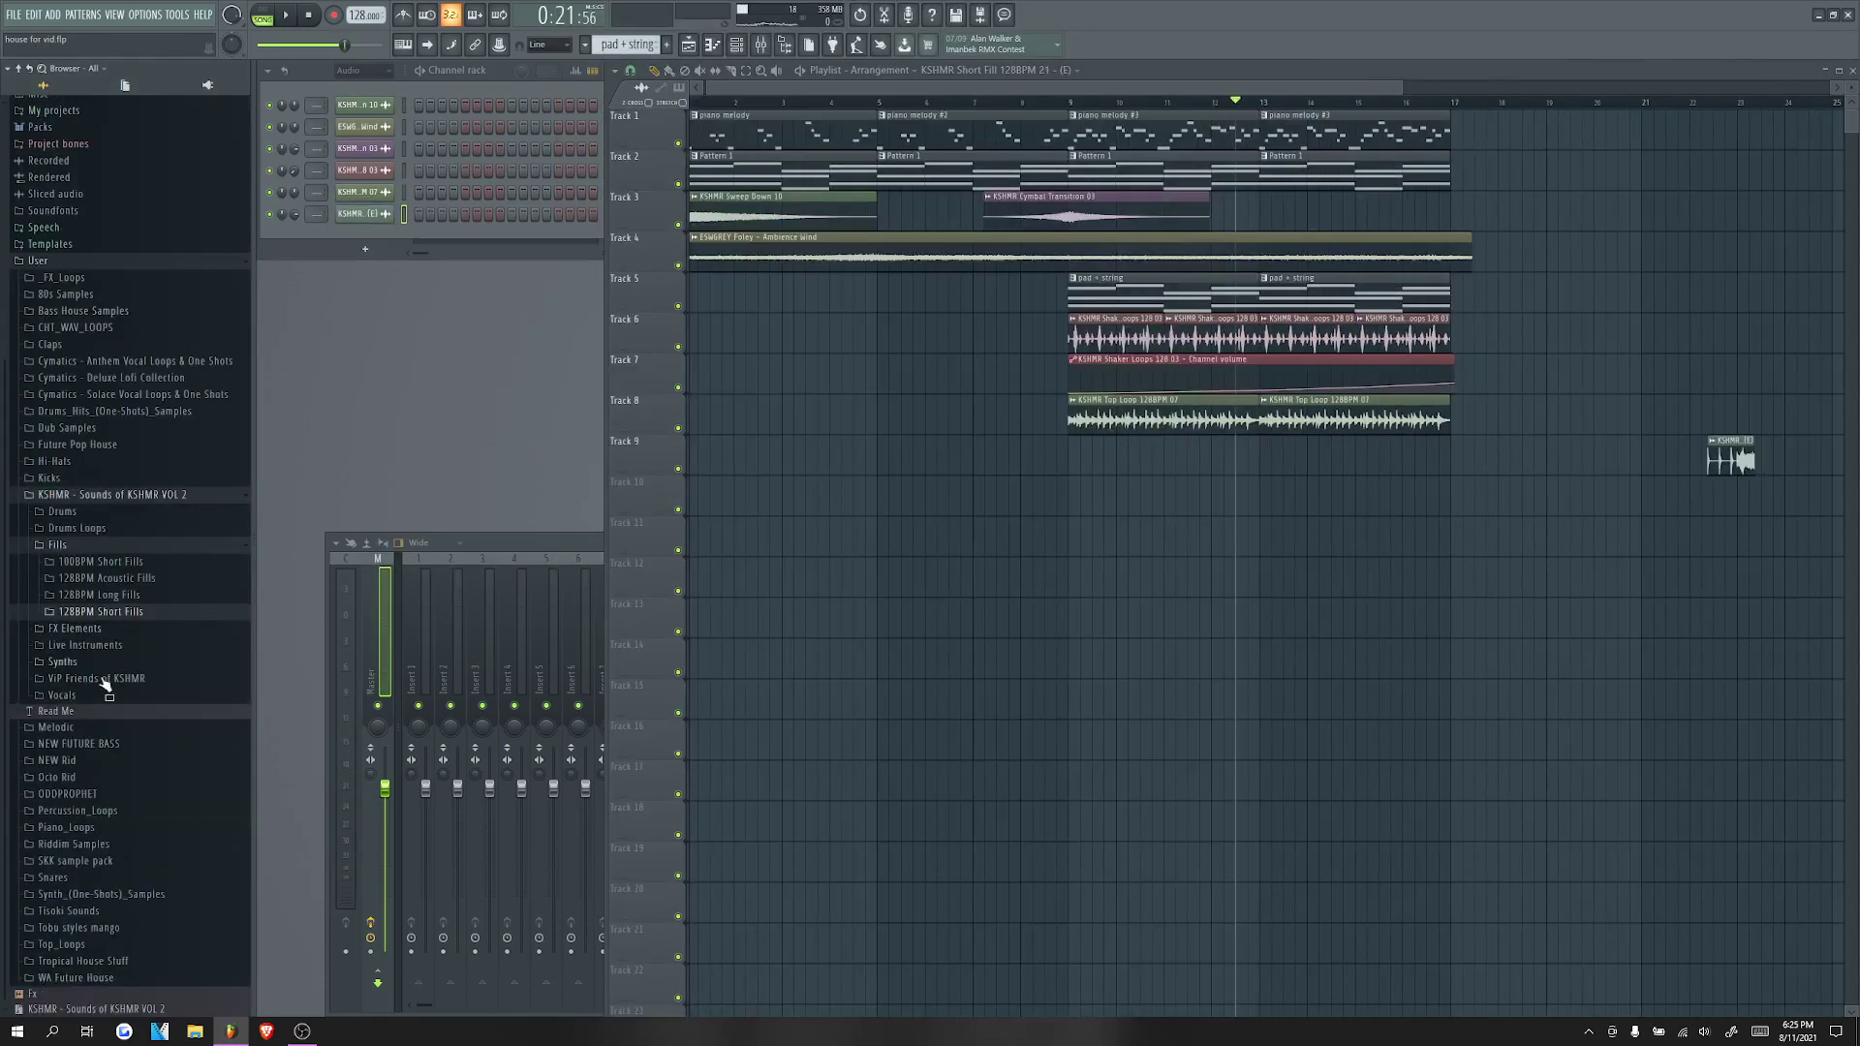
{"action": "scroll", "coordinate": [126, 727], "scroll_direction": "up", "scroll_amount": 1}
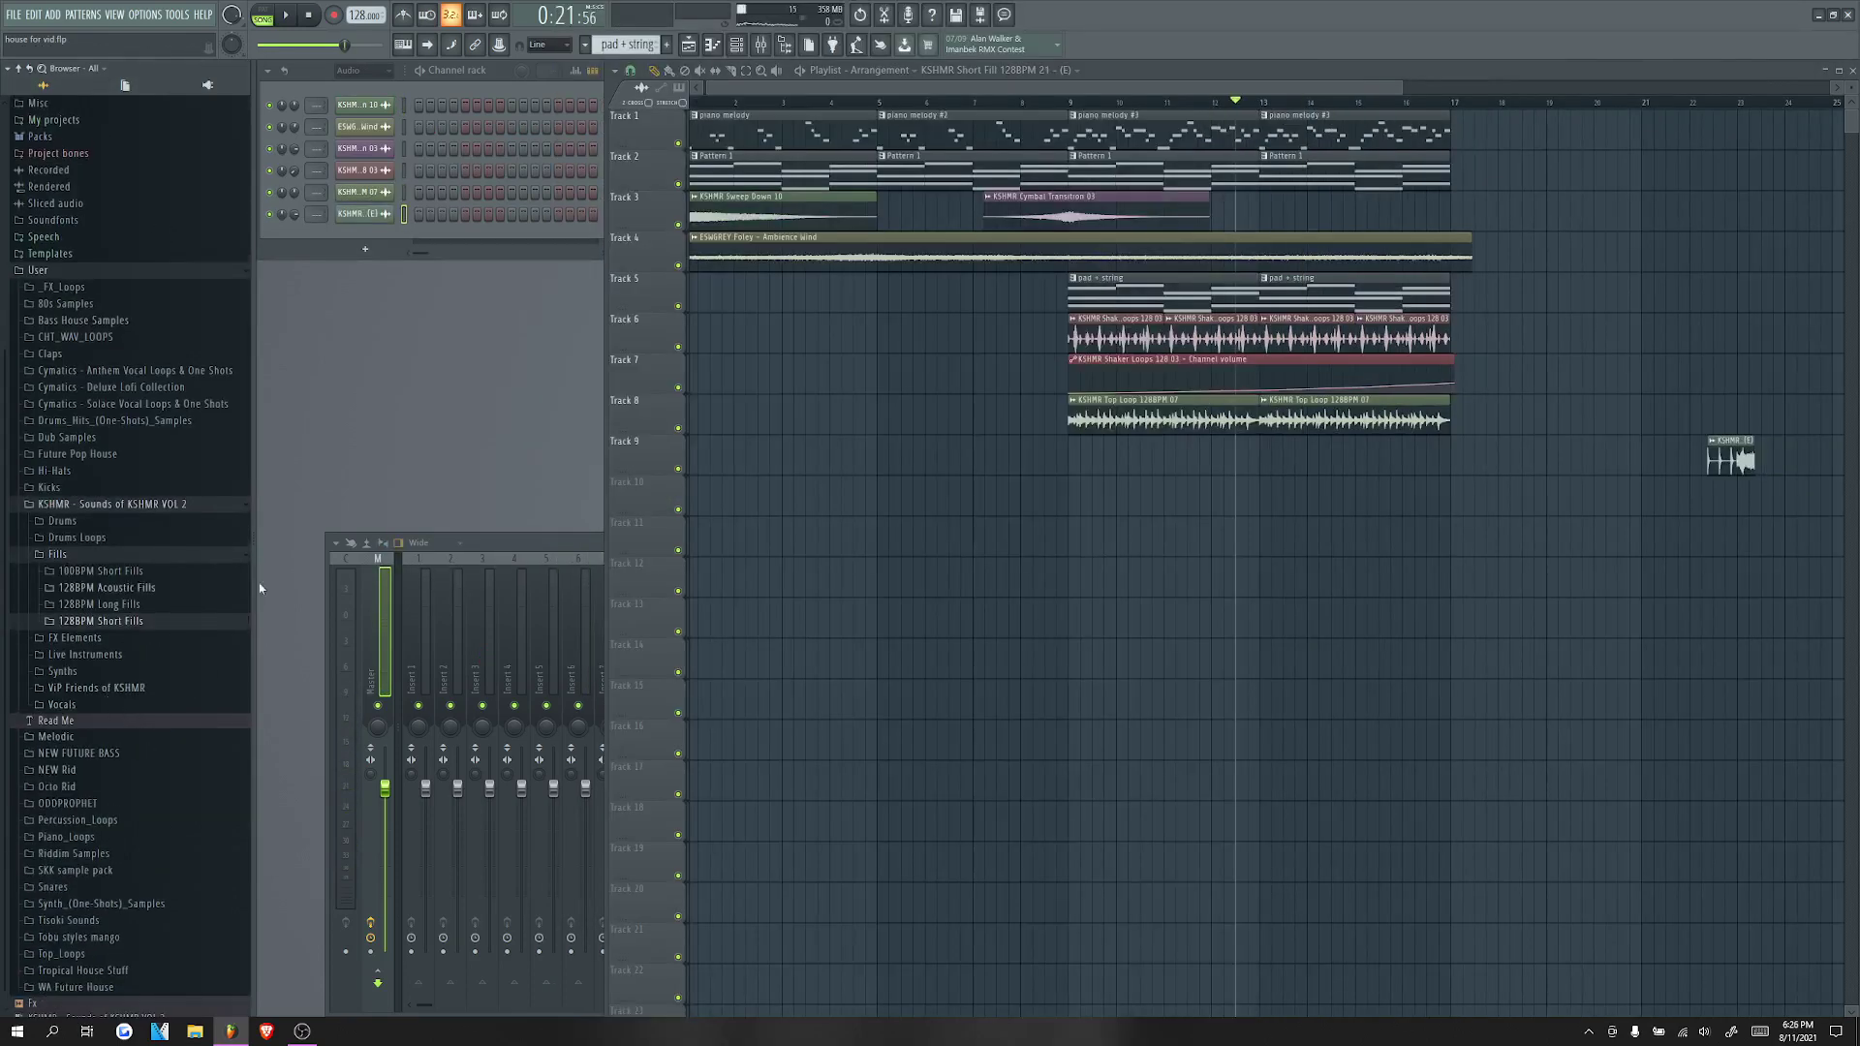
{"action": "left_click", "coordinate": [666, 45]}
{"action": "key", "text": "Return"}
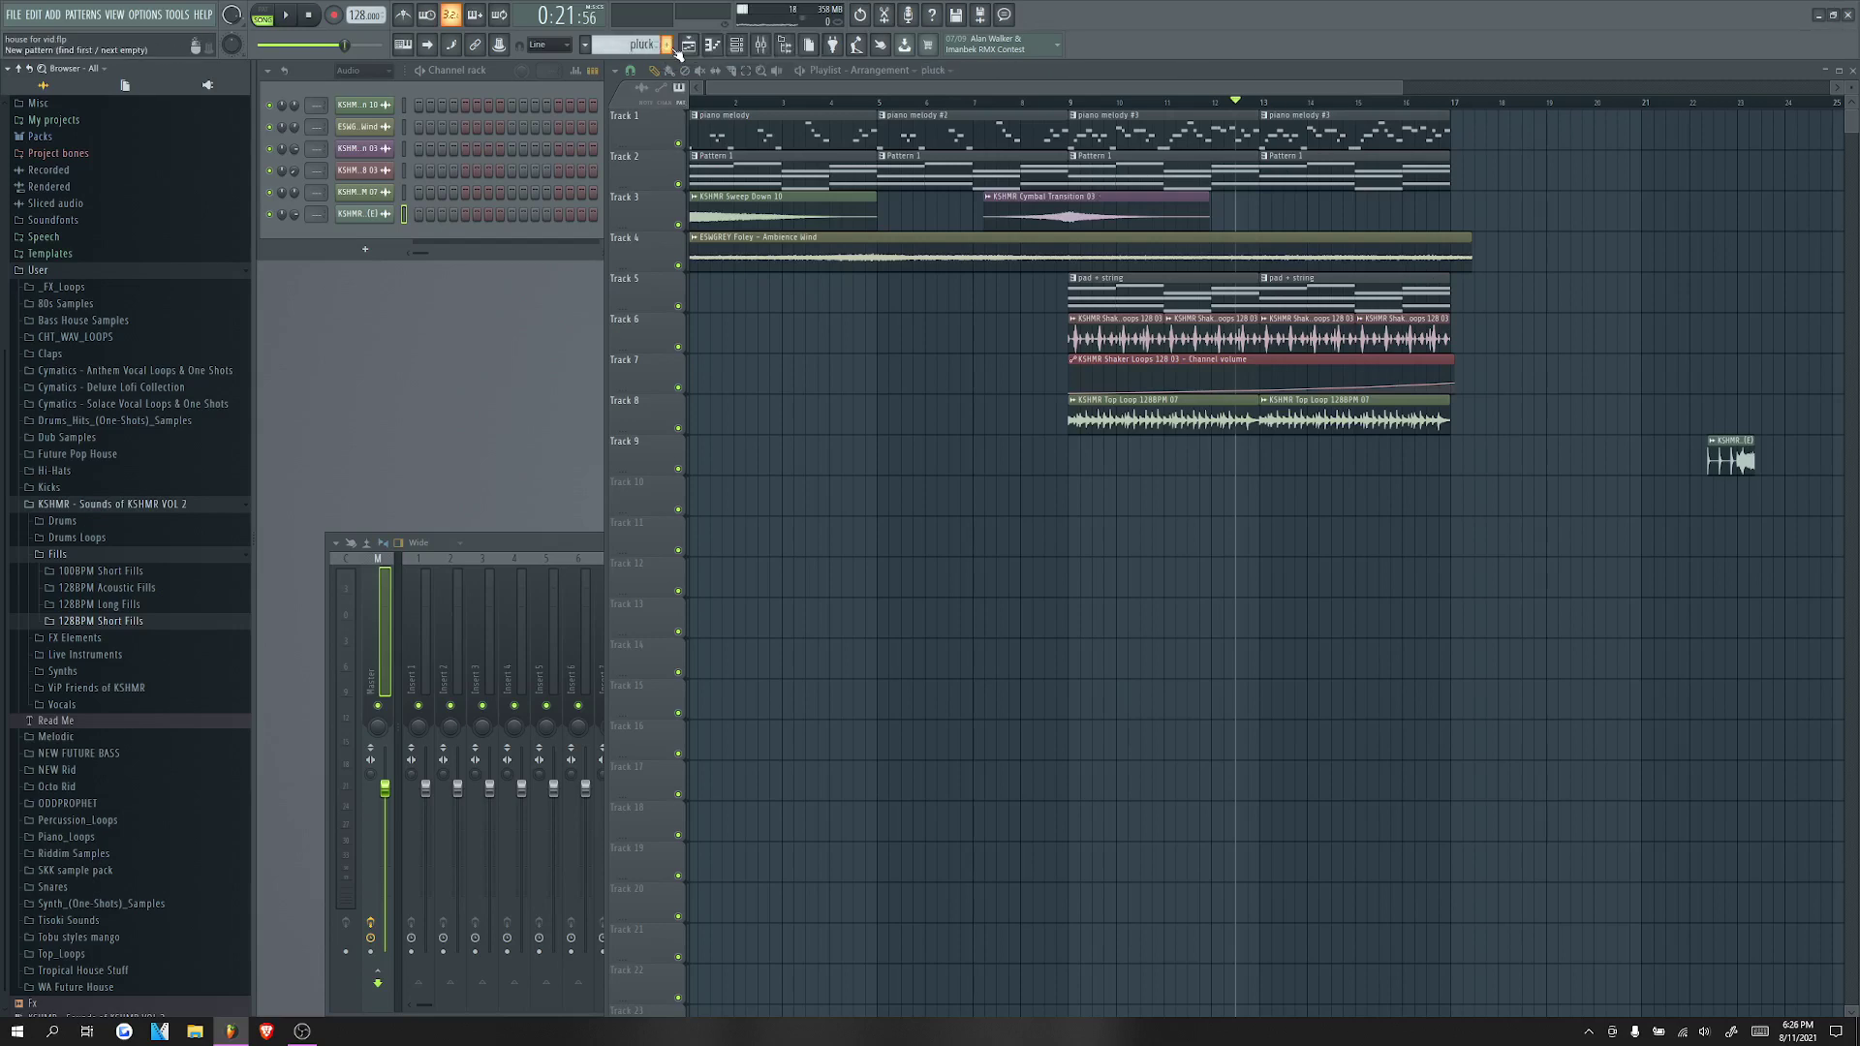
Step: Copy all the notes of the Holy Piano channel in the last piano melody #3 clip
{"action": "double_click", "coordinate": [1404, 134]}
{"action": "key", "text": "ctrl+a"}
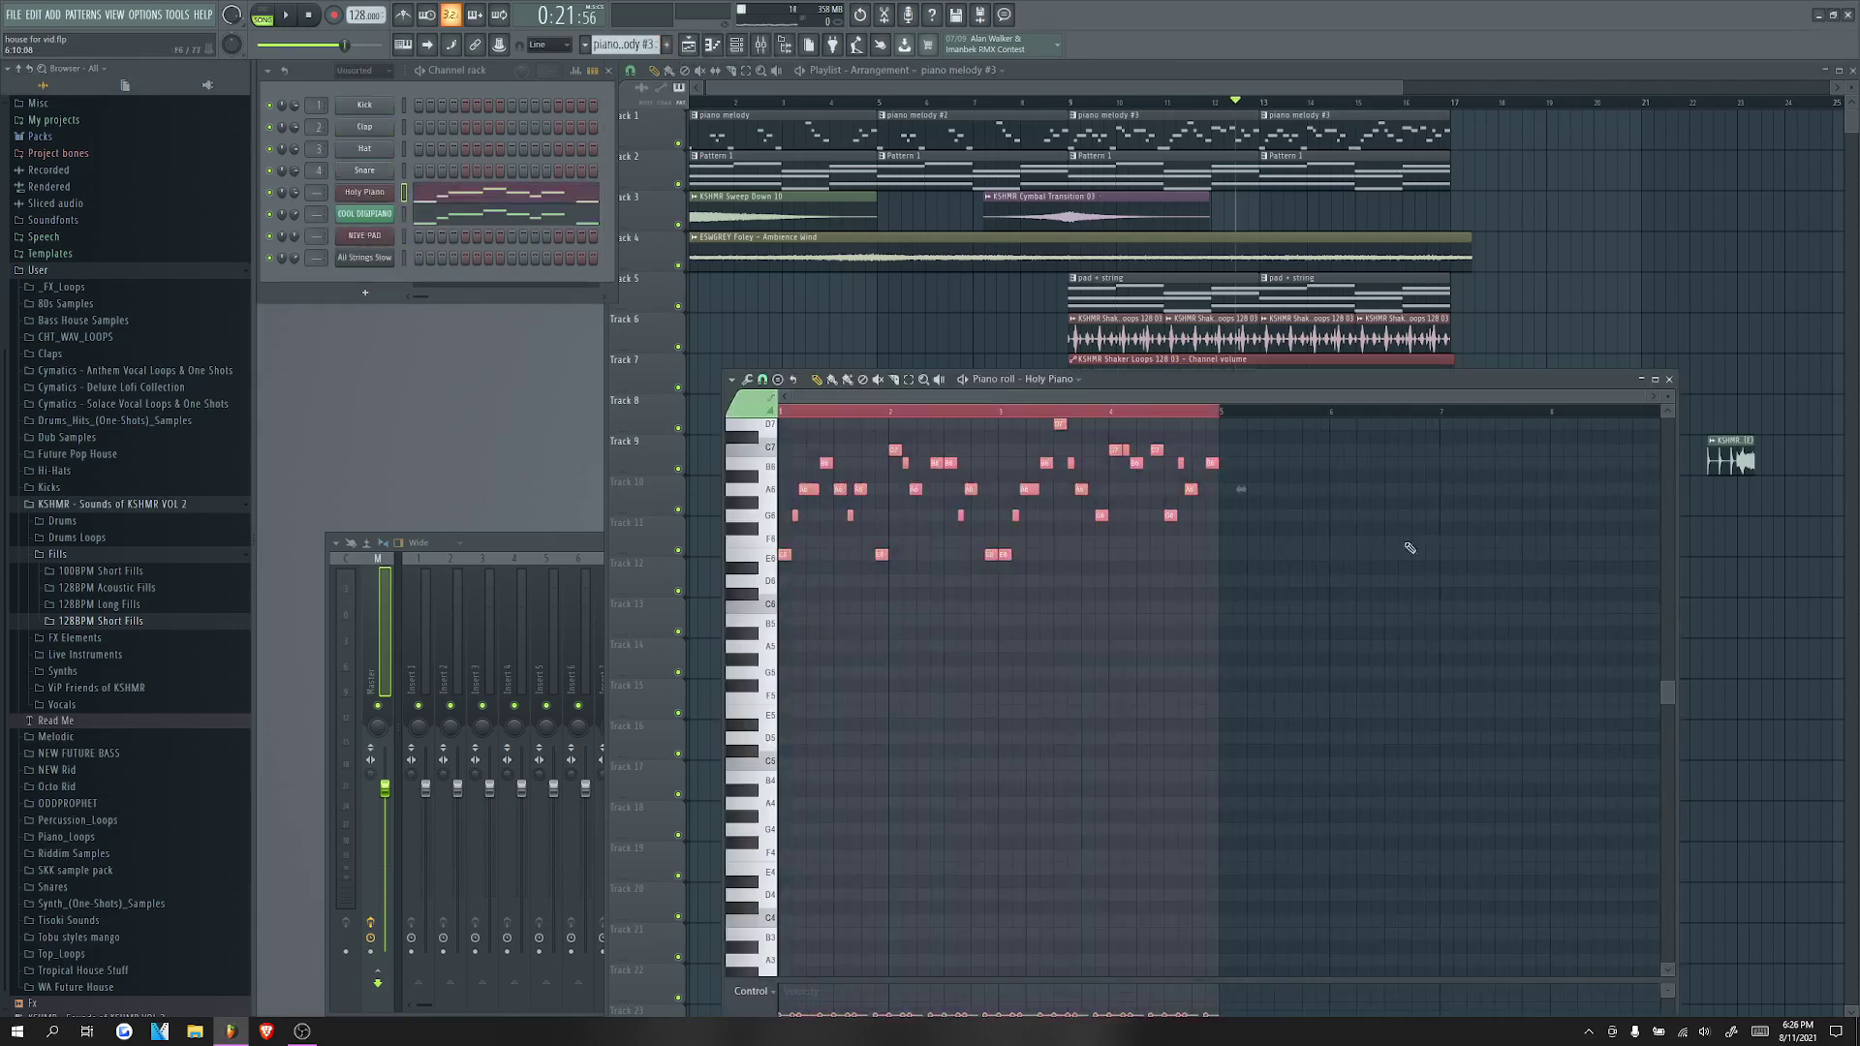
{"action": "left_click", "coordinate": [1674, 378]}
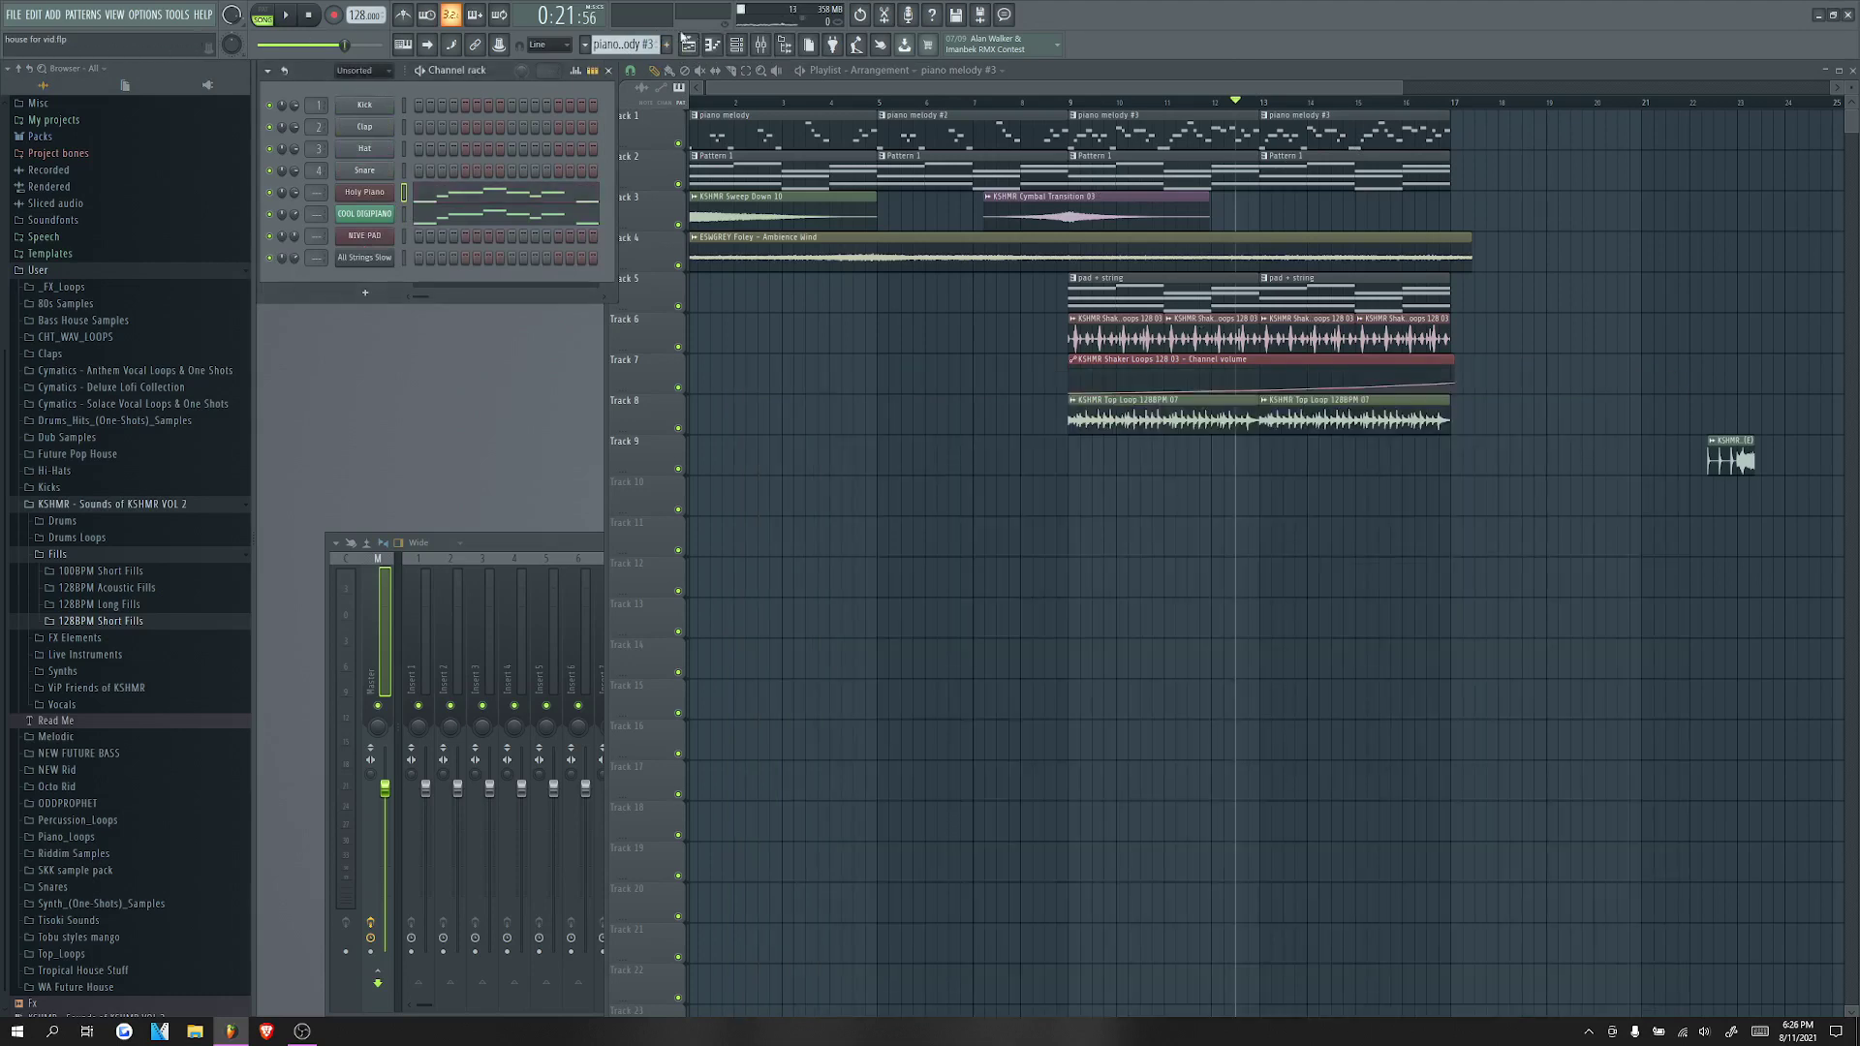
Step: Switch back to the pluck pattern and add a Sylenth1 instrument channel
{"action": "left_click", "coordinate": [591, 45]}
{"action": "left_click", "coordinate": [647, 166]}
{"action": "left_click", "coordinate": [365, 293]}
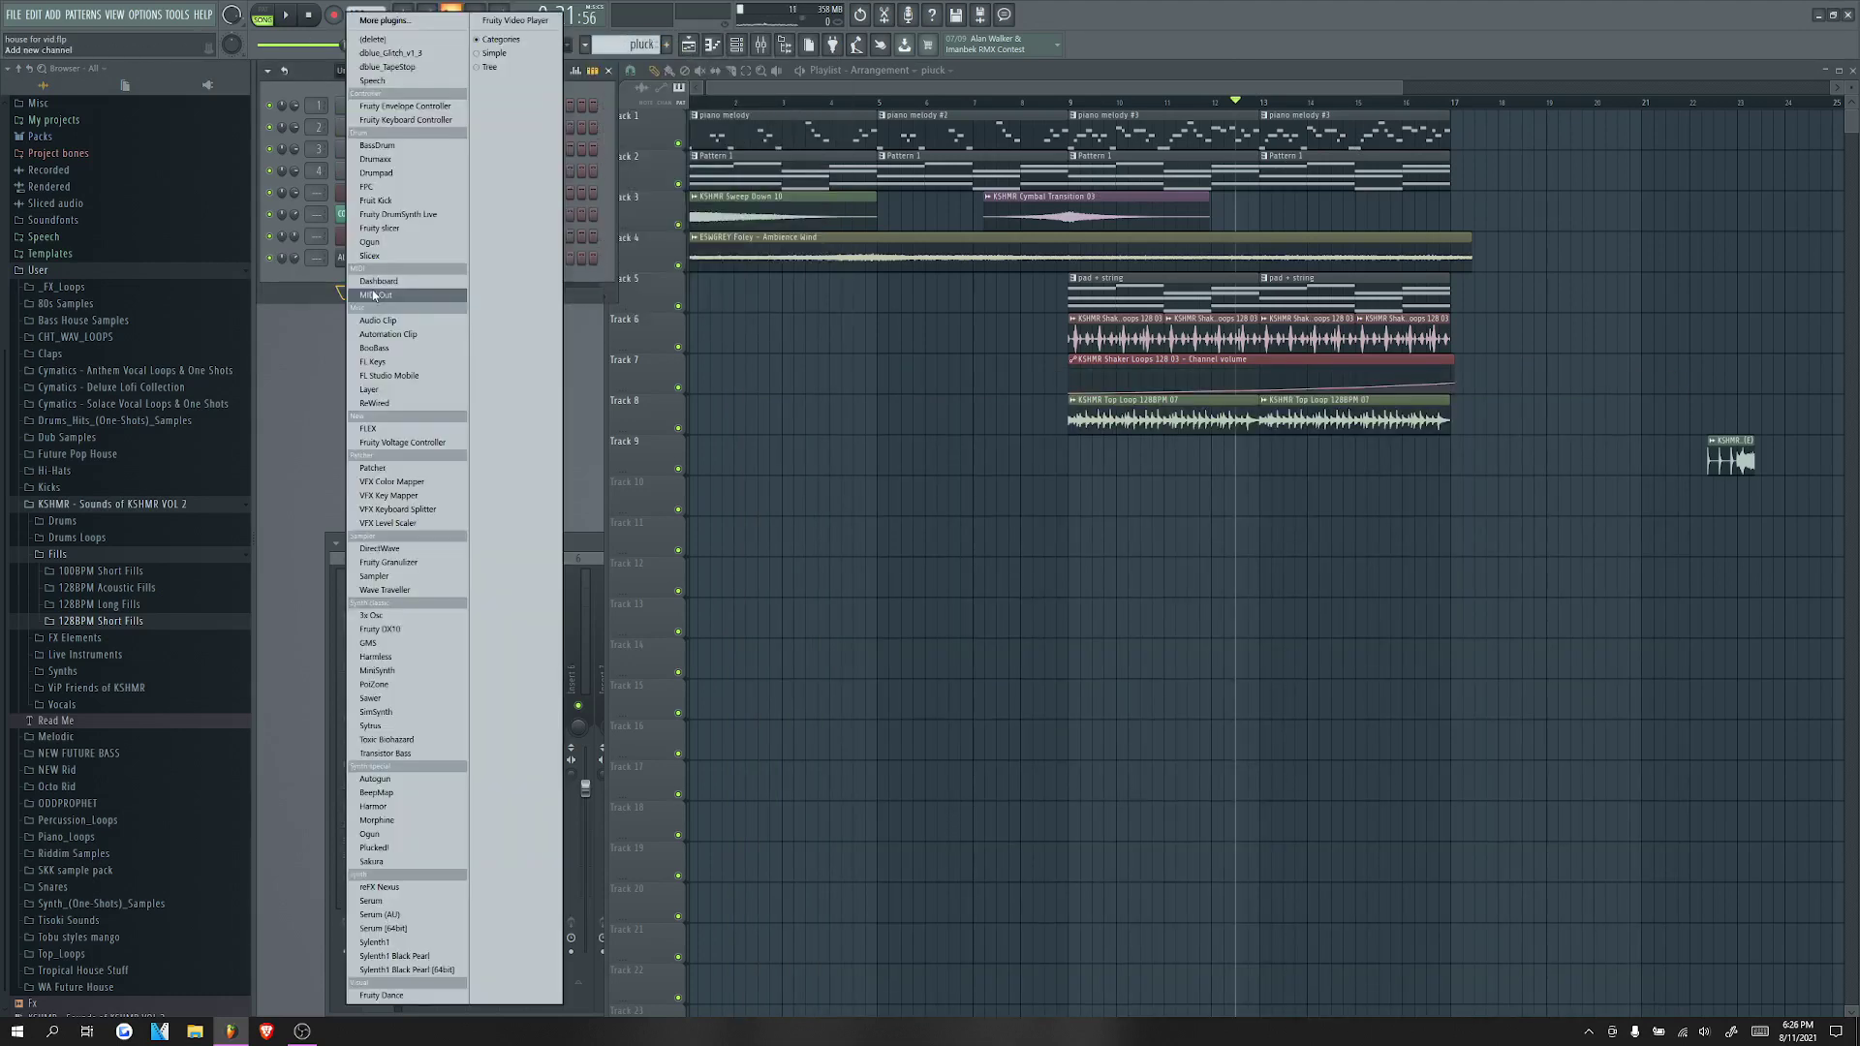
{"action": "left_click", "coordinate": [375, 942]}
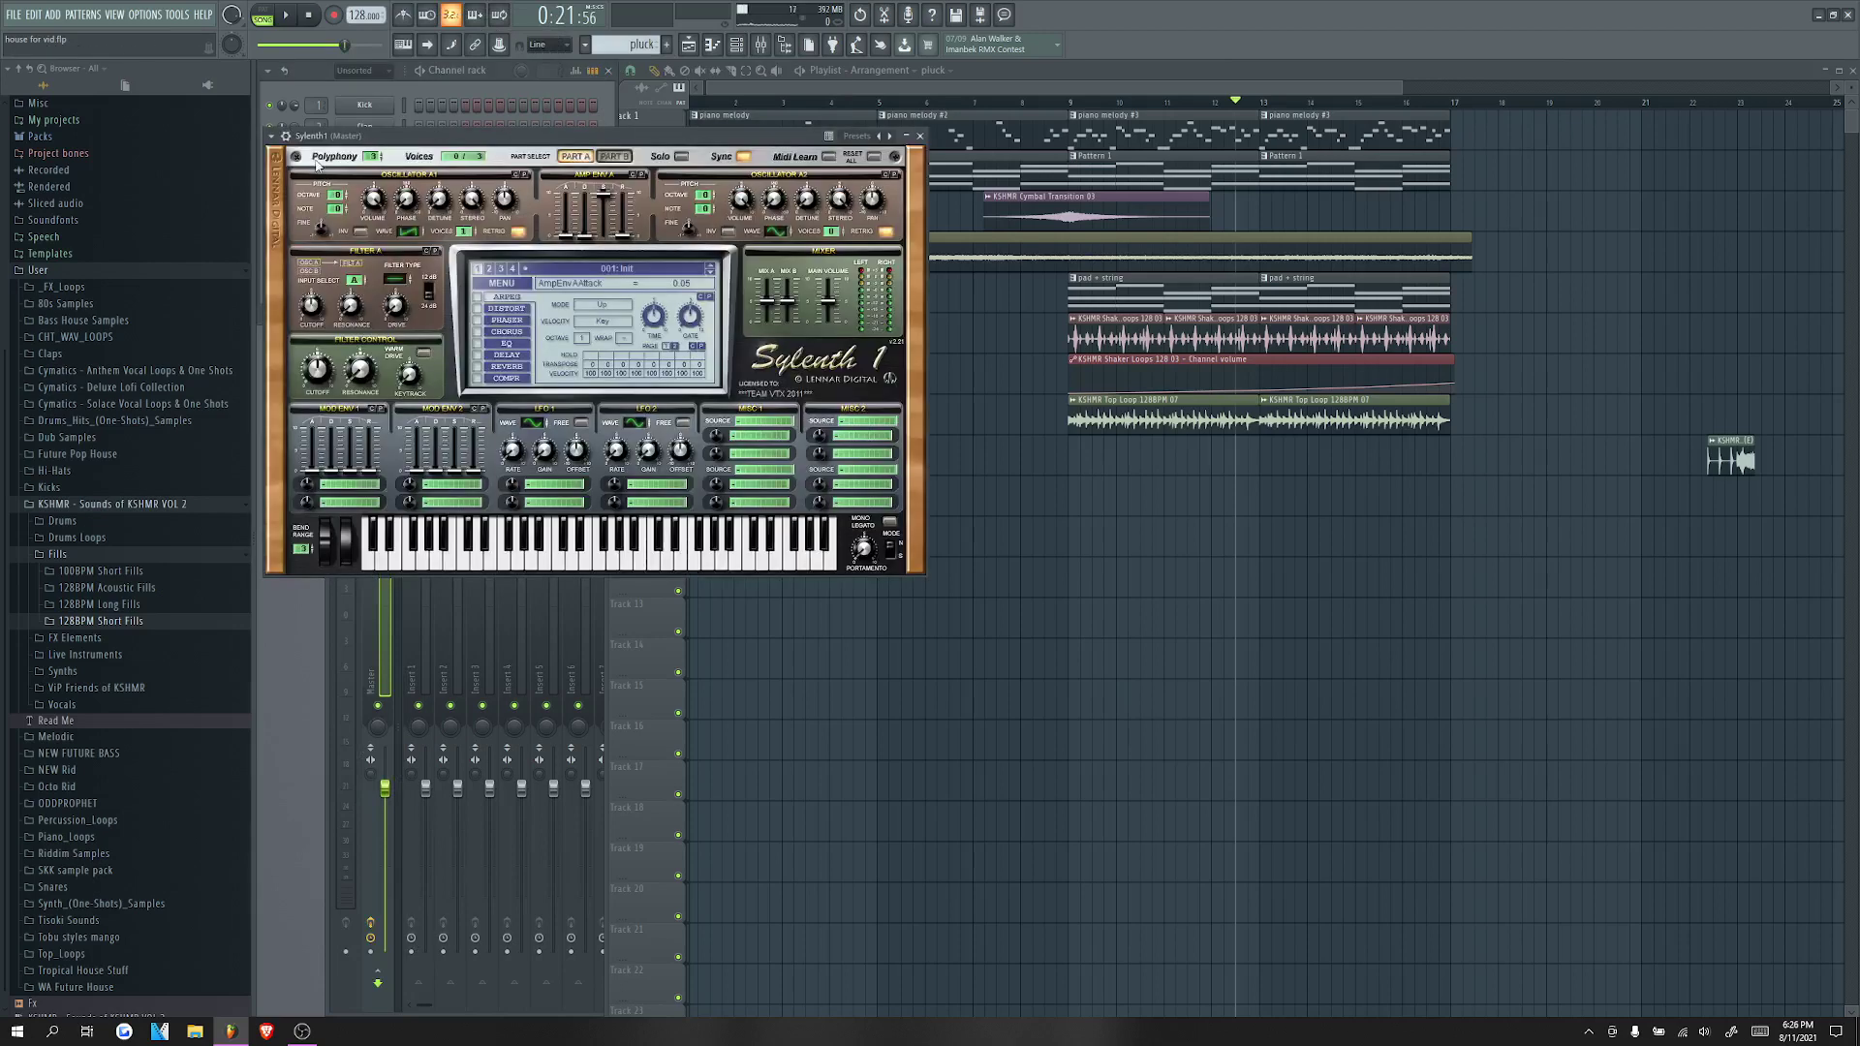
Step: Load Sylenth1's OH MY YUES PLUCK preset and paste the copied melody into its piano roll
{"action": "left_click", "coordinate": [272, 136]}
{"action": "mouse_move", "coordinate": [320, 180]}
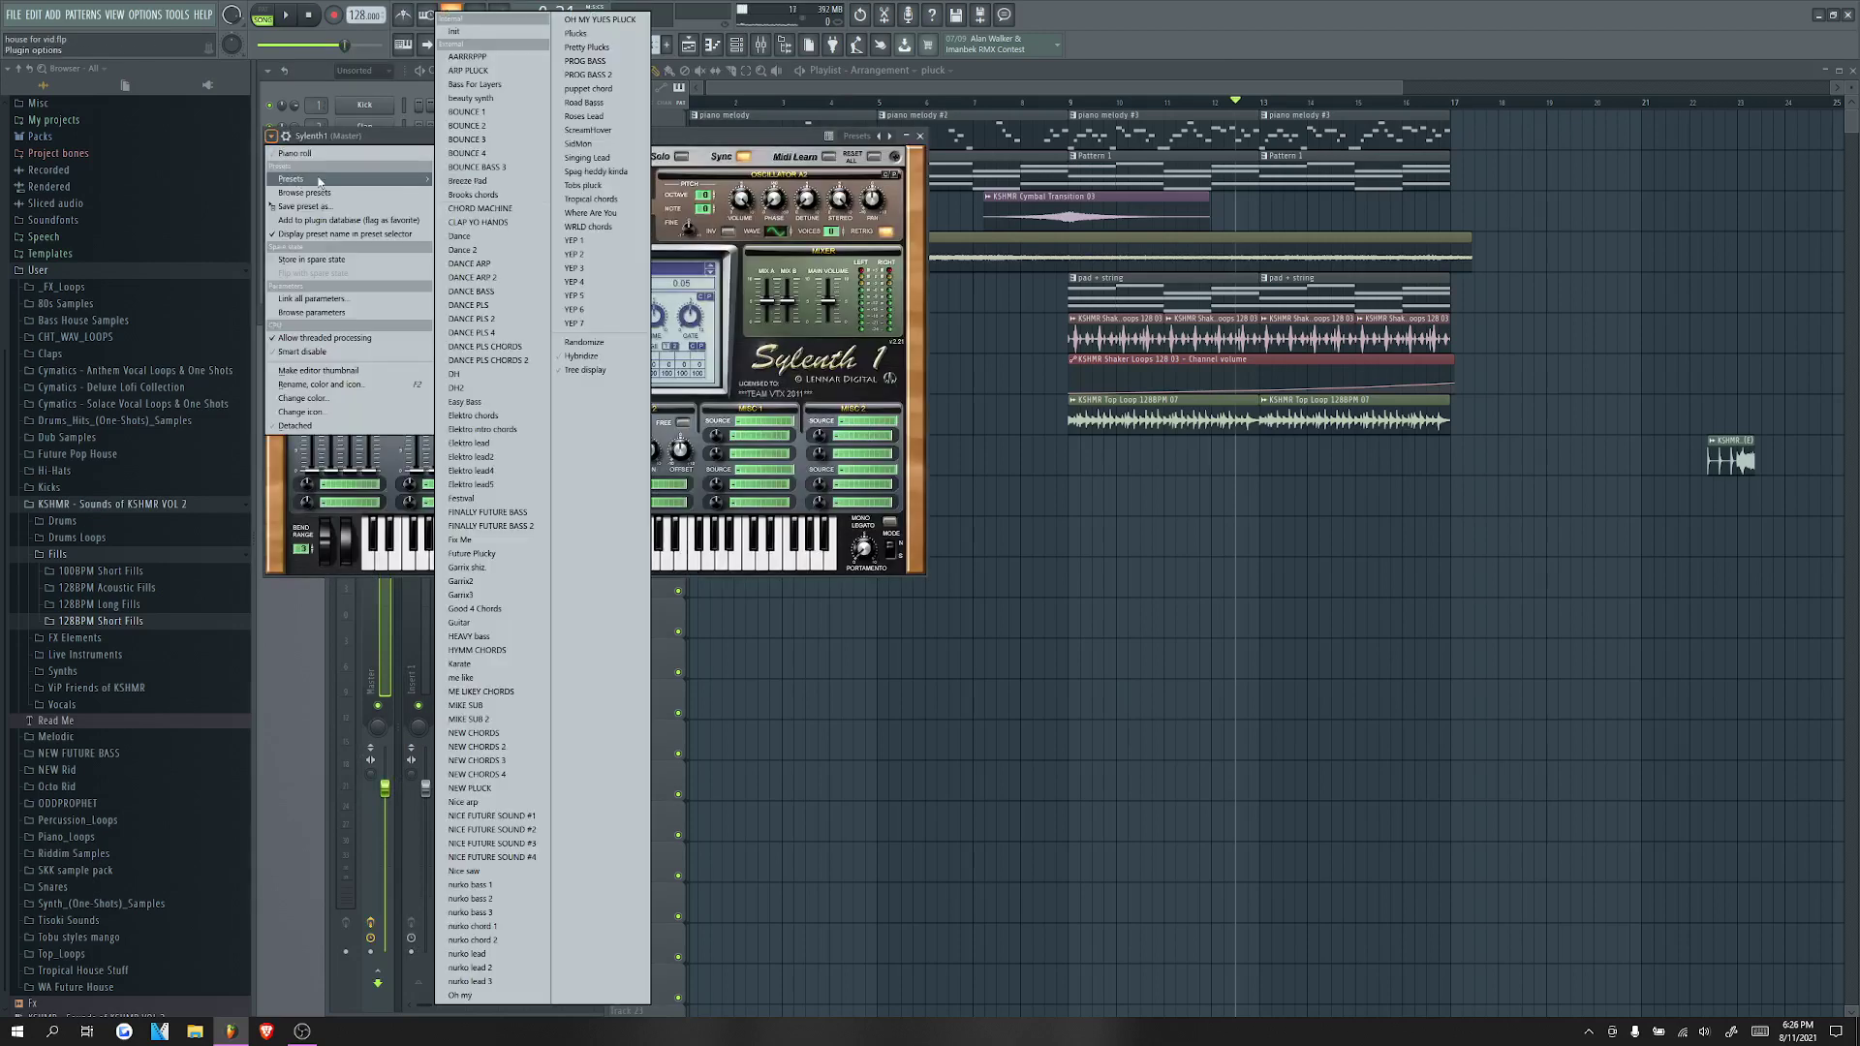
{"action": "left_click", "coordinate": [601, 19]}
{"action": "key", "text": "F7"}
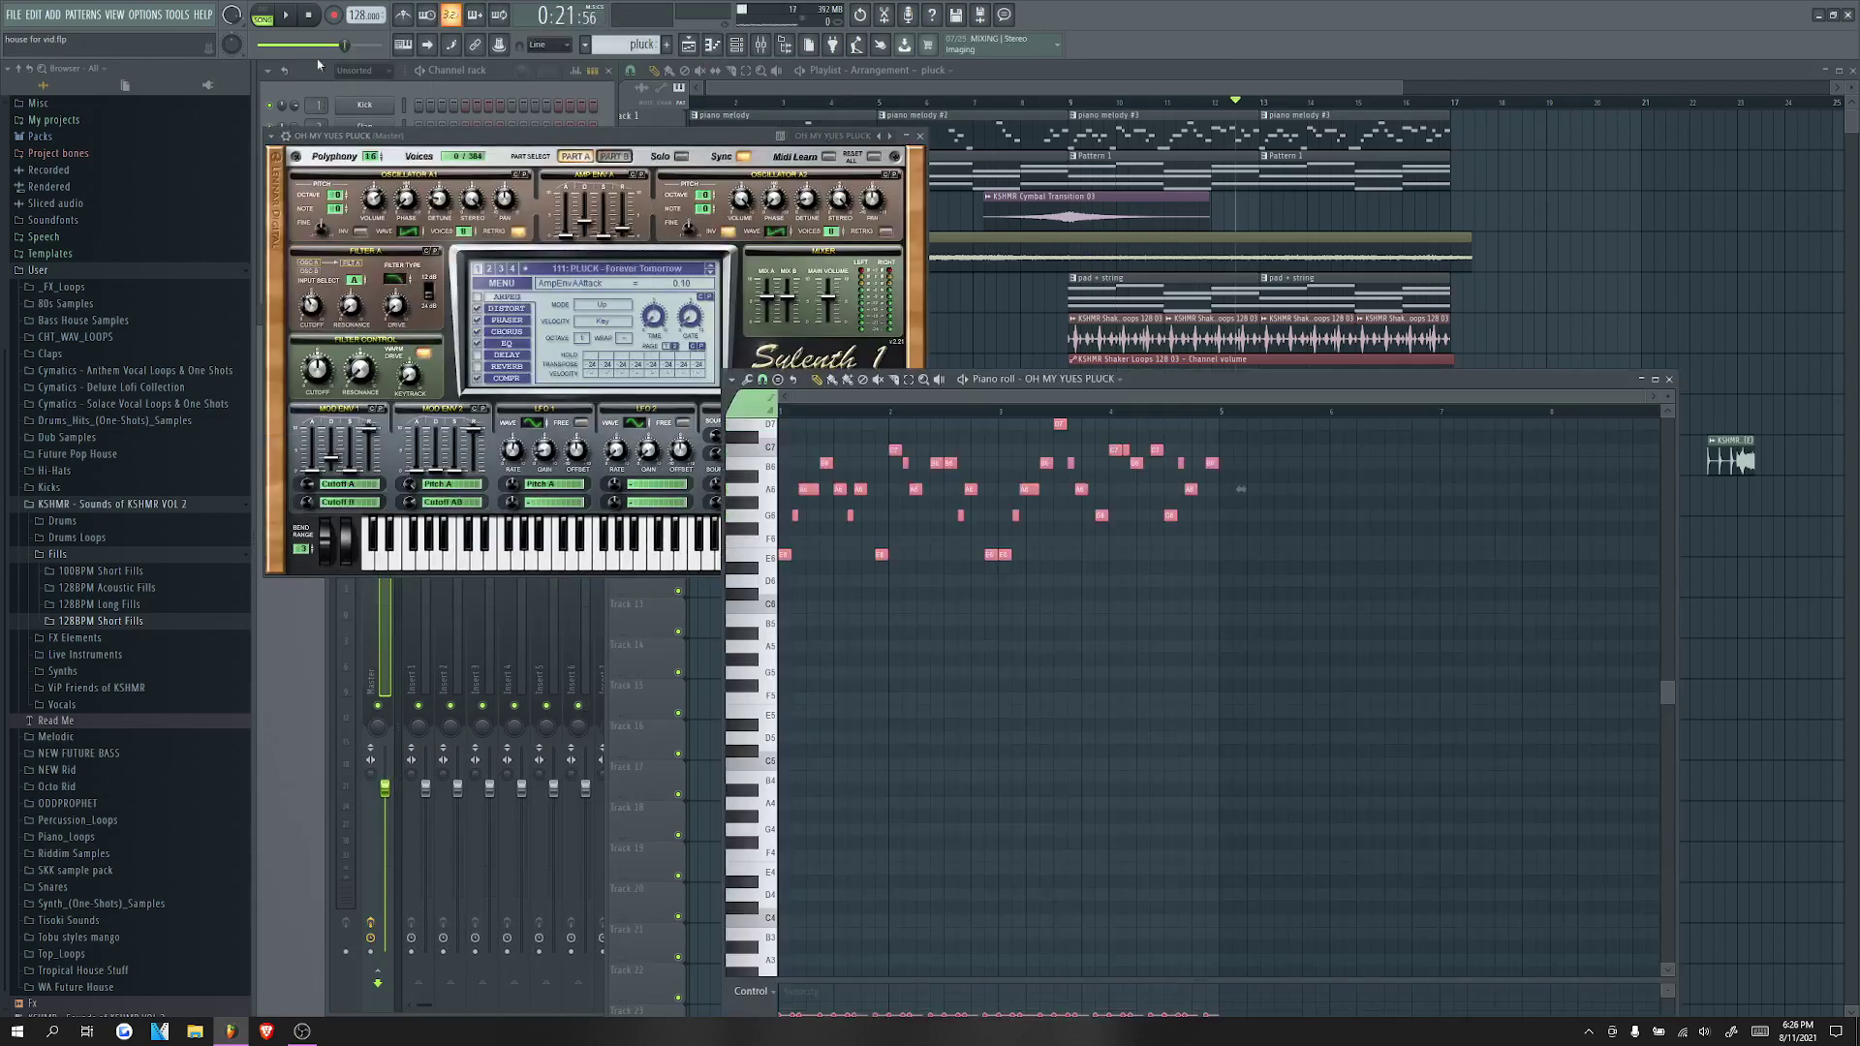
Step: Audition Sylenth1 pluck presets against the pasted melody and load 117: PLUCK - New Life
{"action": "left_click", "coordinate": [285, 14]}
{"action": "key", "text": "space"}
{"action": "left_click", "coordinate": [710, 275]}
{"action": "key", "text": "space"}
{"action": "left_click", "coordinate": [711, 274]}
{"action": "left_click", "coordinate": [711, 275]}
{"action": "left_click", "coordinate": [712, 275]}
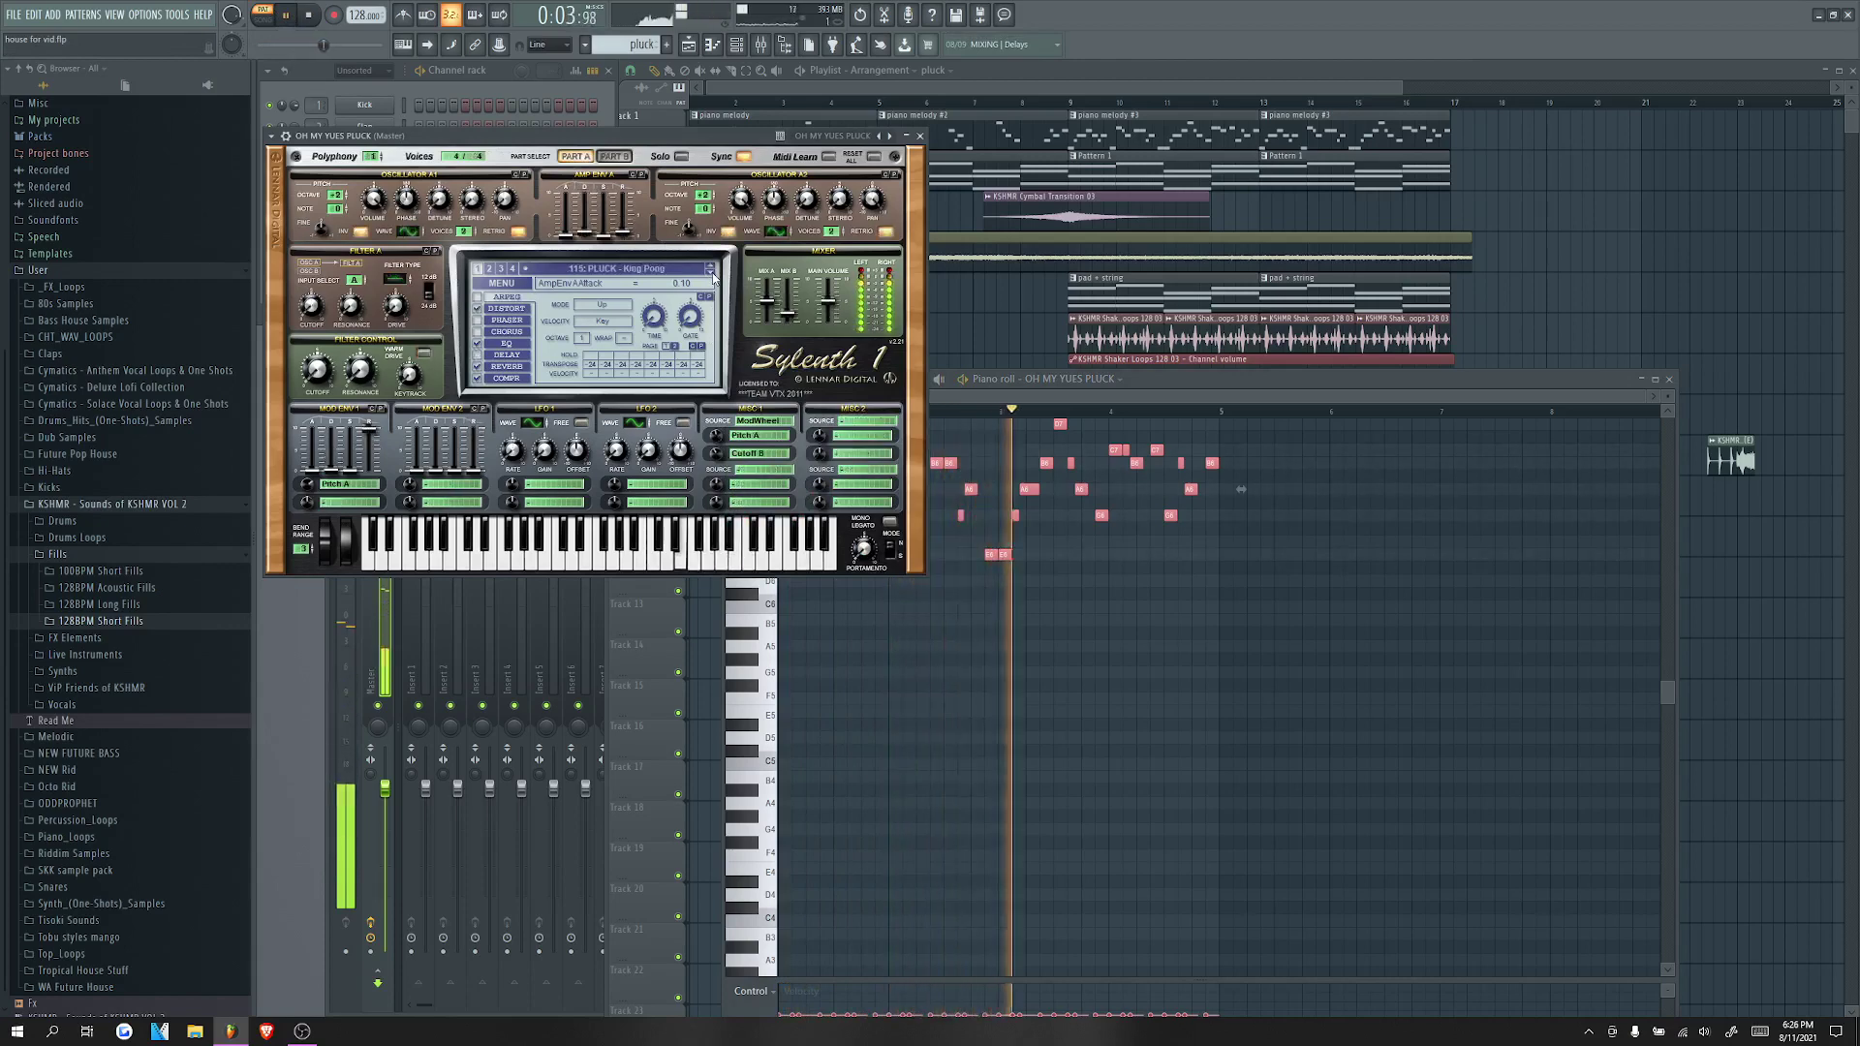
{"action": "left_click", "coordinate": [712, 275]}
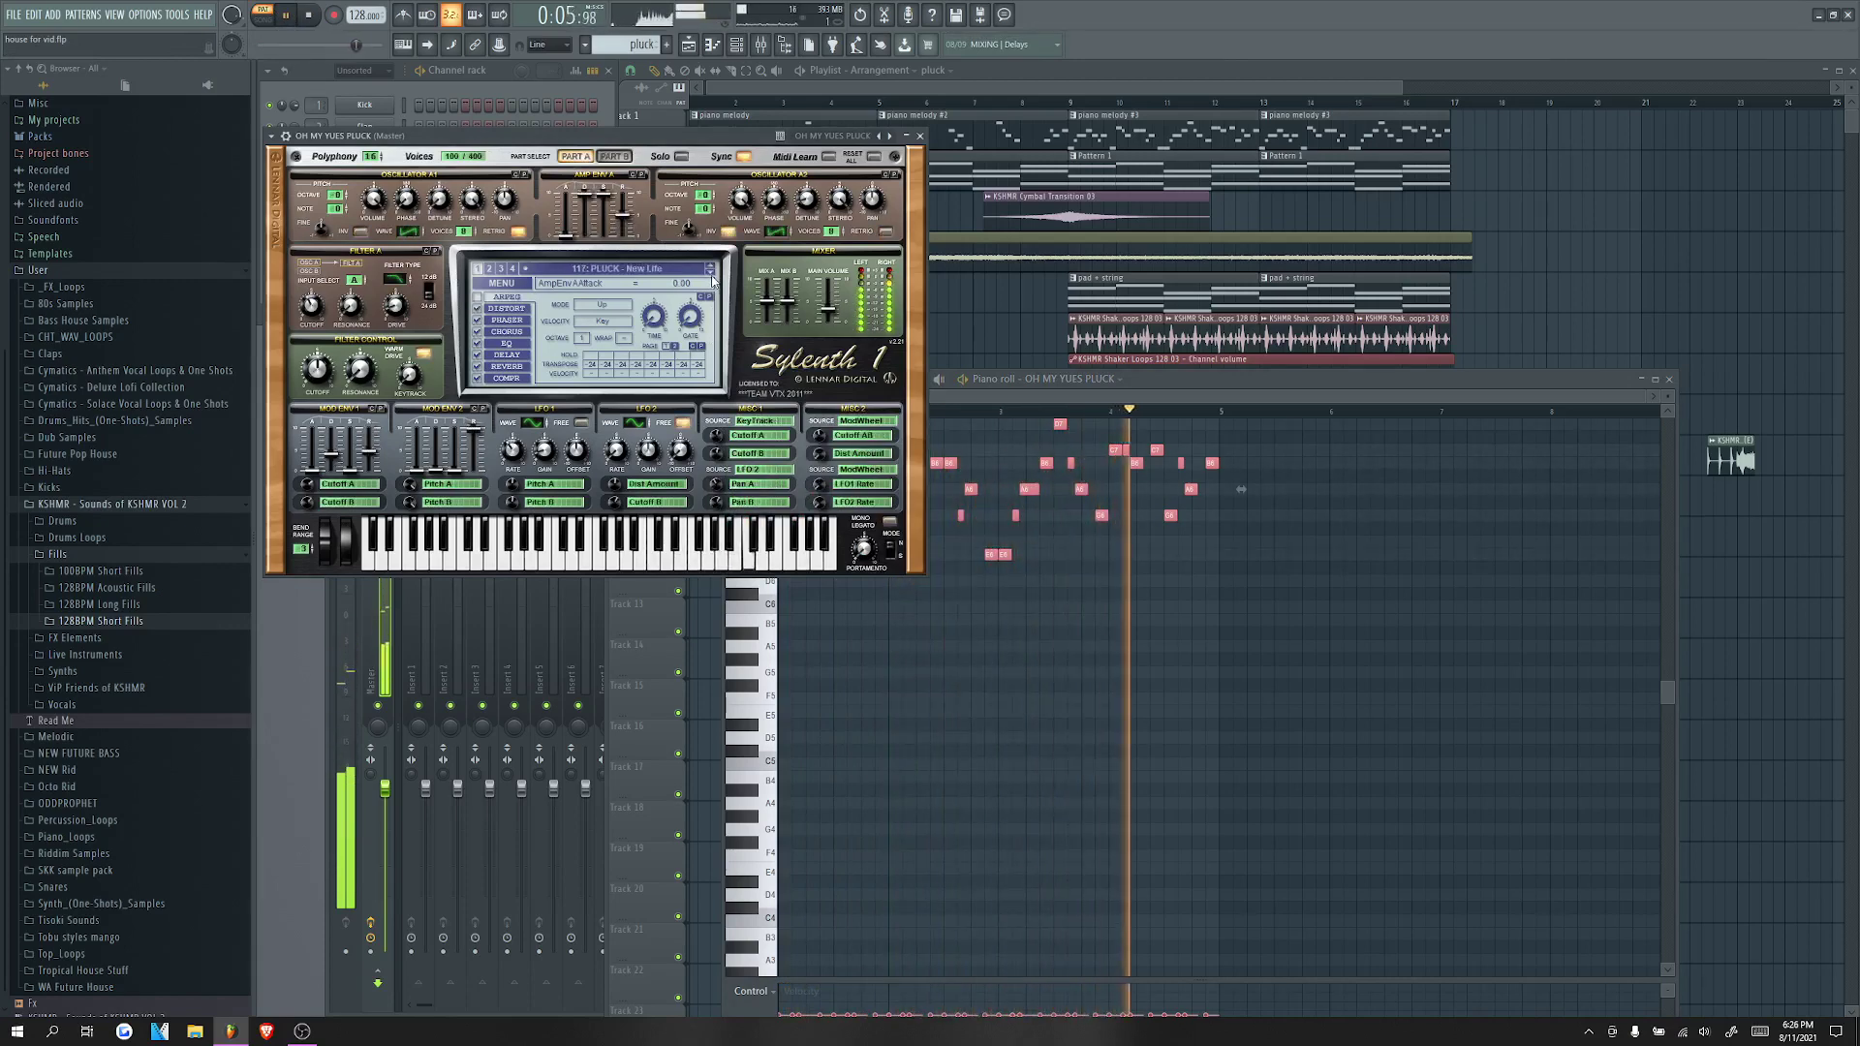
{"action": "left_click", "coordinate": [711, 274]}
Step: Select all the notes in the pluck's piano roll and transpose the melody down one octave
{"action": "left_click", "coordinate": [955, 381]}
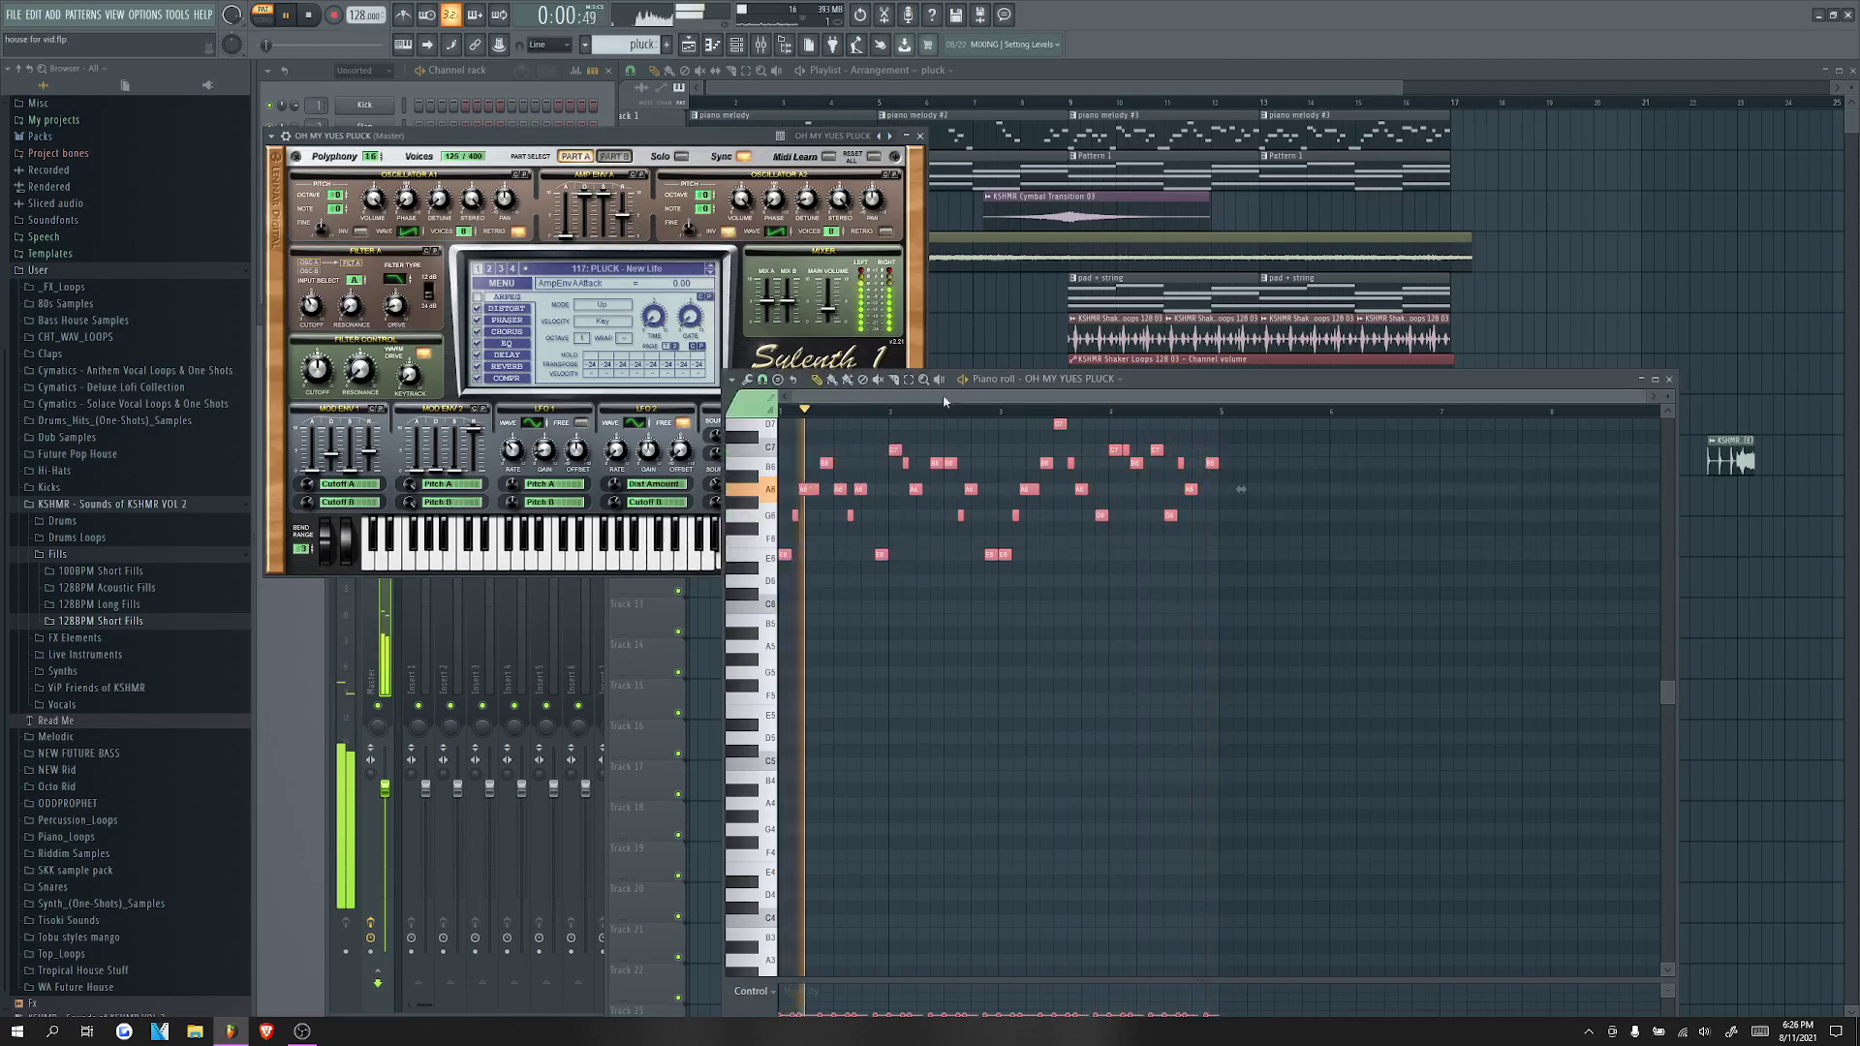
{"action": "double_click", "coordinate": [879, 416]}
{"action": "key", "text": "space"}
{"action": "left_click_drag", "start_coordinate": [789, 555], "coordinate": [730, 767]}
{"action": "key", "text": "shift+Up"}
{"action": "key", "text": "shift+Up"}
{"action": "key", "text": "shift+Up"}
{"action": "key", "text": "shift+Up"}
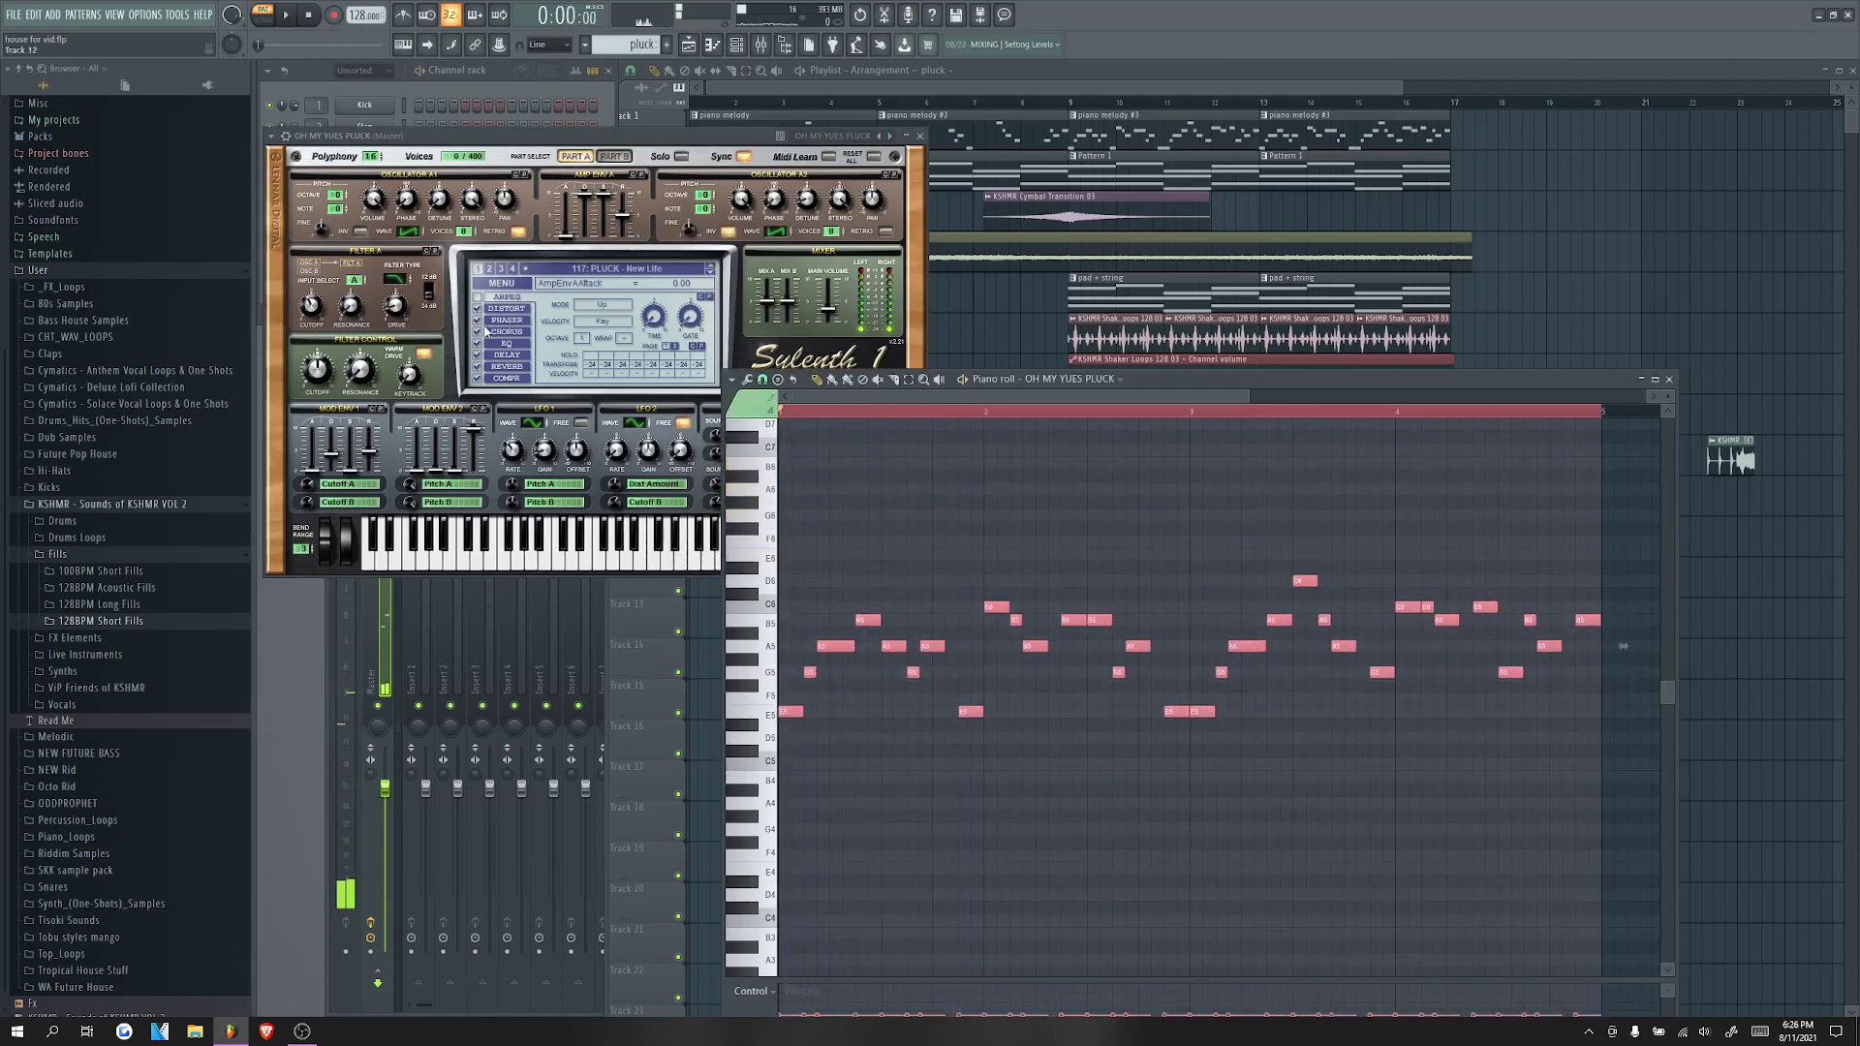
Step: Turn off Sylenth1's delay effect, play back the pluck, and close the plugin and piano roll
{"action": "left_click", "coordinate": [478, 359]}
{"action": "key", "text": "space"}
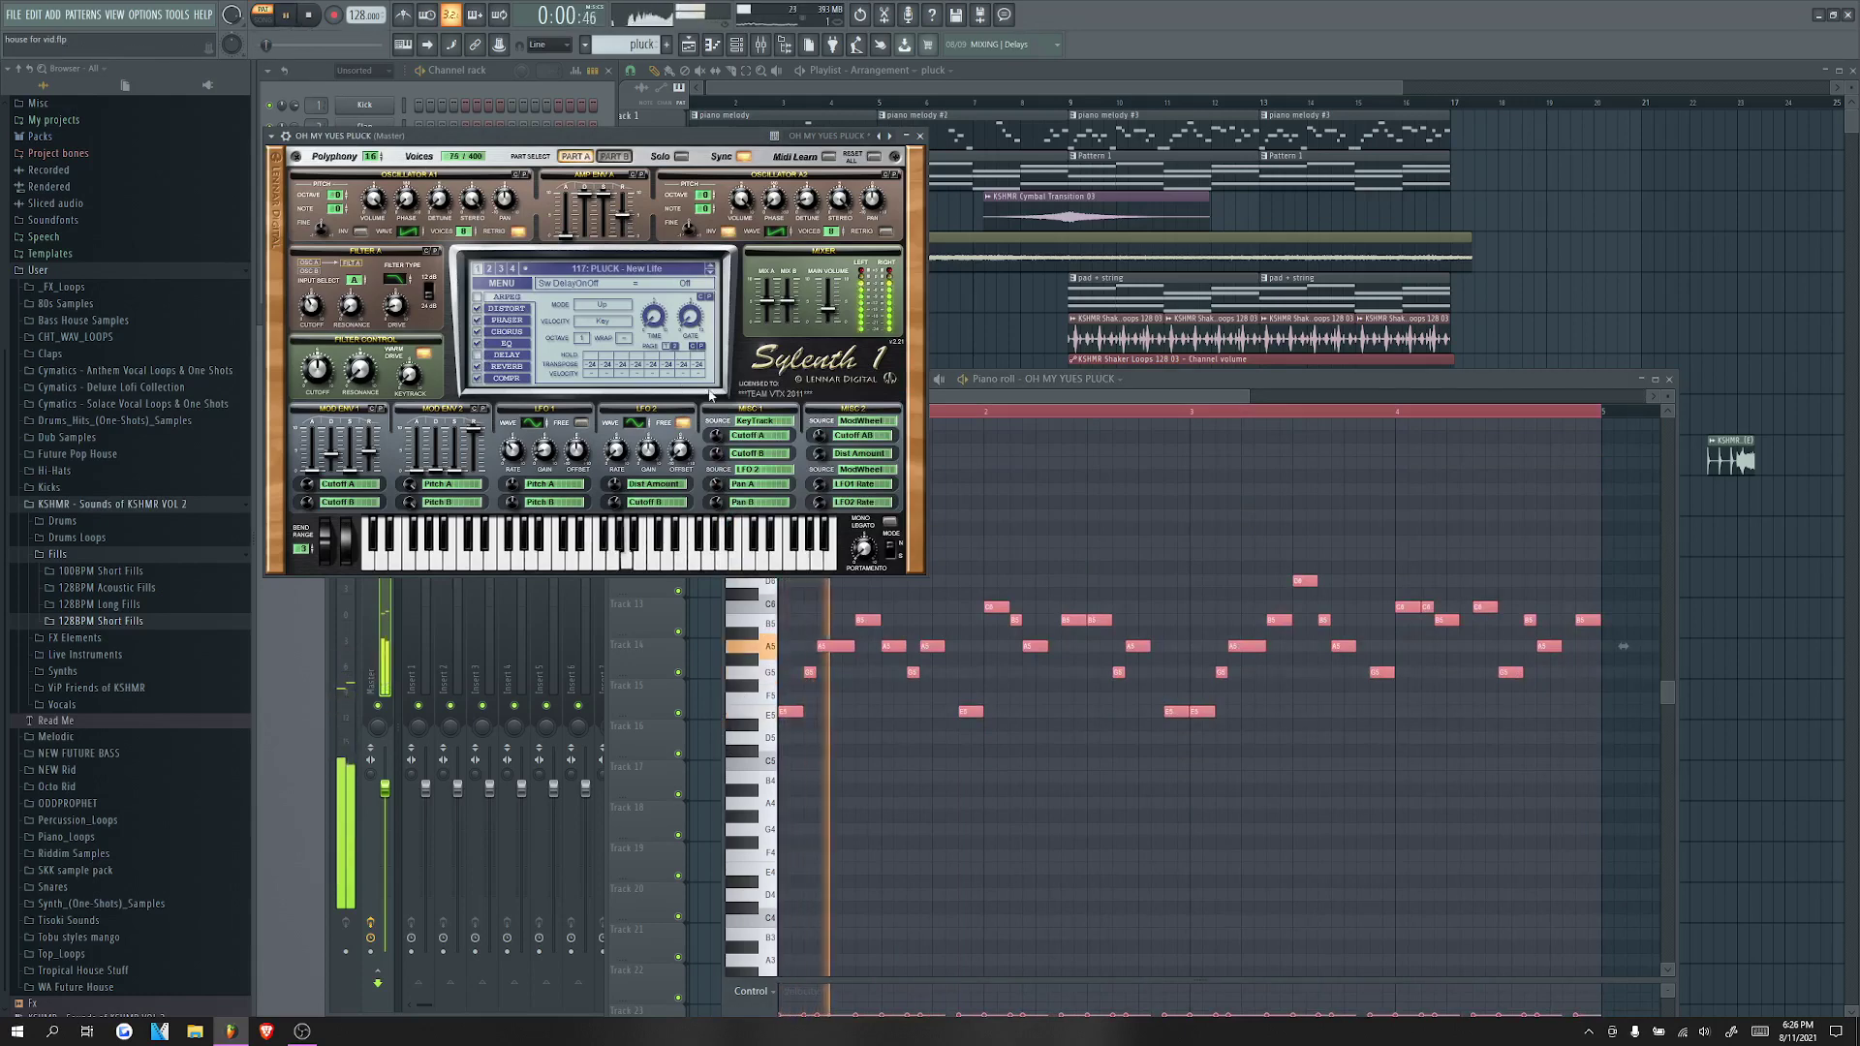
{"action": "key", "text": "Escape"}
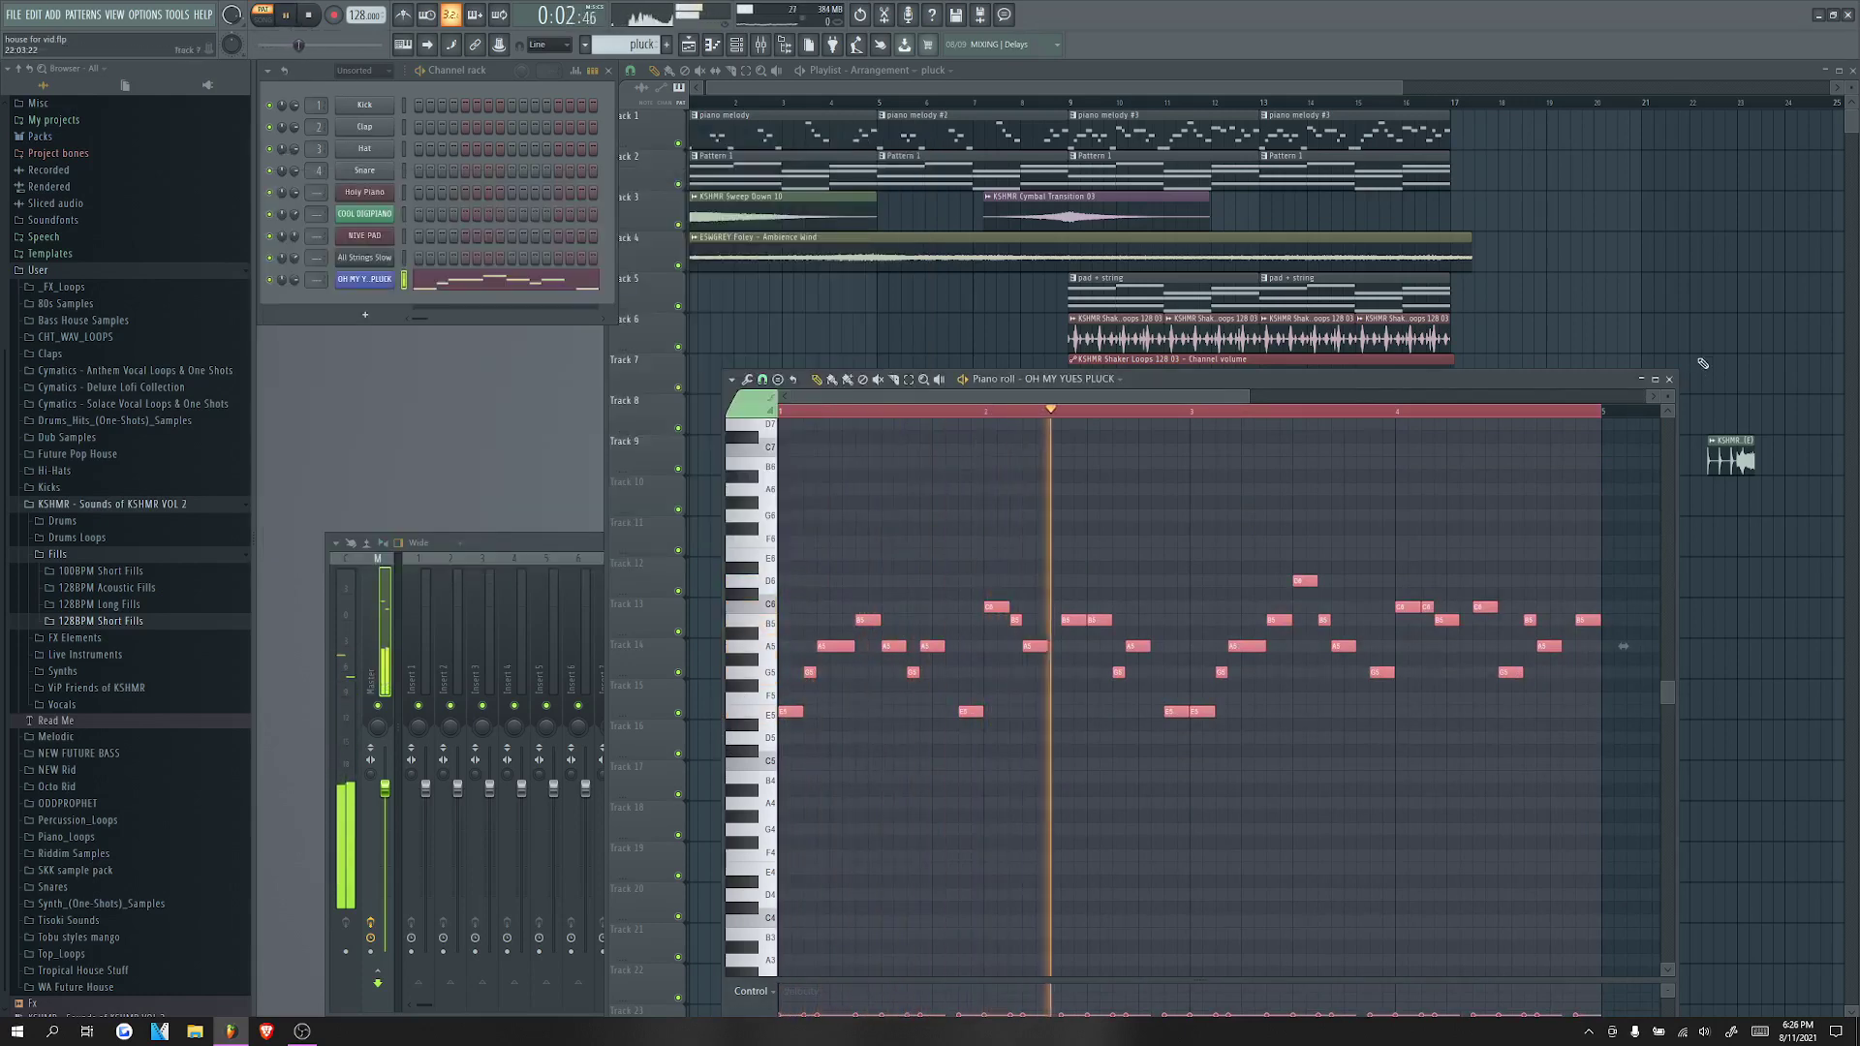
{"action": "left_click", "coordinate": [1668, 378]}
{"action": "scroll", "coordinate": [1640, 457], "scroll_direction": "down", "scroll_amount": 2}
{"action": "key", "text": "space"}
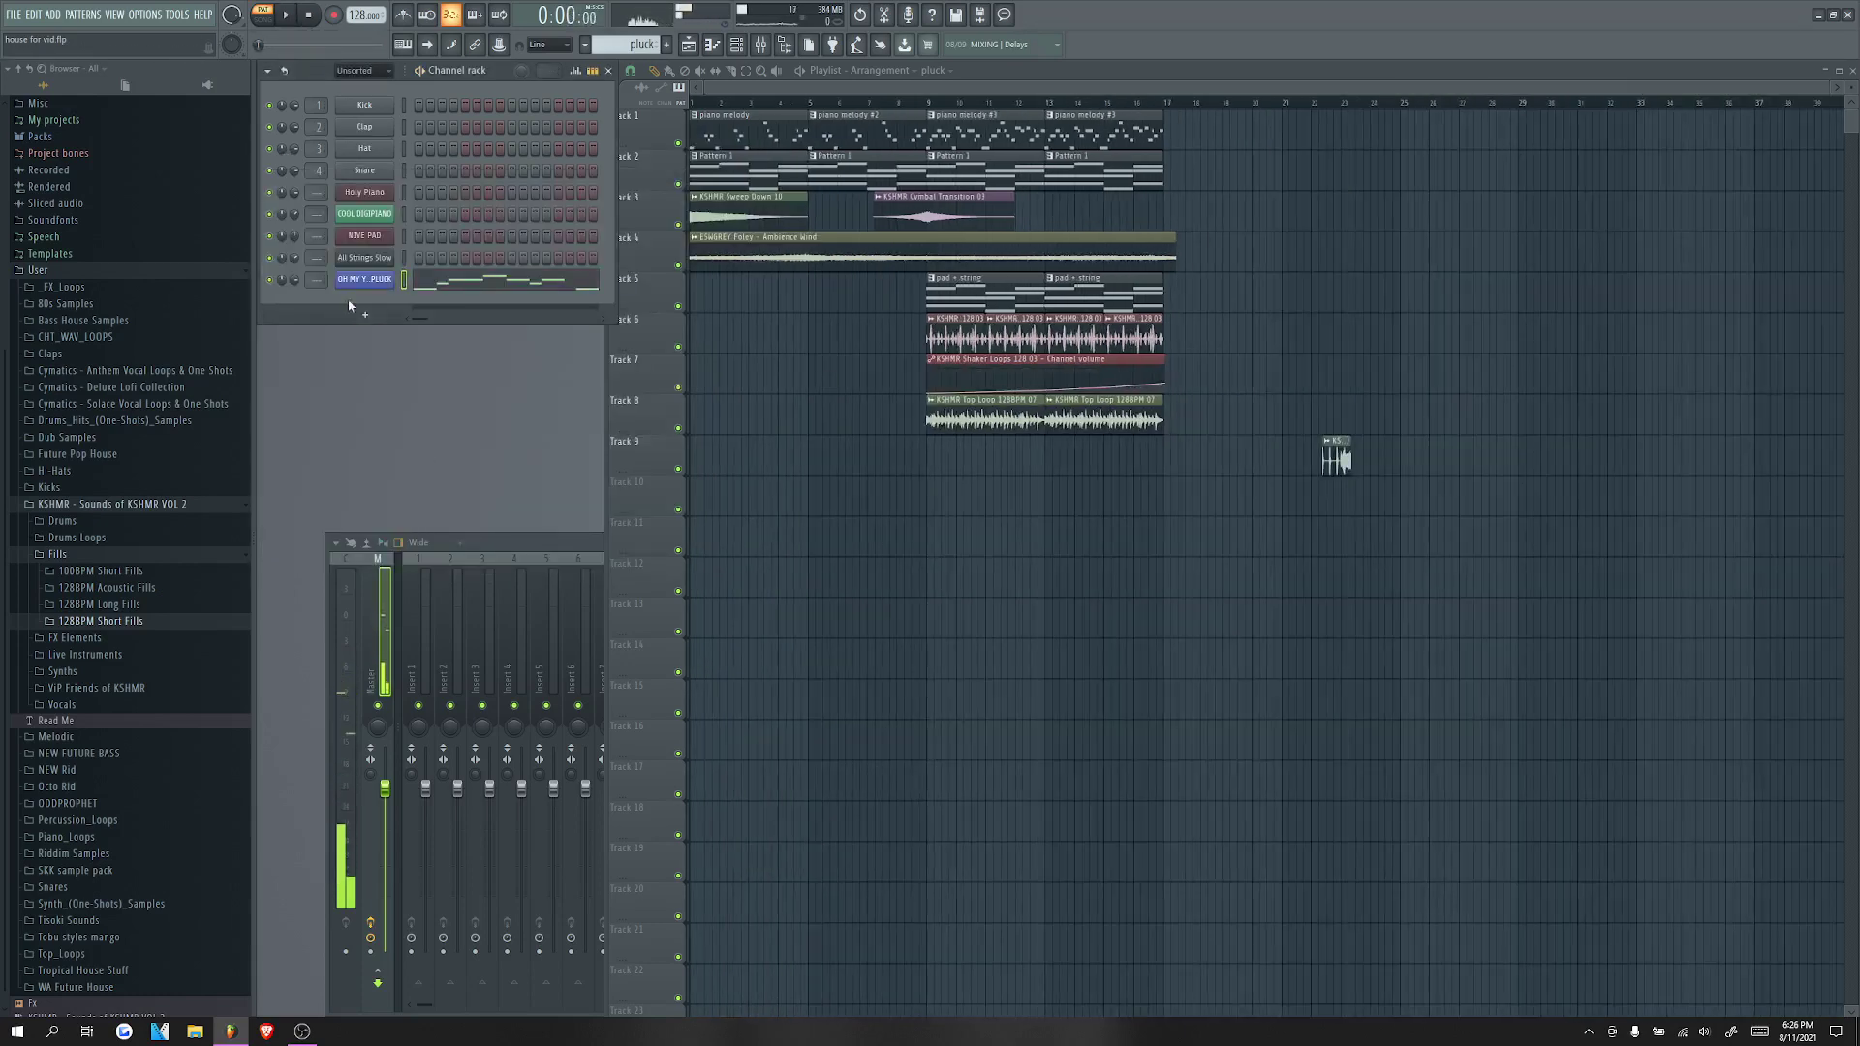
Step: Reopen the pluck's Sylenth1, turn off its chorus and adjust the reverb size, then close the plugin
{"action": "left_click", "coordinate": [360, 279]}
{"action": "left_click", "coordinate": [520, 368]}
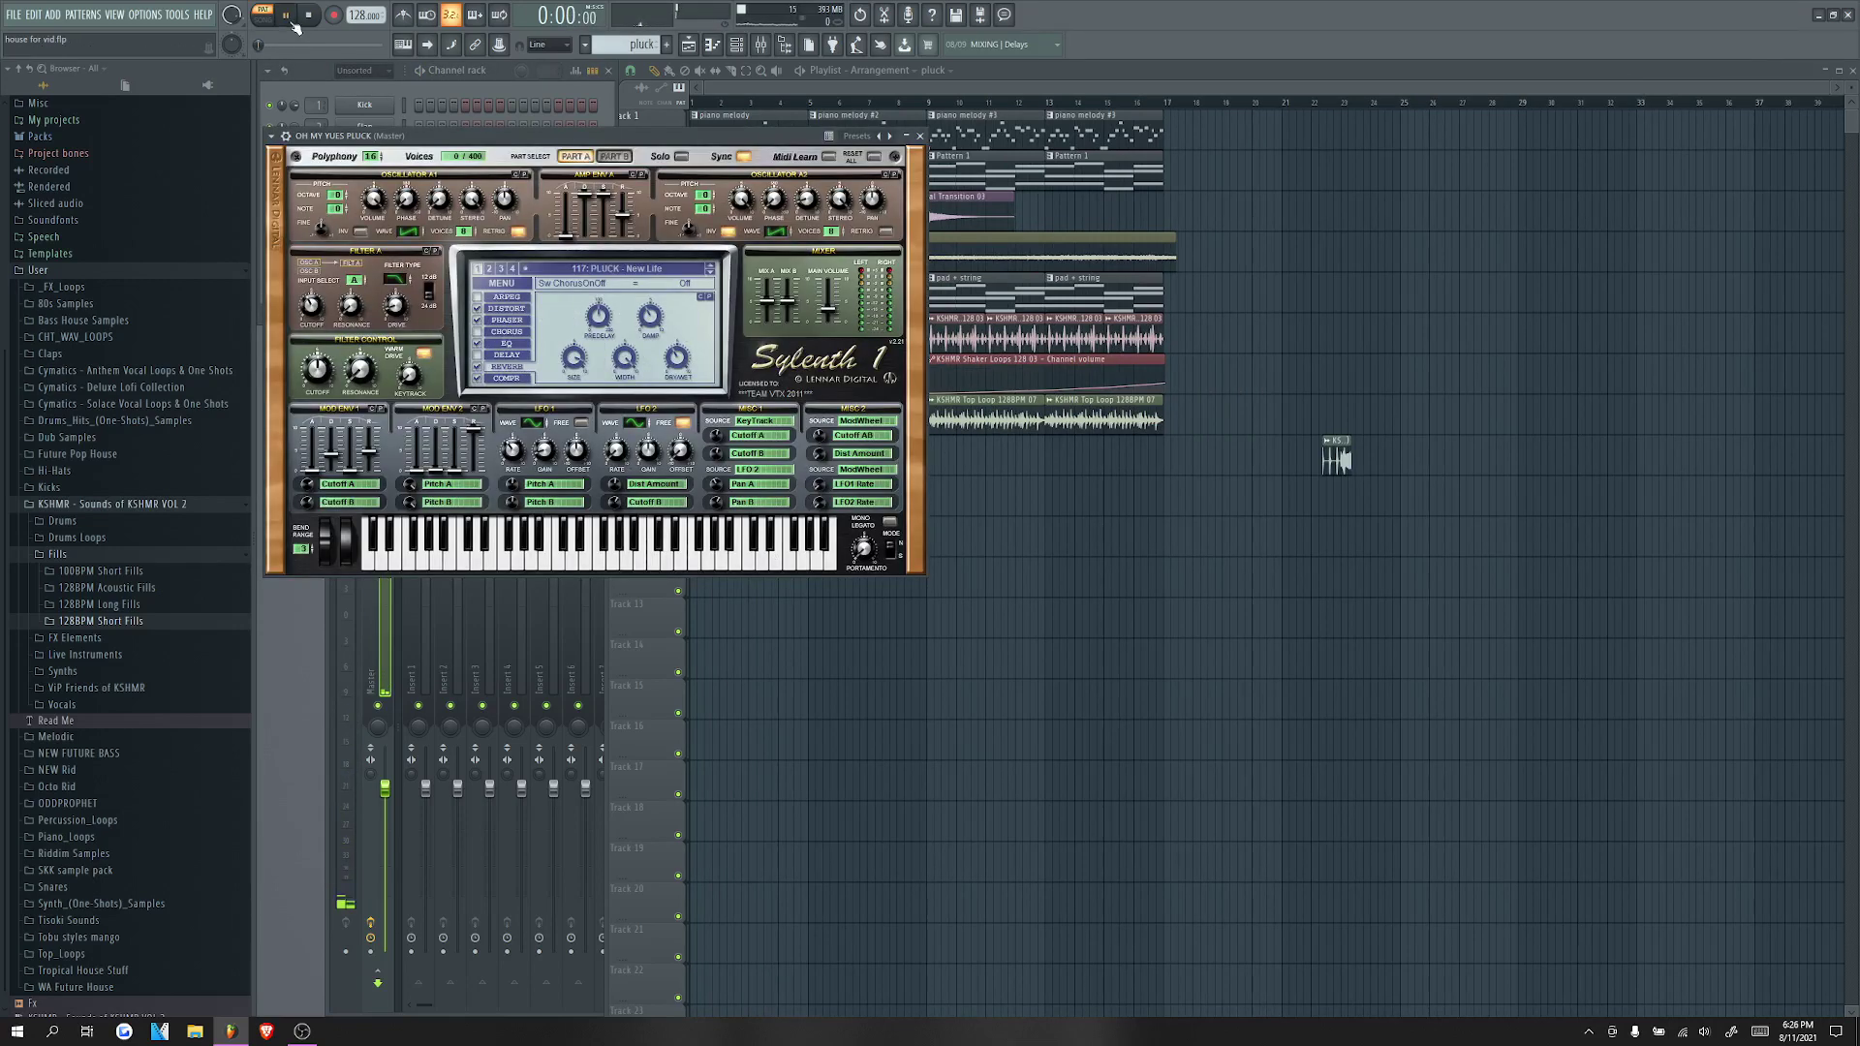
{"action": "left_click", "coordinate": [287, 17]}
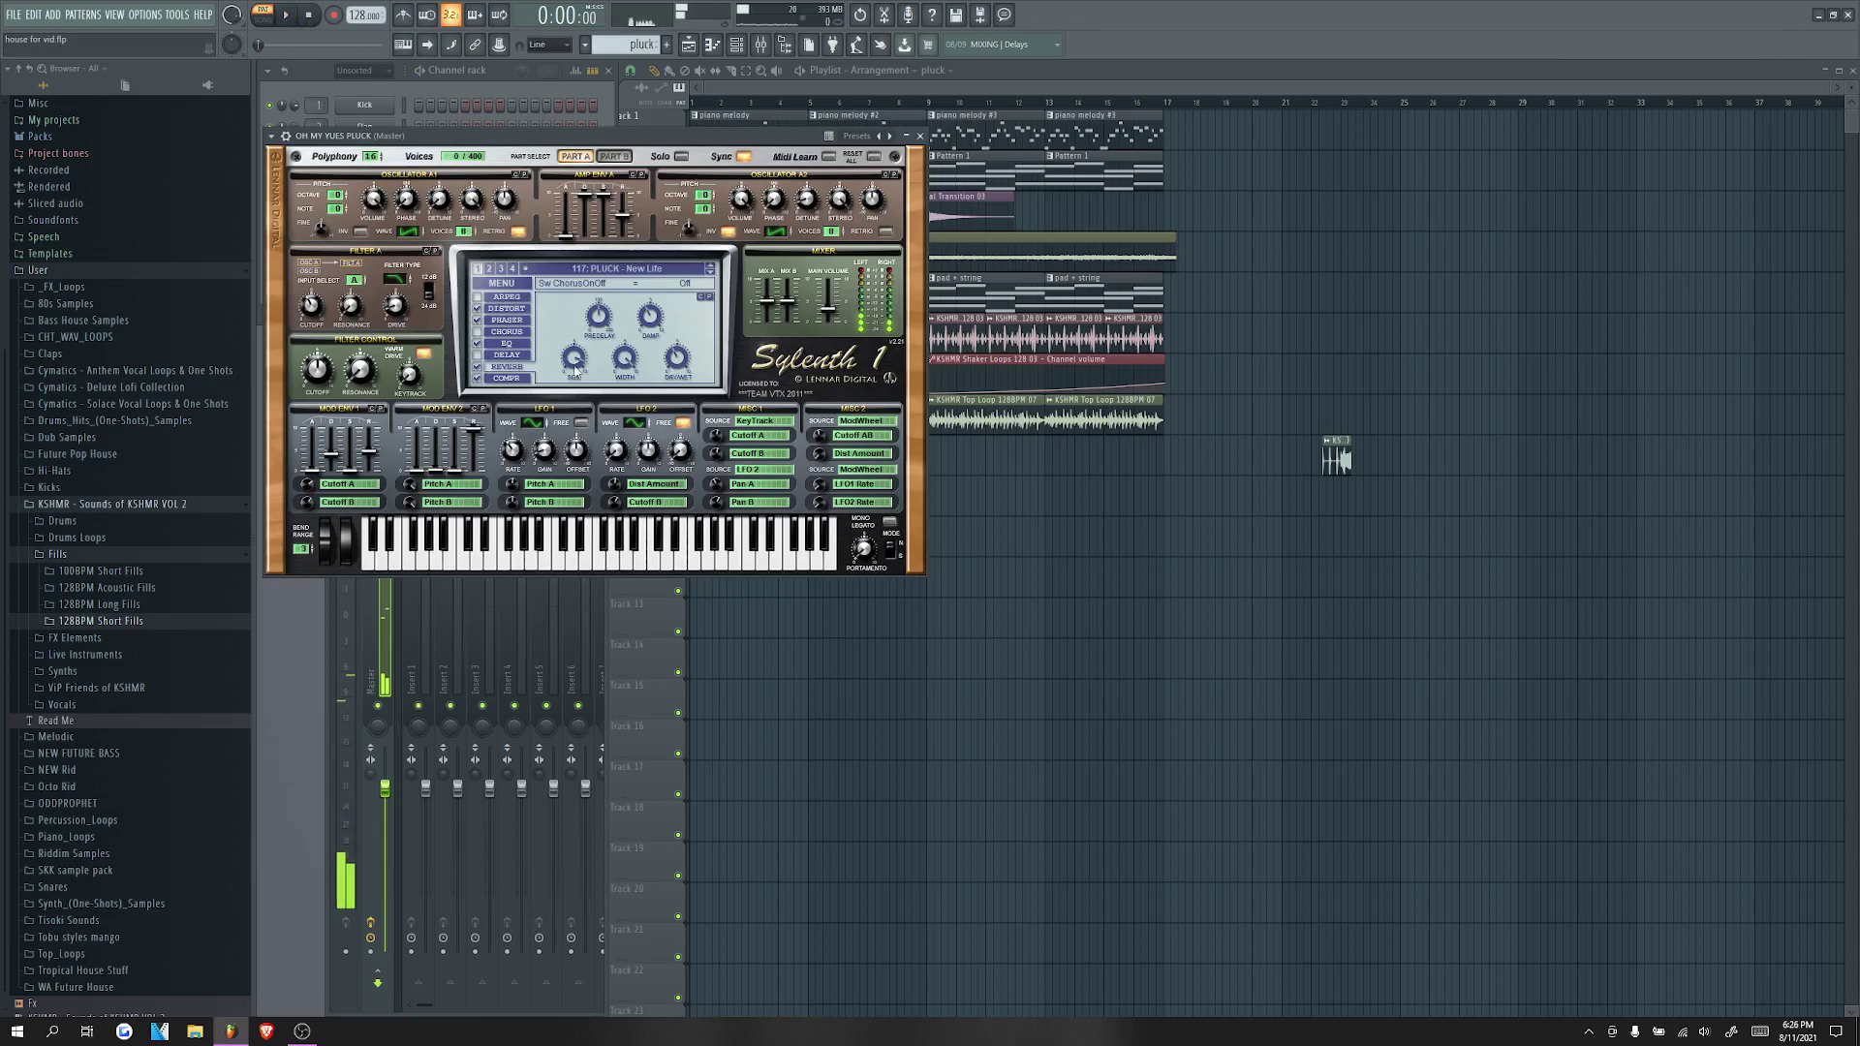
{"action": "left_click_drag", "start_coordinate": [571, 368], "coordinate": [576, 376]}
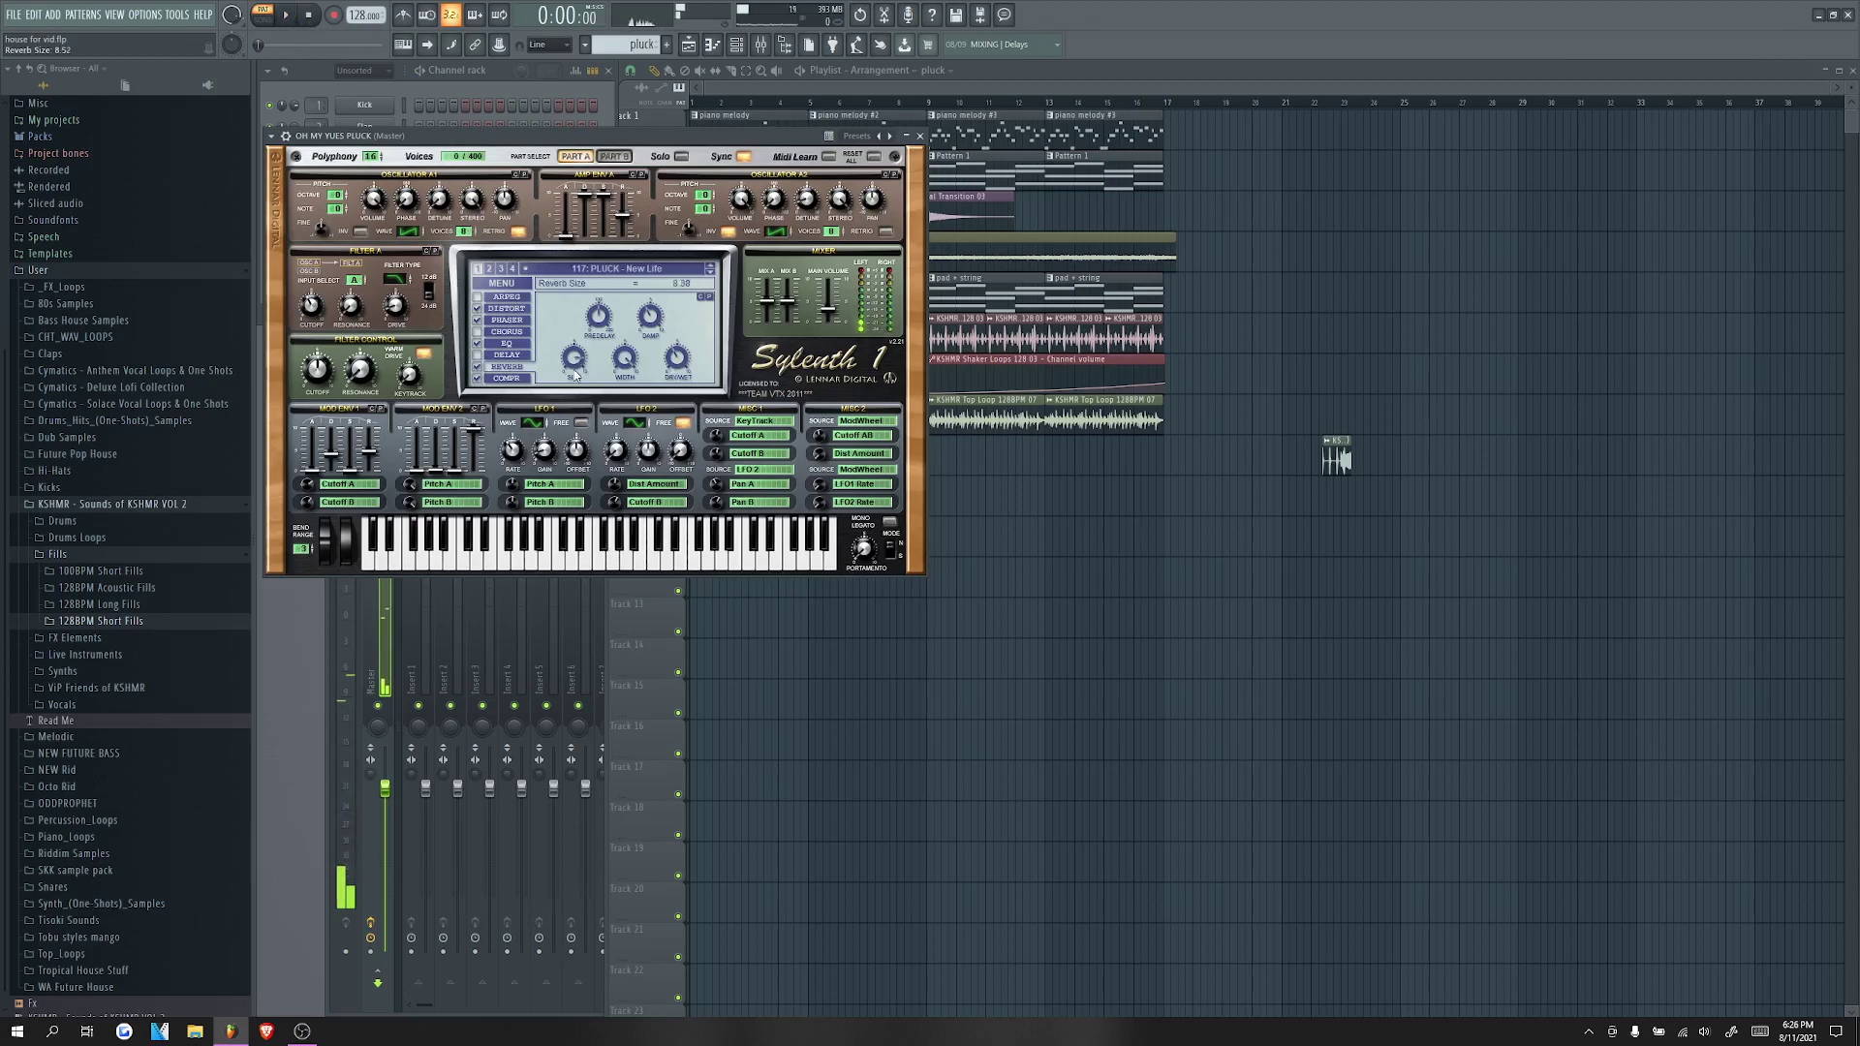
{"action": "left_click", "coordinate": [920, 137]}
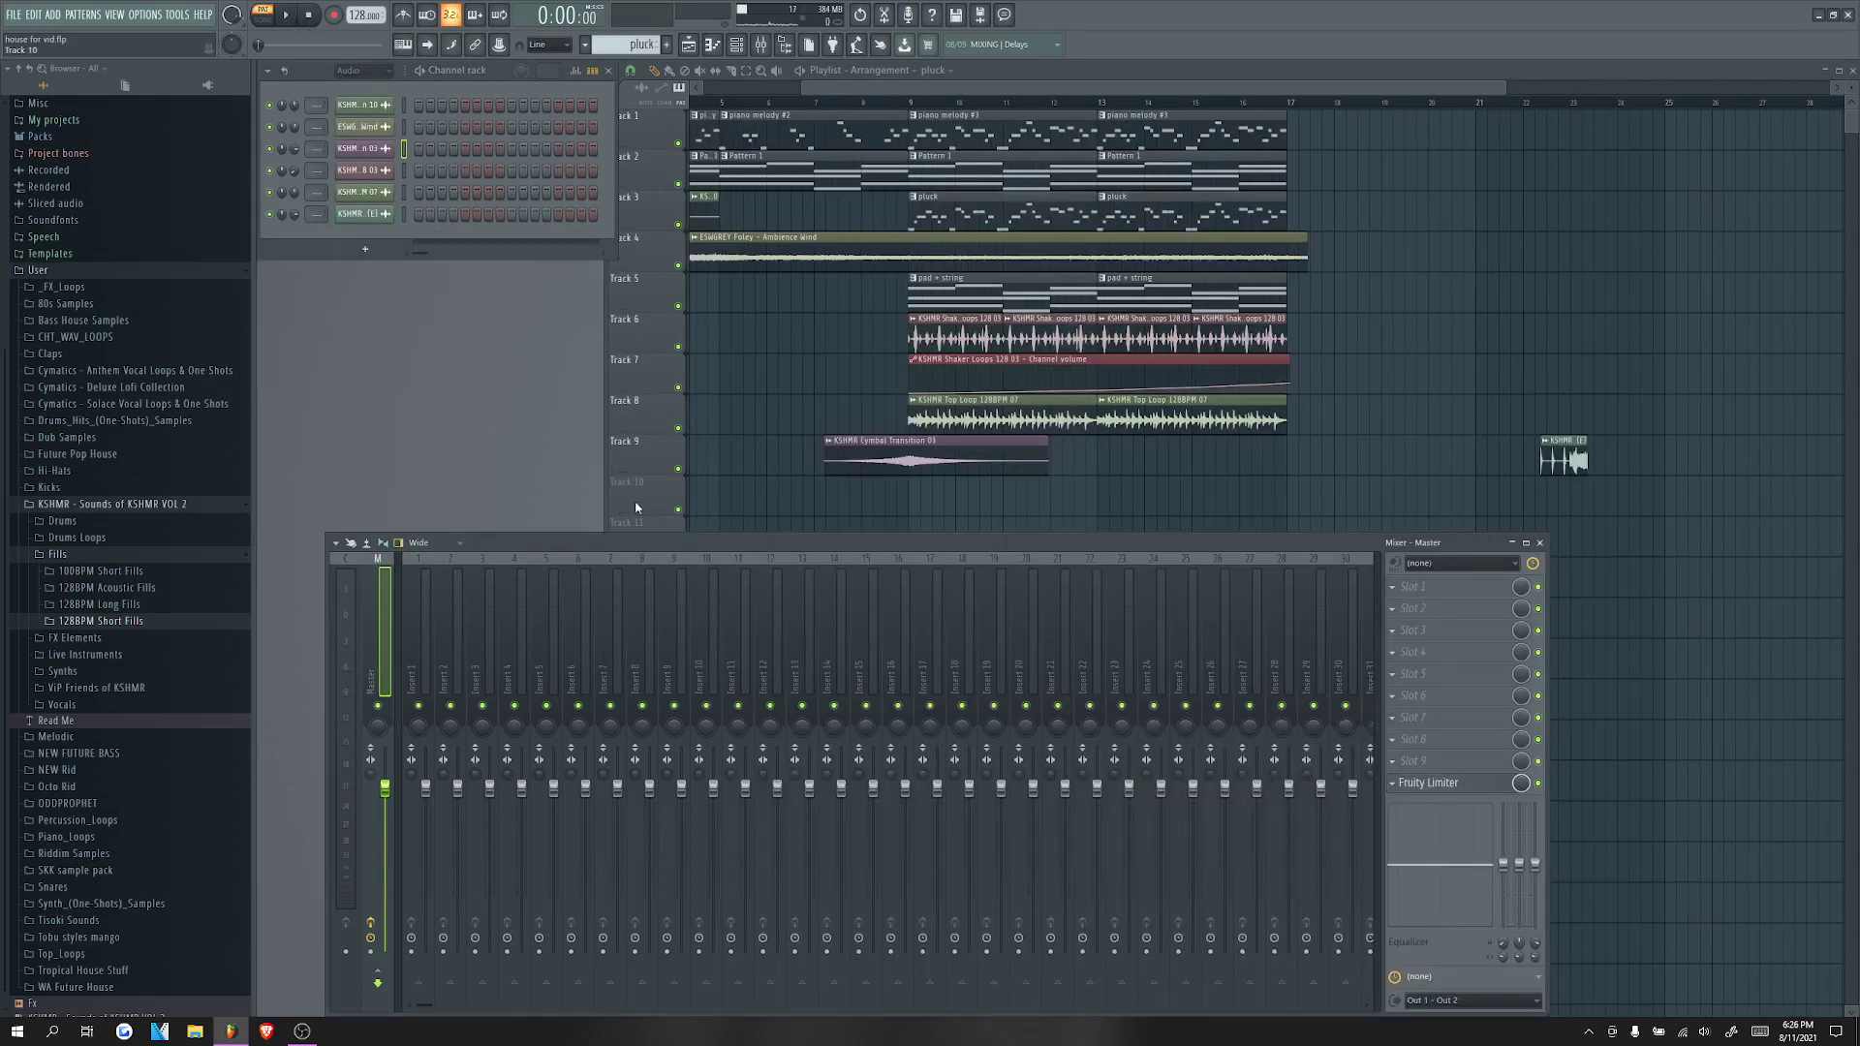
Step: Show all channels in the channel rack and route the OH MY YUES PLUCK channel to mixer track 1
{"action": "left_click", "coordinate": [959, 207]}
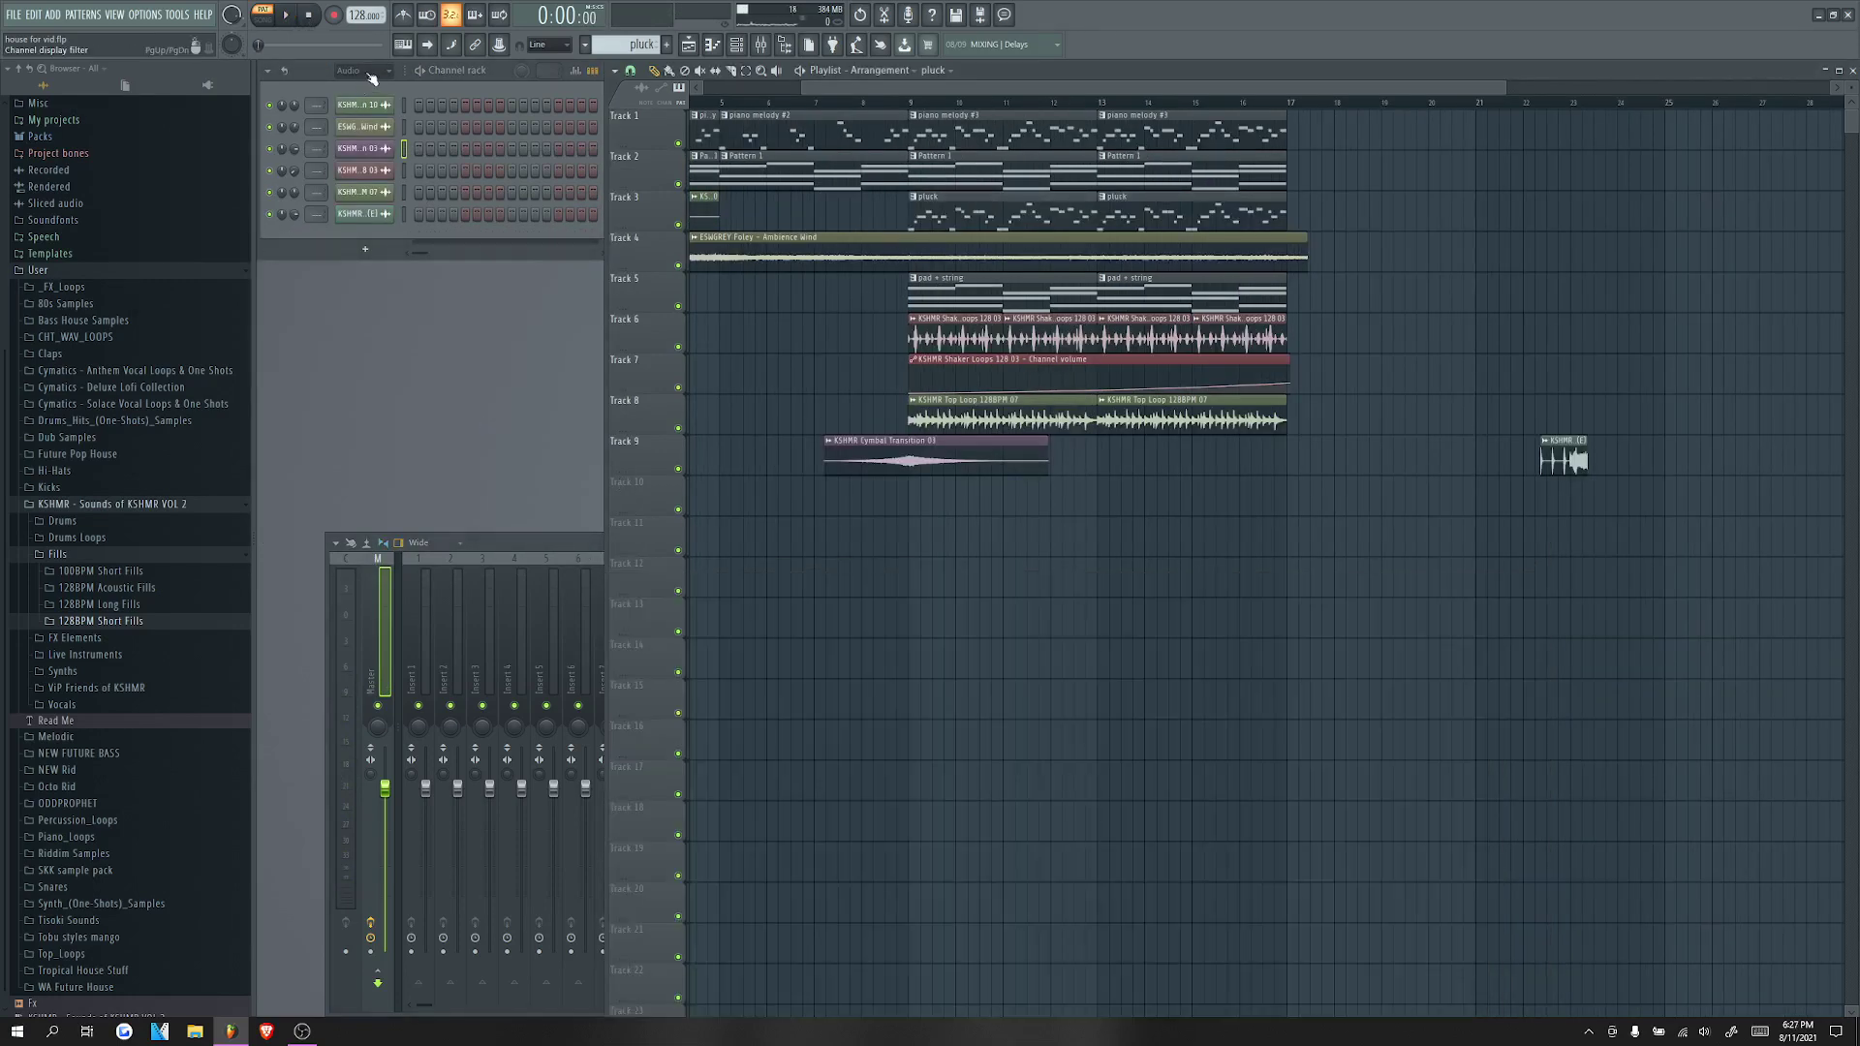
{"action": "left_click", "coordinate": [372, 77]}
{"action": "left_click", "coordinate": [360, 88]}
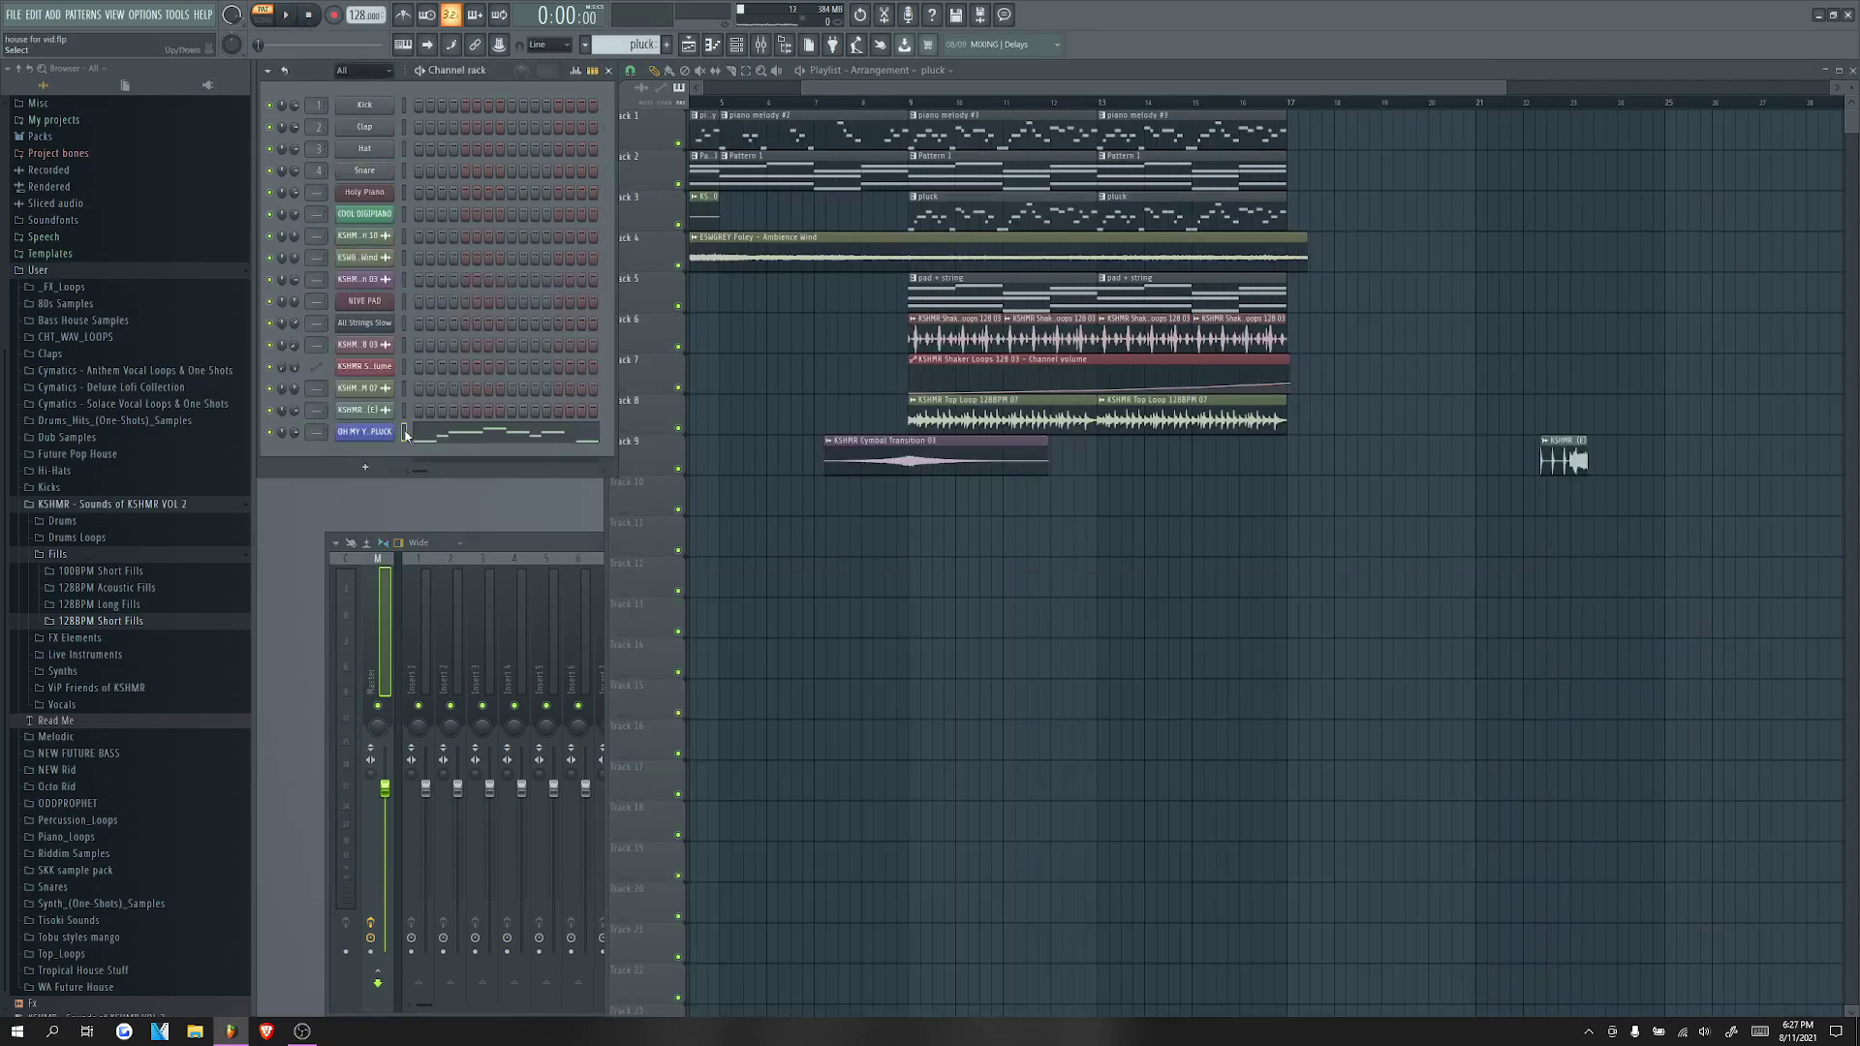
{"action": "right_click", "coordinate": [411, 660]}
{"action": "mouse_move", "coordinate": [543, 710]}
{"action": "left_click", "coordinate": [736, 710]}
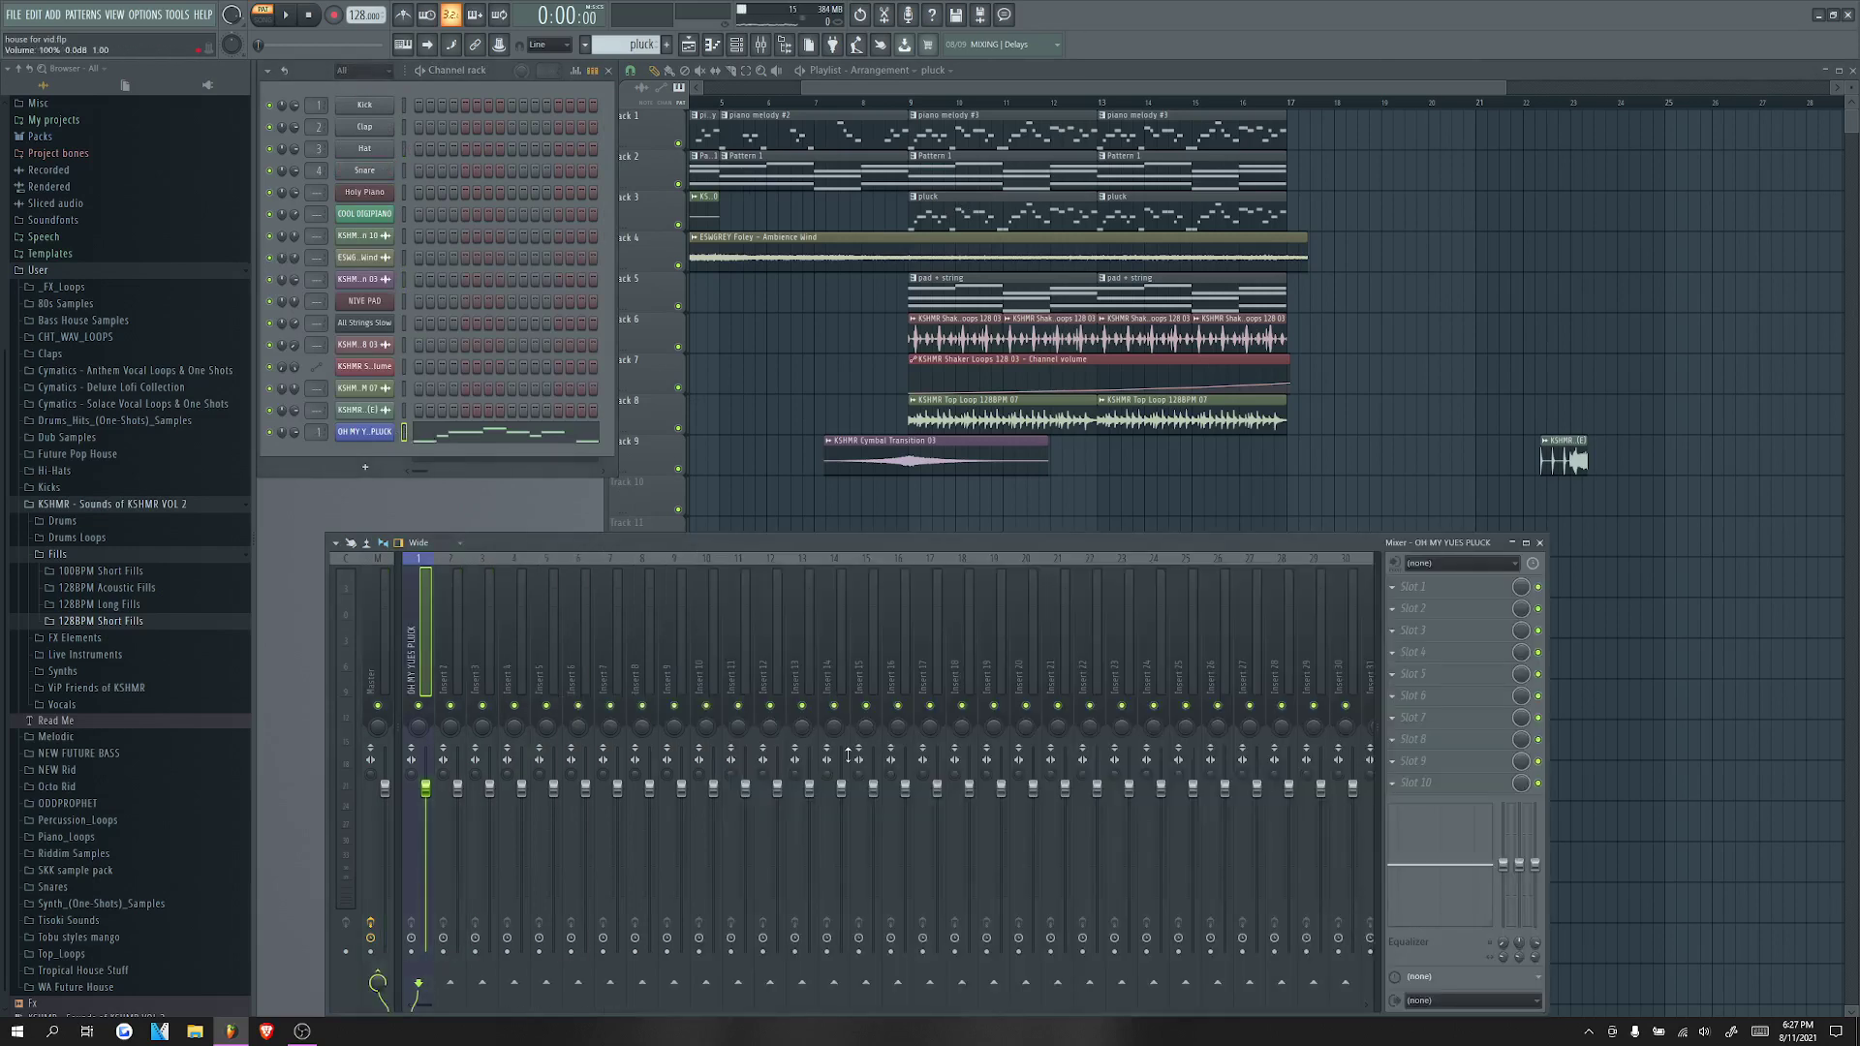
Step: Load Tom LP Filter in the first effect slot of the pluck's mixer track and browse its parameters
{"action": "left_click", "coordinate": [1435, 589]}
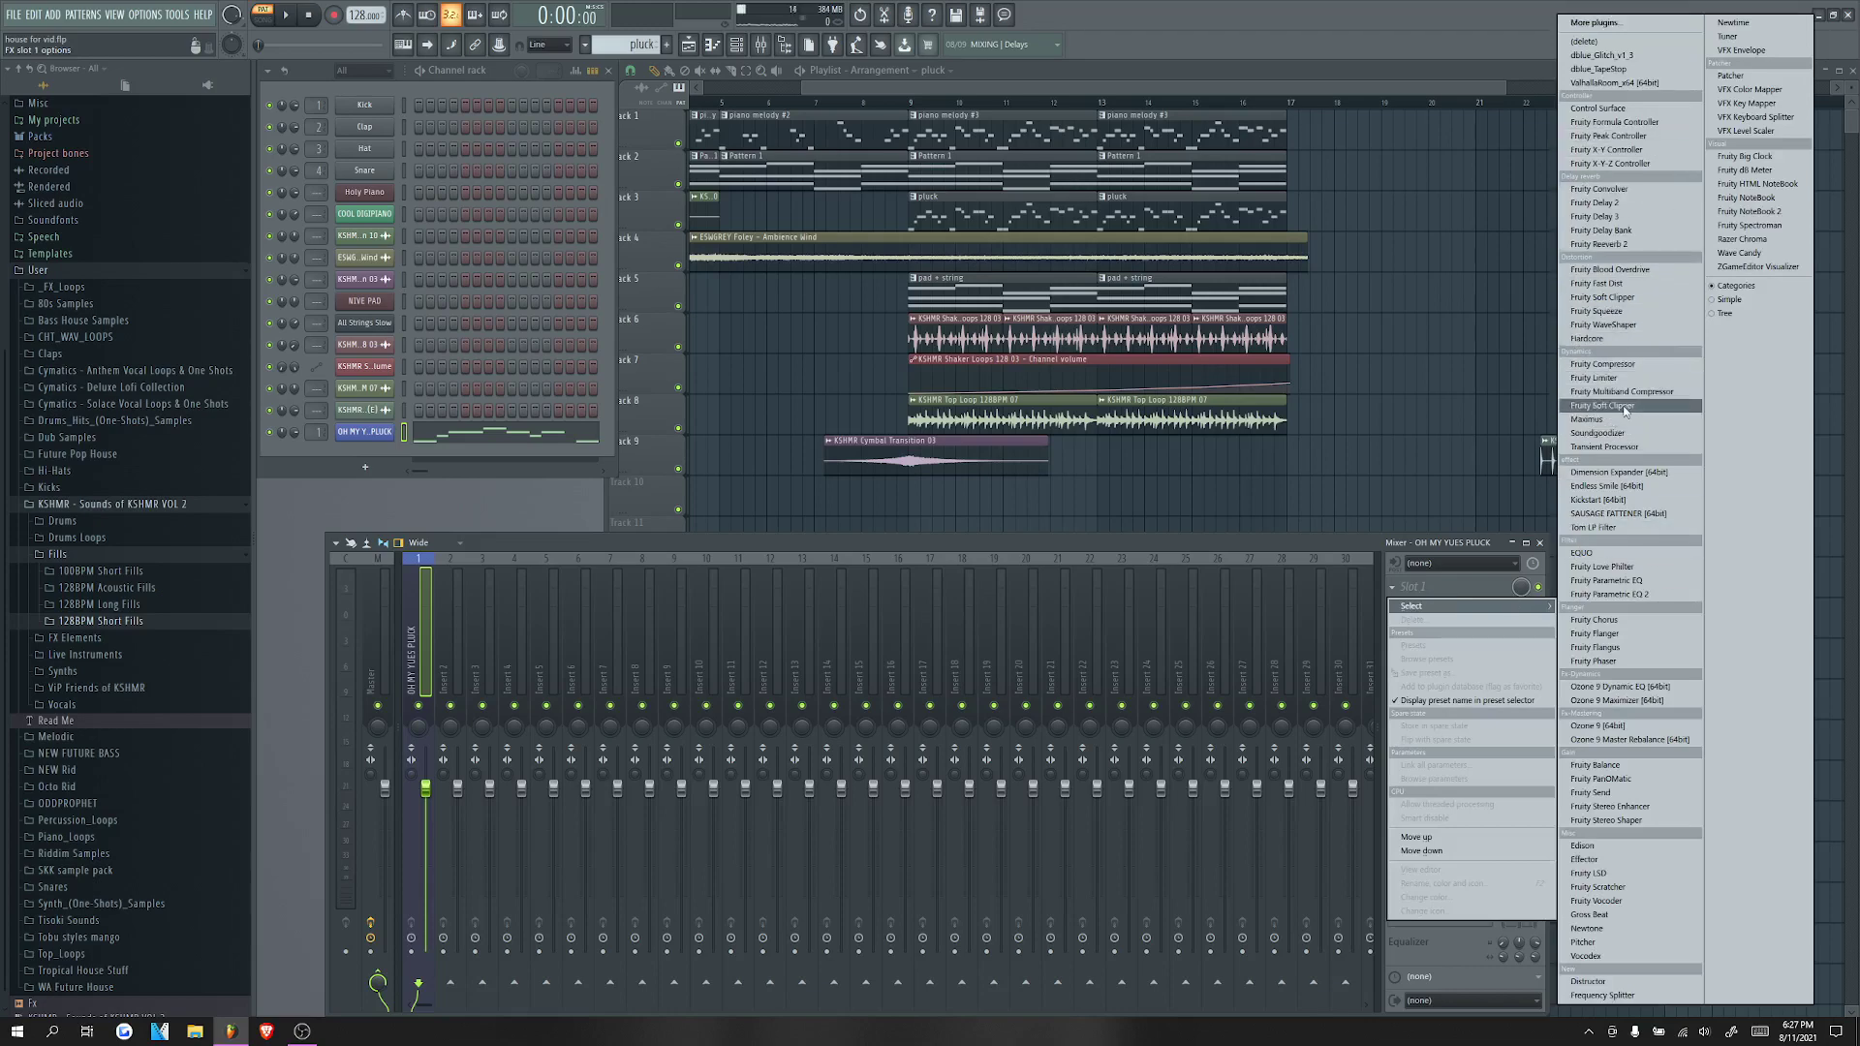
{"action": "left_click", "coordinate": [1604, 534]}
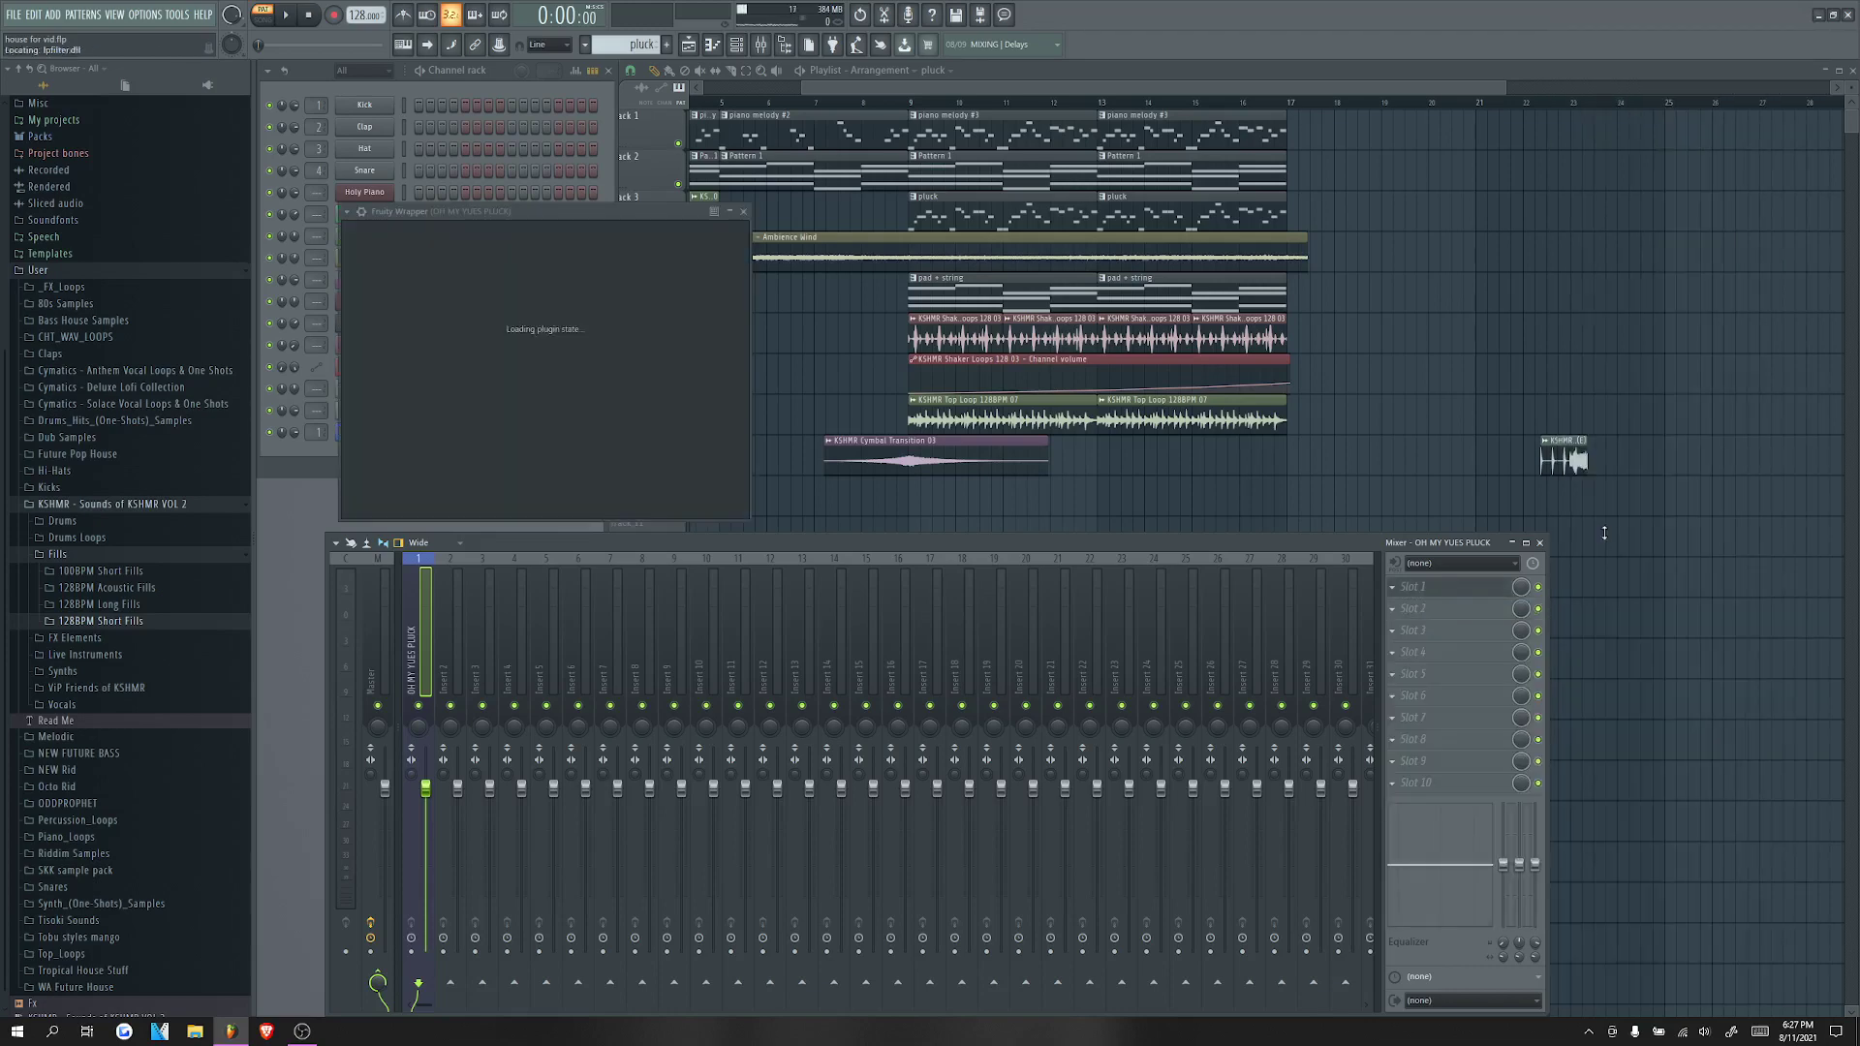
{"action": "left_click", "coordinate": [348, 213]}
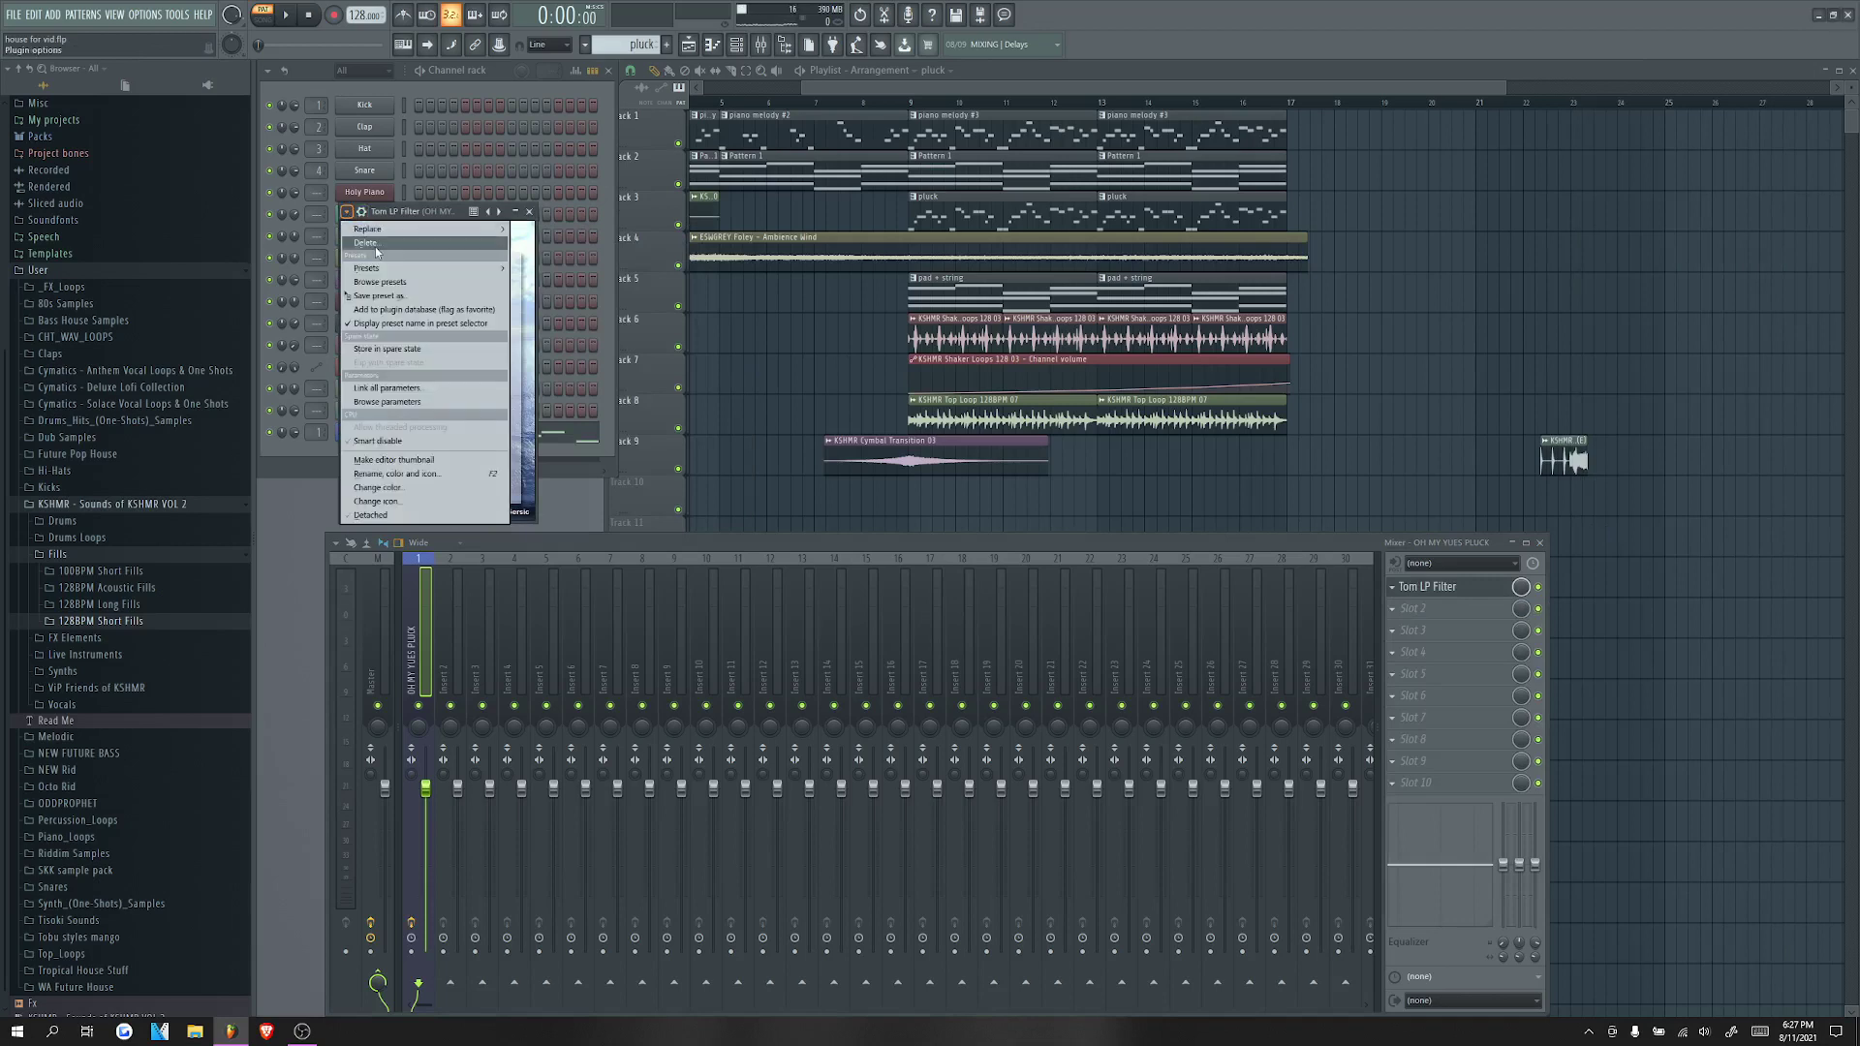
{"action": "mouse_move", "coordinate": [383, 269]}
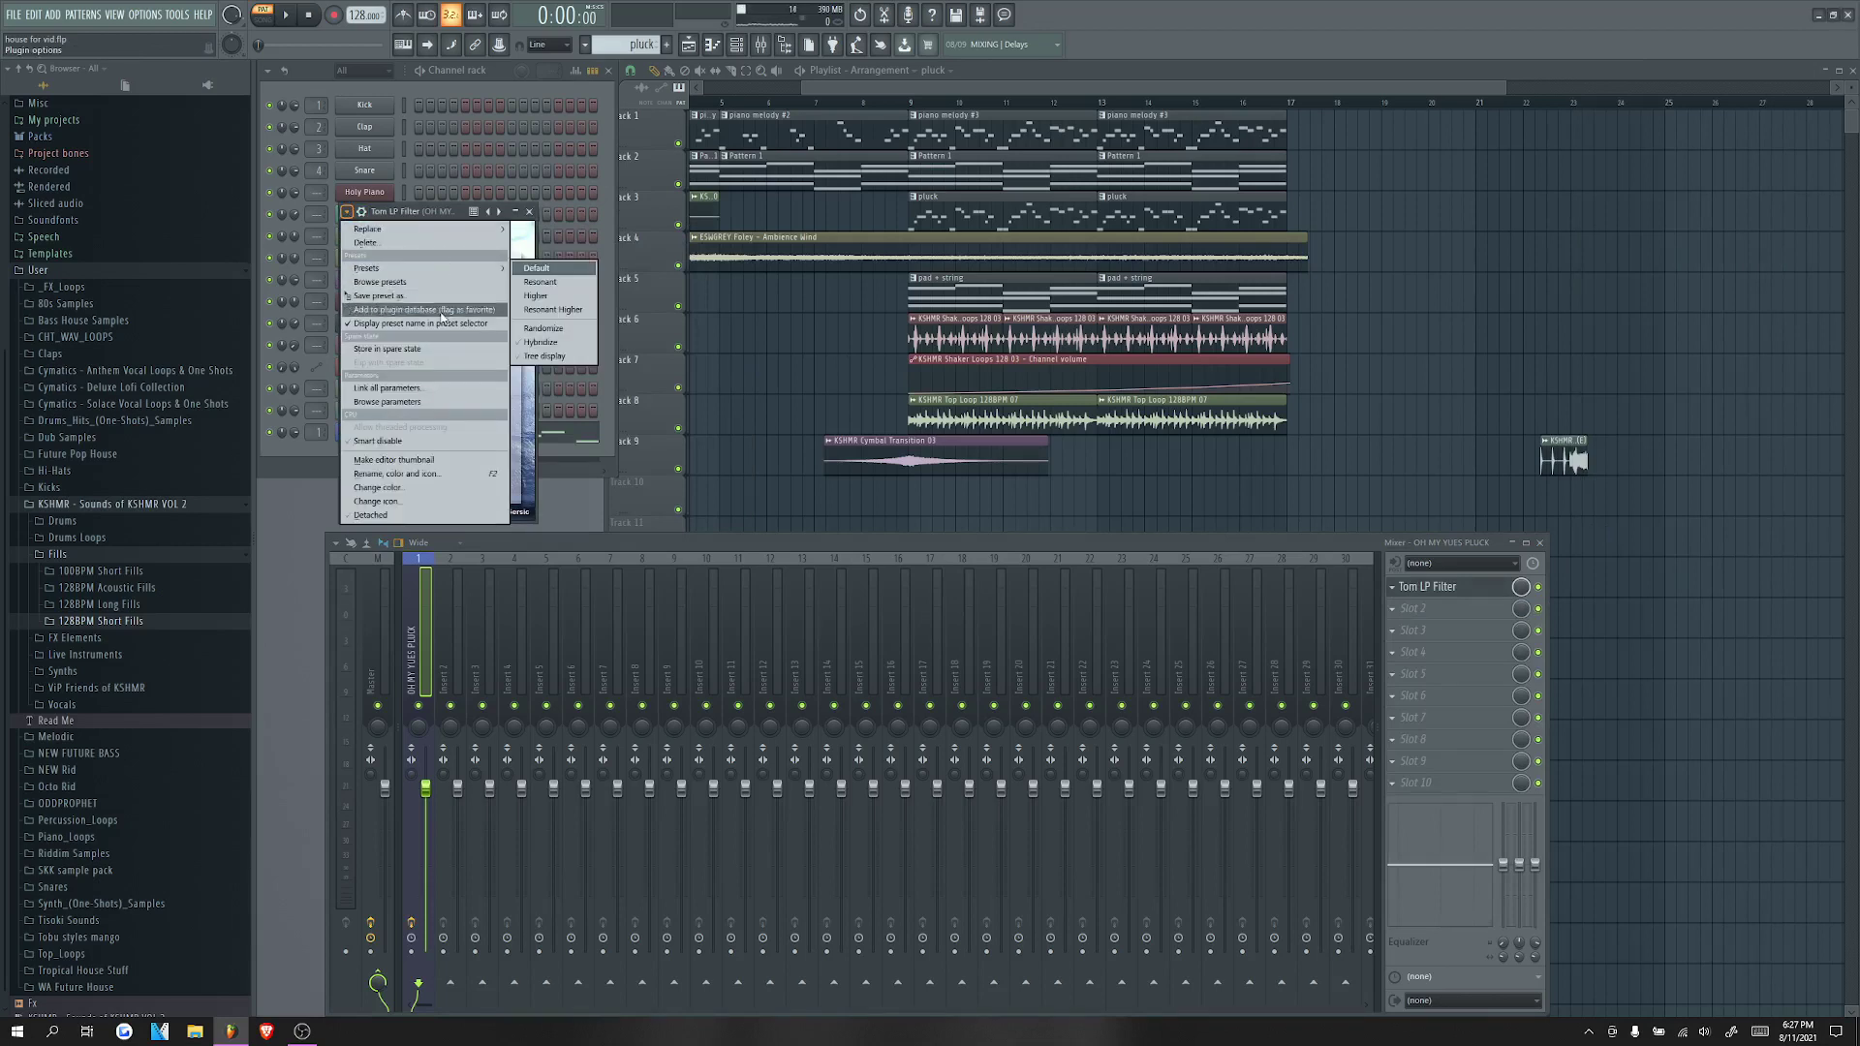
{"action": "left_click", "coordinate": [388, 401]}
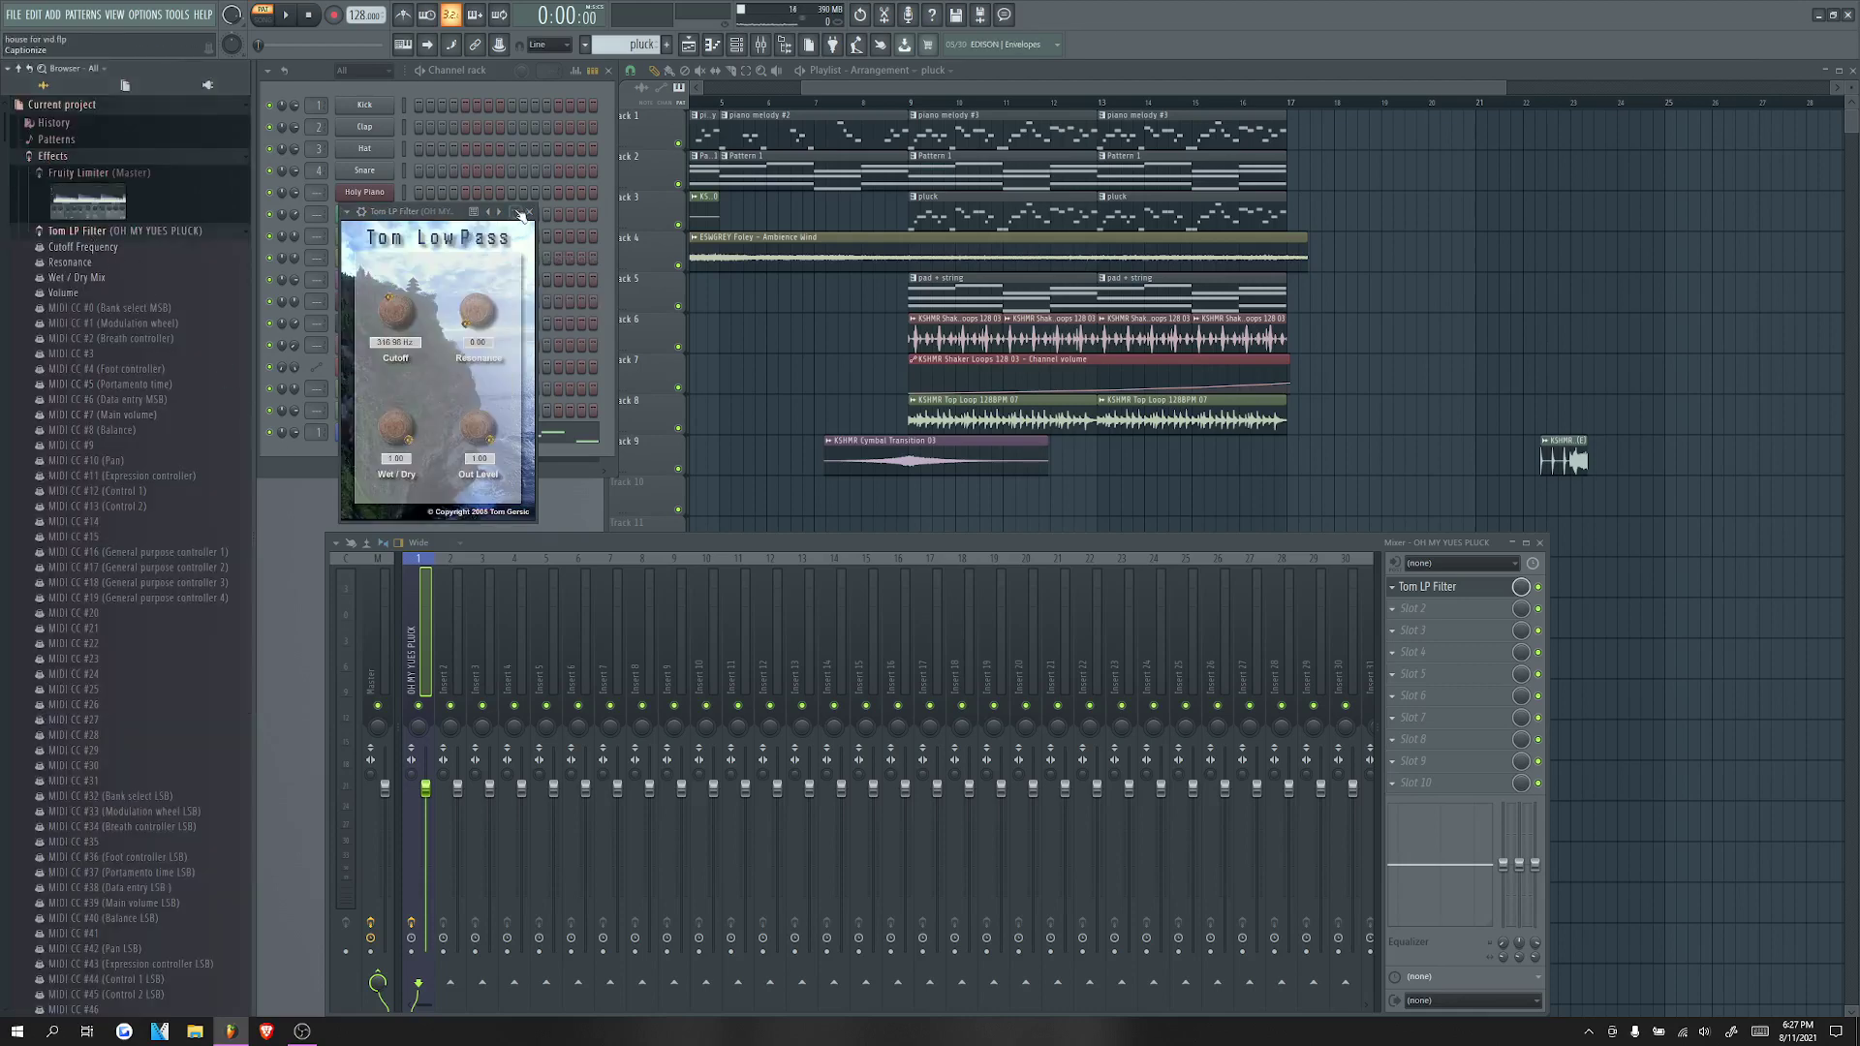
{"action": "left_click", "coordinate": [528, 212]}
Step: Replace Tom LP Filter with Fruity Love Philter and create an automation clip for its Filter 1 cutoff frequency
{"action": "left_click", "coordinate": [1406, 593]}
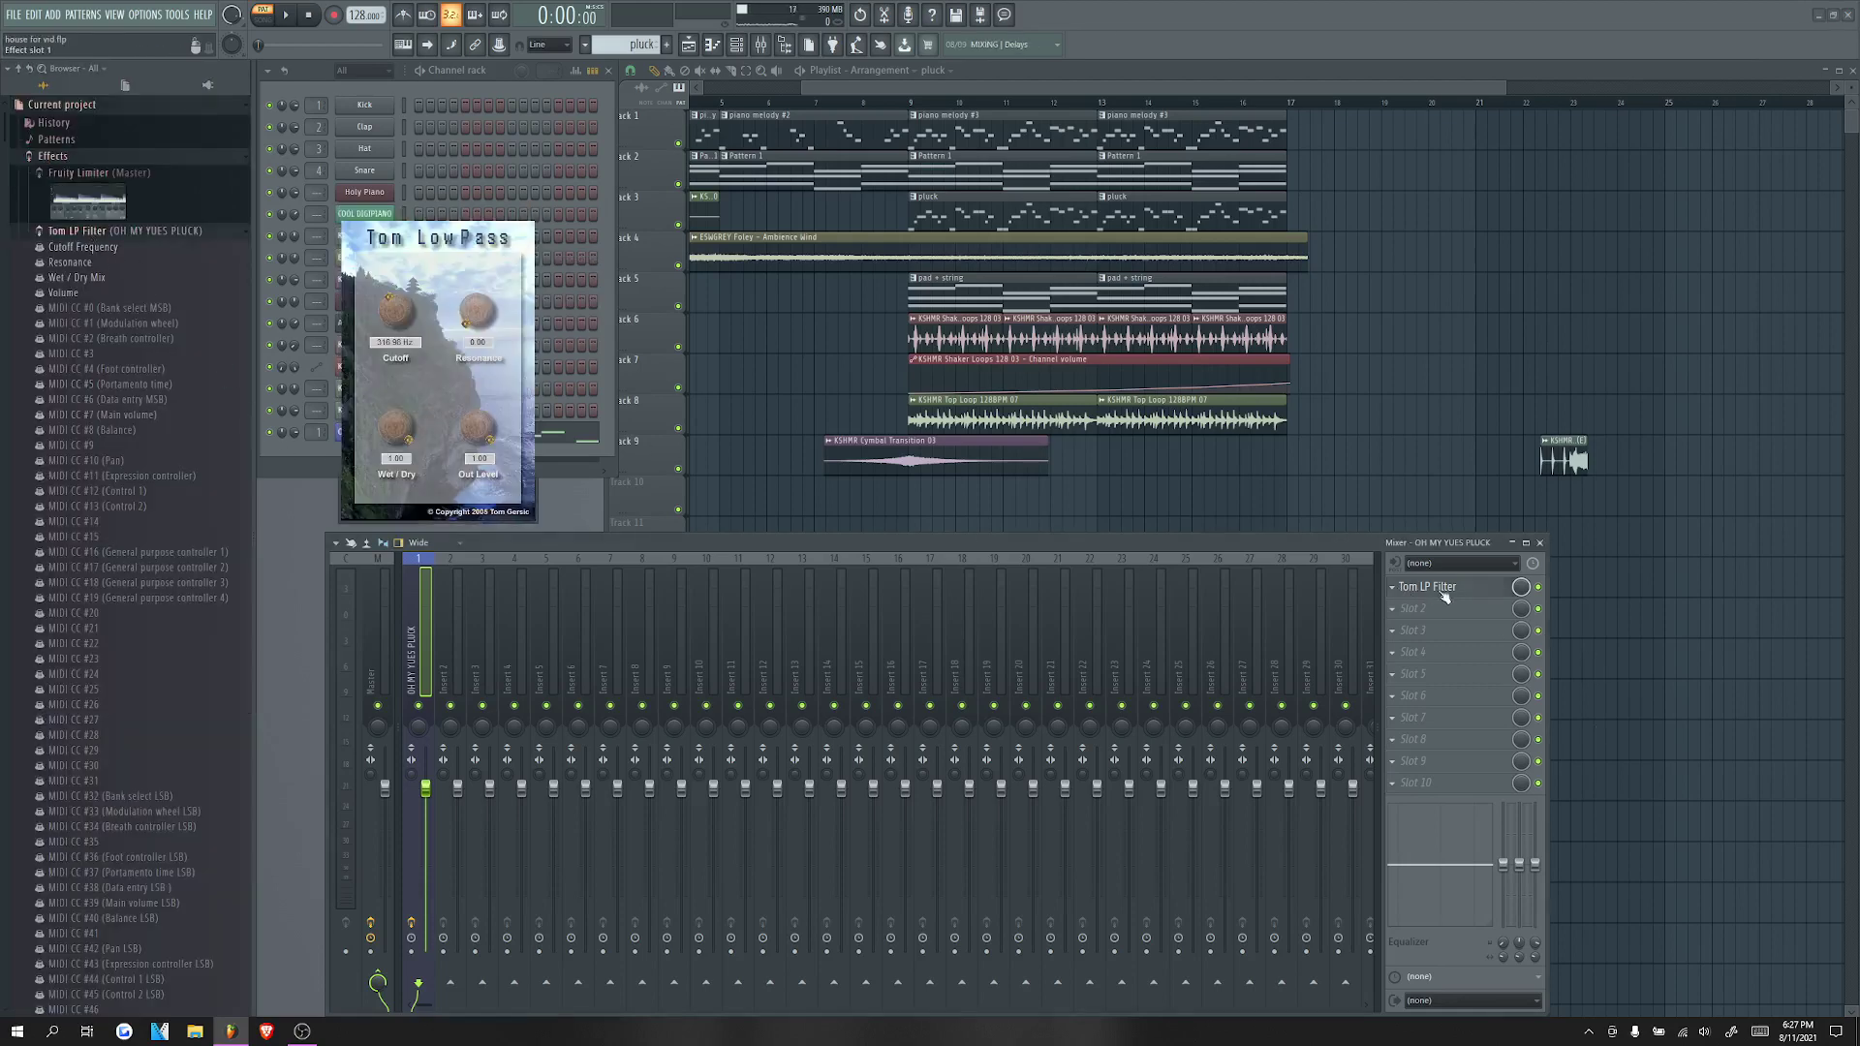
{"action": "left_click", "coordinate": [1393, 588]}
{"action": "mouse_move", "coordinate": [1492, 606]}
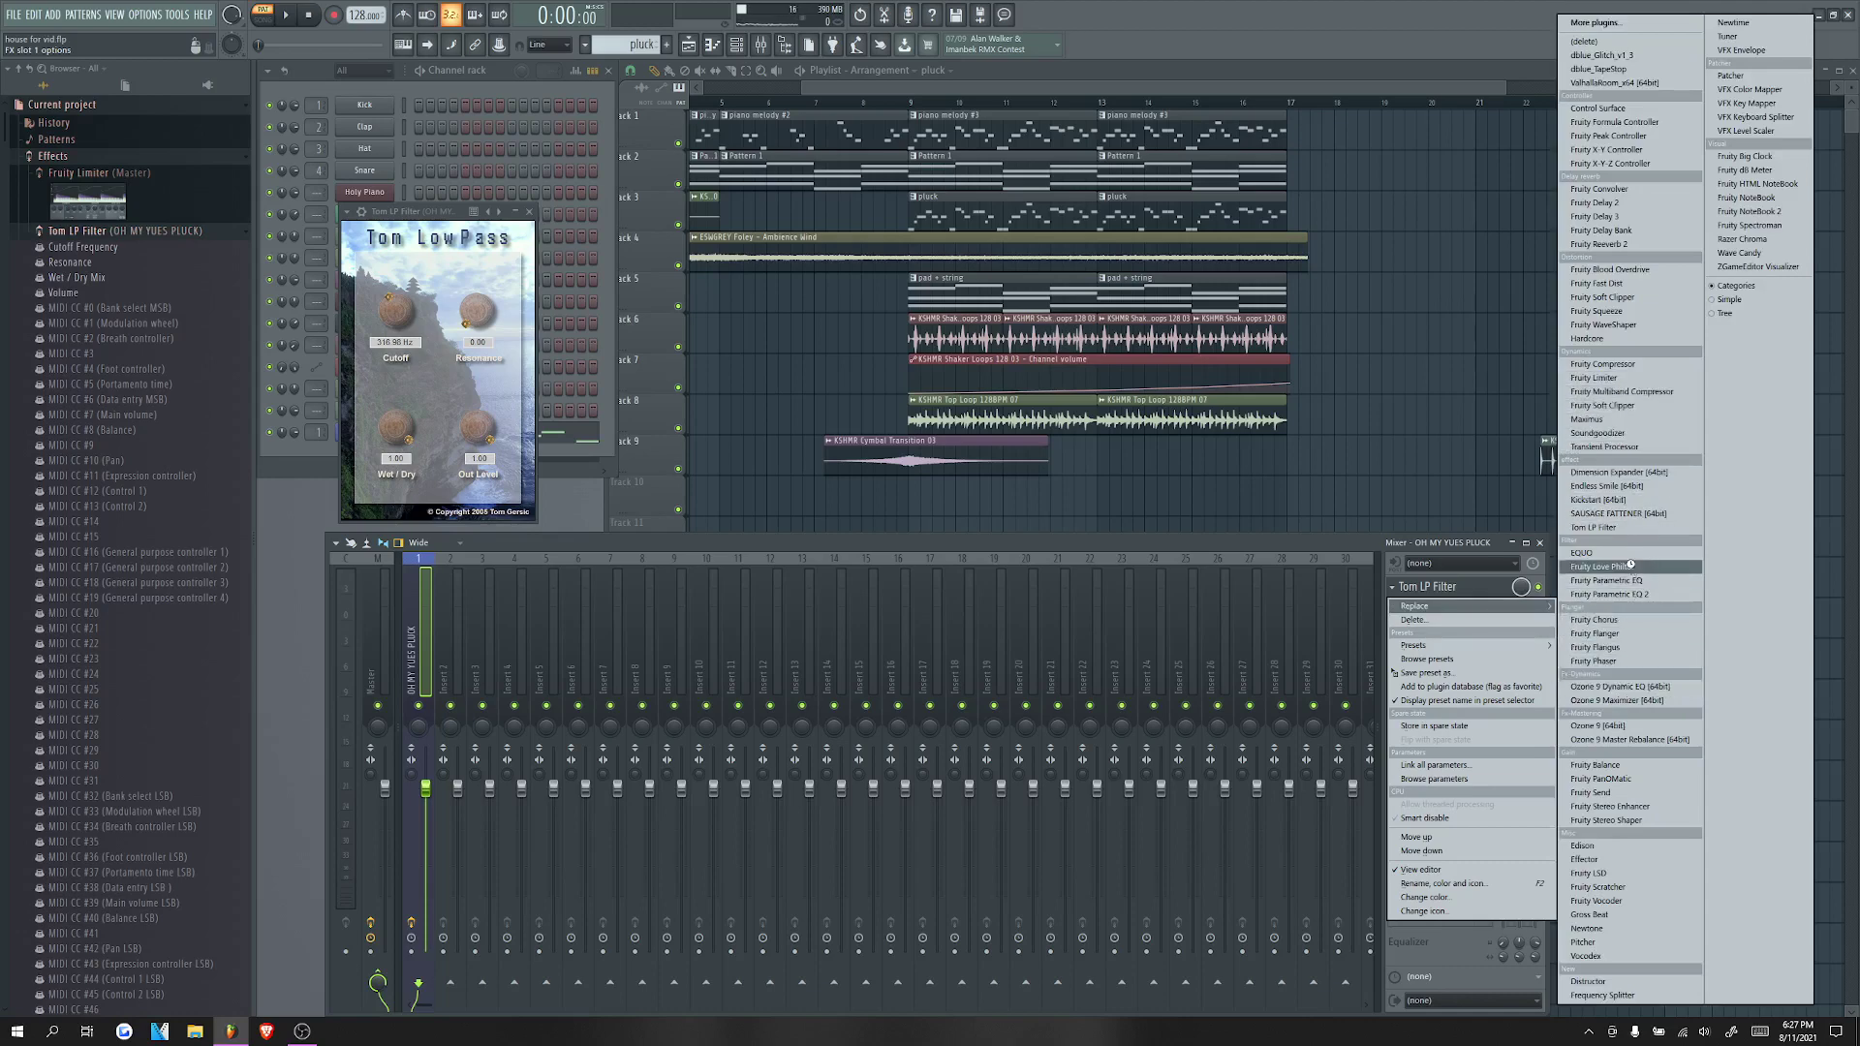
{"action": "left_click", "coordinate": [1627, 566]}
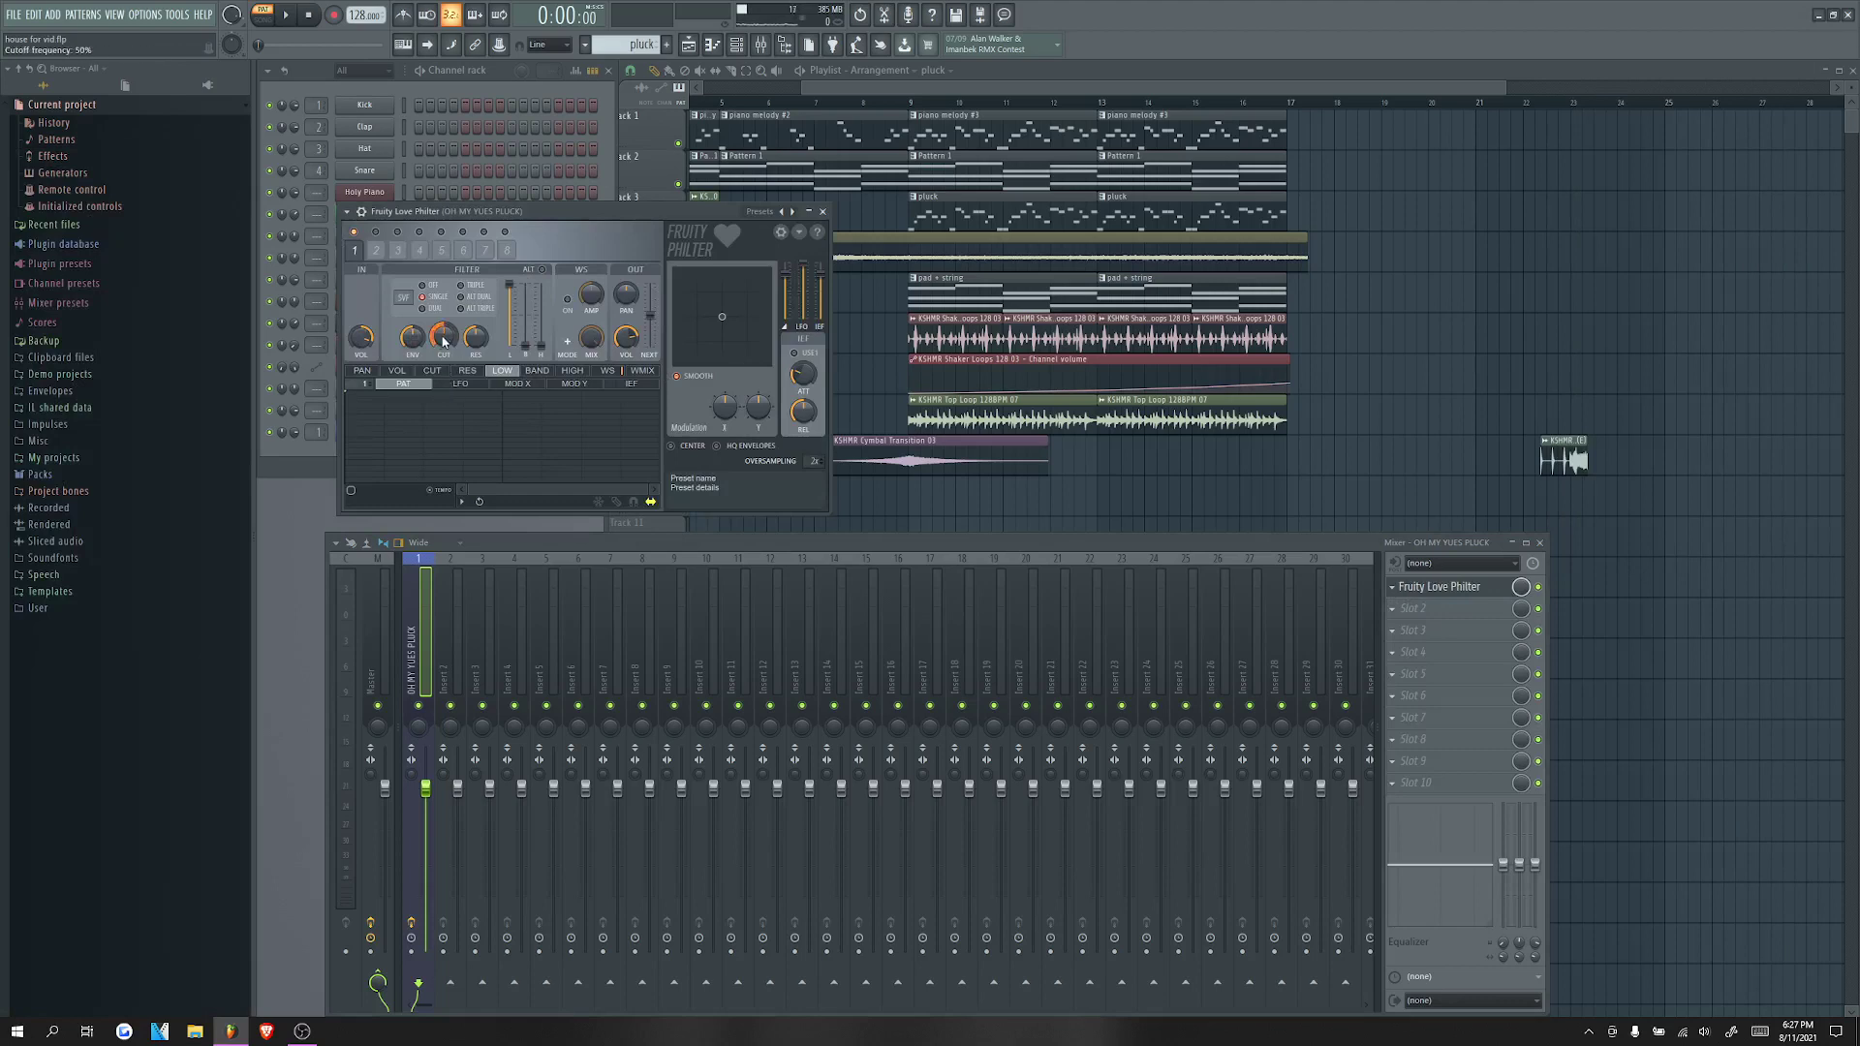
{"action": "right_click", "coordinate": [443, 341]}
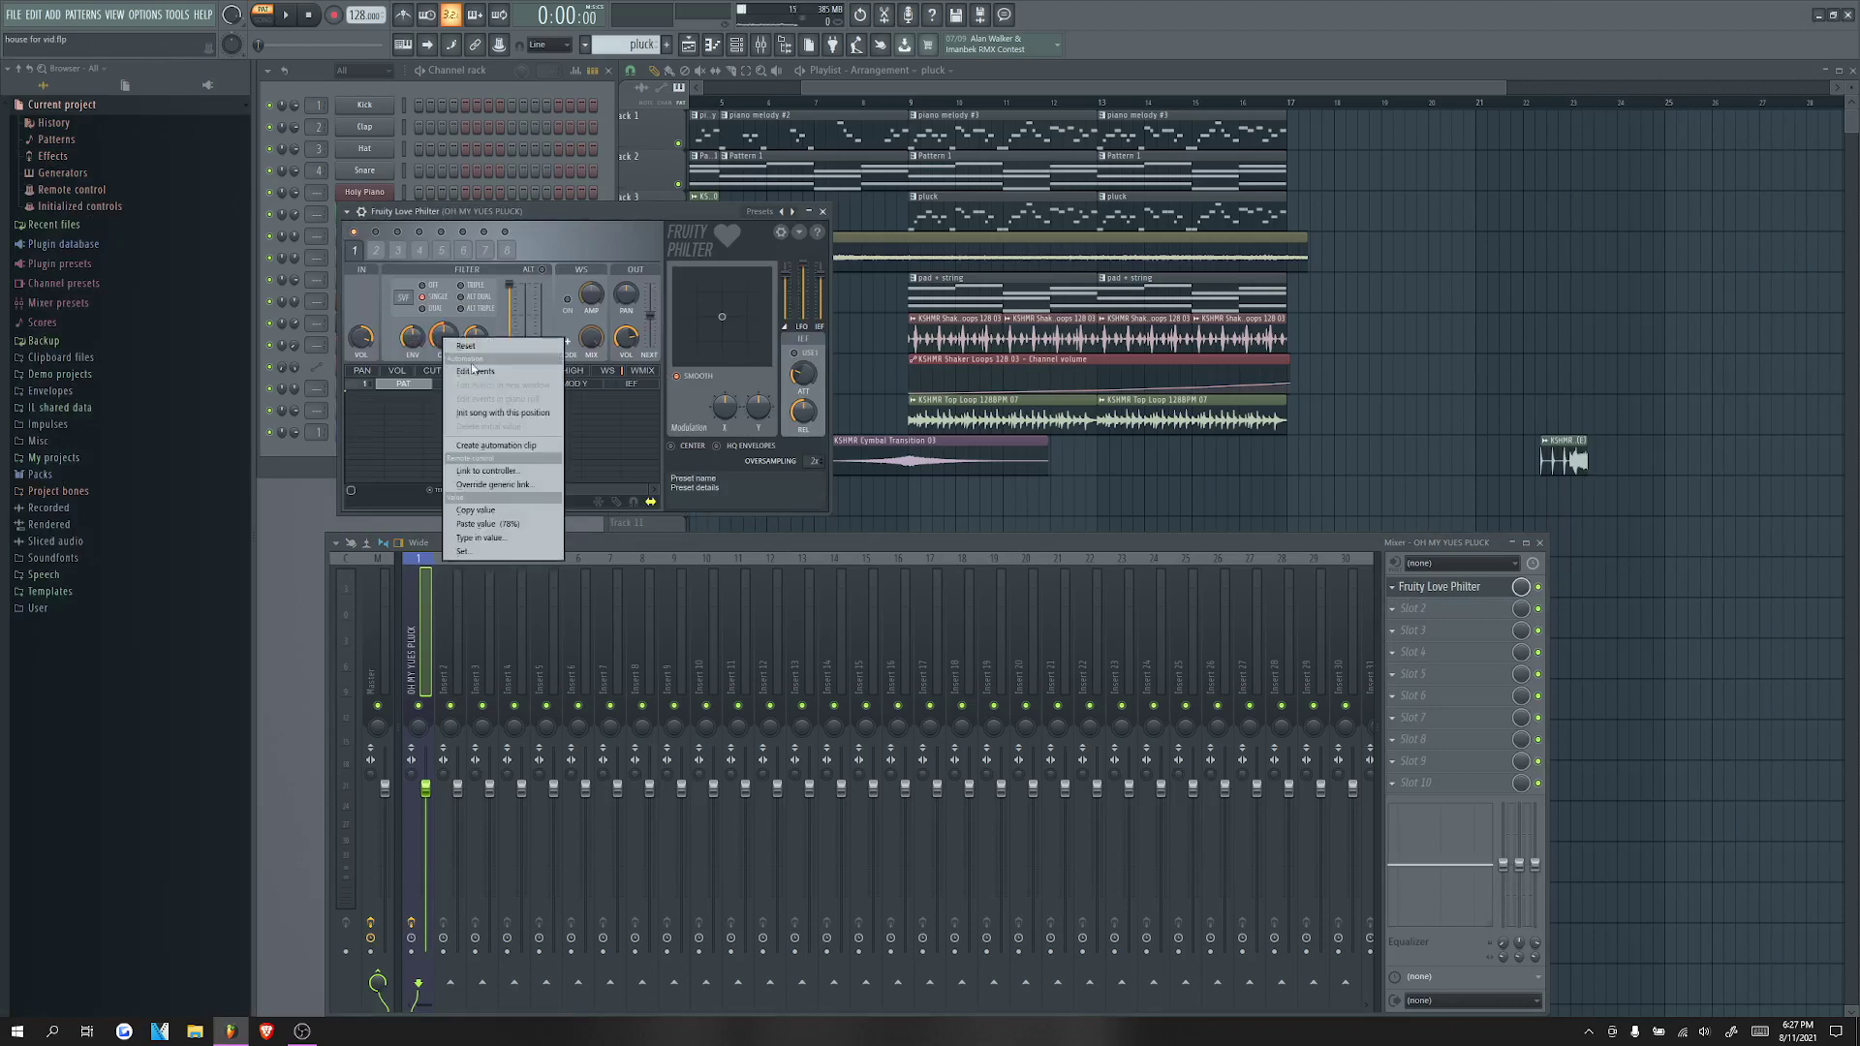
{"action": "left_click", "coordinate": [505, 445]}
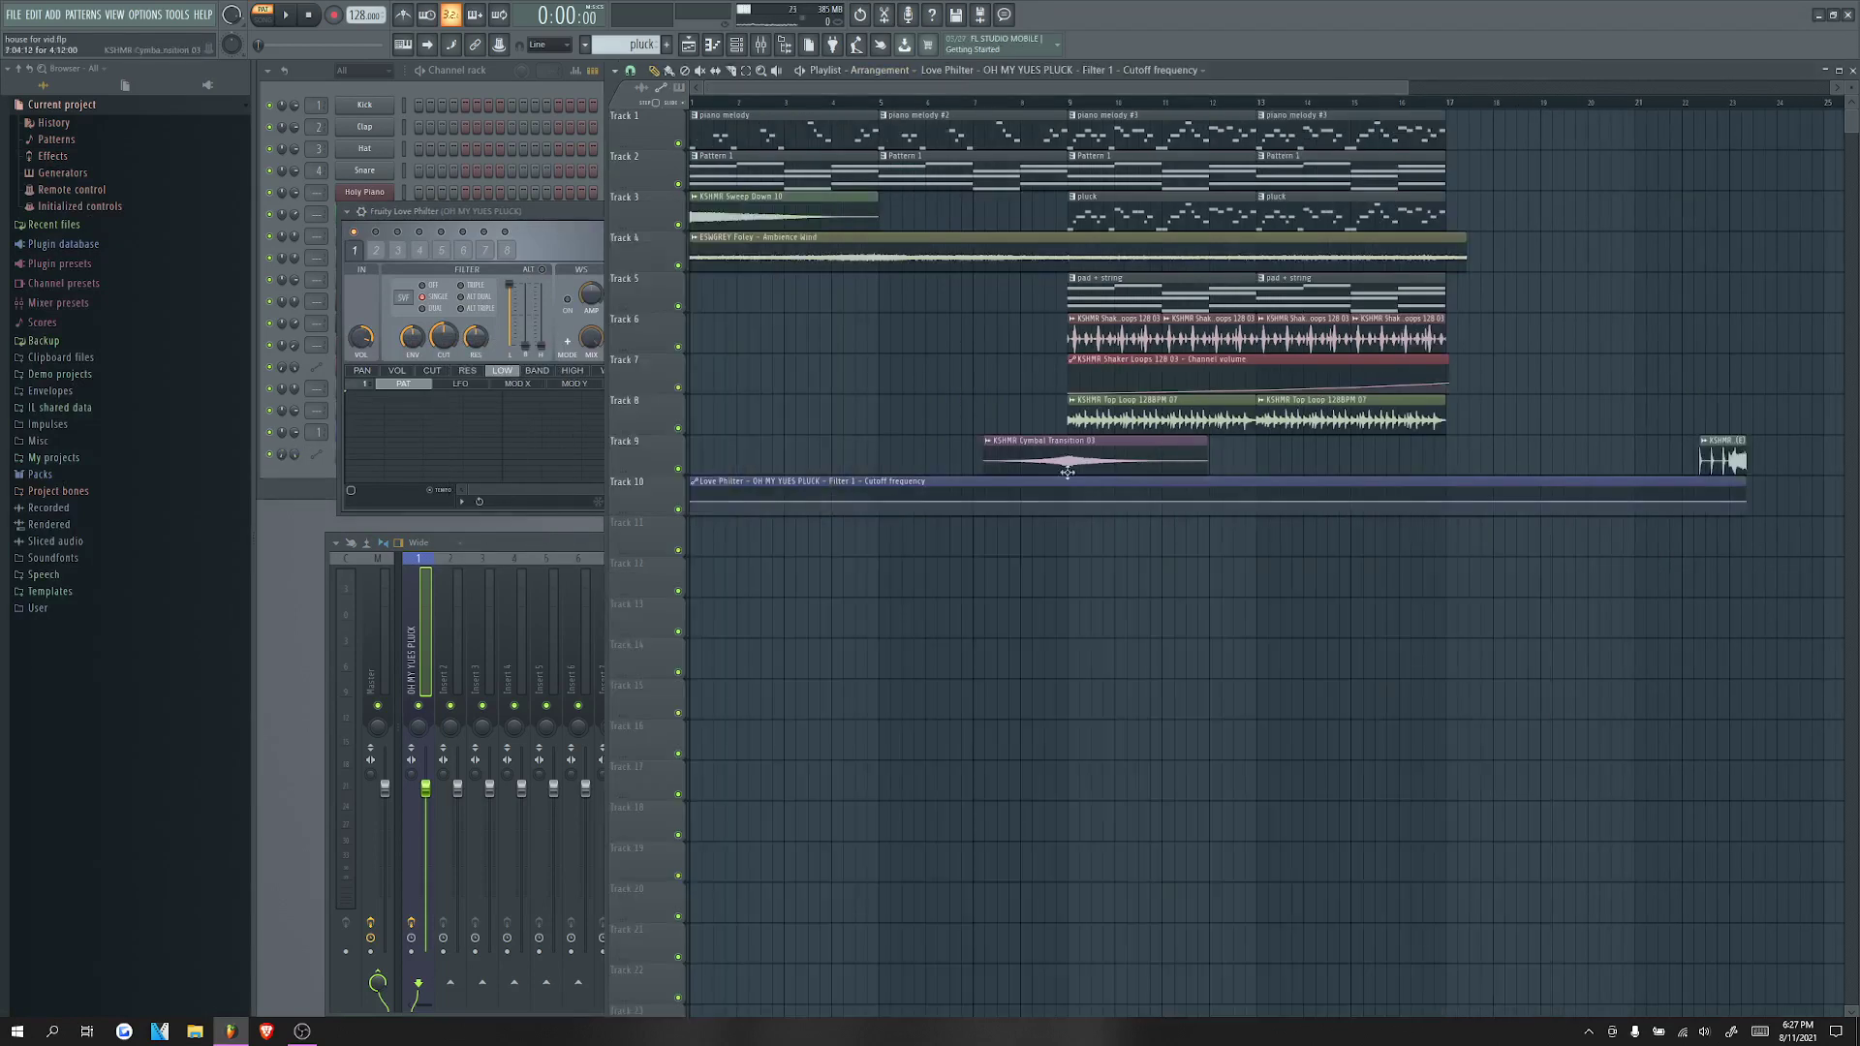
Step: Add points at bars 9 and 17 of the cutoff automation so it rises between them, and play the section
{"action": "right_click", "coordinate": [1068, 506]}
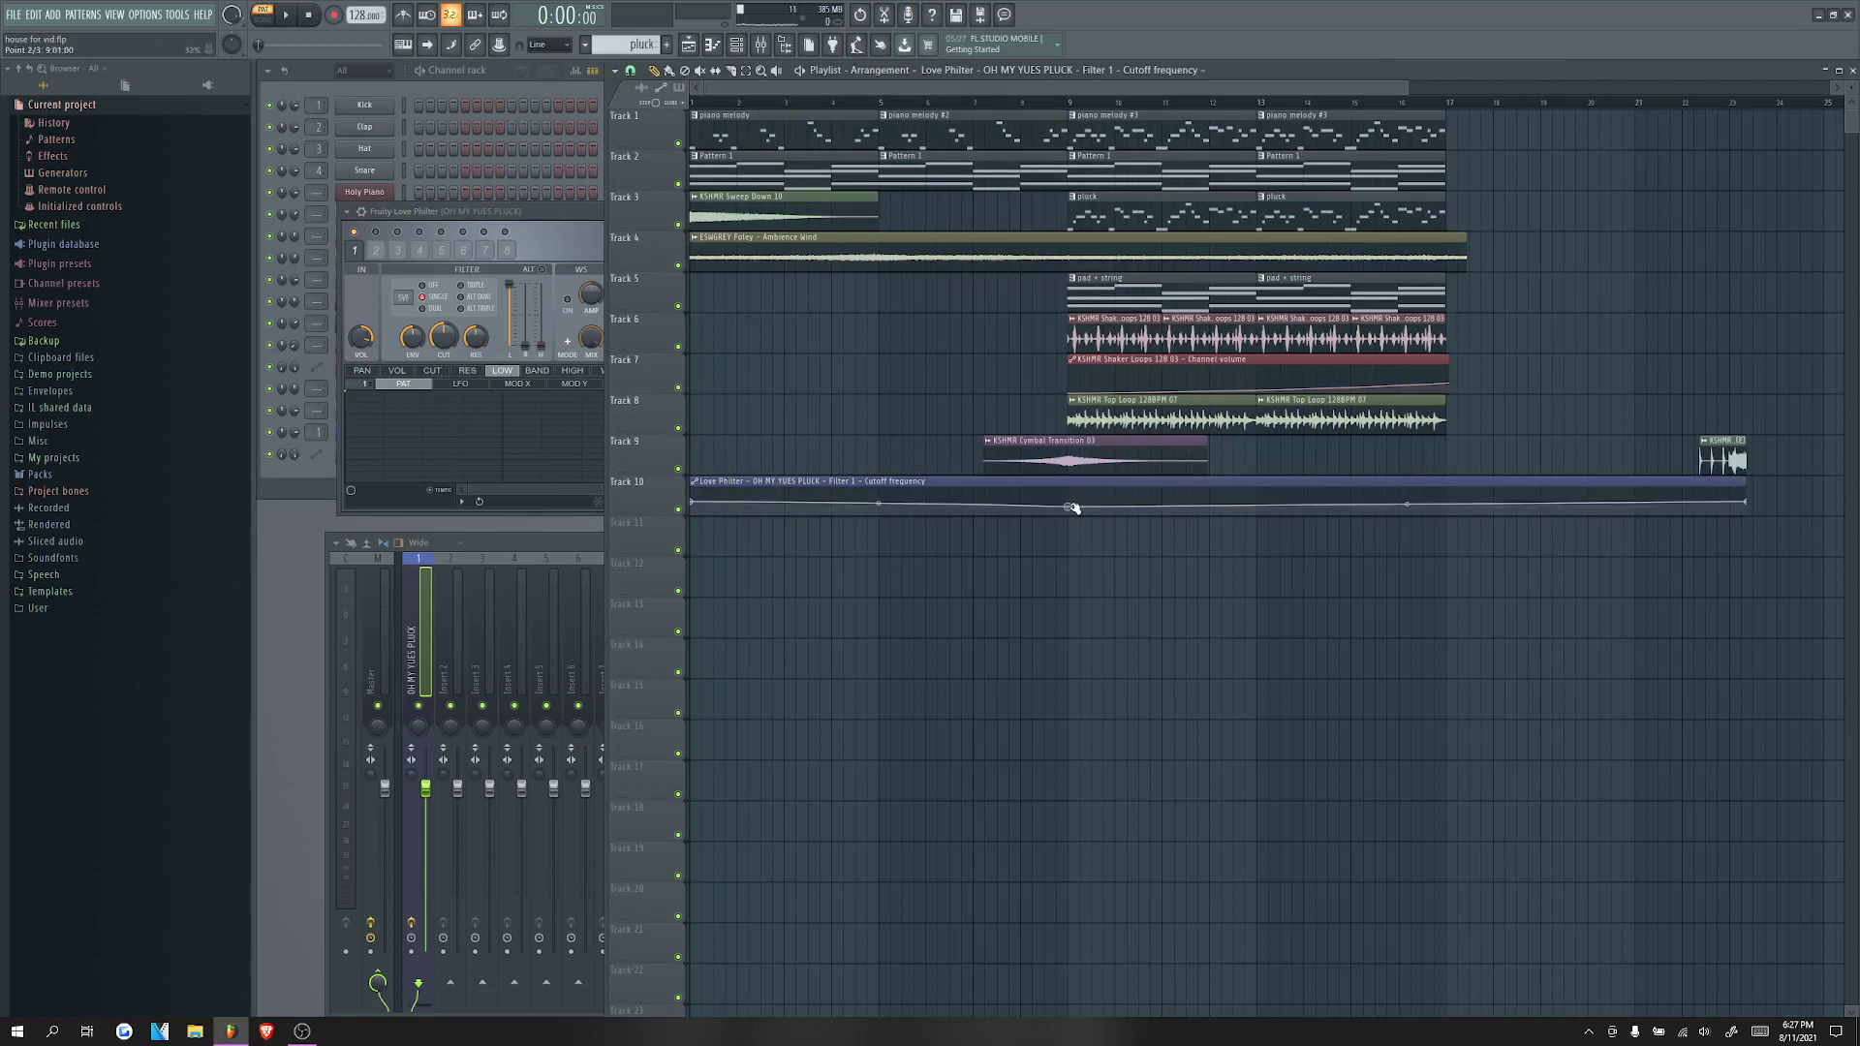
{"action": "right_click", "coordinate": [1444, 502]}
{"action": "left_click", "coordinate": [1066, 104]}
{"action": "key", "text": "space"}
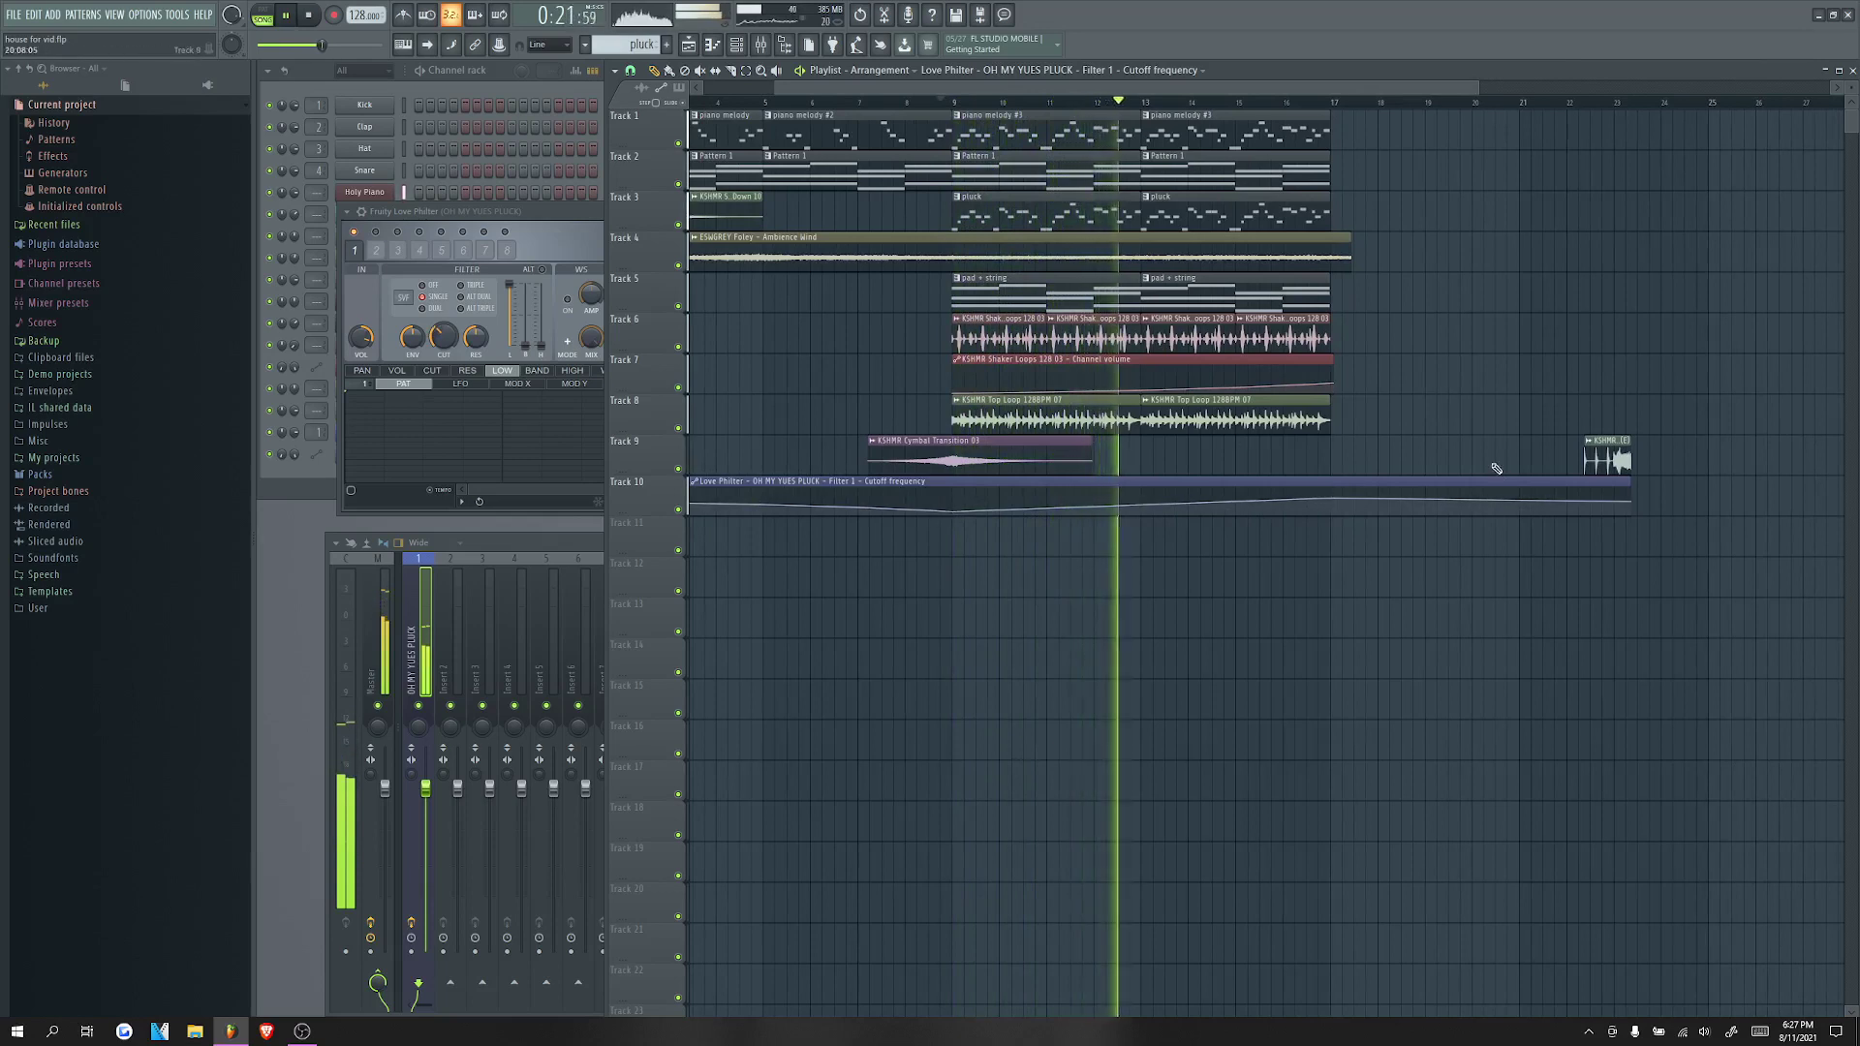
{"action": "left_click_drag", "start_coordinate": [1187, 87], "coordinate": [1201, 88]}
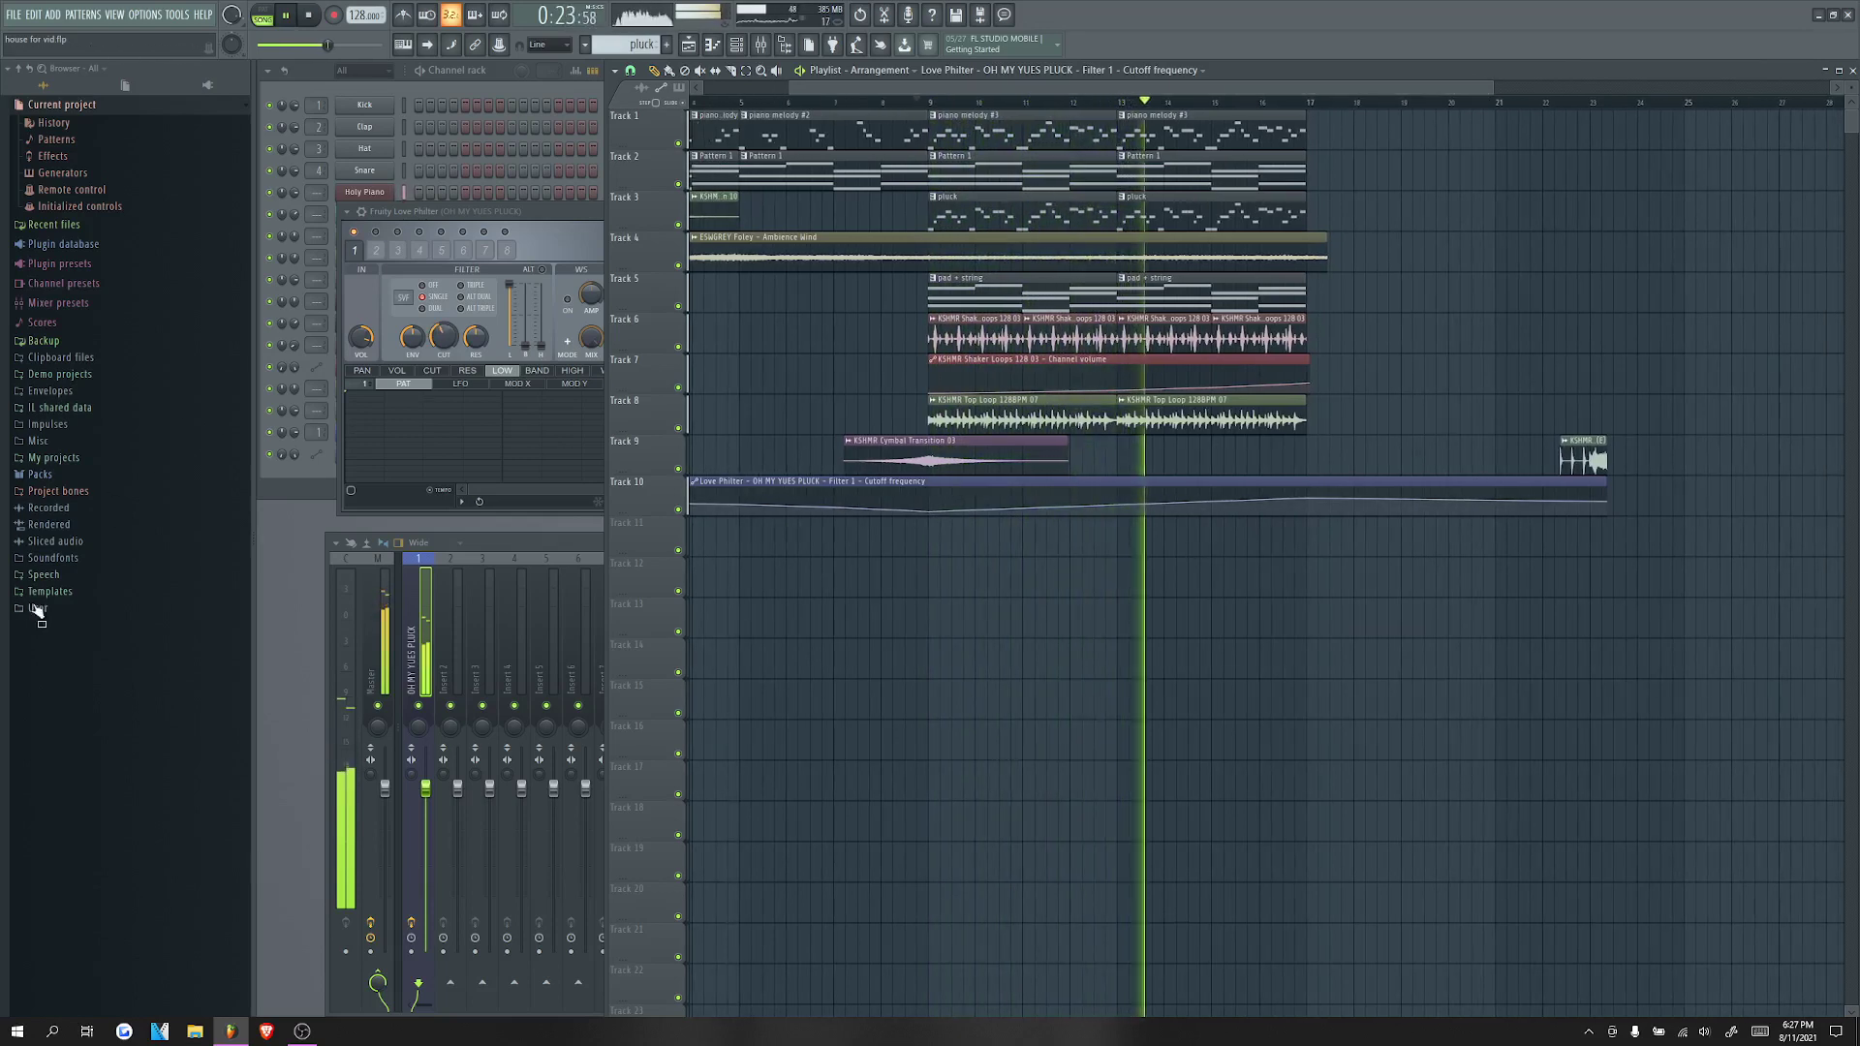
Step: Expand the User folder in the browser, stop playback and fine-tune the cutoff automation point at bar 9
{"action": "left_click", "coordinate": [76, 608]}
{"action": "scroll", "coordinate": [155, 639], "scroll_direction": "down", "scroll_amount": 5}
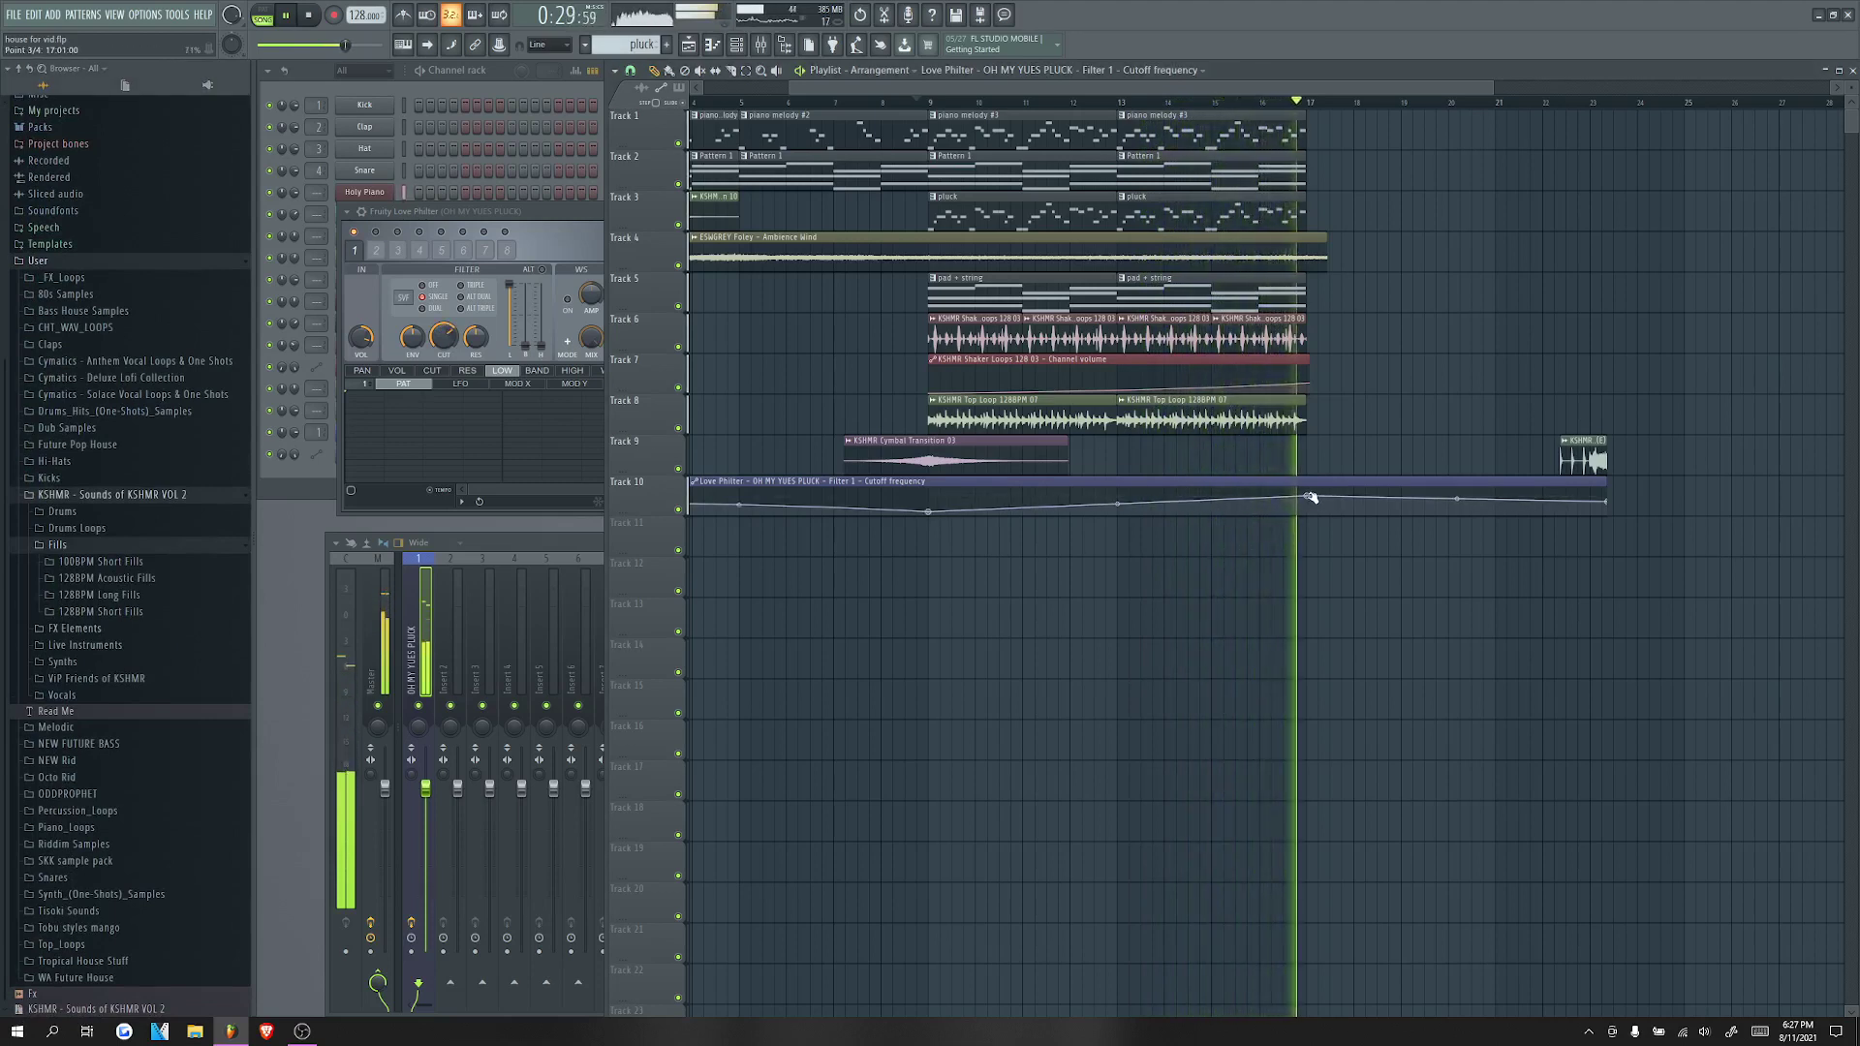
{"action": "key", "text": "space"}
{"action": "left_click_drag", "start_coordinate": [931, 512], "coordinate": [930, 510]}
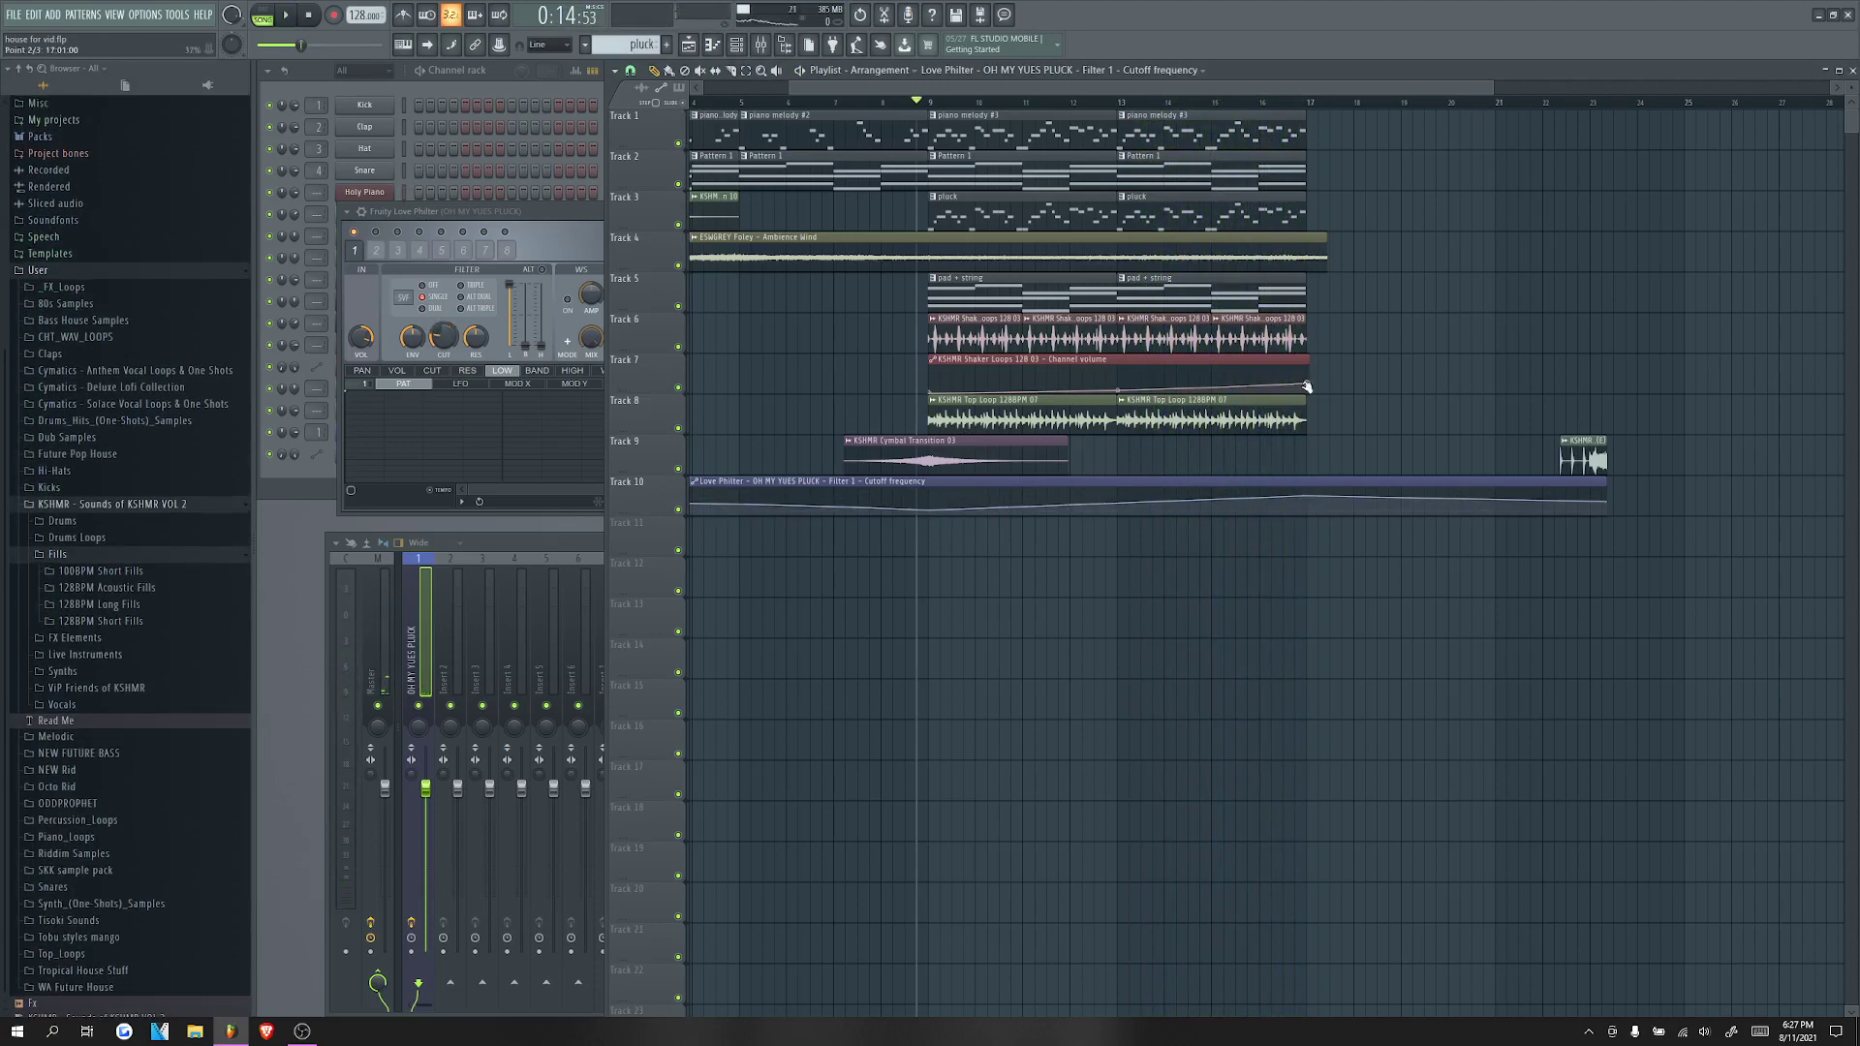
Step: Move the KSHMR Short Fill clip on track 9 to about bar 25 and collapse the Fills folder
{"action": "left_click_drag", "start_coordinate": [1582, 457], "coordinate": [1725, 457]}
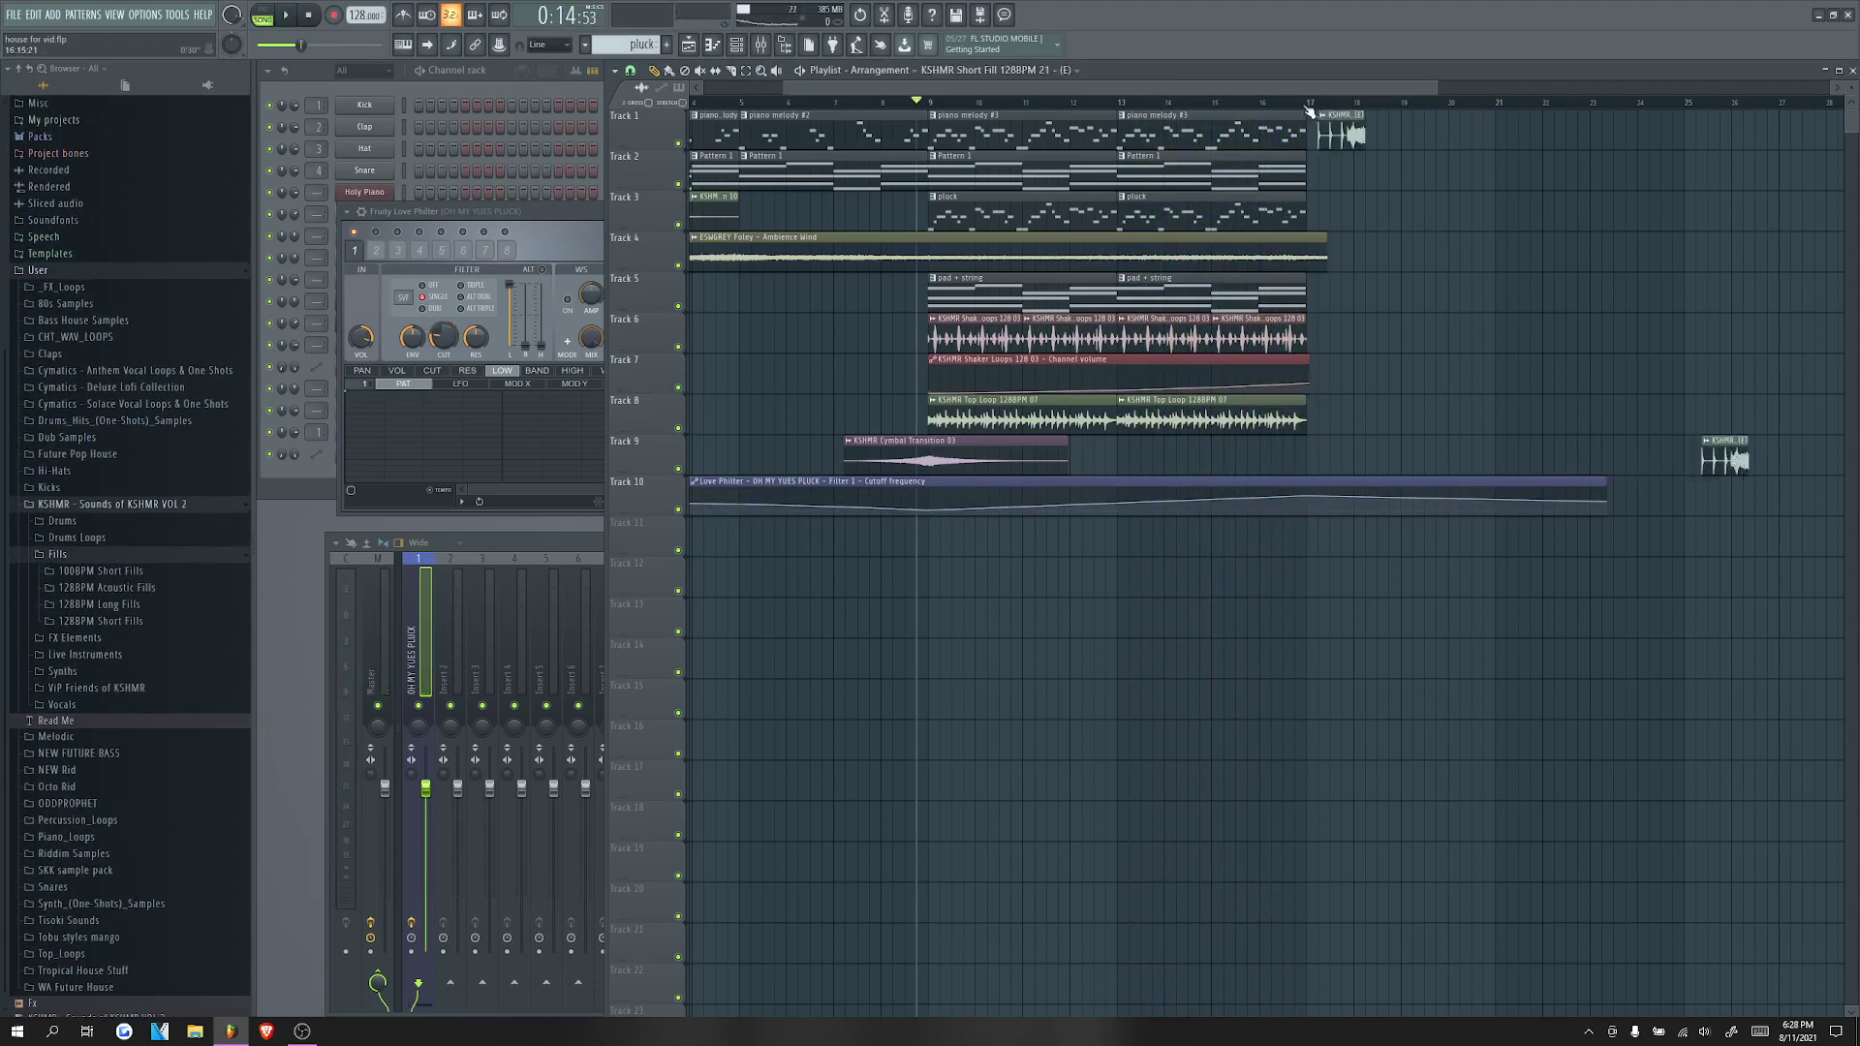
{"action": "left_click", "coordinate": [1308, 100]}
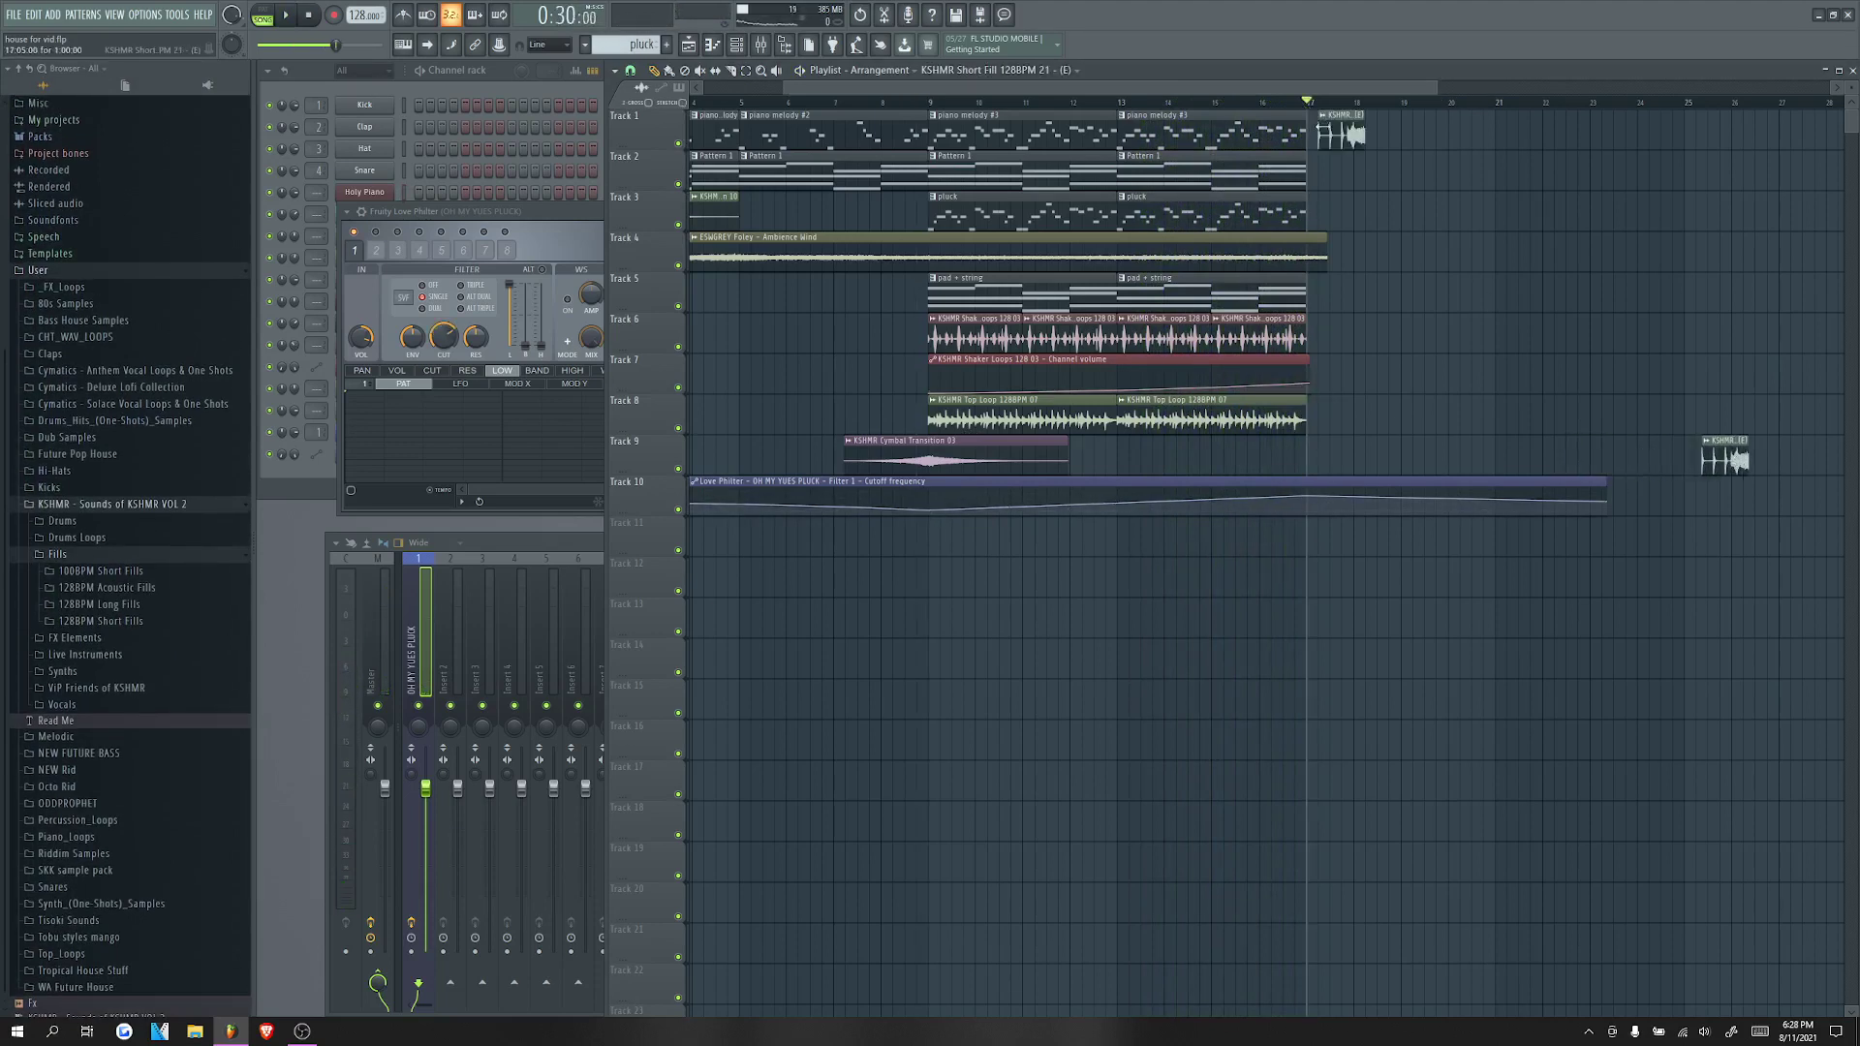
{"action": "left_click", "coordinate": [85, 553]}
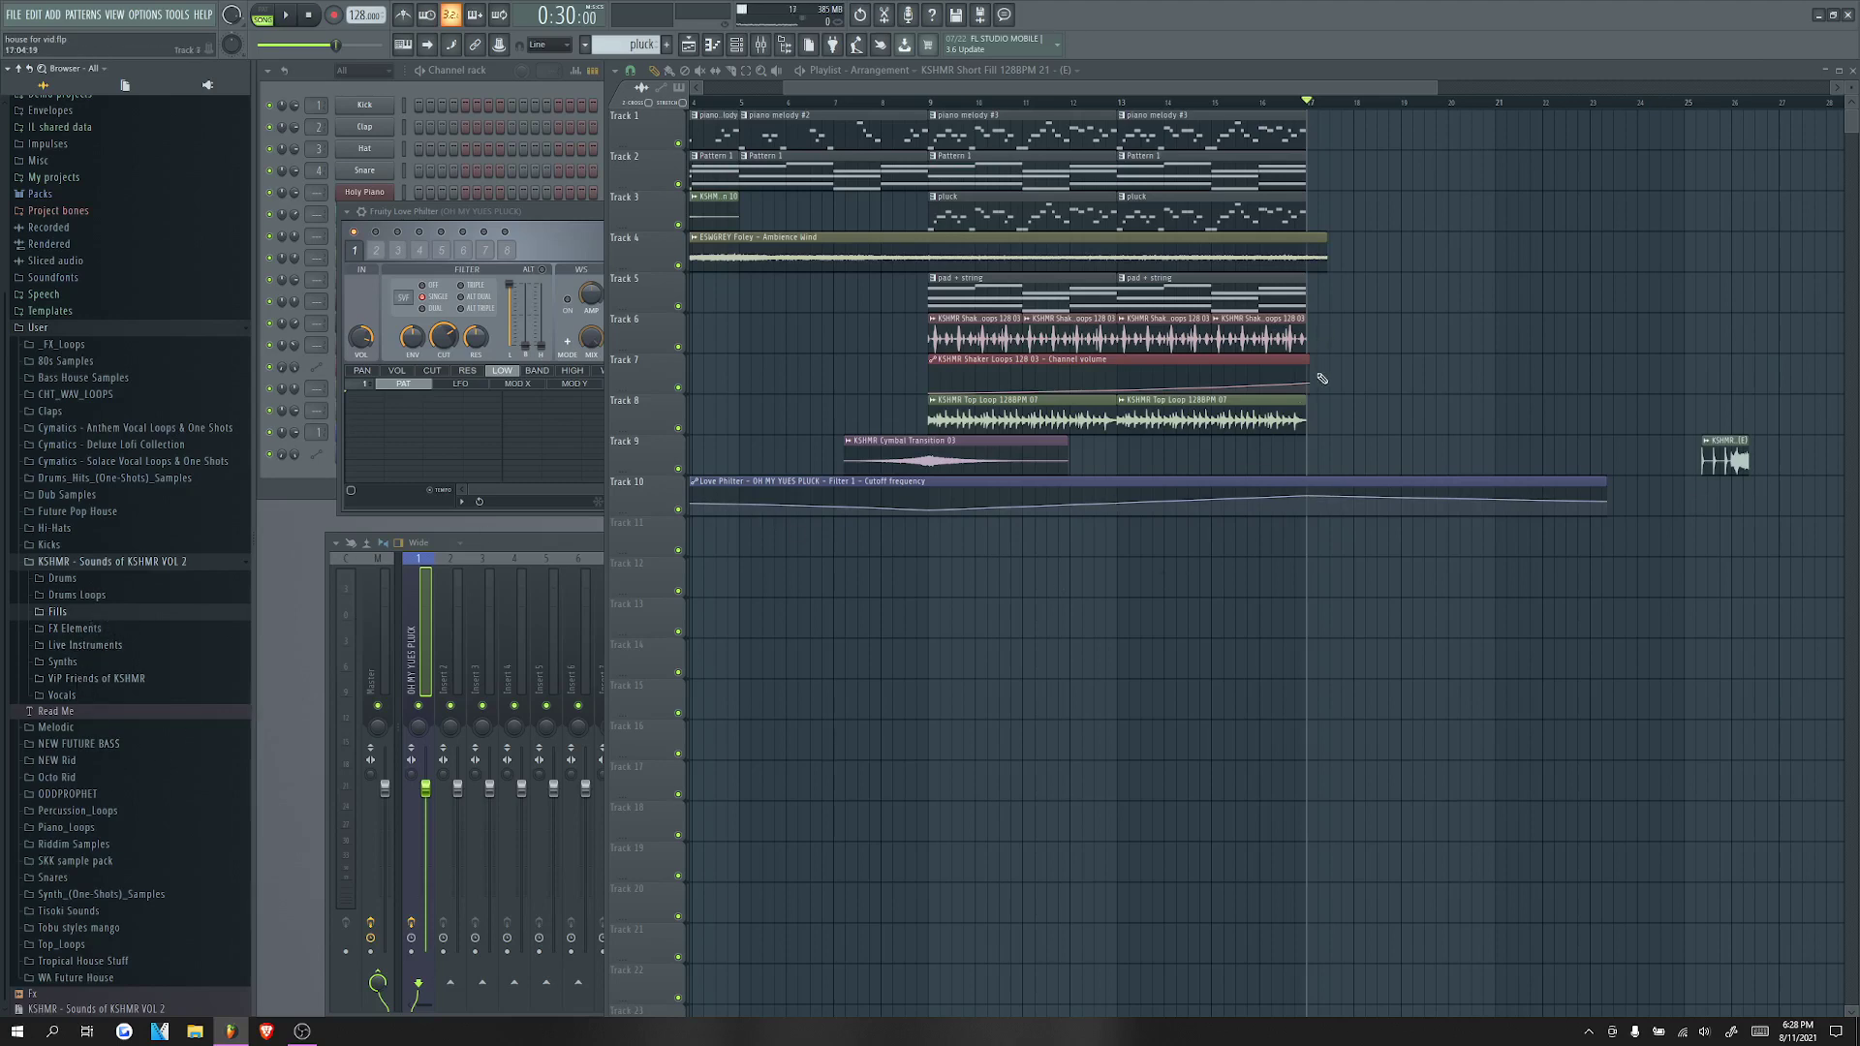
Step: Duplicate the two KSHMR Top Loop clips and the two pluck clips so they fill bars 17 to 25
{"action": "left_click_drag", "start_coordinate": [1306, 404], "coordinate": [963, 410]}
{"action": "left_click_drag", "start_coordinate": [1078, 411], "coordinate": [1424, 409]}
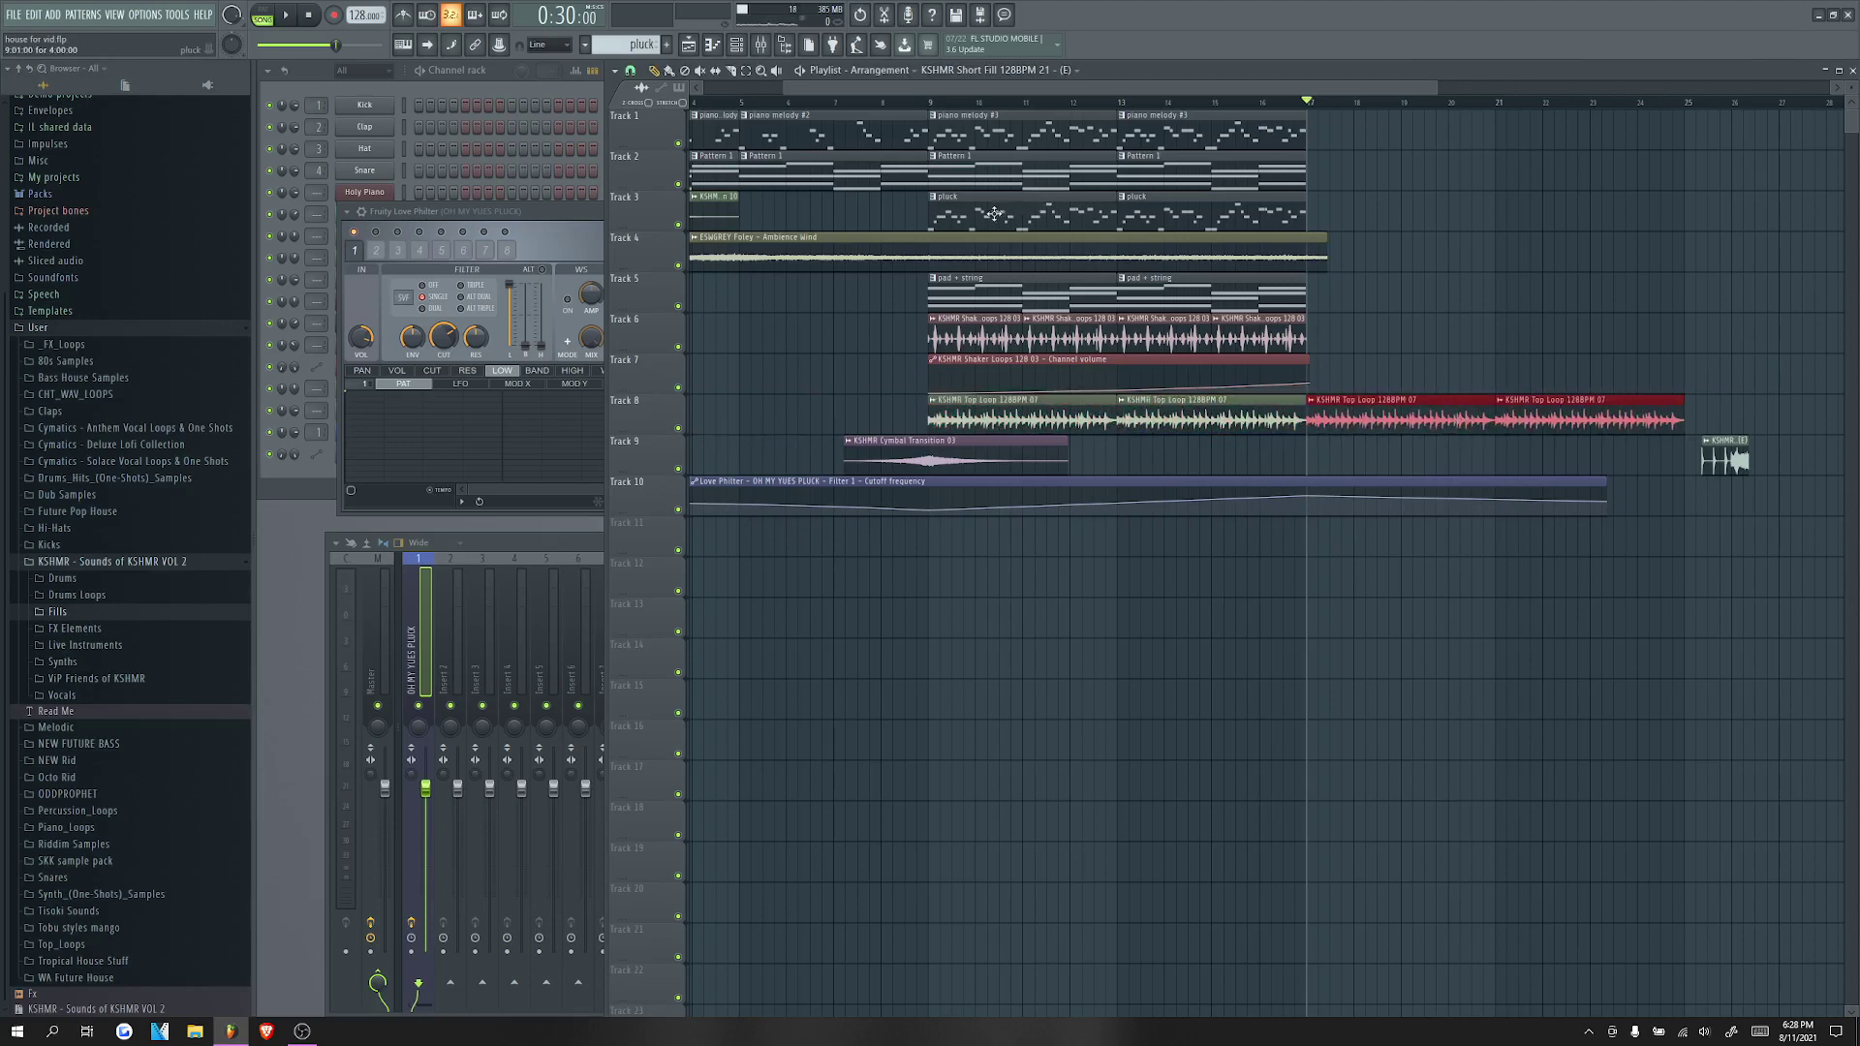
{"action": "left_click_drag", "start_coordinate": [994, 213], "coordinate": [1566, 213]}
Step: Extend the Love Philter cutoff automation clip to bar 25 and level its curve after bar 17
{"action": "scroll", "coordinate": [1281, 498], "scroll_direction": "up", "scroll_amount": 3}
{"action": "left_click", "coordinate": [1283, 499]}
{"action": "scroll", "coordinate": [1650, 508], "scroll_direction": "down", "scroll_amount": 3}
{"action": "left_click_drag", "start_coordinate": [1612, 503], "coordinate": [1684, 503]}
Step: Play the pluck pattern on its own, then place the song playhead just before bar 17
{"action": "left_click", "coordinate": [1385, 213]}
{"action": "left_click", "coordinate": [265, 16]}
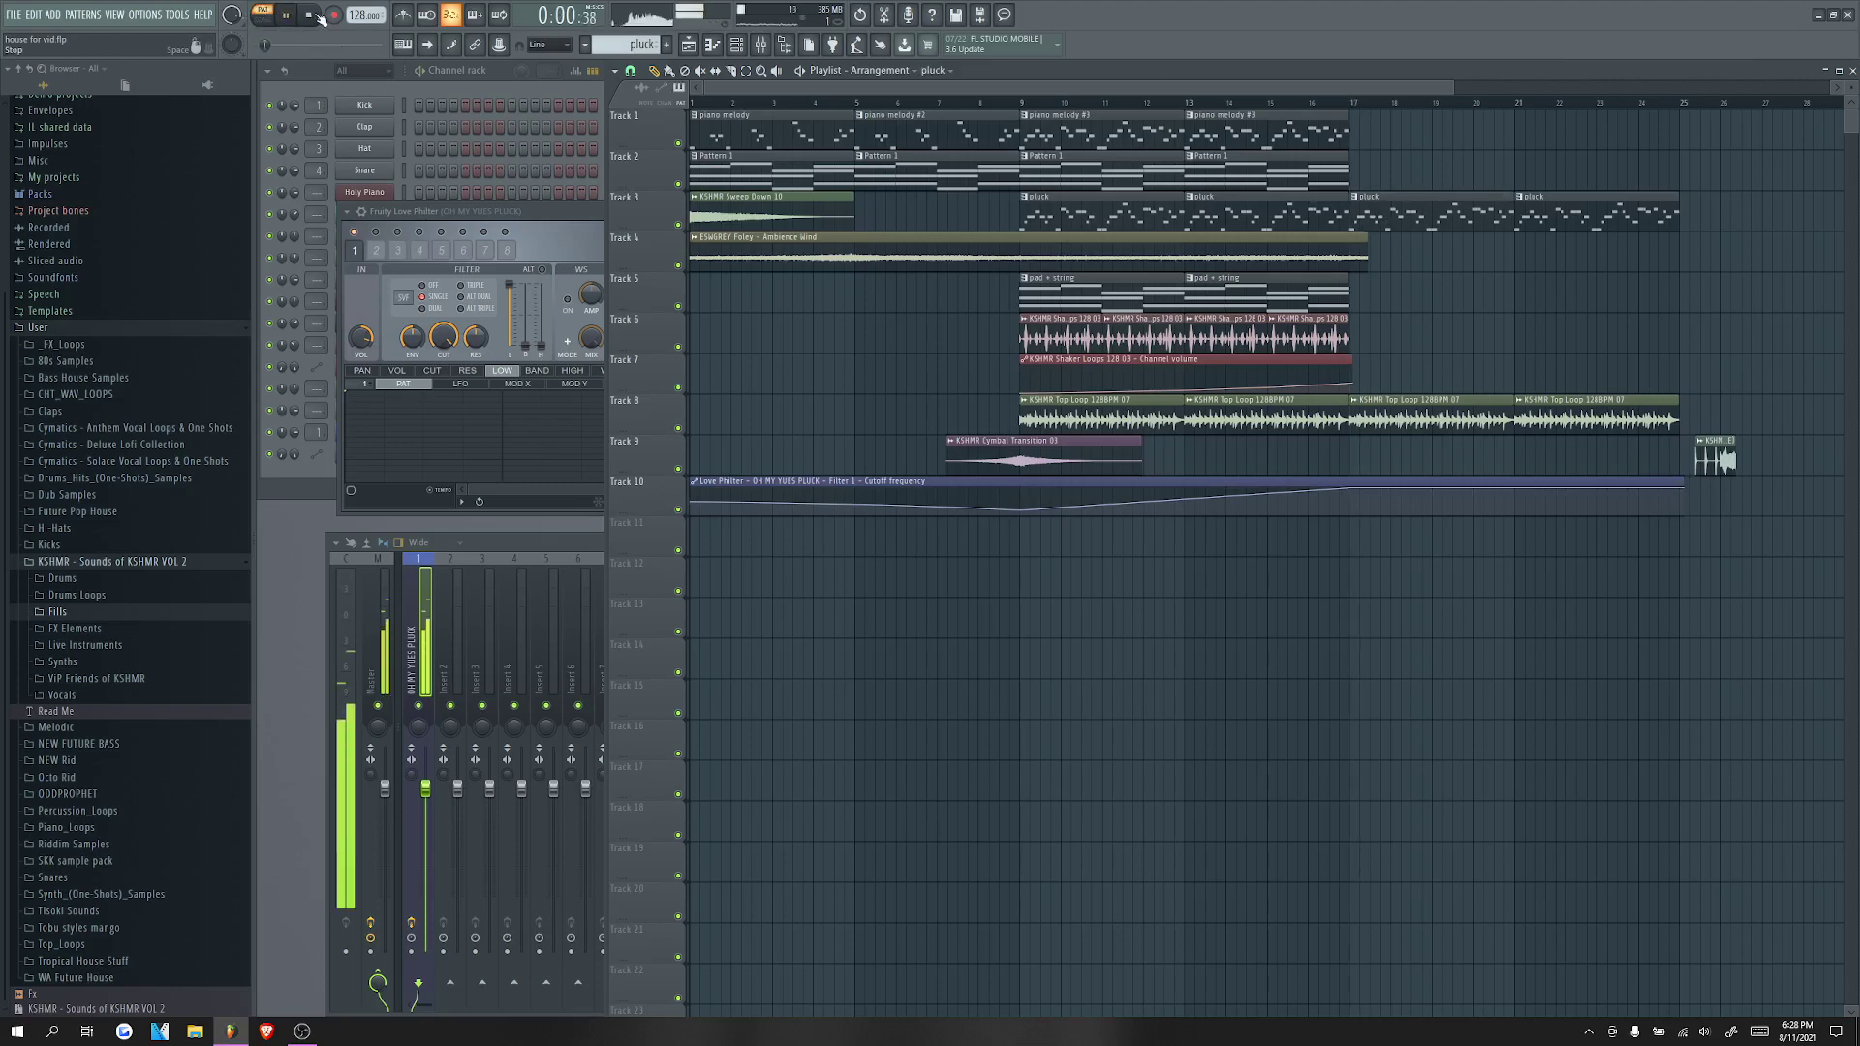
{"action": "left_click_drag", "start_coordinate": [1351, 104], "coordinate": [1337, 105]}
{"action": "scroll", "coordinate": [1370, 228], "scroll_direction": "up", "scroll_amount": 2}
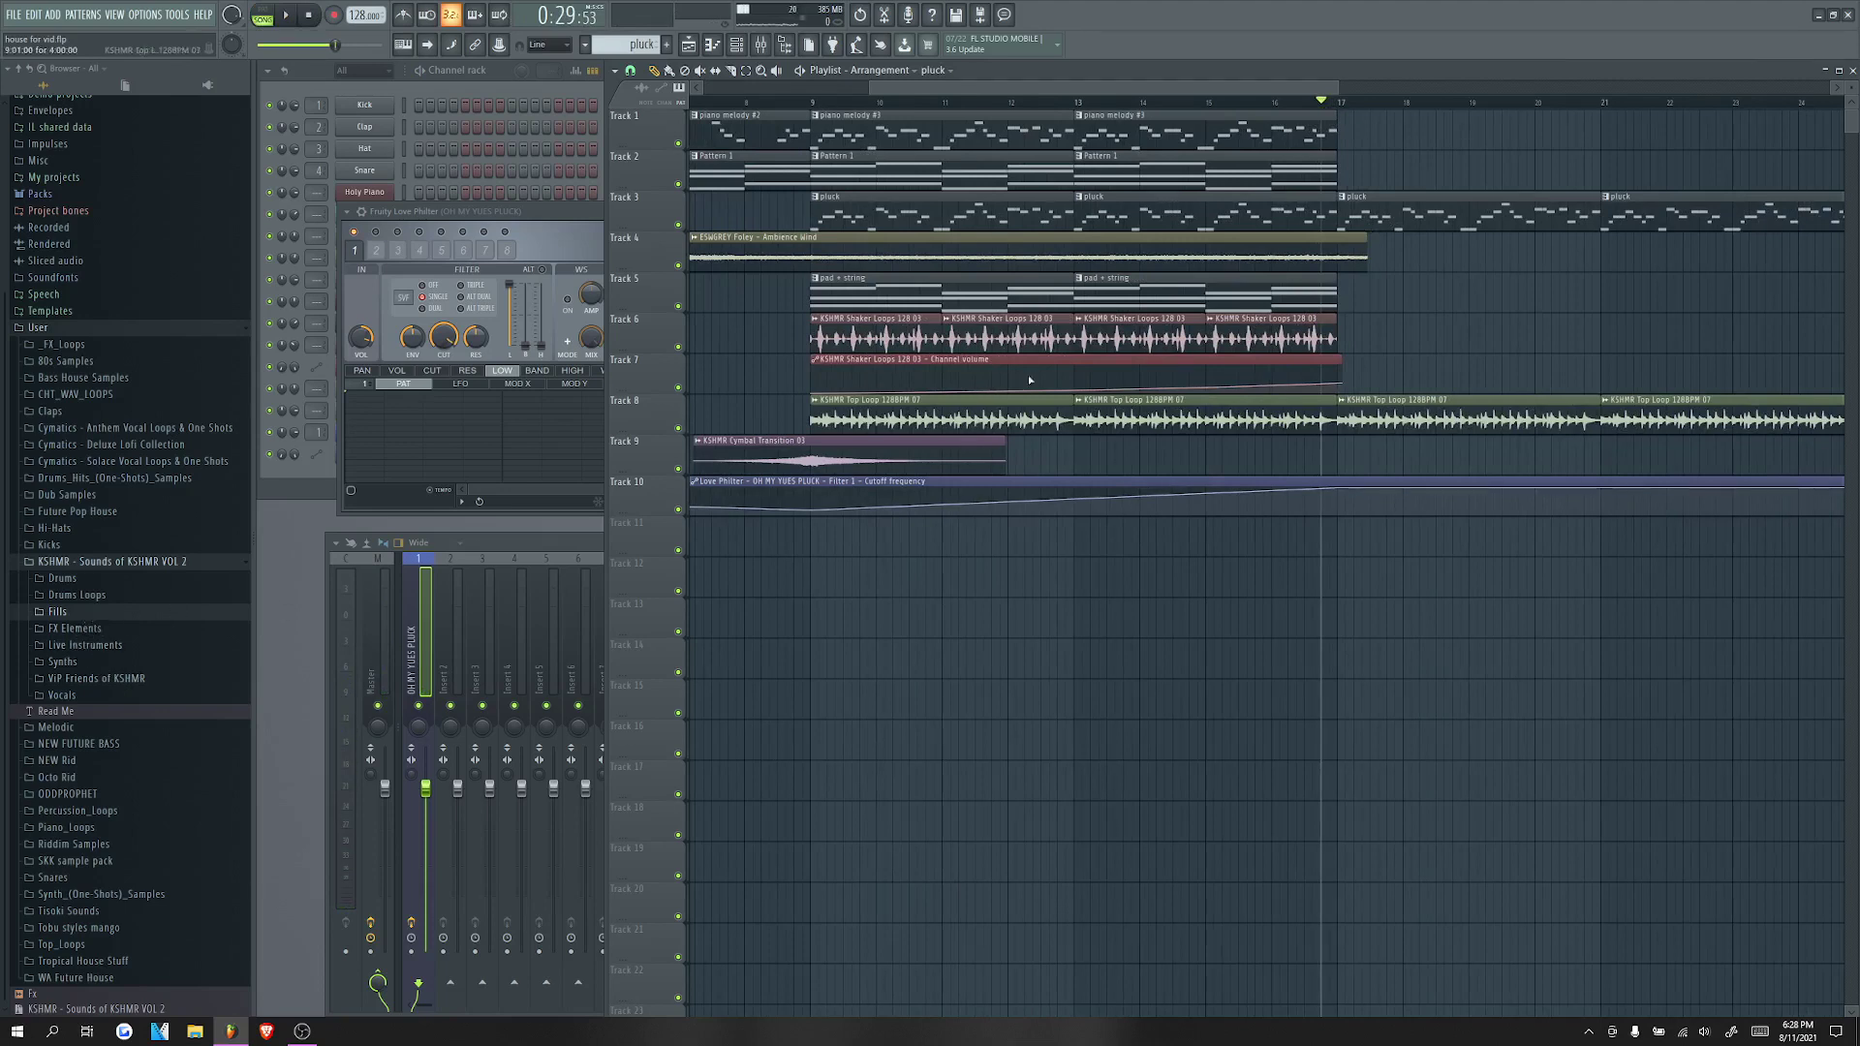
Step: Trim the Ambience Wind clip on track 4 to end at bar 17 and open KSHMR's Medium Sweeps sample folder
{"action": "left_click", "coordinate": [1332, 254]}
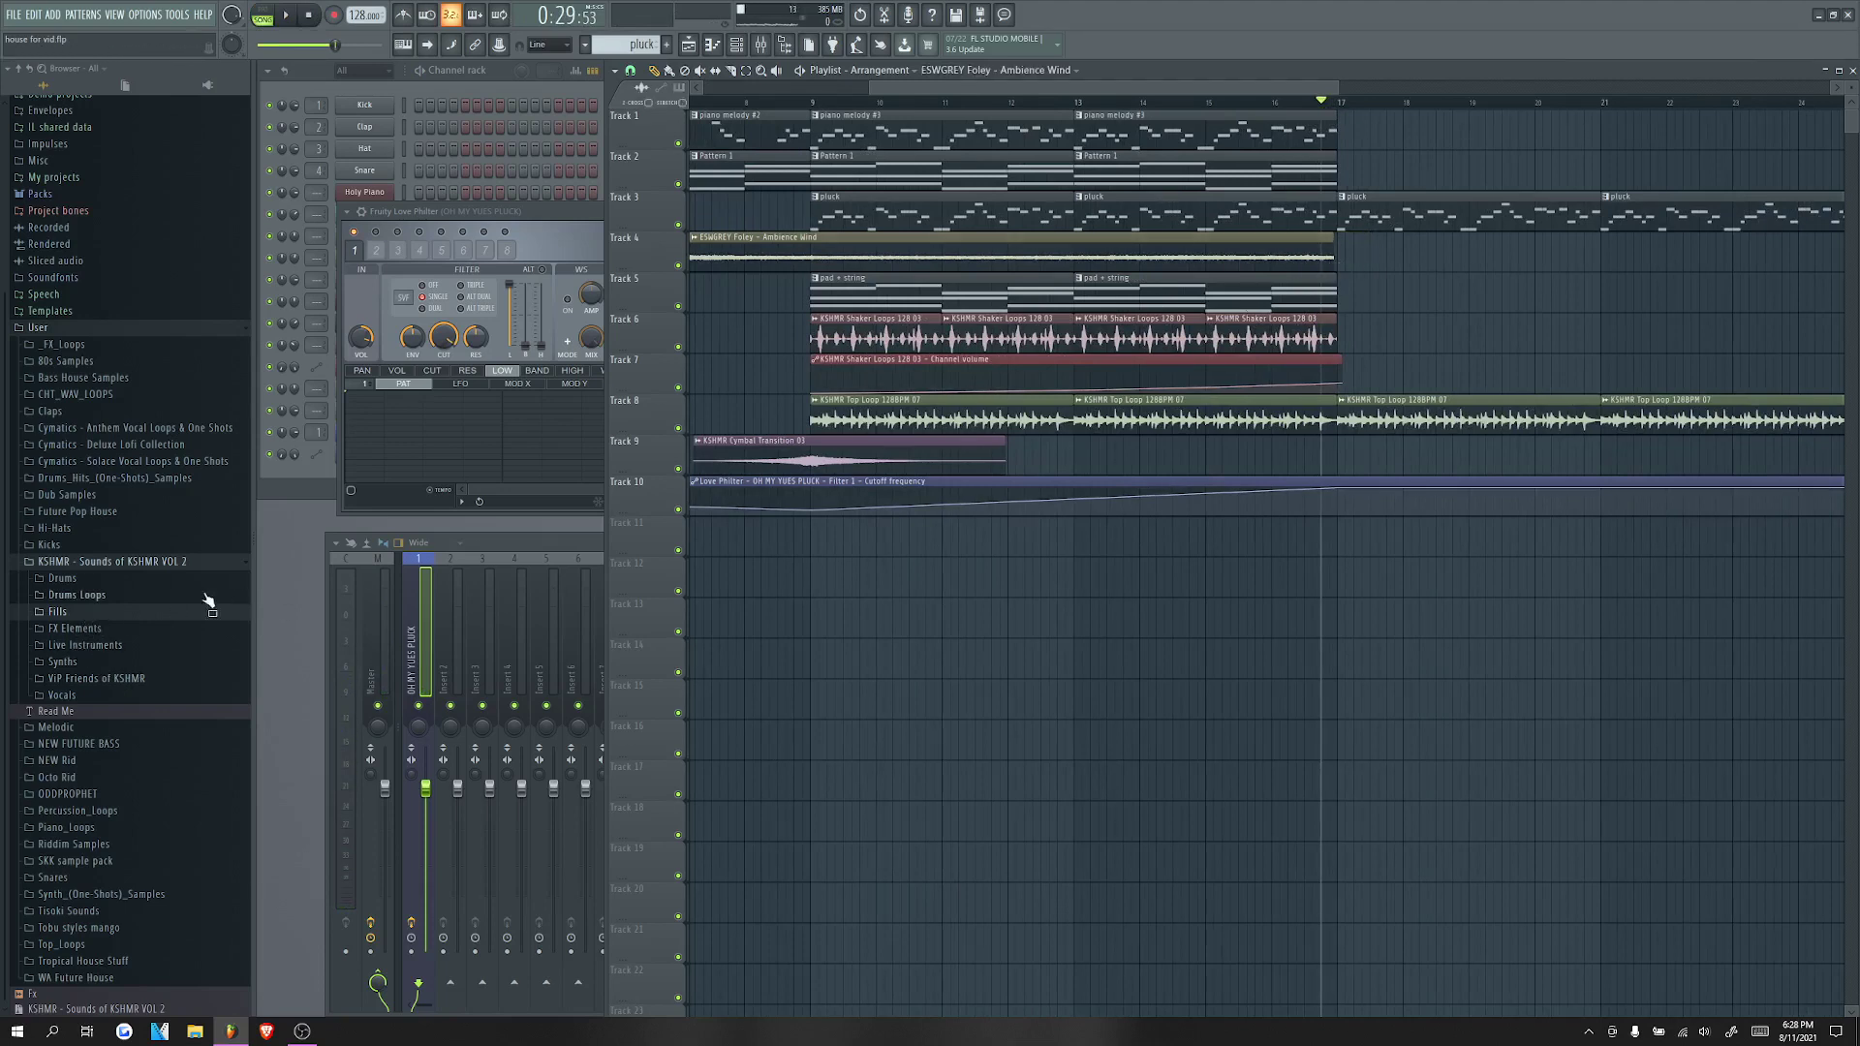
{"action": "left_click", "coordinate": [75, 627]}
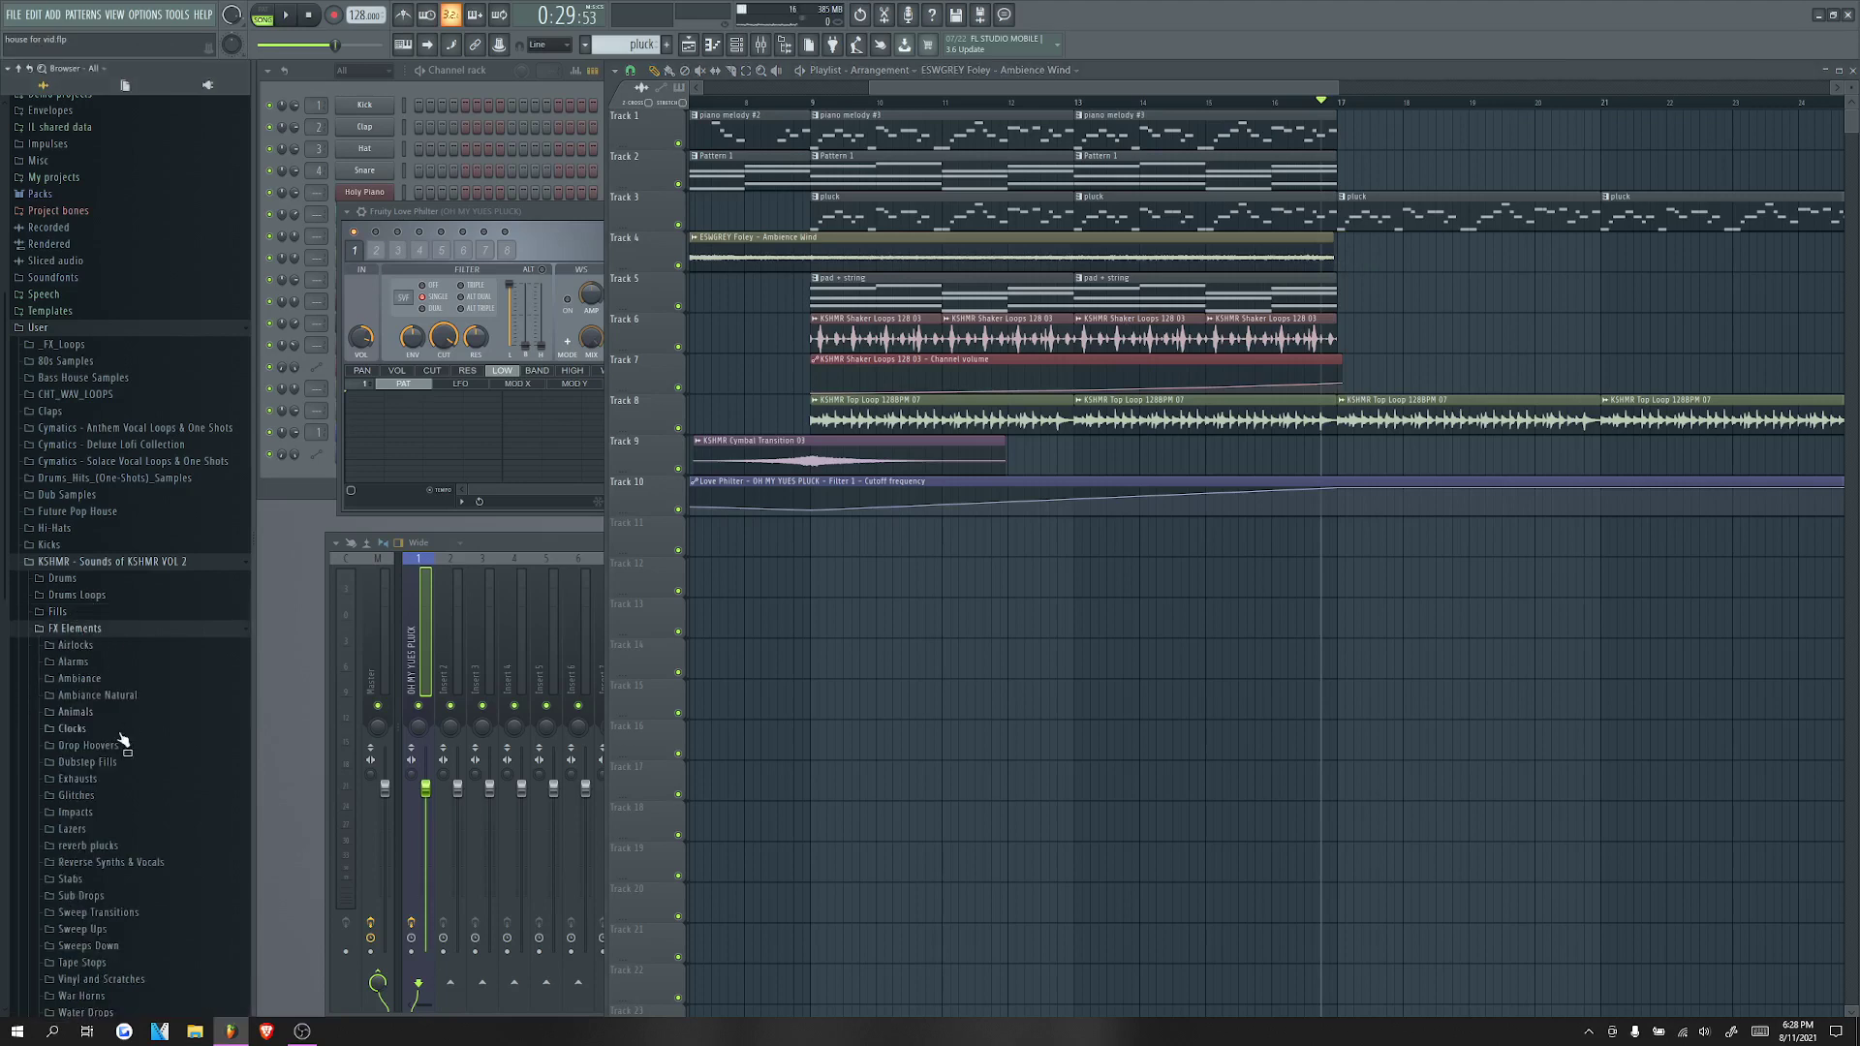
{"action": "left_click", "coordinate": [88, 746]}
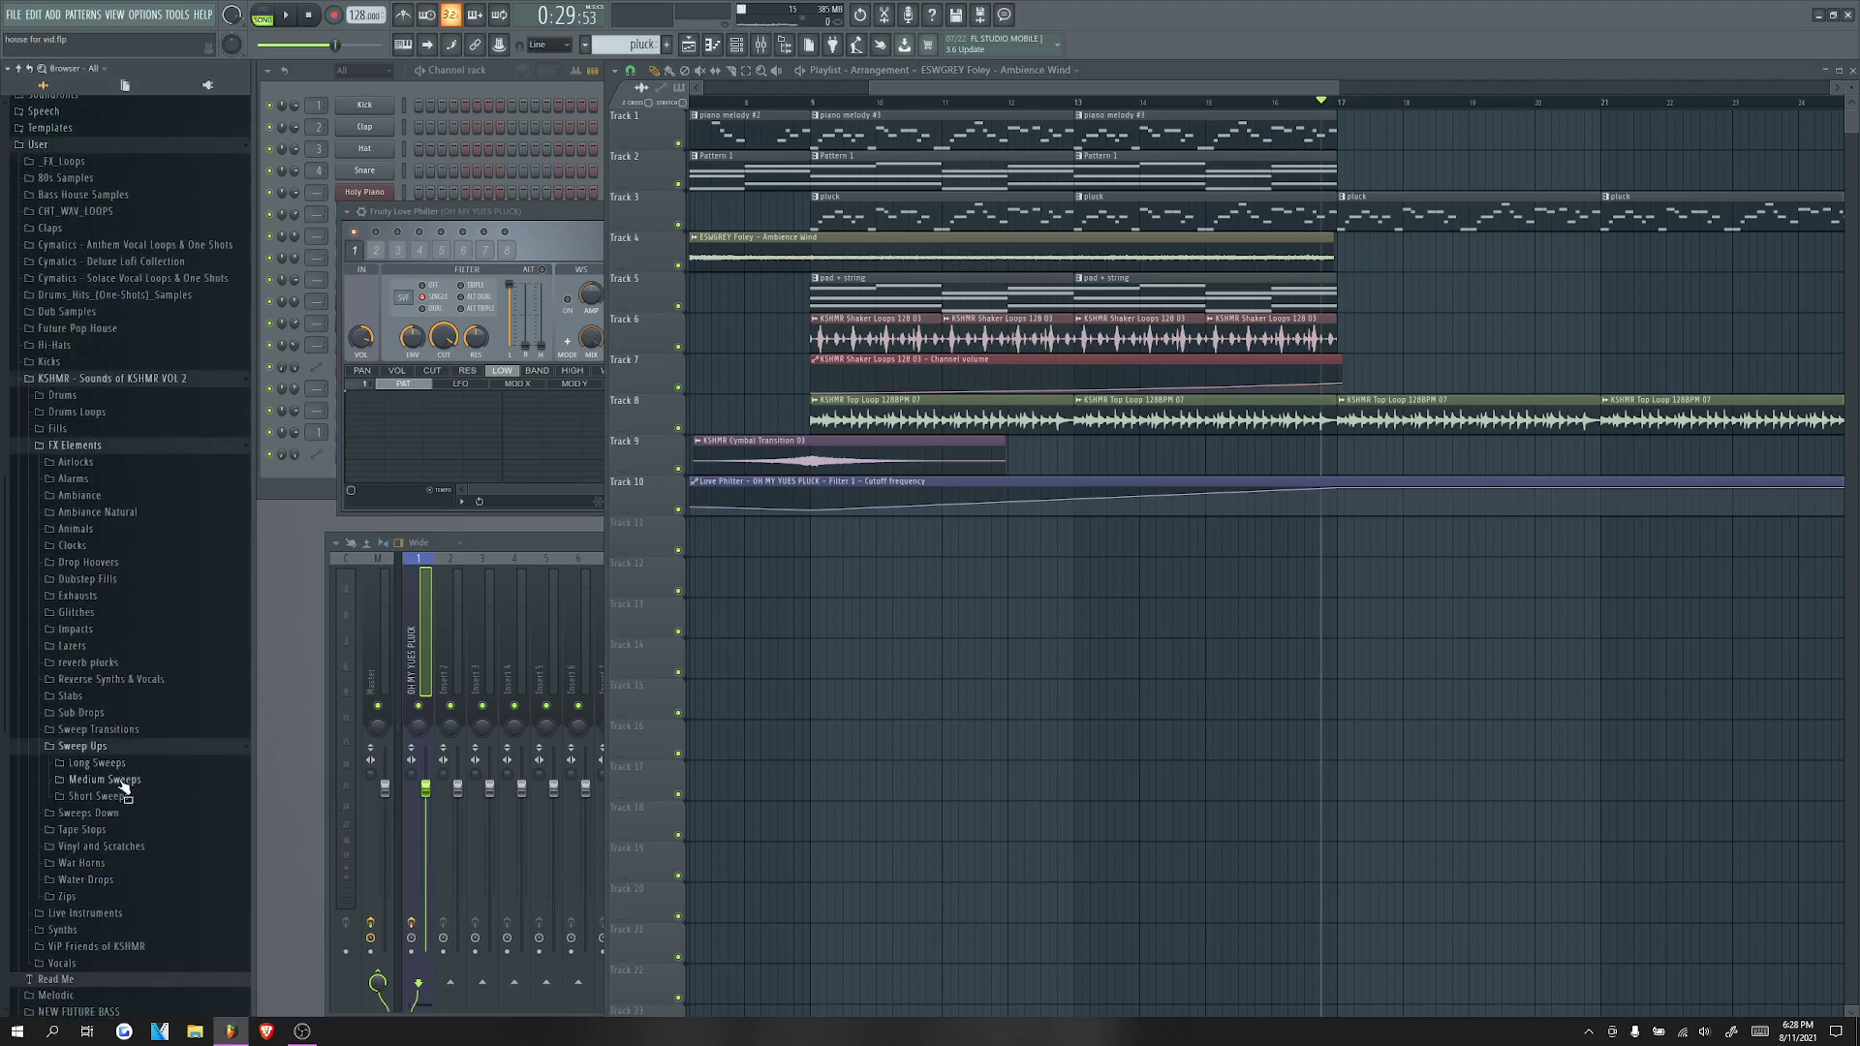
{"action": "left_click", "coordinate": [122, 782]}
Step: Audition several KSHMR Medium Sweep samples, including 04, 03 and 02
{"action": "left_click", "coordinate": [165, 783]}
{"action": "left_click", "coordinate": [145, 765]}
{"action": "left_click", "coordinate": [147, 750]}
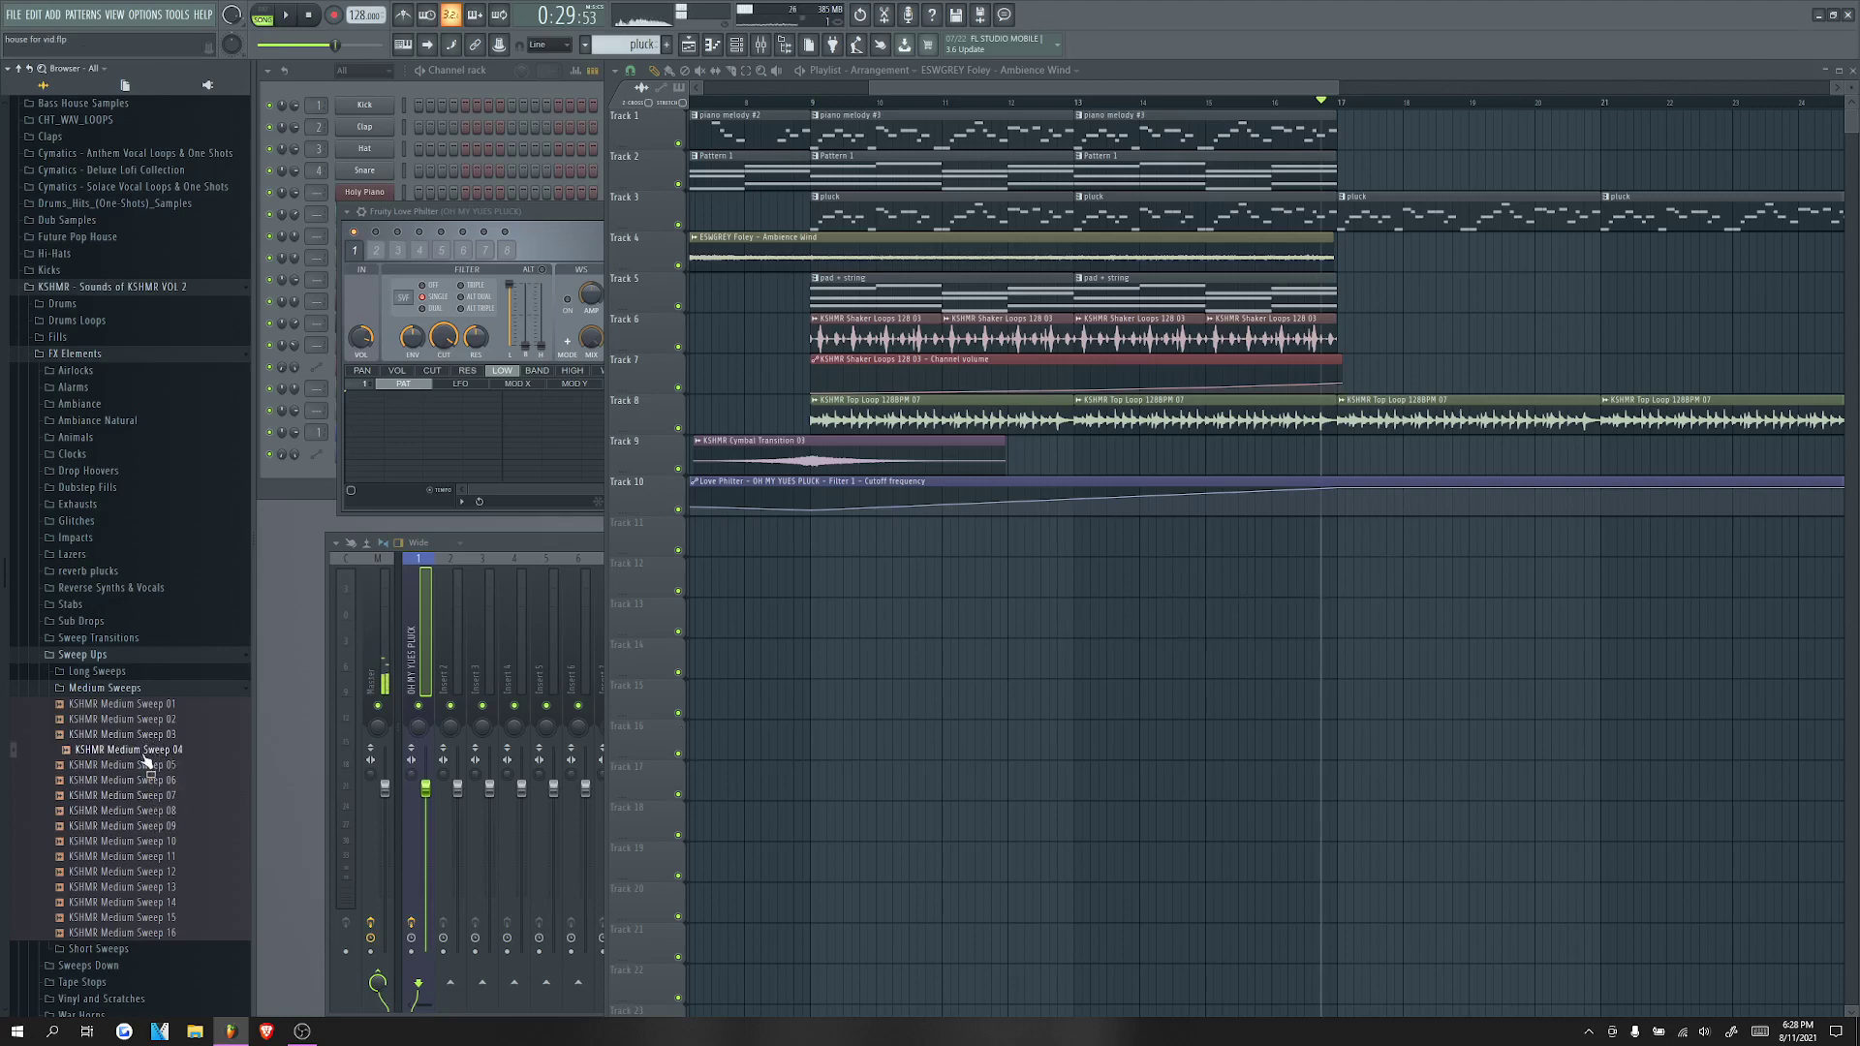
{"action": "left_click", "coordinate": [143, 740]}
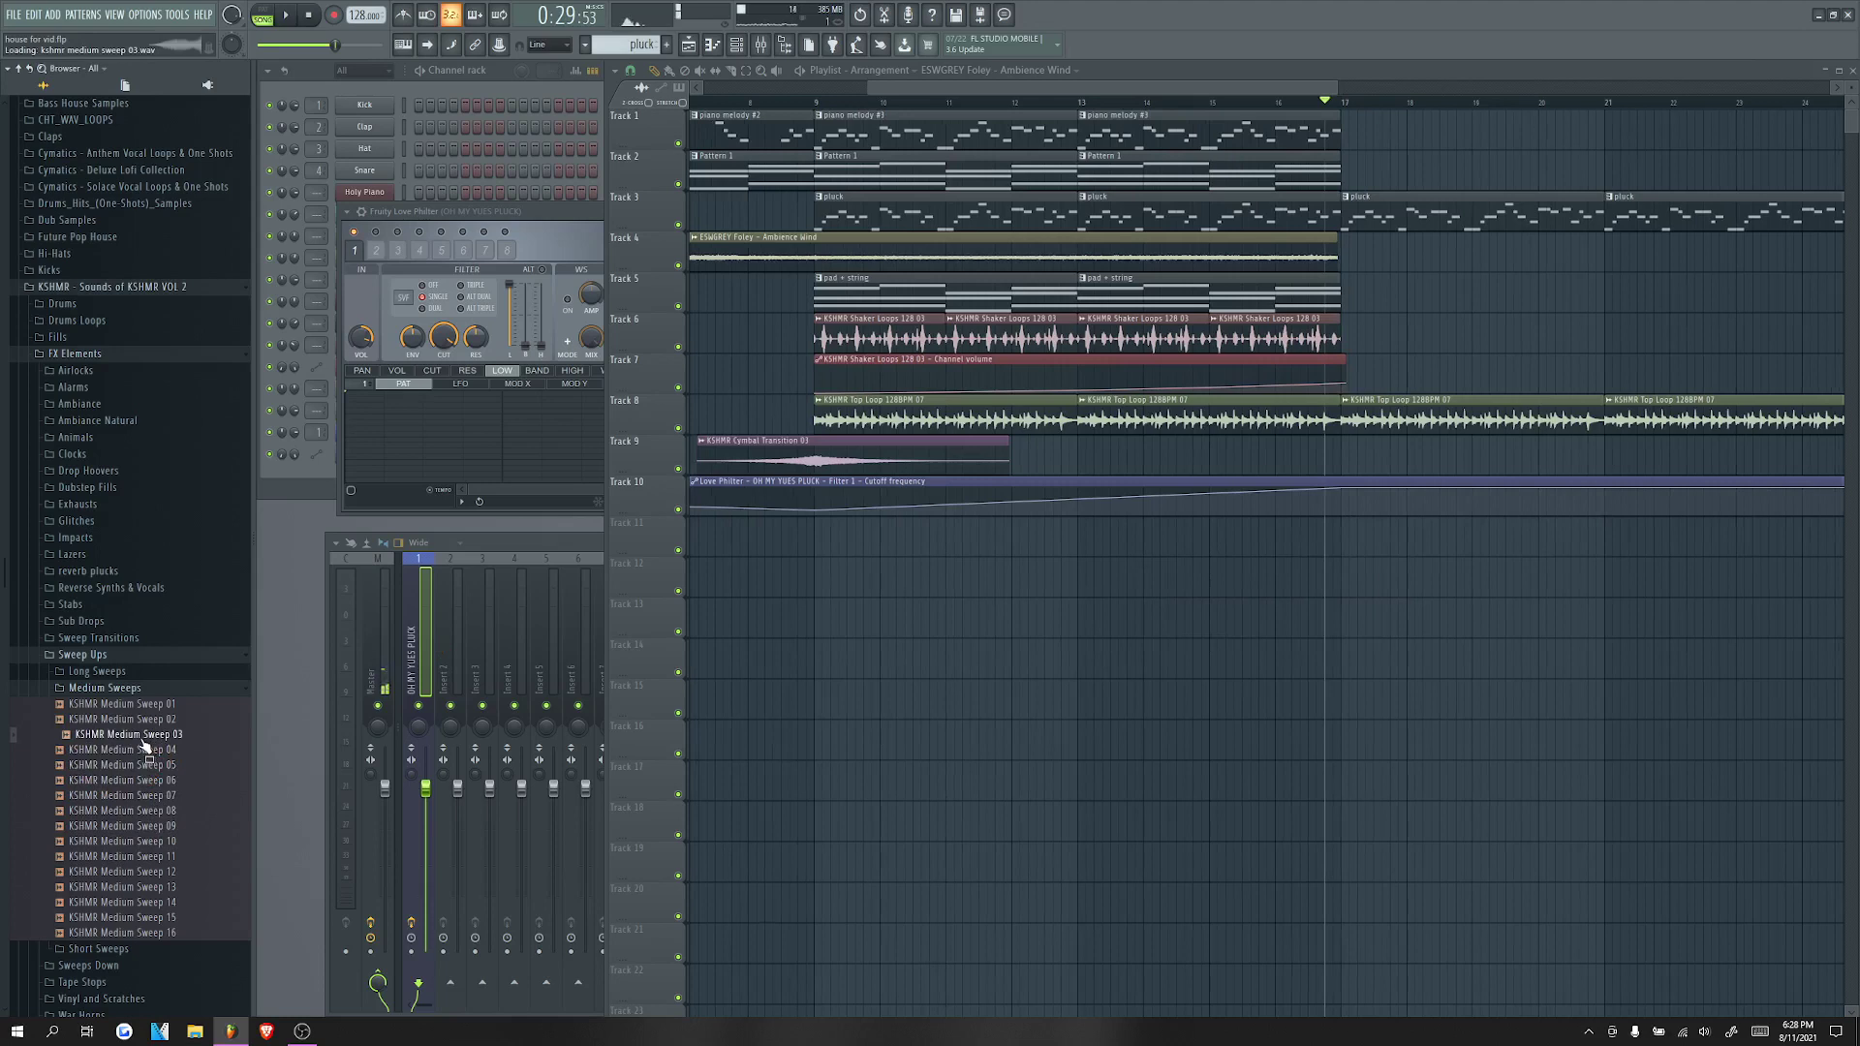
{"action": "left_click", "coordinate": [150, 720]}
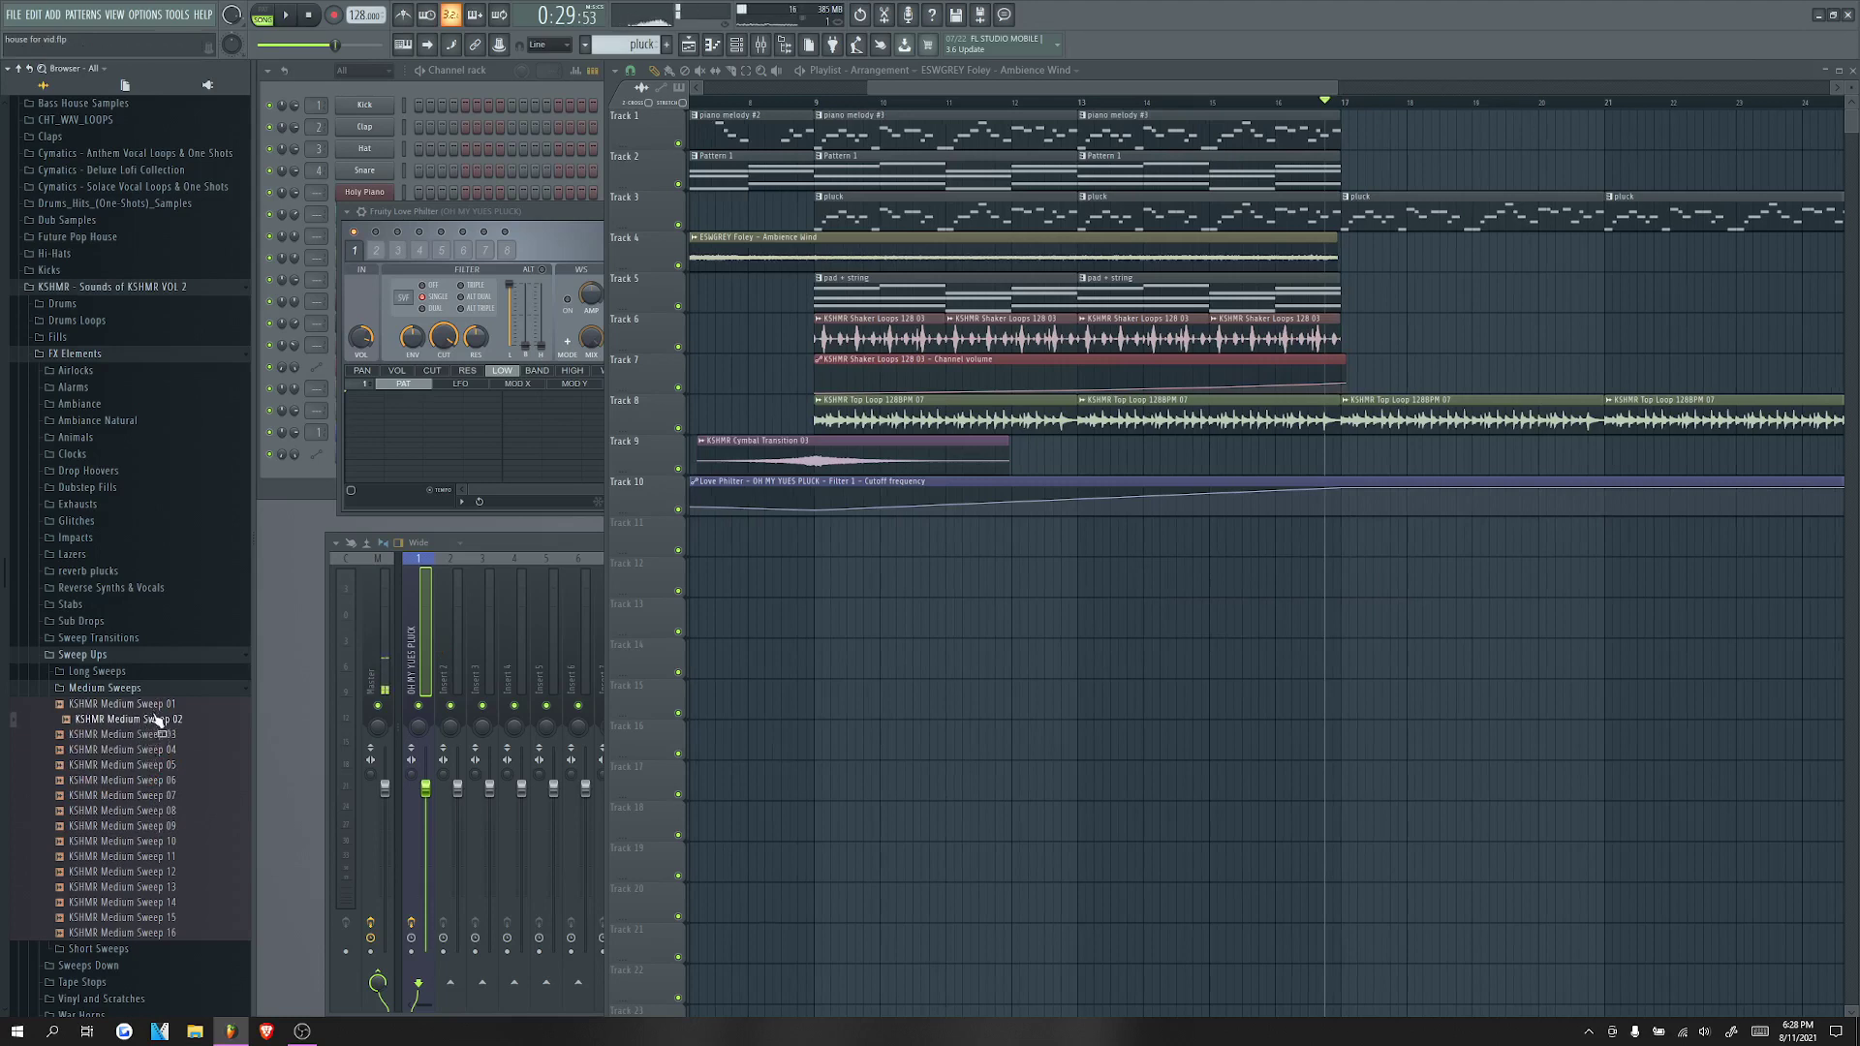
Step: Try KSHMR Medium Sweep 02 on track 11 as a riser ending at bar 17
{"action": "left_click_drag", "start_coordinate": [158, 726], "coordinate": [1287, 543]}
{"action": "key", "text": "space"}
{"action": "key", "text": "space"}
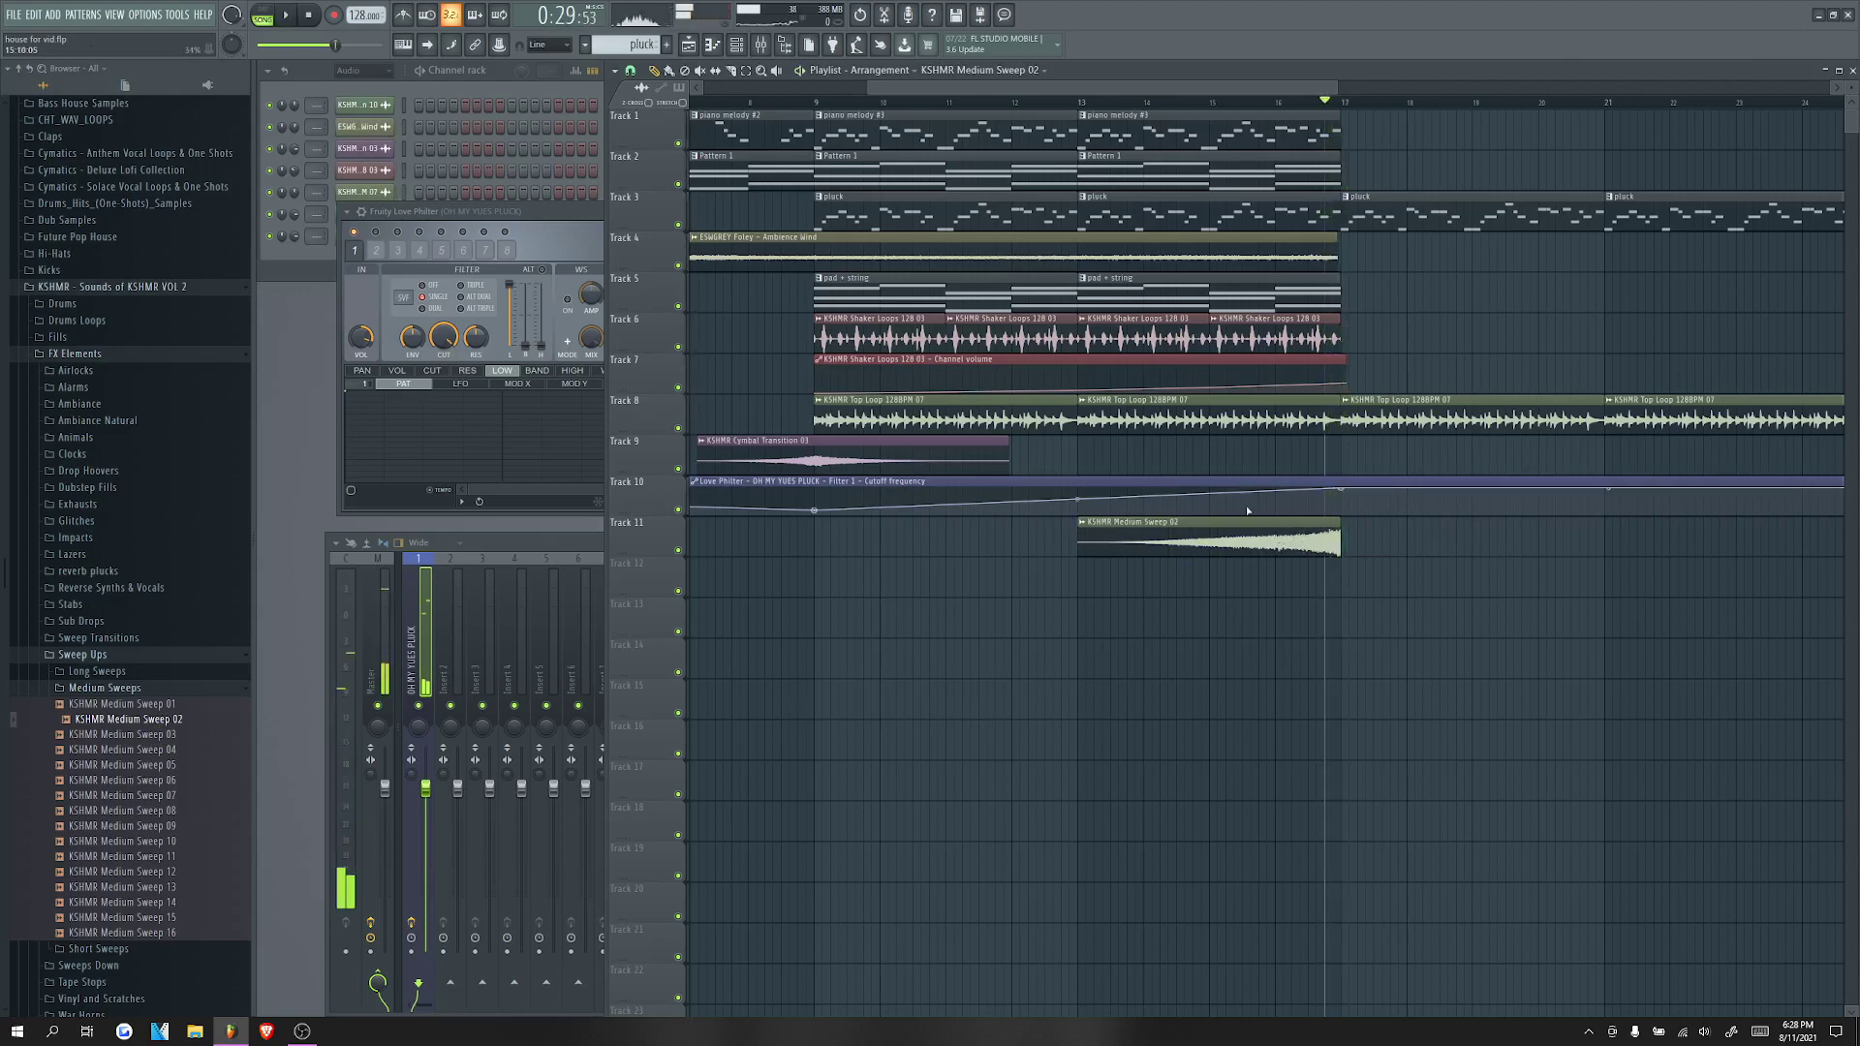
{"action": "right_click", "coordinate": [1245, 532]}
Step: Place KSHMR Medium Sweep 12 on track 11 so it ends at bar 17, and check its channel settings
{"action": "left_click", "coordinate": [165, 876]}
{"action": "left_click", "coordinate": [166, 885]}
{"action": "left_click_drag", "start_coordinate": [160, 871], "coordinate": [1264, 545]}
{"action": "double_click", "coordinate": [1302, 522]}
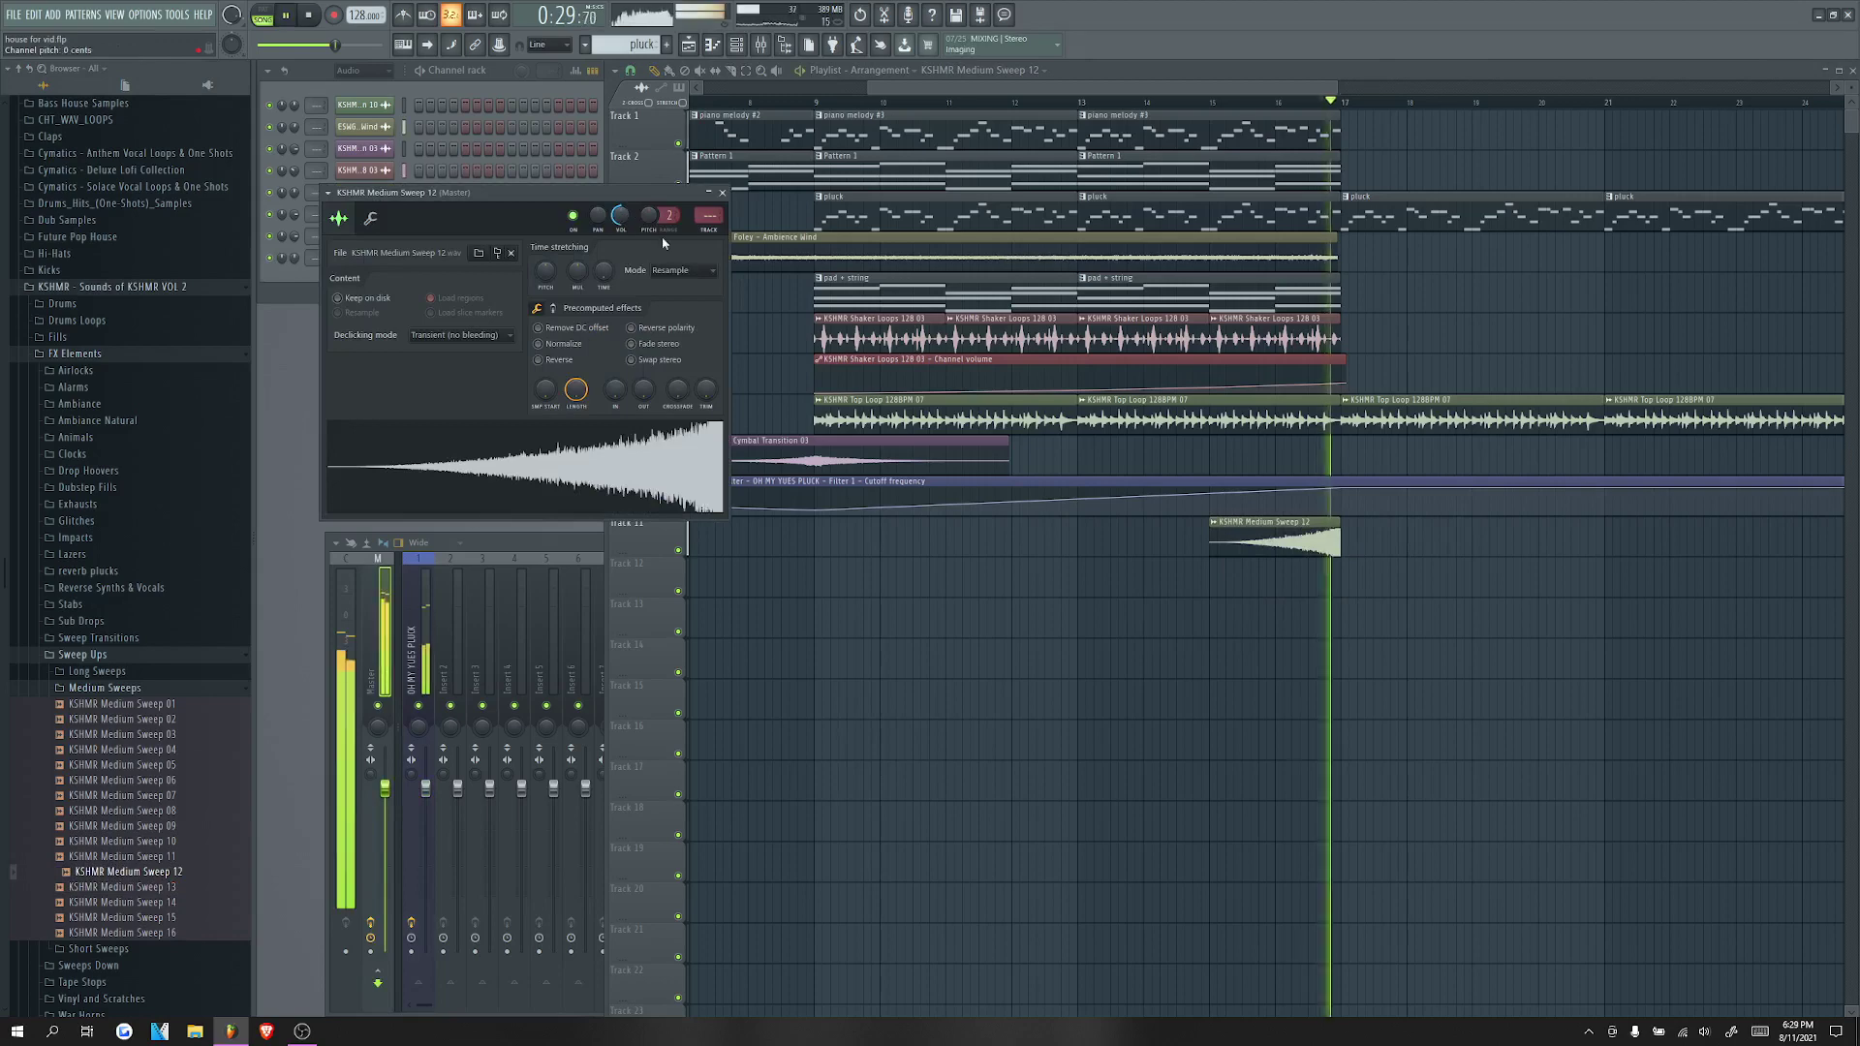
{"action": "left_click", "coordinate": [722, 192]}
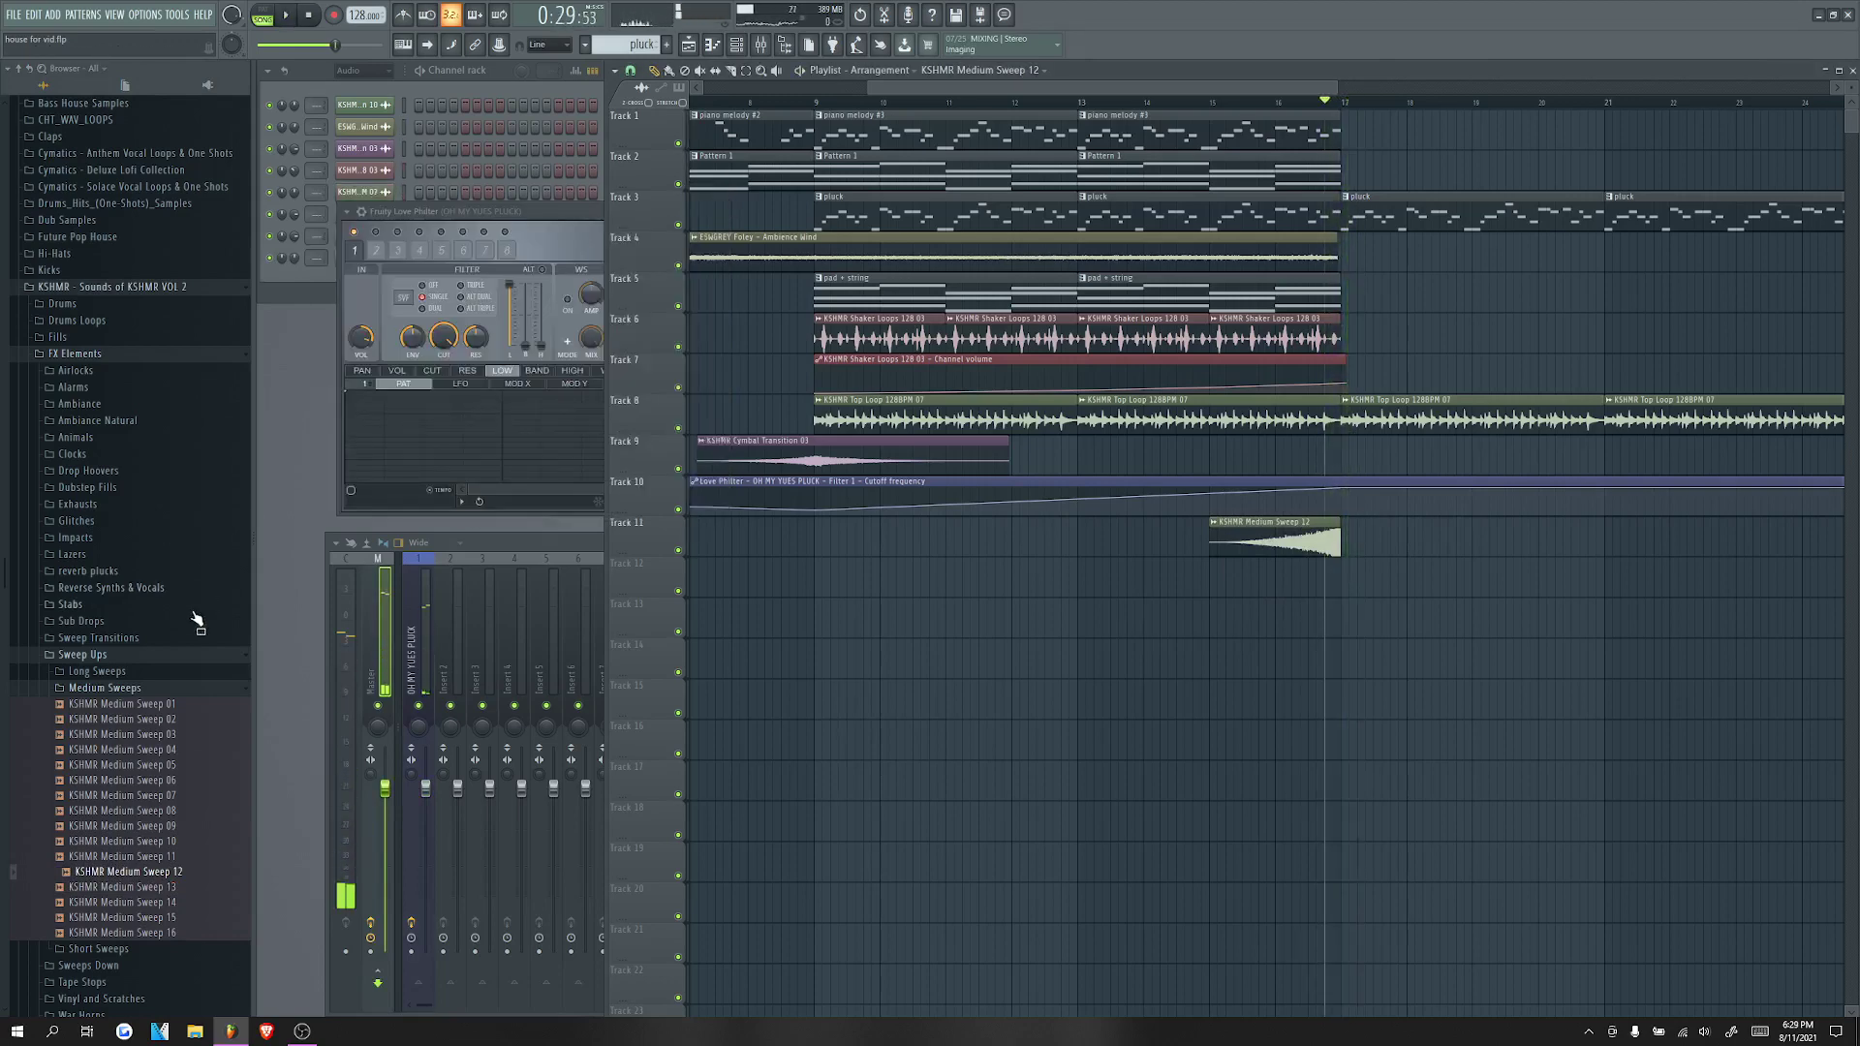
{"action": "scroll", "coordinate": [1178, 557], "scroll_direction": "down", "scroll_amount": 2}
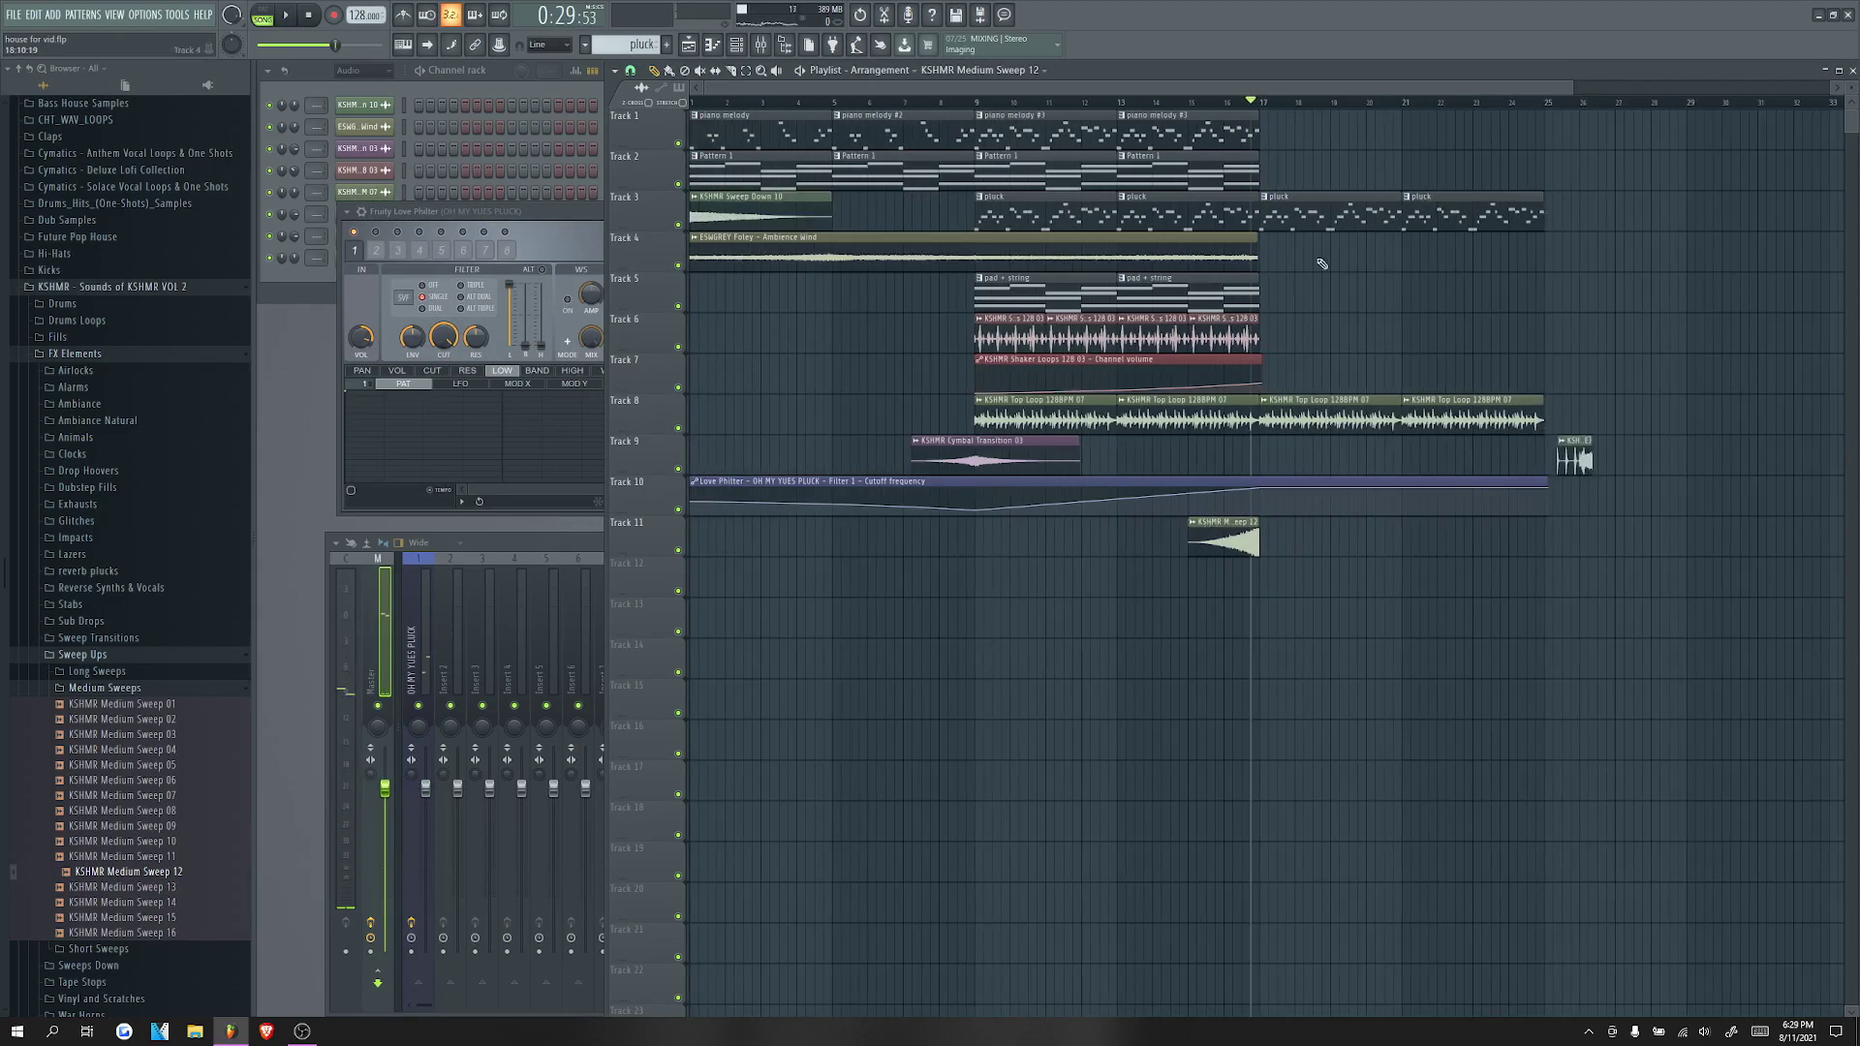
{"action": "scroll", "coordinate": [1321, 290], "scroll_direction": "up", "scroll_amount": 2}
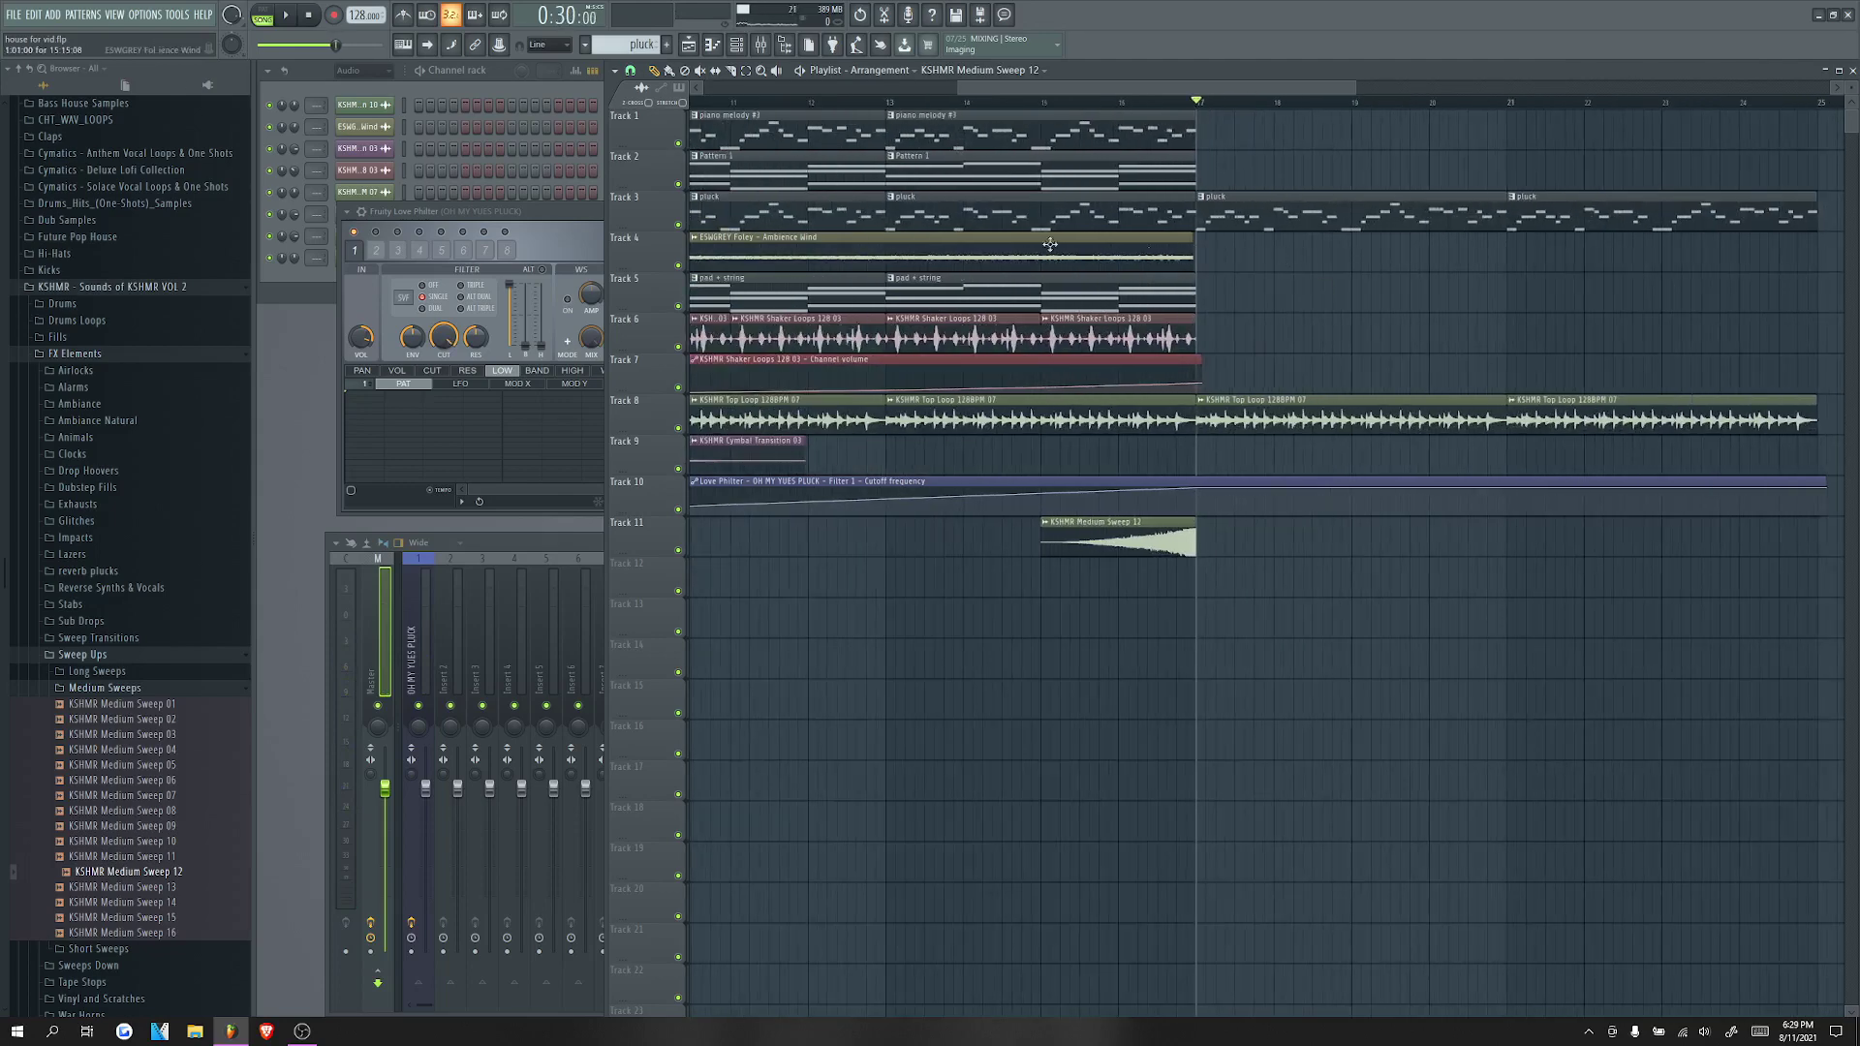
Step: Add a new pattern named lead
{"action": "left_click", "coordinate": [667, 45]}
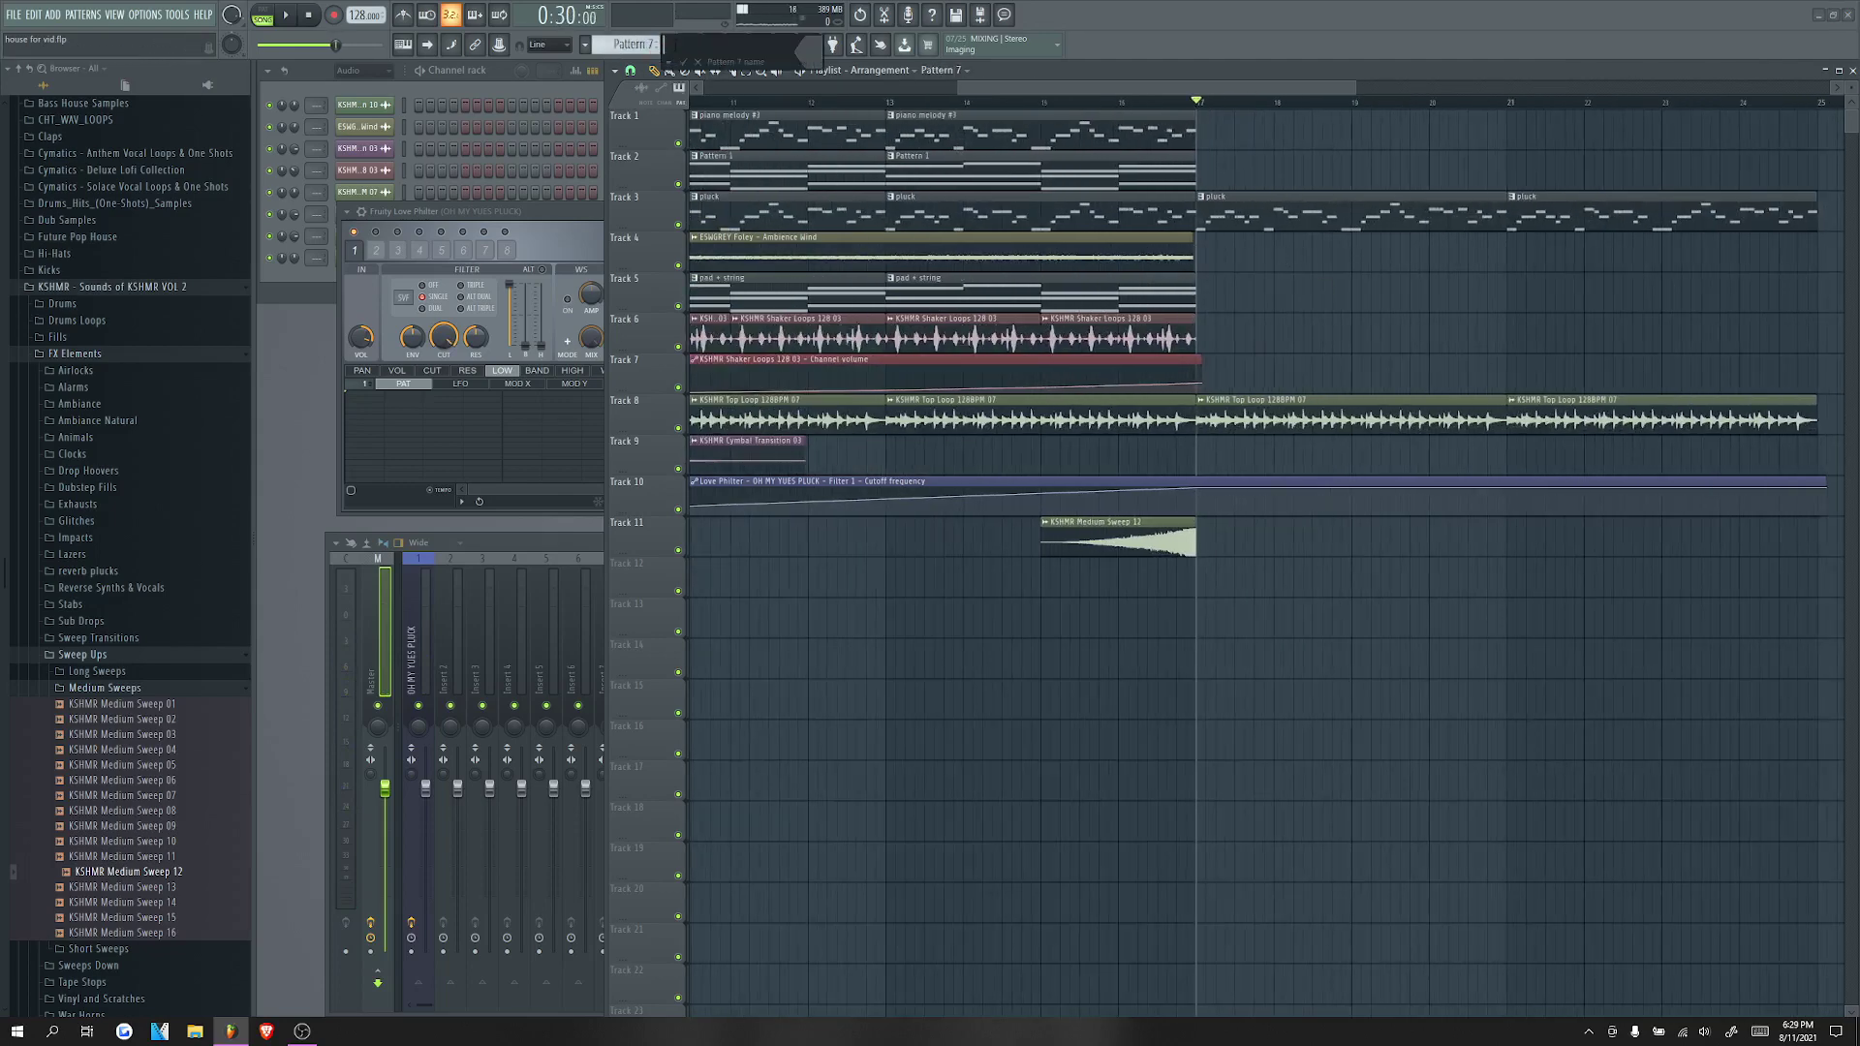
{"action": "type", "text": "lead"}
{"action": "key", "text": "Return"}
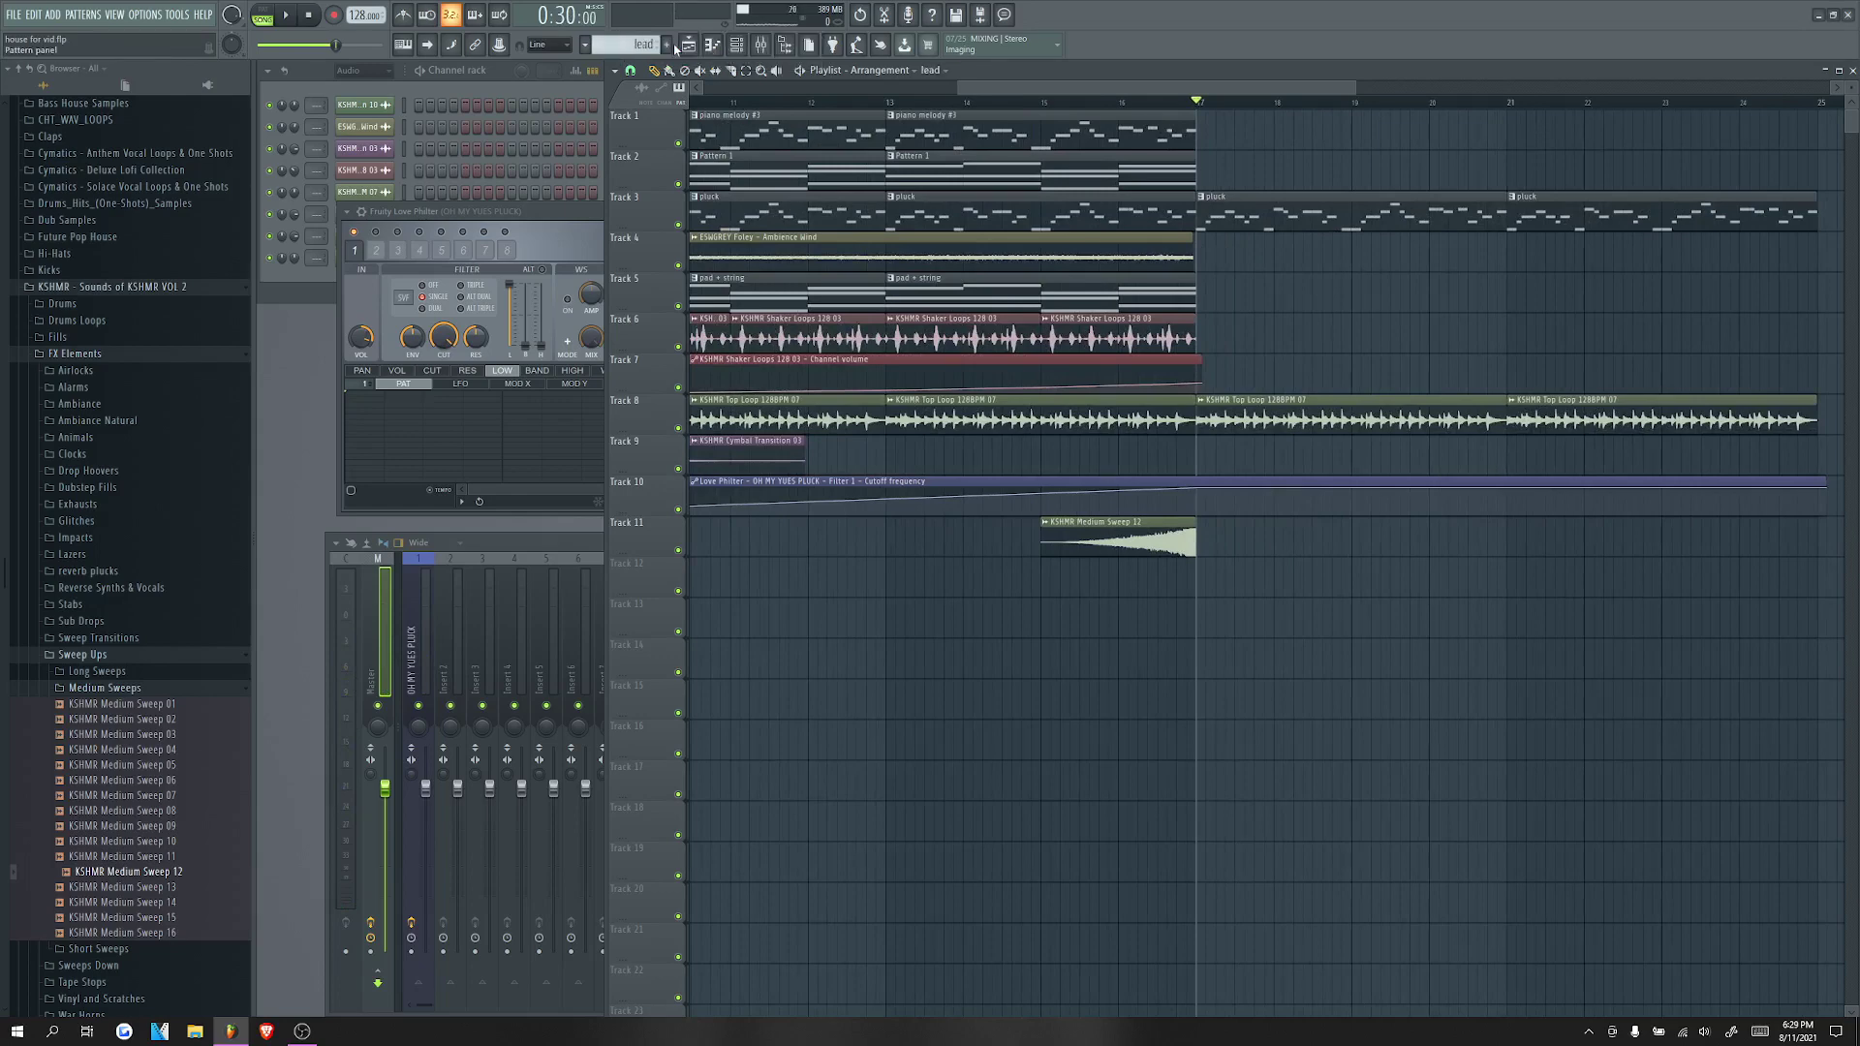
Step: Copy the Holy Piano notes from the piano melody #3 pattern and switch back to the lead pattern
{"action": "double_click", "coordinate": [875, 146]}
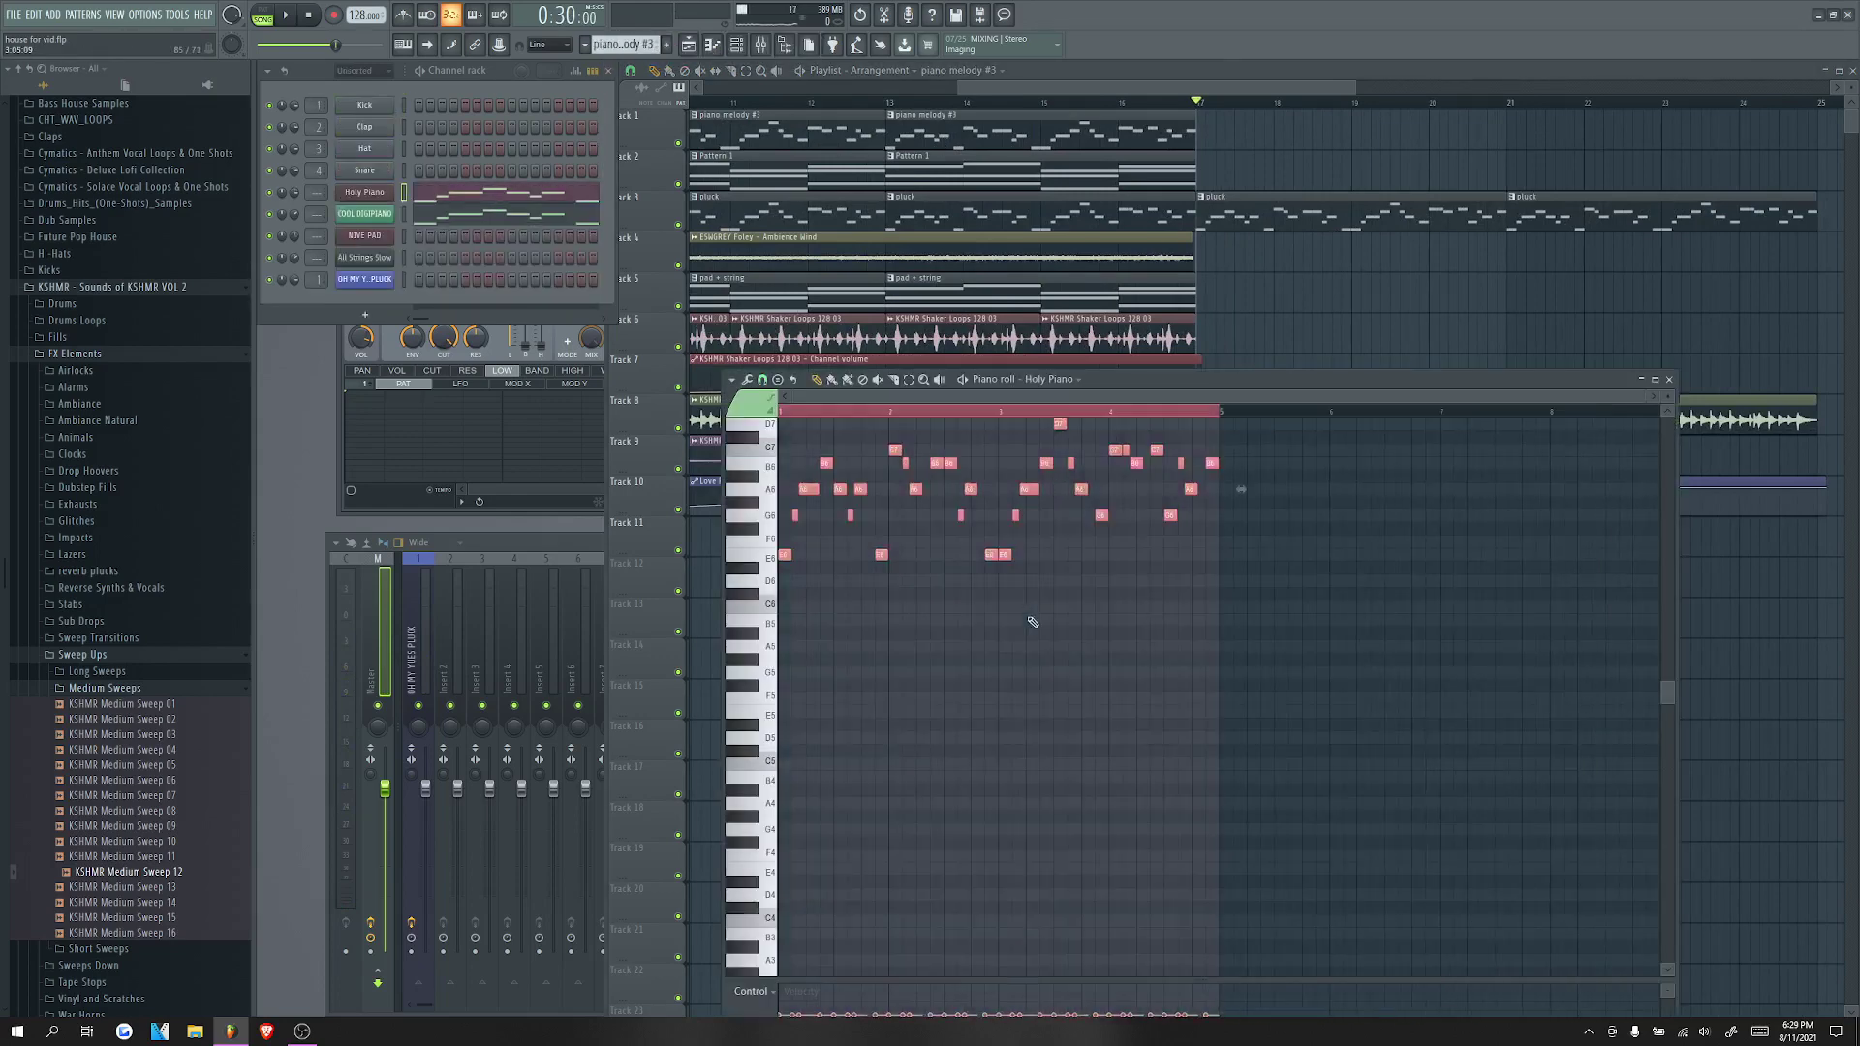
{"action": "left_click", "coordinate": [625, 45]}
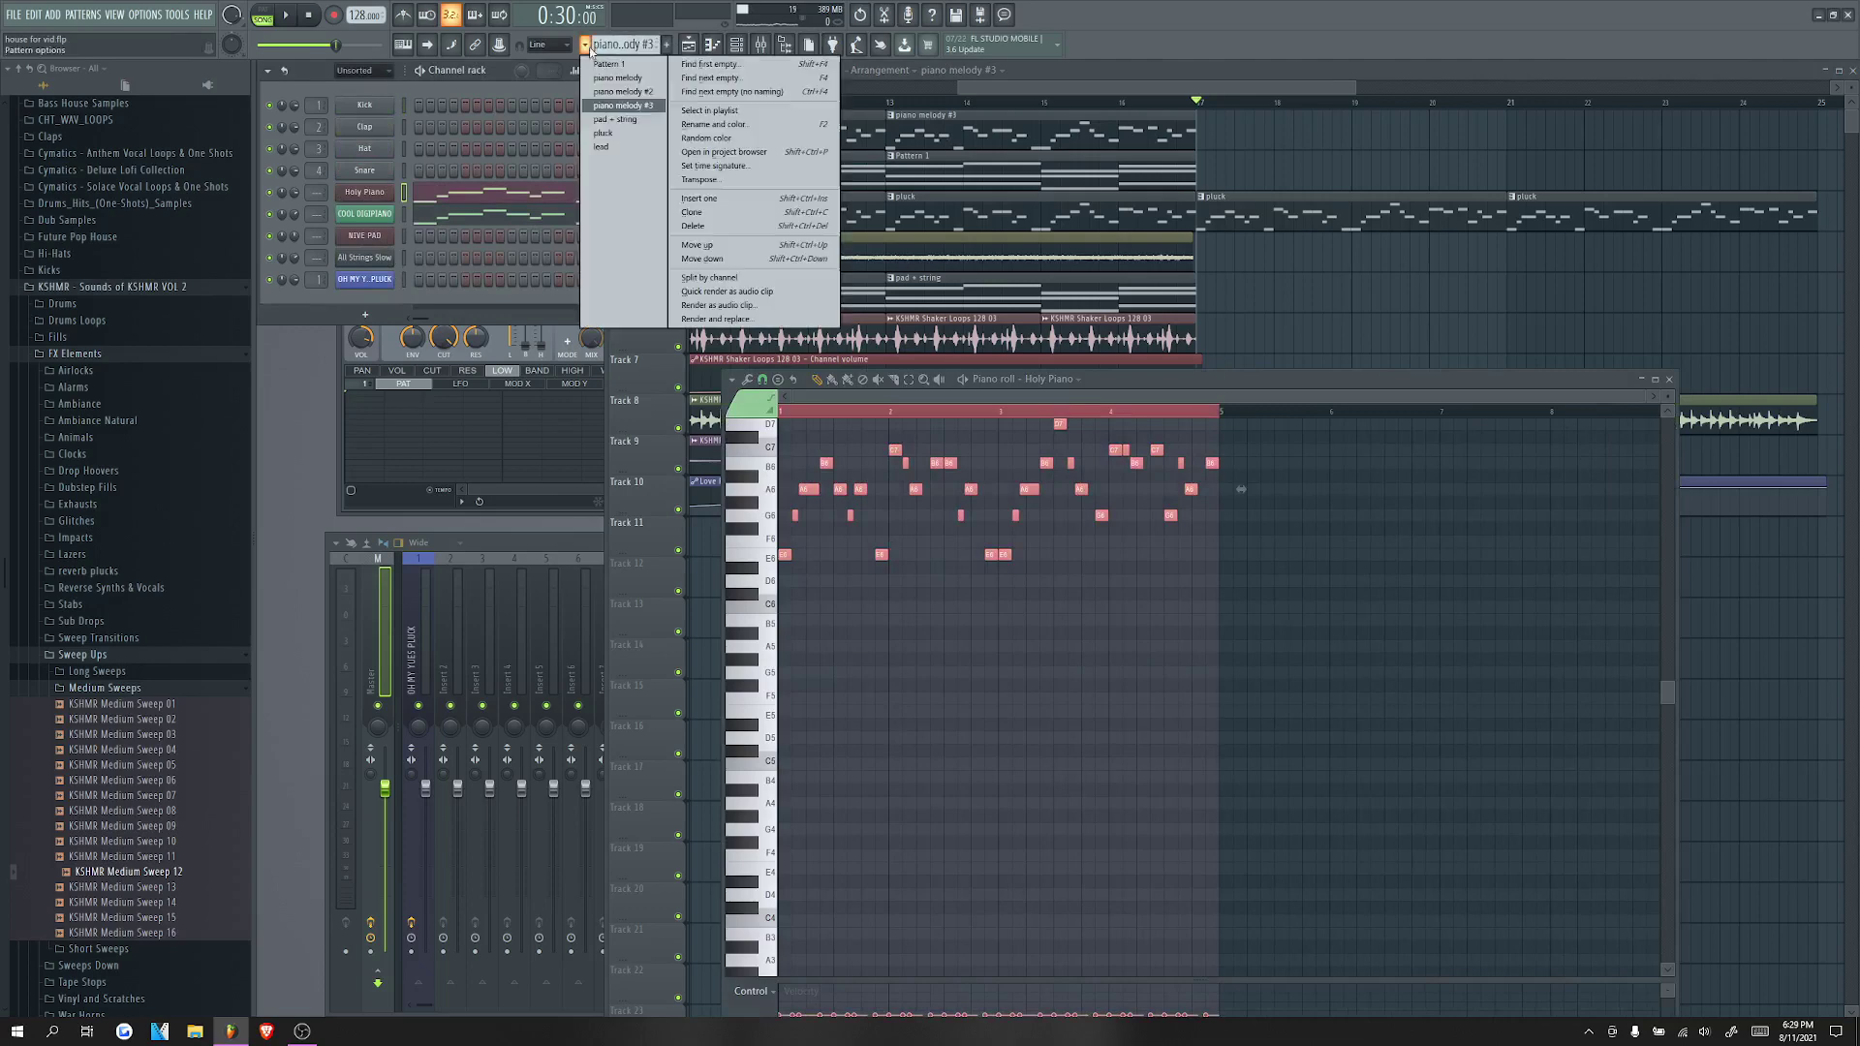
{"action": "left_click", "coordinate": [620, 150]}
Step: Add a Sylenth1 channel and load the Elektro lead preset
{"action": "left_click", "coordinate": [364, 316]}
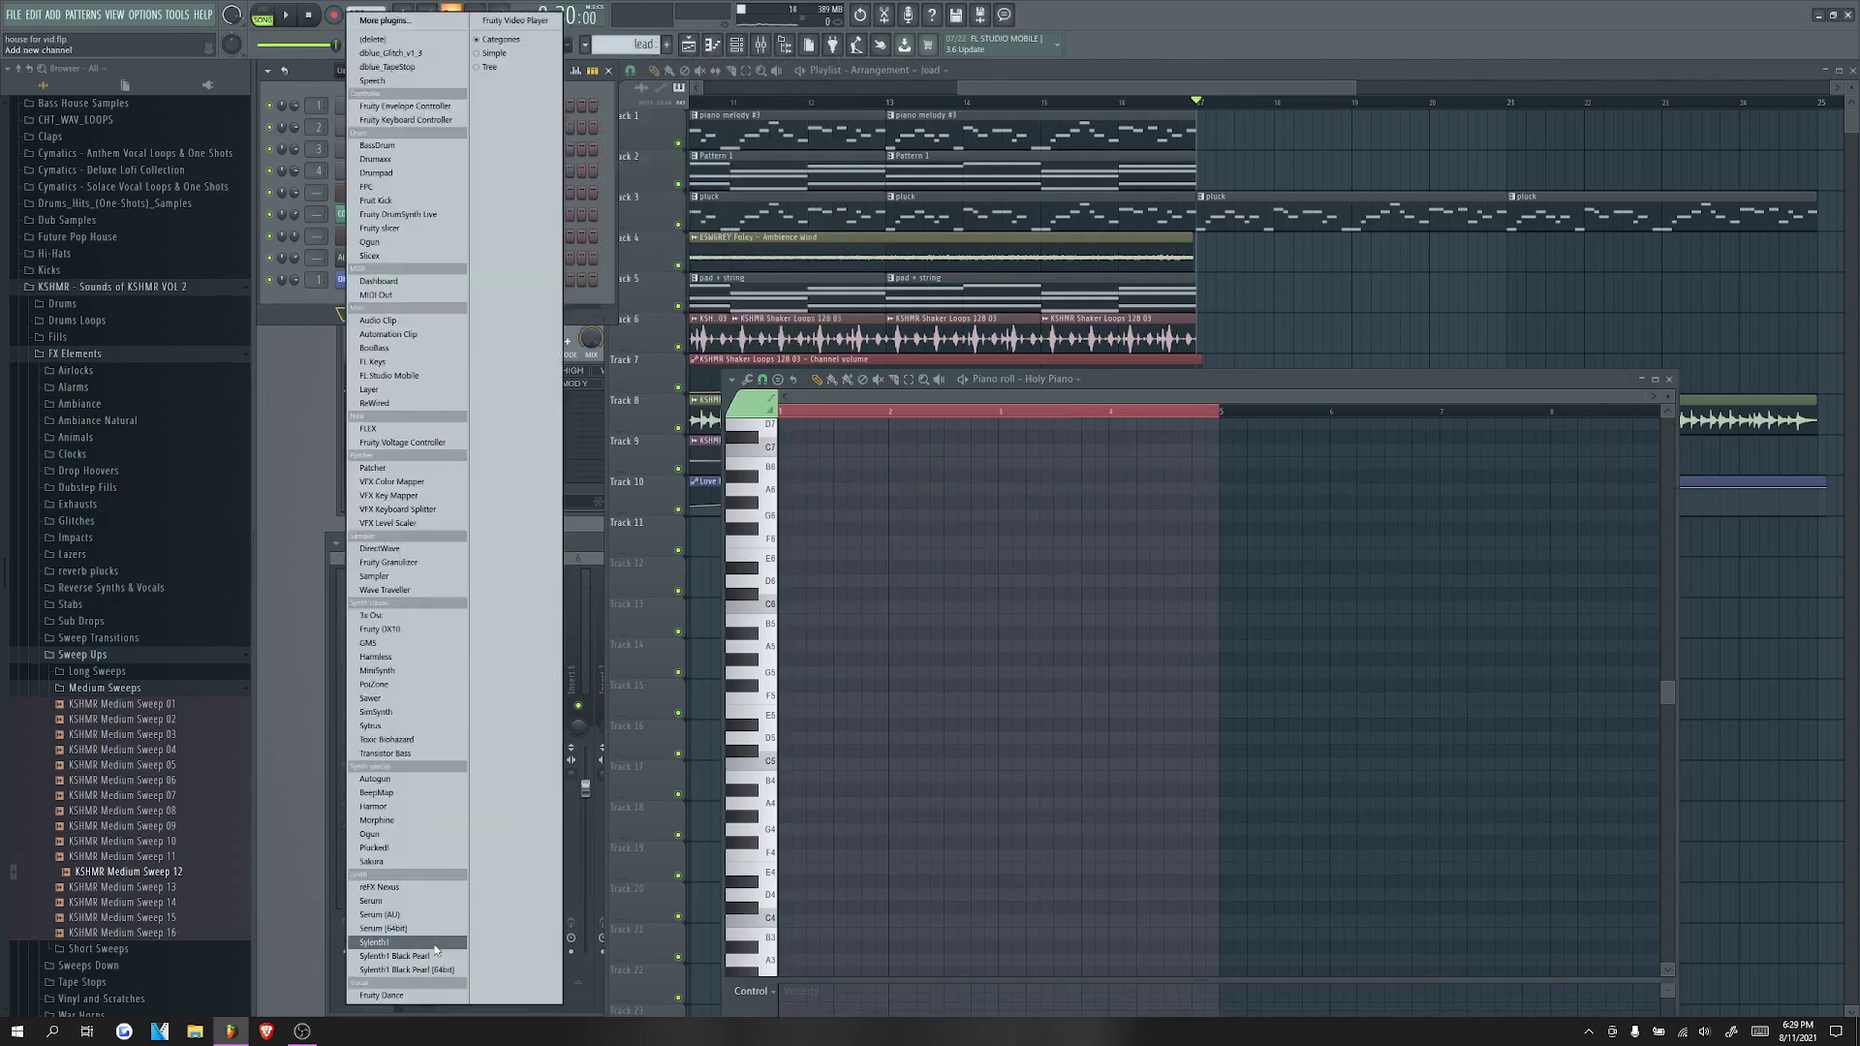
{"action": "left_click", "coordinate": [407, 934]}
{"action": "left_click", "coordinate": [361, 212]}
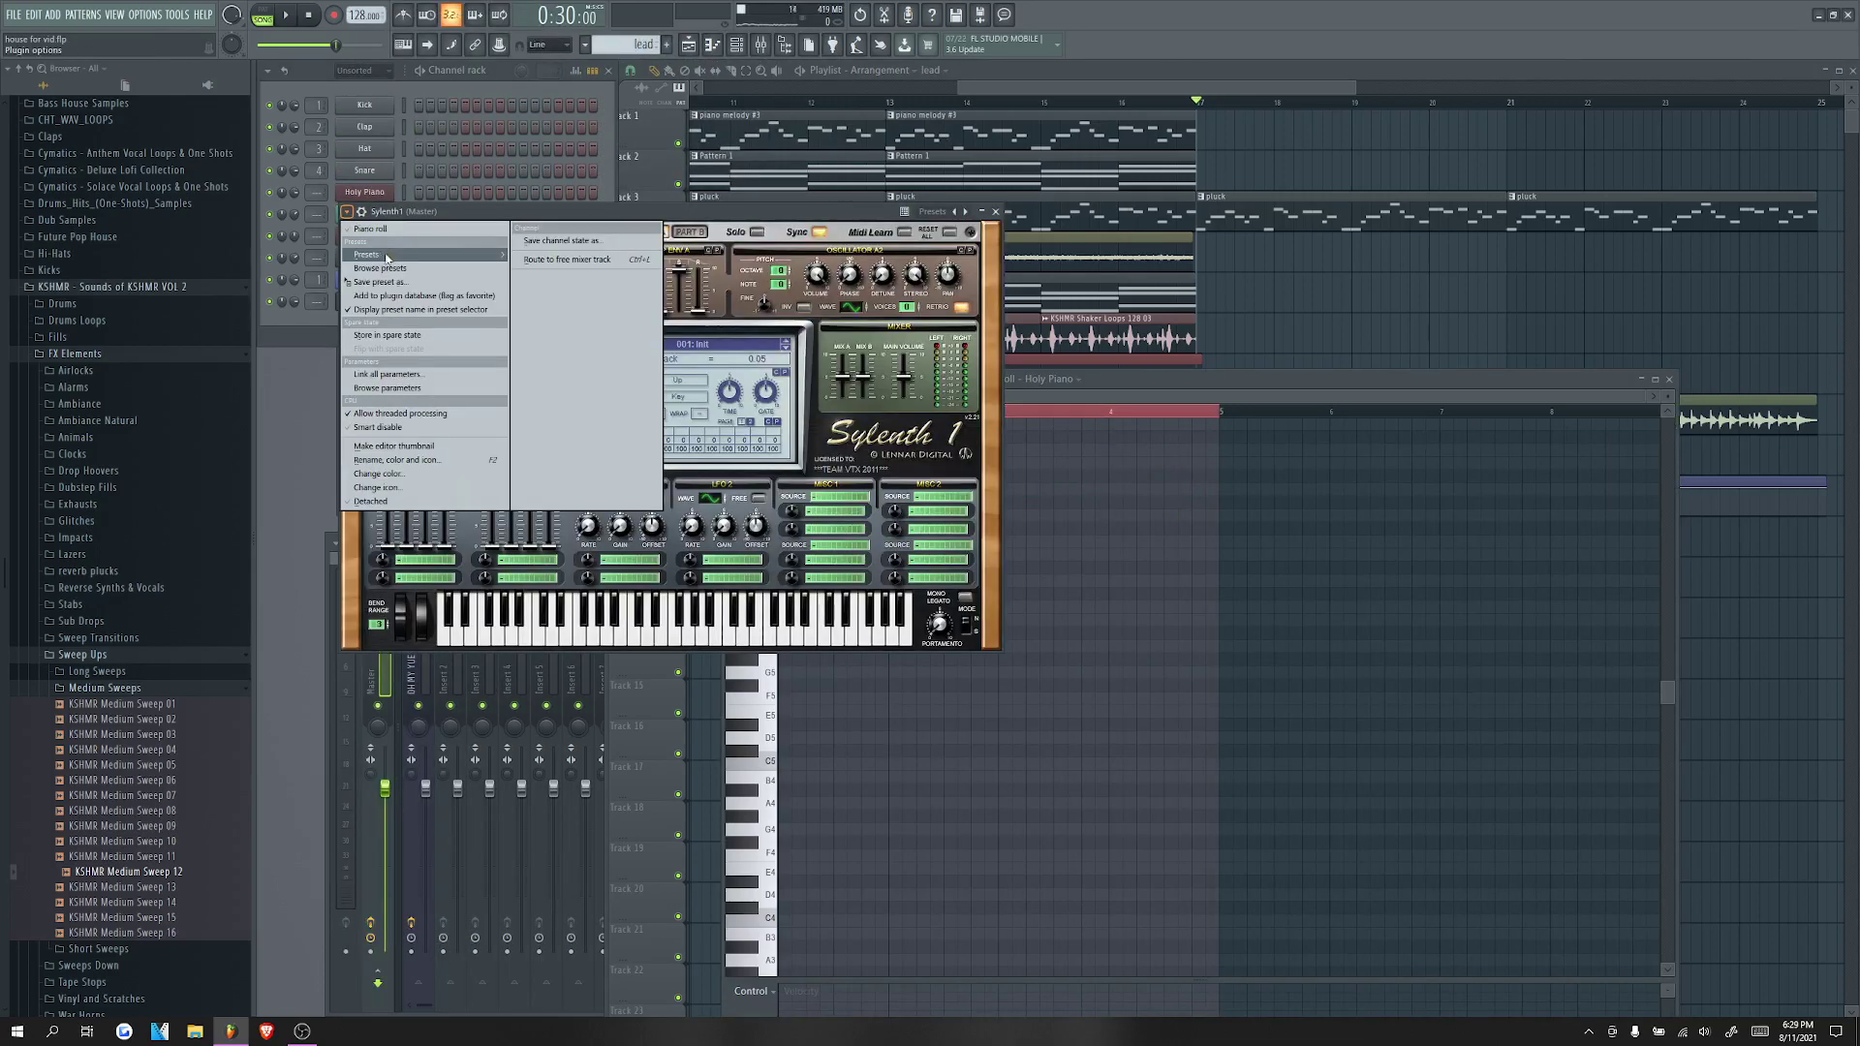
{"action": "mouse_move", "coordinate": [426, 254]}
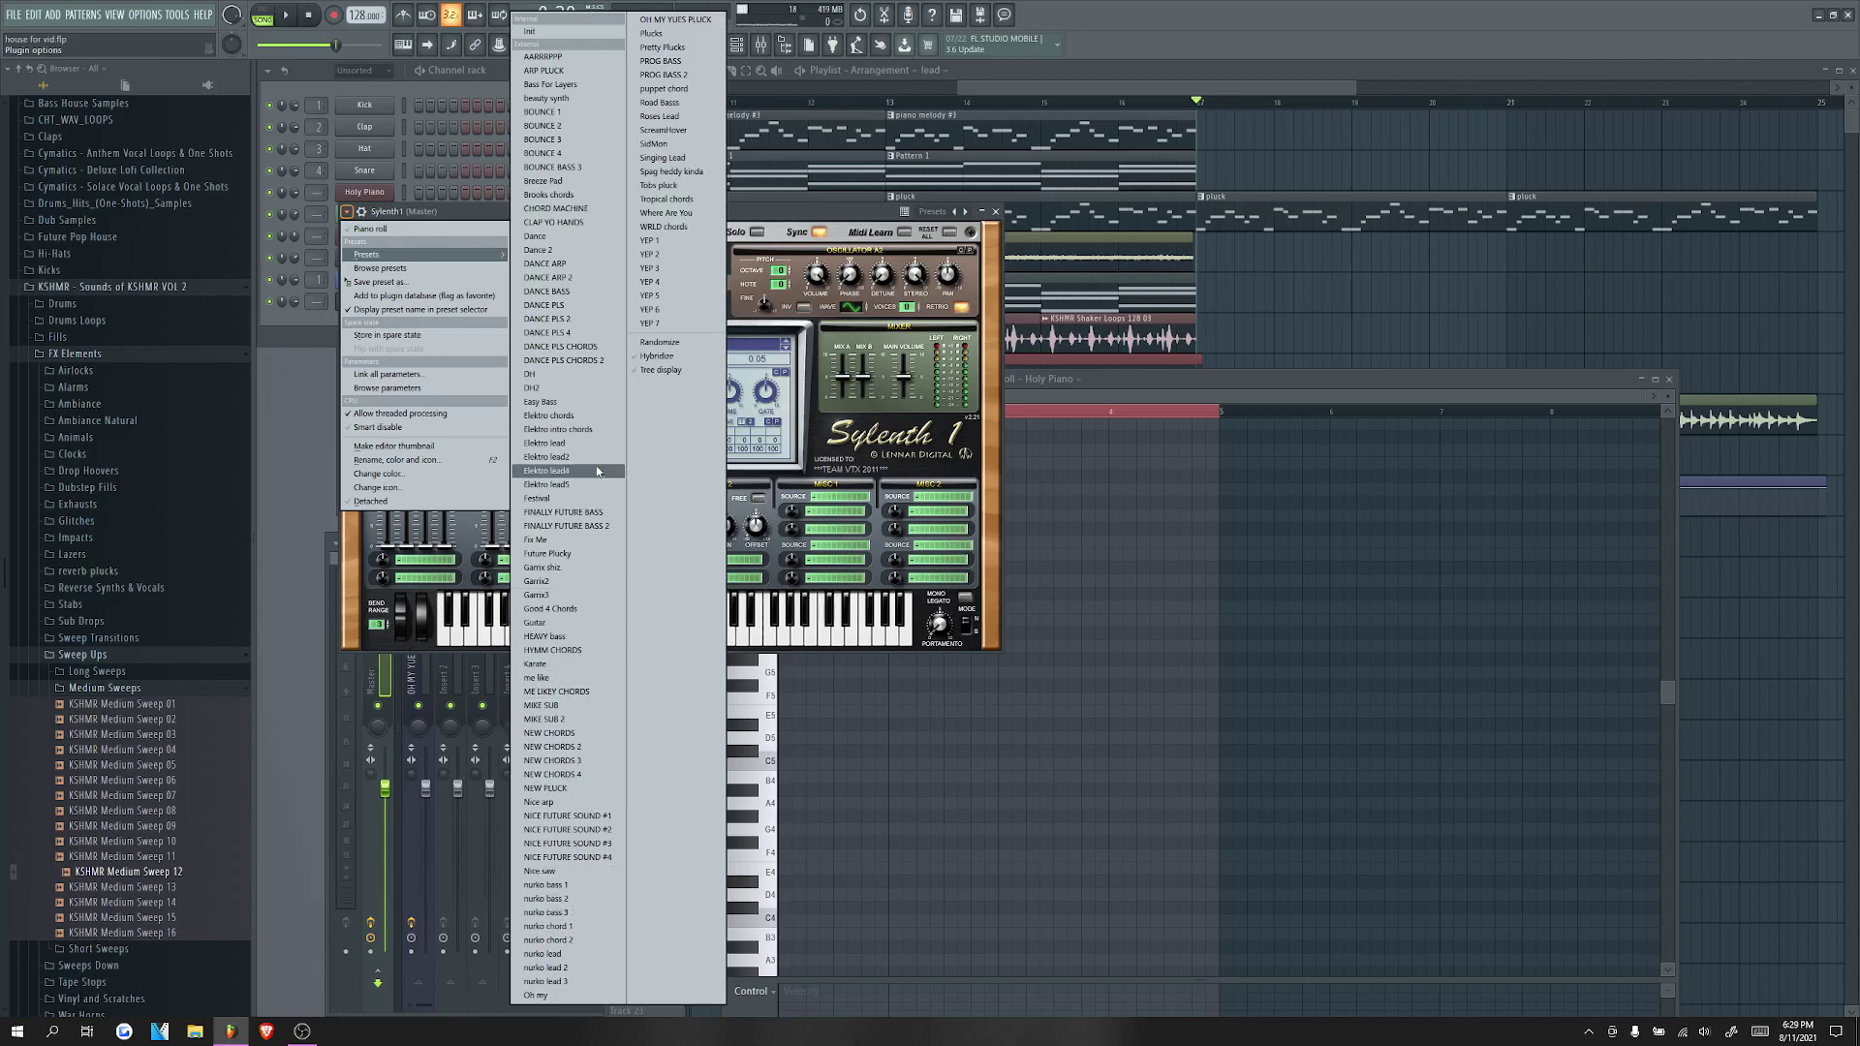
{"action": "left_click", "coordinate": [562, 443]}
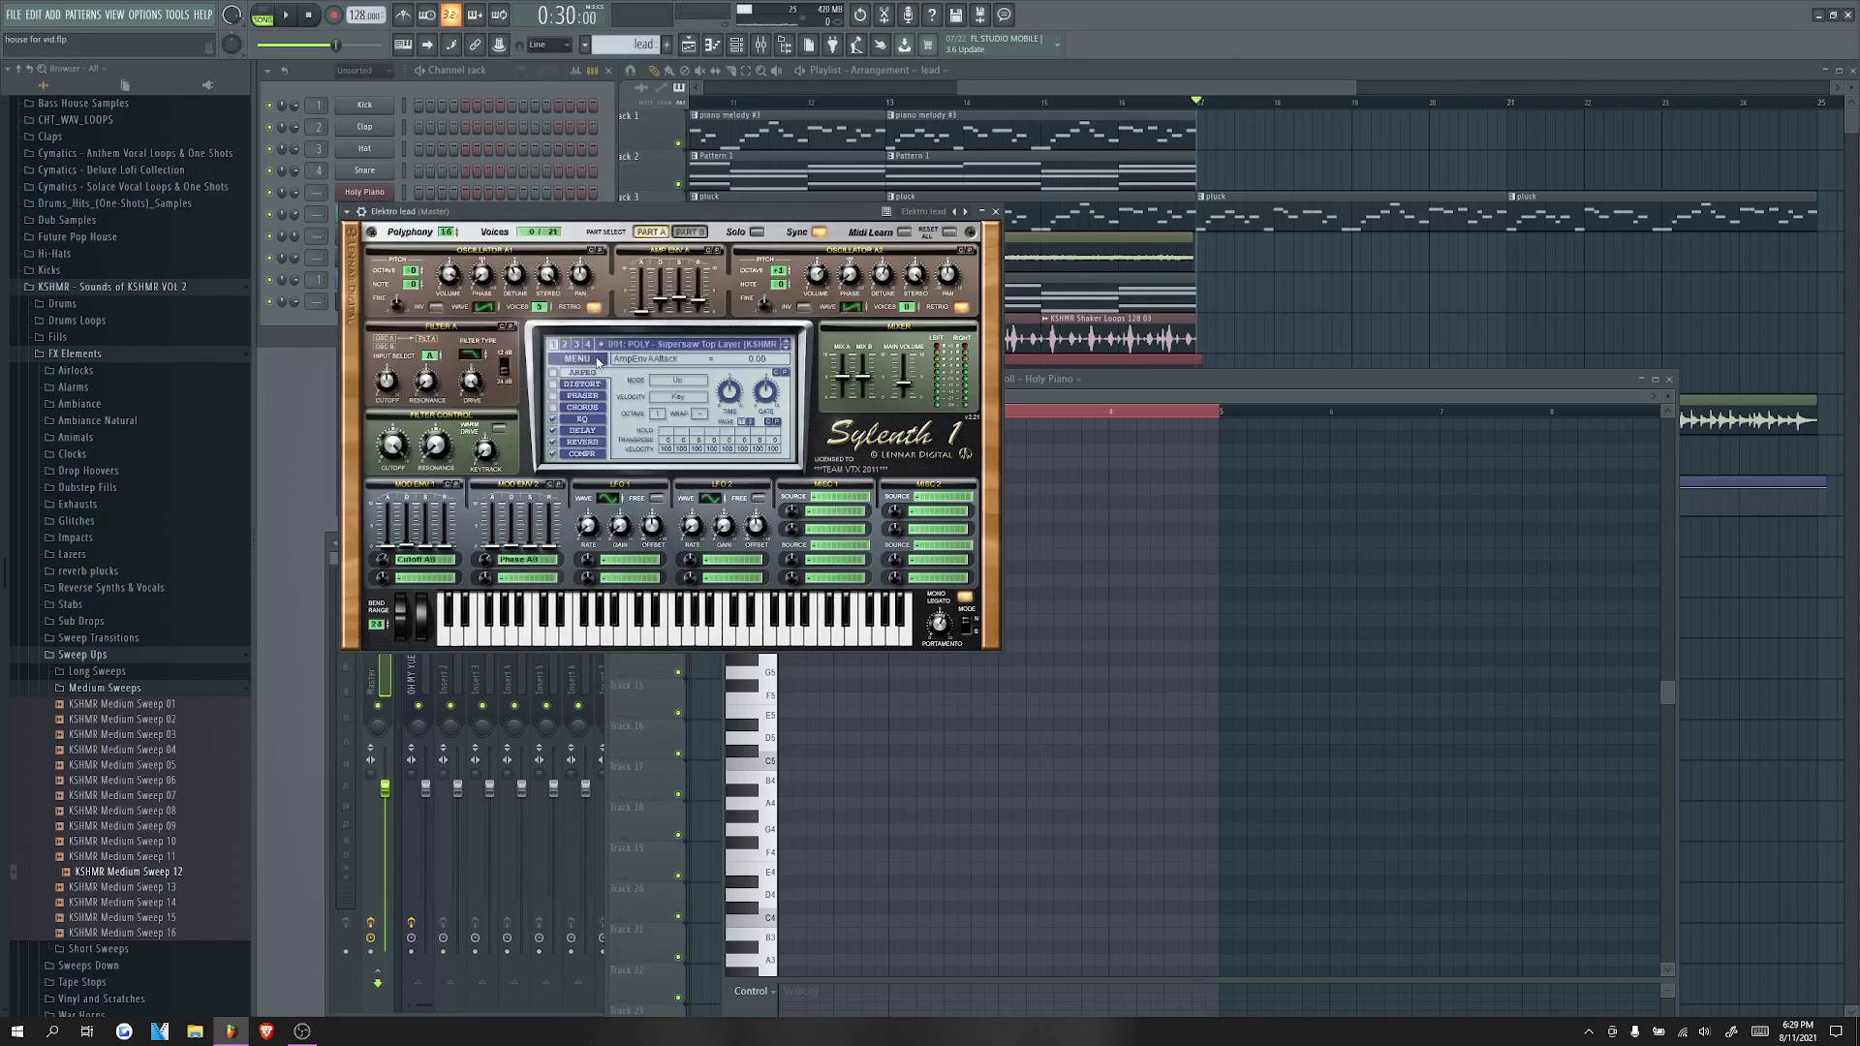
{"action": "left_click", "coordinate": [605, 361]}
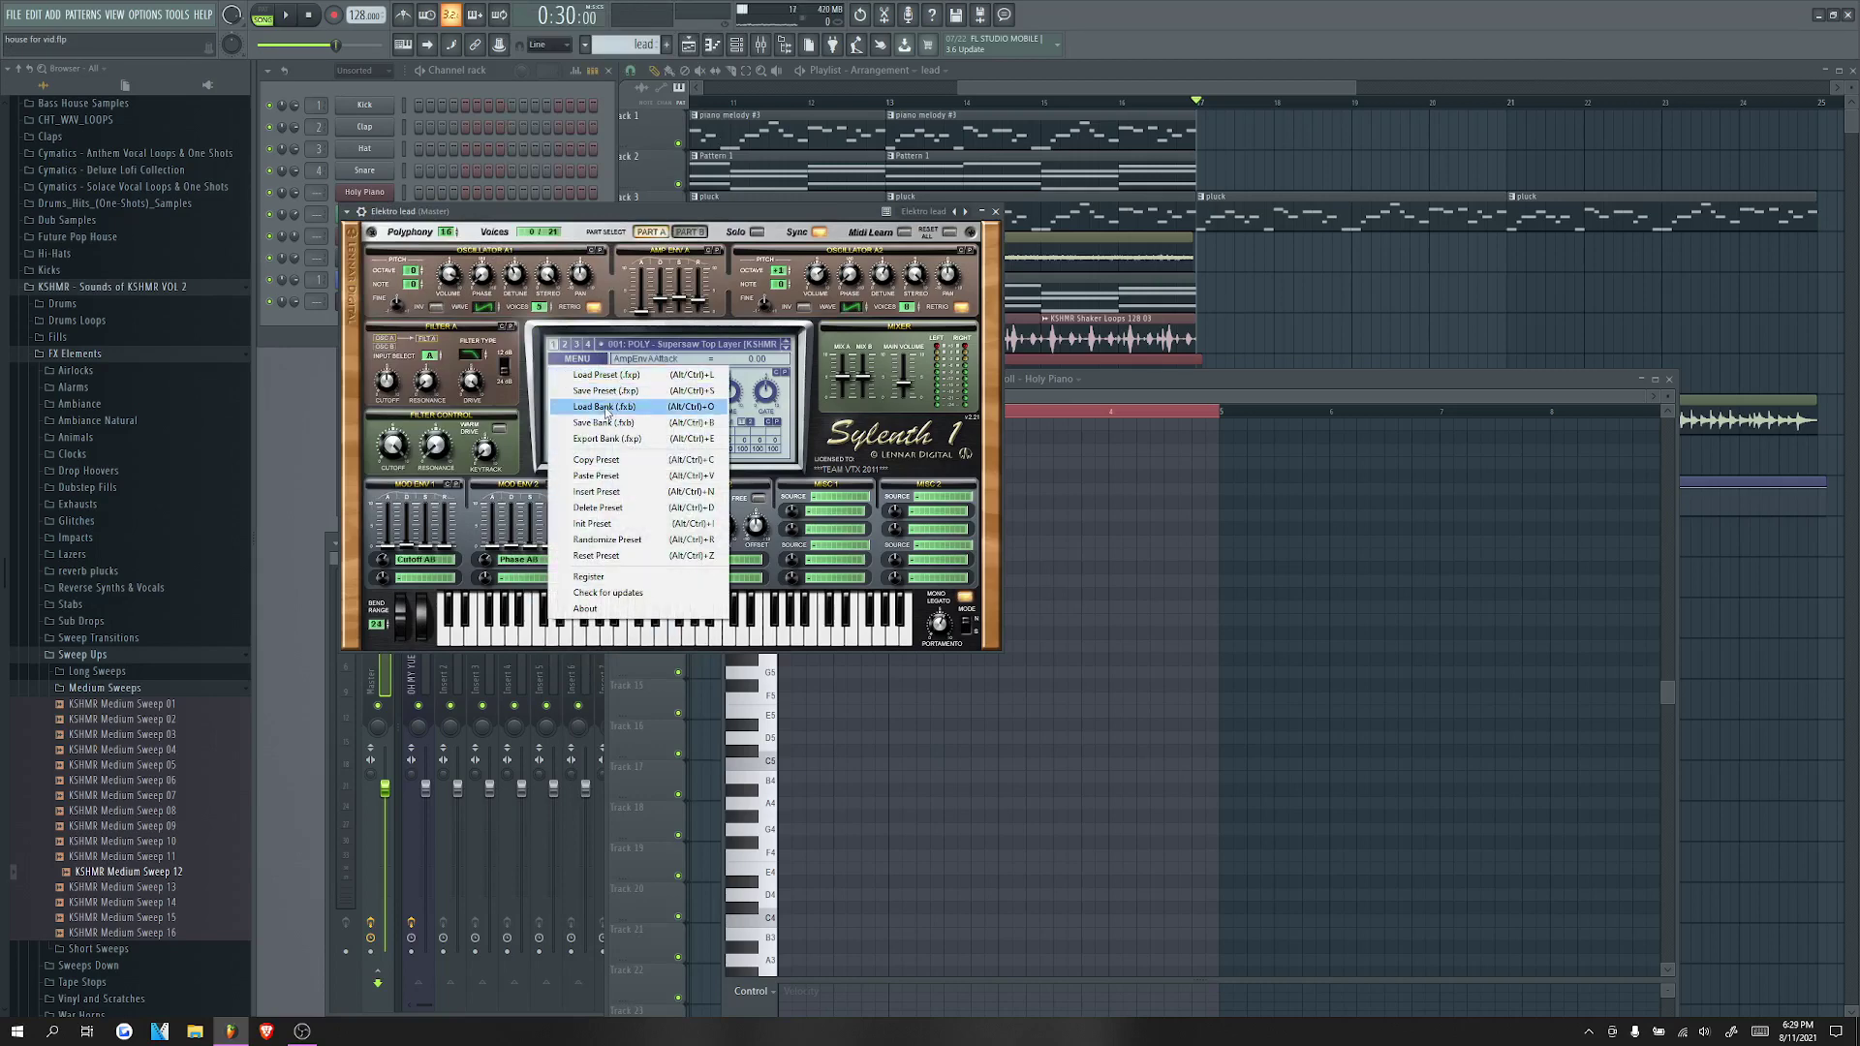
{"action": "left_click", "coordinate": [614, 220]}
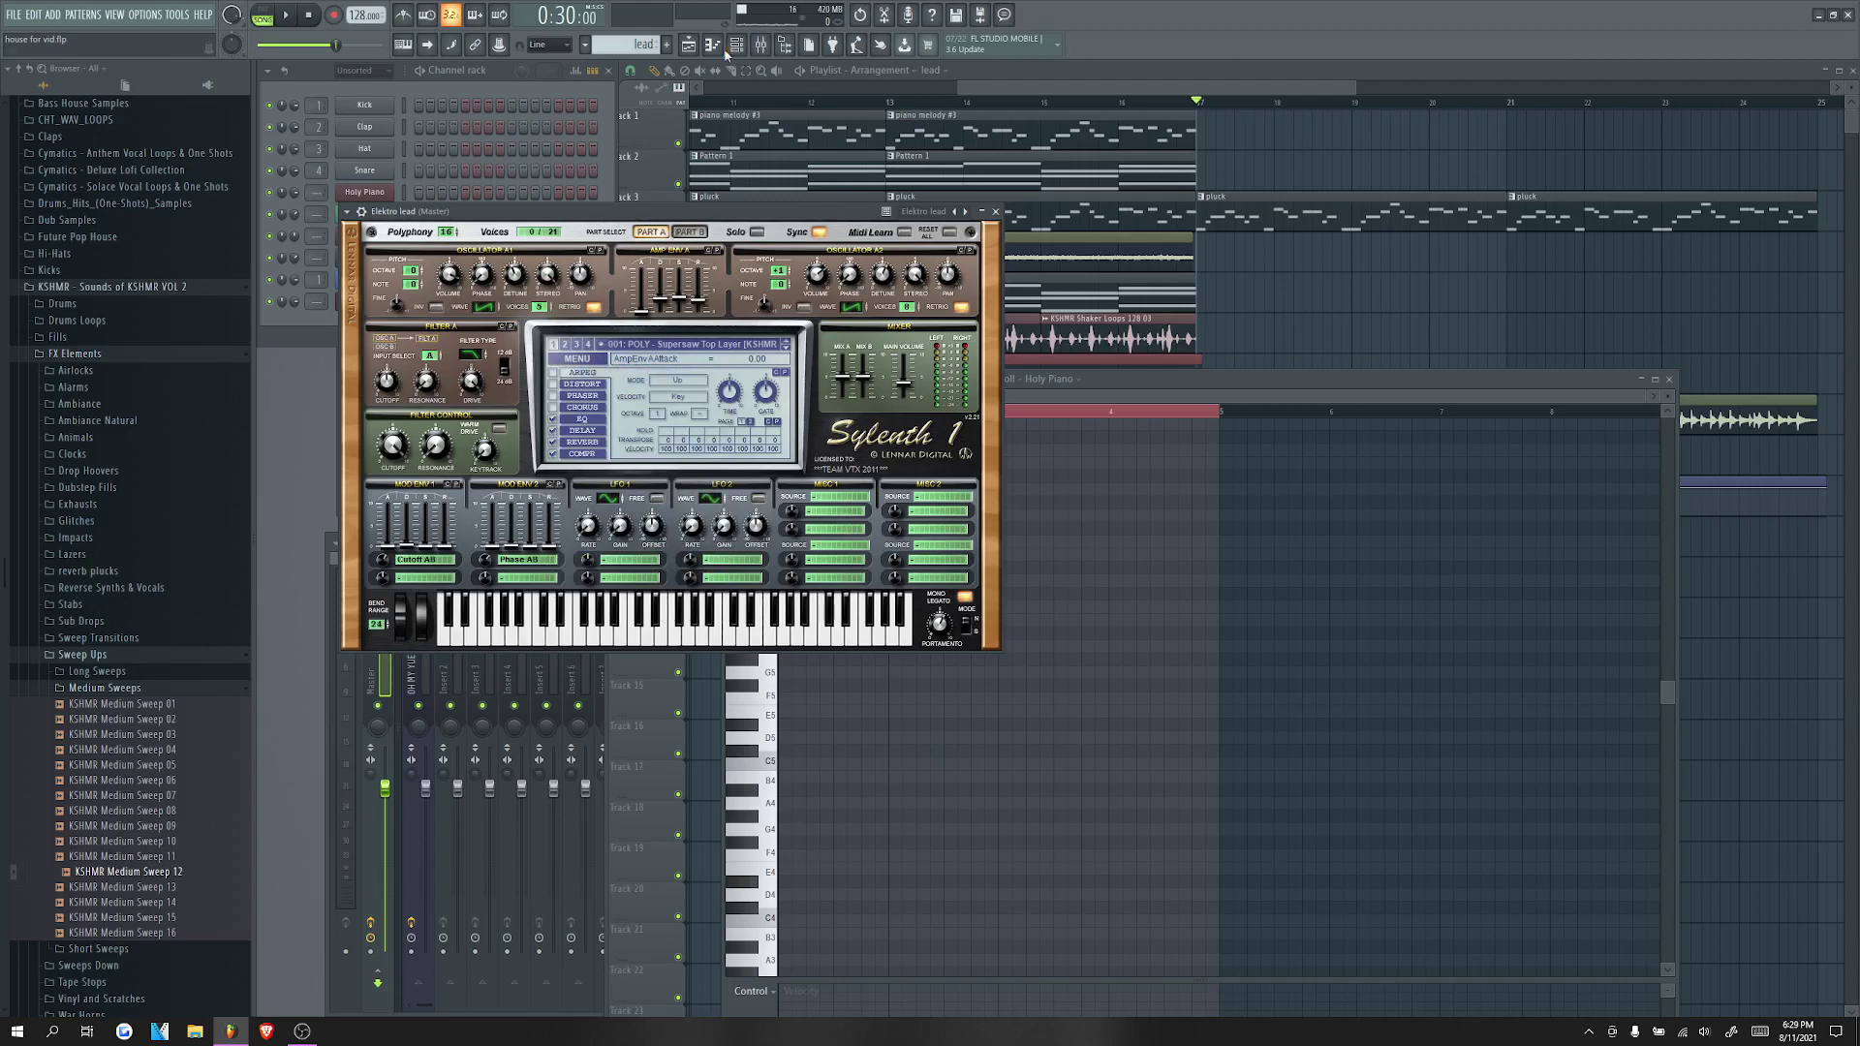
Step: Paste the copied melody into the open Holy Piano piano roll and switch playback to pattern mode
{"action": "left_click", "coordinate": [1055, 395]}
{"action": "key", "text": "ctrl+v"}
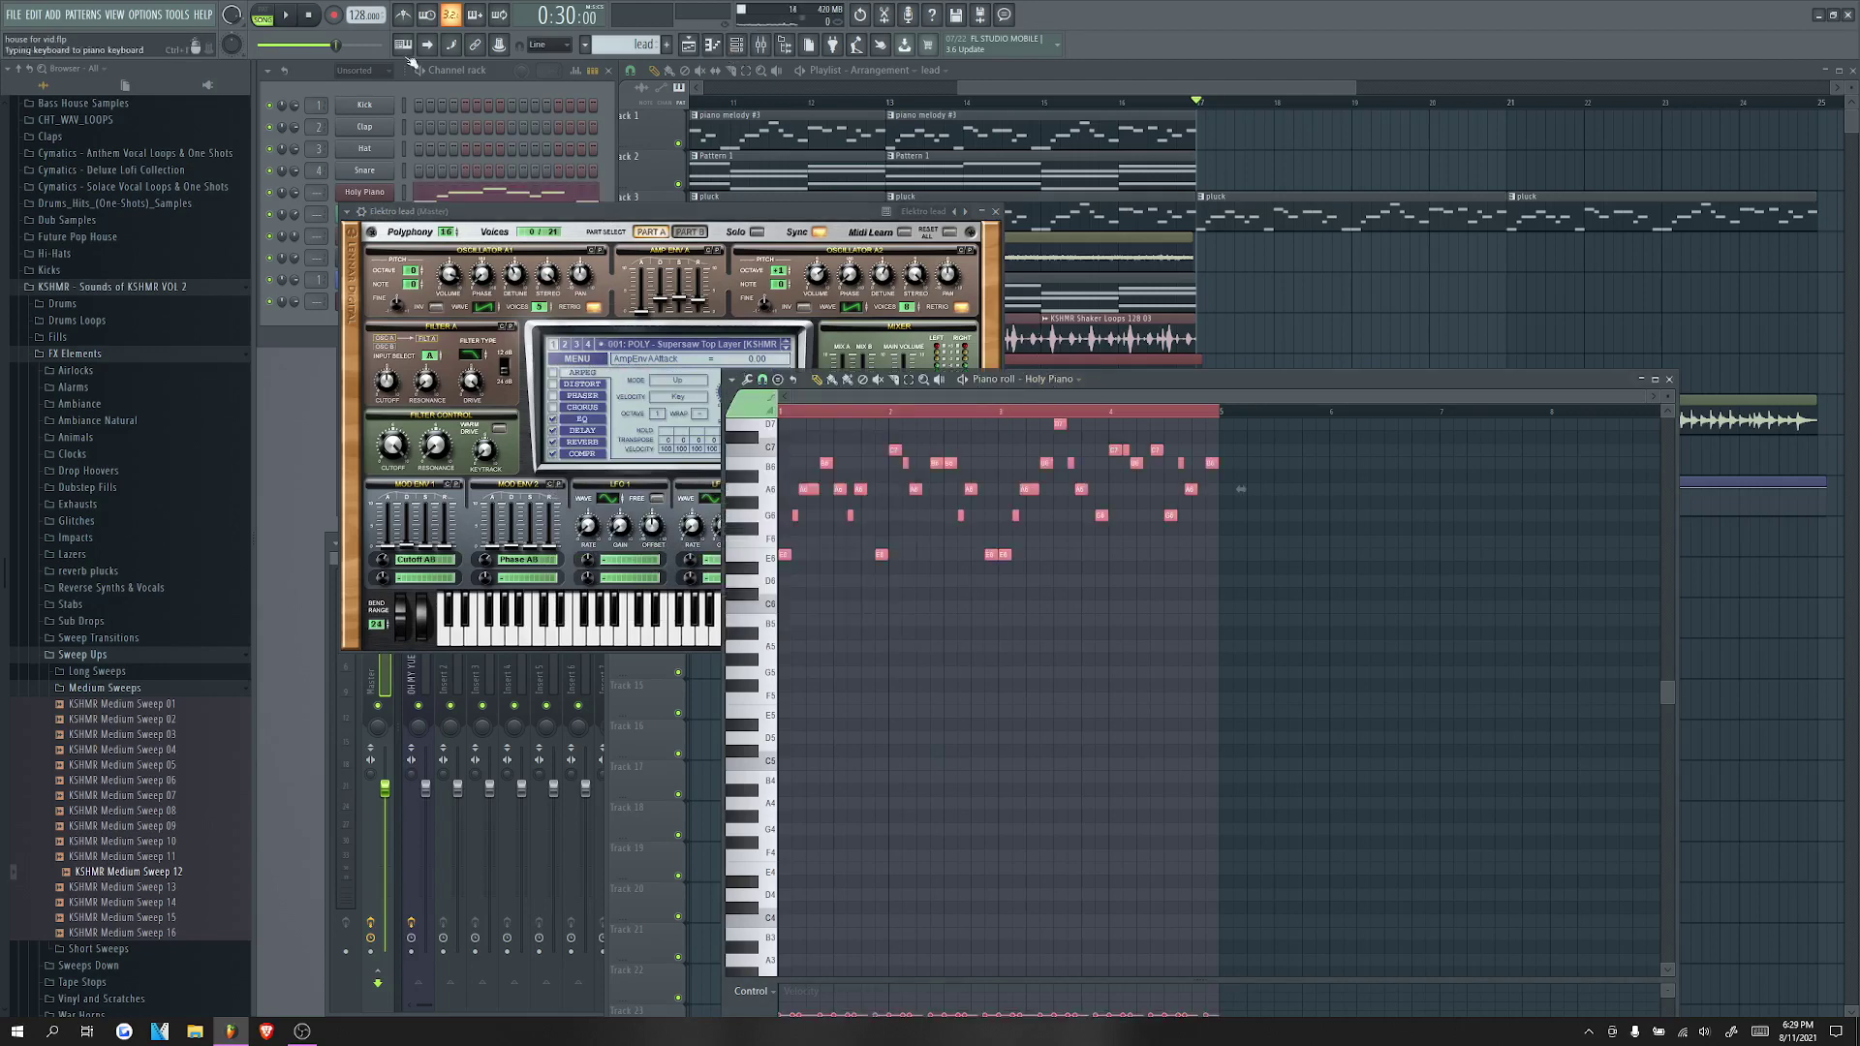
{"action": "left_click", "coordinate": [262, 14]}
{"action": "left_click", "coordinate": [288, 16]}
{"action": "key", "text": "space"}
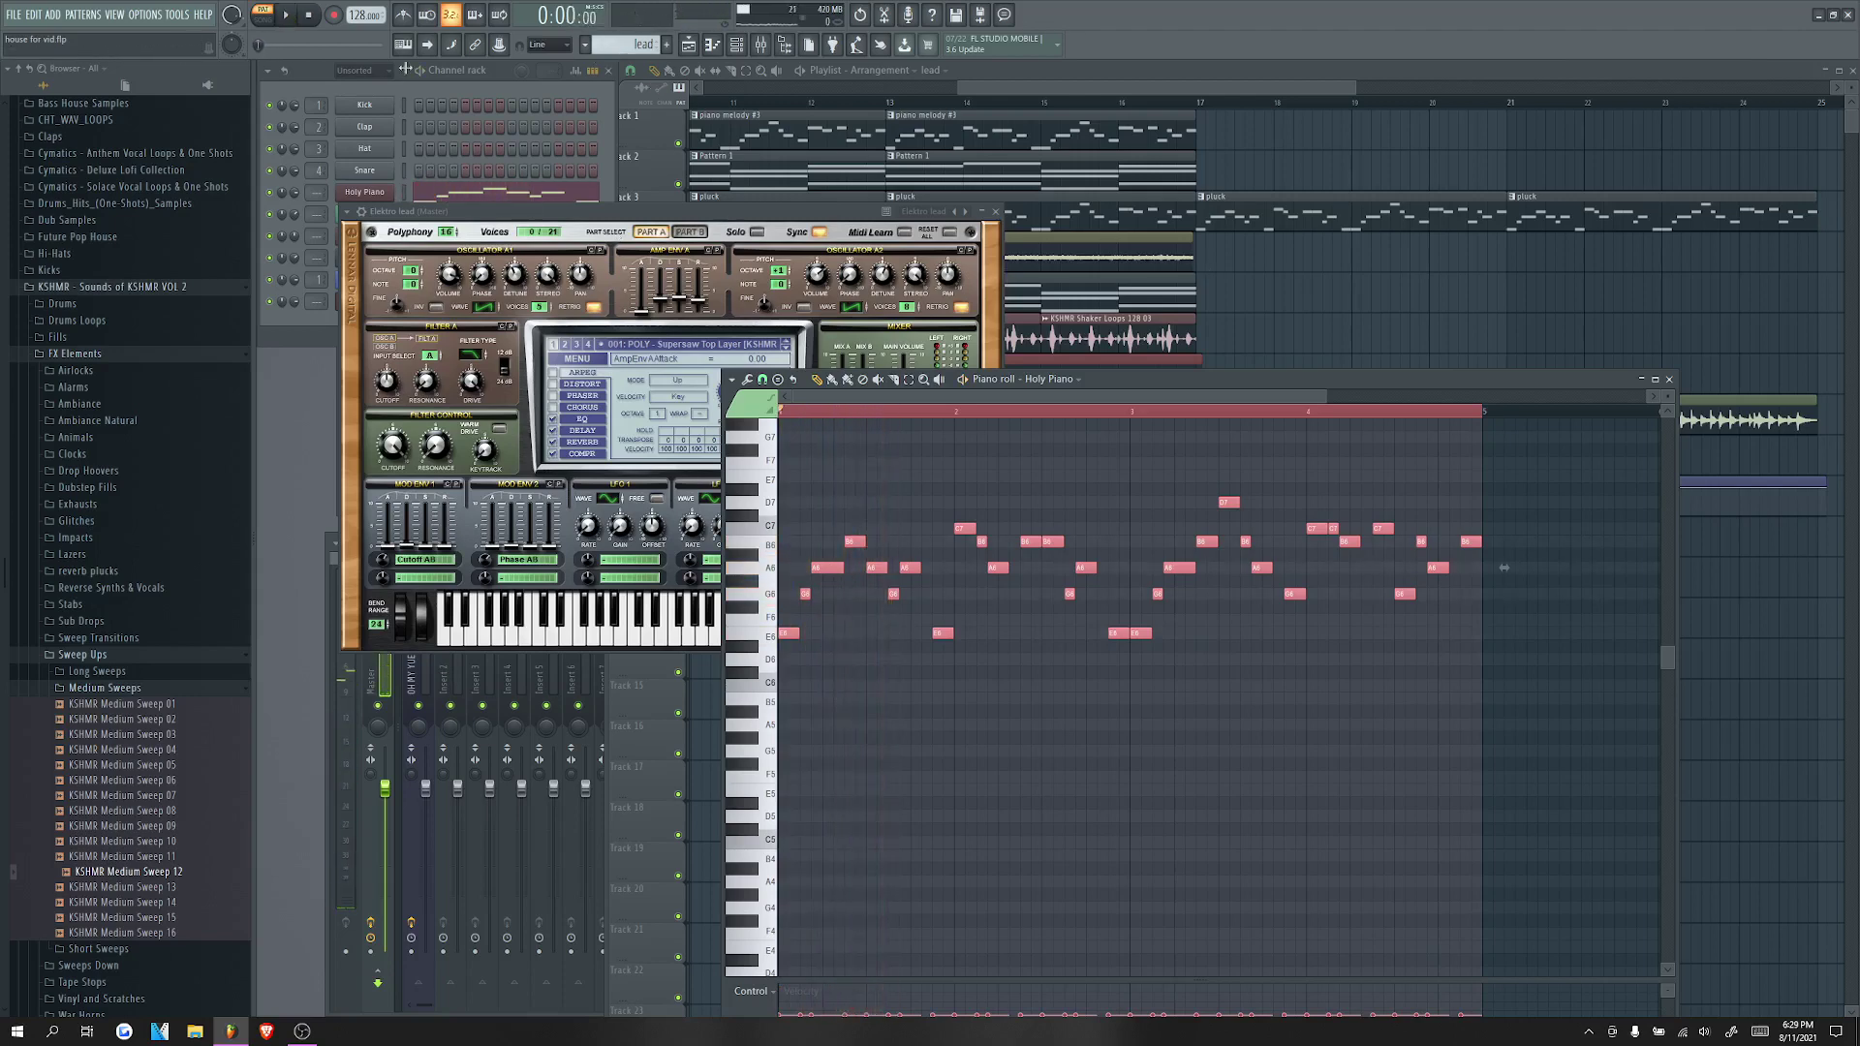
Step: Move the pasted melody from the Holy Piano channel to the Elektro lead channel and play the pattern
{"action": "left_click", "coordinate": [503, 89]}
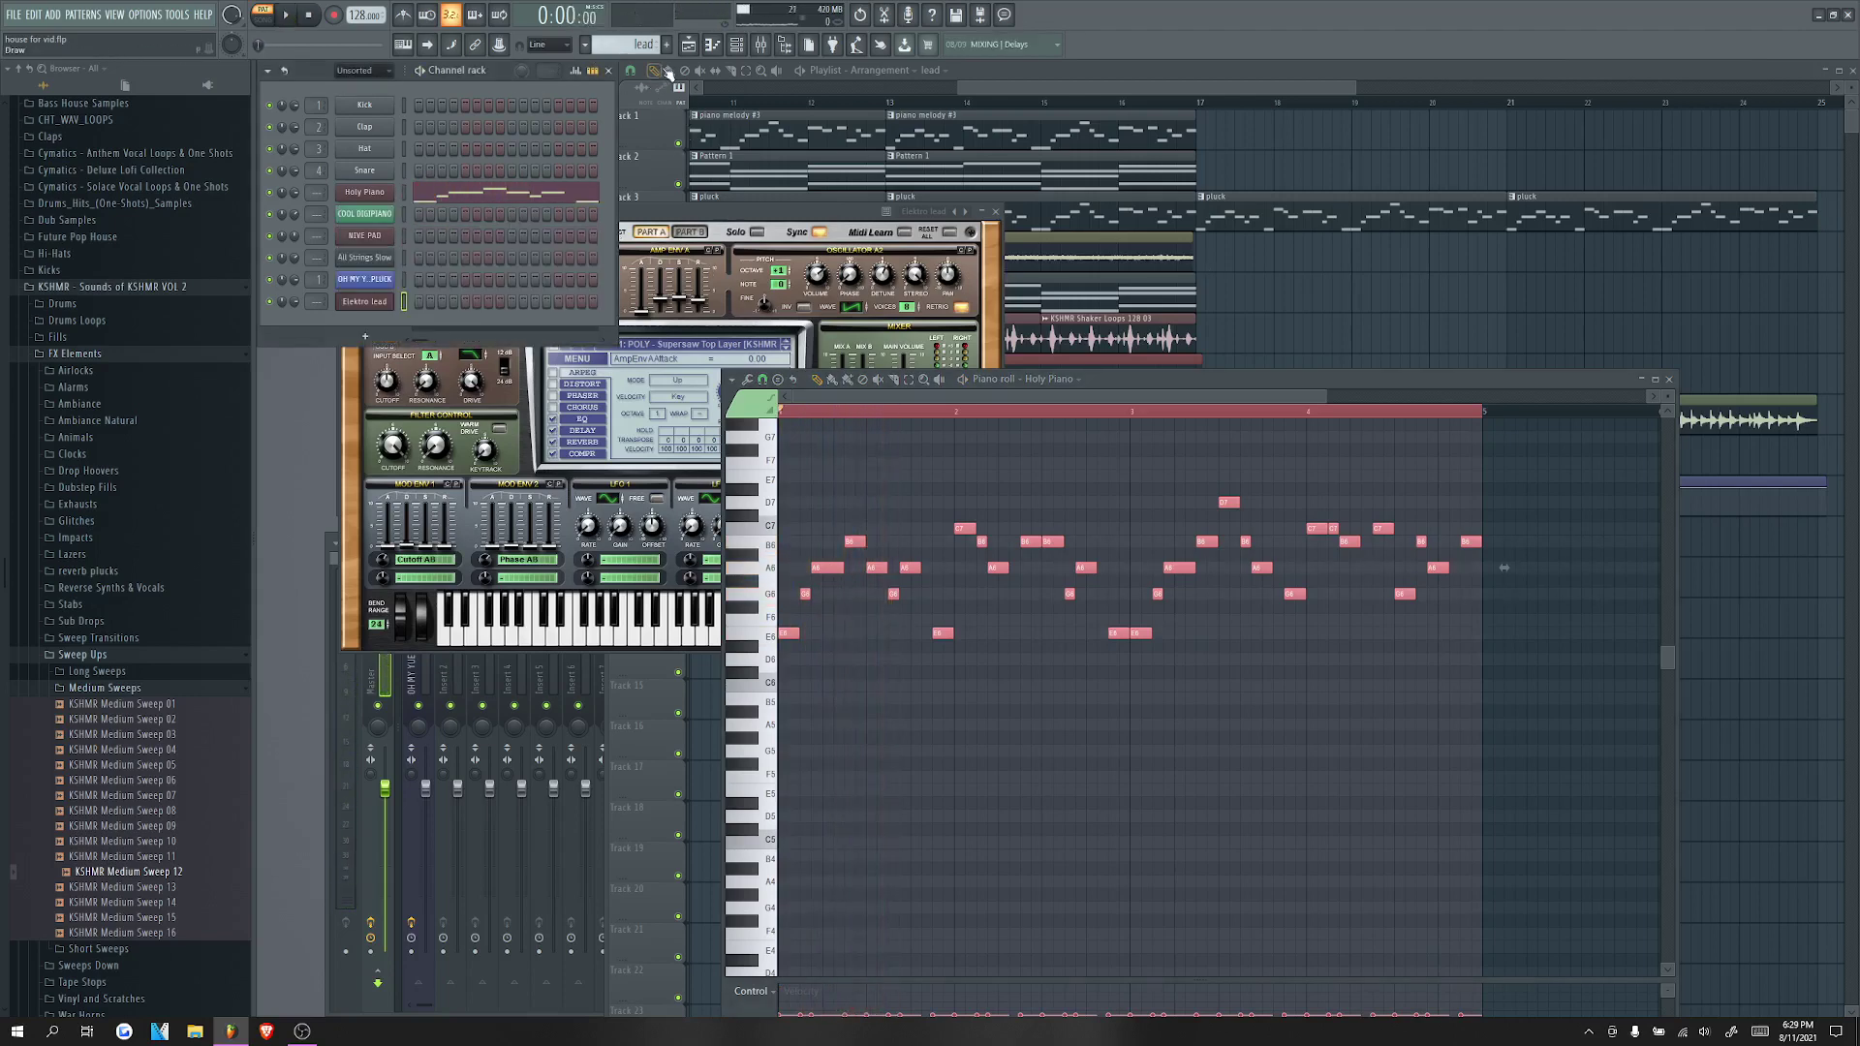
{"action": "scroll", "coordinate": [642, 45], "scroll_direction": "down", "scroll_amount": 1}
{"action": "scroll", "coordinate": [641, 45], "scroll_direction": "up", "scroll_amount": 1}
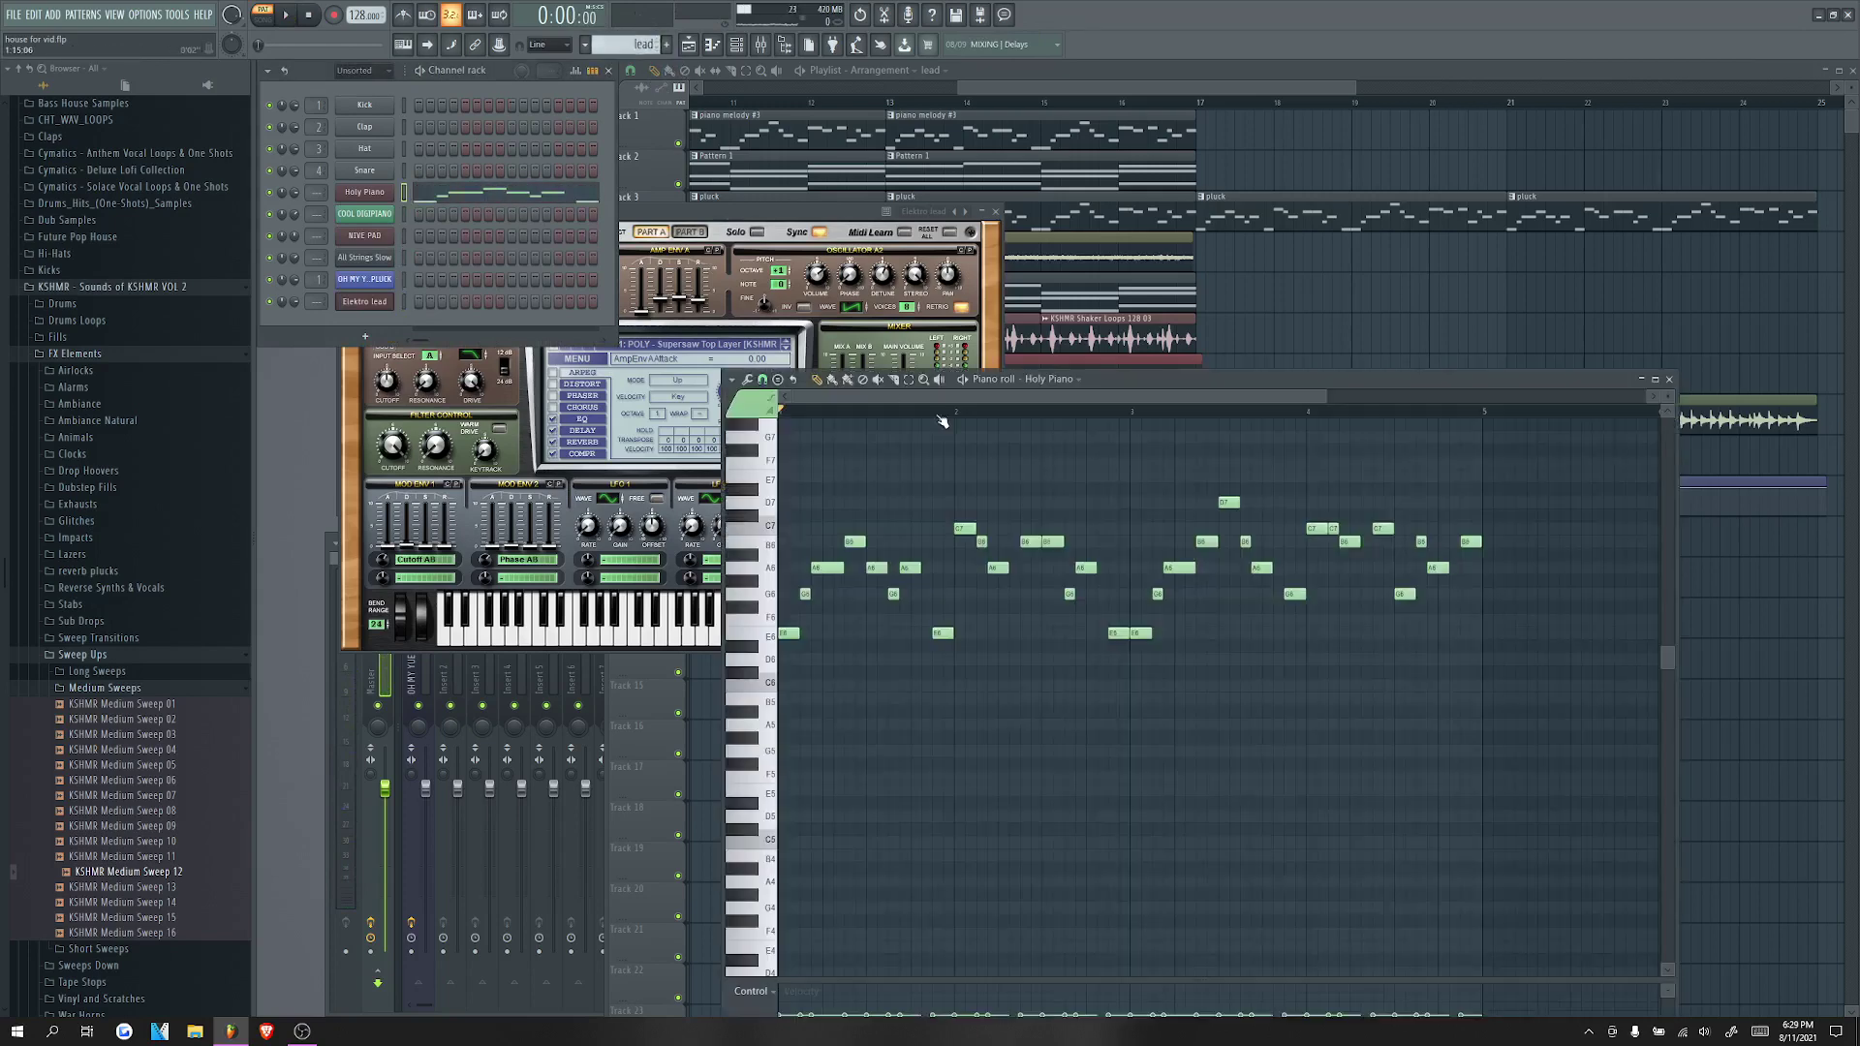
{"action": "key", "text": "ctrl+a"}
{"action": "key", "text": "Delete"}
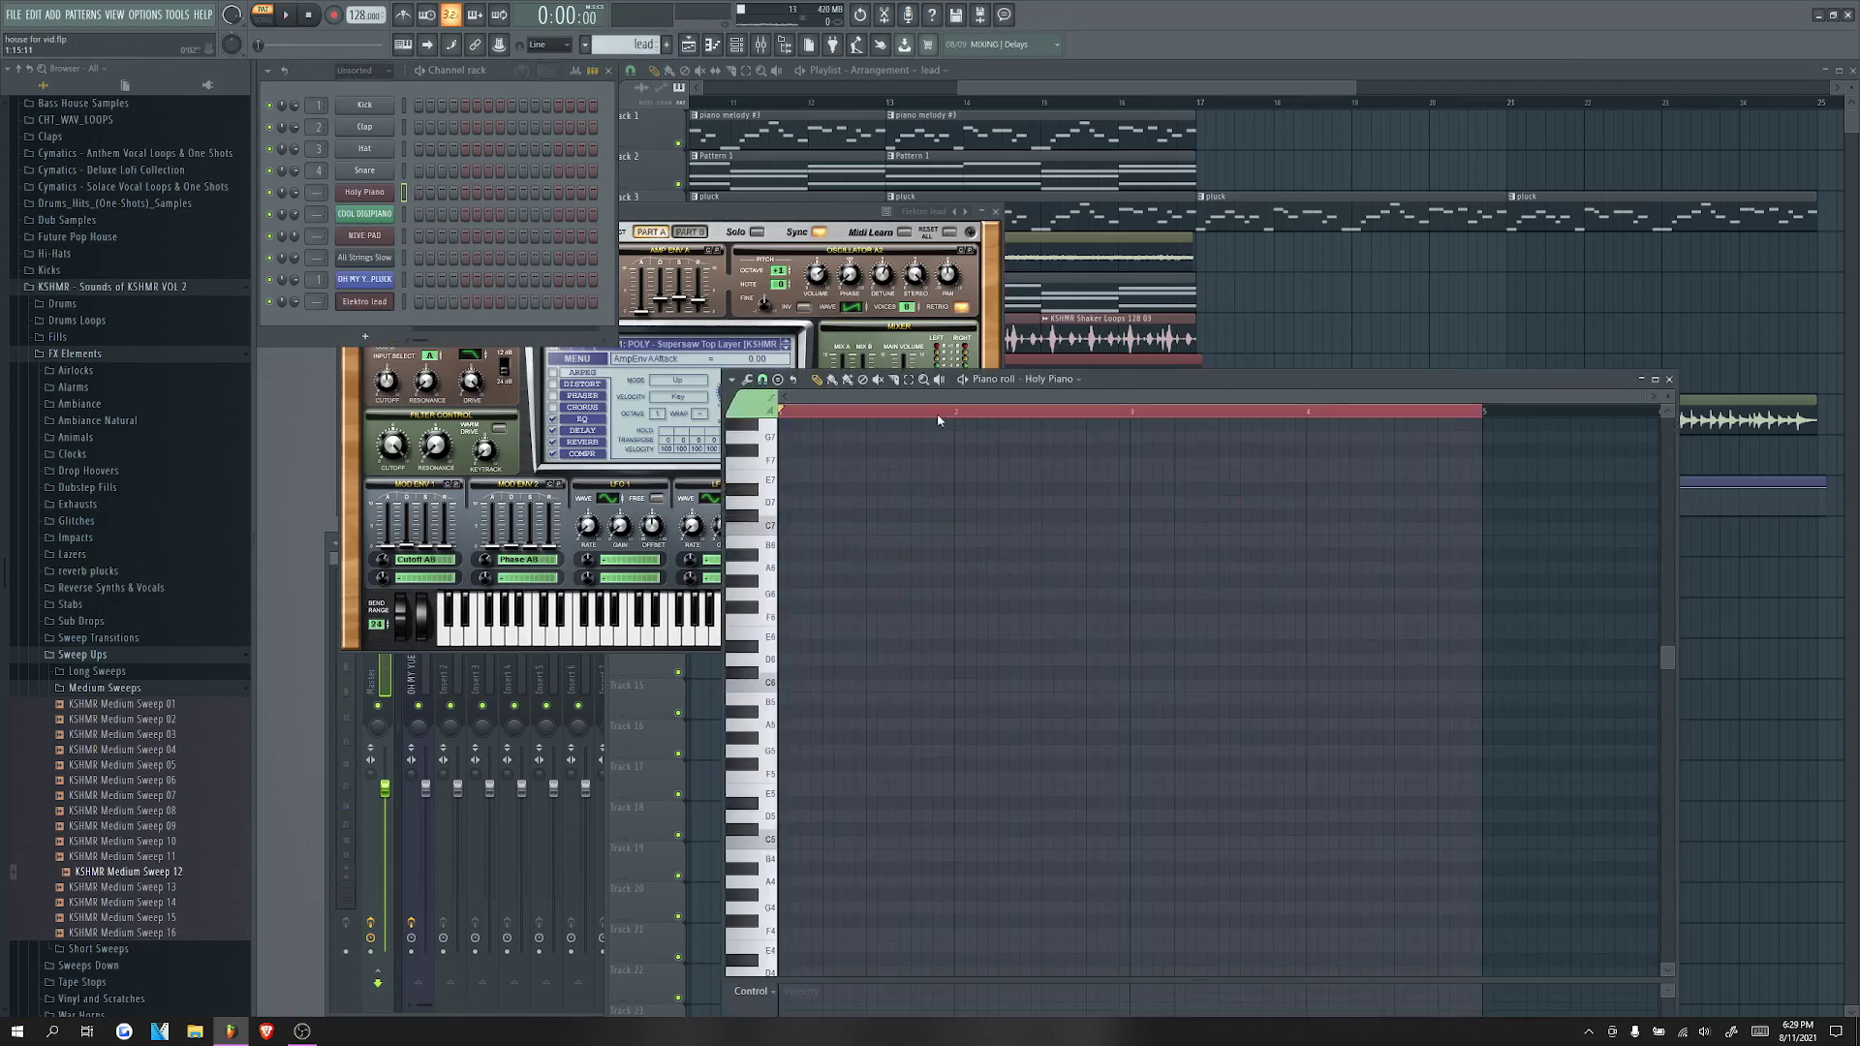
{"action": "left_click", "coordinate": [377, 305]}
{"action": "left_click", "coordinate": [714, 44]}
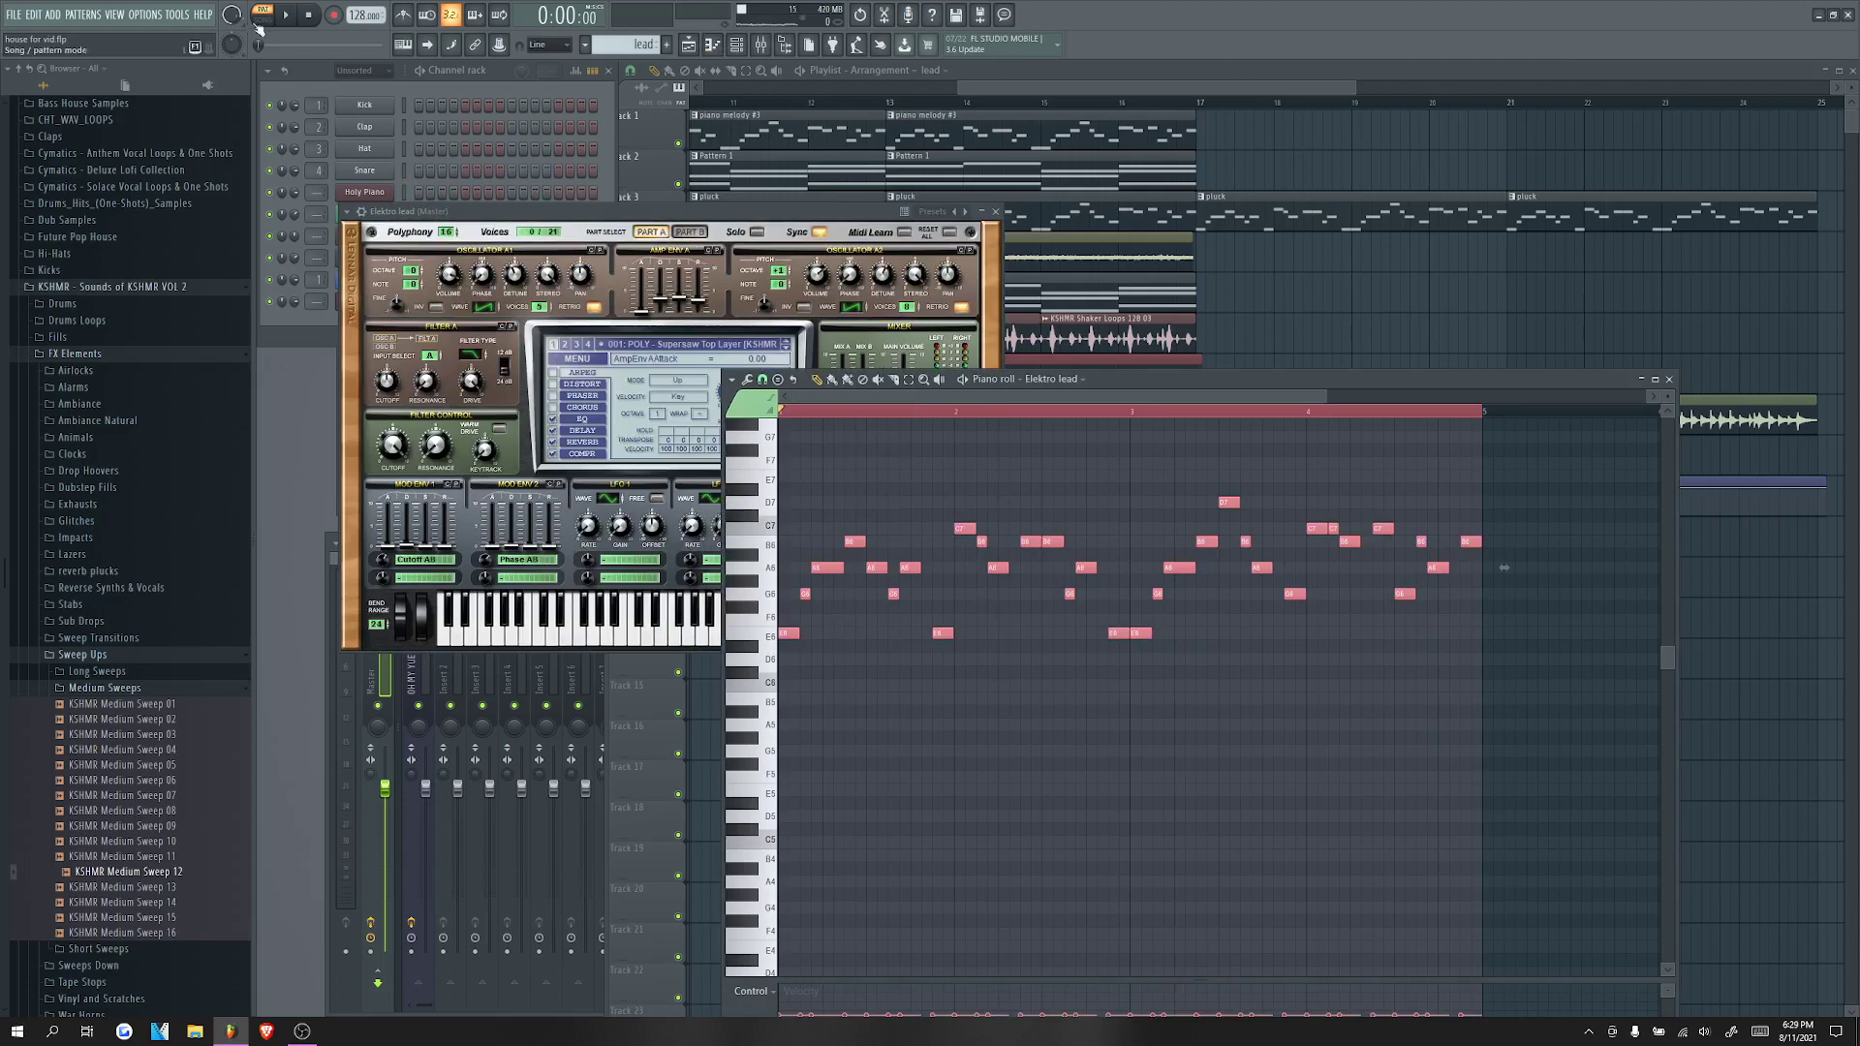
{"action": "key", "text": "space"}
{"action": "scroll", "coordinate": [910, 502], "scroll_direction": "up", "scroll_amount": 2}
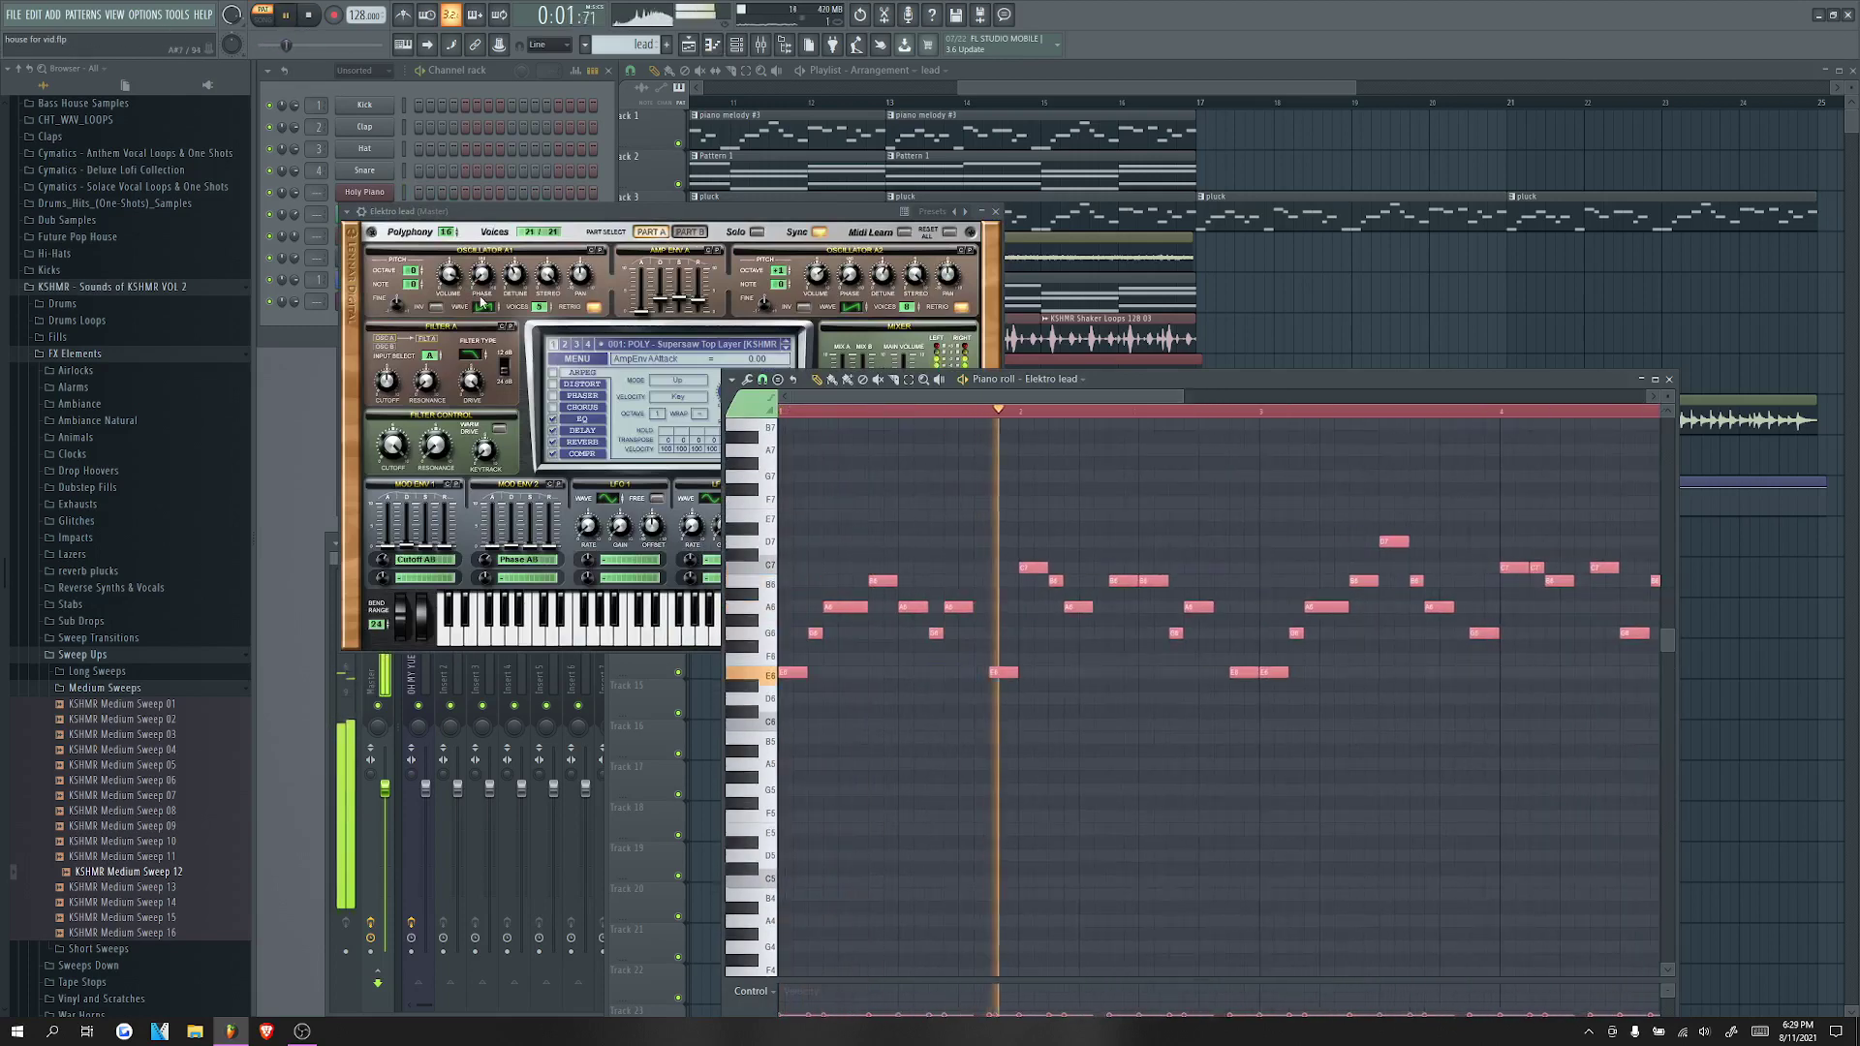
{"action": "key", "text": "space"}
Step: Clone the Elektro lead channel and load the Elektro lead2 preset in the copy
{"action": "left_click", "coordinate": [321, 280]}
{"action": "right_click", "coordinate": [367, 301]}
{"action": "left_click", "coordinate": [416, 461]}
{"action": "left_click", "coordinate": [365, 261]}
{"action": "mouse_move", "coordinate": [406, 278]}
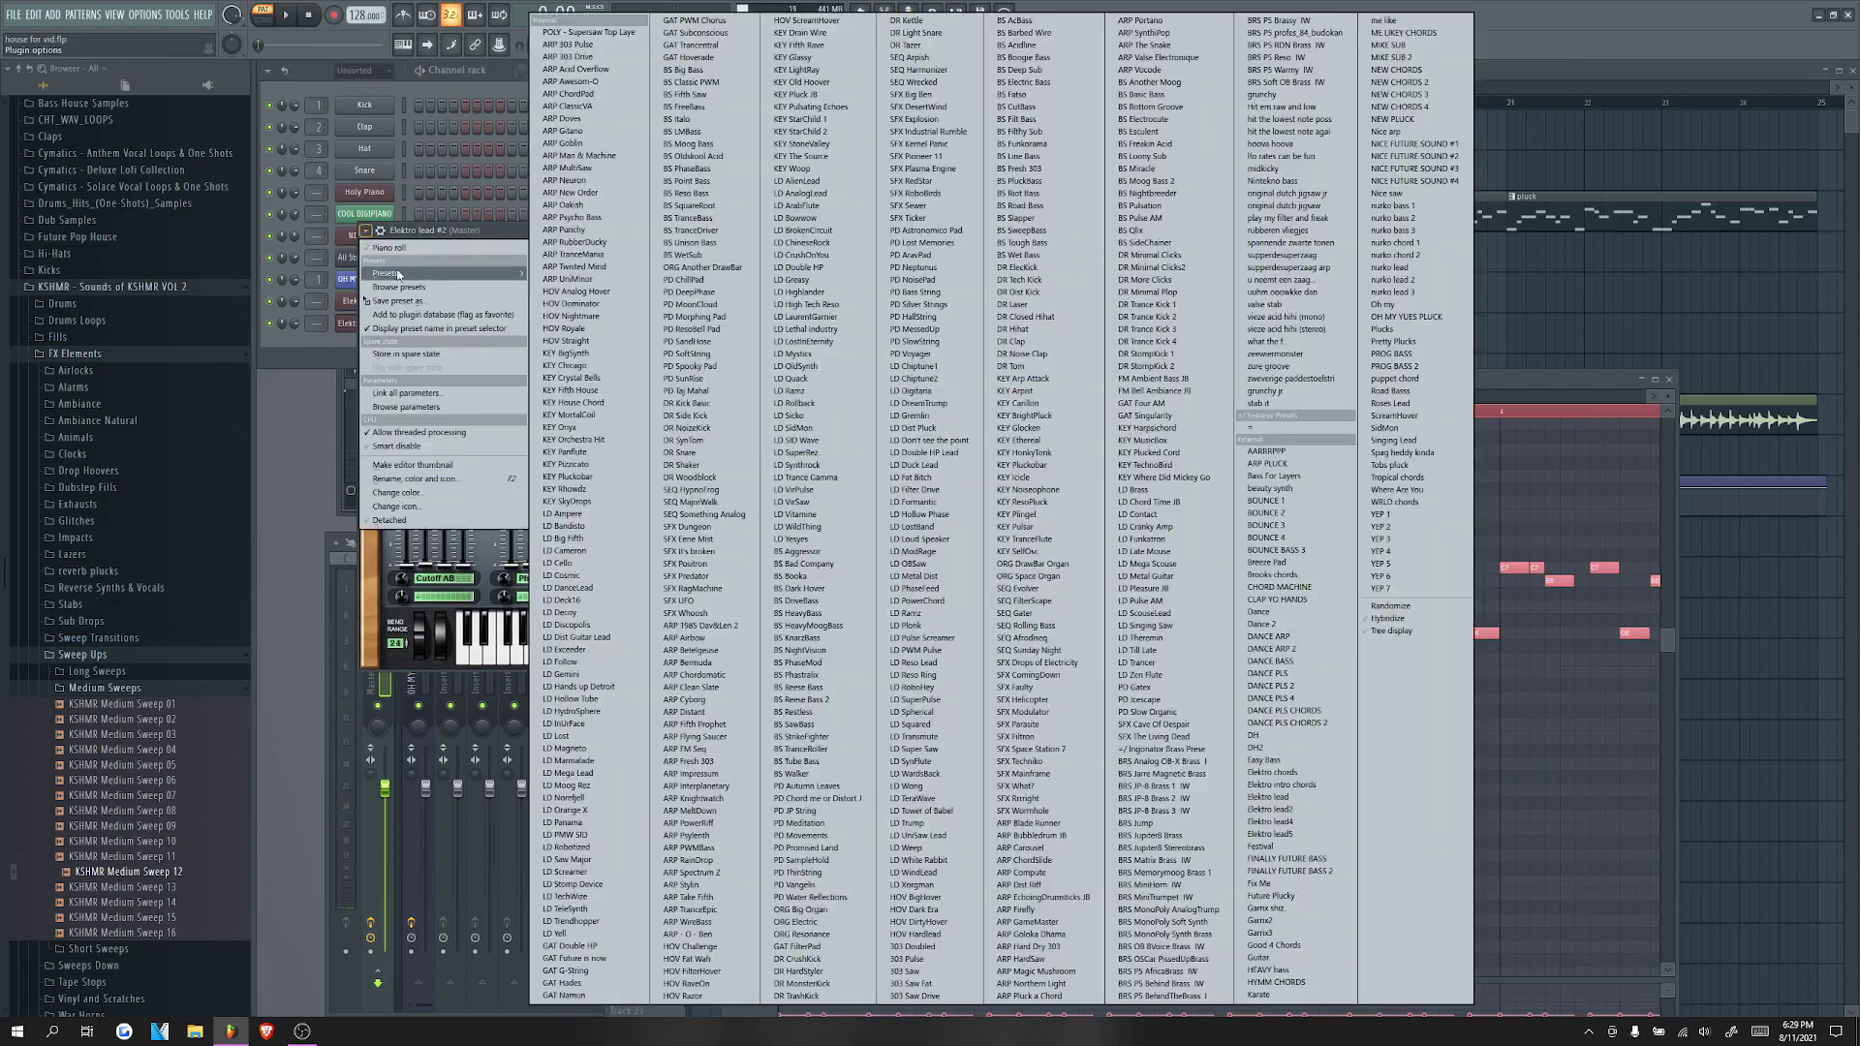
{"action": "left_click", "coordinate": [1289, 812]}
Step: Paste the melody into the Elektro lead2 channel and play it with the Elektro lead channel muted
{"action": "left_click", "coordinate": [712, 44]}
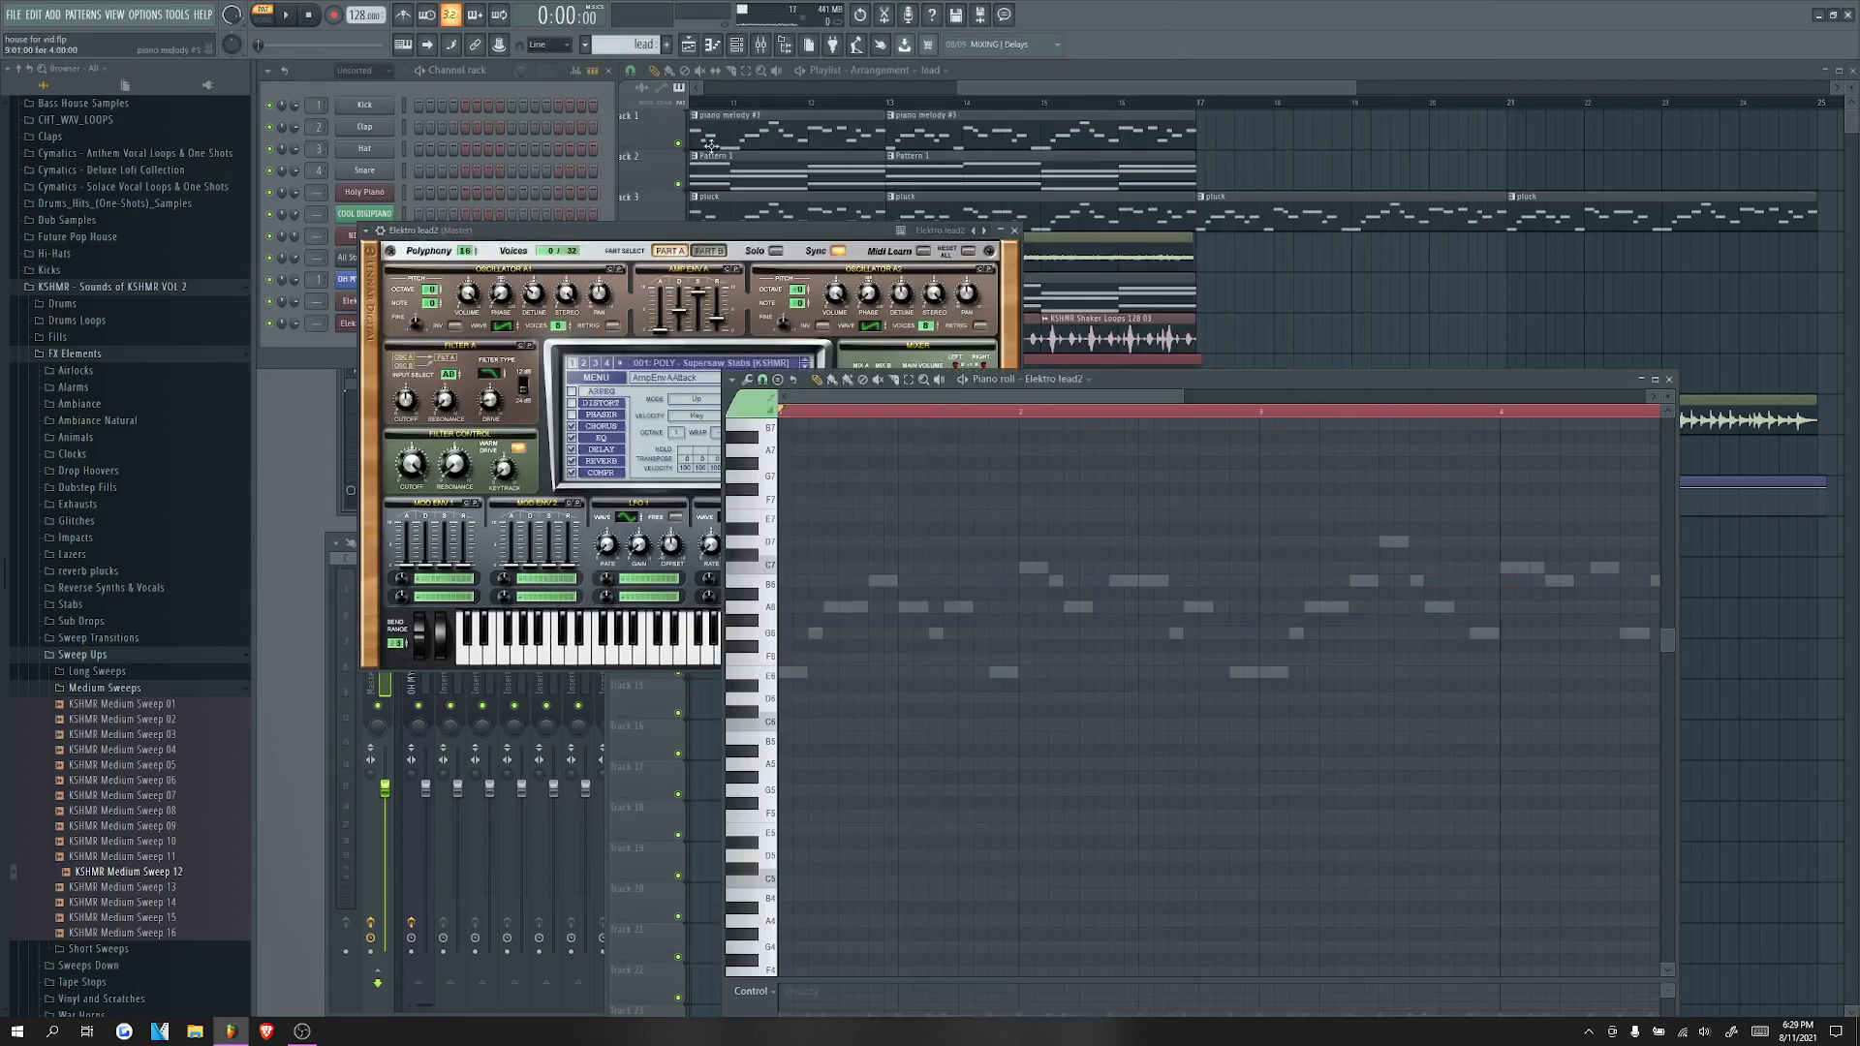
{"action": "key", "text": "ctrl+v"}
{"action": "left_click", "coordinate": [270, 301]}
{"action": "key", "text": "space"}
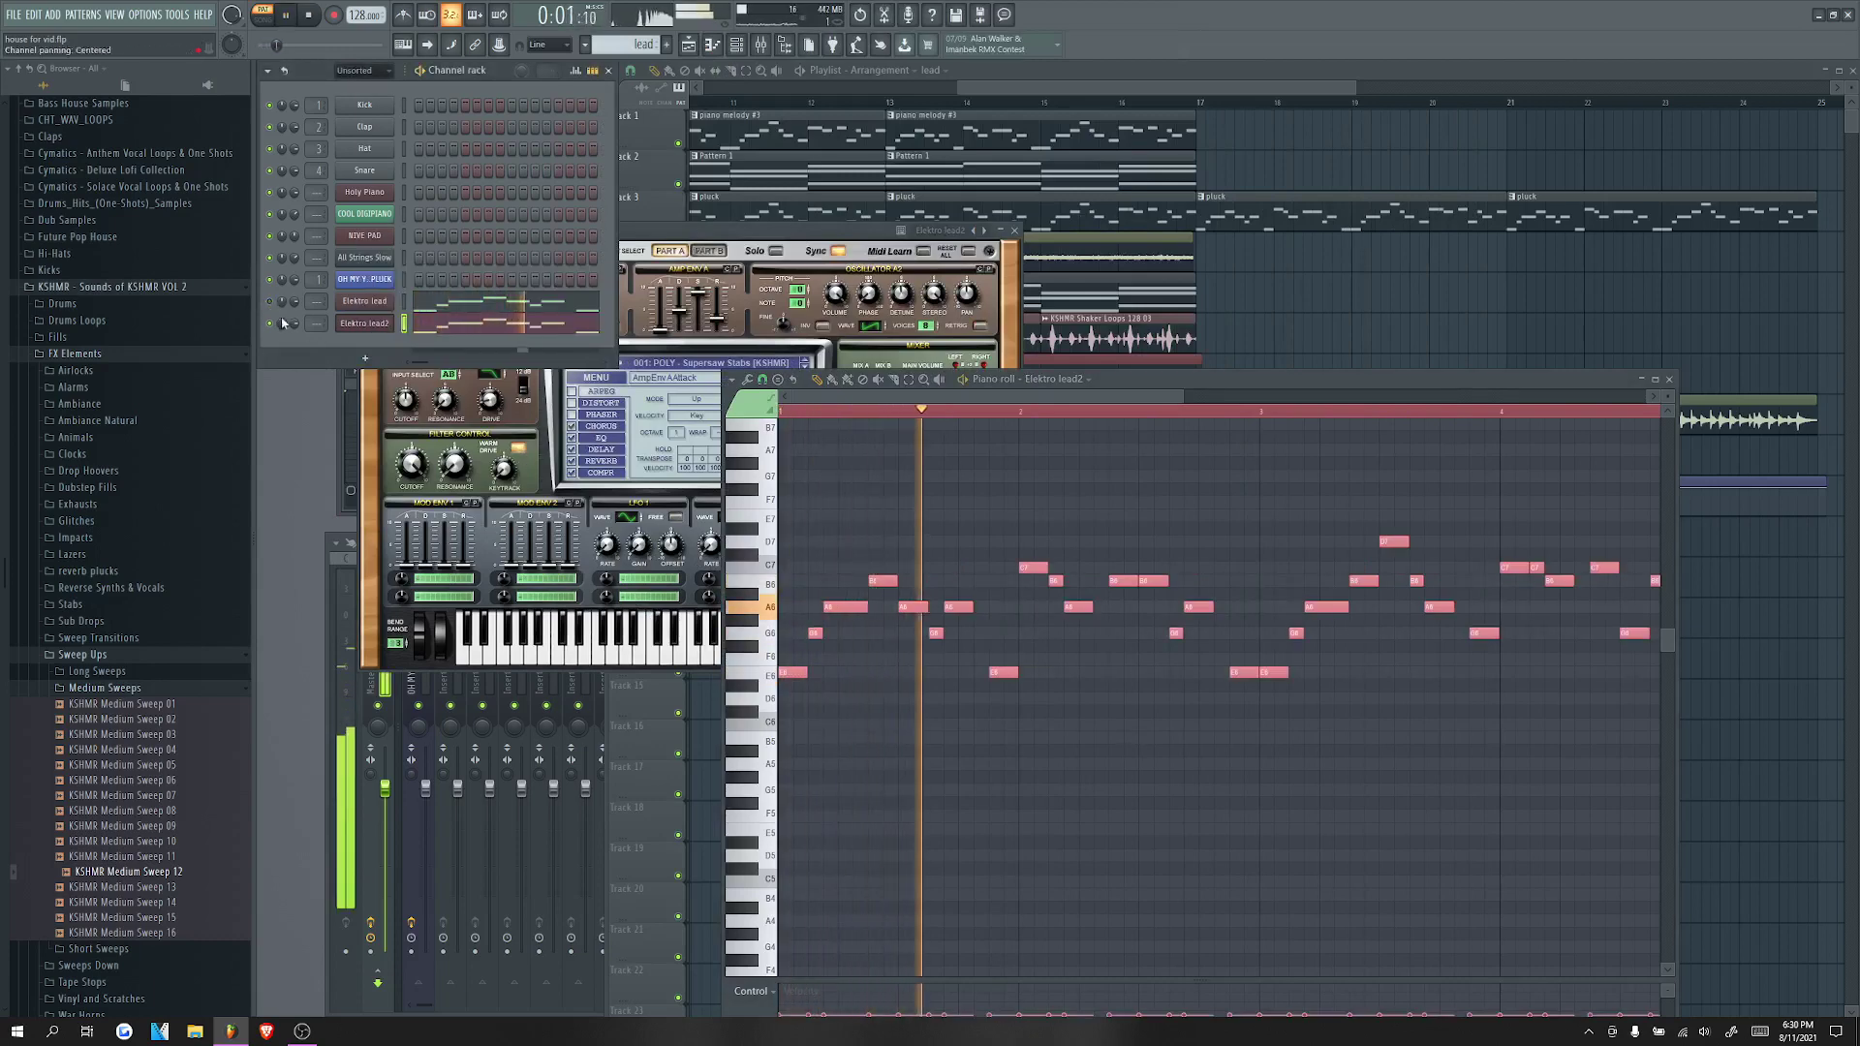
{"action": "key", "text": "space"}
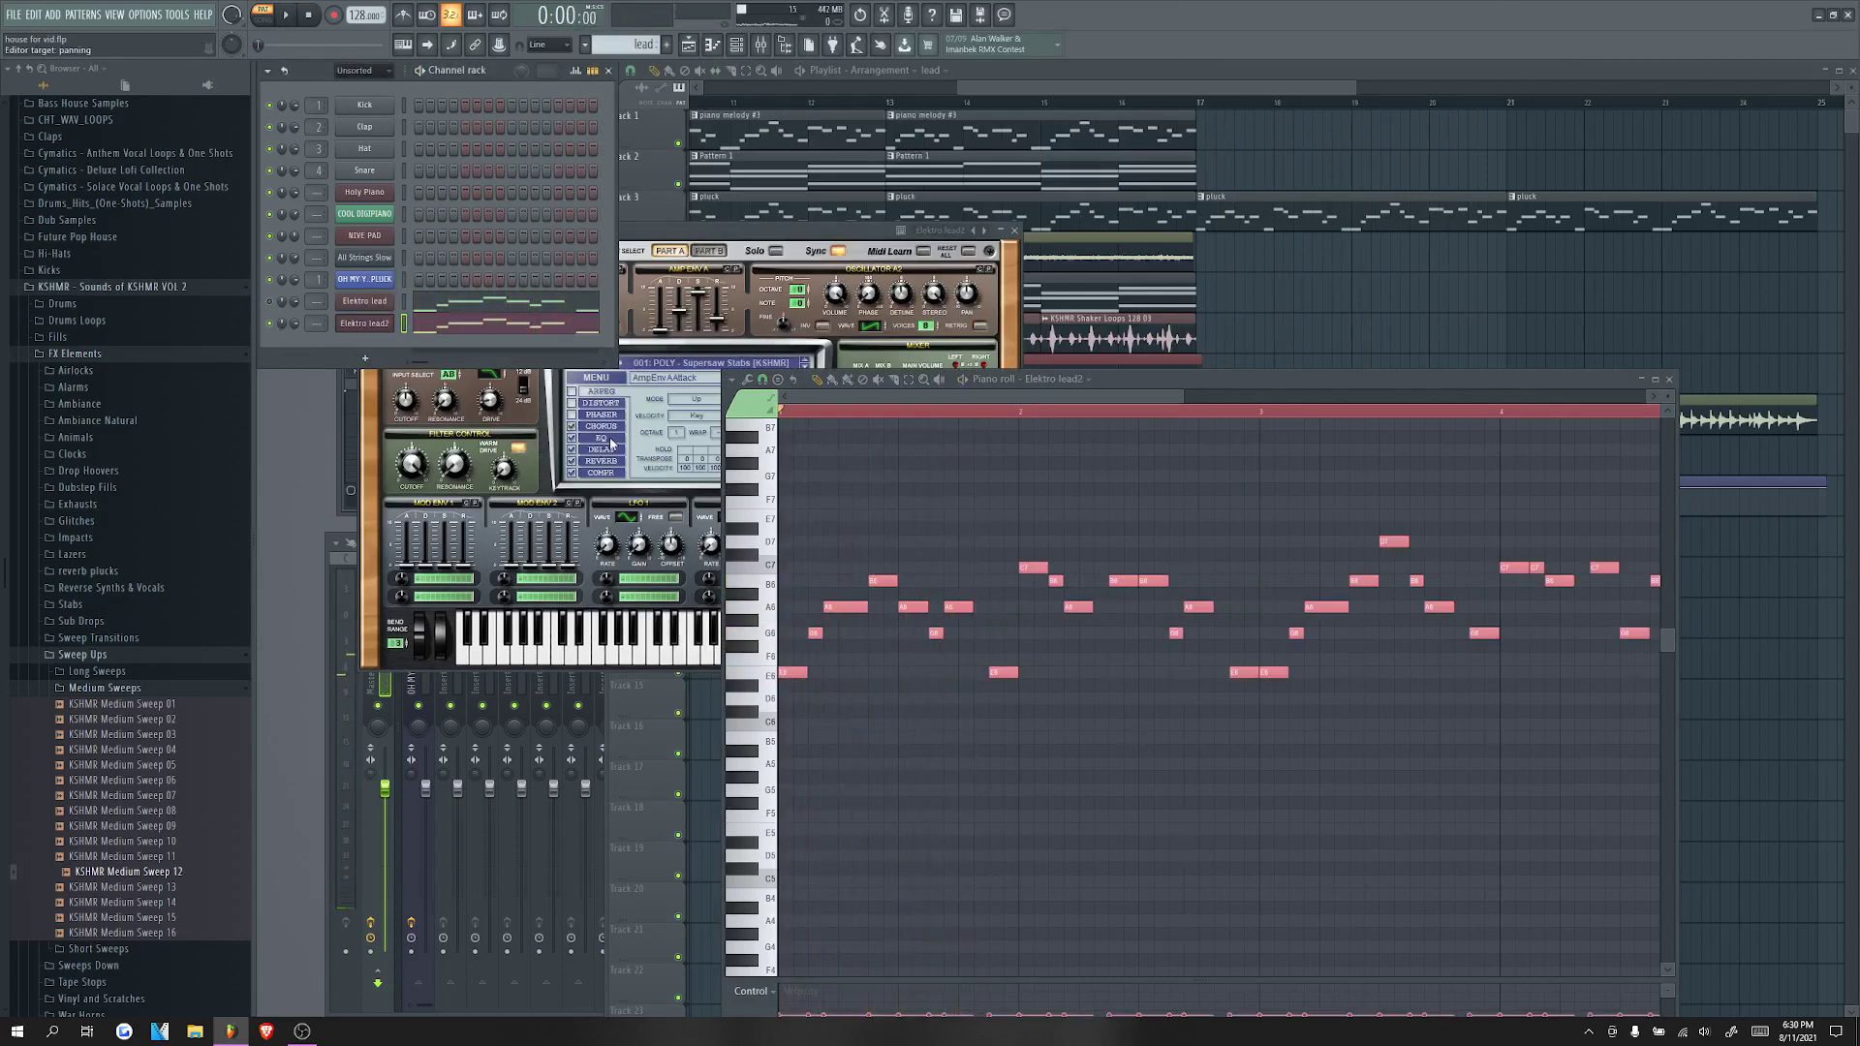
Step: Adjust the EQ treble and filter cutoff of Elektro lead2, and unmute the Elektro lead channel
{"action": "left_click", "coordinate": [611, 442]}
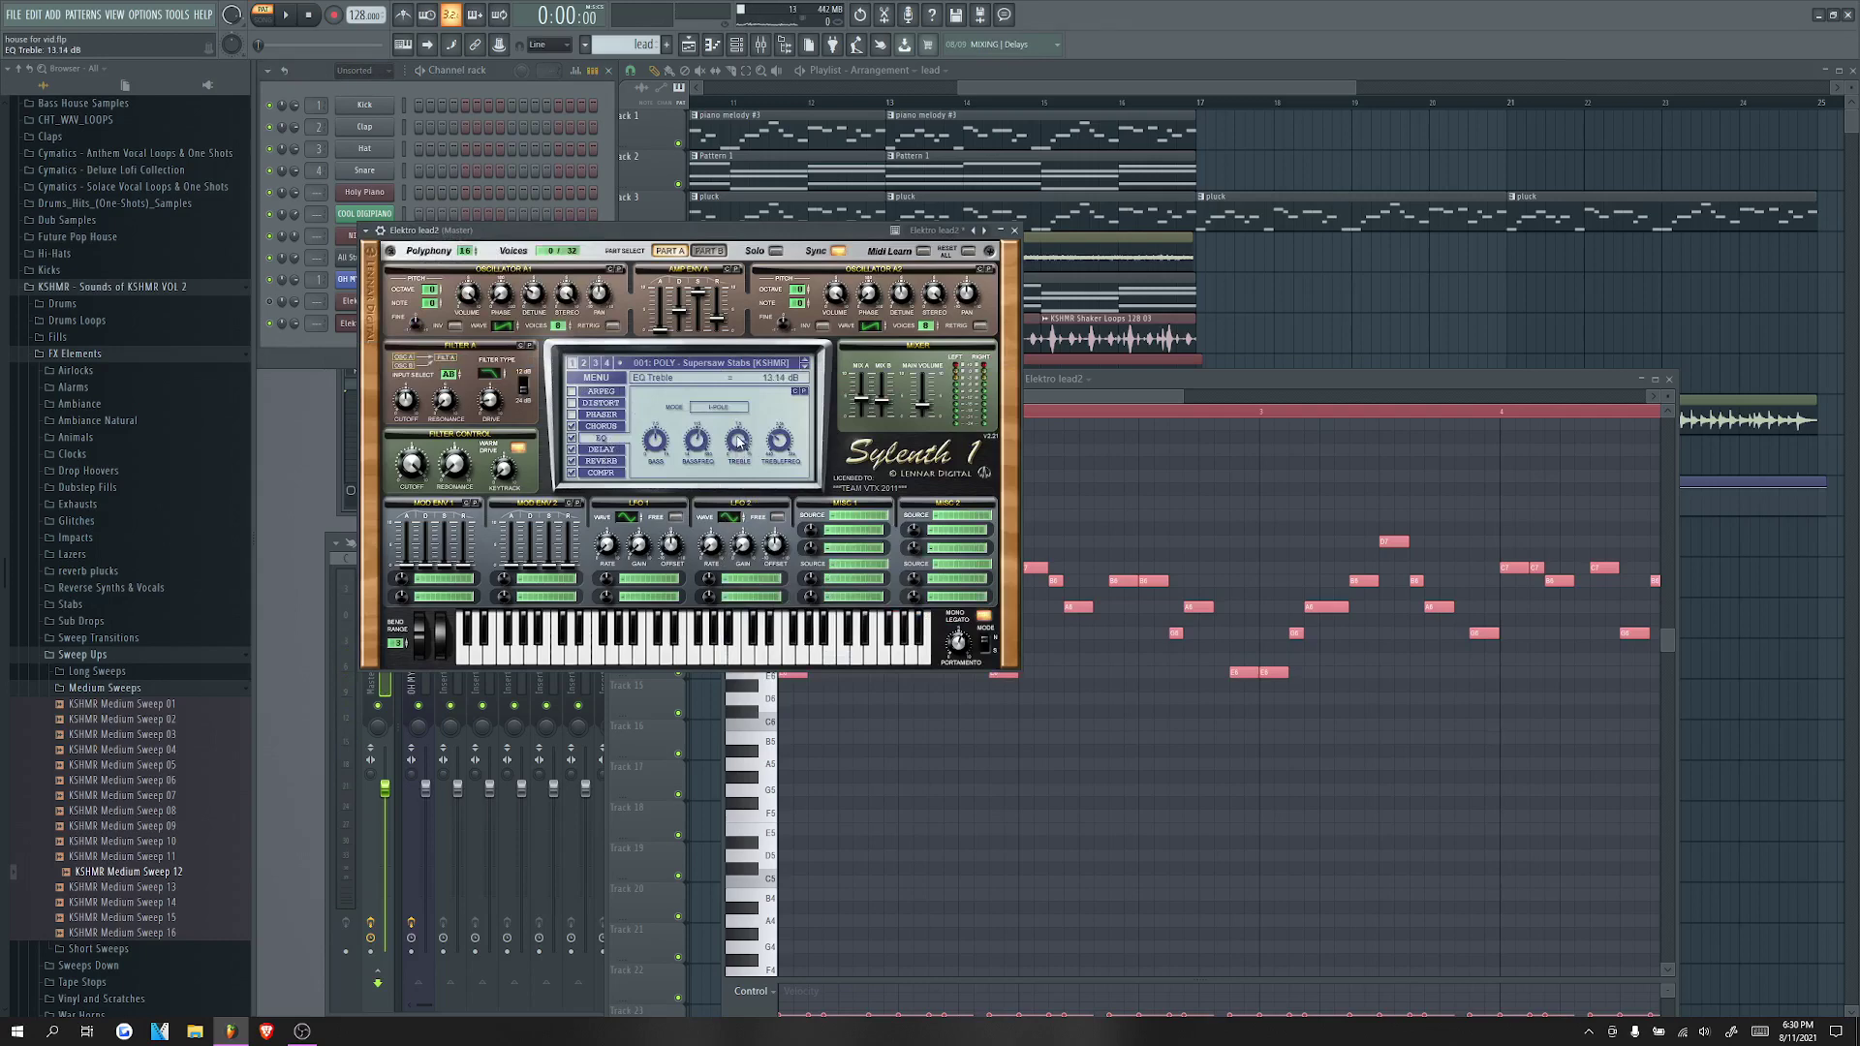
{"action": "left_click", "coordinate": [270, 301]}
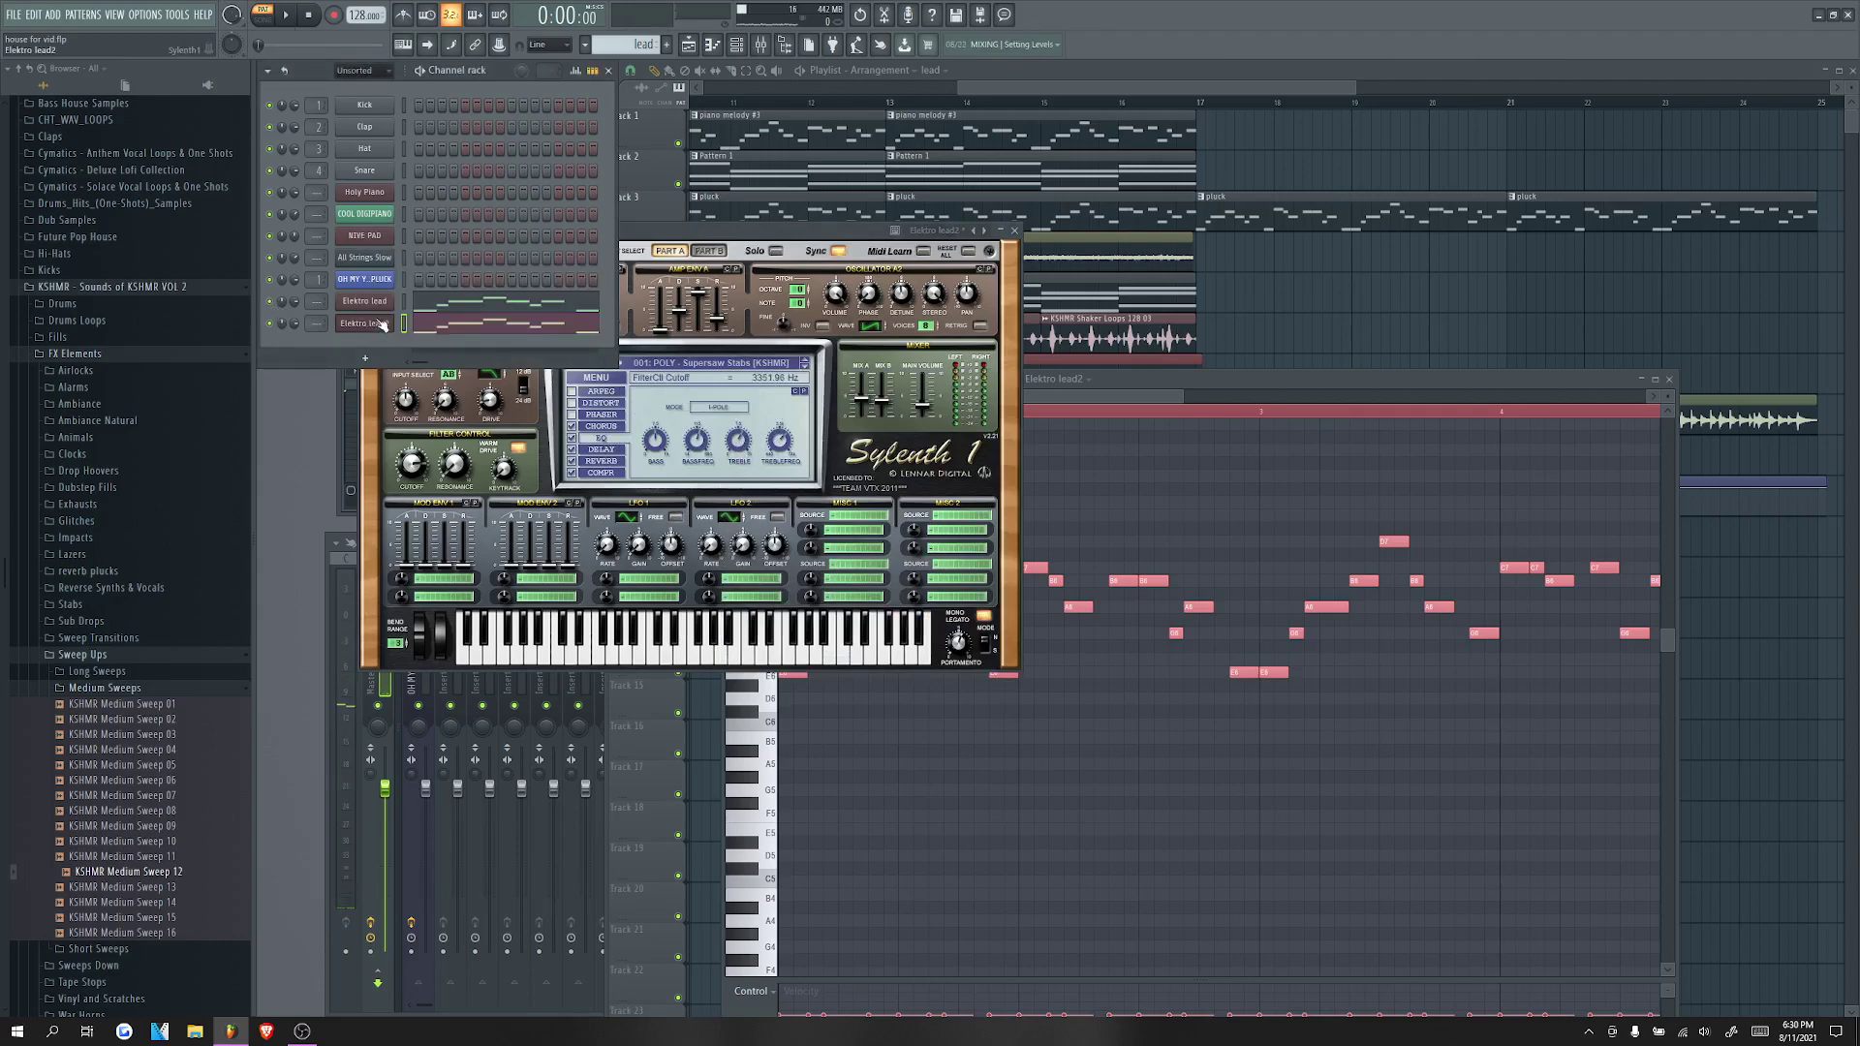
Step: Clone the Elektro lead2 channel and load another Elektro lead preset in the copy
{"action": "right_click", "coordinate": [376, 323]}
{"action": "left_click", "coordinate": [417, 452]}
{"action": "left_click", "coordinate": [386, 252]}
{"action": "mouse_move", "coordinate": [417, 294]}
{"action": "left_click", "coordinate": [1283, 821]}
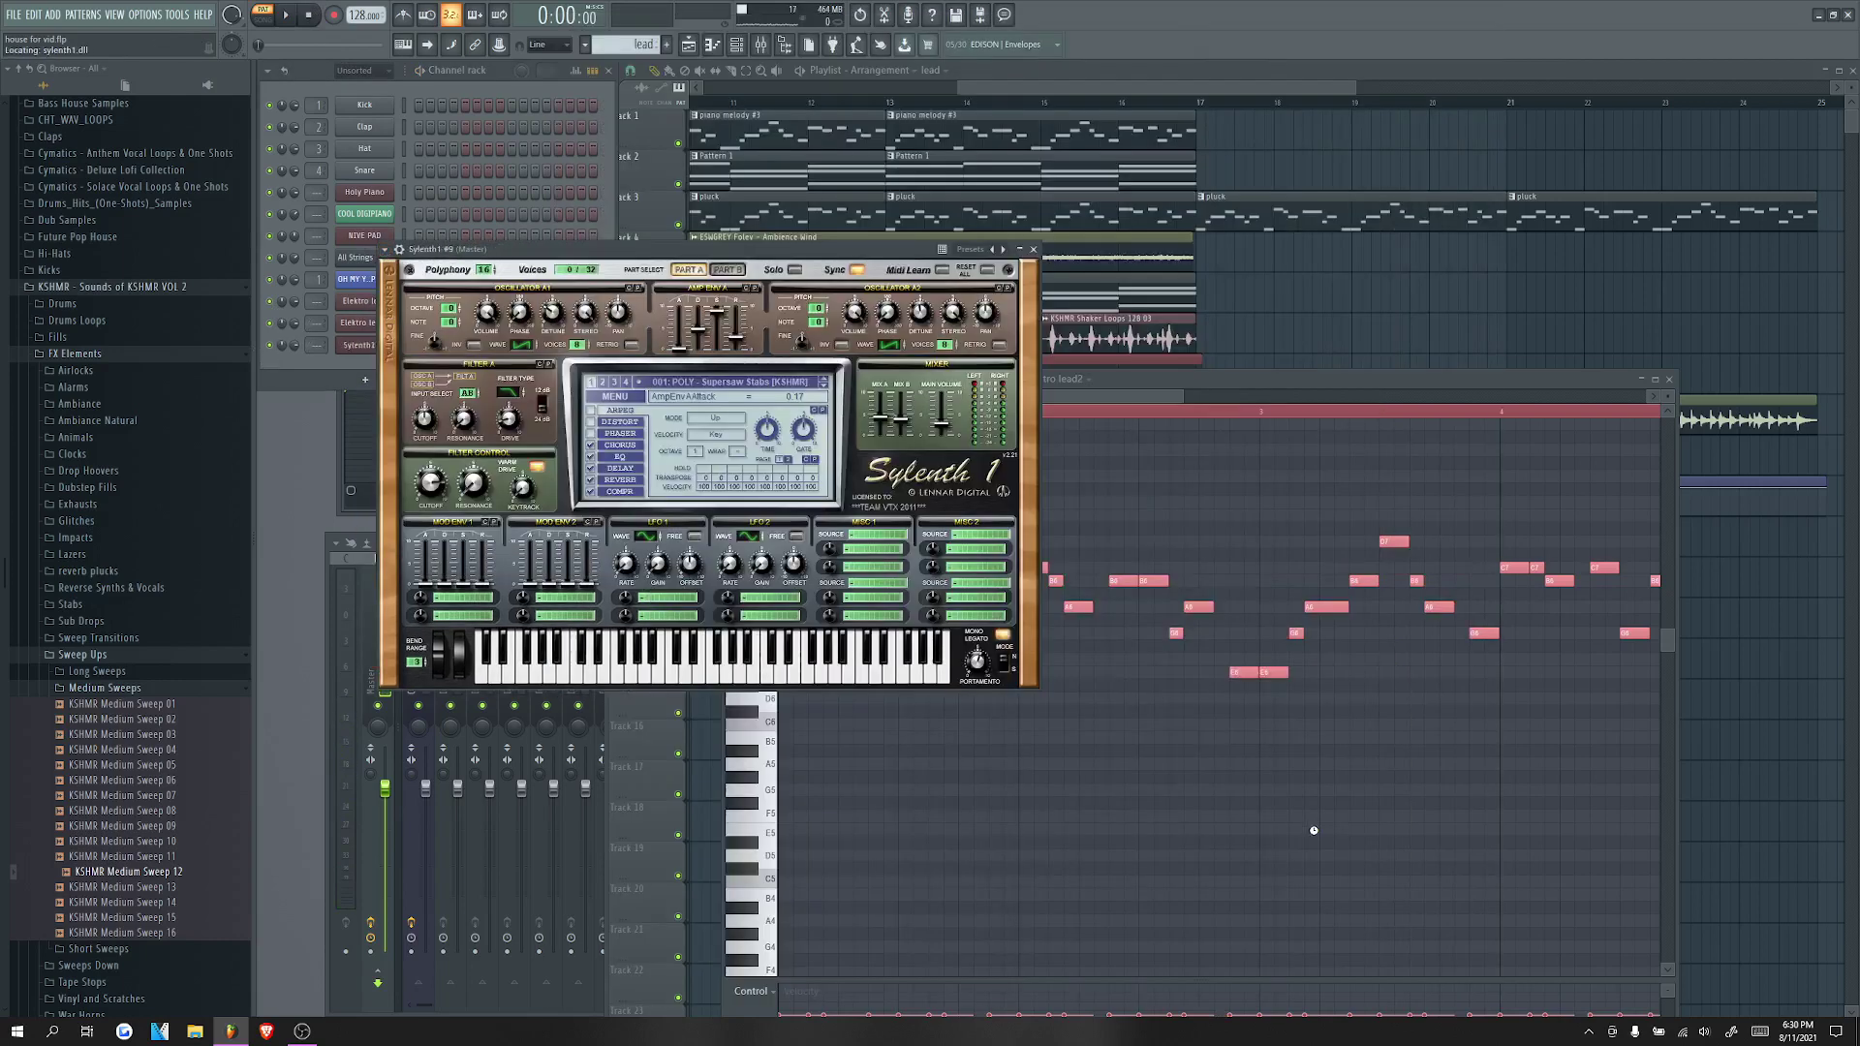
Step: Paste the melody into the Elektro lead4 channel, play the pattern and lower that channel's volume
{"action": "left_click", "coordinate": [715, 49]}
{"action": "key", "text": "ctrl+v"}
{"action": "left_click", "coordinate": [278, 313]}
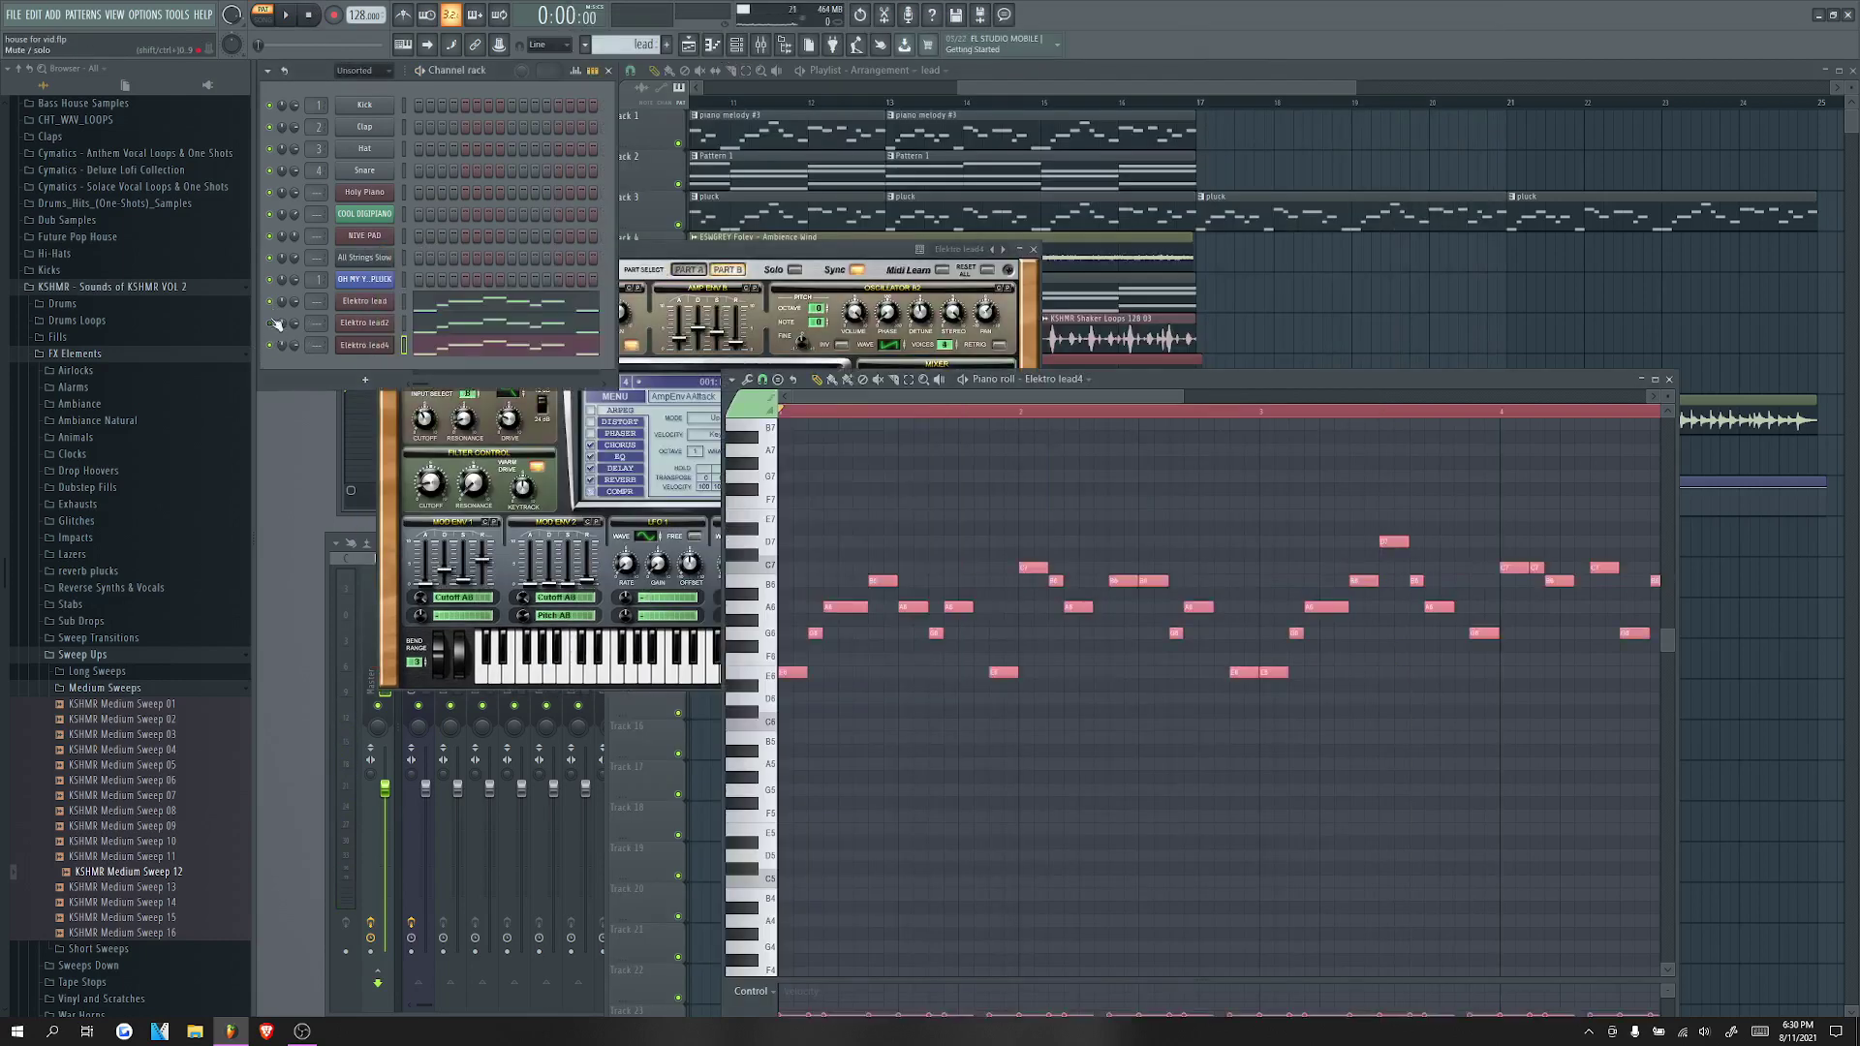
{"action": "key", "text": "space"}
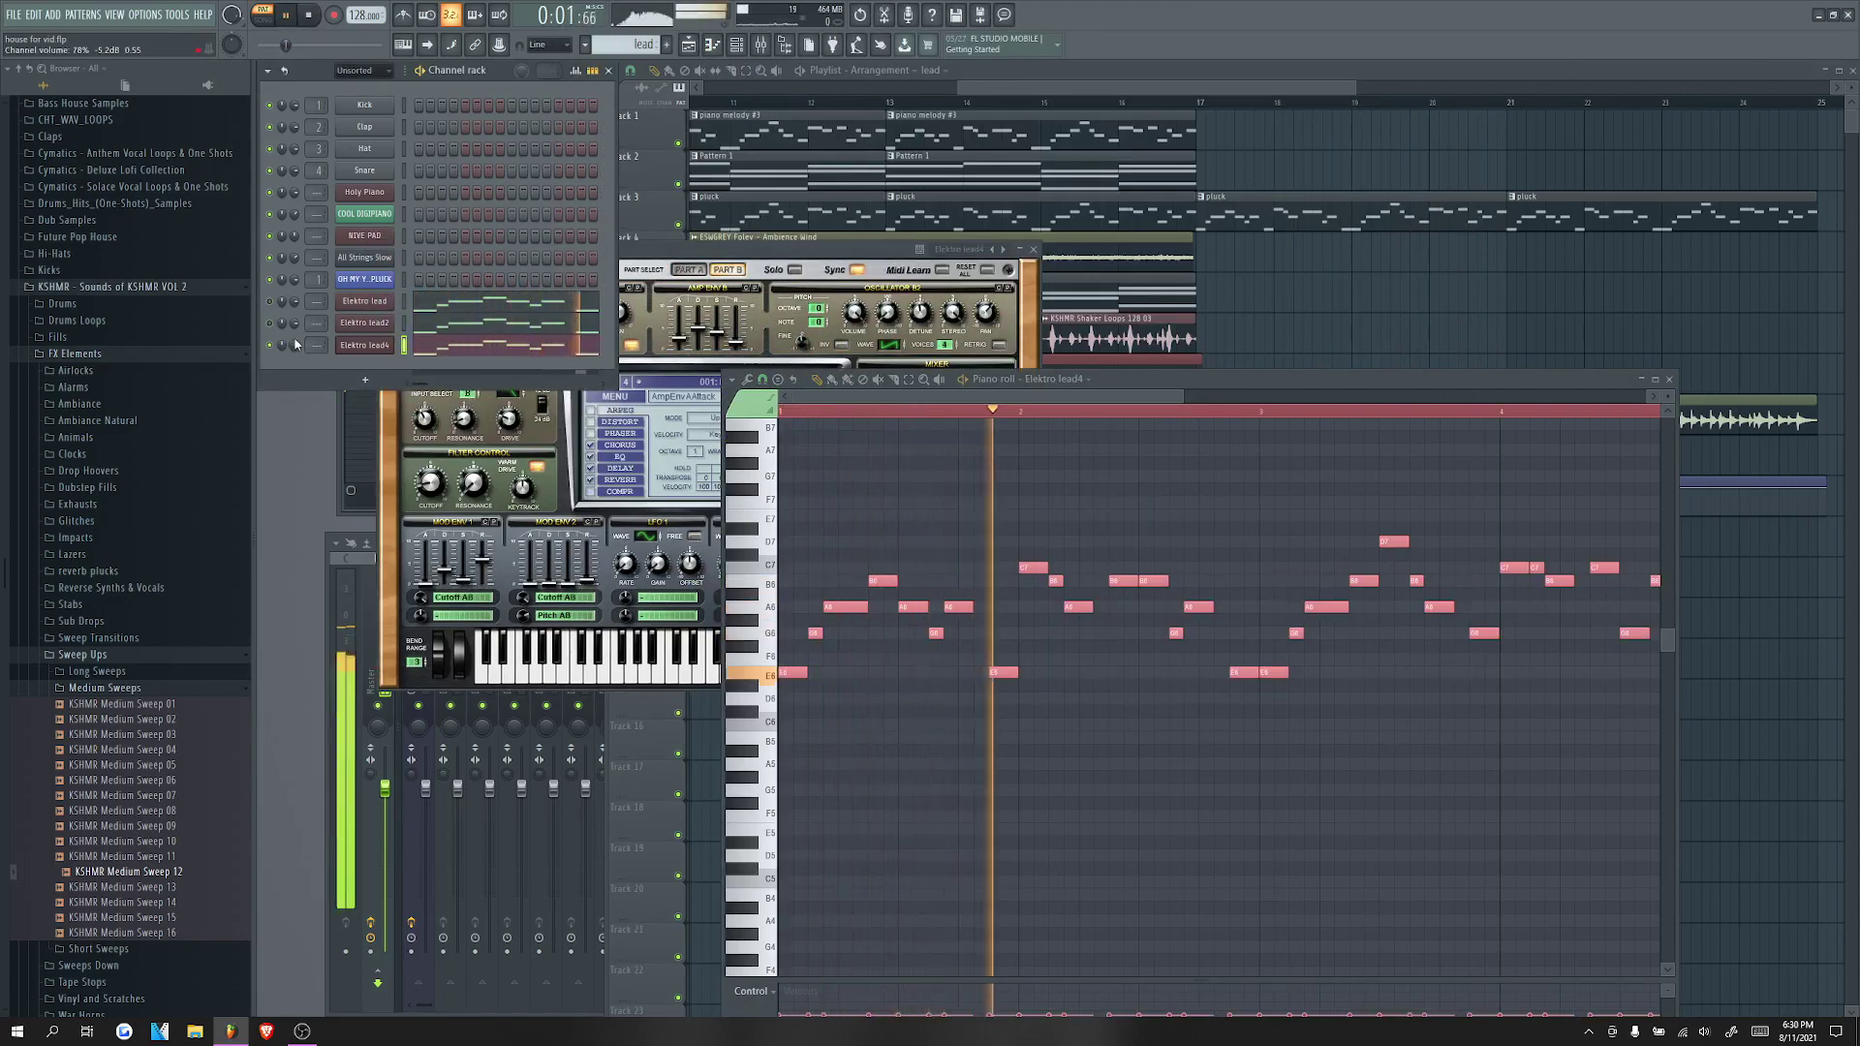
{"action": "left_click_drag", "start_coordinate": [294, 345], "coordinate": [295, 373]}
{"action": "key", "text": "space"}
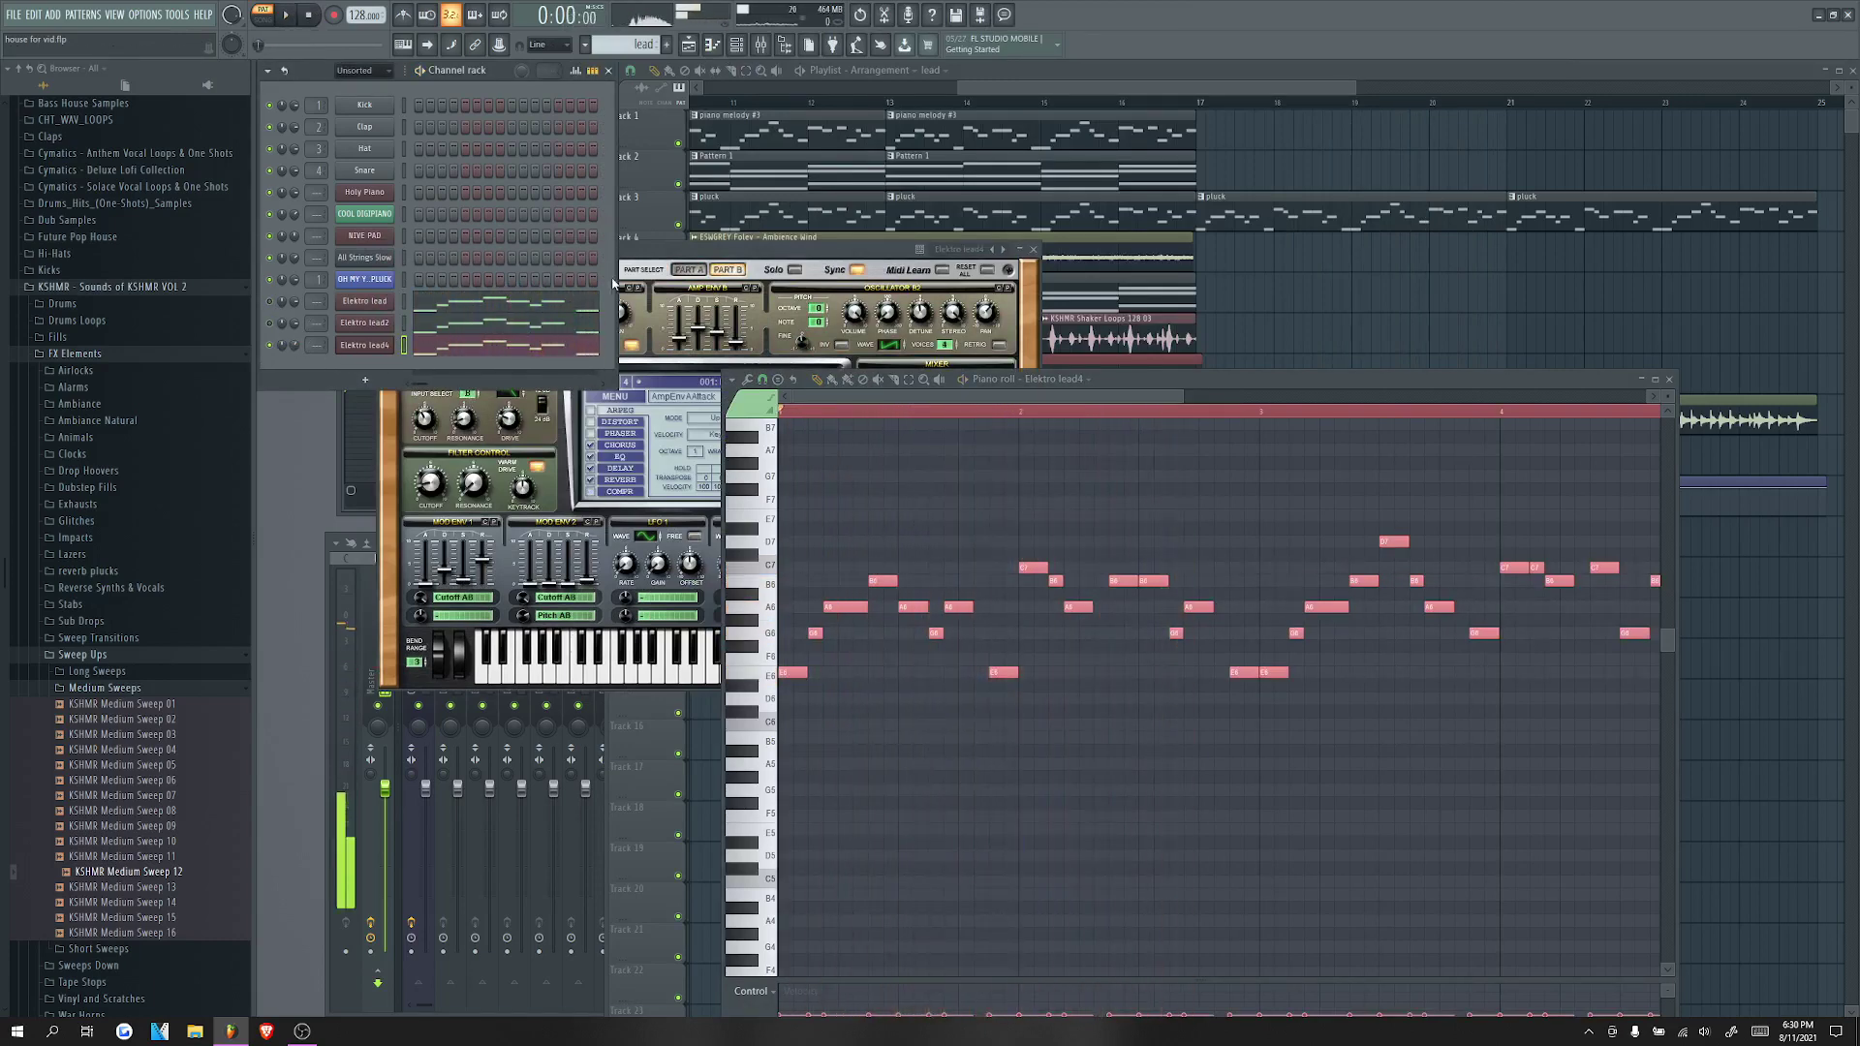
Step: Set oscillator B2's octave to 1 in Elektro lead4, raise oscillator B1's octave, and move its melody up one octave
{"action": "left_click", "coordinate": [380, 346]}
{"action": "left_click", "coordinate": [380, 347]}
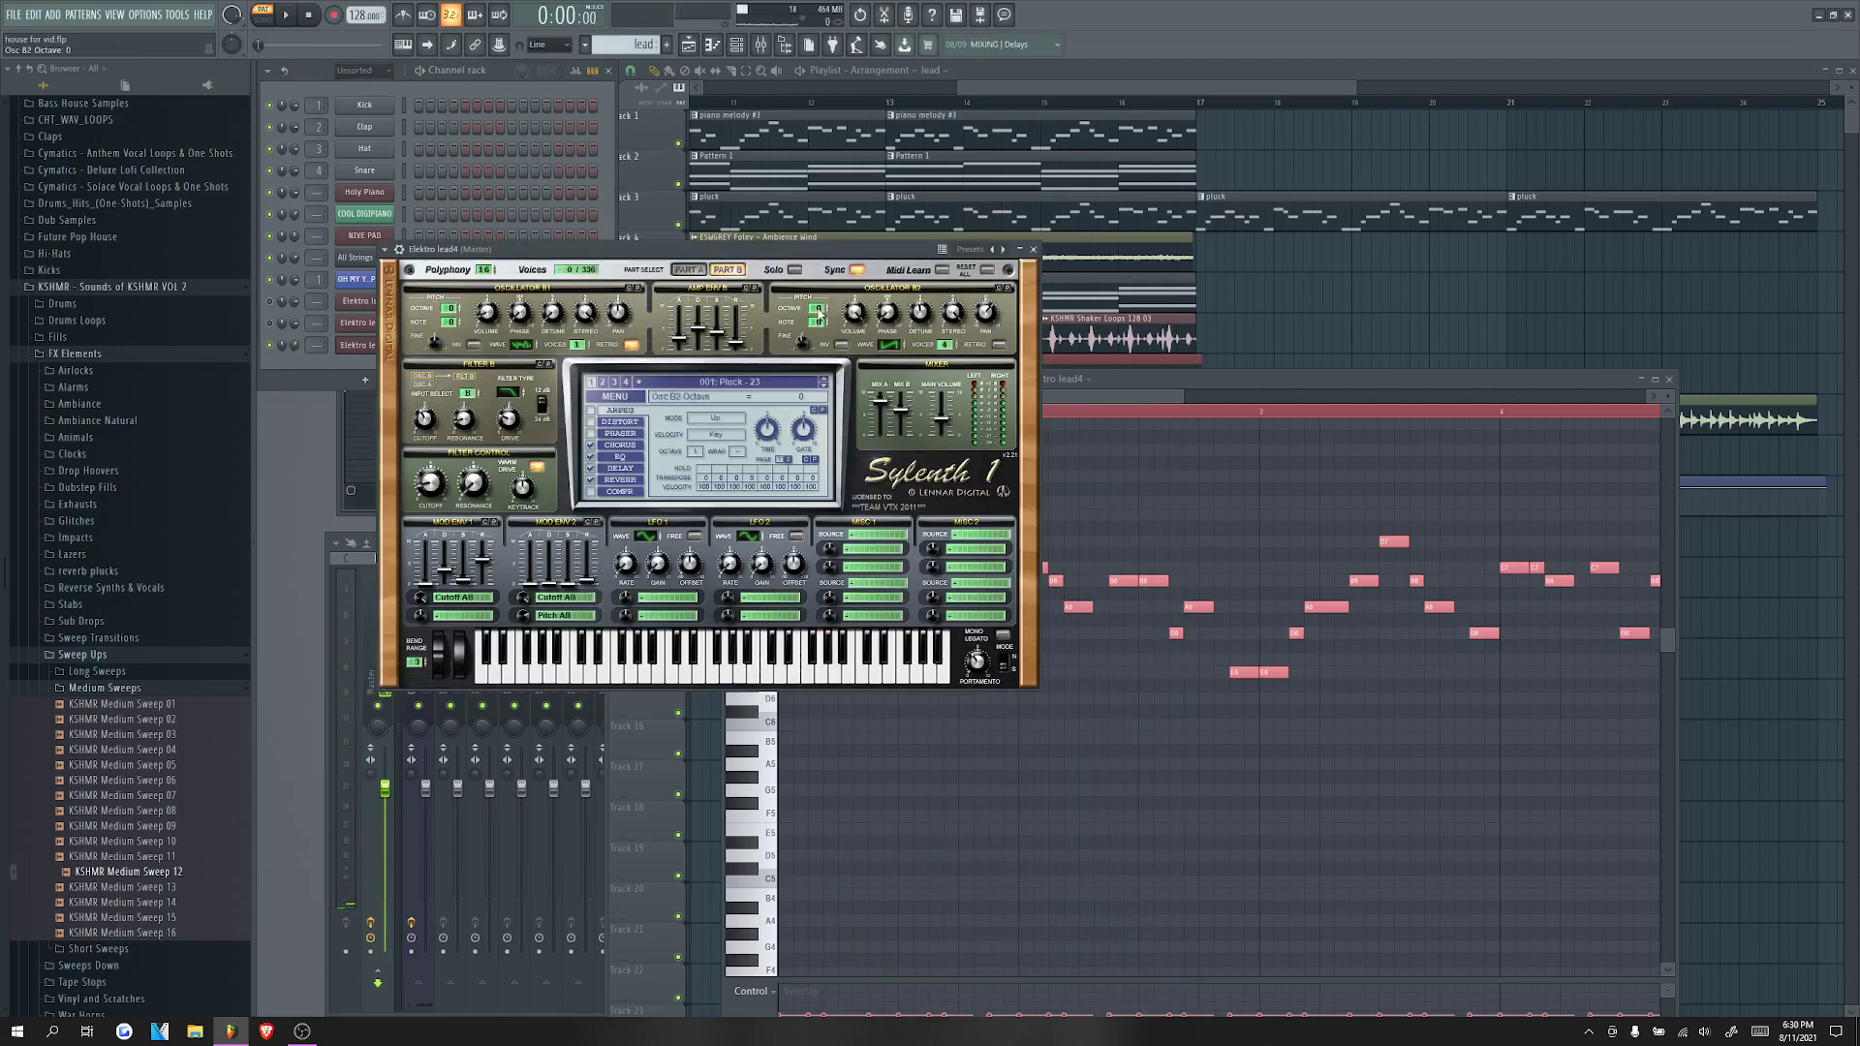
{"action": "left_click", "coordinate": [298, 15]}
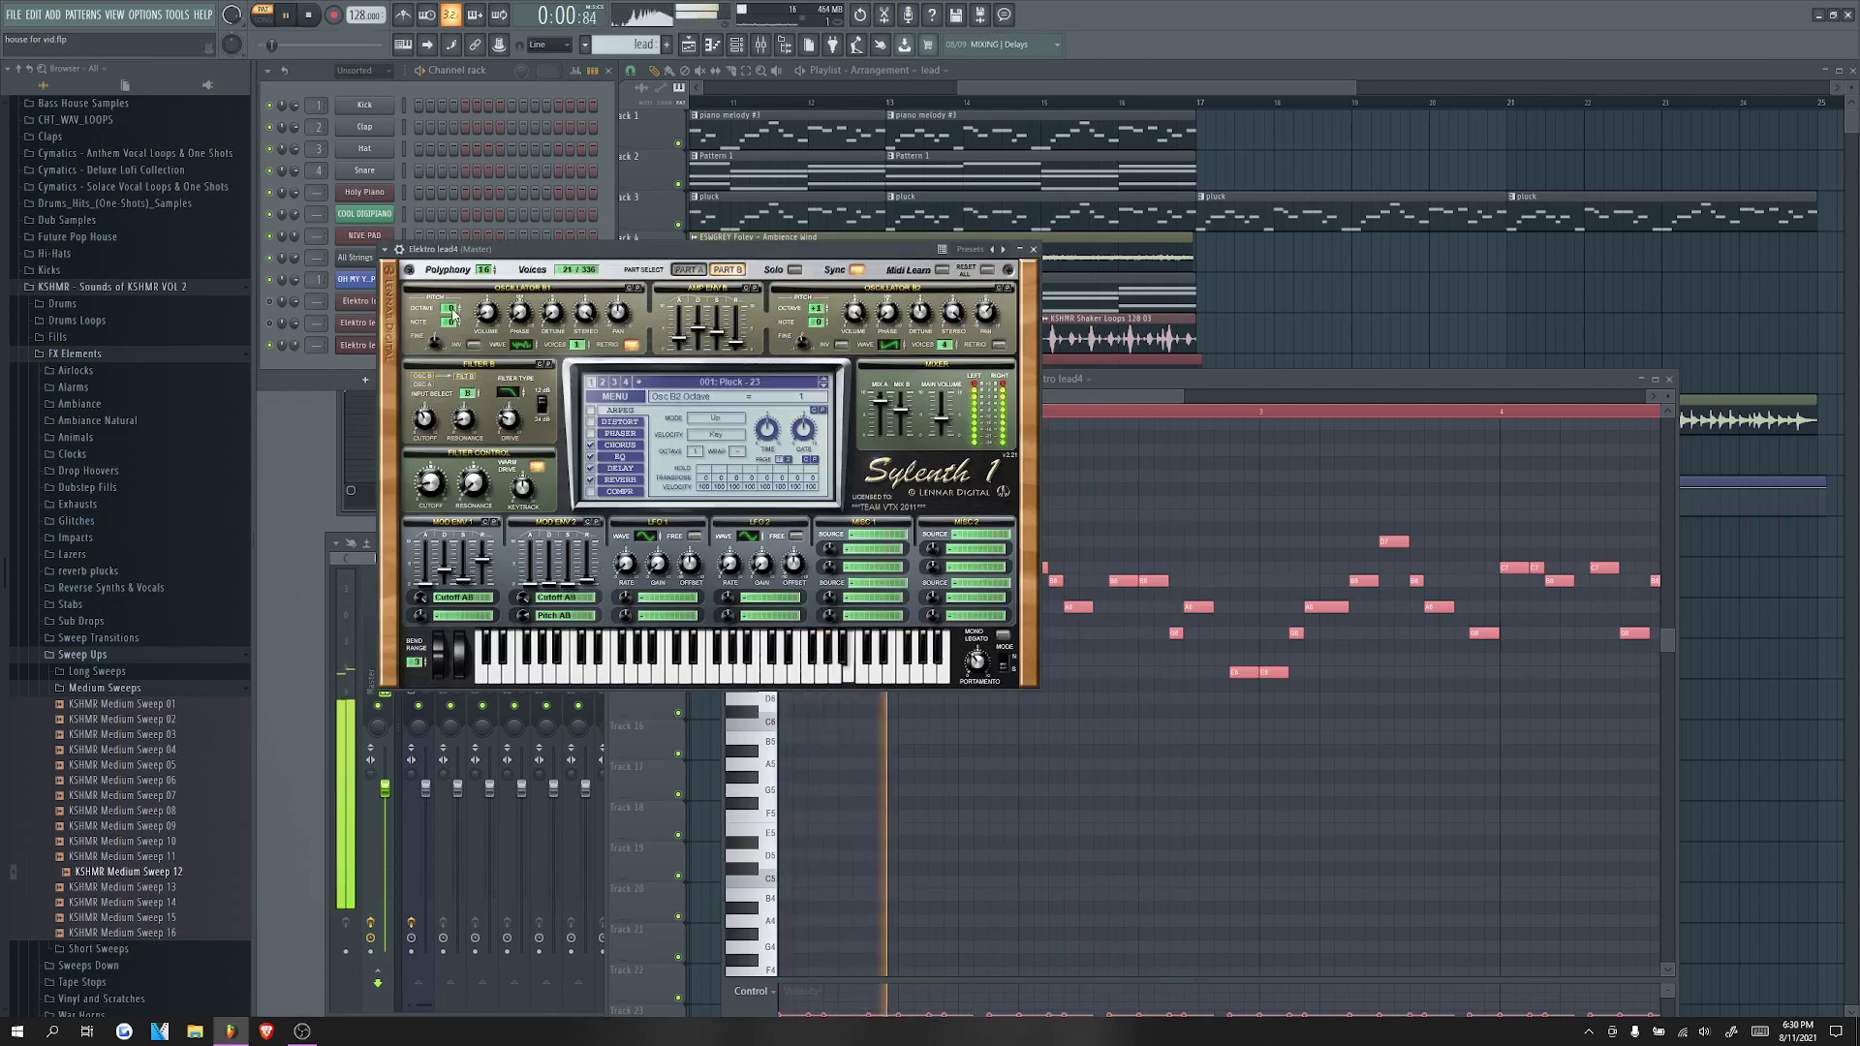
{"action": "left_click_drag", "start_coordinate": [449, 314], "coordinate": [448, 310]}
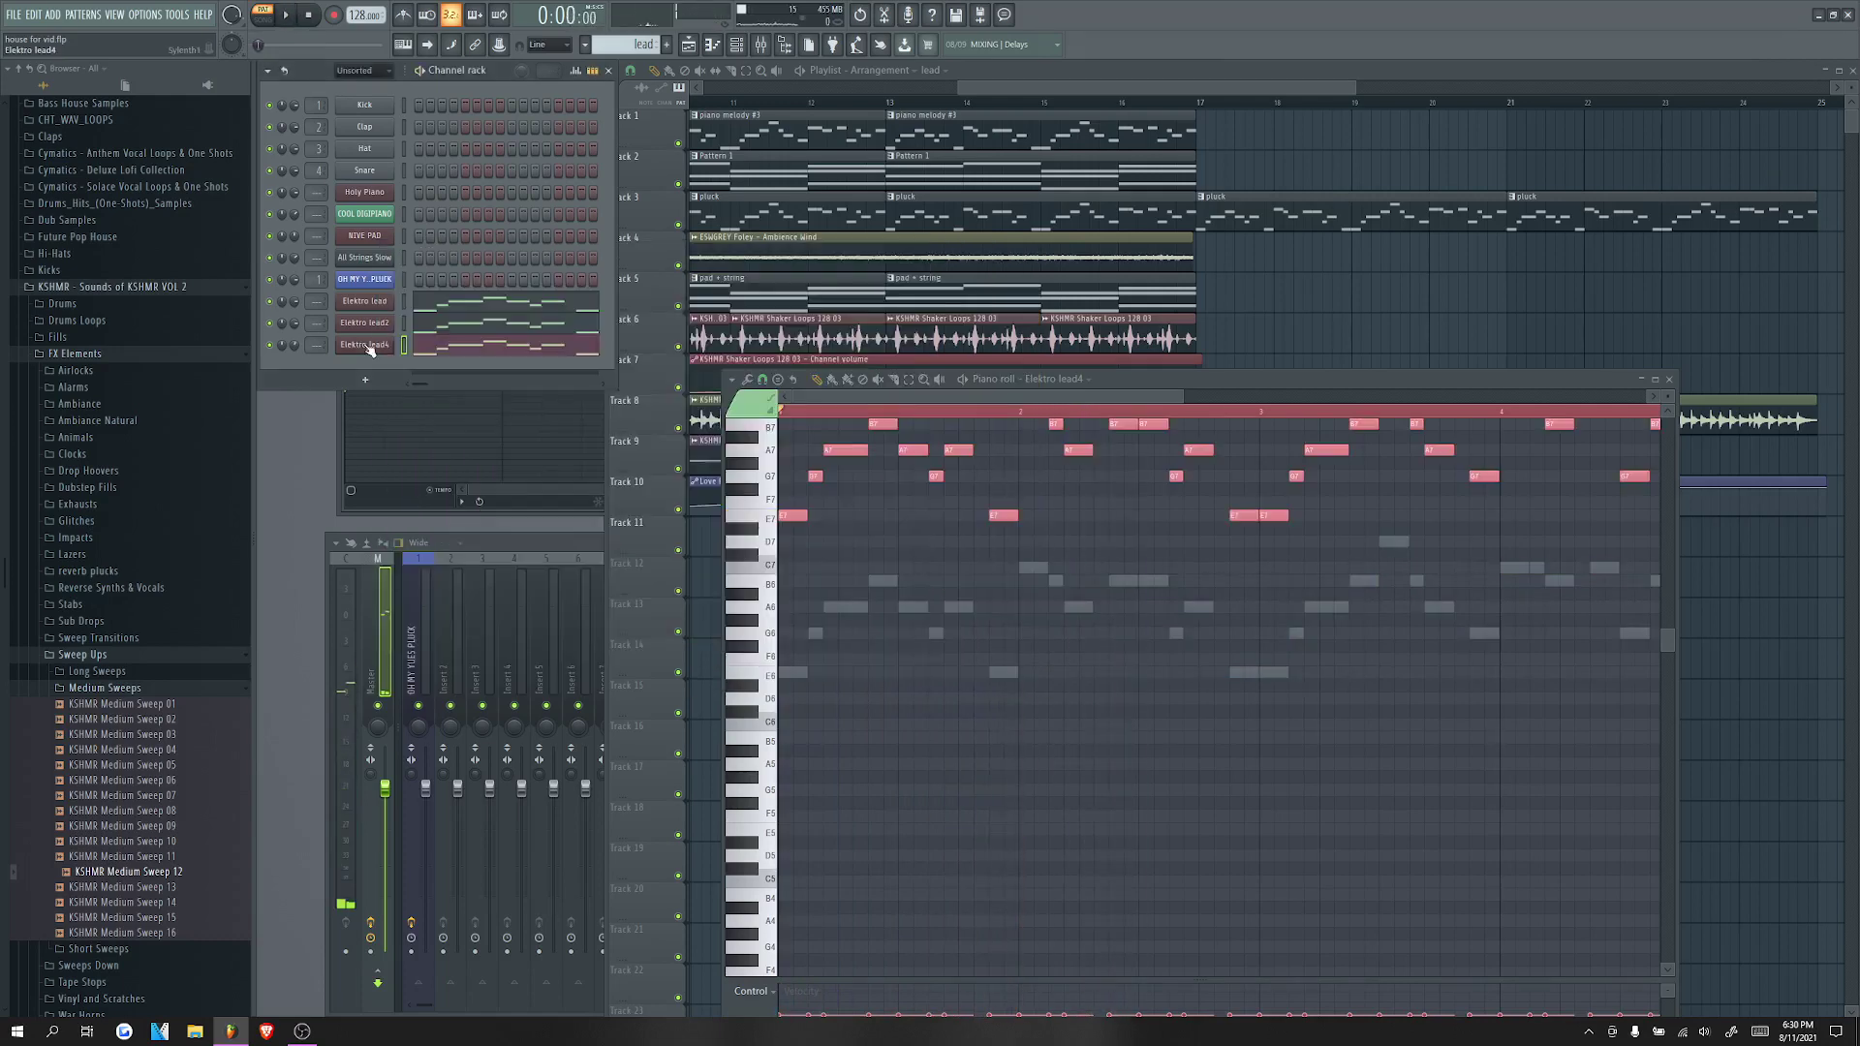
Step: Clone the Elektro lead4 channel and load the Elektro lead5 preset in the copy
{"action": "right_click", "coordinate": [369, 347]}
{"action": "left_click", "coordinate": [432, 474]}
{"action": "left_click", "coordinate": [404, 269]}
{"action": "mouse_move", "coordinate": [422, 310]}
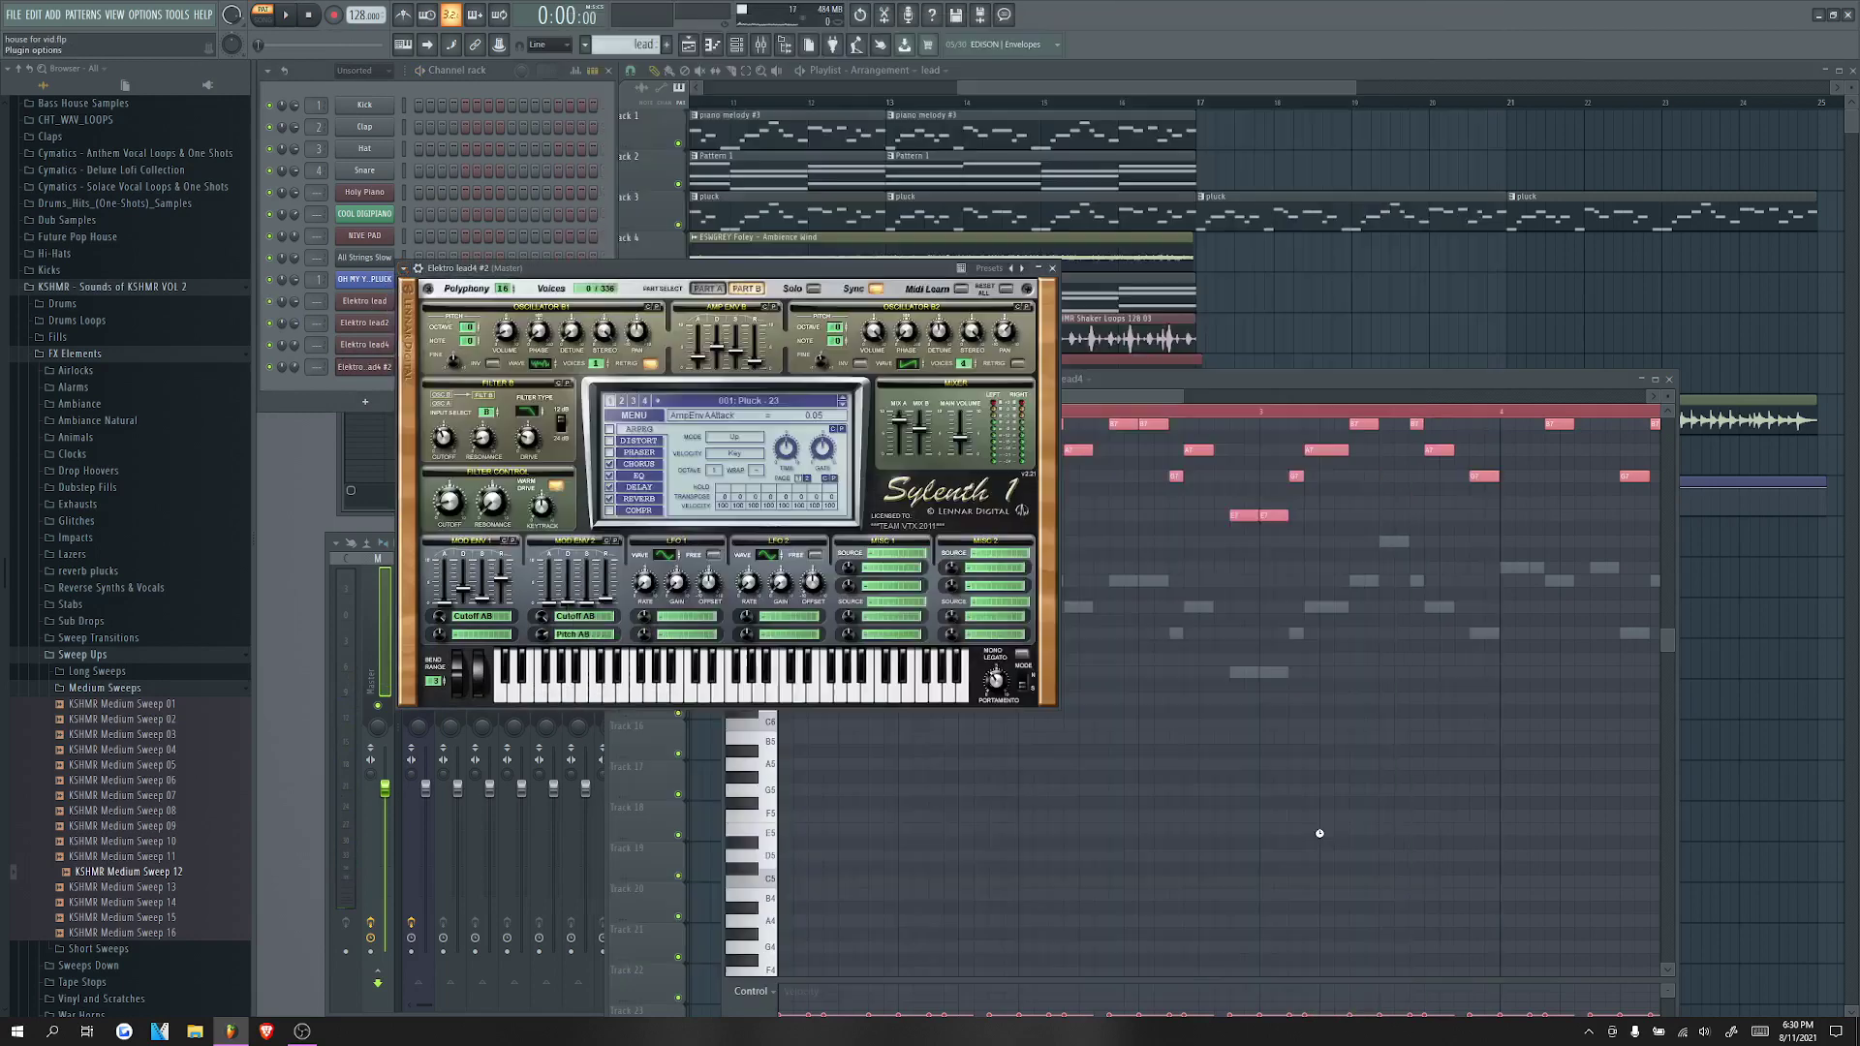
{"action": "left_click", "coordinate": [1294, 834]}
{"action": "left_click", "coordinate": [713, 45]}
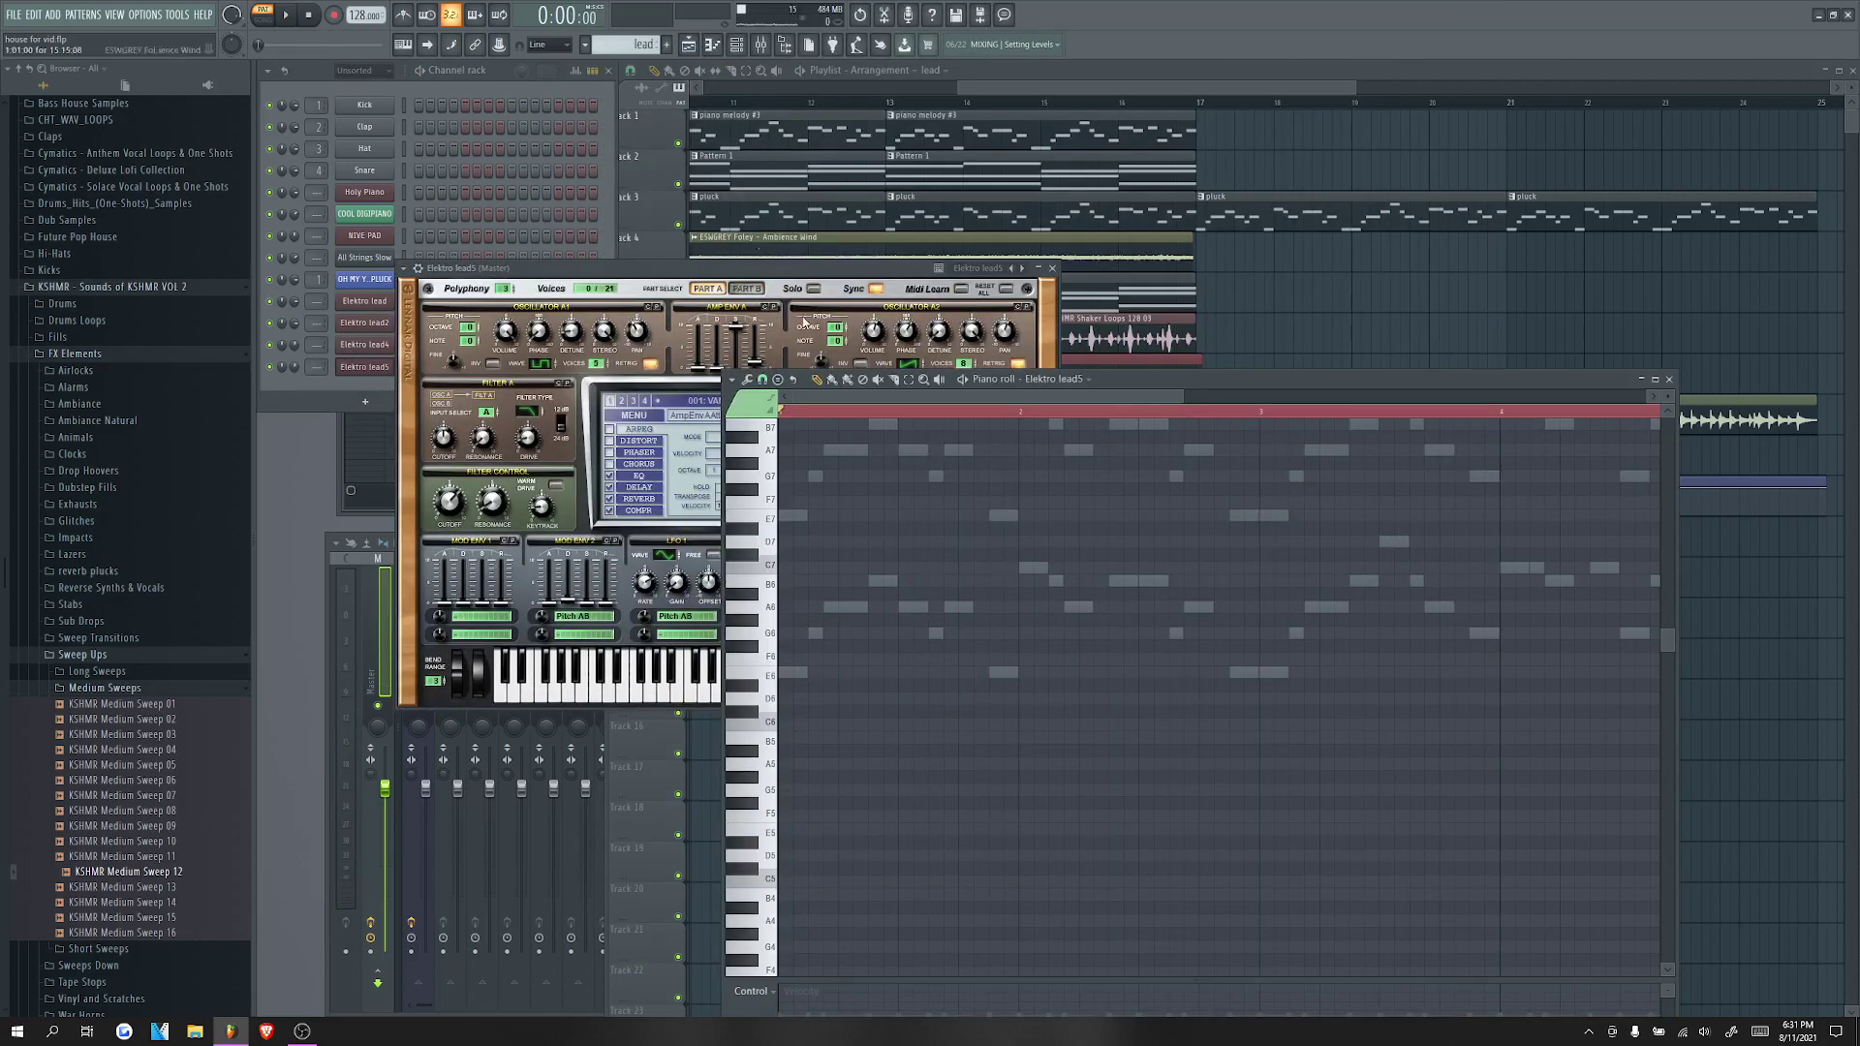
Step: Paste the melody into the Elektro lead5 channel, play it, and transpose the notes up one octave
{"action": "key", "text": "space"}
{"action": "left_click", "coordinate": [276, 345]}
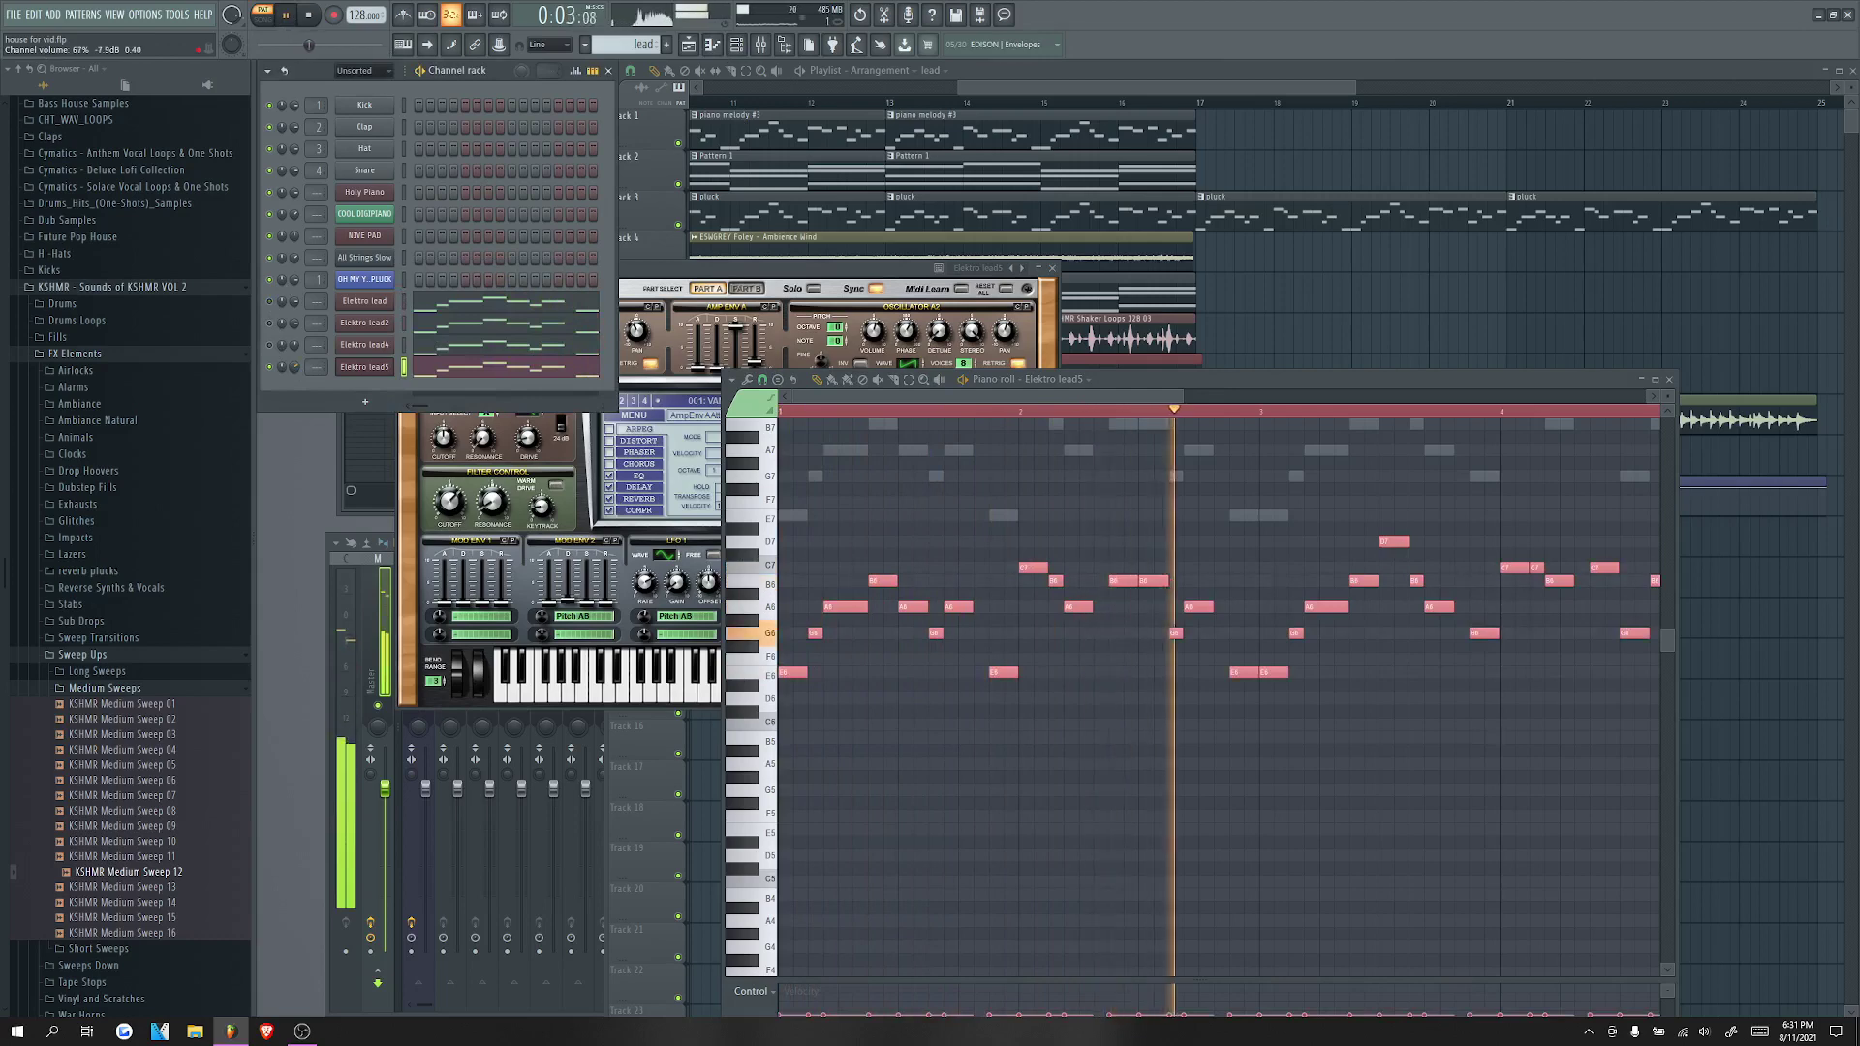
{"action": "key", "text": "space"}
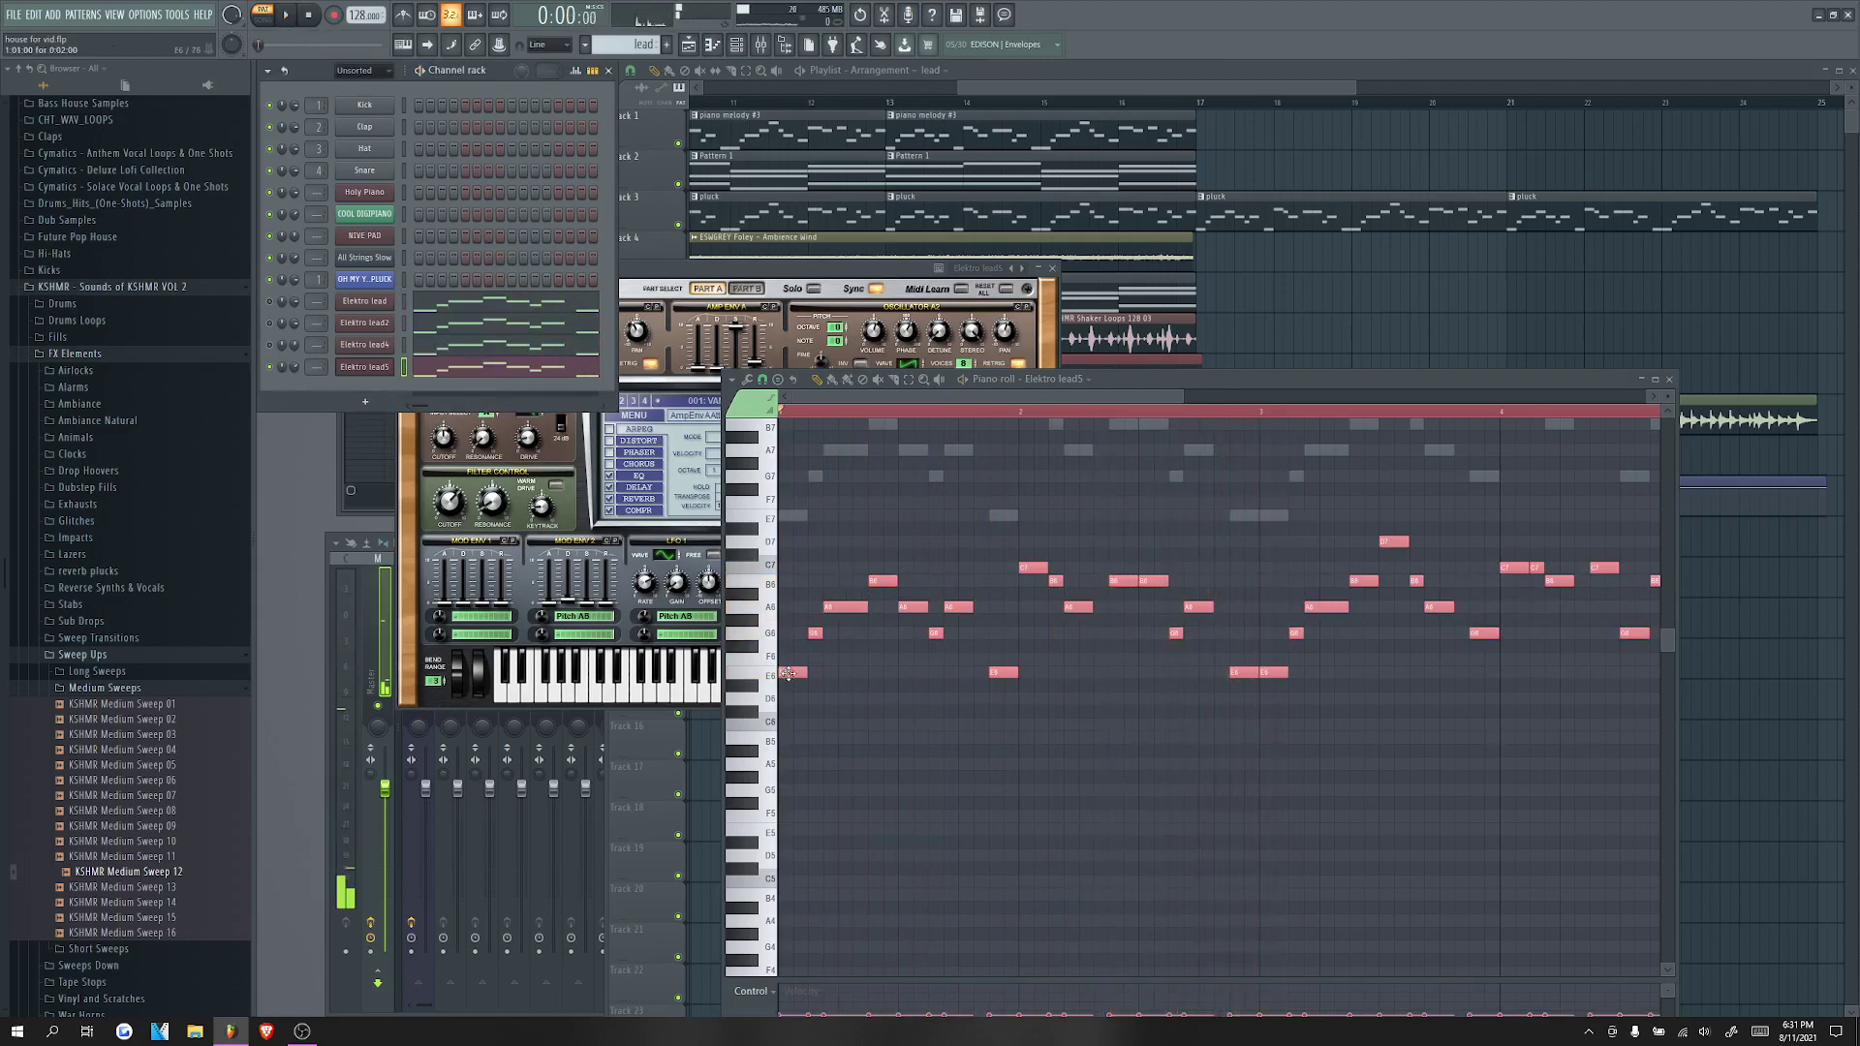
{"action": "key", "text": "ctrl+Up"}
{"action": "key", "text": "space"}
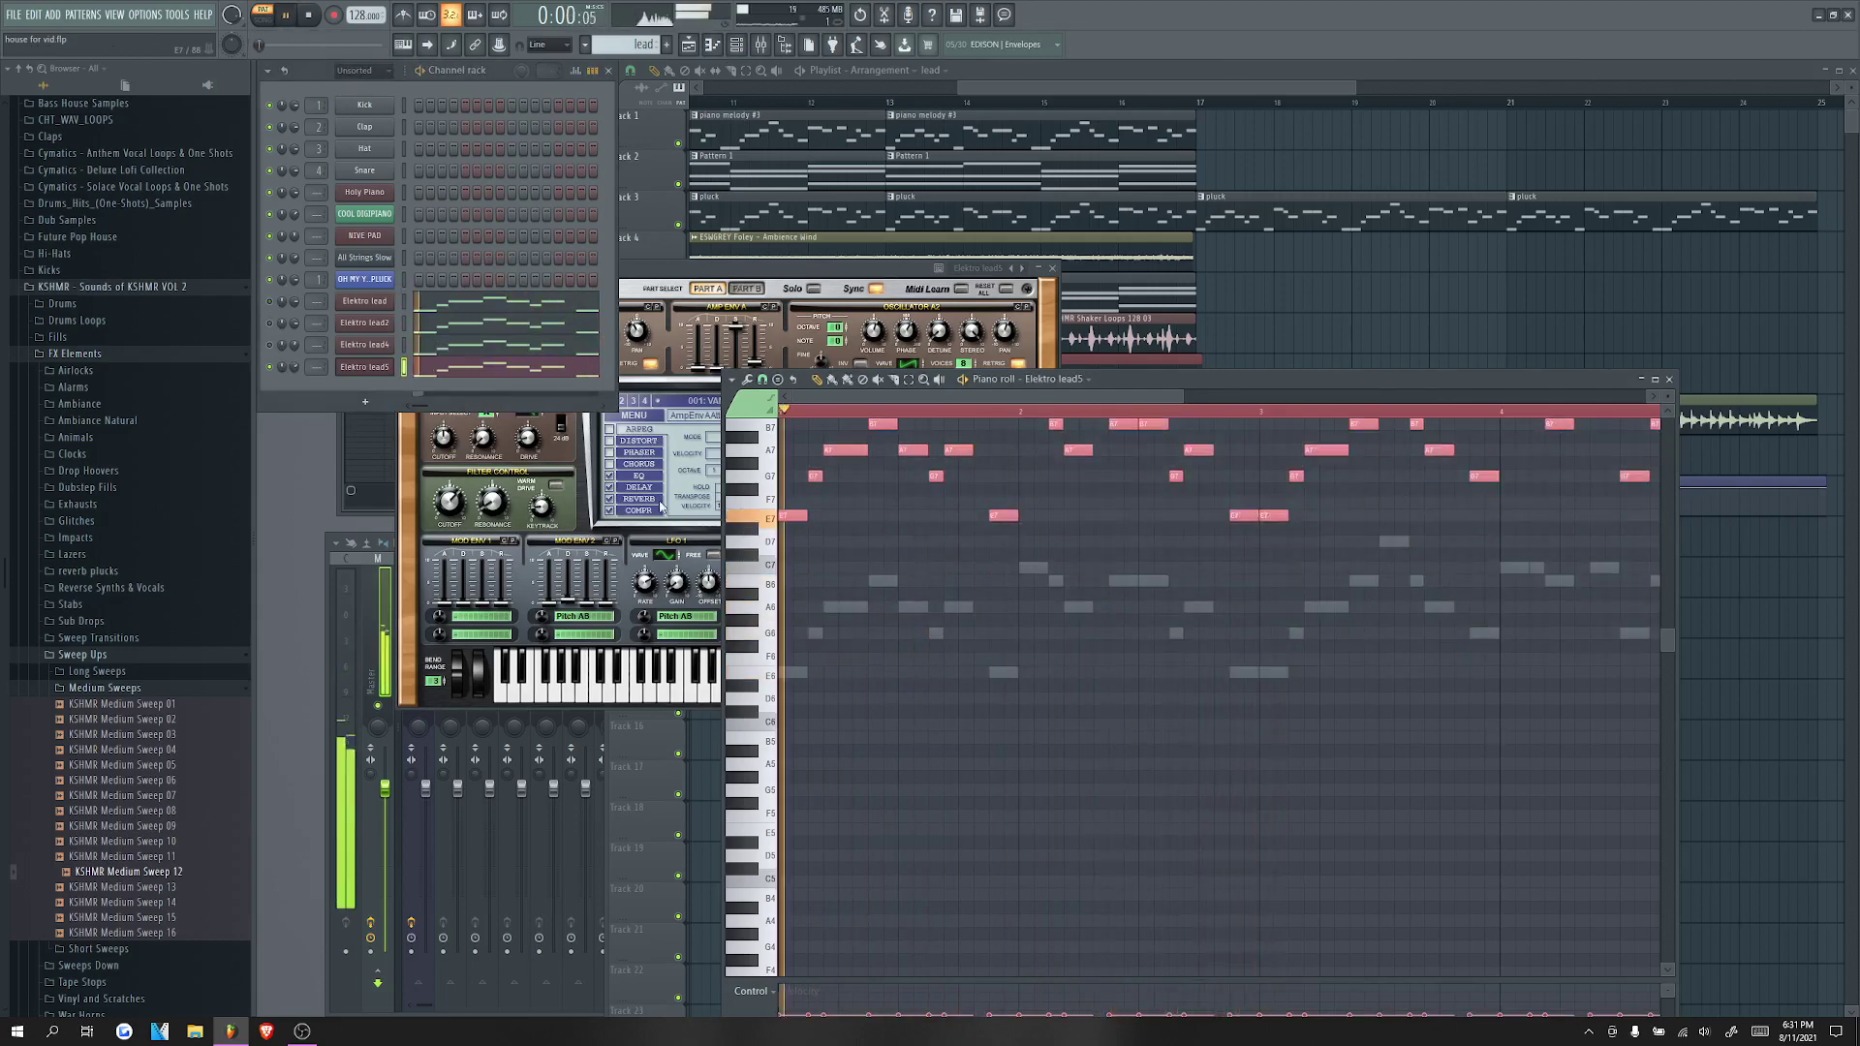
Step: Set oscillator A2's octave to -1 in Elektro lead5 and adjust the A oscillators' pitch while playing the layered leads
{"action": "left_click", "coordinate": [364, 367]}
{"action": "key", "text": "space"}
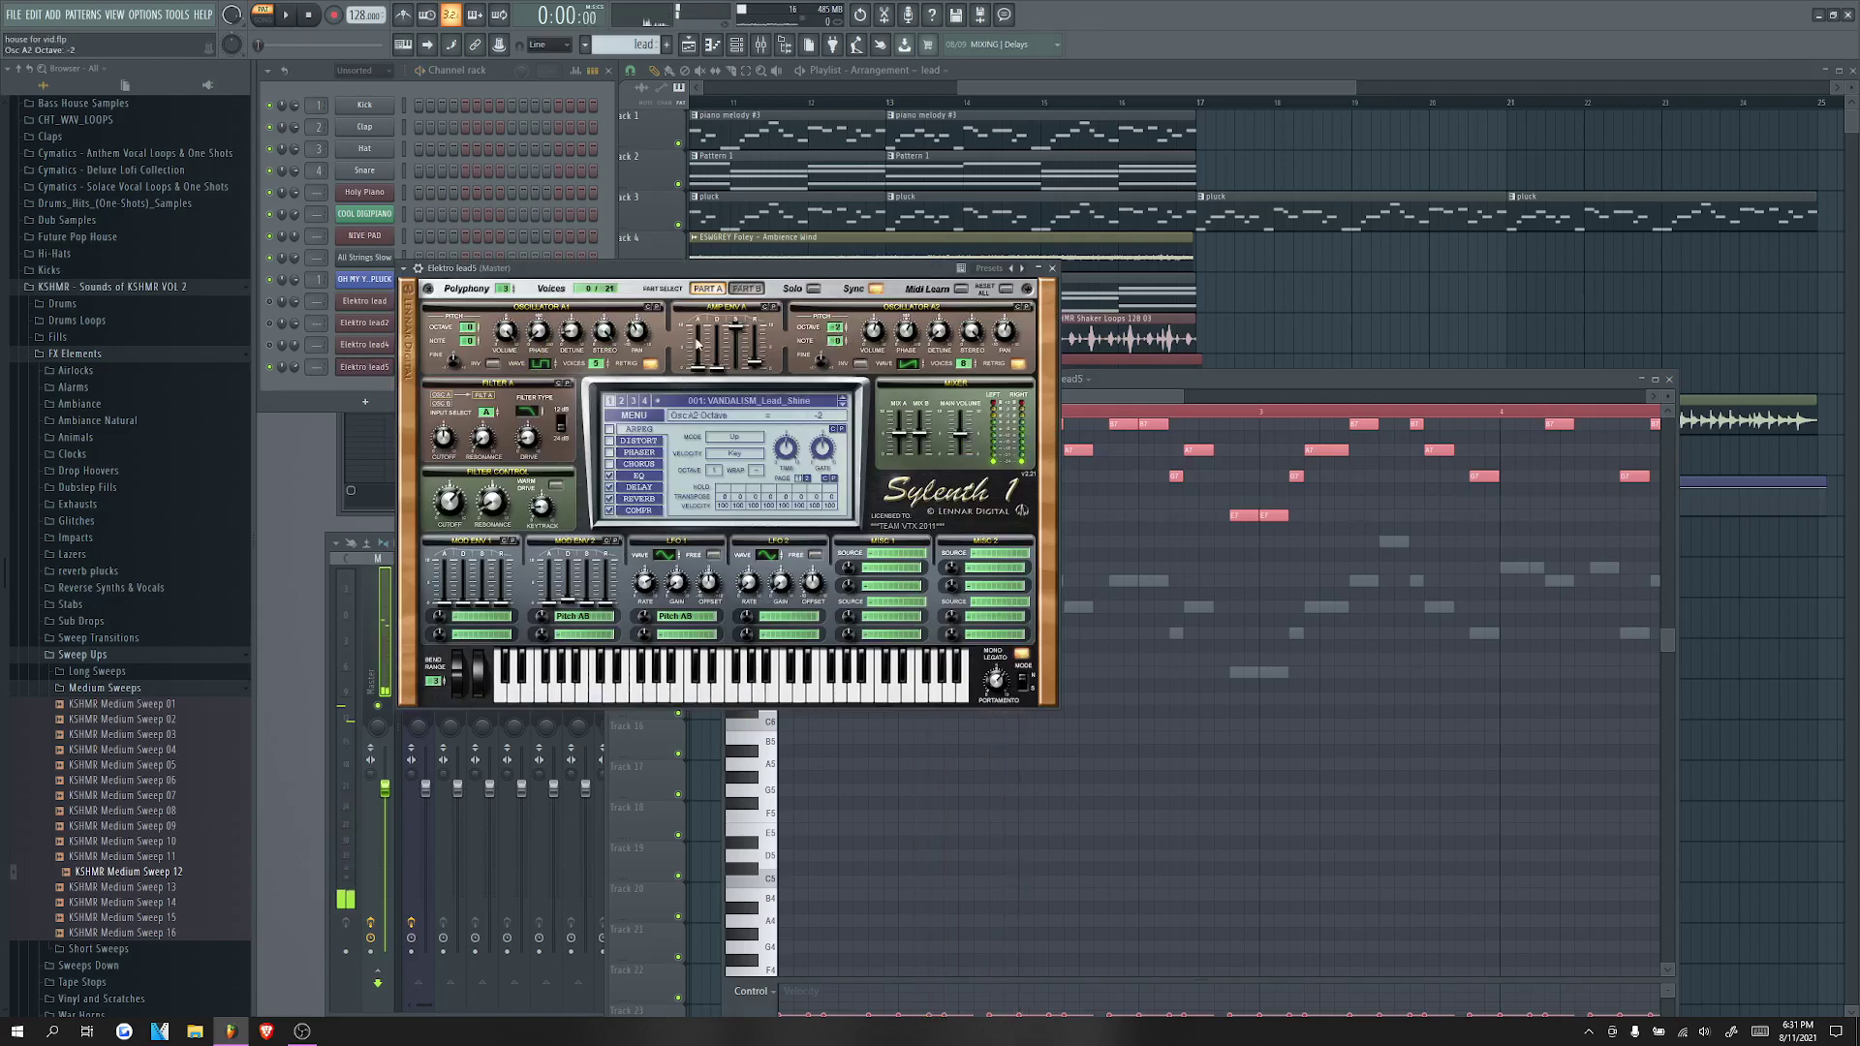
{"action": "key", "text": "space"}
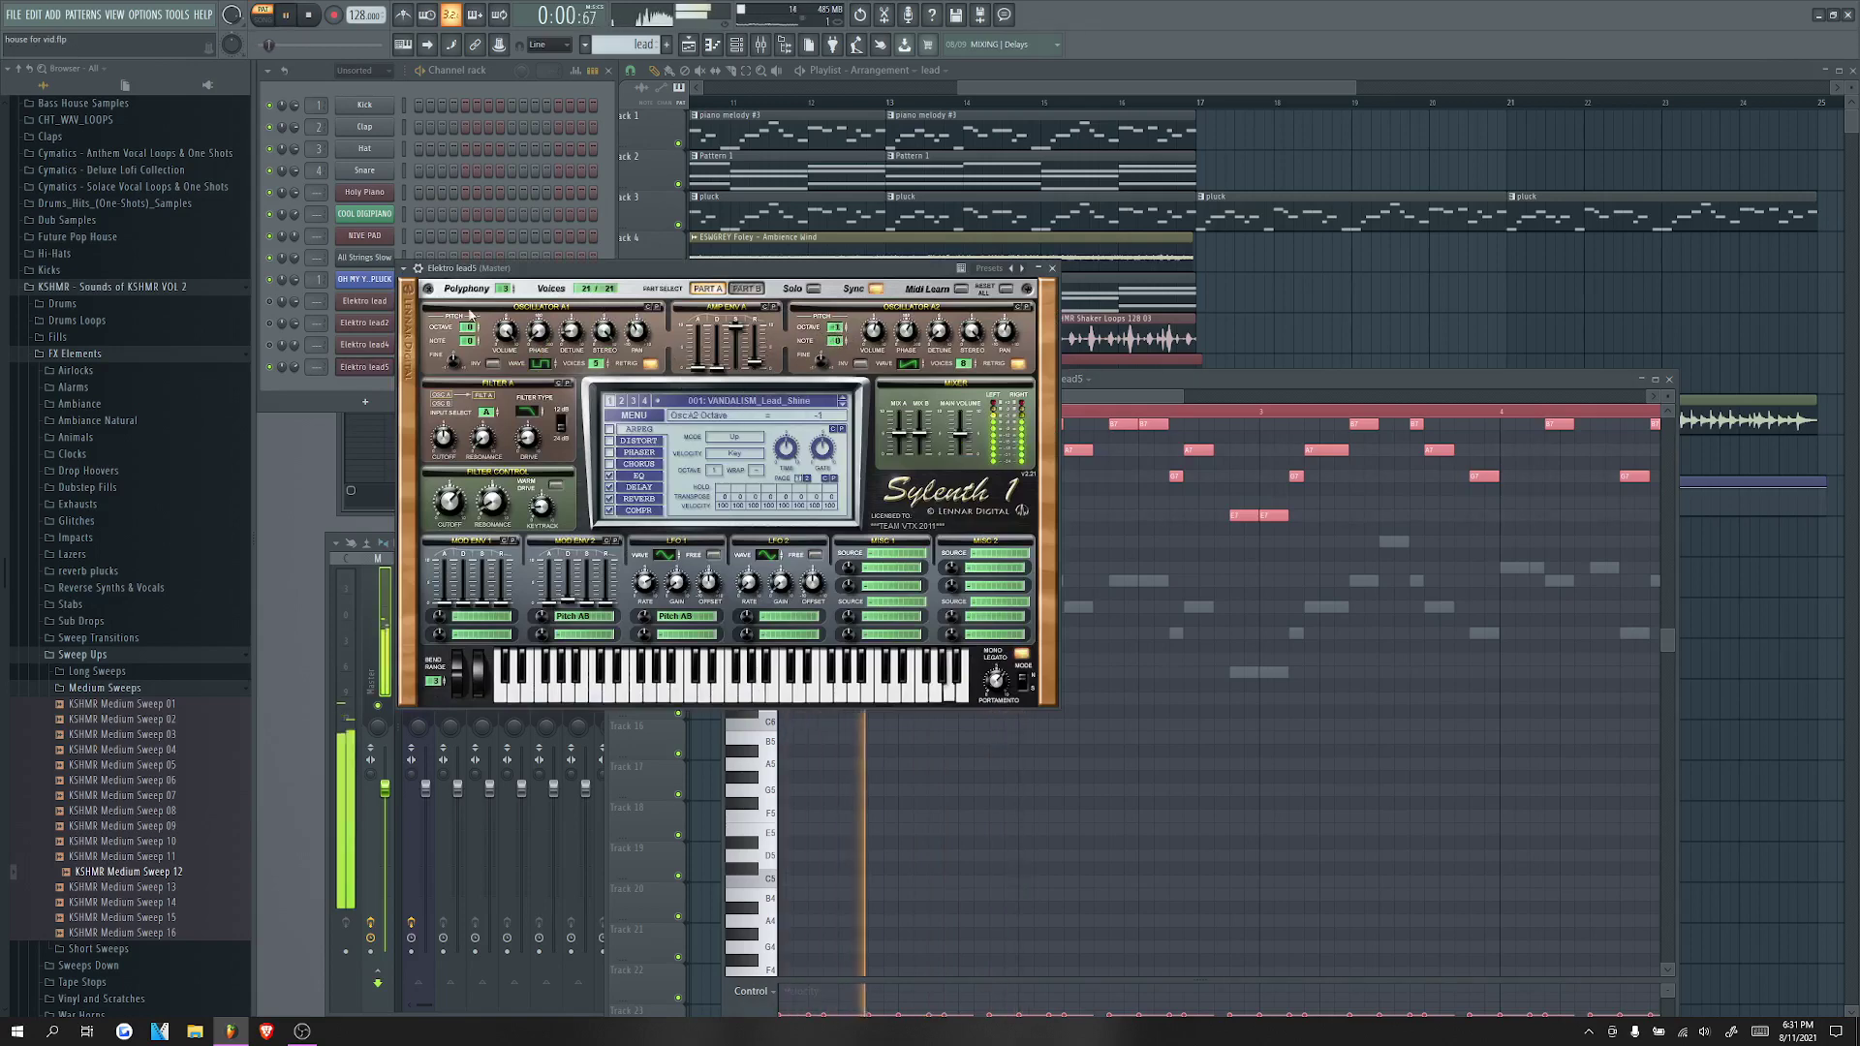
{"action": "left_click_drag", "start_coordinate": [468, 327], "coordinate": [468, 328]}
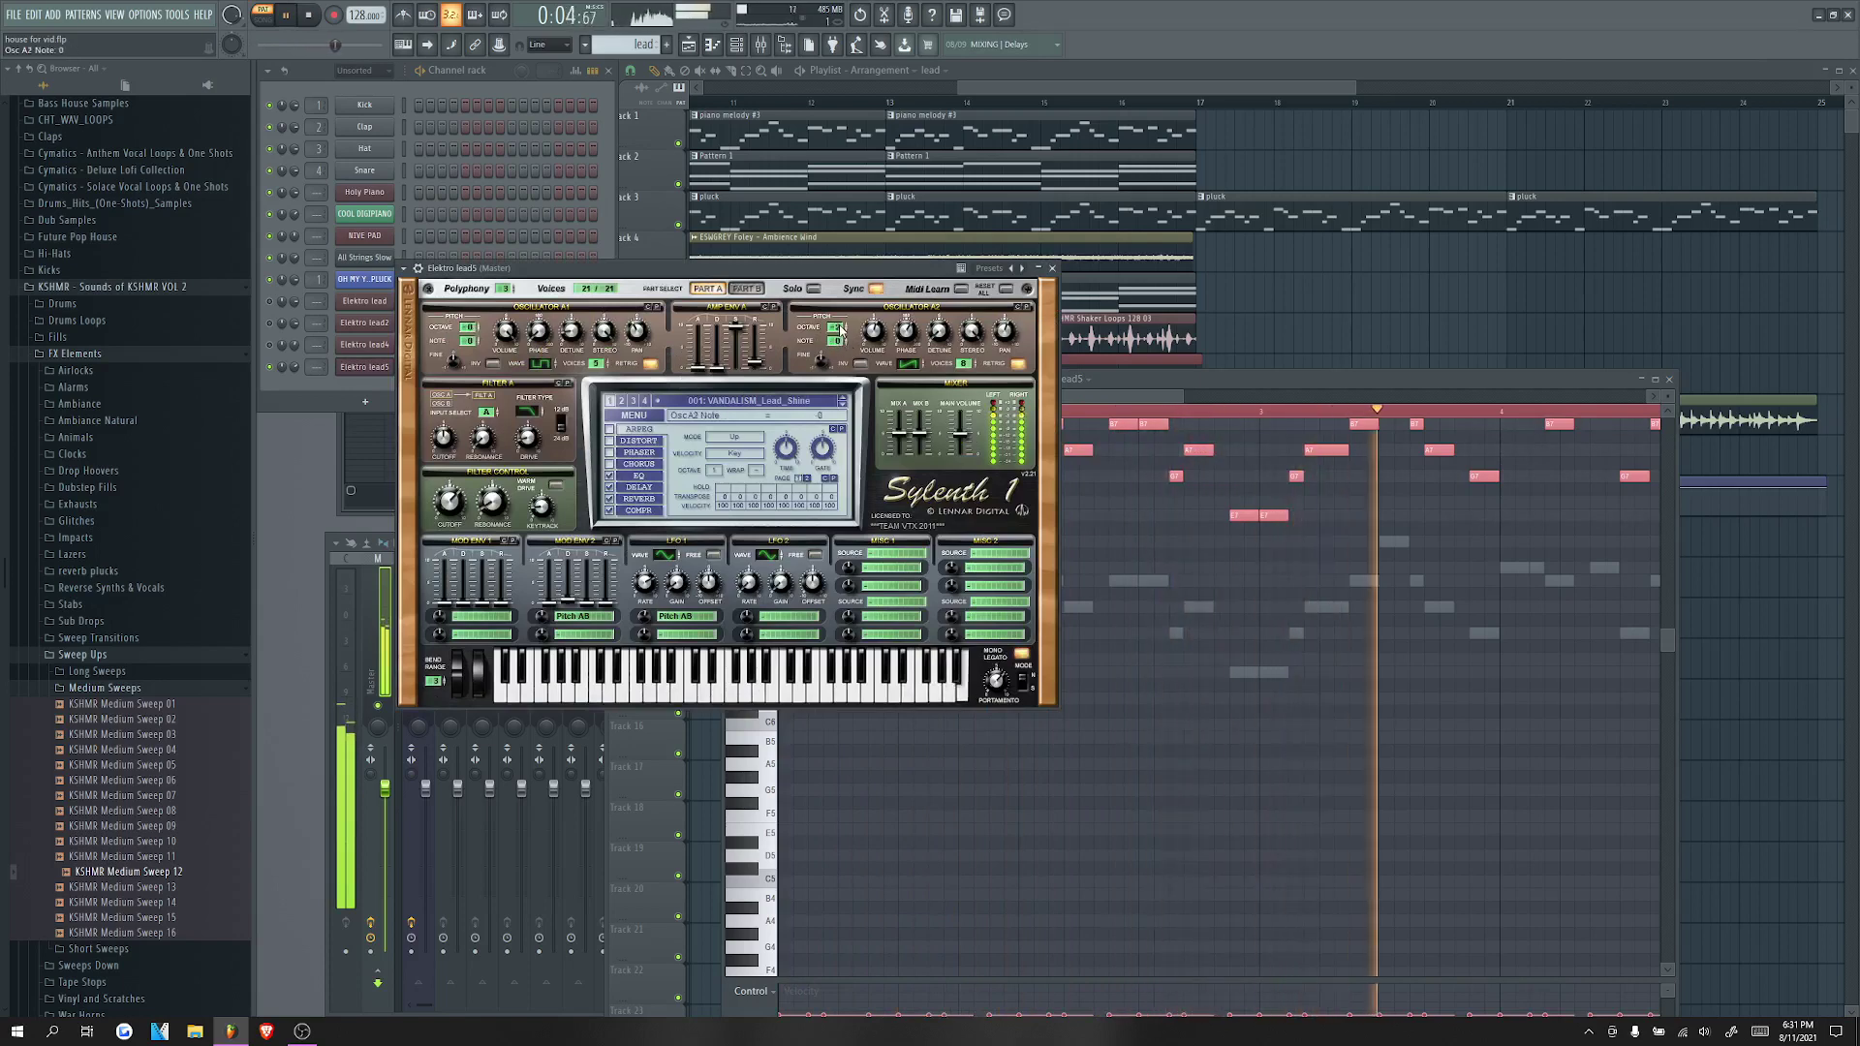
{"action": "left_click_drag", "start_coordinate": [835, 327], "coordinate": [837, 338]}
{"action": "scroll", "coordinate": [837, 327], "scroll_direction": "up", "scroll_amount": 1}
{"action": "key", "text": "space"}
{"action": "left_click", "coordinate": [1047, 269]}
{"action": "key", "text": "Escape"}
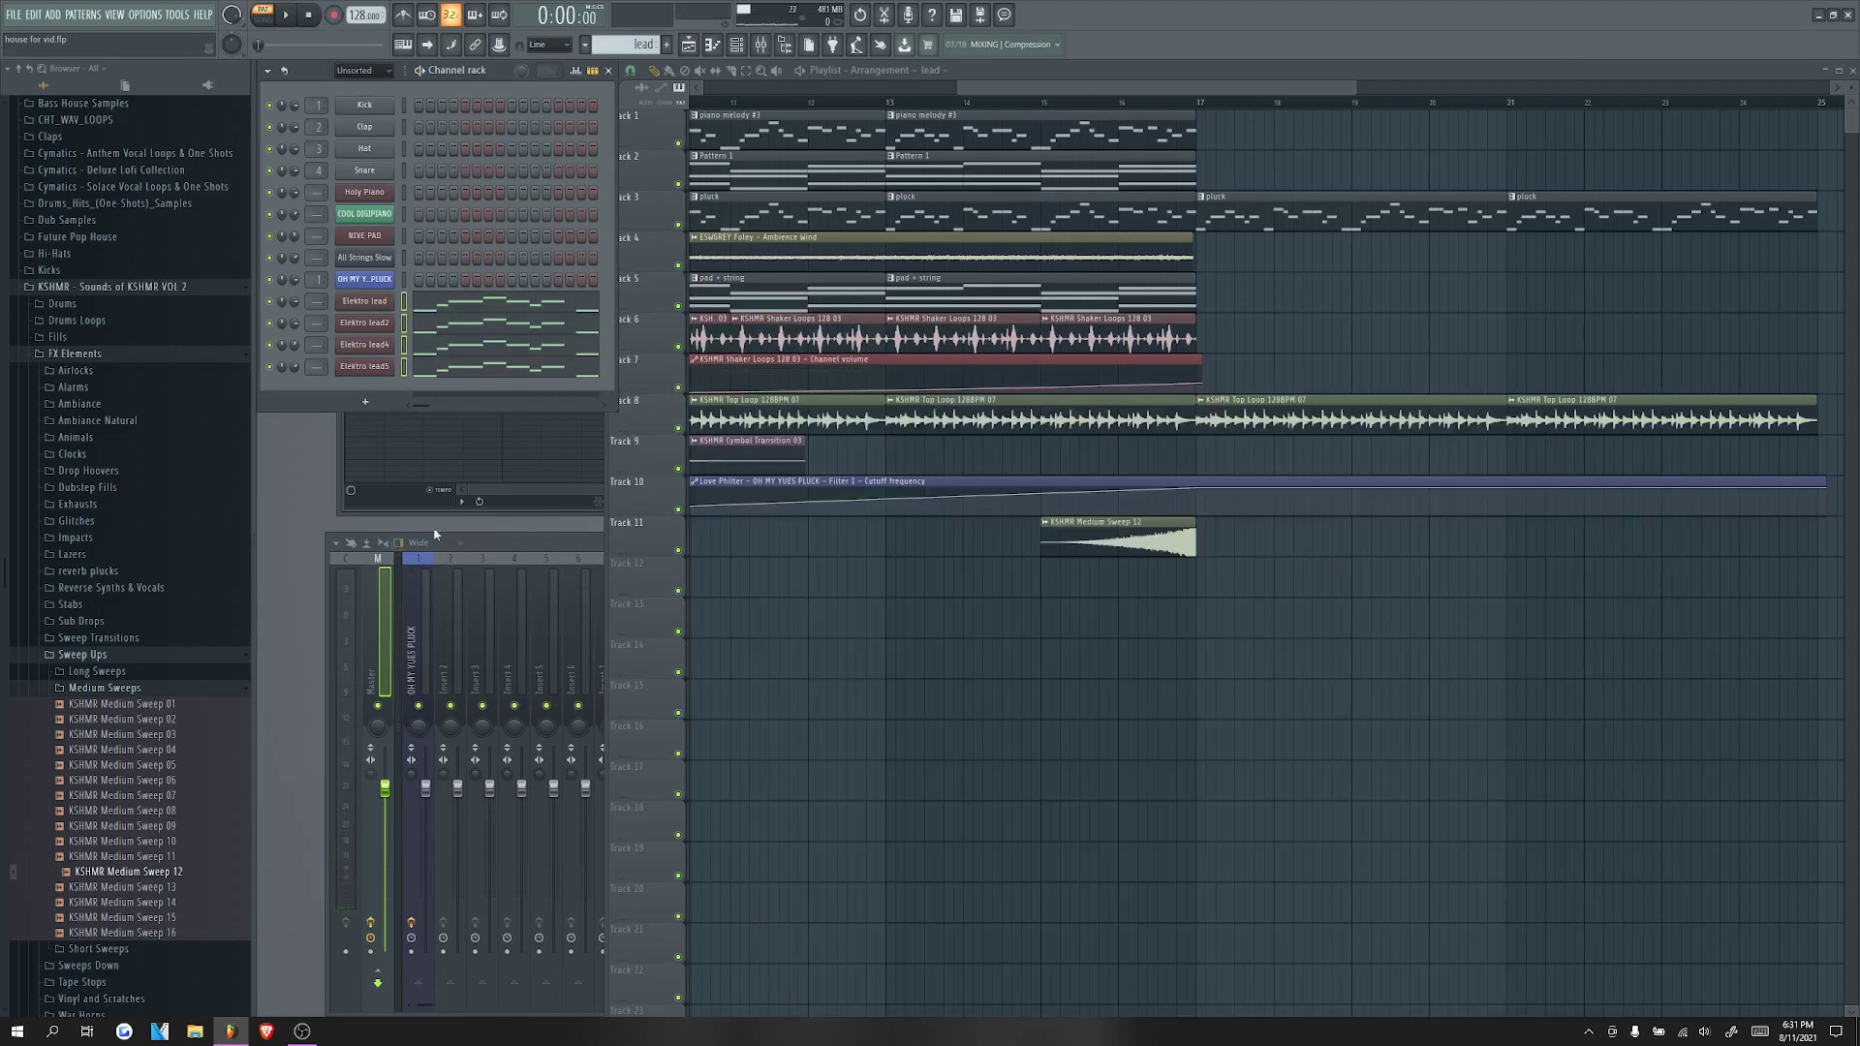
Step: Route the four Elektro lead channels to mixer insert 2
{"action": "right_click", "coordinate": [455, 640]}
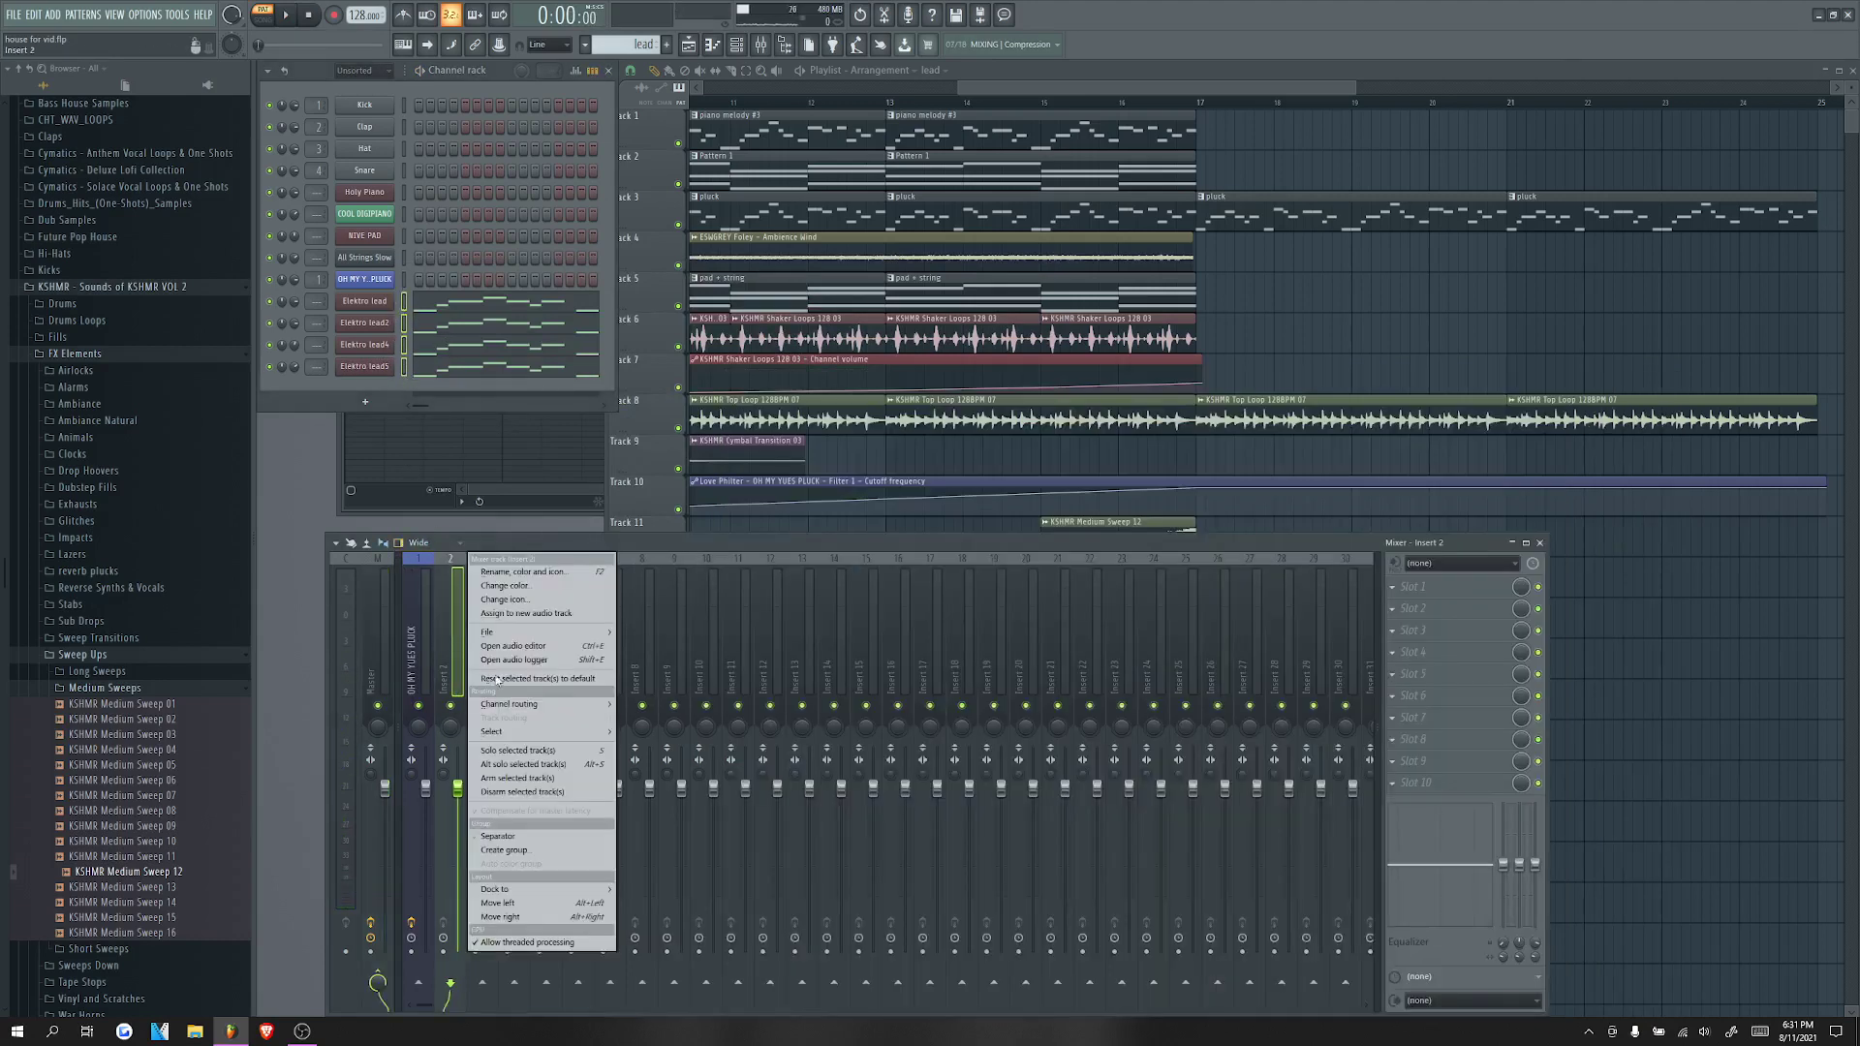
{"action": "mouse_move", "coordinate": [514, 704]}
{"action": "left_click", "coordinate": [655, 715]}
Step: Add ValhallaRoom to the first effect slot of the Elektro lead insert and set its mix to about 19%
{"action": "left_click", "coordinate": [1392, 589]}
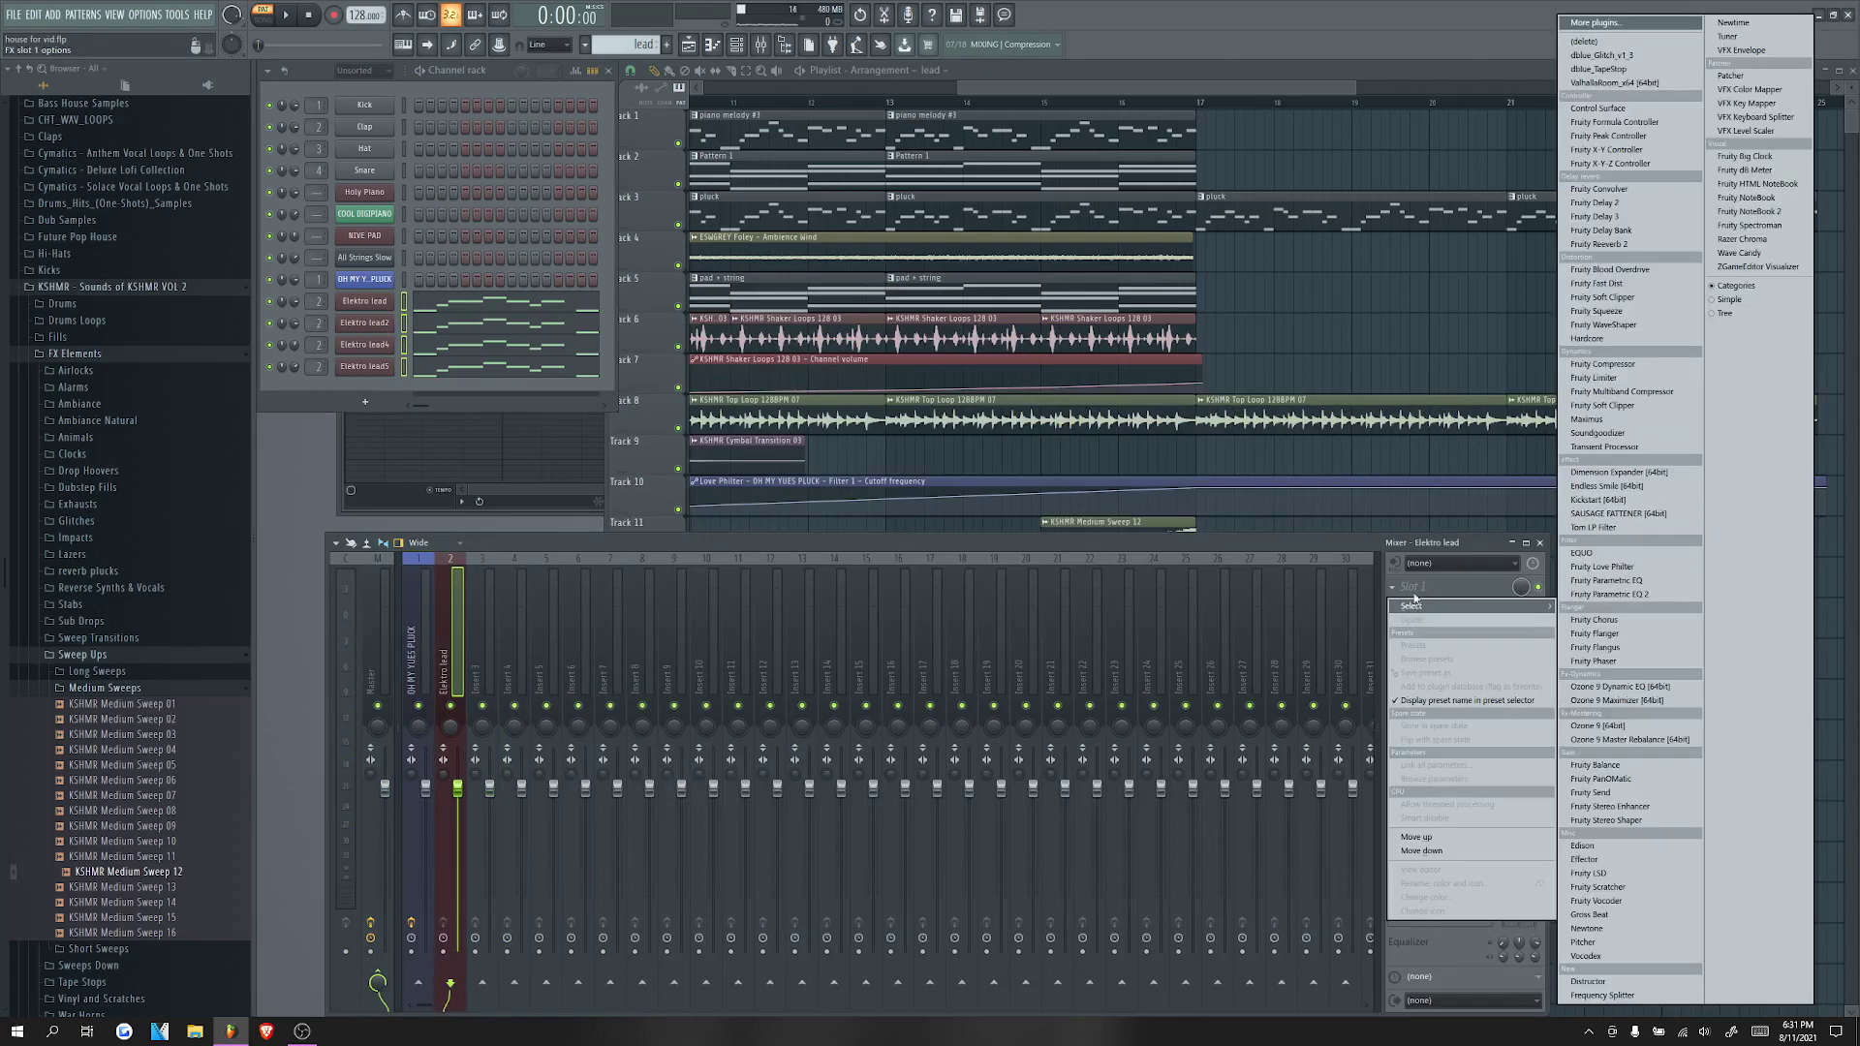
{"action": "left_click", "coordinate": [1612, 84]}
{"action": "left_click_drag", "start_coordinate": [411, 476], "coordinate": [411, 476]}
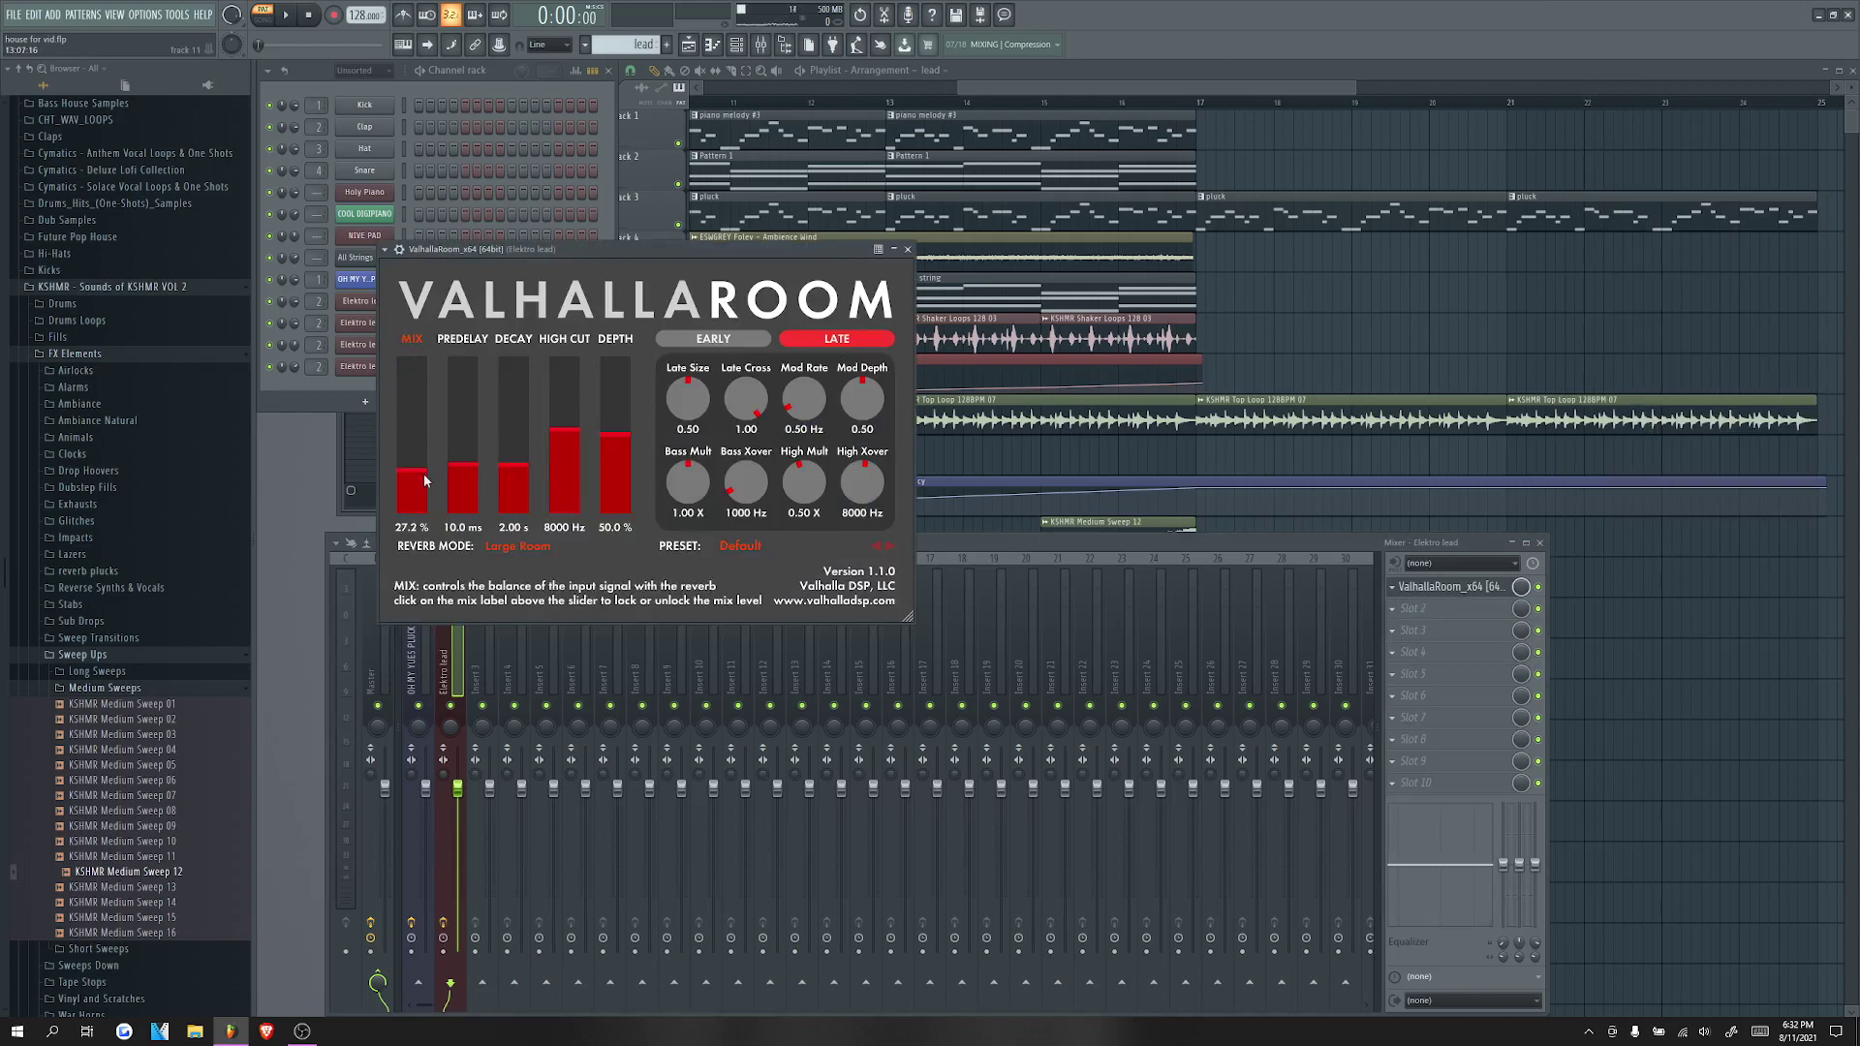
{"action": "left_click_drag", "start_coordinate": [416, 476], "coordinate": [416, 490]}
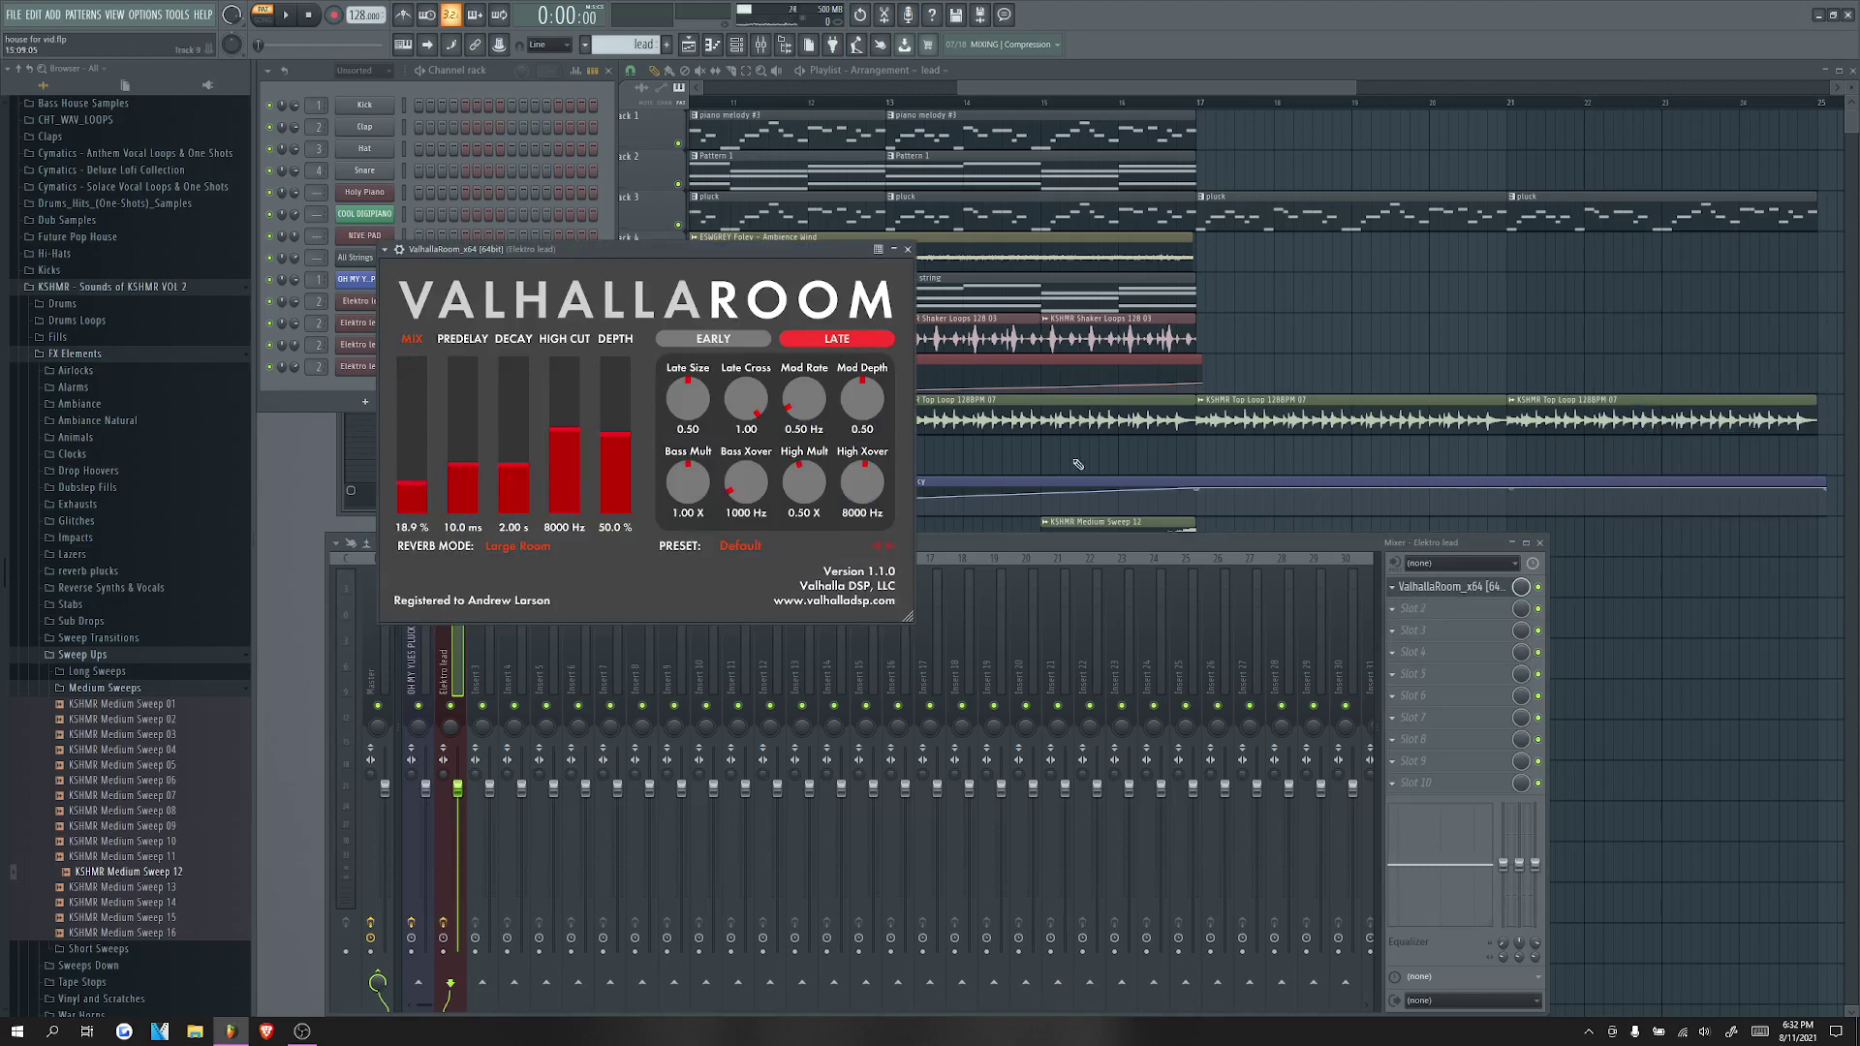
{"action": "left_click", "coordinate": [288, 14]}
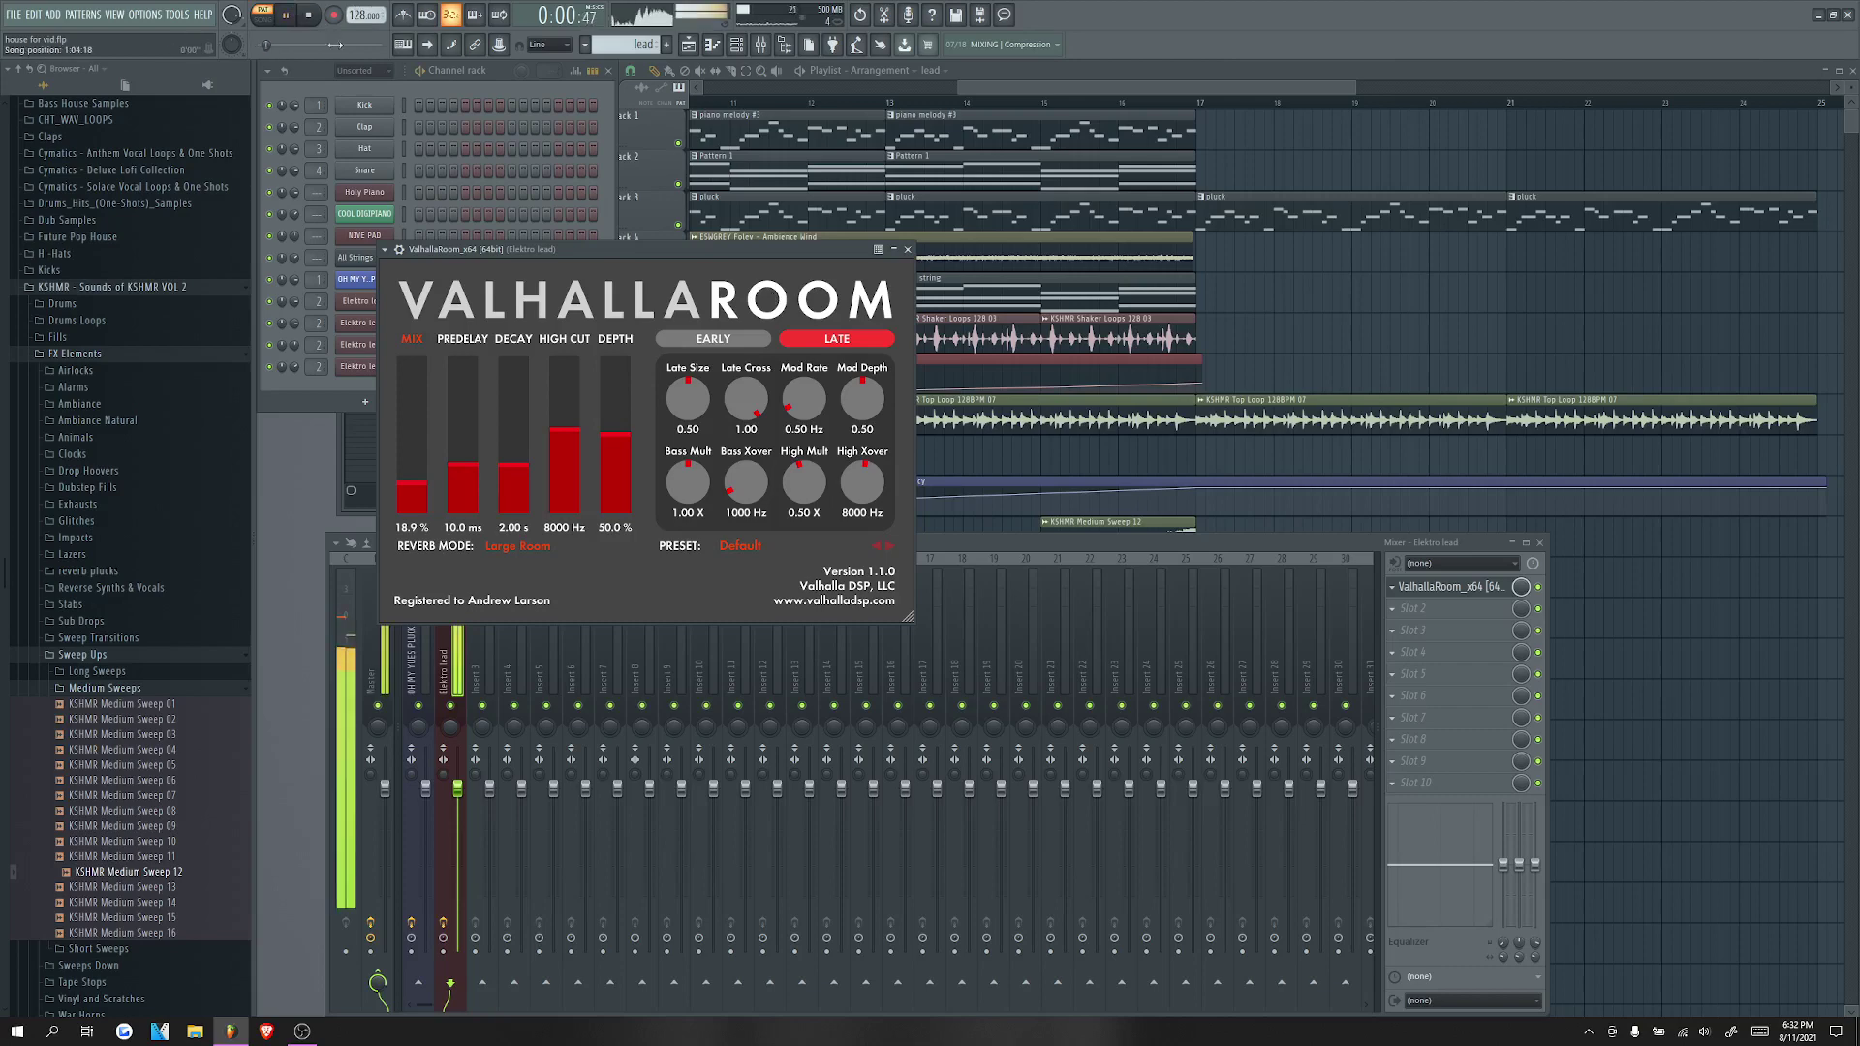
{"action": "left_click", "coordinate": [309, 14]}
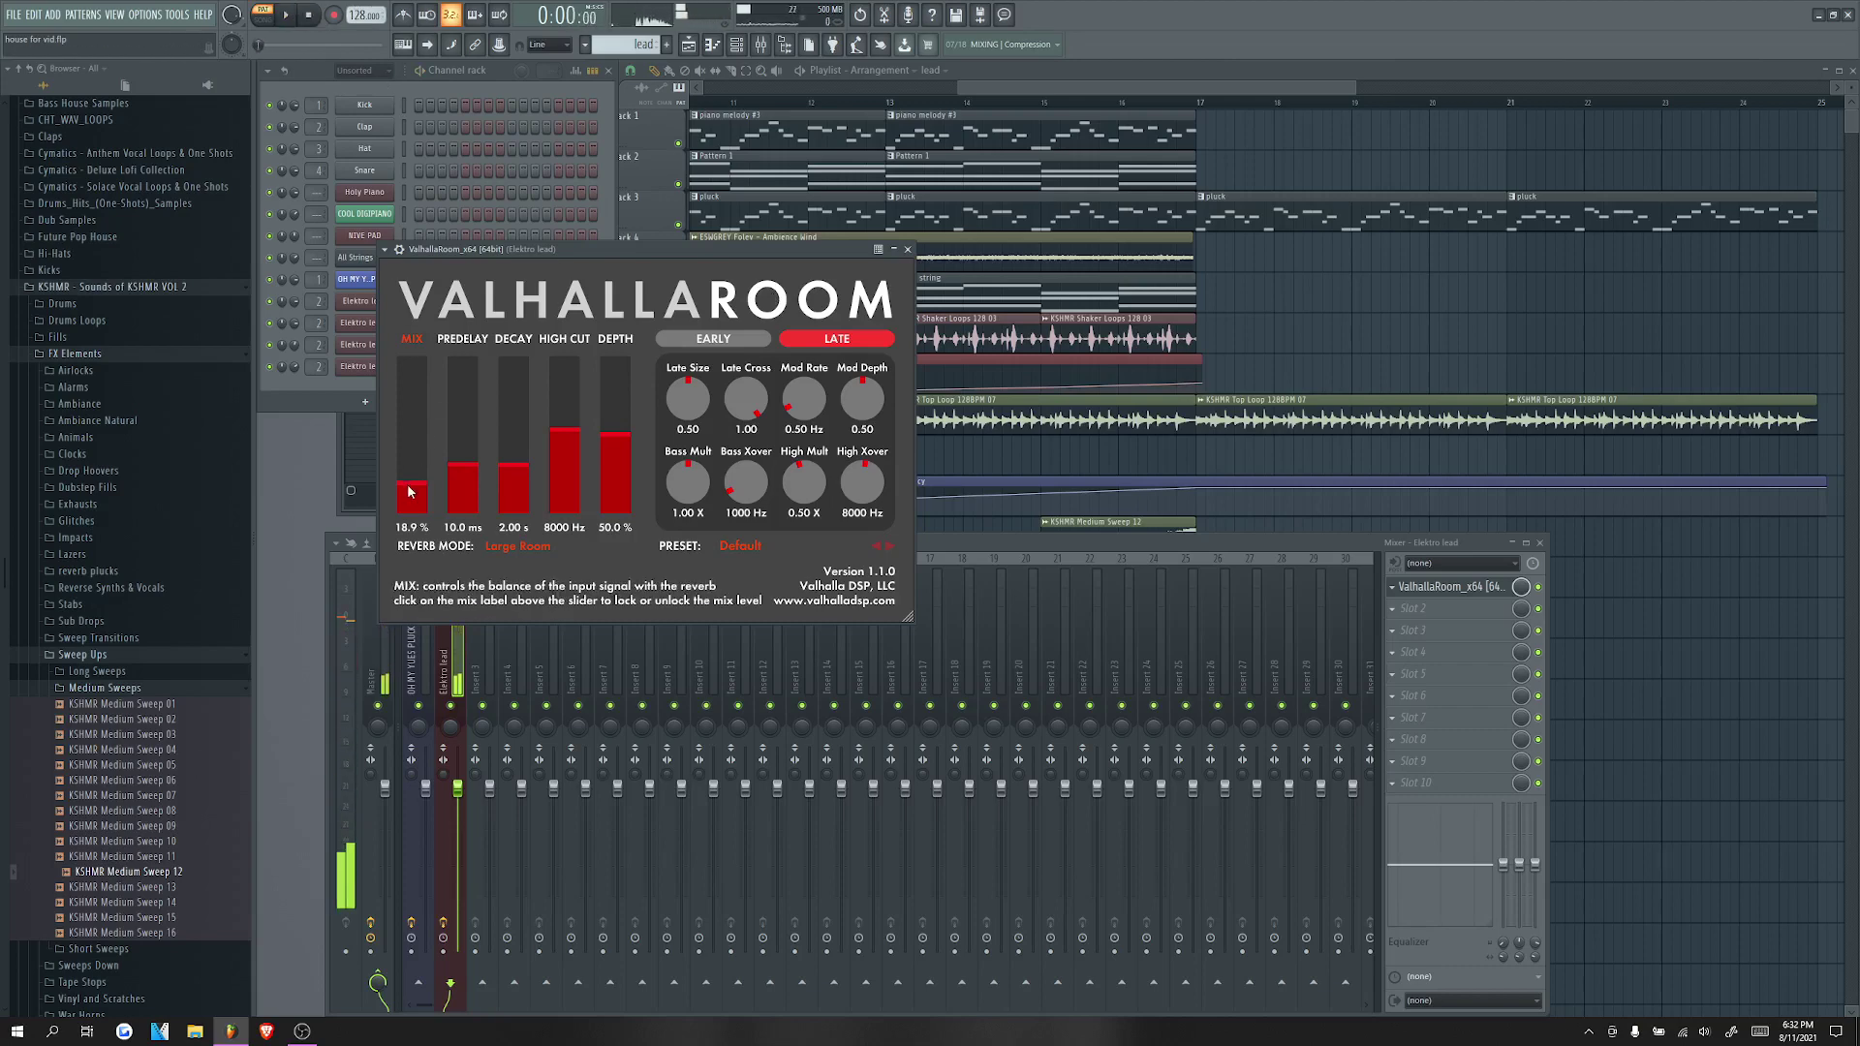
{"action": "left_click_drag", "start_coordinate": [412, 489], "coordinate": [411, 485]}
{"action": "left_click", "coordinate": [908, 250]}
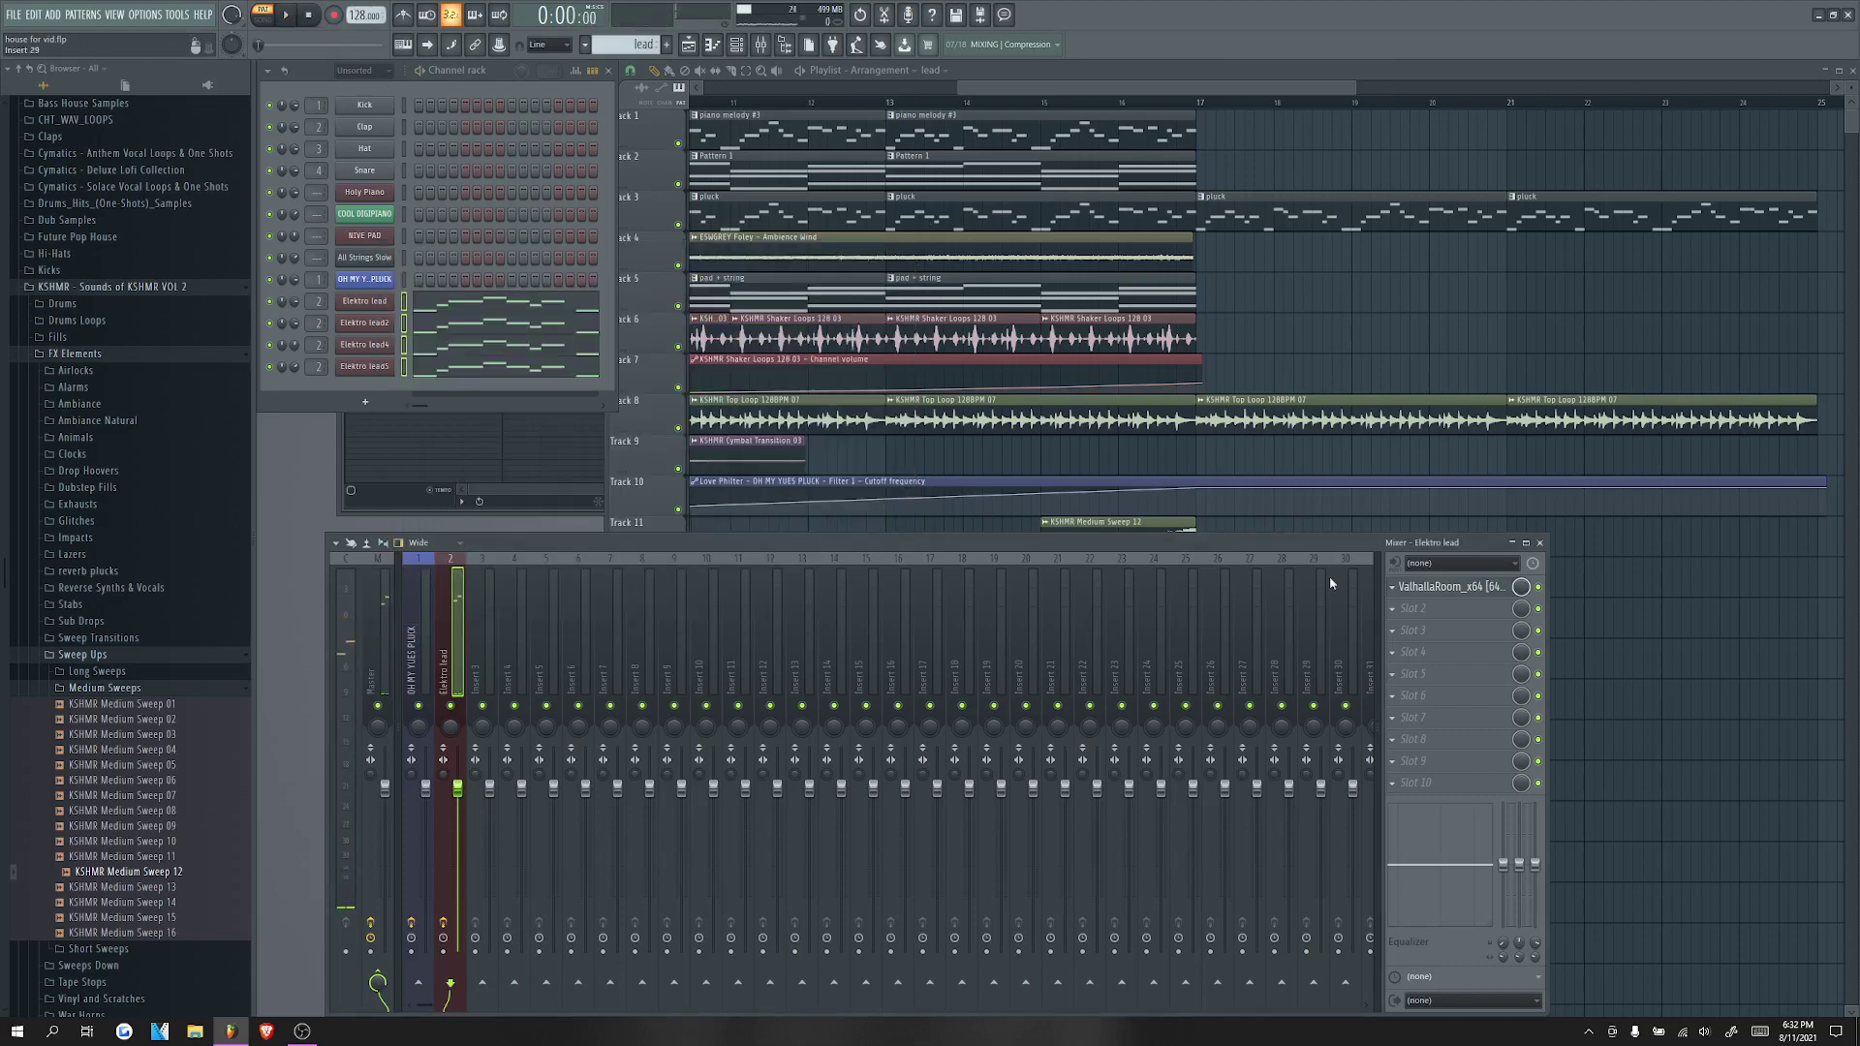
Step: Add Fruity parametric EQ 2 to the lead insert's second slot and slightly cut the mids and highs during playback
{"action": "left_click", "coordinate": [1422, 610]}
{"action": "left_click", "coordinate": [1614, 599]}
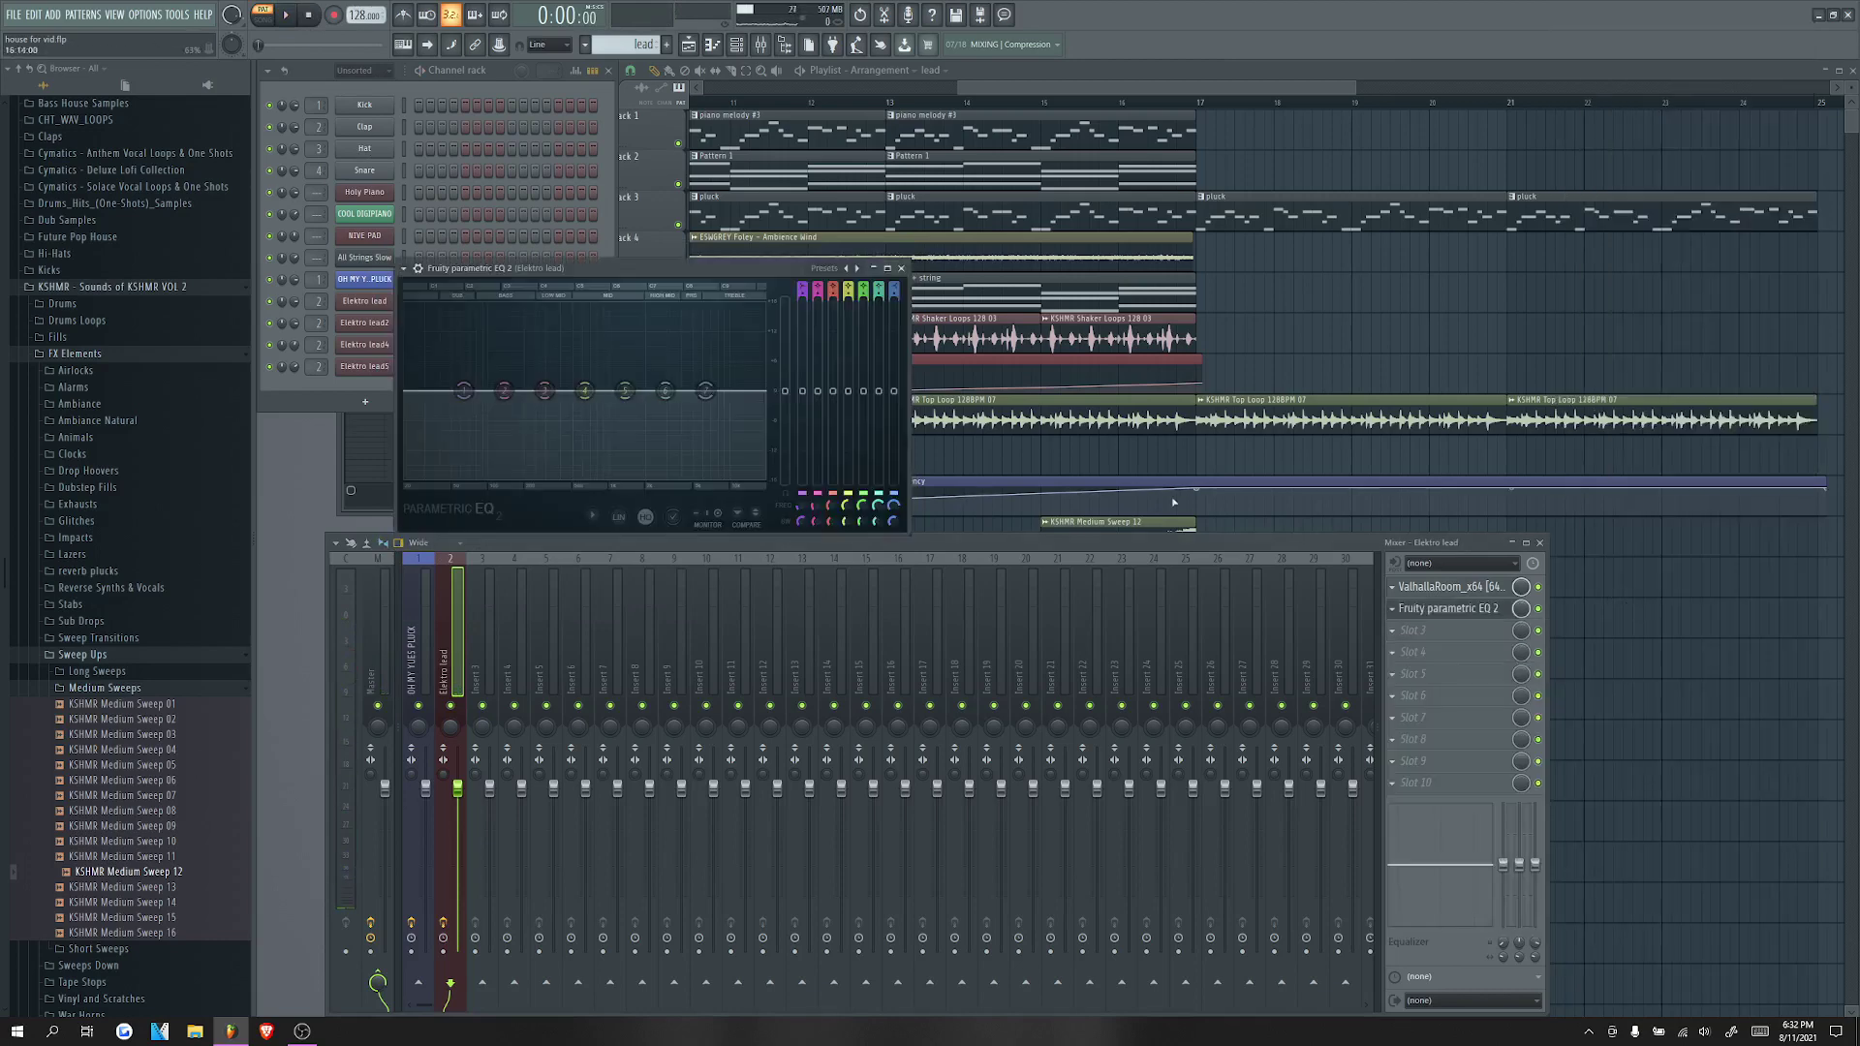
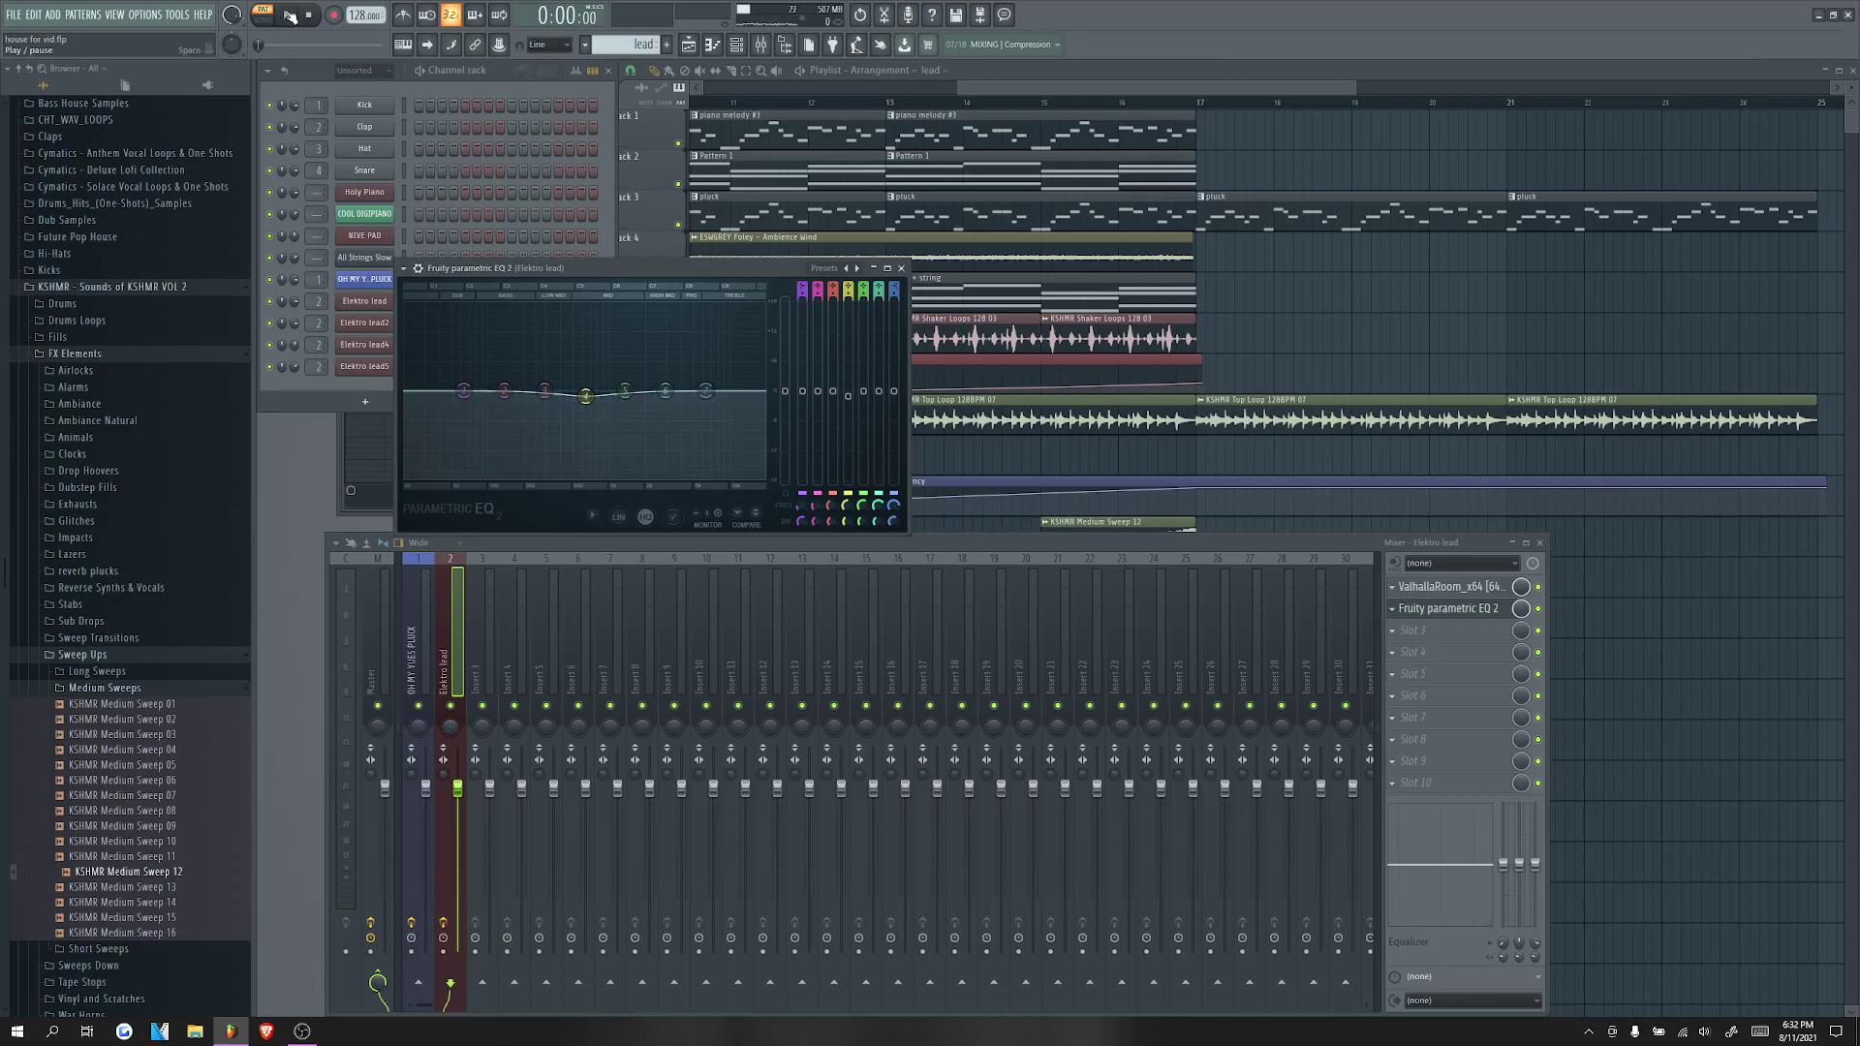
{"action": "left_click", "coordinate": [290, 15]}
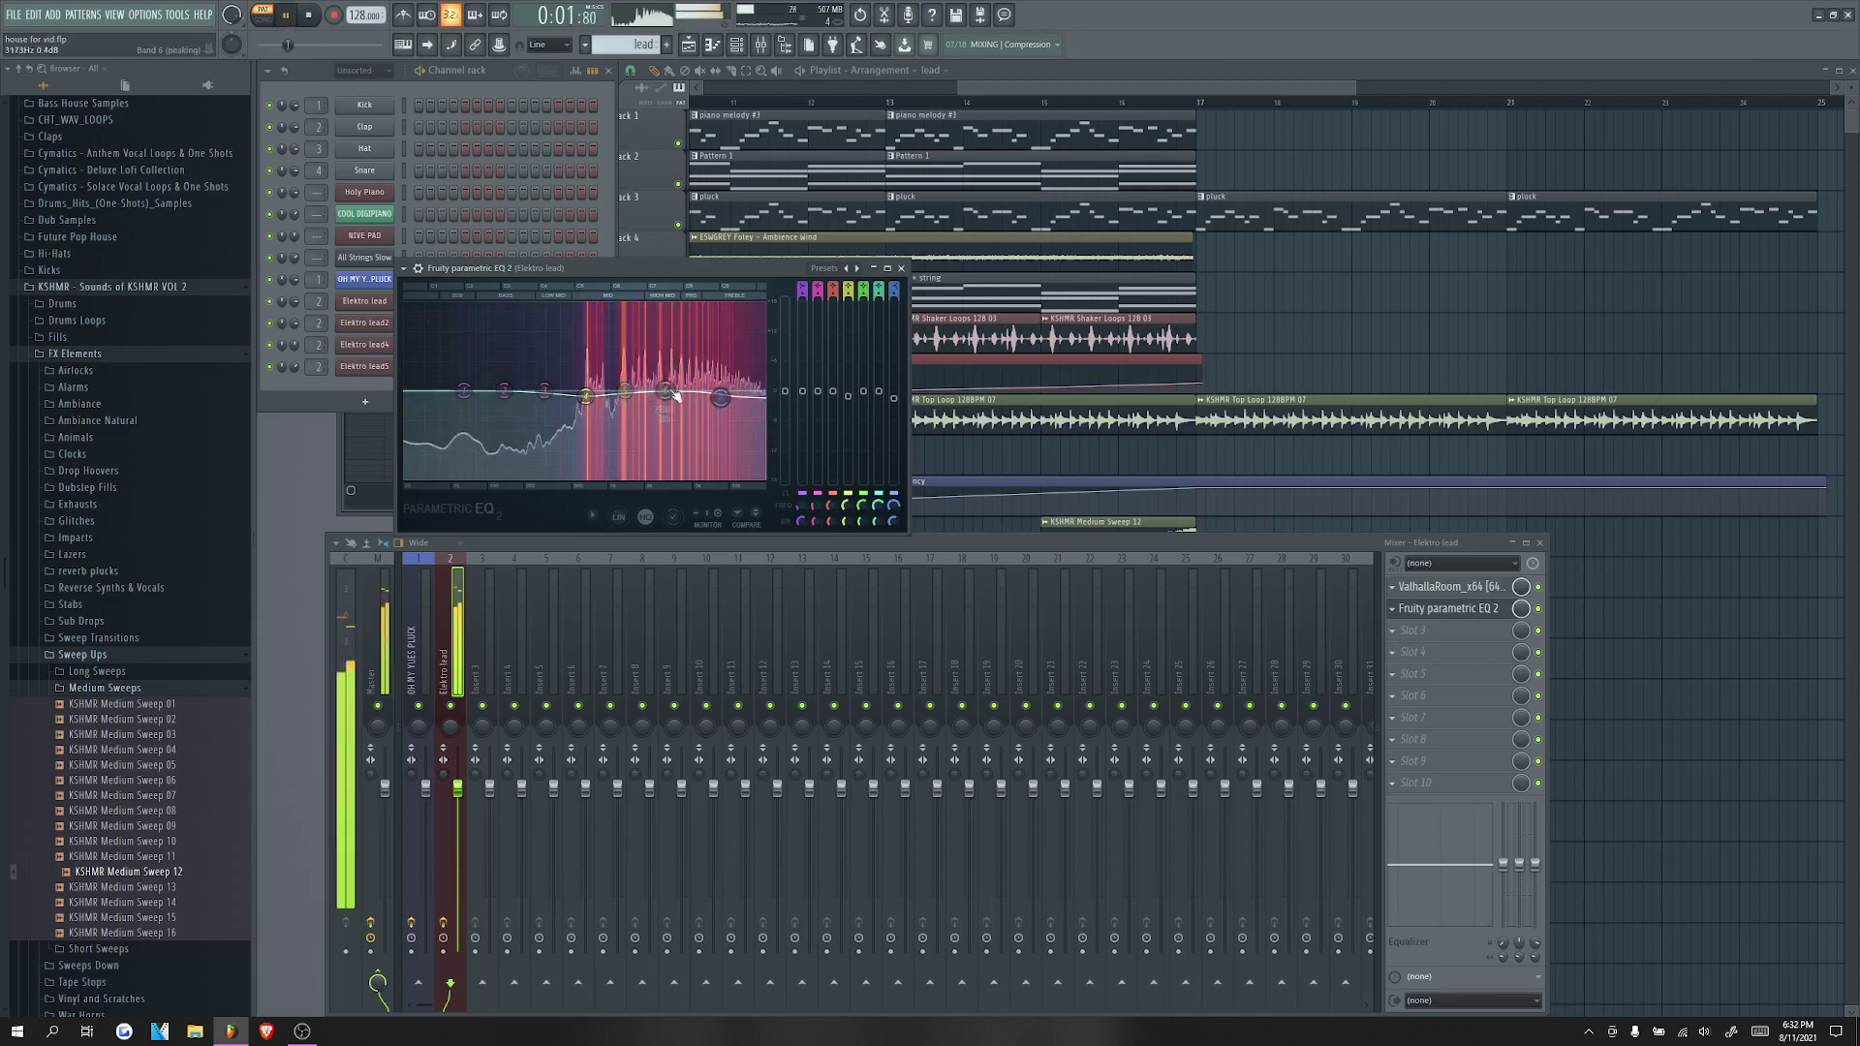
{"action": "left_click_drag", "start_coordinate": [677, 388], "coordinate": [739, 394]}
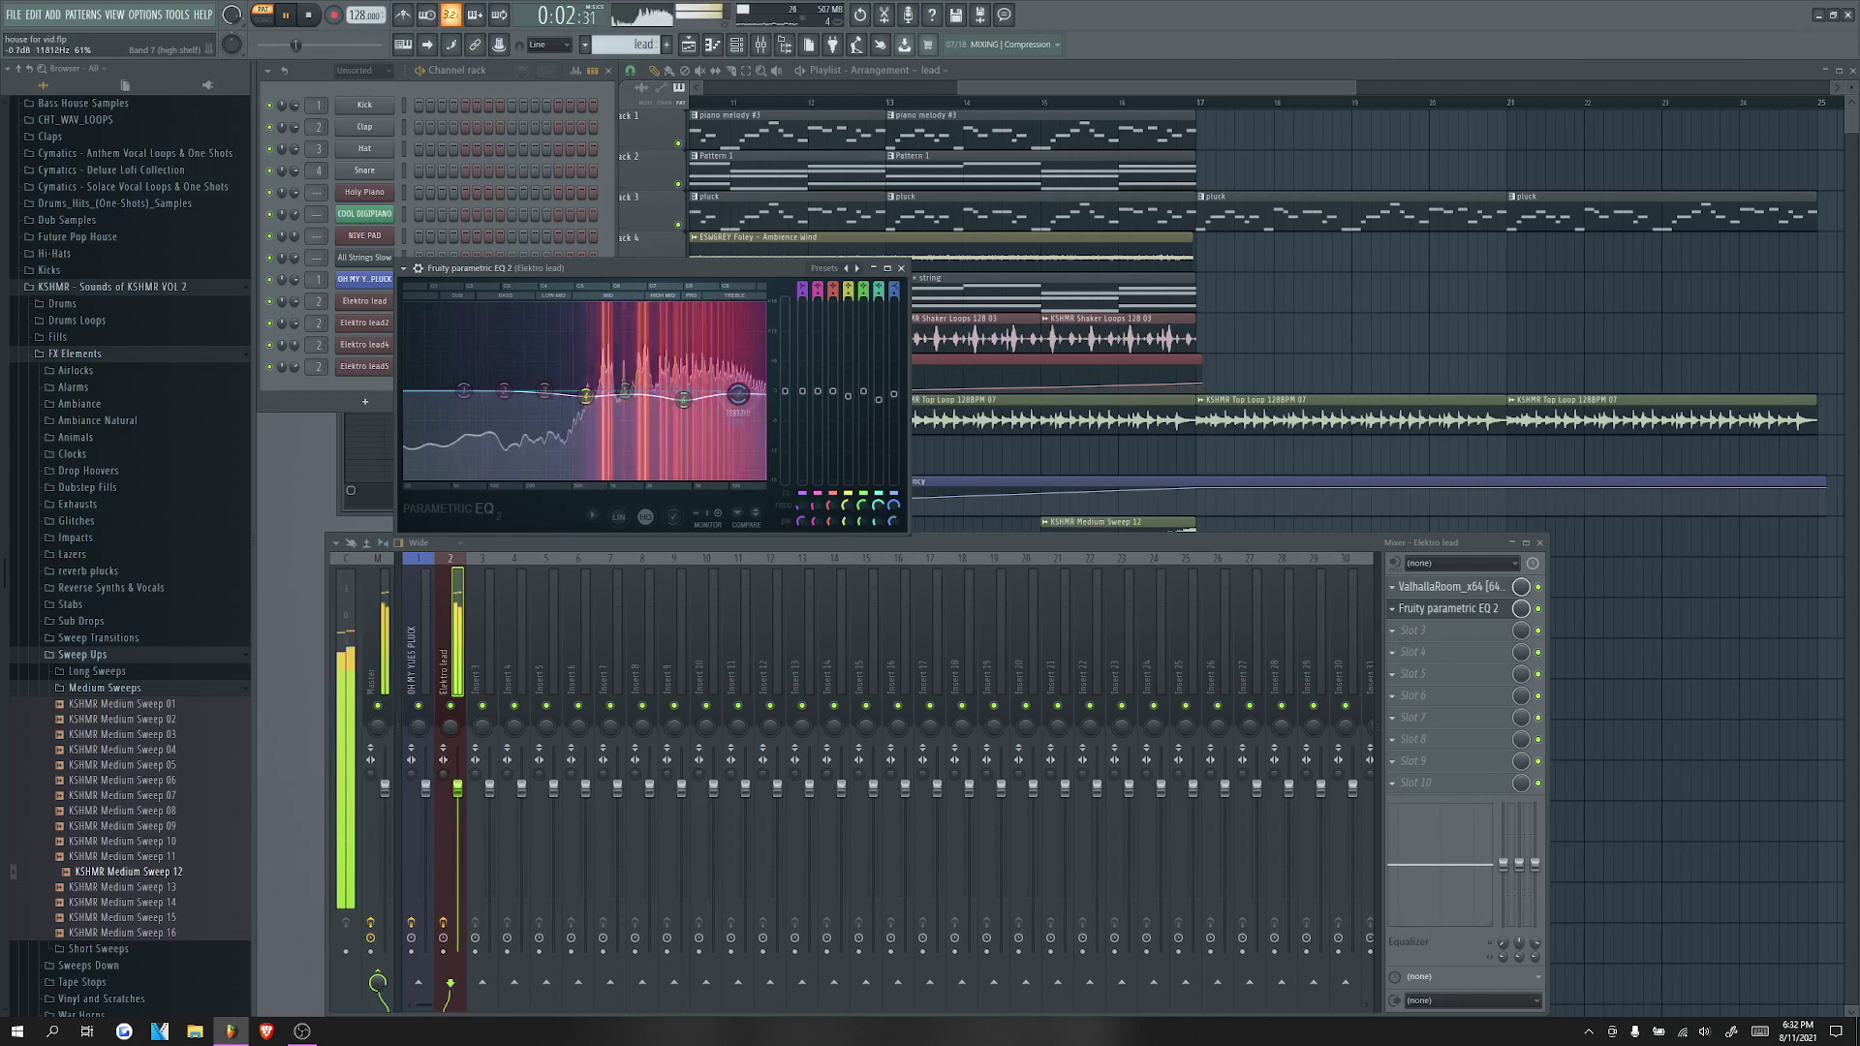
{"action": "key", "text": "space"}
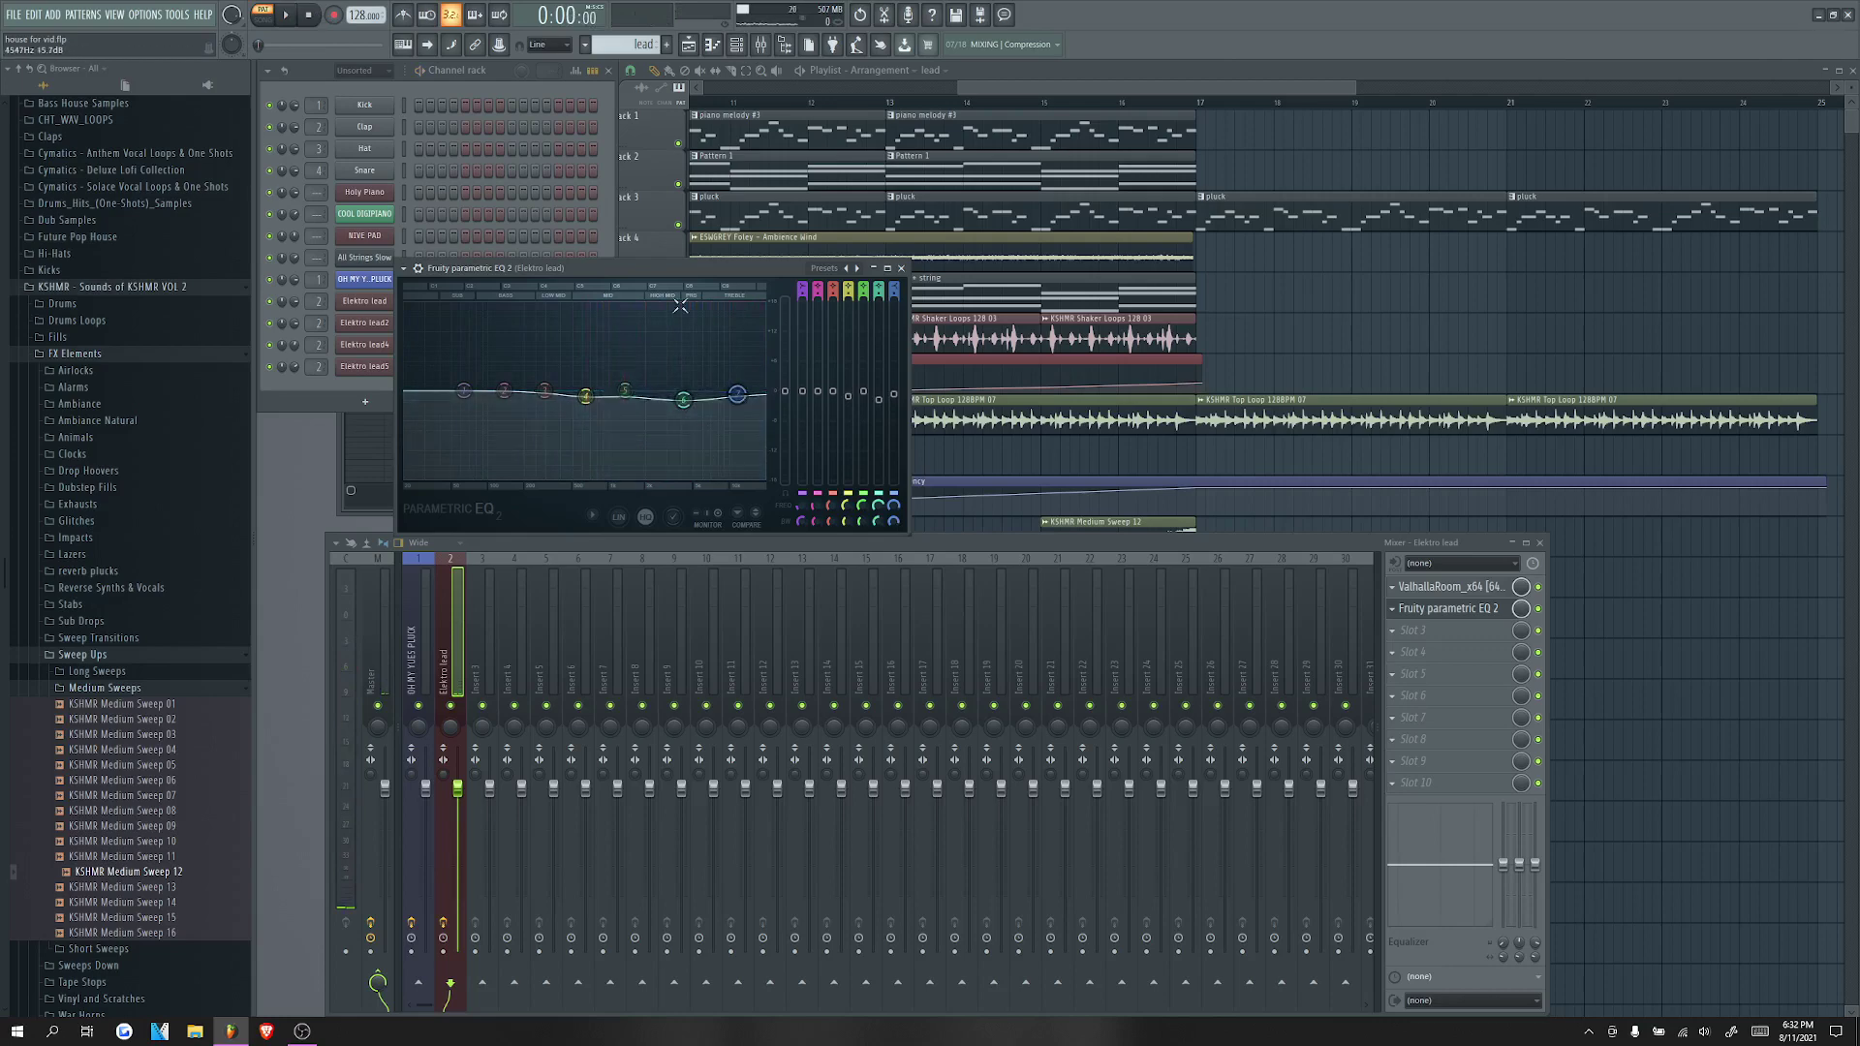
{"action": "left_click", "coordinate": [901, 269]}
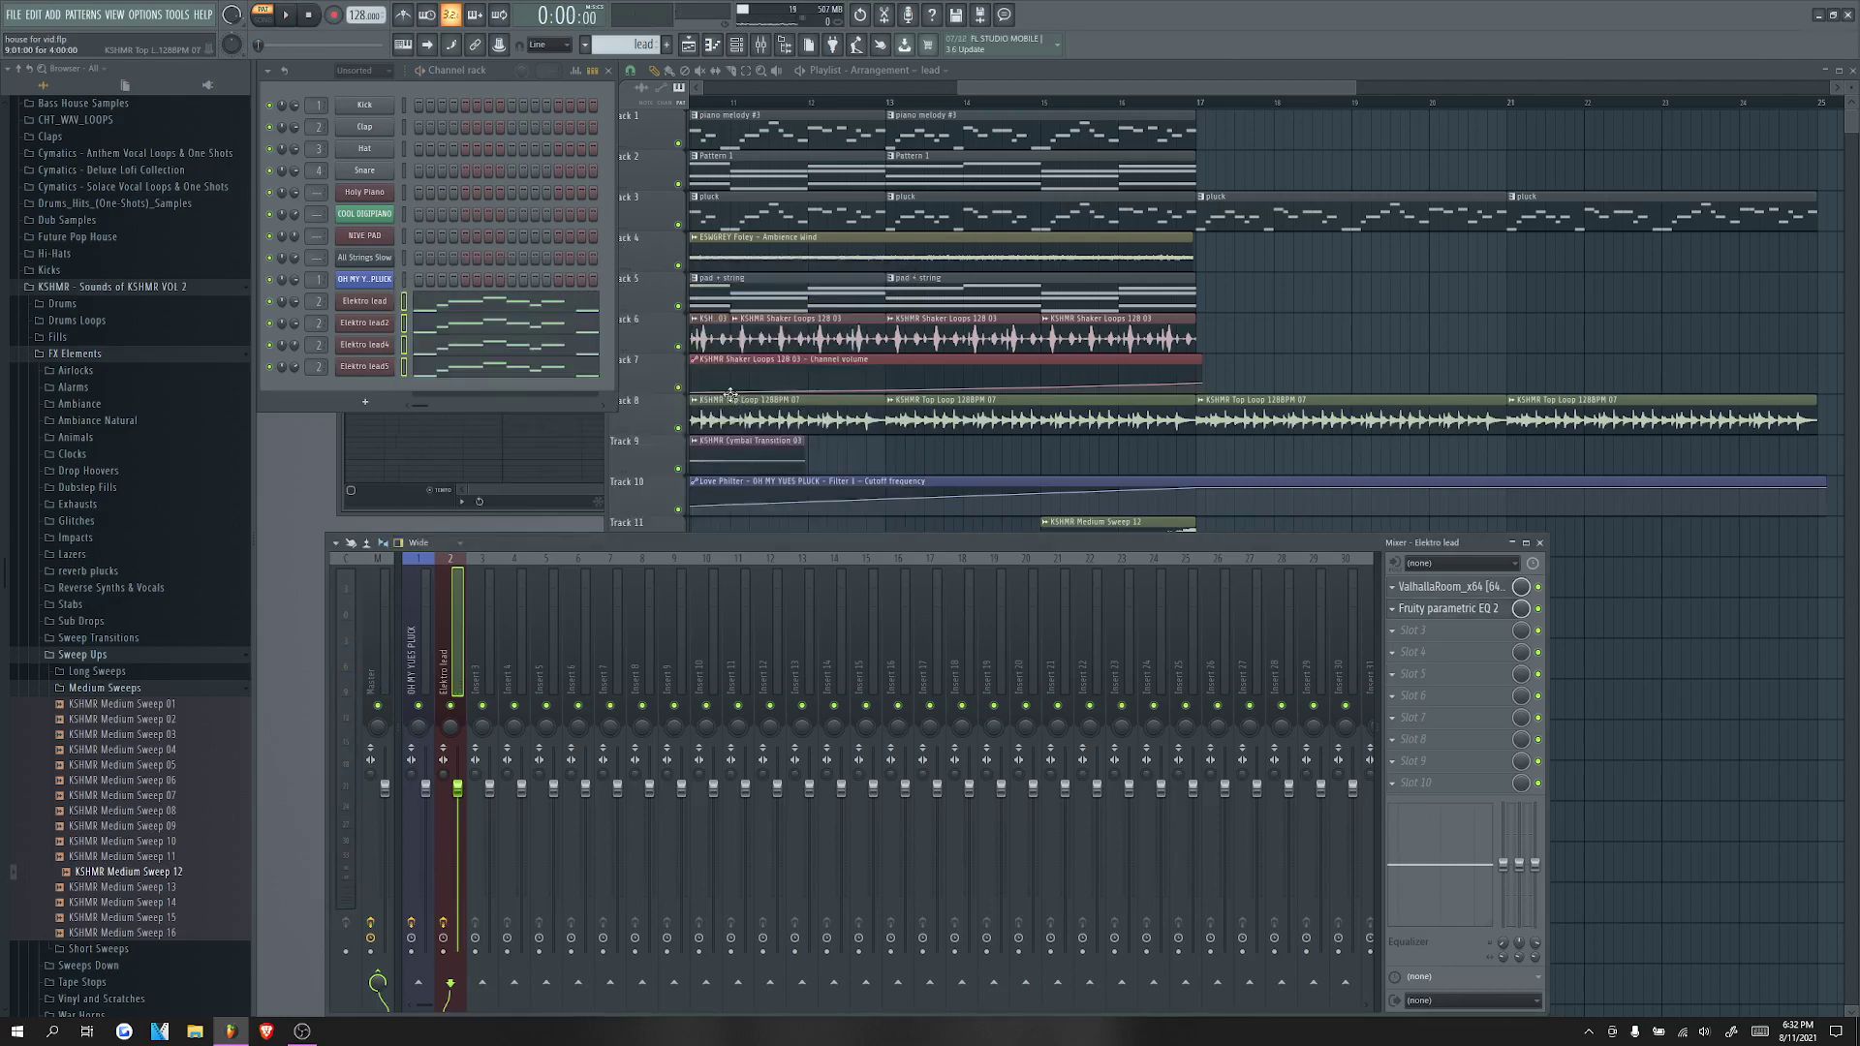
Step: Create a new pattern named chords
{"action": "left_click_drag", "start_coordinate": [988, 89], "coordinate": [1040, 89]}
{"action": "left_click", "coordinate": [447, 662]}
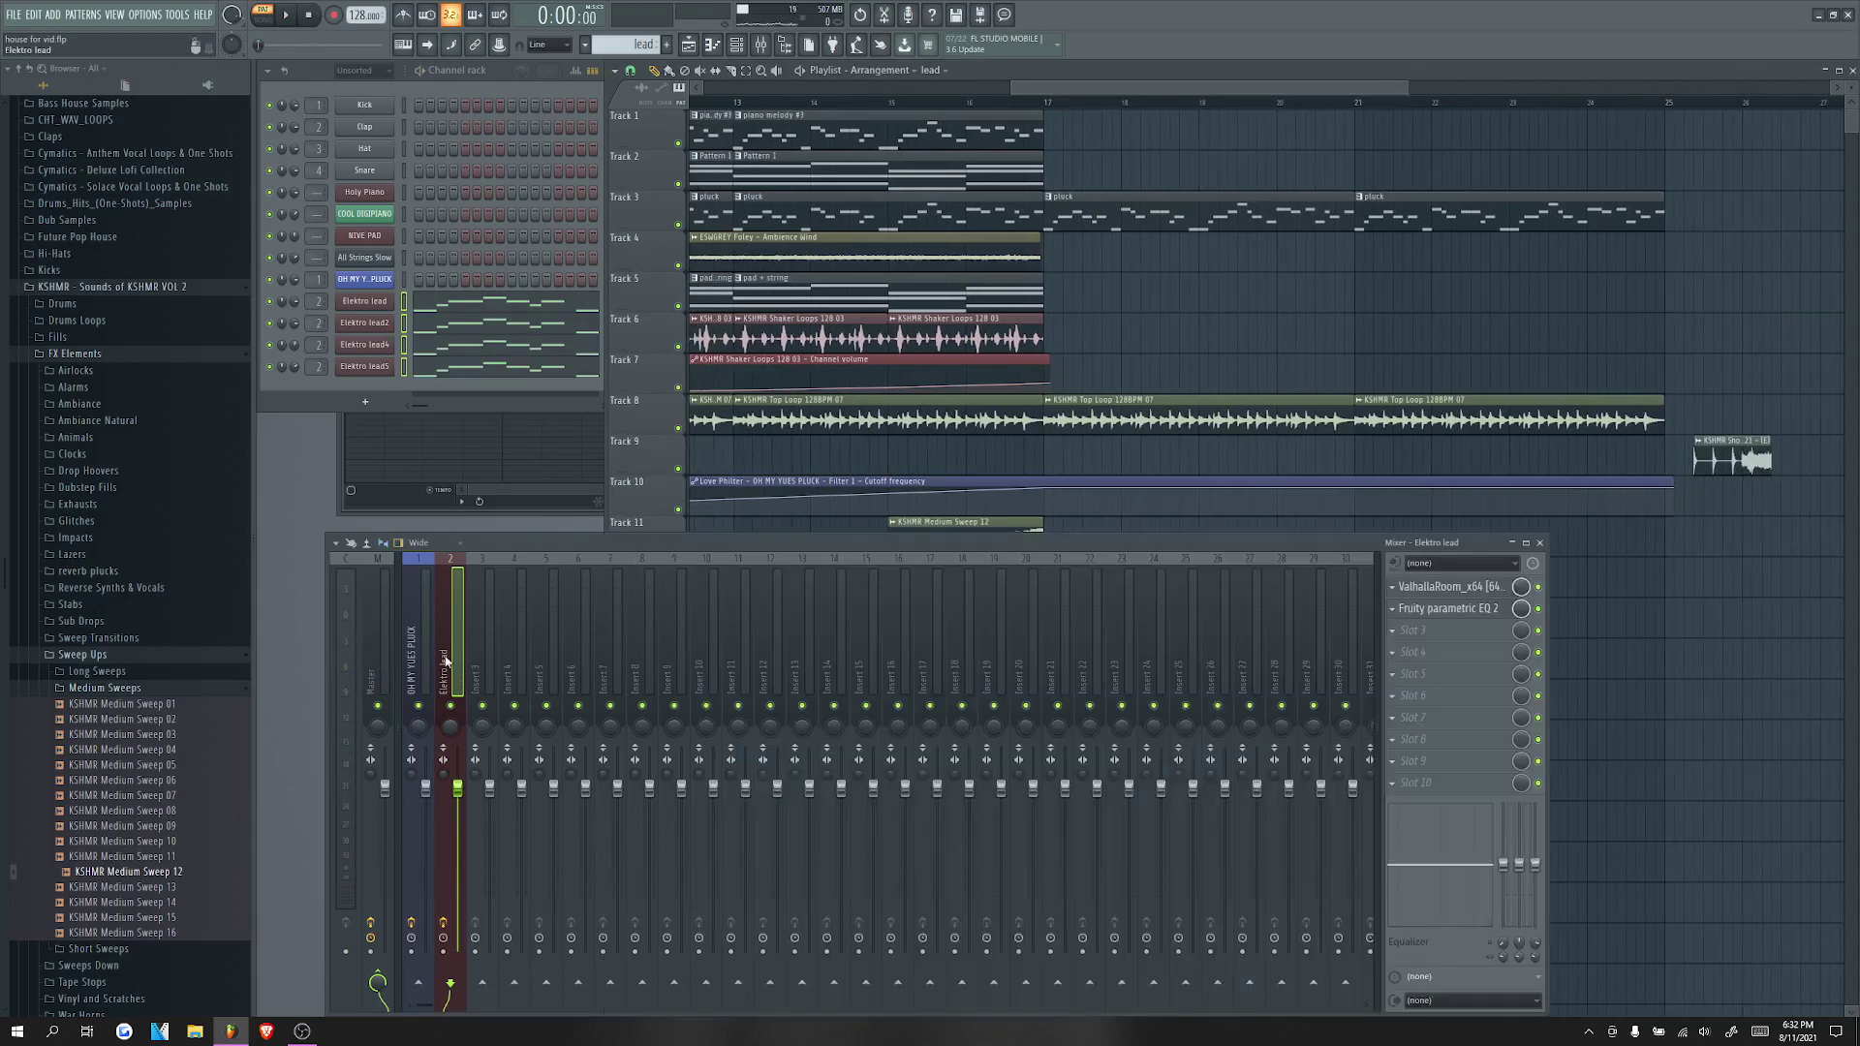
{"action": "left_click", "coordinate": [666, 45]}
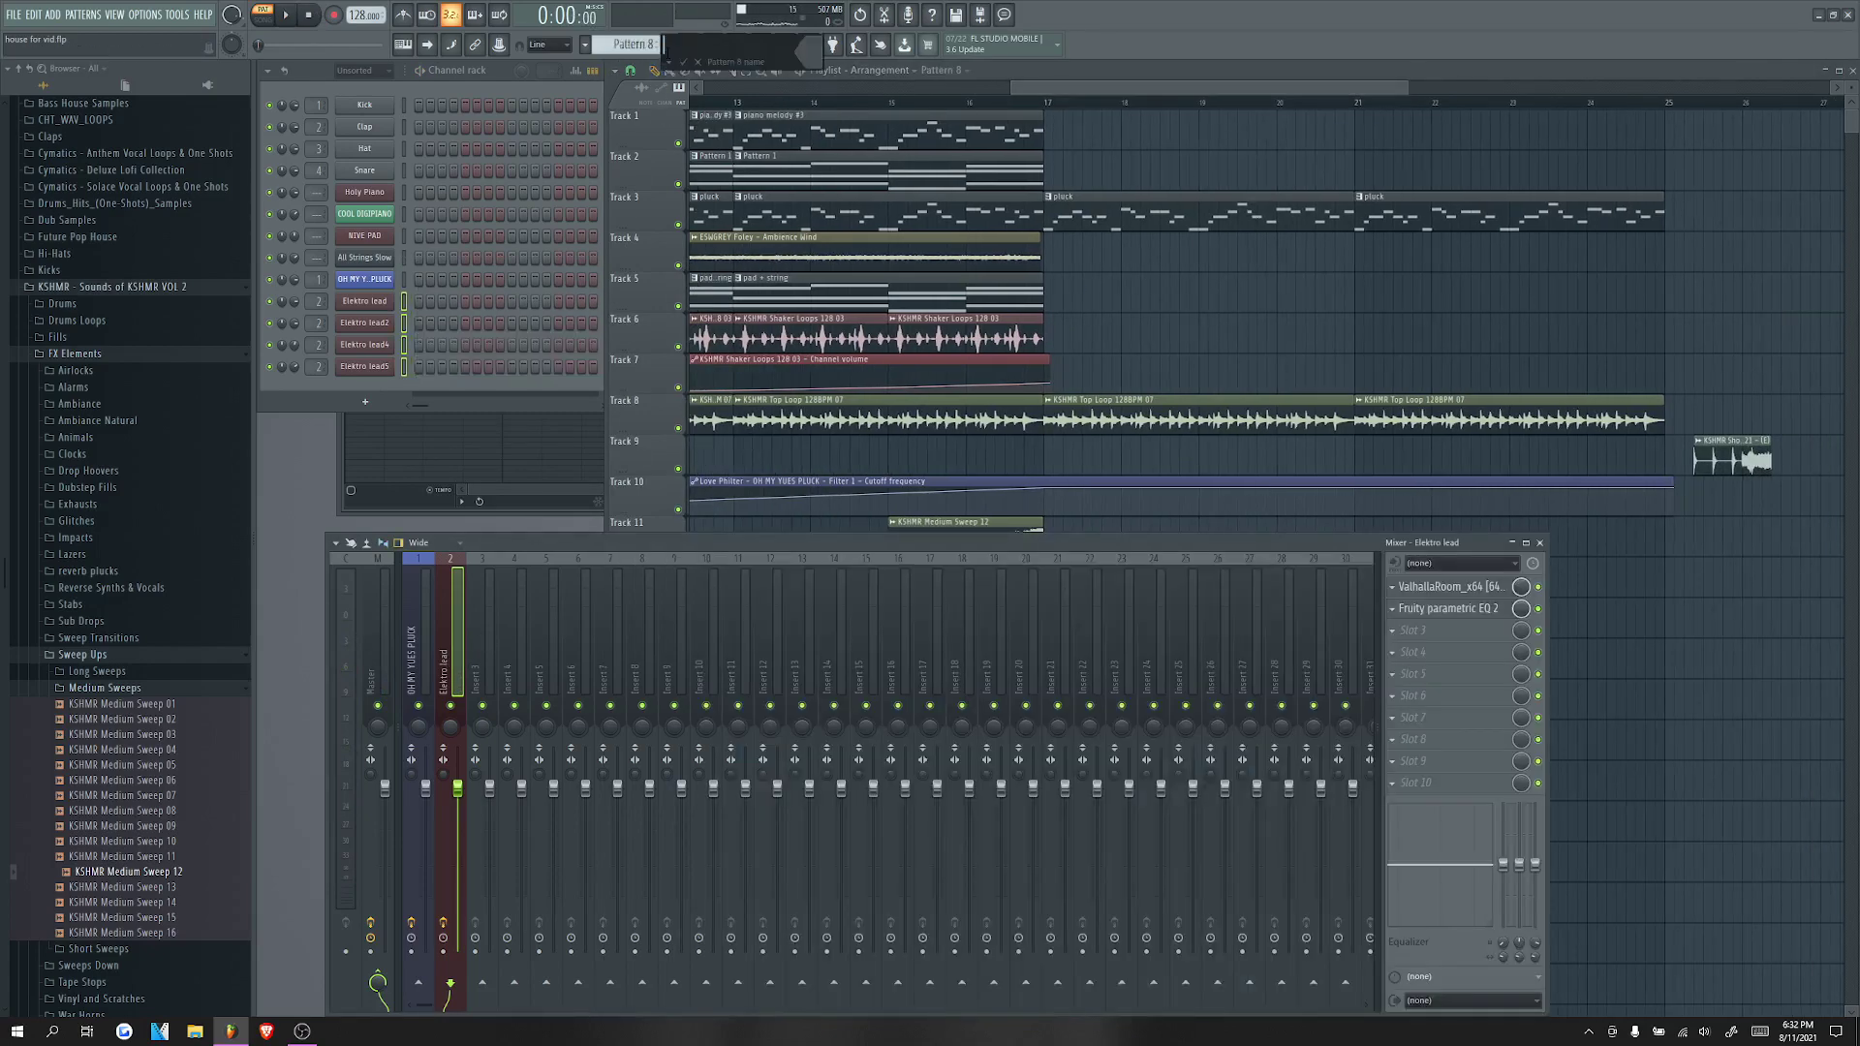
{"action": "type", "text": "chords"}
{"action": "key", "text": "Return"}
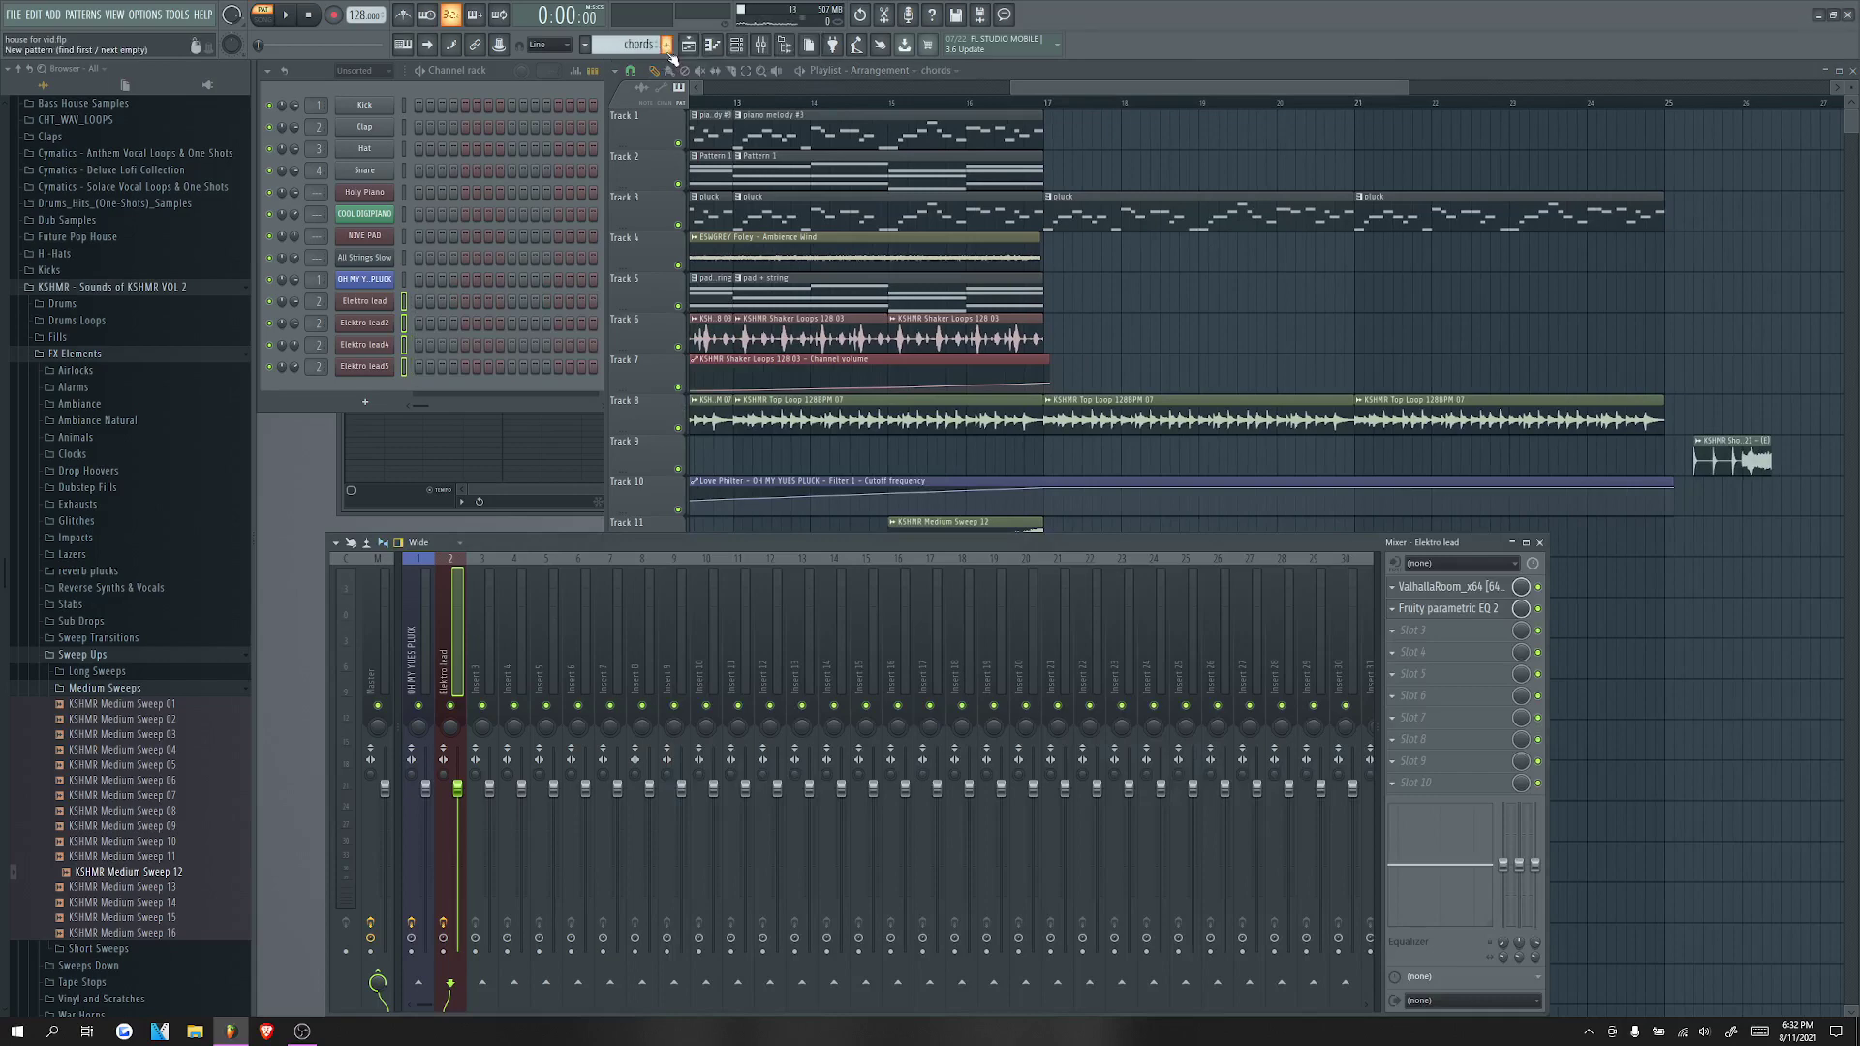
Step: Copy all the Holy Piano chord notes from Pattern 1 and switch back to the chords pattern
{"action": "left_click", "coordinate": [817, 176]}
{"action": "left_click", "coordinate": [537, 198]}
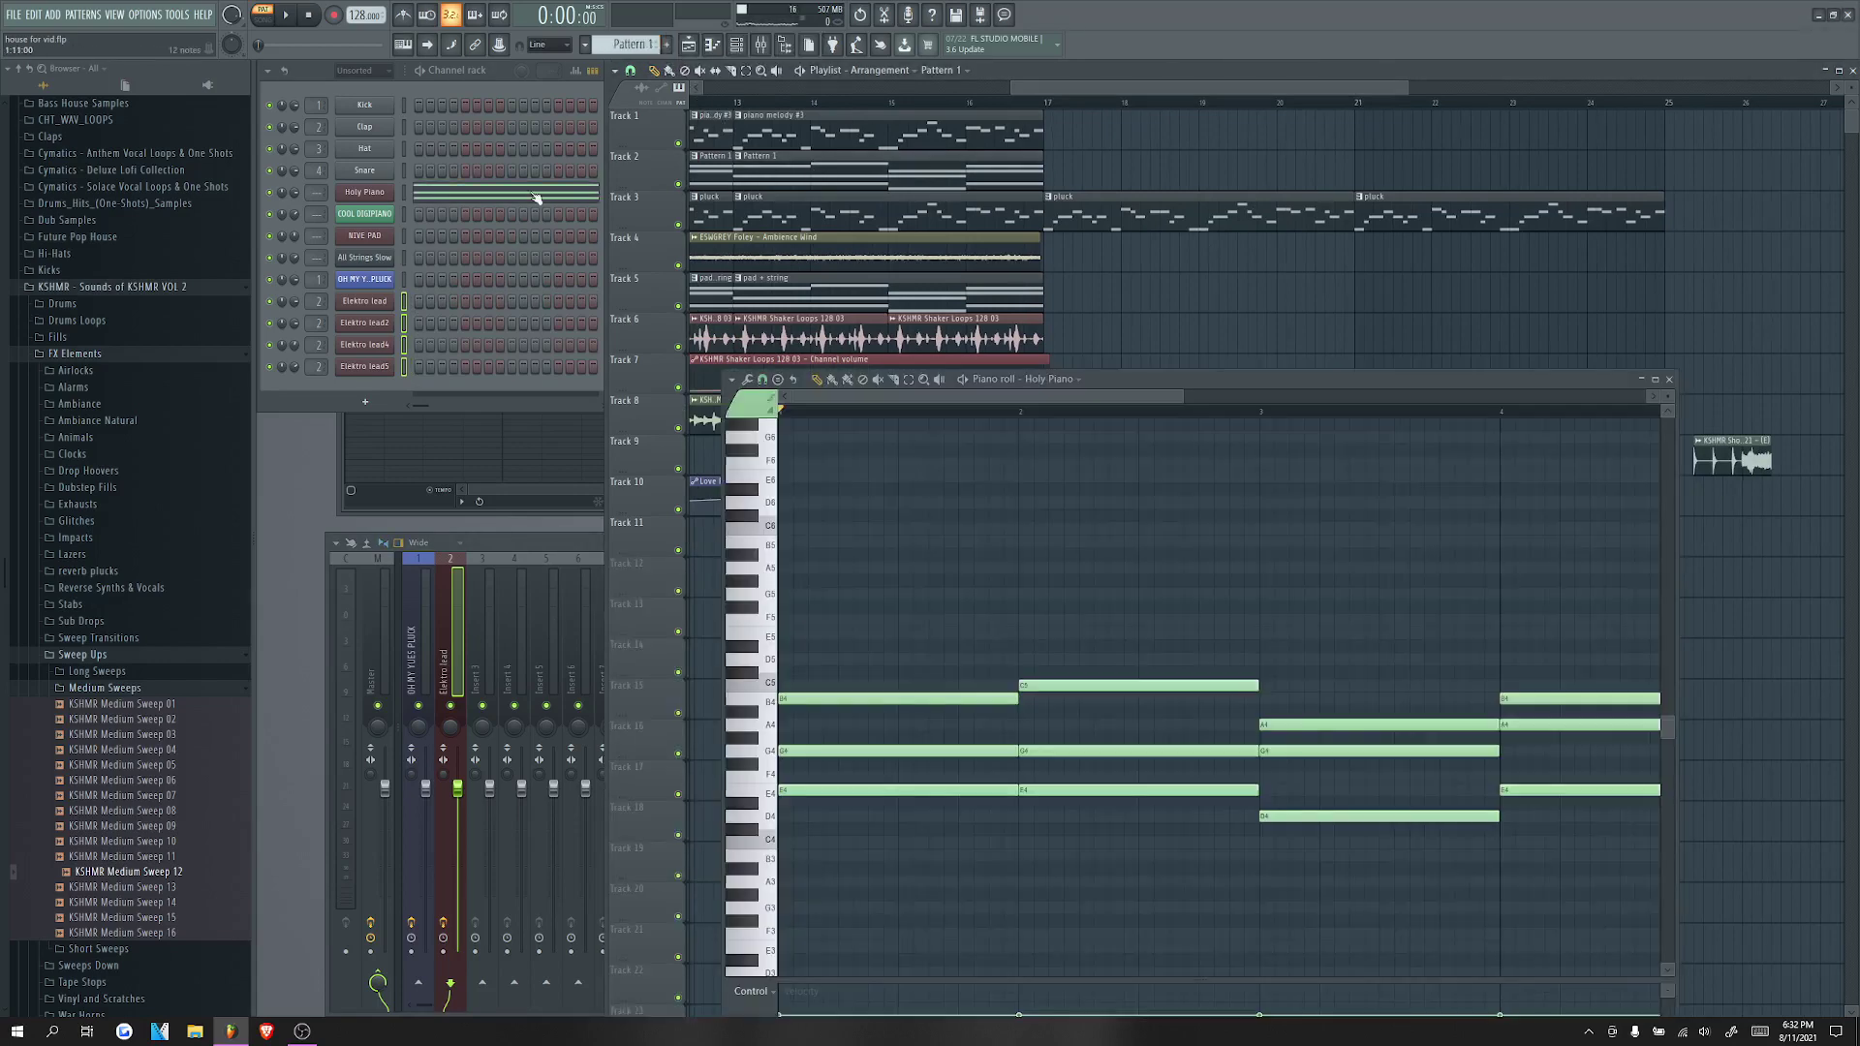
{"action": "key", "text": "ctrl+a"}
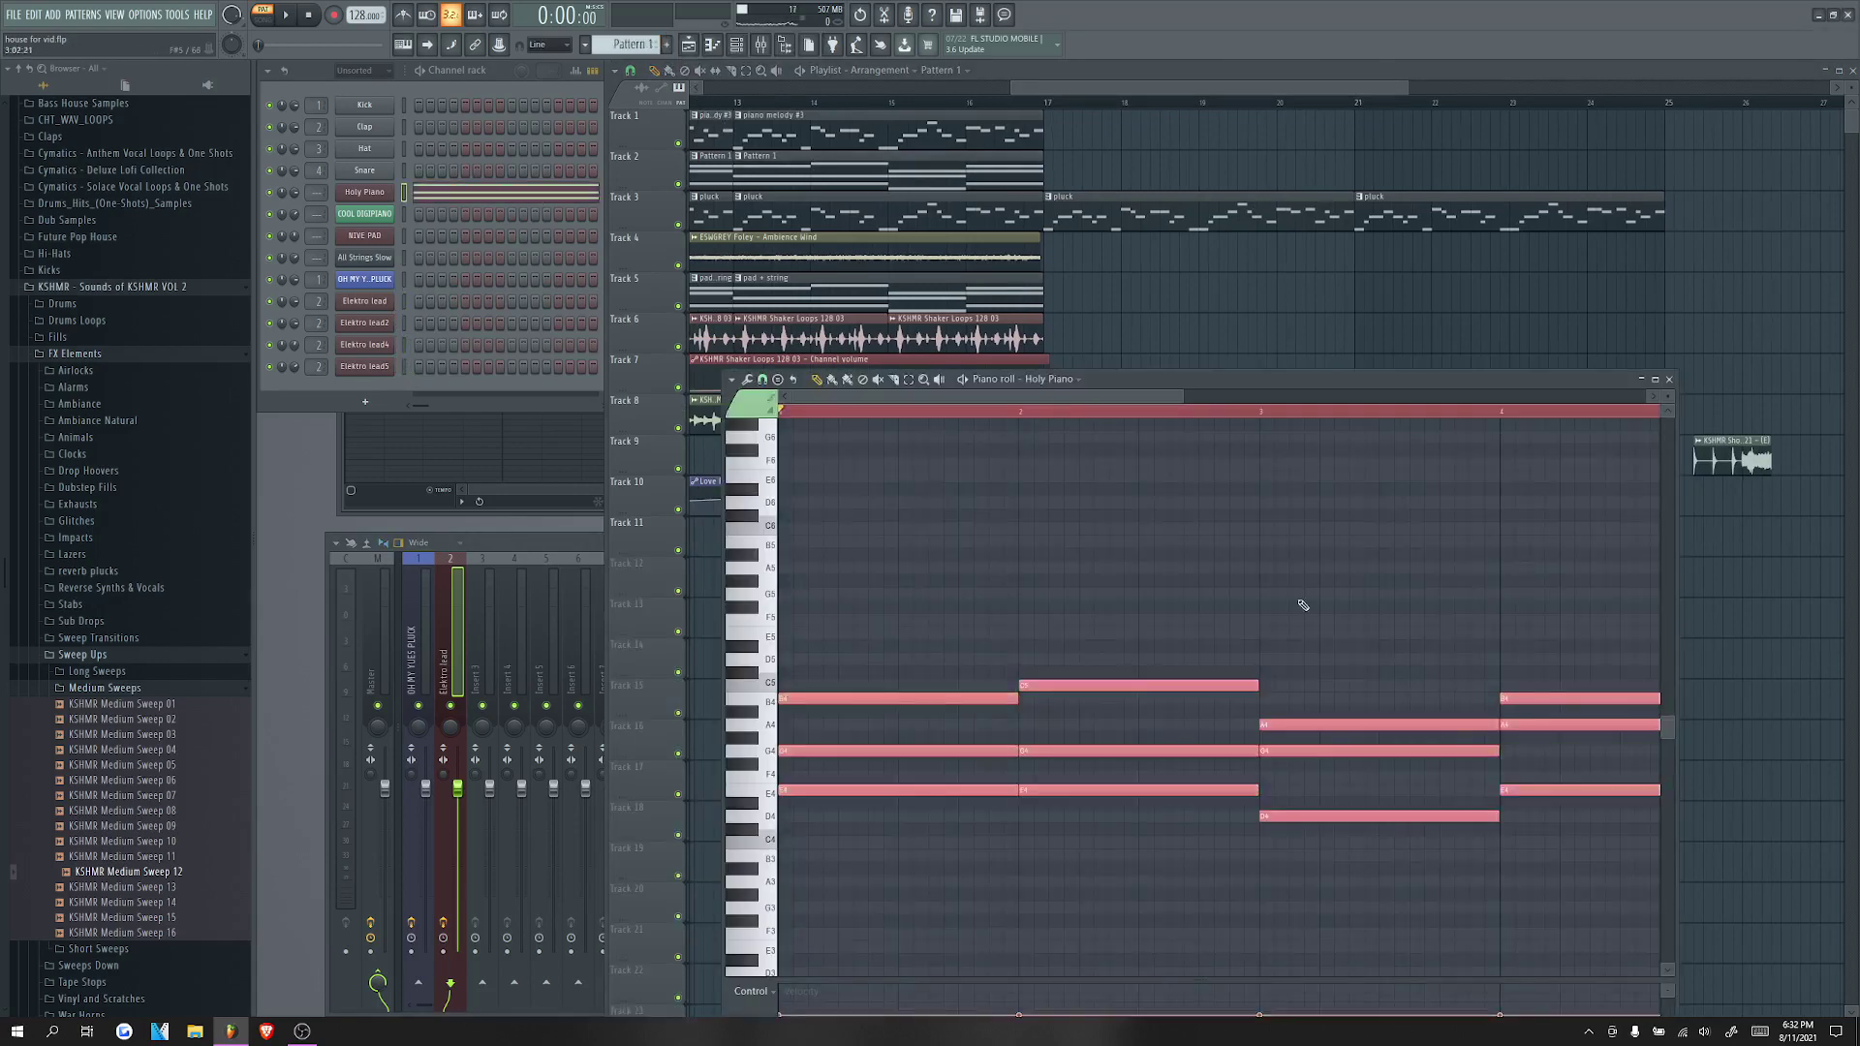
{"action": "left_click", "coordinate": [1668, 380]}
{"action": "left_click", "coordinate": [585, 44]}
{"action": "left_click", "coordinate": [616, 162]}
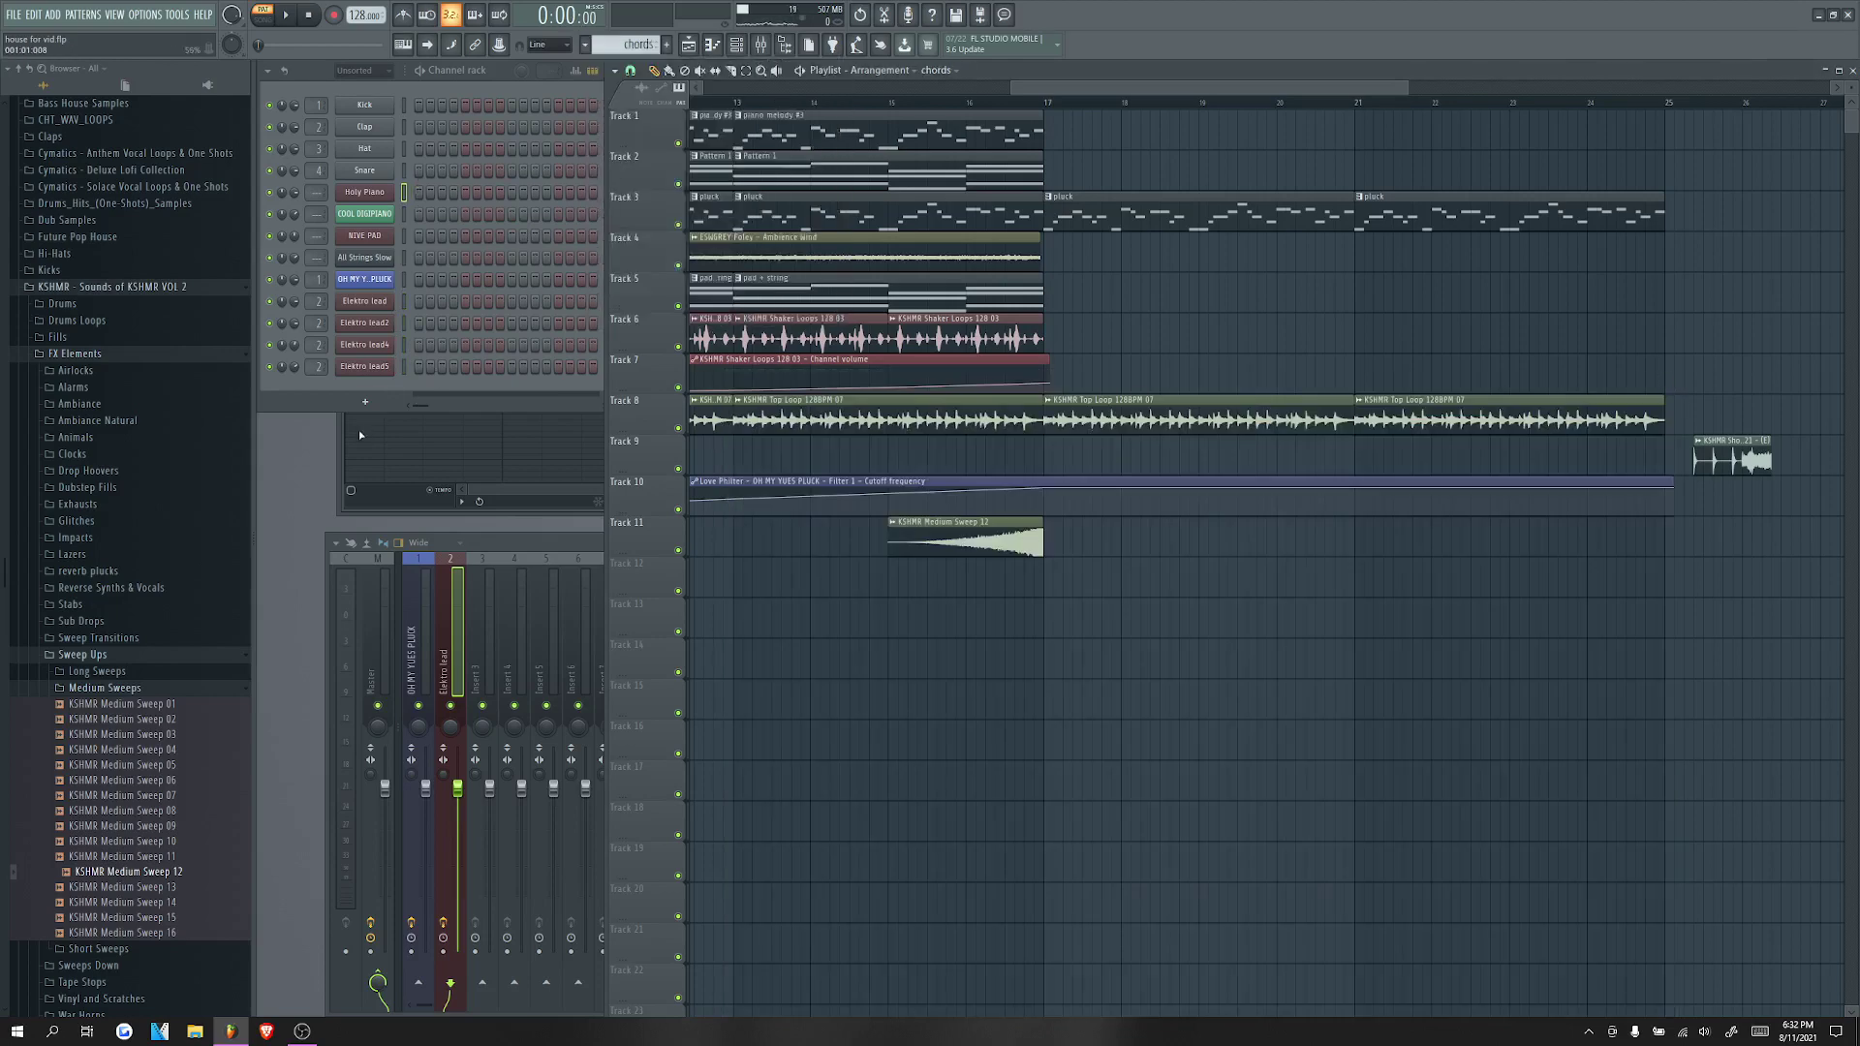
Step: Add a new synth plugin channel for the chords pattern
{"action": "left_click", "coordinate": [365, 401]}
{"action": "left_click", "coordinate": [375, 942]}
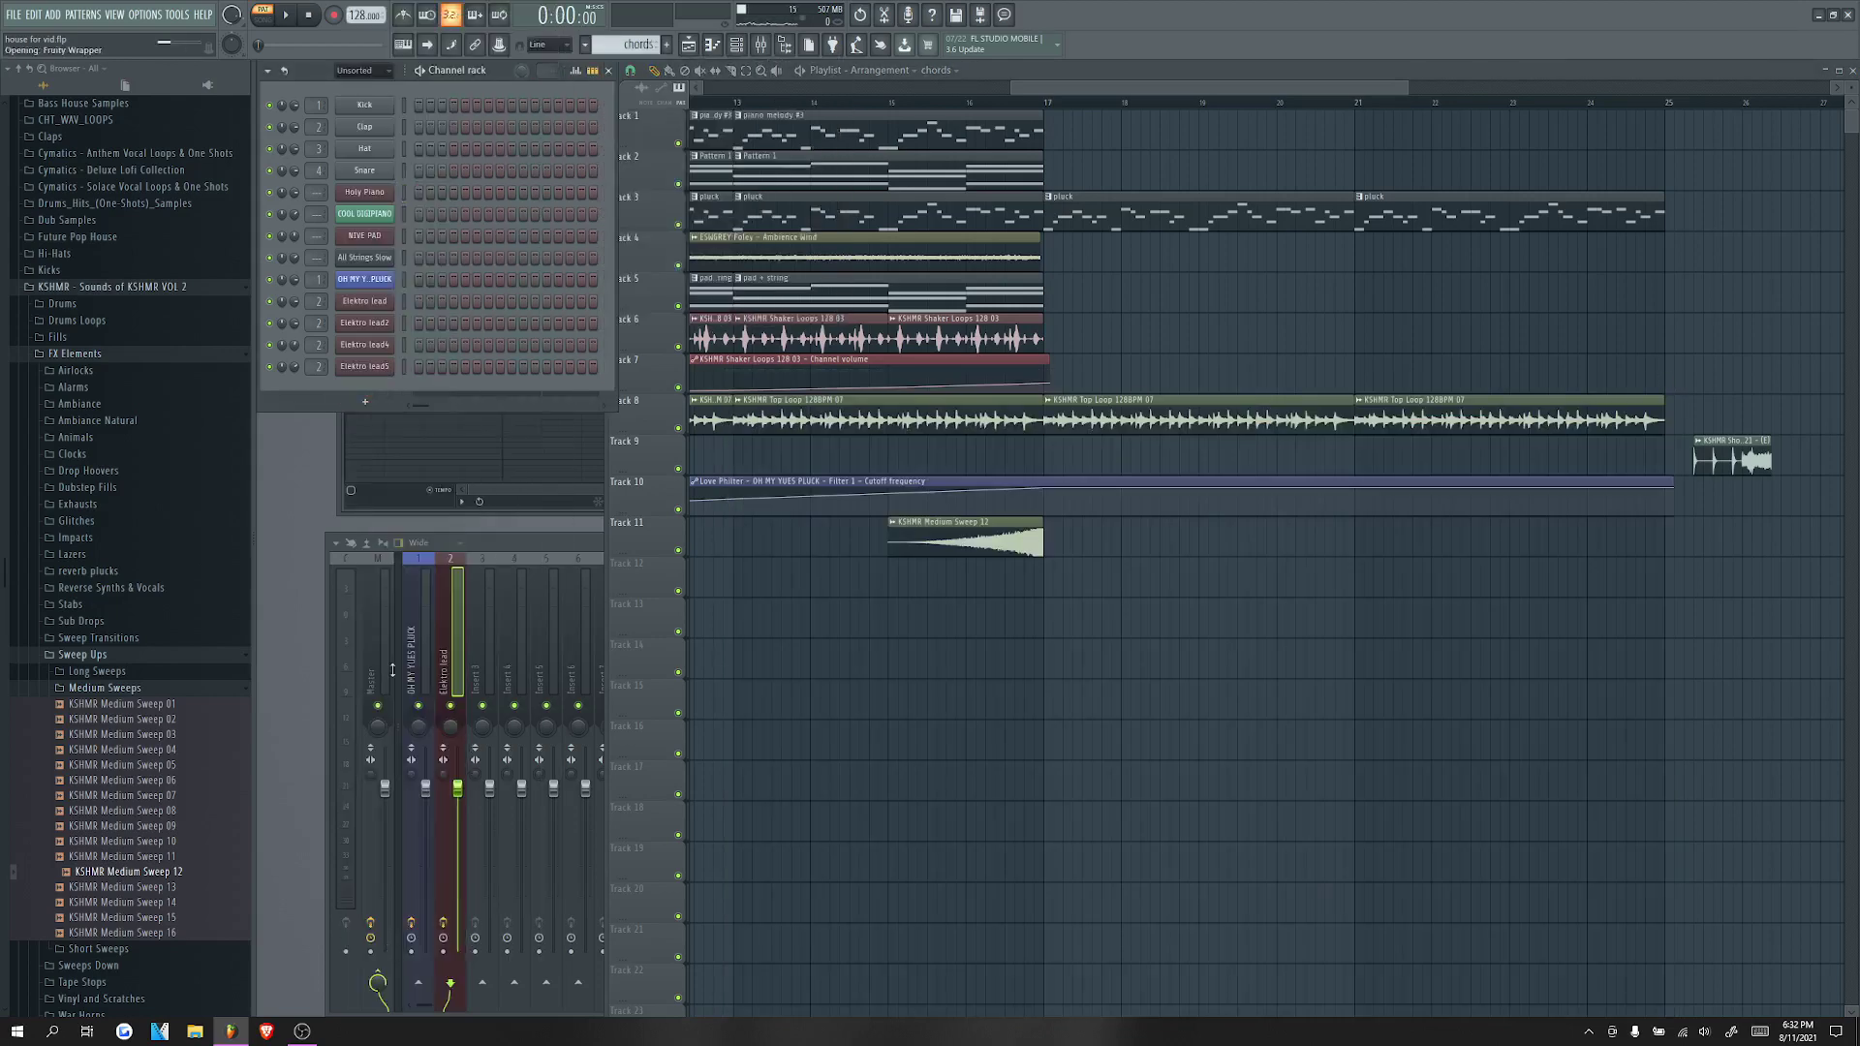
Step: Load the CHORD MACHINE preset into the Sylenth1 channel and open its piano roll
{"action": "left_click", "coordinate": [290, 155]}
{"action": "mouse_move", "coordinate": [319, 198]}
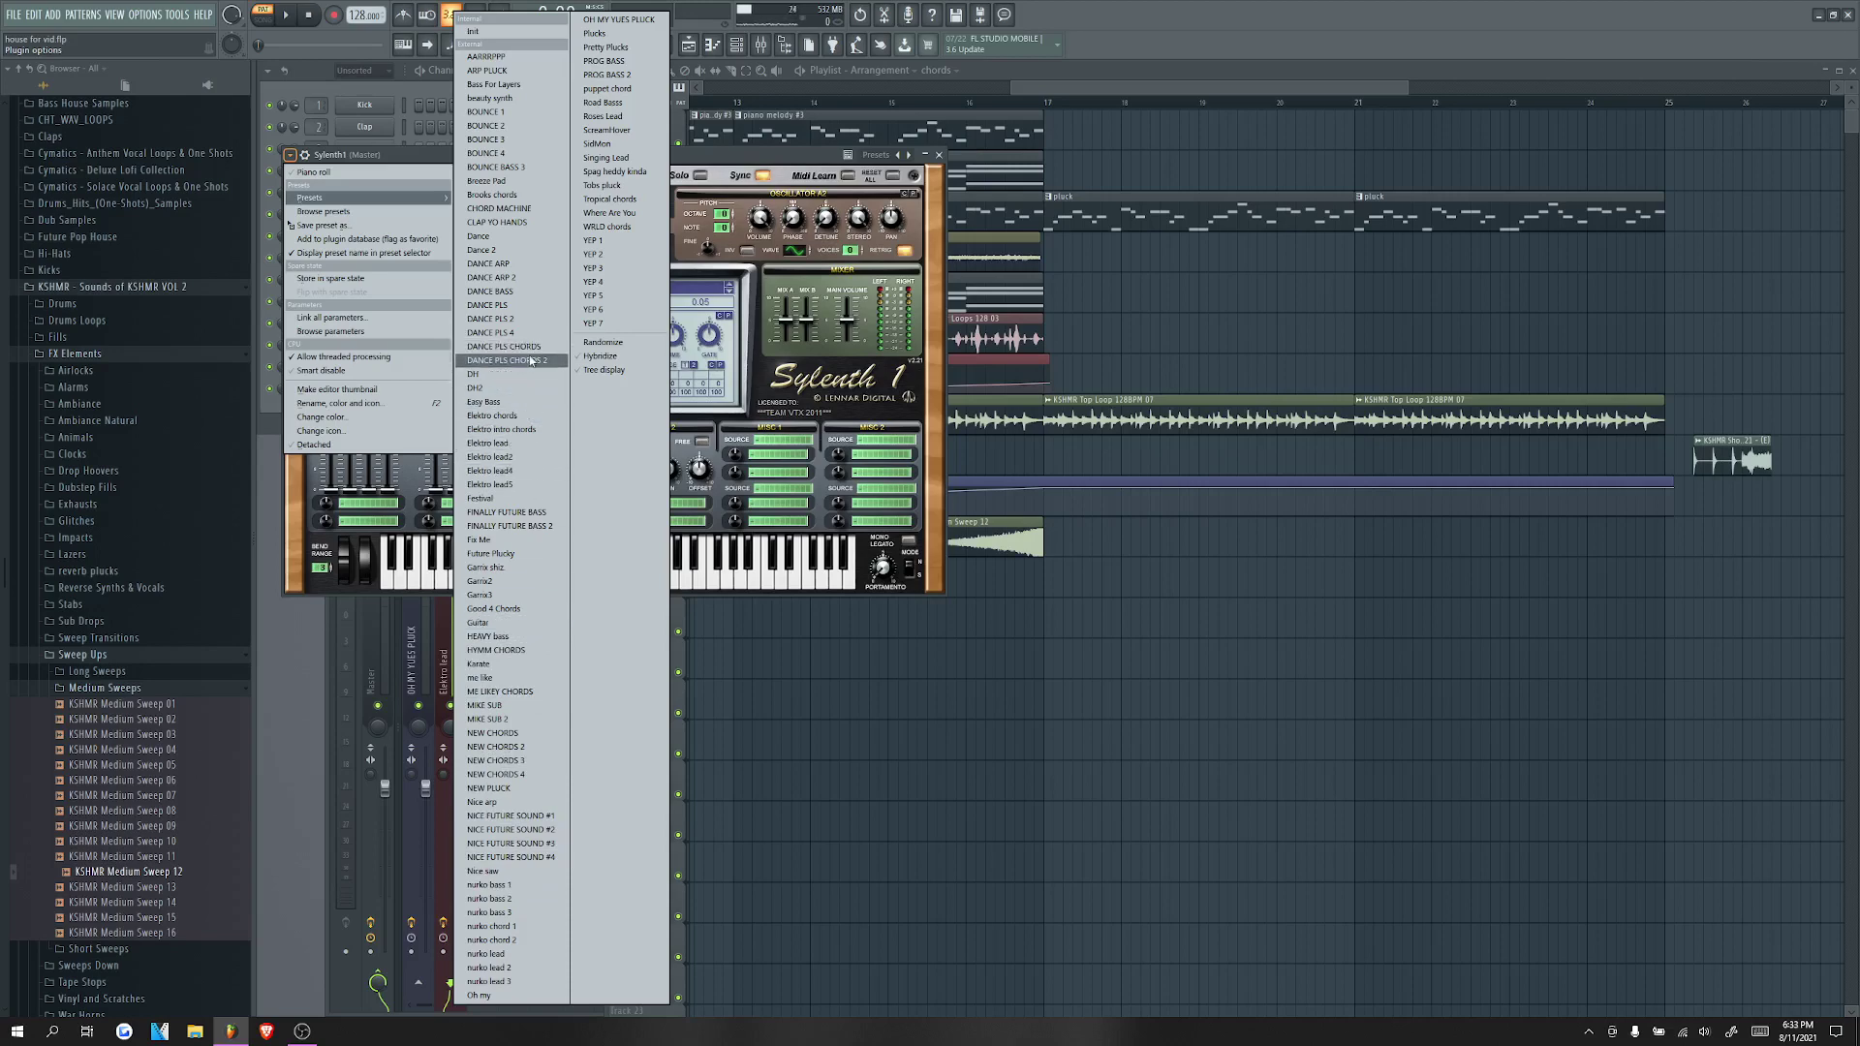
{"action": "left_click", "coordinate": [514, 209]}
{"action": "left_click", "coordinate": [712, 46]}
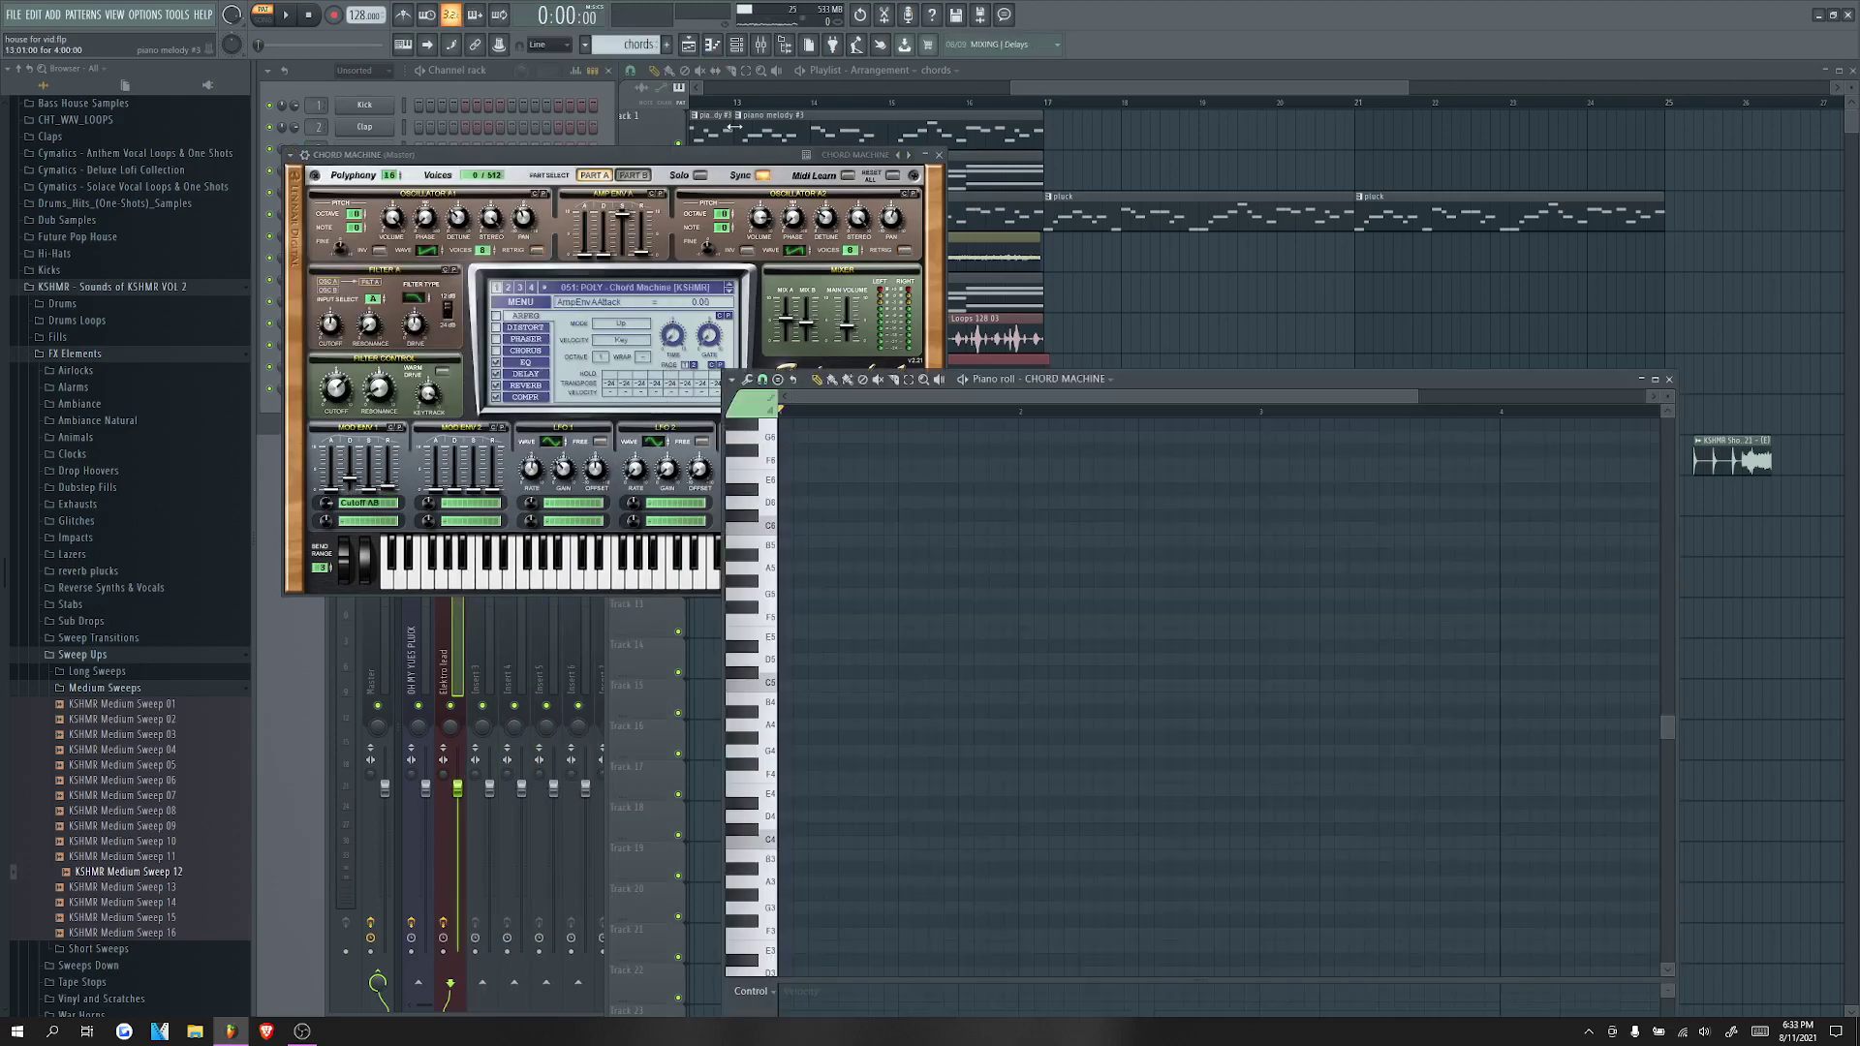
Step: Paste the copied chord progression into the CHORD MACHINE piano roll and audition it
{"action": "key", "text": "ctrl+v"}
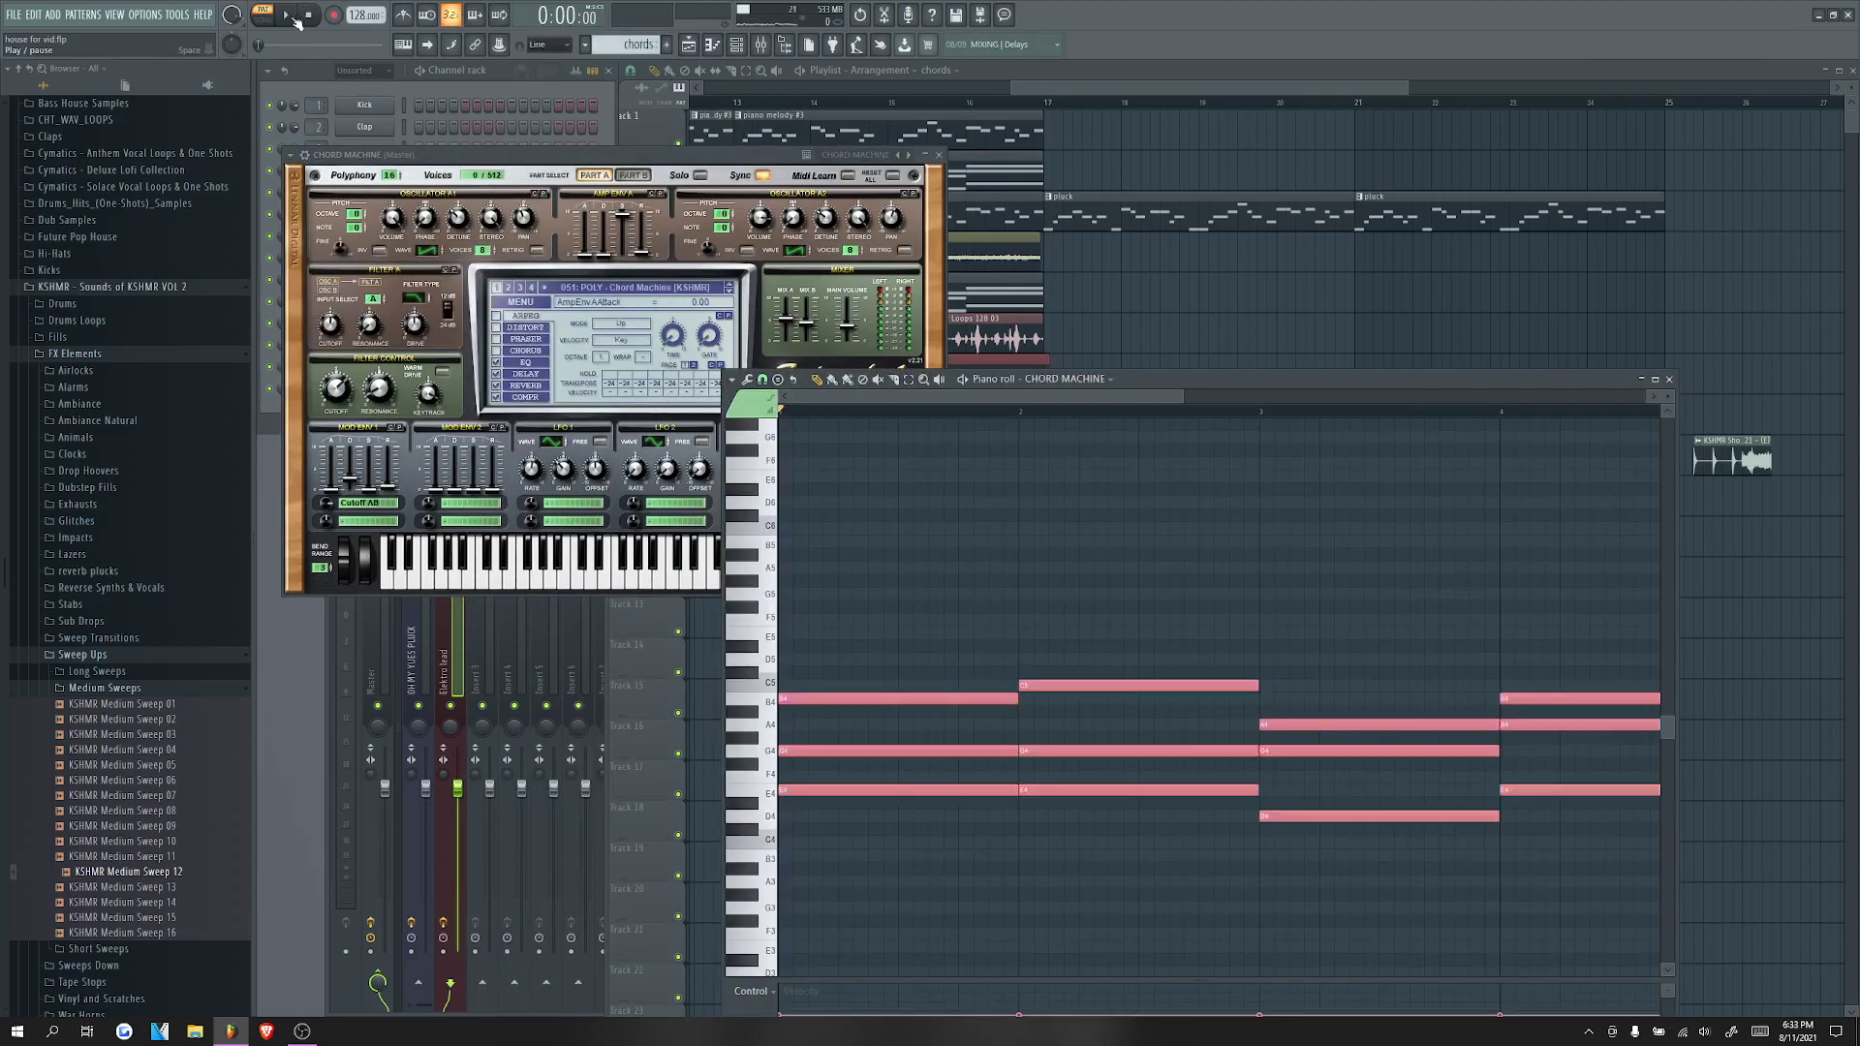
{"action": "left_click", "coordinate": [295, 17]}
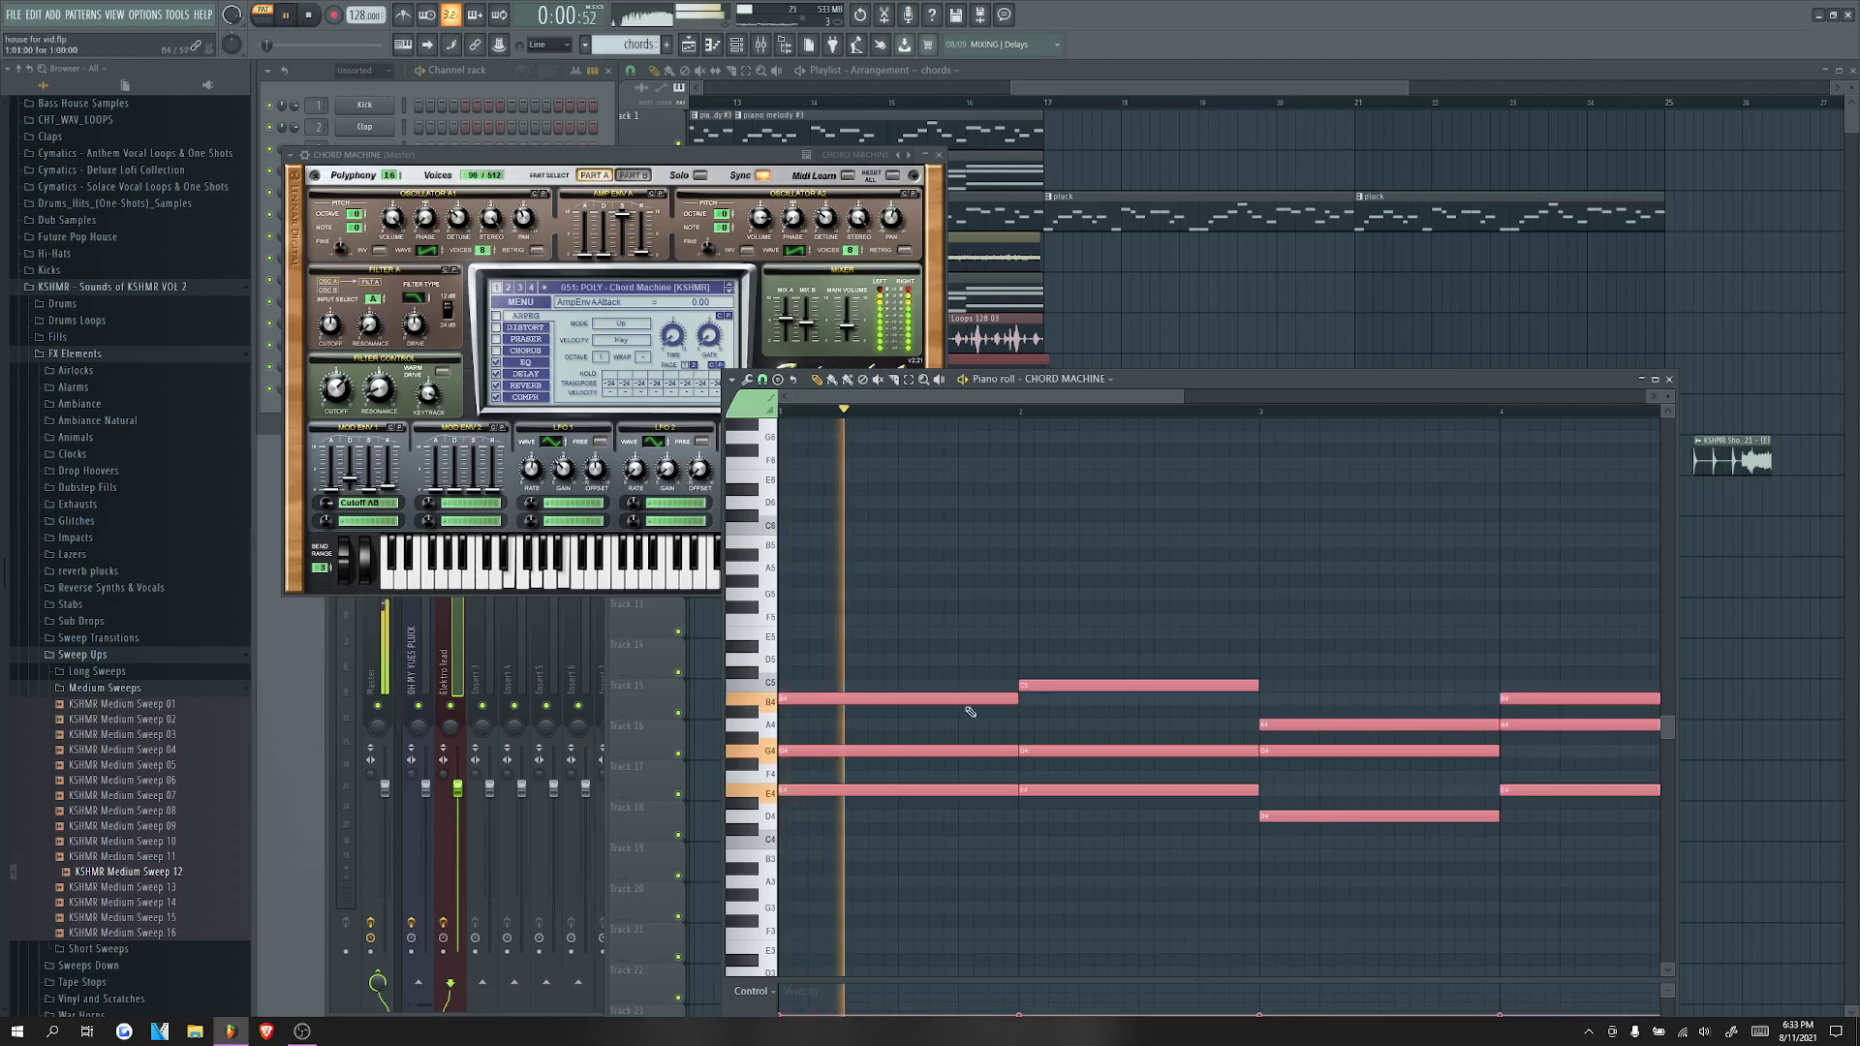
{"action": "scroll", "coordinate": [963, 715], "scroll_direction": "down", "scroll_amount": 2}
{"action": "key", "text": "space"}
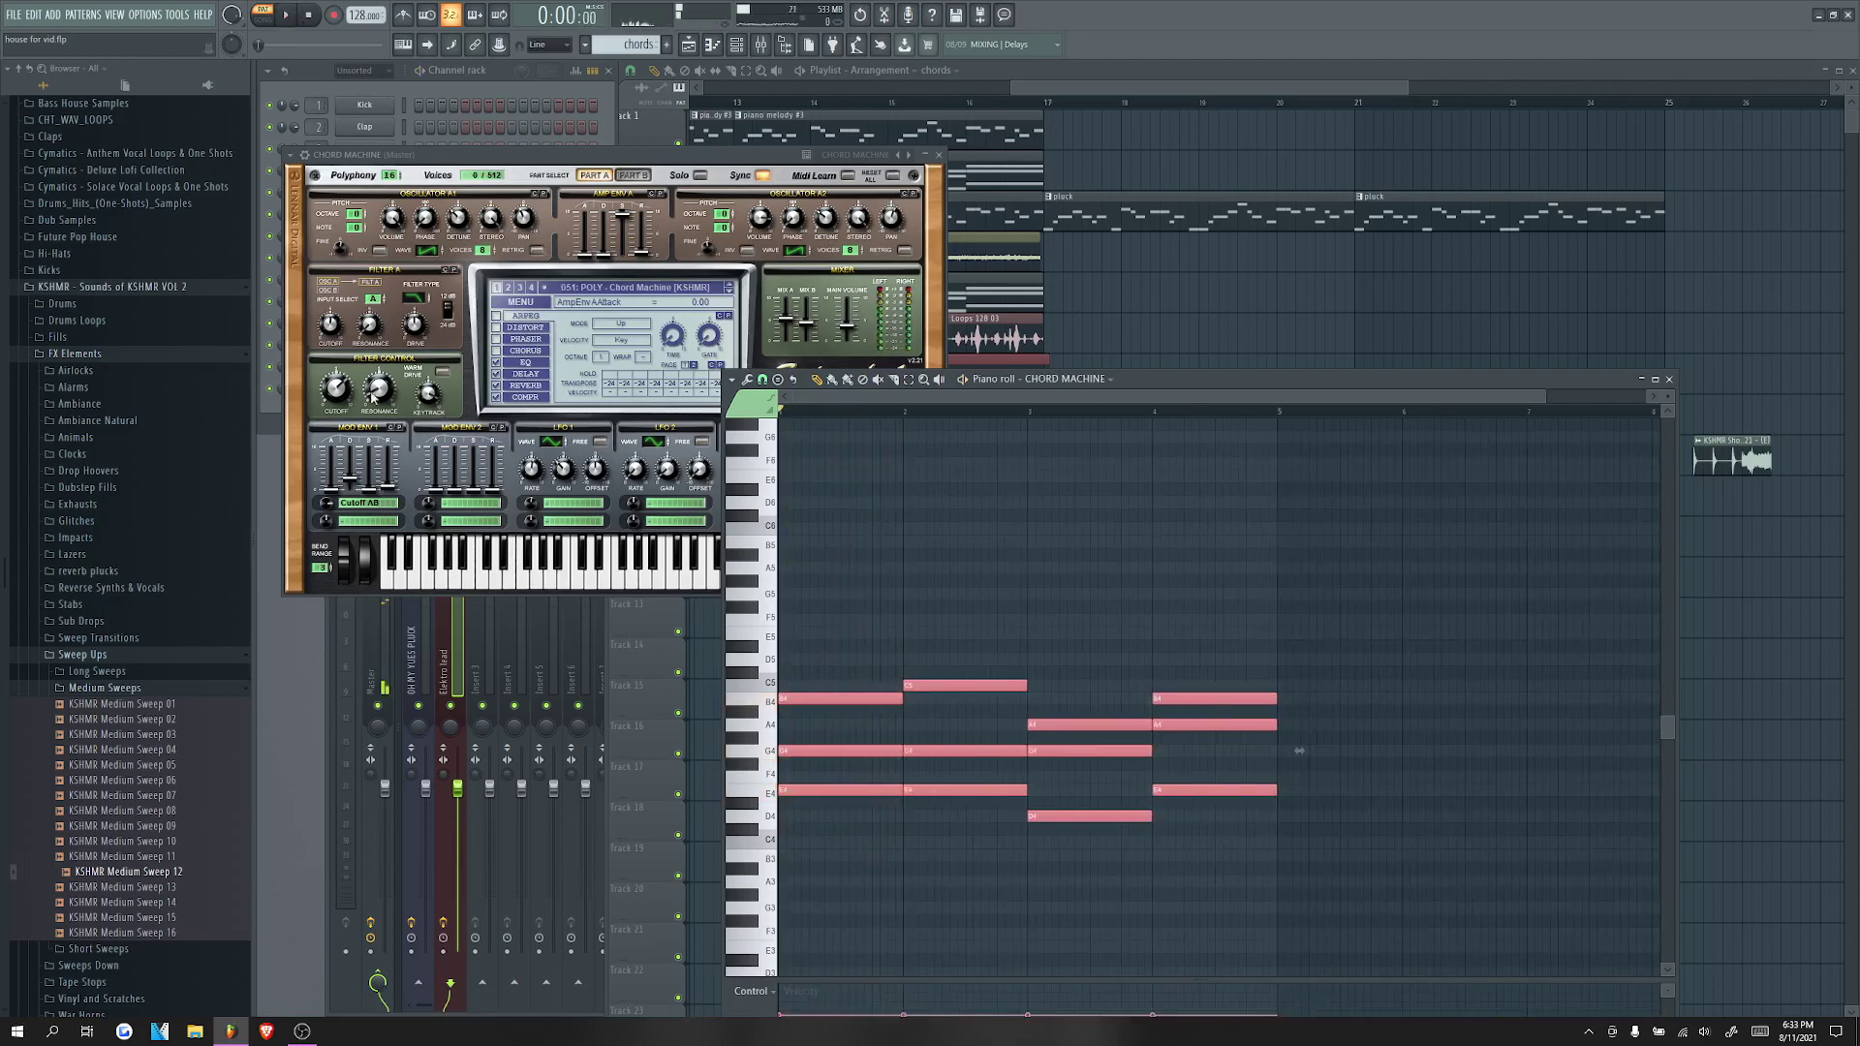
Step: Lower CHORD MACHINE's EQ treble frequency to about 9475 Hz during playback, and close the synth window
{"action": "left_click", "coordinate": [525, 366]}
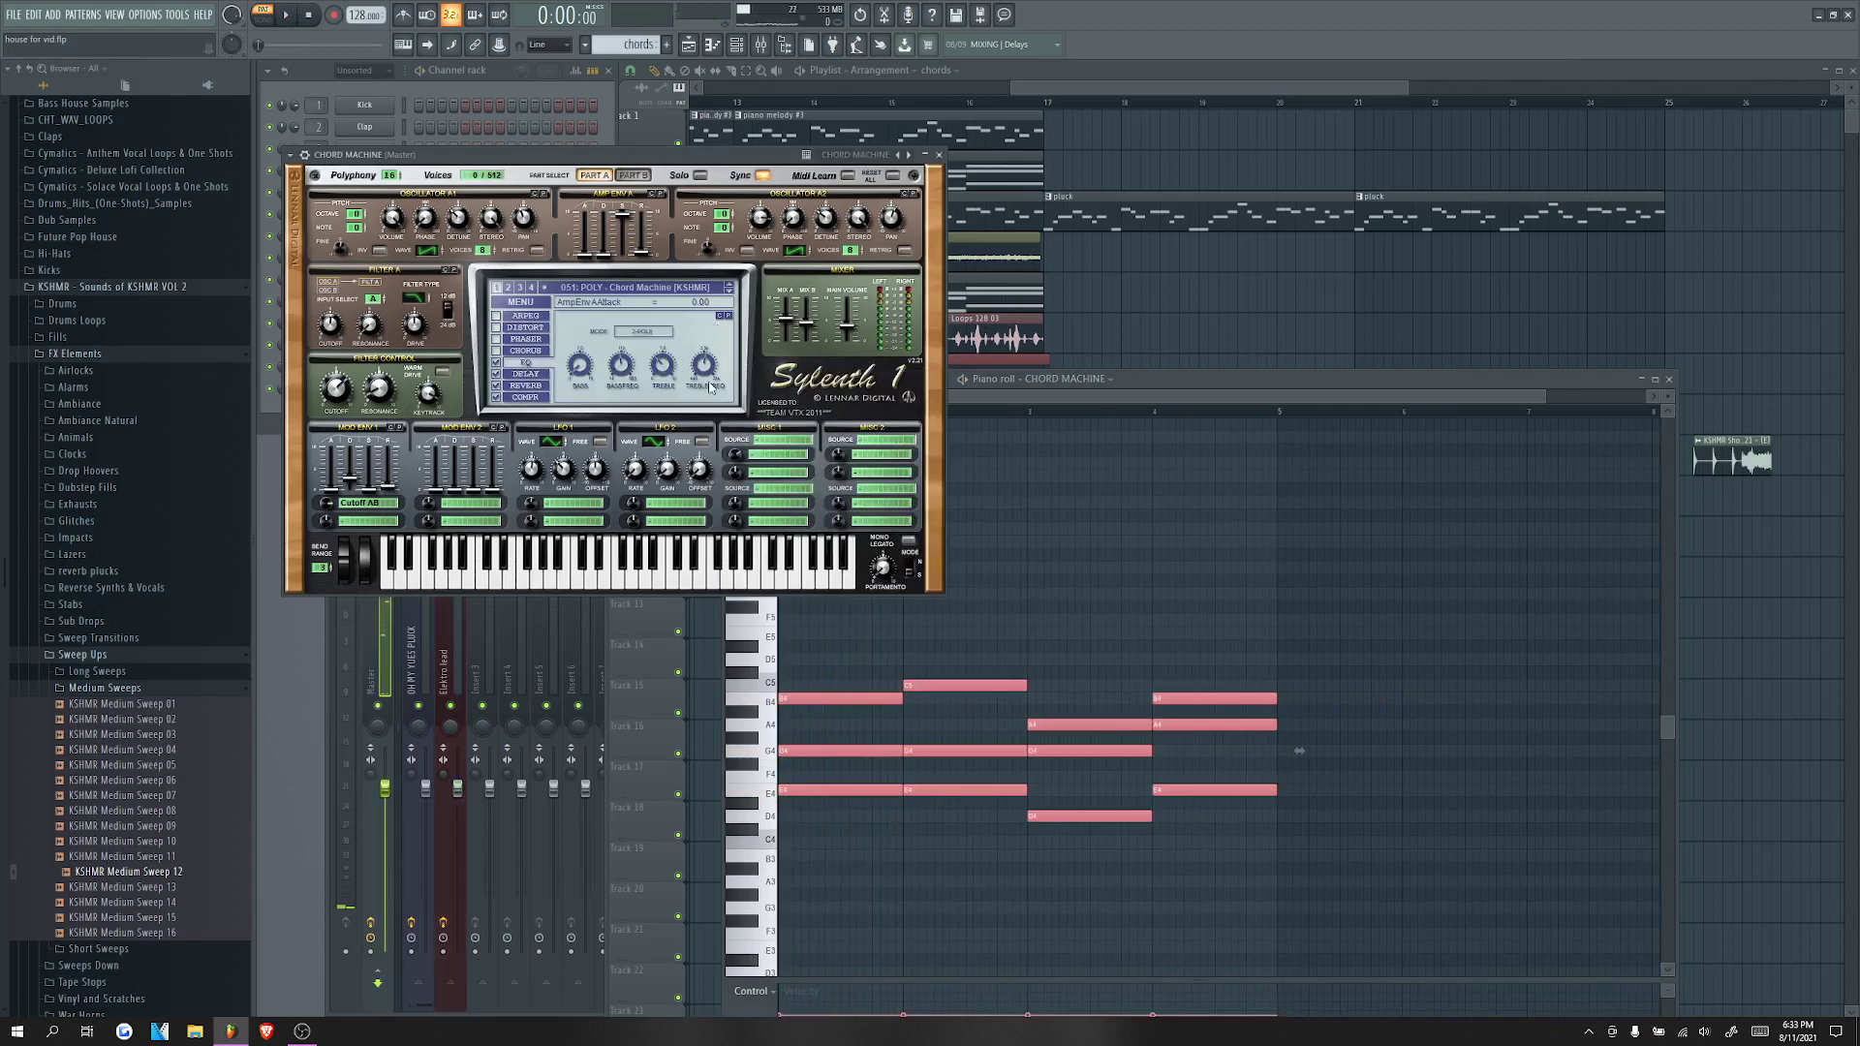
{"action": "key", "text": "space"}
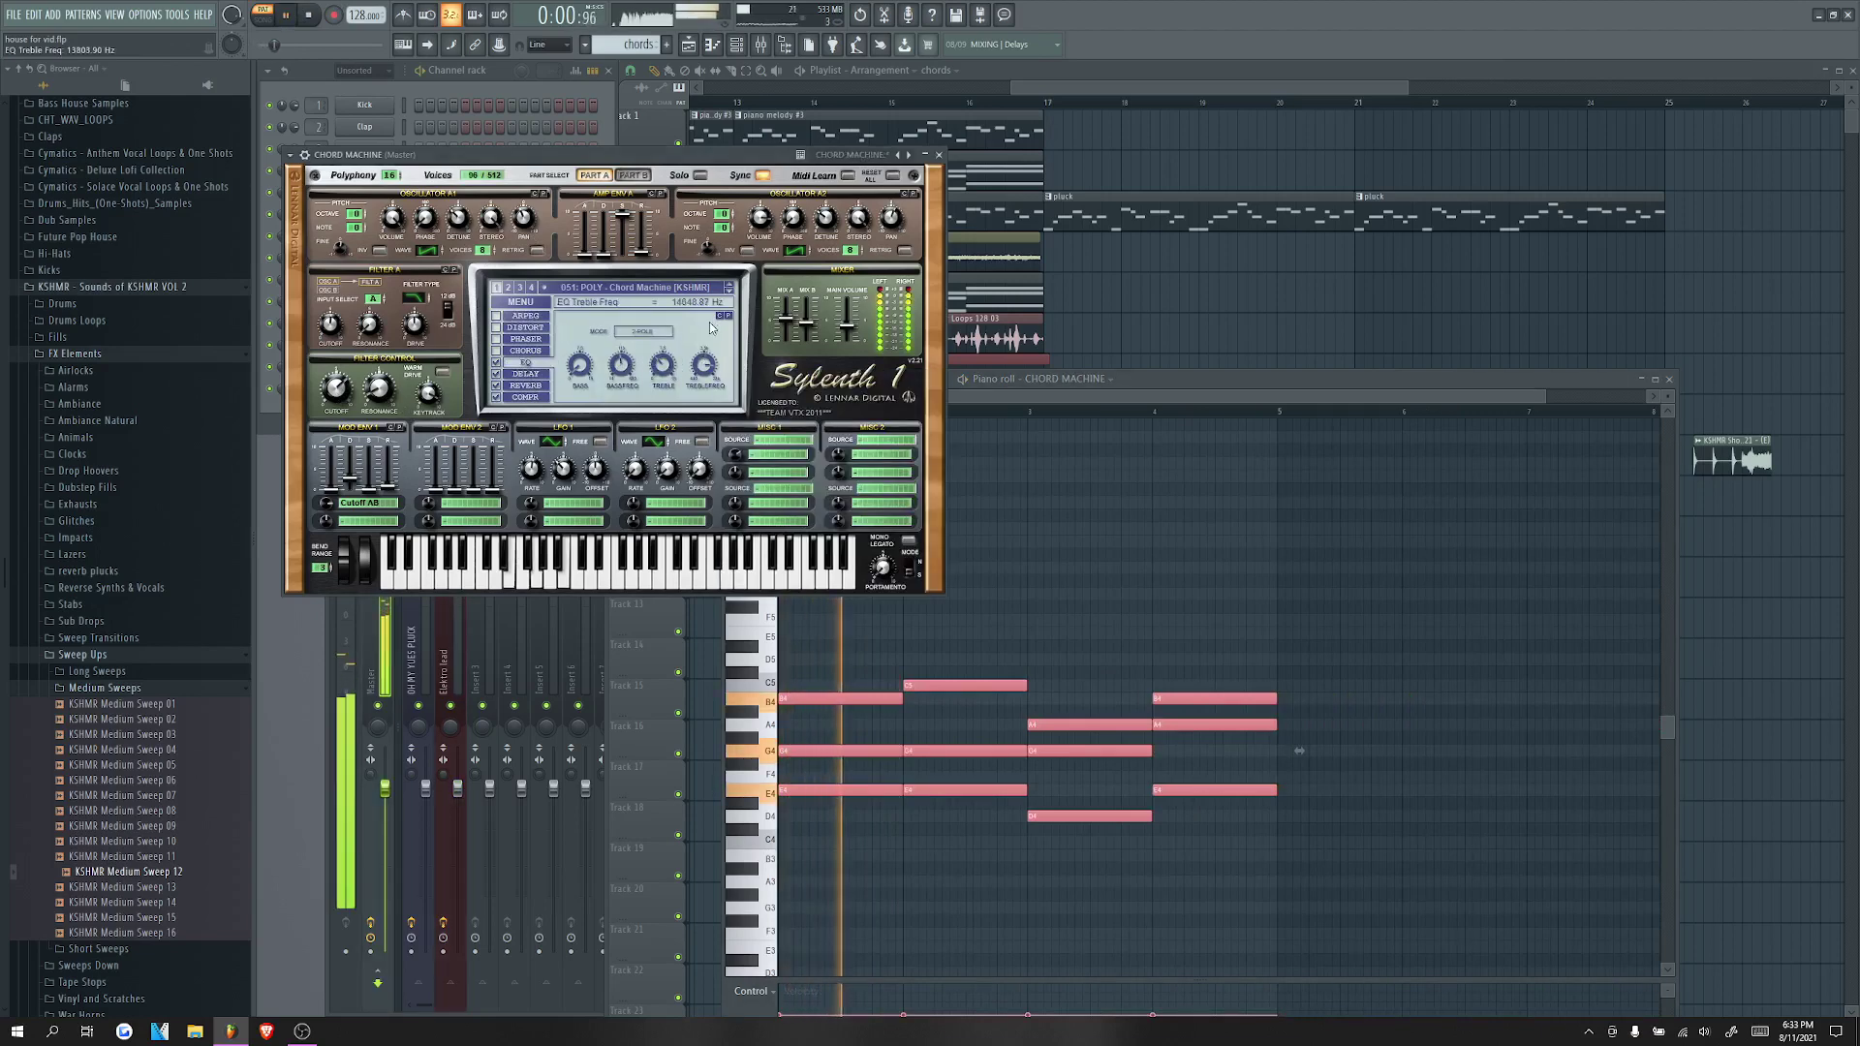
{"action": "left_click_drag", "start_coordinate": [705, 377], "coordinate": [706, 383]}
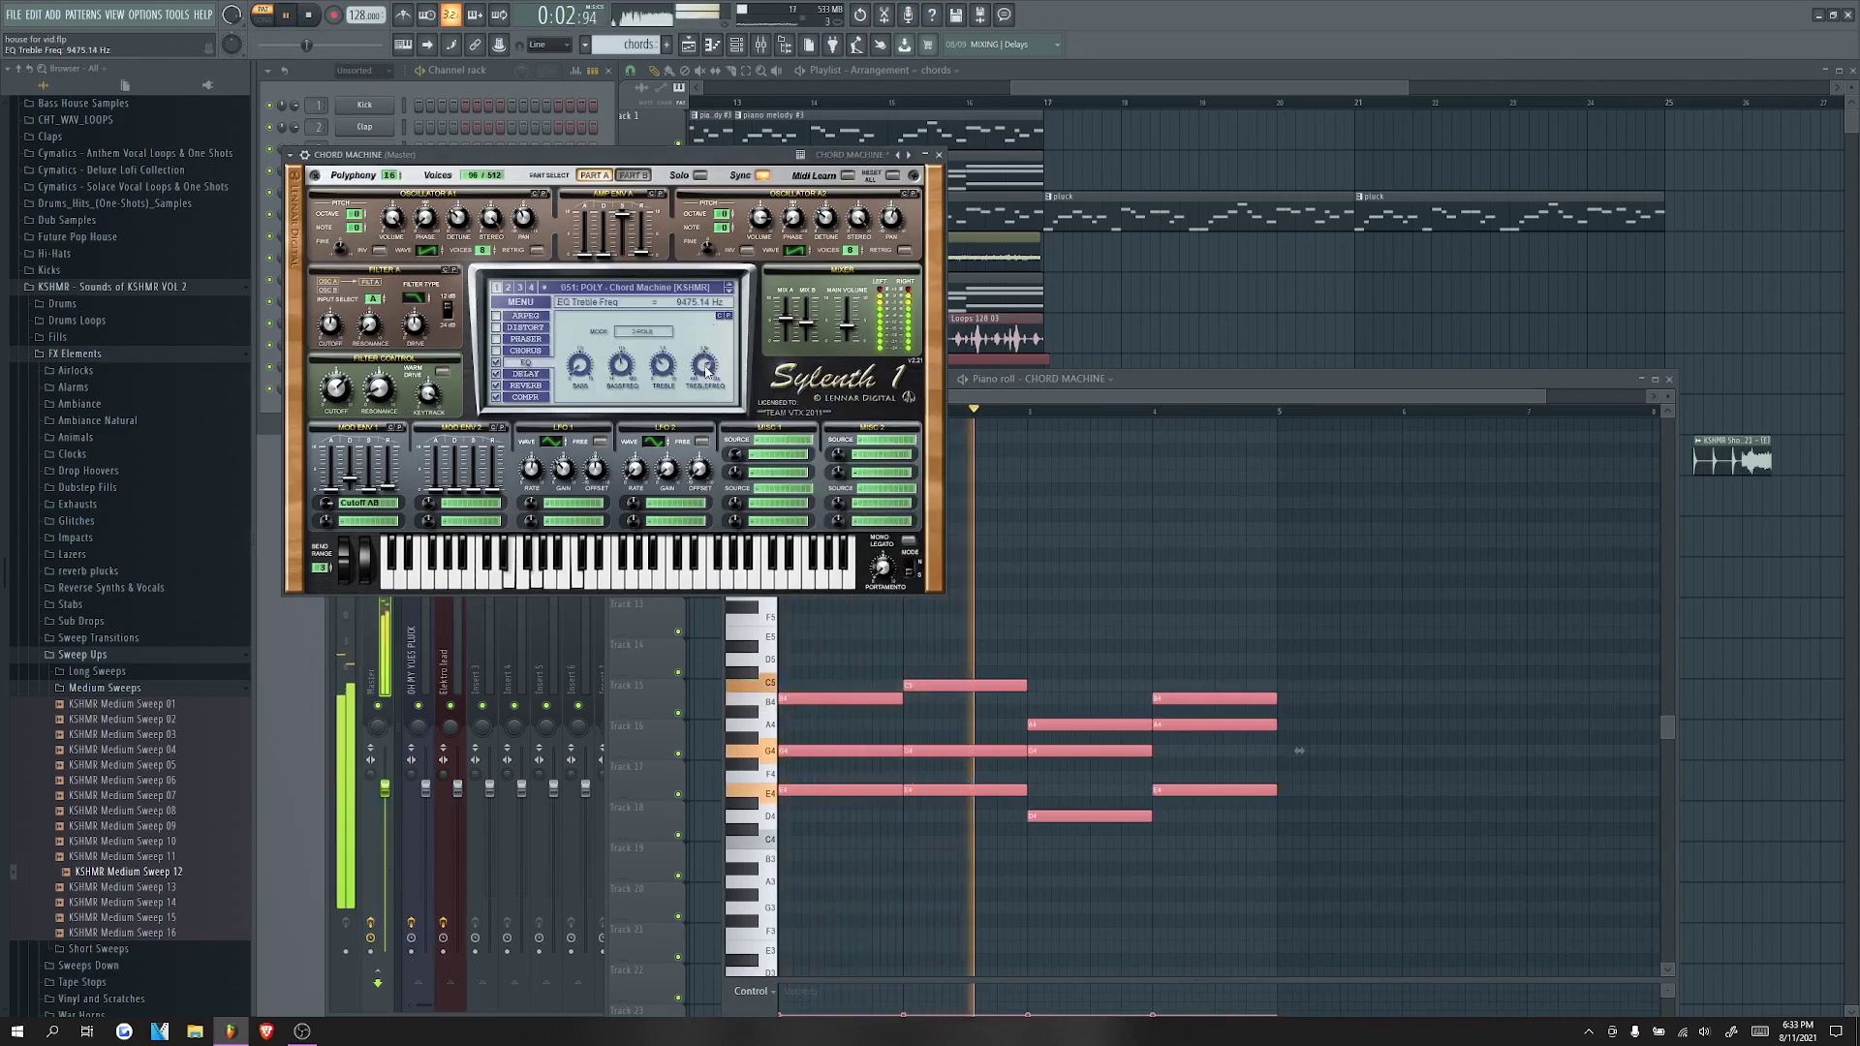
{"action": "left_click", "coordinate": [940, 156]}
{"action": "key", "text": "space"}
Step: Clone the CHORD MACHINE channel and close the clone's synth window
{"action": "right_click", "coordinate": [371, 391]}
{"action": "left_click", "coordinate": [407, 517]}
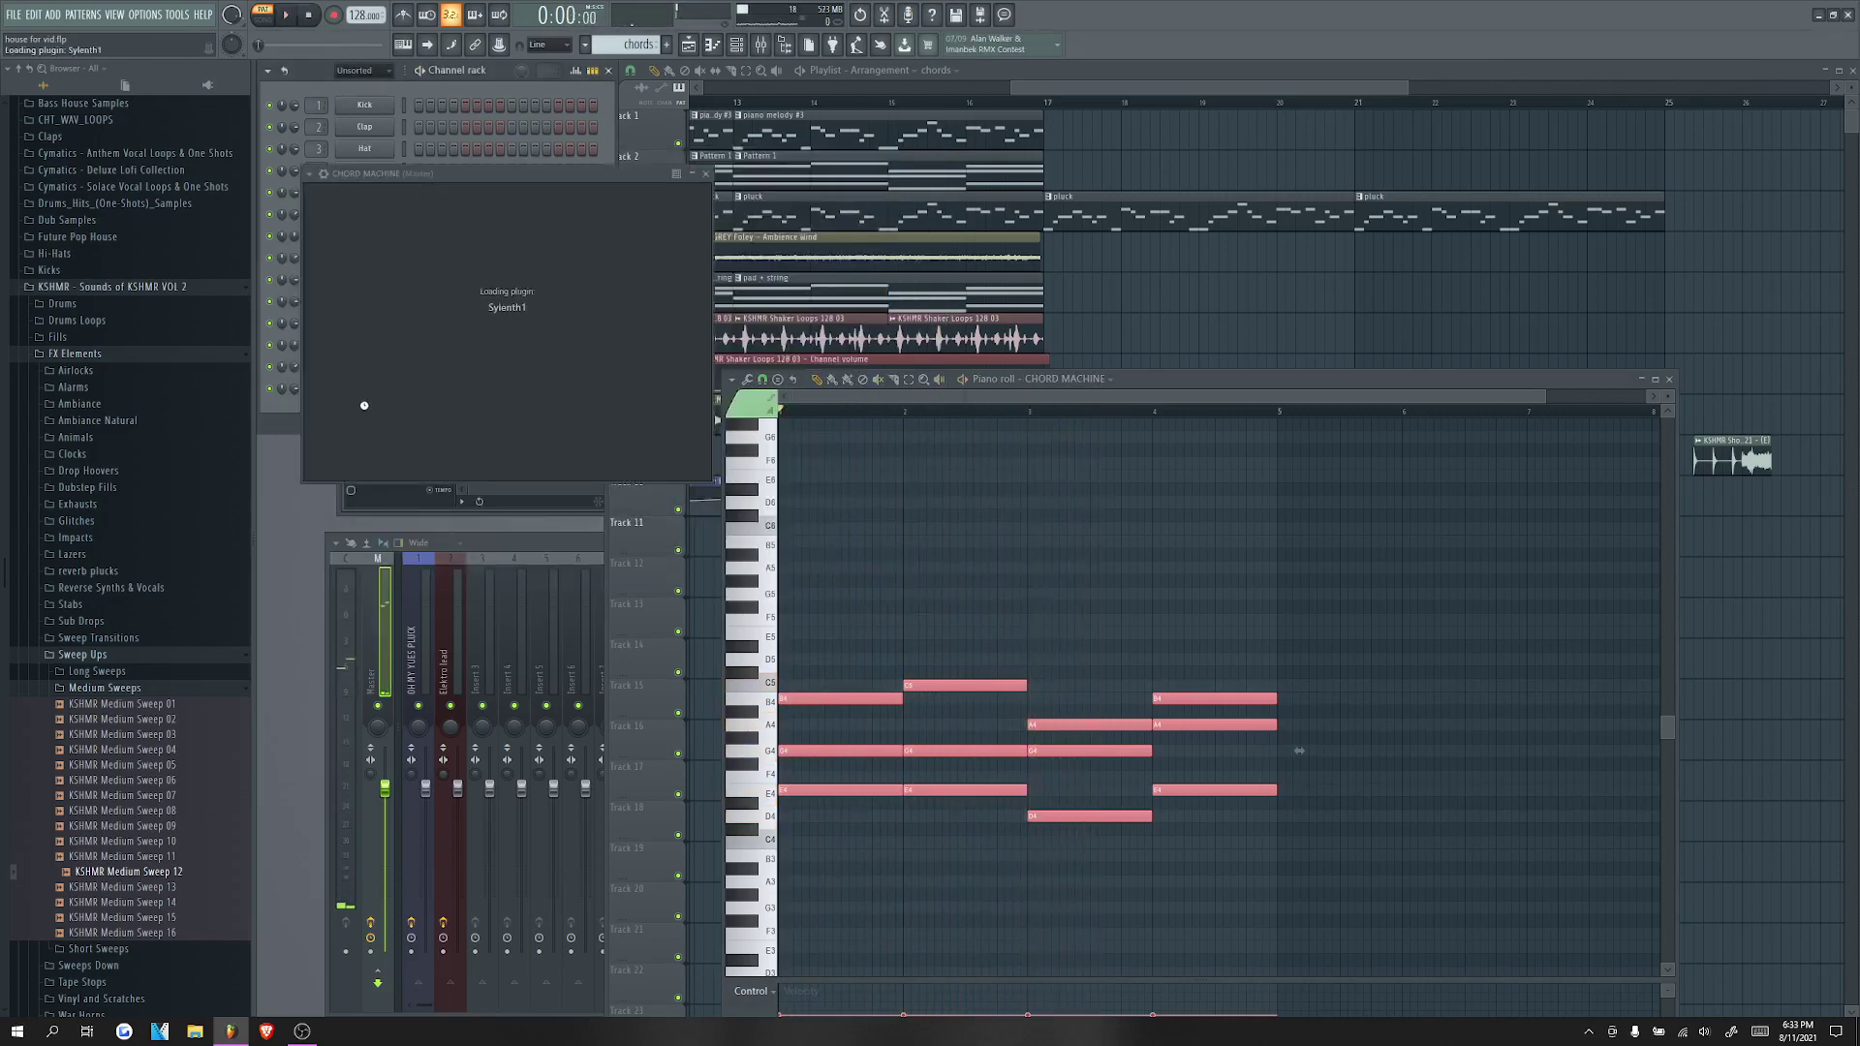
{"action": "left_click", "coordinate": [958, 175]}
Step: Adjust the filter cutoff and EQ treble of the original CHORD MACHINE synth while the chords play
{"action": "left_click", "coordinate": [383, 388]}
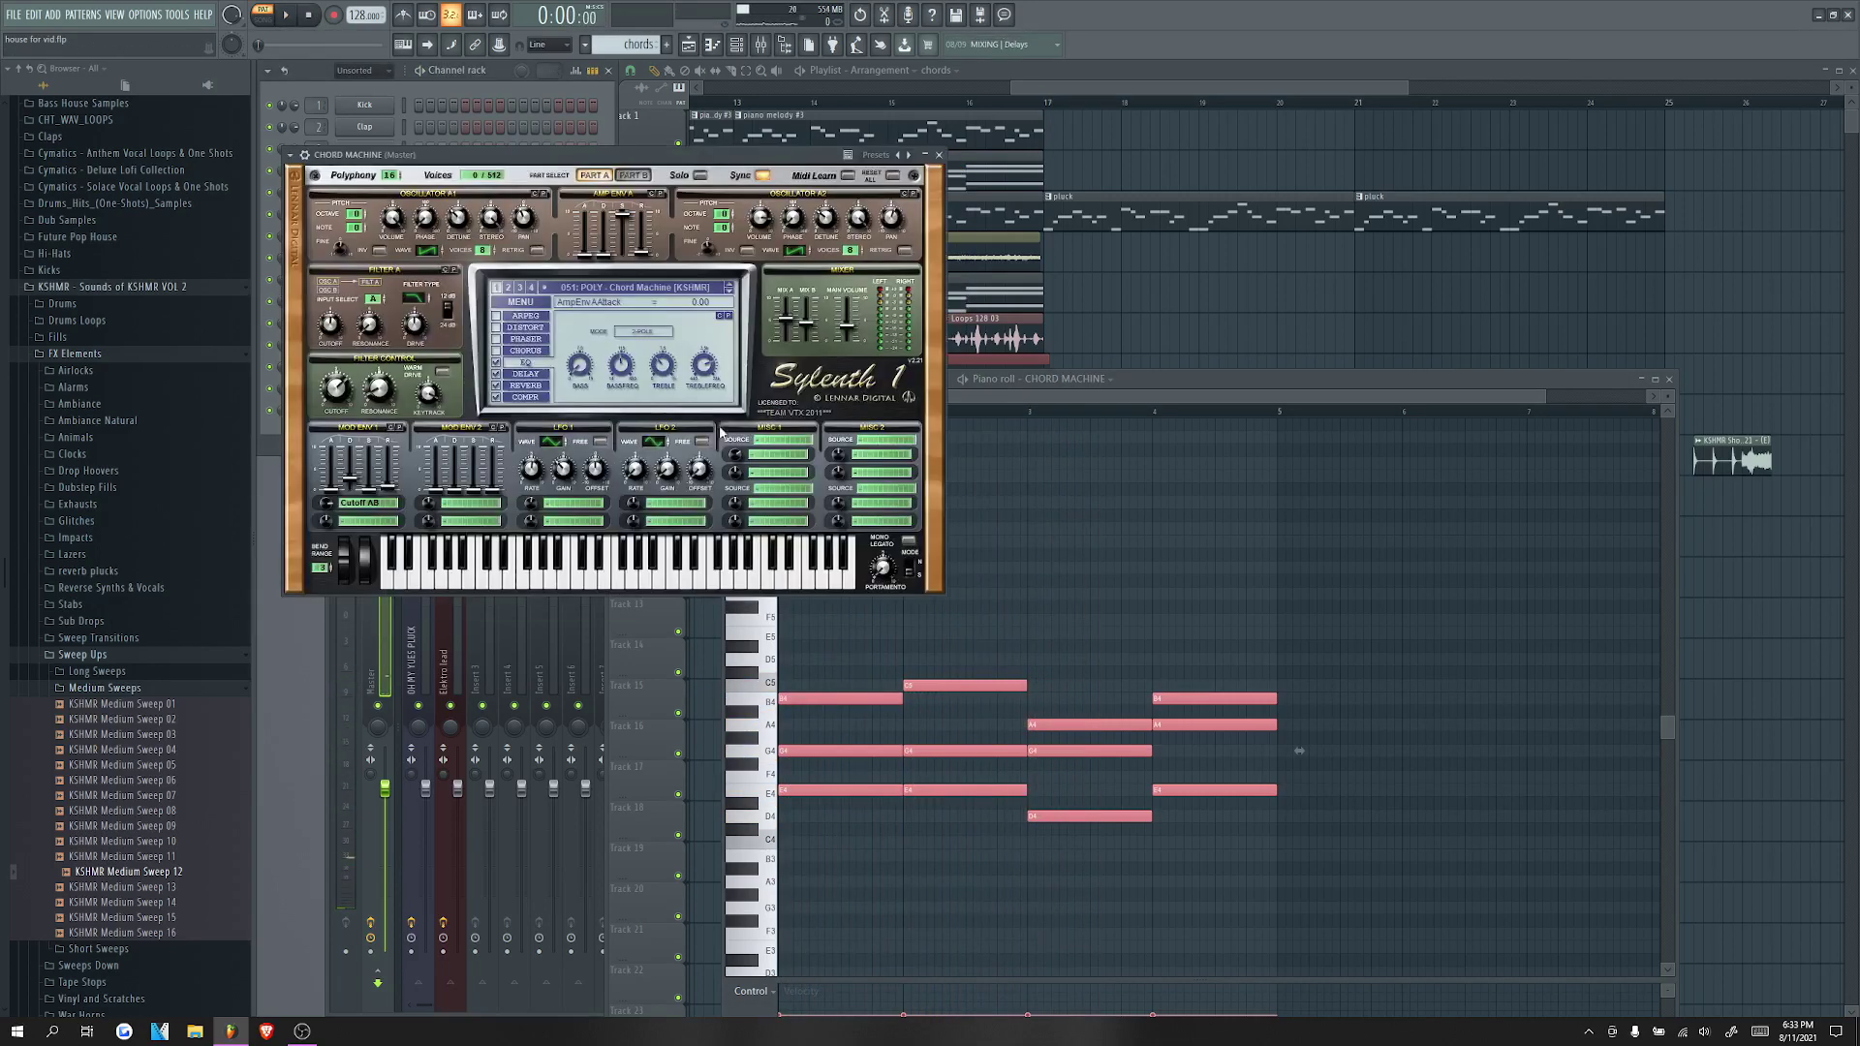
{"action": "key", "text": "space"}
{"action": "key", "text": "space"}
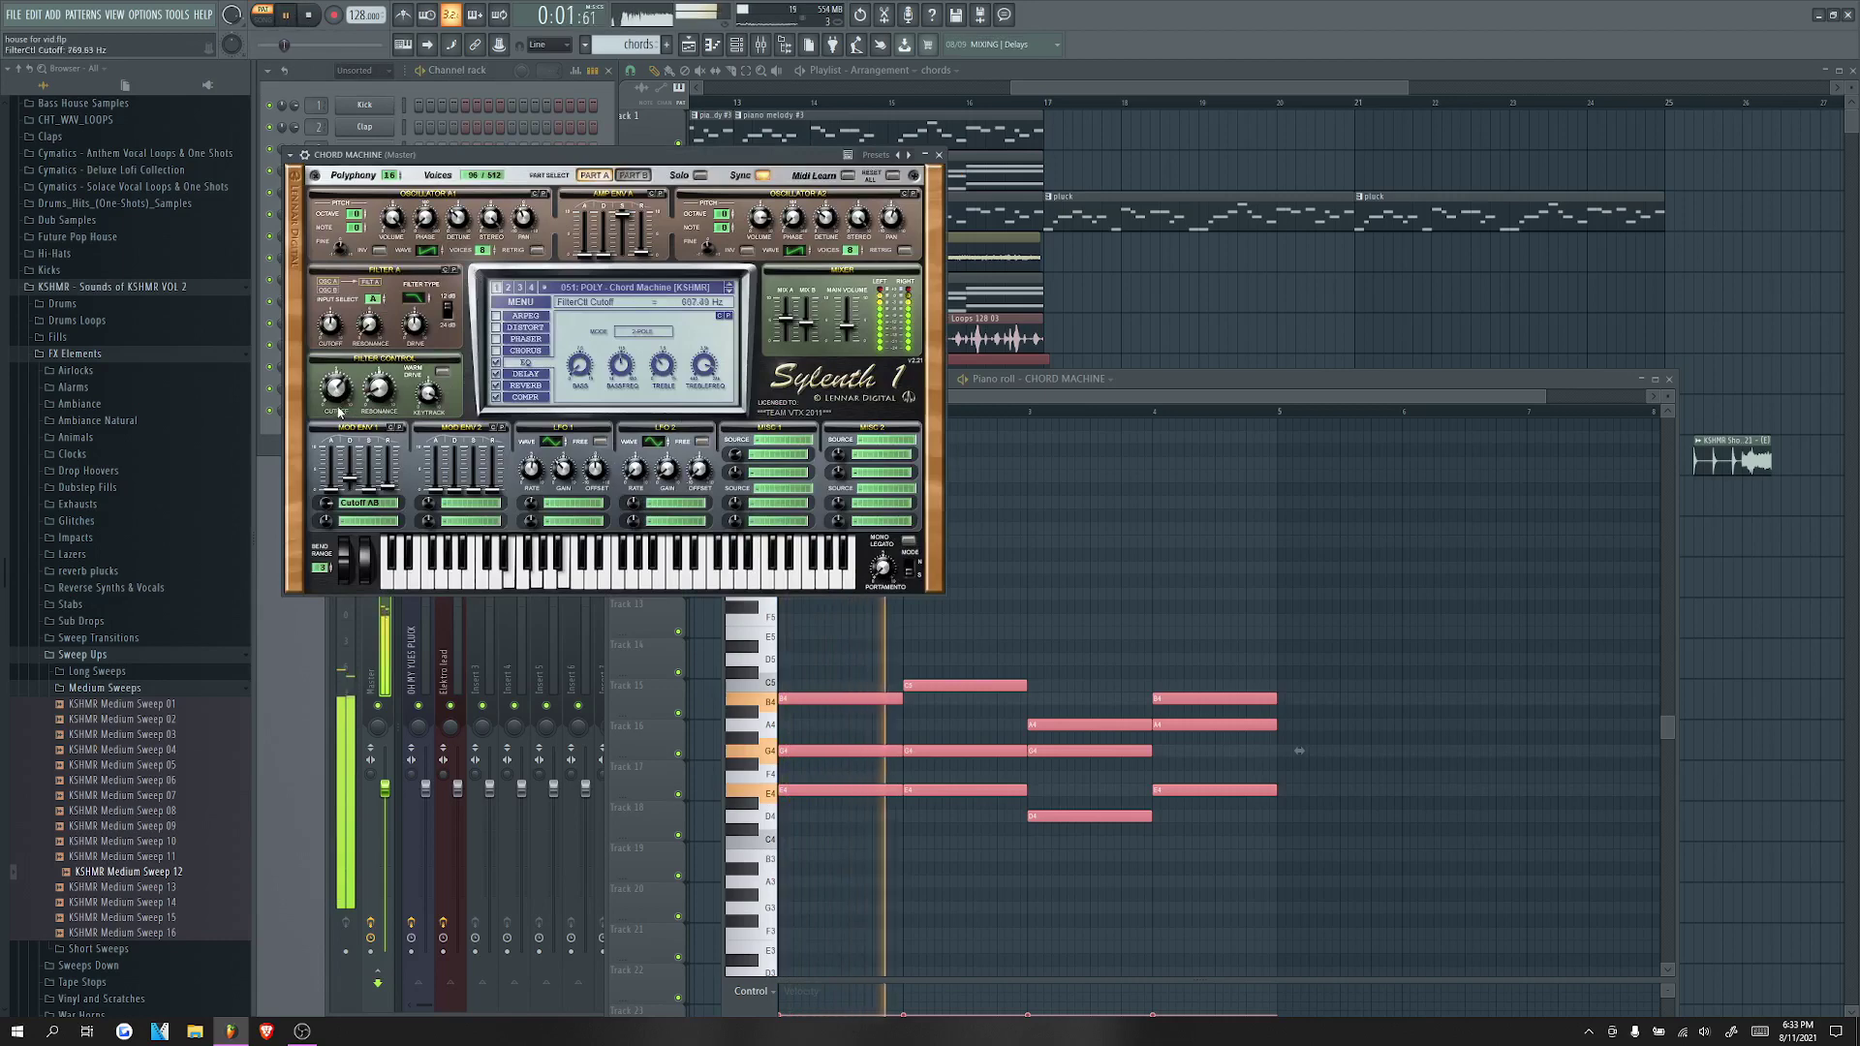
{"action": "left_click_drag", "start_coordinate": [338, 414], "coordinate": [336, 383]}
{"action": "left_click_drag", "start_coordinate": [664, 364], "coordinate": [669, 357]}
{"action": "key", "text": "space"}
{"action": "left_click", "coordinate": [938, 155]}
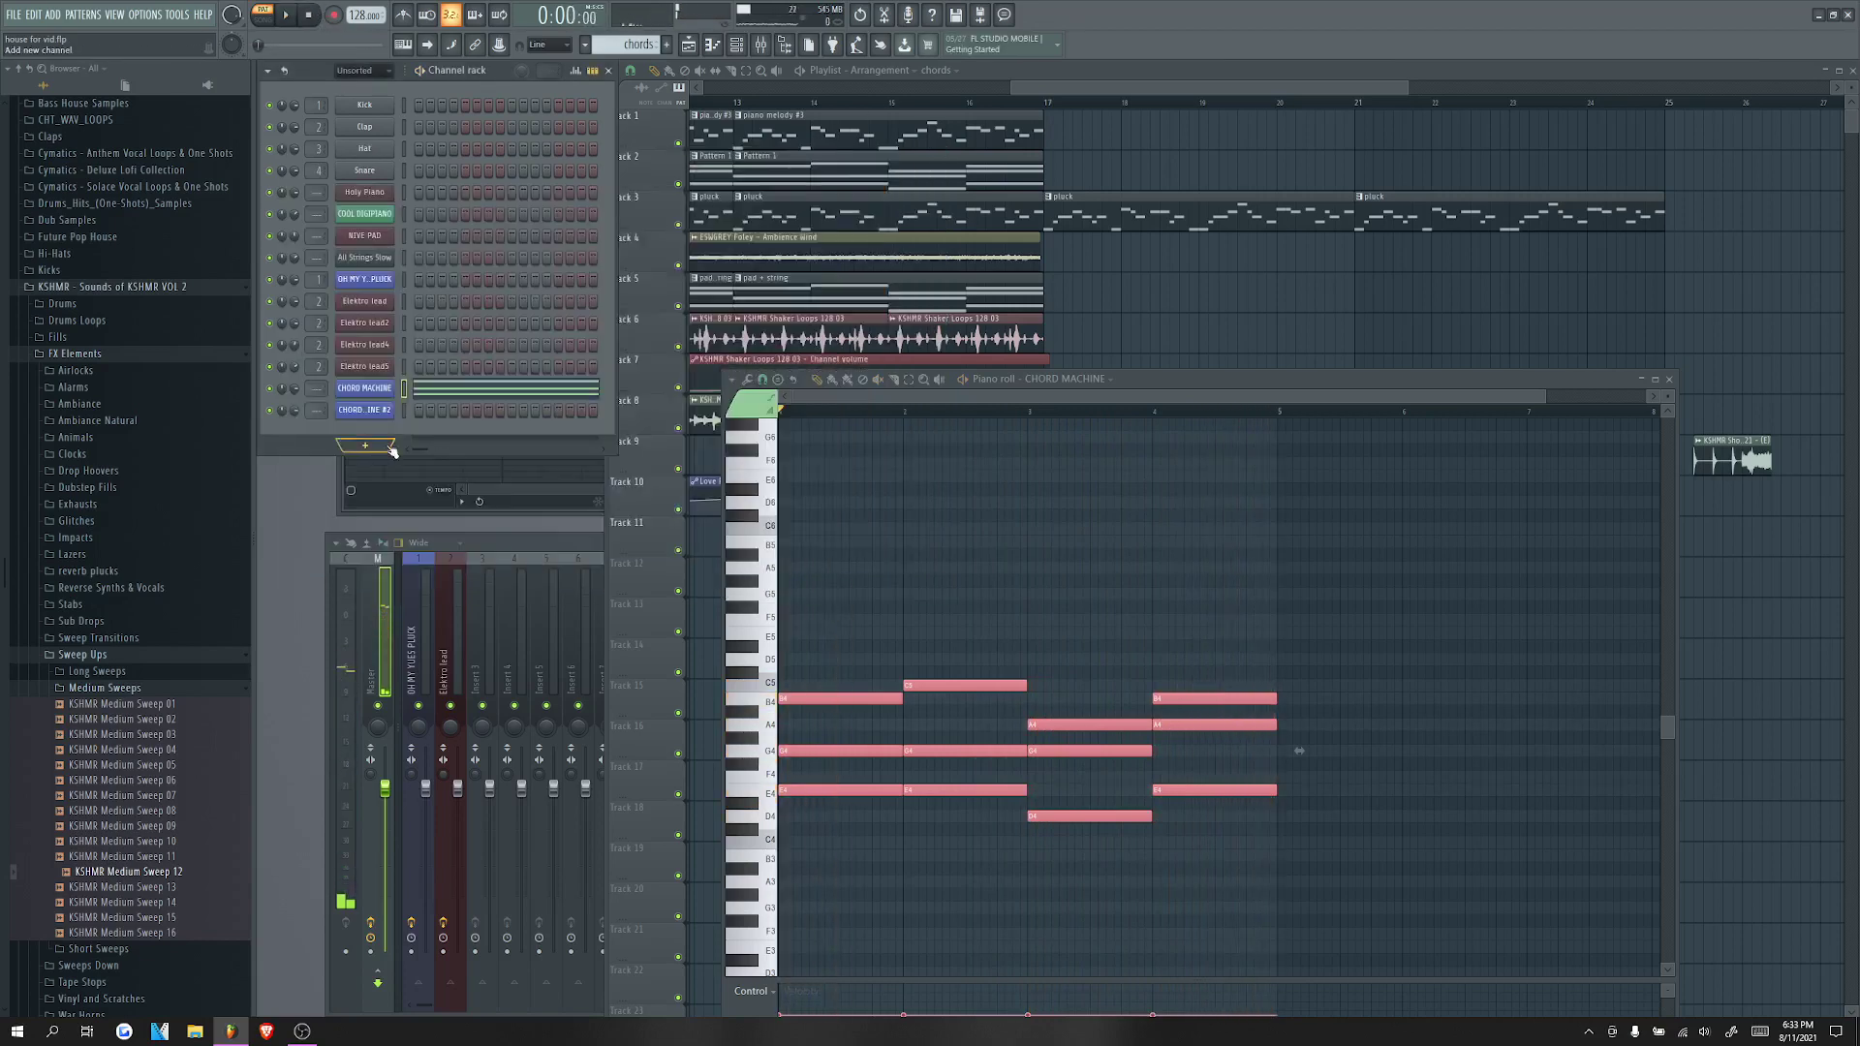
Step: Load the puppet chord preset into the cloned Sylenth1 channel
{"action": "left_click", "coordinate": [381, 412]}
{"action": "left_click", "coordinate": [310, 179]}
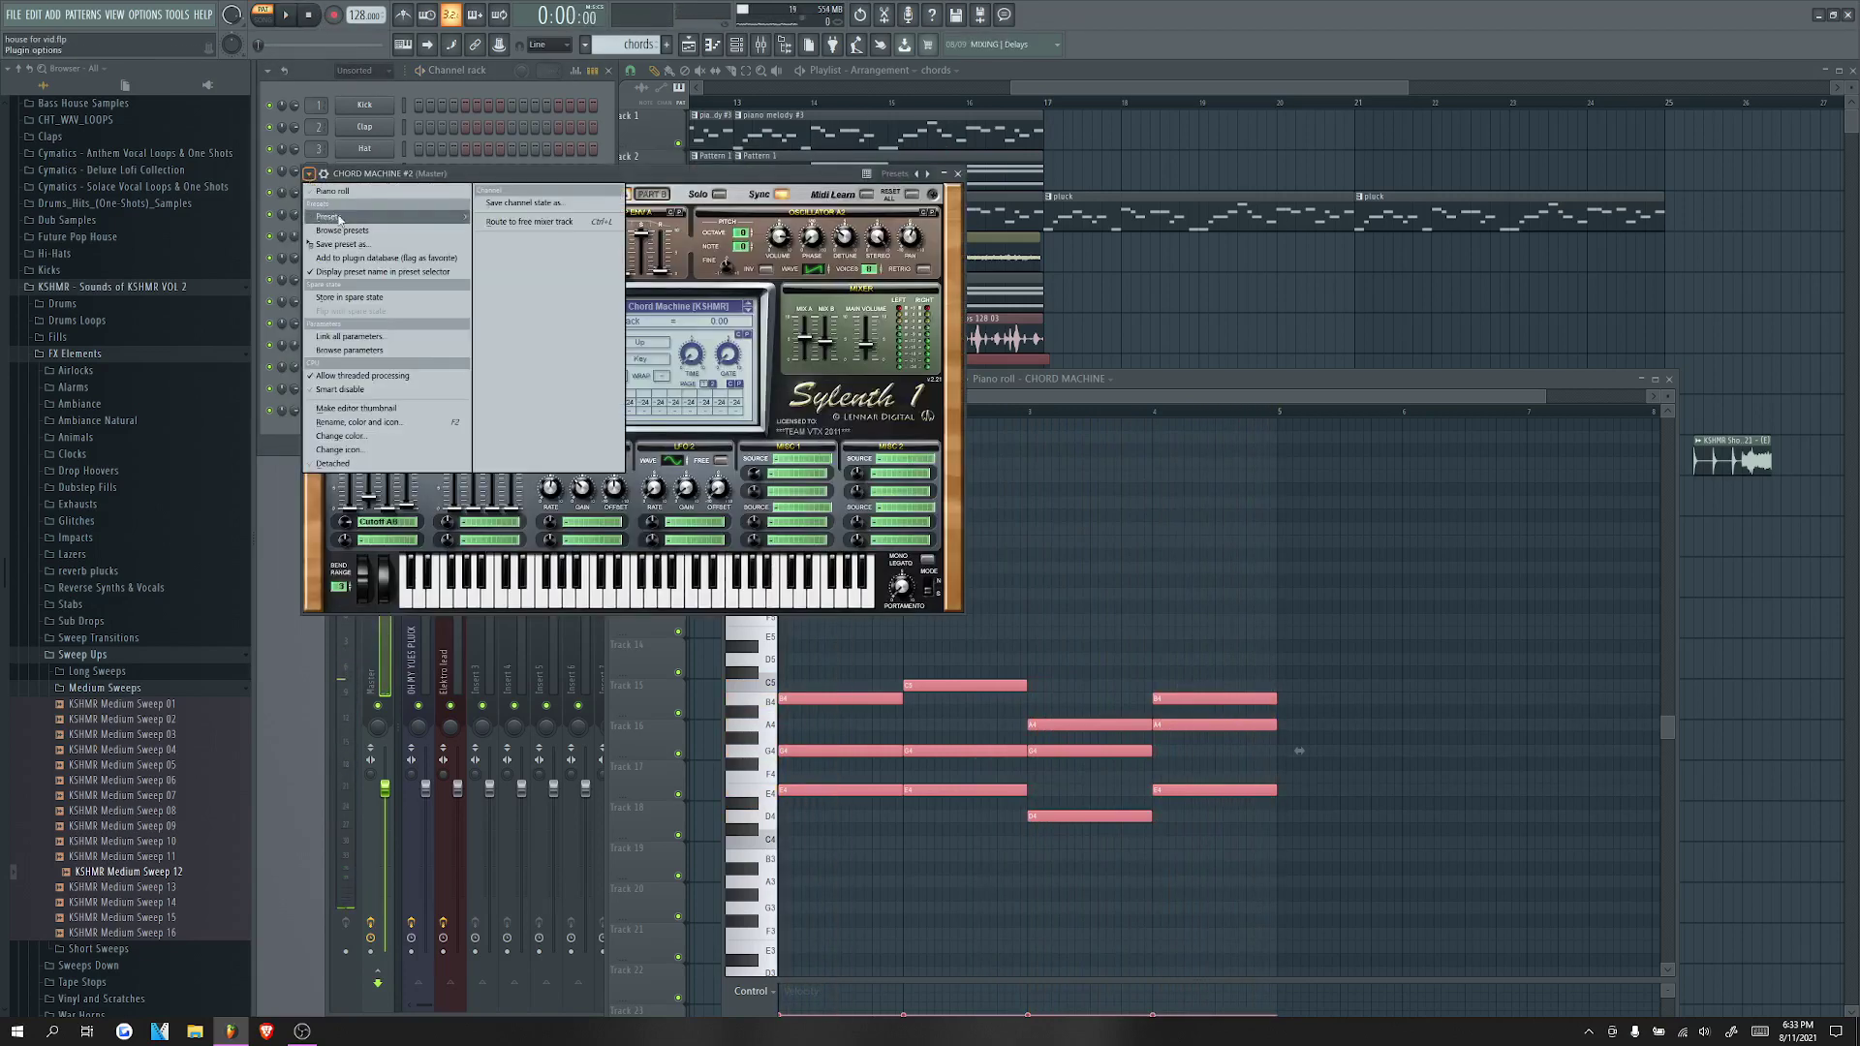
{"action": "mouse_move", "coordinate": [341, 223]}
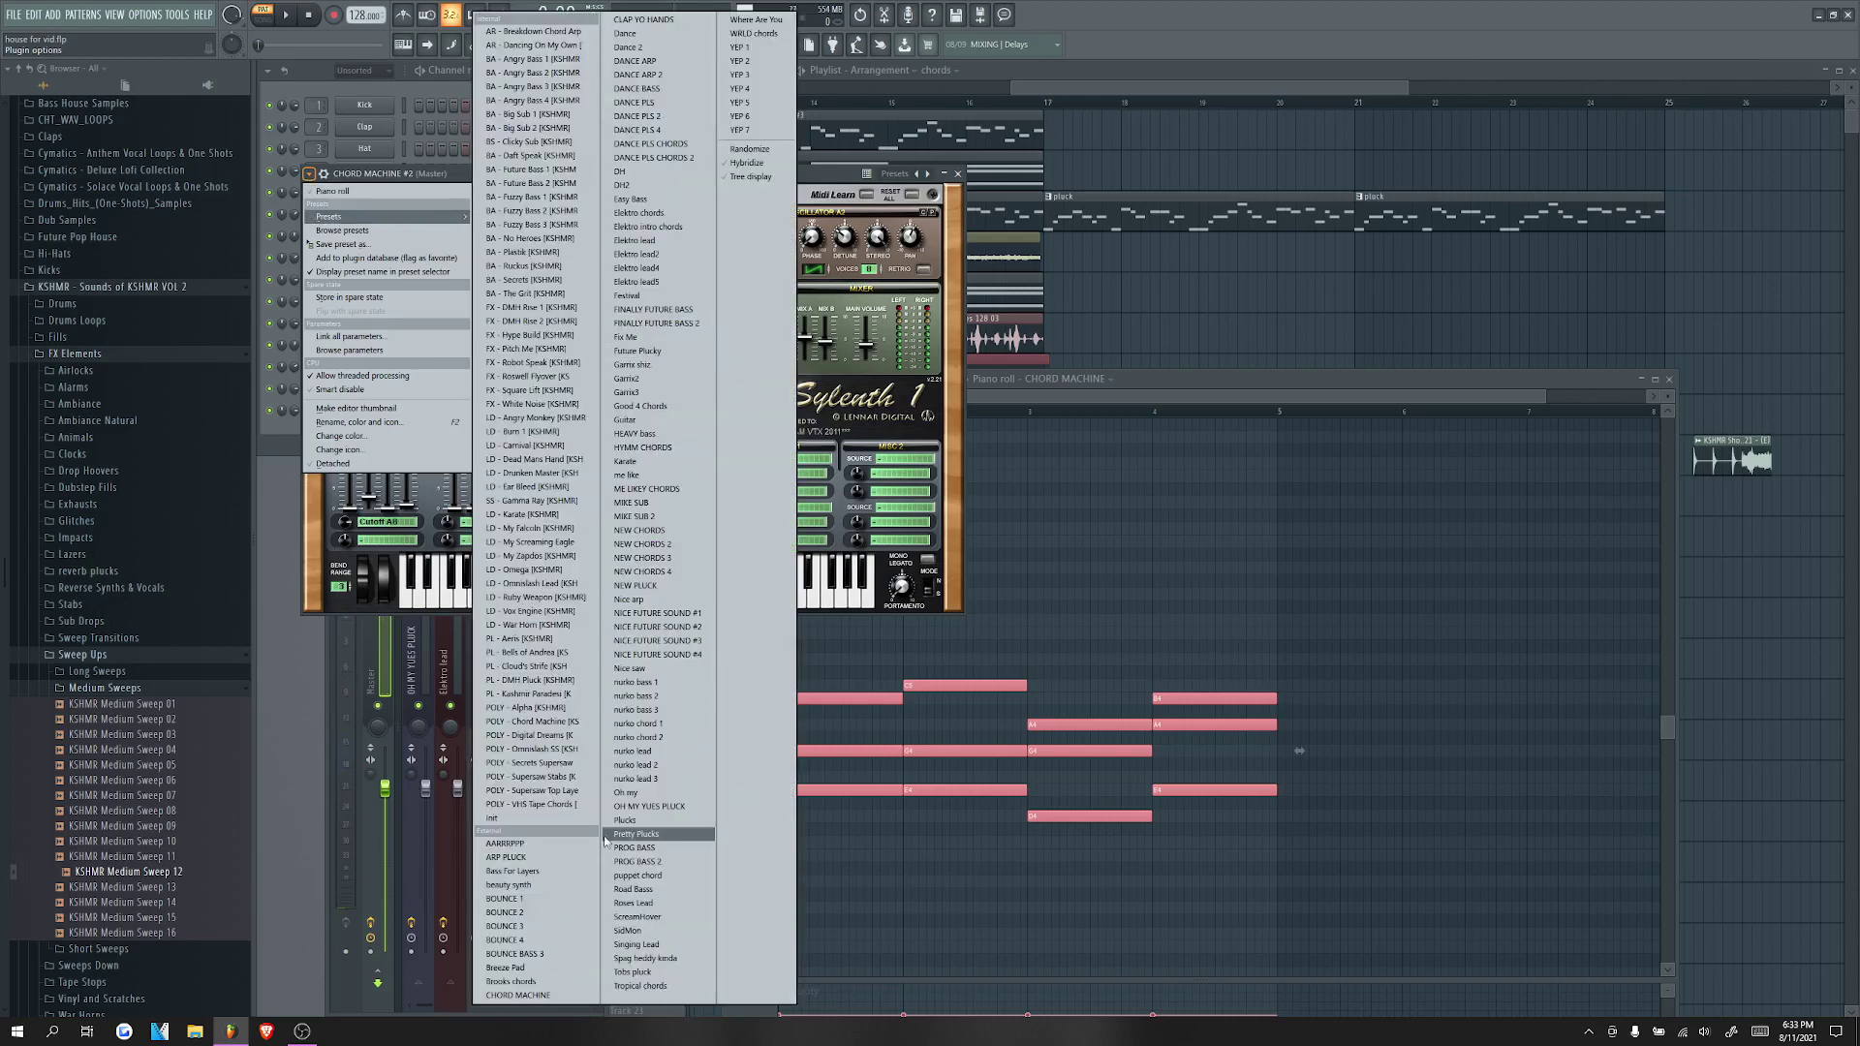
{"action": "left_click", "coordinate": [640, 876]}
Step: Paste the chords into the puppet chord piano roll and audition them with the CHORD MACHINE channel muted
{"action": "left_click", "coordinate": [713, 45]}
{"action": "key", "text": "ctrl+v"}
{"action": "left_click", "coordinate": [270, 388]}
{"action": "key", "text": "space"}
{"action": "key", "text": "space"}
Step: Transpose all puppet chord notes up one octave and play them together with the CHORD MACHINE channel
{"action": "left_click", "coordinate": [365, 411]}
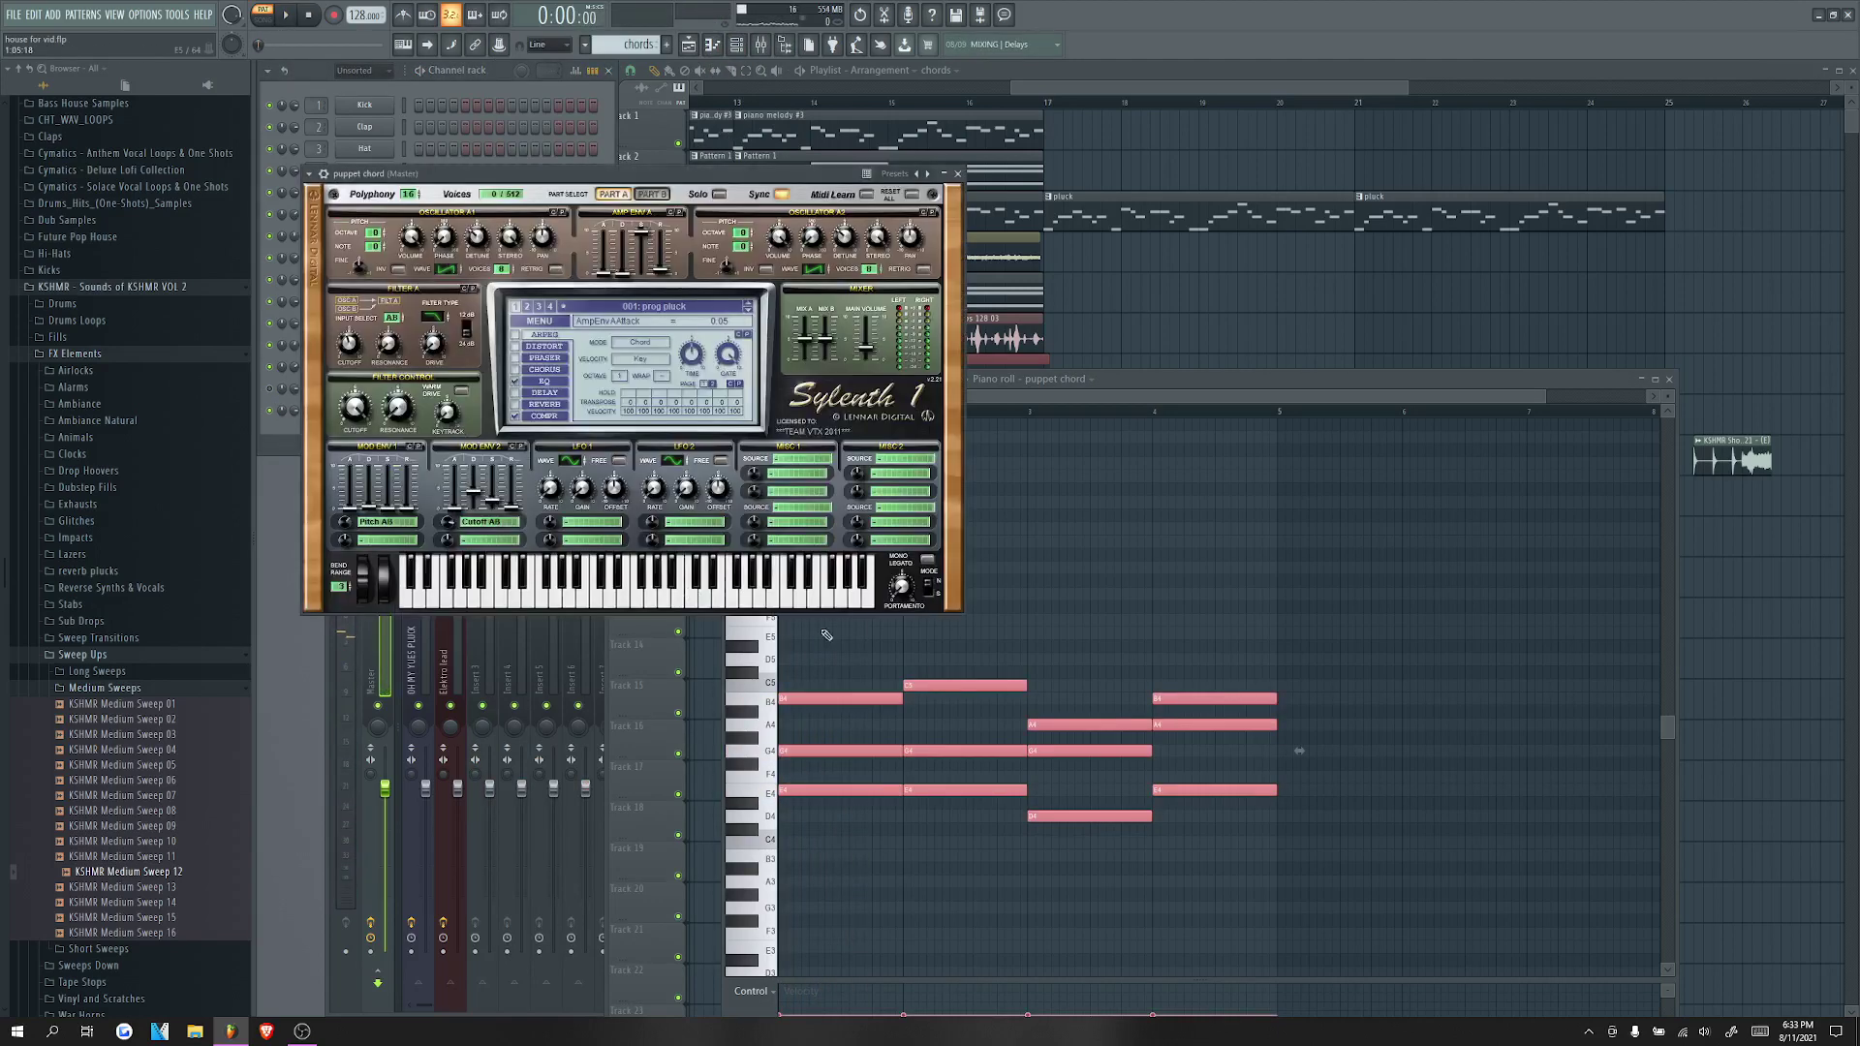
{"action": "left_click", "coordinate": [977, 410]}
{"action": "key", "text": "ctrl+a"}
{"action": "left_click_drag", "start_coordinate": [807, 699], "coordinate": [807, 542]}
{"action": "key", "text": "space"}
{"action": "left_click", "coordinate": [305, 406]}
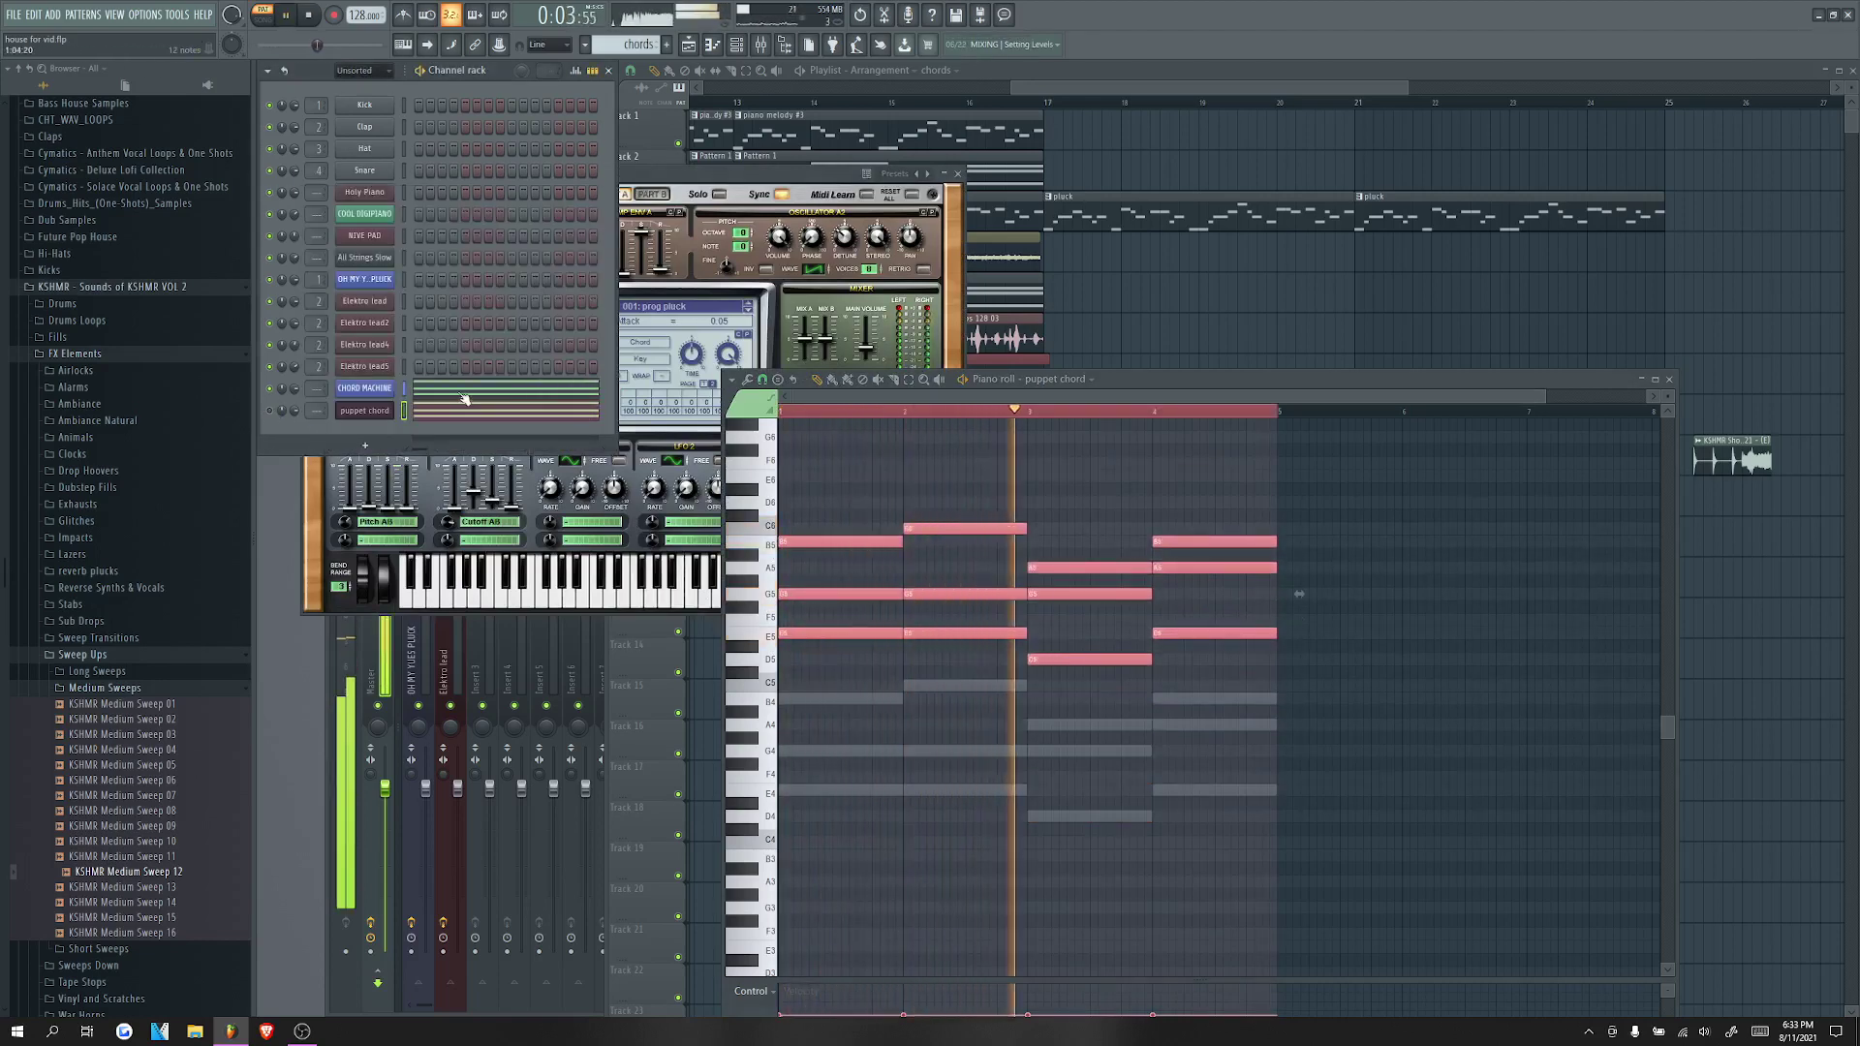
Step: Transpose the CHORD MACHINE notes up one octave and play the pattern
{"action": "double_click", "coordinate": [816, 689]}
{"action": "key", "text": "space"}
{"action": "key", "text": "ctrl+Up"}
{"action": "key", "text": "space"}
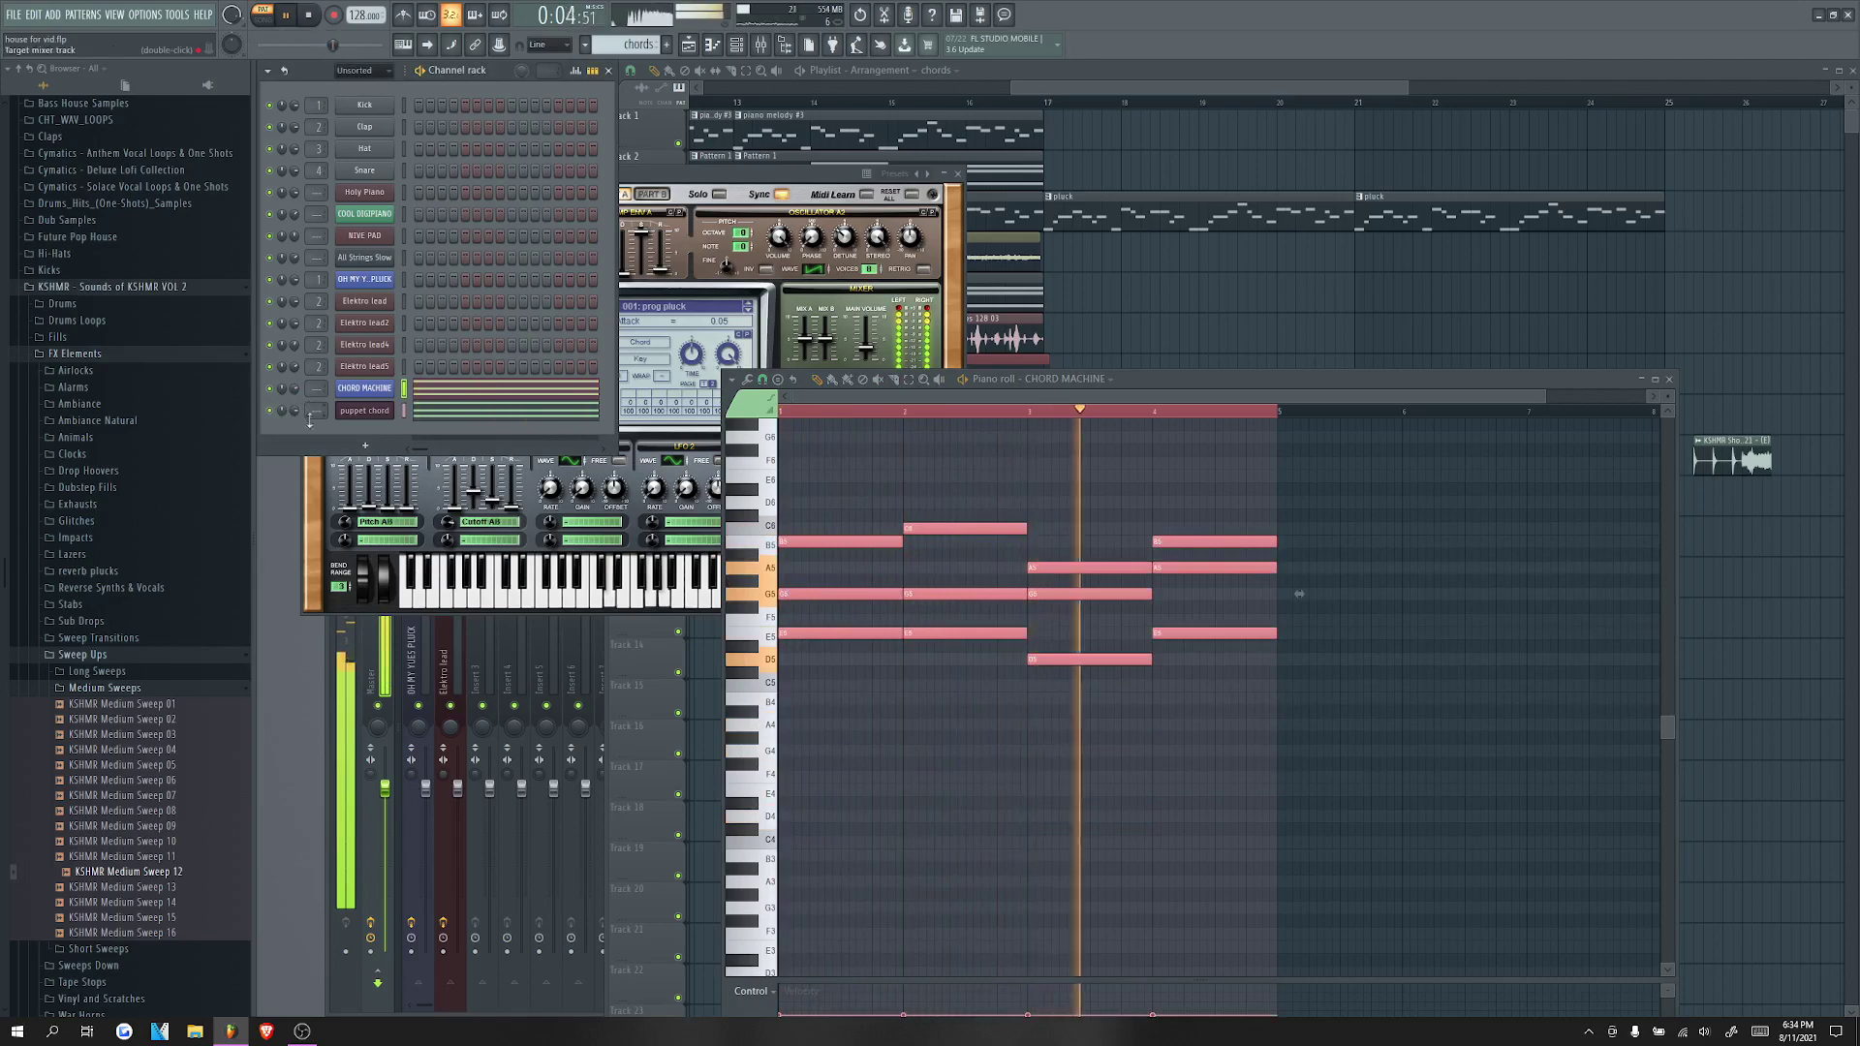
Step: Set oscillator A2 of the CHORD MACHINE synth to octave -1, and stop playback
{"action": "left_click", "coordinate": [376, 410]}
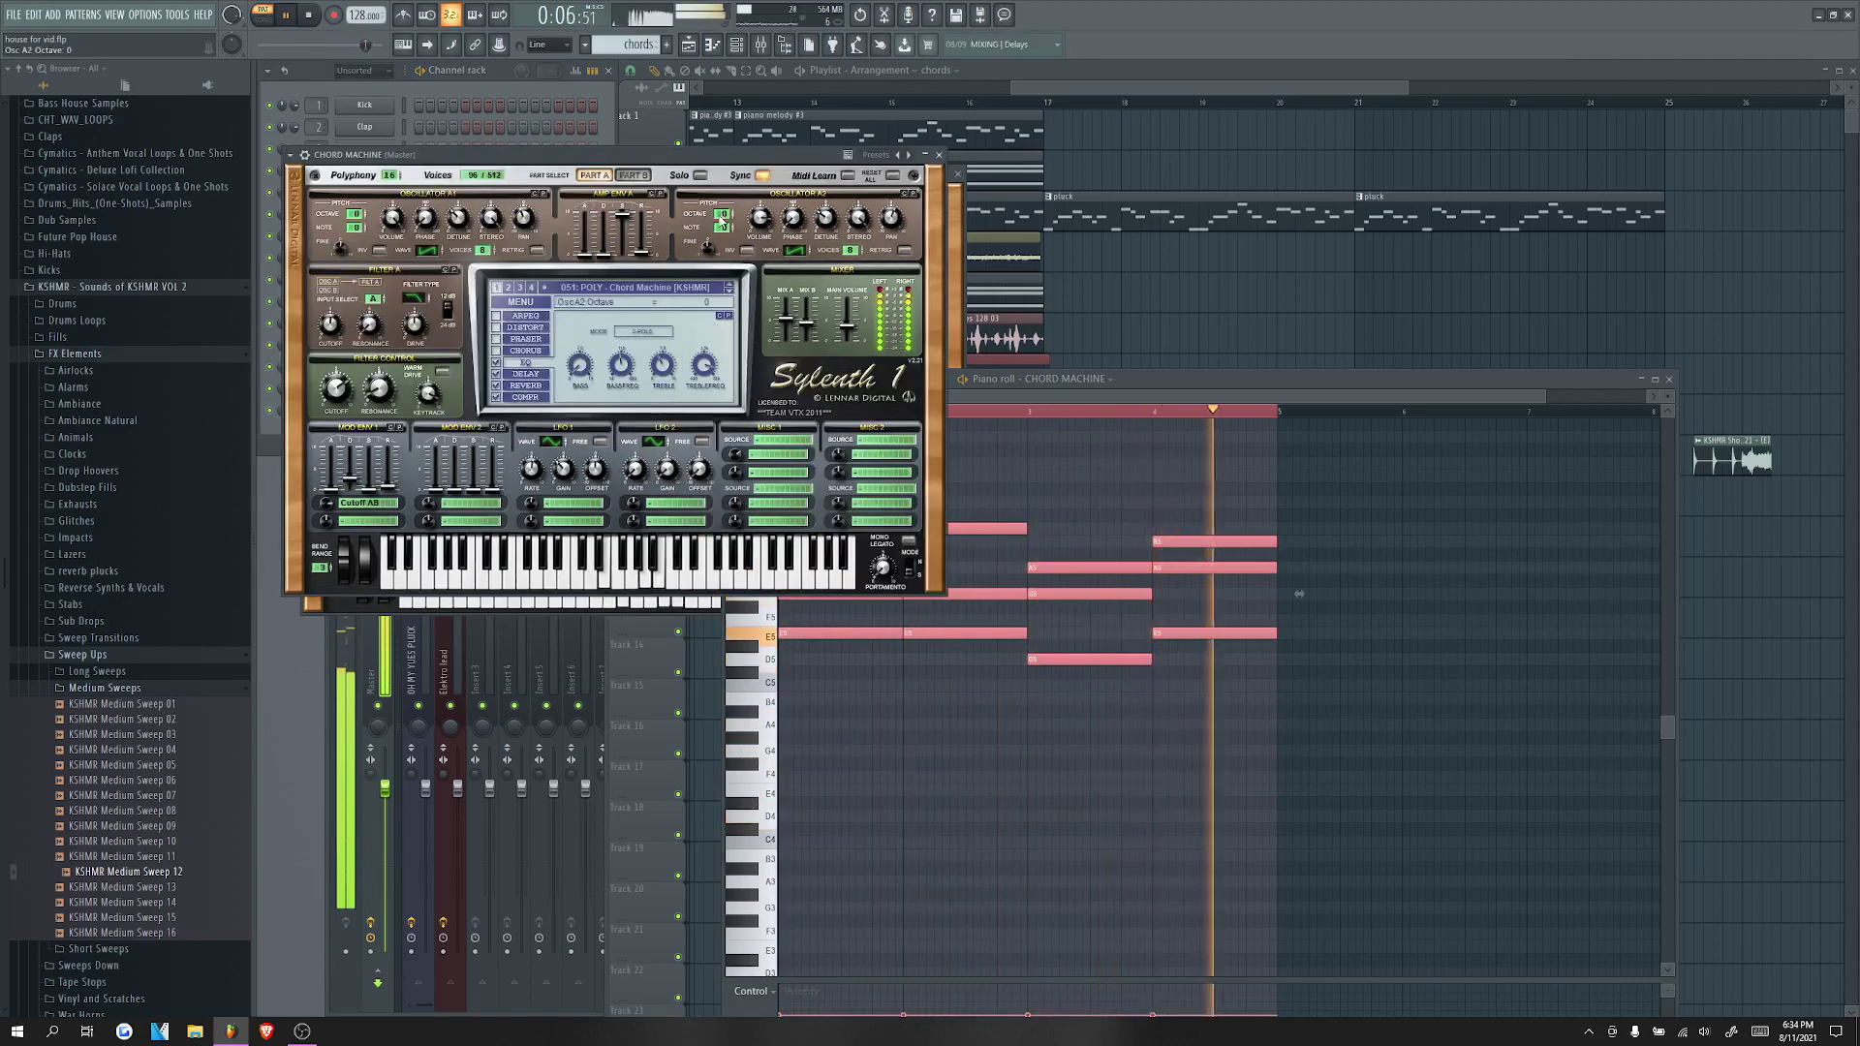
{"action": "left_click_drag", "start_coordinate": [719, 222], "coordinate": [719, 234]}
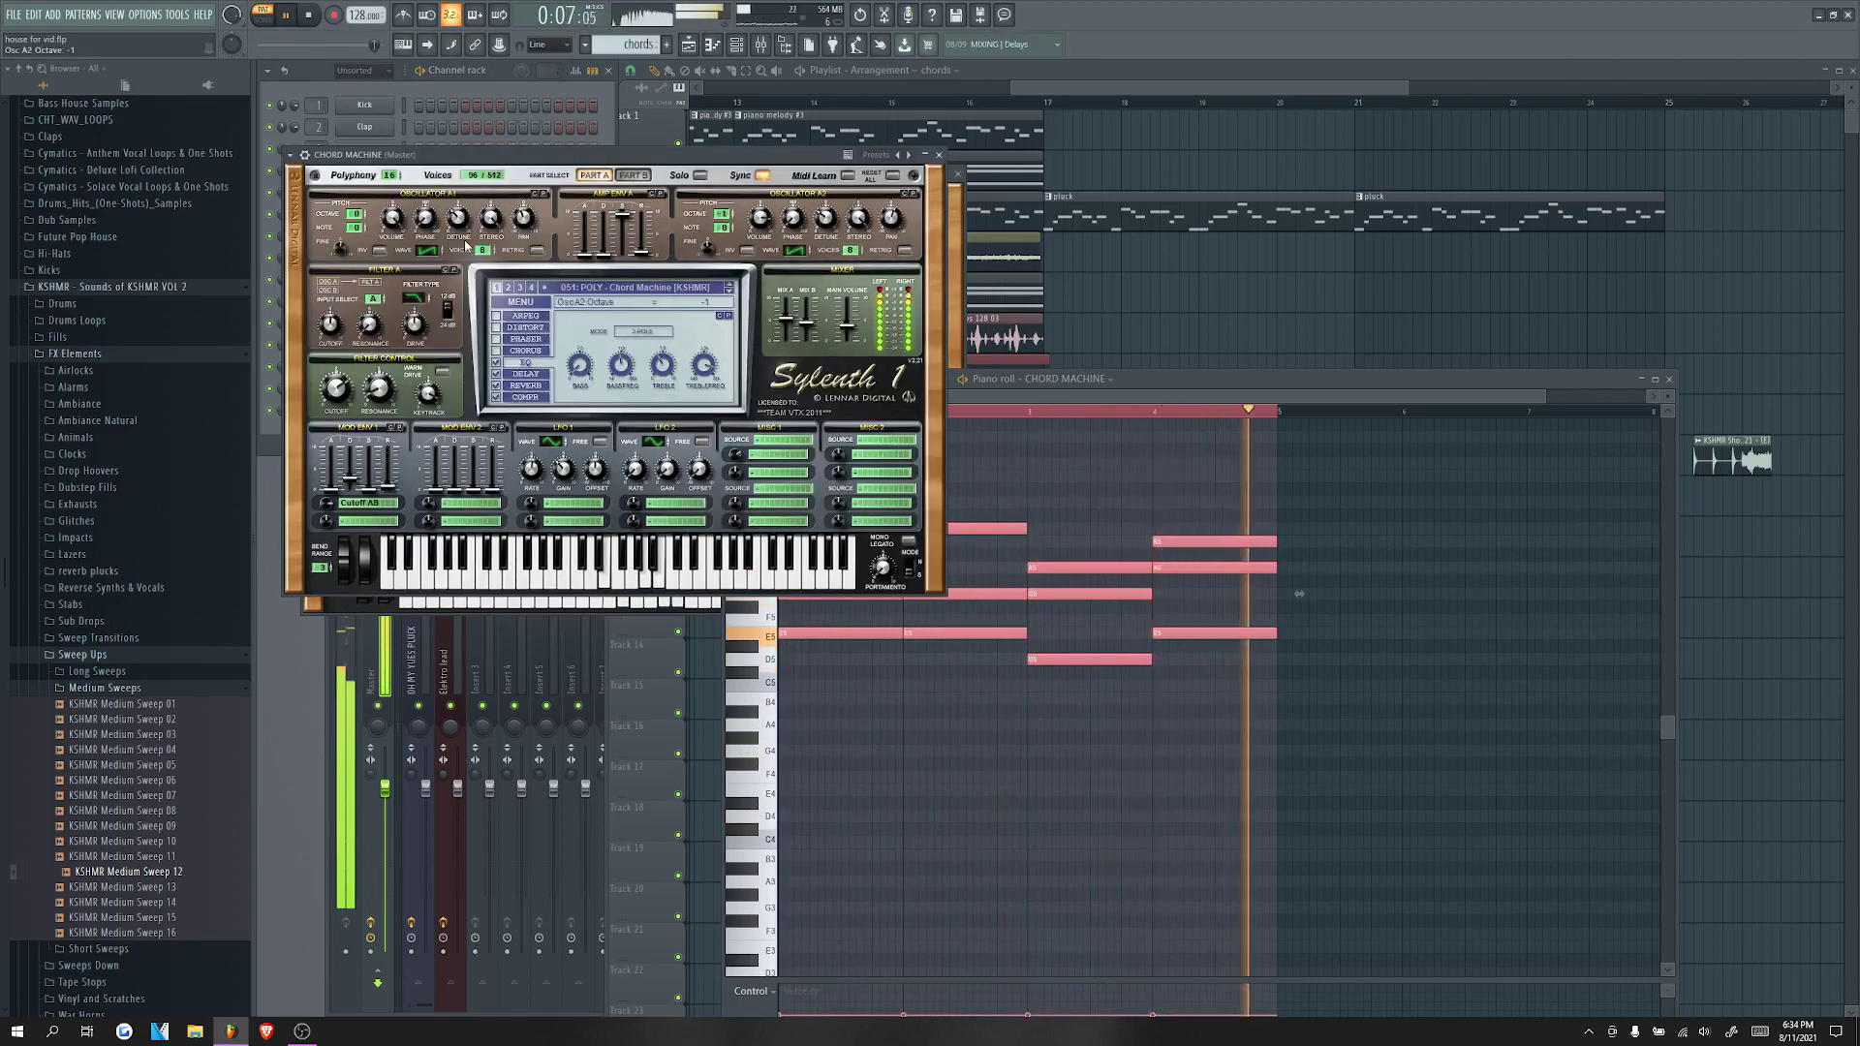
{"action": "left_click", "coordinate": [937, 155]}
{"action": "key", "text": "space"}
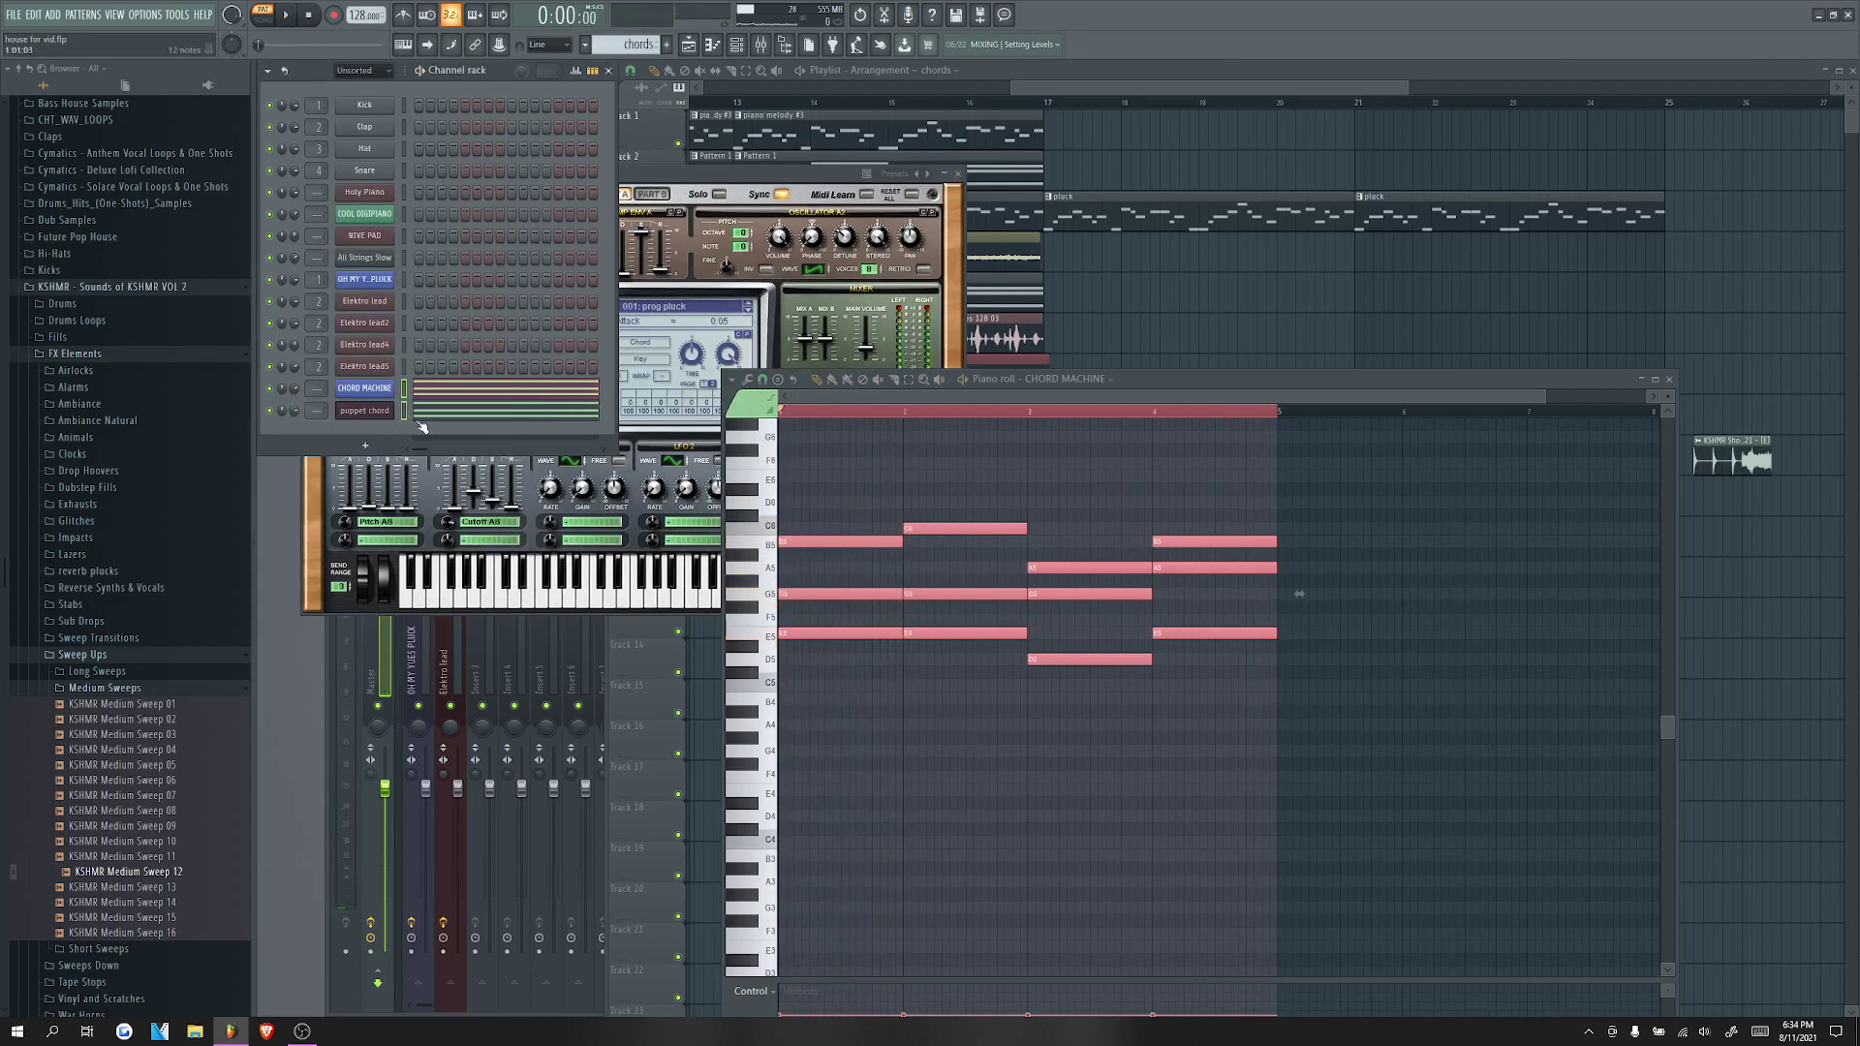
Step: Route the CHORD MACHINE and puppet chord channels to mixer insert 3 and add ValhallaRoom with a 21.7 % mix
{"action": "right_click", "coordinate": [488, 656]}
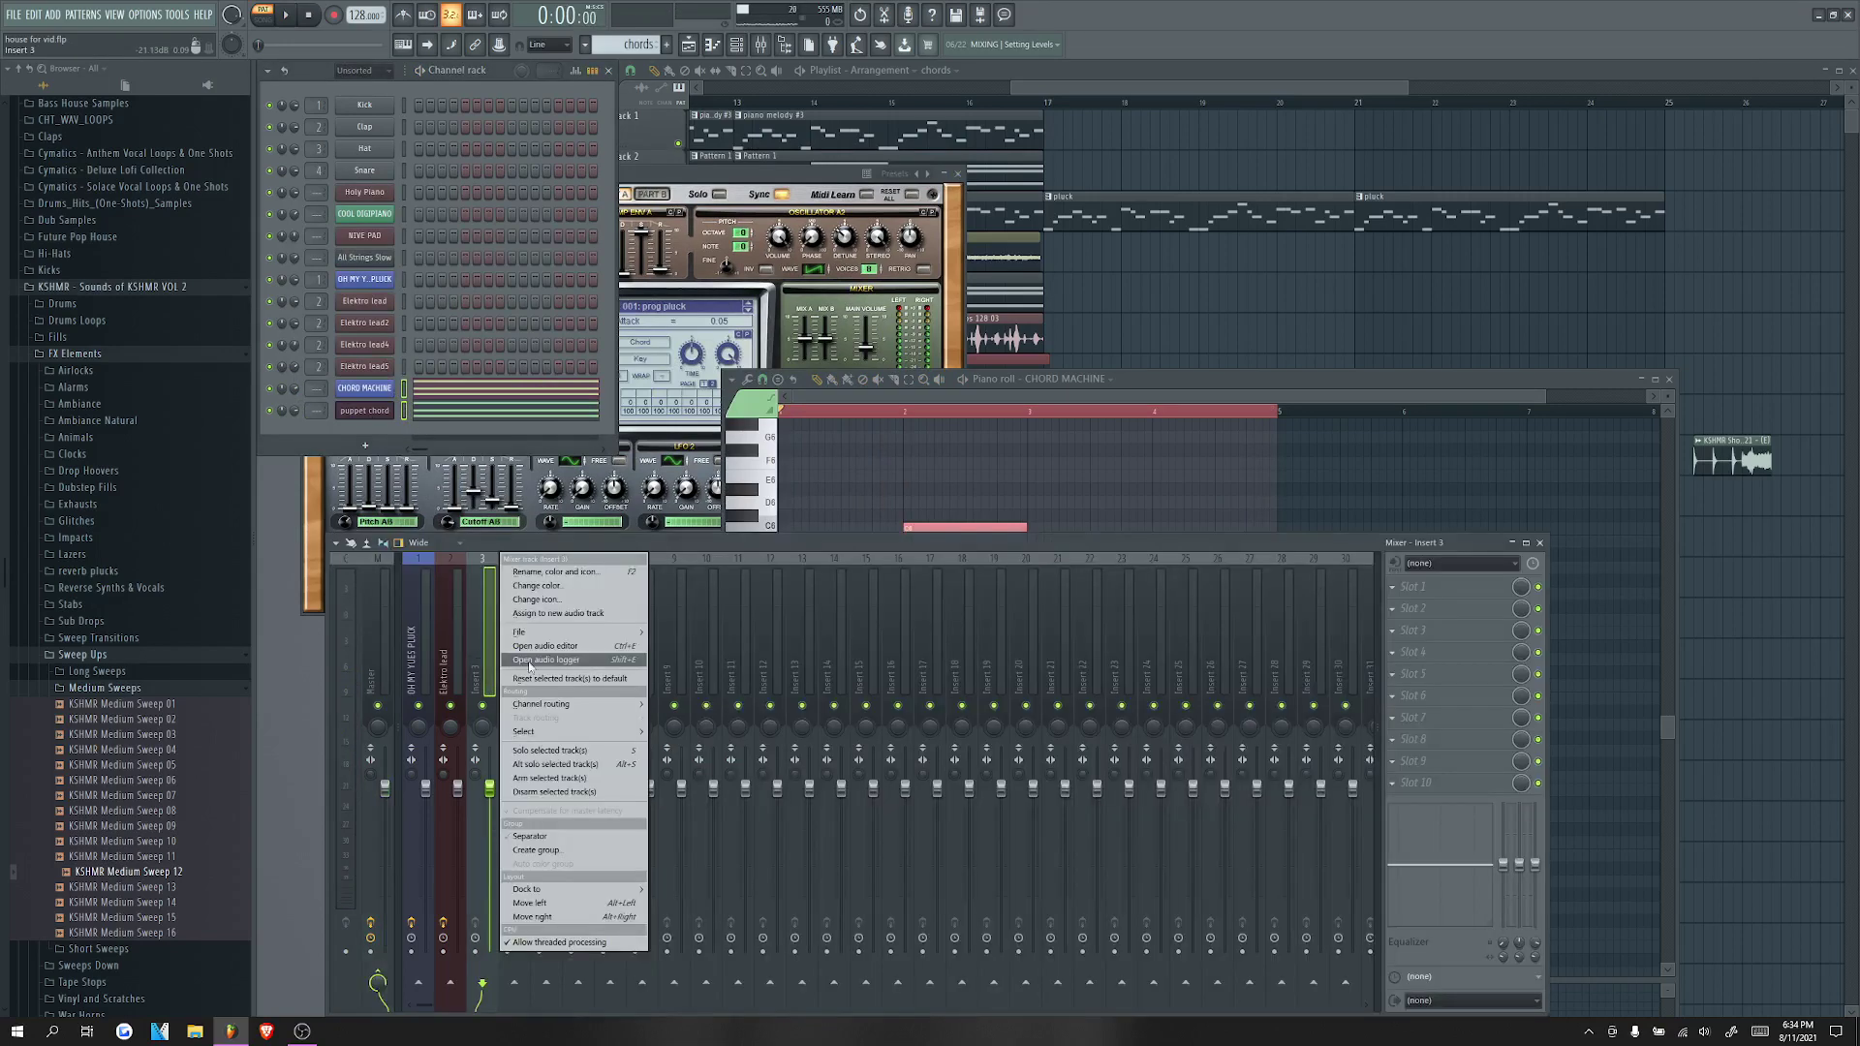
{"action": "left_click", "coordinate": [774, 712]}
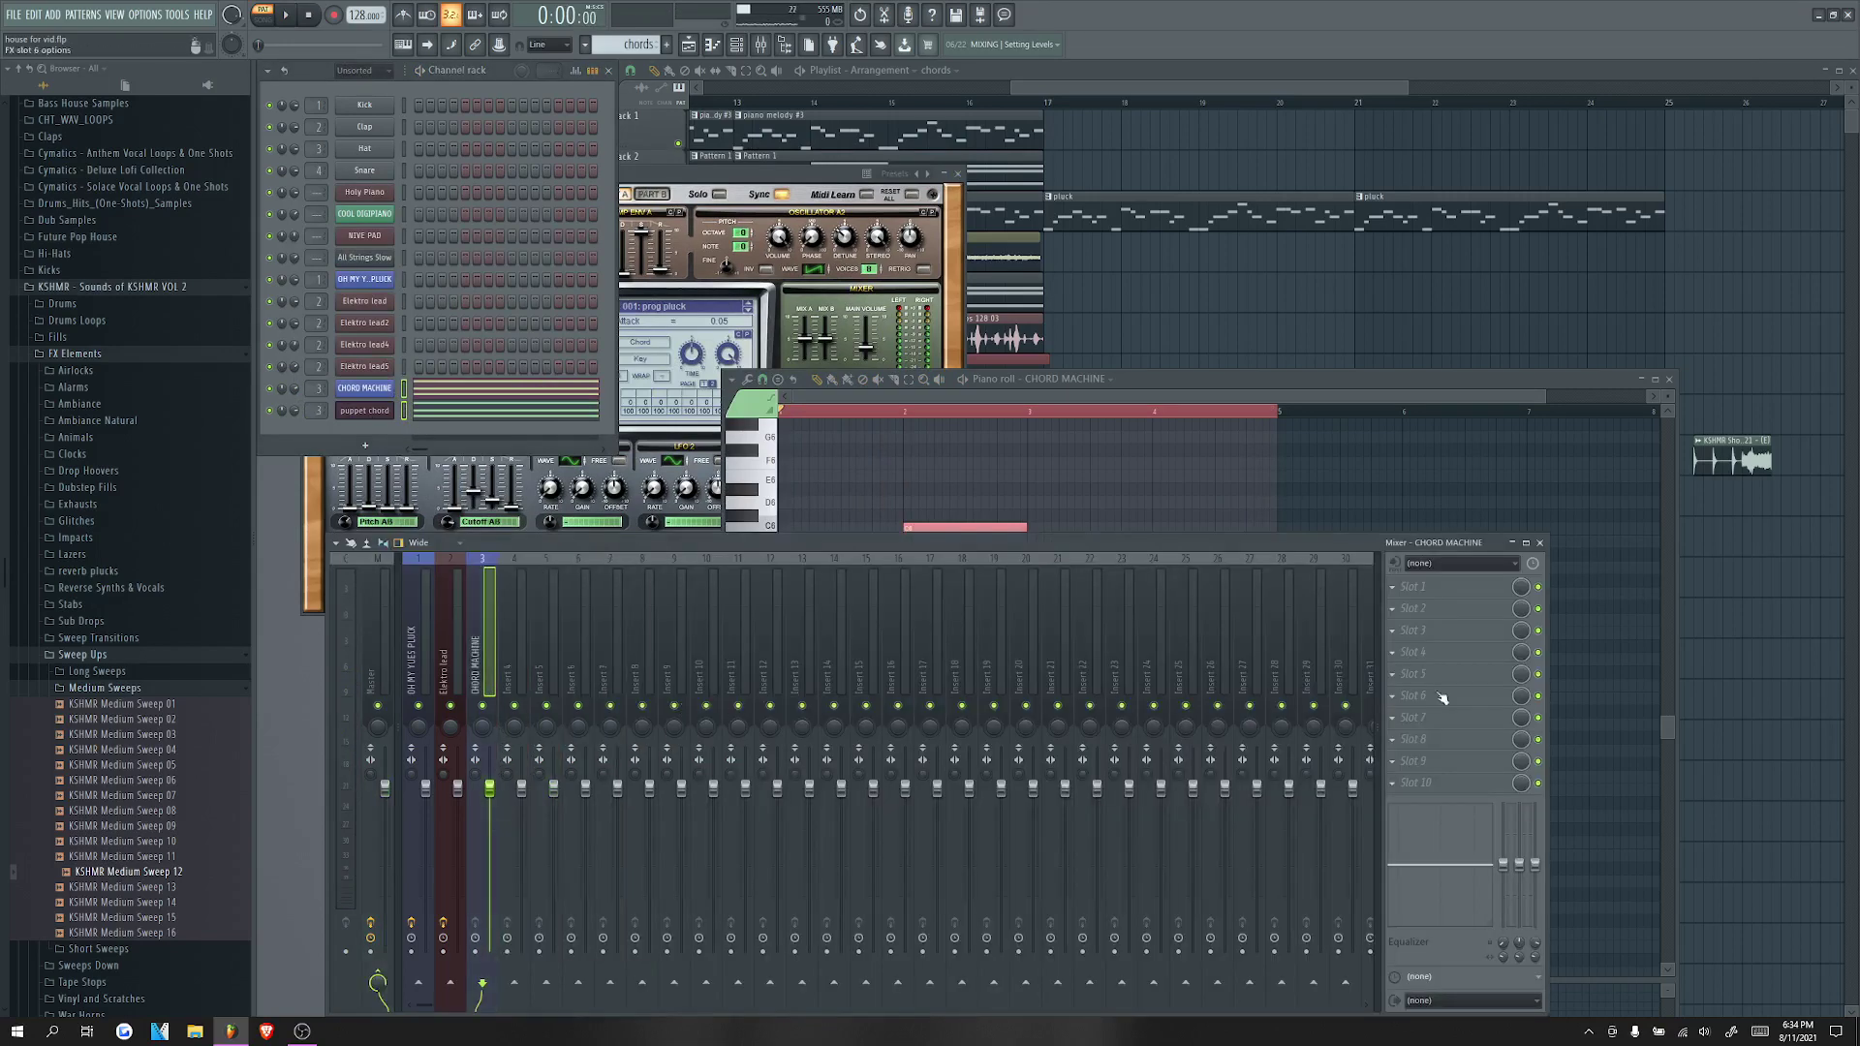
{"action": "left_click", "coordinate": [1413, 595]}
{"action": "left_click", "coordinate": [1630, 87]}
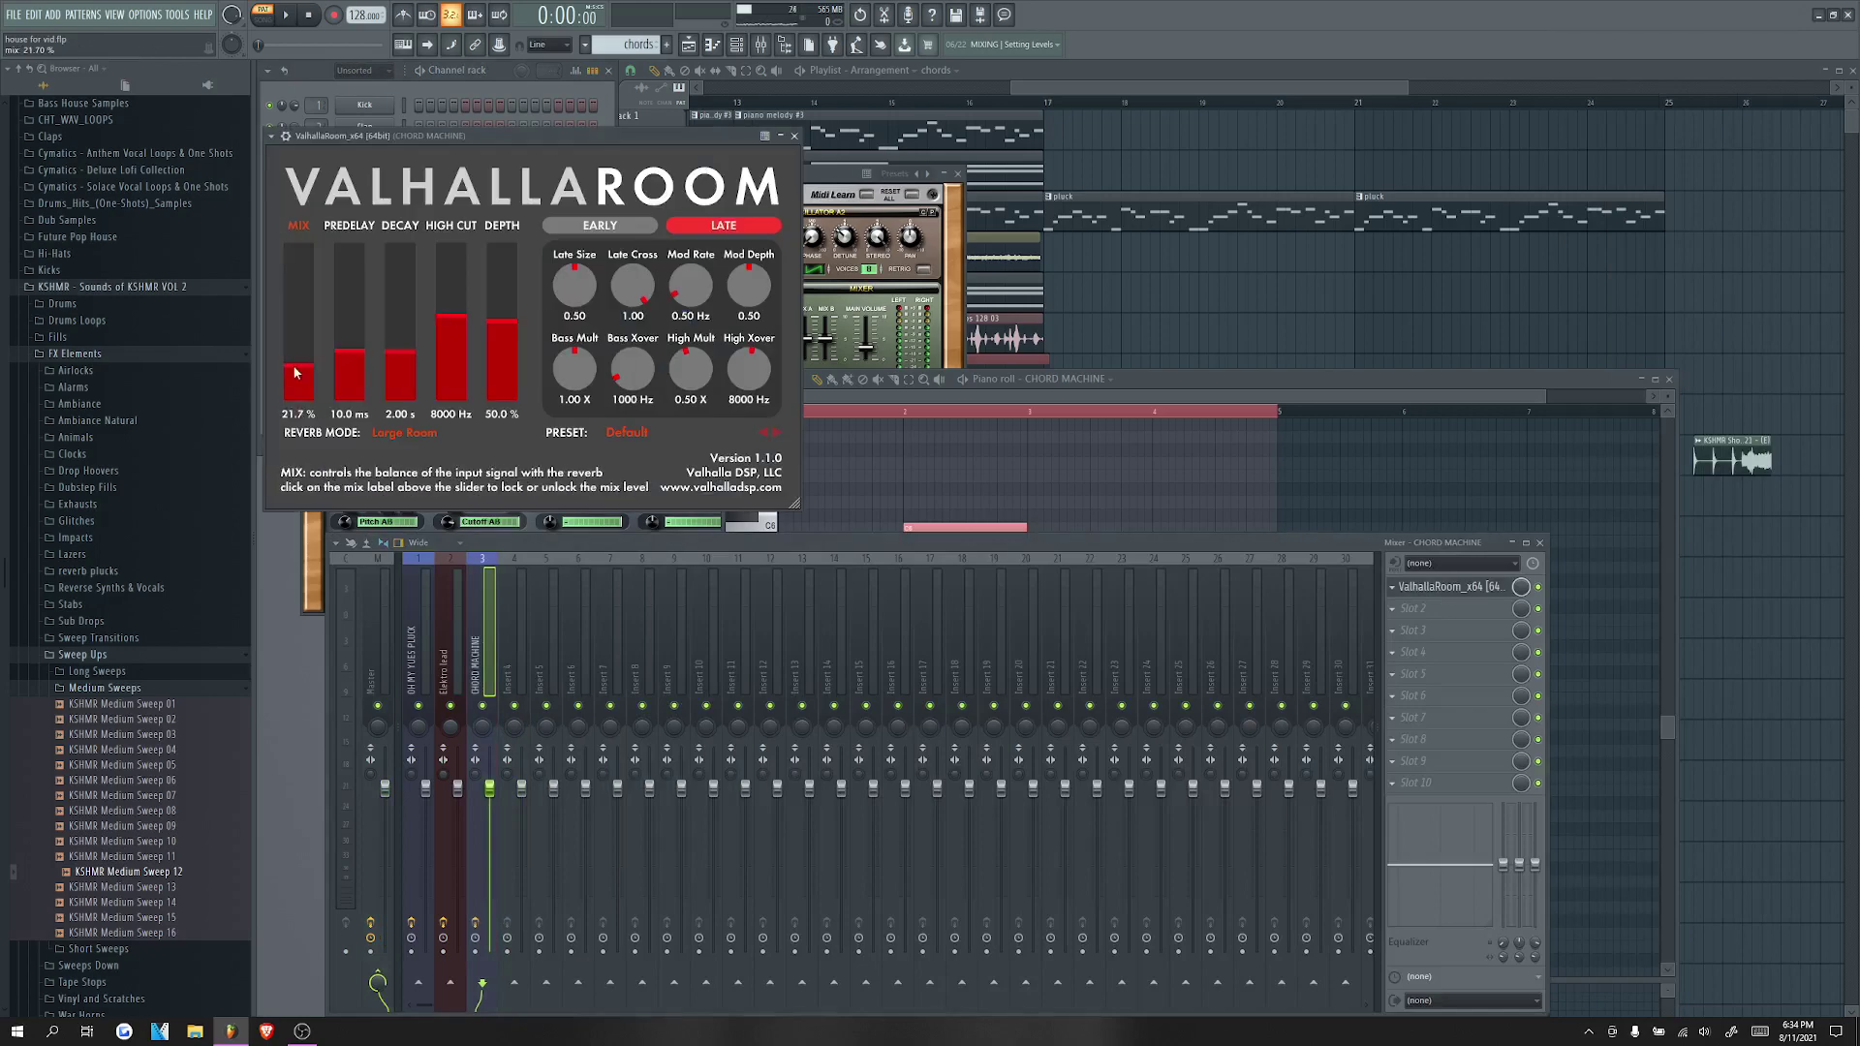
{"action": "left_click", "coordinate": [794, 136]}
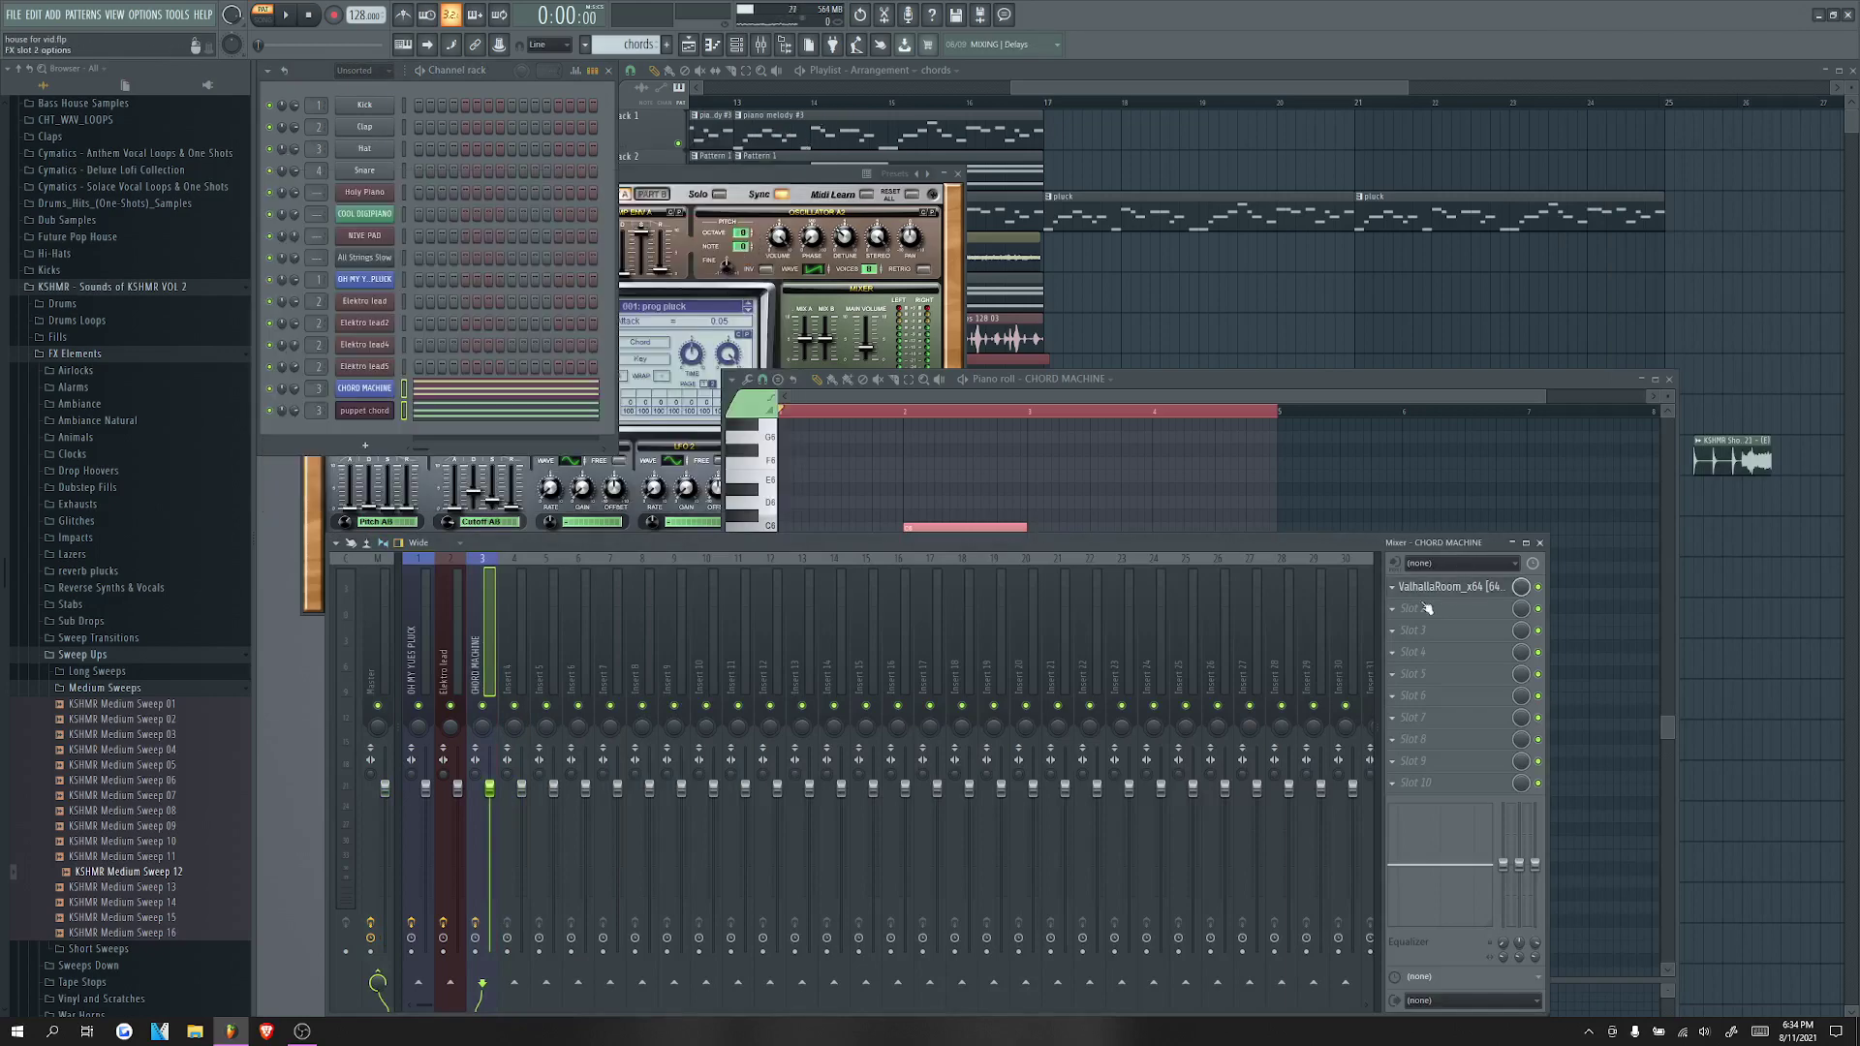
Step: Add Fruity parametric EQ 2 in slot 2 of the chord mixer track and gently shape its bands during playback
{"action": "left_click", "coordinate": [1413, 608]}
{"action": "left_click", "coordinate": [1613, 594]}
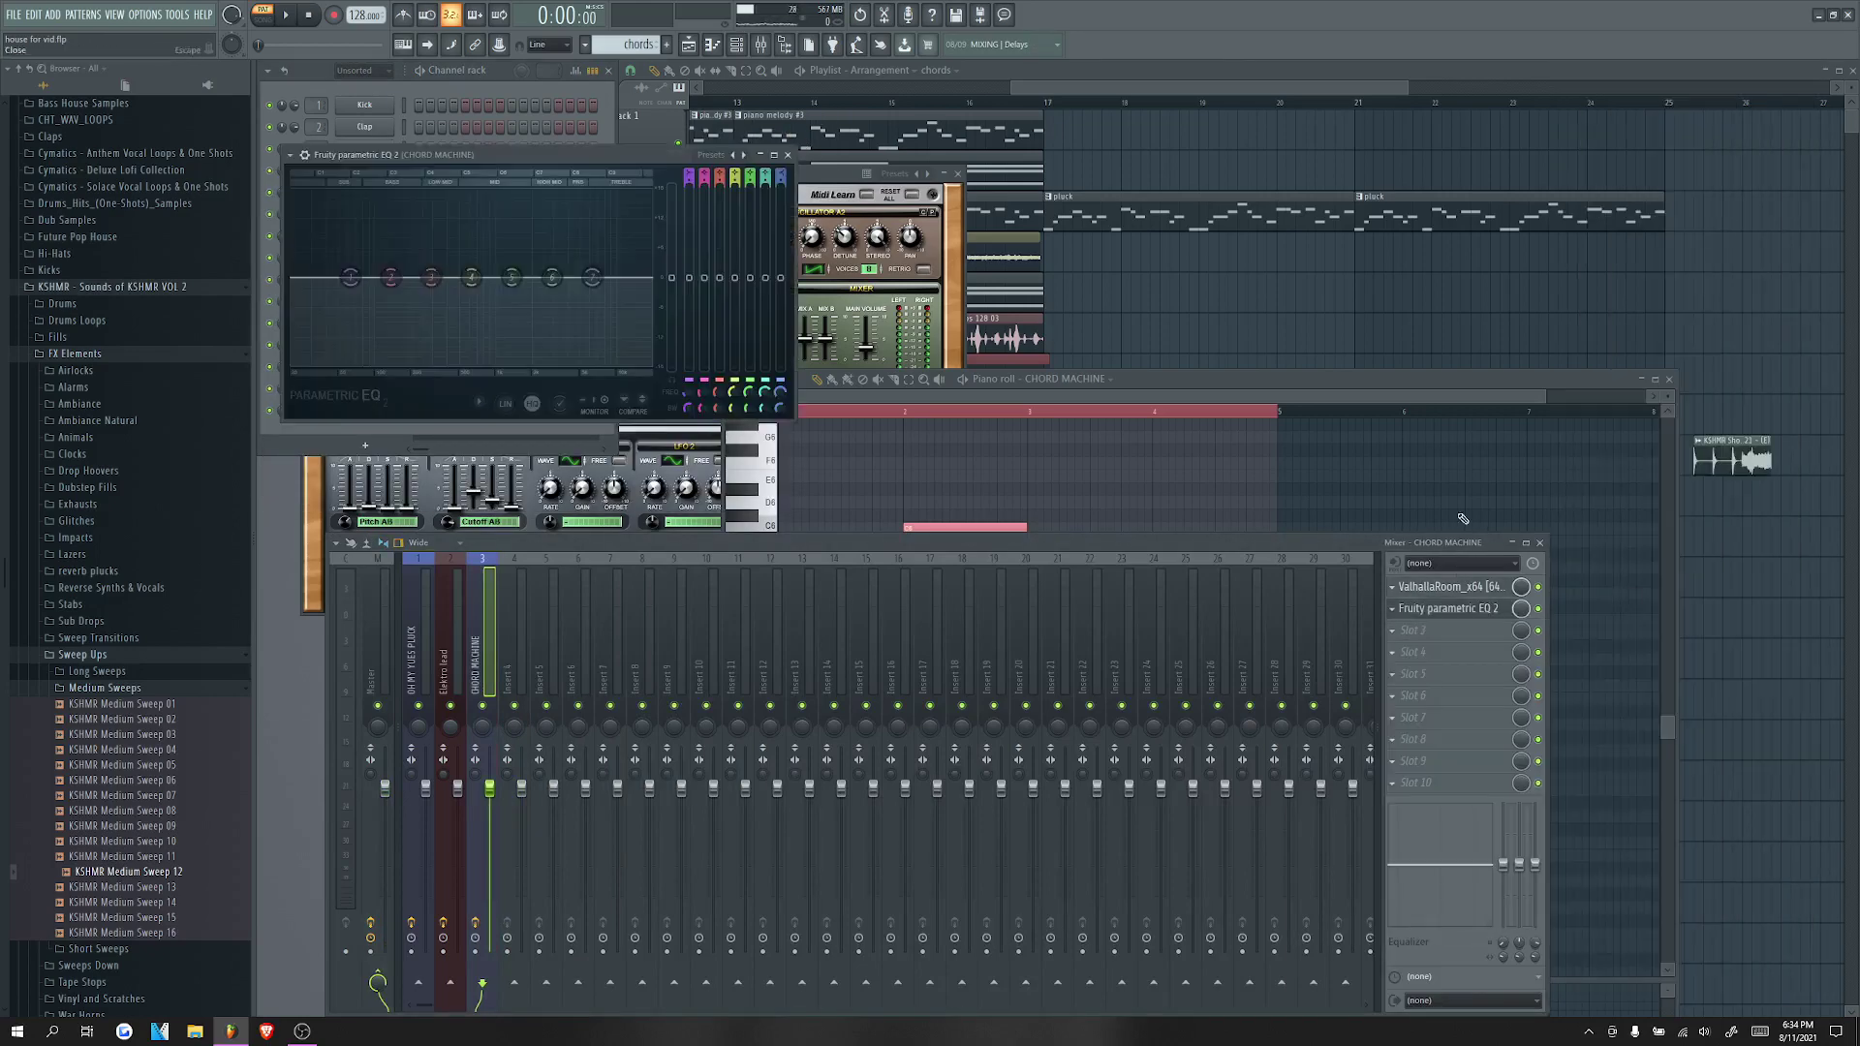
{"action": "key", "text": "space"}
{"action": "left_click_drag", "start_coordinate": [591, 278], "coordinate": [482, 290]}
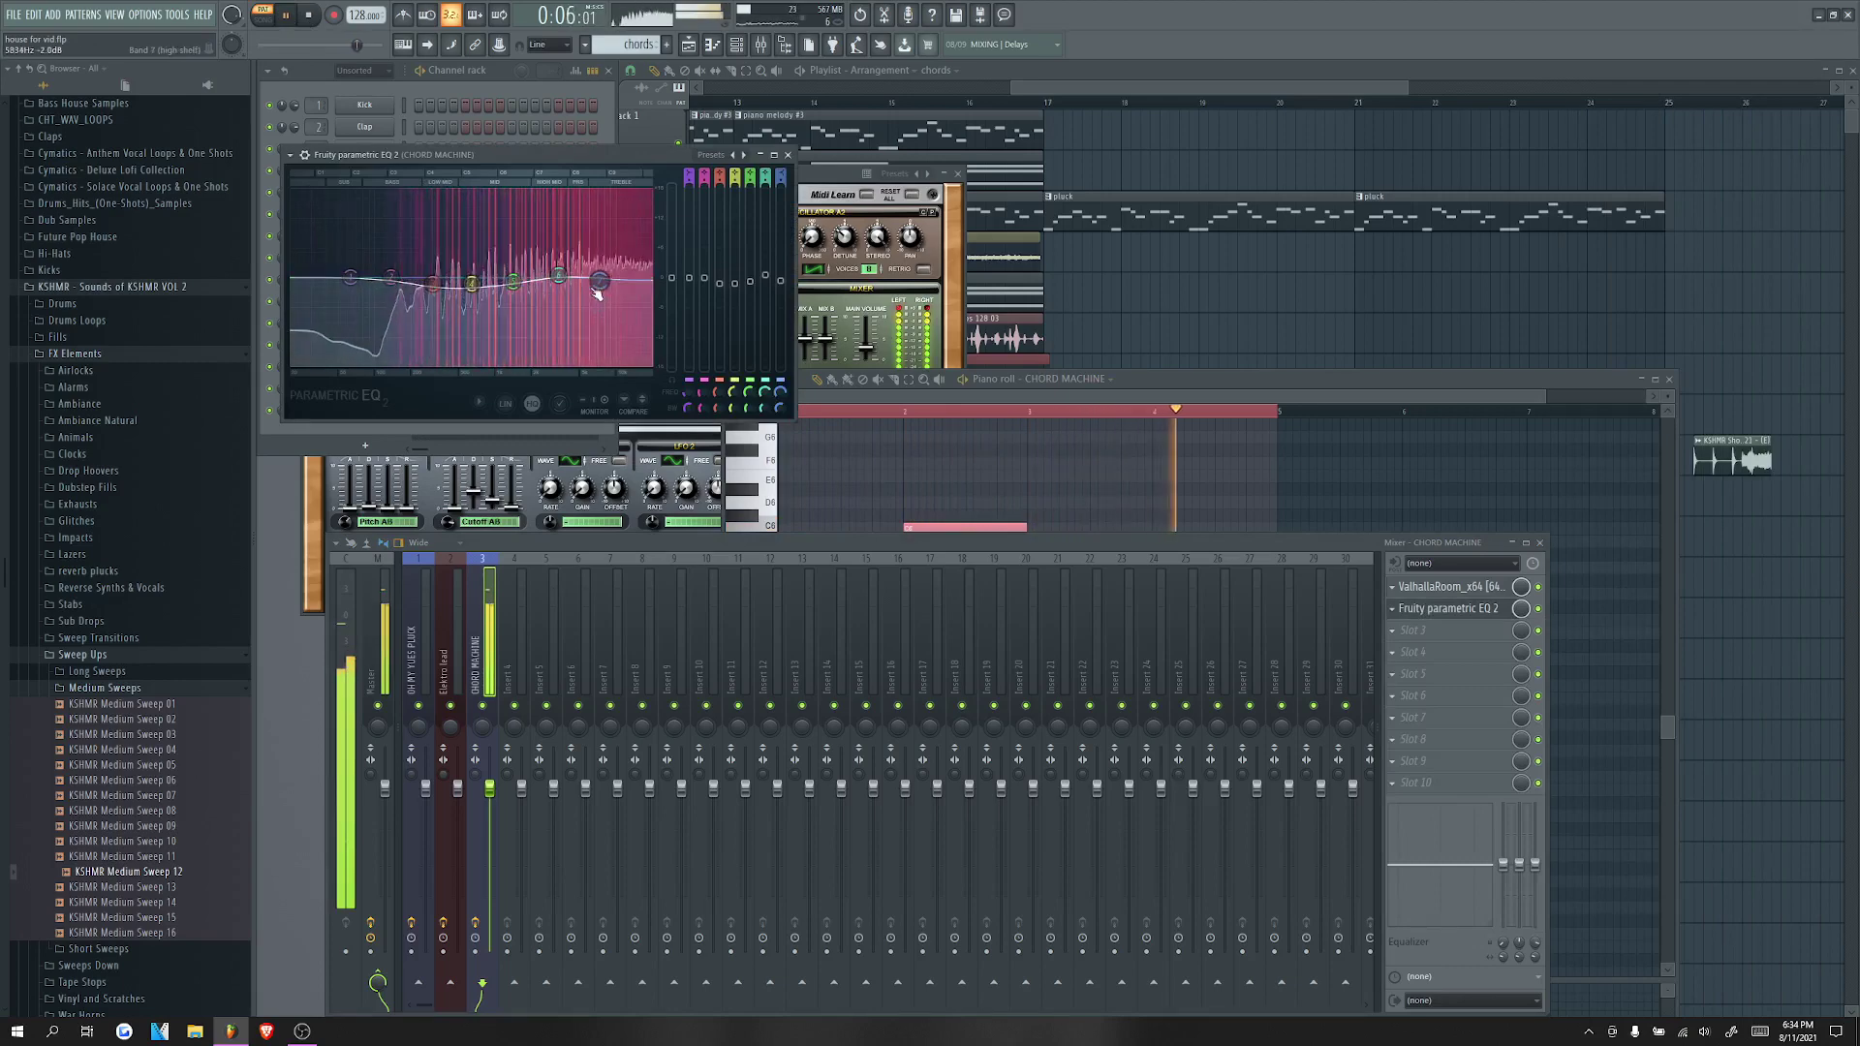
{"action": "left_click_drag", "start_coordinate": [600, 282], "coordinate": [605, 283]}
{"action": "key", "text": "Escape"}
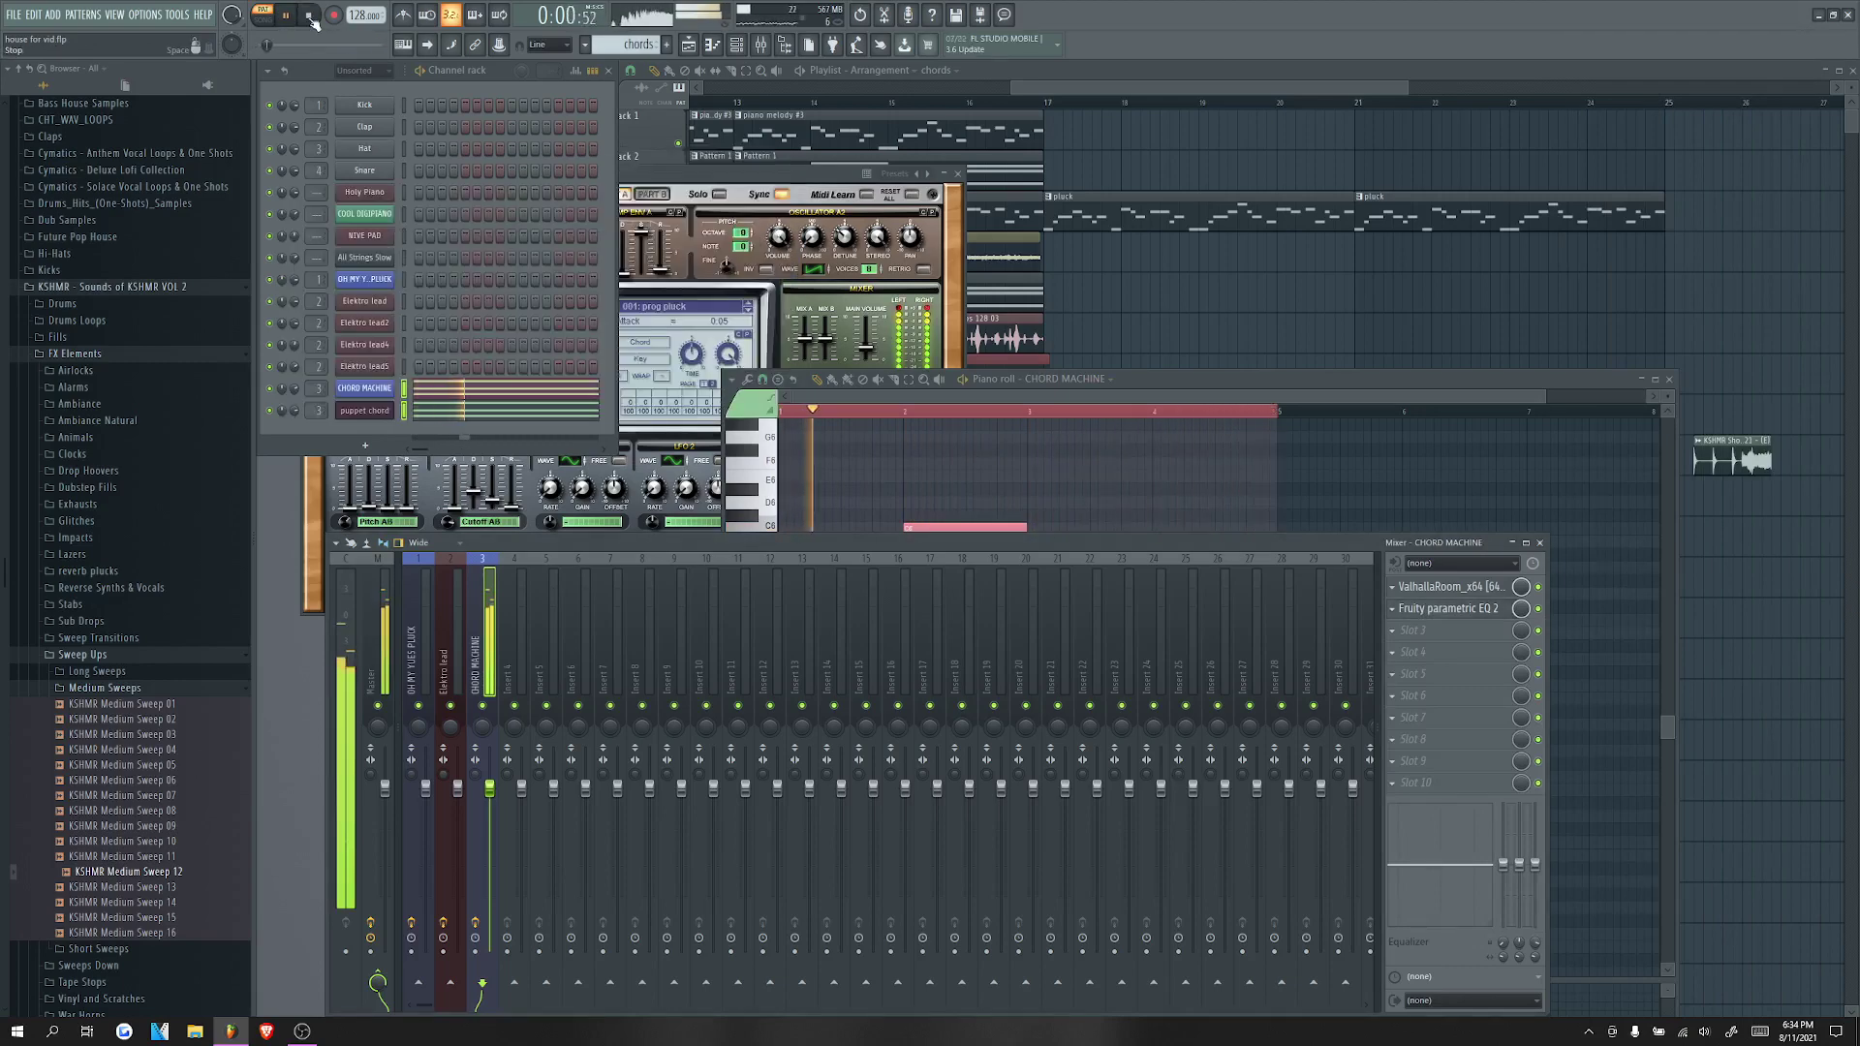
{"action": "key", "text": "space"}
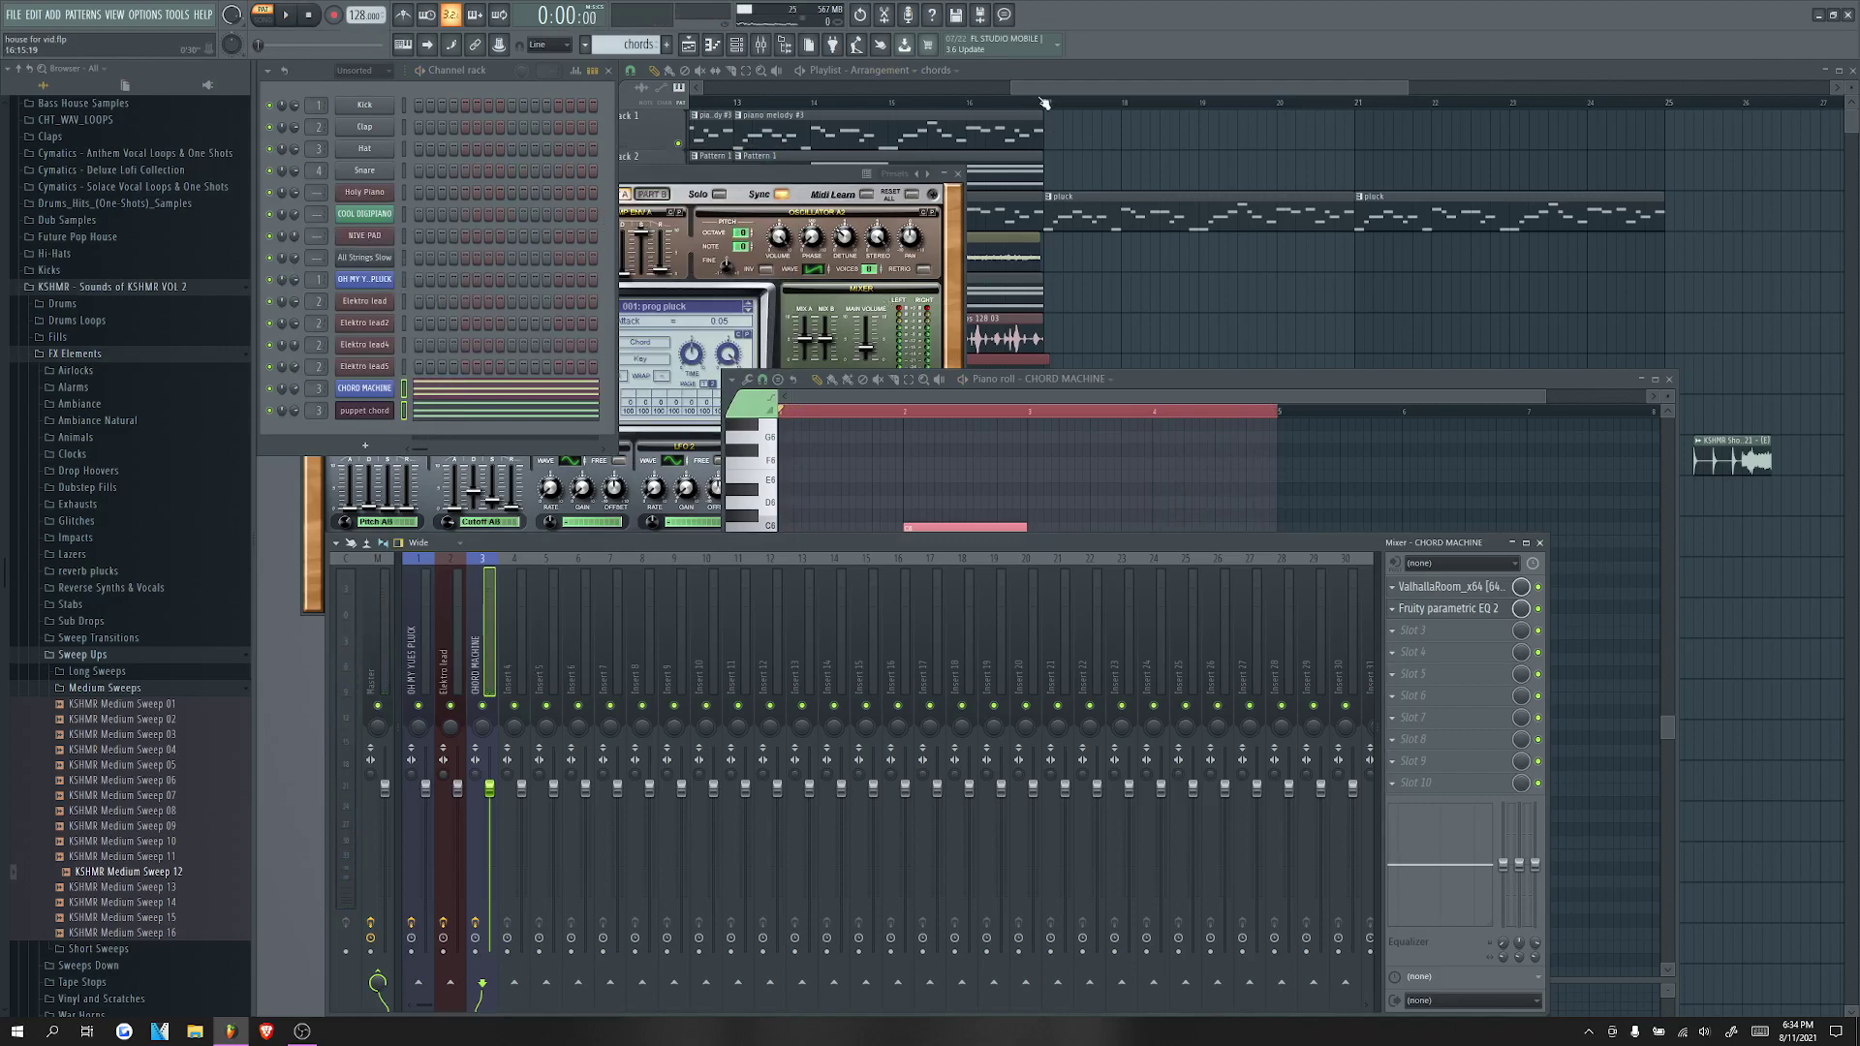
Step: Place the chords pattern on Track 2 at bar 17 and move the two pluck clips from bar 17 onward to Track 4
{"action": "left_click_drag", "start_coordinate": [1065, 89], "coordinate": [1099, 92]}
{"action": "left_click_drag", "start_coordinate": [978, 262], "coordinate": [980, 161]}
{"action": "left_click_drag", "start_coordinate": [1045, 242], "coordinate": [1292, 194]}
{"action": "left_click", "coordinate": [1333, 225]}
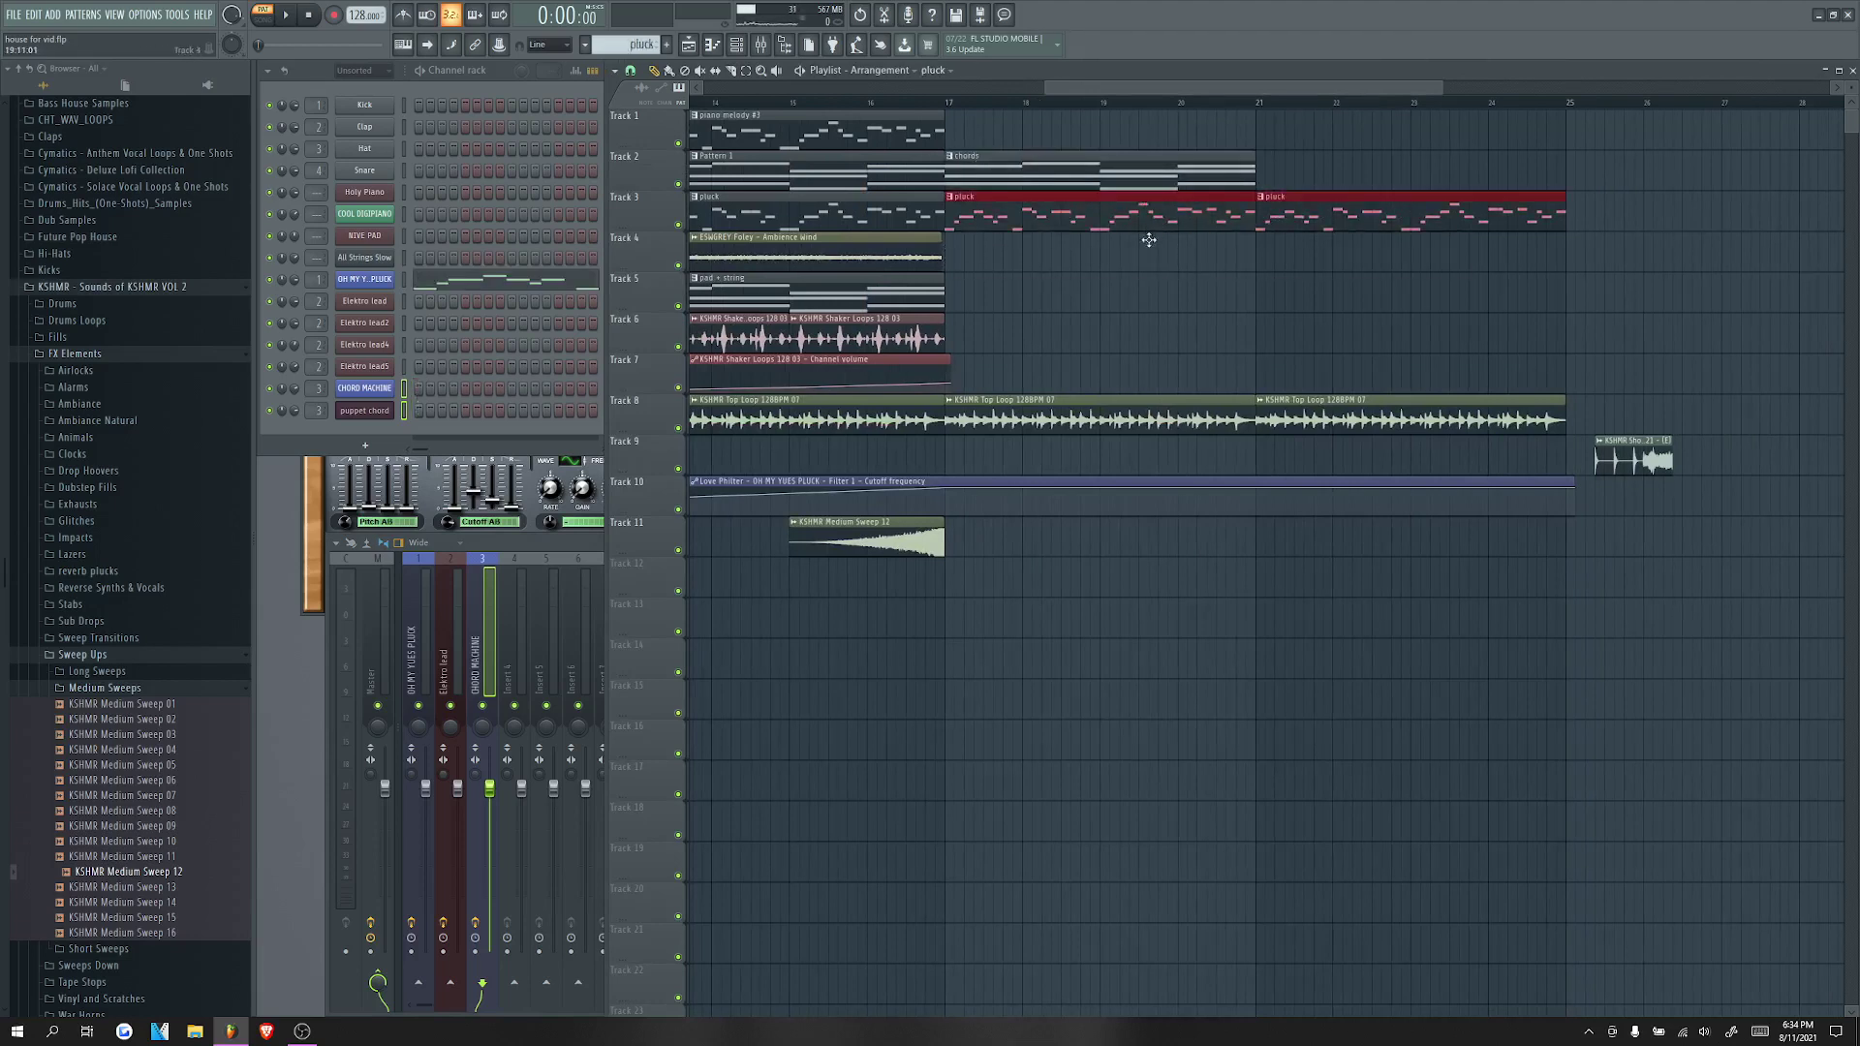
{"action": "left_click_drag", "start_coordinate": [1148, 240], "coordinate": [1147, 260]}
Step: Place the lead pattern on Track 1 at bar 17, above the chords clip
{"action": "scroll", "coordinate": [630, 44], "scroll_direction": "up", "scroll_amount": 2}
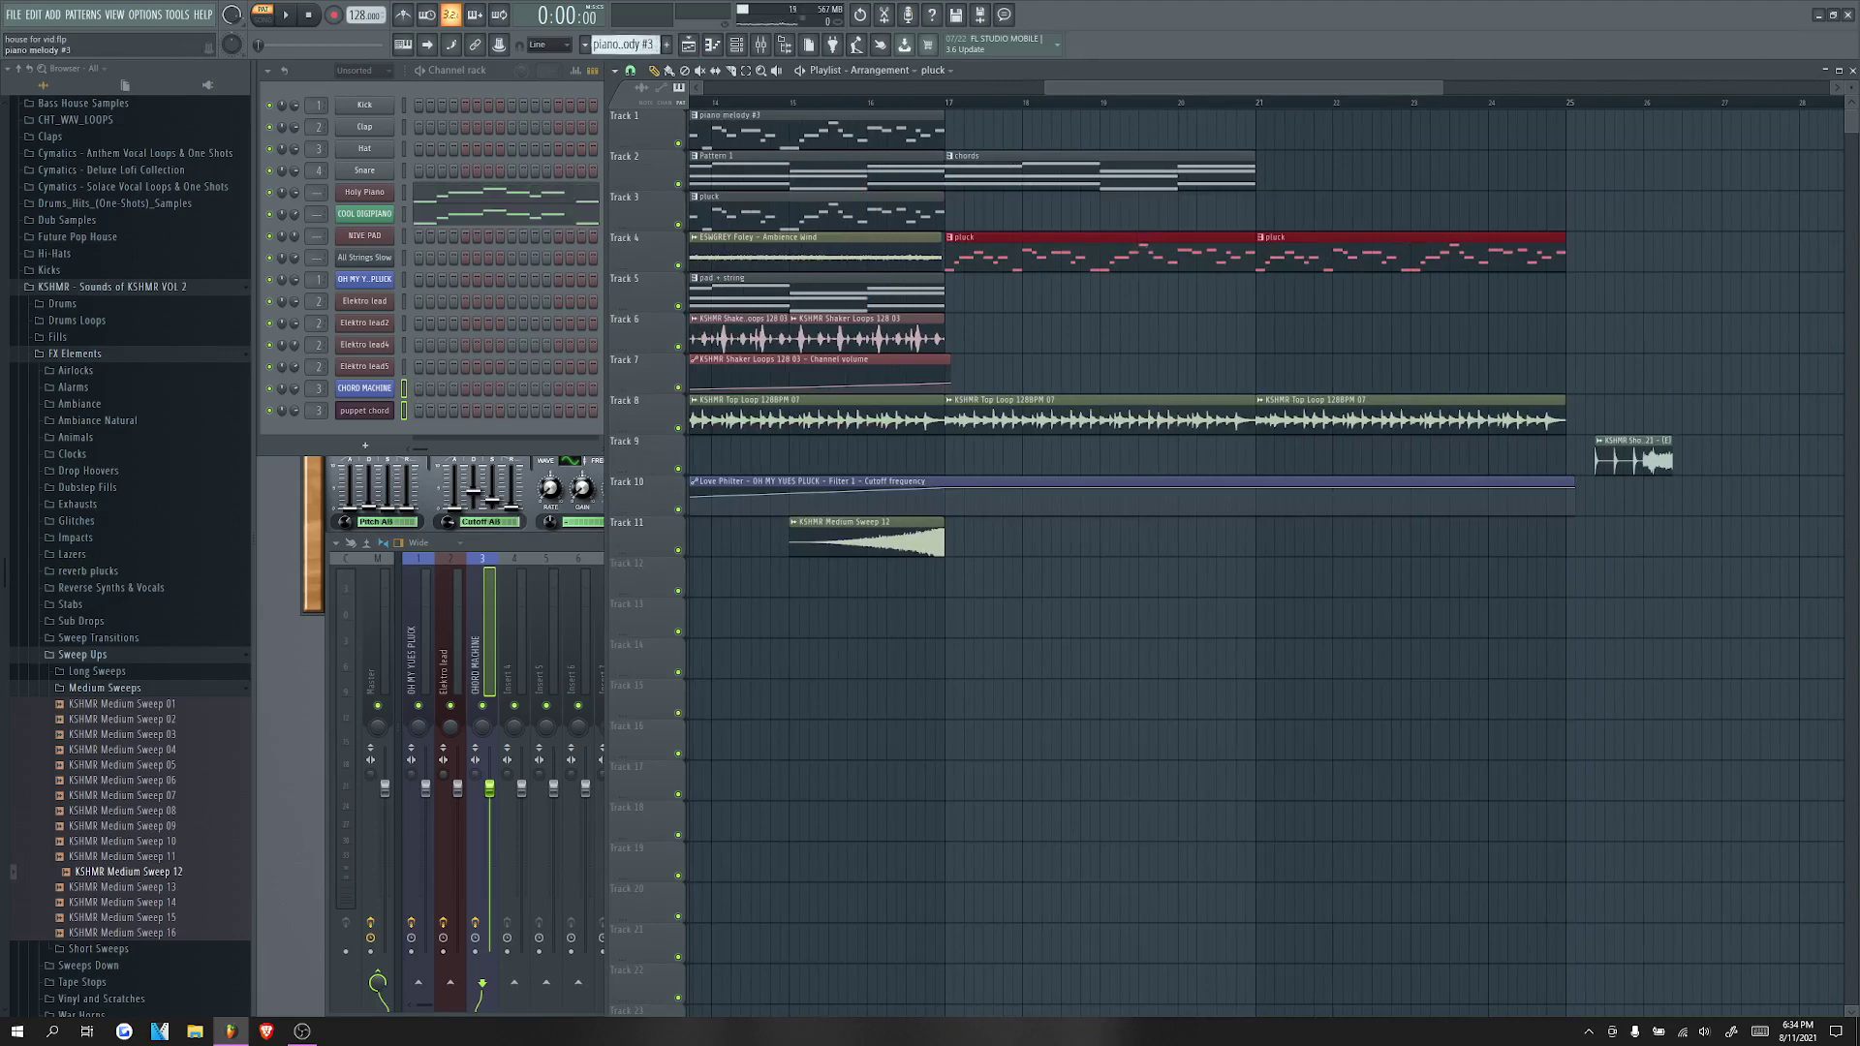
{"action": "scroll", "coordinate": [629, 44], "scroll_direction": "down", "scroll_amount": 4}
{"action": "scroll", "coordinate": [630, 43], "scroll_direction": "down", "scroll_amount": 1}
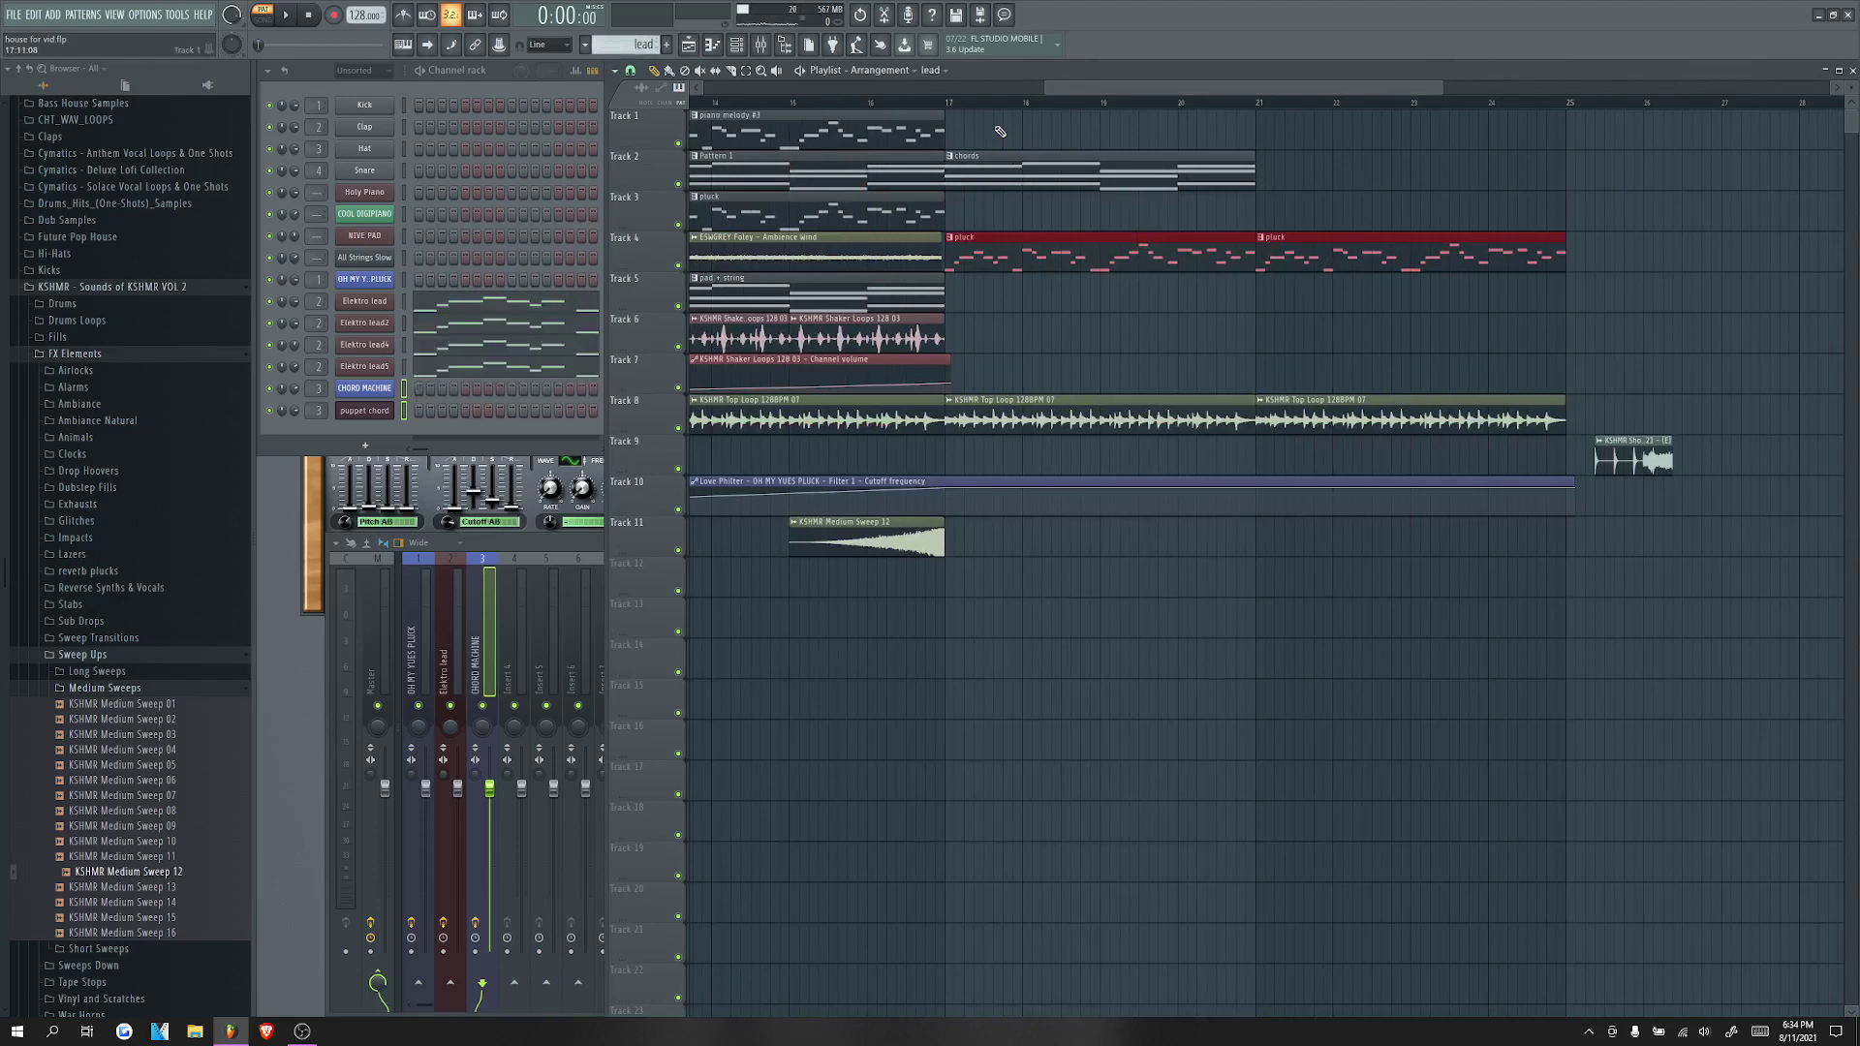
{"action": "left_click", "coordinate": [1001, 131]}
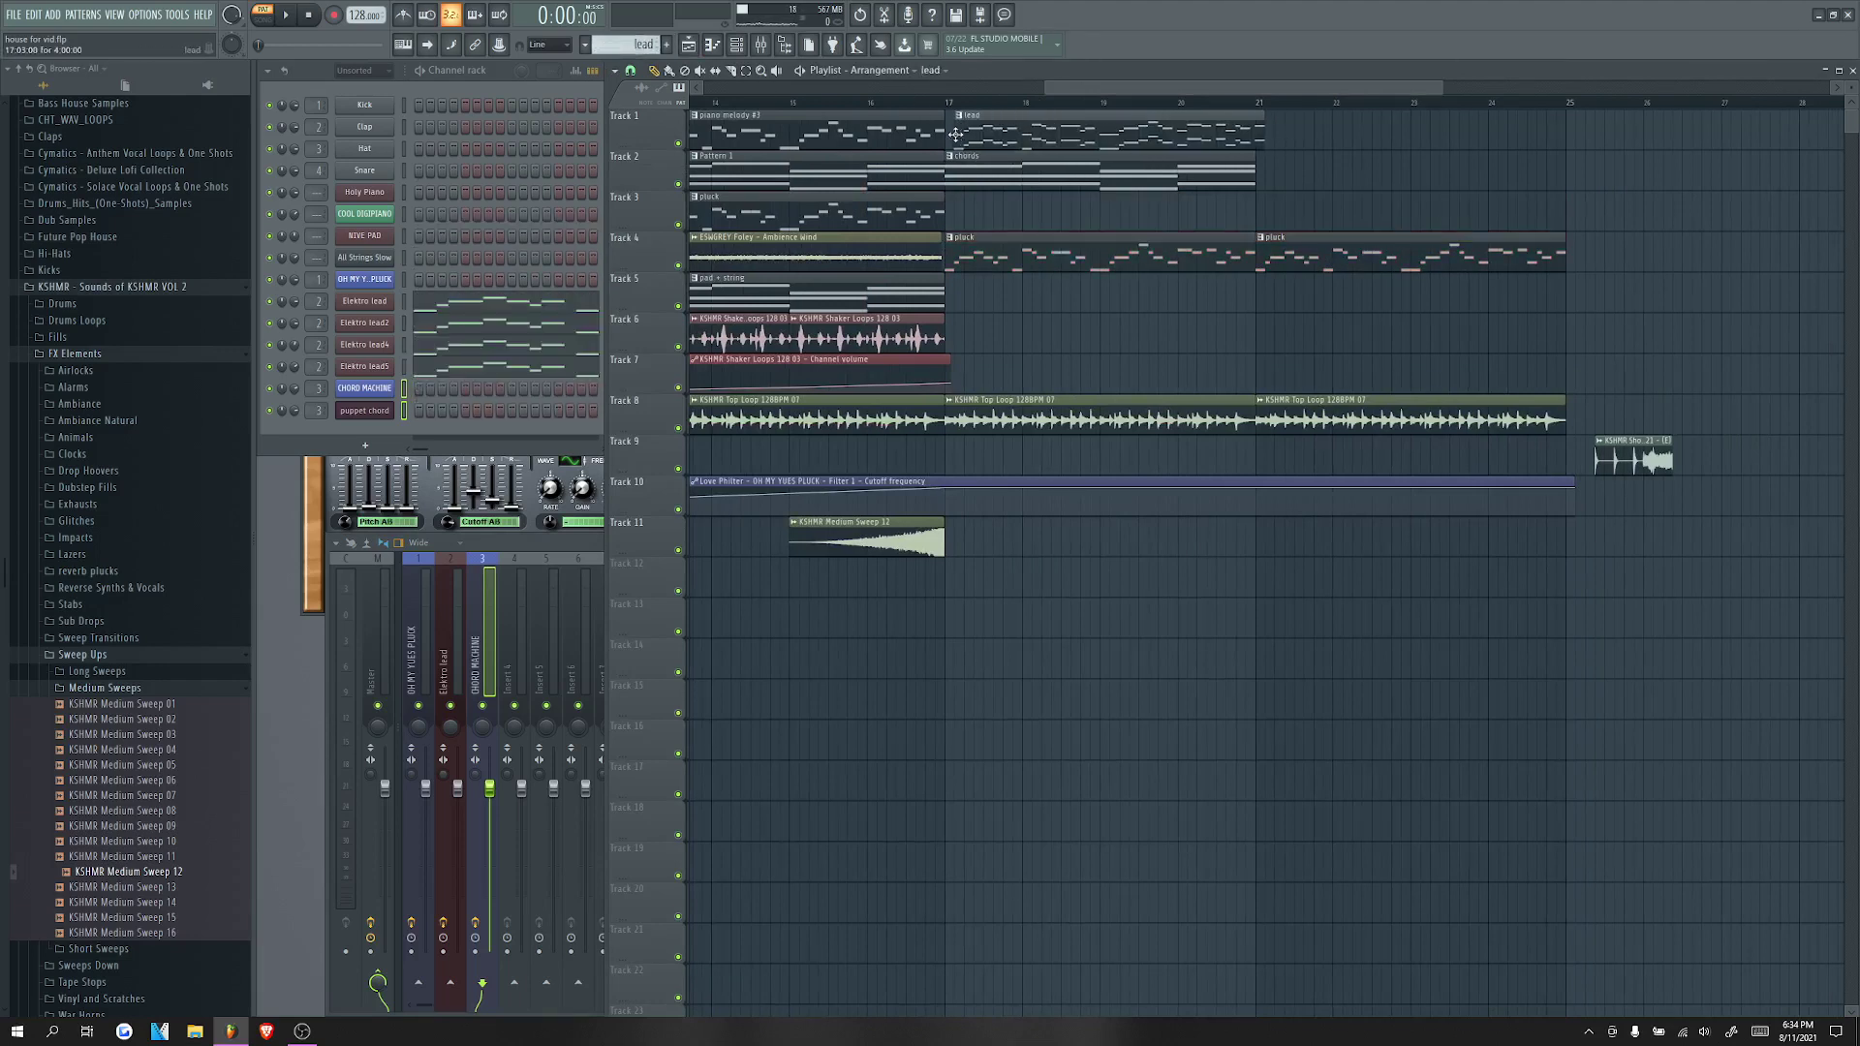
Step: Create a new pattern named bass
{"action": "left_click", "coordinate": [667, 46]}
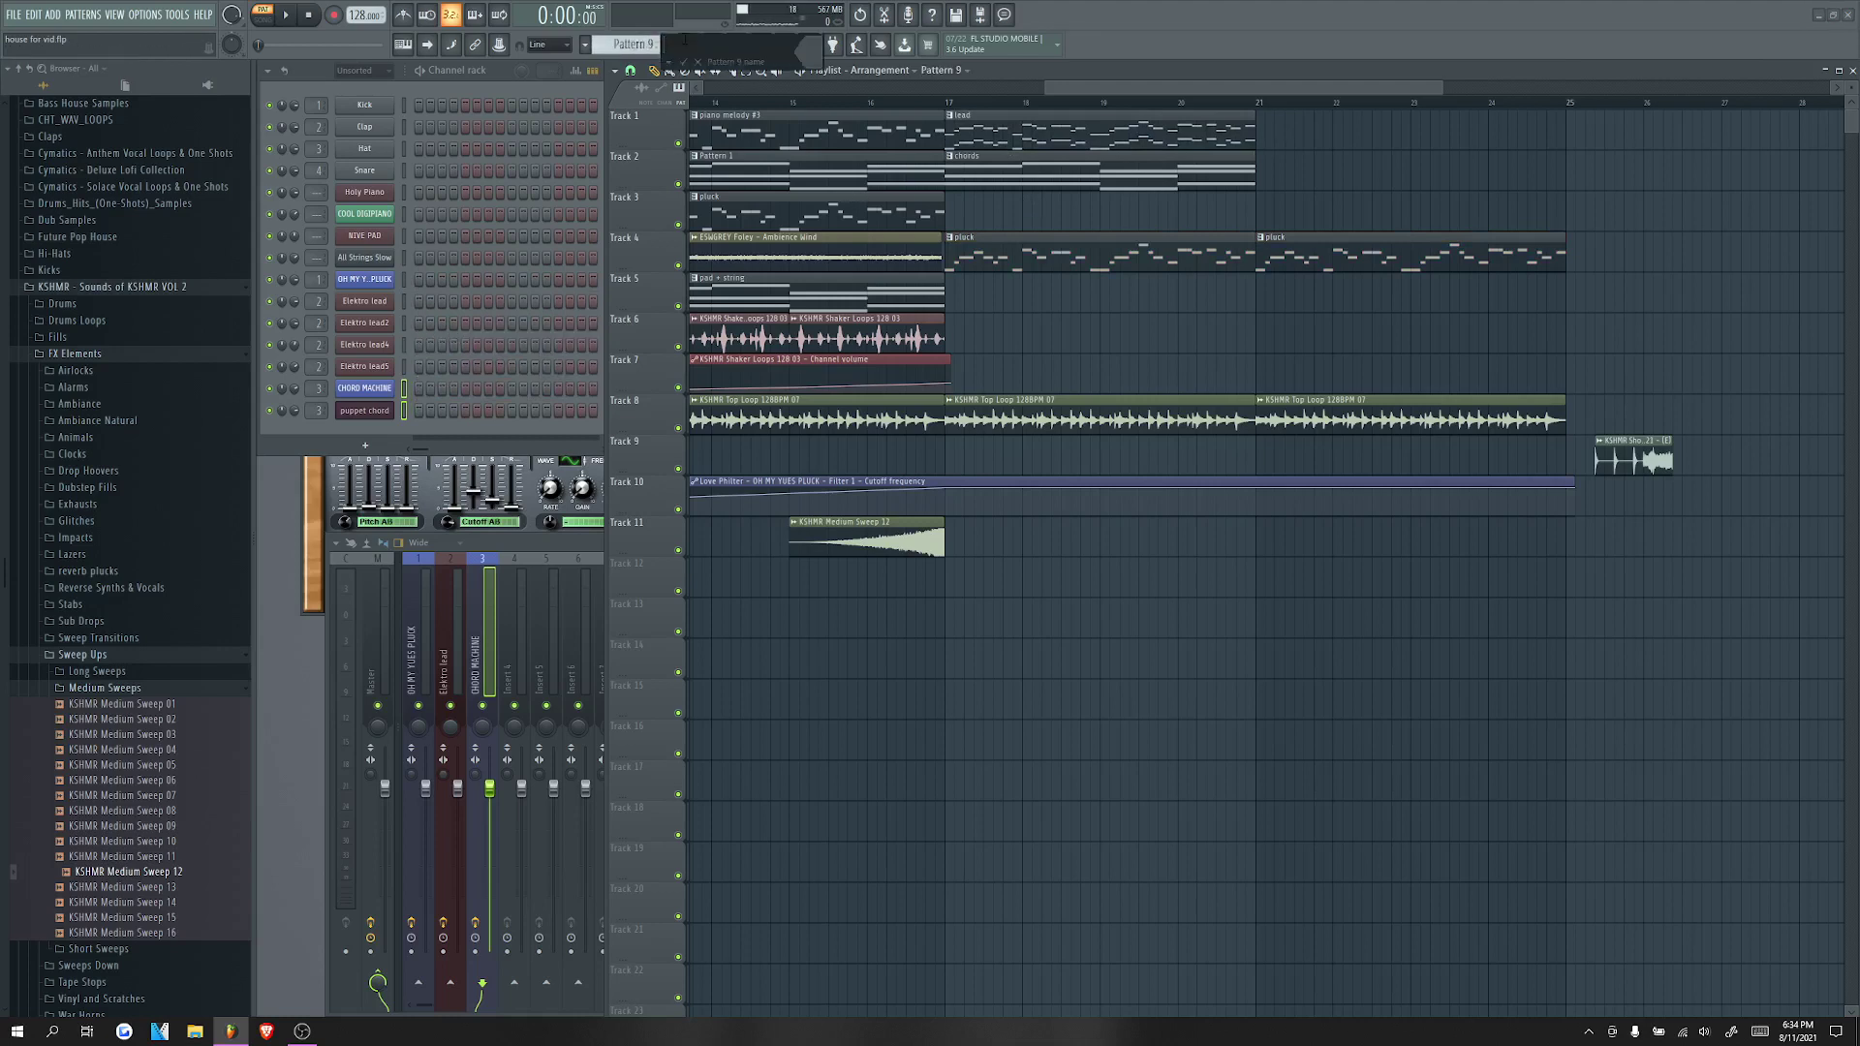
{"action": "type", "text": "bass"}
{"action": "key", "text": "Return"}
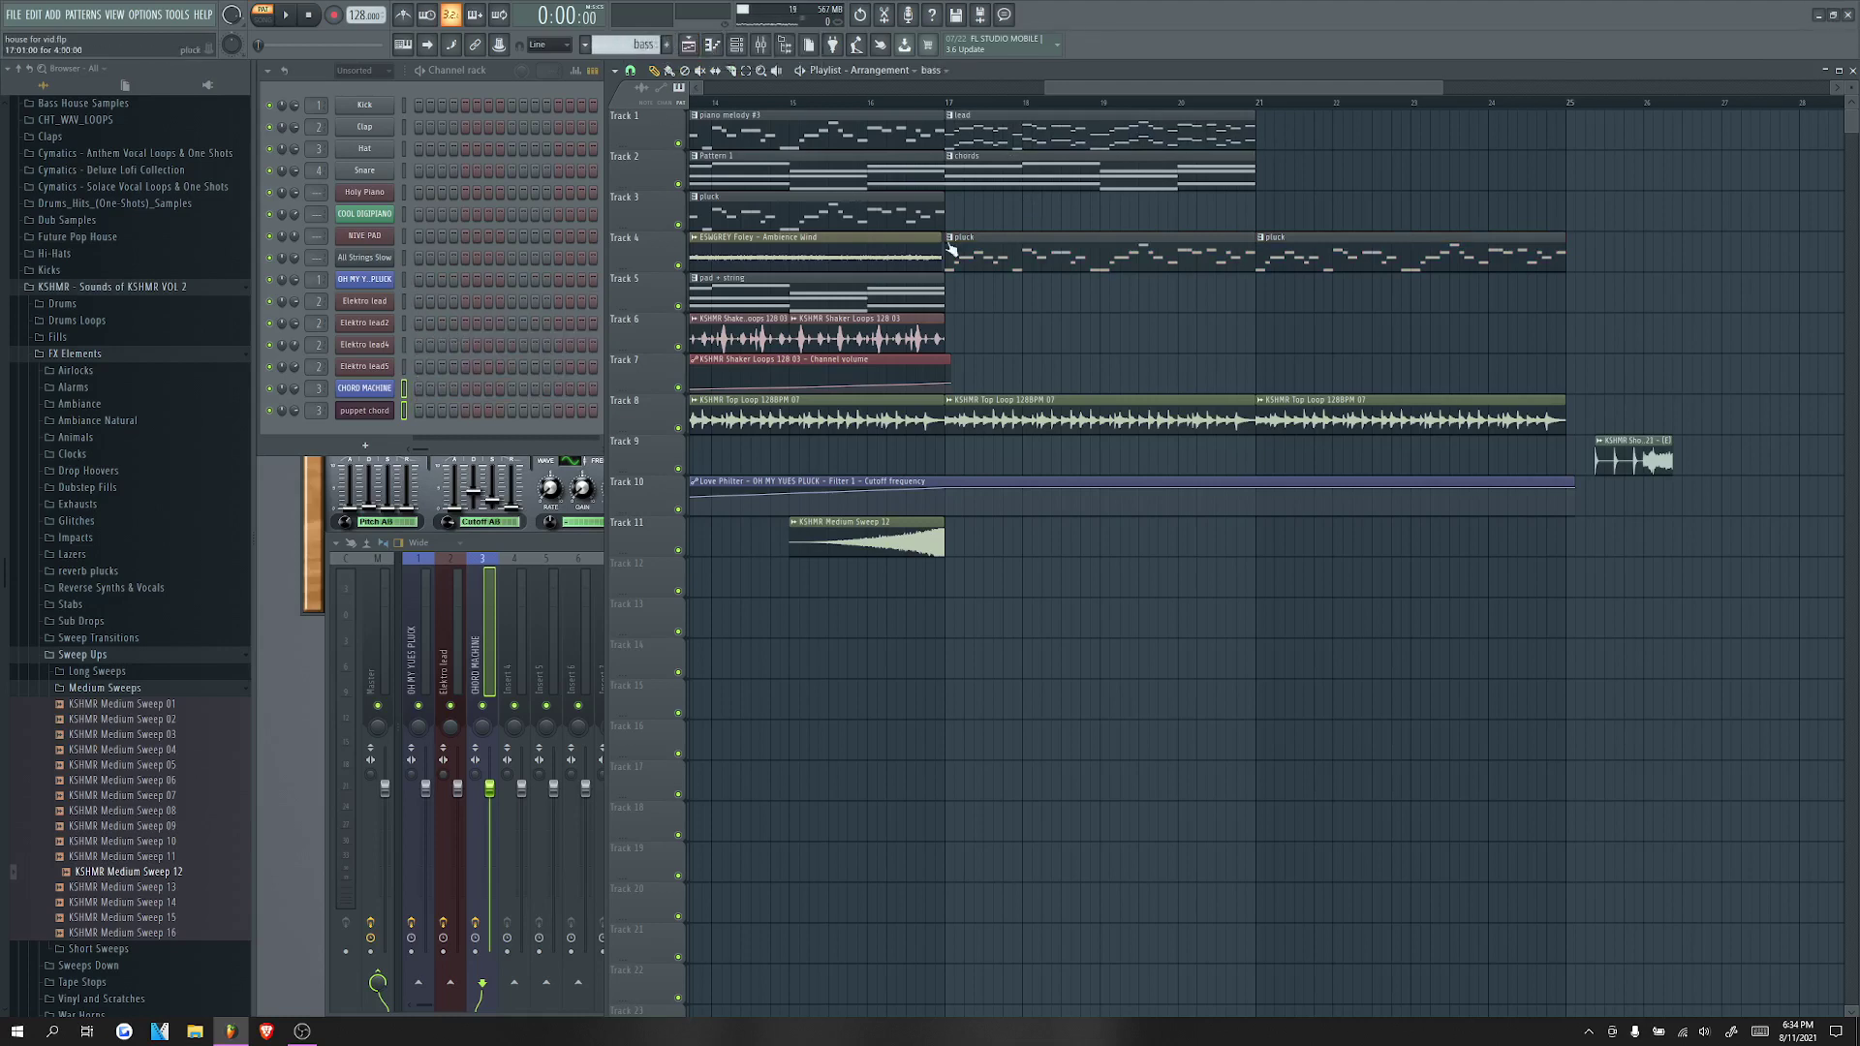
Step: Copy all the chord notes of the CHORD MACHINE channel in the chords pattern
{"action": "double_click", "coordinate": [1007, 175]}
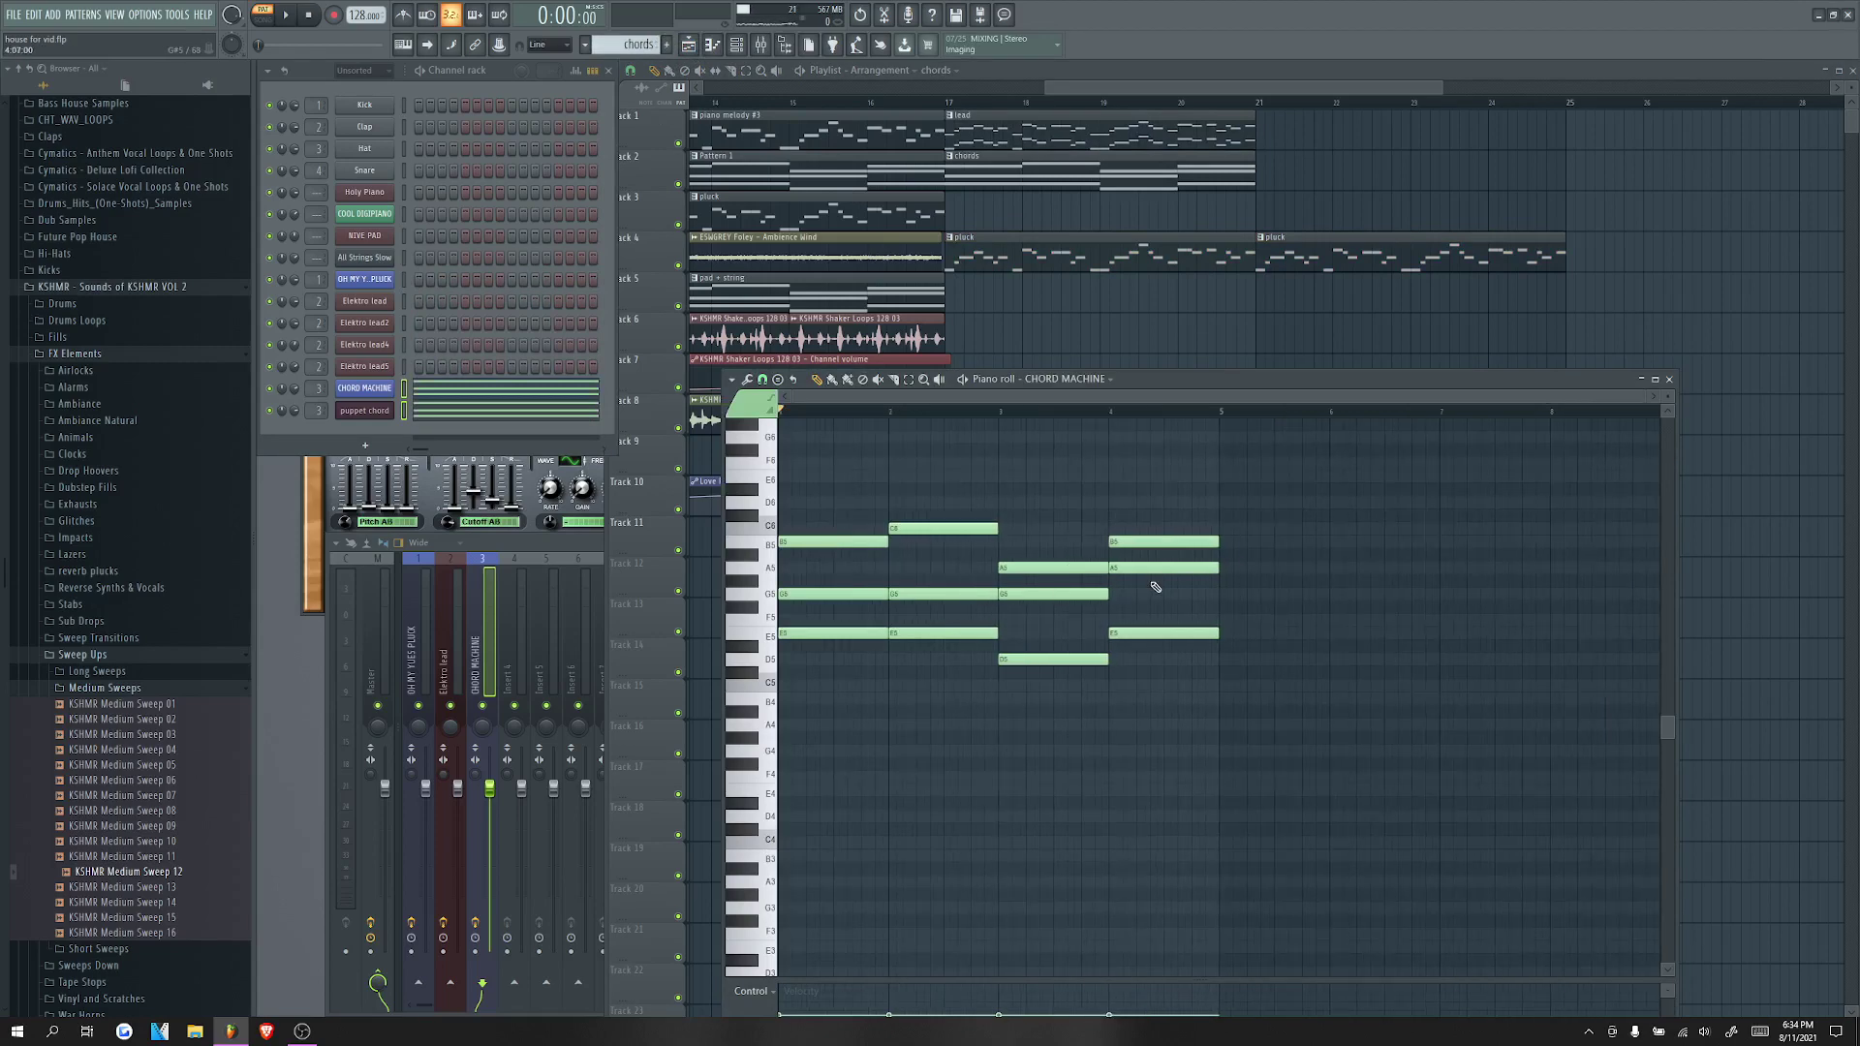
{"action": "key", "text": "ctrl+a"}
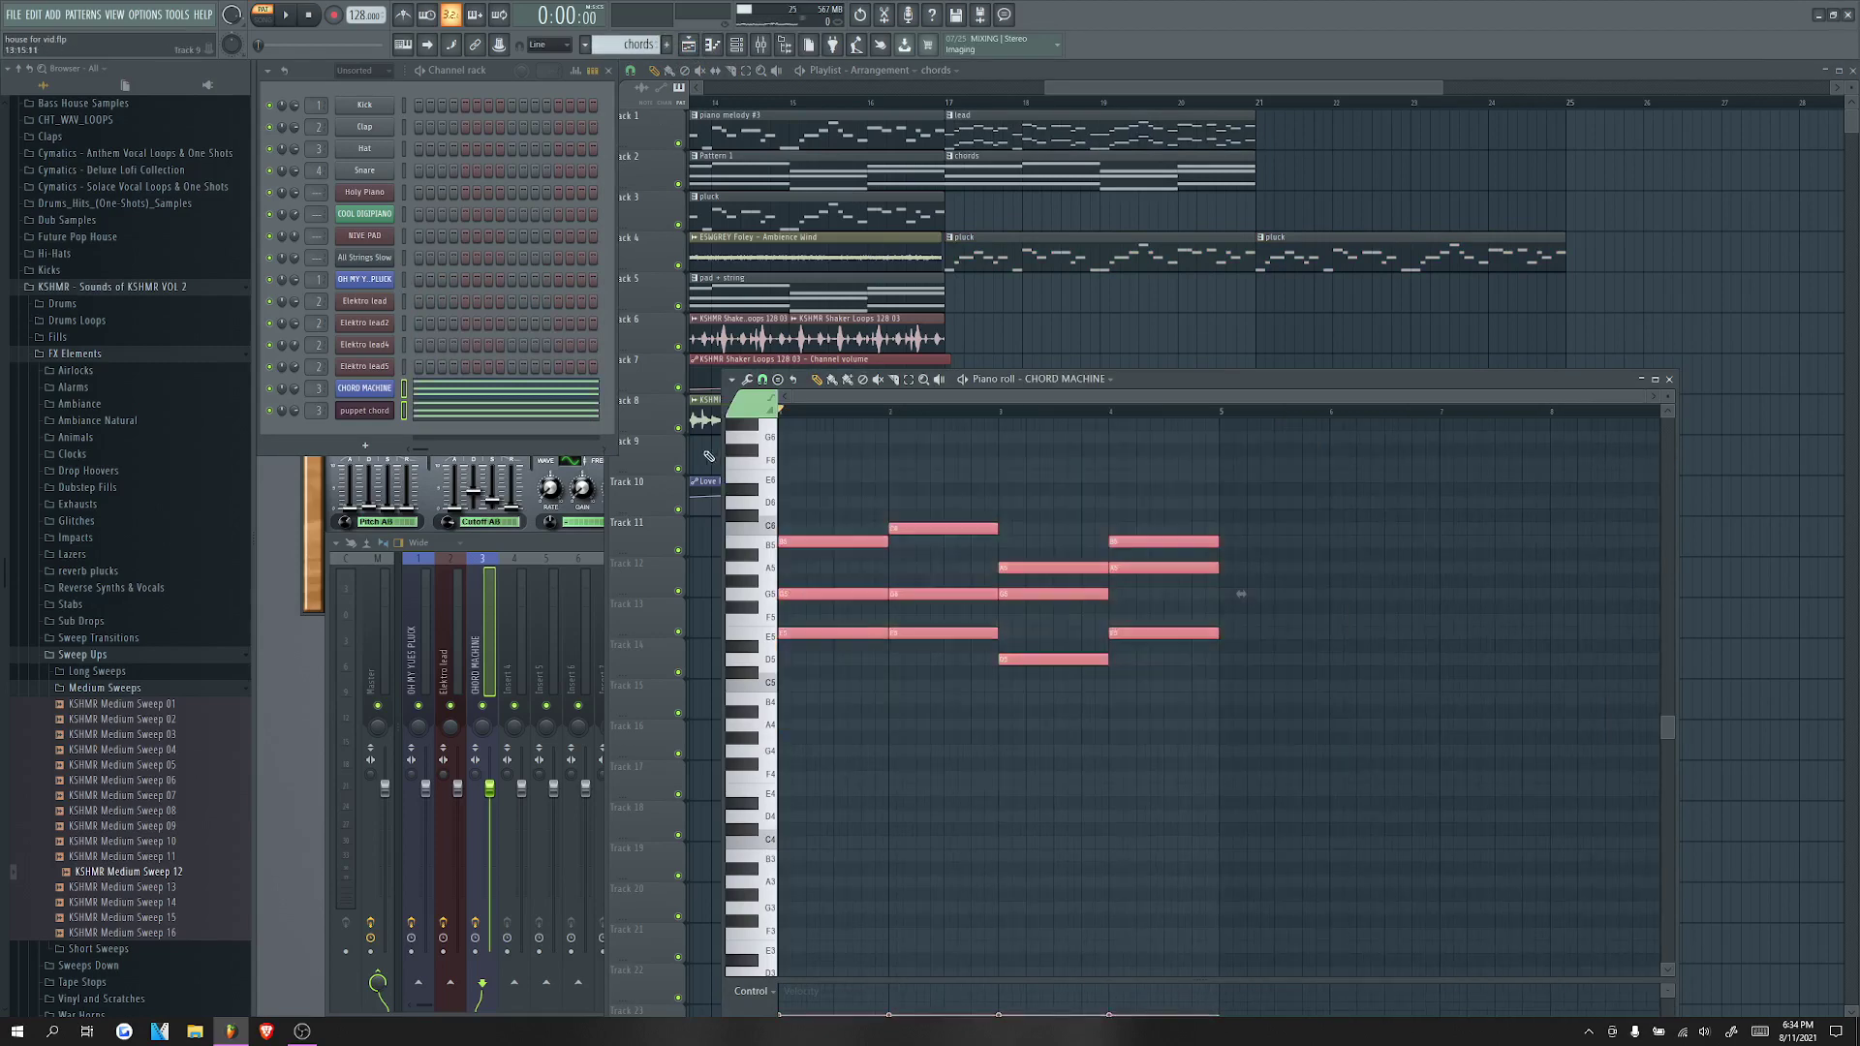
{"action": "left_click", "coordinate": [1671, 380]}
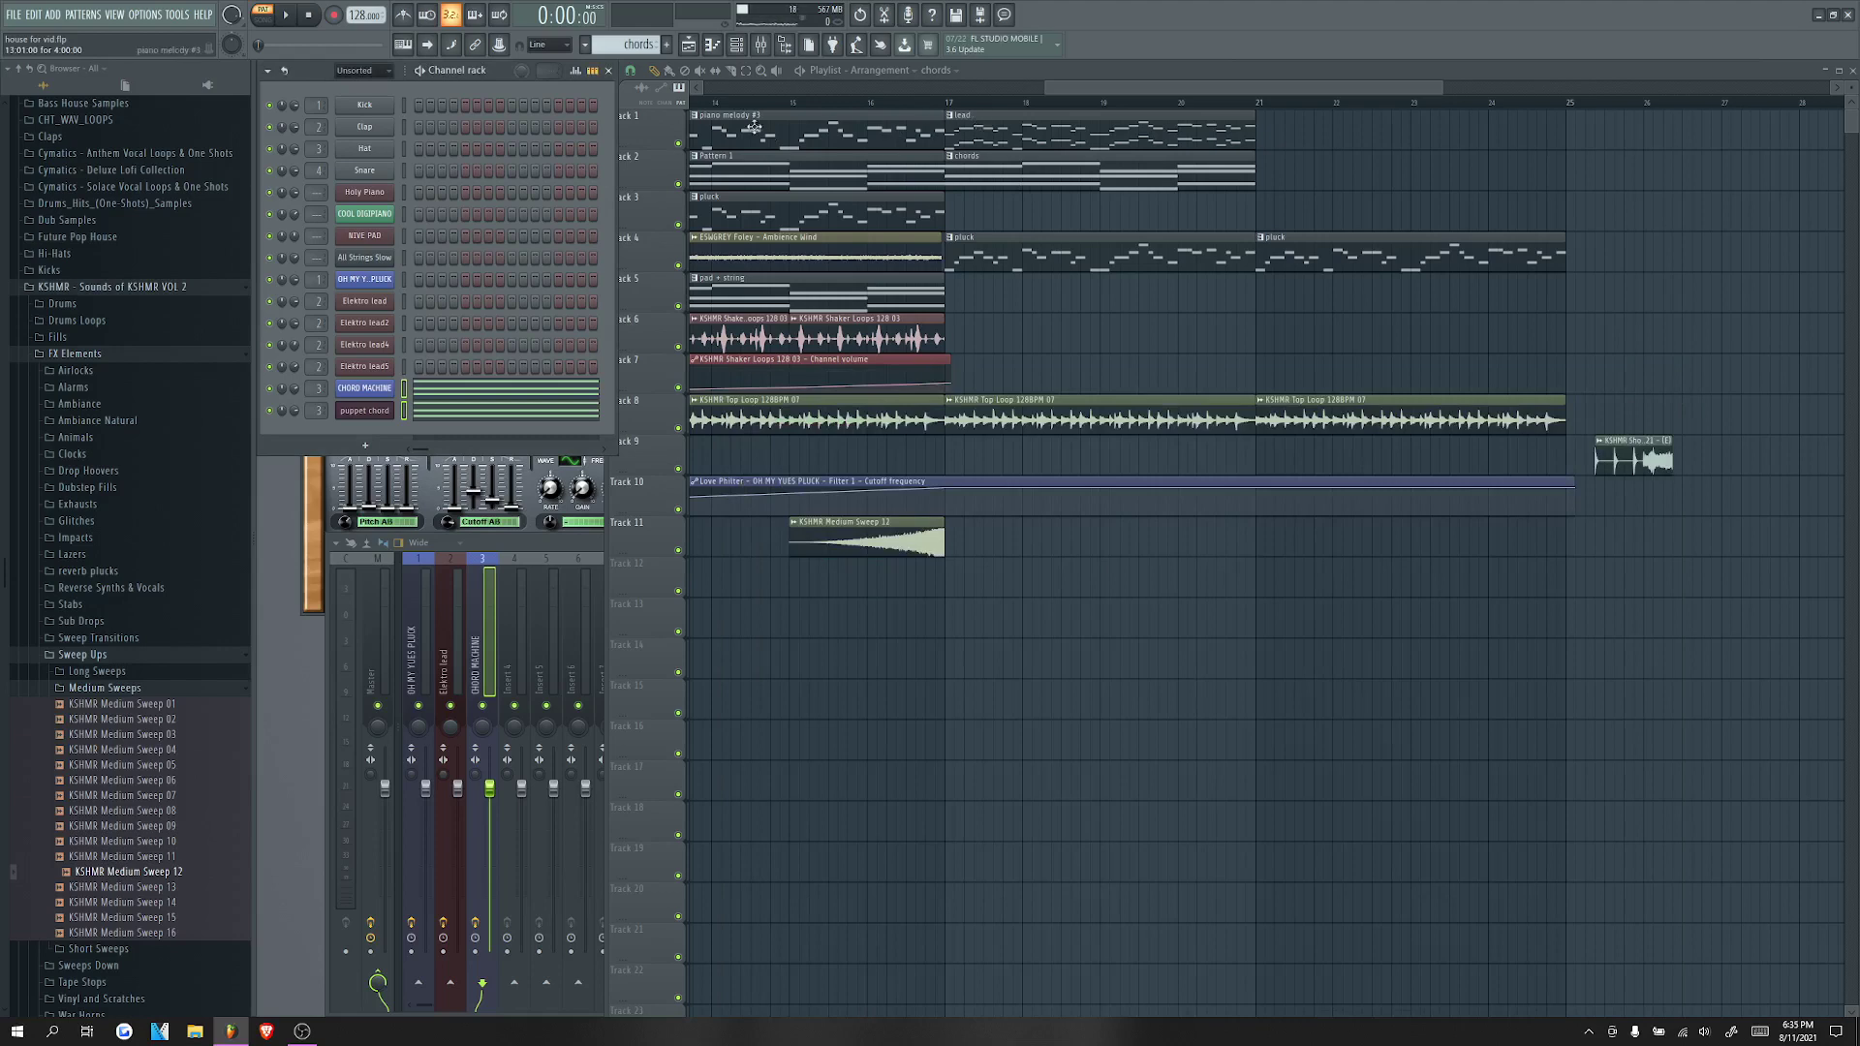
Step: Start an empty pattern named bass and add a new Sylenth1 channel for it
{"action": "left_click", "coordinate": [666, 45]}
{"action": "type", "text": "bass"}
{"action": "key", "text": "Return"}
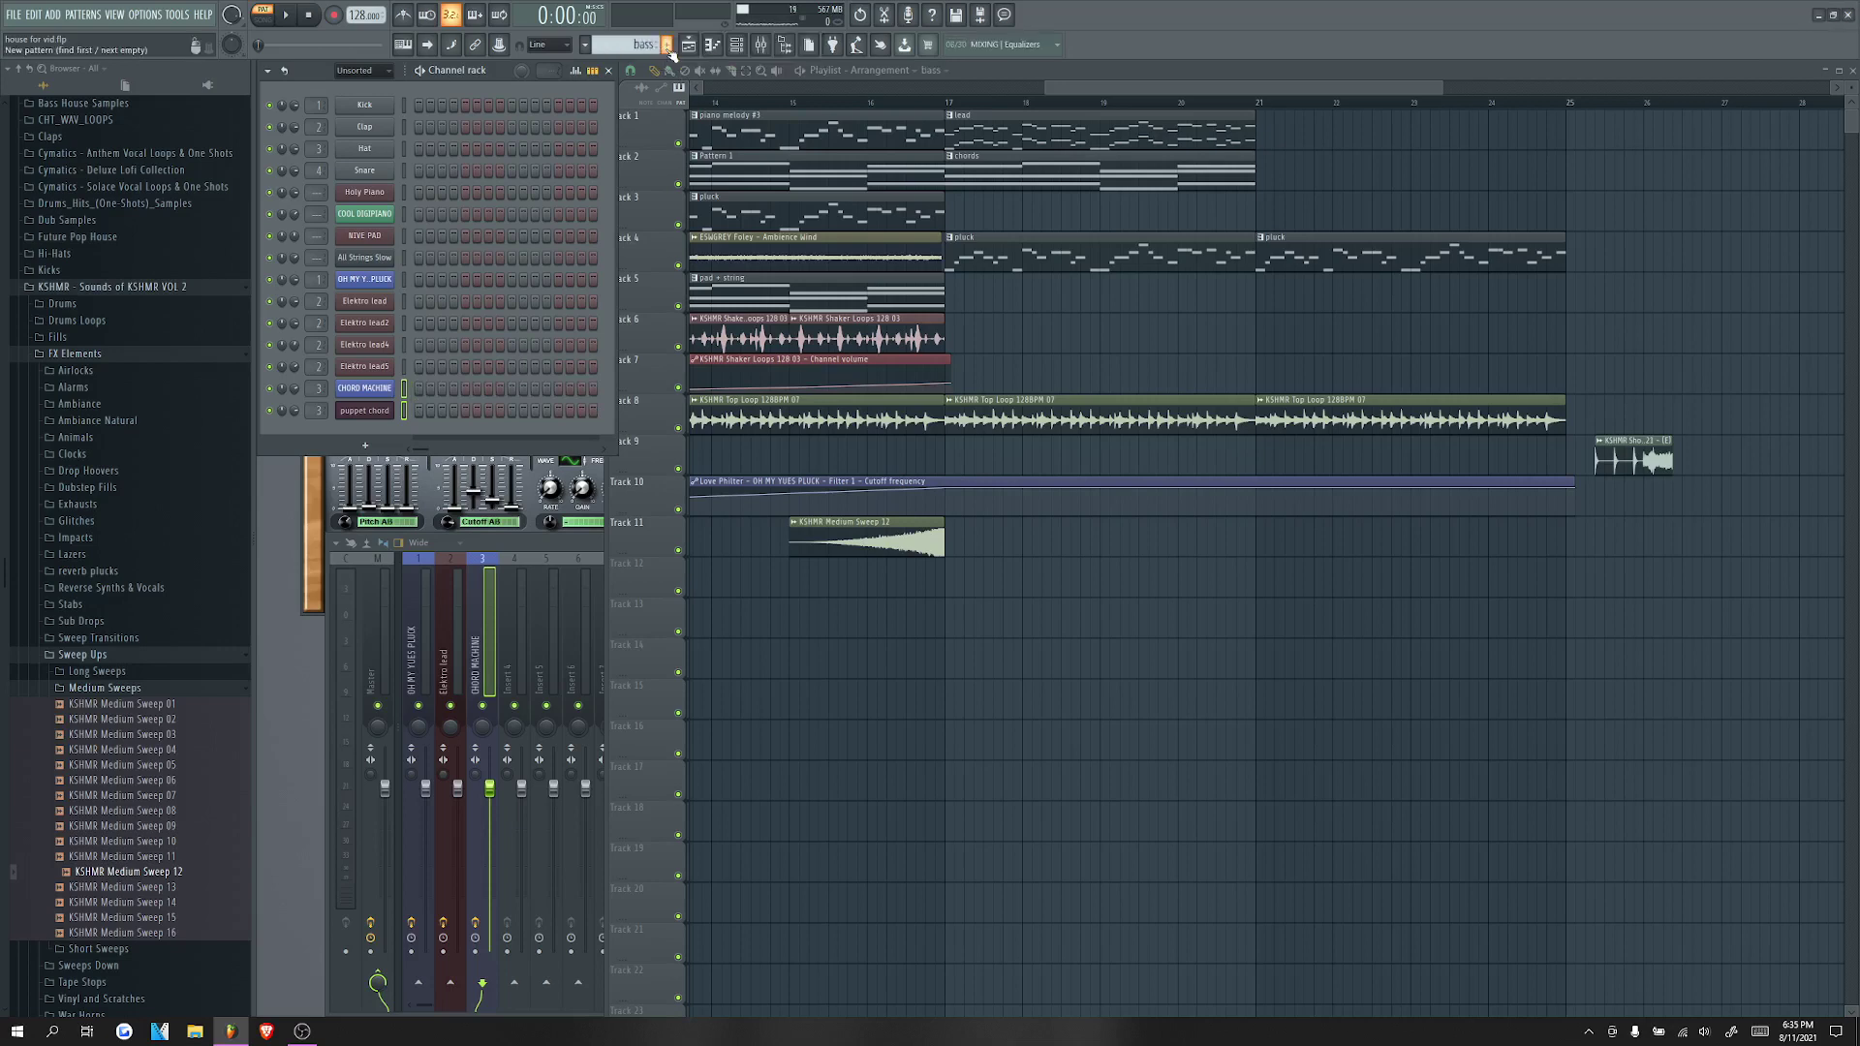
{"action": "left_click", "coordinate": [365, 445]}
{"action": "left_click", "coordinate": [374, 941]}
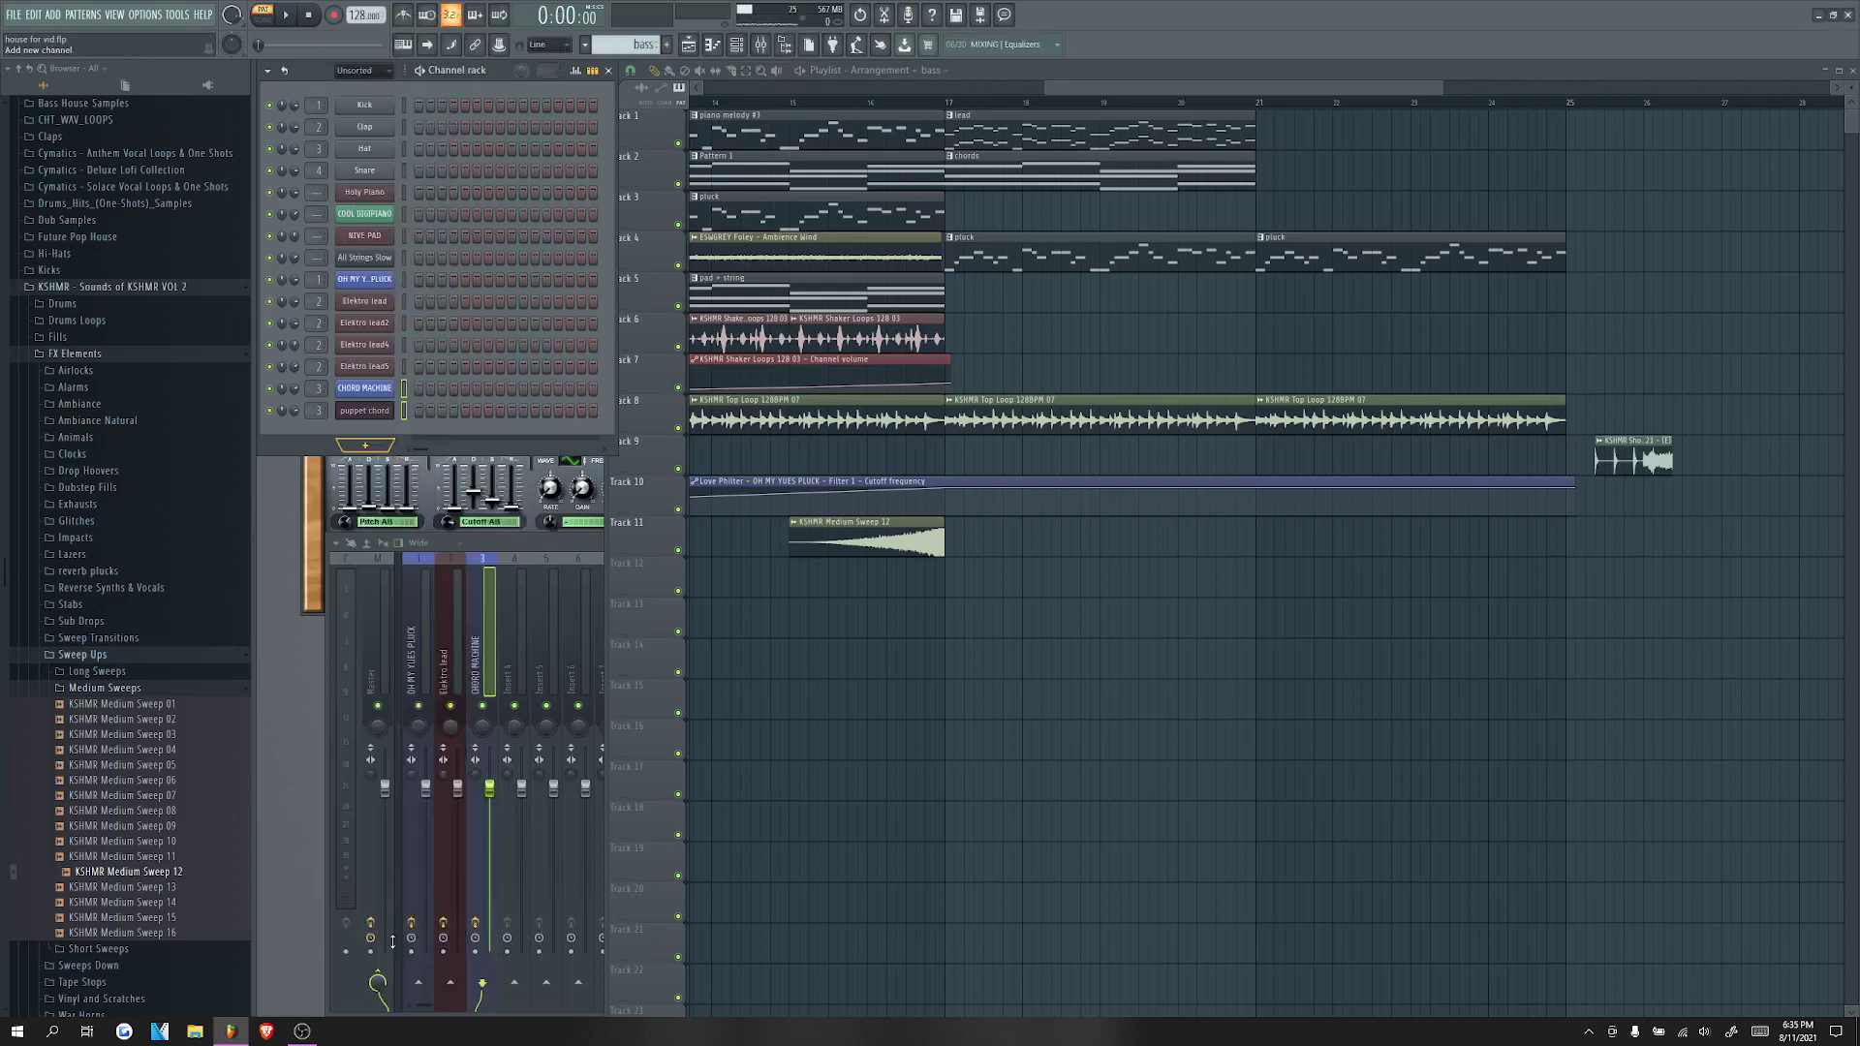
Step: Load the Easy Bass preset in the new Sylenth1 and paste the copied chord notes into its piano roll
{"action": "left_click", "coordinate": [328, 193]}
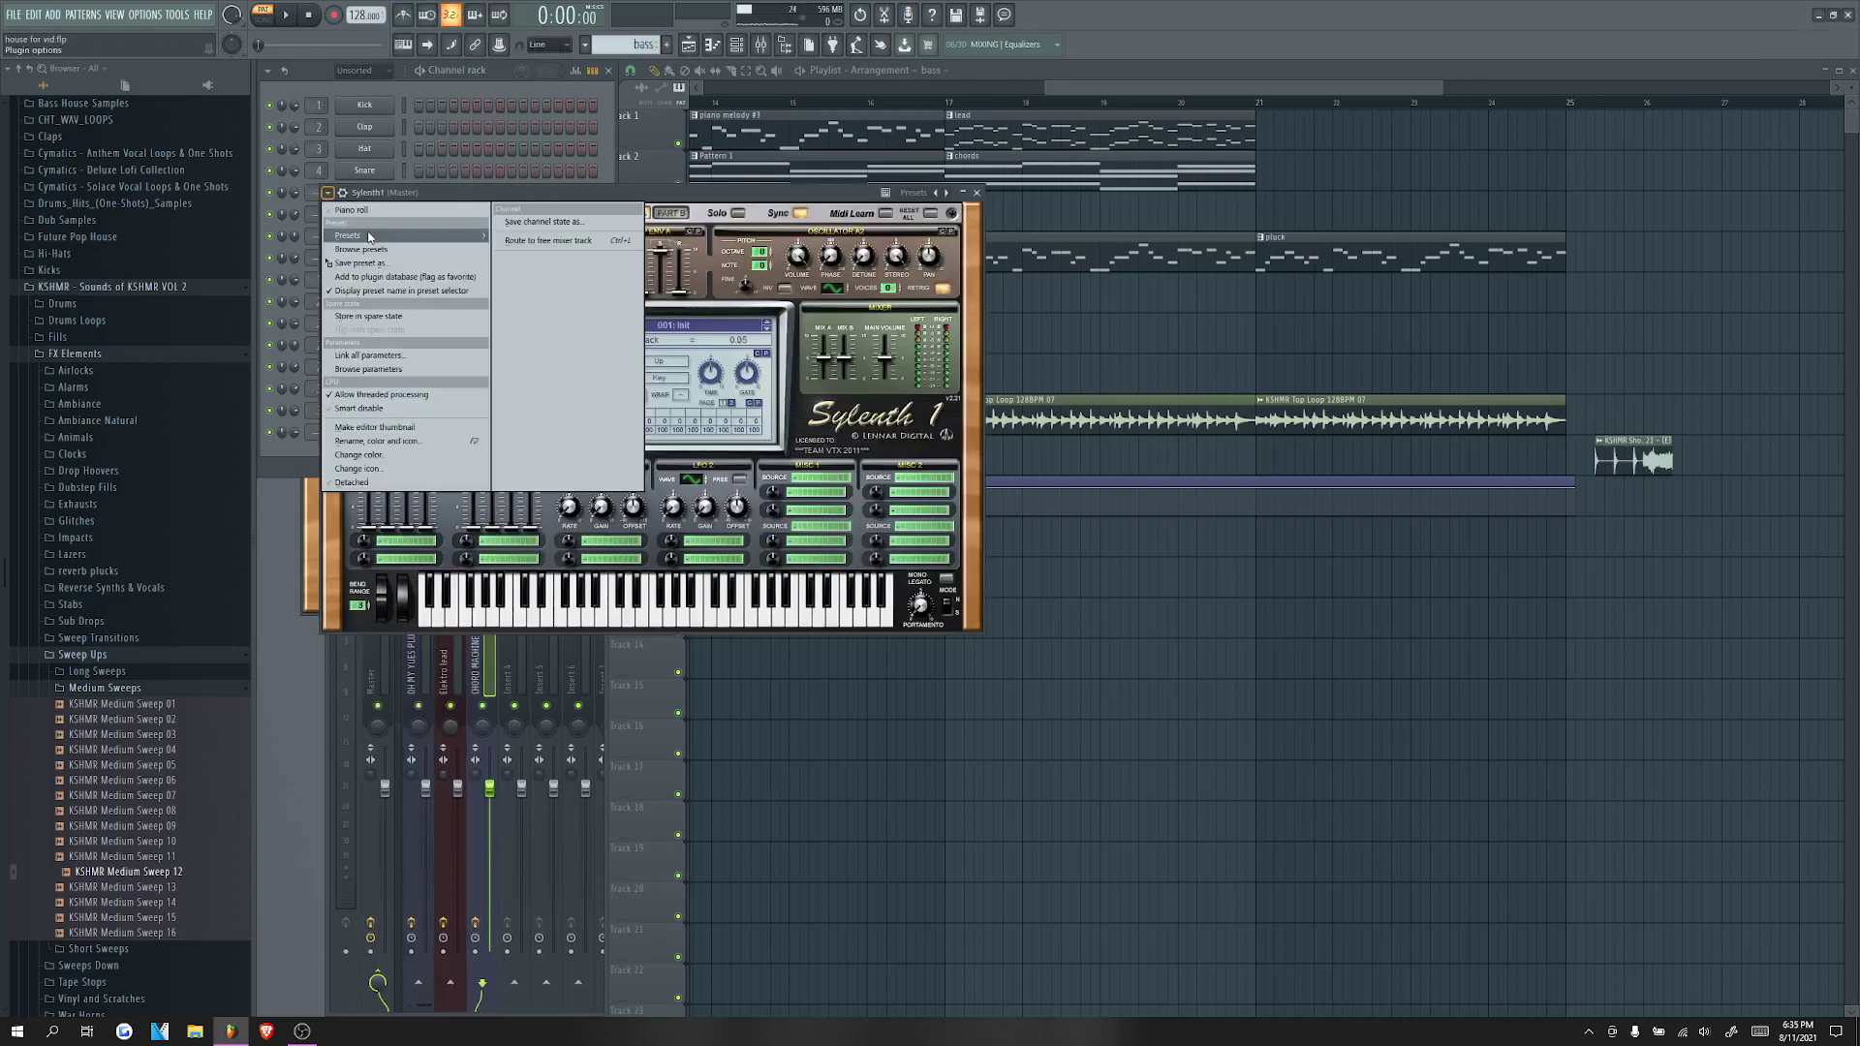
{"action": "mouse_move", "coordinate": [361, 236]}
{"action": "left_click", "coordinate": [549, 404]}
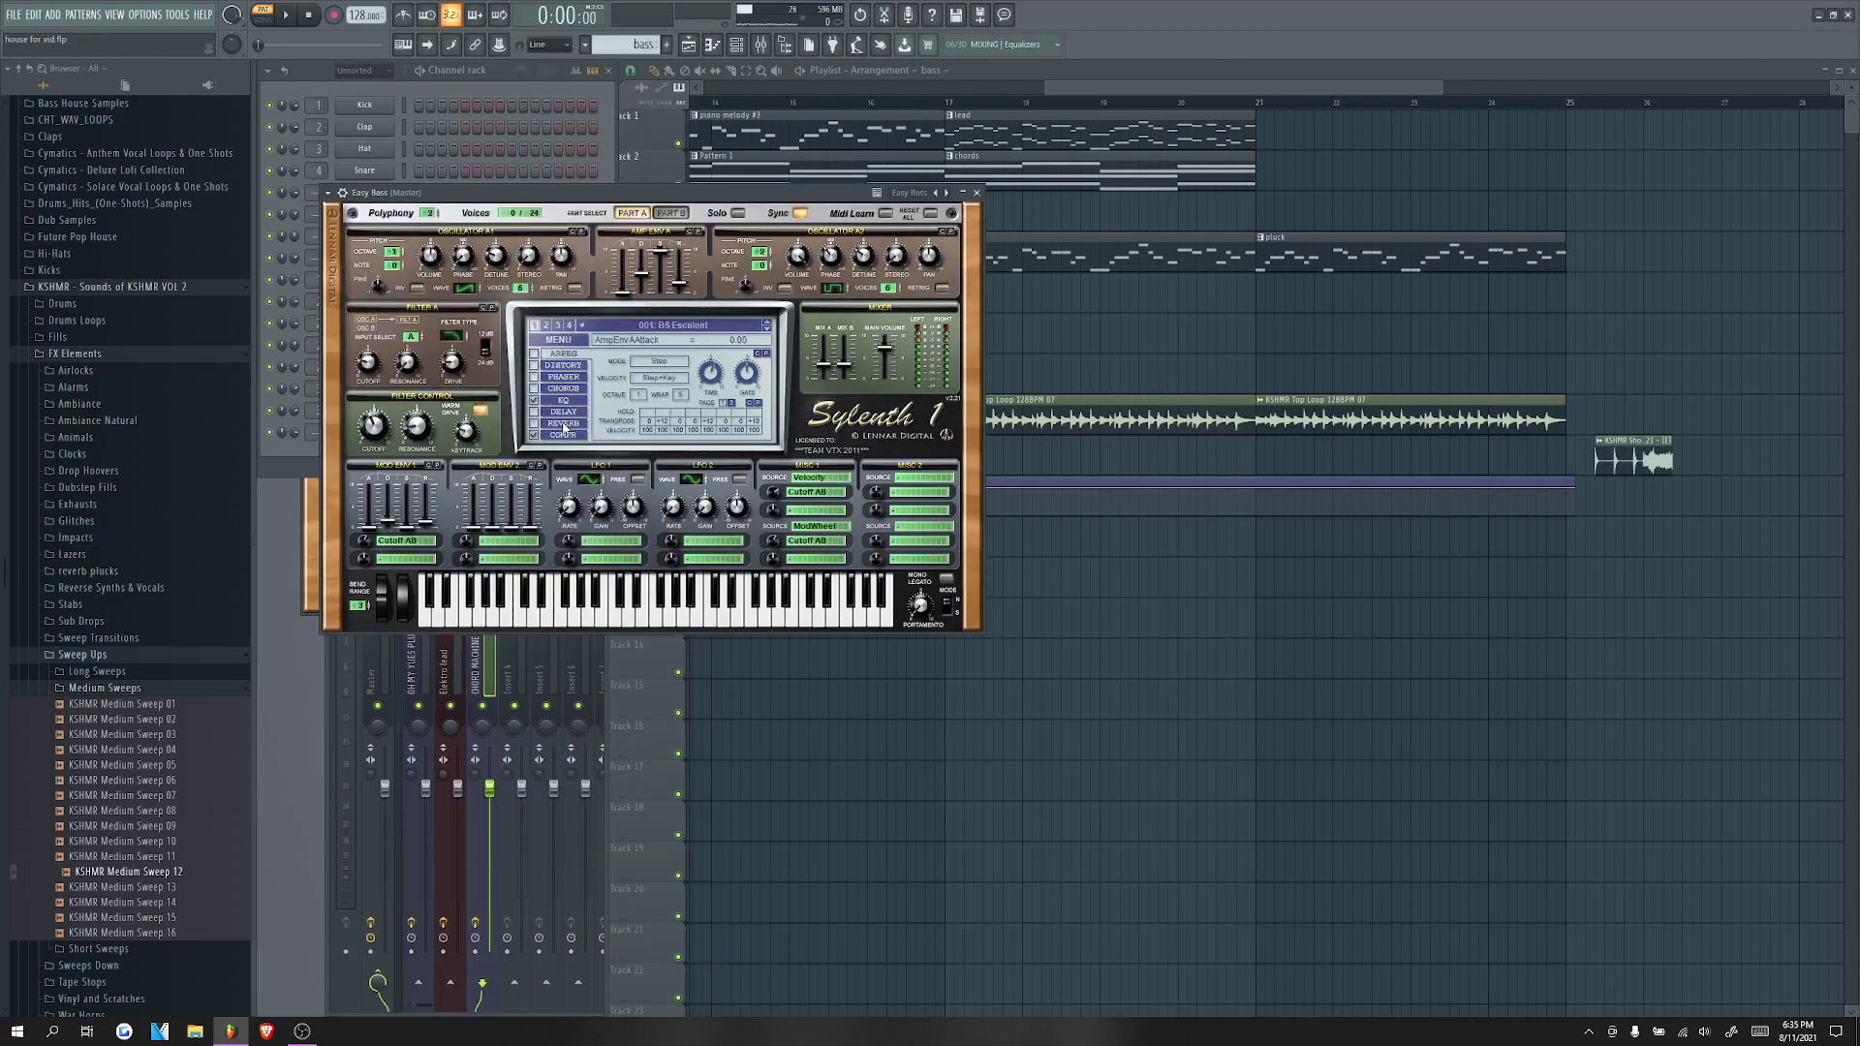
{"action": "key", "text": "F7"}
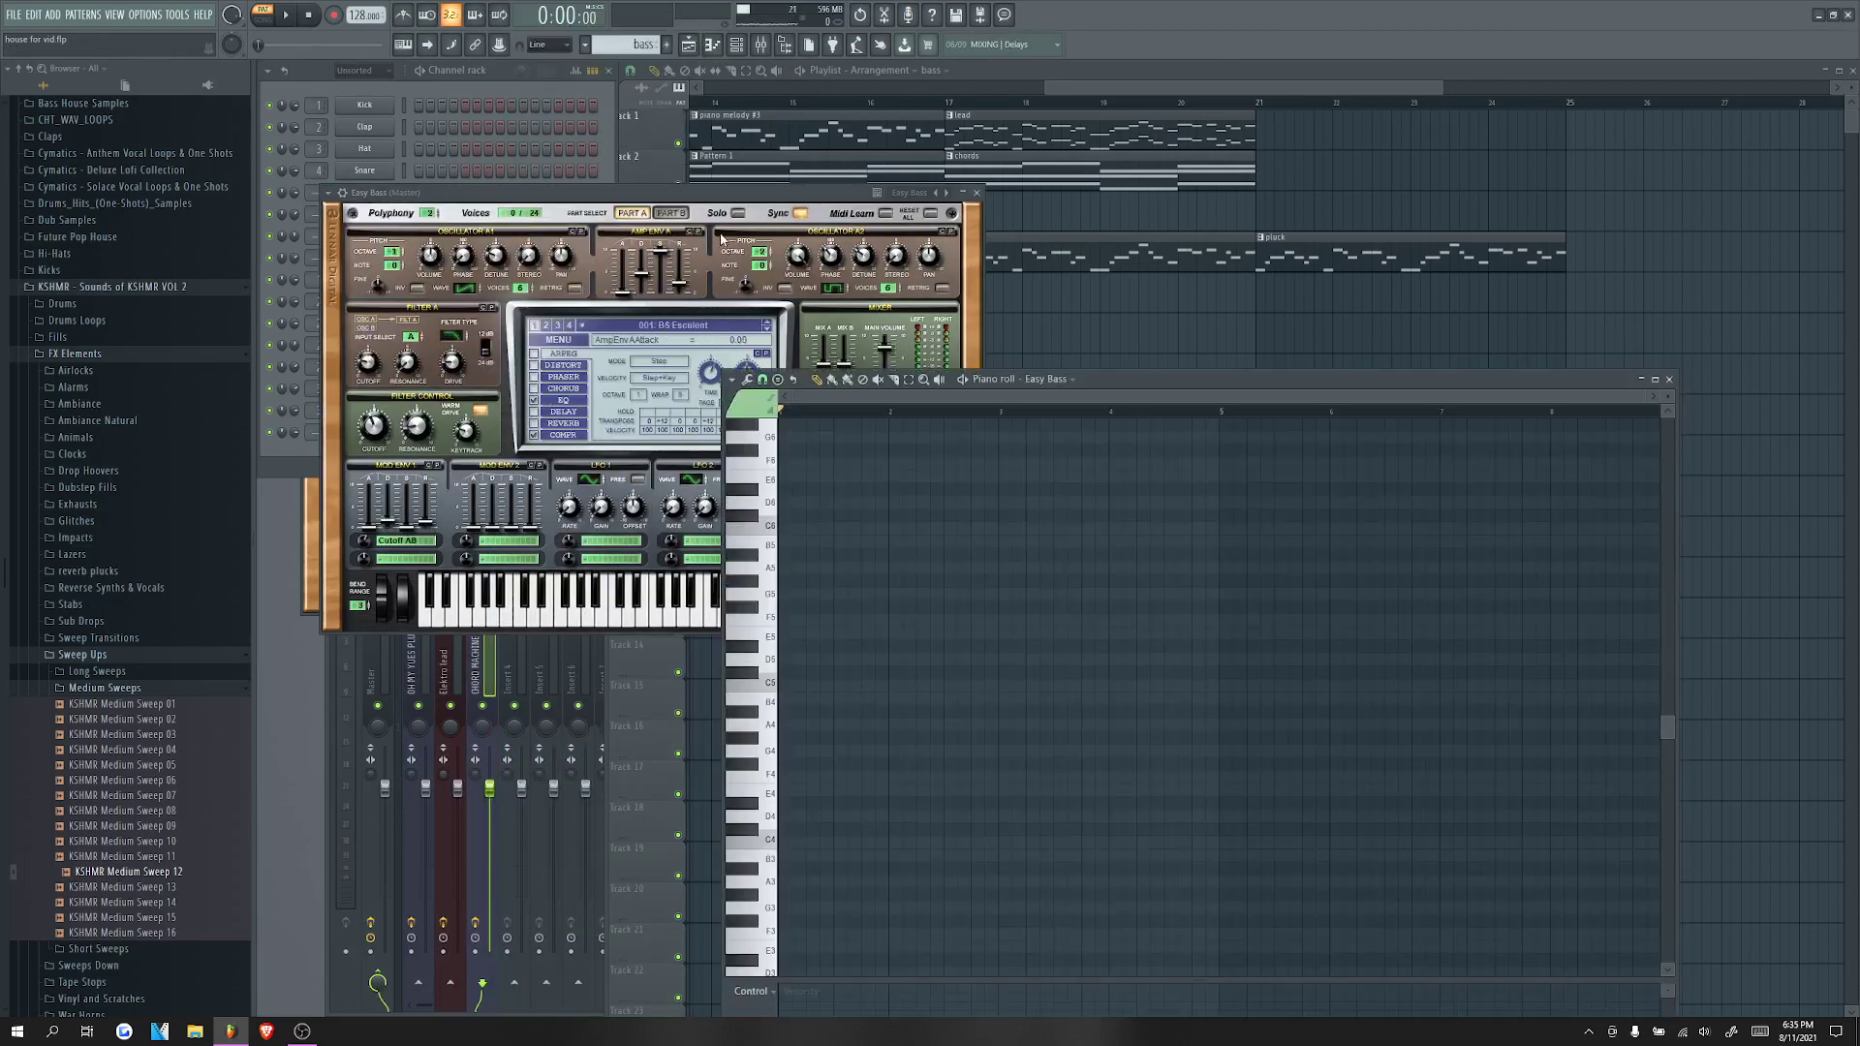
{"action": "key", "text": "ctrl+v"}
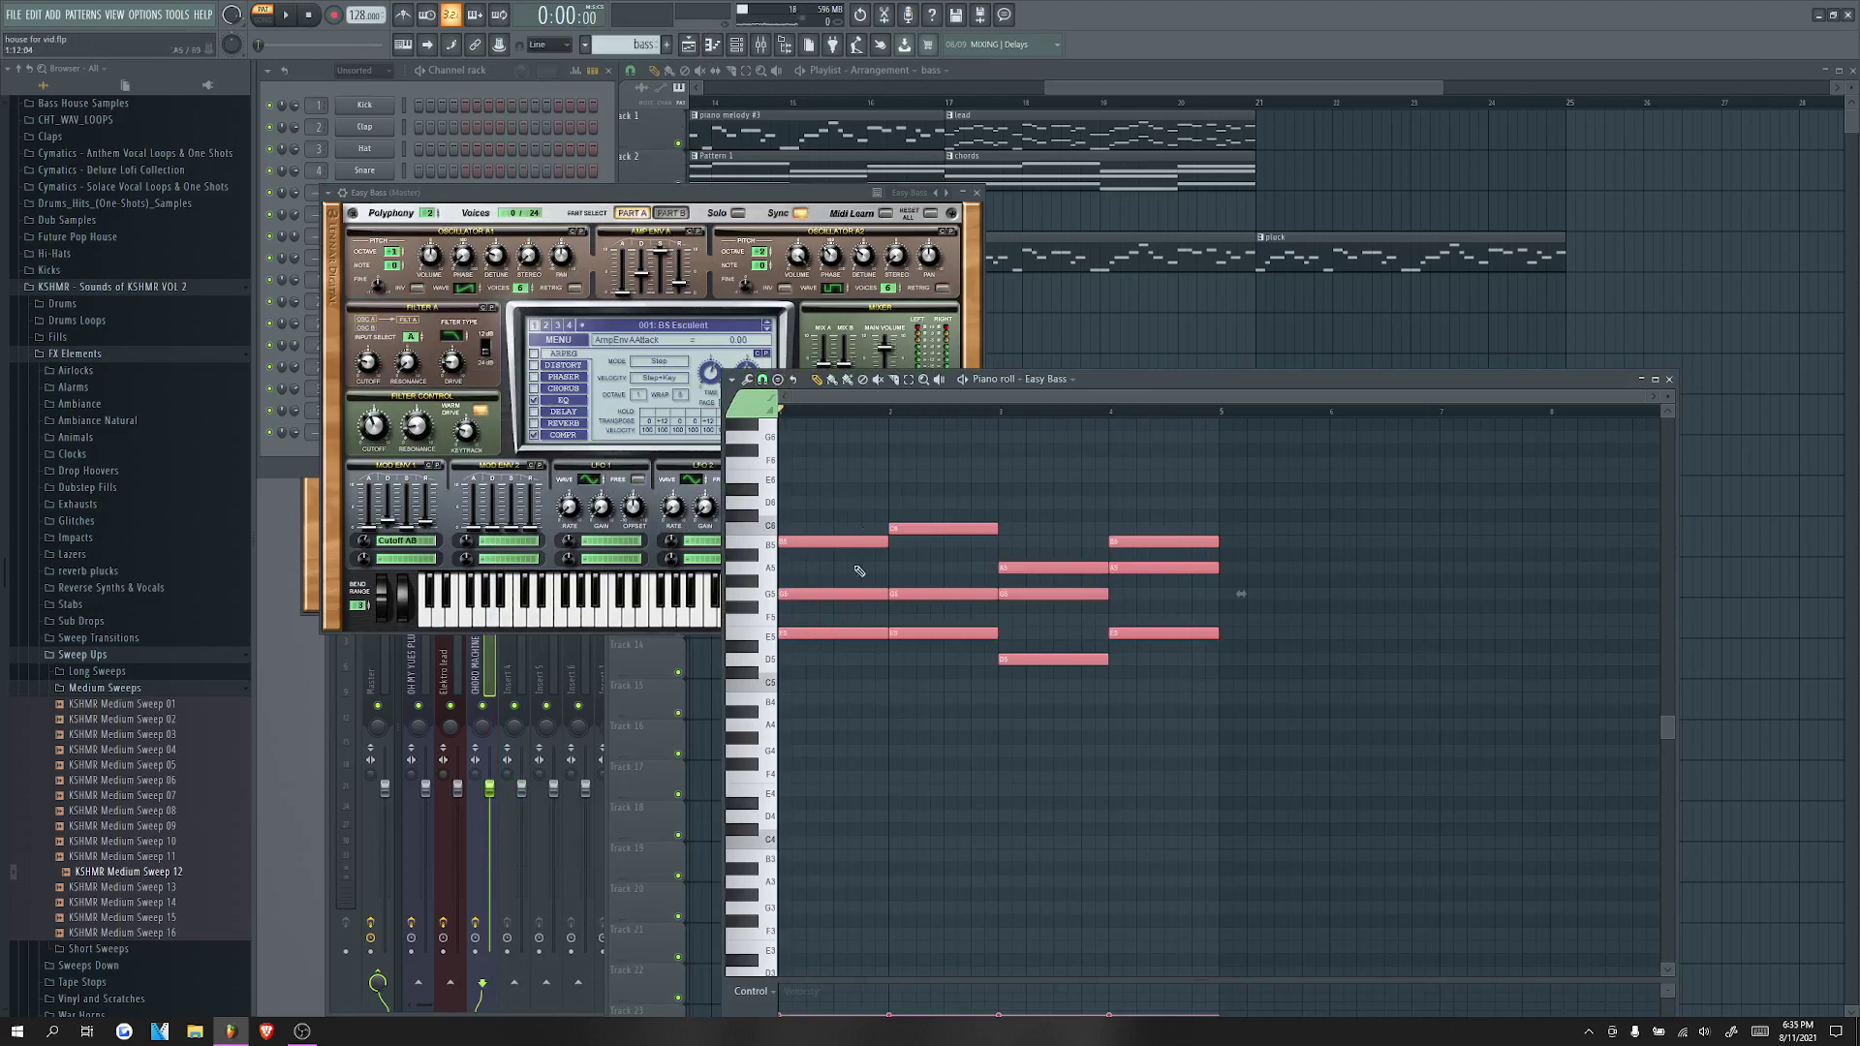
Step: Try the first two chords with only their lowest notes during playback and undo the note deletions
{"action": "right_click", "coordinate": [802, 541]}
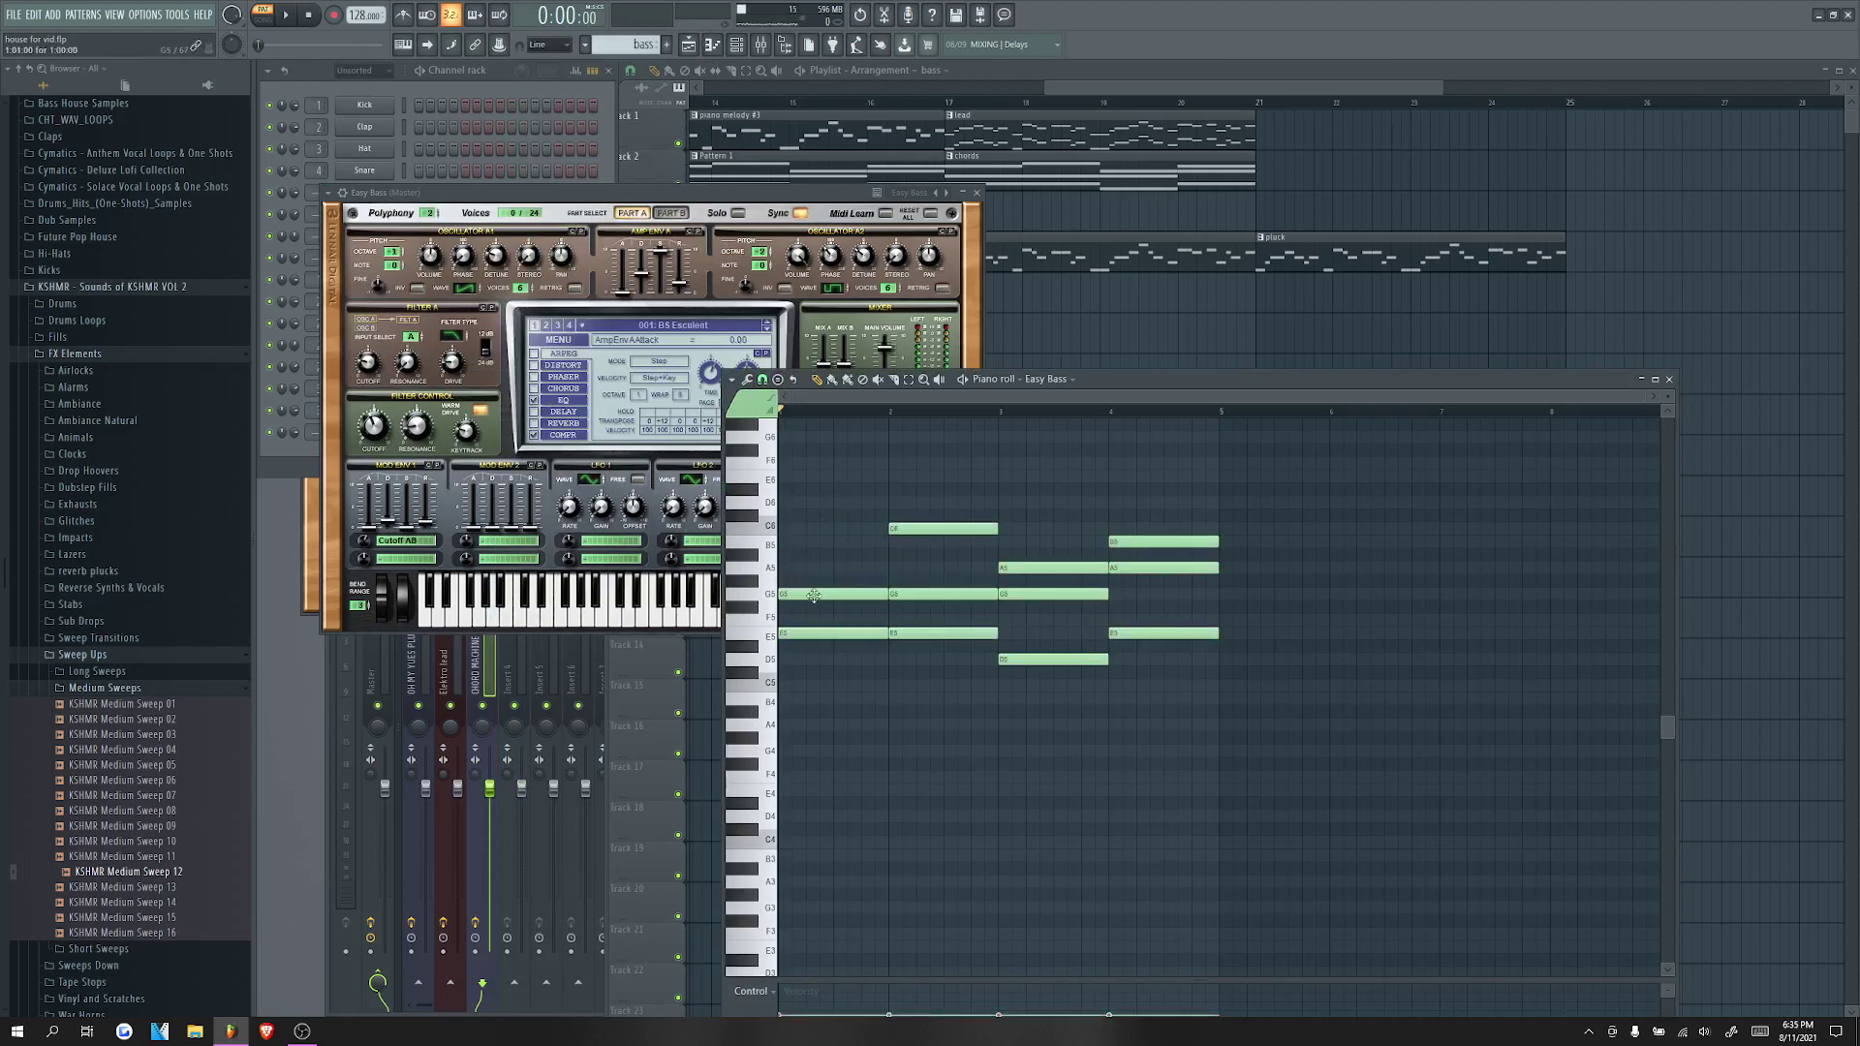
{"action": "right_click", "coordinate": [827, 595]}
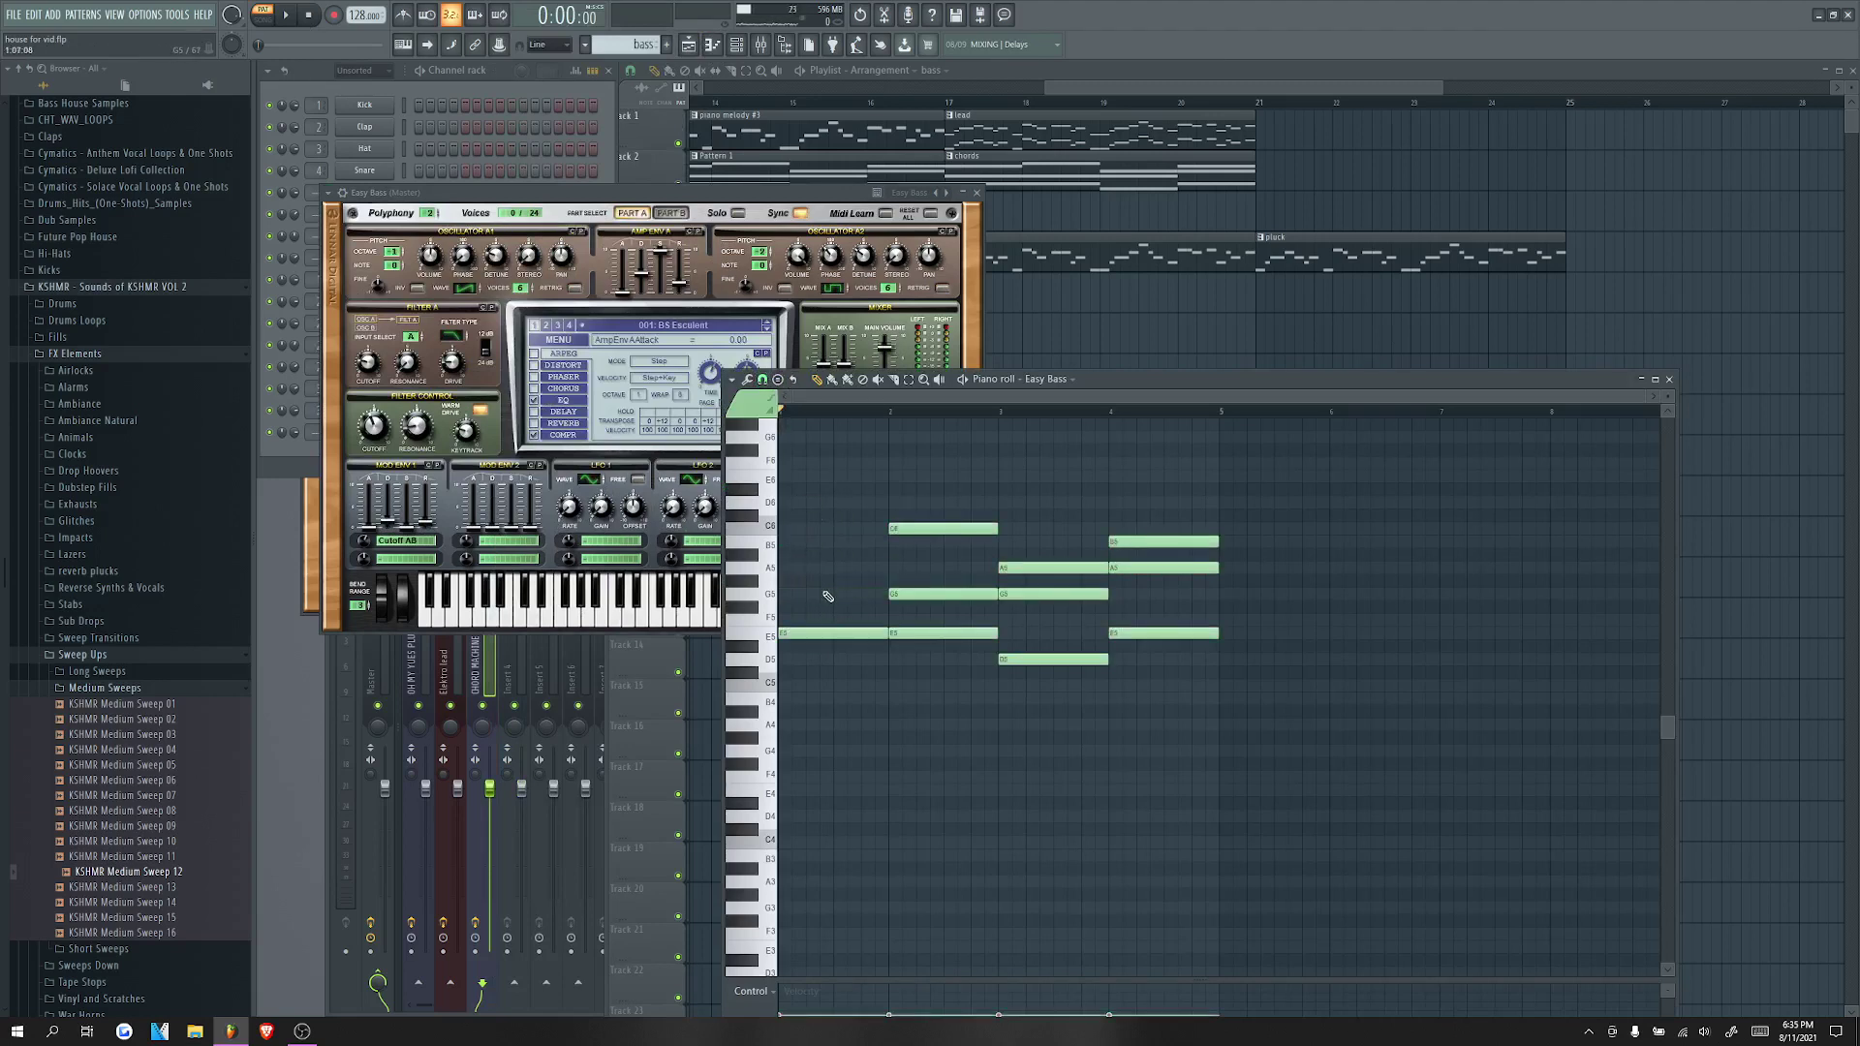
{"action": "right_click", "coordinate": [916, 528]}
{"action": "right_click", "coordinate": [930, 594]}
{"action": "key", "text": "space"}
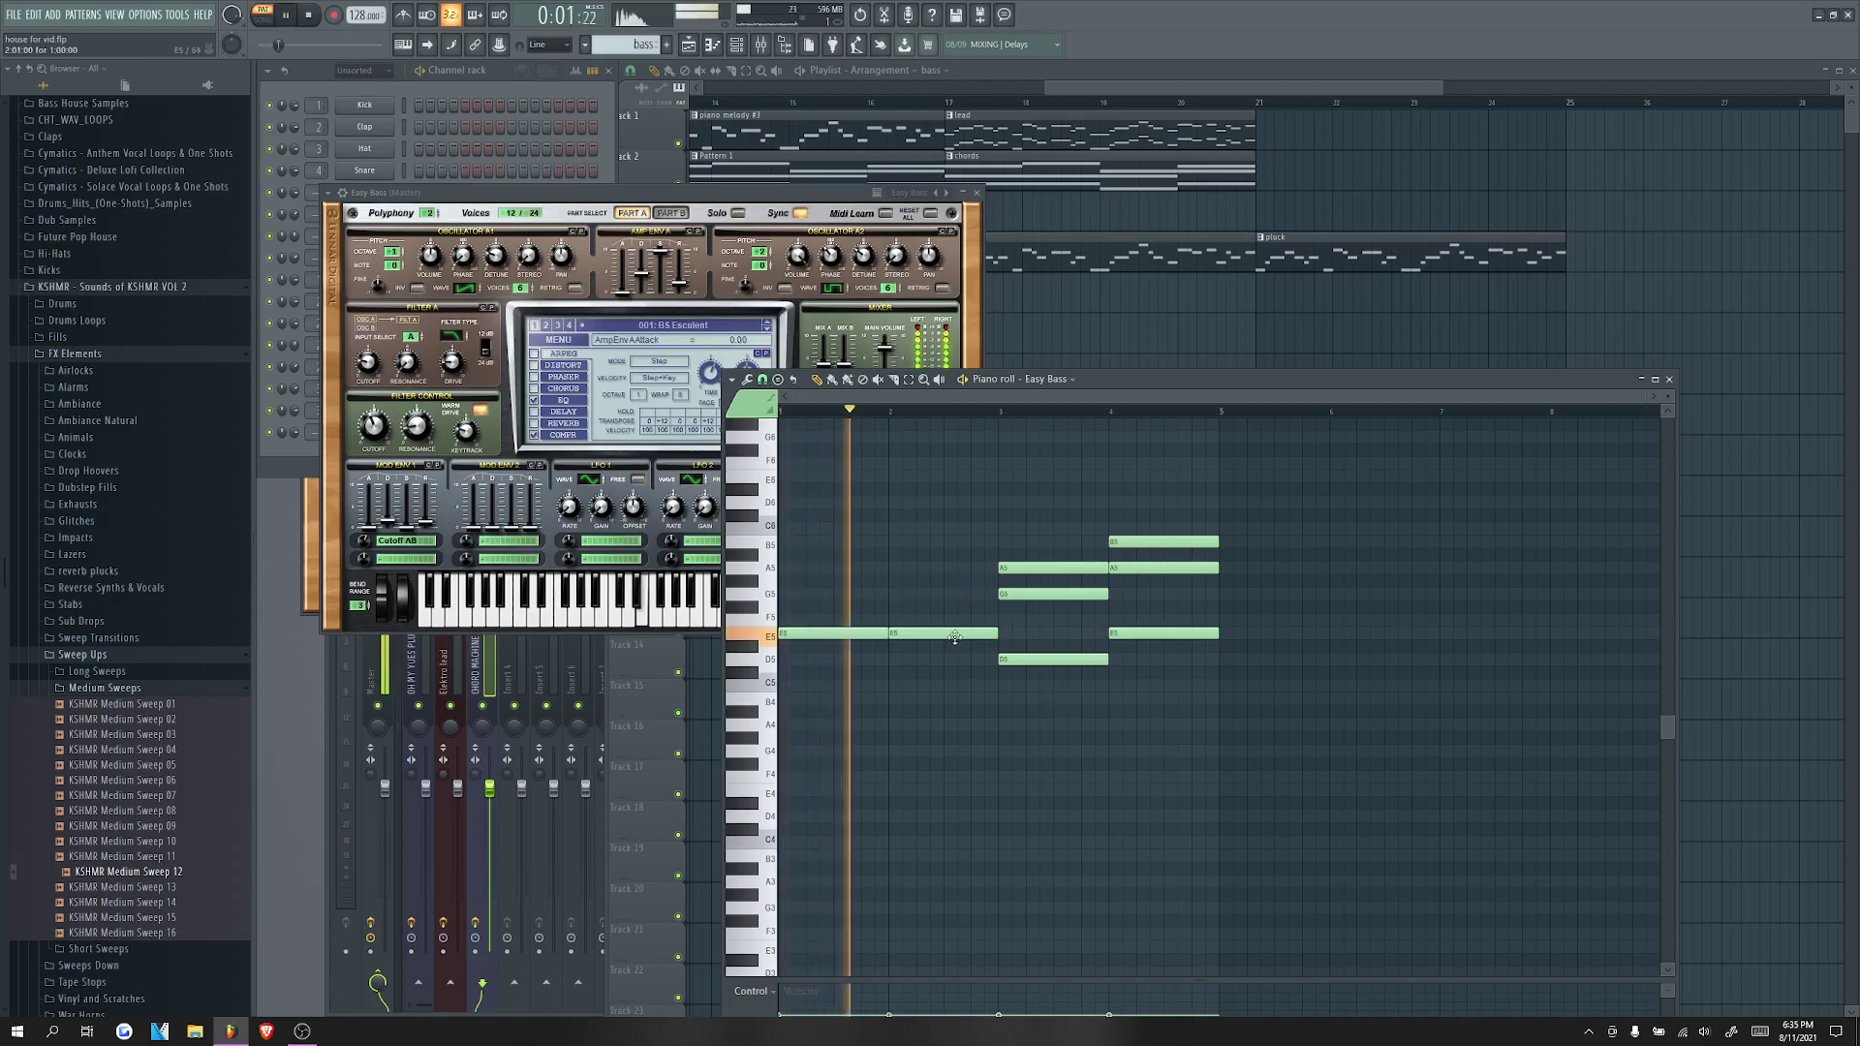
{"action": "key", "text": "ctrl+alt+z"}
{"action": "key", "text": "ctrl+alt+z"}
{"action": "key", "text": "space"}
{"action": "key", "text": "ctrl+alt+z"}
{"action": "key", "text": "ctrl+alt+z"}
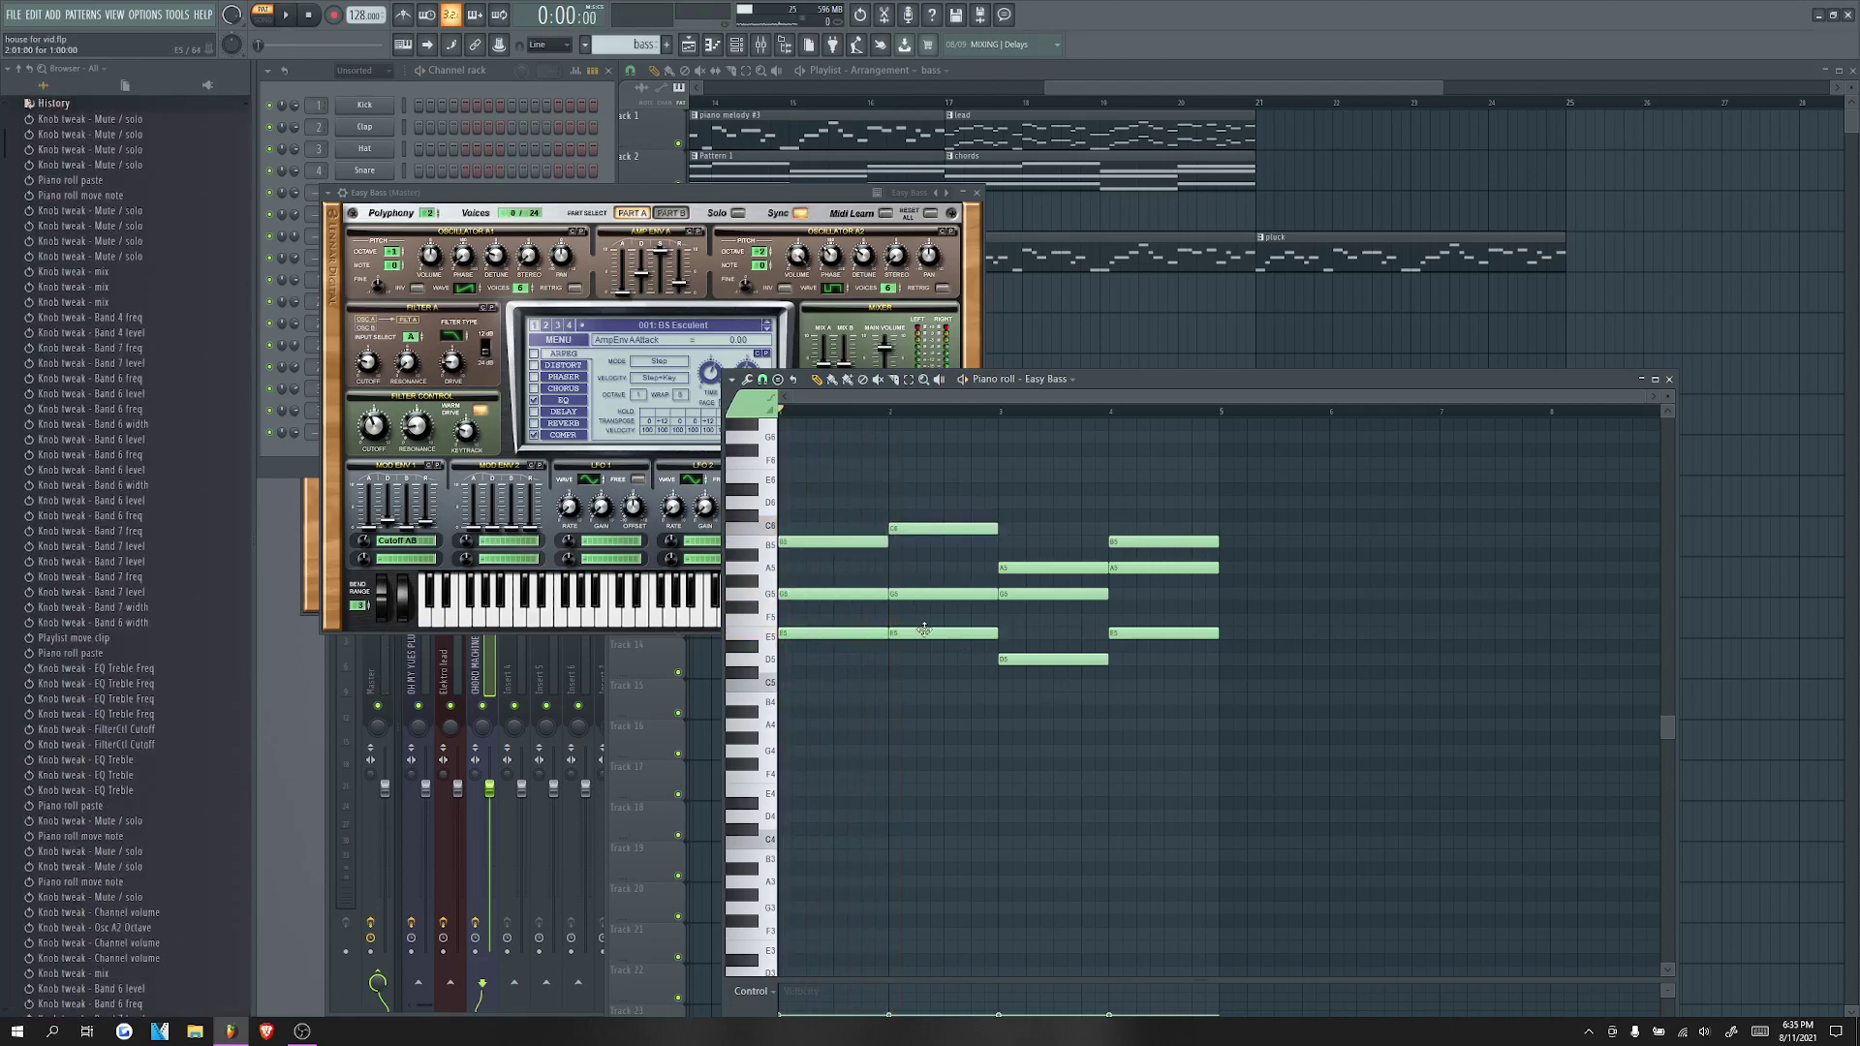
Step: Delete the lower notes of all four pasted chords, keeping only each chord's highest note as the bass line
{"action": "right_click", "coordinate": [852, 594]}
{"action": "right_click", "coordinate": [858, 633]}
{"action": "right_click", "coordinate": [914, 633]}
{"action": "right_click", "coordinate": [928, 596]}
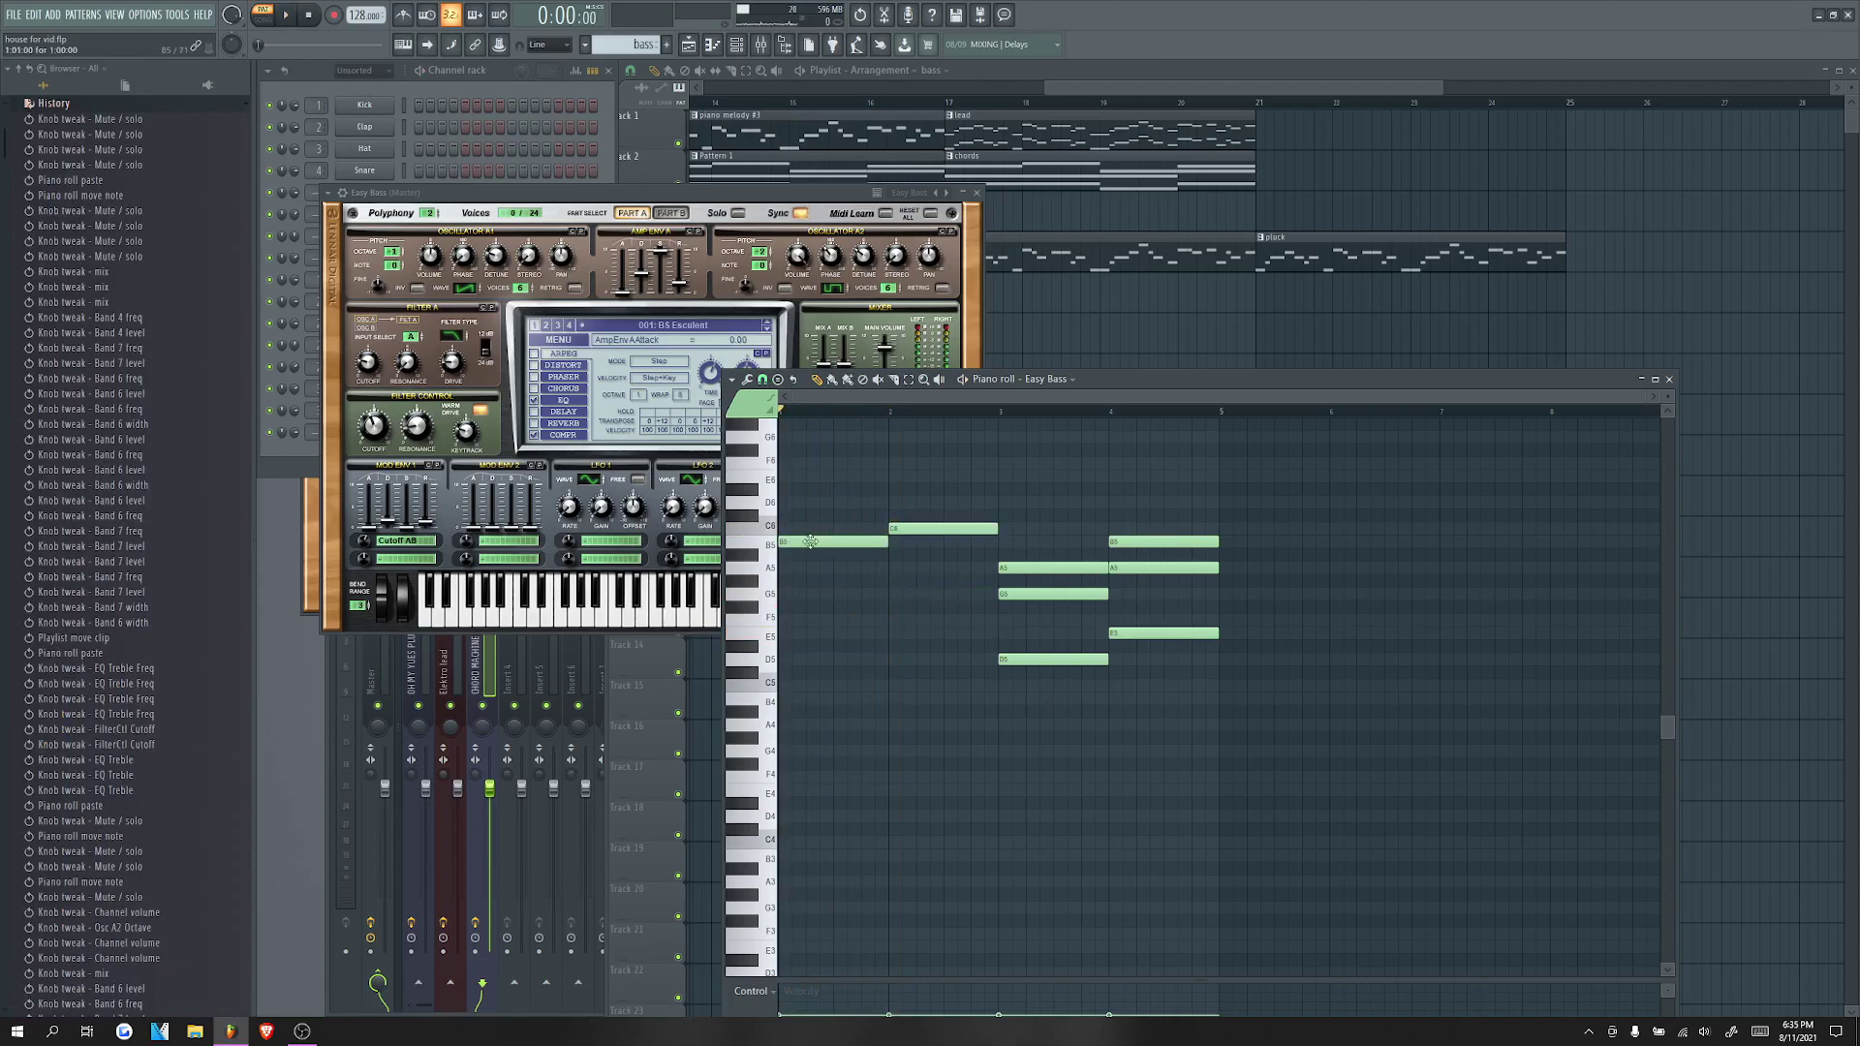
{"action": "key", "text": "space"}
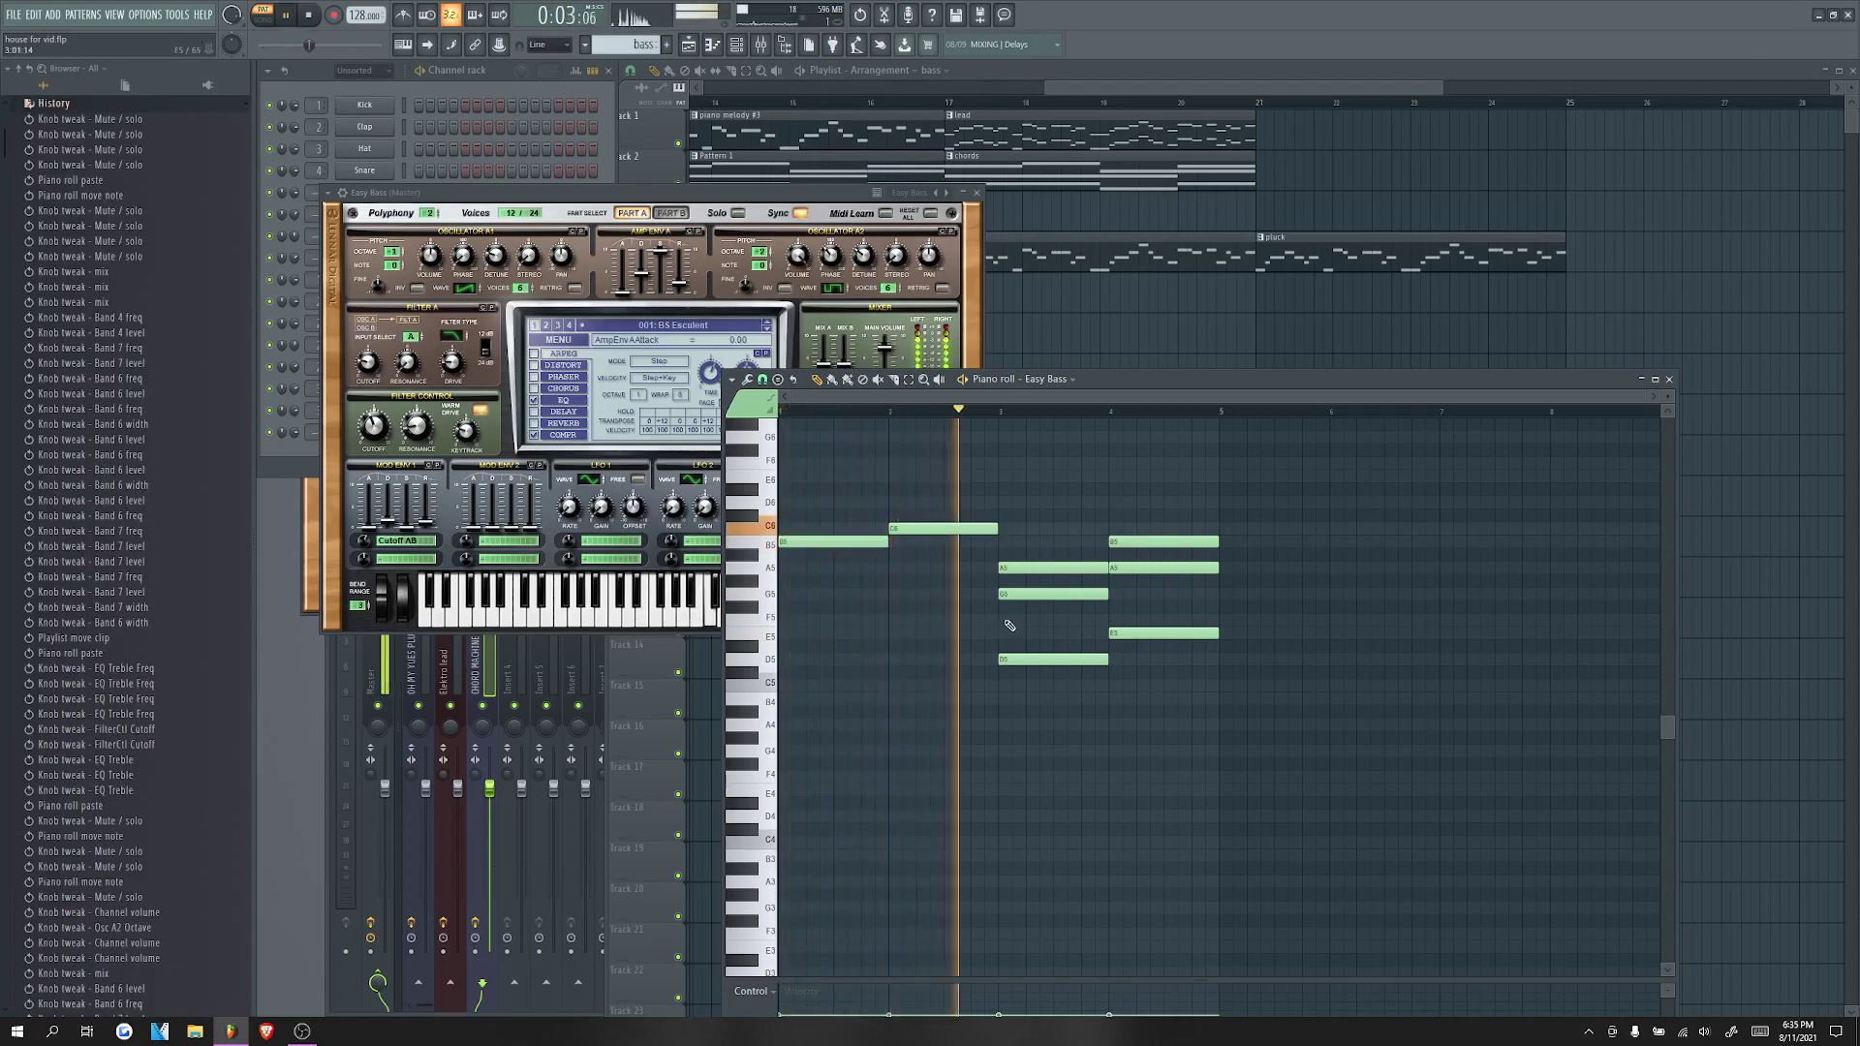
{"action": "right_click", "coordinate": [1013, 594]}
{"action": "right_click", "coordinate": [1030, 659]}
{"action": "right_click", "coordinate": [1130, 567]}
{"action": "right_click", "coordinate": [1139, 633]}
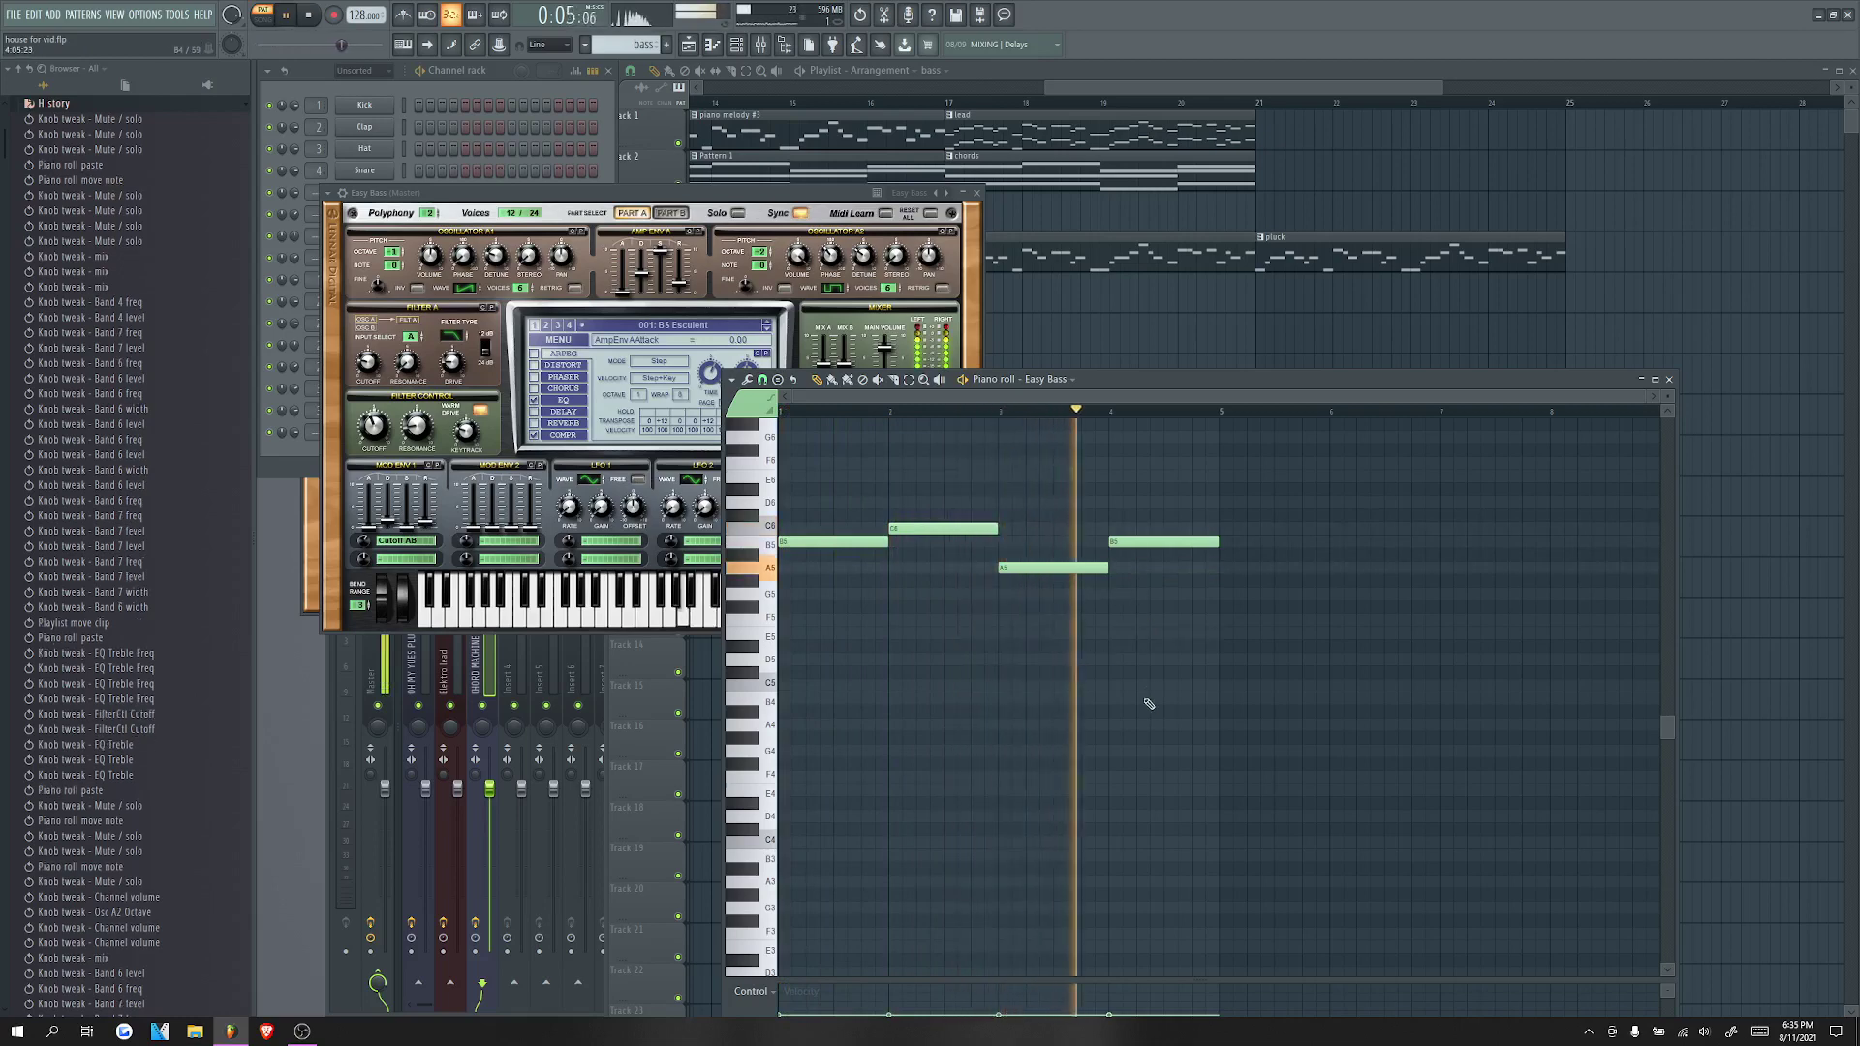
Step: Transpose all four bass notes down one octave and play back the line
{"action": "key", "text": "ctrl+a"}
{"action": "key", "text": "space"}
{"action": "left_click_drag", "start_coordinate": [817, 542], "coordinate": [767, 733]}
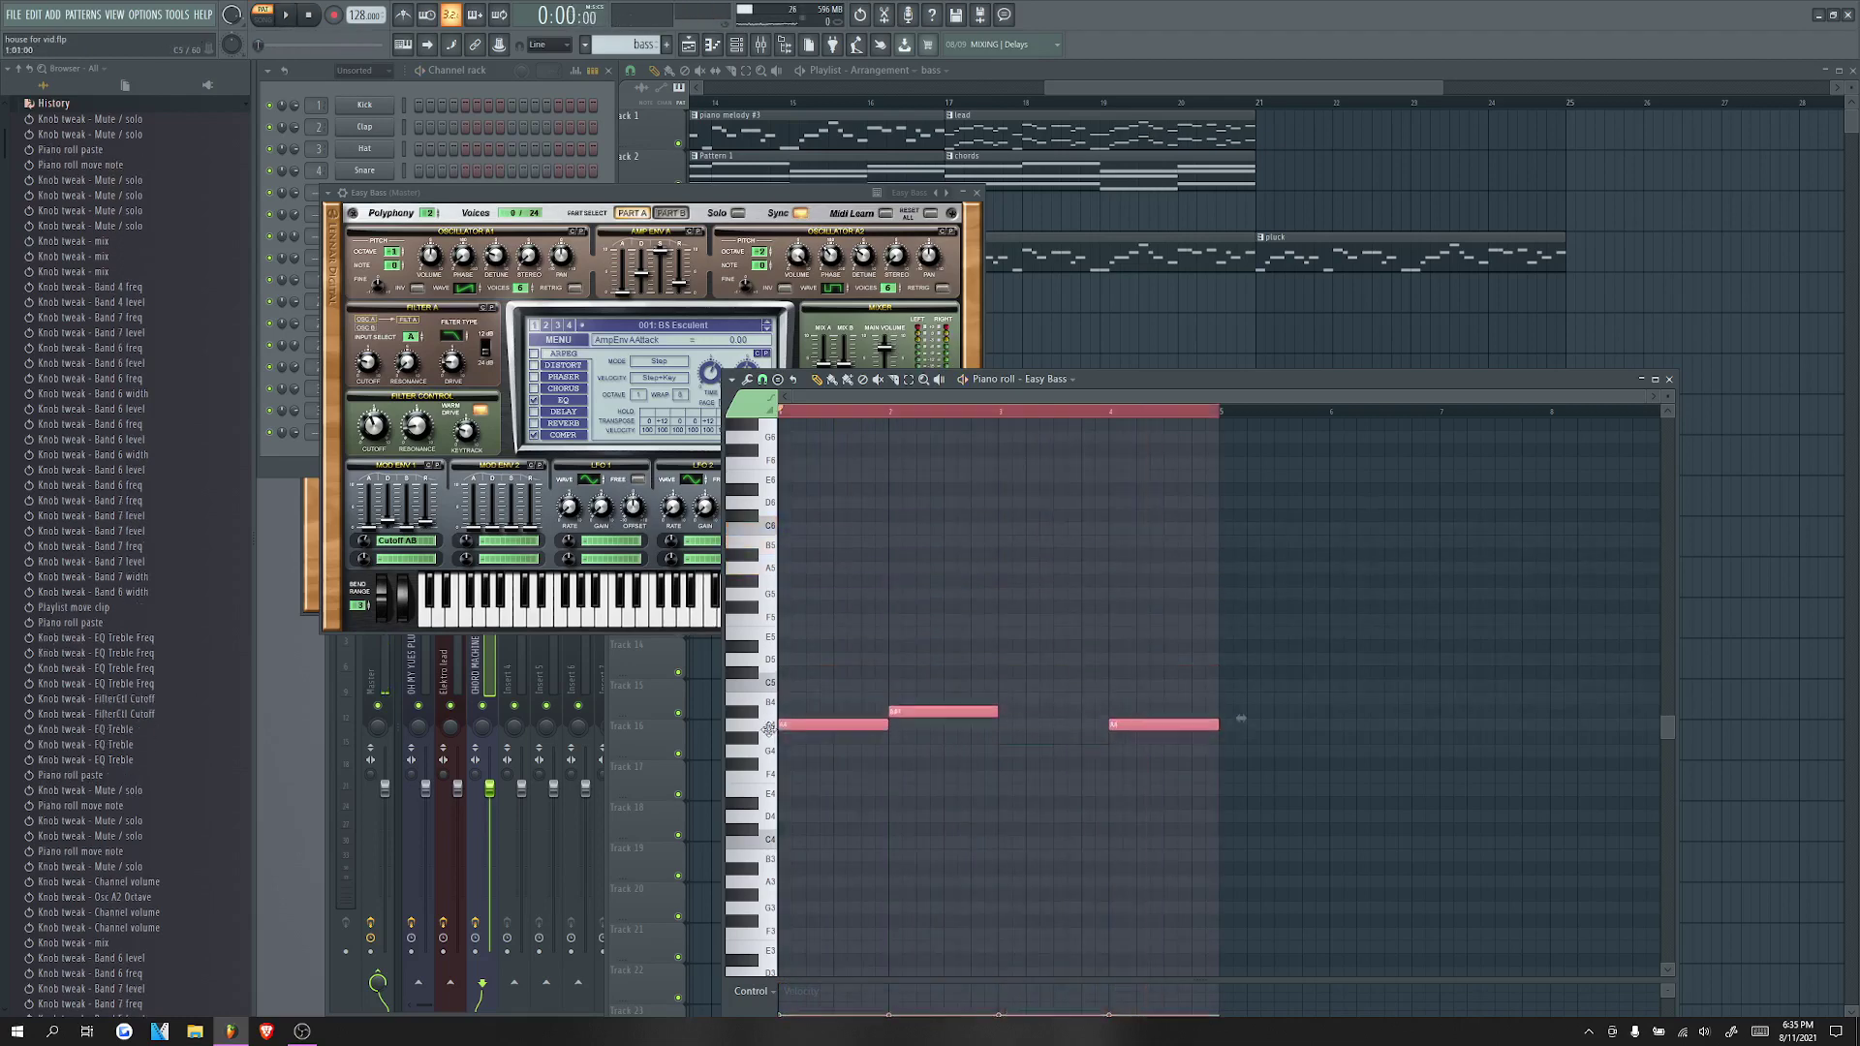
{"action": "key", "text": "Up"}
{"action": "key", "text": "Up"}
{"action": "key", "text": "space"}
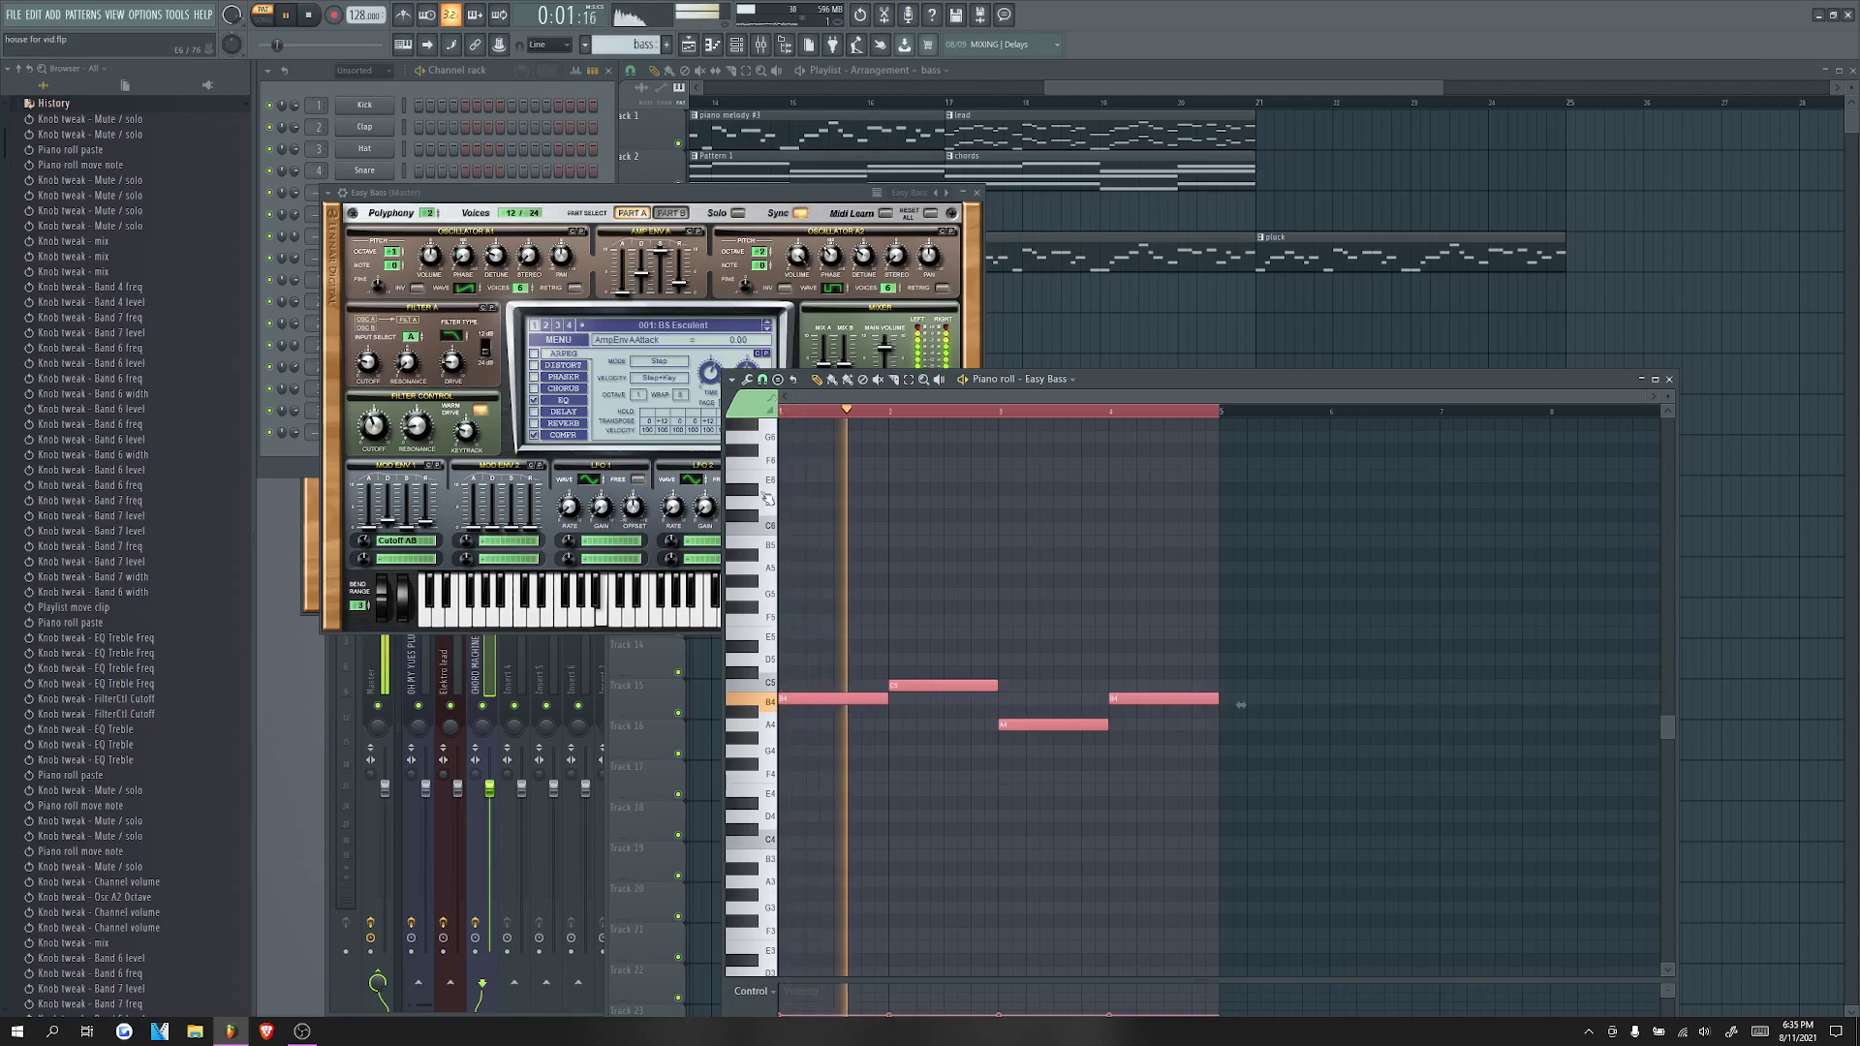
{"action": "key", "text": "space"}
Step: Try the ARP 303 Drive sound on the Easy Bass channel during playback
{"action": "left_click", "coordinate": [516, 89]}
{"action": "left_click", "coordinate": [392, 432]}
{"action": "left_click", "coordinate": [398, 434]}
{"action": "key", "text": "space"}
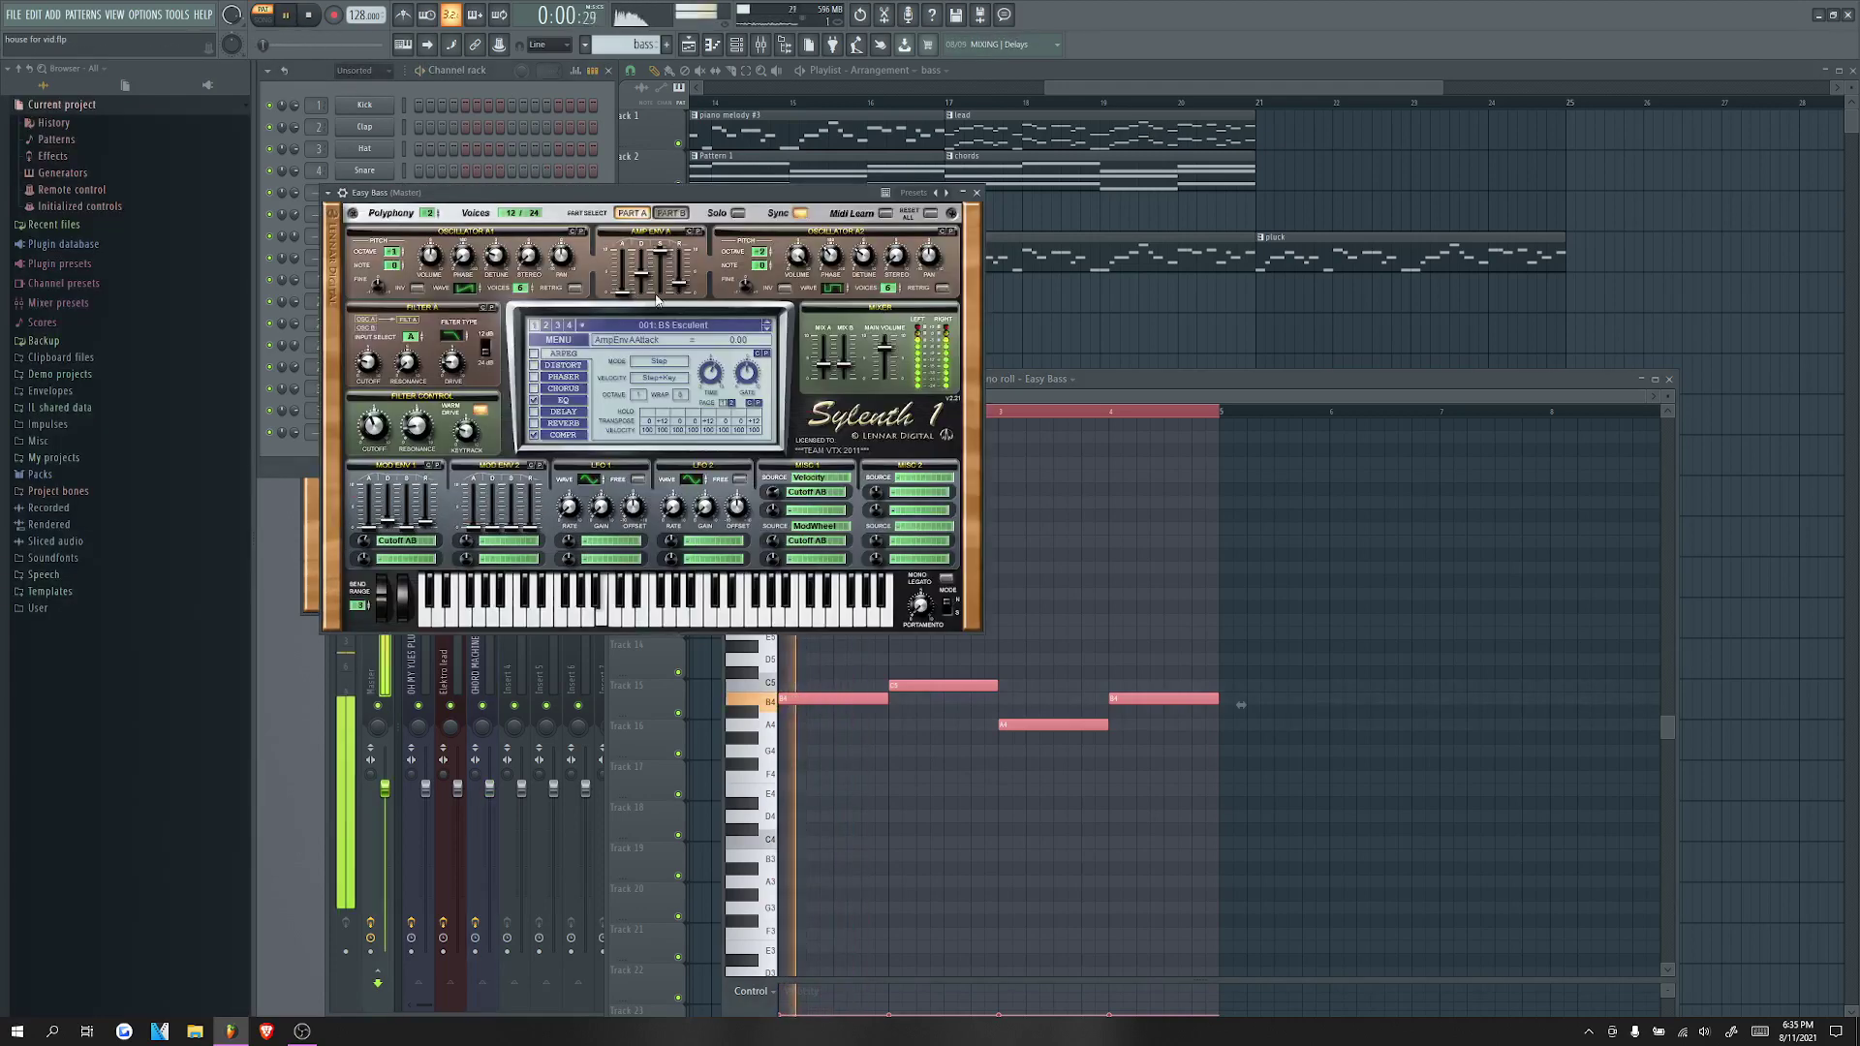
{"action": "left_click", "coordinate": [759, 327]}
{"action": "left_click", "coordinate": [658, 368]}
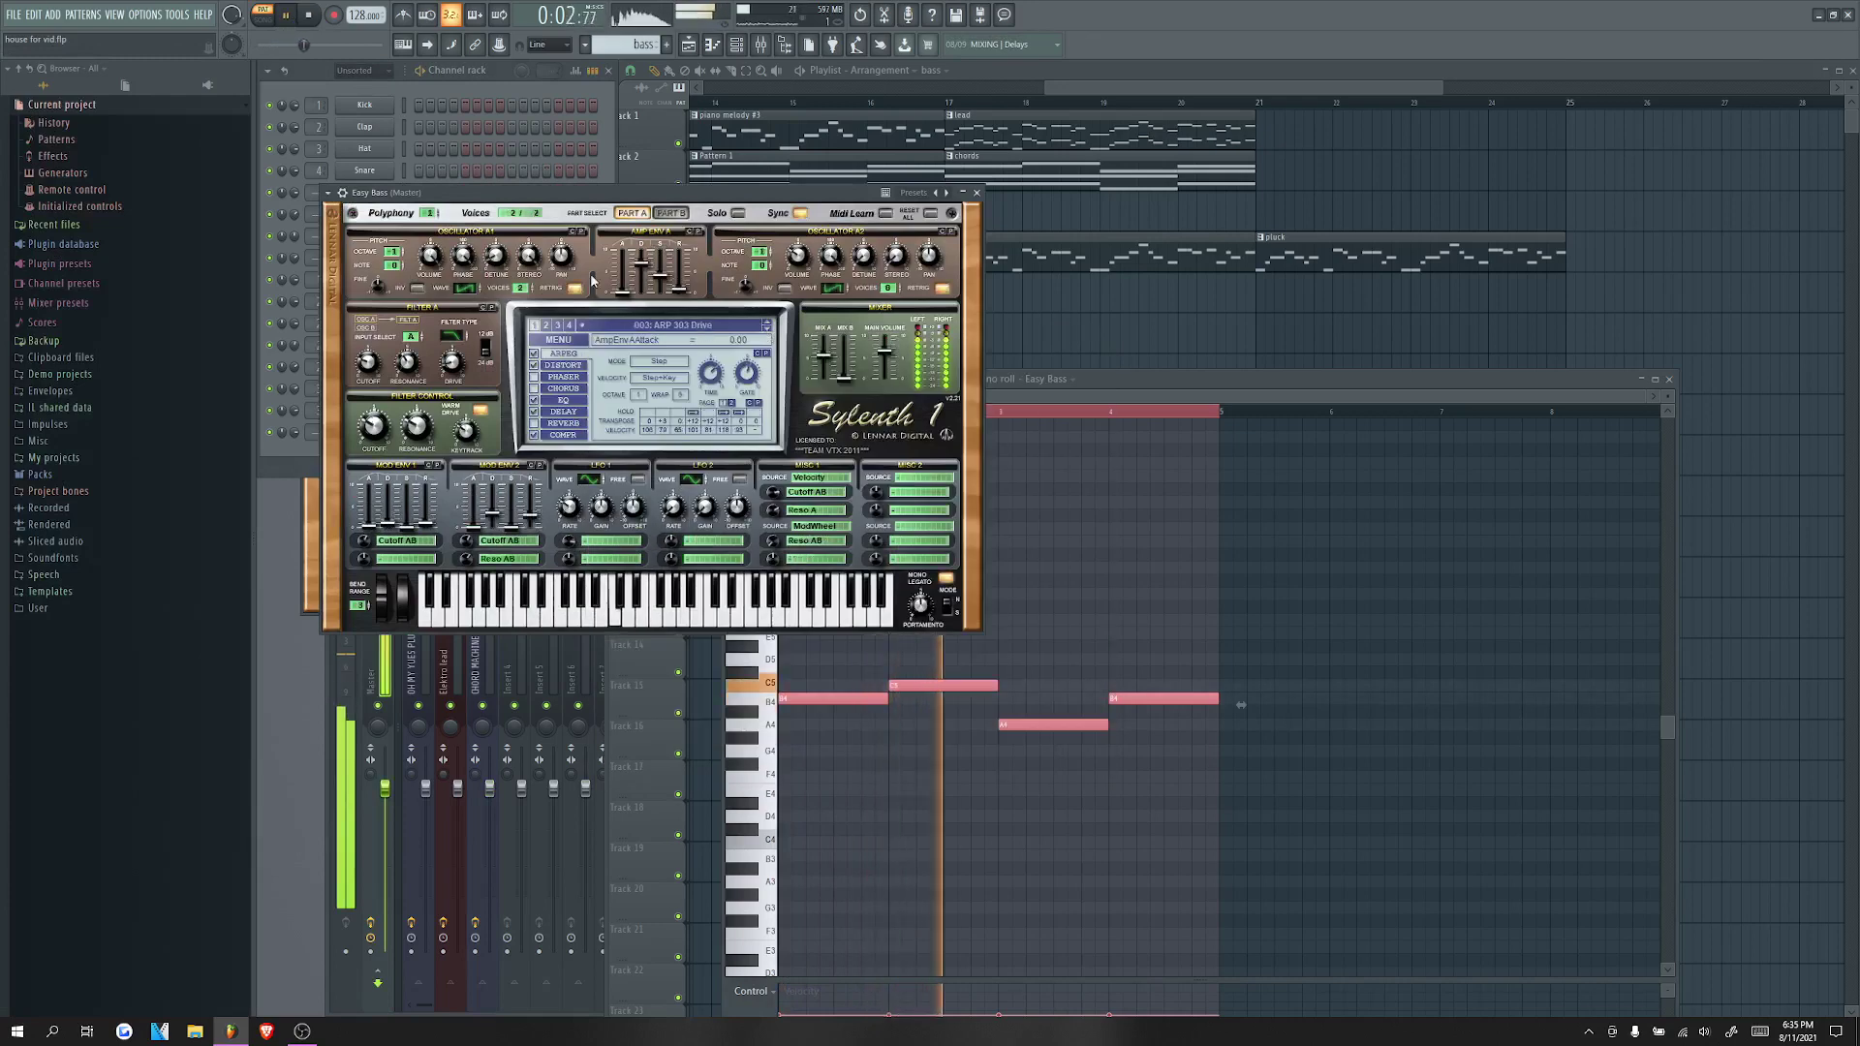
{"action": "key", "text": "space"}
Step: Set up the Bass For Layers preset on two Sylenth1 channels and audition BASS - Percussive on the second one
{"action": "left_click", "coordinate": [328, 193]}
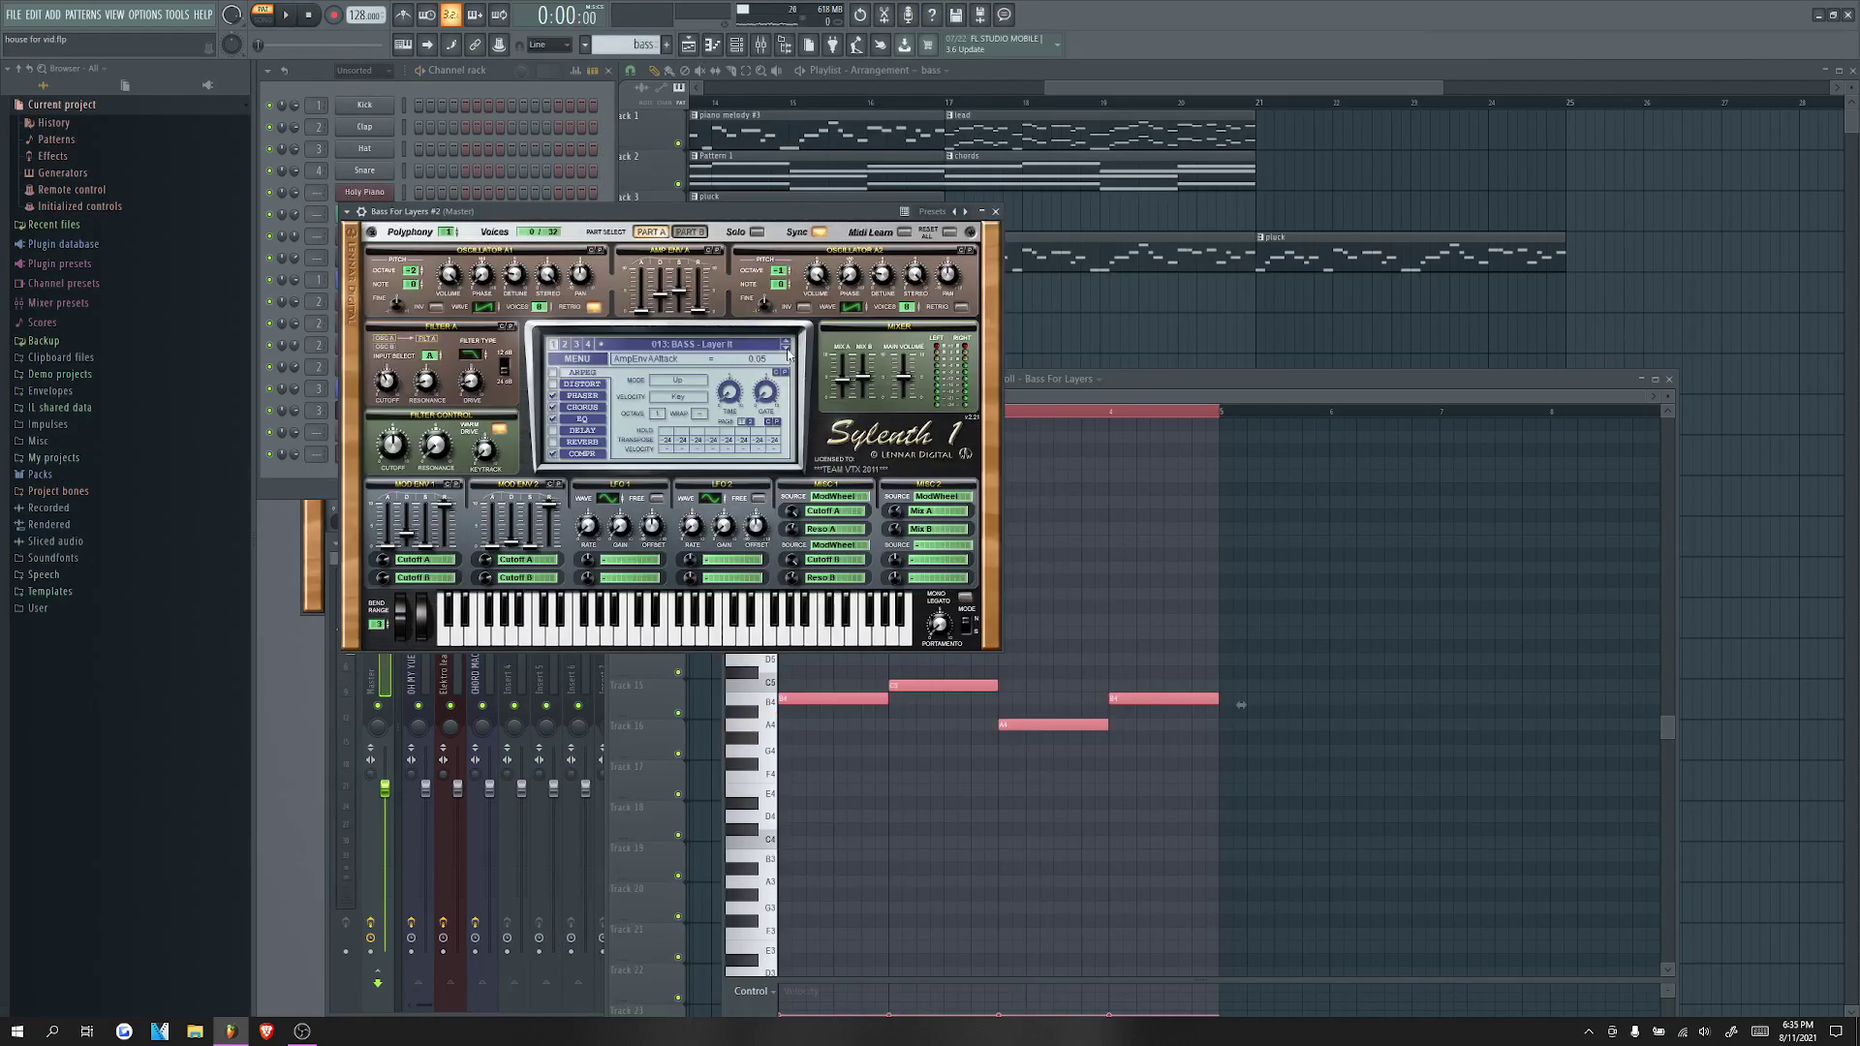
{"action": "left_click", "coordinate": [785, 349]}
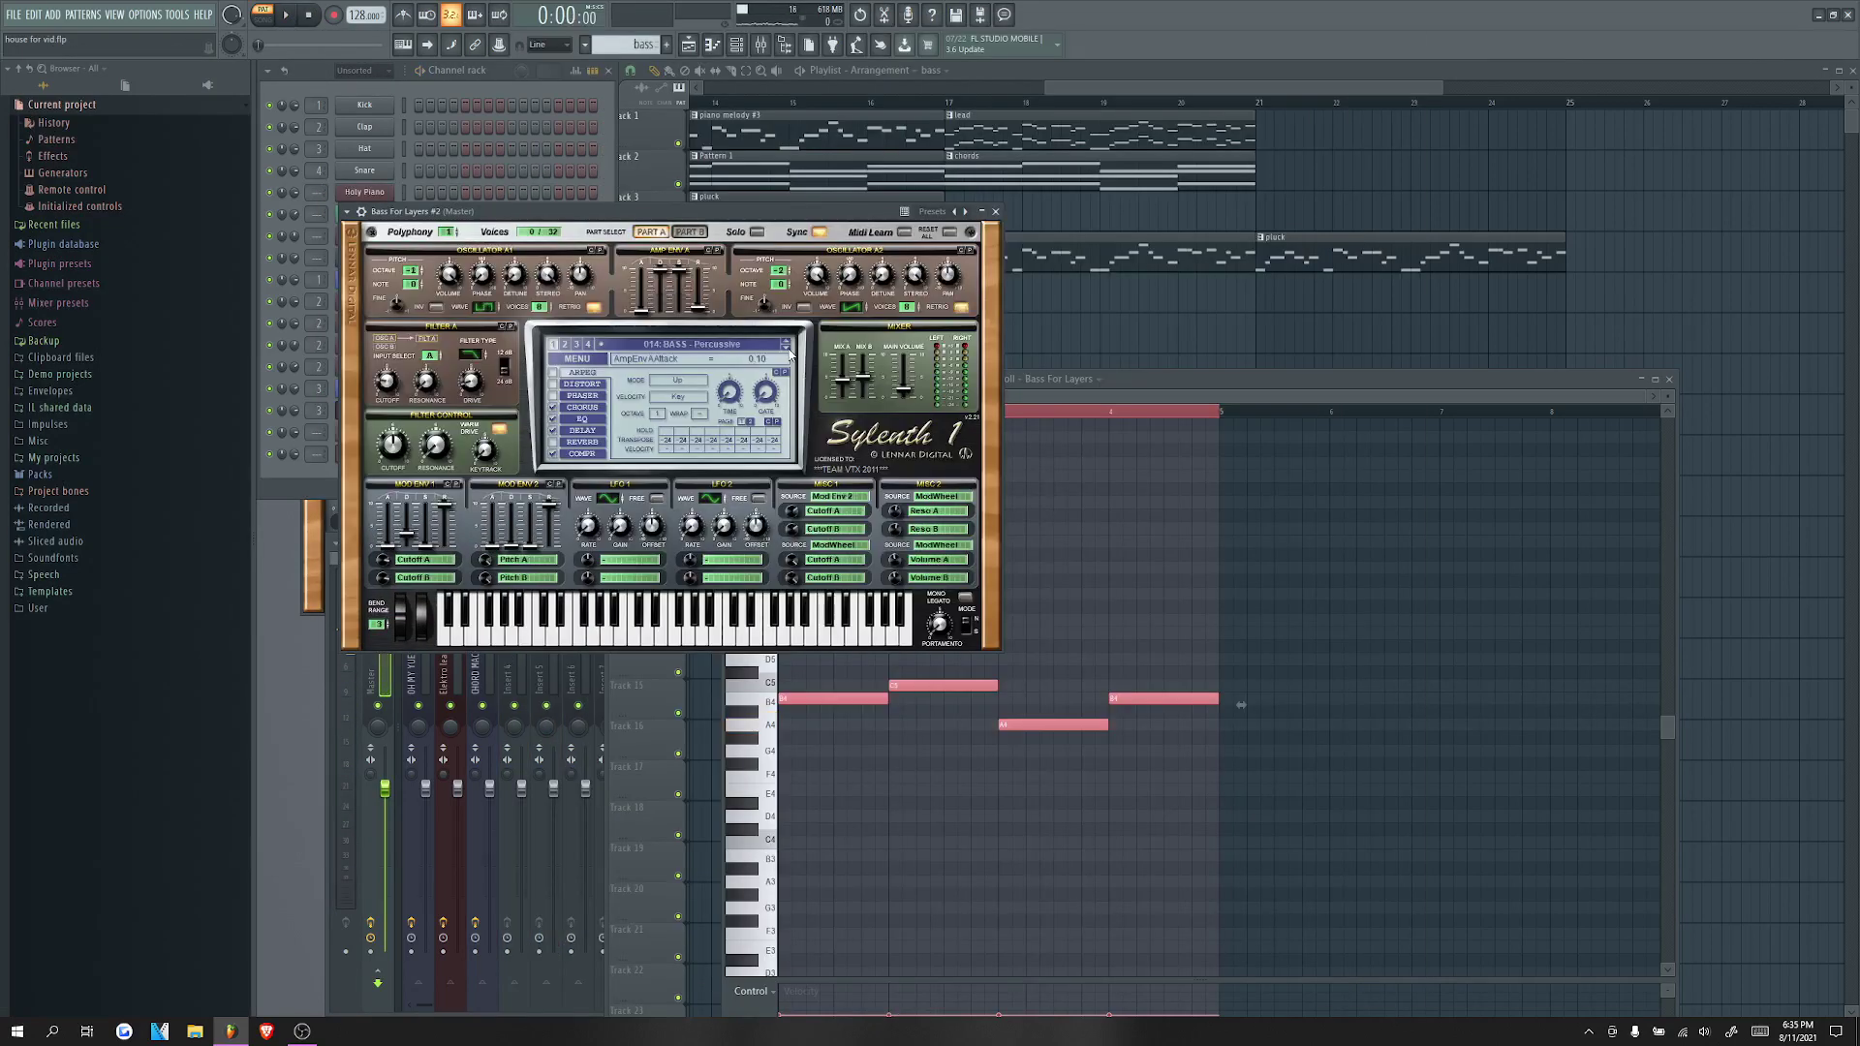
{"action": "left_click", "coordinate": [269, 431]}
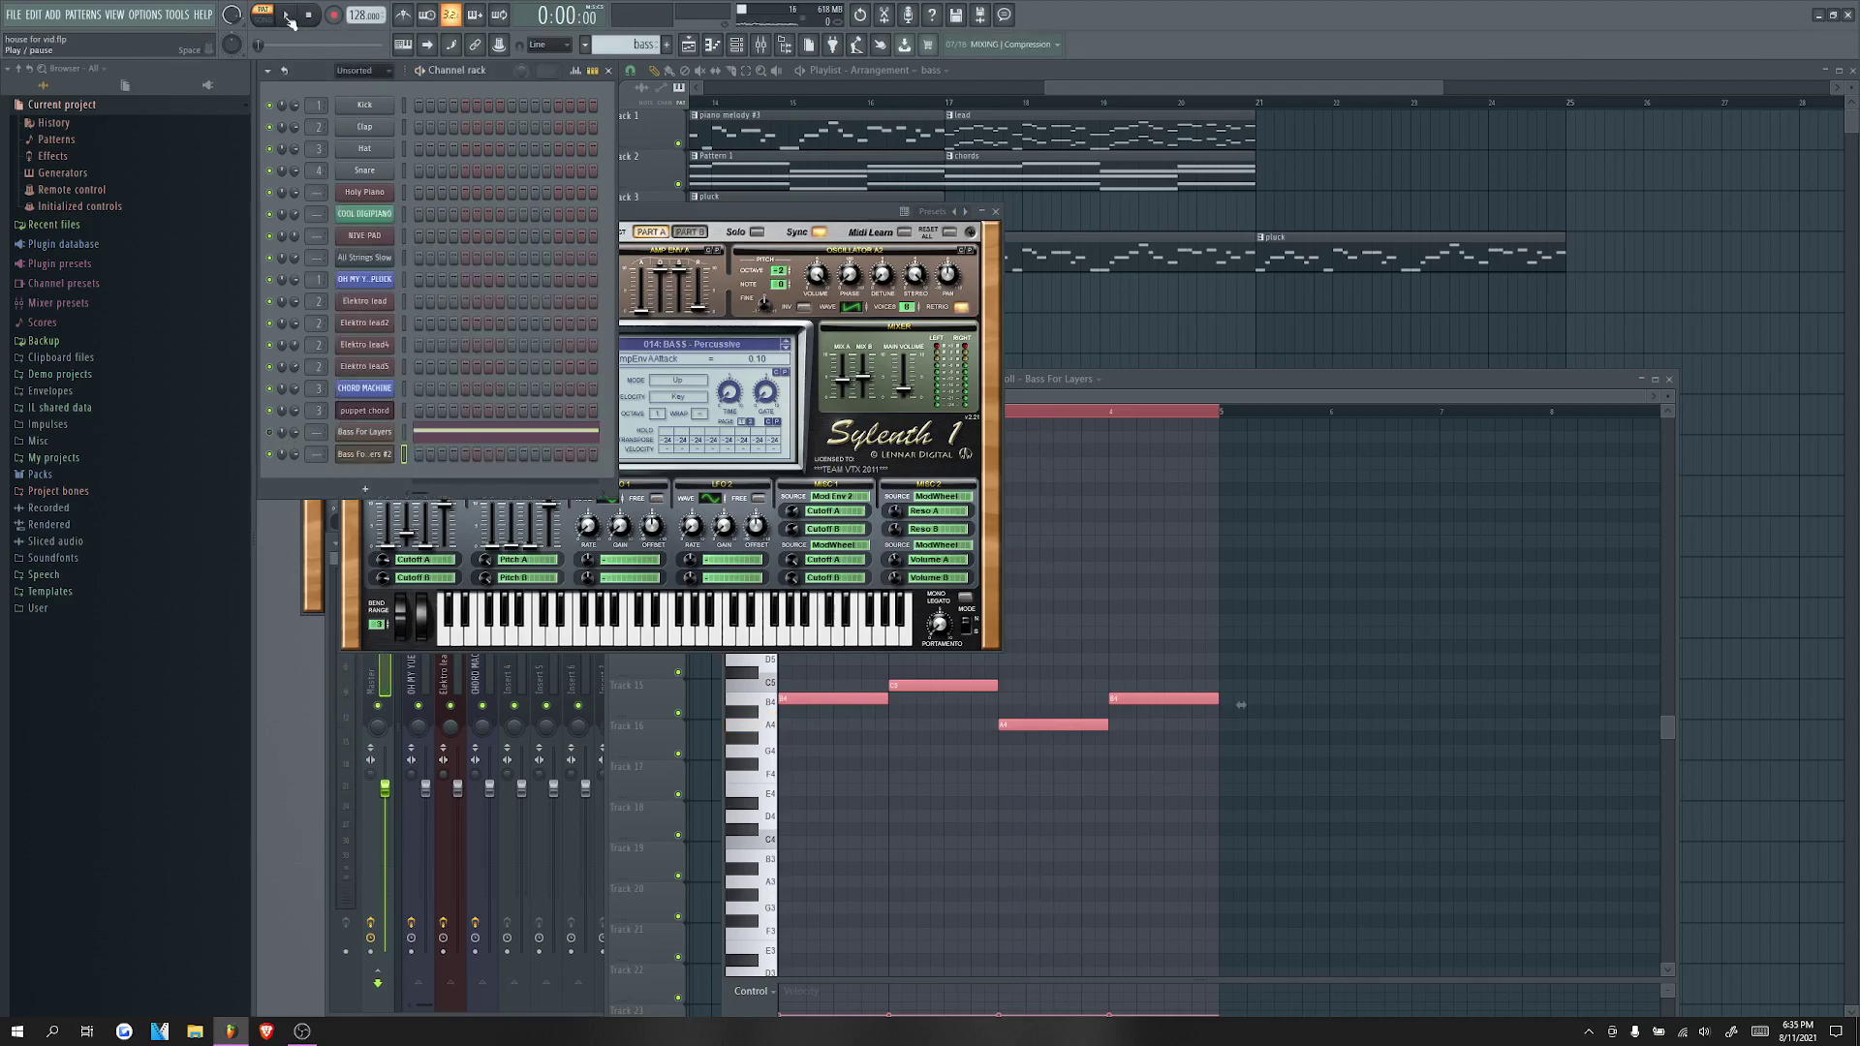
{"action": "left_click", "coordinate": [287, 16]}
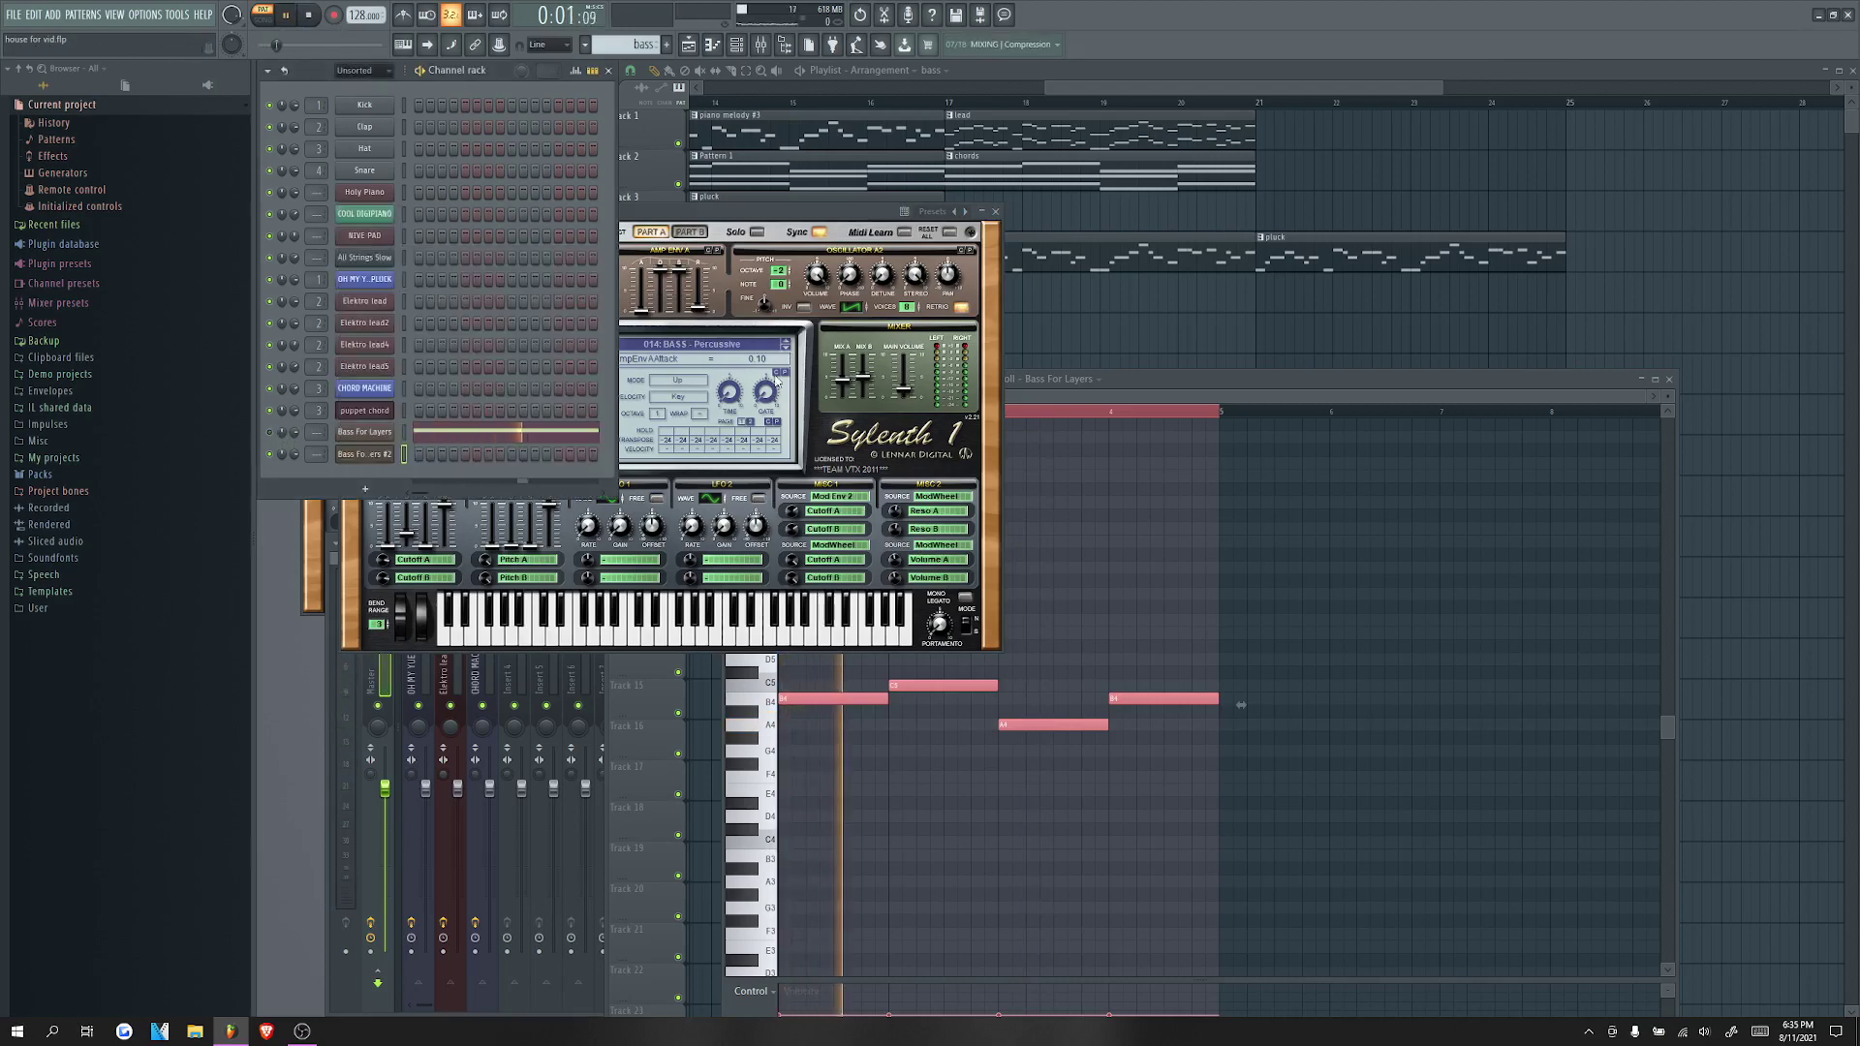
{"action": "key", "text": "space"}
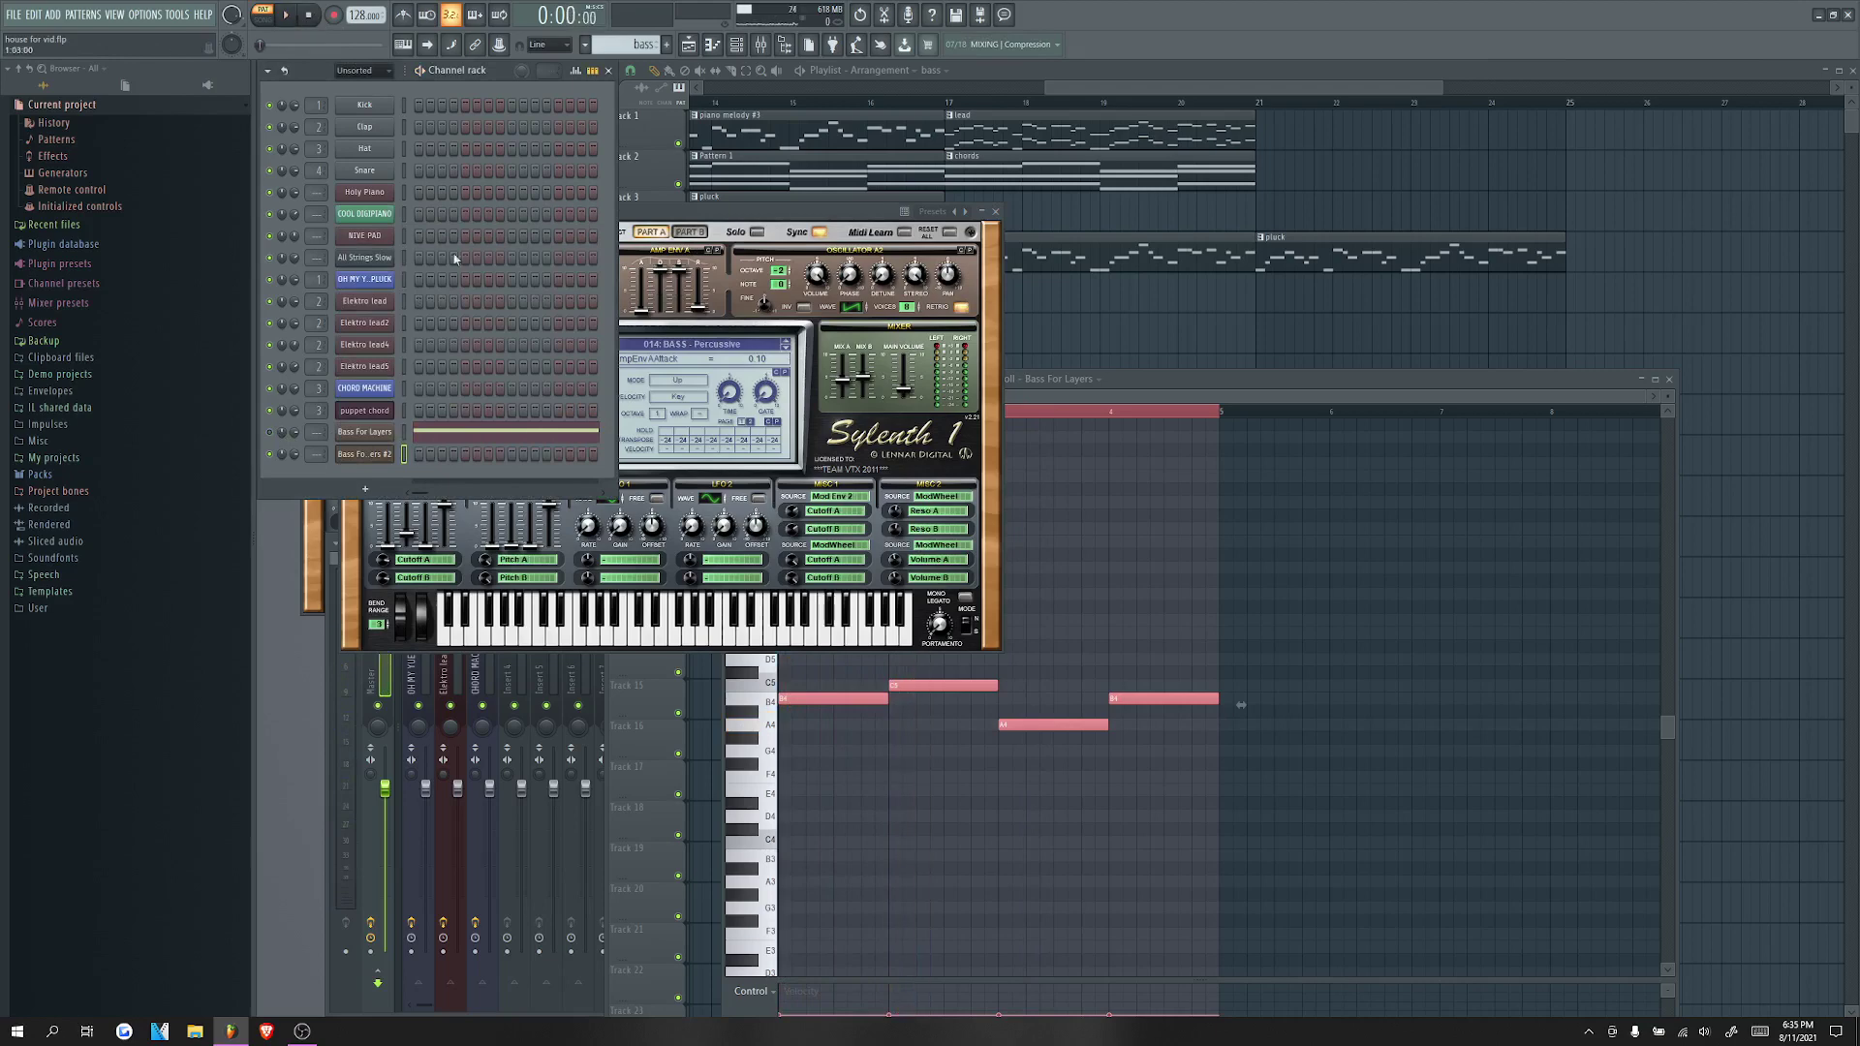
Step: Copy the bass notes to the second Bass For Layers channel and set its progressive BASS sound's Osc A1 octave to -2
{"action": "left_click", "coordinate": [519, 437]}
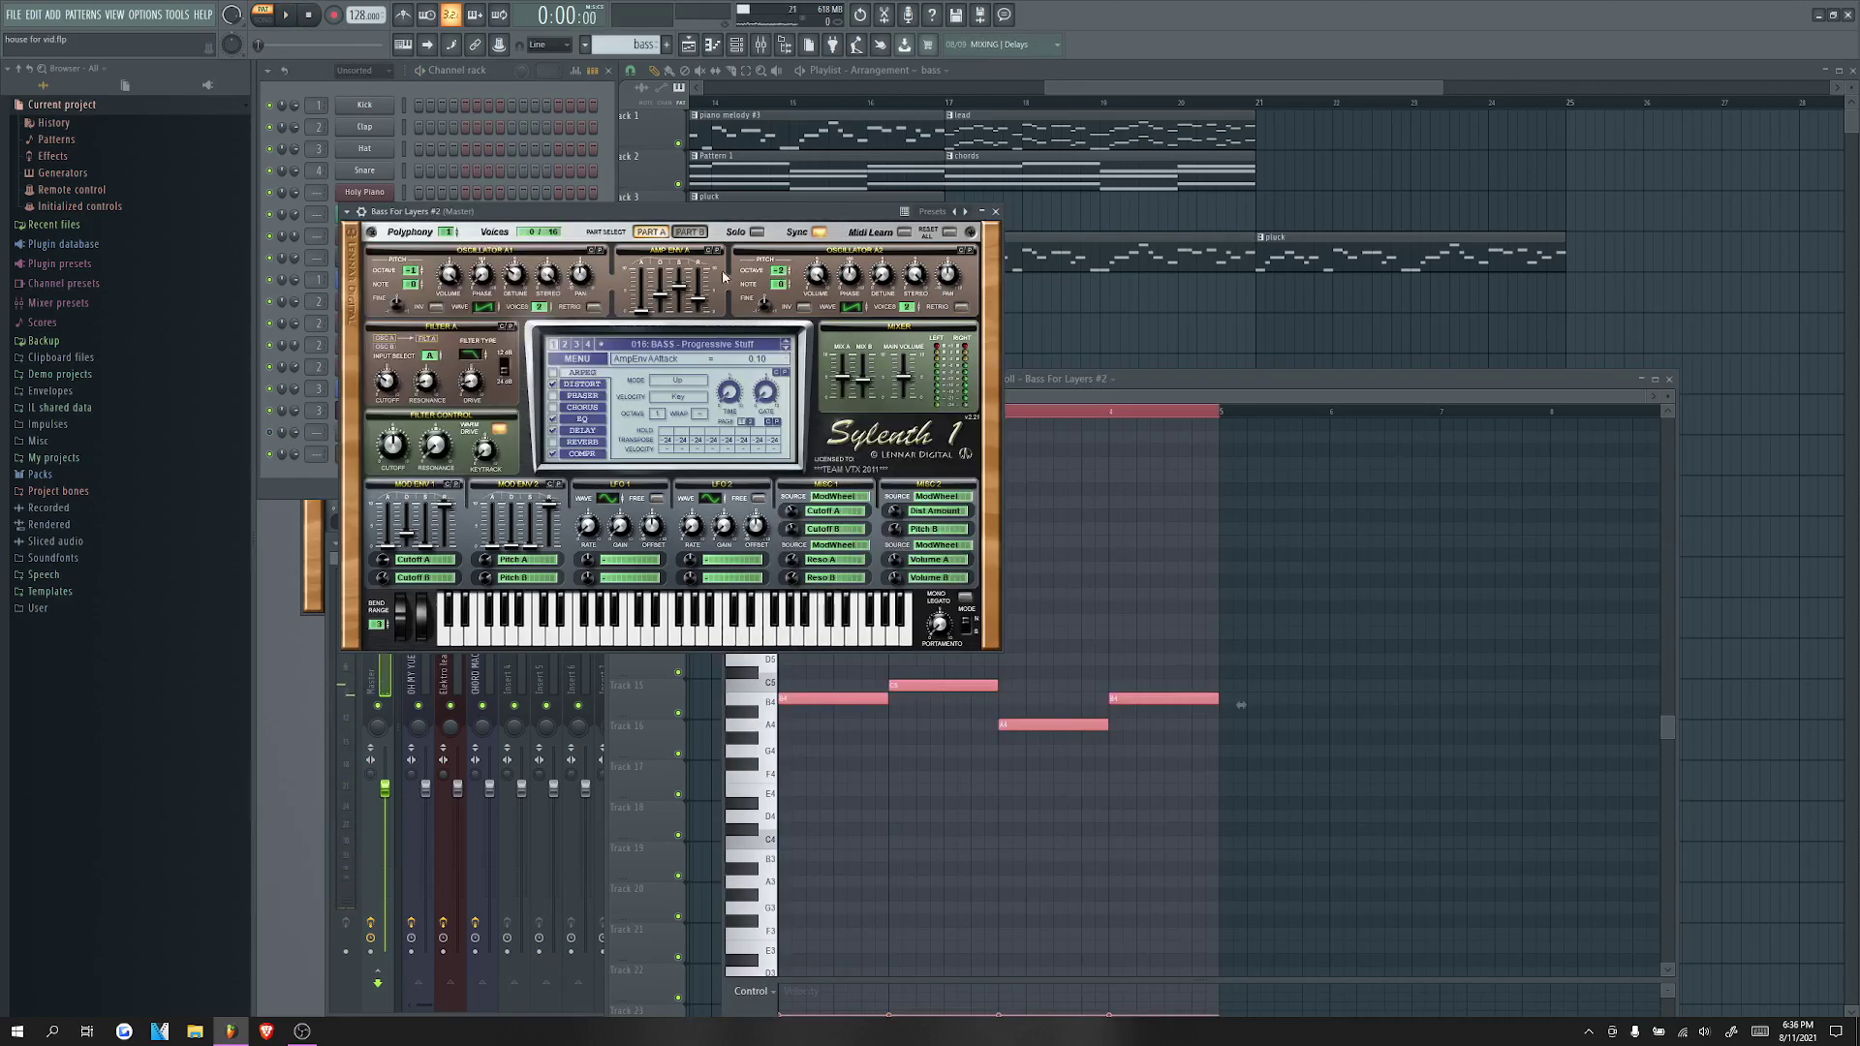
{"action": "key", "text": "space"}
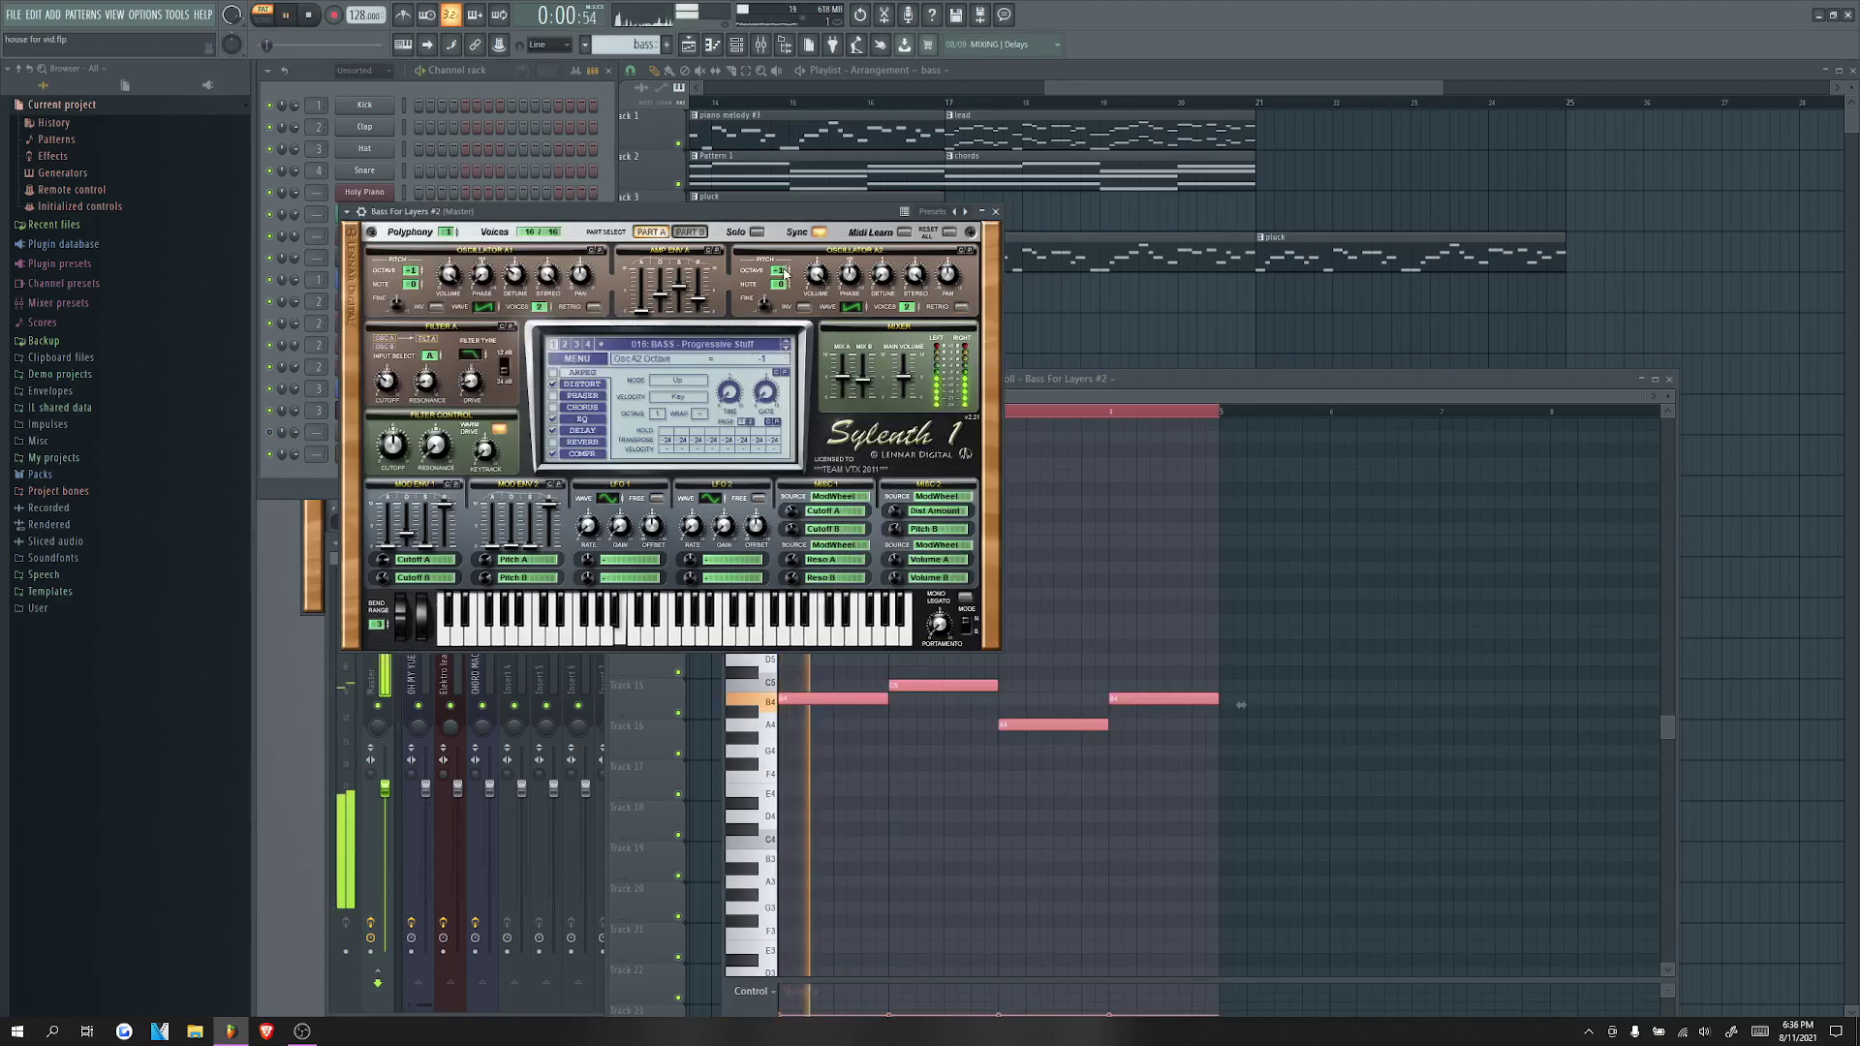
{"action": "left_click", "coordinate": [421, 274]}
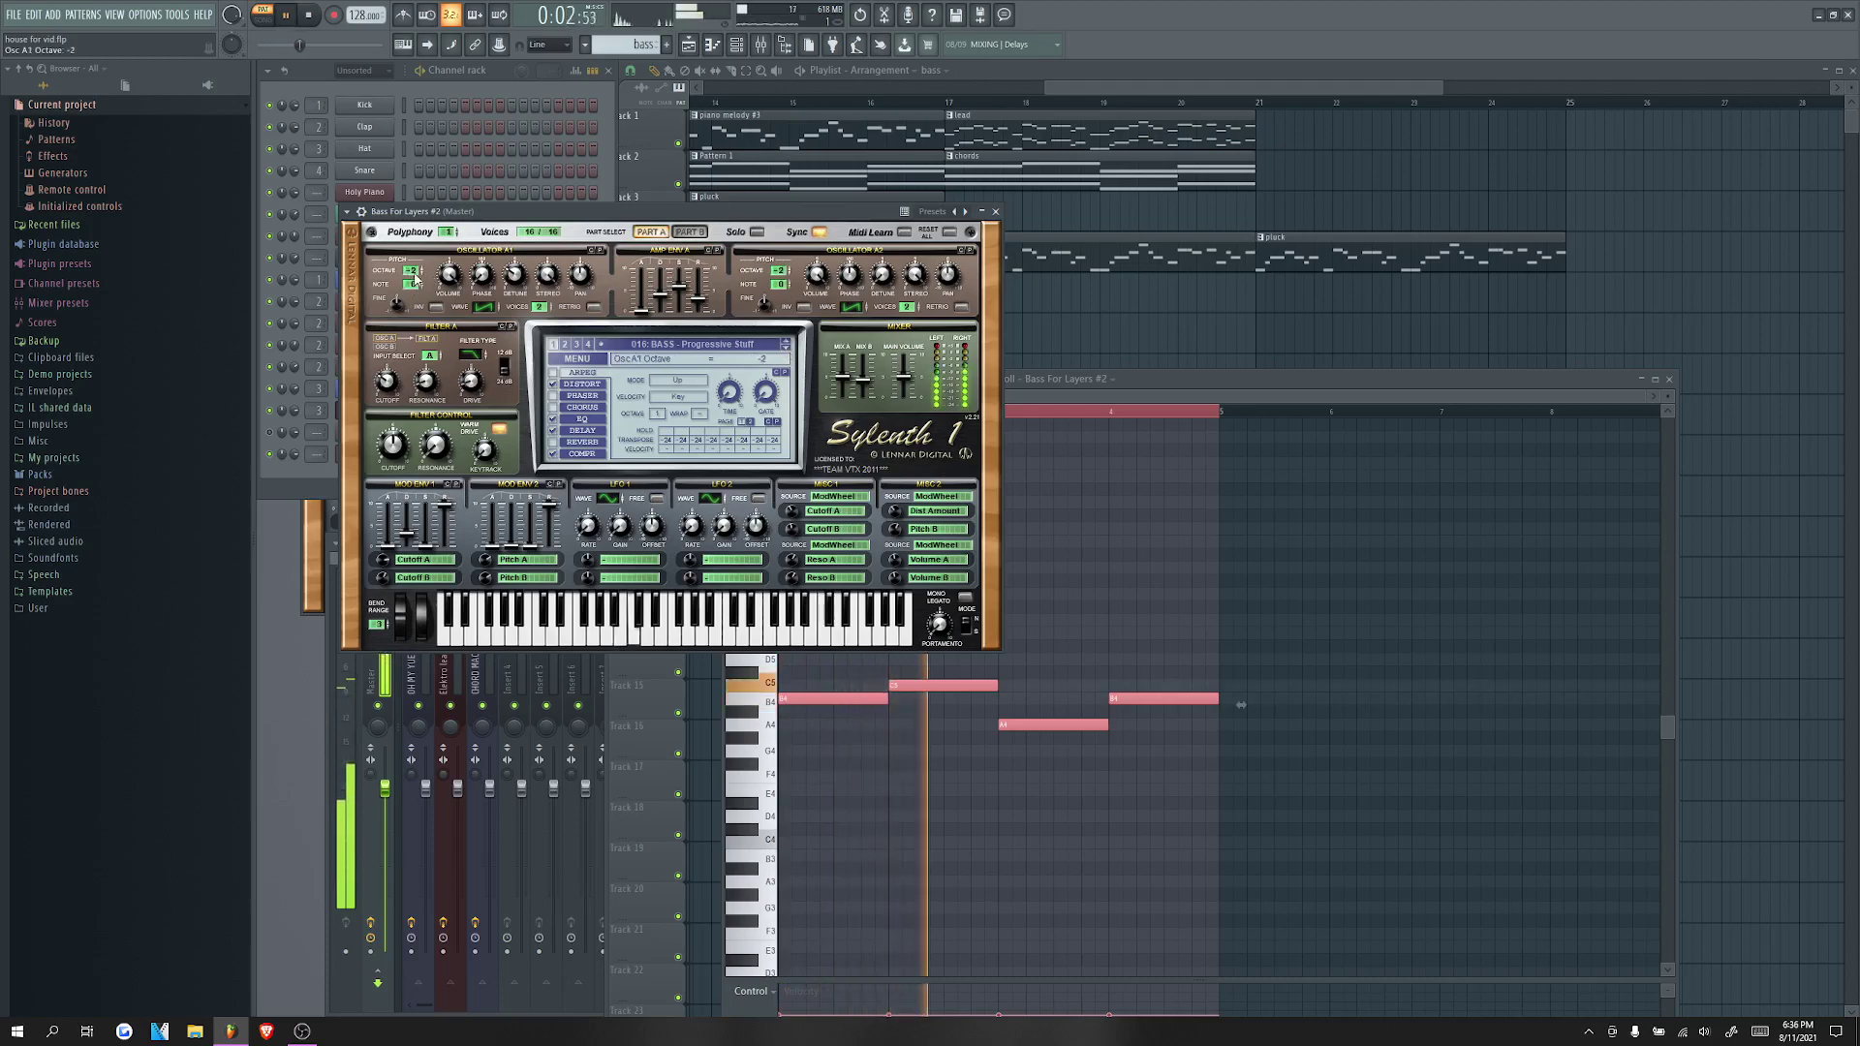
{"action": "left_click", "coordinate": [995, 211]}
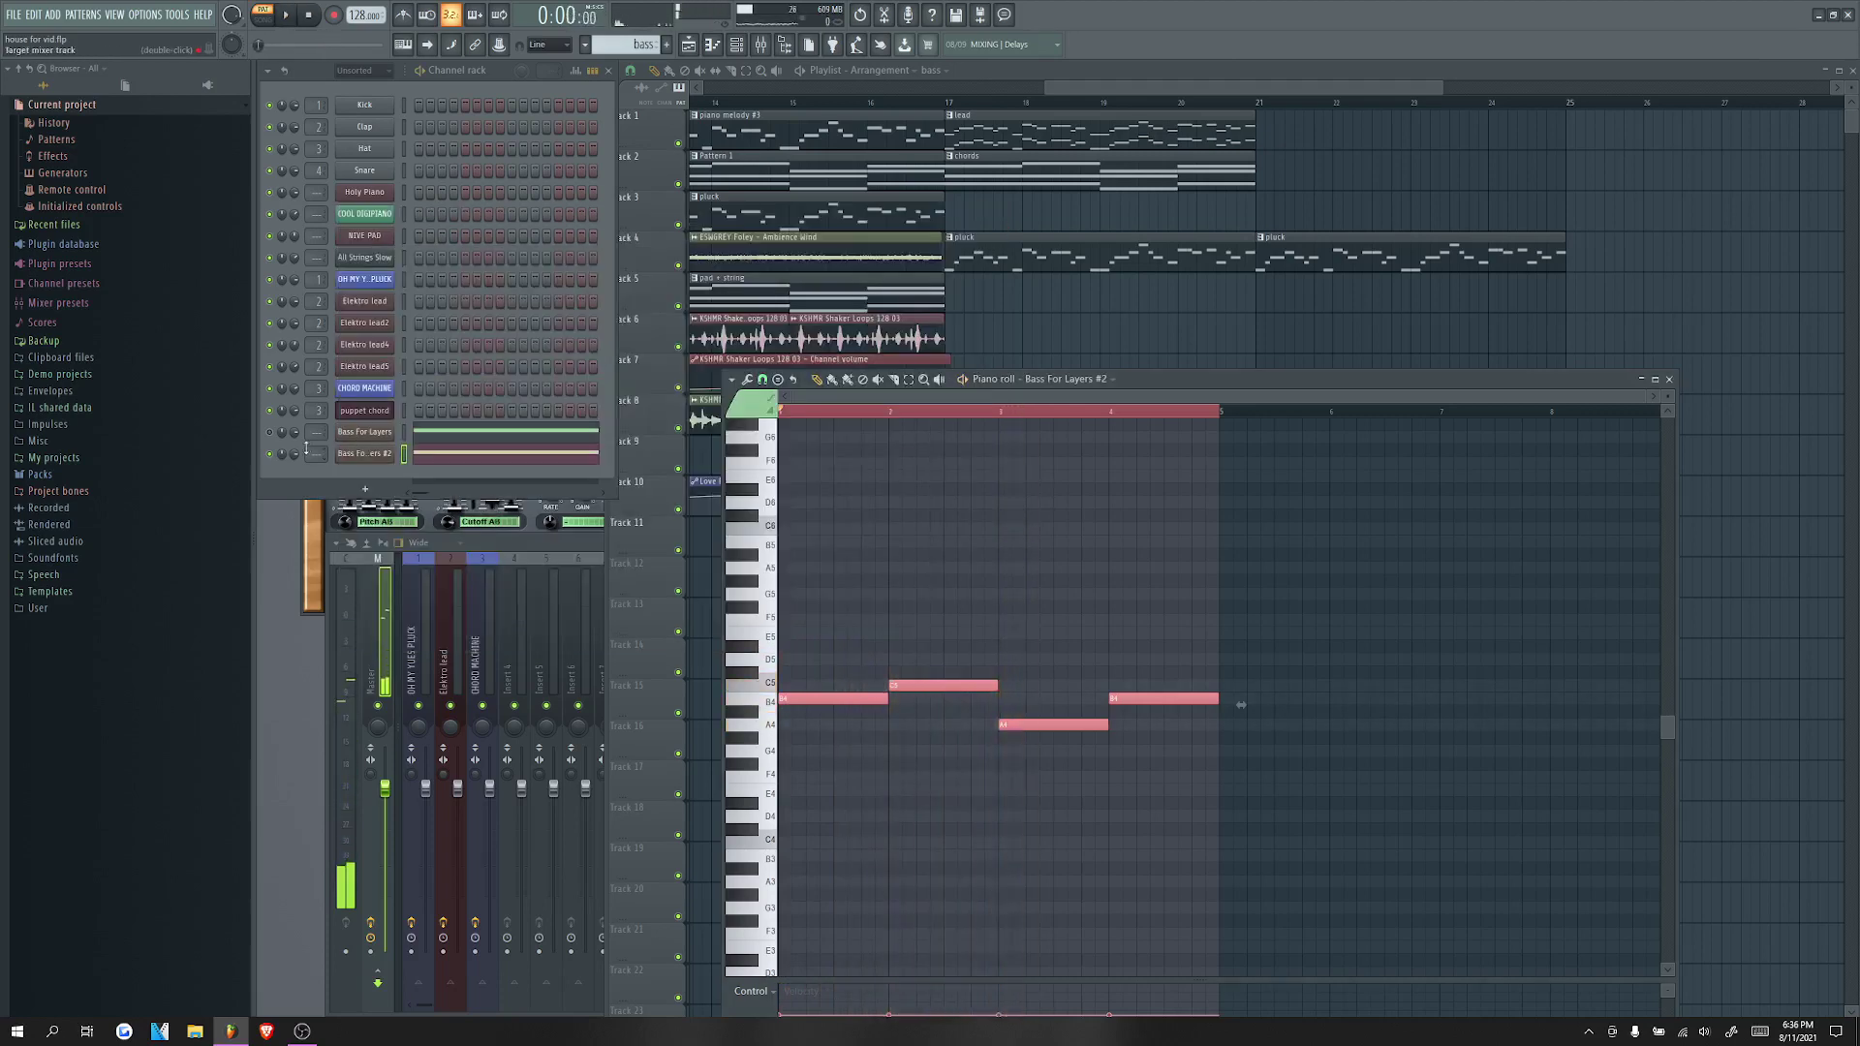
Step: Adjust the channel volume of the bass layers and play both together to check their balance
{"action": "key", "text": "space"}
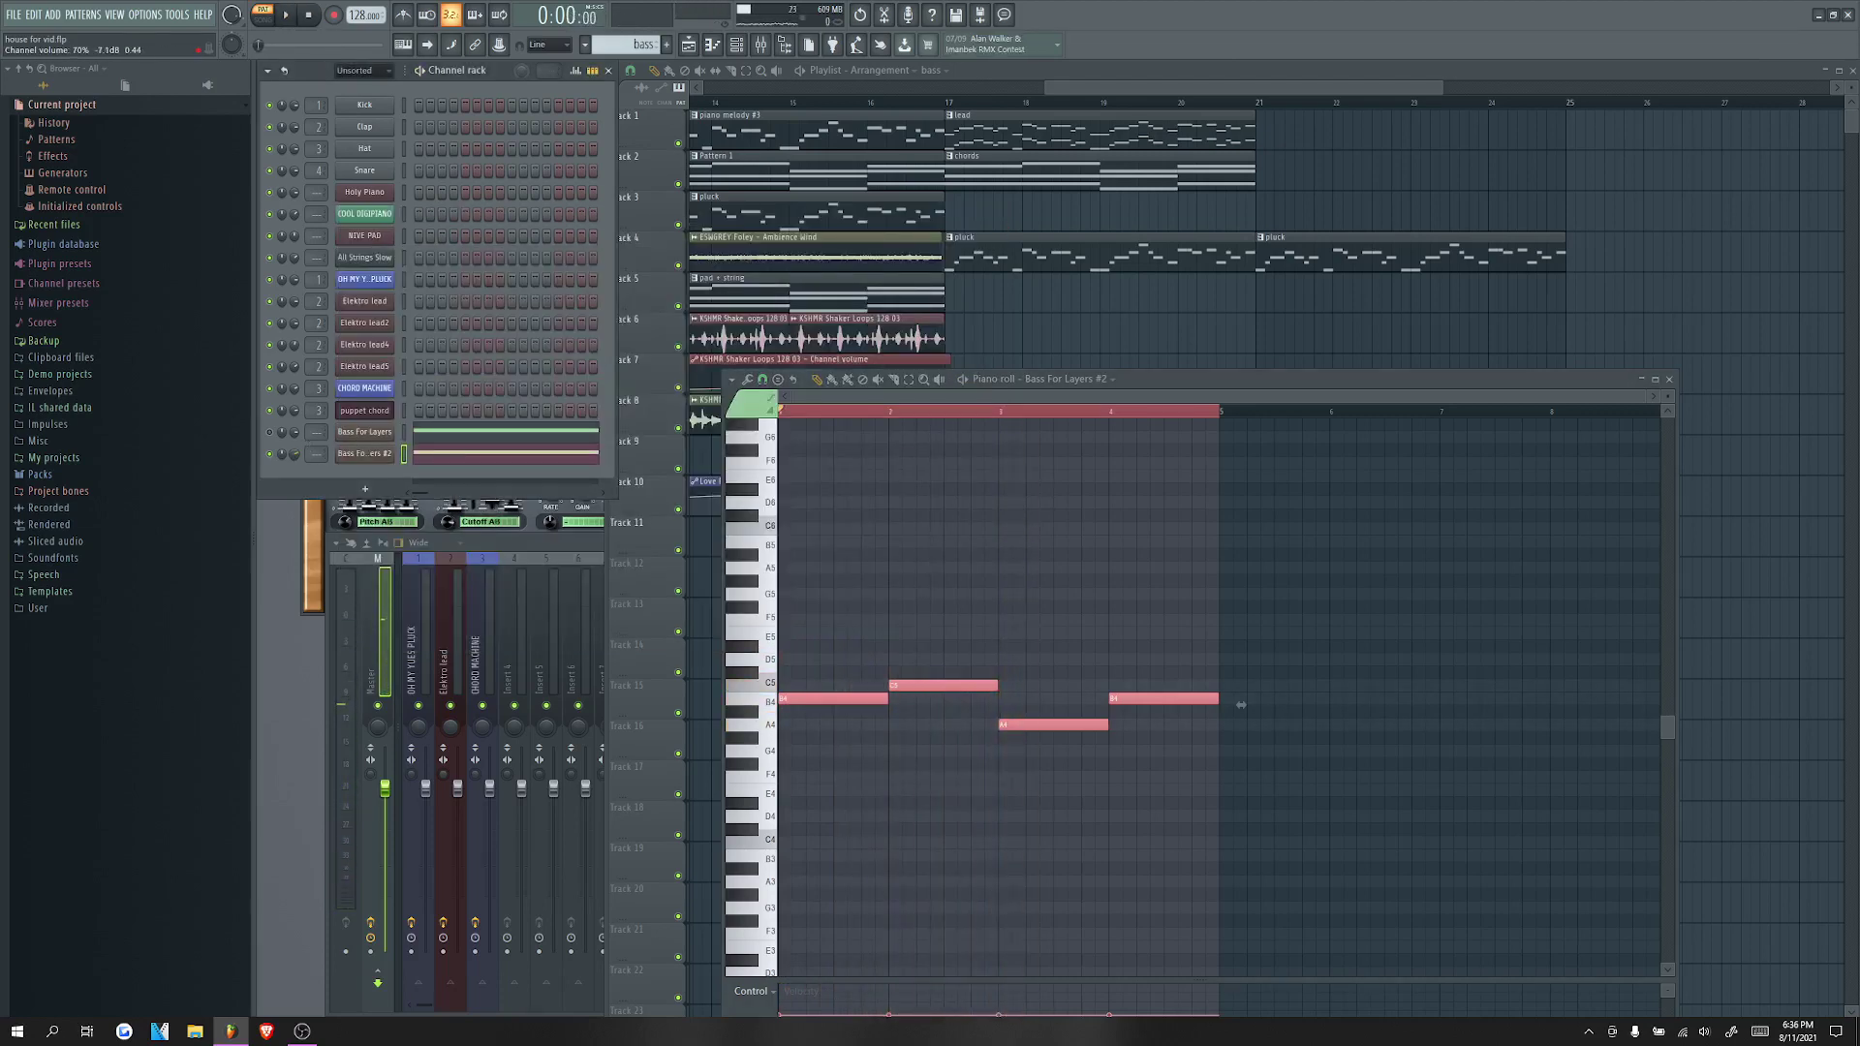
{"action": "key", "text": "space"}
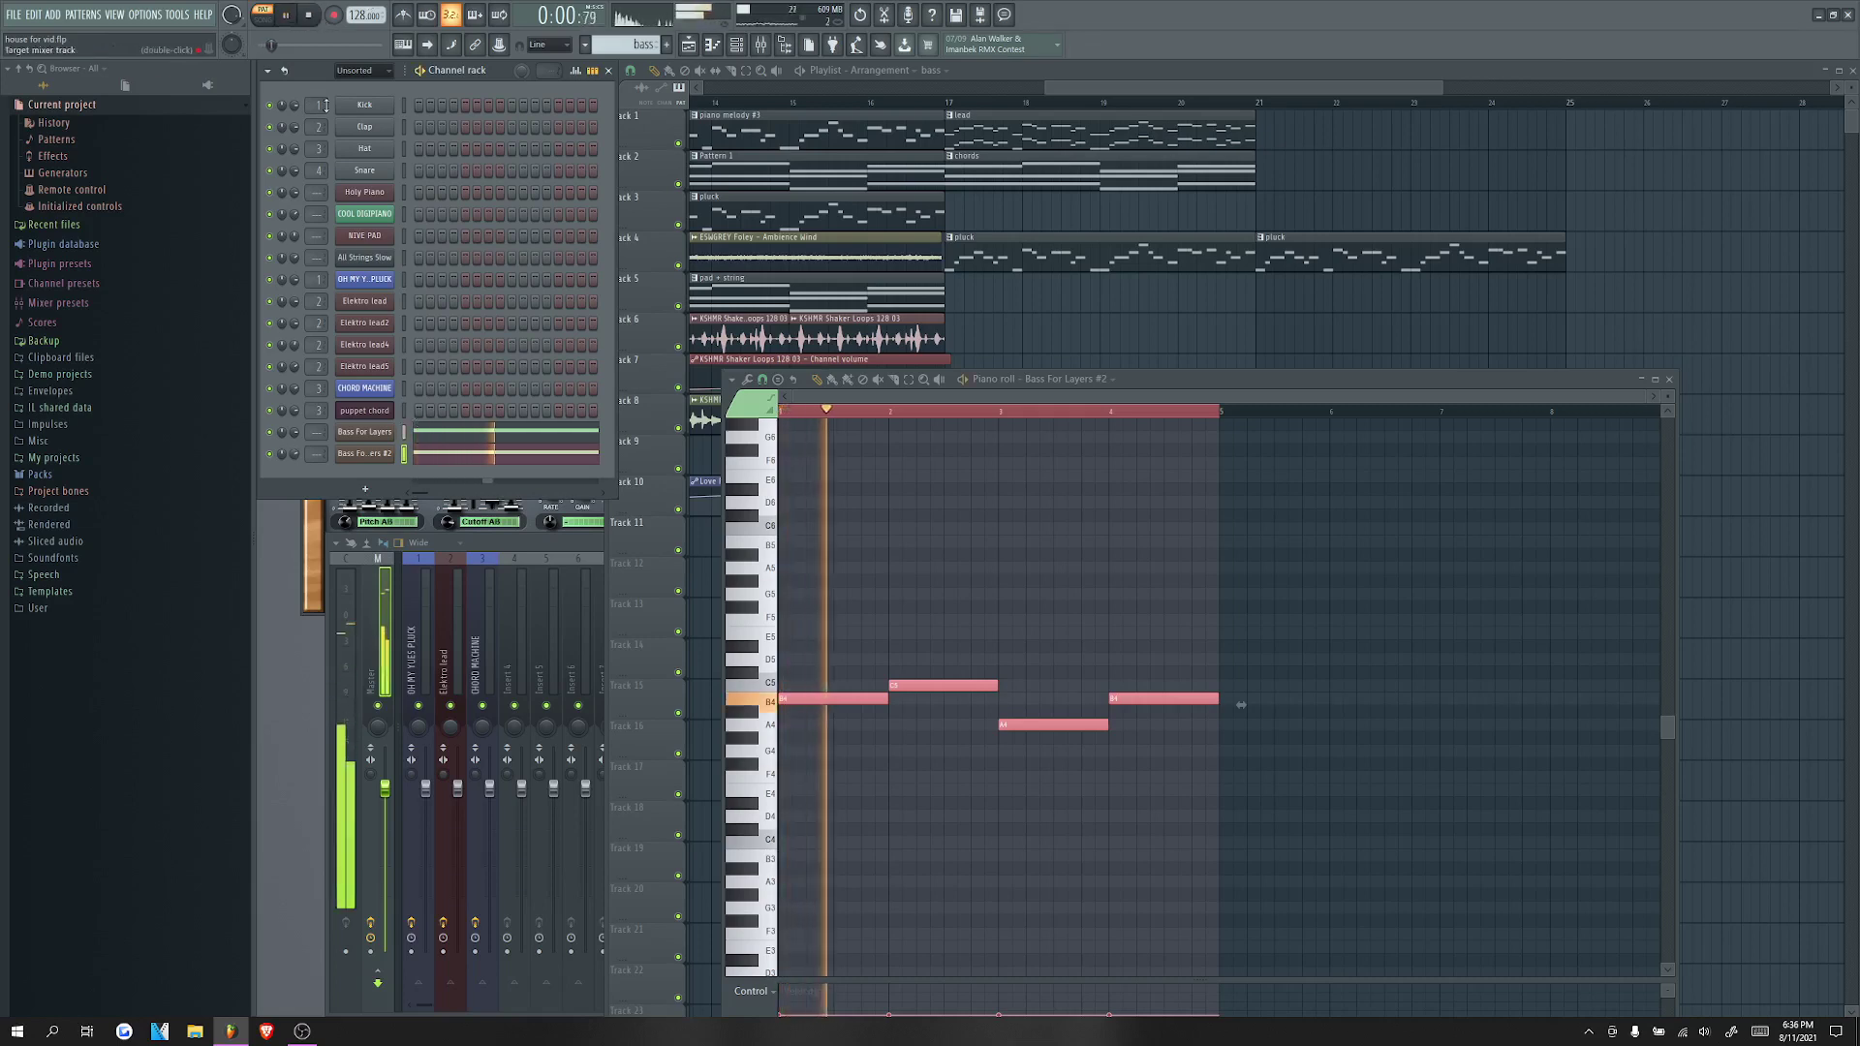
{"action": "key", "text": "space"}
Step: Select both bass layer channels and place the bass pattern on Track 3 at bar 17
{"action": "left_click", "coordinate": [404, 432]}
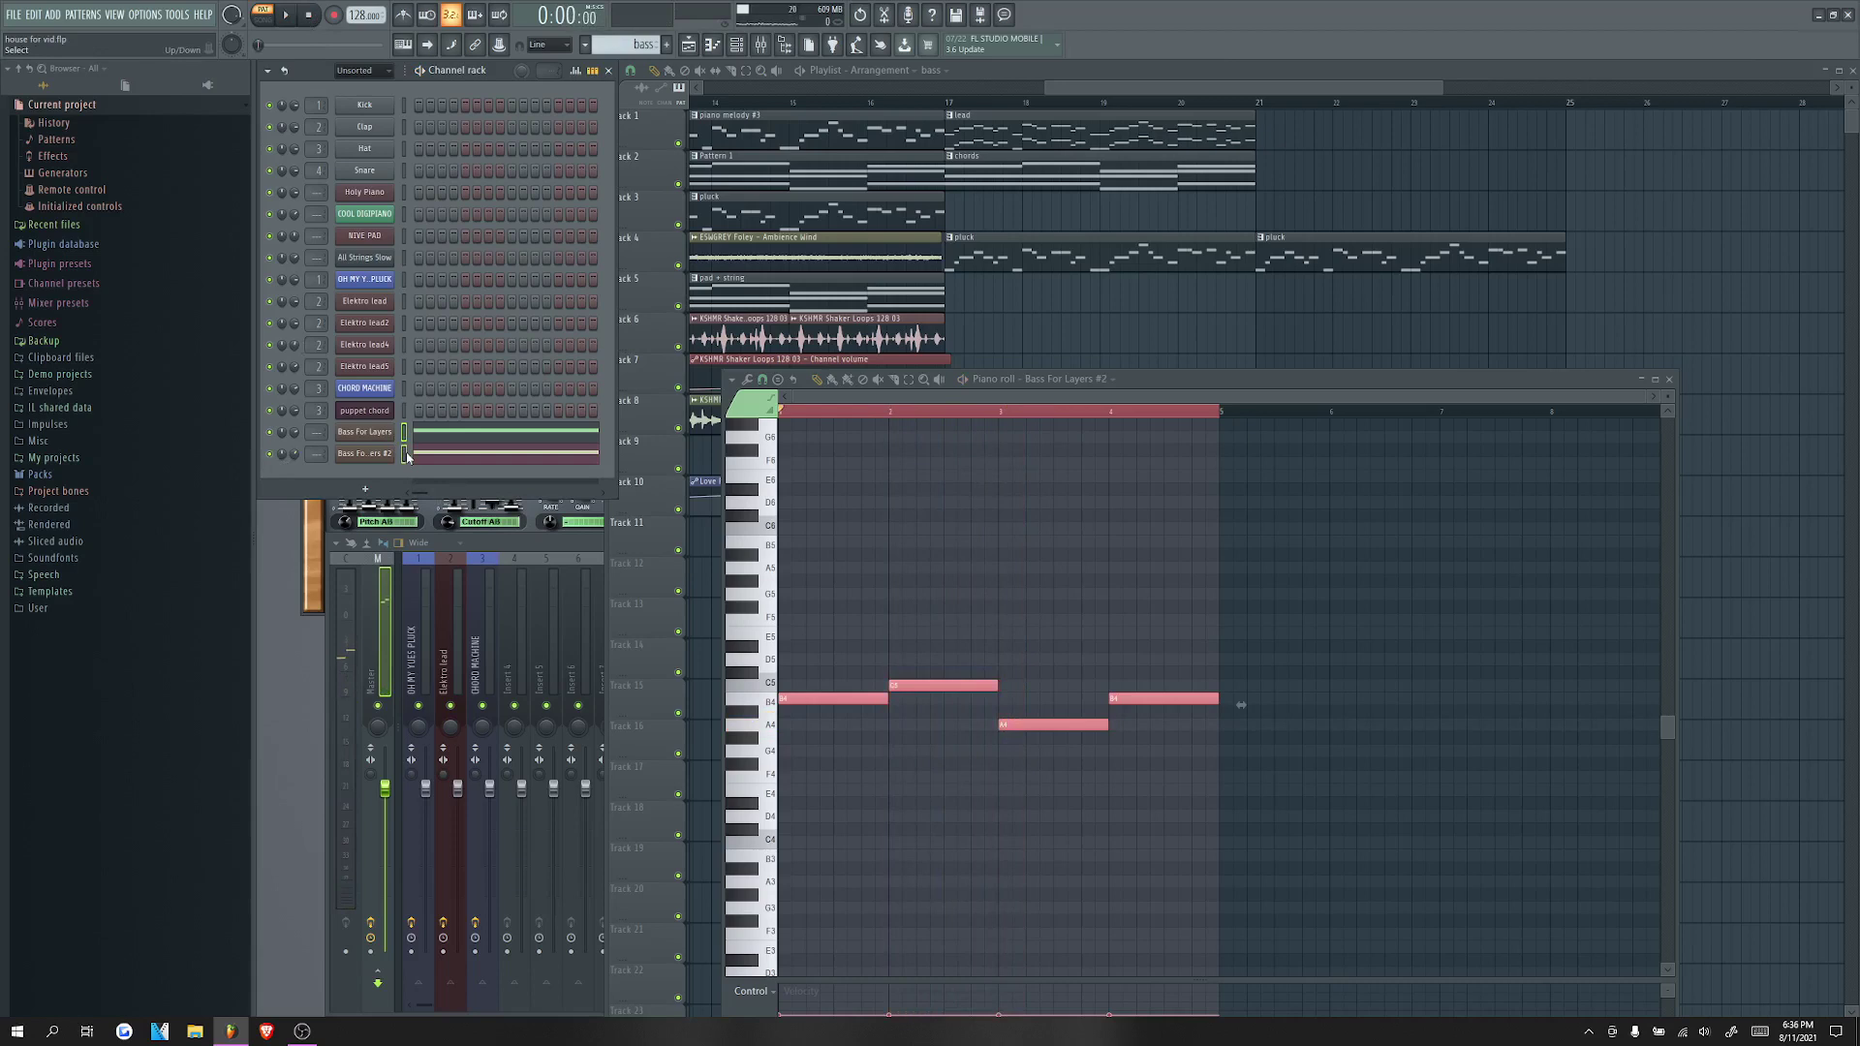
{"action": "left_click", "coordinate": [954, 211]}
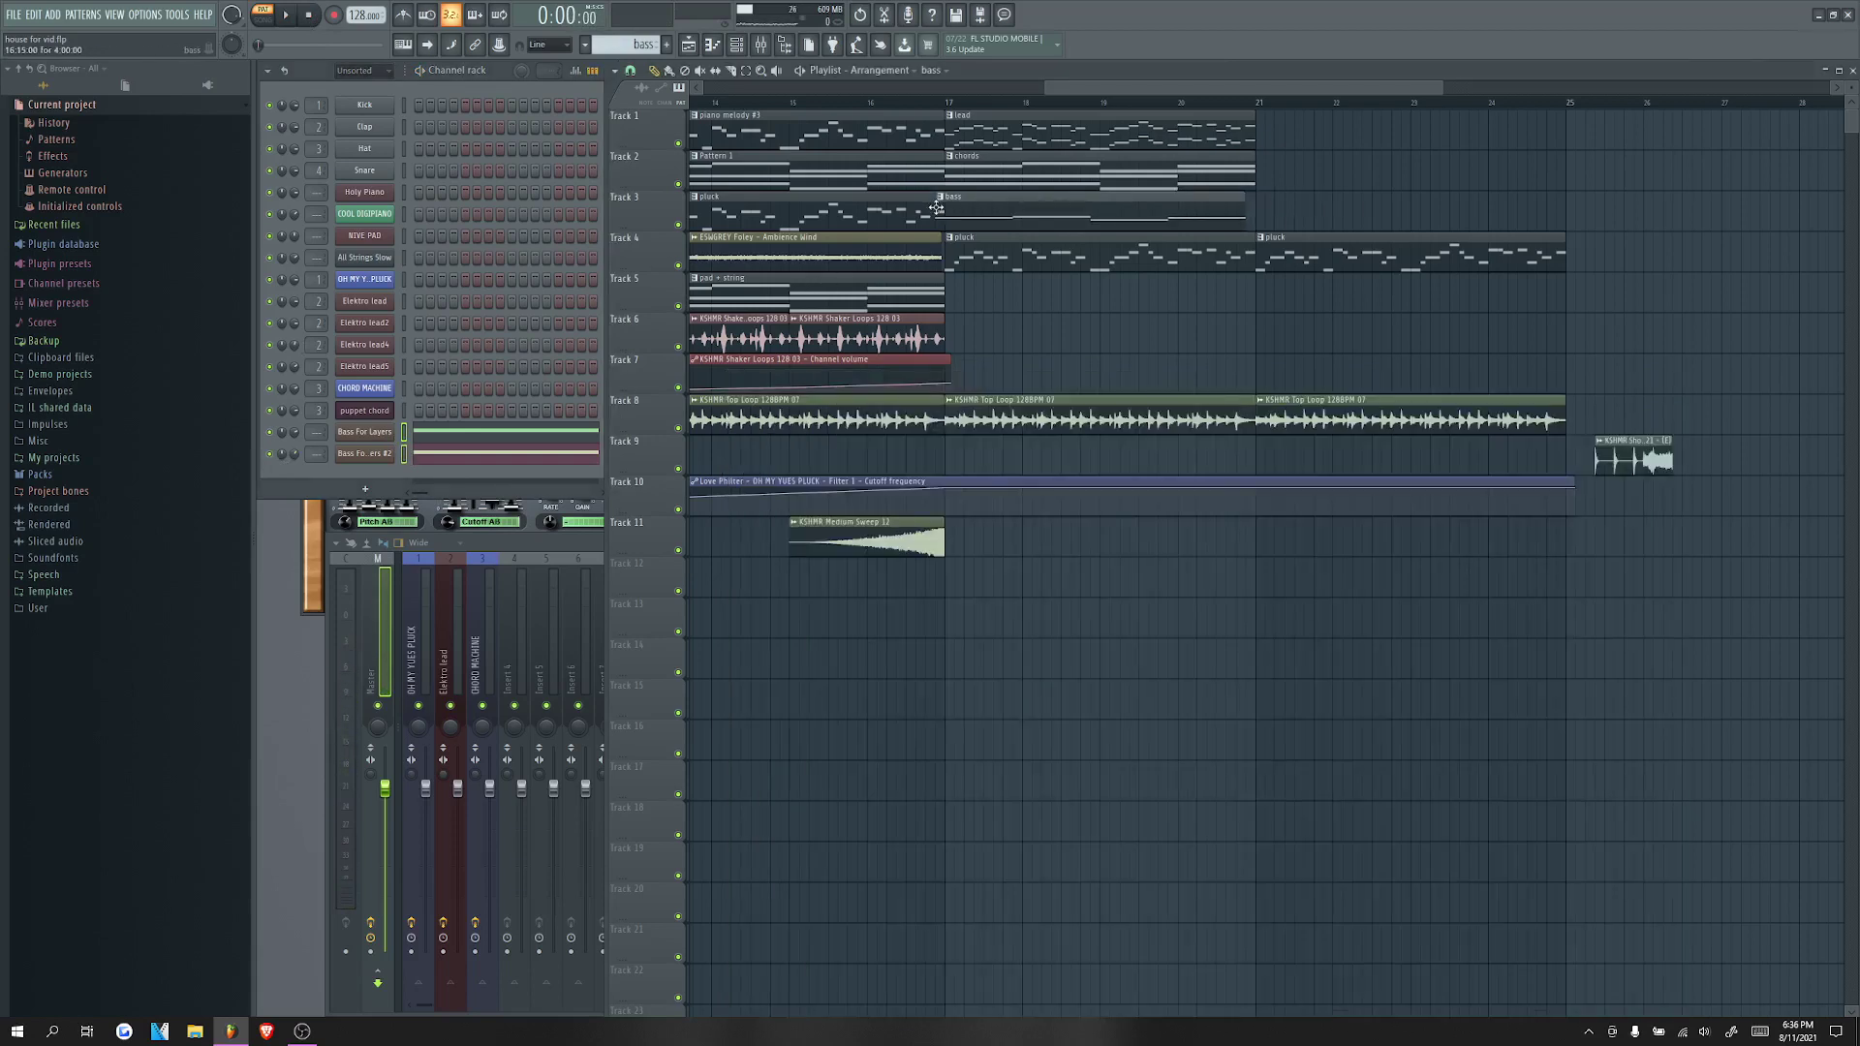
Step: Route both bass layer channels to mixer insert 4, load Fruity Parametric EQ 2 there and adjust one of its bands
{"action": "right_click", "coordinate": [506, 640]}
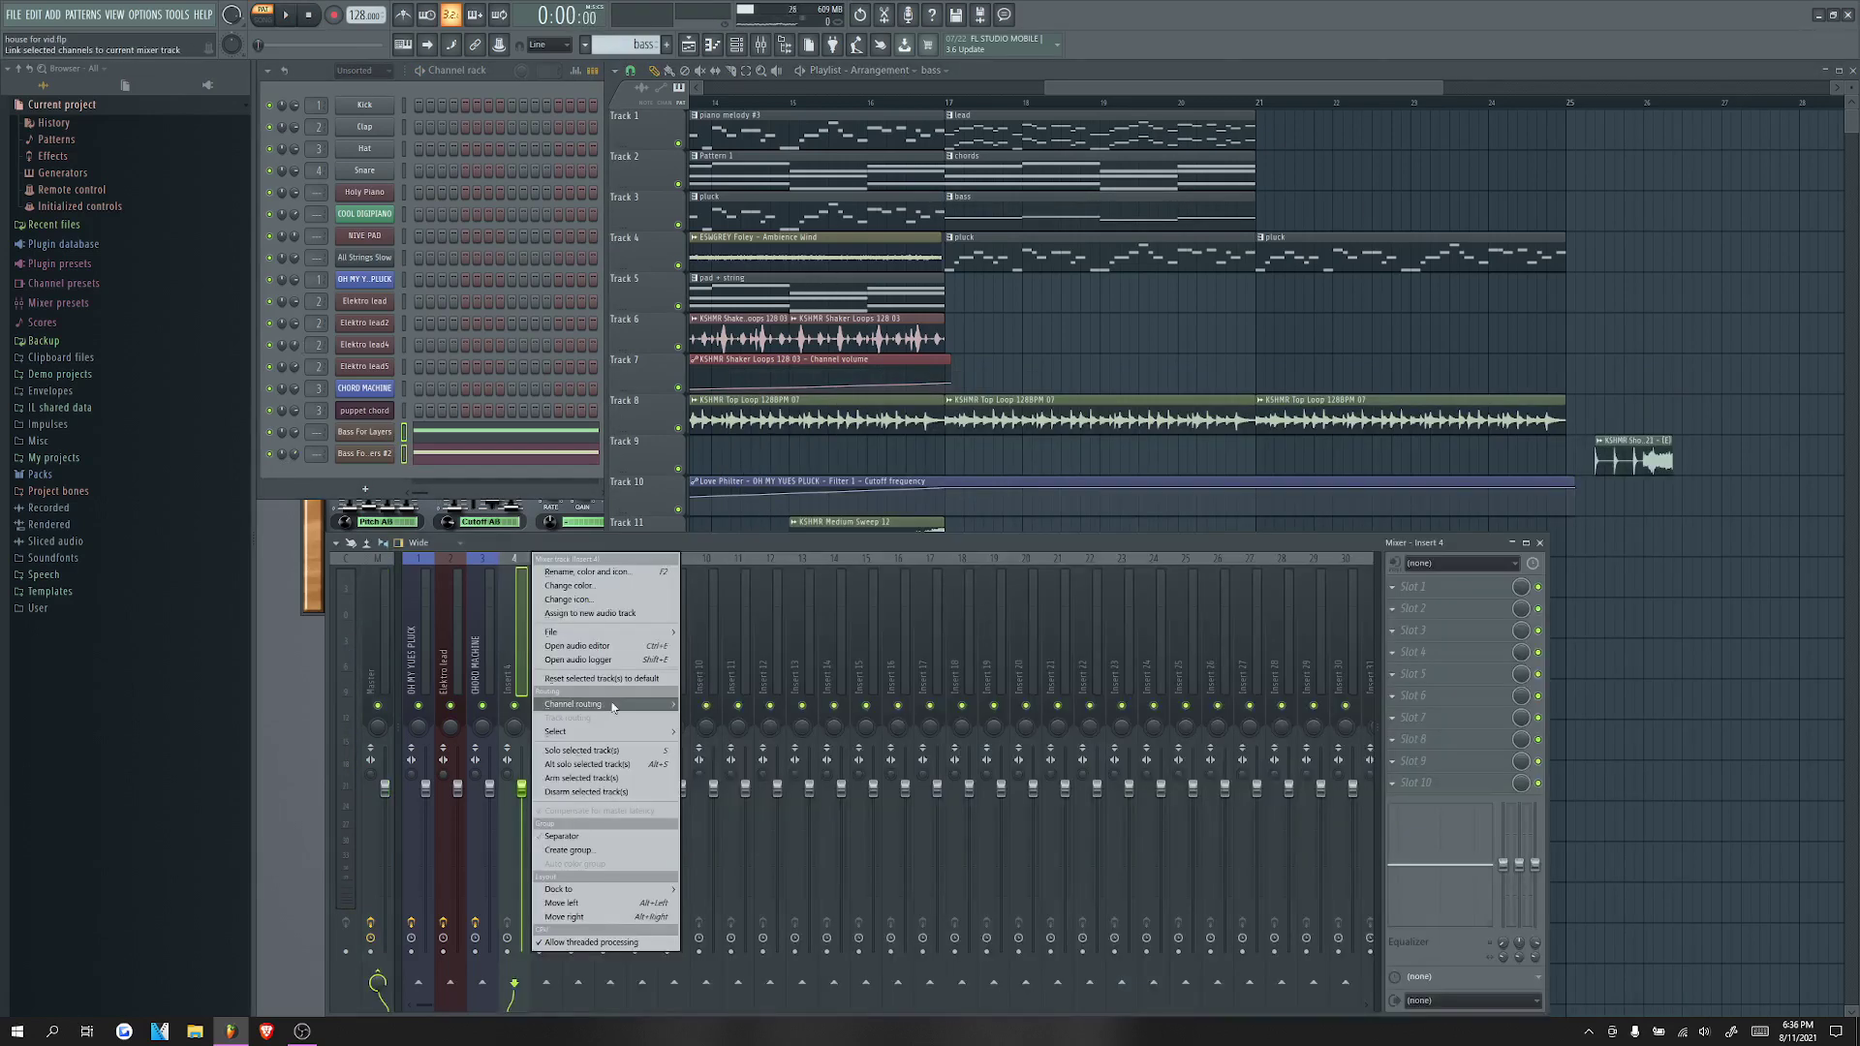
{"action": "left_click", "coordinate": [776, 715]}
{"action": "left_click", "coordinate": [1397, 591]}
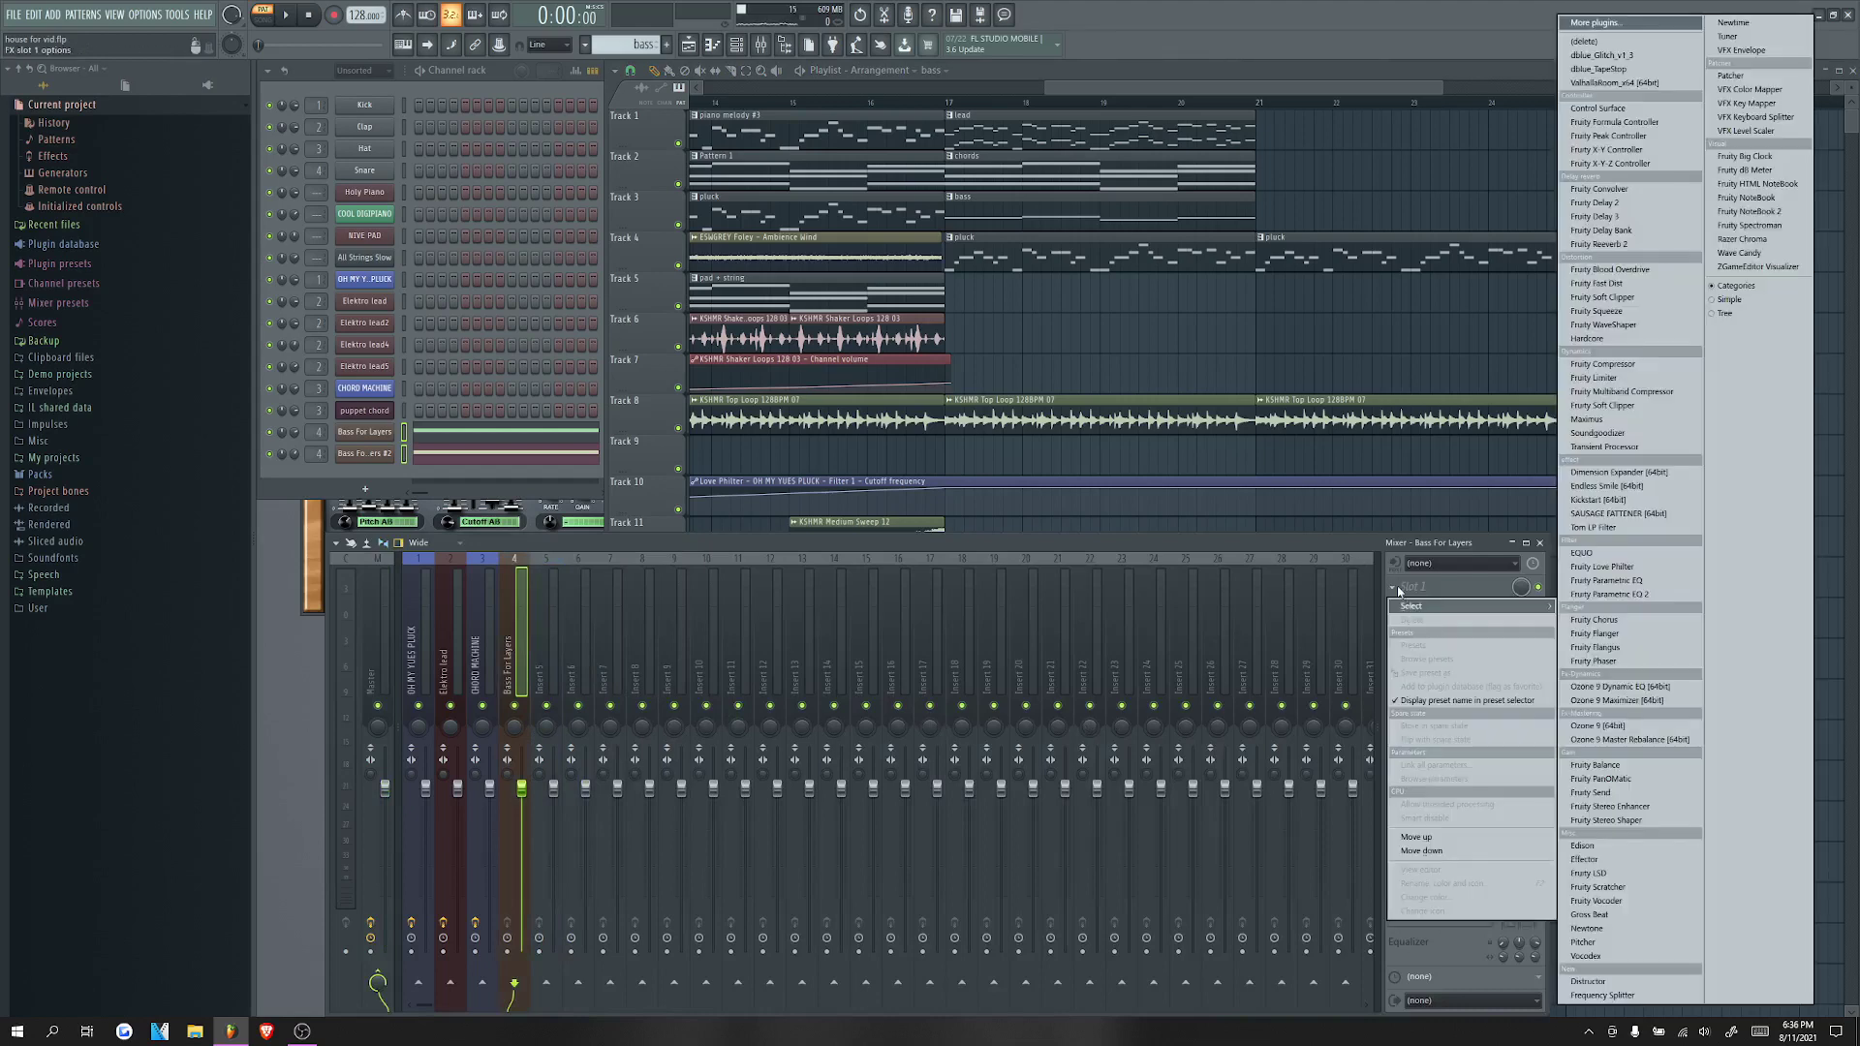
{"action": "left_click", "coordinate": [1598, 595]}
{"action": "mouse_move", "coordinate": [571, 296]}
{"action": "left_mouse_down"}
{"action": "mouse_move", "coordinate": [610, 311]}
{"action": "mouse_move", "coordinate": [602, 333]}
{"action": "mouse_move", "coordinate": [529, 300]}
{"action": "mouse_move", "coordinate": [548, 308]}
{"action": "left_mouse_up"}
{"action": "left_click", "coordinate": [806, 174]}
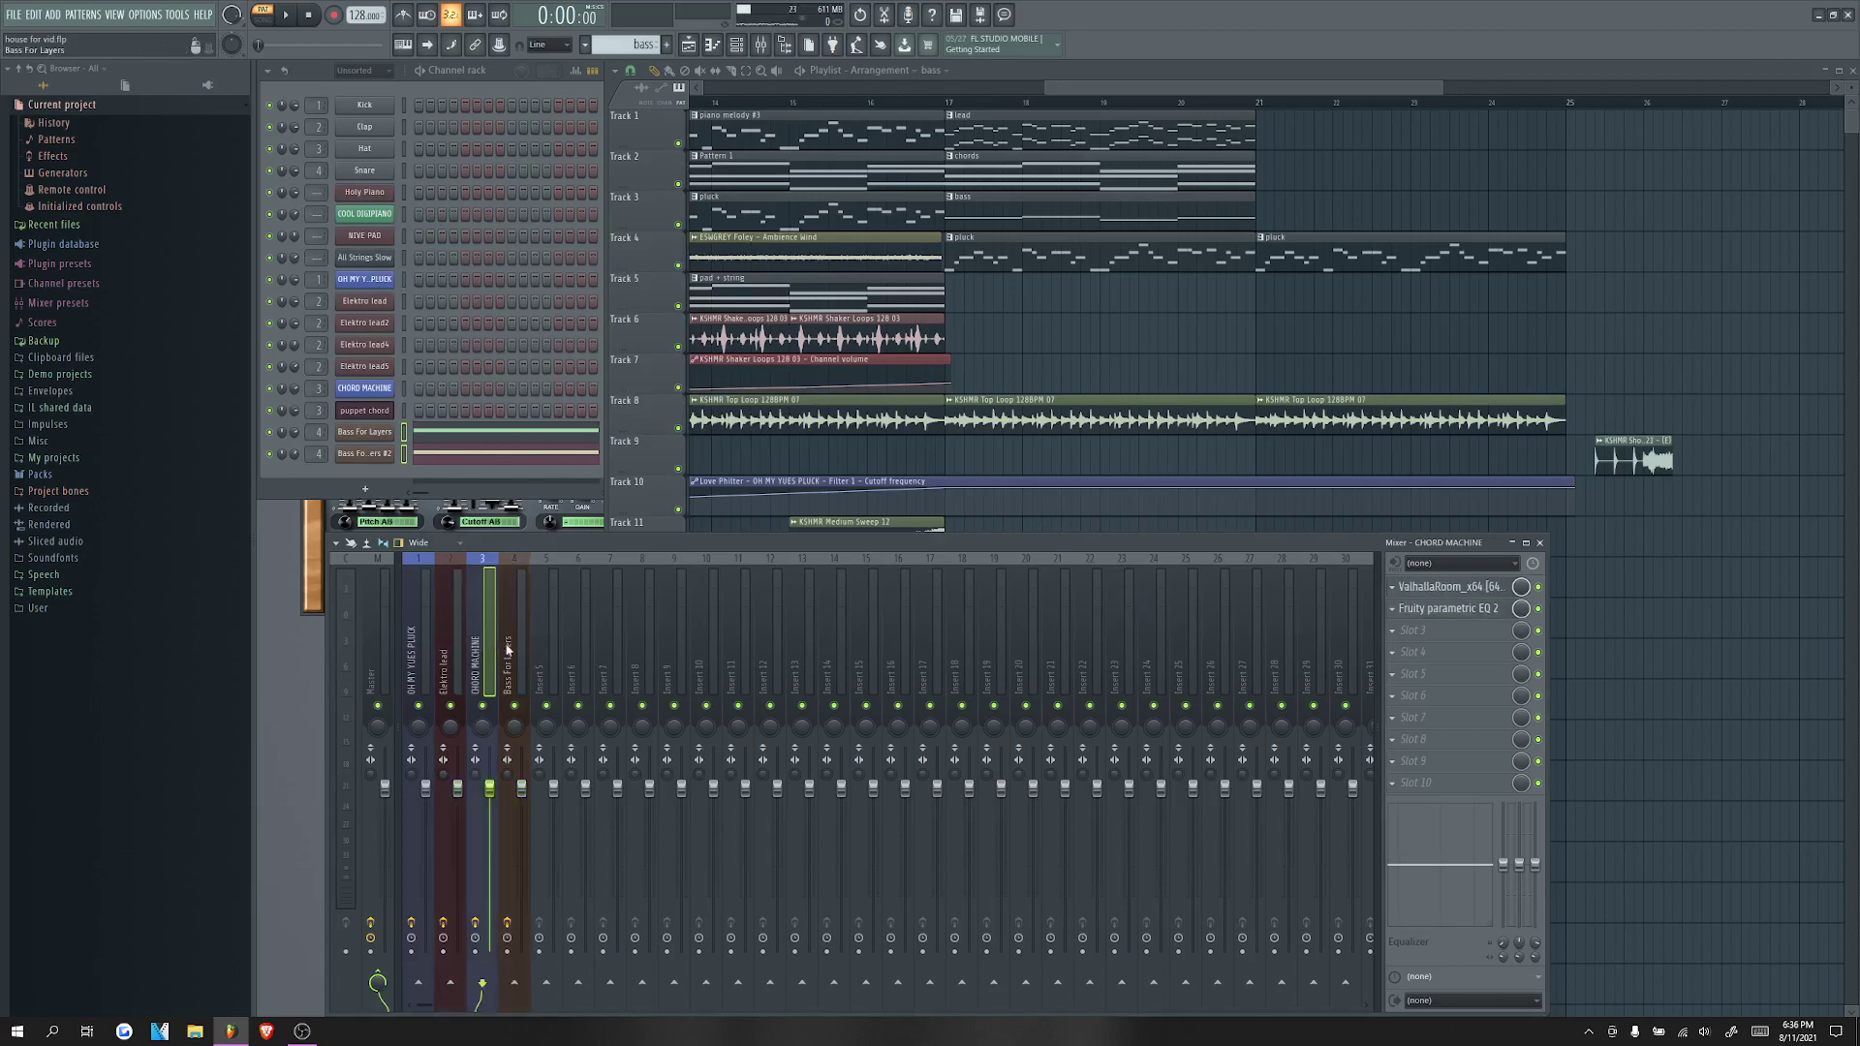
Step: Rename mixer insert 5 as filter & sidechain
{"action": "right_click", "coordinate": [543, 647]}
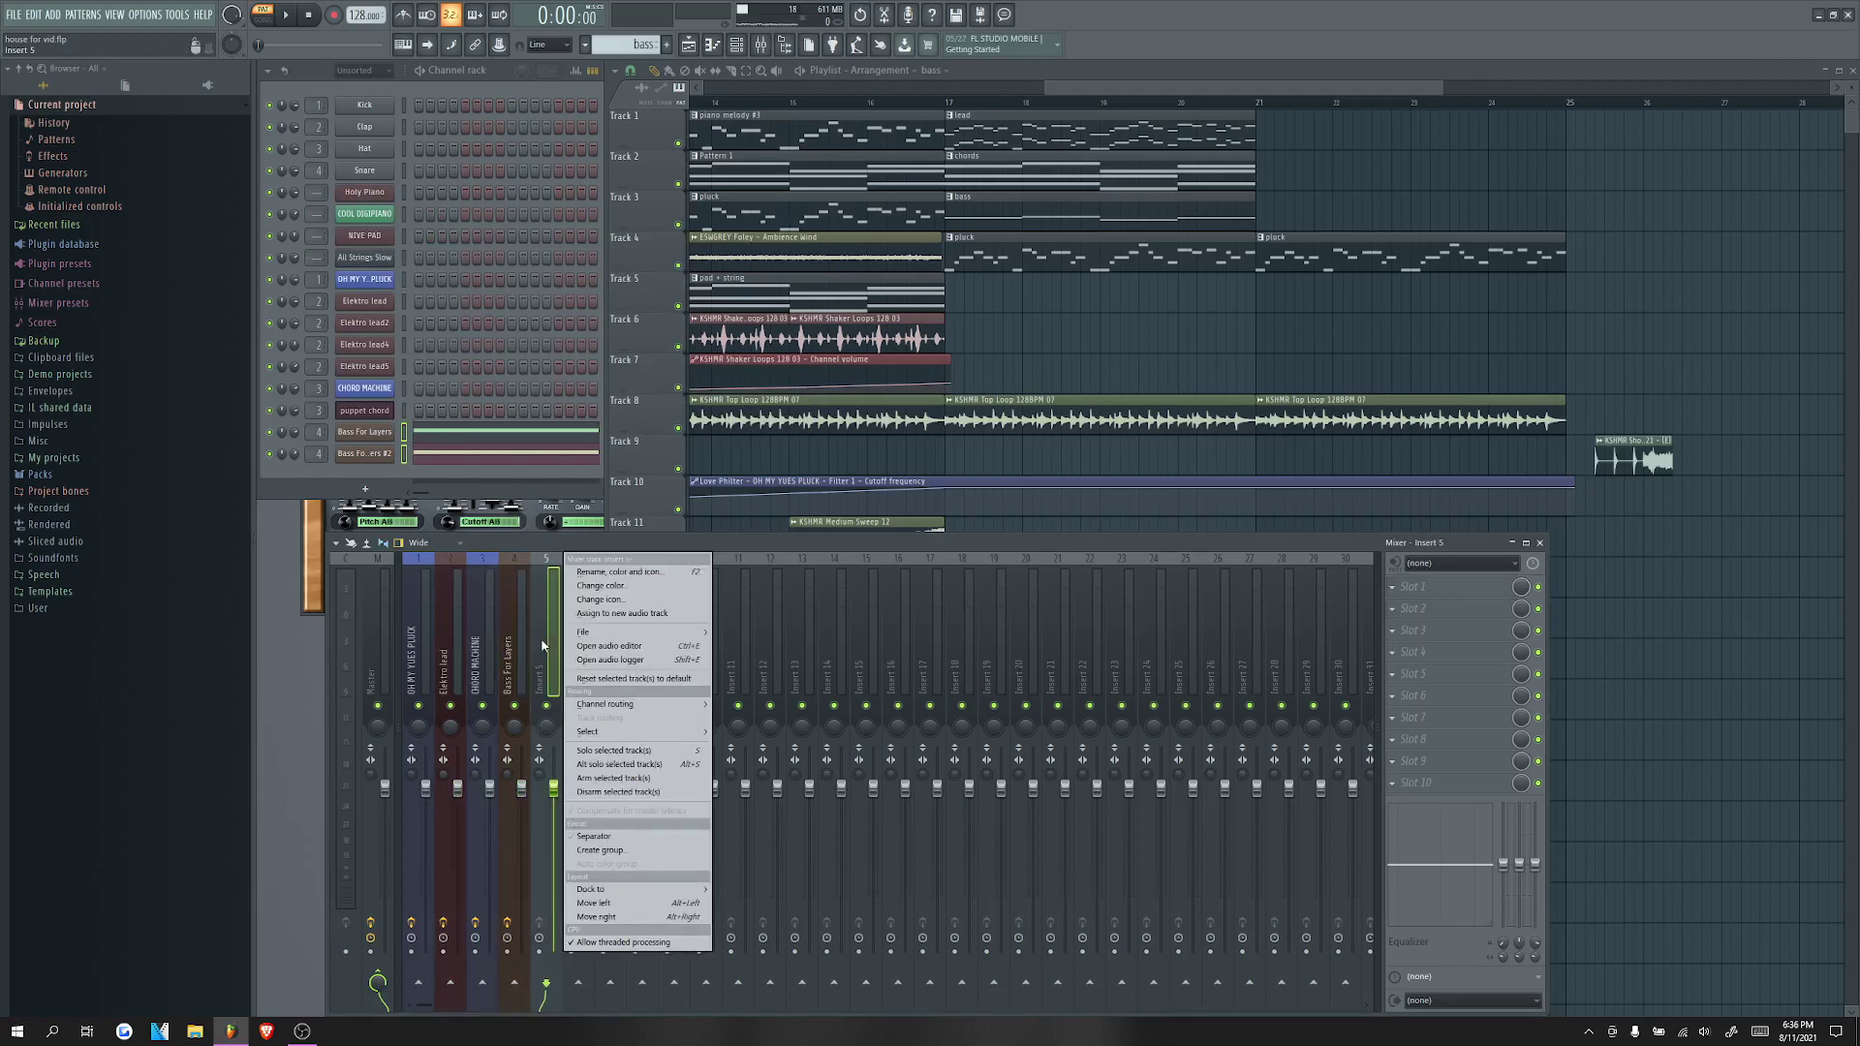
{"action": "left_click", "coordinate": [618, 572]}
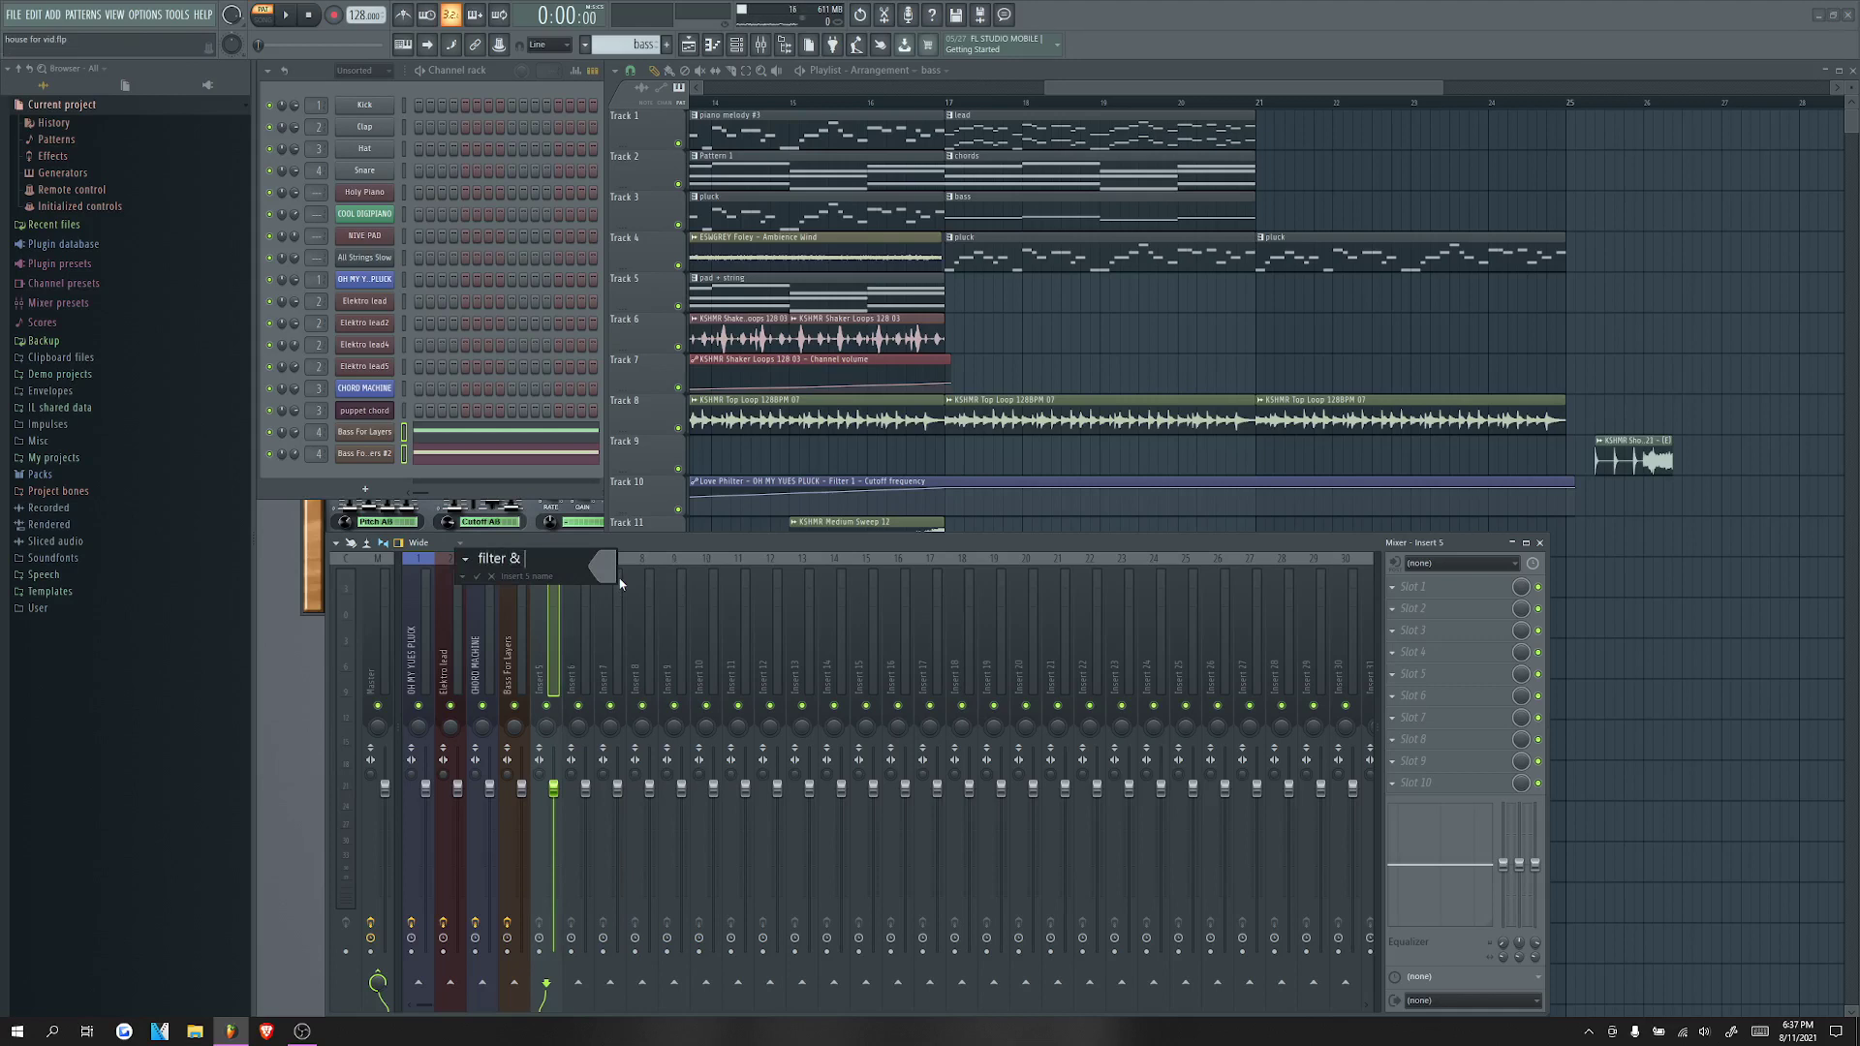
{"action": "key", "text": "Return"}
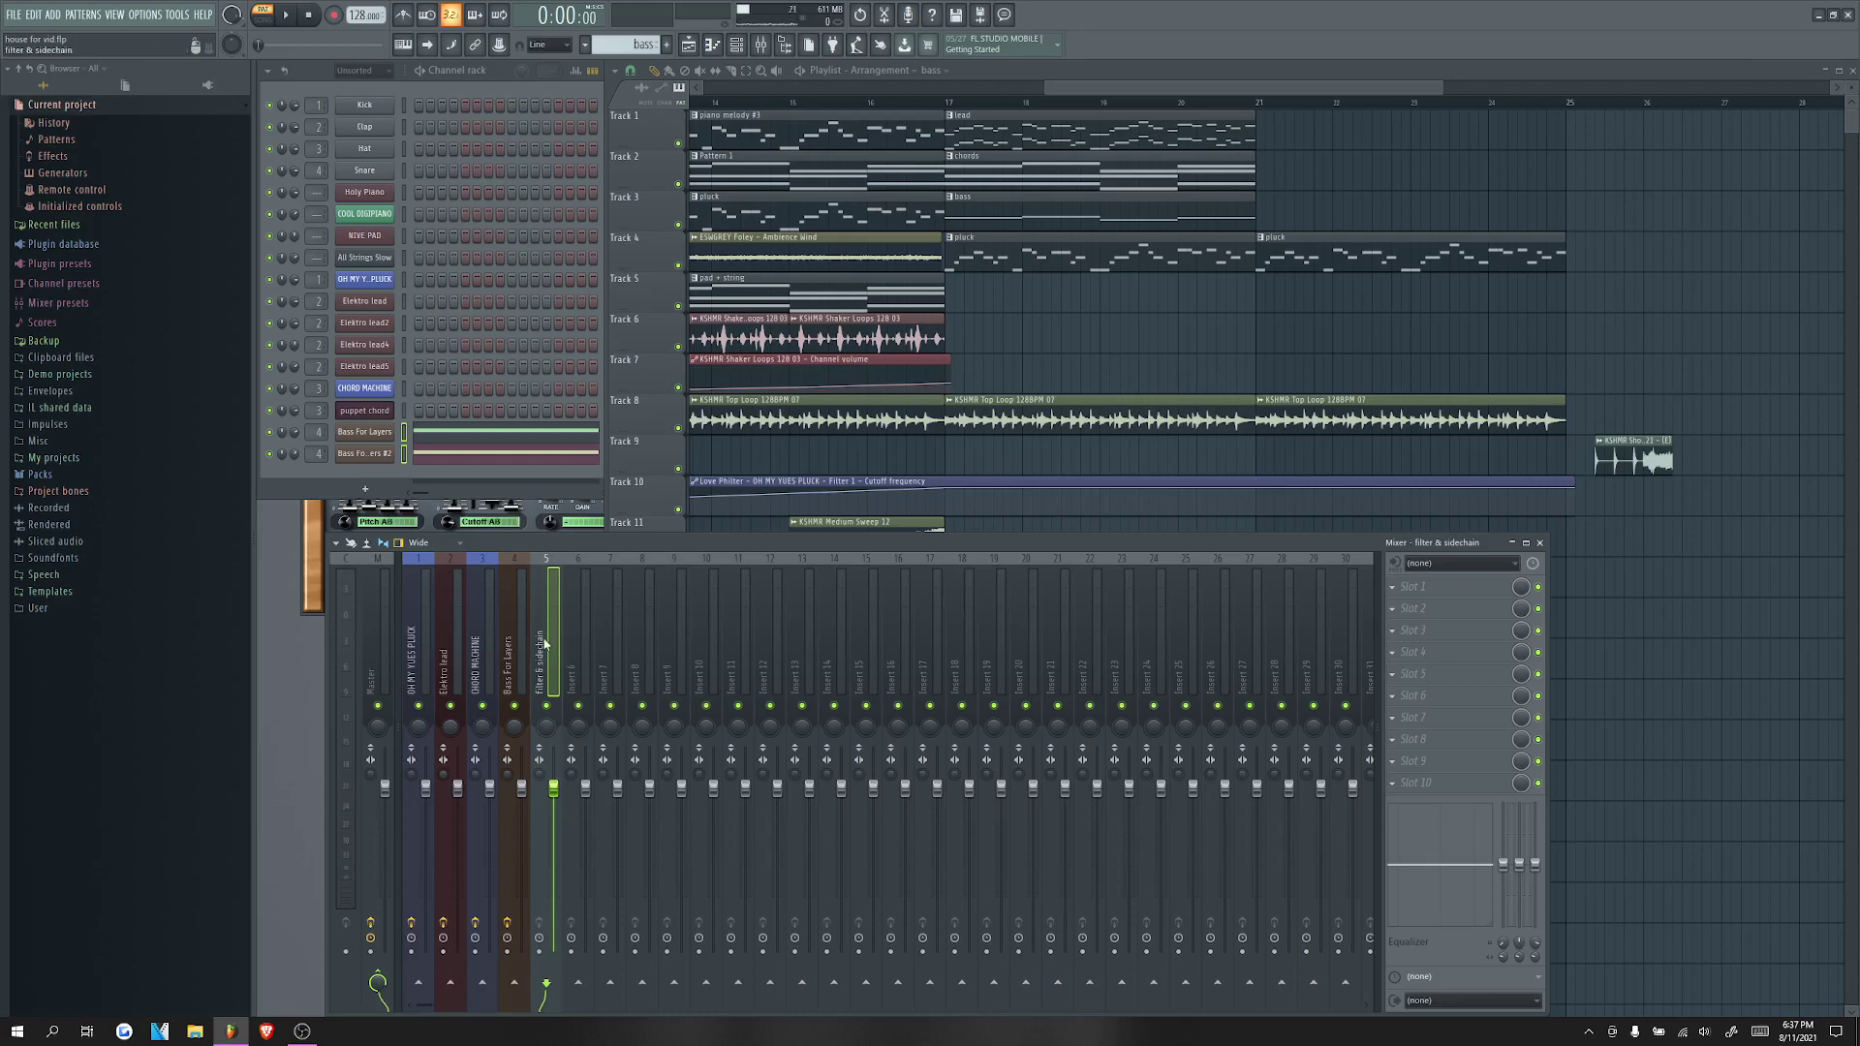
{"action": "left_click", "coordinate": [1440, 594]}
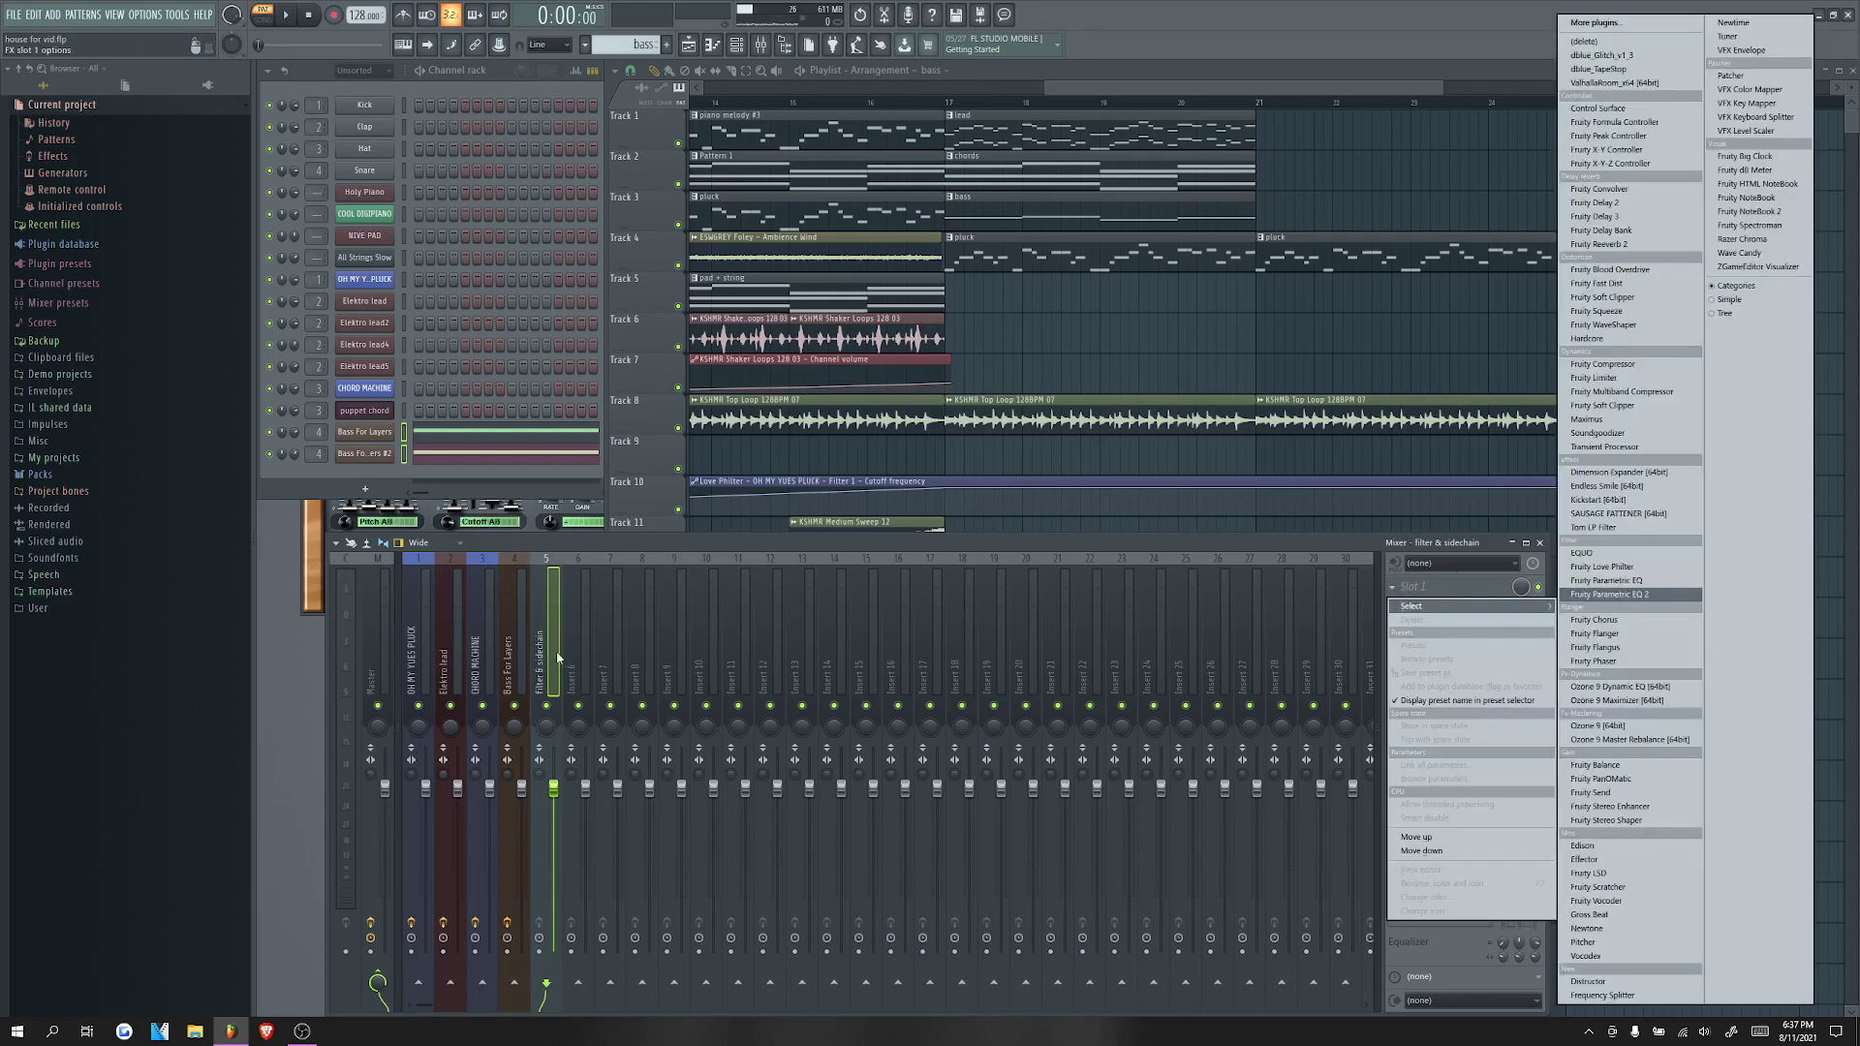
Step: Route the Elektro lead, CHORD MACHINE and Bass For Layers mixer tracks only to the filter & sidechain track
{"action": "left_click", "coordinate": [449, 652]}
{"action": "left_click", "coordinate": [444, 673]}
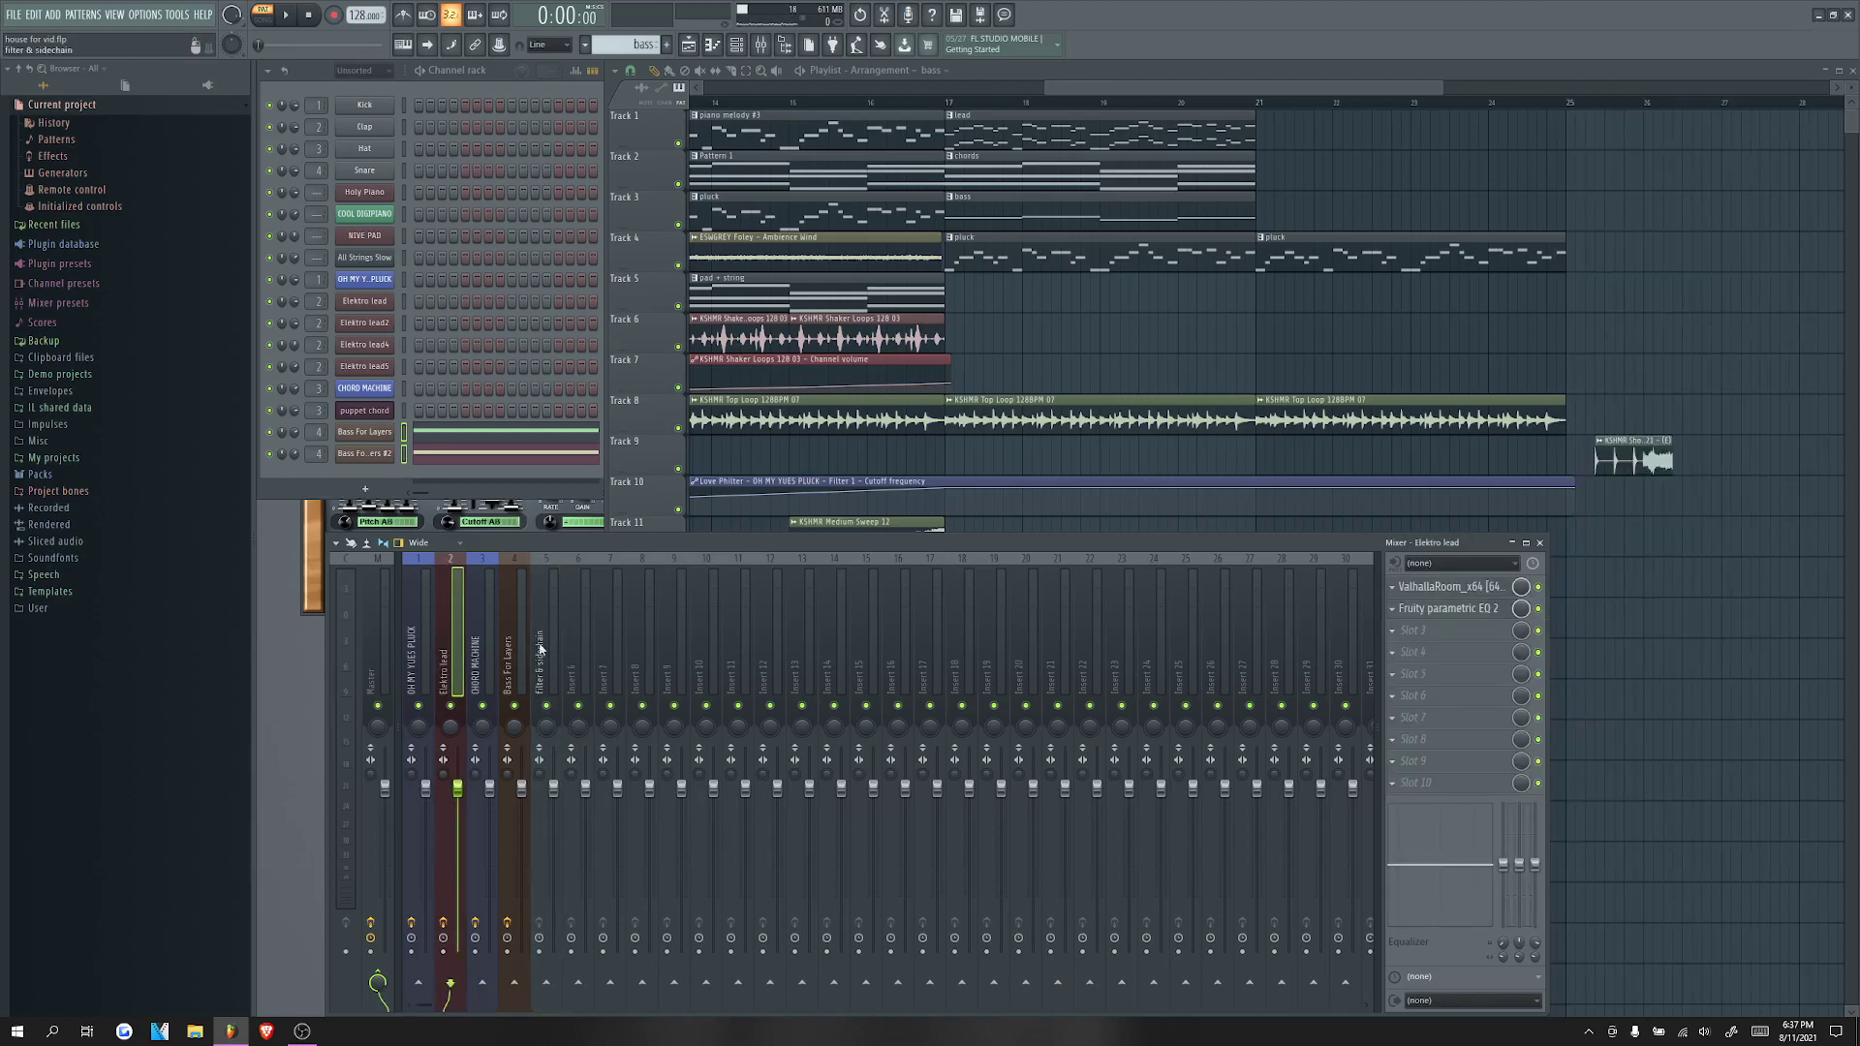
{"action": "right_click", "coordinate": [546, 983]}
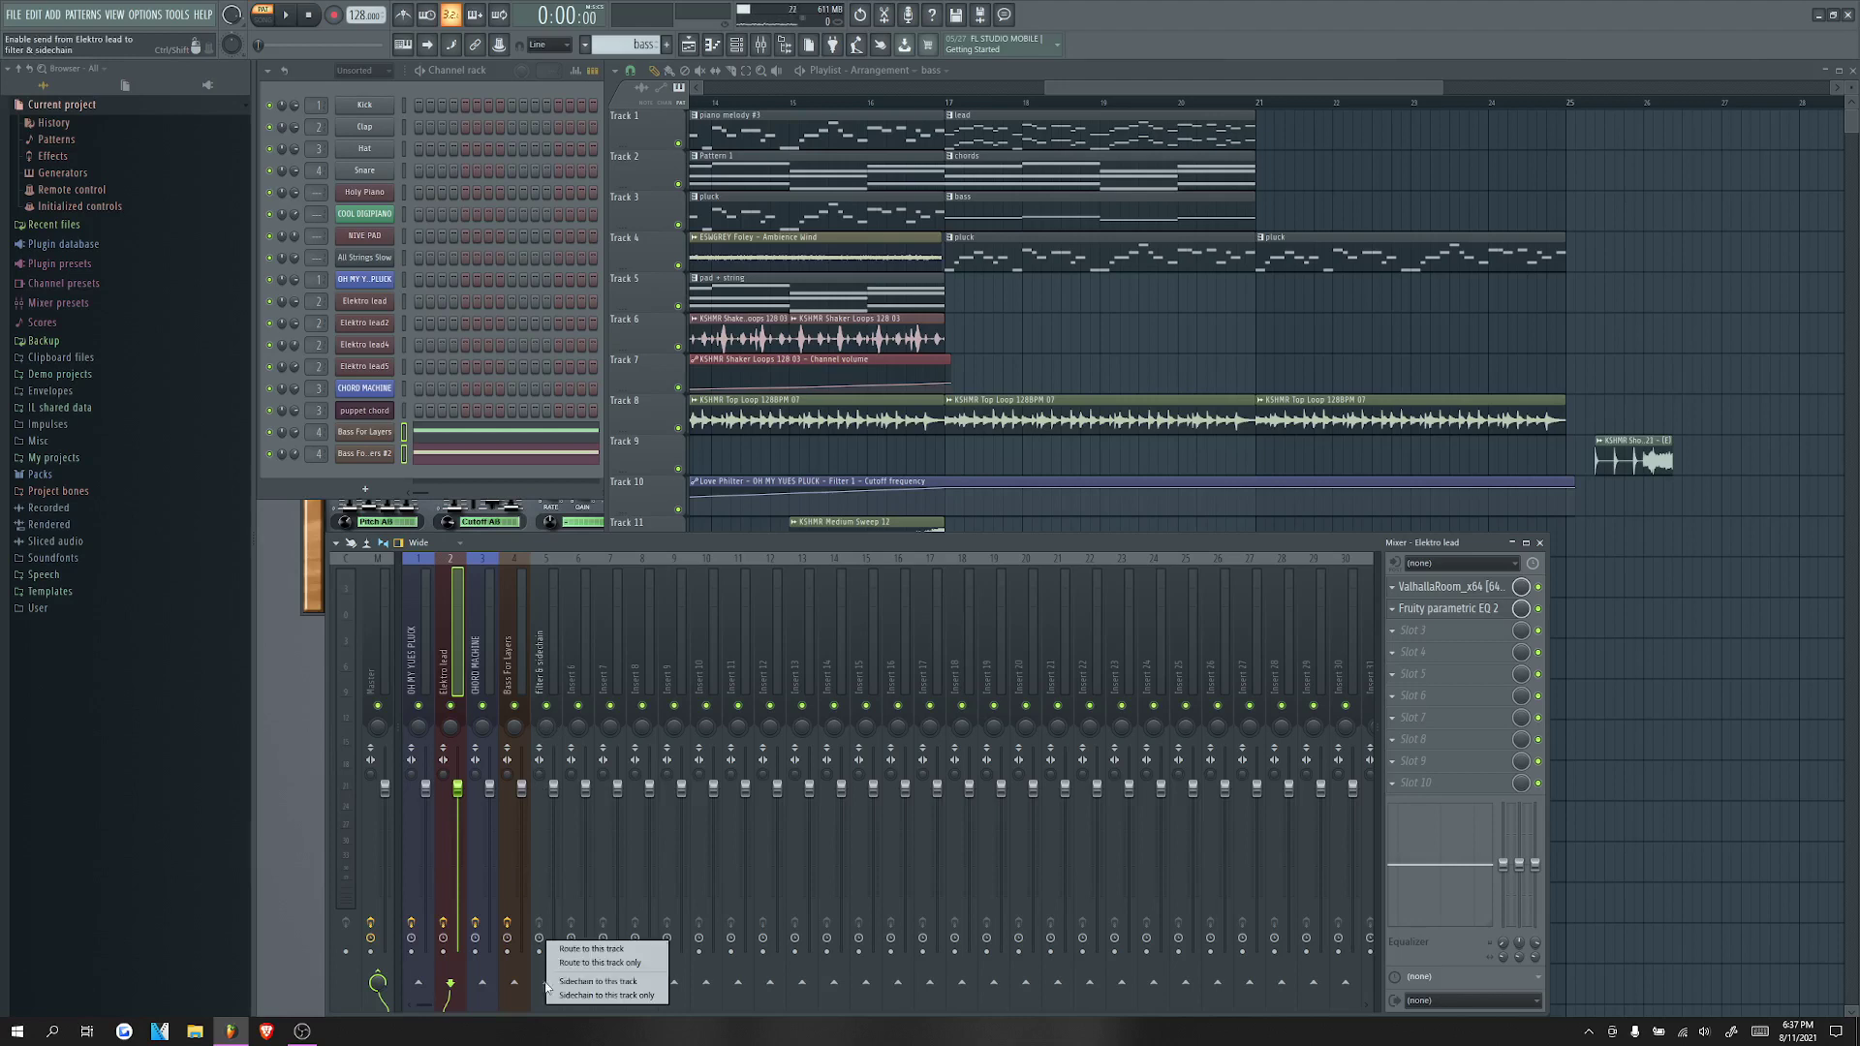
{"action": "left_click", "coordinate": [602, 954]}
{"action": "left_click", "coordinate": [483, 650]}
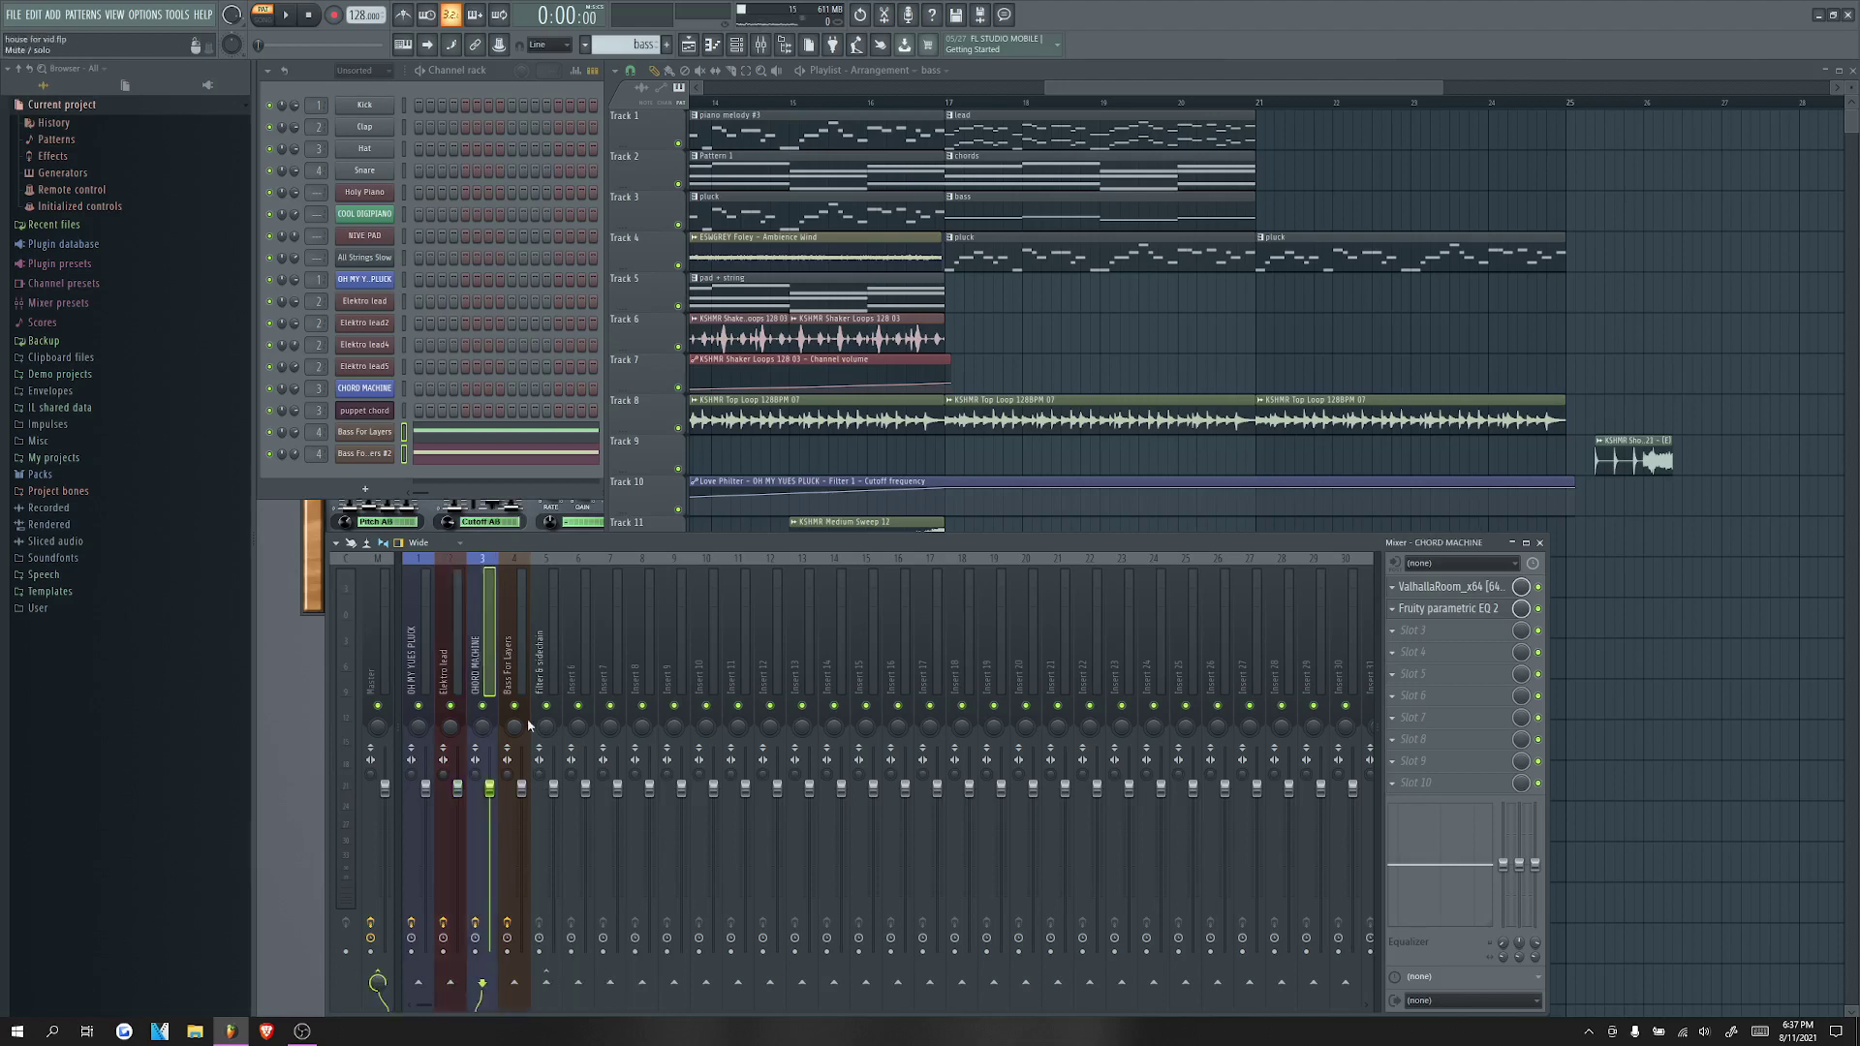
{"action": "right_click", "coordinate": [546, 983]}
{"action": "left_click", "coordinate": [576, 959]}
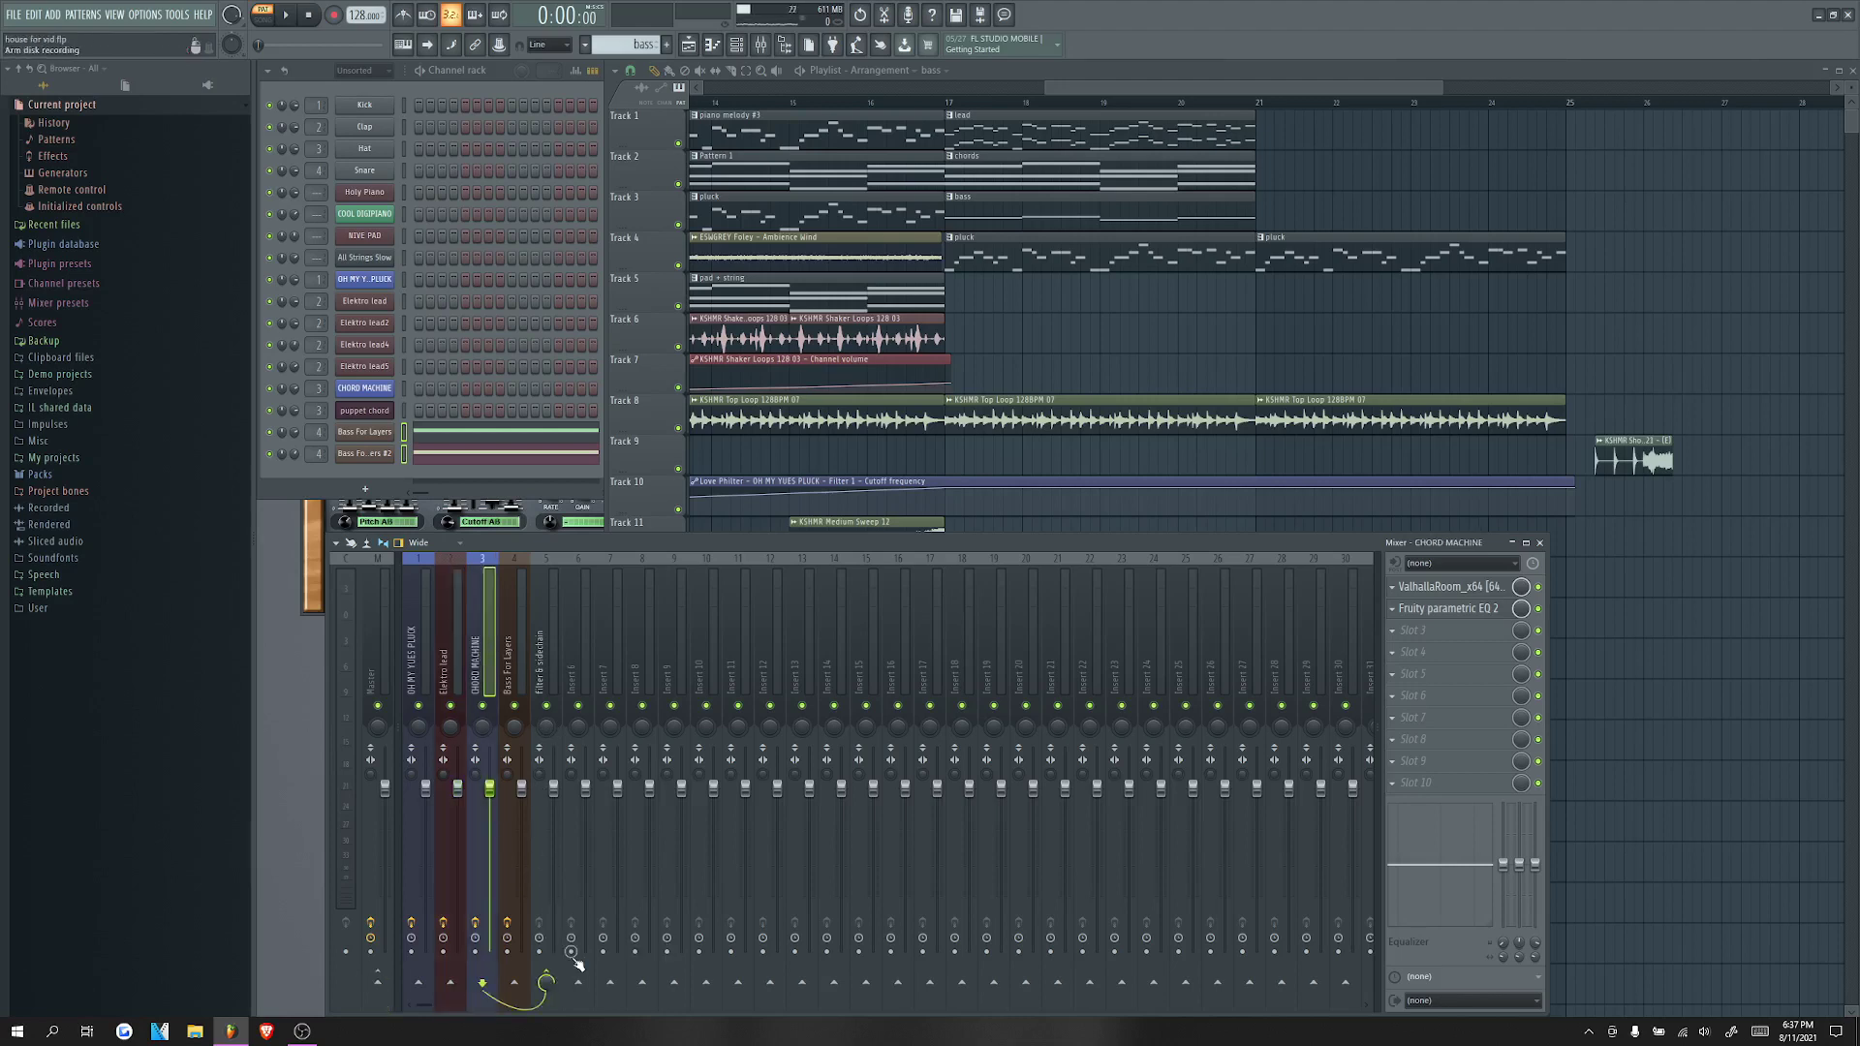
{"action": "left_click", "coordinate": [518, 665]}
{"action": "right_click", "coordinate": [546, 983]}
{"action": "left_click", "coordinate": [576, 959]}
Step: Load Kickstart (64bit) on the filter & sidechain track and choose a curve with a later, steeper volume rise
{"action": "left_click", "coordinate": [548, 615]}
{"action": "left_click", "coordinate": [1427, 587]}
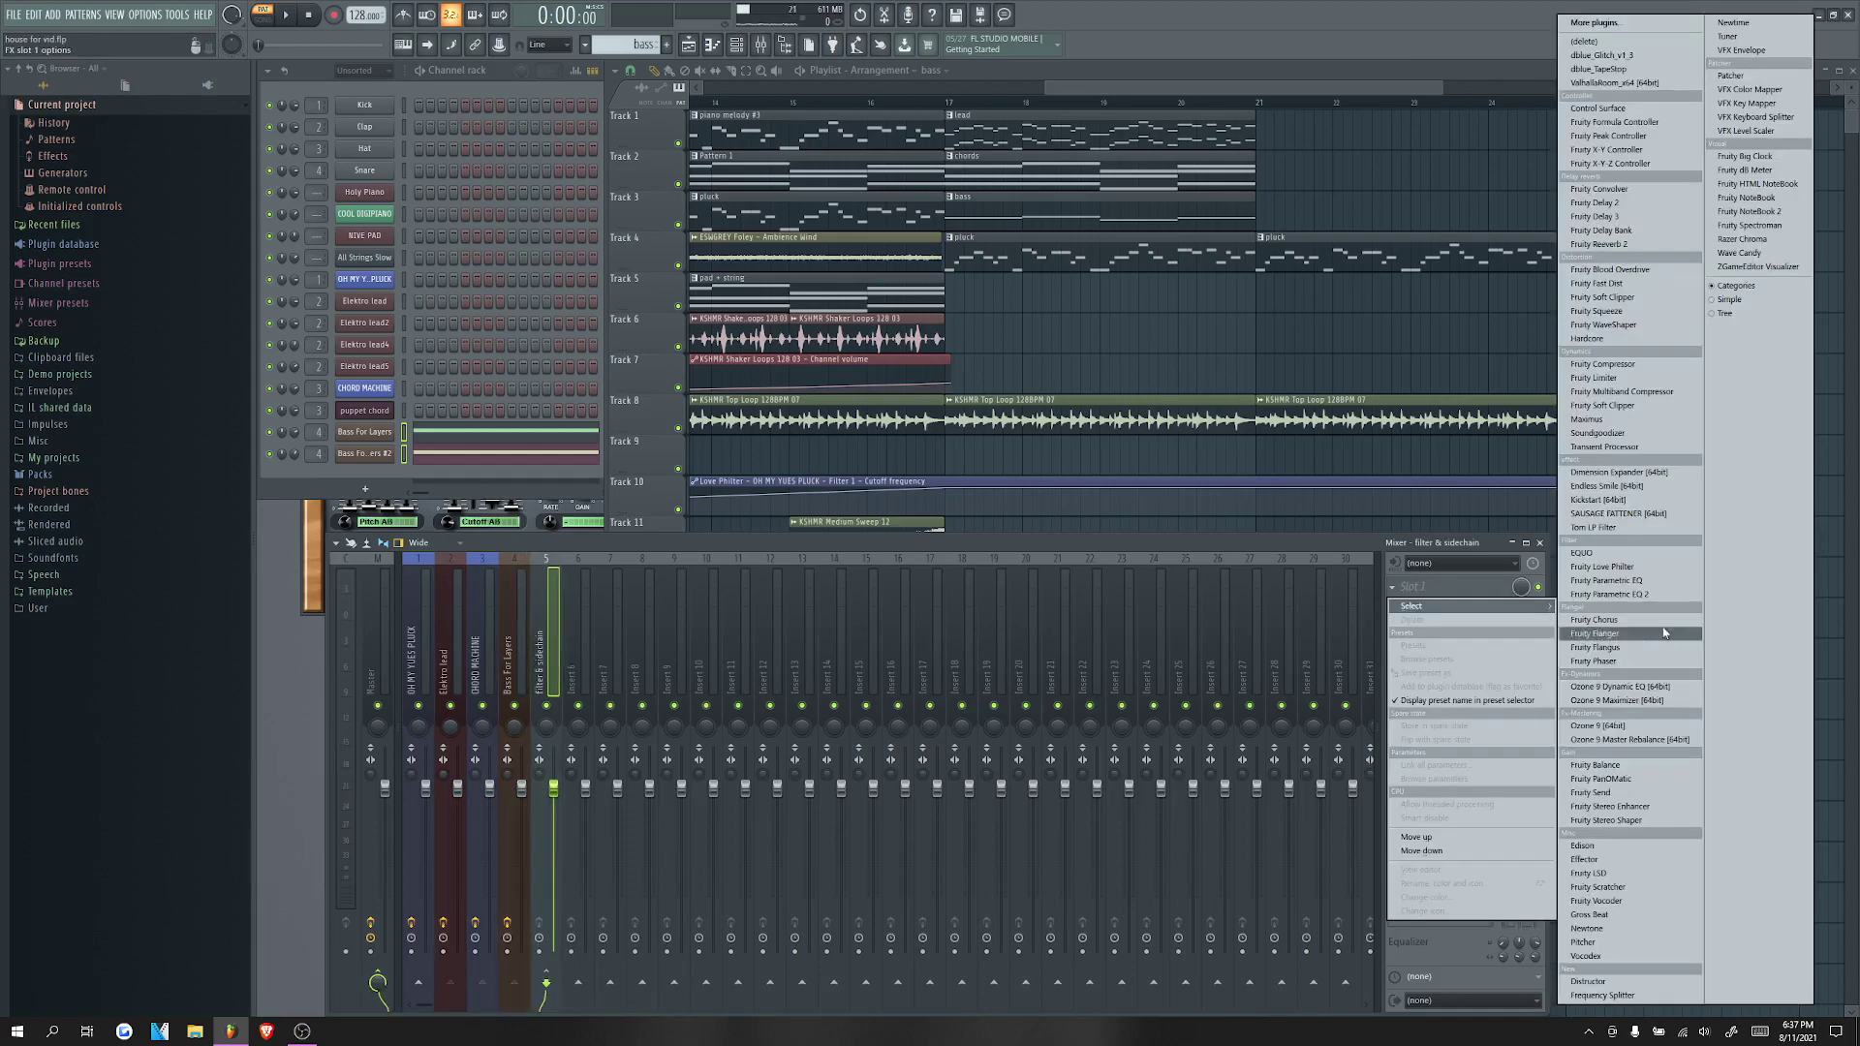
{"action": "left_click", "coordinate": [1610, 499]}
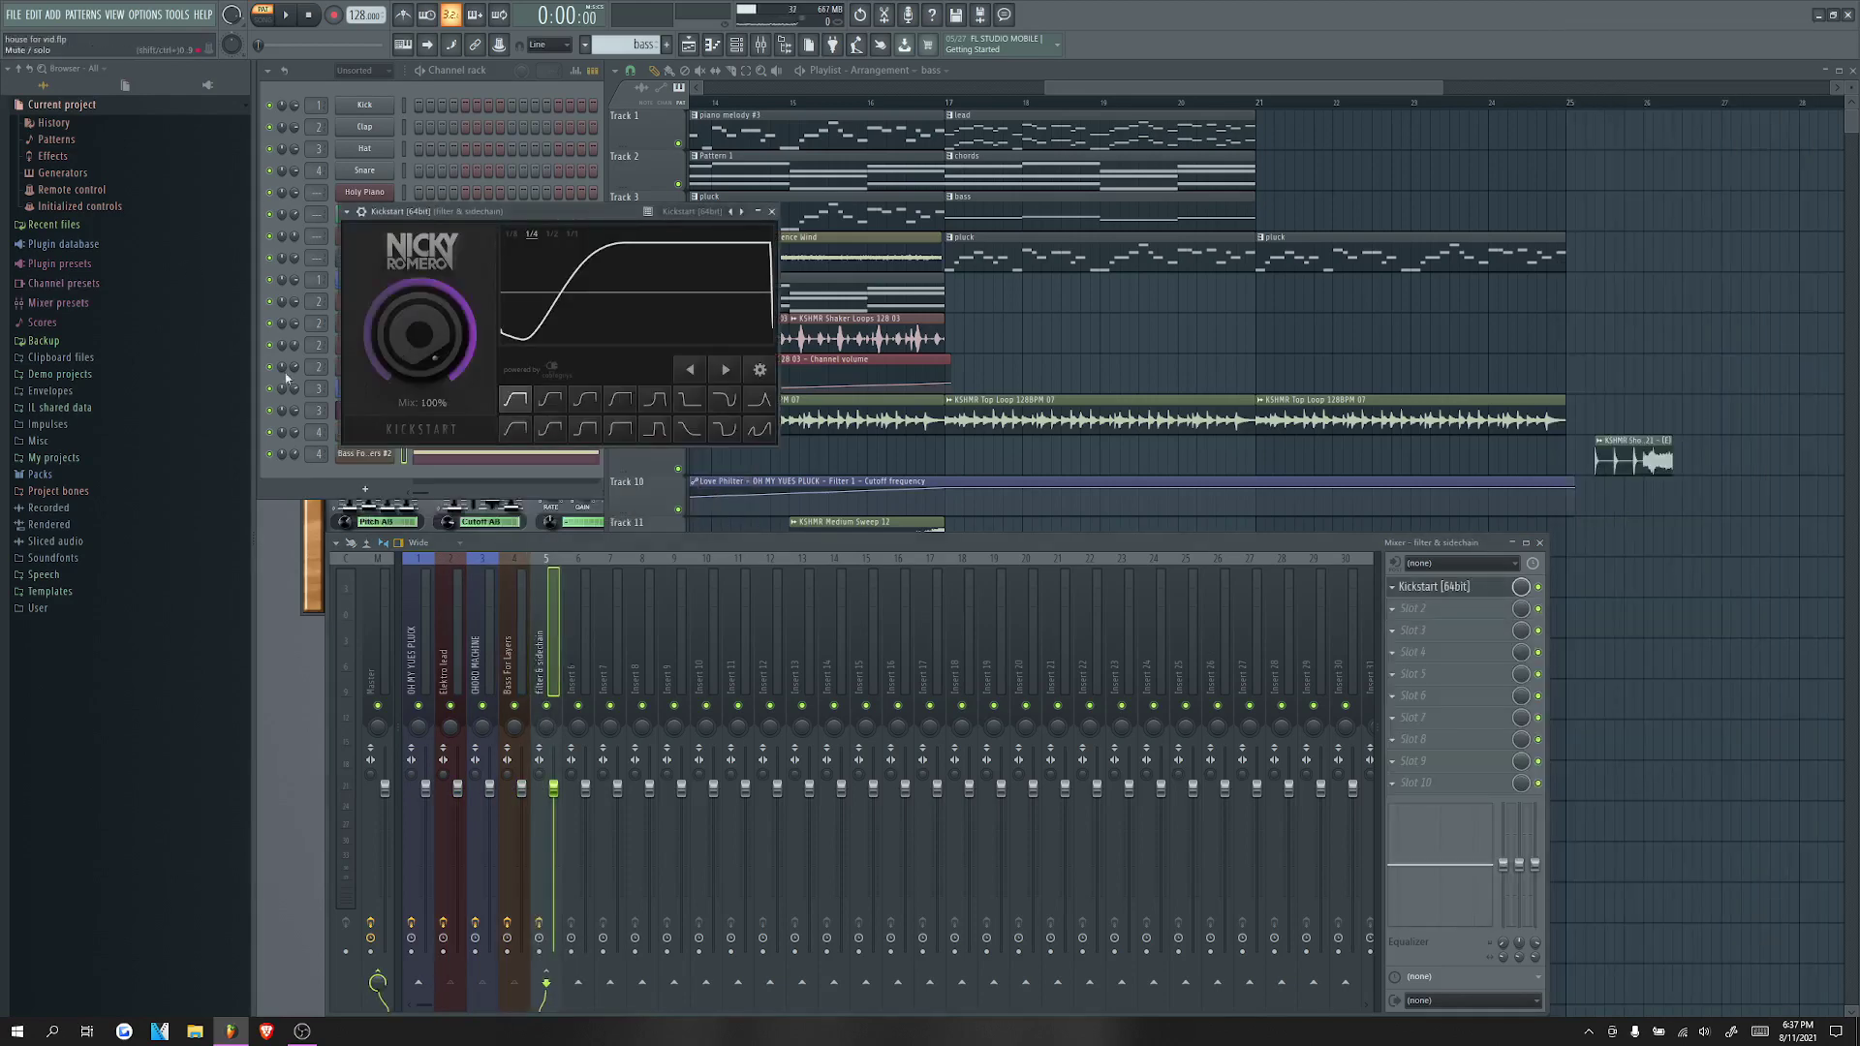
{"action": "left_click", "coordinate": [551, 429]}
Step: Play the pattern to check the sidechain pumping, stop playback and close the Kickstart window
{"action": "left_click", "coordinate": [1021, 129]}
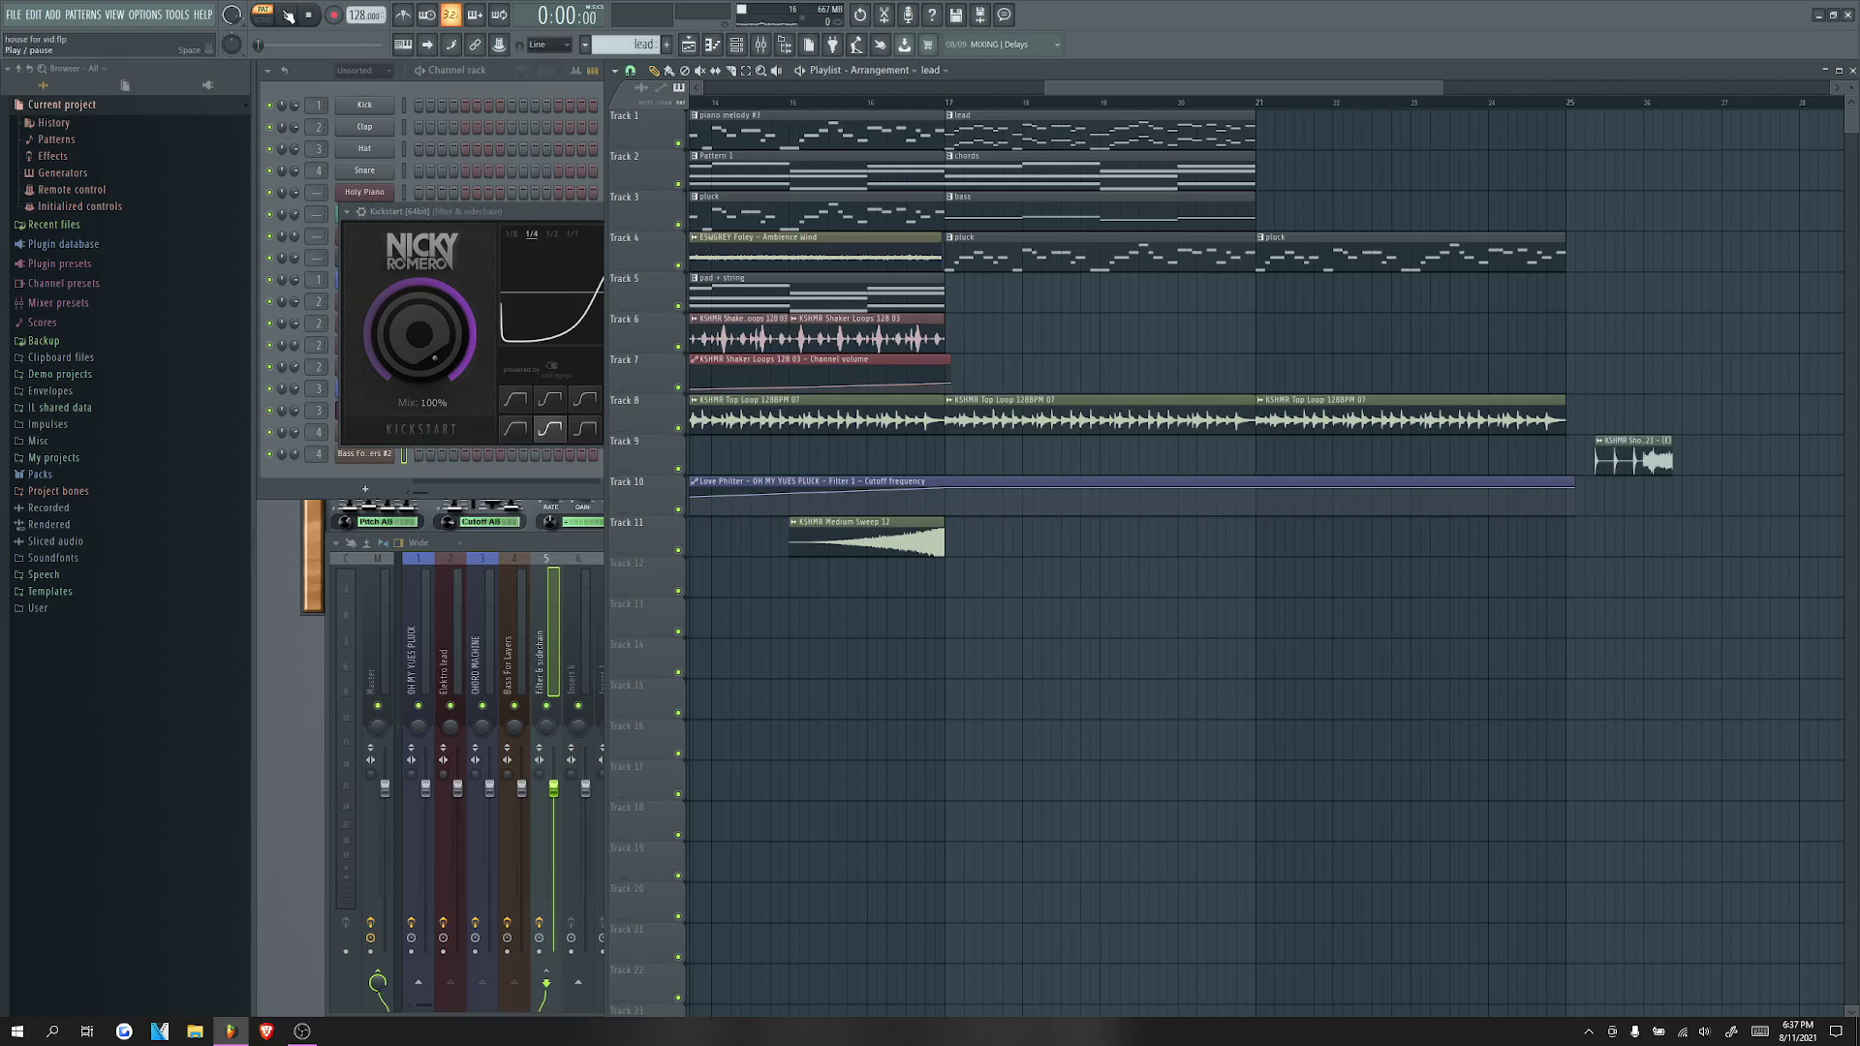
{"action": "left_click", "coordinate": [288, 17]}
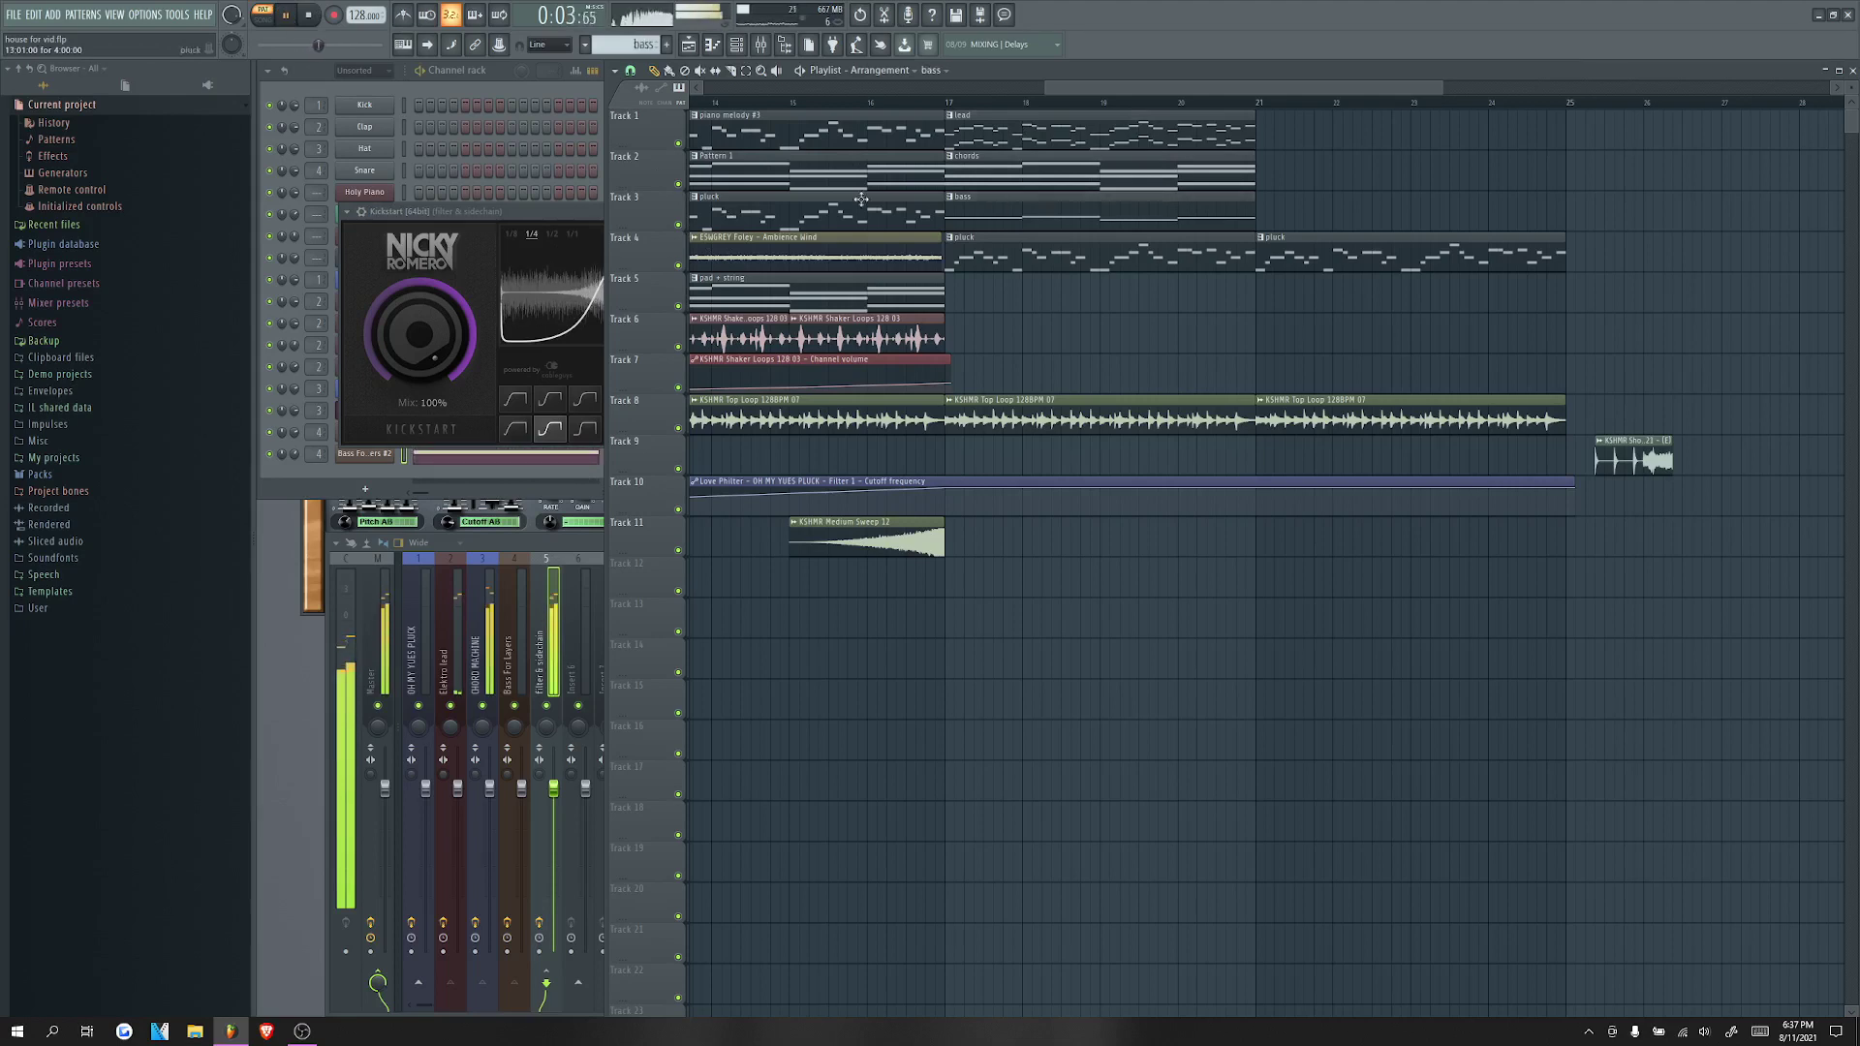
{"action": "key", "text": "space"}
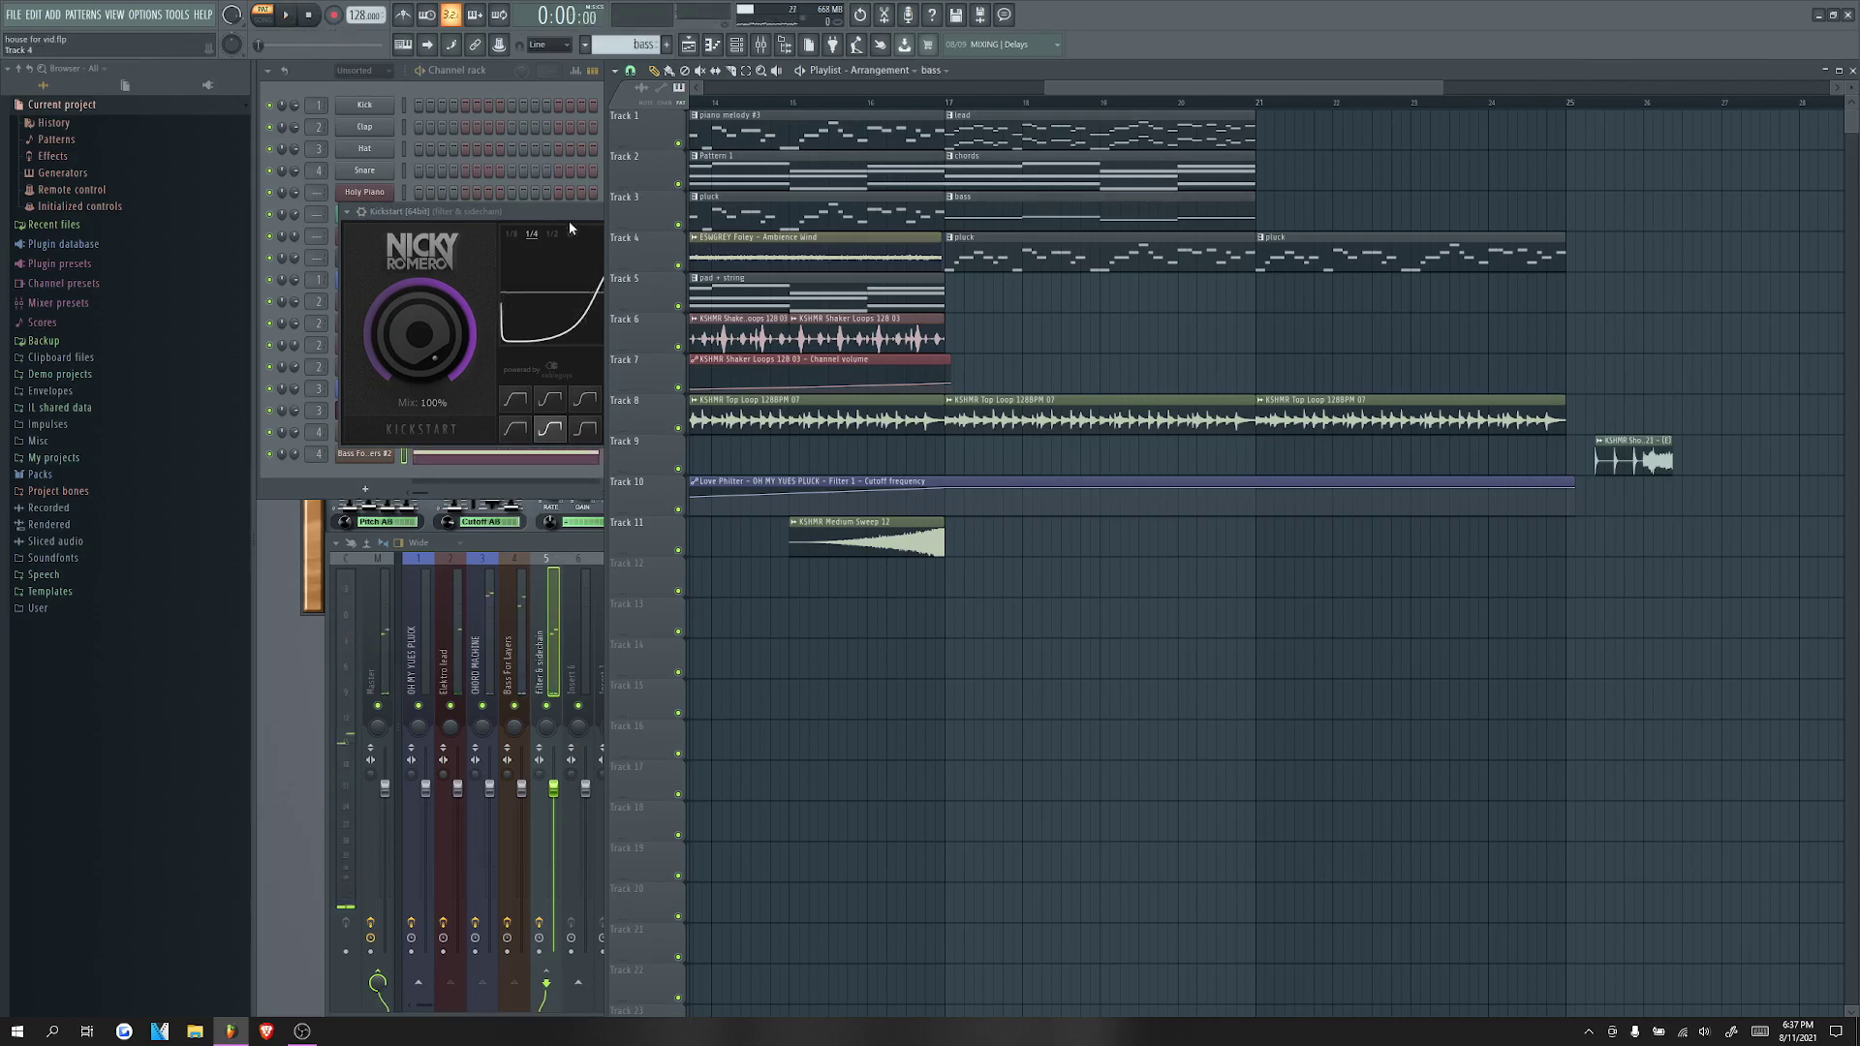
{"action": "left_click", "coordinate": [568, 213]}
{"action": "left_click", "coordinate": [772, 212]}
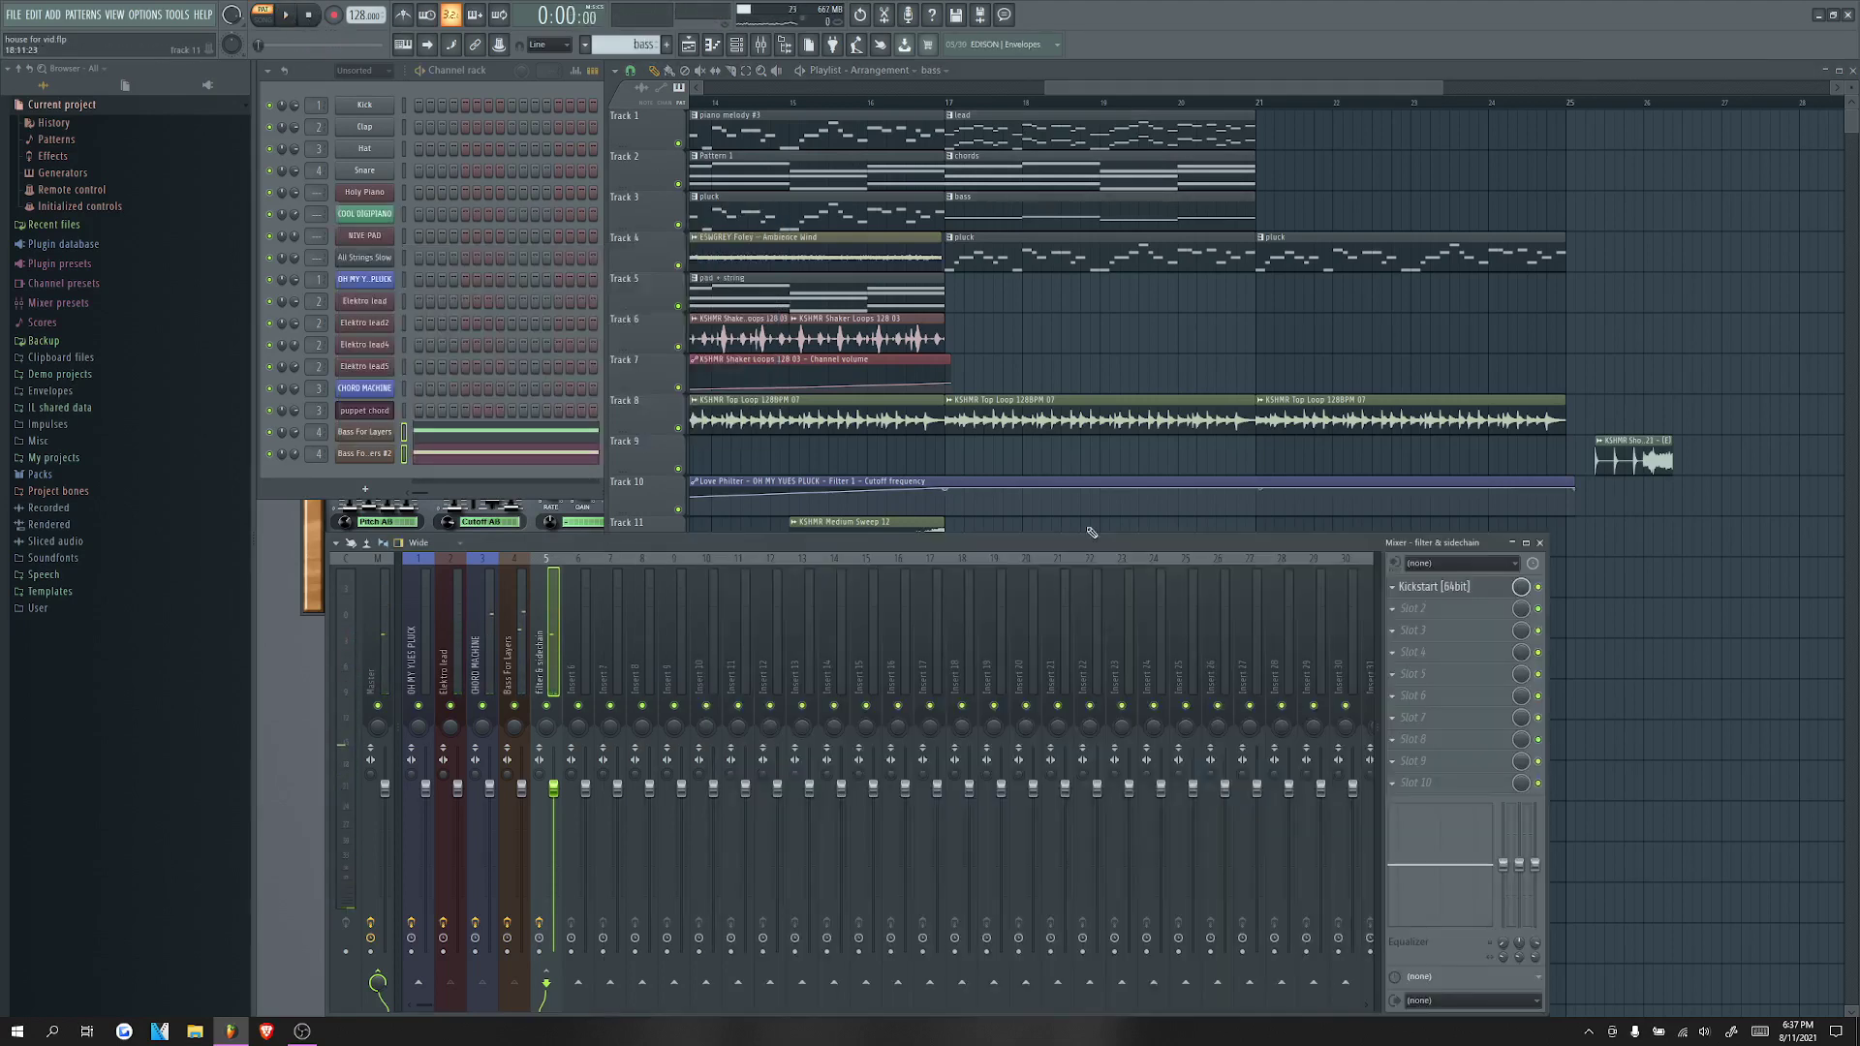
Step: Create an automation clip for Kickstart's mix level and move the playhead to just before the drop at bar 17
{"action": "right_click", "coordinate": [1524, 588]}
{"action": "left_click", "coordinate": [1562, 694]}
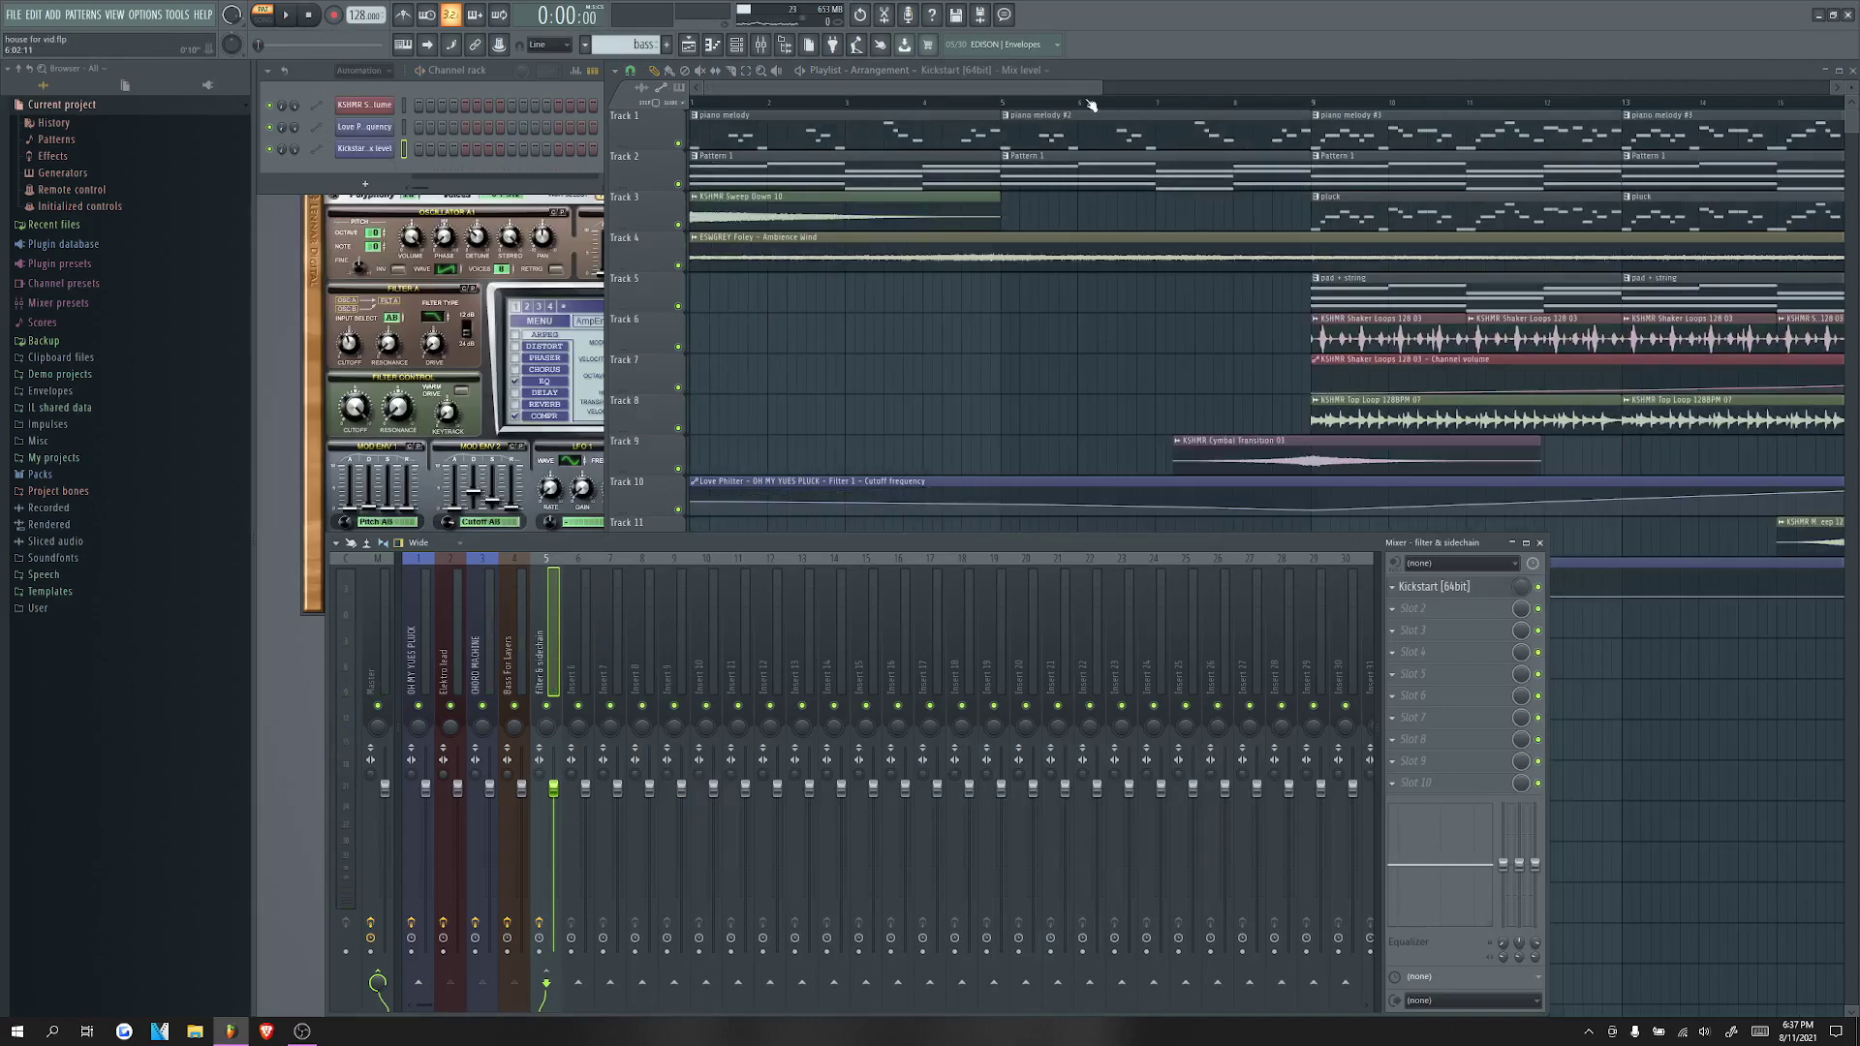
{"action": "left_click_drag", "start_coordinate": [1100, 89], "coordinate": [1792, 88]}
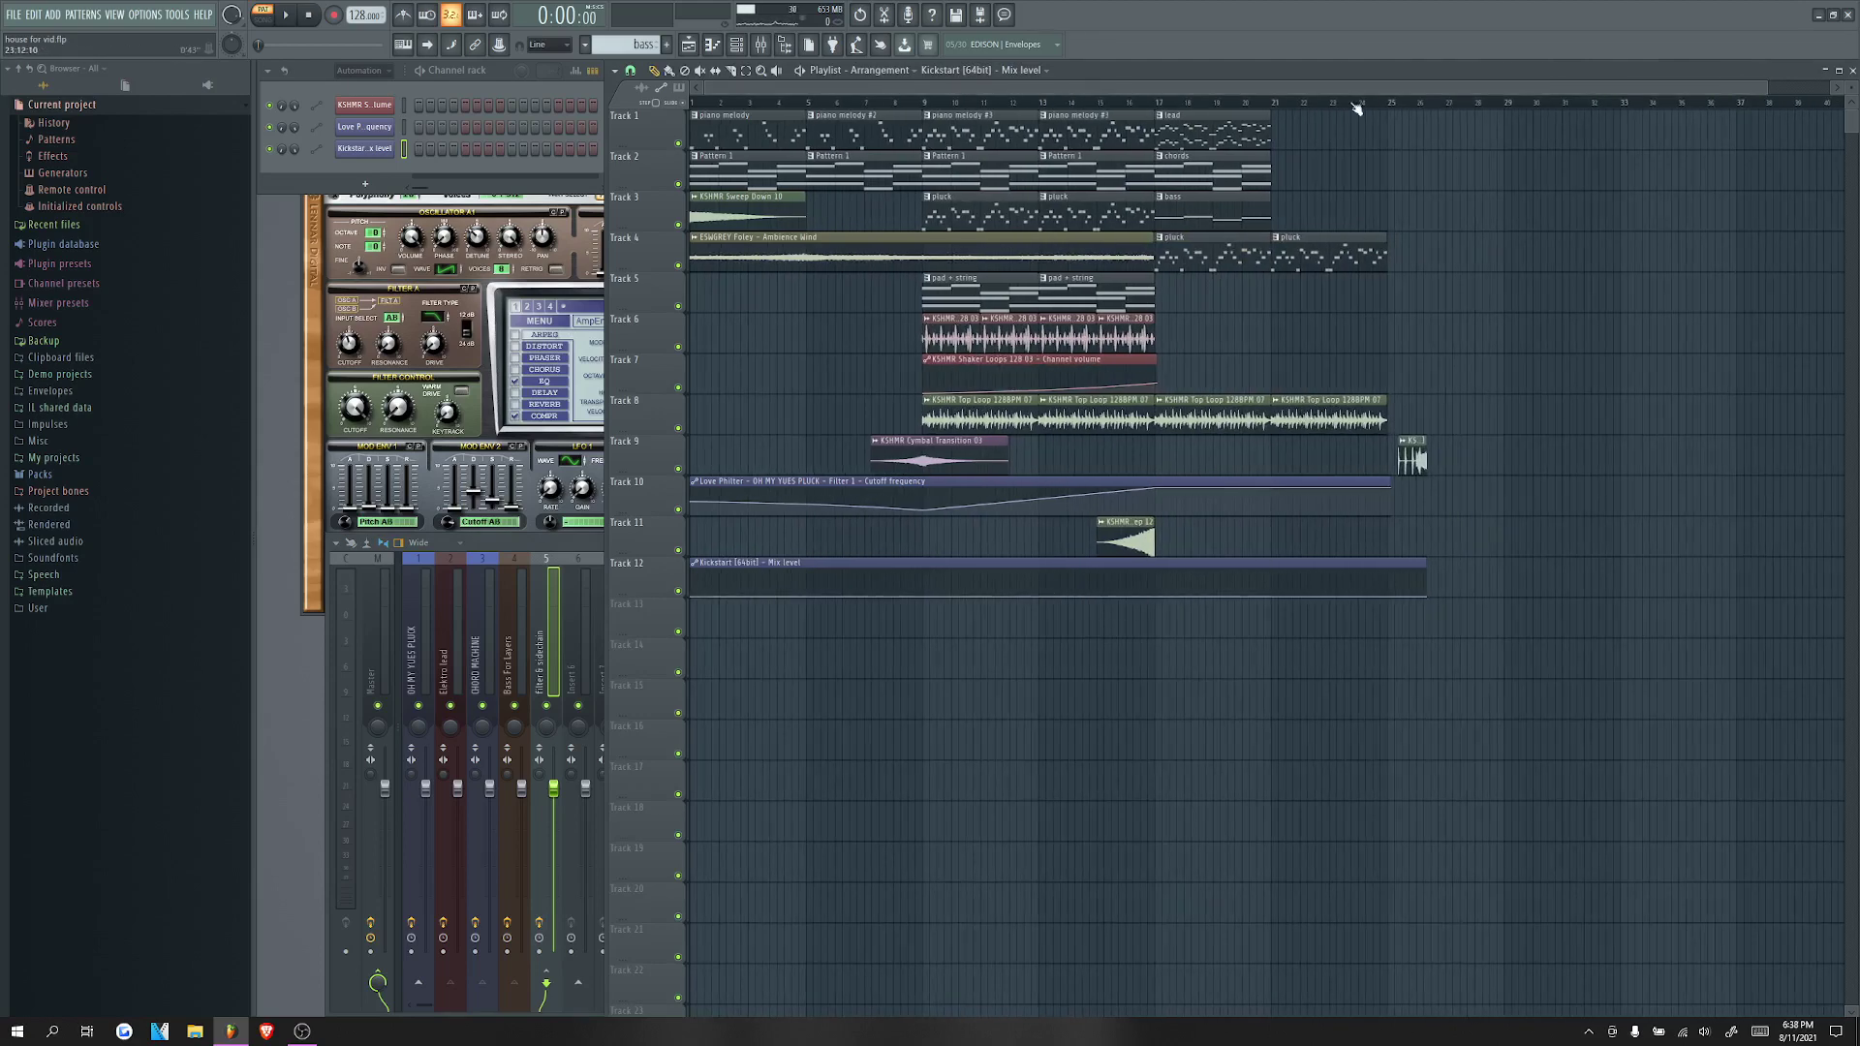
{"action": "left_click_drag", "start_coordinate": [1357, 108], "coordinate": [1141, 136]}
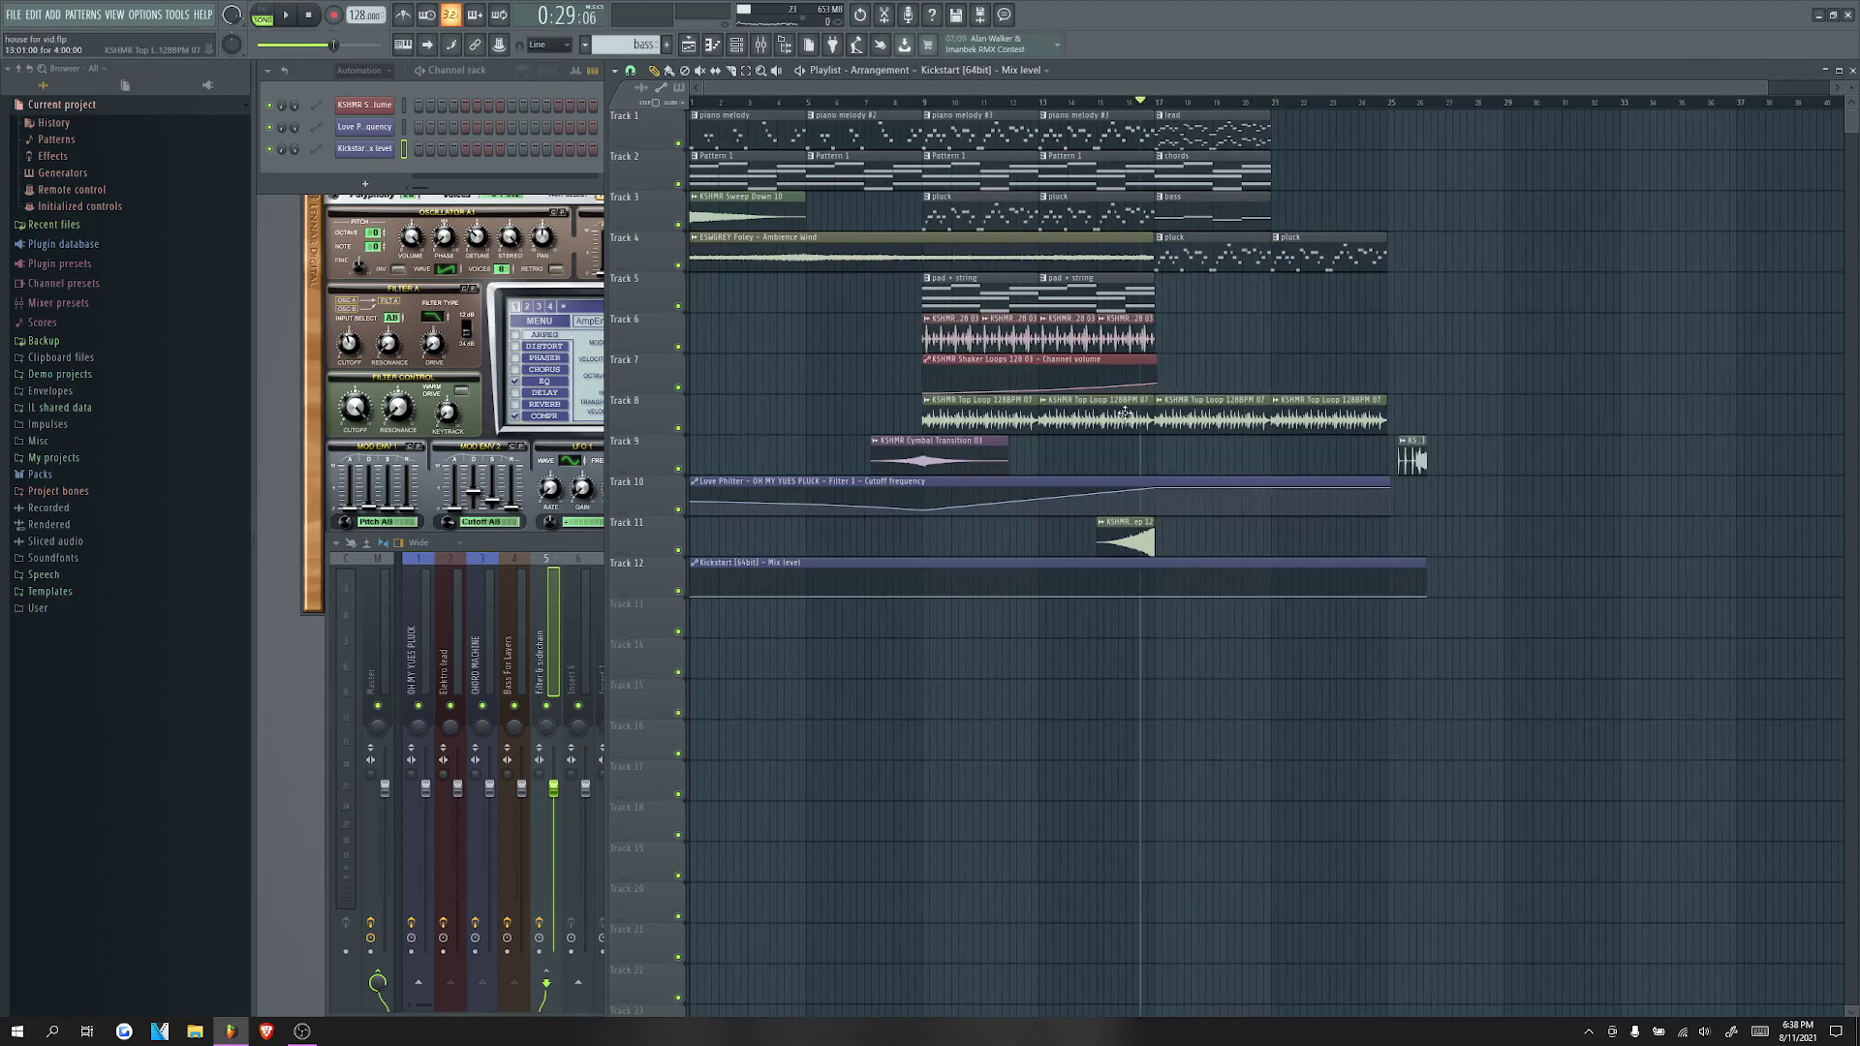
{"action": "scroll", "coordinate": [1125, 414], "scroll_direction": "up", "scroll_amount": 3}
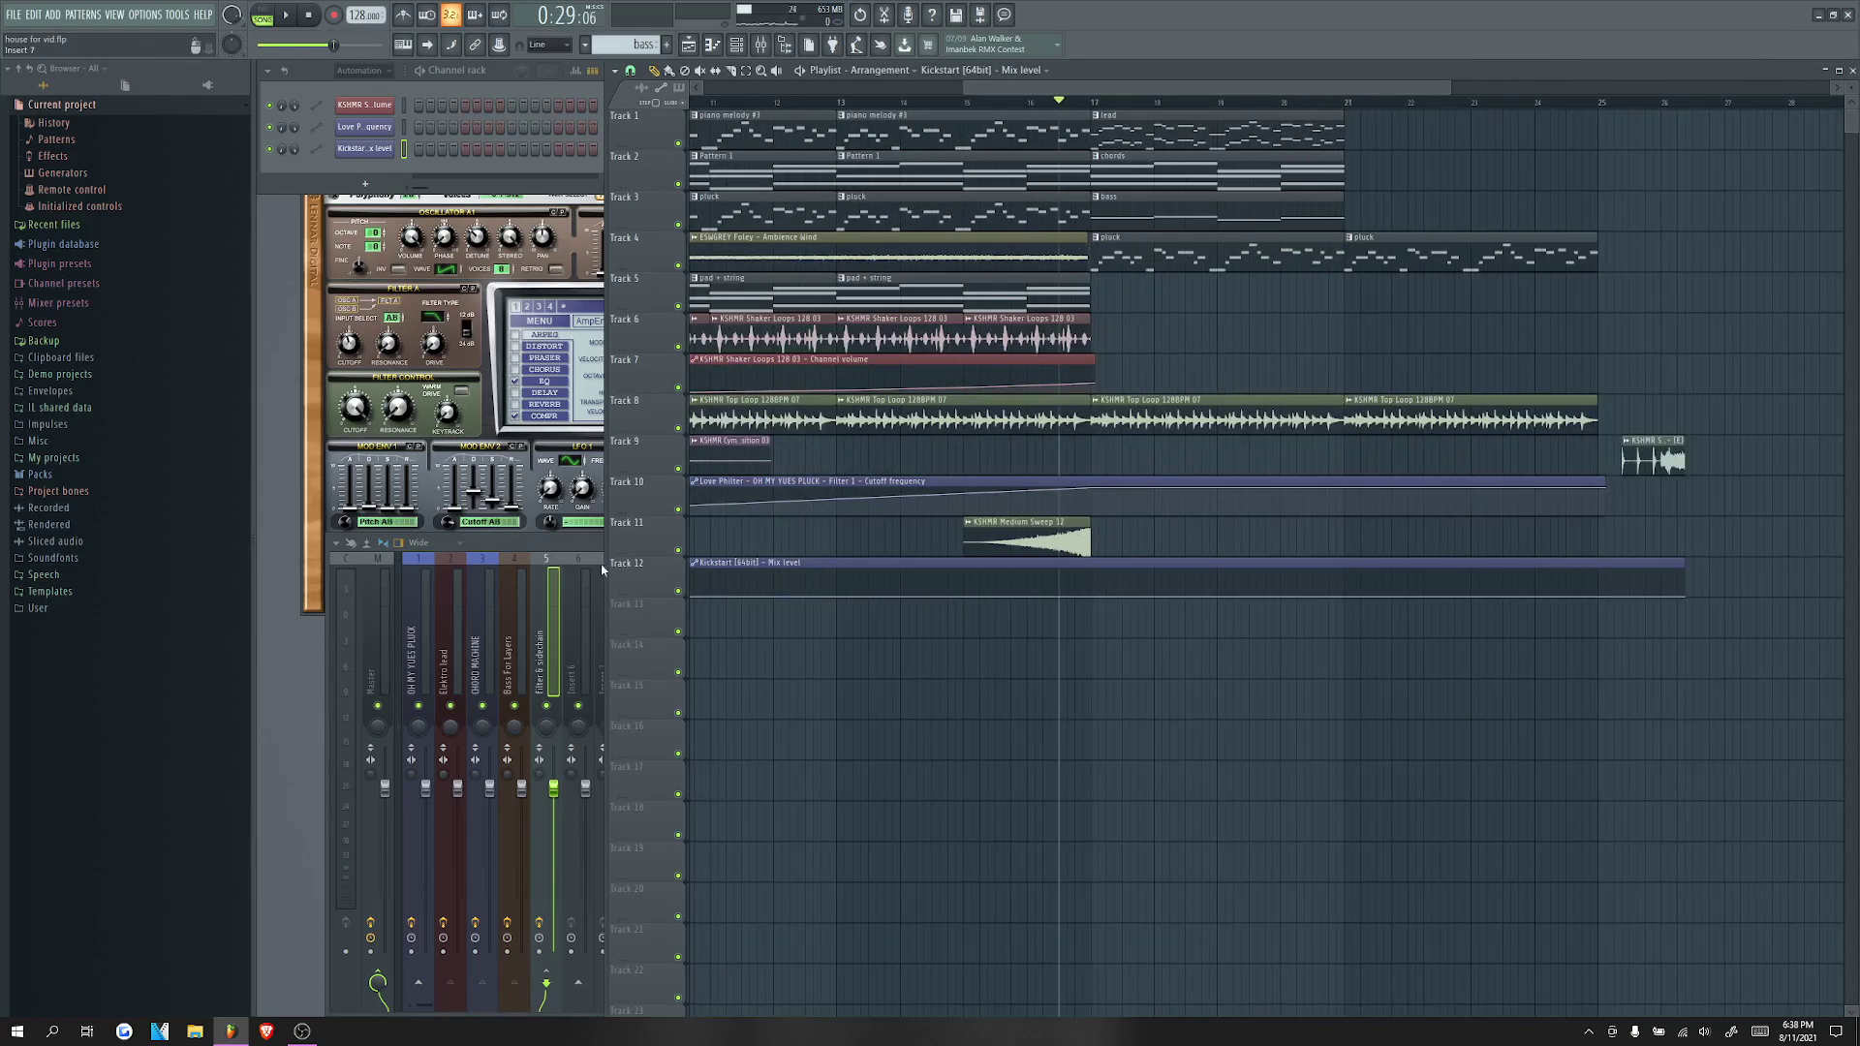
Step: Add Fruity Love Philter to the filter & sidechain track and create an automation clip for its Filter 1 cutoff frequency
{"action": "left_click", "coordinate": [575, 549]}
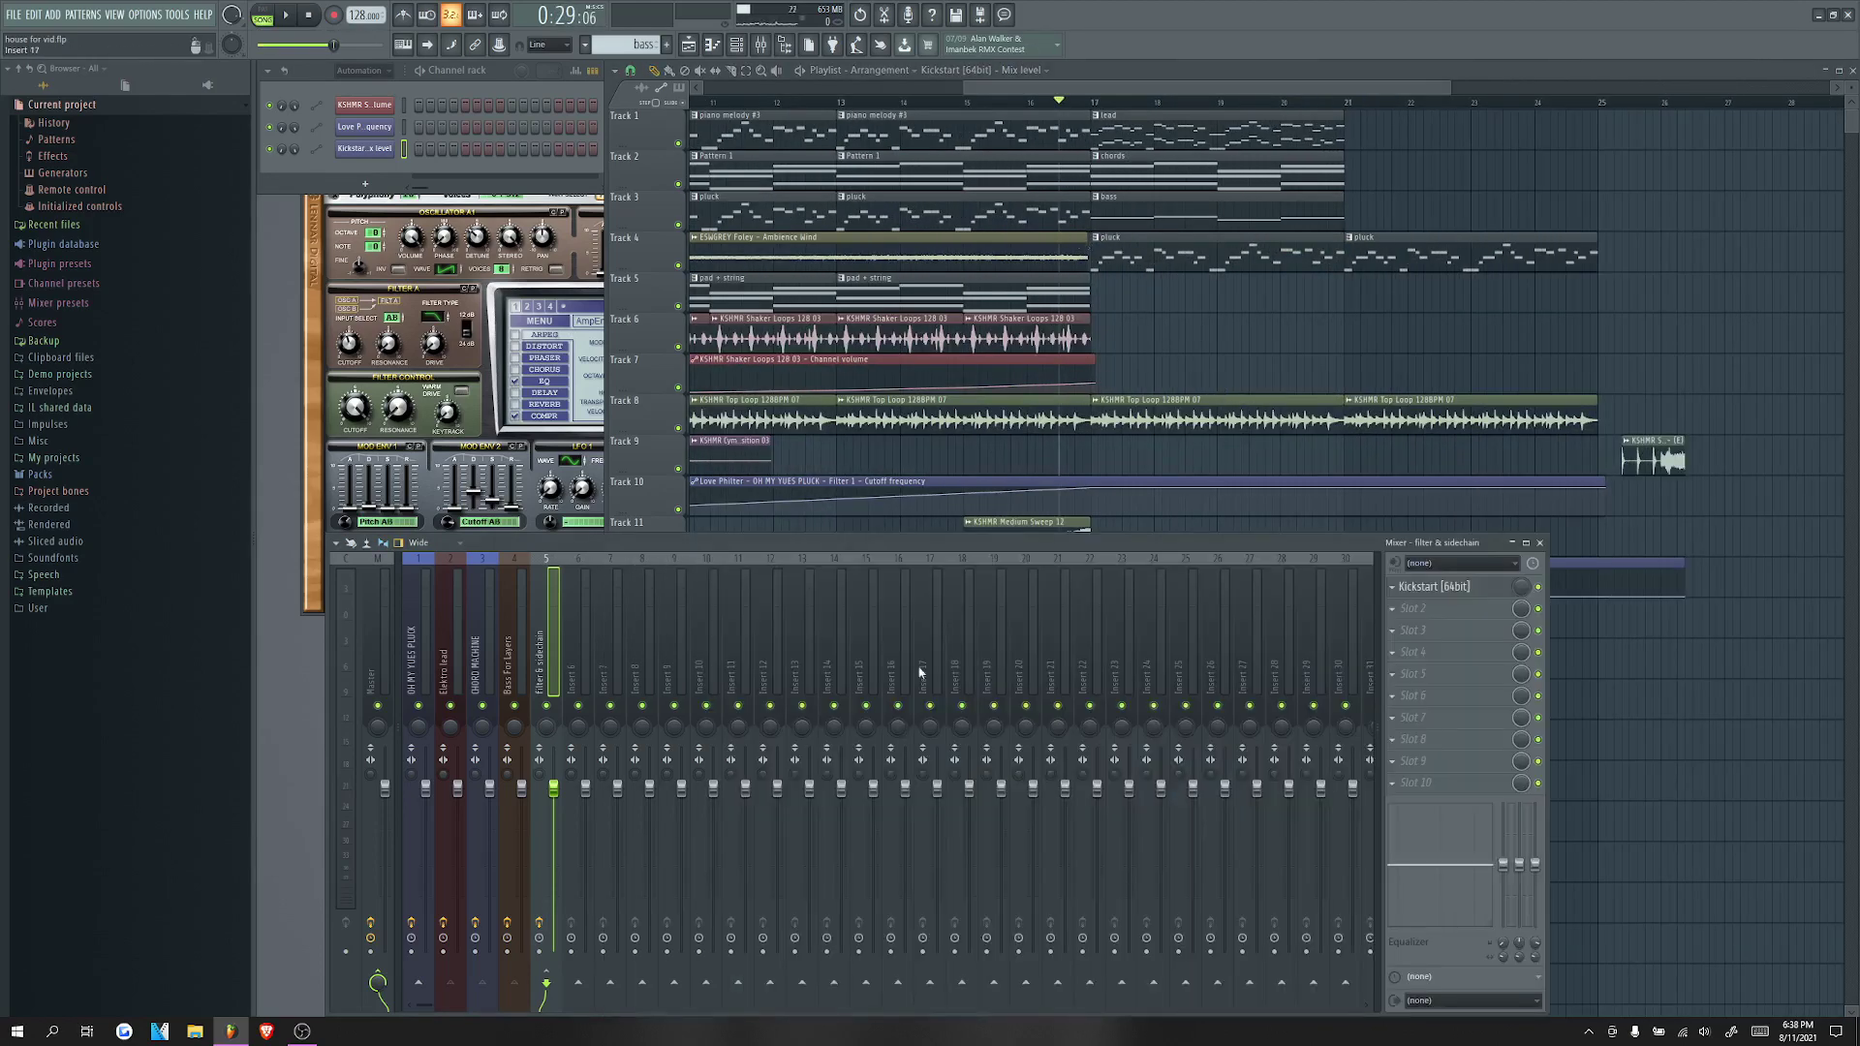
{"action": "left_click", "coordinate": [1398, 617]}
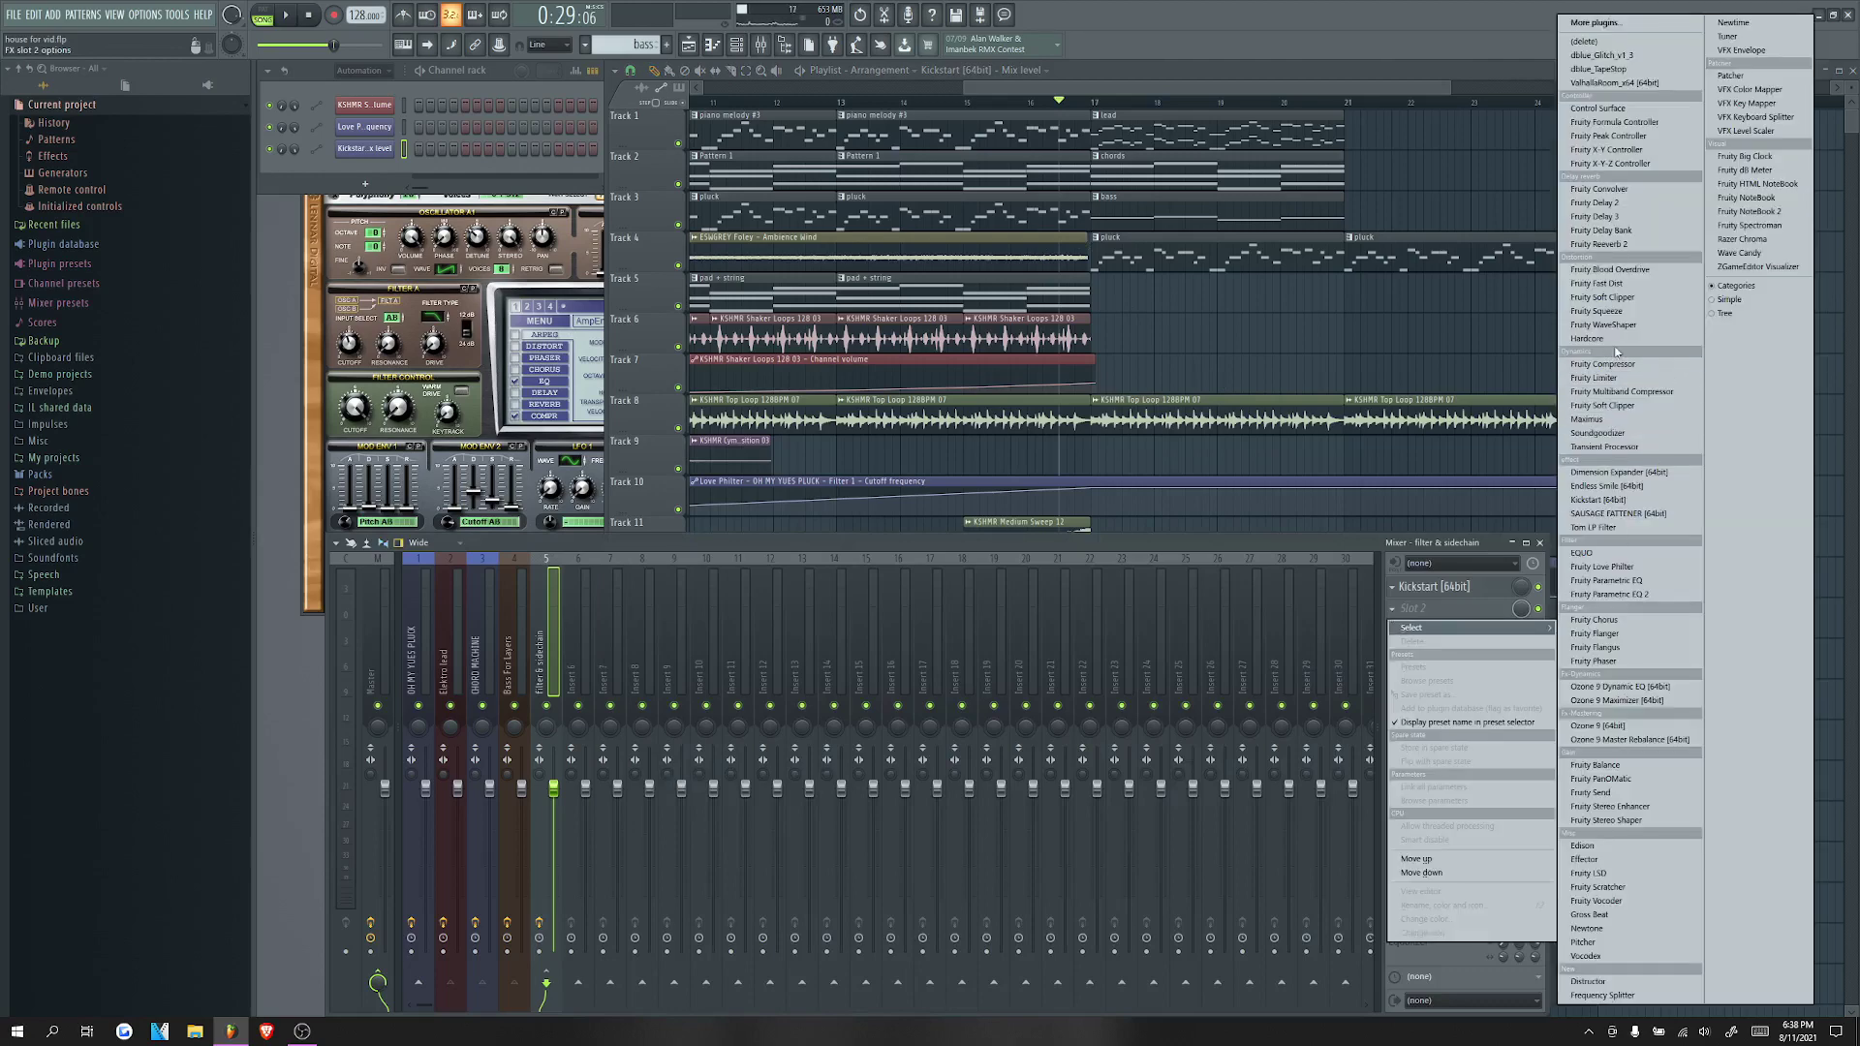
{"action": "left_click", "coordinate": [1613, 567]}
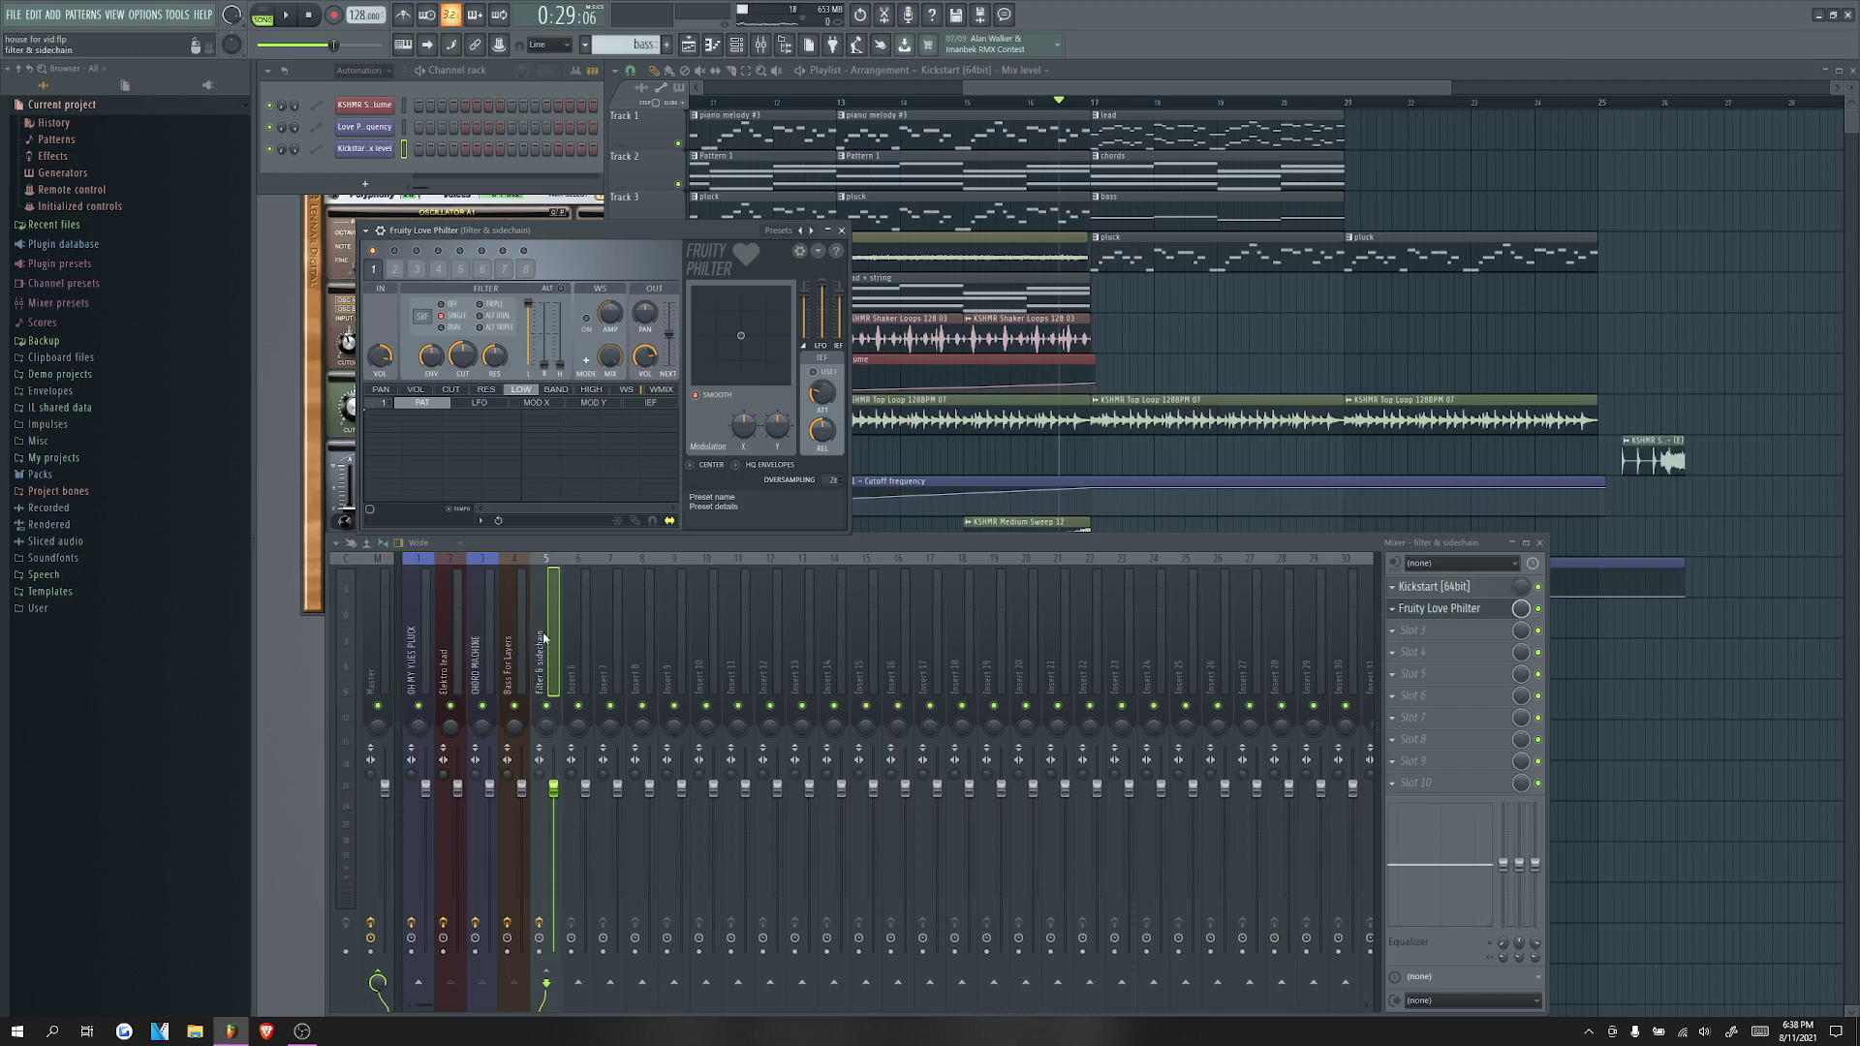
{"action": "right_click", "coordinate": [470, 363]}
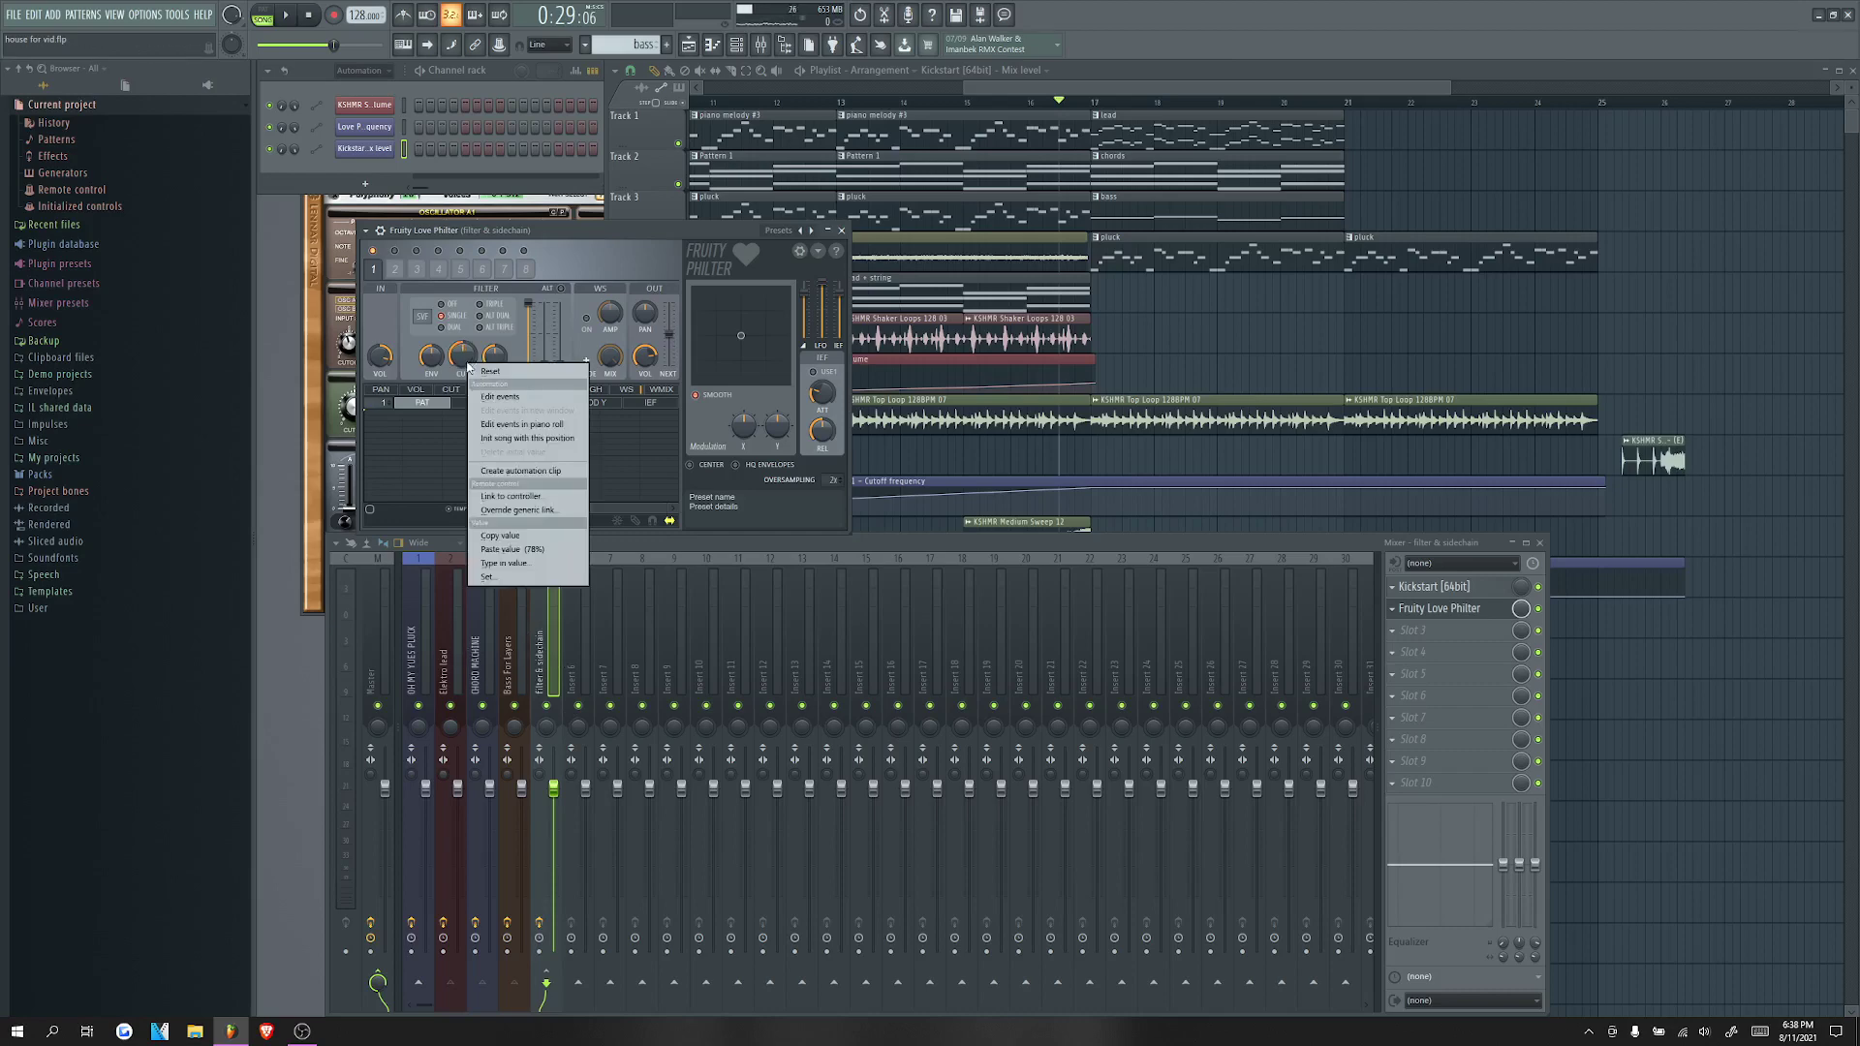
{"action": "left_click", "coordinate": [530, 472]}
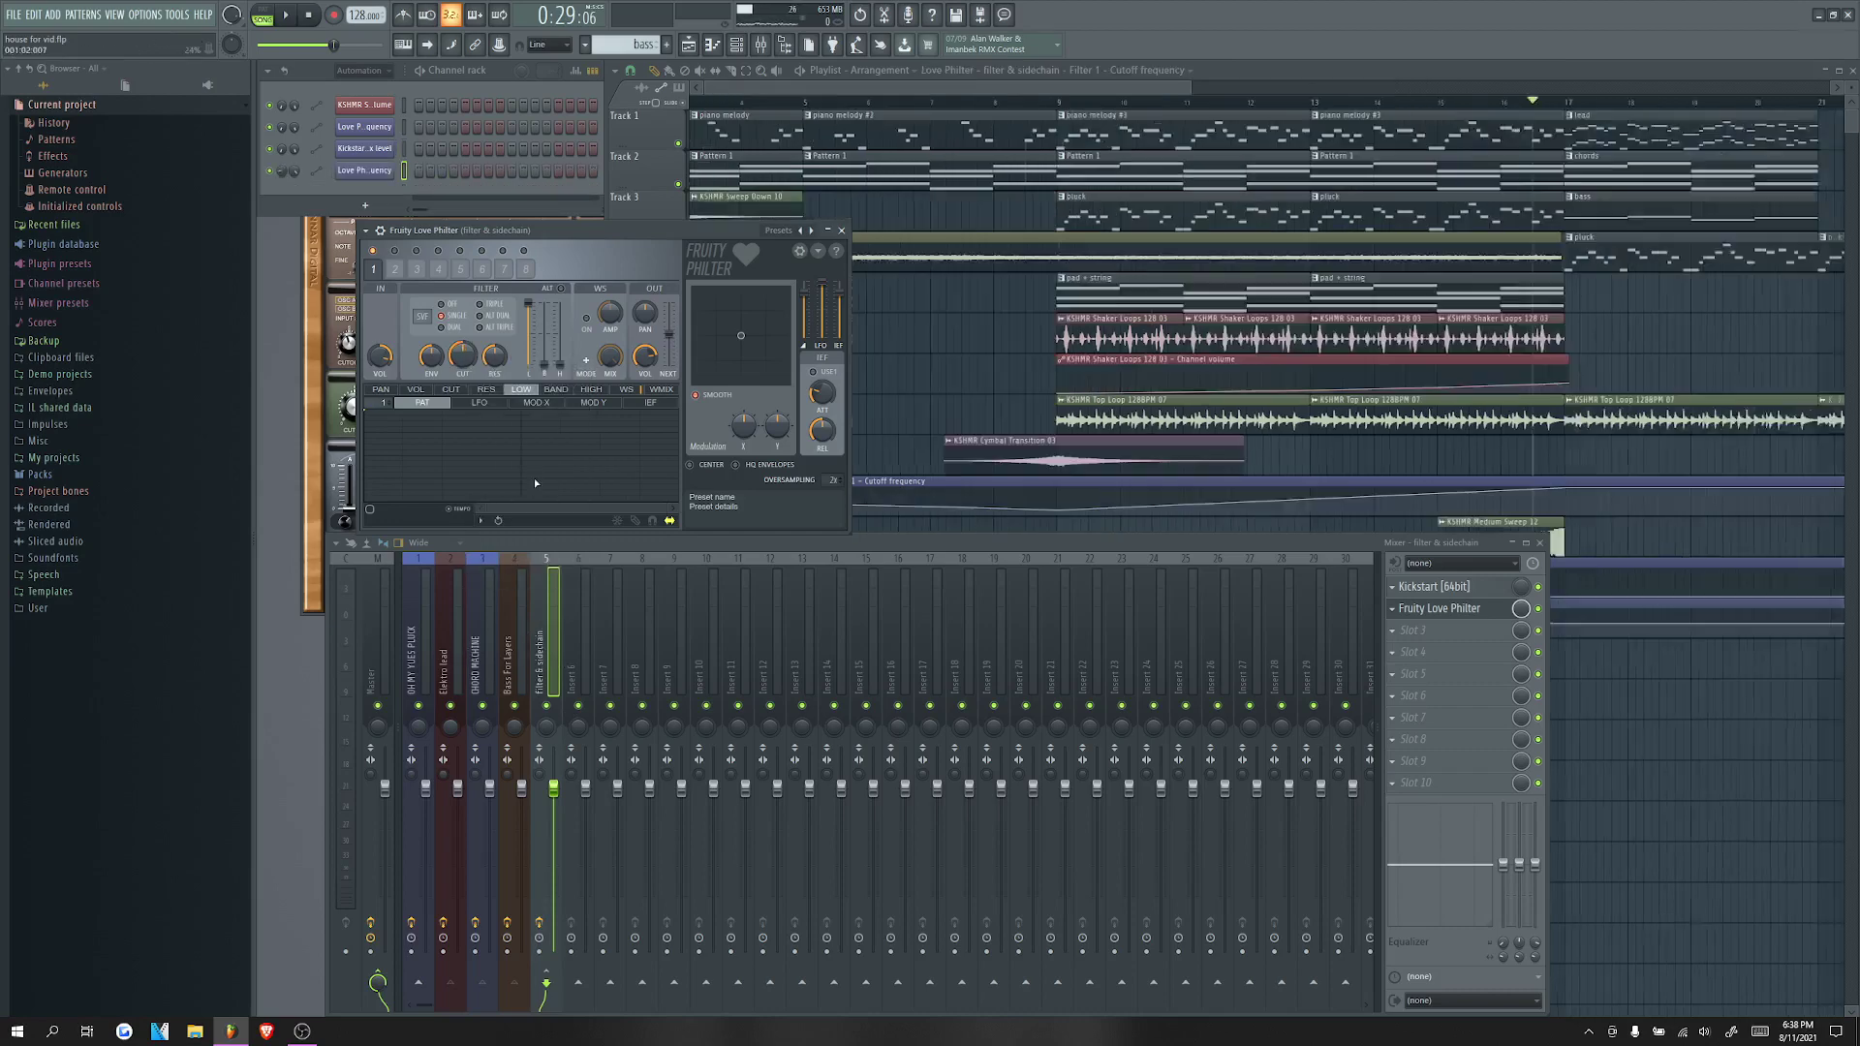
Step: Shape the Track 13 cutoff automation to rise from bar 17 to a point at bar 21 while playing the drop
{"action": "left_click", "coordinate": [1100, 79]}
{"action": "scroll", "coordinate": [1478, 553], "scroll_direction": "up", "scroll_amount": 4}
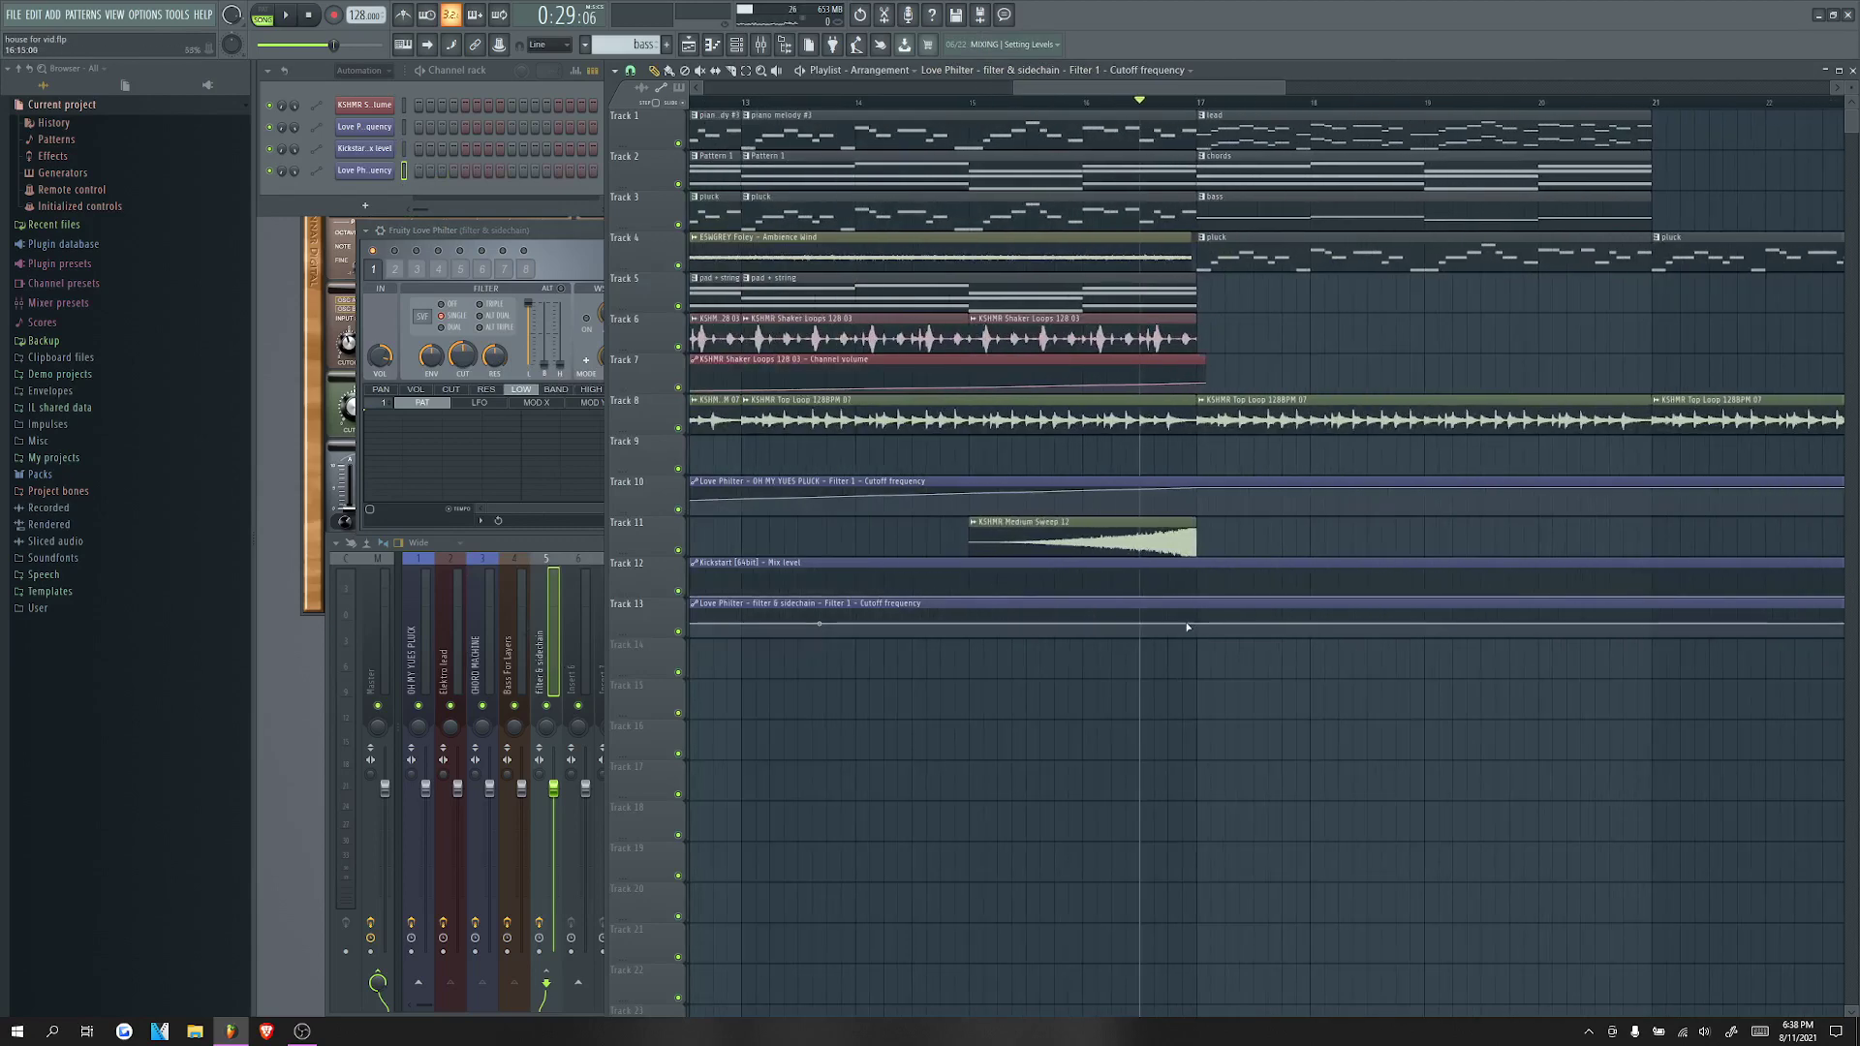
{"action": "scroll", "coordinate": [1244, 120], "scroll_direction": "down", "scroll_amount": 3}
{"action": "key", "text": "space"}
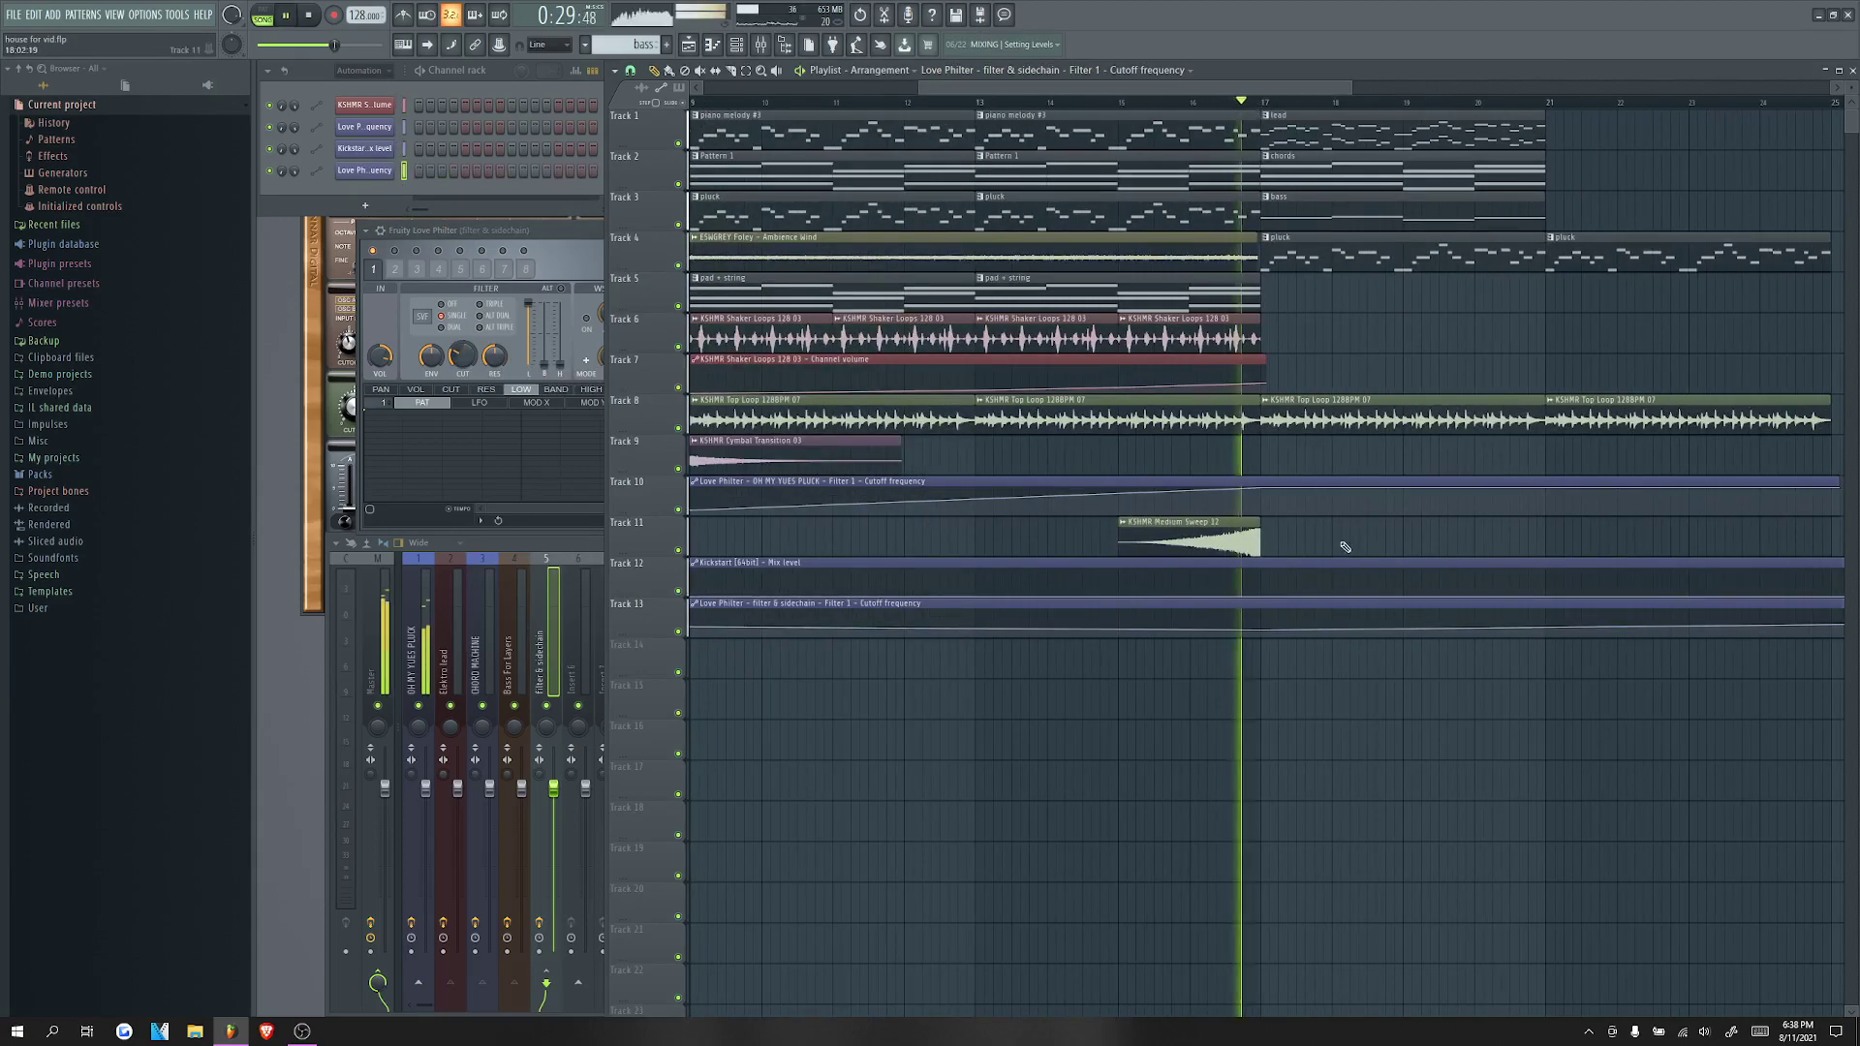
{"action": "right_click", "coordinate": [1545, 622]}
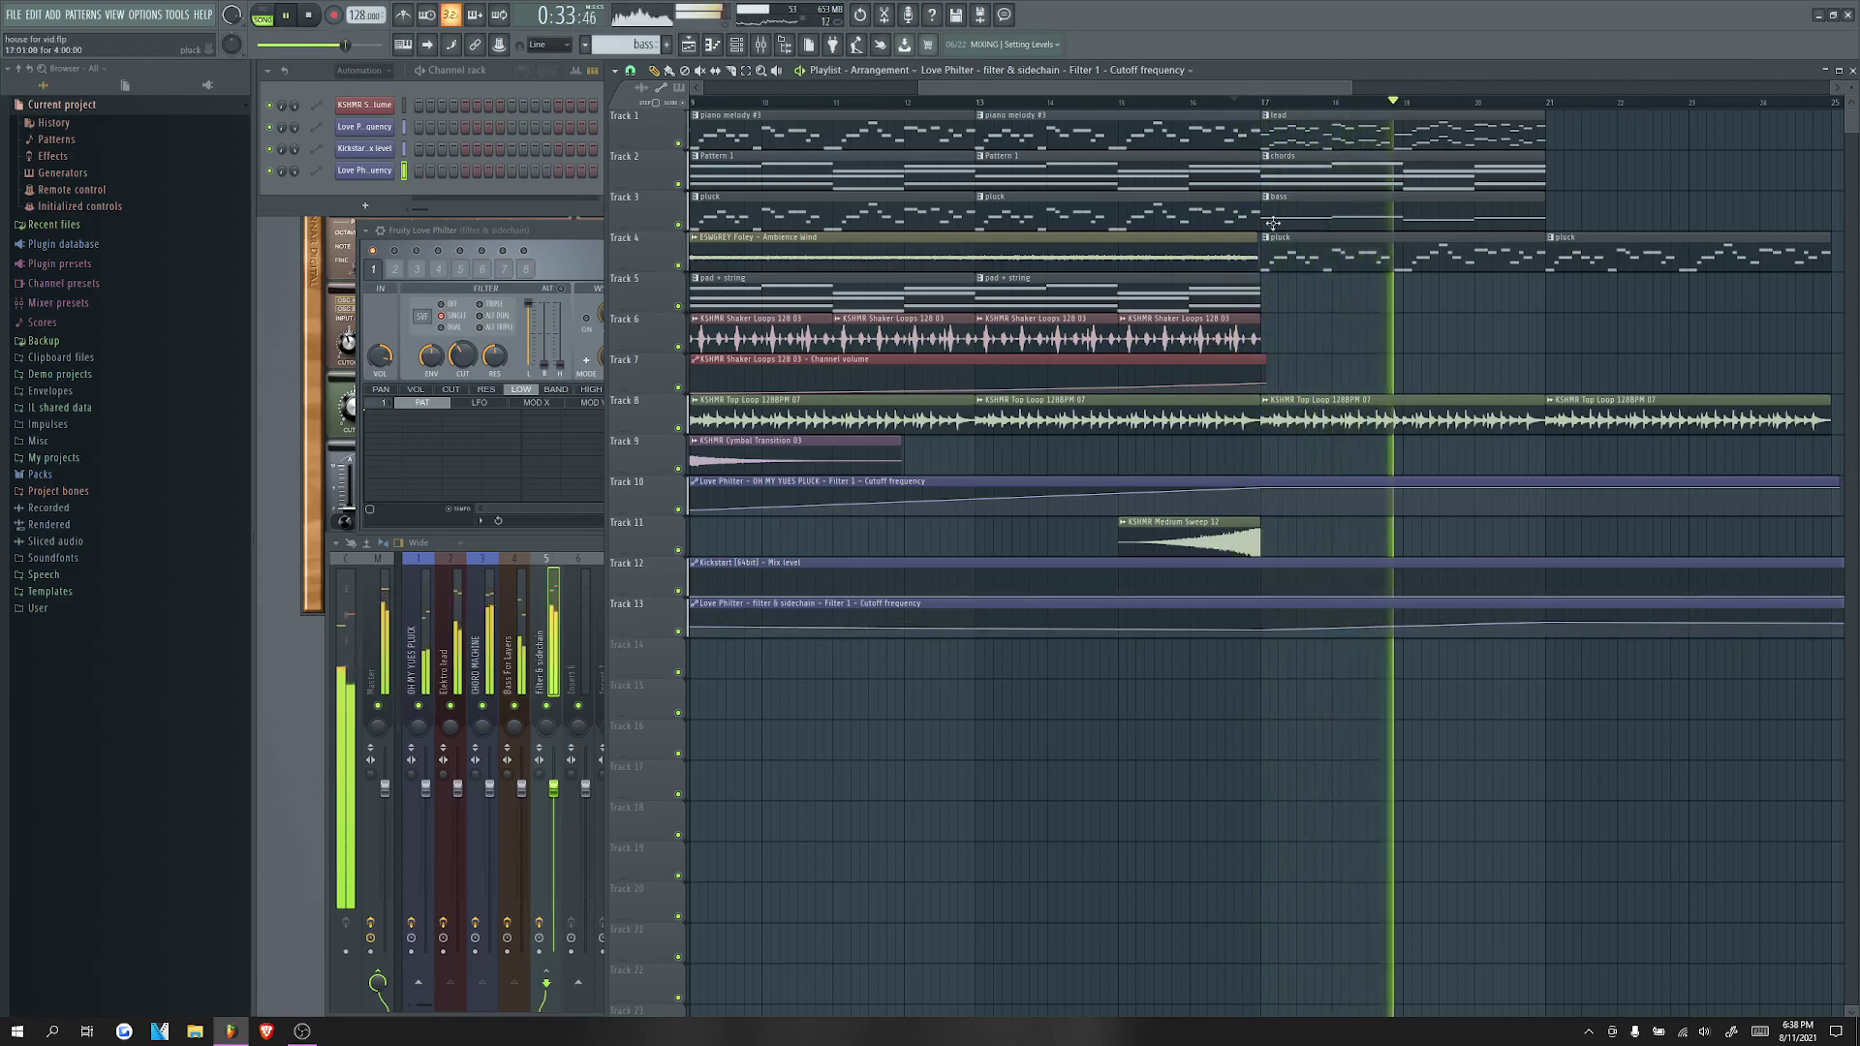
{"action": "left_click_drag", "start_coordinate": [1318, 87], "coordinate": [1370, 87]}
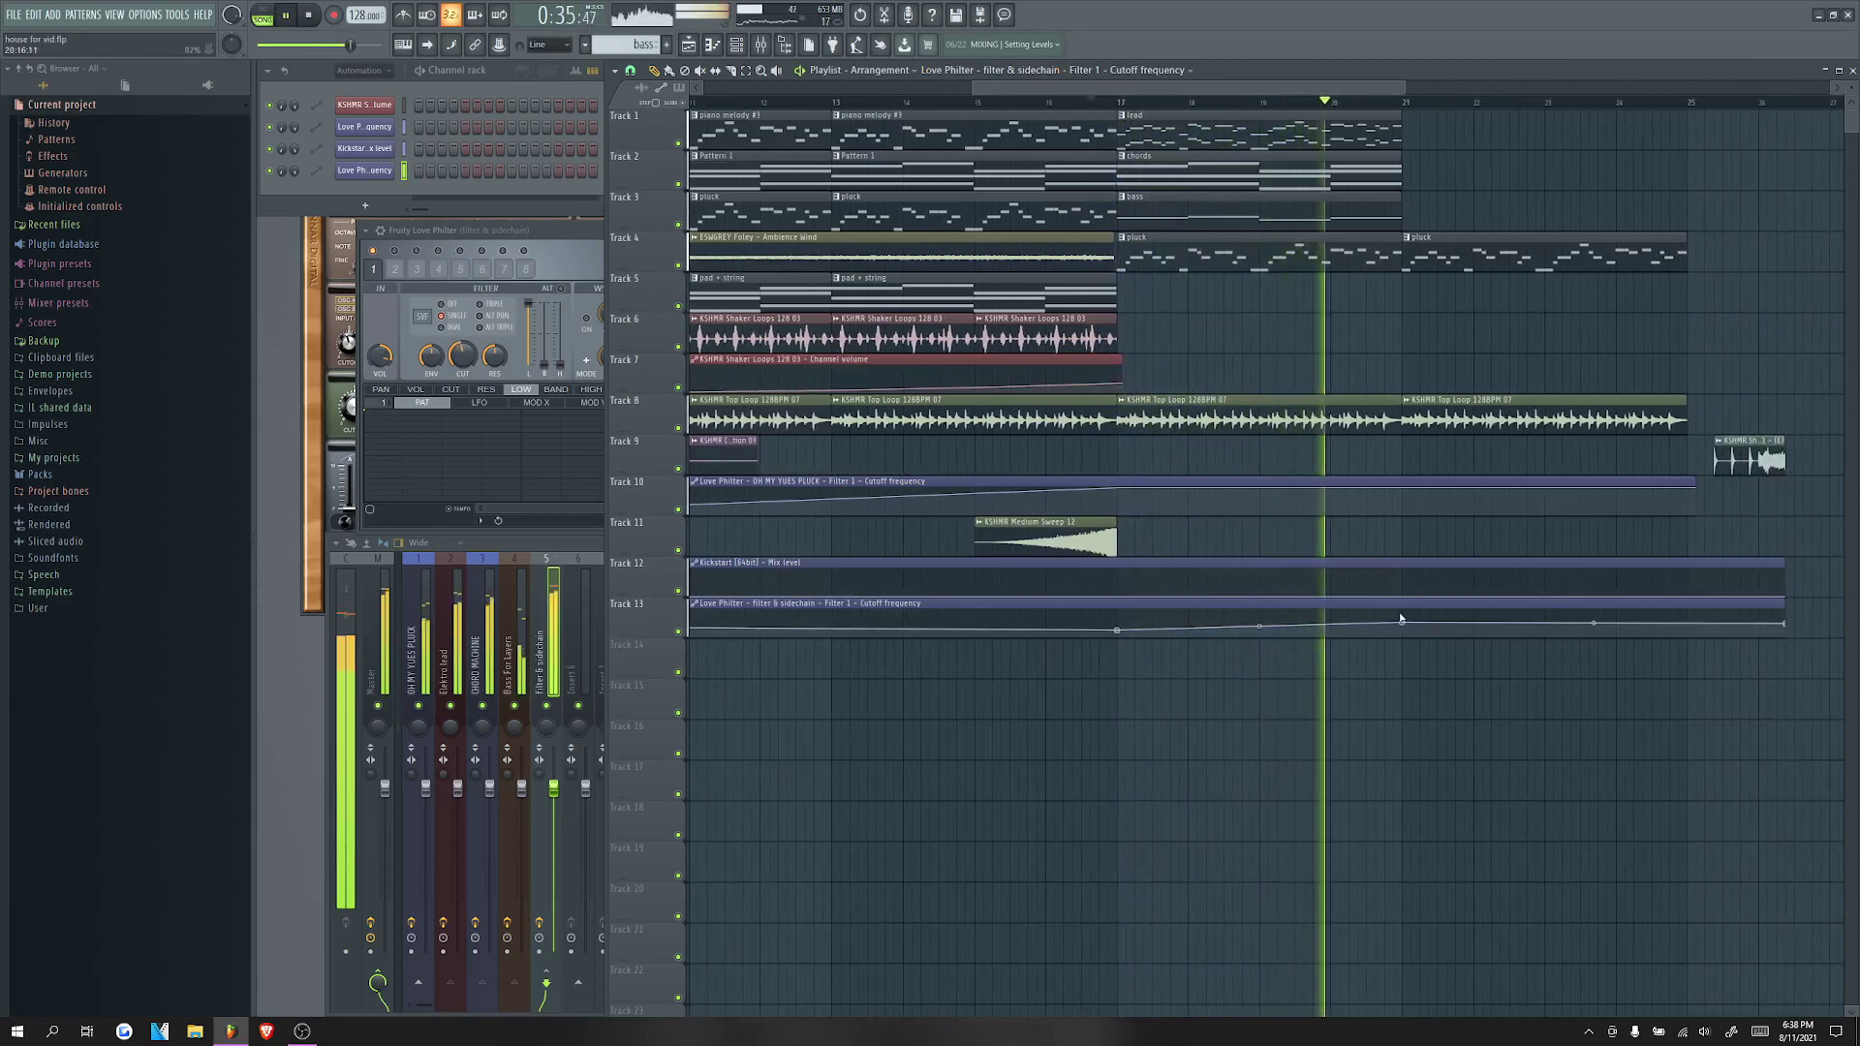
Step: Move the Track 13 cutoff automation's bar 21 point higher and out to bar 25, and replay from before the drop
{"action": "key", "text": "space"}
{"action": "scroll", "coordinate": [1283, 553], "scroll_direction": "right", "scroll_amount": 2}
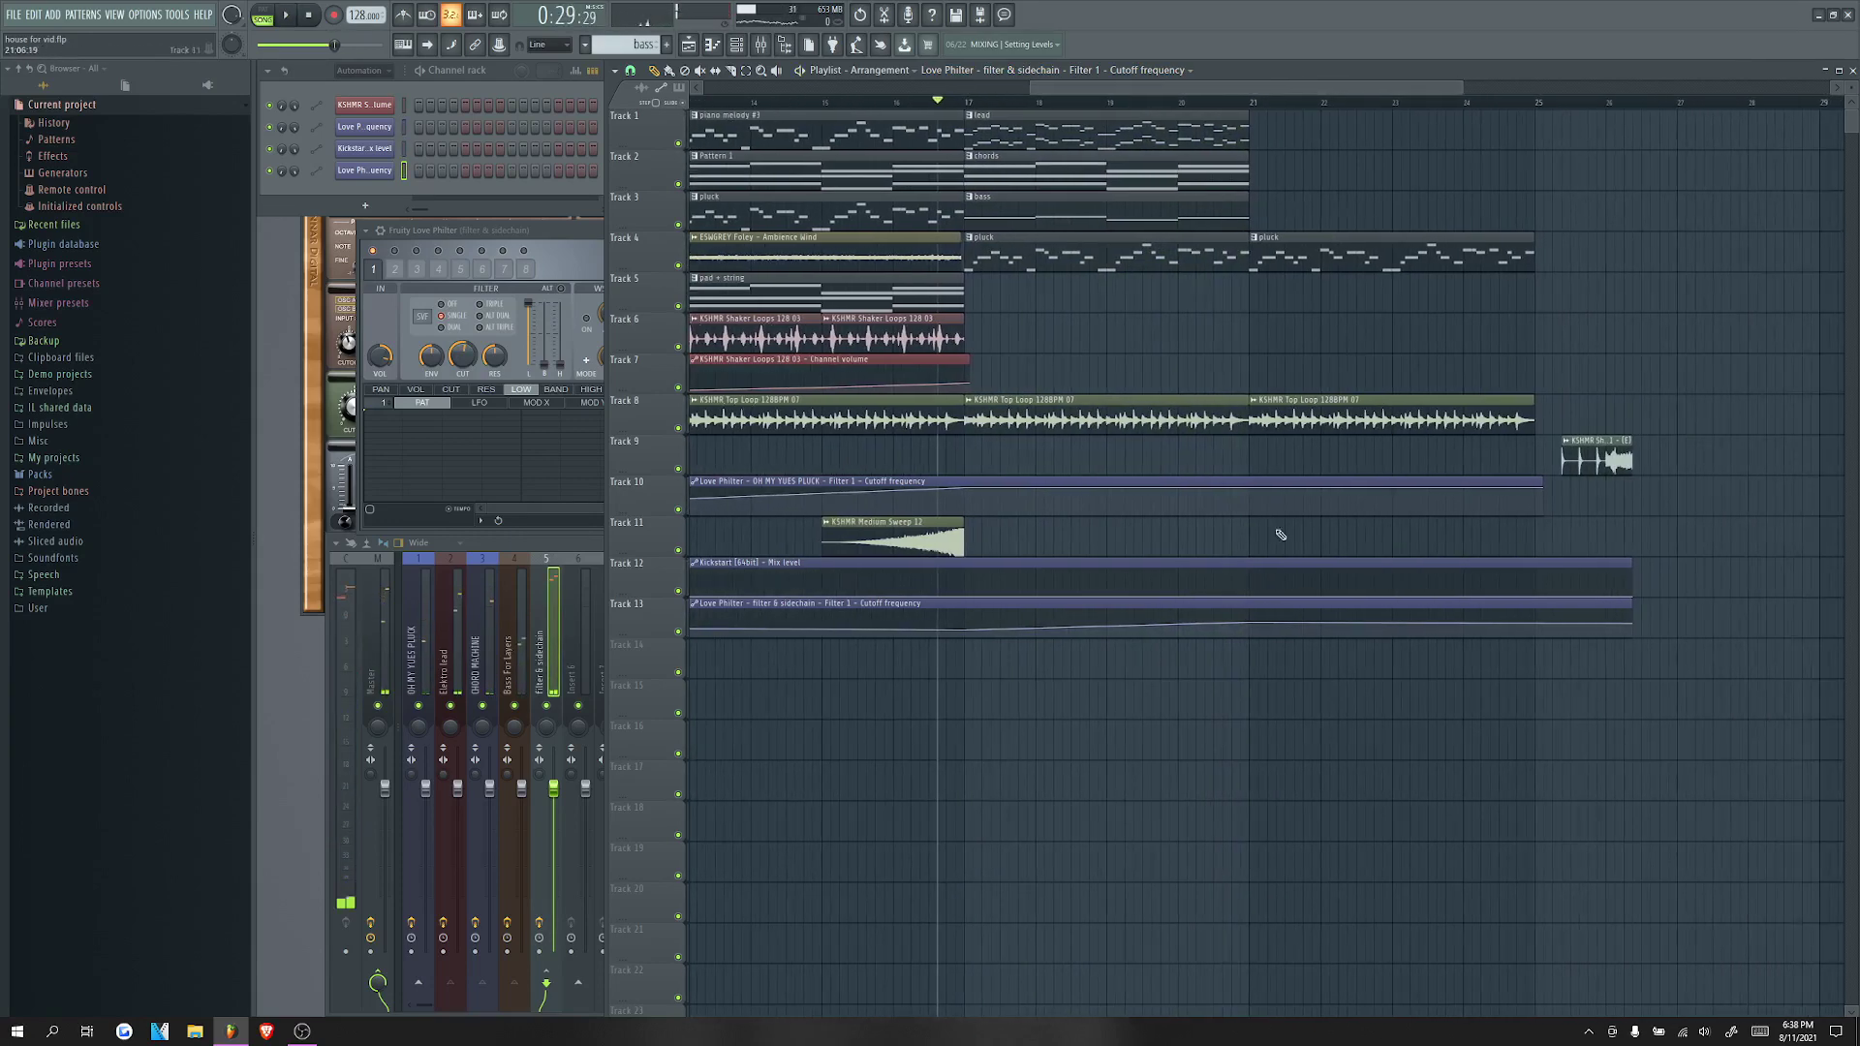
{"action": "left_click_drag", "start_coordinate": [1250, 622], "coordinate": [1537, 605]}
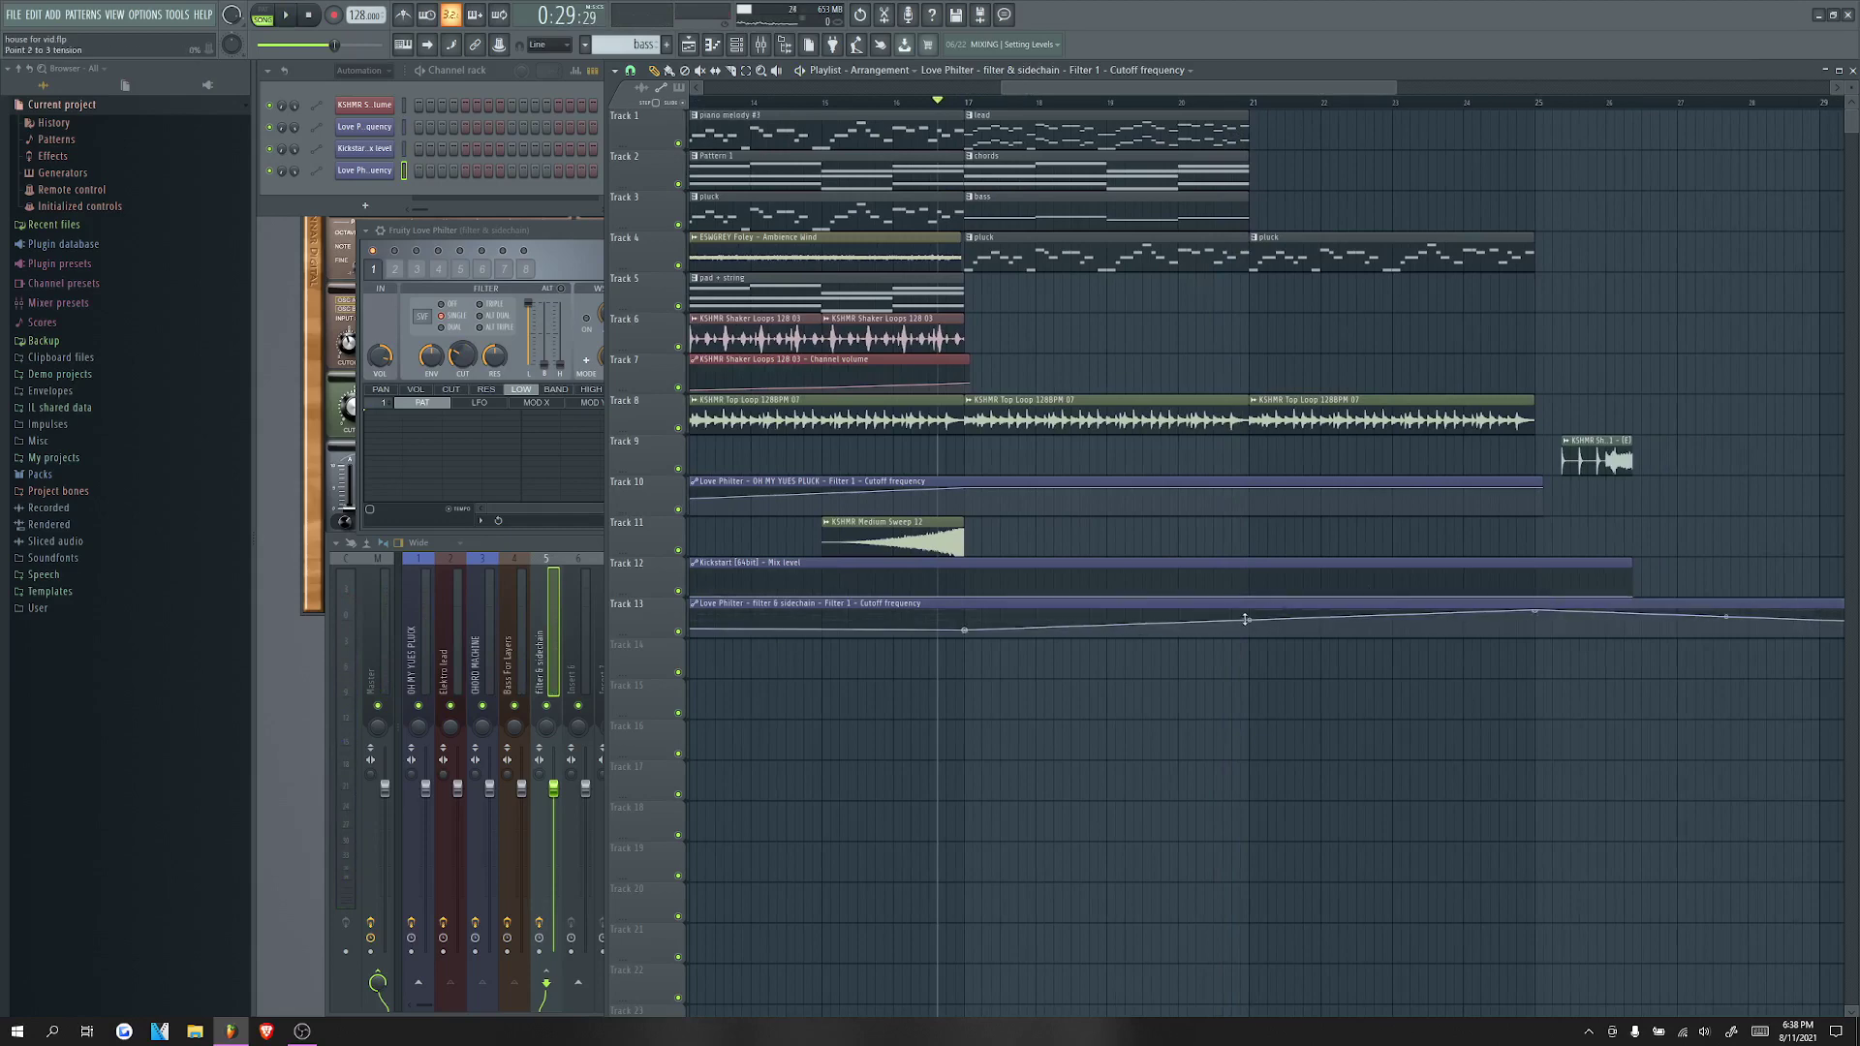
{"action": "key", "text": "space"}
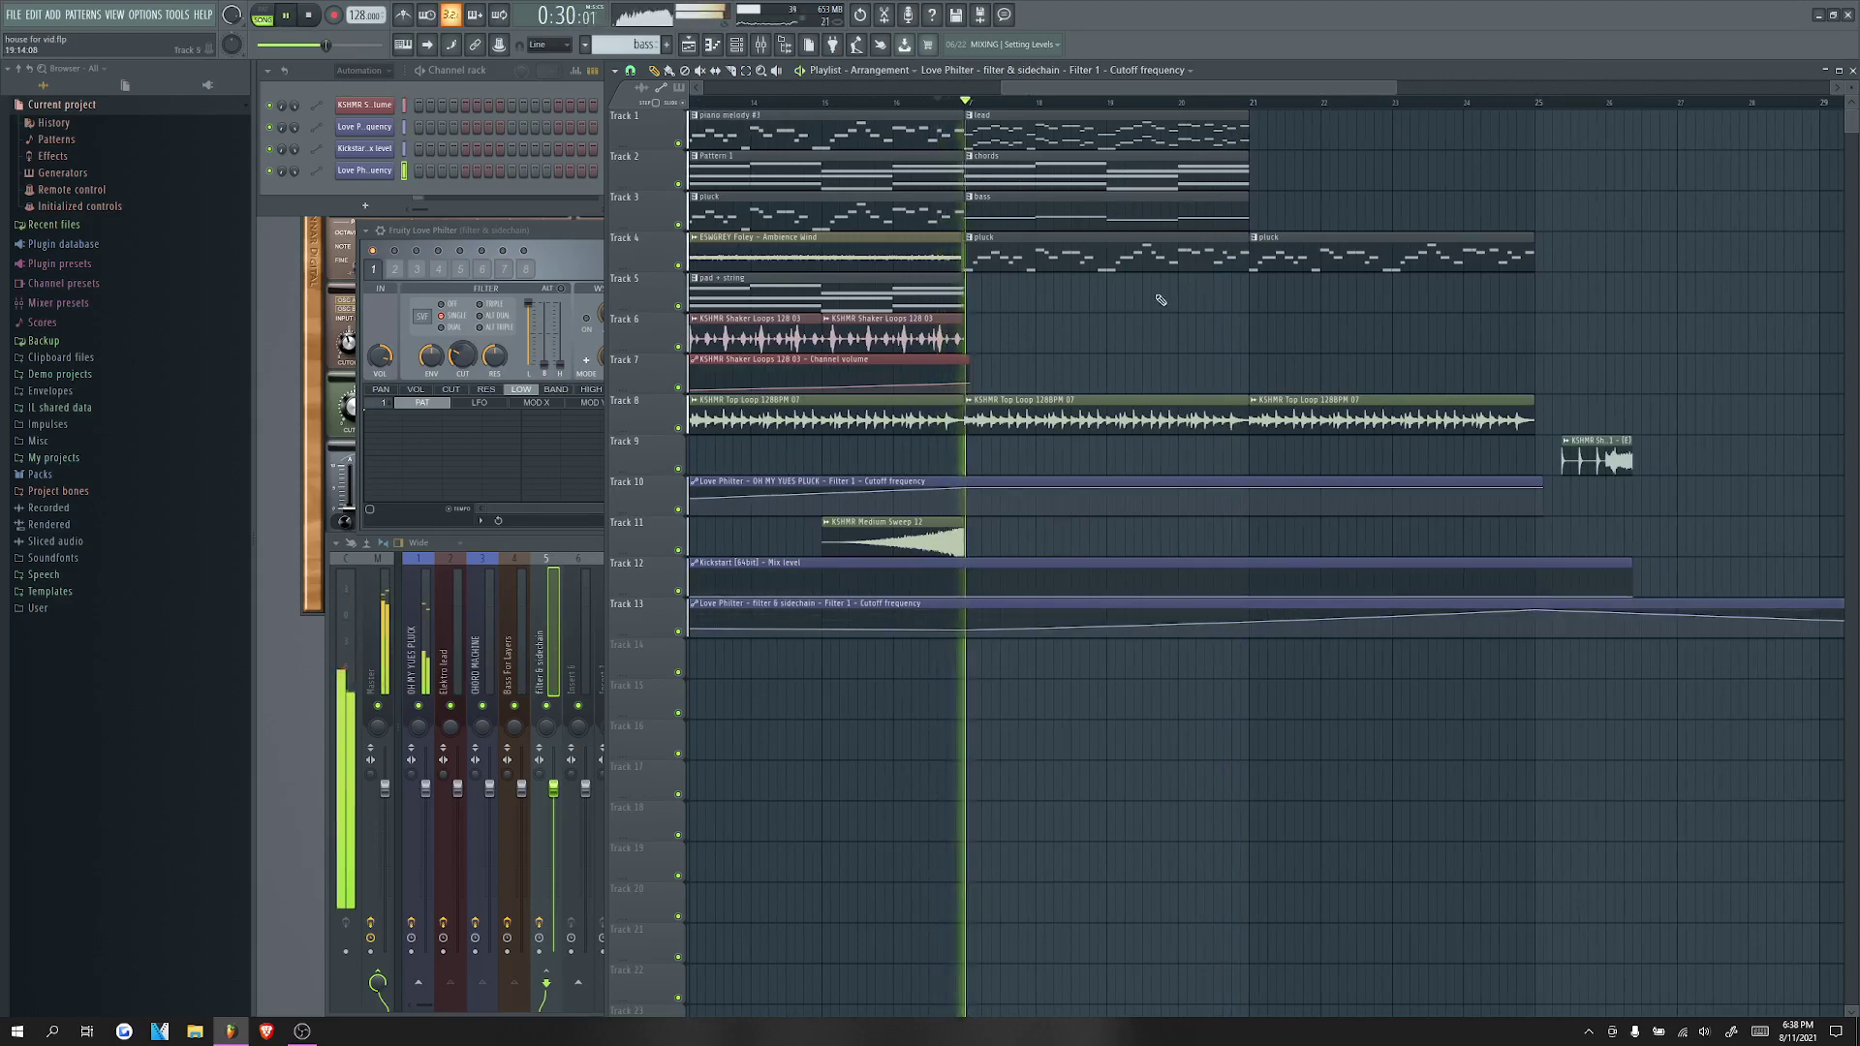
Step: Extend the drop with KSHMR Shaker Loops clips on Track 6 from bar 17 to 21 and a pad + string clip on Track 5 at bar 17
{"action": "scroll", "coordinate": [1003, 352], "scroll_direction": "down", "scroll_amount": 2}
{"action": "left_click", "coordinate": [954, 339]}
{"action": "left_click", "coordinate": [1005, 337]}
{"action": "left_click", "coordinate": [1094, 335]}
{"action": "left_click", "coordinate": [954, 293]}
{"action": "left_click", "coordinate": [1025, 293]}
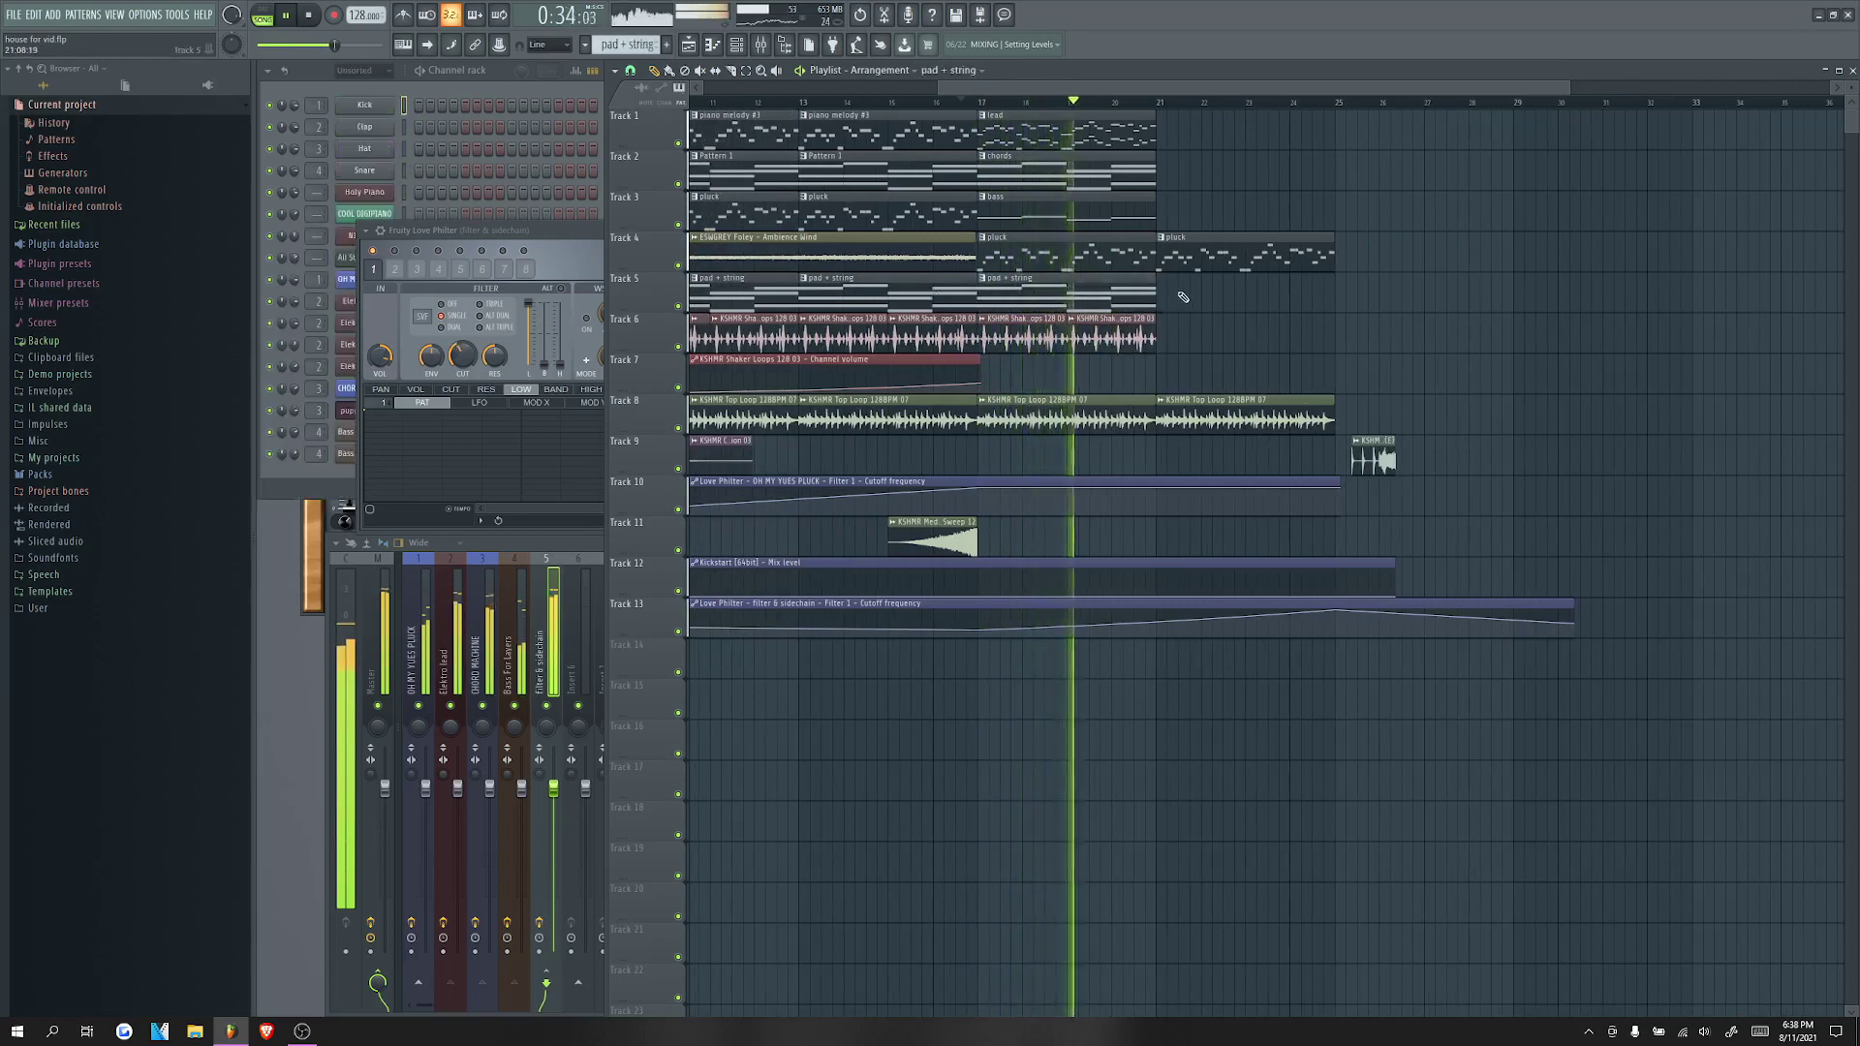
Step: Place the ESWGREY Foley - Ambience wind clip on Track 7 at bar 17 and trim its end to bar 25
{"action": "left_click", "coordinate": [897, 247]}
{"action": "left_click_drag", "start_coordinate": [994, 374], "coordinate": [981, 374]}
{"action": "left_click_drag", "start_coordinate": [1687, 378], "coordinate": [1333, 392]}
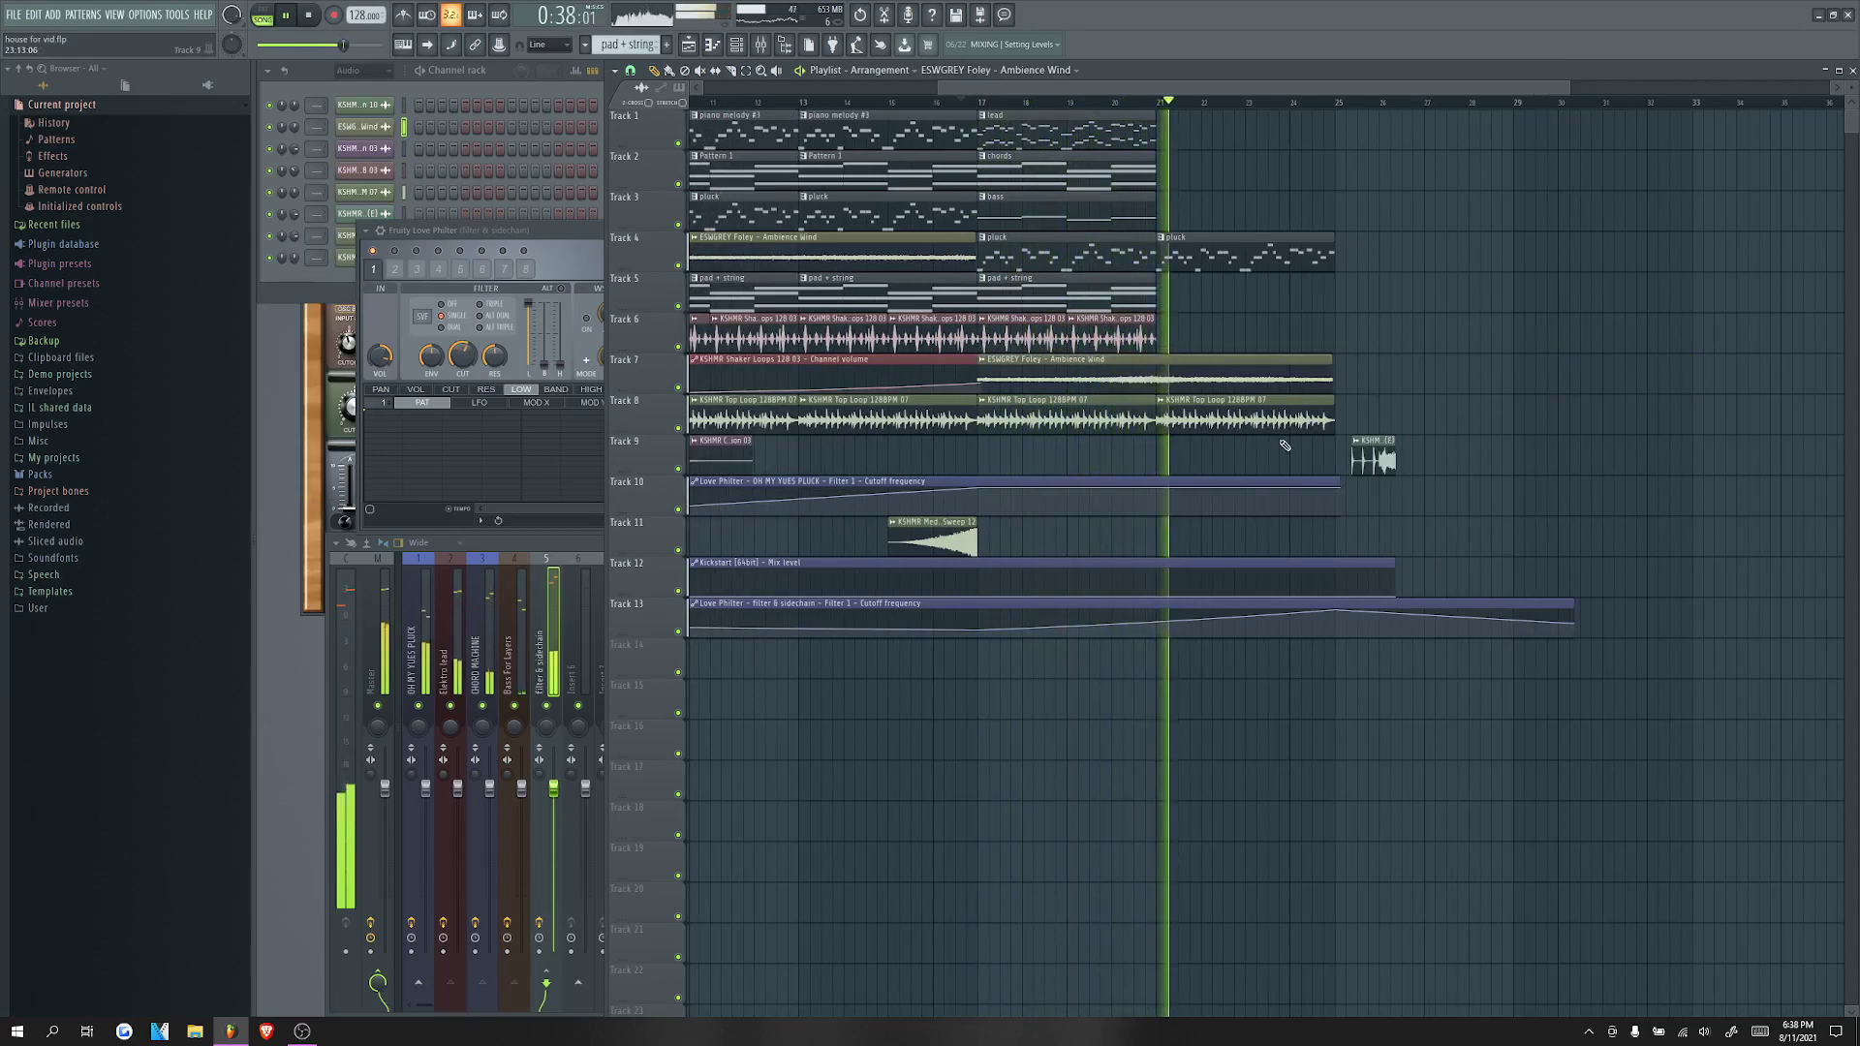
Step: Copy the lead, chords and bass clips on Tracks 1 to 3 so that they repeat from bar 21 to 25
{"action": "left_click_drag", "start_coordinate": [1170, 228], "coordinate": [1059, 114]}
{"action": "key", "text": "ctrl+c"}
{"action": "key", "text": "ctrl+v"}
{"action": "left_click_drag", "start_coordinate": [862, 146], "coordinate": [1304, 153]}
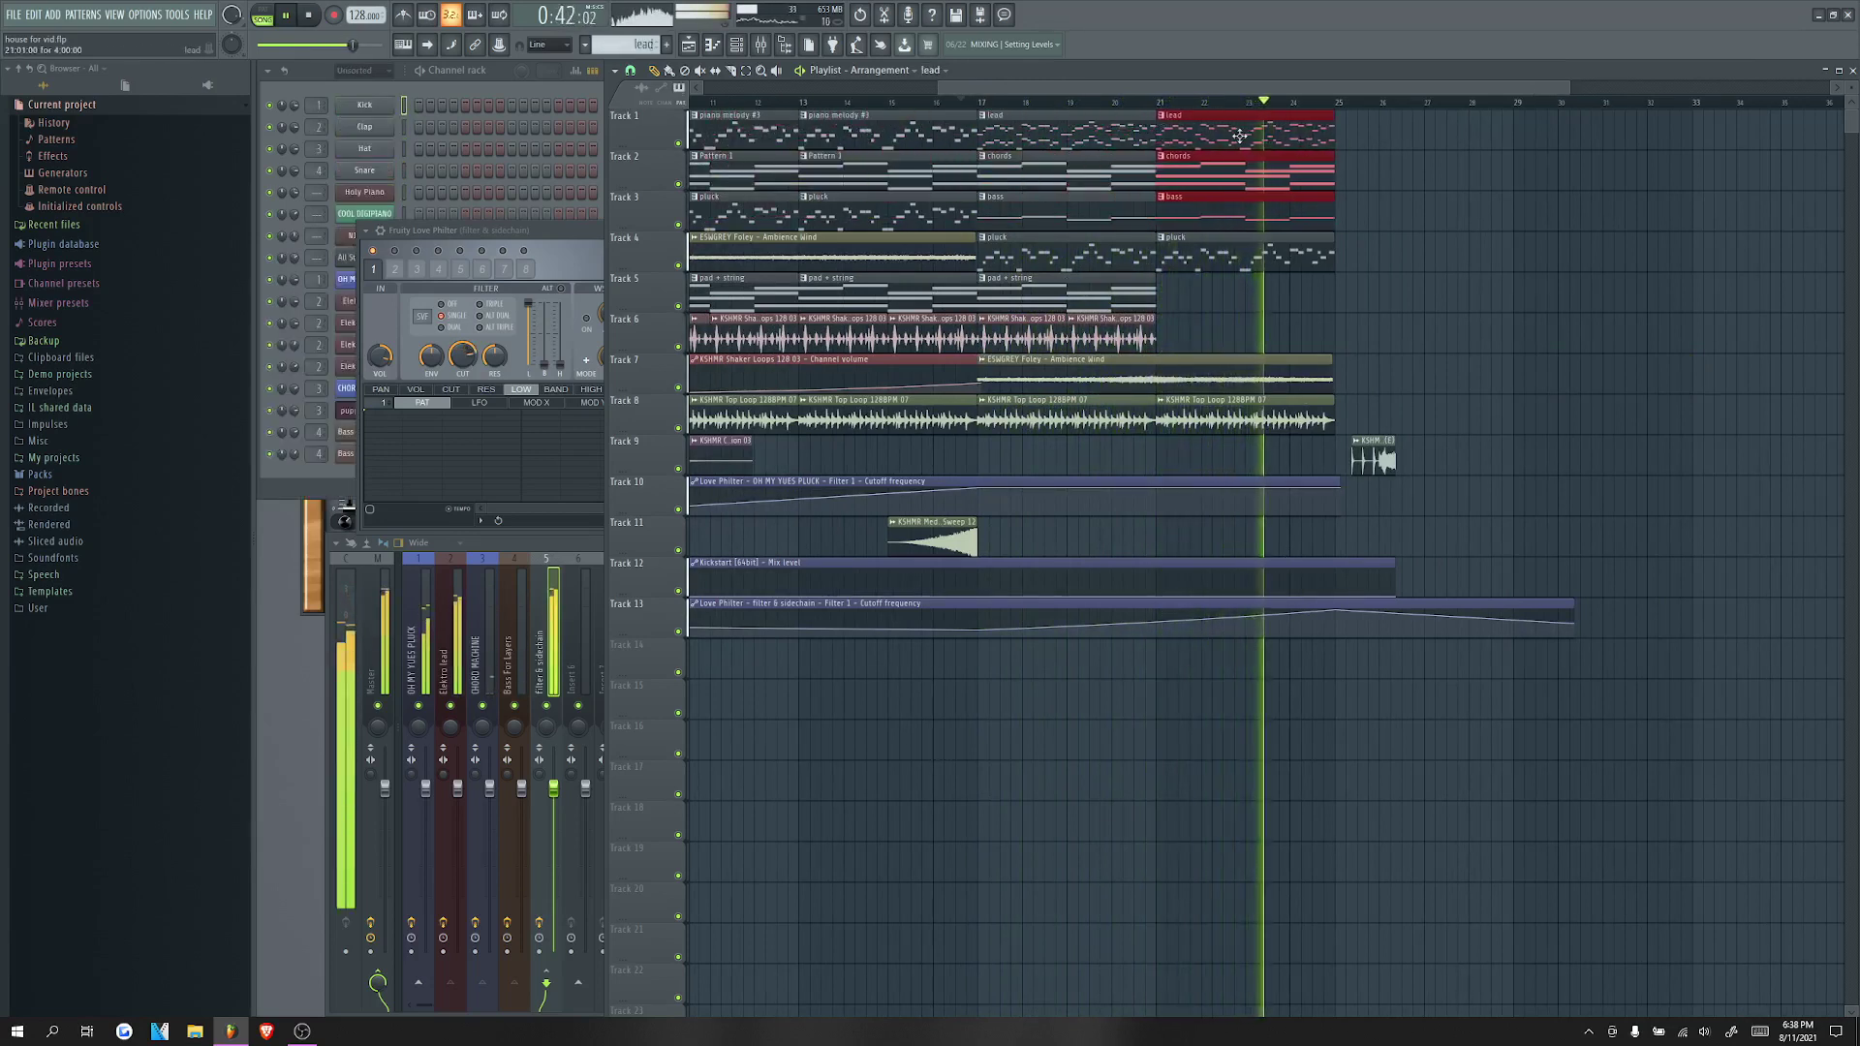
{"action": "key", "text": "ctrl+d"}
Step: Stop playback, move the KSHMR Short Fill clip on Track 9 out to bar 33, and set the playhead at the drop's start
{"action": "scroll", "coordinate": [1434, 415], "scroll_direction": "up", "scroll_amount": 3}
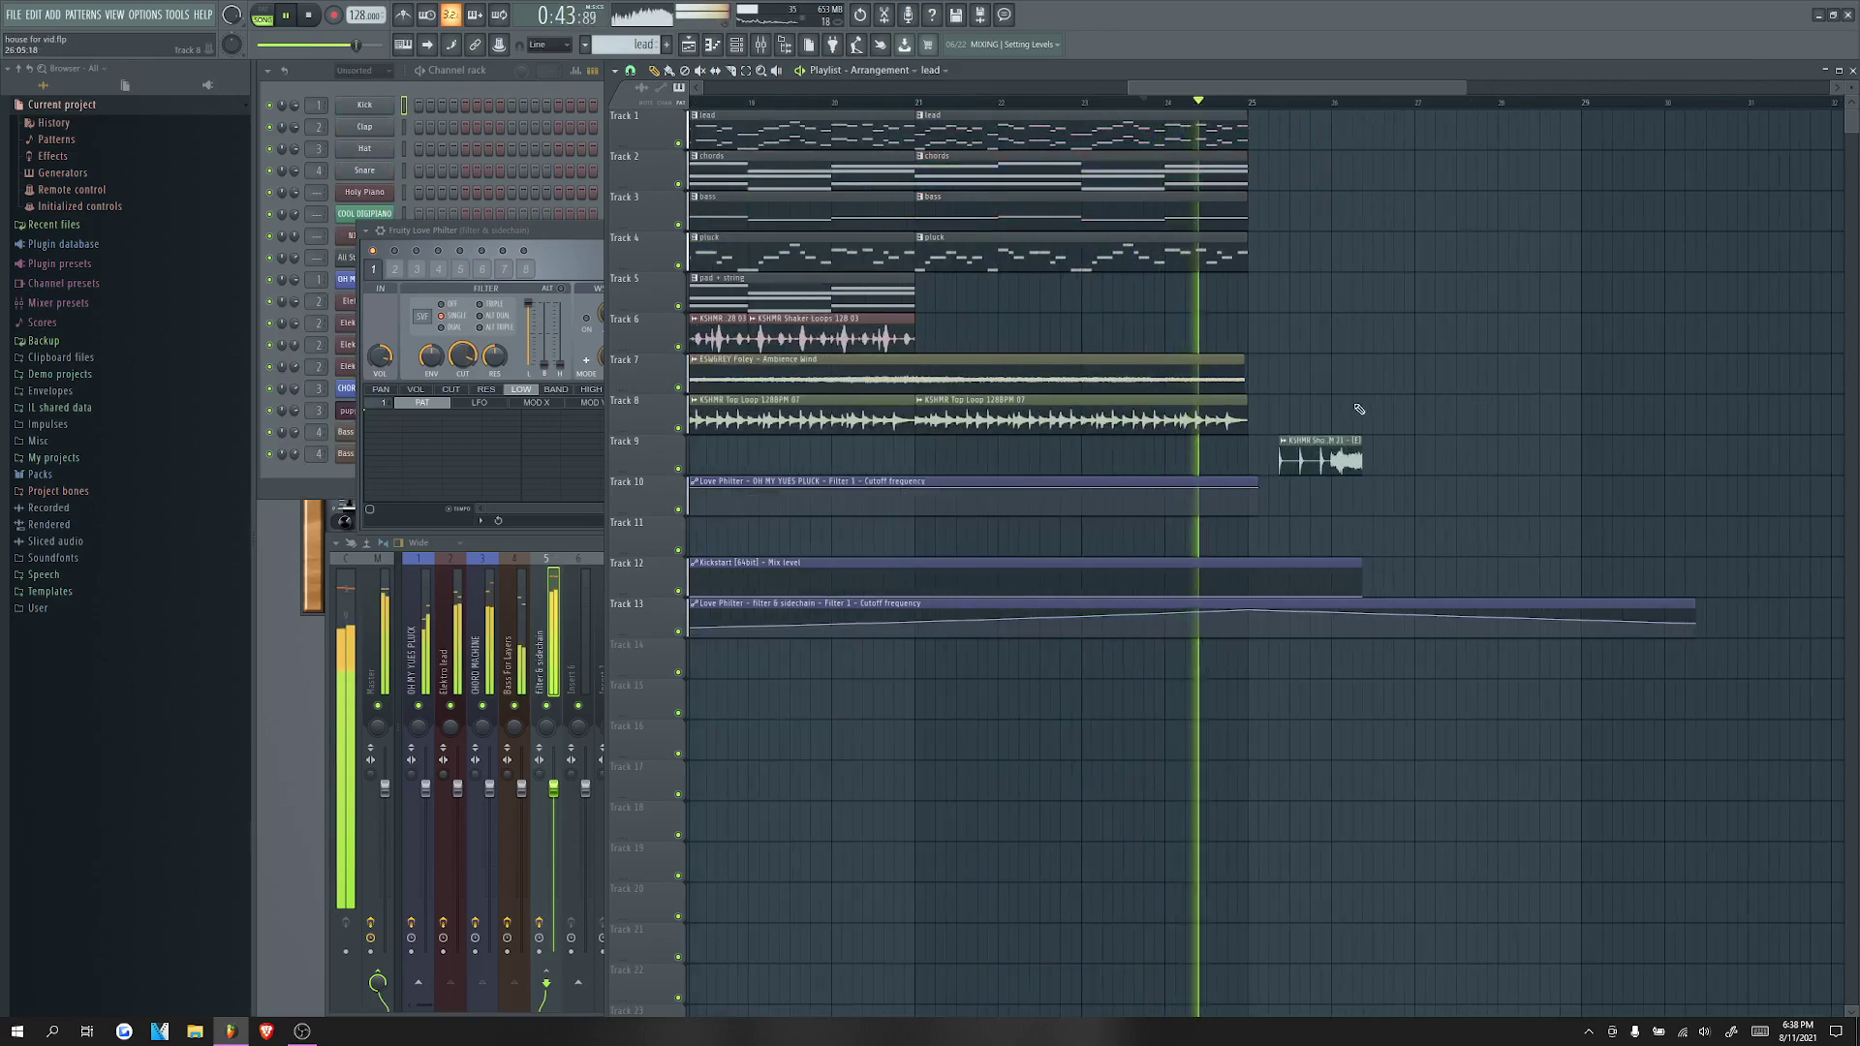
{"action": "key", "text": "space"}
{"action": "scroll", "coordinate": [1298, 460], "scroll_direction": "down", "scroll_amount": 3}
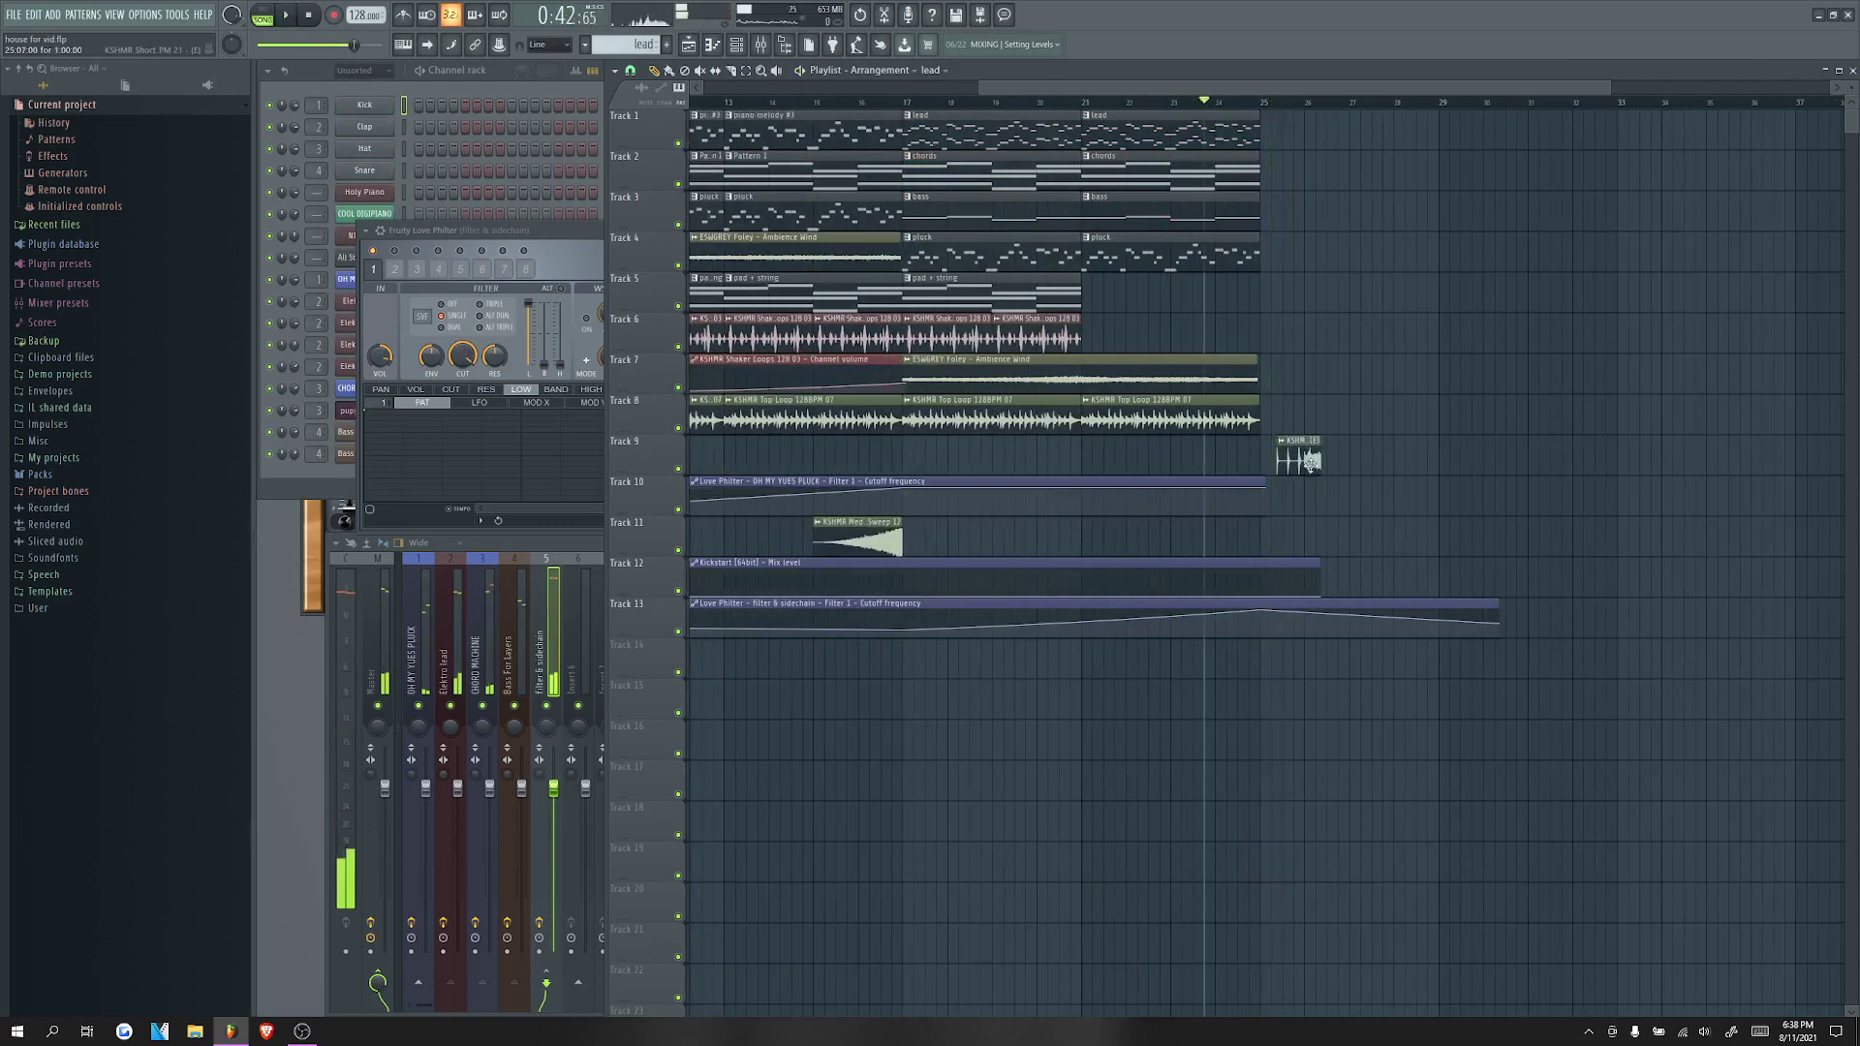
{"action": "left_click_drag", "start_coordinate": [1301, 462], "coordinate": [1620, 455]}
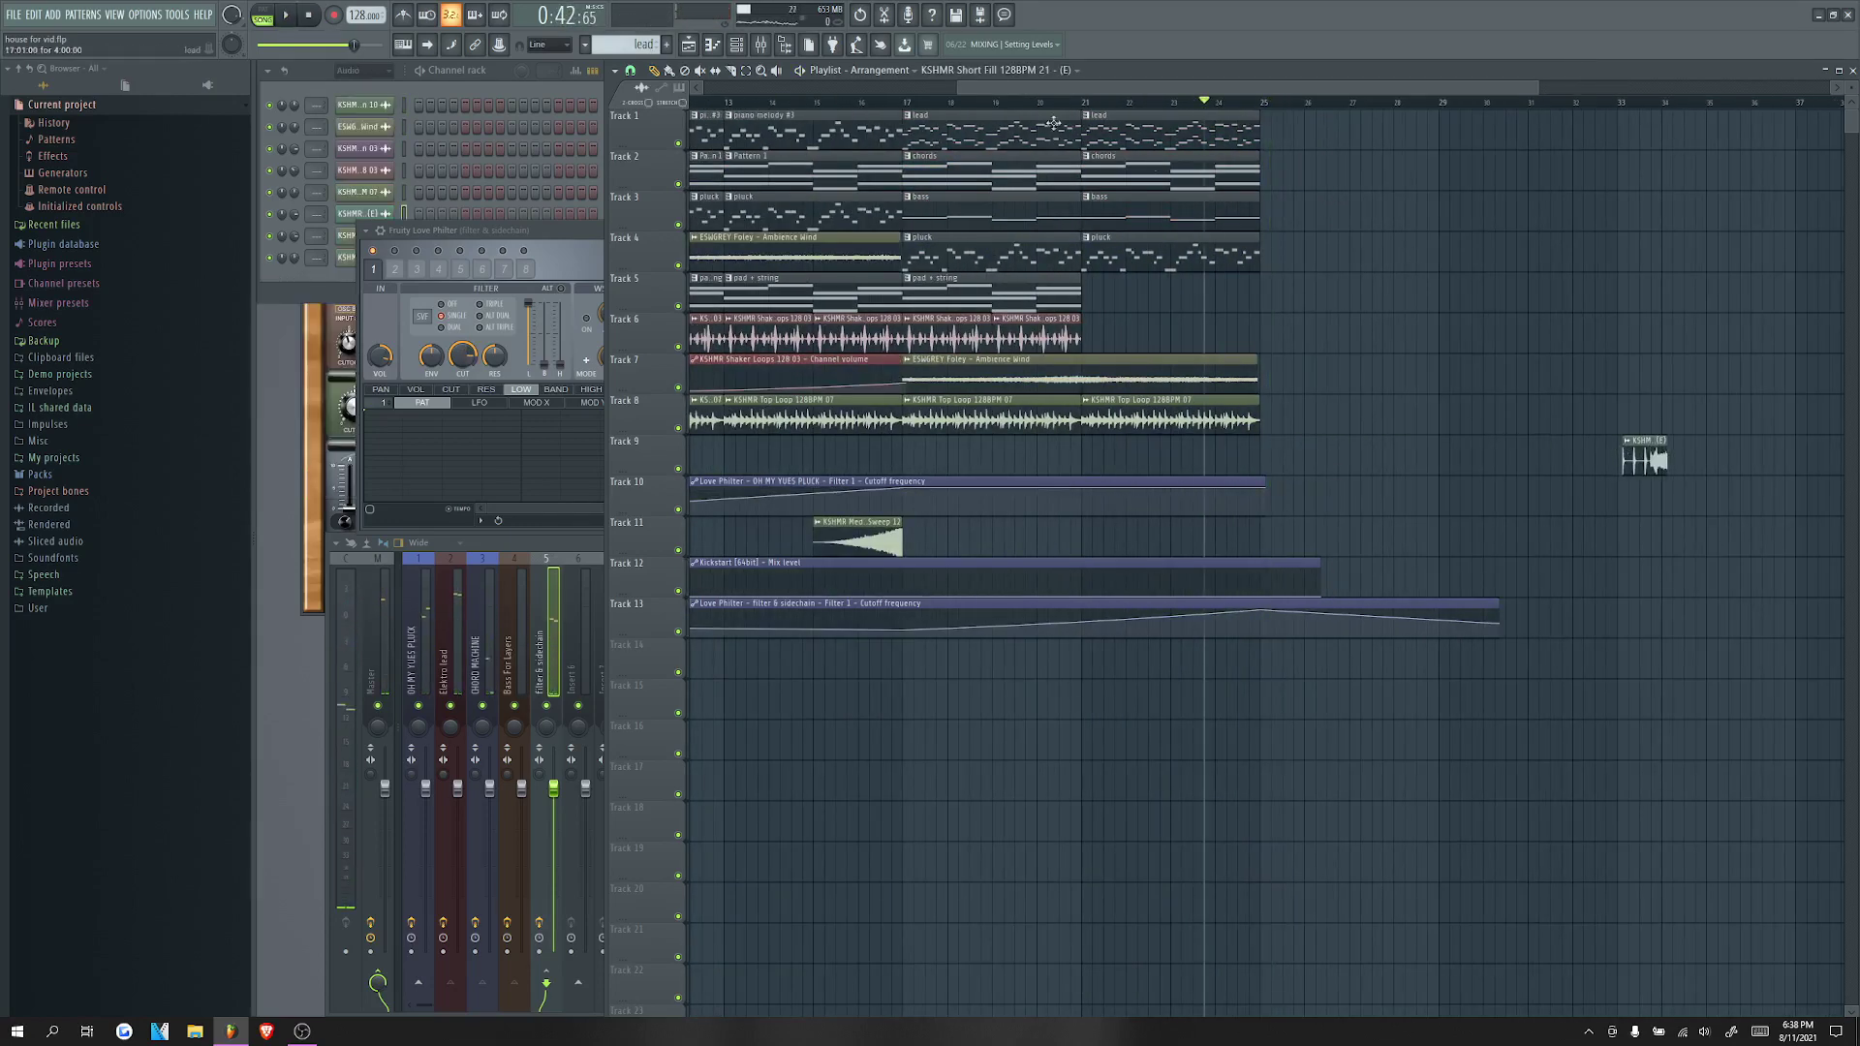
{"action": "left_click_drag", "start_coordinate": [1002, 102], "coordinate": [913, 103]}
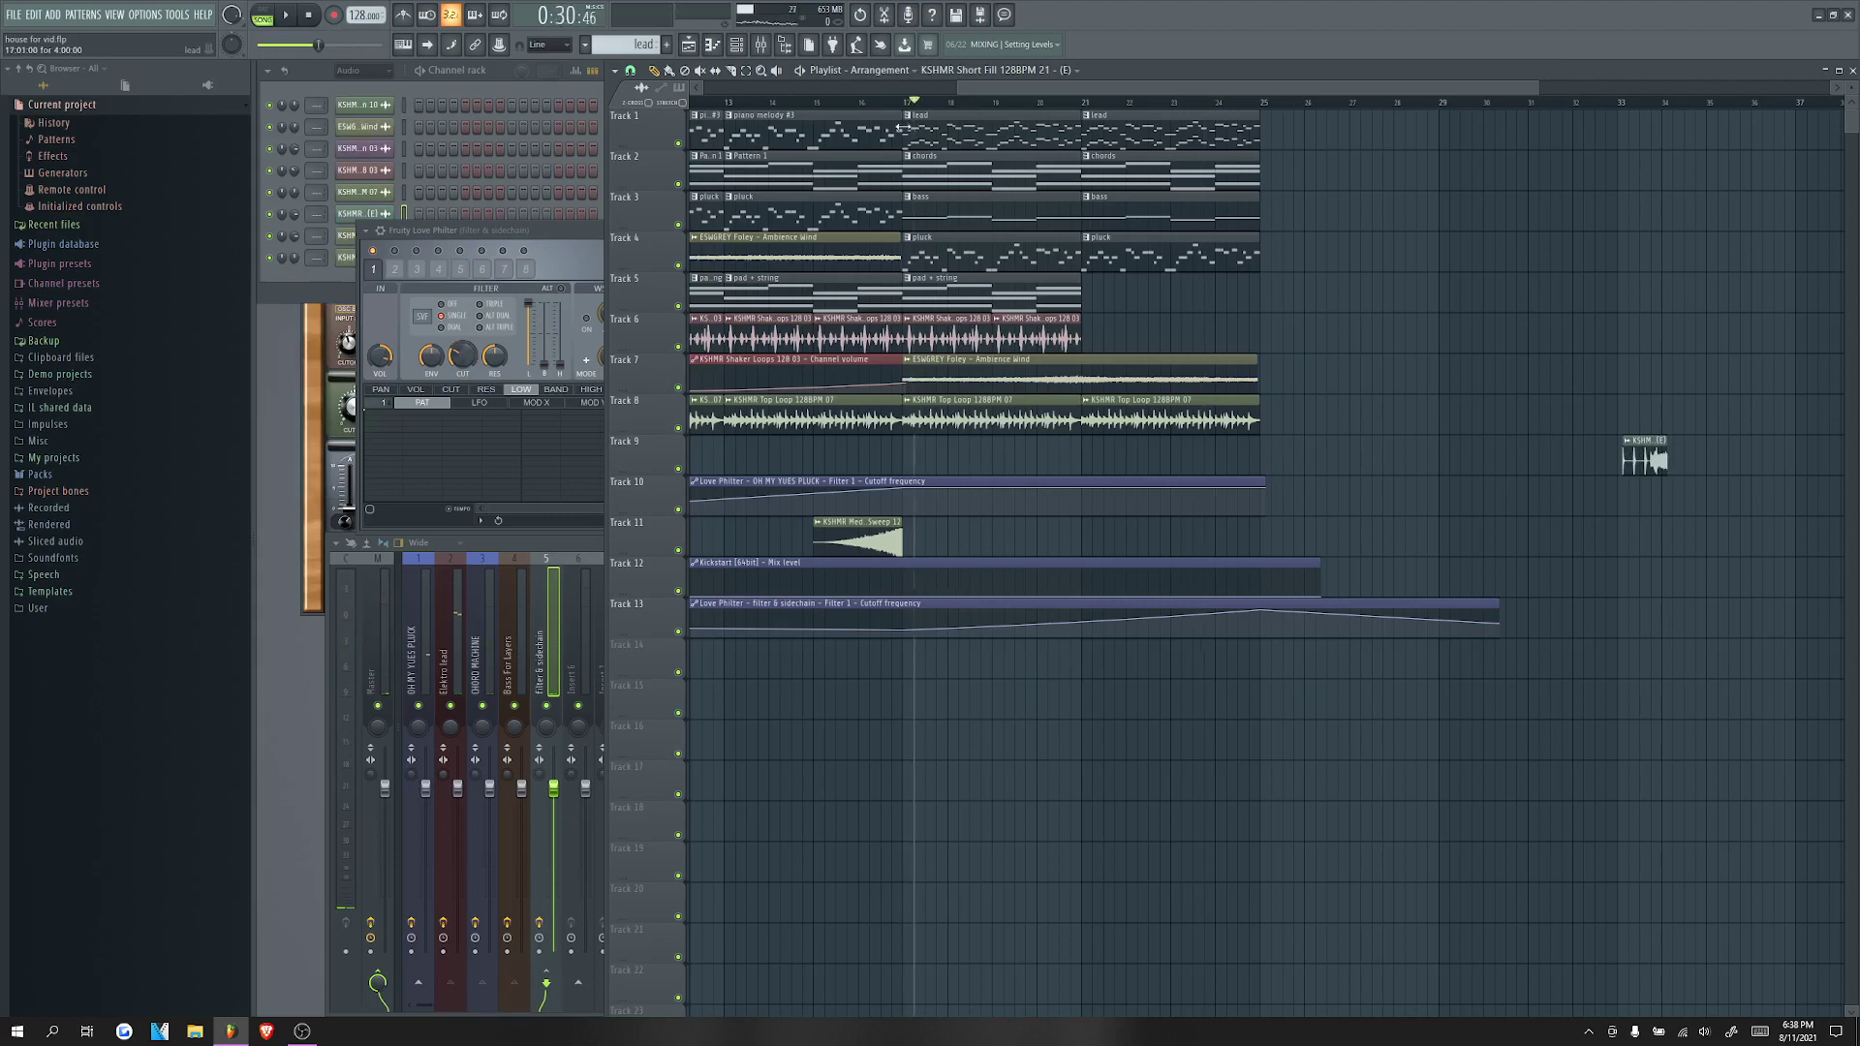
Step: Open the Sweeps Down folder within the FX Elements of KSHMR - Sounds of KSHMR VOL 2
{"action": "left_click", "coordinate": [108, 611]}
{"action": "left_click", "coordinate": [93, 810]}
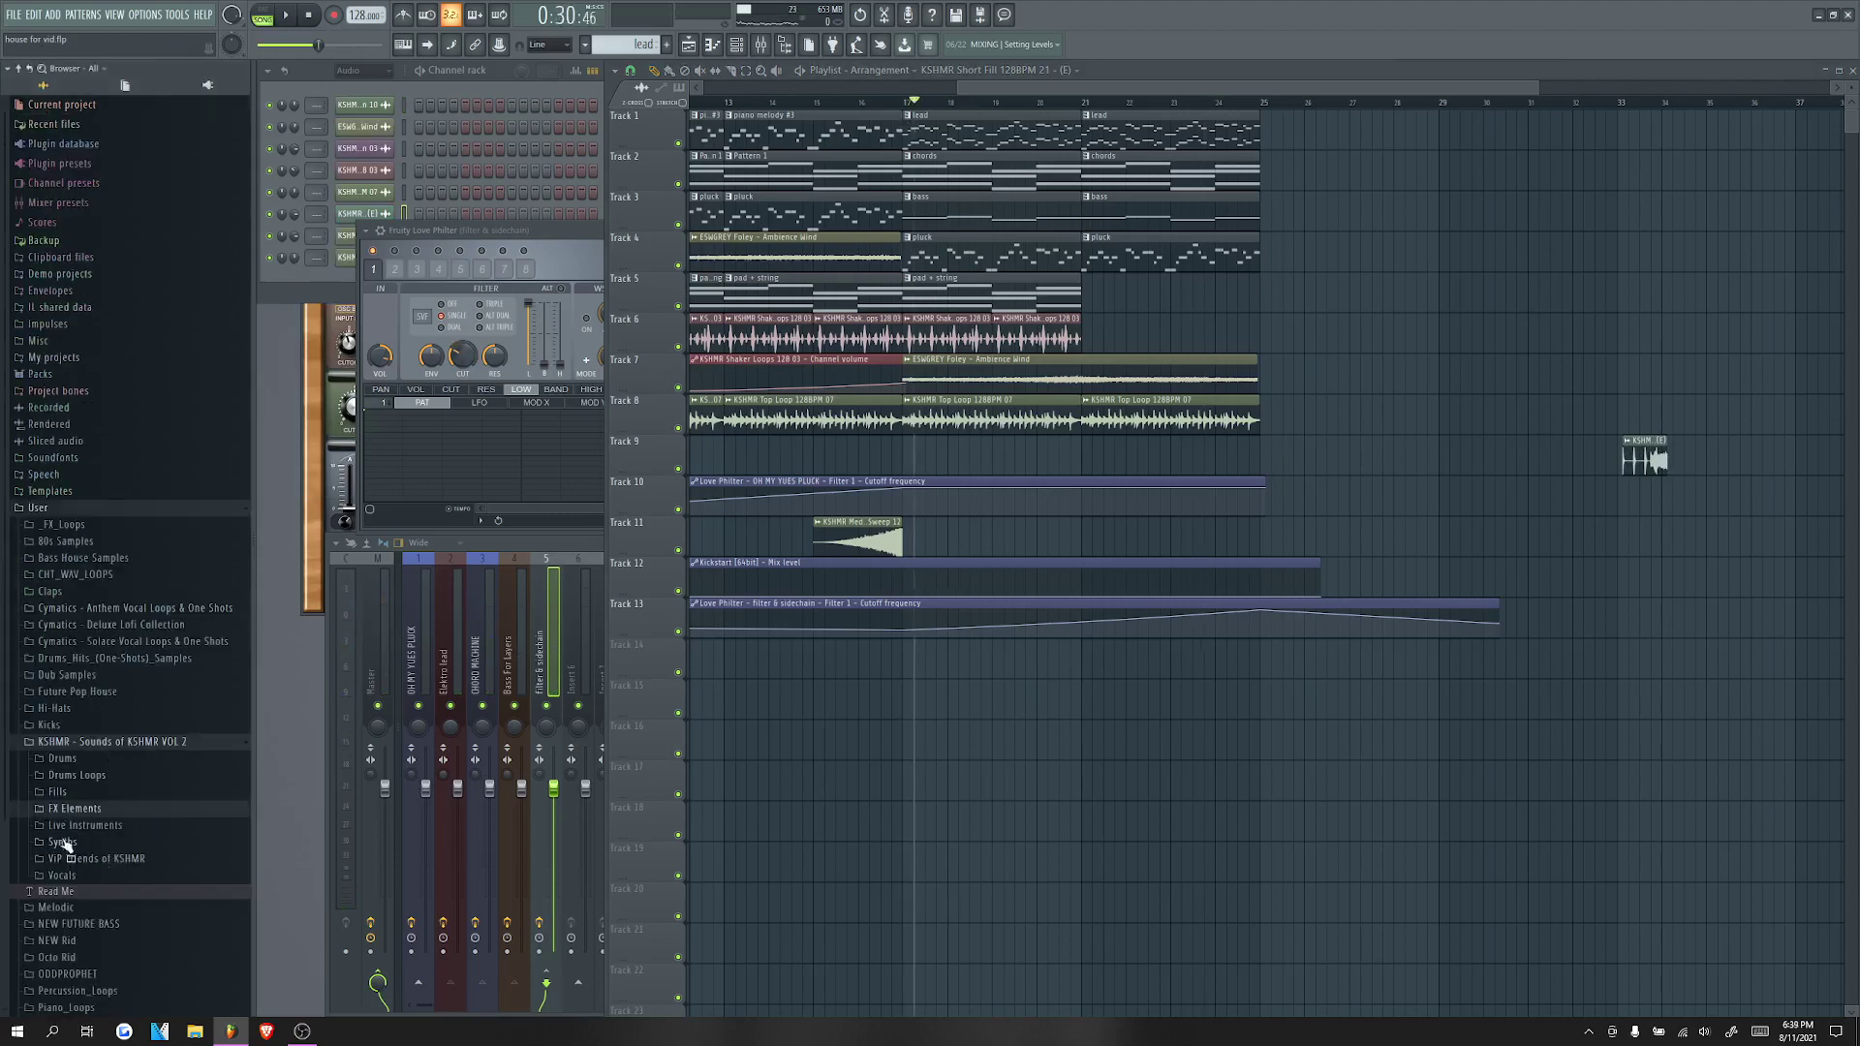
{"action": "scroll", "coordinate": [80, 806], "scroll_direction": "down", "scroll_amount": 3}
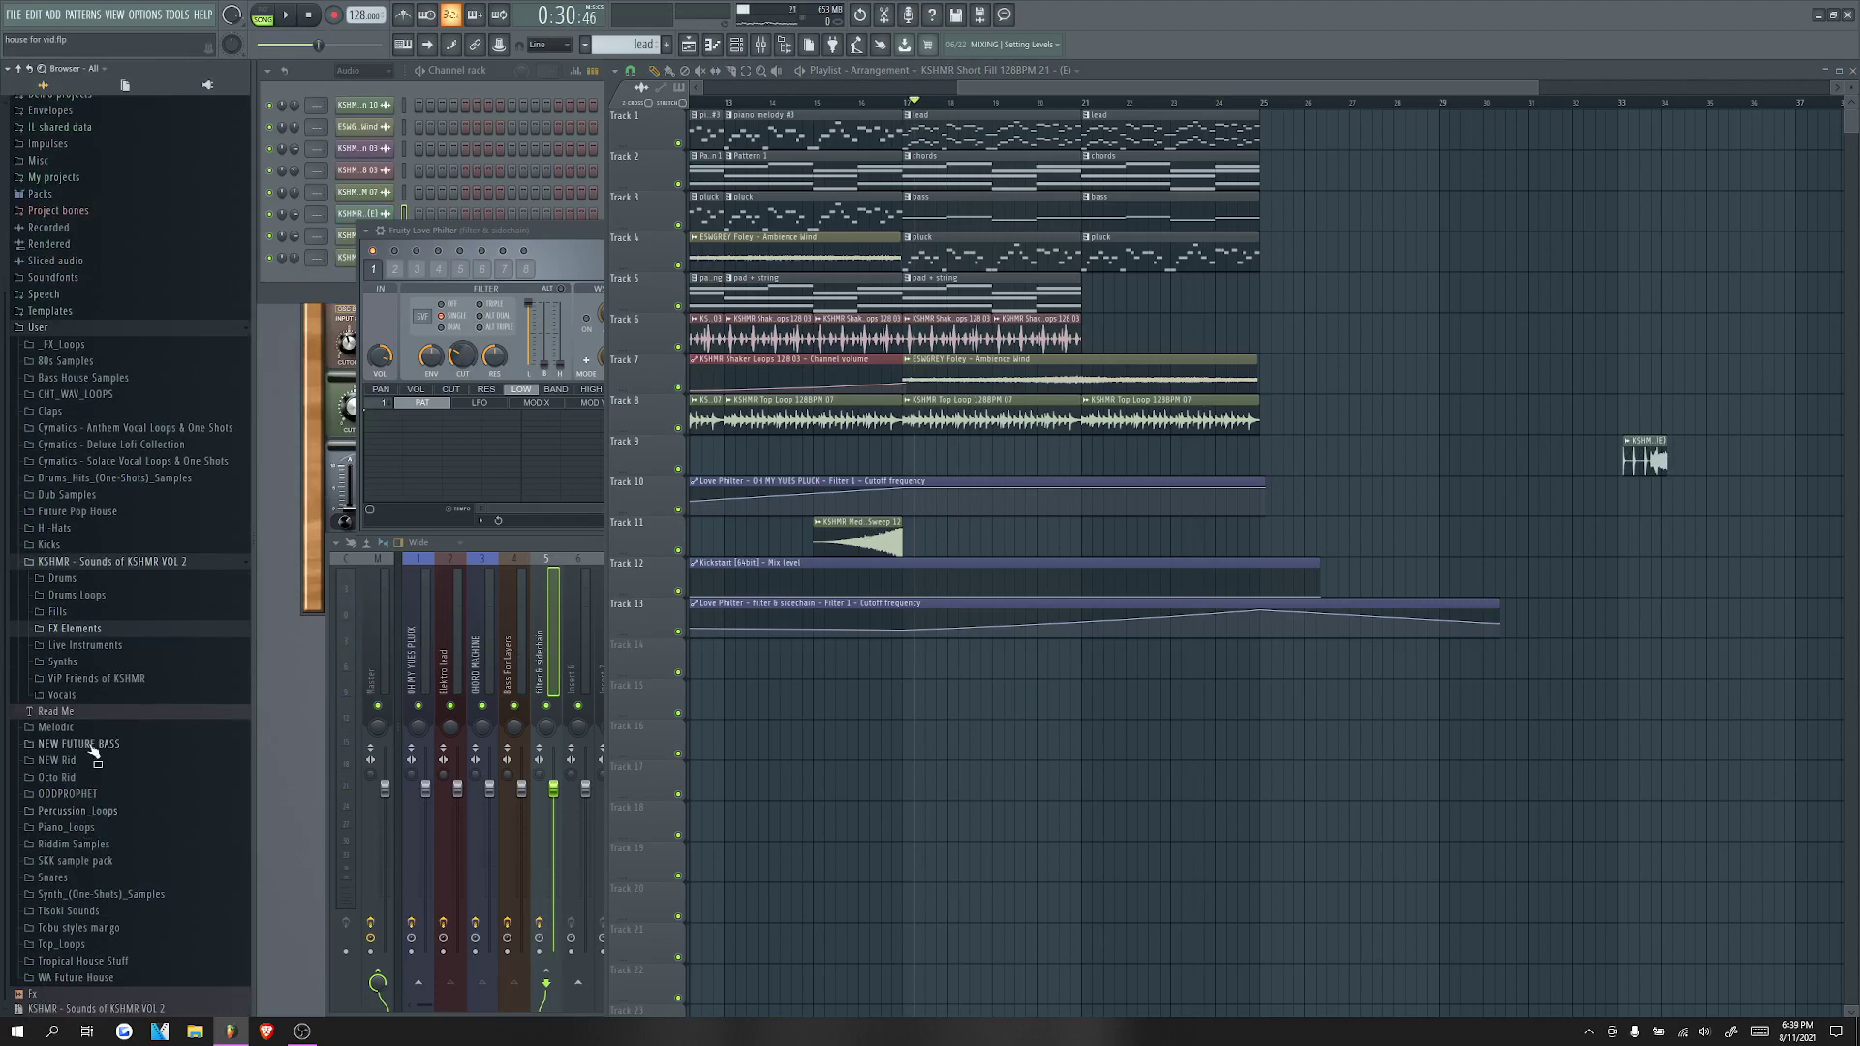
{"action": "left_click", "coordinate": [86, 649]}
{"action": "left_click", "coordinate": [85, 630]}
{"action": "scroll", "coordinate": [102, 843], "scroll_direction": "down", "scroll_amount": 3}
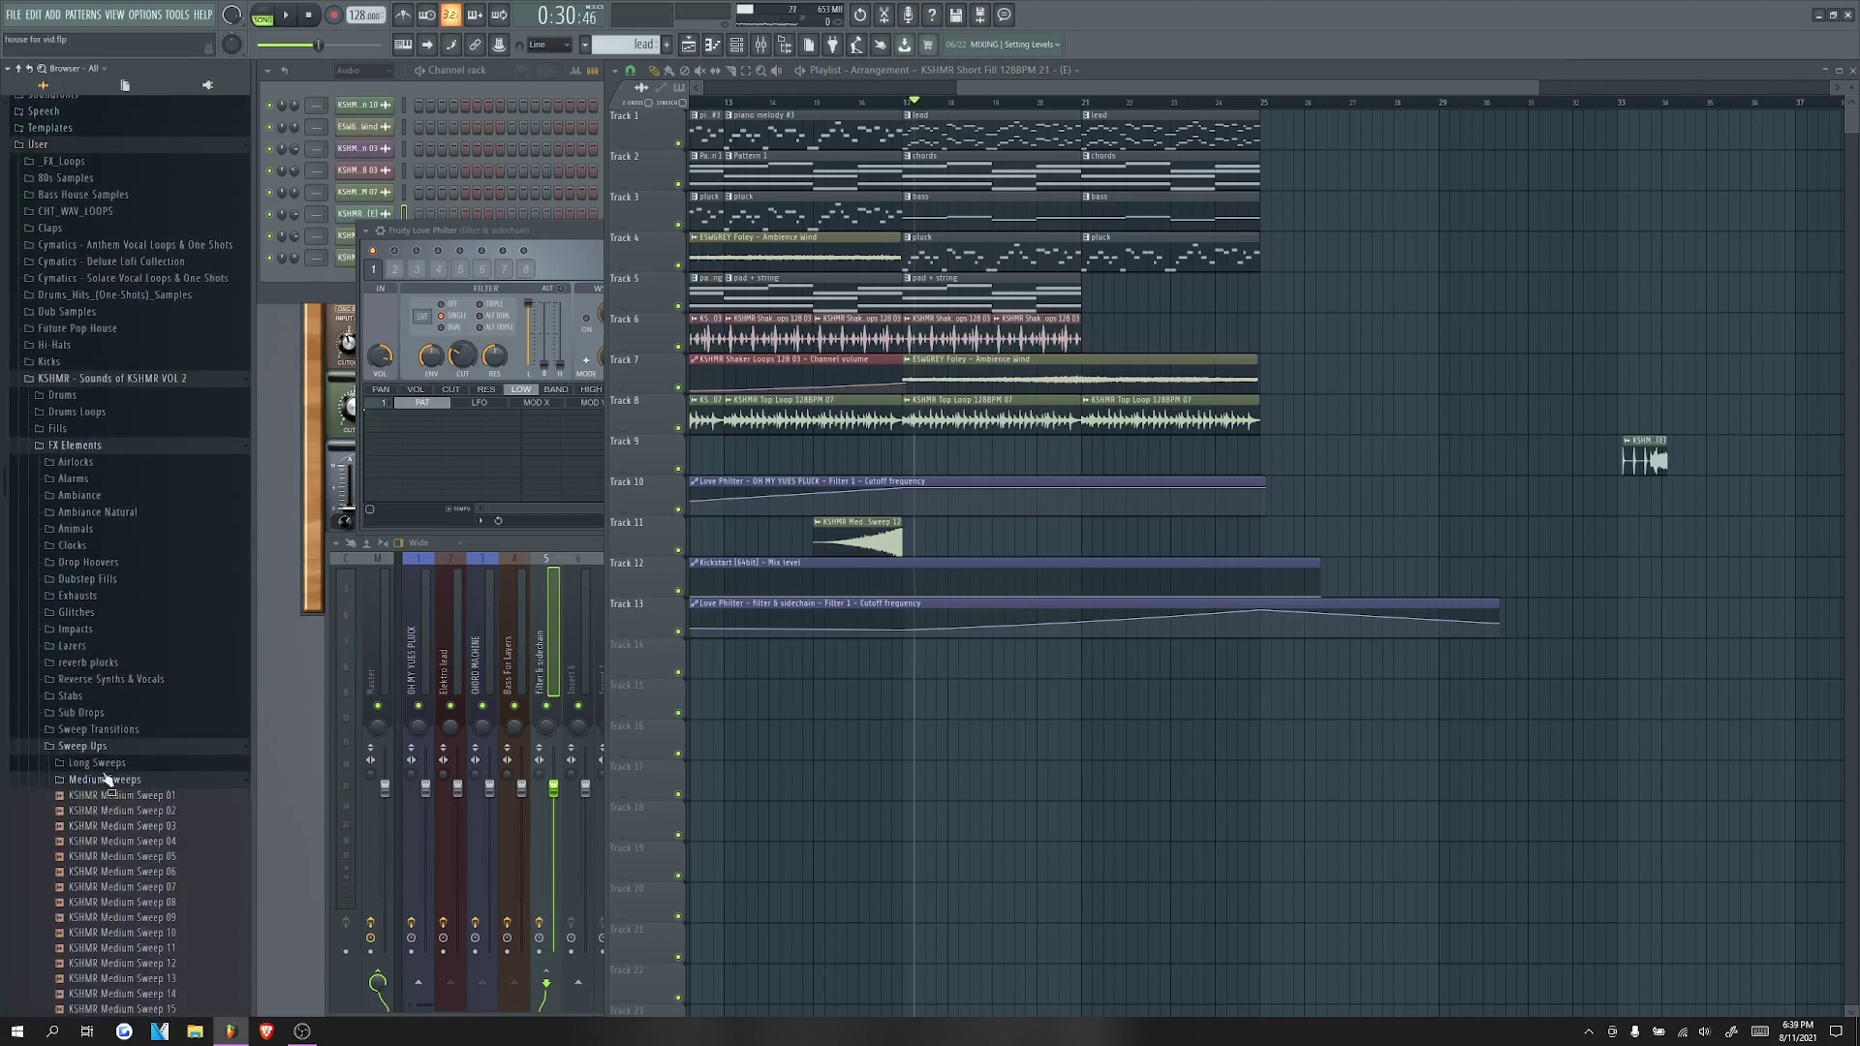
{"action": "left_click", "coordinate": [105, 779]}
{"action": "left_click", "coordinate": [105, 747]}
{"action": "left_click", "coordinate": [102, 763]}
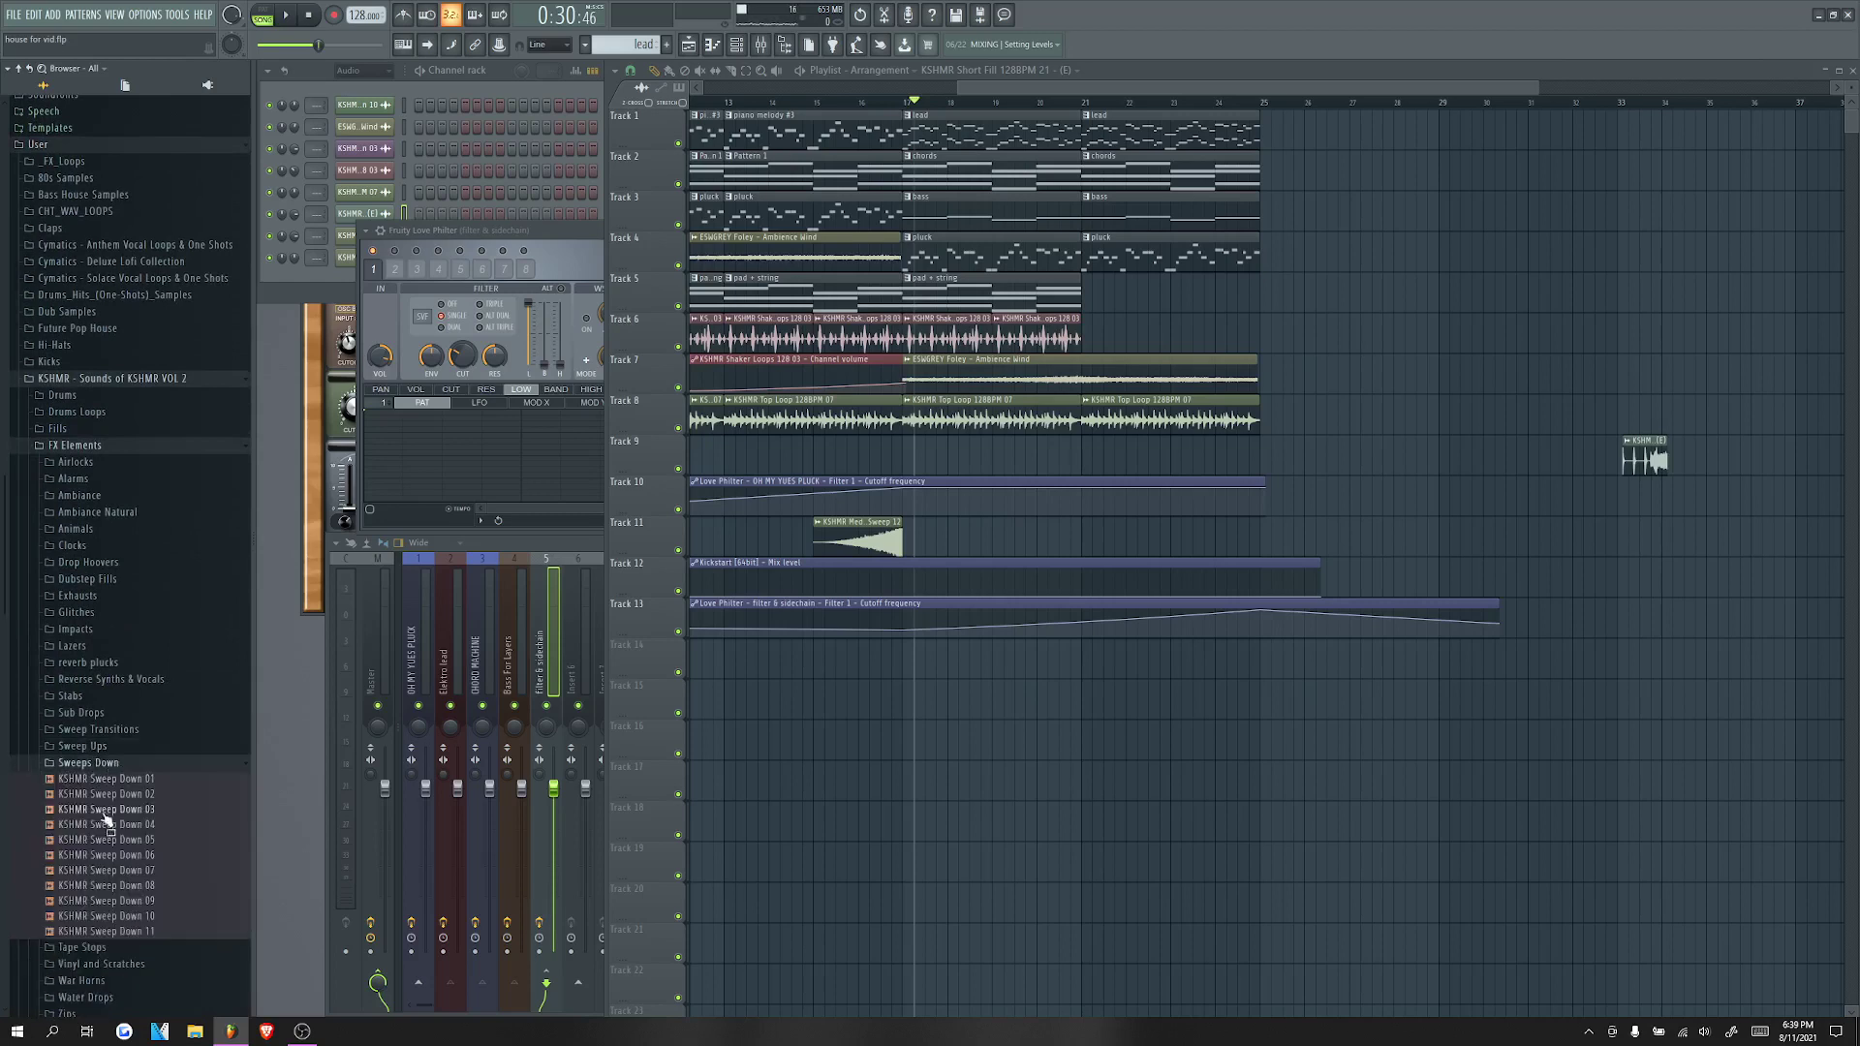
Step: Audition the KSHMR Sweep Down samples, ending with KSHMR Sweep Down 11
{"action": "left_click", "coordinate": [122, 887]}
{"action": "left_click", "coordinate": [122, 932]}
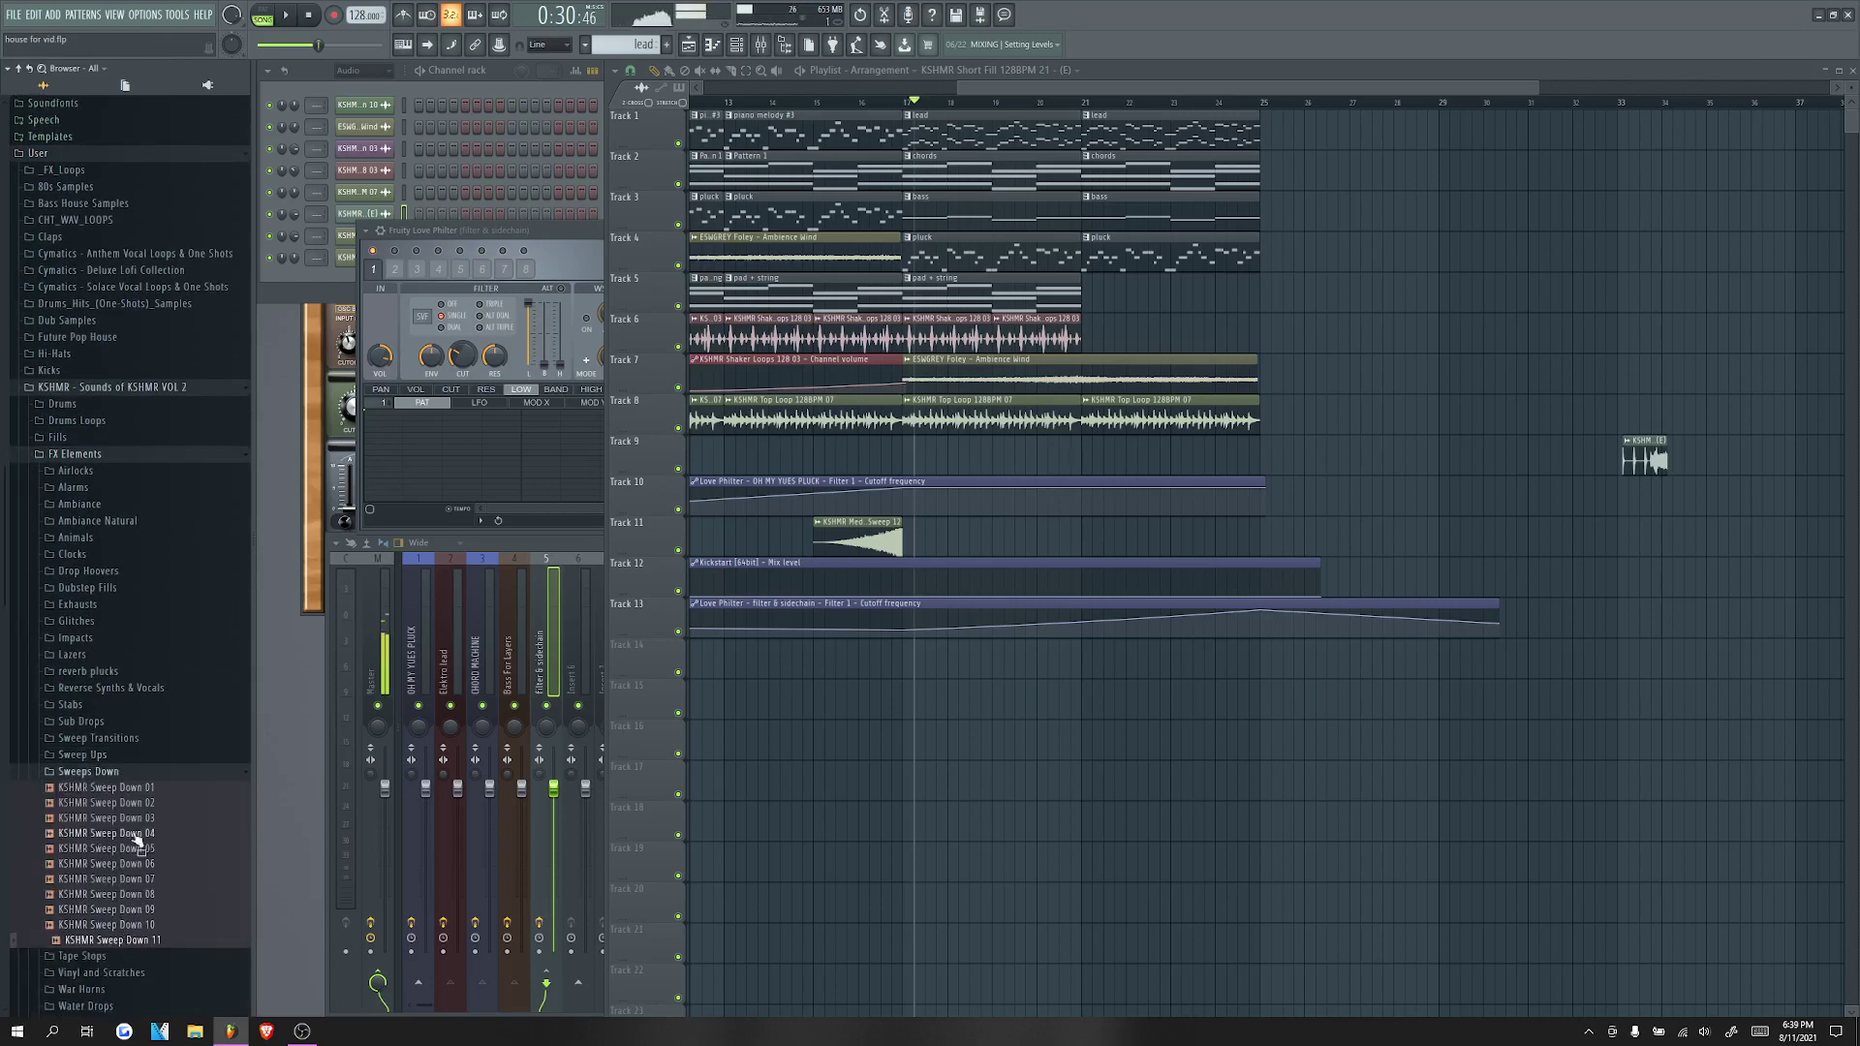
{"action": "left_click", "coordinate": [132, 806]}
{"action": "left_click", "coordinate": [128, 820]}
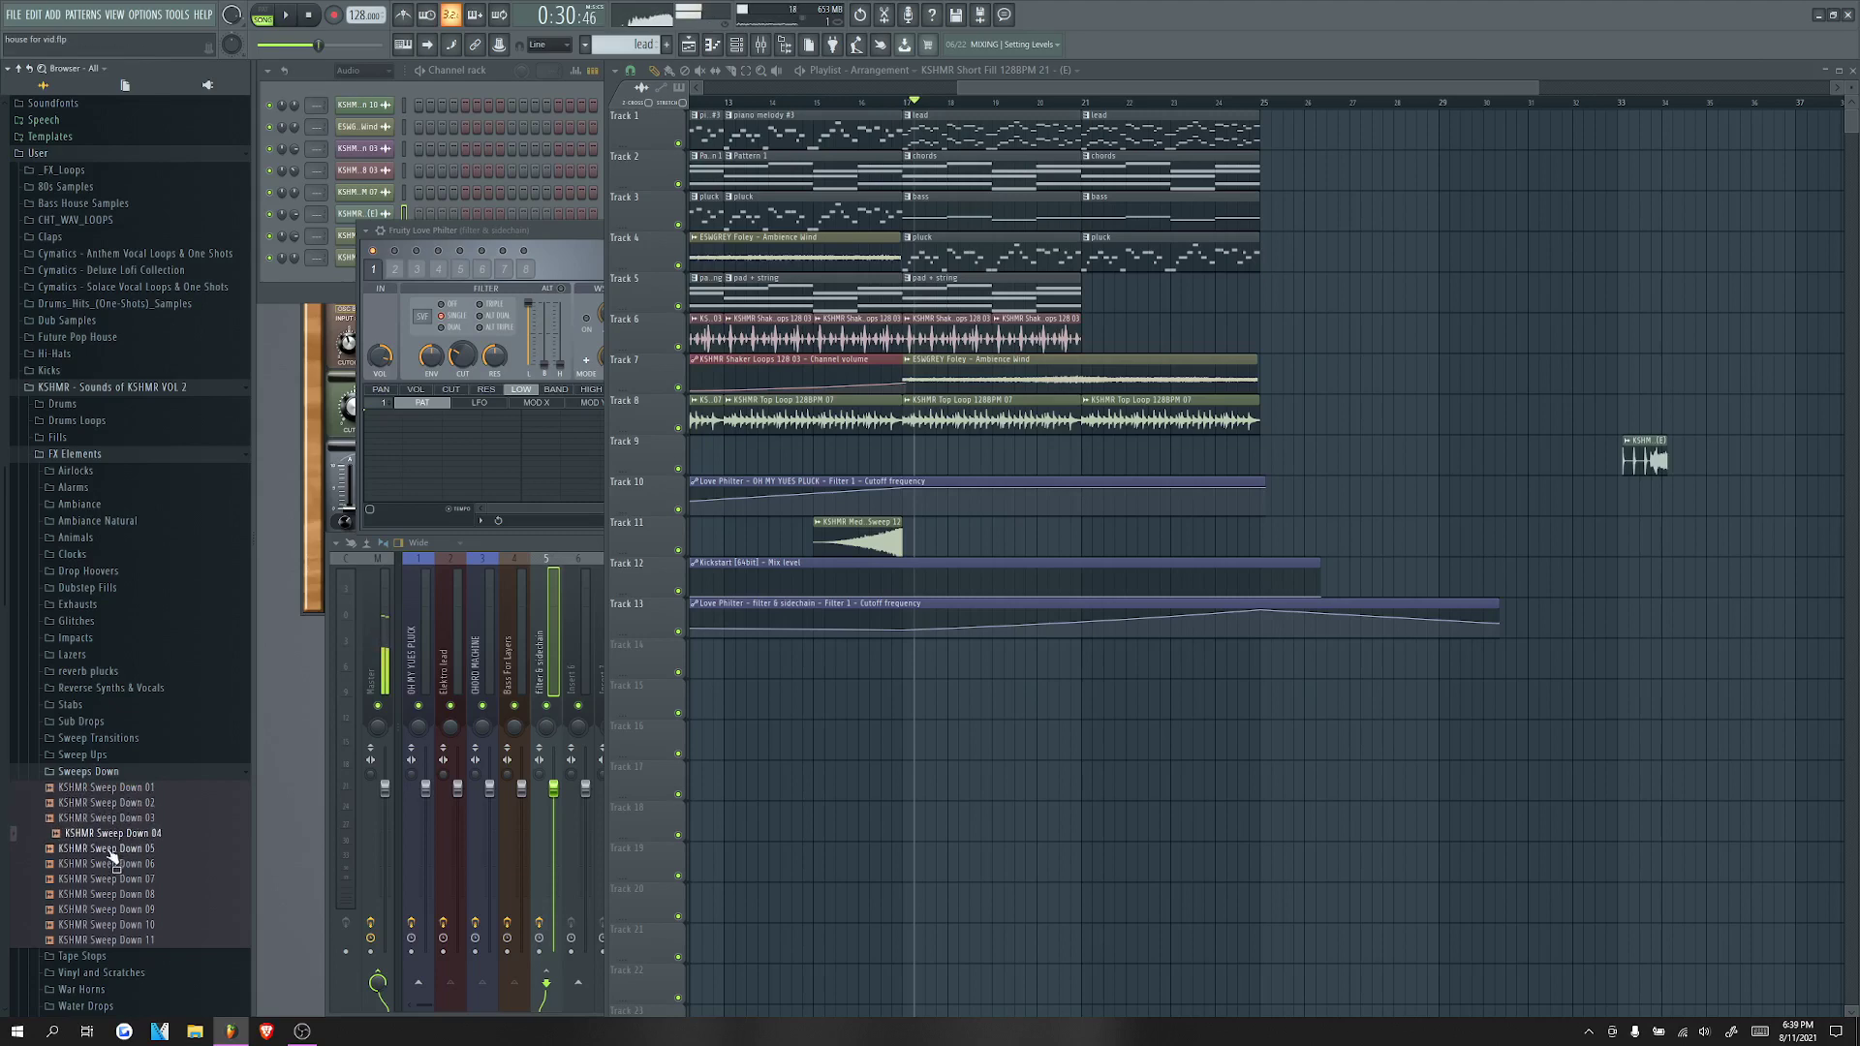
{"action": "left_click", "coordinate": [110, 850]}
{"action": "left_click", "coordinate": [105, 861]}
{"action": "left_click", "coordinate": [104, 879]}
{"action": "left_click", "coordinate": [107, 908]}
{"action": "left_click", "coordinate": [113, 939]}
Step: Try KSHMR Sweep Down 11 on Track 11 at bar 17 with its channel volume adjusted, and remove the clip after listening
{"action": "left_click_drag", "start_coordinate": [114, 940], "coordinate": [915, 541]}
{"action": "scroll", "coordinate": [903, 249], "scroll_direction": "up", "scroll_amount": 2}
{"action": "left_click", "coordinate": [874, 103]}
{"action": "key", "text": "space"}
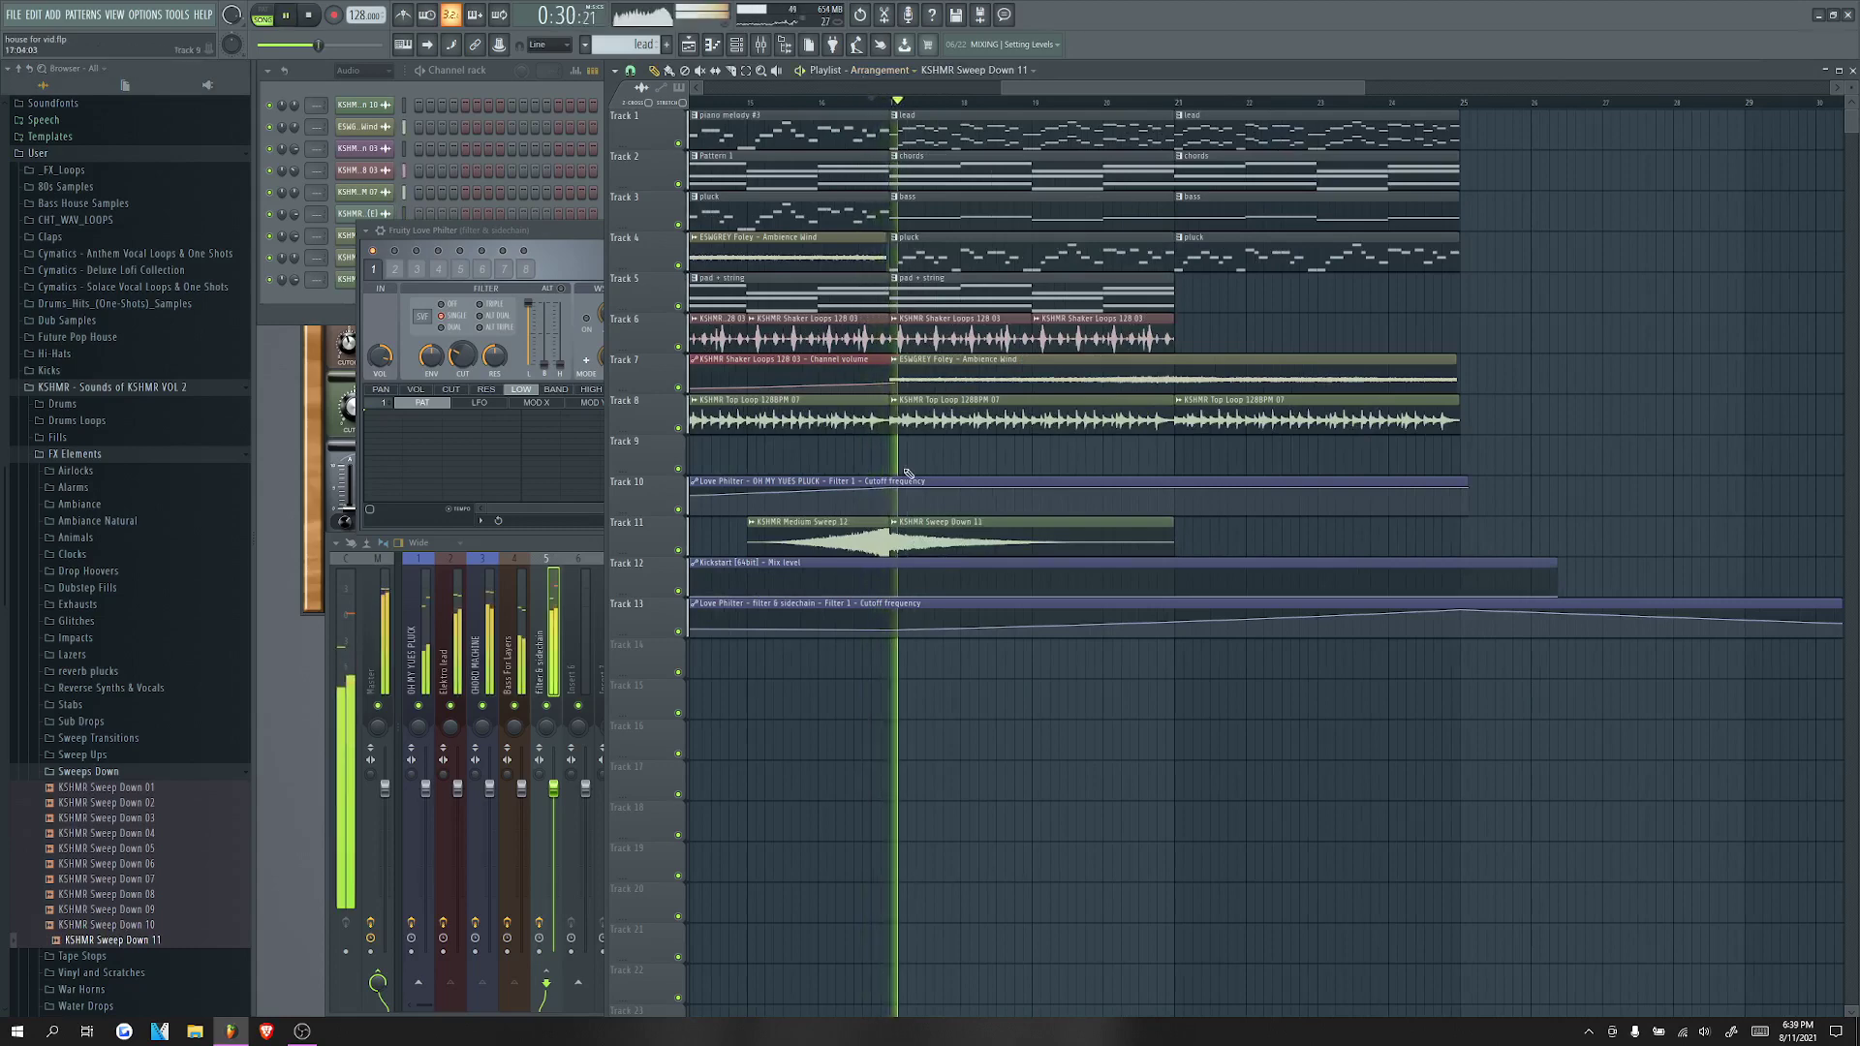
{"action": "scroll", "coordinate": [962, 539], "scroll_direction": "down", "scroll_amount": 2}
{"action": "double_click", "coordinate": [962, 539]}
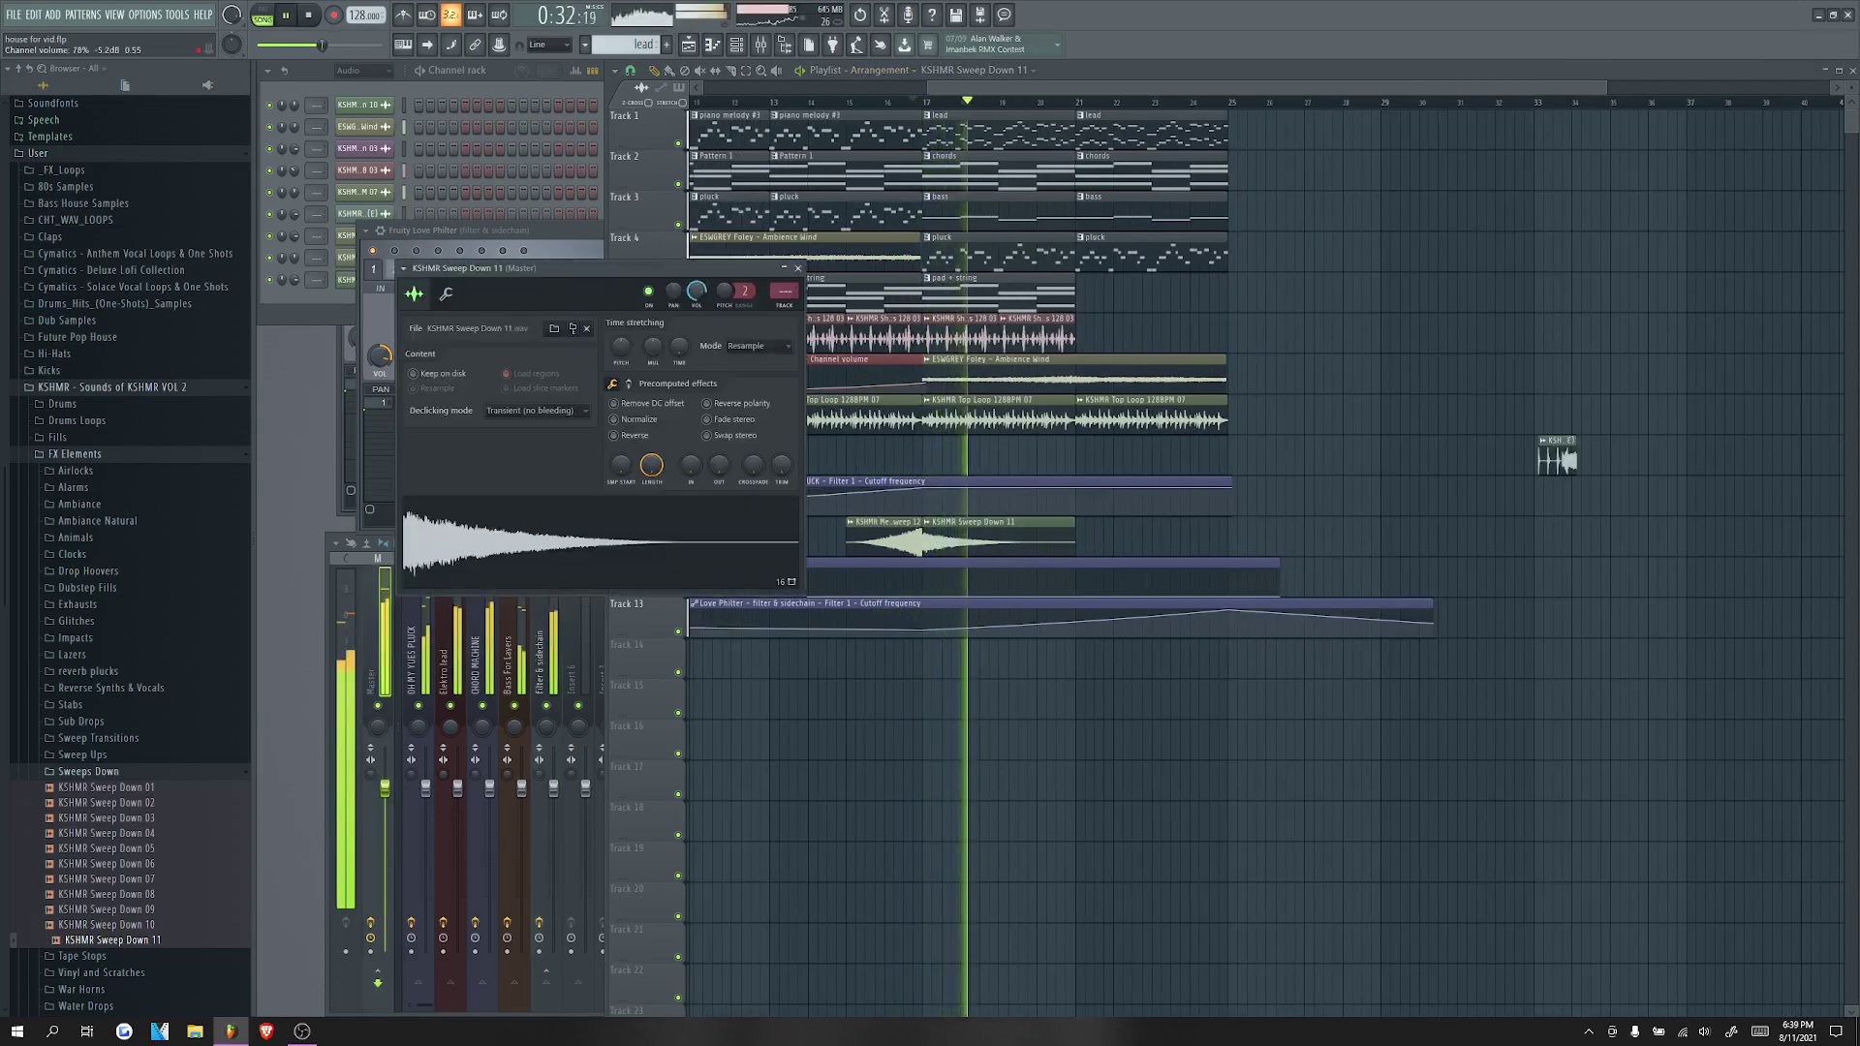
{"action": "left_click", "coordinate": [787, 251]}
{"action": "key", "text": "space"}
{"action": "right_click", "coordinate": [979, 544]}
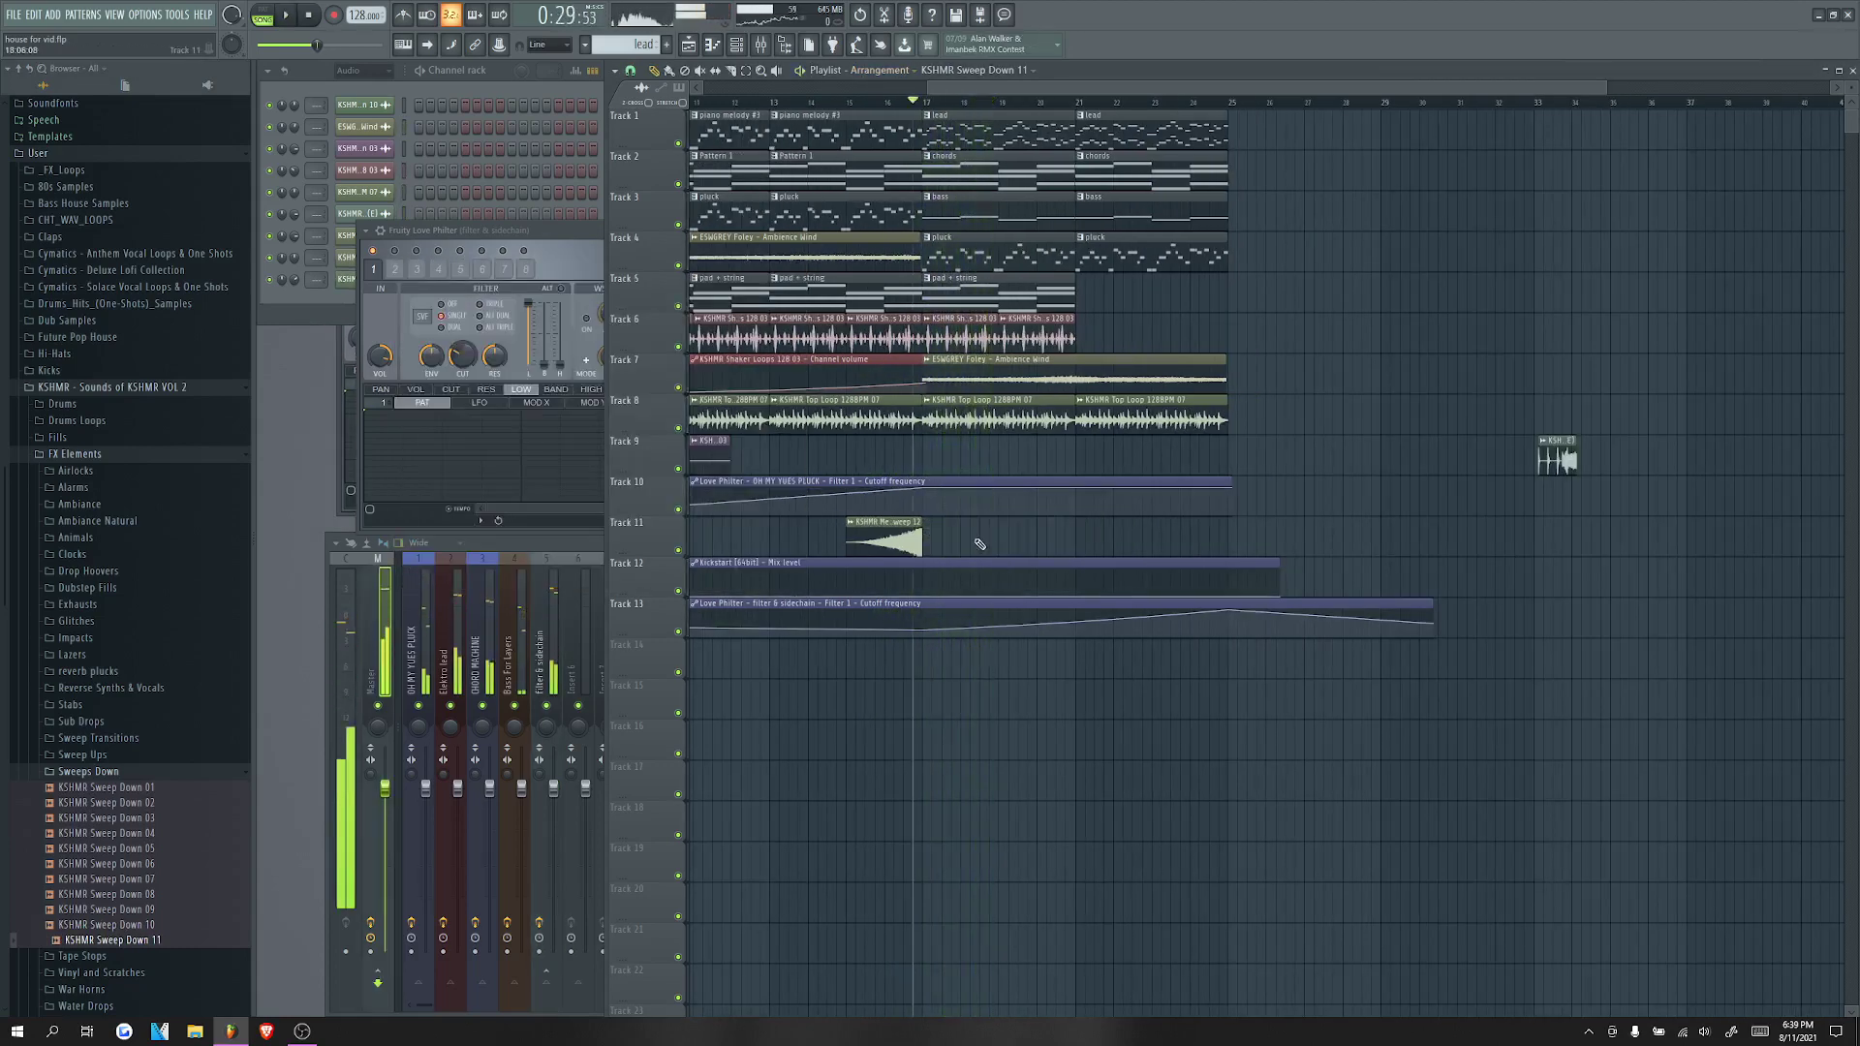
Step: Delete the two KSHMR Top Loop clips on Track 8 from bar 17 onward
{"action": "left_click", "coordinate": [88, 773]}
{"action": "left_click", "coordinate": [888, 100]}
{"action": "right_click", "coordinate": [975, 417]}
{"action": "right_click", "coordinate": [1094, 418]}
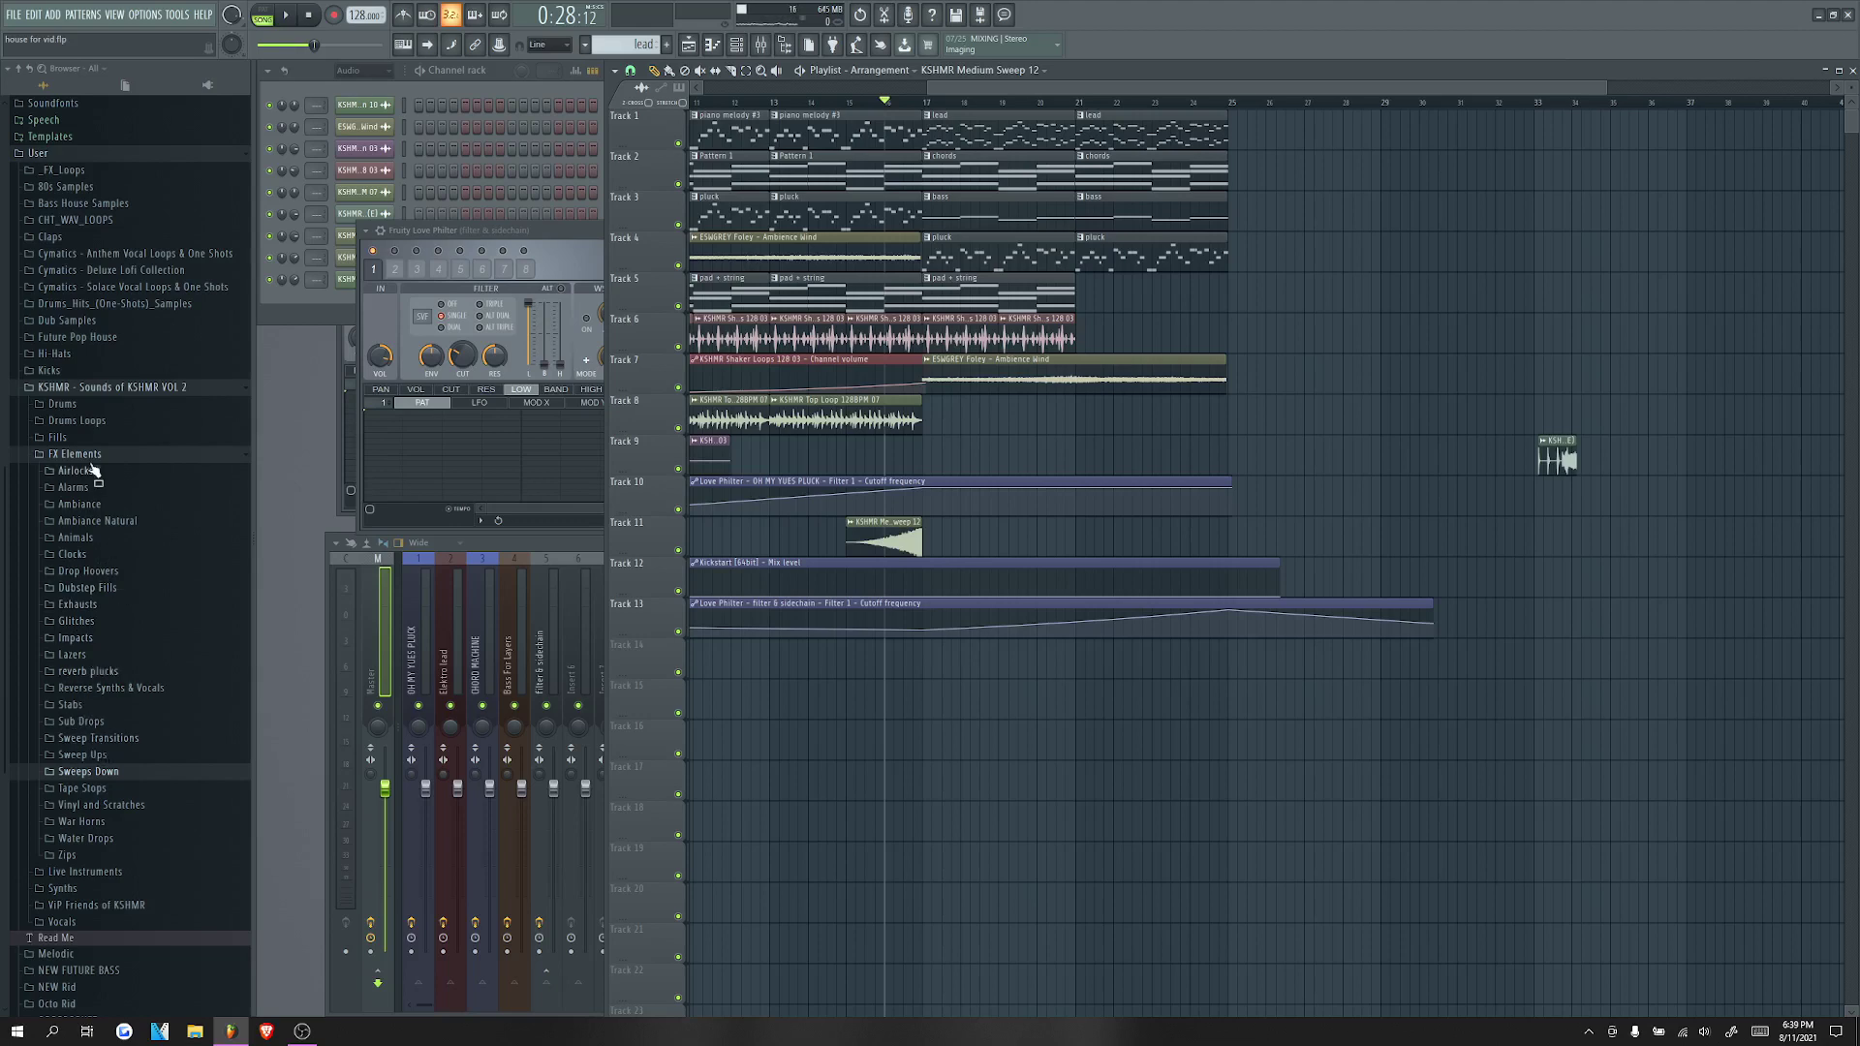
Step: Audition the KSHMR impacts, place KSHMR Impact 05 on Track 9, and move it to bar 25
{"action": "left_click", "coordinate": [85, 635]}
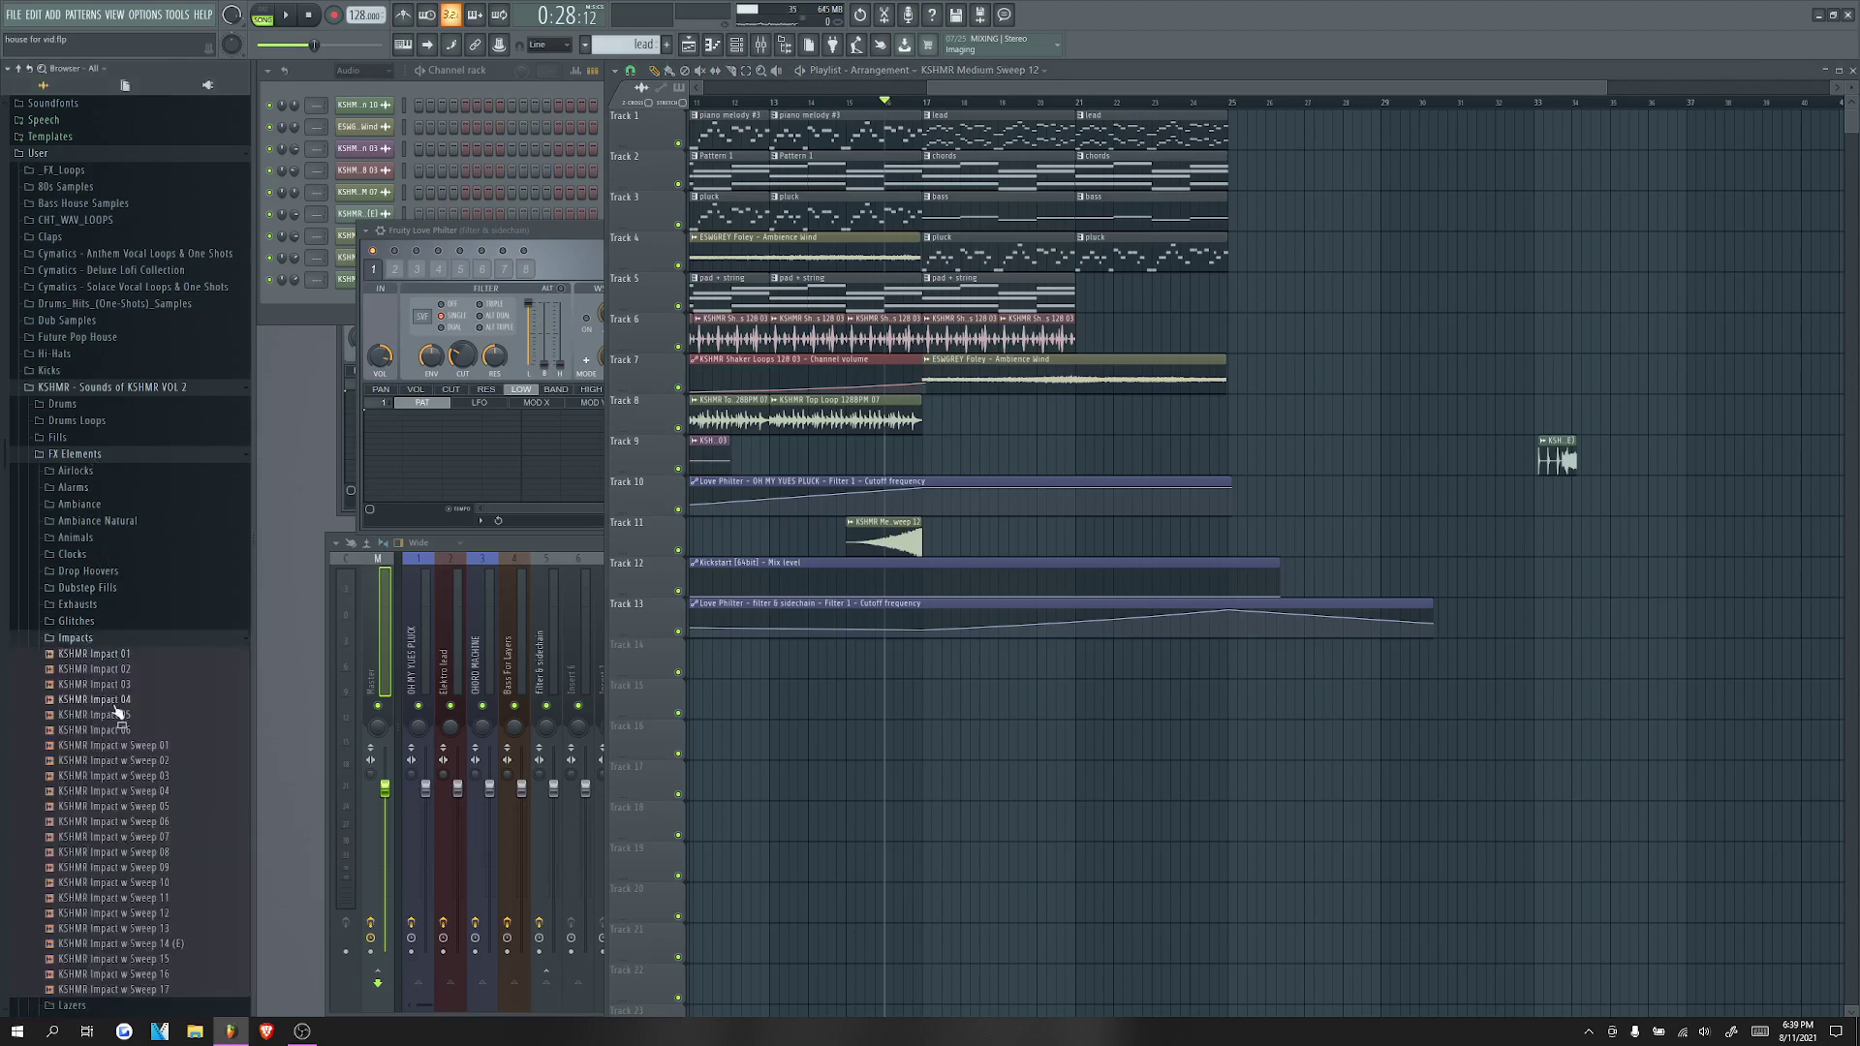
{"action": "left_click", "coordinate": [106, 715]}
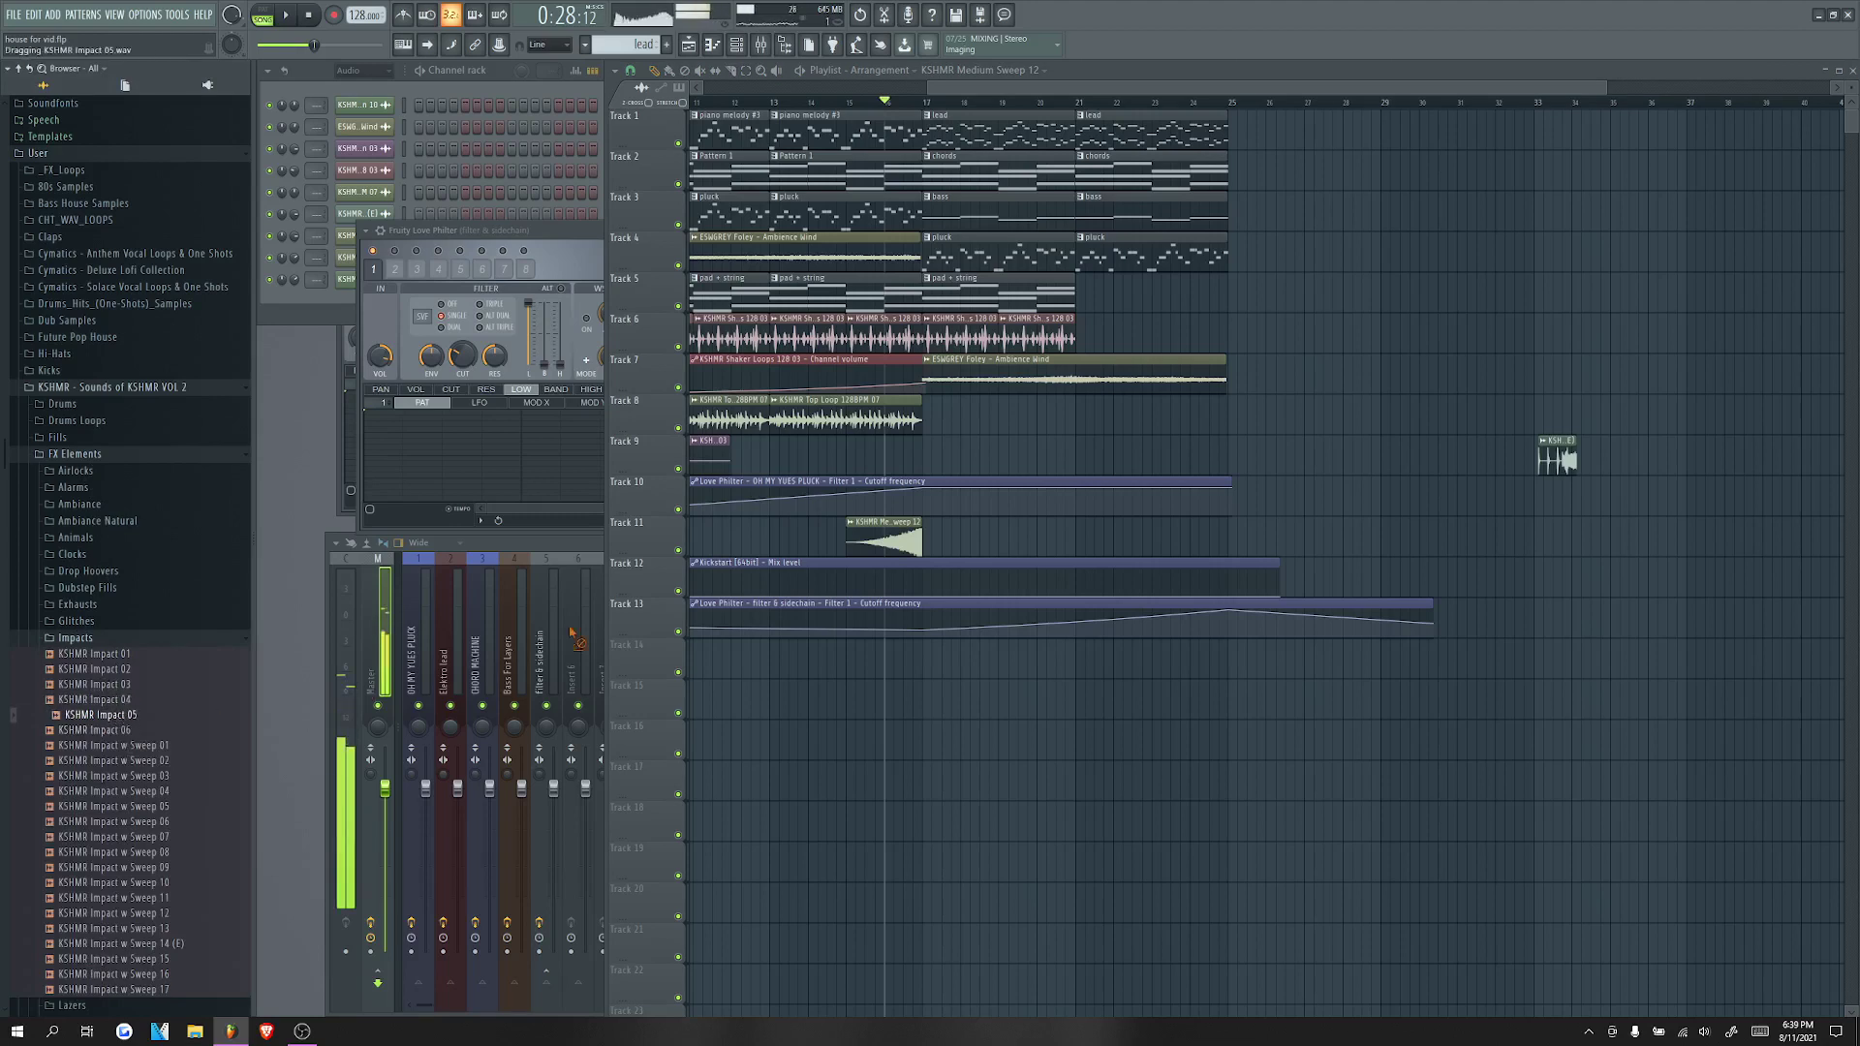
{"action": "left_click_drag", "start_coordinate": [734, 581], "coordinate": [930, 455]}
{"action": "left_click", "coordinate": [111, 731]}
{"action": "left_click", "coordinate": [116, 670]}
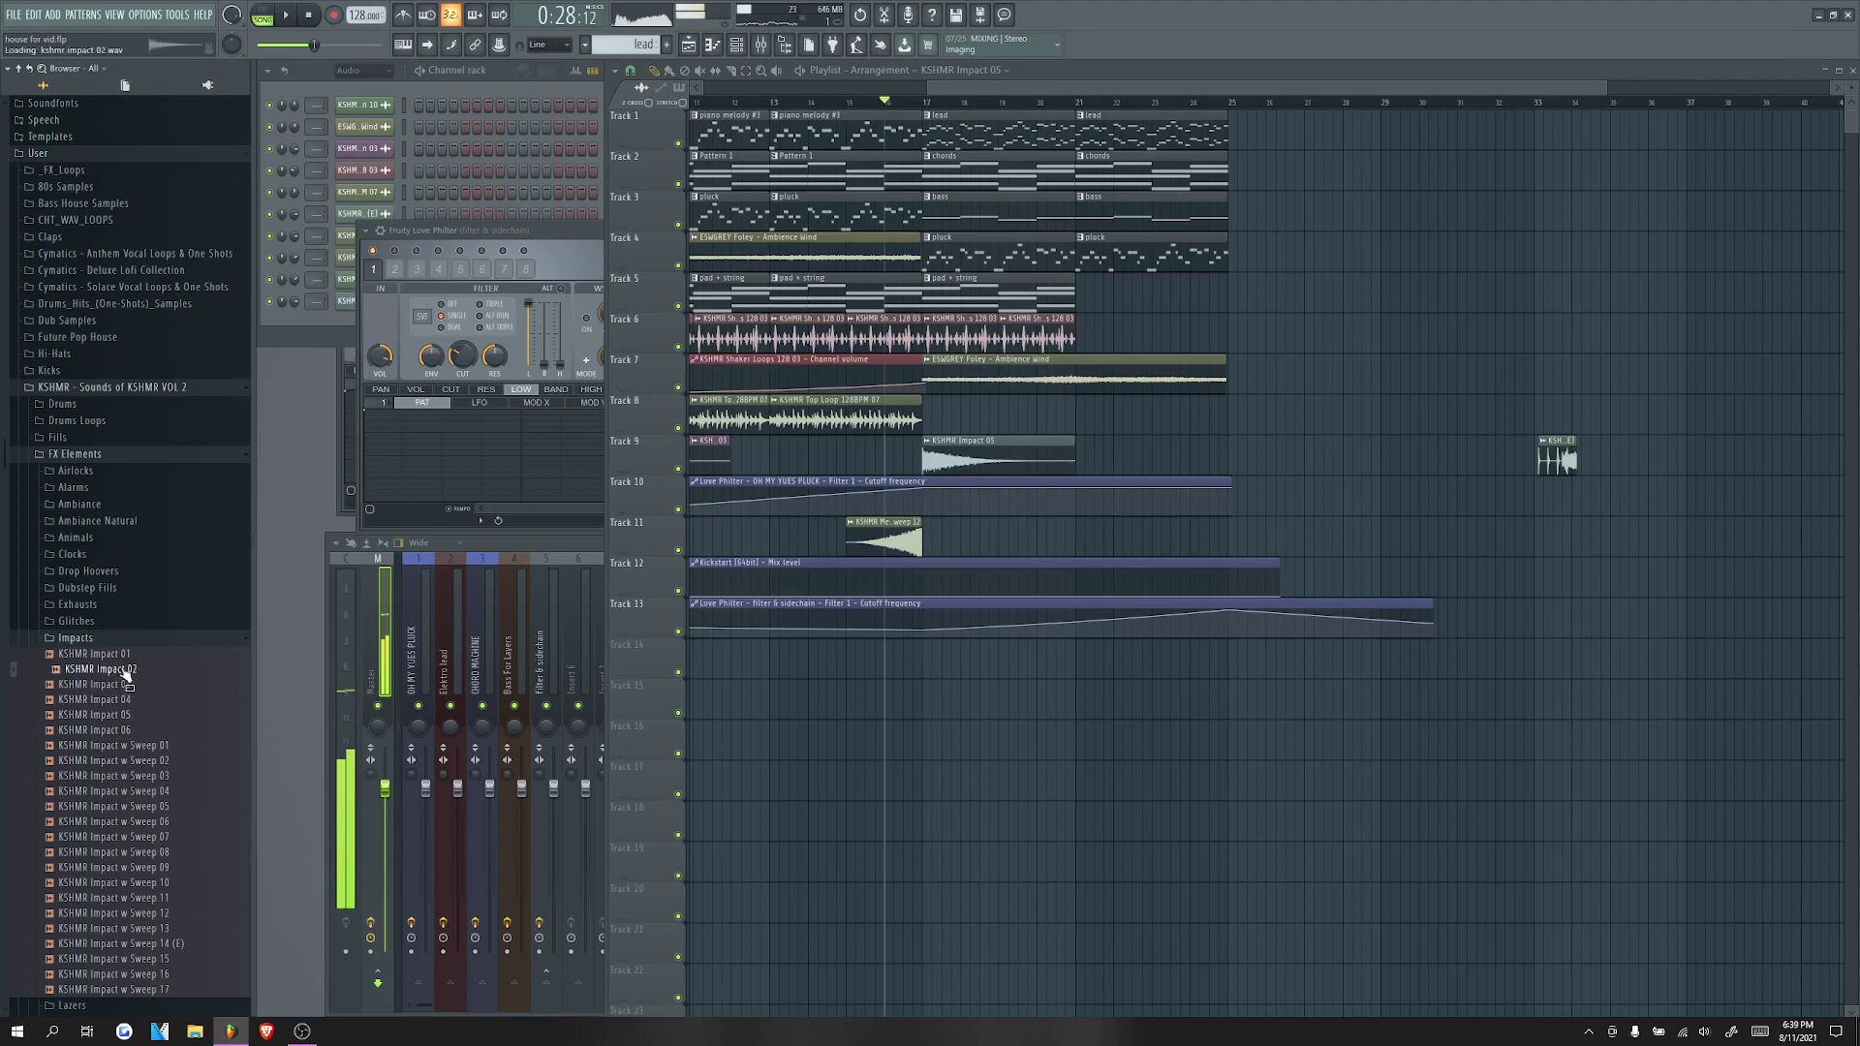
{"action": "left_click_drag", "start_coordinate": [937, 459], "coordinate": [1258, 451]}
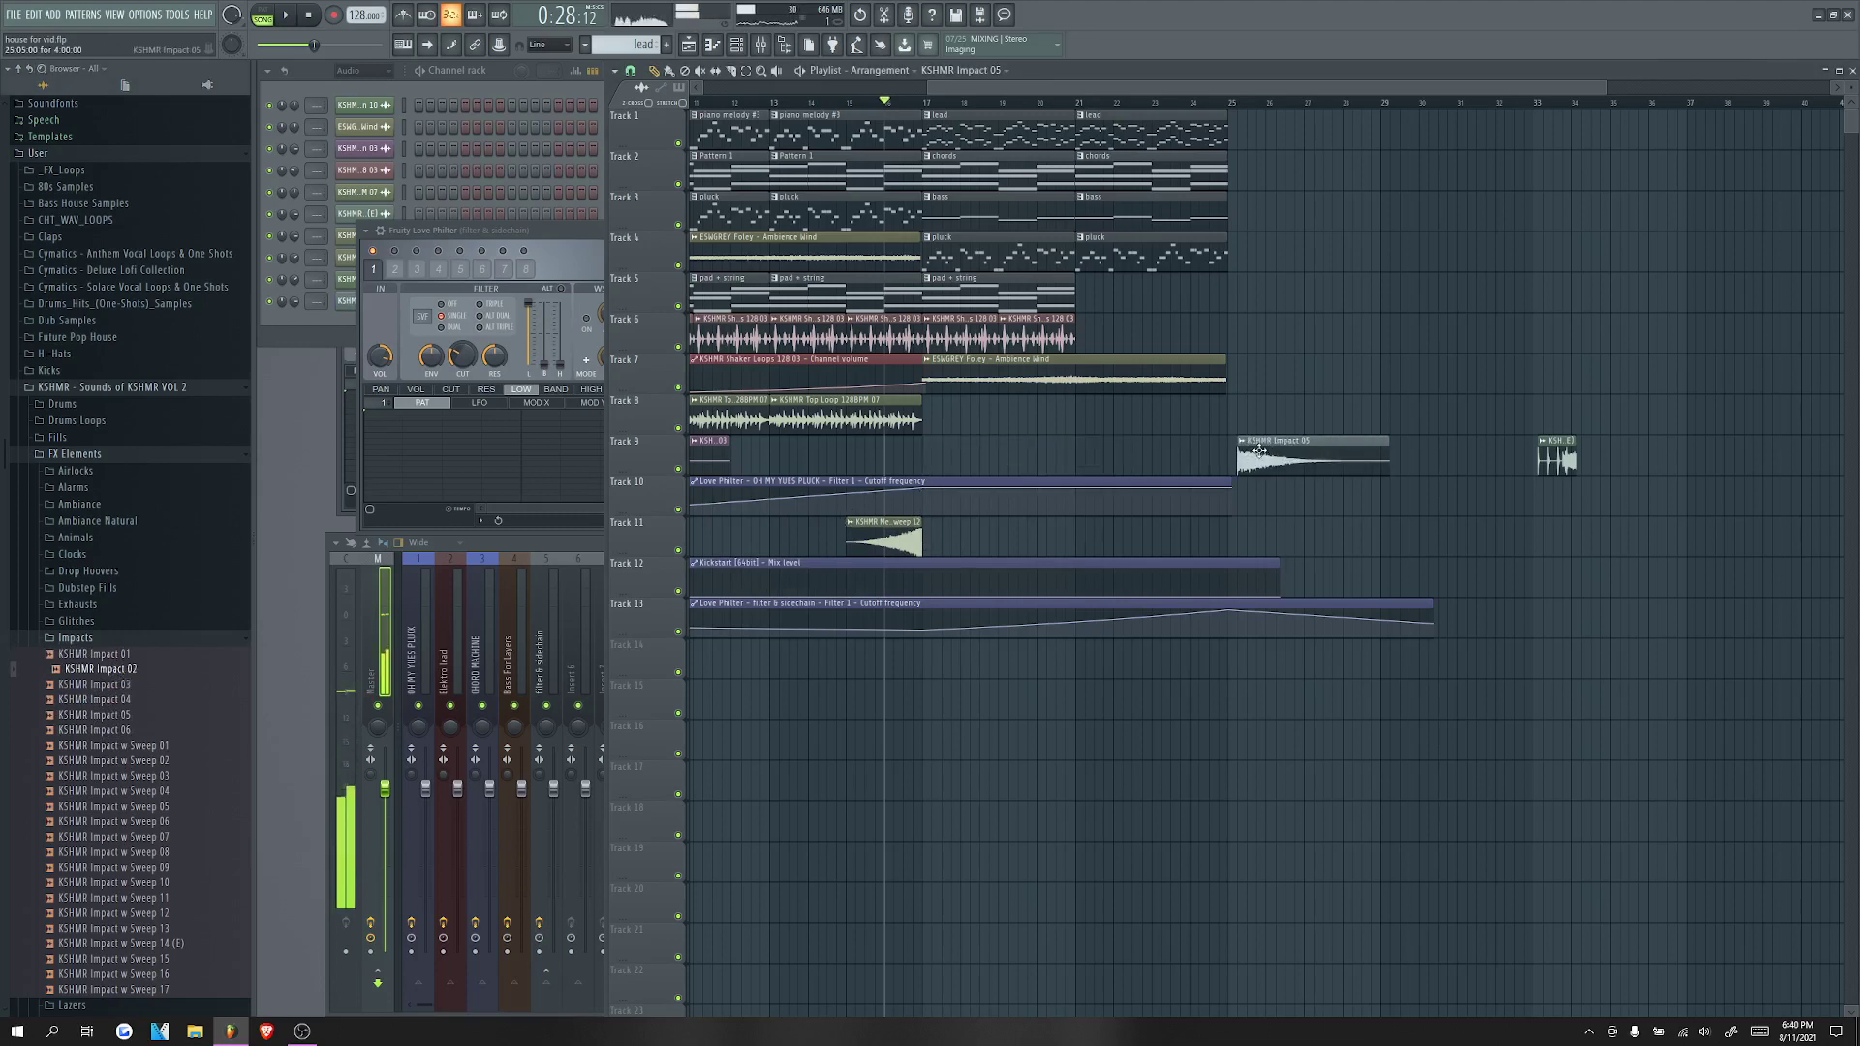
{"action": "left_click", "coordinate": [93, 639]}
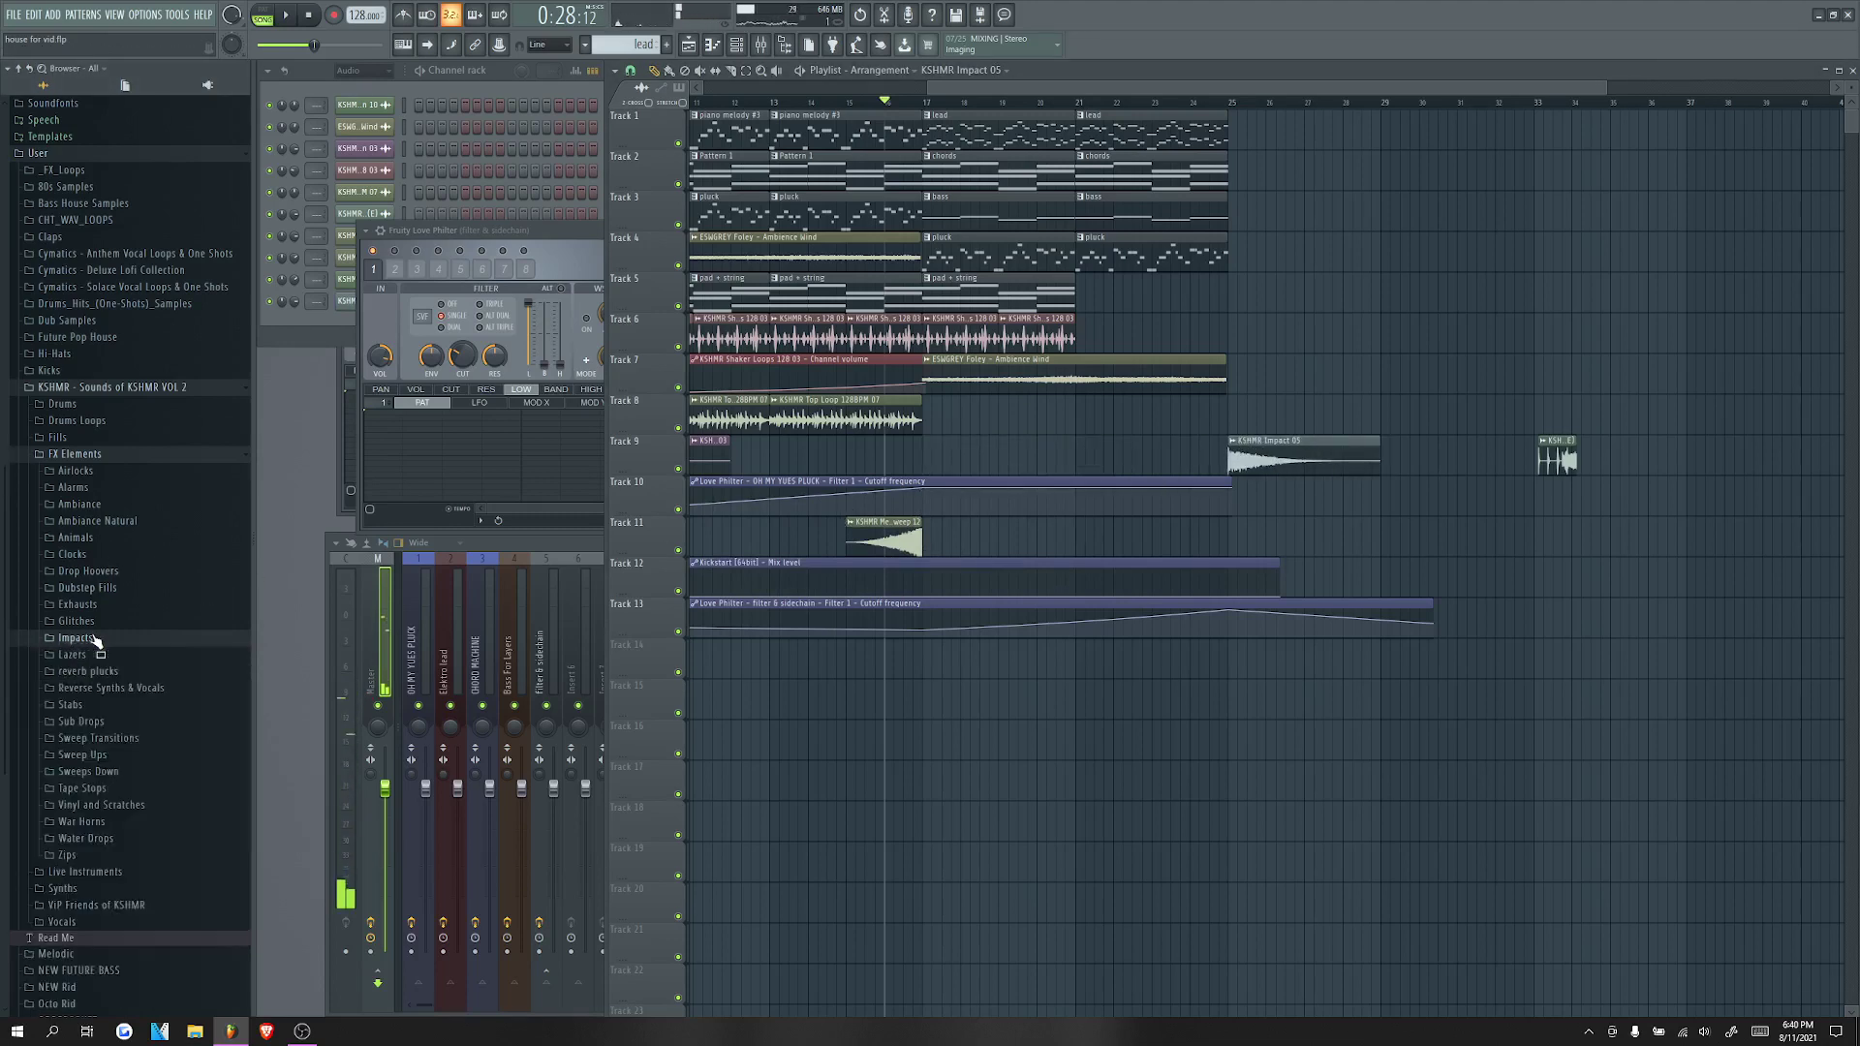
Step: Audition the crashes in the KSHMR Cymbals folder and place KSHMR Crash 01 on Track 11 at bar 17
{"action": "left_click", "coordinate": [83, 407]}
{"action": "left_click", "coordinate": [91, 627]}
{"action": "left_click", "coordinate": [104, 646]}
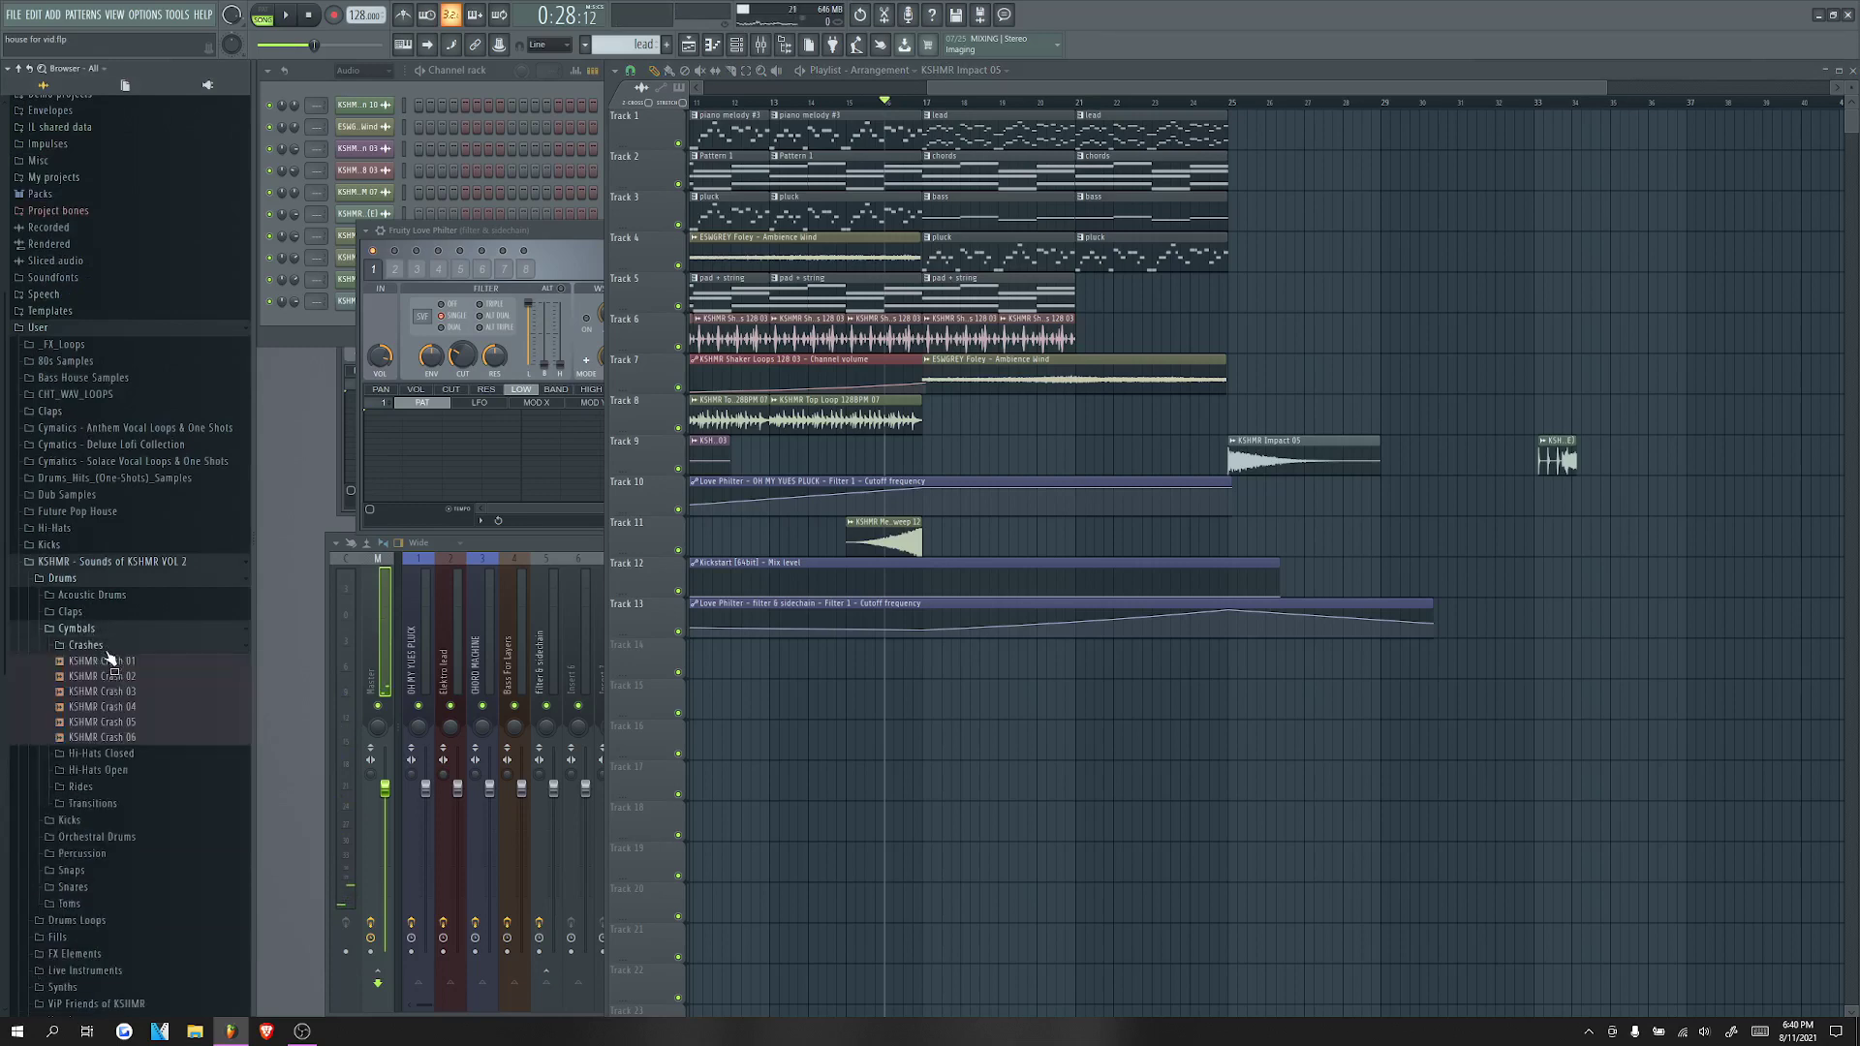
{"action": "left_click", "coordinate": [127, 739]}
{"action": "left_click", "coordinate": [137, 695]}
{"action": "left_click_drag", "start_coordinate": [126, 712], "coordinate": [287, 685]}
{"action": "key", "text": "Up"}
{"action": "key", "text": "Up"}
{"action": "key", "text": "Up"}
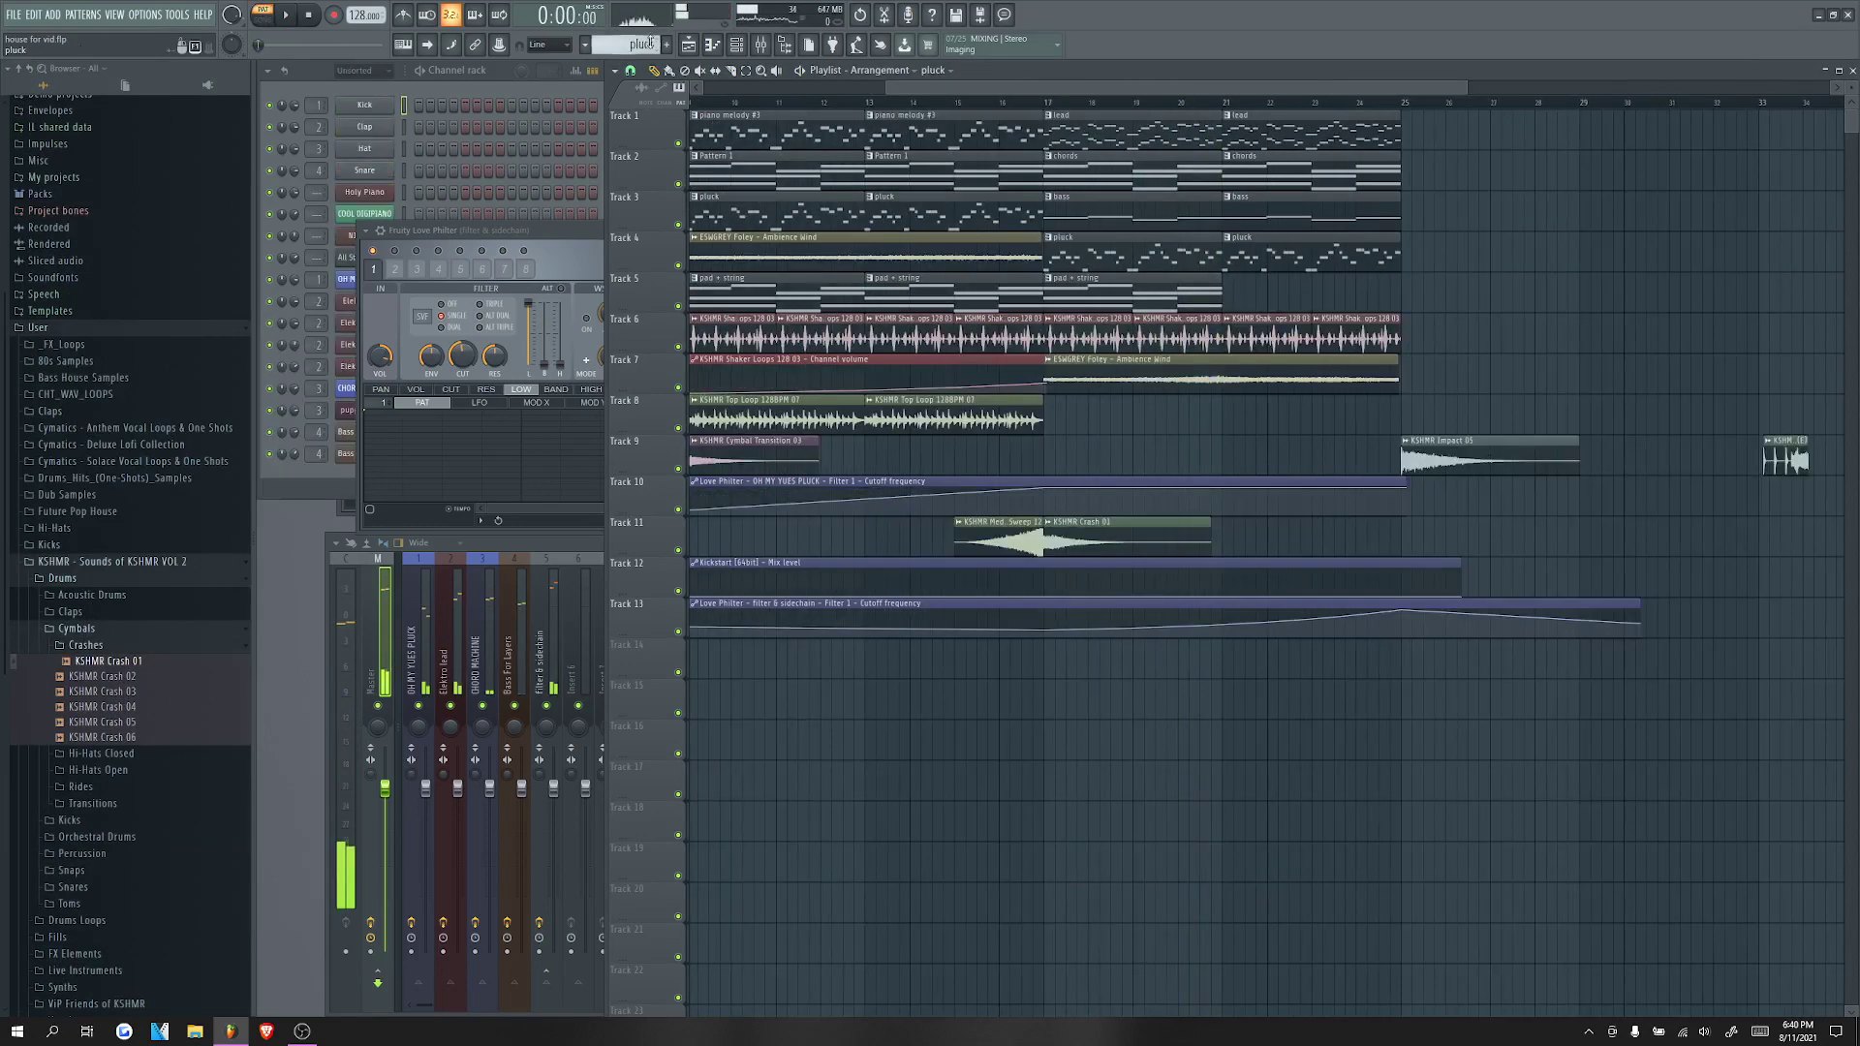
Step: Clone the pluck pattern as pluck #2 and replace the Track 4 pluck clips at bars 17 and 21 with it
{"action": "left_click", "coordinate": [651, 44]}
{"action": "left_click", "coordinate": [802, 201]}
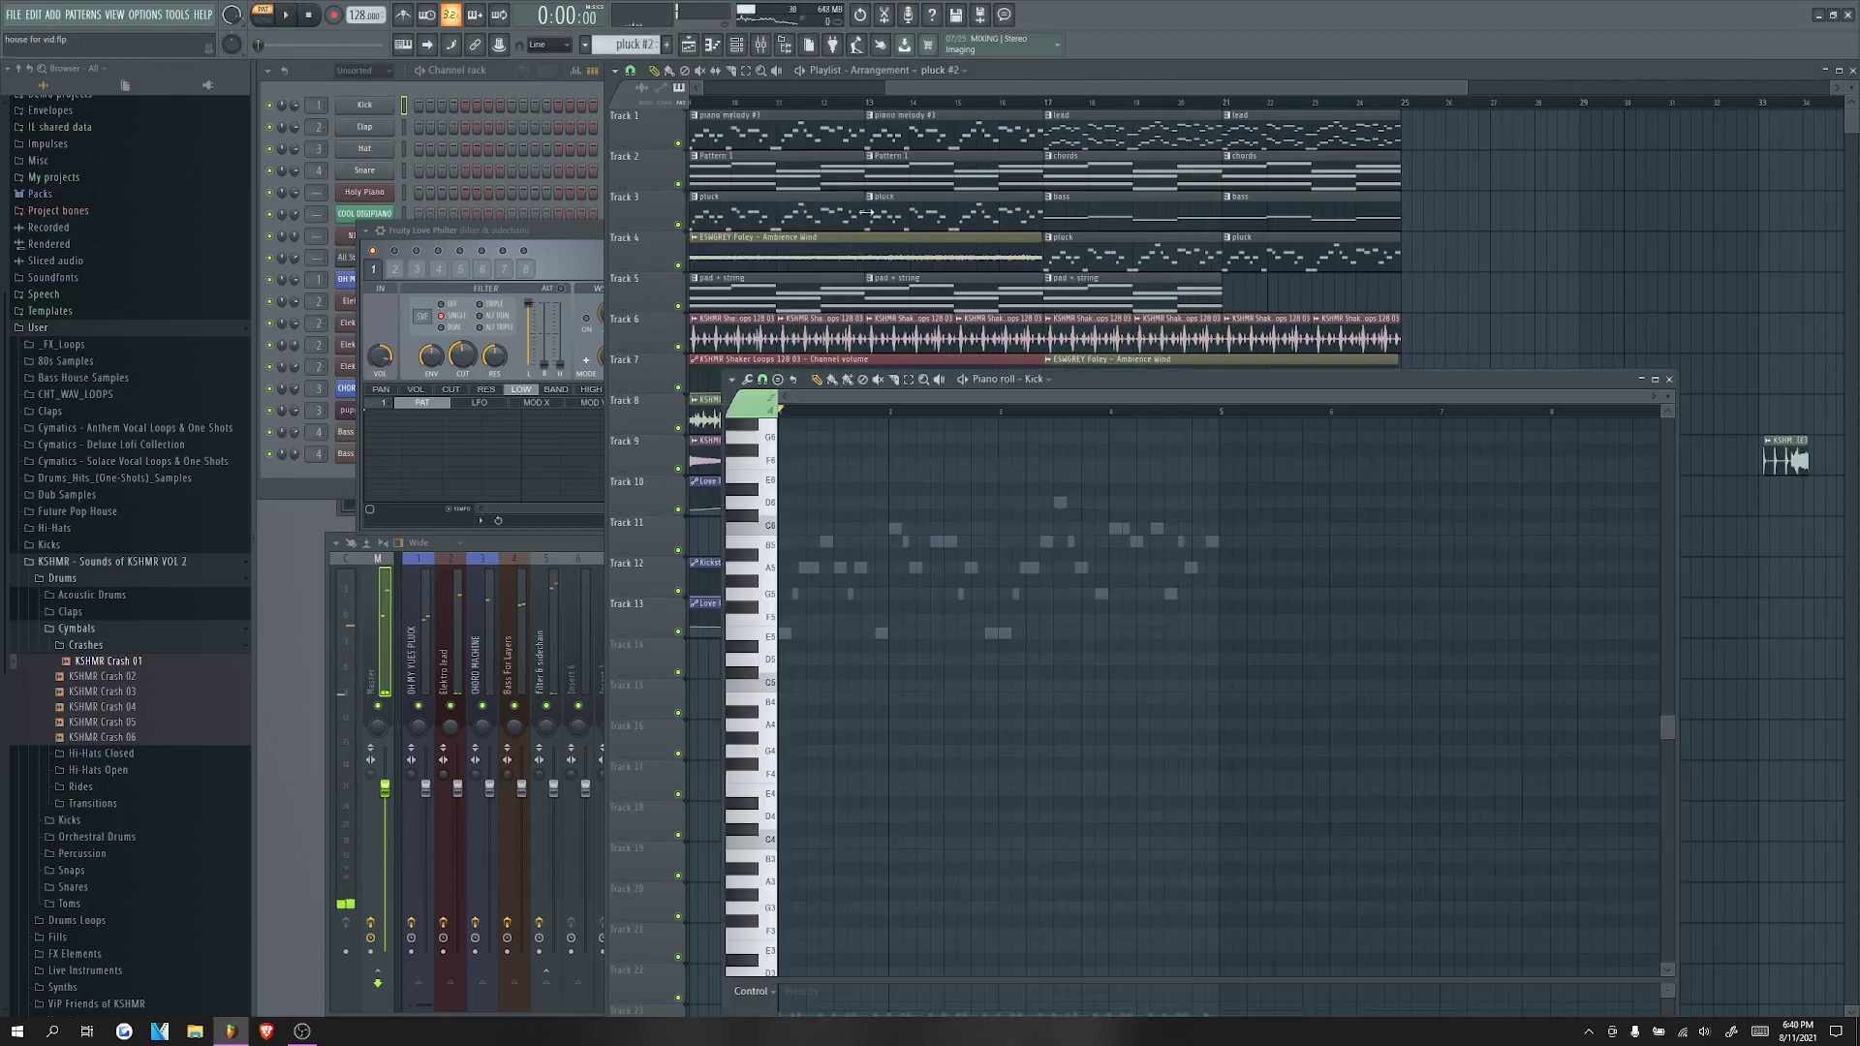
{"action": "right_click", "coordinate": [1104, 251]}
{"action": "right_click", "coordinate": [1275, 247]}
{"action": "left_click_drag", "start_coordinate": [1079, 254], "coordinate": [1052, 255]}
{"action": "left_click_drag", "start_coordinate": [1240, 254], "coordinate": [1224, 254]}
Step: Clone the OH MY YUES PLUCK channel and switch the copy's Sylenth1 preset to PLUCK - Plink, Plunk!
{"action": "left_click", "coordinate": [297, 78]}
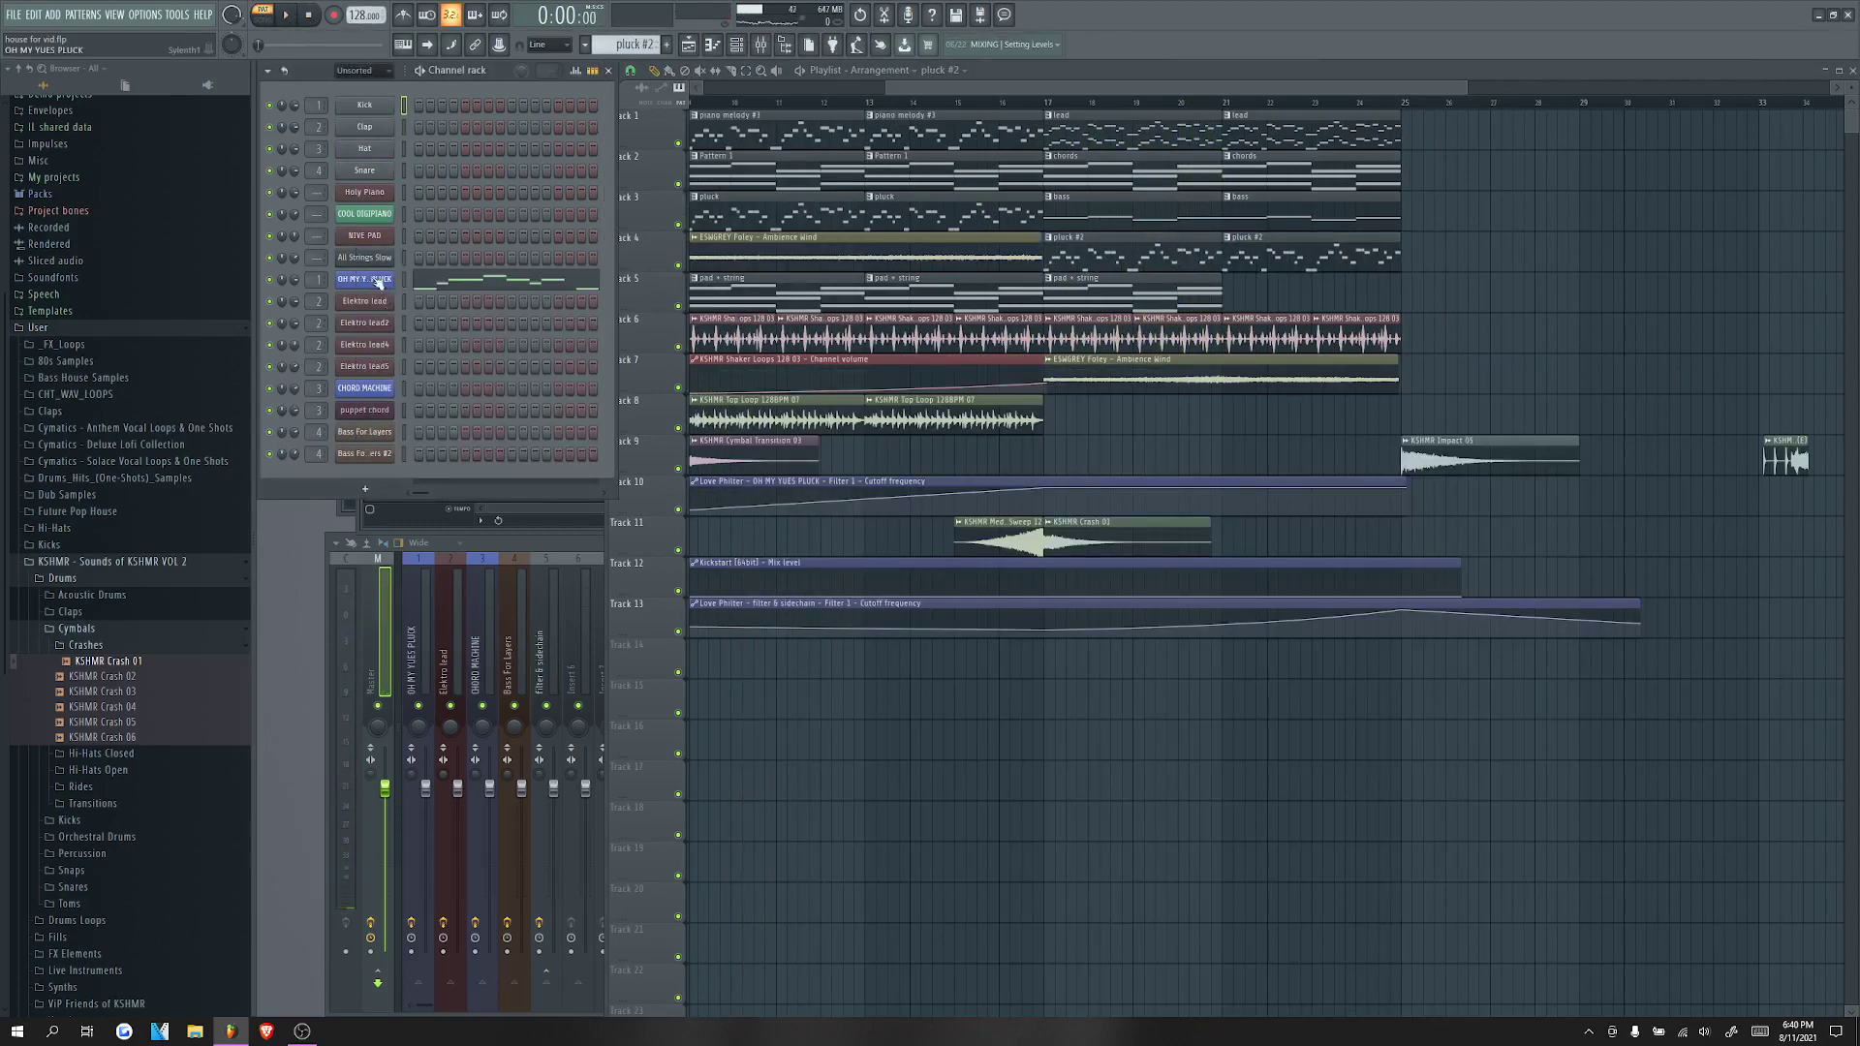
{"action": "right_click", "coordinate": [387, 278]}
{"action": "left_click", "coordinate": [440, 410]}
{"action": "left_click", "coordinate": [290, 155]}
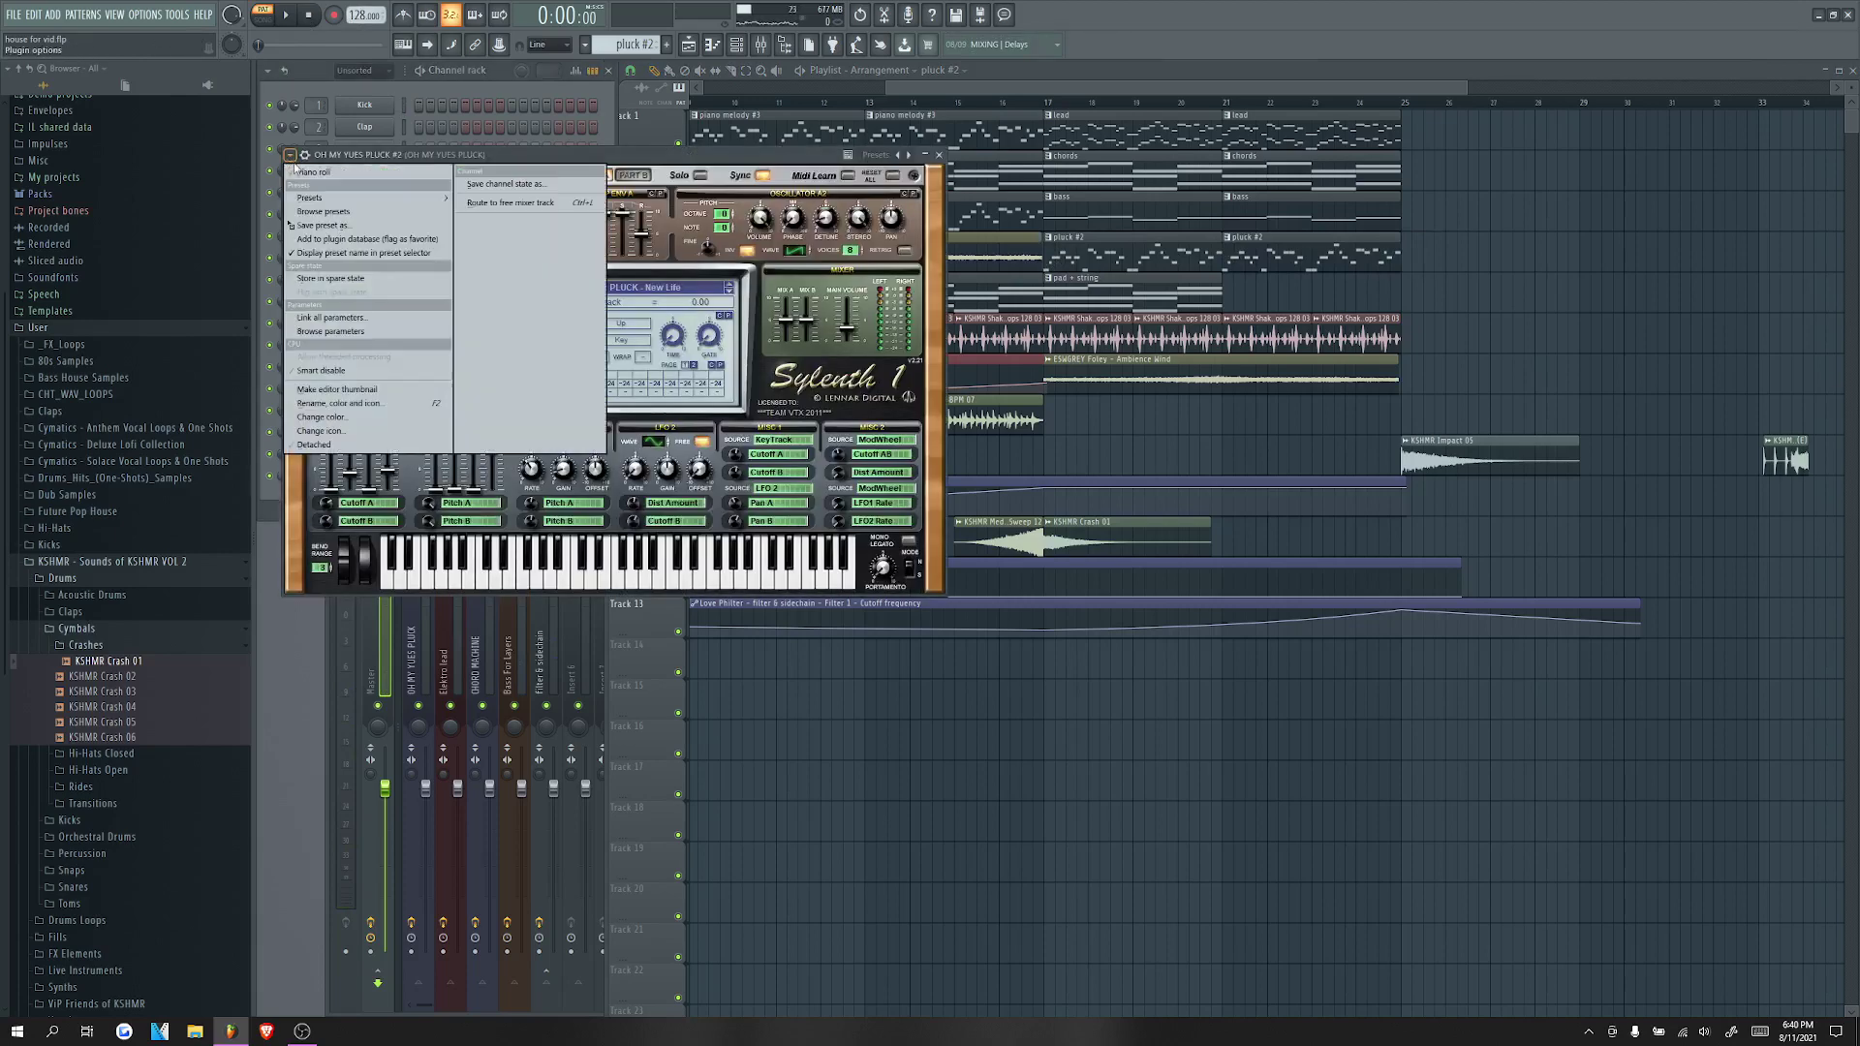
{"action": "mouse_move", "coordinate": [327, 198]}
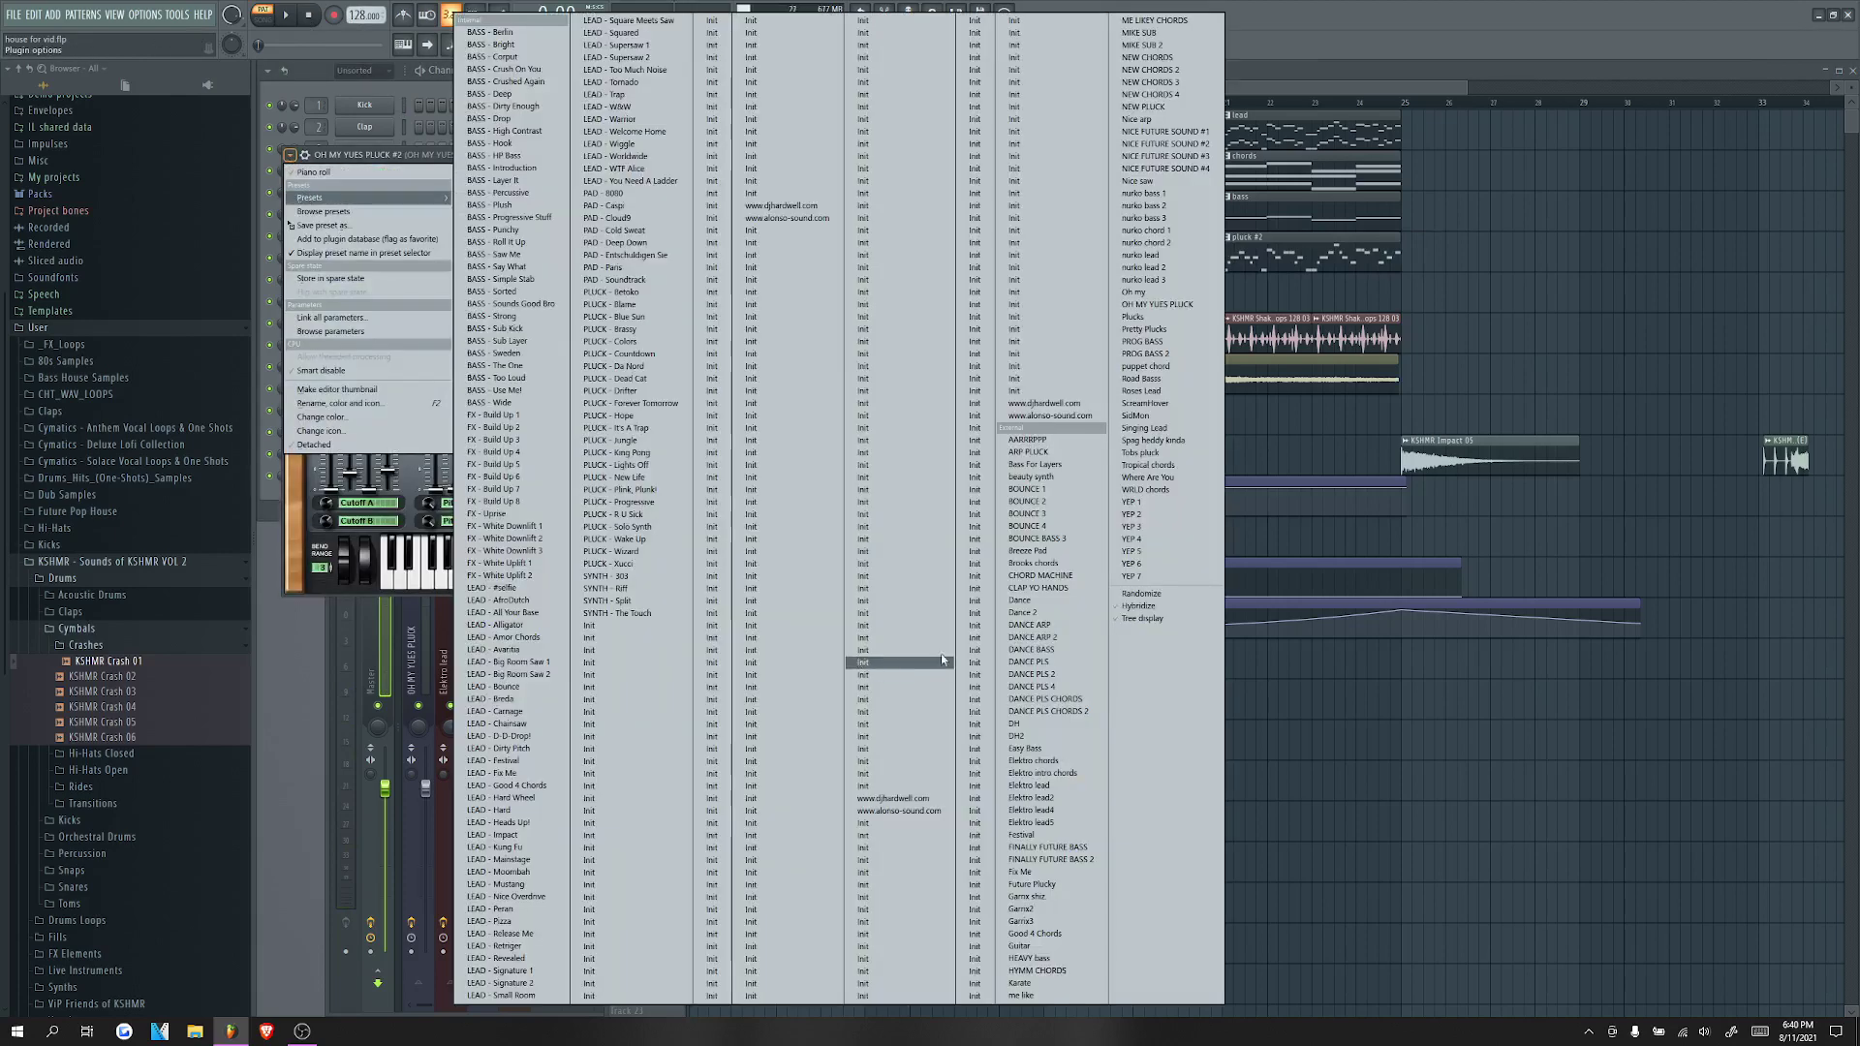
{"action": "left_click", "coordinate": [408, 156]}
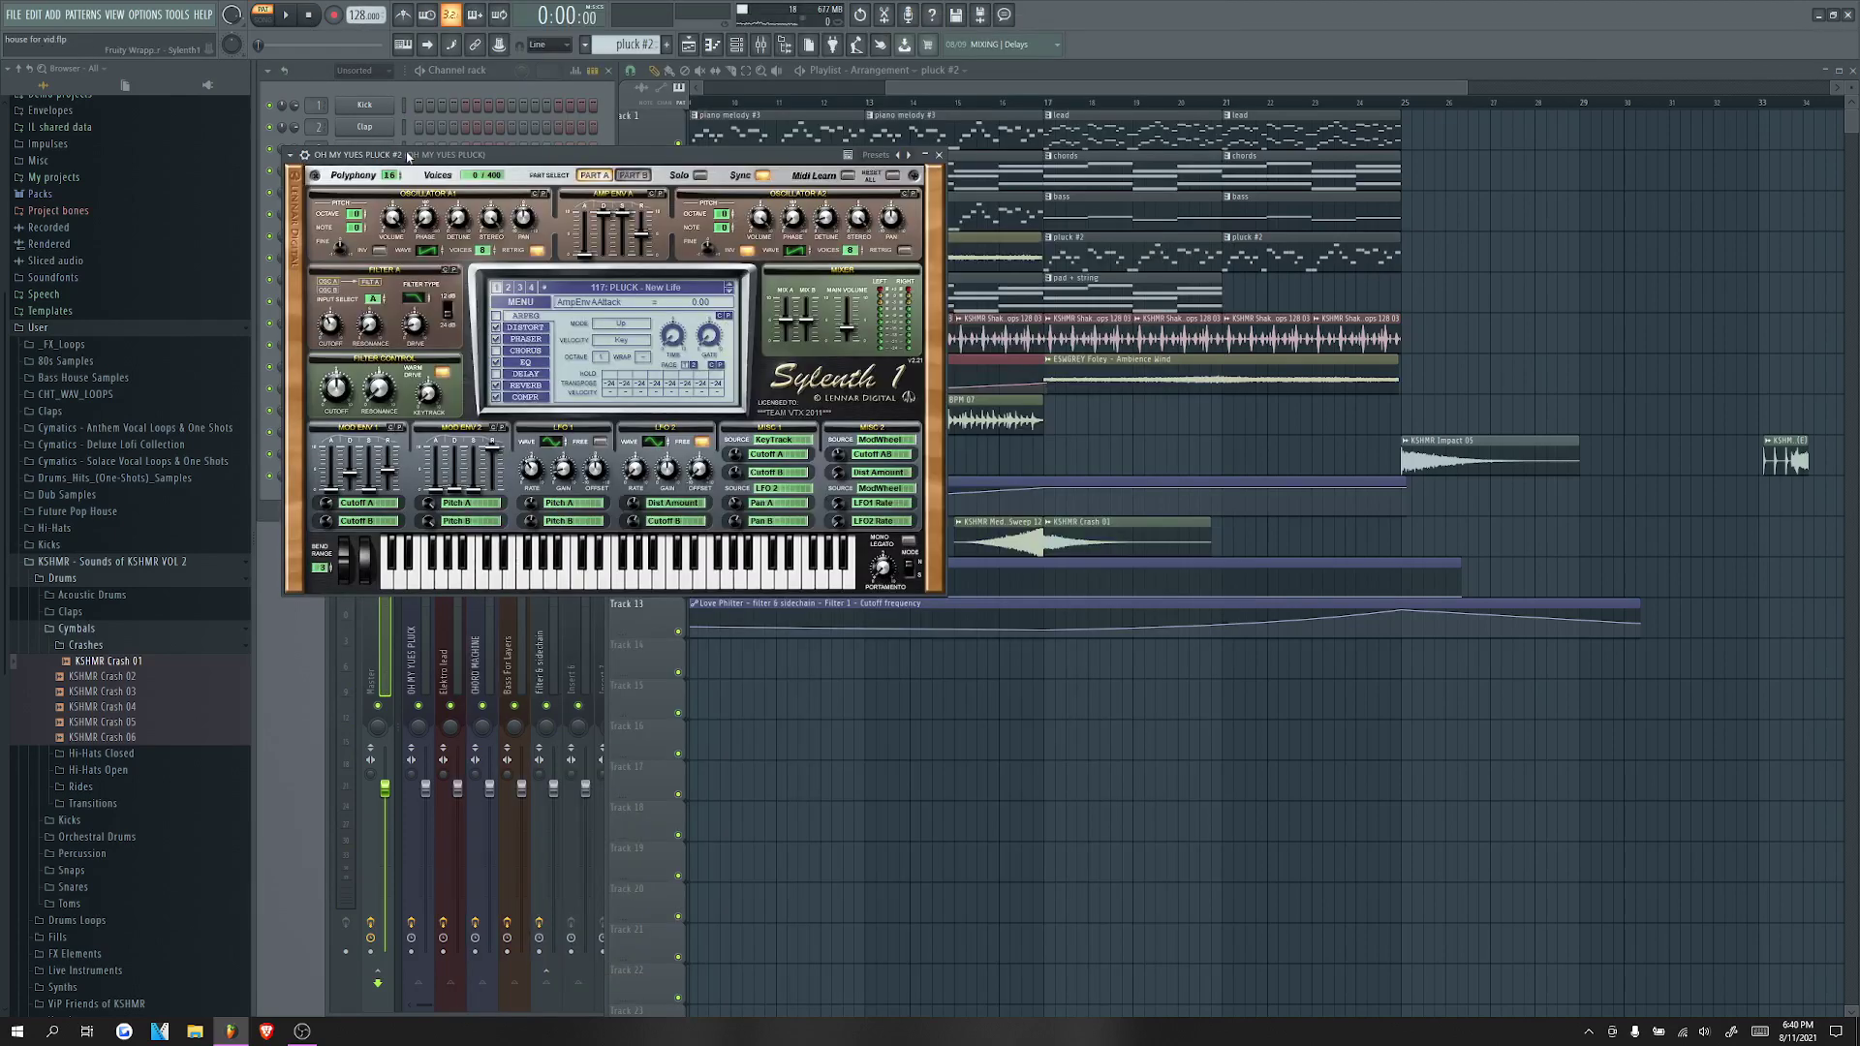
{"action": "left_click", "coordinate": [728, 293]}
Step: Copy the original pluck channel's notes into the cloned OH MY YUES PLUCK #2 channel
{"action": "key", "text": "F6"}
{"action": "left_click", "coordinate": [486, 286]}
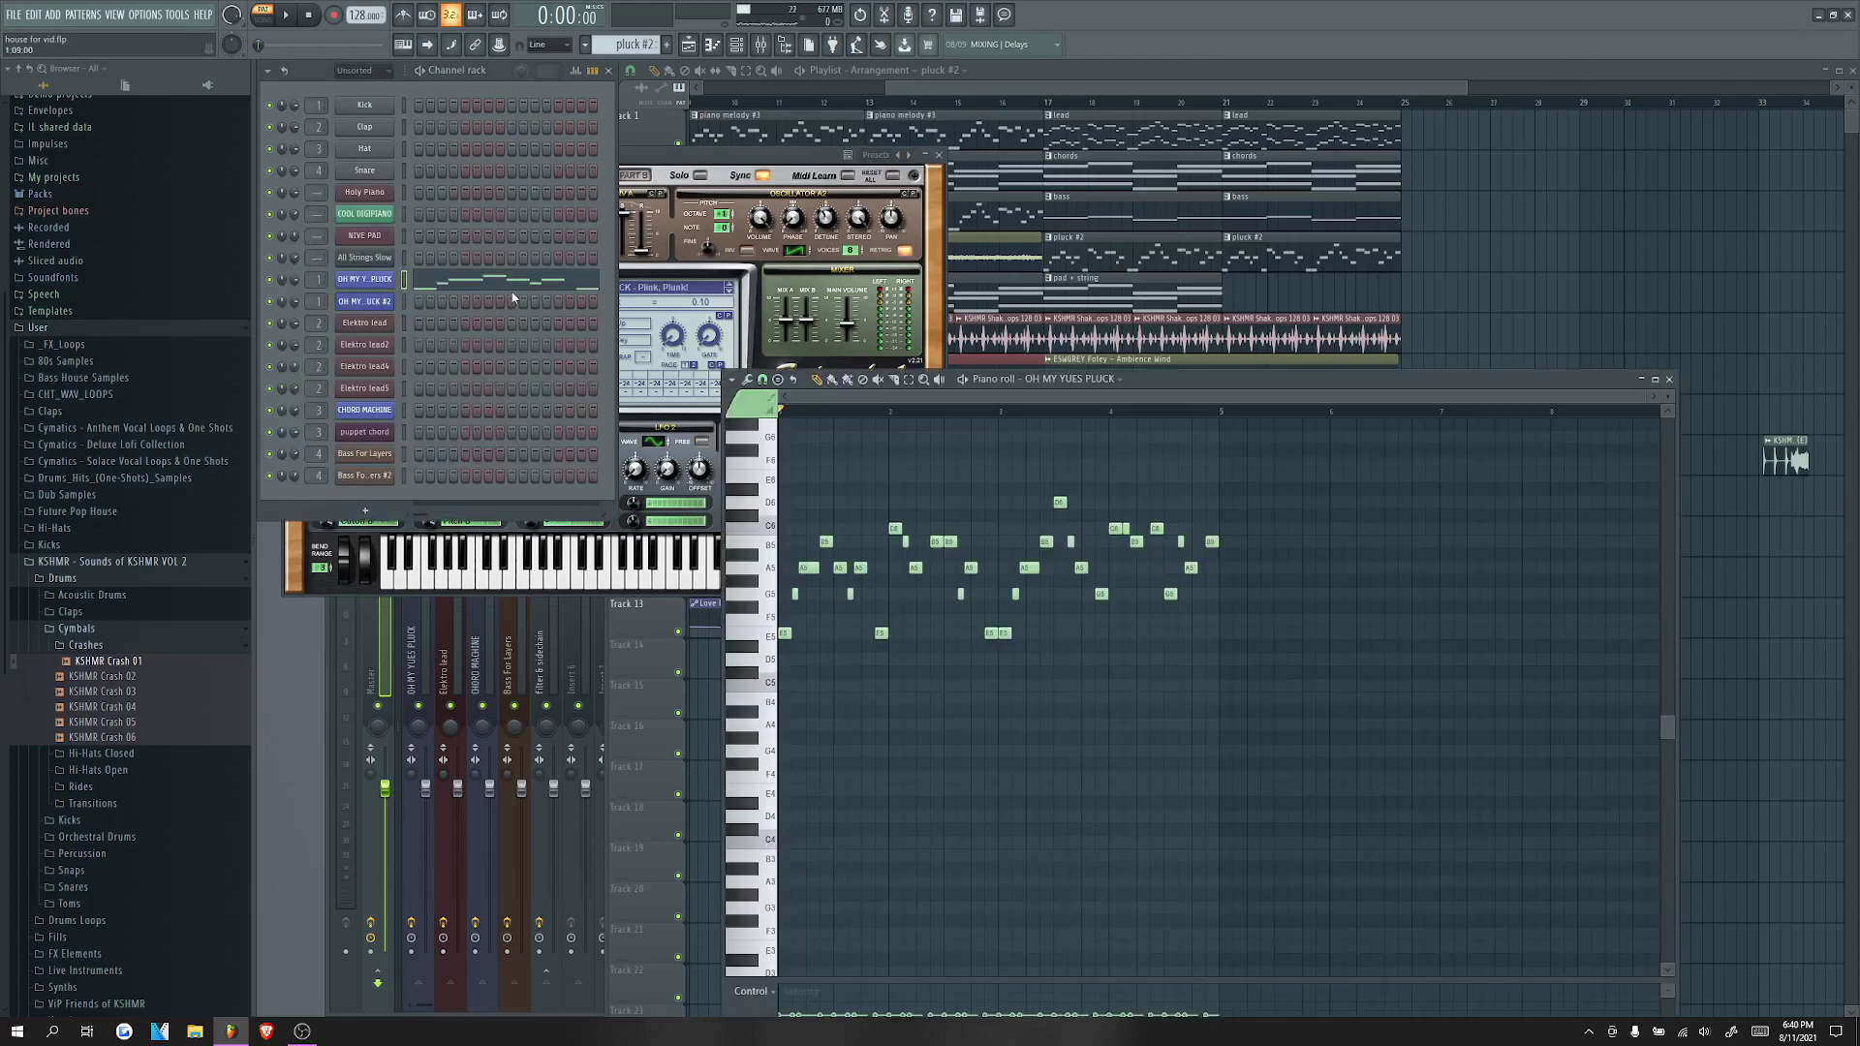
{"action": "left_click", "coordinate": [366, 303]}
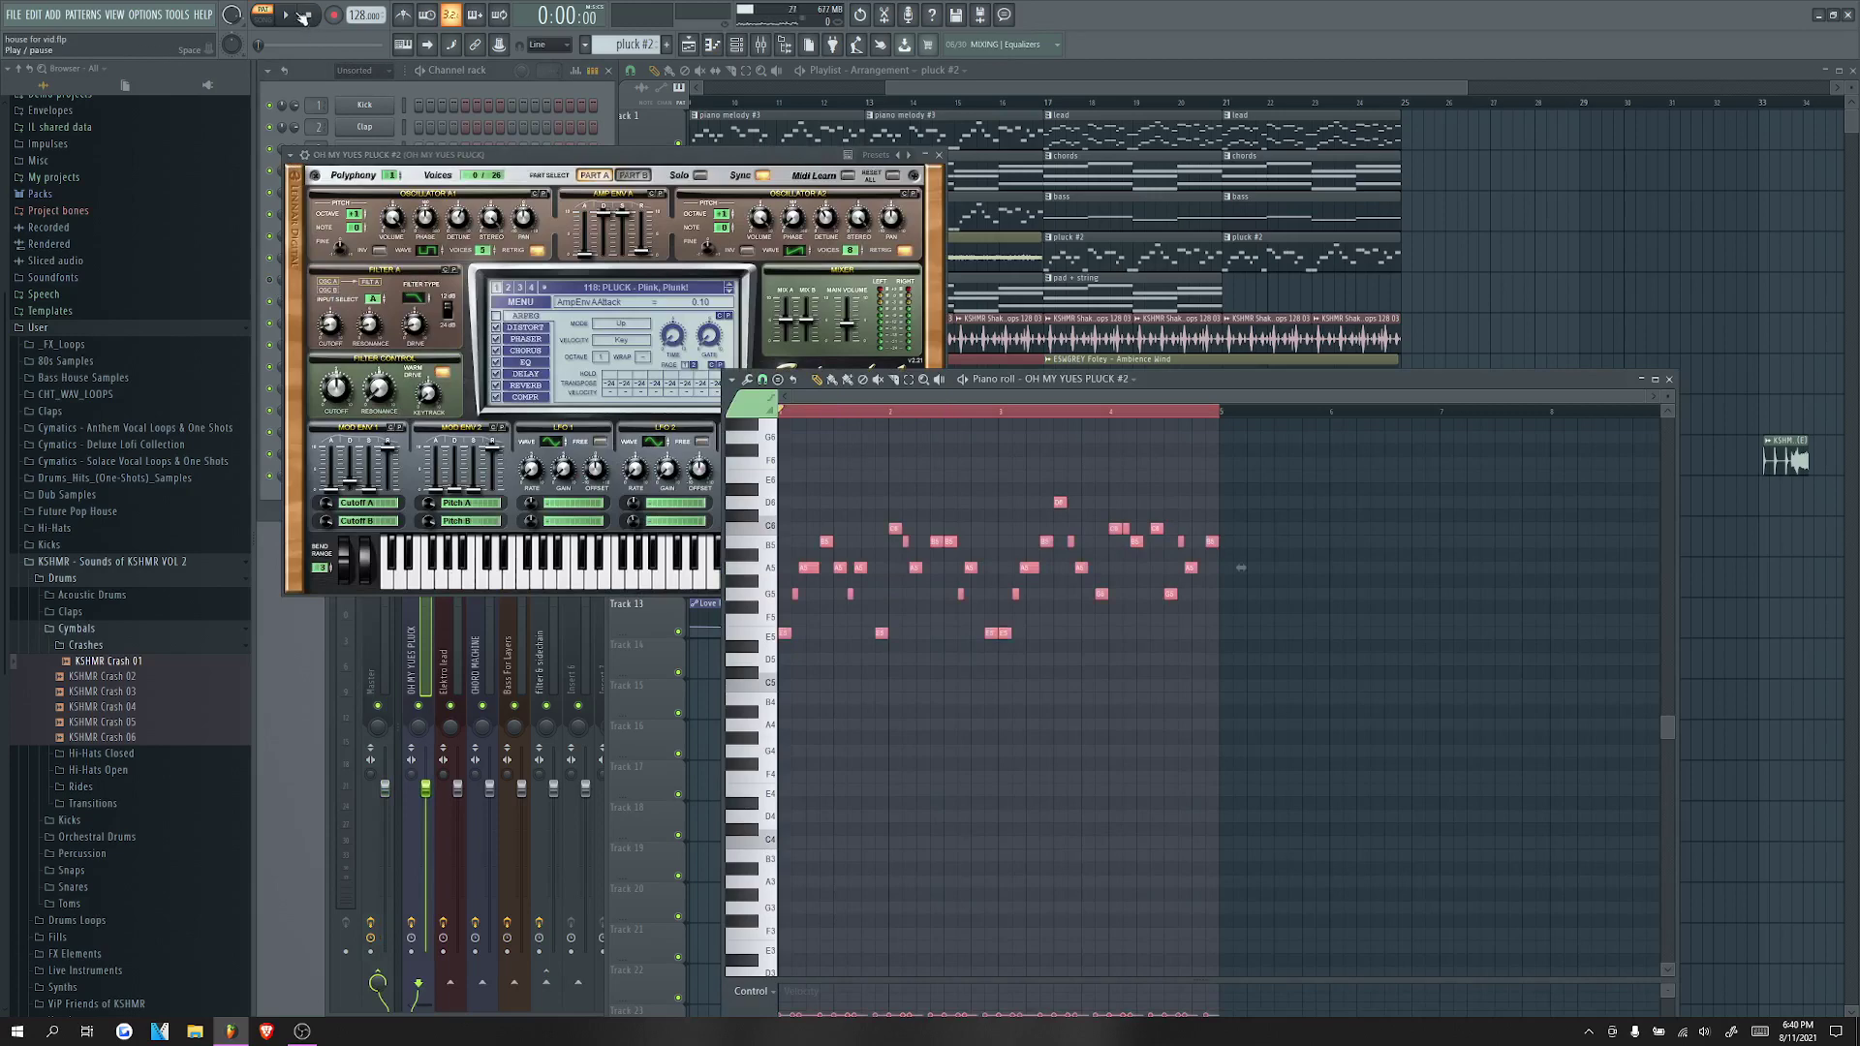
Step: Play the pattern, switch the cloned pluck to the PLUCK - Progressive preset, and set oscillator A1's octave to 1
{"action": "left_click", "coordinate": [302, 18]}
{"action": "left_click", "coordinate": [729, 291]}
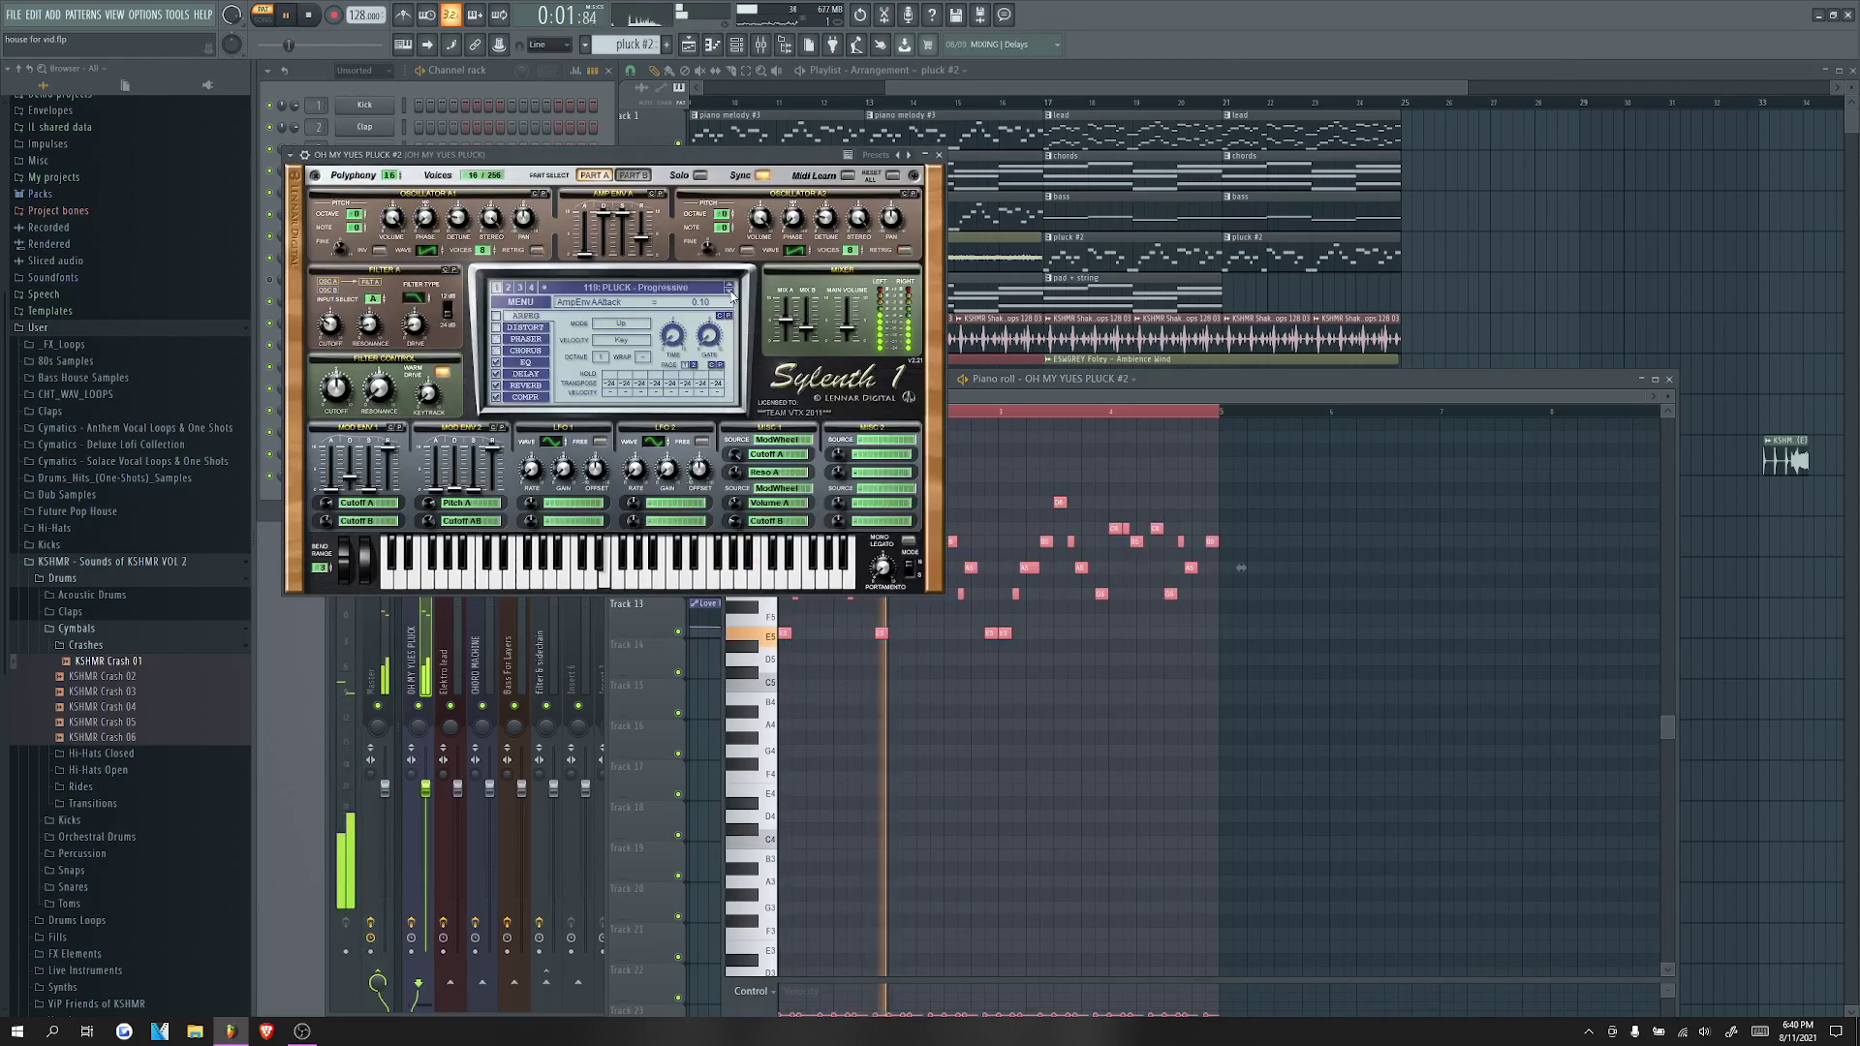
{"action": "key", "text": "space"}
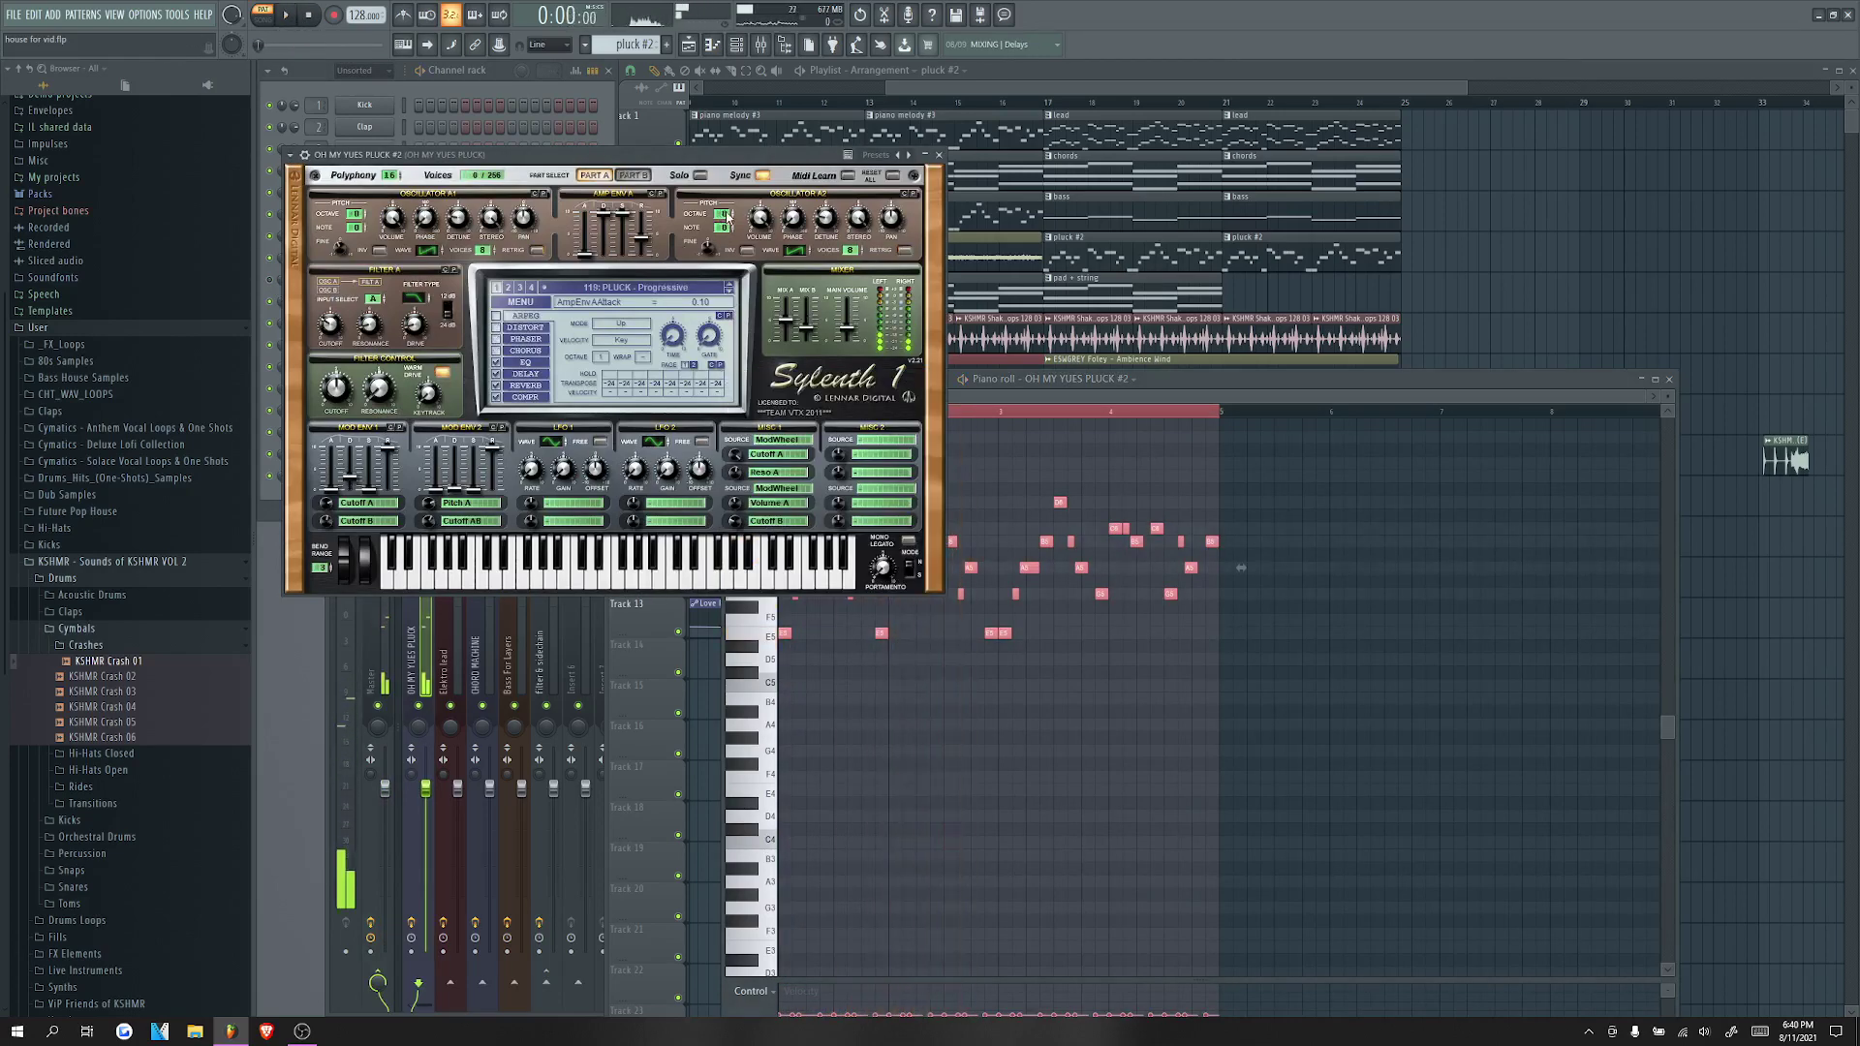
{"action": "key", "text": "space"}
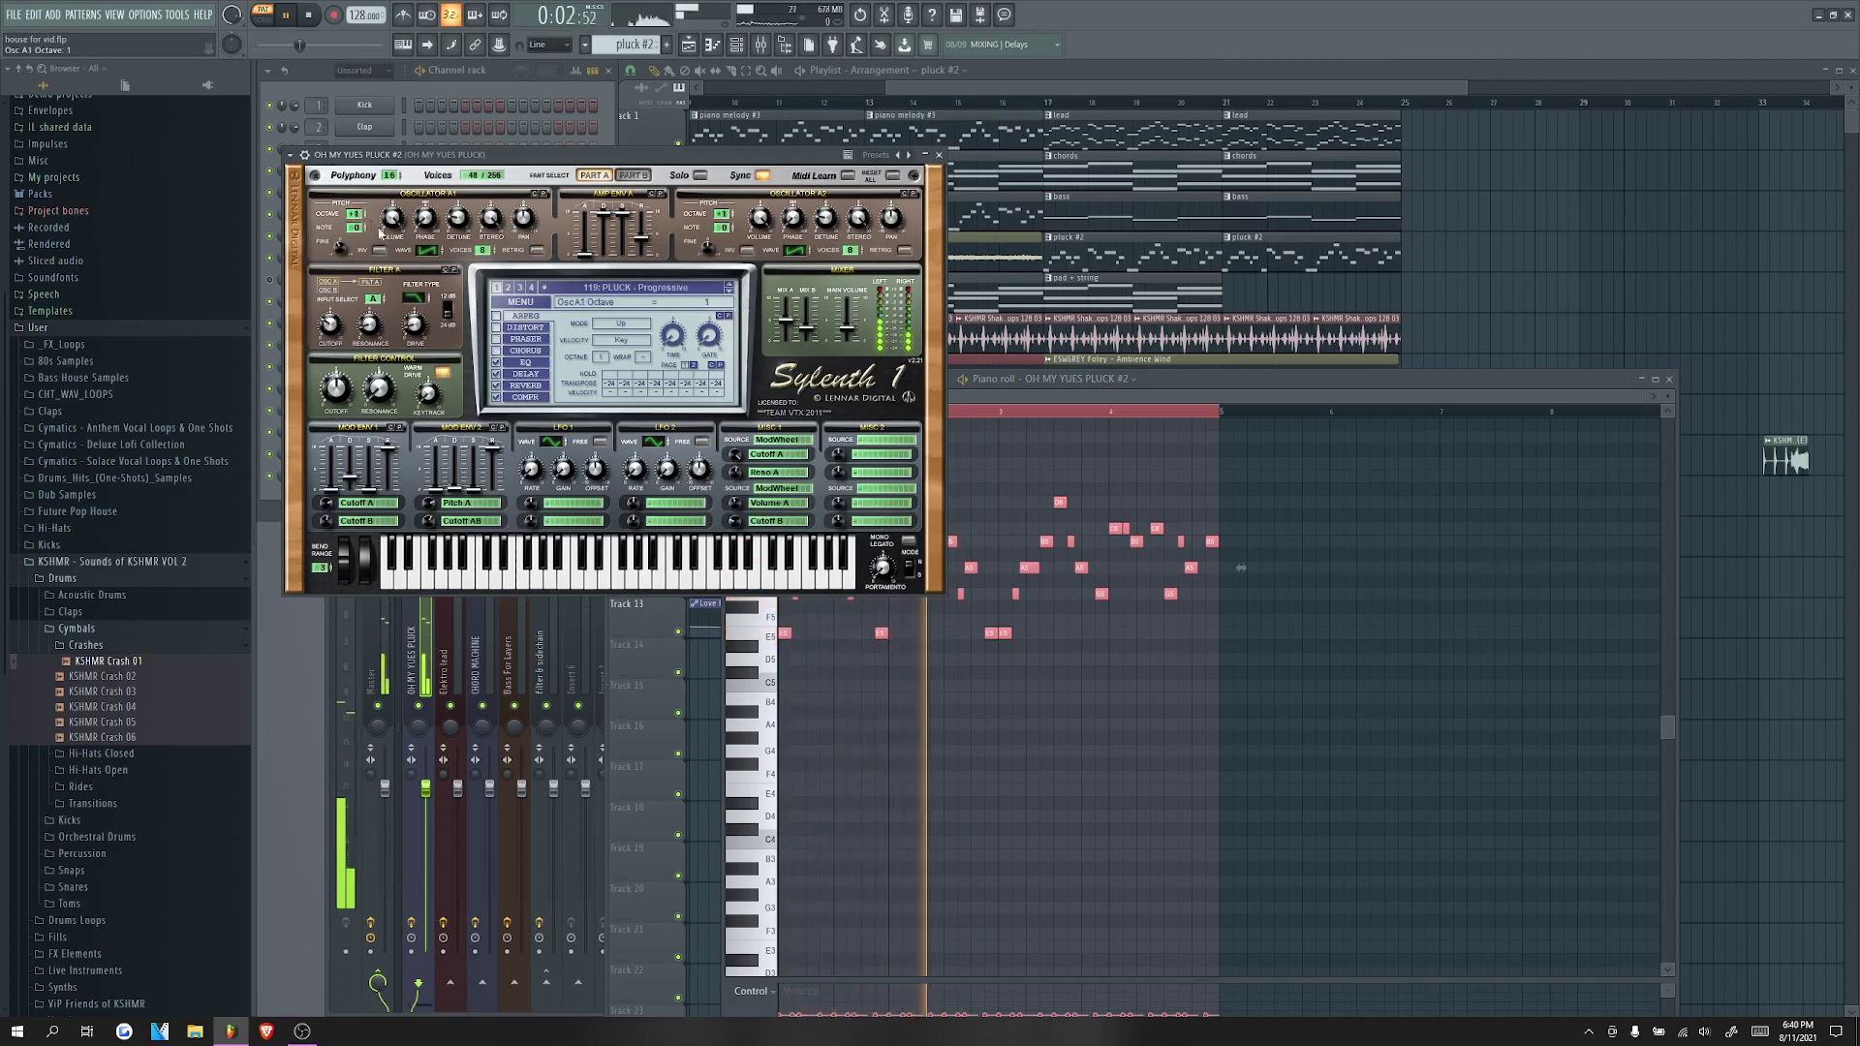
{"action": "left_click", "coordinate": [937, 155]}
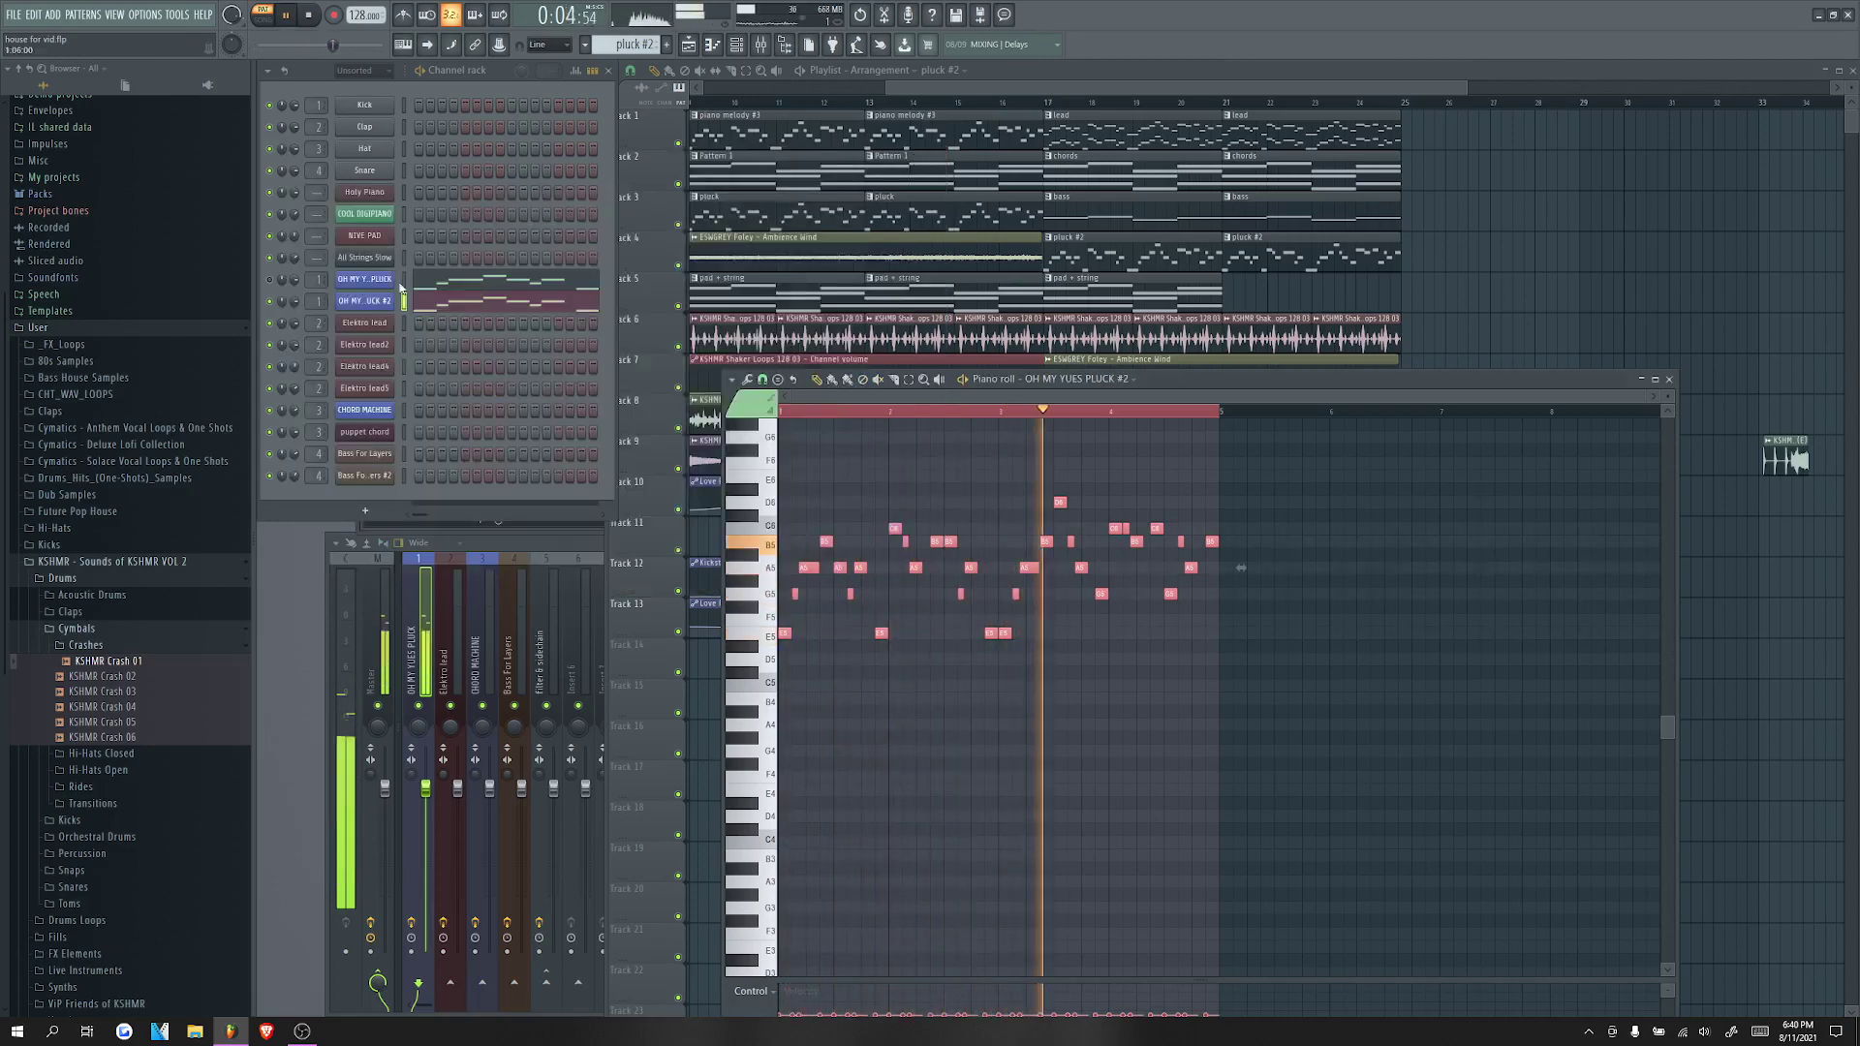
Step: Raise the cloned pluck channel's volume and replay the pluck #2 pattern from the start
{"action": "left_click_drag", "start_coordinate": [294, 301], "coordinate": [294, 290]}
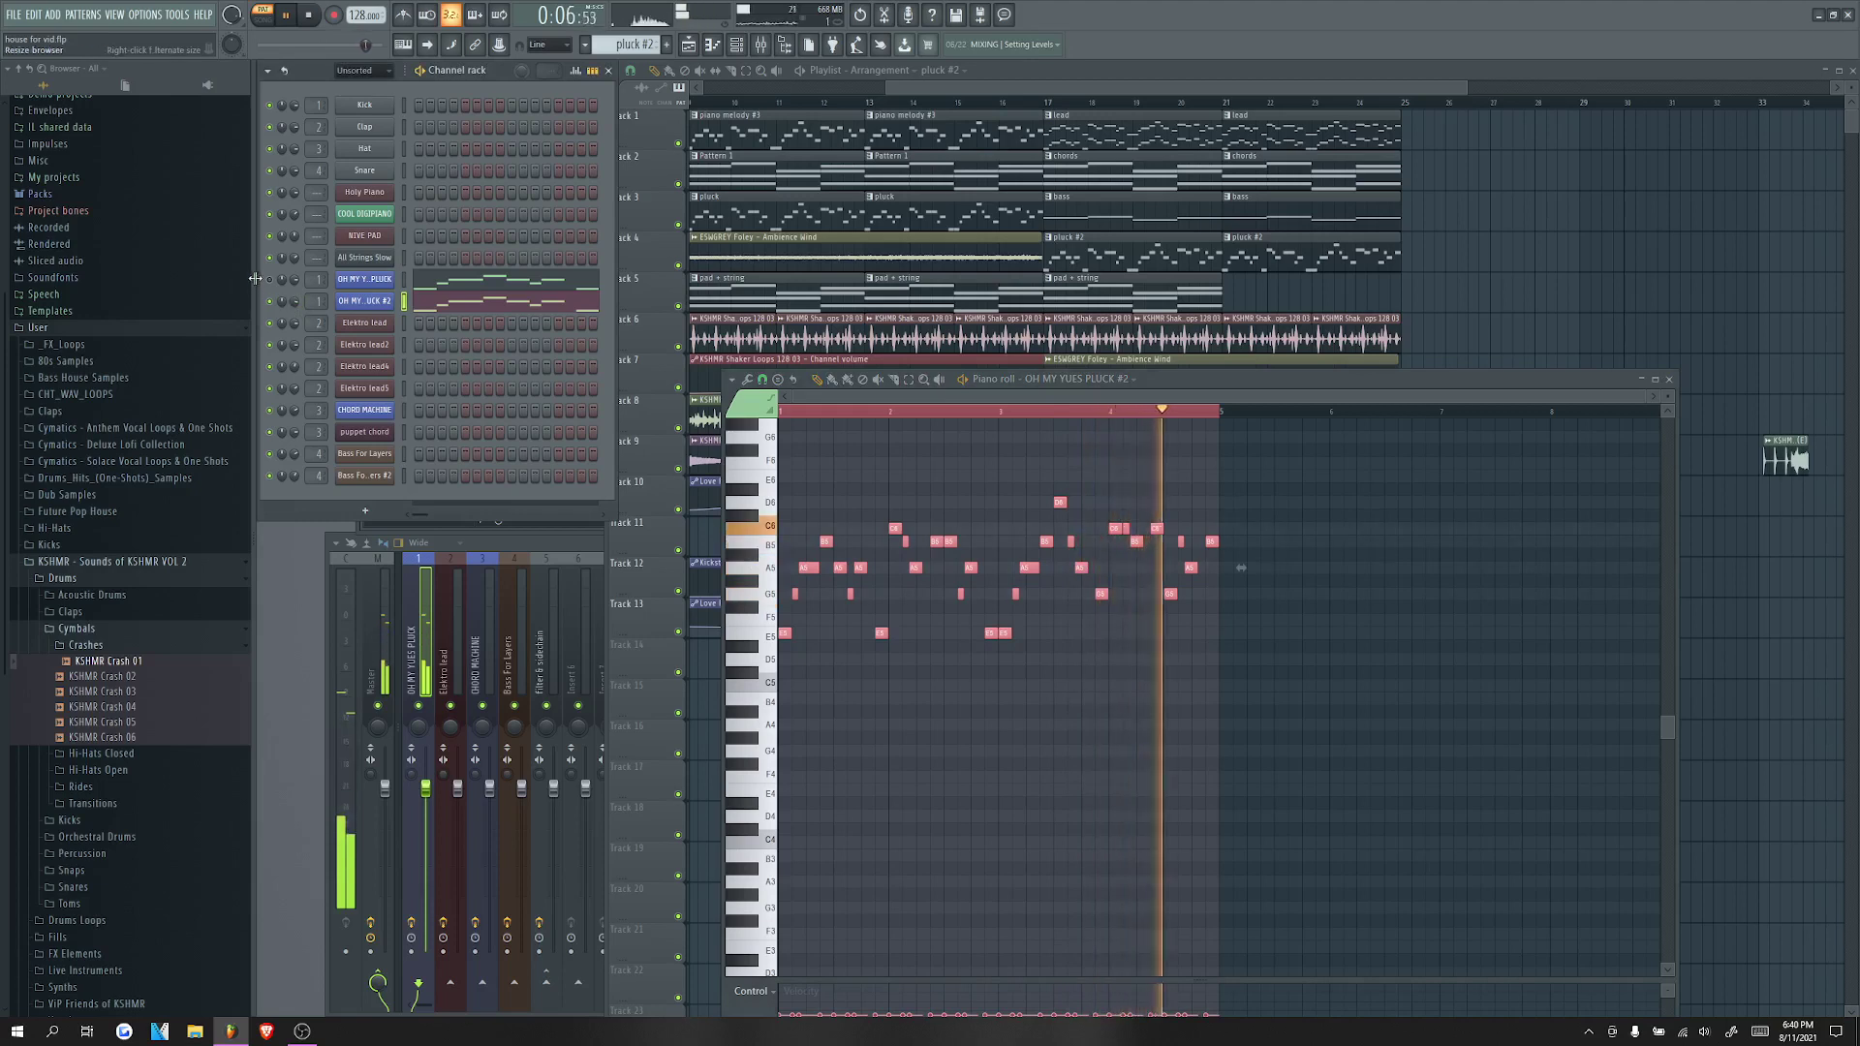
{"action": "key", "text": "space"}
{"action": "left_click", "coordinate": [288, 18]}
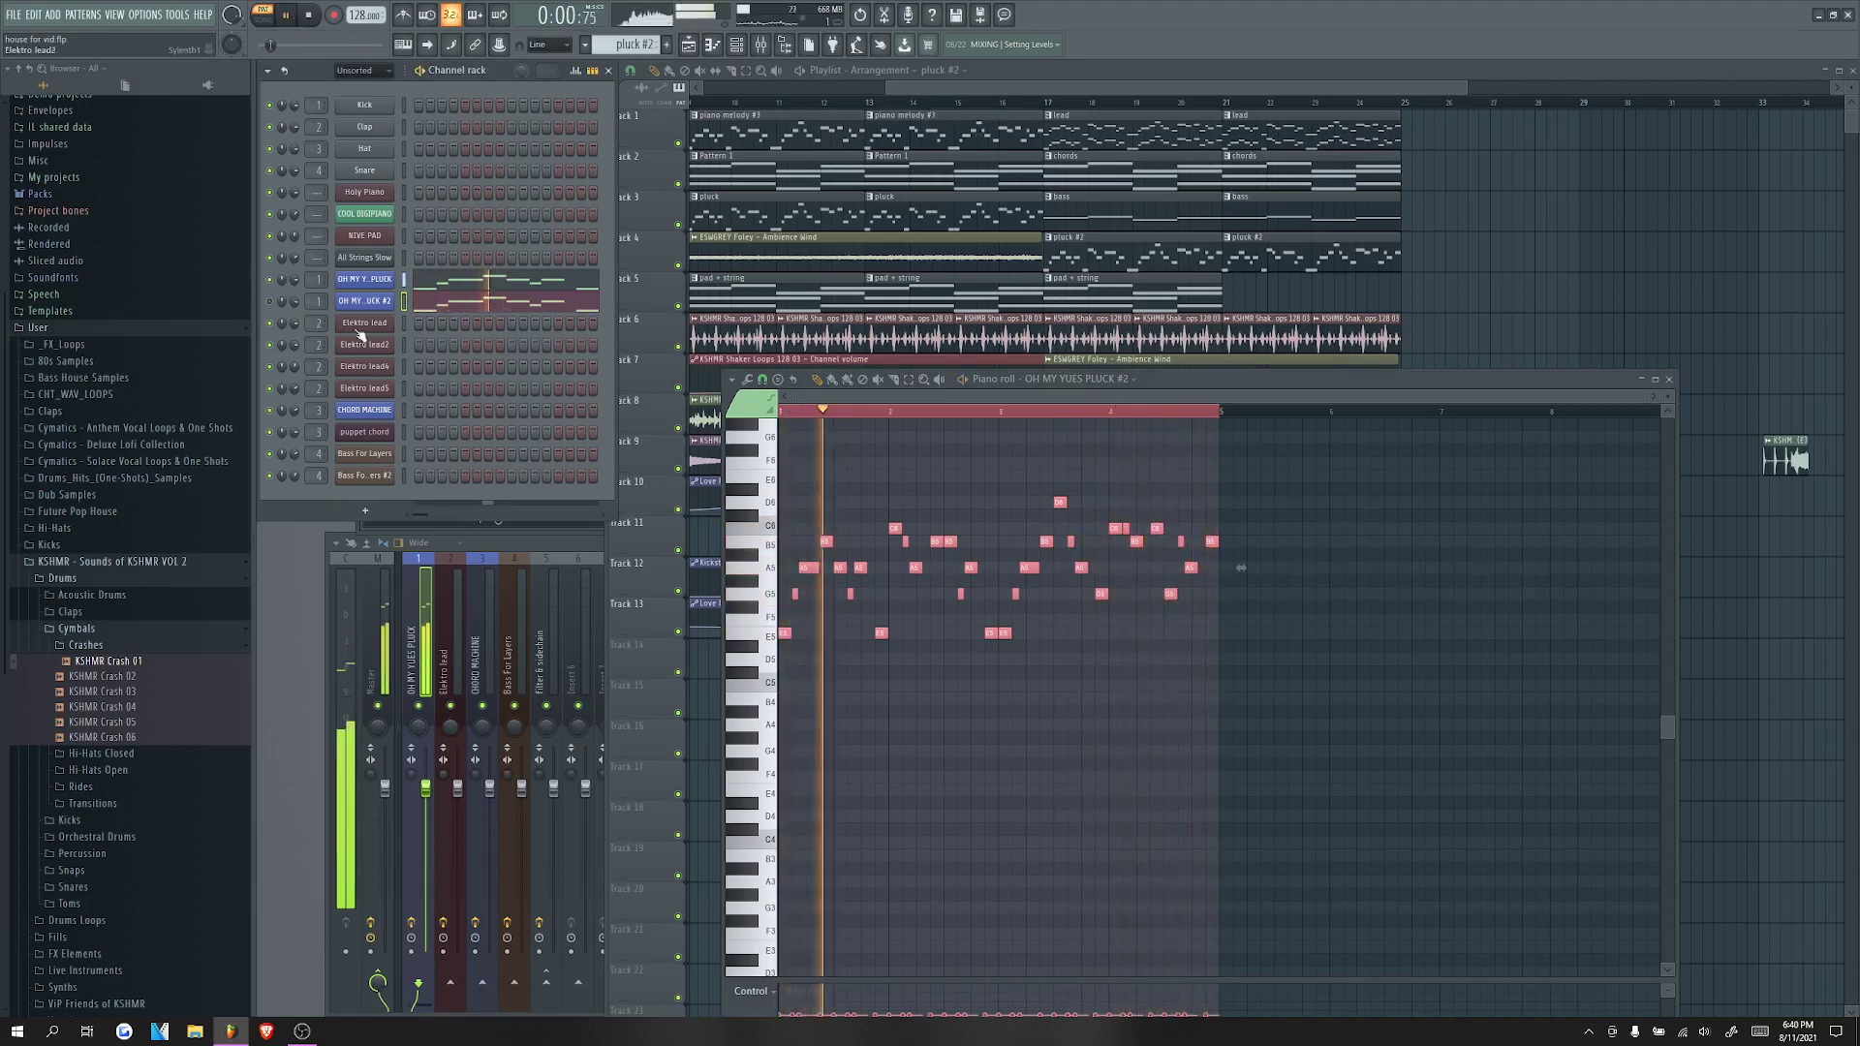
Step: Switch the original OH MY YUES PLUCK channel's Sylenth1 preset to PLUCK - Wake Up while auditioning the pattern
{"action": "left_click", "coordinate": [374, 279]}
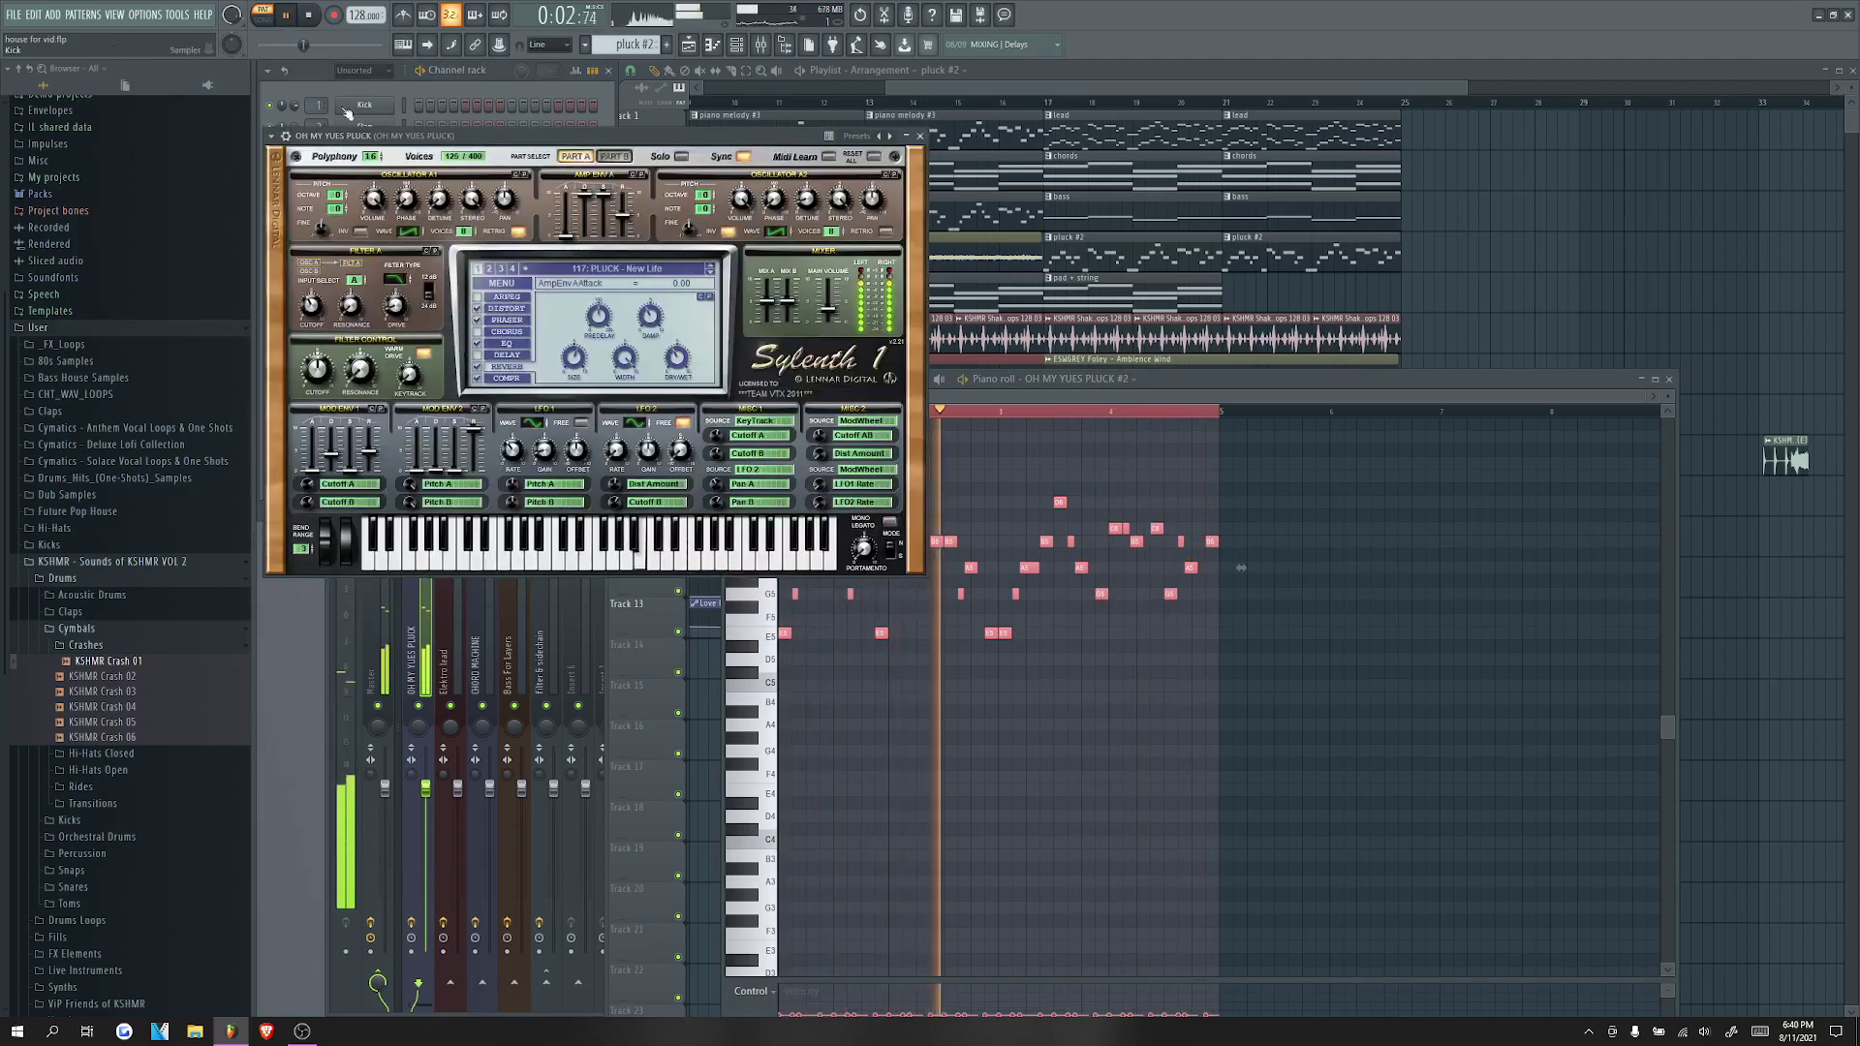
{"action": "left_click", "coordinate": [316, 19]}
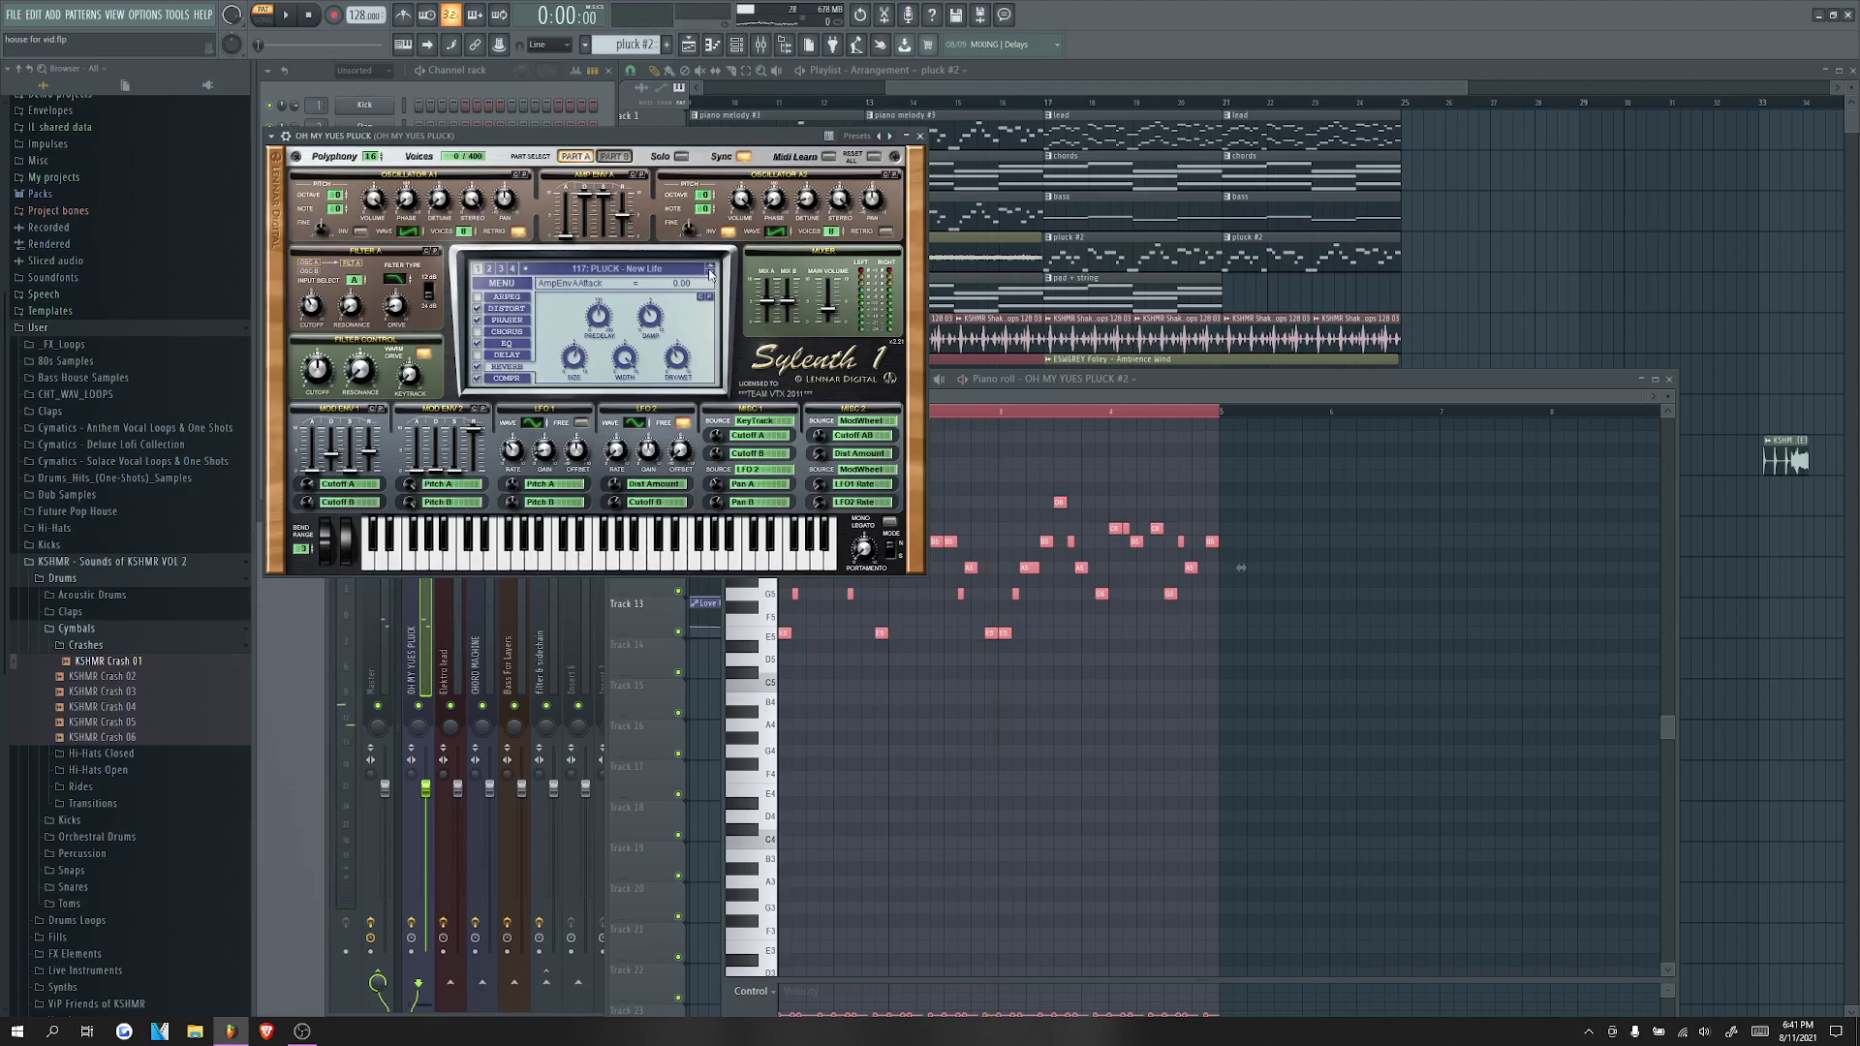
{"action": "left_click", "coordinate": [712, 274]}
{"action": "left_click", "coordinate": [289, 22]}
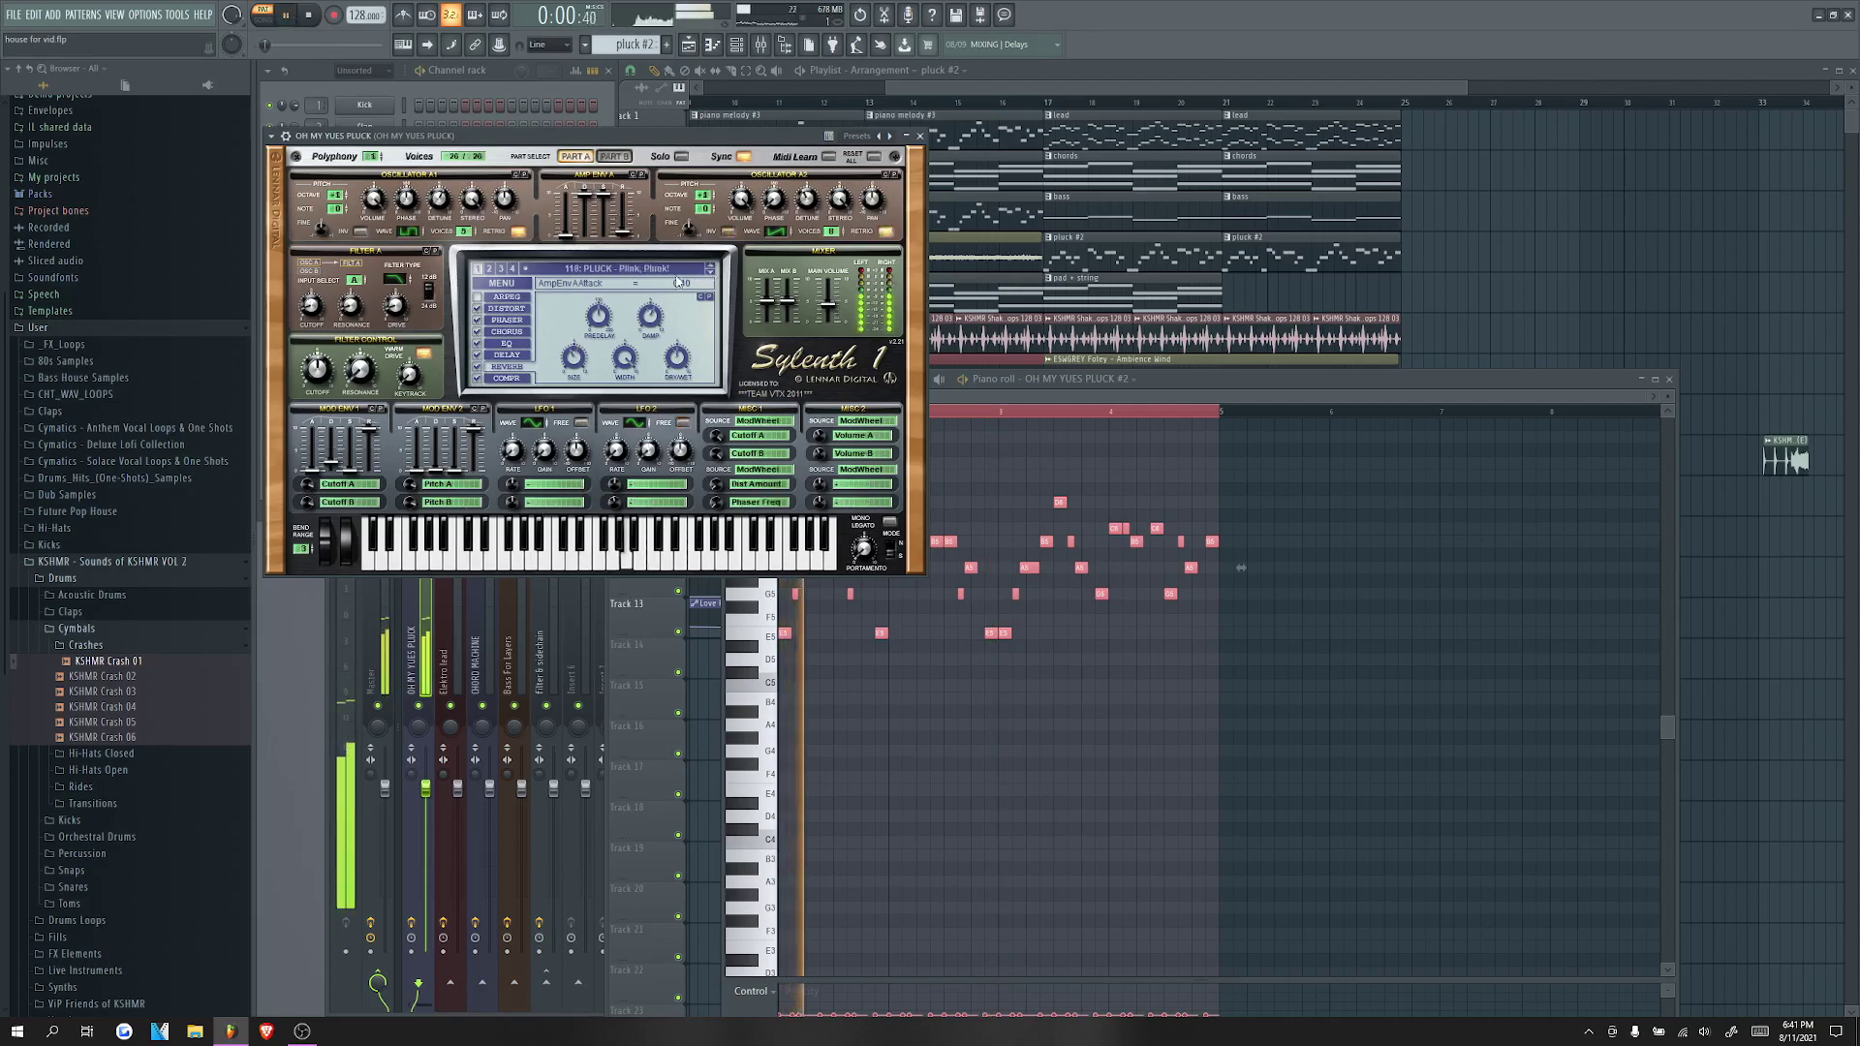
{"action": "left_click", "coordinate": [712, 274]}
{"action": "left_click", "coordinate": [711, 274]}
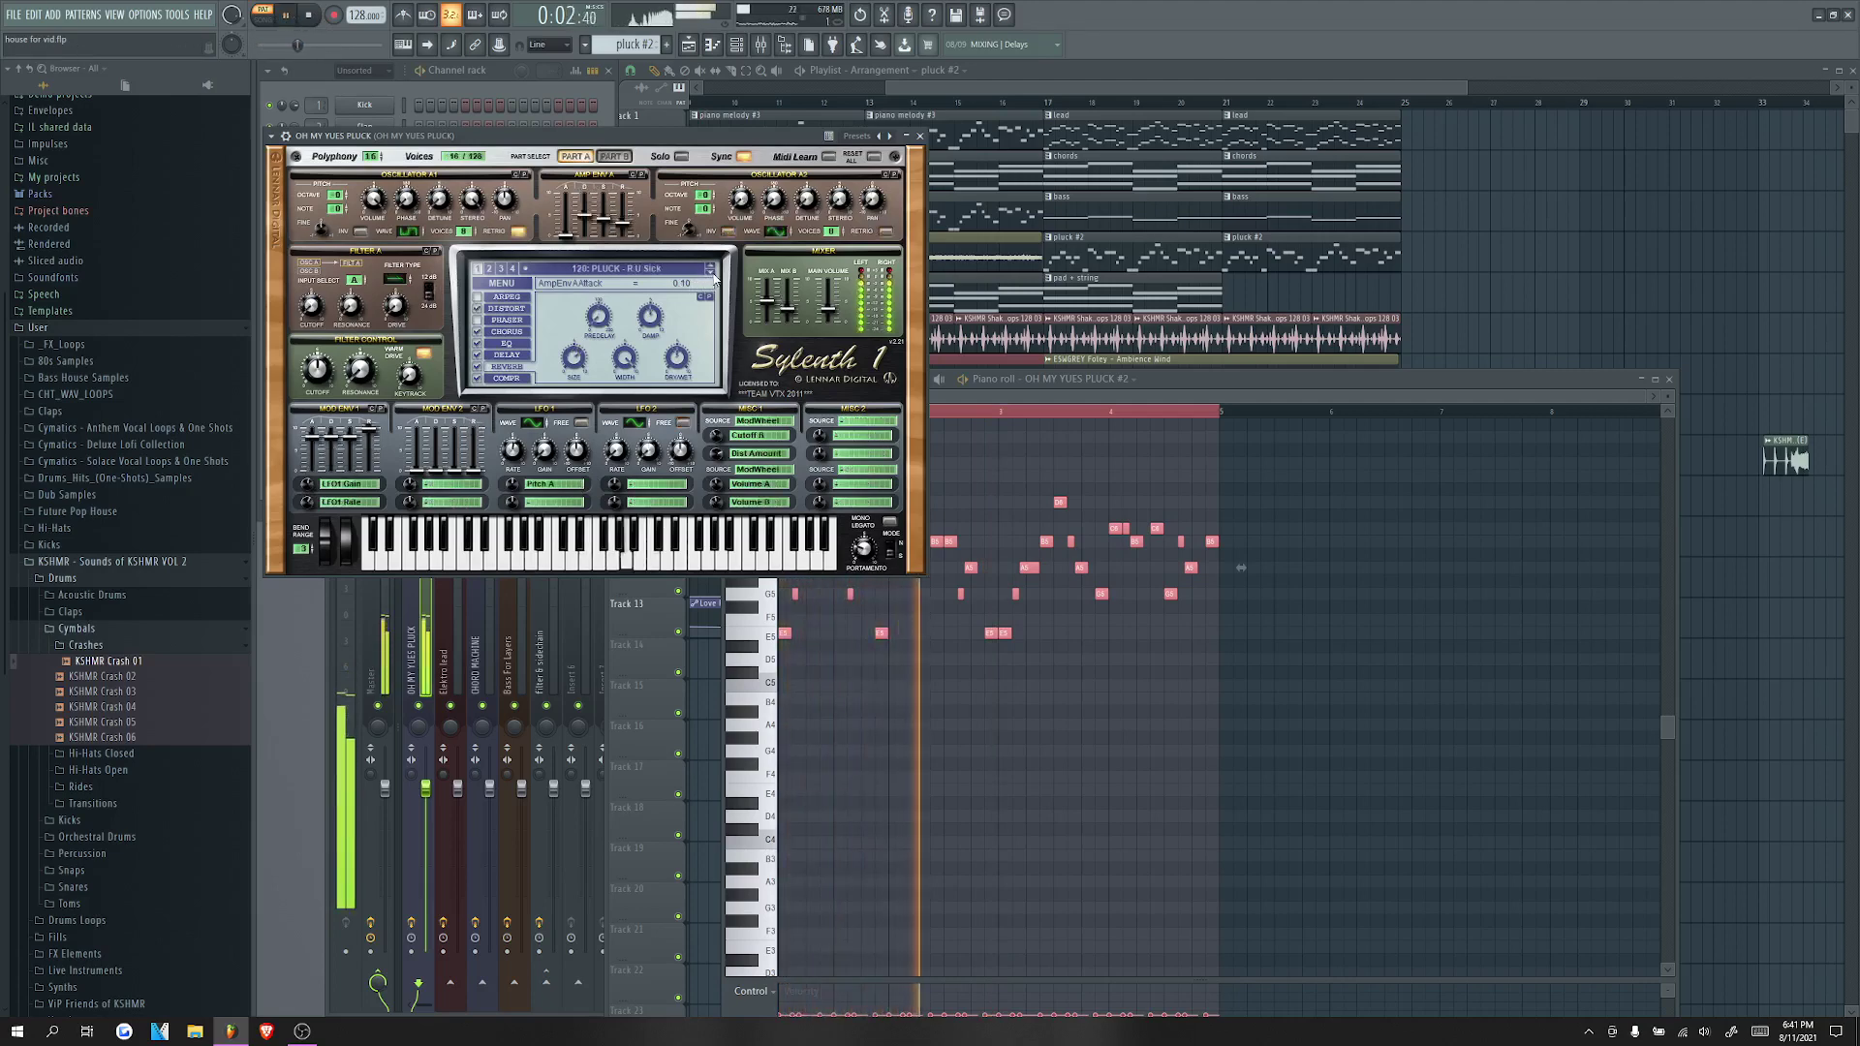
{"action": "left_click", "coordinate": [712, 274]}
{"action": "left_click", "coordinate": [712, 274]}
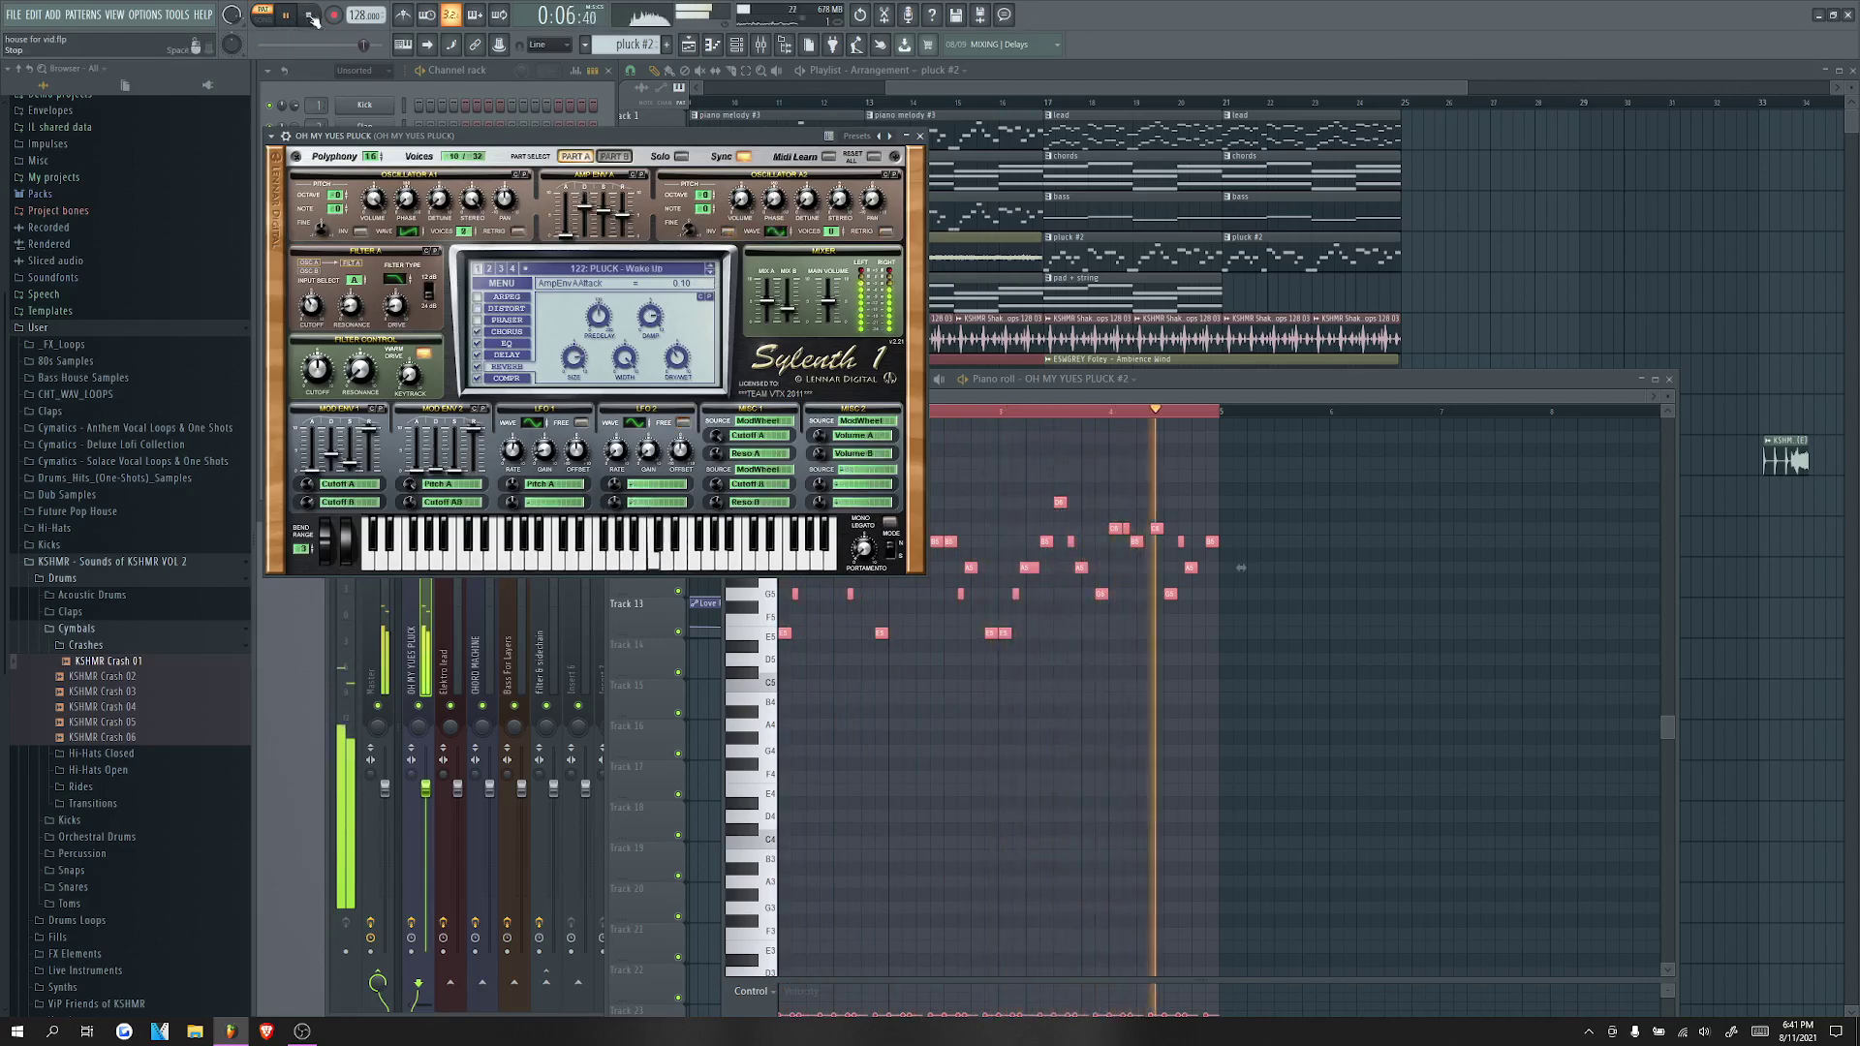
Step: Turn off the delay effect in the original pluck's Sylenth1, stop playback and return to the channel rack
{"action": "left_click", "coordinate": [476, 354]}
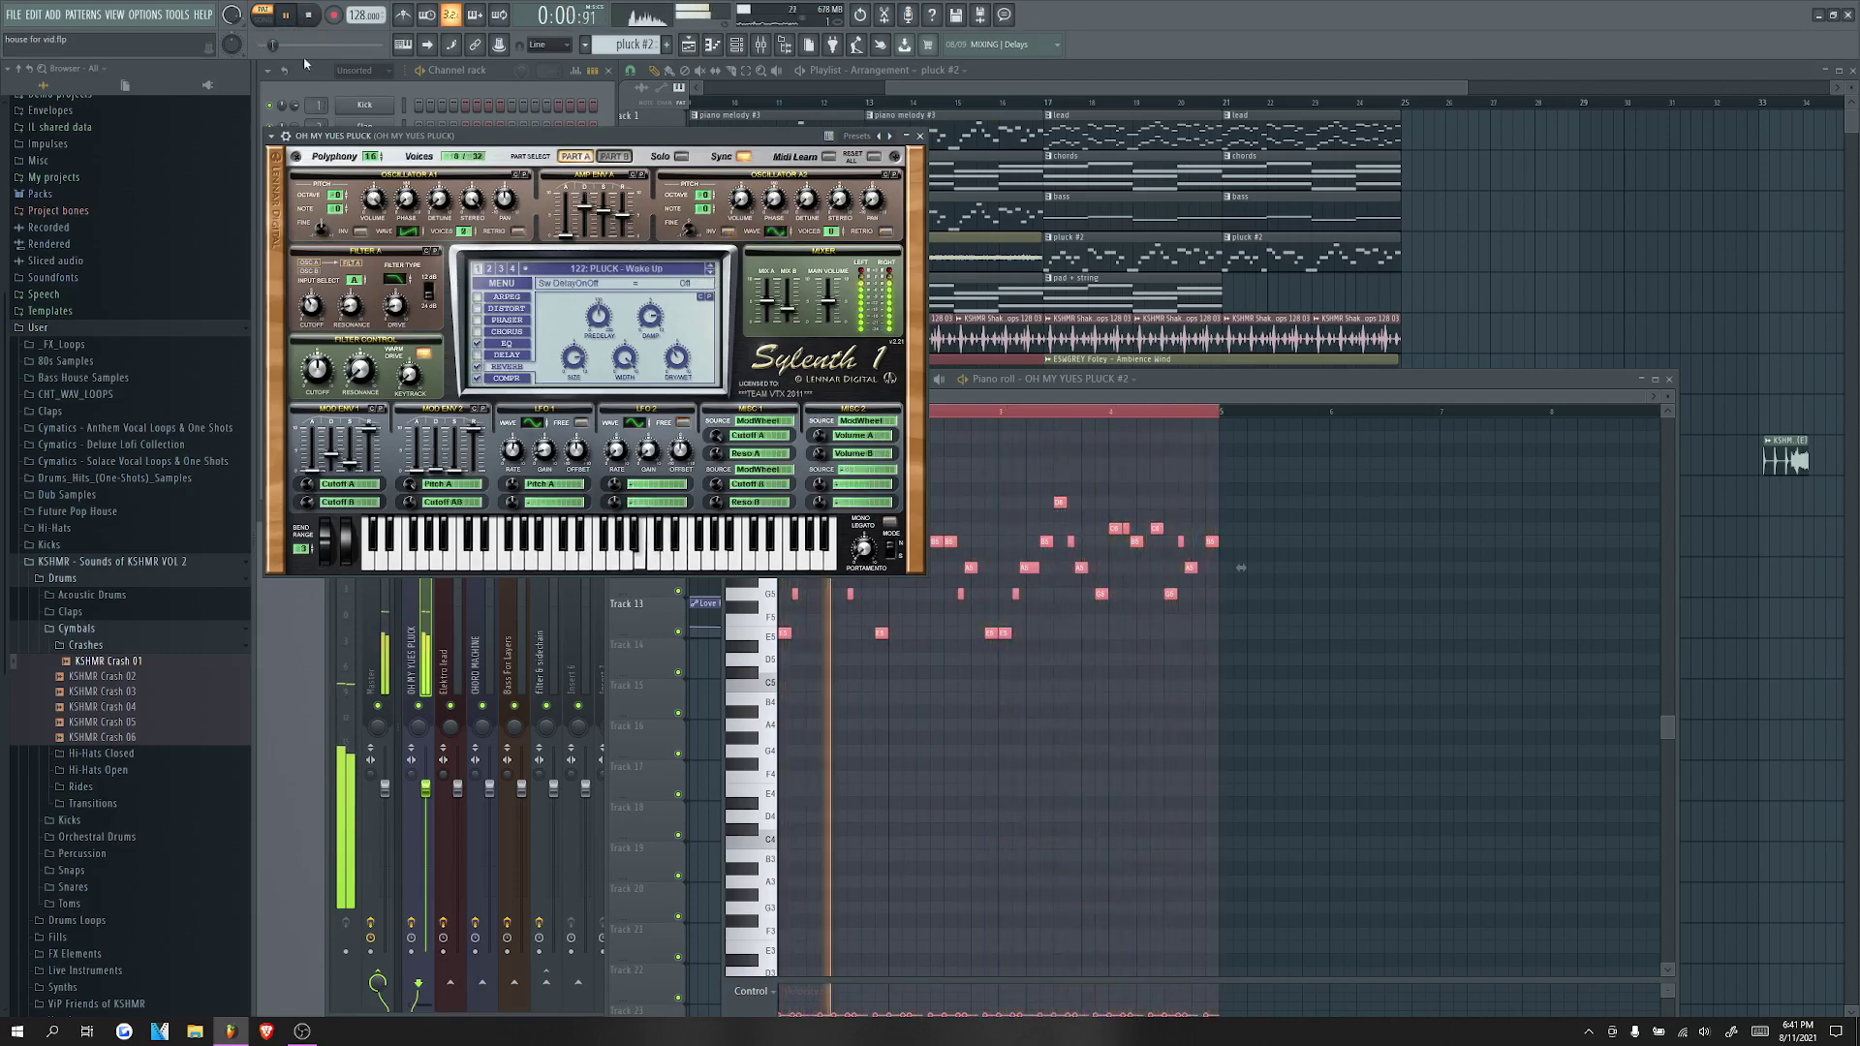
{"action": "key", "text": "space"}
{"action": "left_click", "coordinate": [385, 94]}
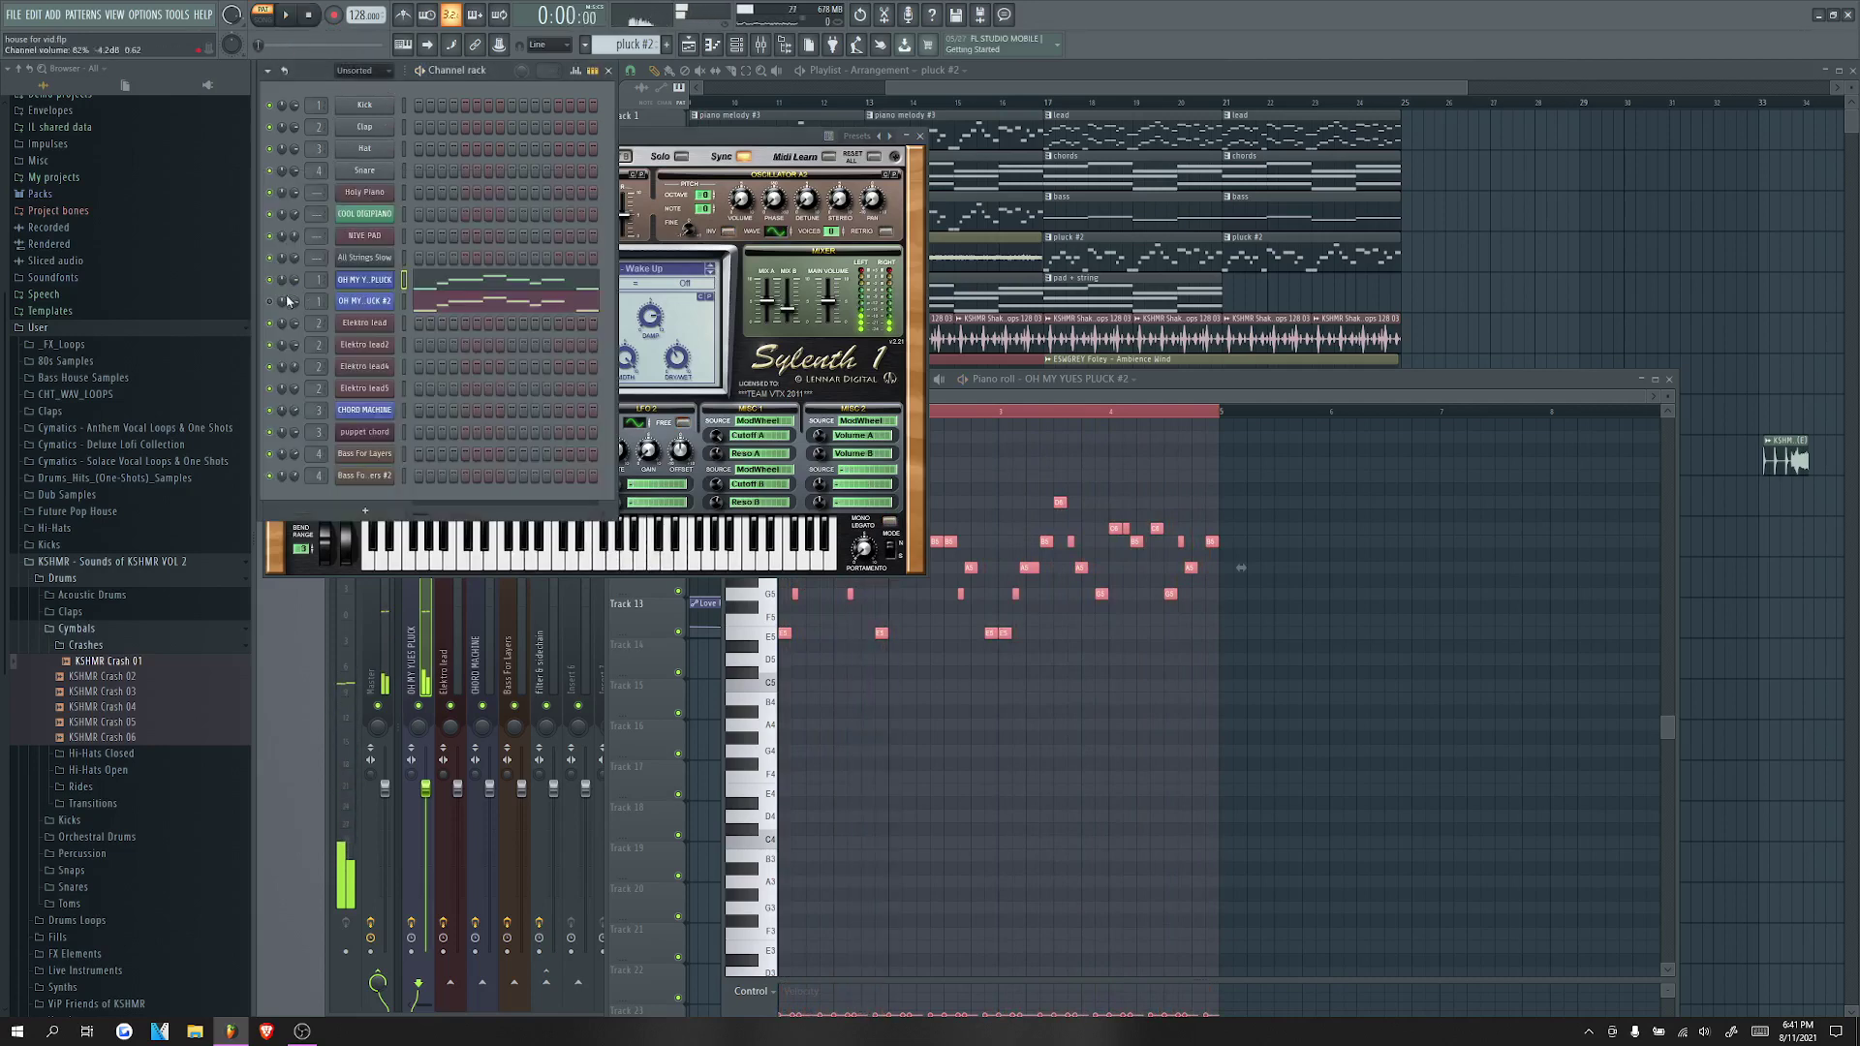
Step: Play the arrangement from just before bar 17 and add another pad + string clip on Track 5 at bar 21
{"action": "left_click", "coordinate": [988, 101]}
{"action": "key", "text": "space"}
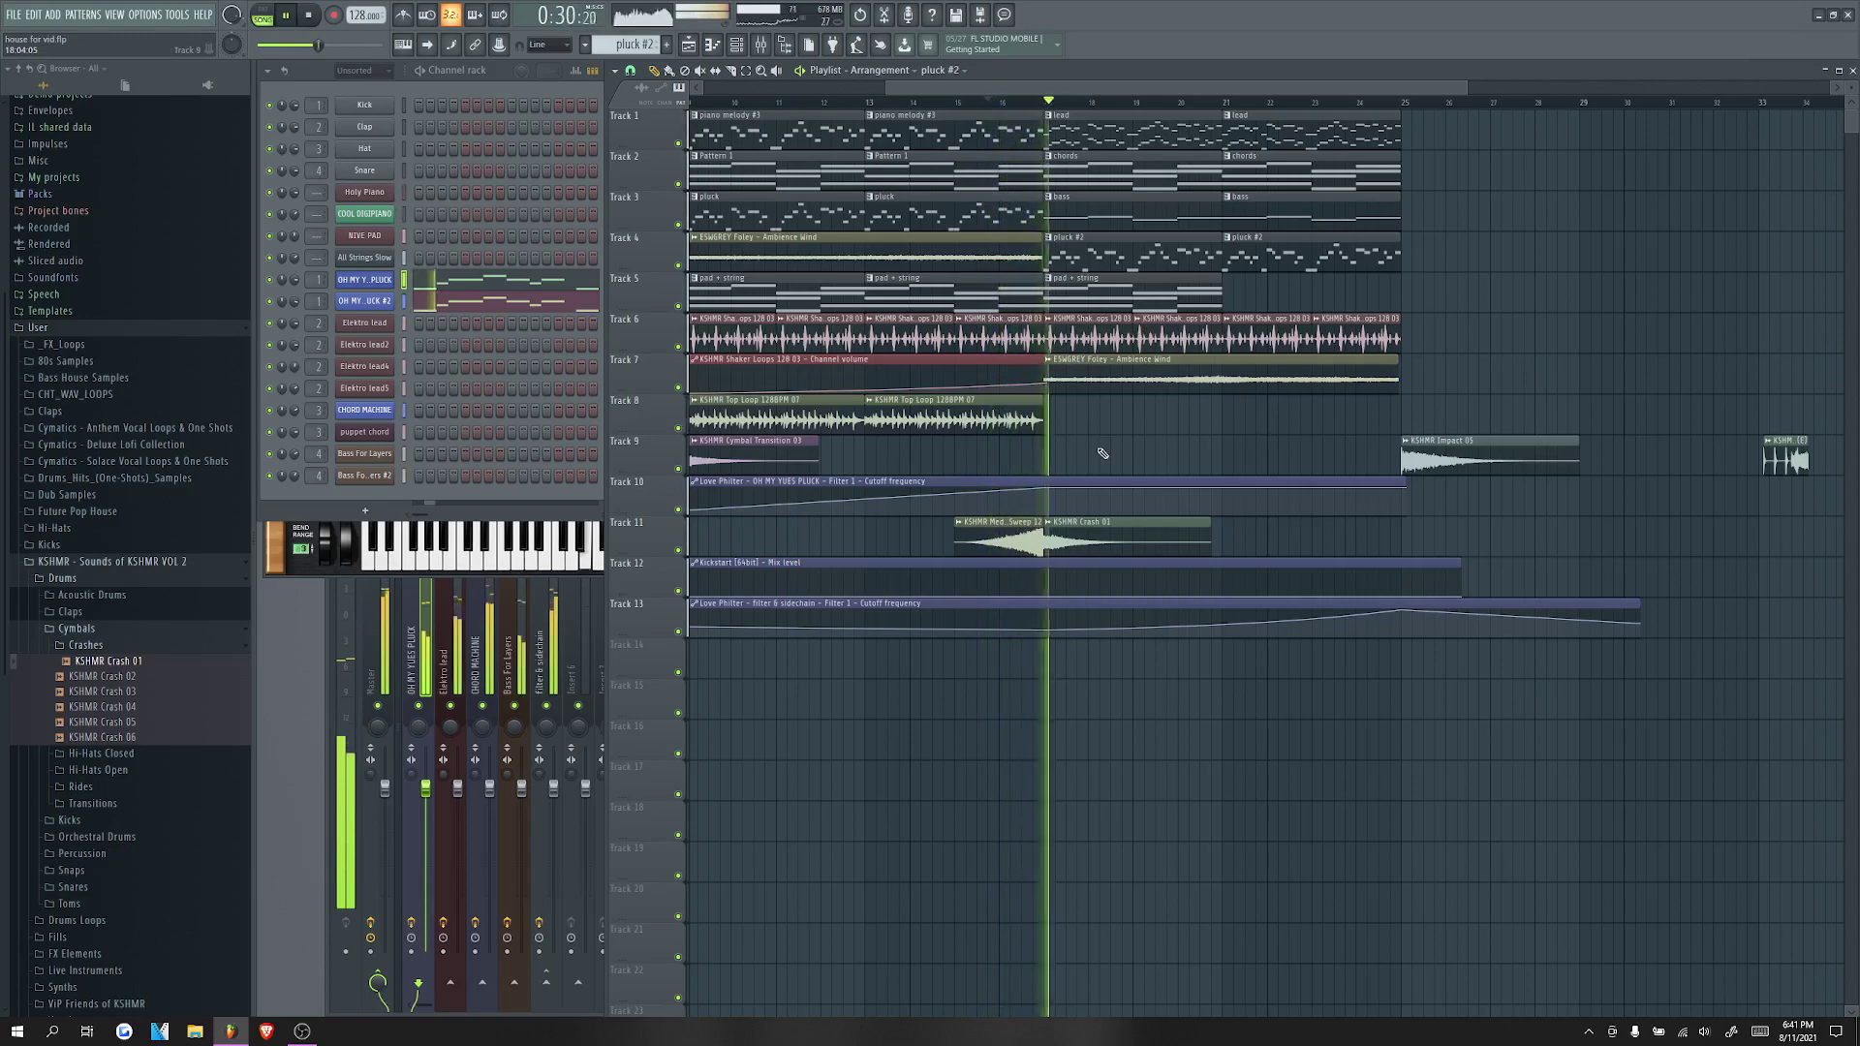
{"action": "left_click", "coordinate": [554, 378]}
{"action": "scroll", "coordinate": [1066, 407], "scroll_direction": "up", "scroll_amount": 2}
{"action": "left_click", "coordinate": [1187, 290]}
{"action": "left_click", "coordinate": [1298, 290]}
{"action": "left_click_drag", "start_coordinate": [1152, 83], "coordinate": [1193, 84]}
Step: Level the end of the filter & sidechain cutoff automation on Track 13 and extend its clip well past bar 29
{"action": "left_click", "coordinate": [1138, 628]}
{"action": "scroll", "coordinate": [1219, 615], "scroll_direction": "down", "scroll_amount": 2}
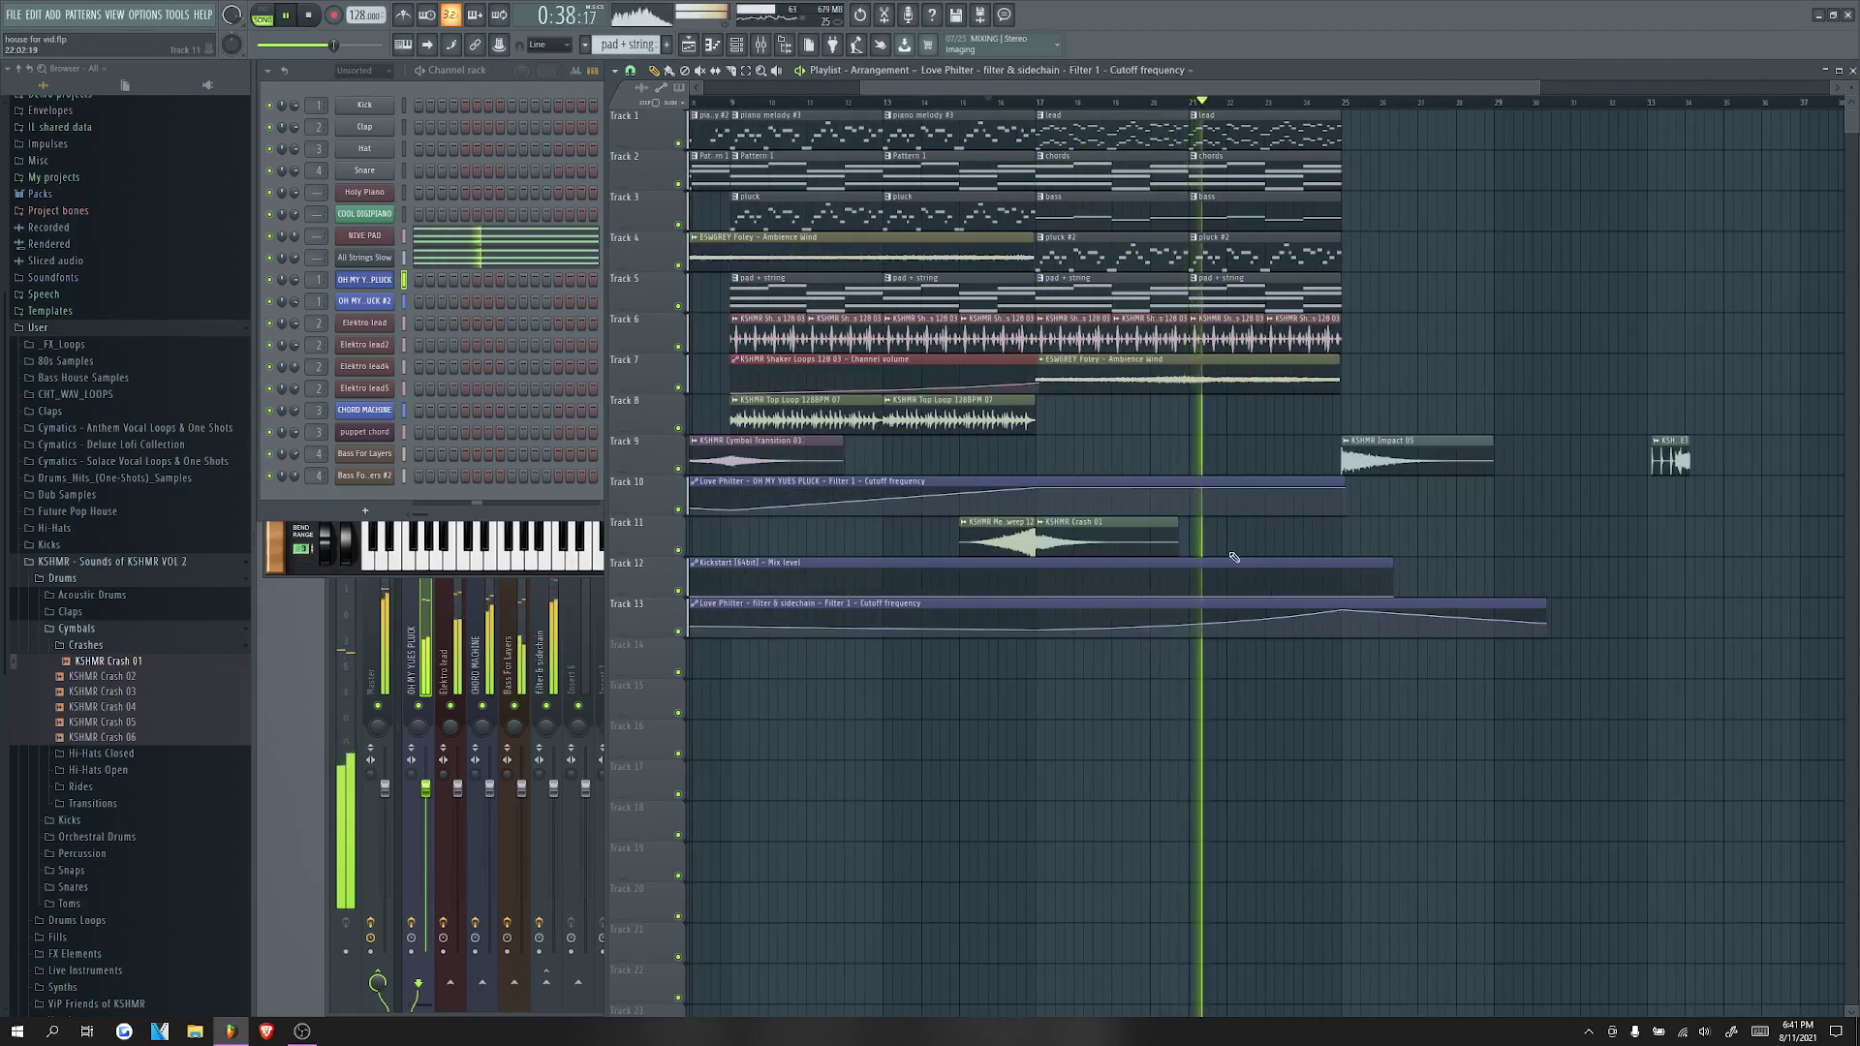
{"action": "left_click", "coordinate": [86, 644]}
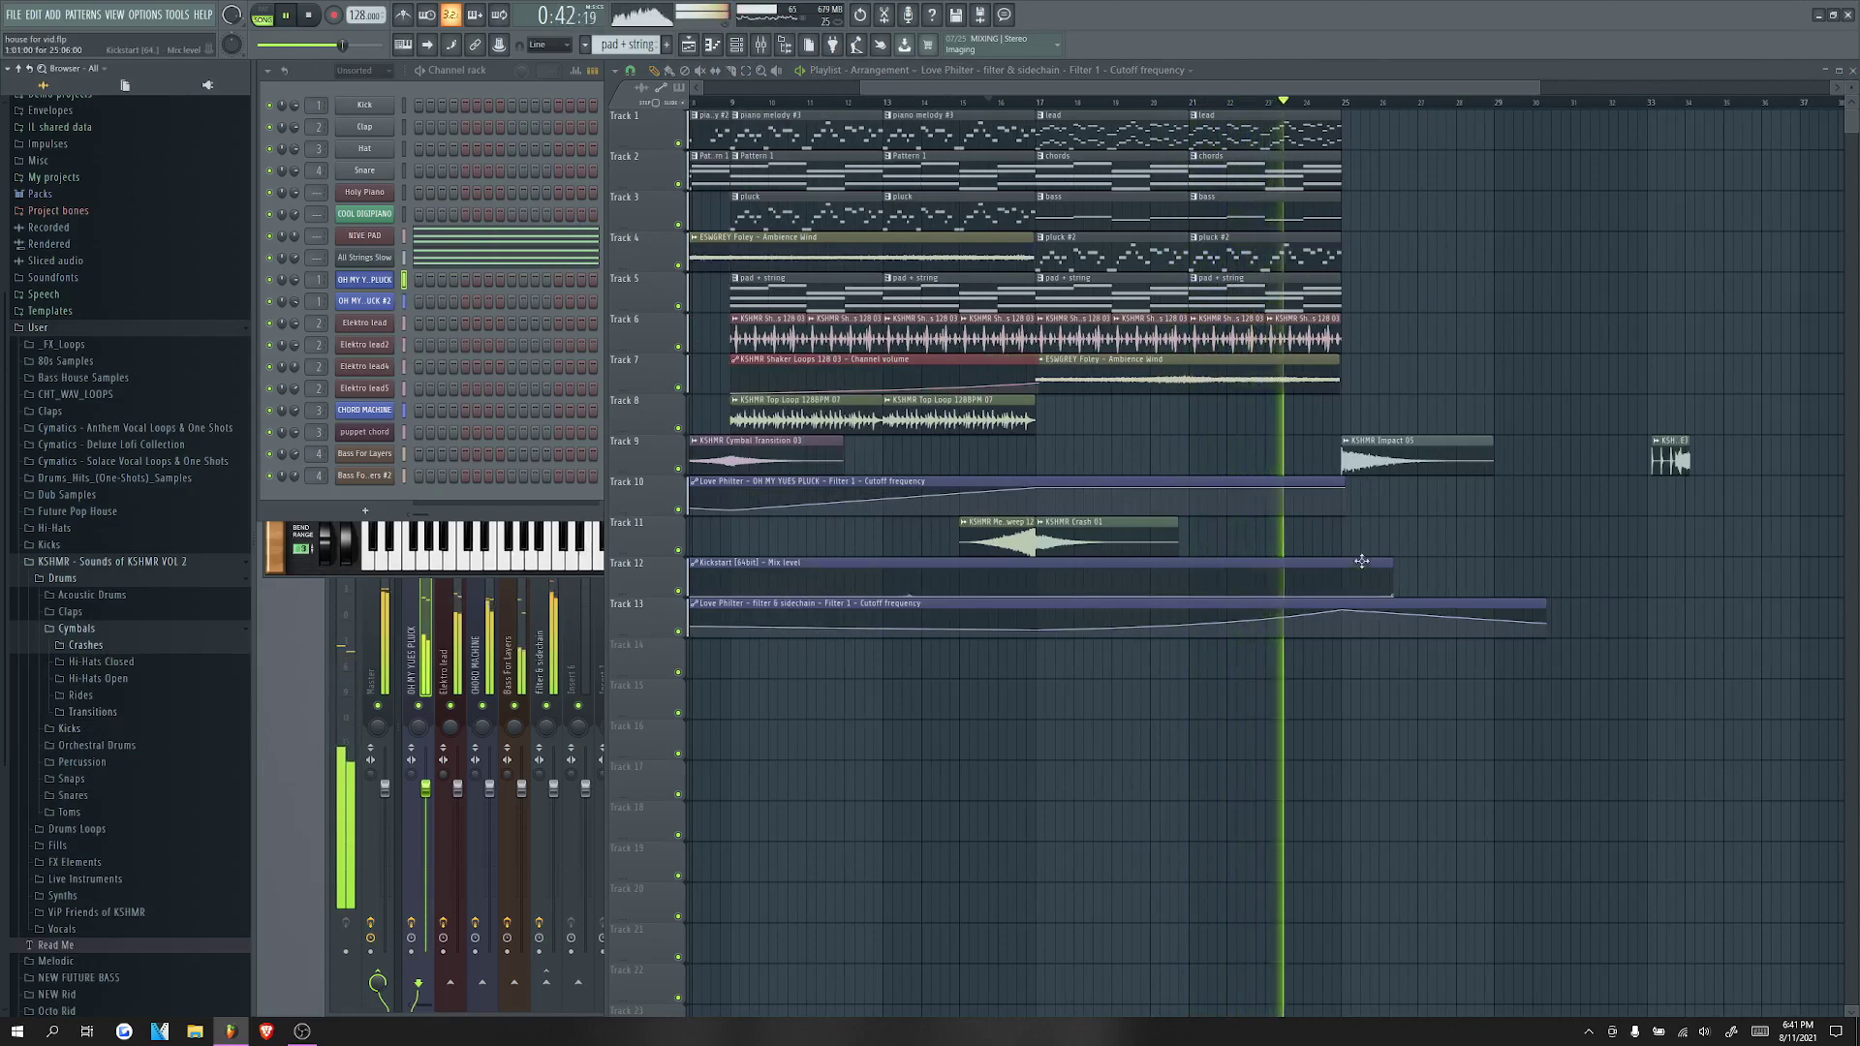
{"action": "left_click_drag", "start_coordinate": [1549, 622], "coordinate": [1822, 609]}
{"action": "scroll", "coordinate": [1550, 672], "scroll_direction": "up", "scroll_amount": 3}
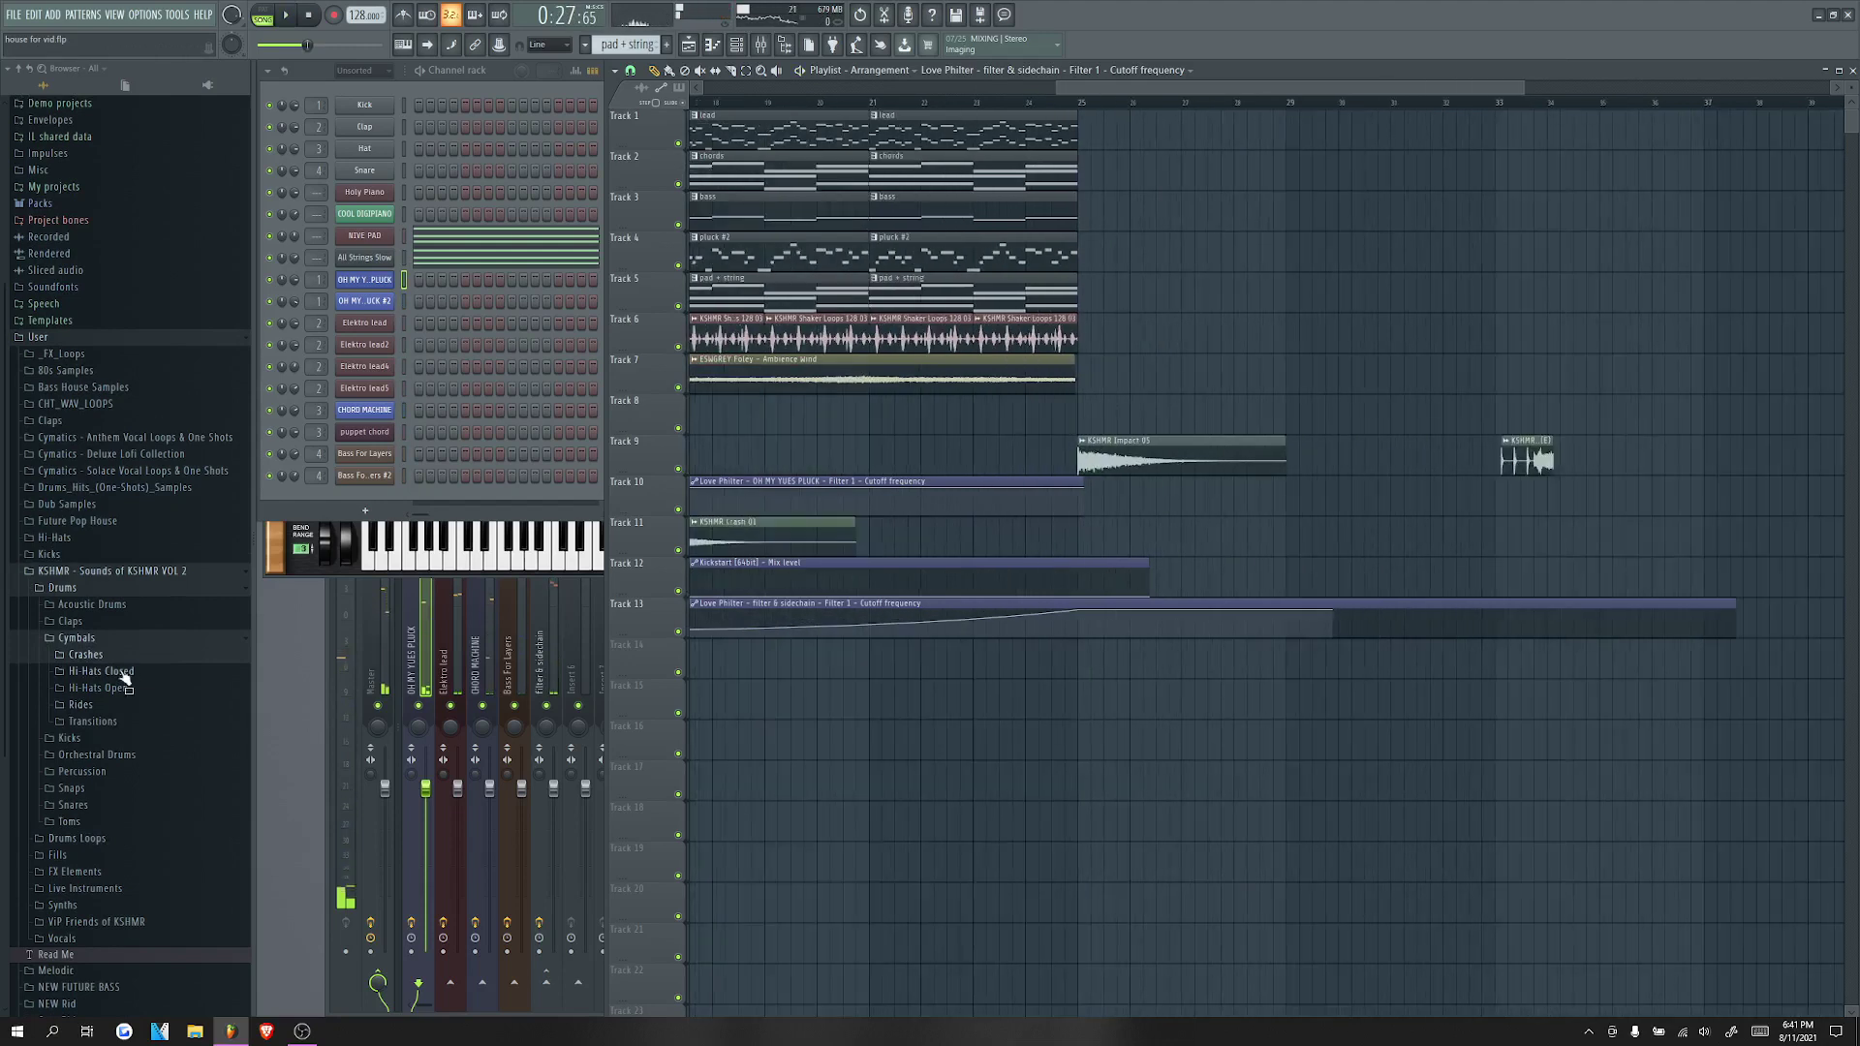
Step: Find KSHMR Long Sweep 05 among the KSHMR sweep-up samples and place it on Track 8 at bar 17
{"action": "left_click", "coordinate": [116, 658]}
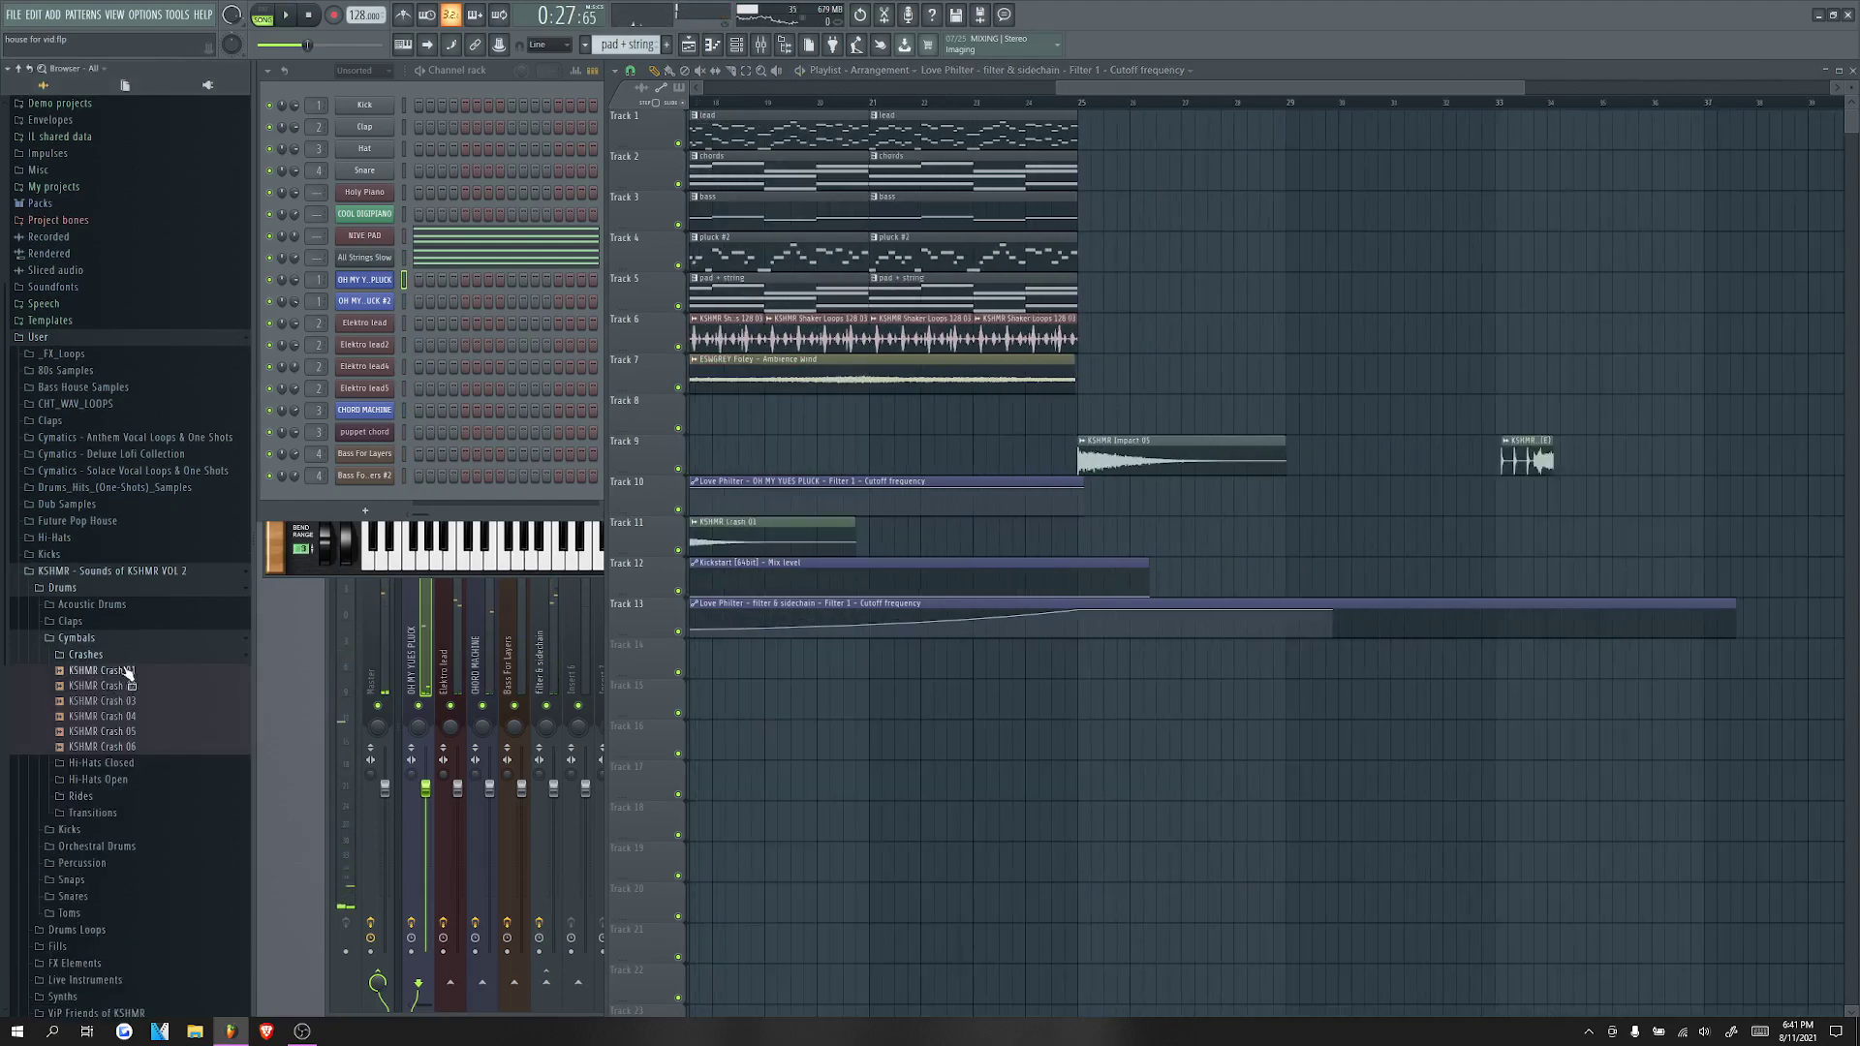
{"action": "left_click", "coordinate": [123, 659]}
{"action": "scroll", "coordinate": [94, 684], "scroll_direction": "down", "scroll_amount": 3}
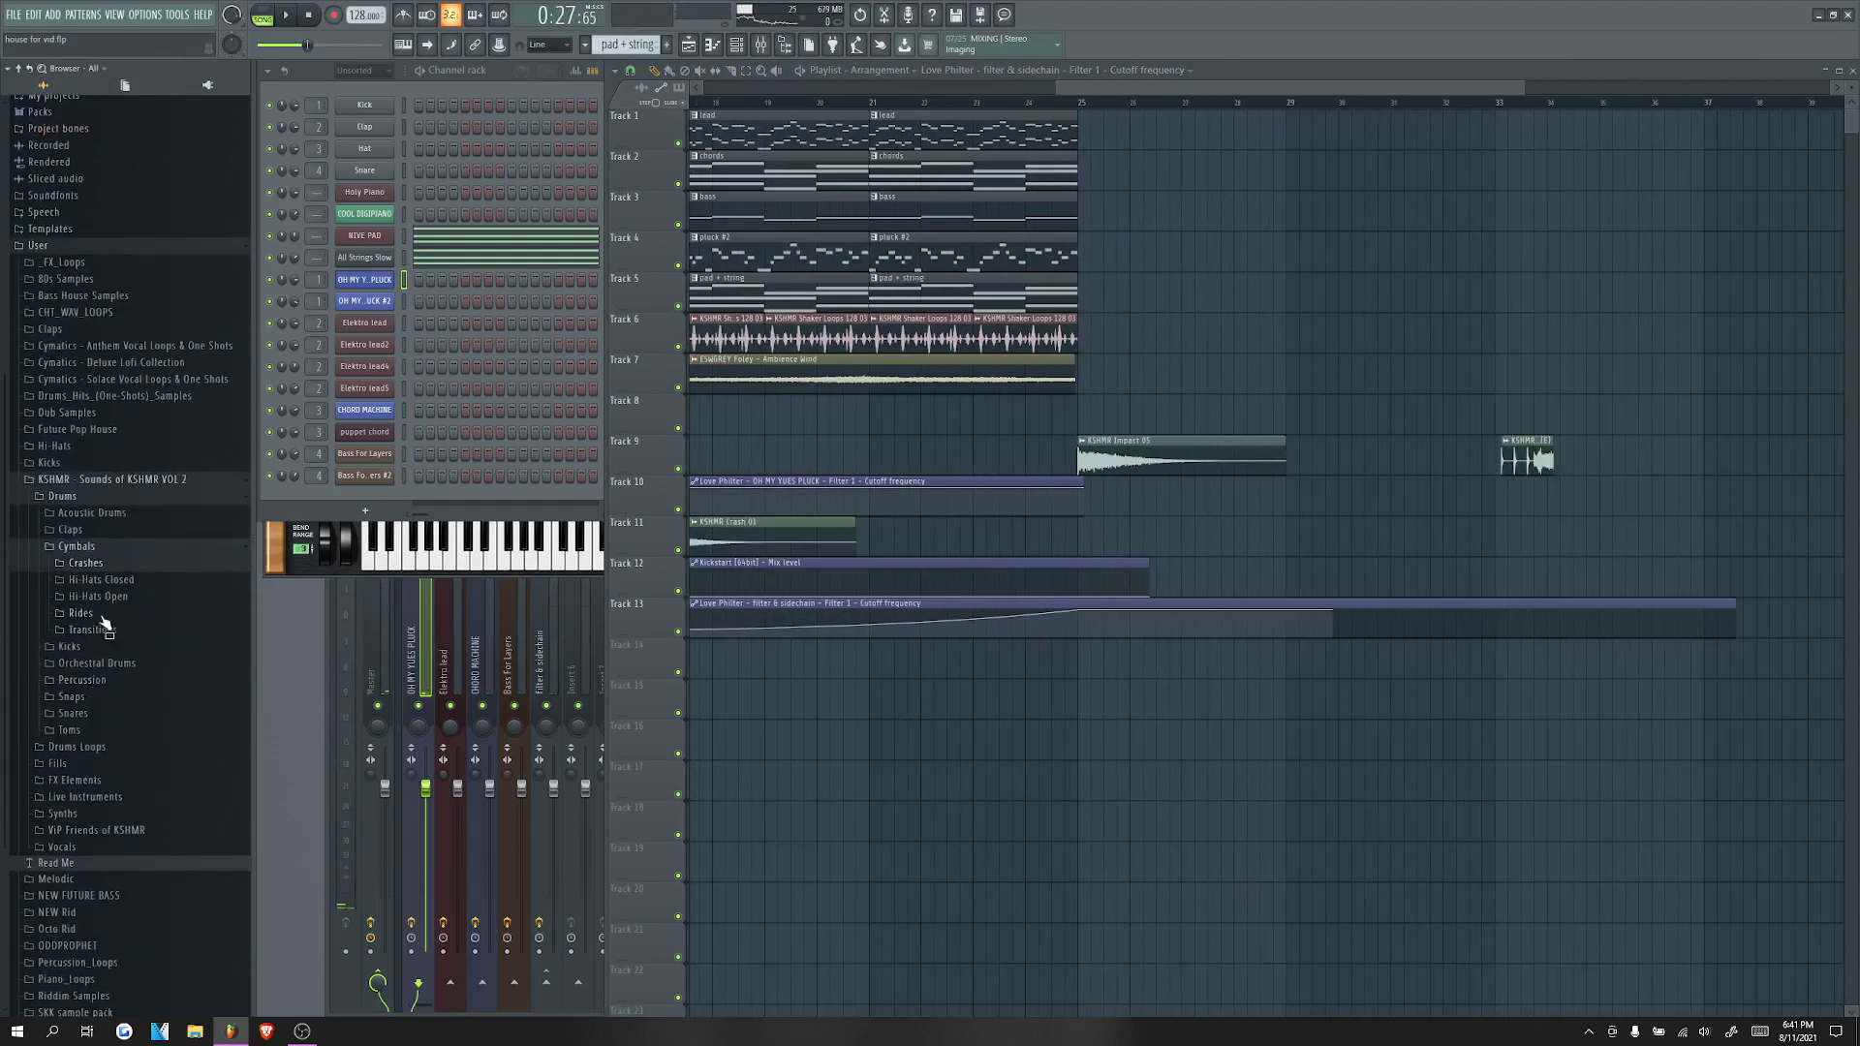
{"action": "left_click", "coordinate": [110, 783]}
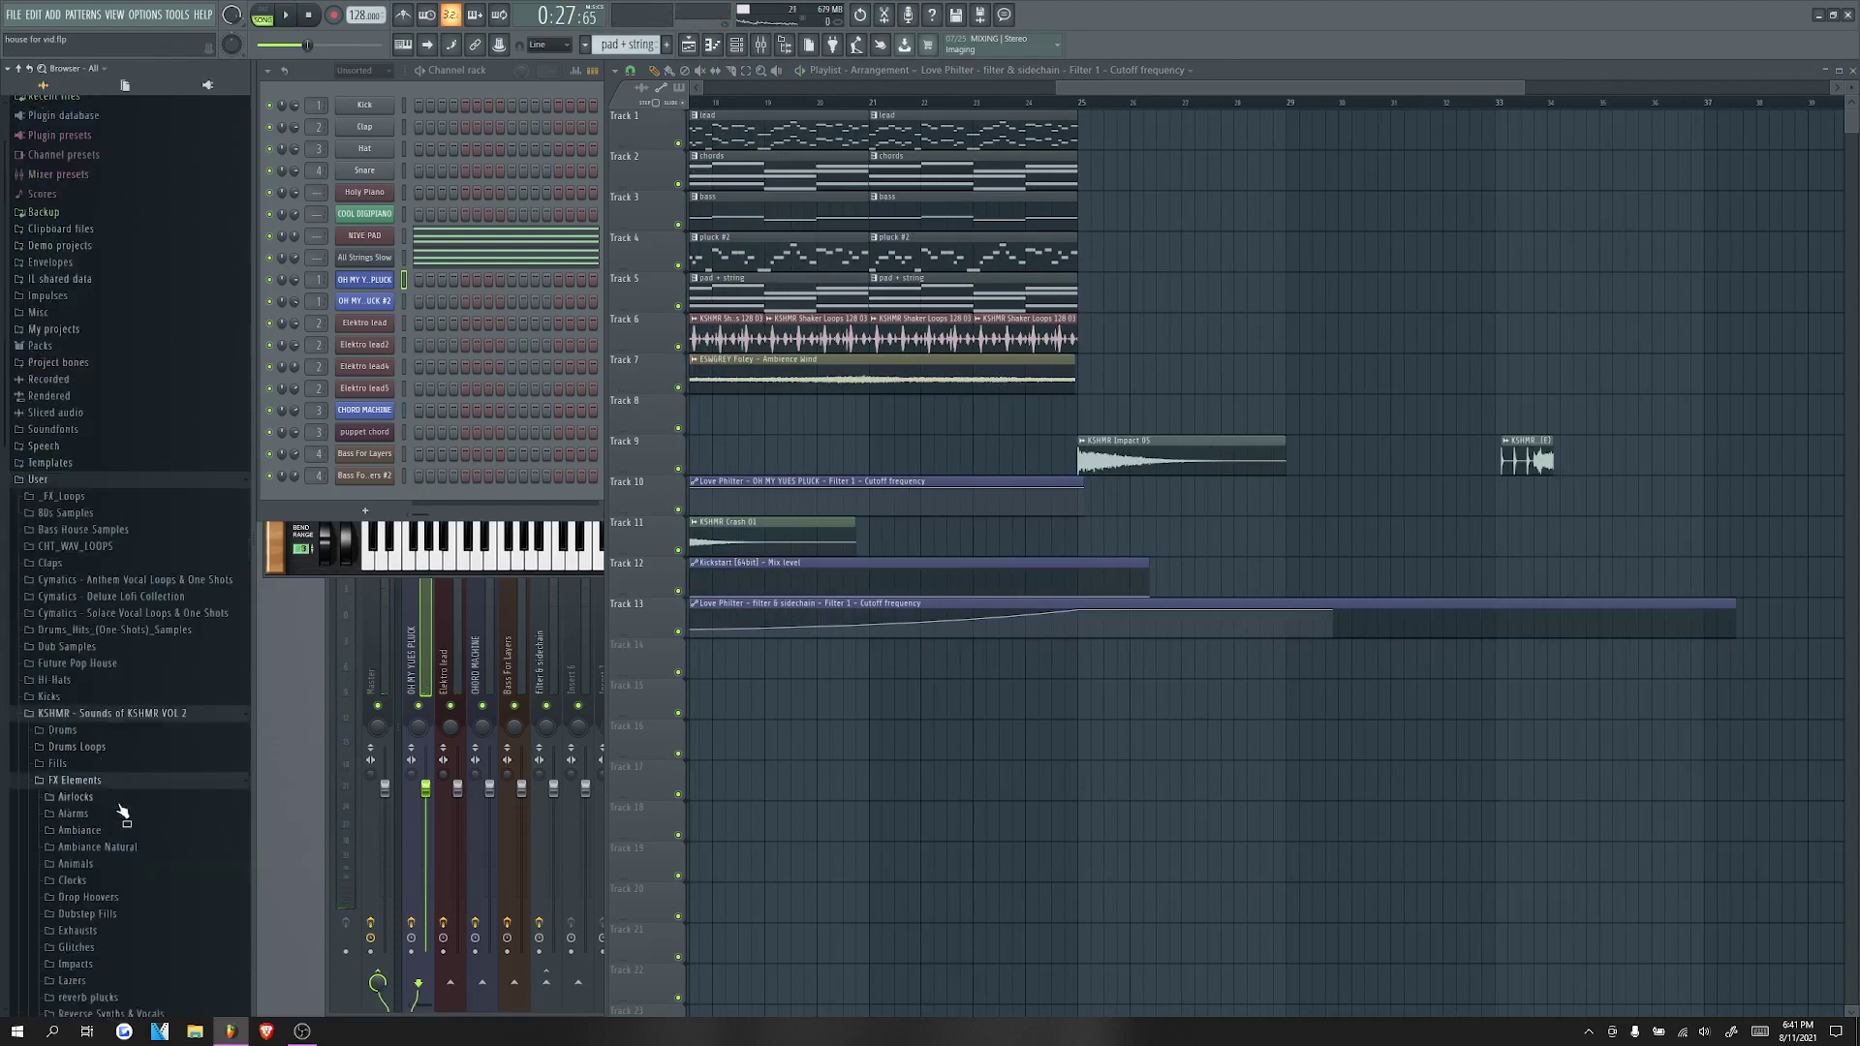
{"action": "scroll", "coordinate": [113, 893], "scroll_direction": "down", "scroll_amount": 1}
{"action": "left_click", "coordinate": [114, 810]}
{"action": "scroll", "coordinate": [119, 804], "scroll_direction": "down", "scroll_amount": 1}
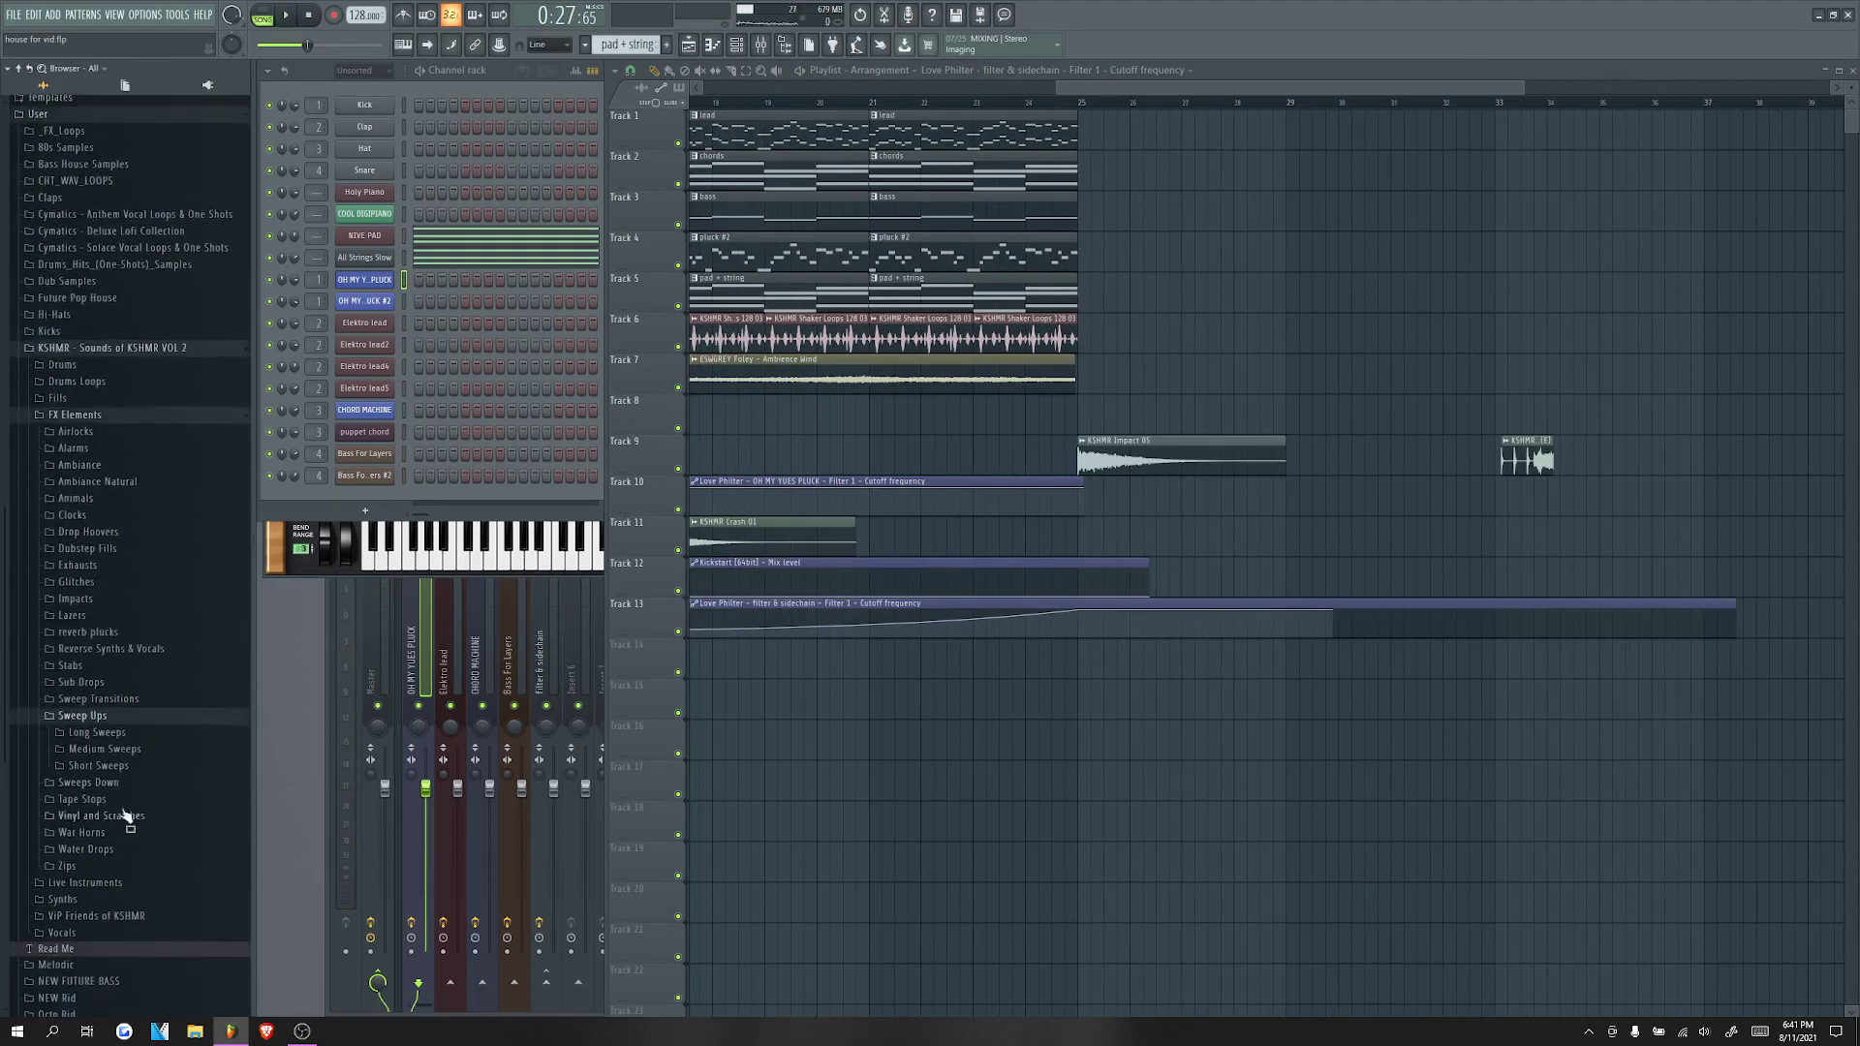
{"action": "left_click", "coordinate": [119, 768]}
{"action": "left_click", "coordinate": [117, 733]}
{"action": "left_click", "coordinate": [137, 808]}
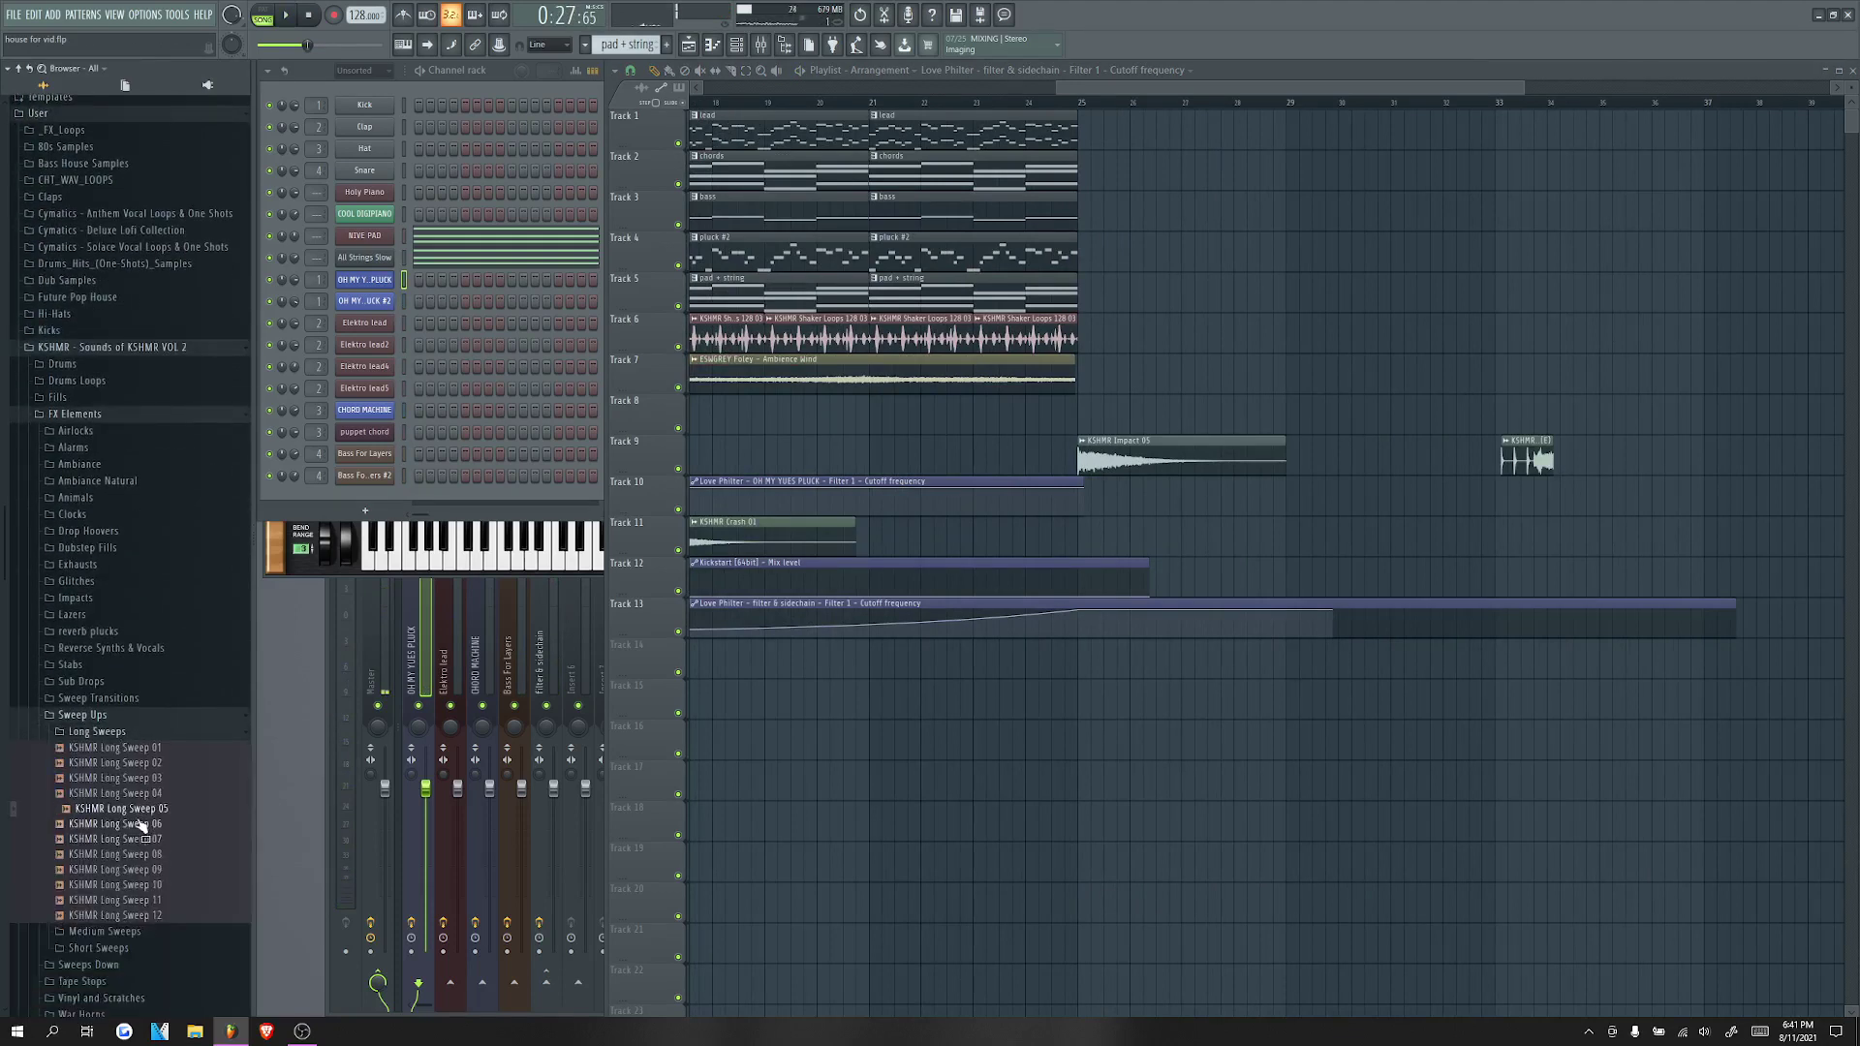
{"action": "left_click_drag", "start_coordinate": [140, 824], "coordinate": [848, 402]}
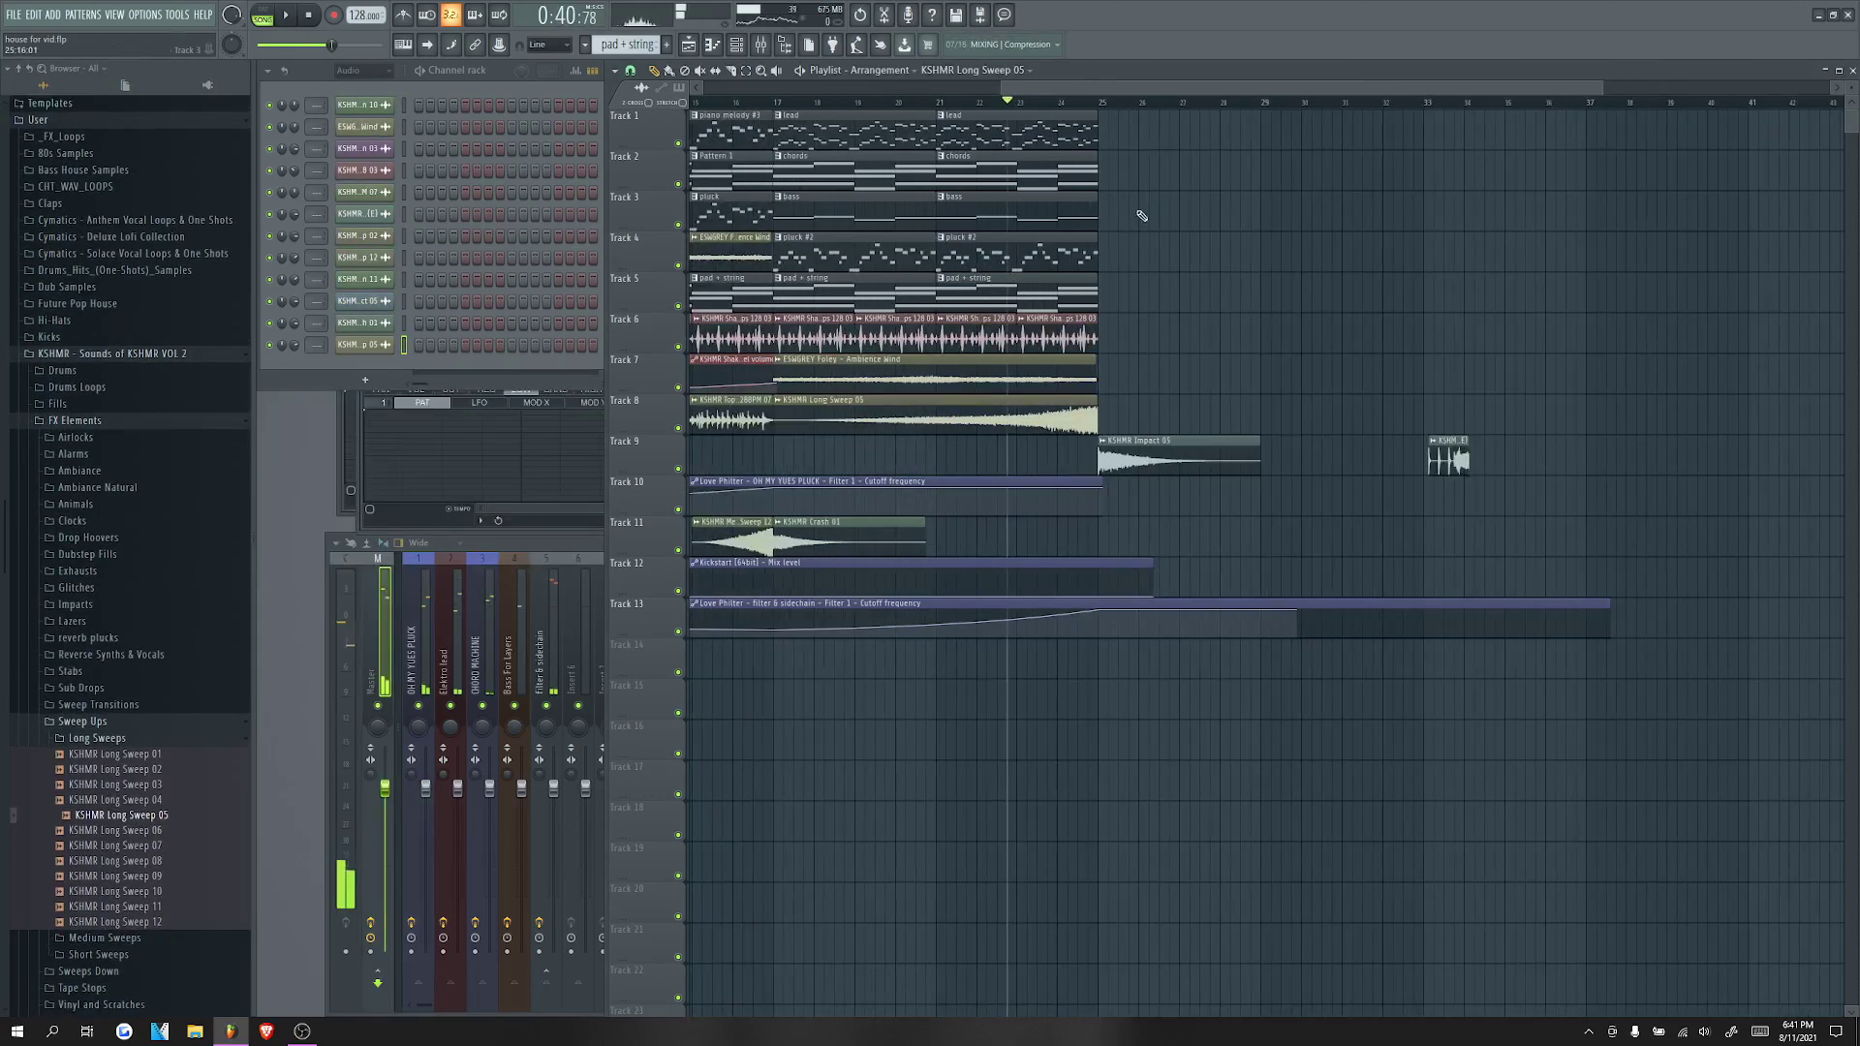
Step: Duplicate the pairs of lead, chords and bass clips on Tracks 1 to 3 so the copies start at bar 25
{"action": "left_click_drag", "start_coordinate": [1141, 215], "coordinate": [1126, 138]}
{"action": "scroll", "coordinate": [1092, 133], "scroll_direction": "up", "scroll_amount": 4}
{"action": "scroll", "coordinate": [1138, 193], "scroll_direction": "down", "scroll_amount": 1}
{"action": "scroll", "coordinate": [1139, 194], "scroll_direction": "up", "scroll_amount": 4}
{"action": "scroll", "coordinate": [1138, 330], "scroll_direction": "down", "scroll_amount": 2}
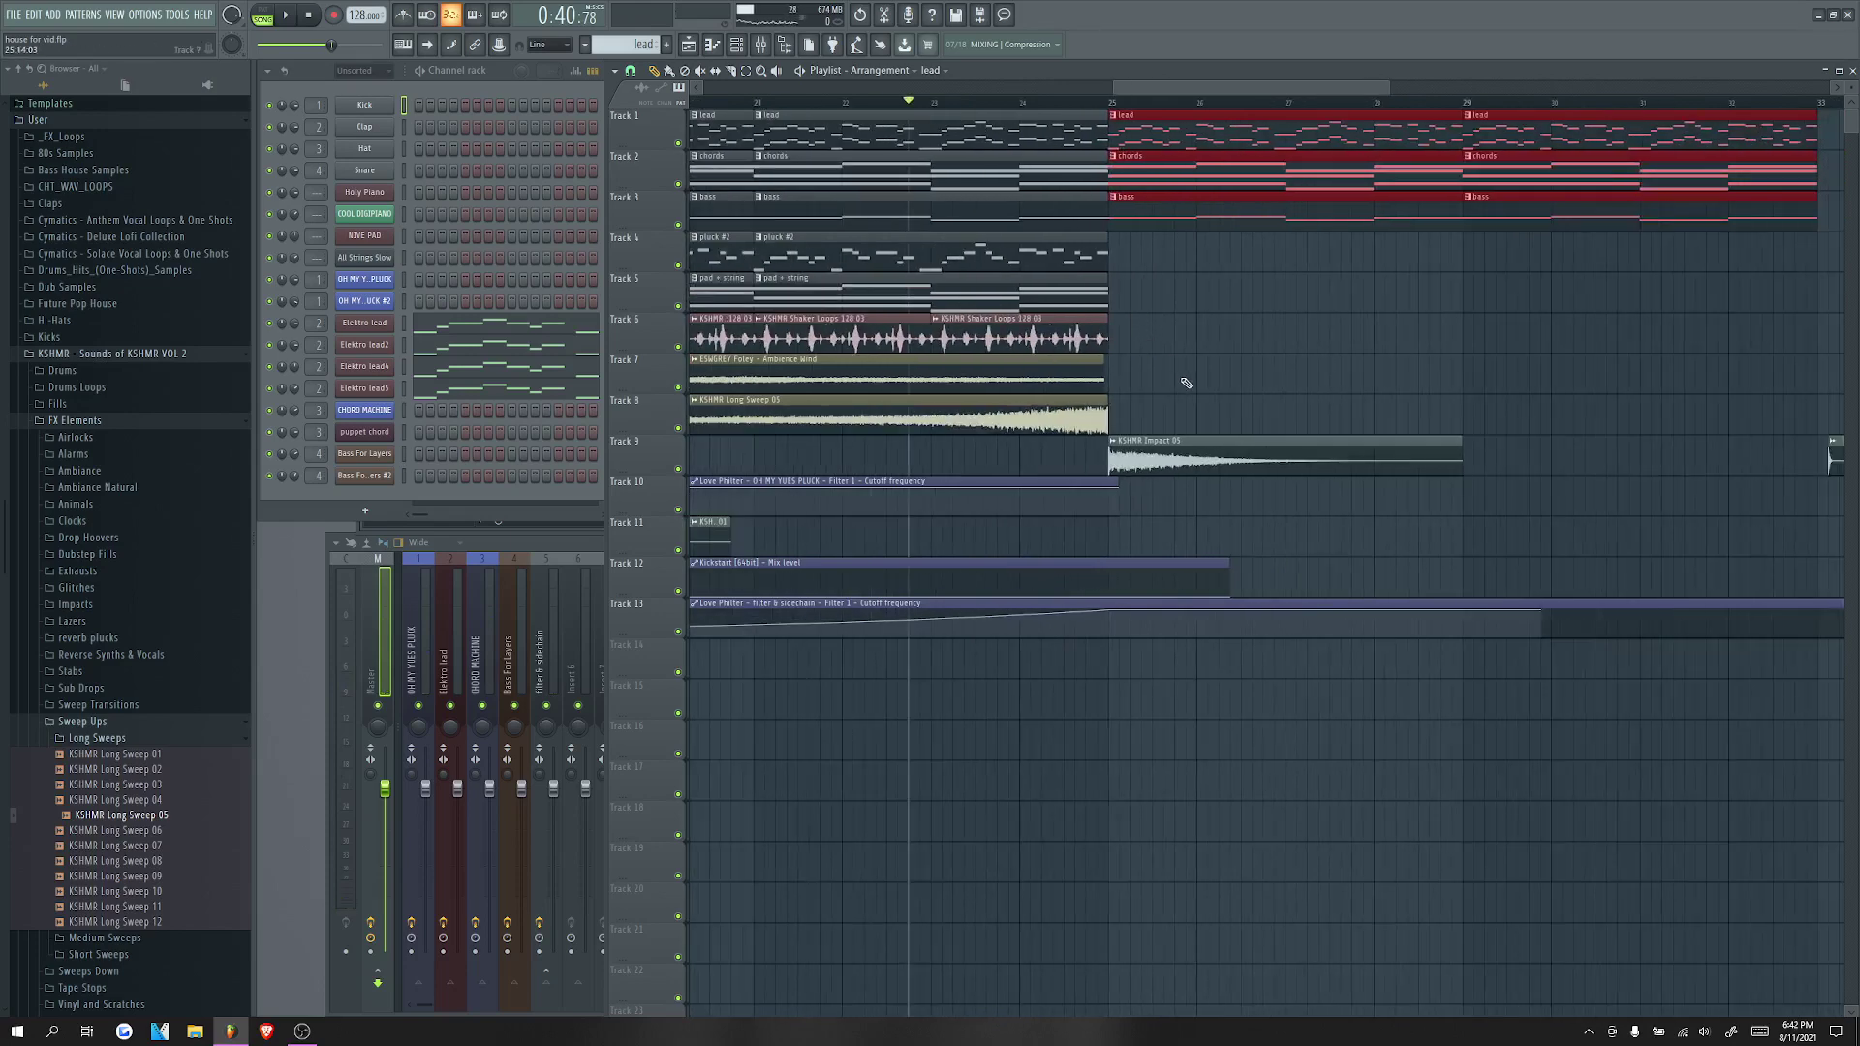
{"action": "scroll", "coordinate": [938, 440], "scroll_direction": "down", "scroll_amount": 3}
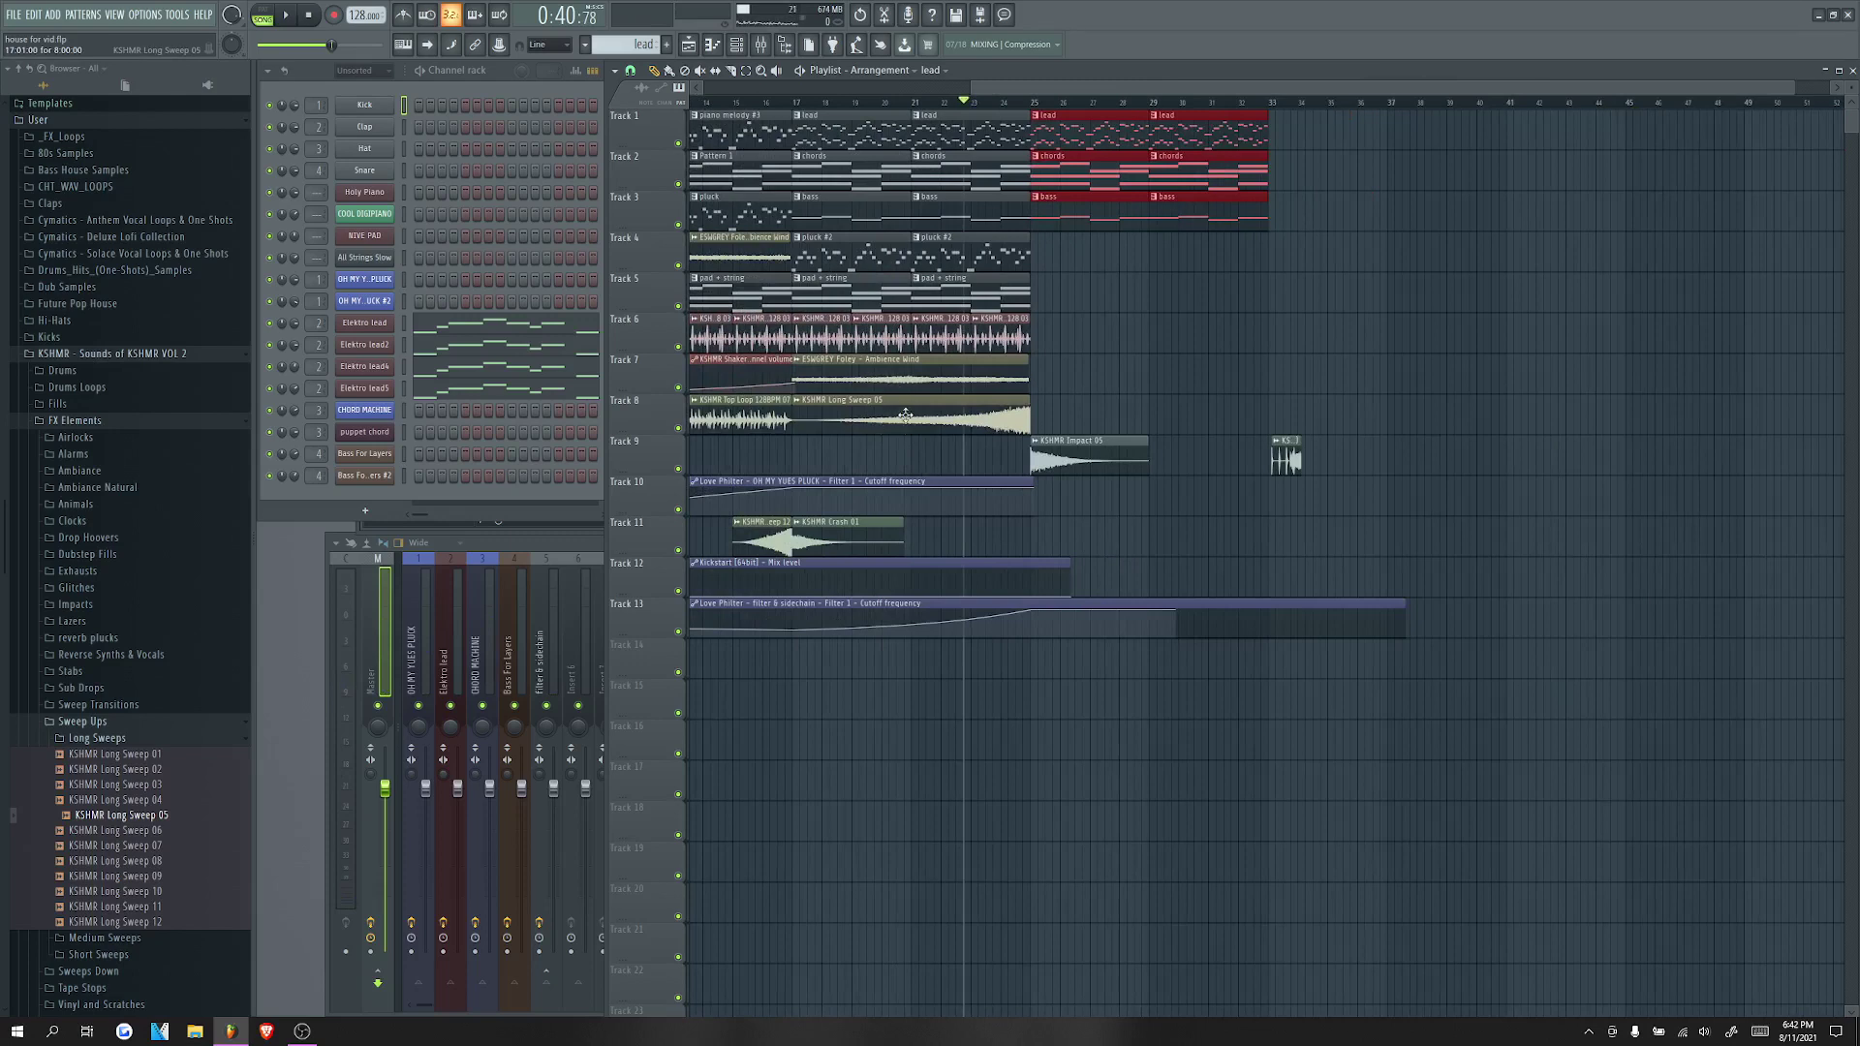
Step: Move the Long Sweep 05 clip to Track 9 ahead of the impact and preview the KSHMR Top Loop 128BPM 07 sample
{"action": "left_click_drag", "start_coordinate": [905, 414], "coordinate": [897, 468]}
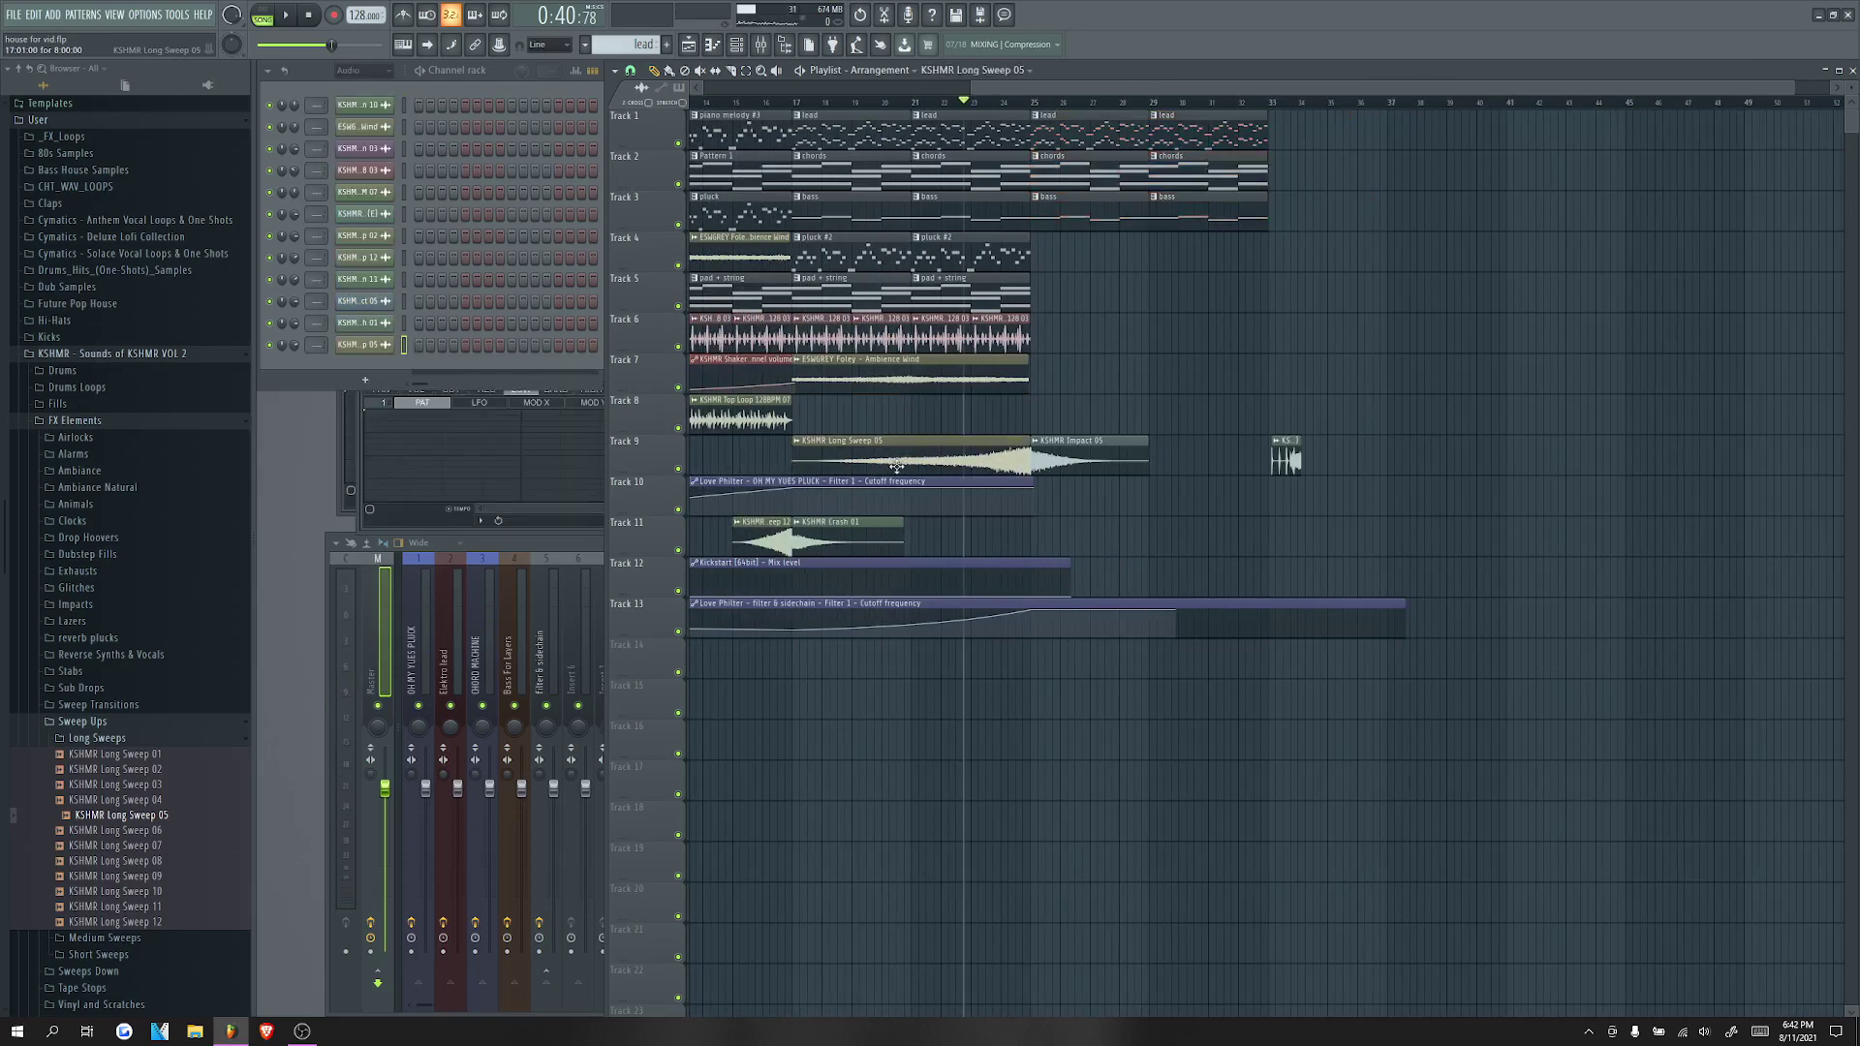
{"action": "left_click", "coordinate": [122, 732]}
{"action": "double_click", "coordinate": [733, 422]}
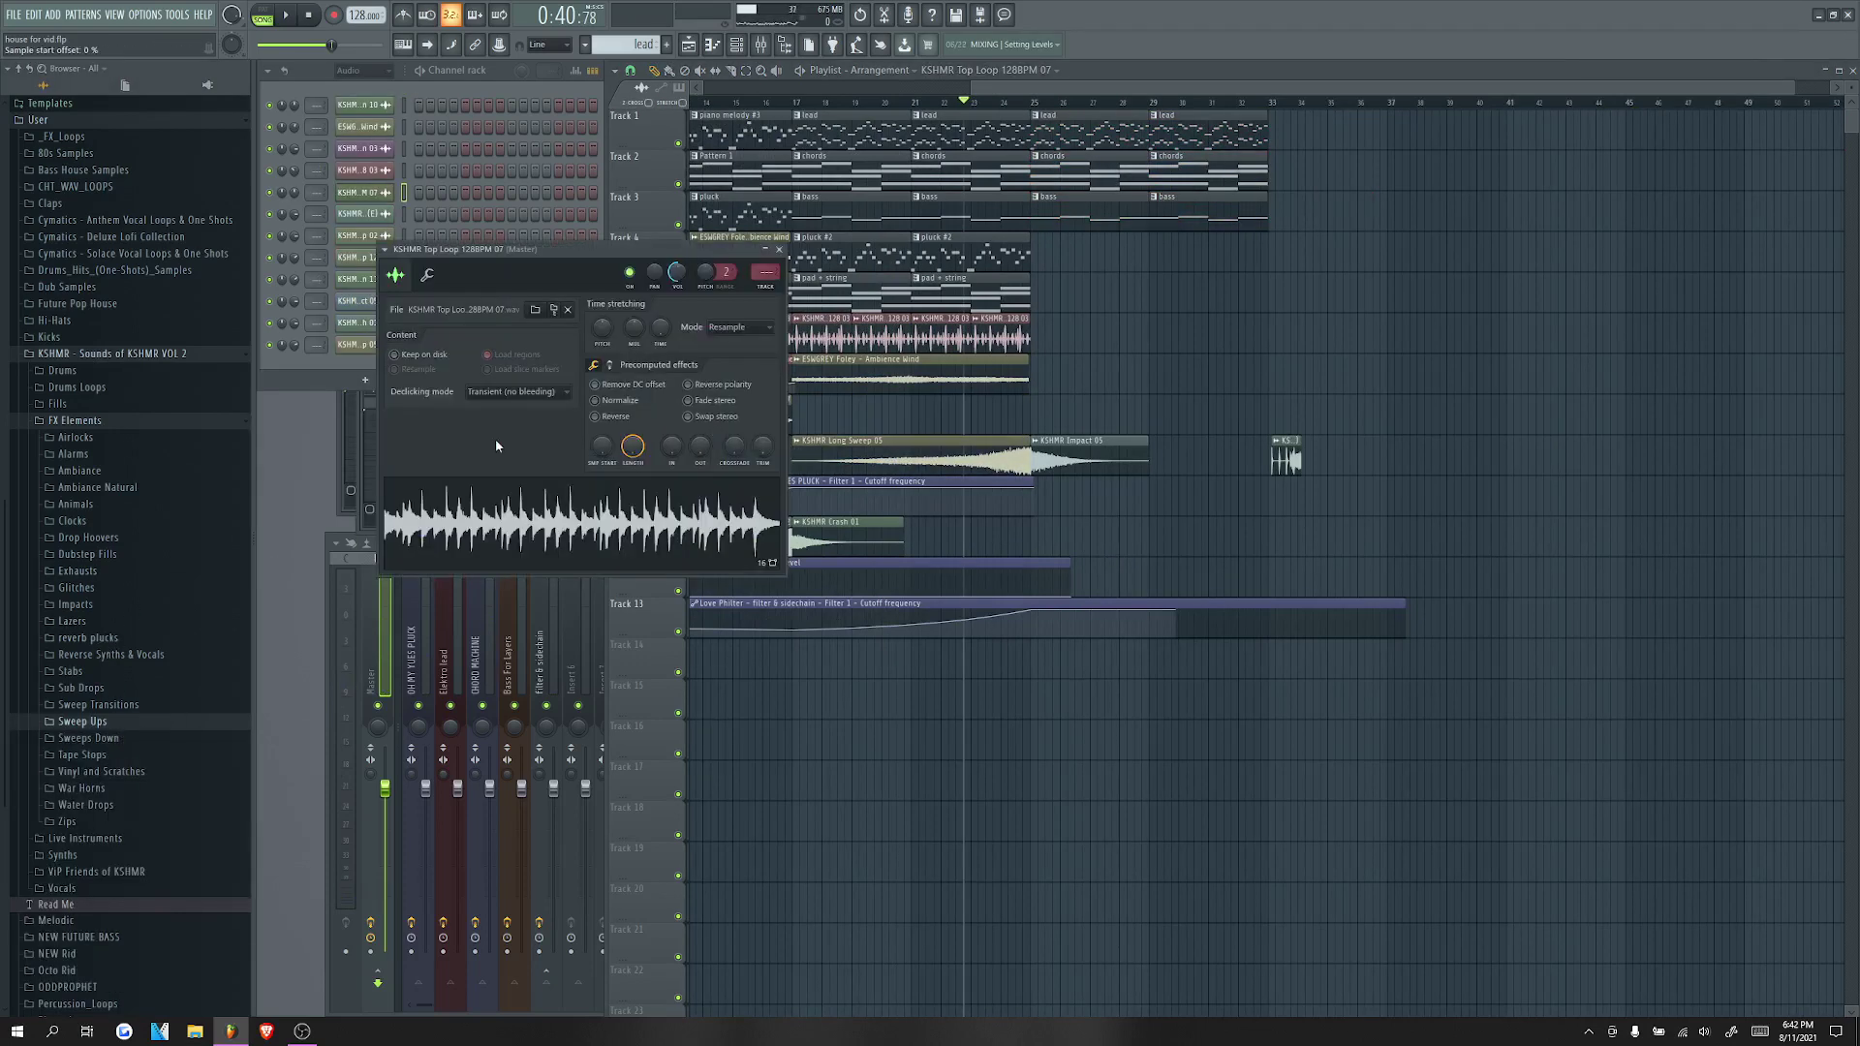
{"action": "left_click", "coordinate": [779, 251]}
{"action": "key", "text": "space"}
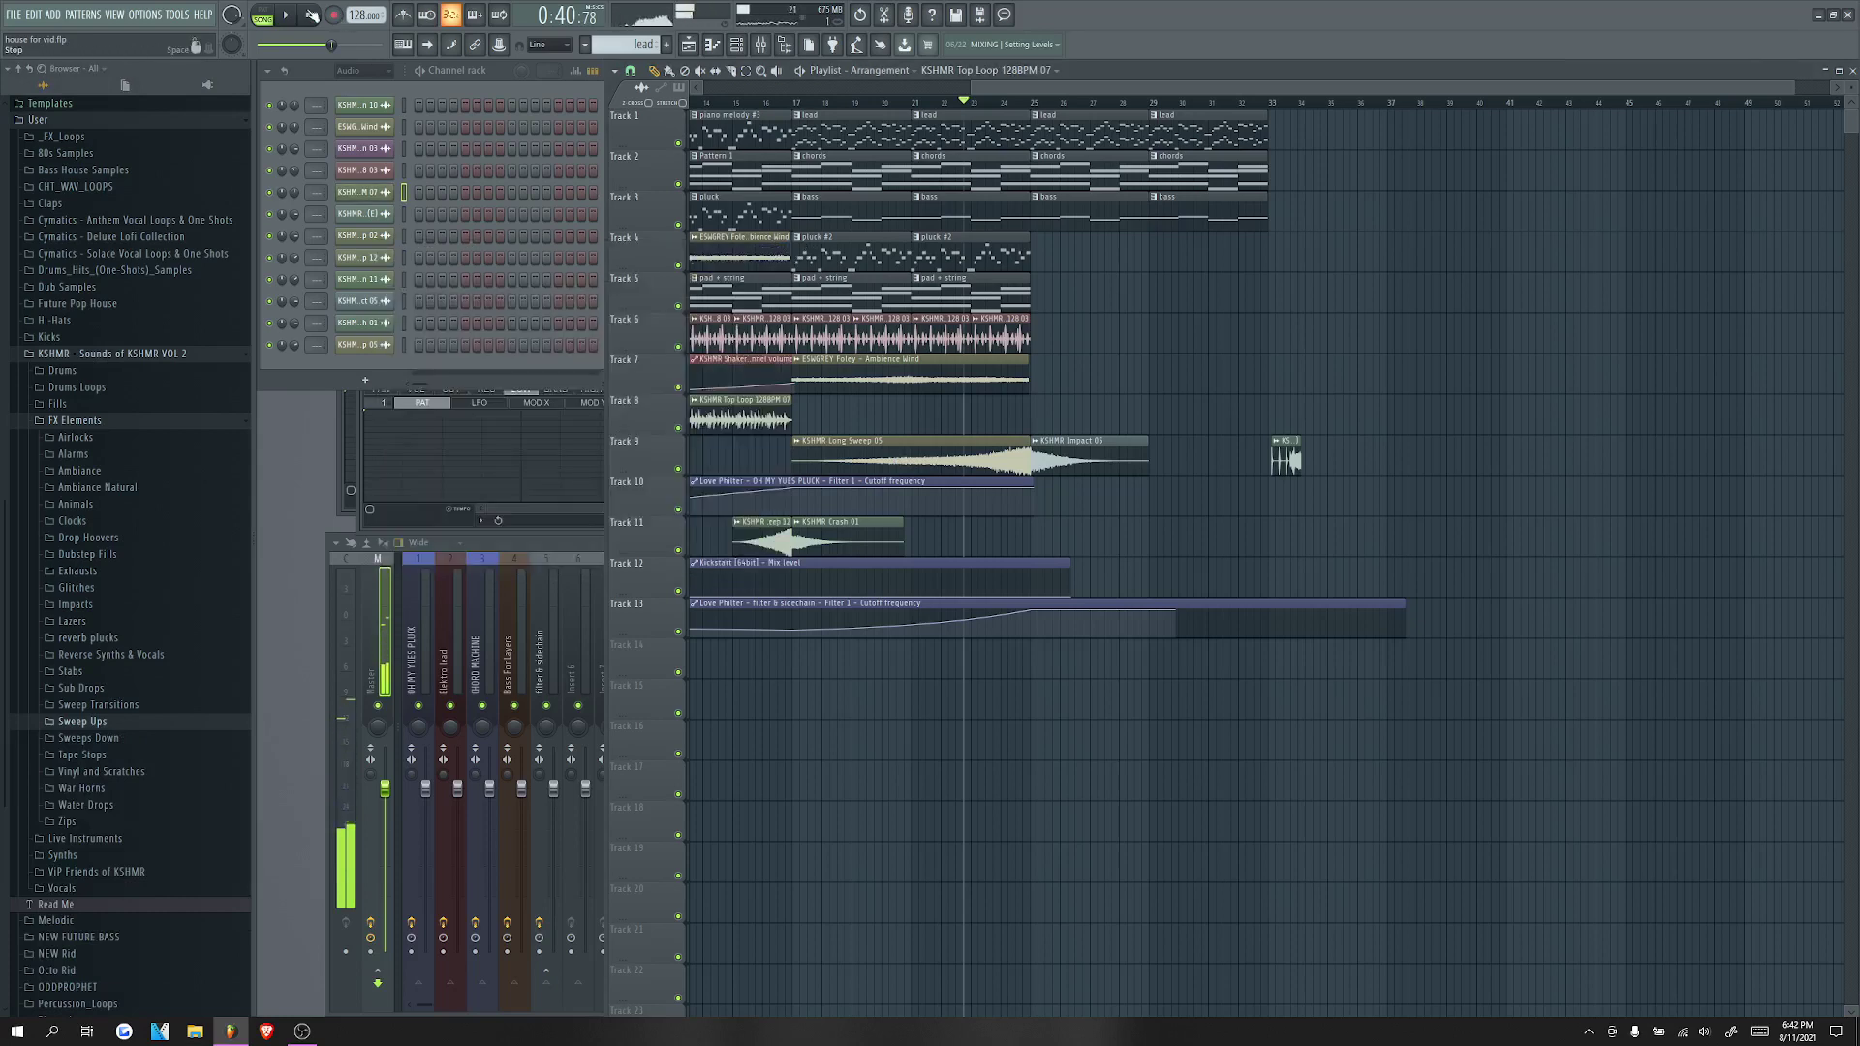
Step: Place two KSHMR Top Loop 128BPM 09 clips back to back on Track 8 between bars 17 and 25
{"action": "left_click", "coordinate": [85, 388]}
{"action": "left_click_drag", "start_coordinate": [118, 808], "coordinate": [943, 410]}
{"action": "left_click_drag", "start_coordinate": [942, 410], "coordinate": [943, 410]}
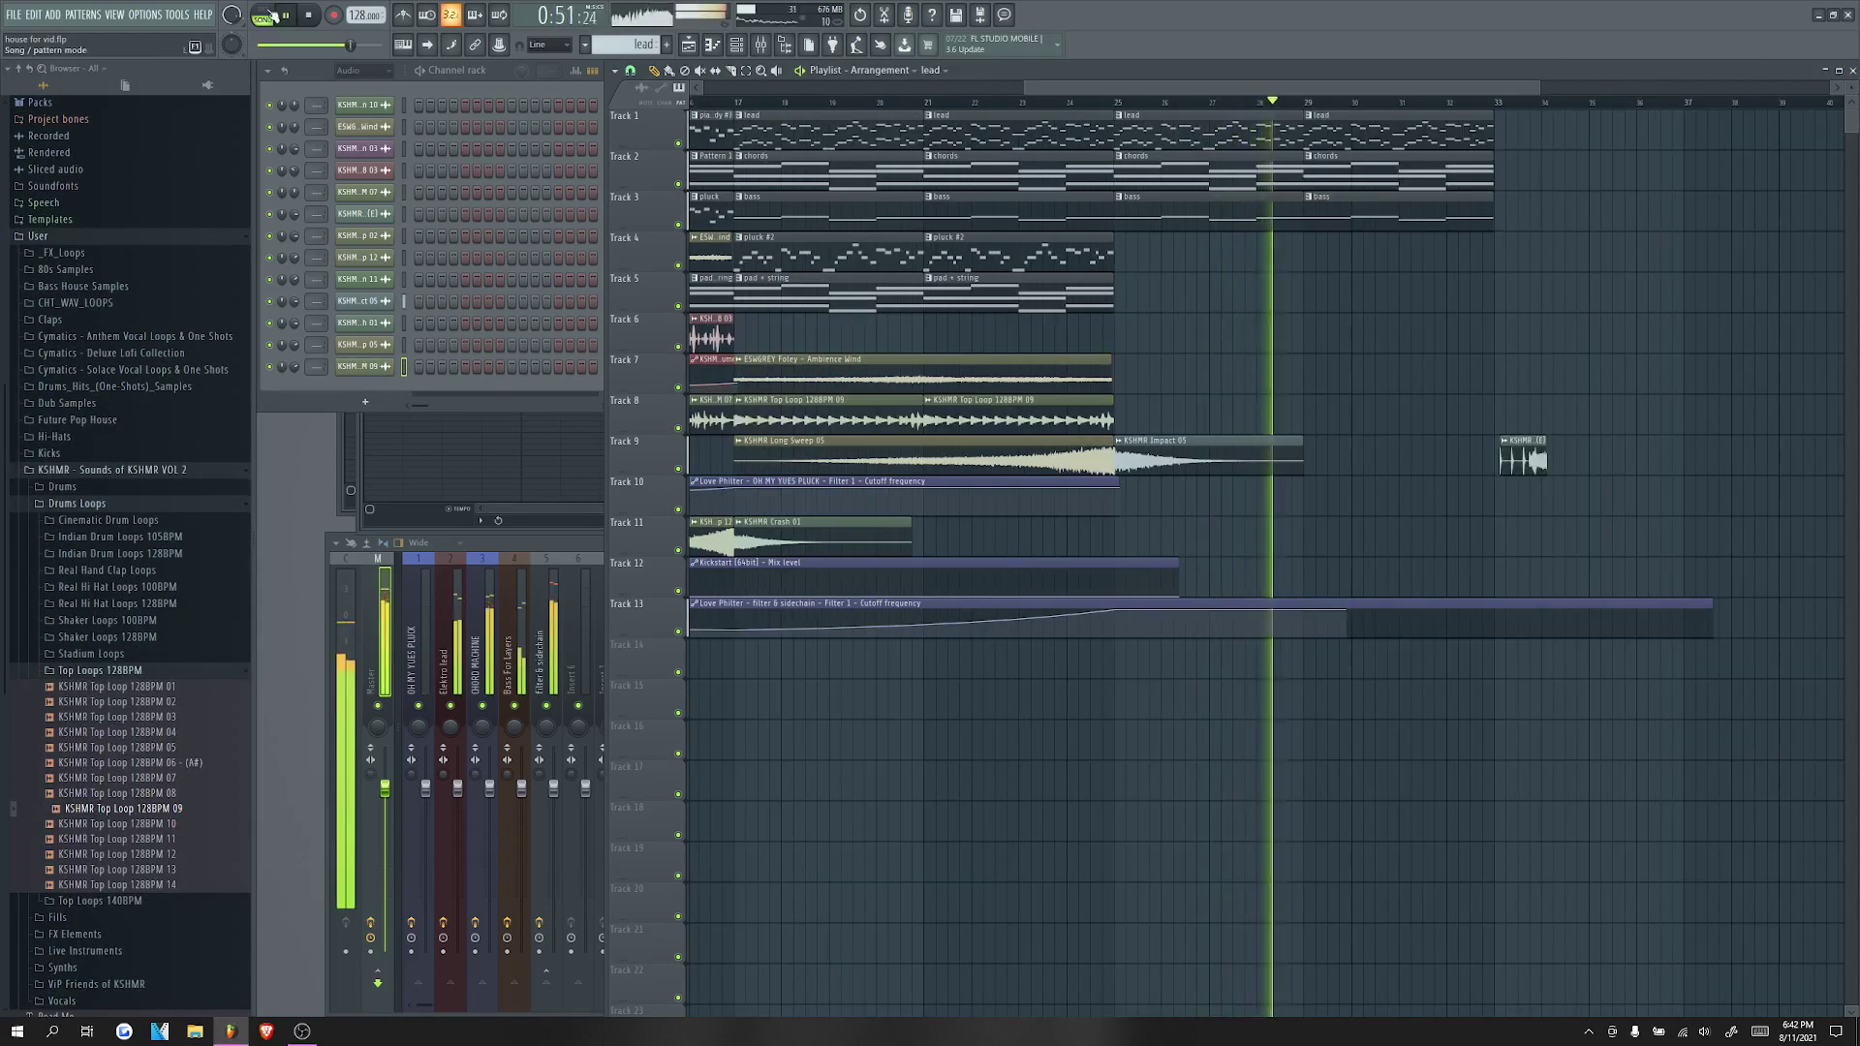
Step: Play the lead pattern and adjust the high-frequency bands in the Elektro lead mixer track's Fruity parametric EQ 2
{"action": "key", "text": "l"}
{"action": "key", "text": "space"}
{"action": "left_click", "coordinate": [449, 653]}
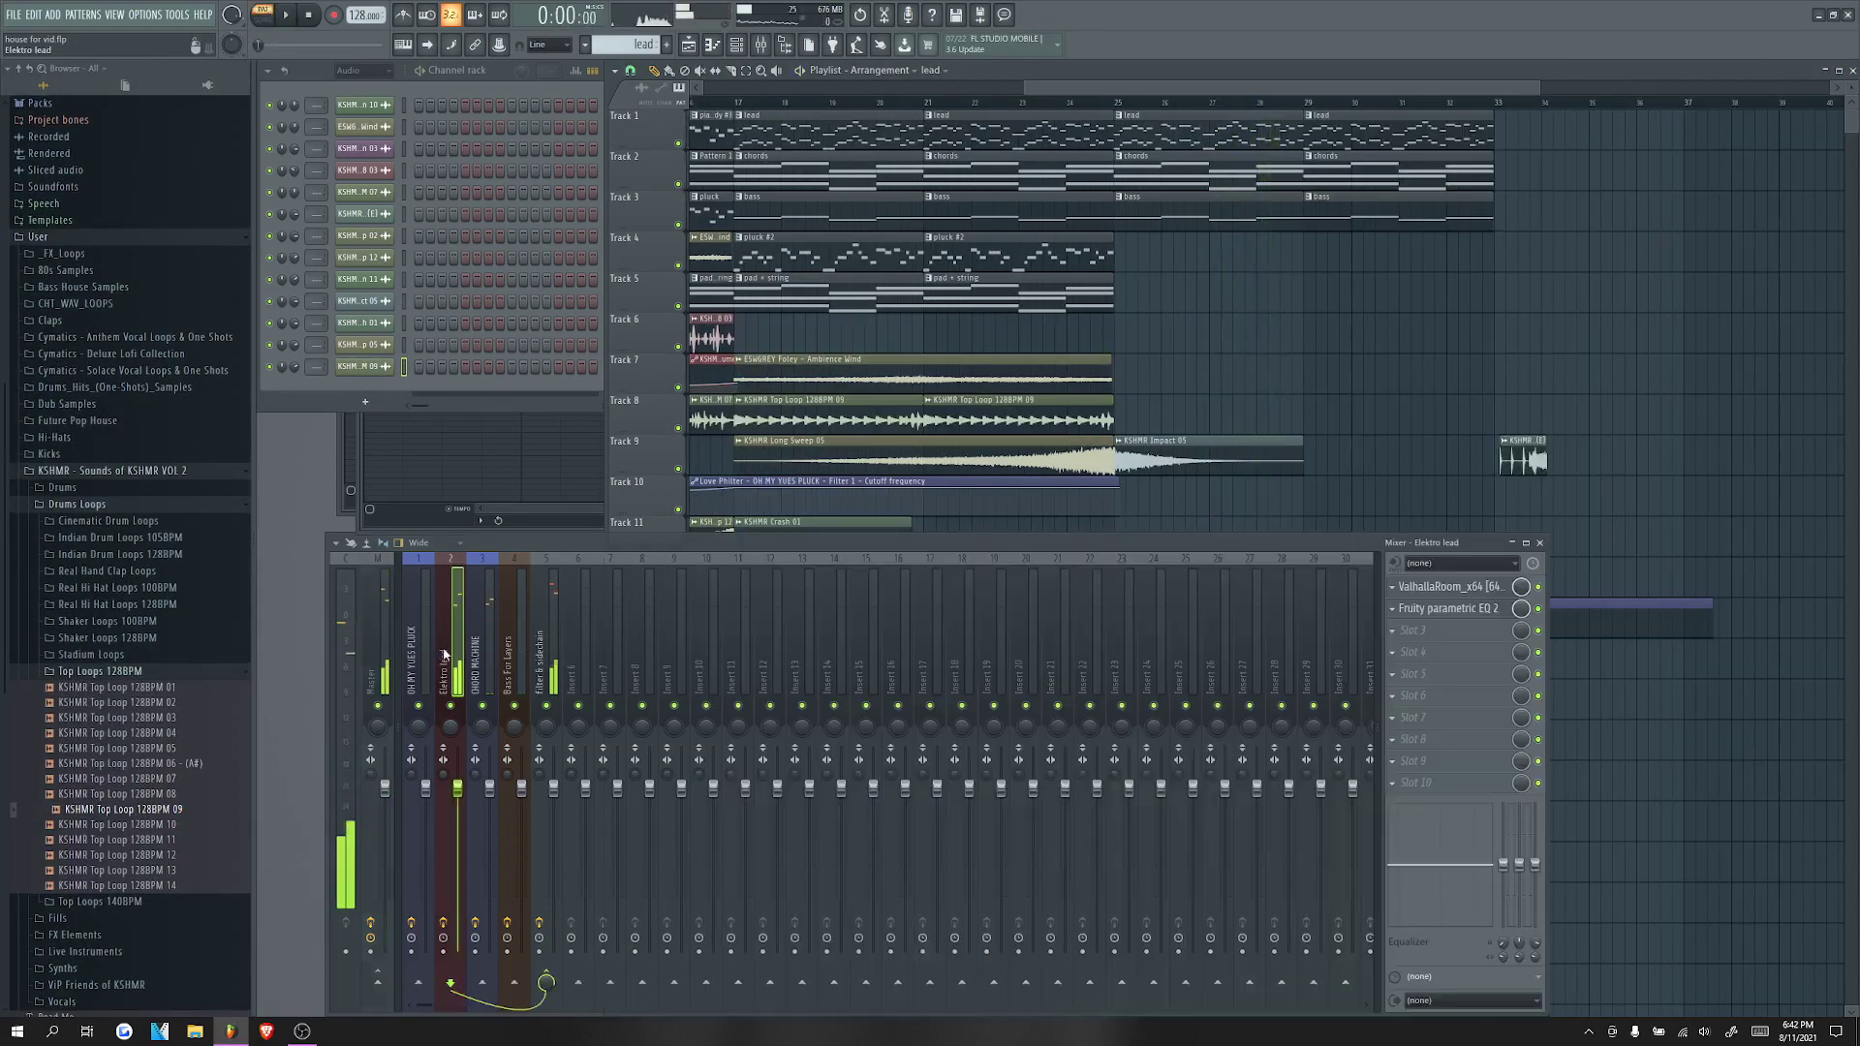
{"action": "left_click", "coordinate": [1459, 608]}
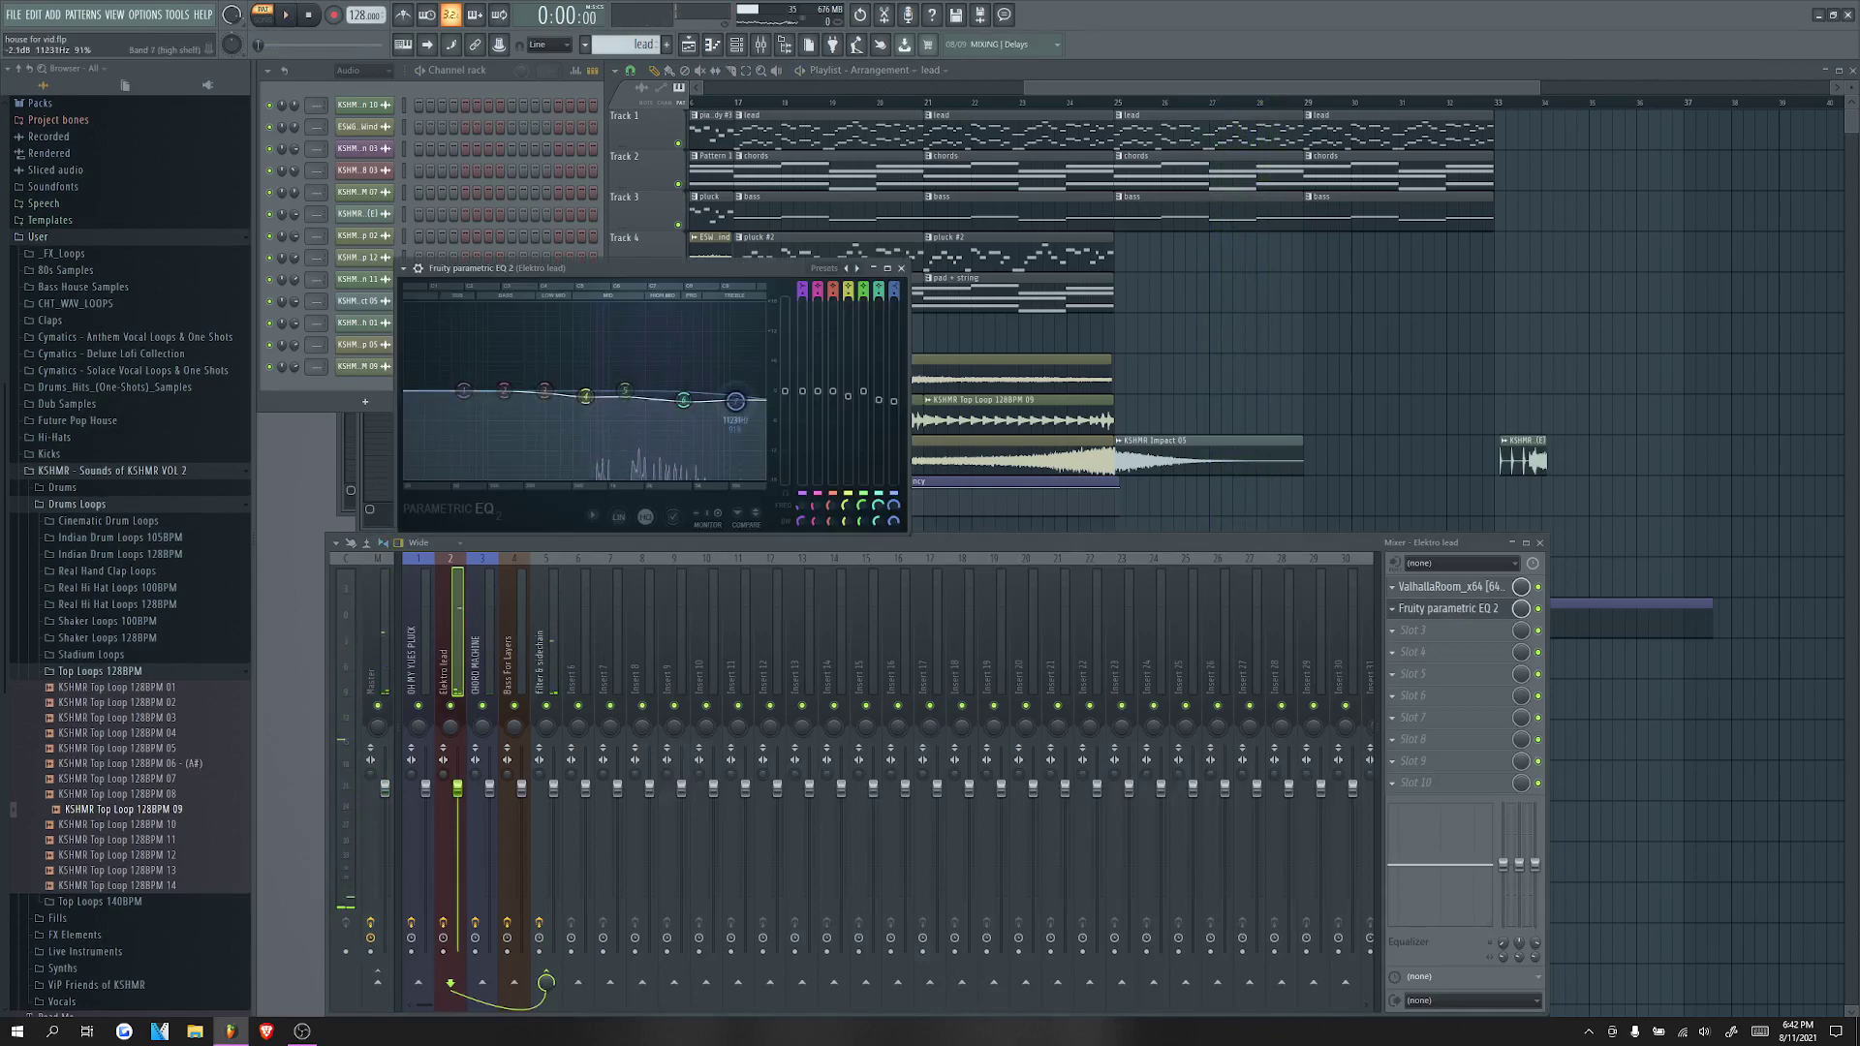
{"action": "key", "text": "space"}
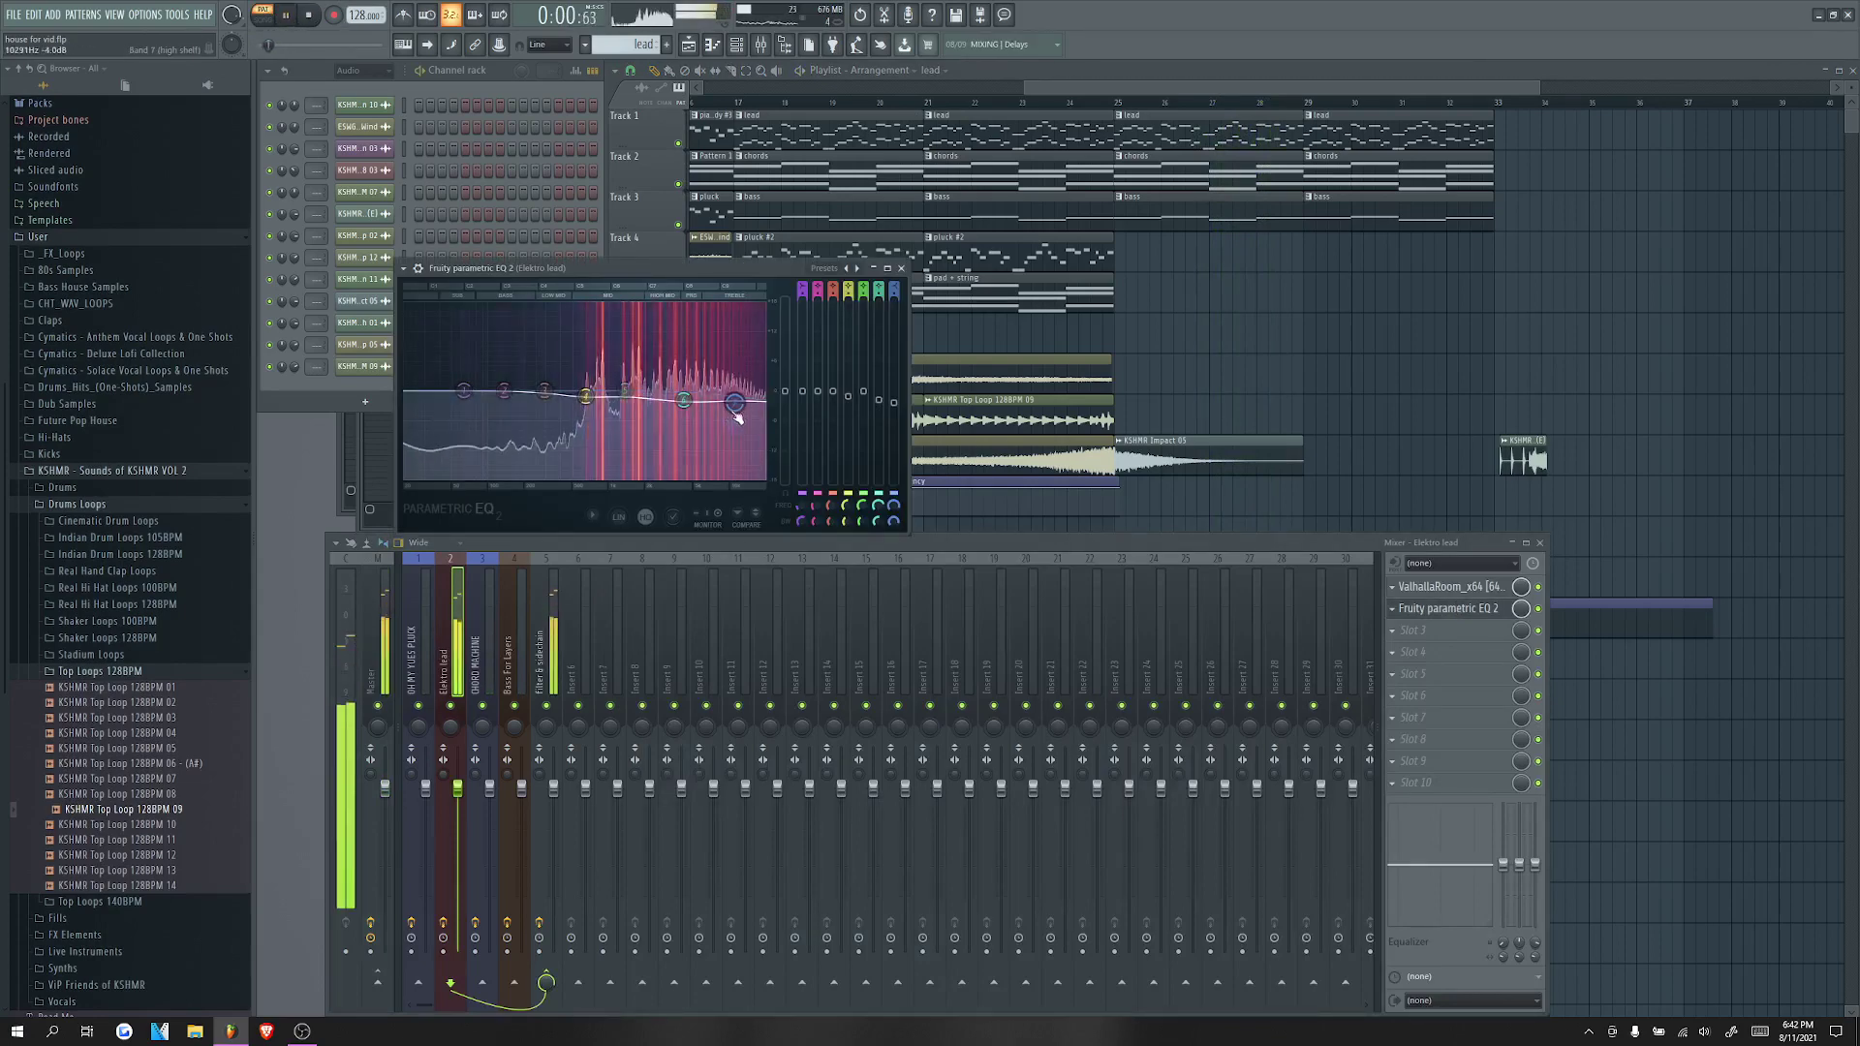
{"action": "left_click_drag", "start_coordinate": [684, 401], "coordinate": [731, 413]}
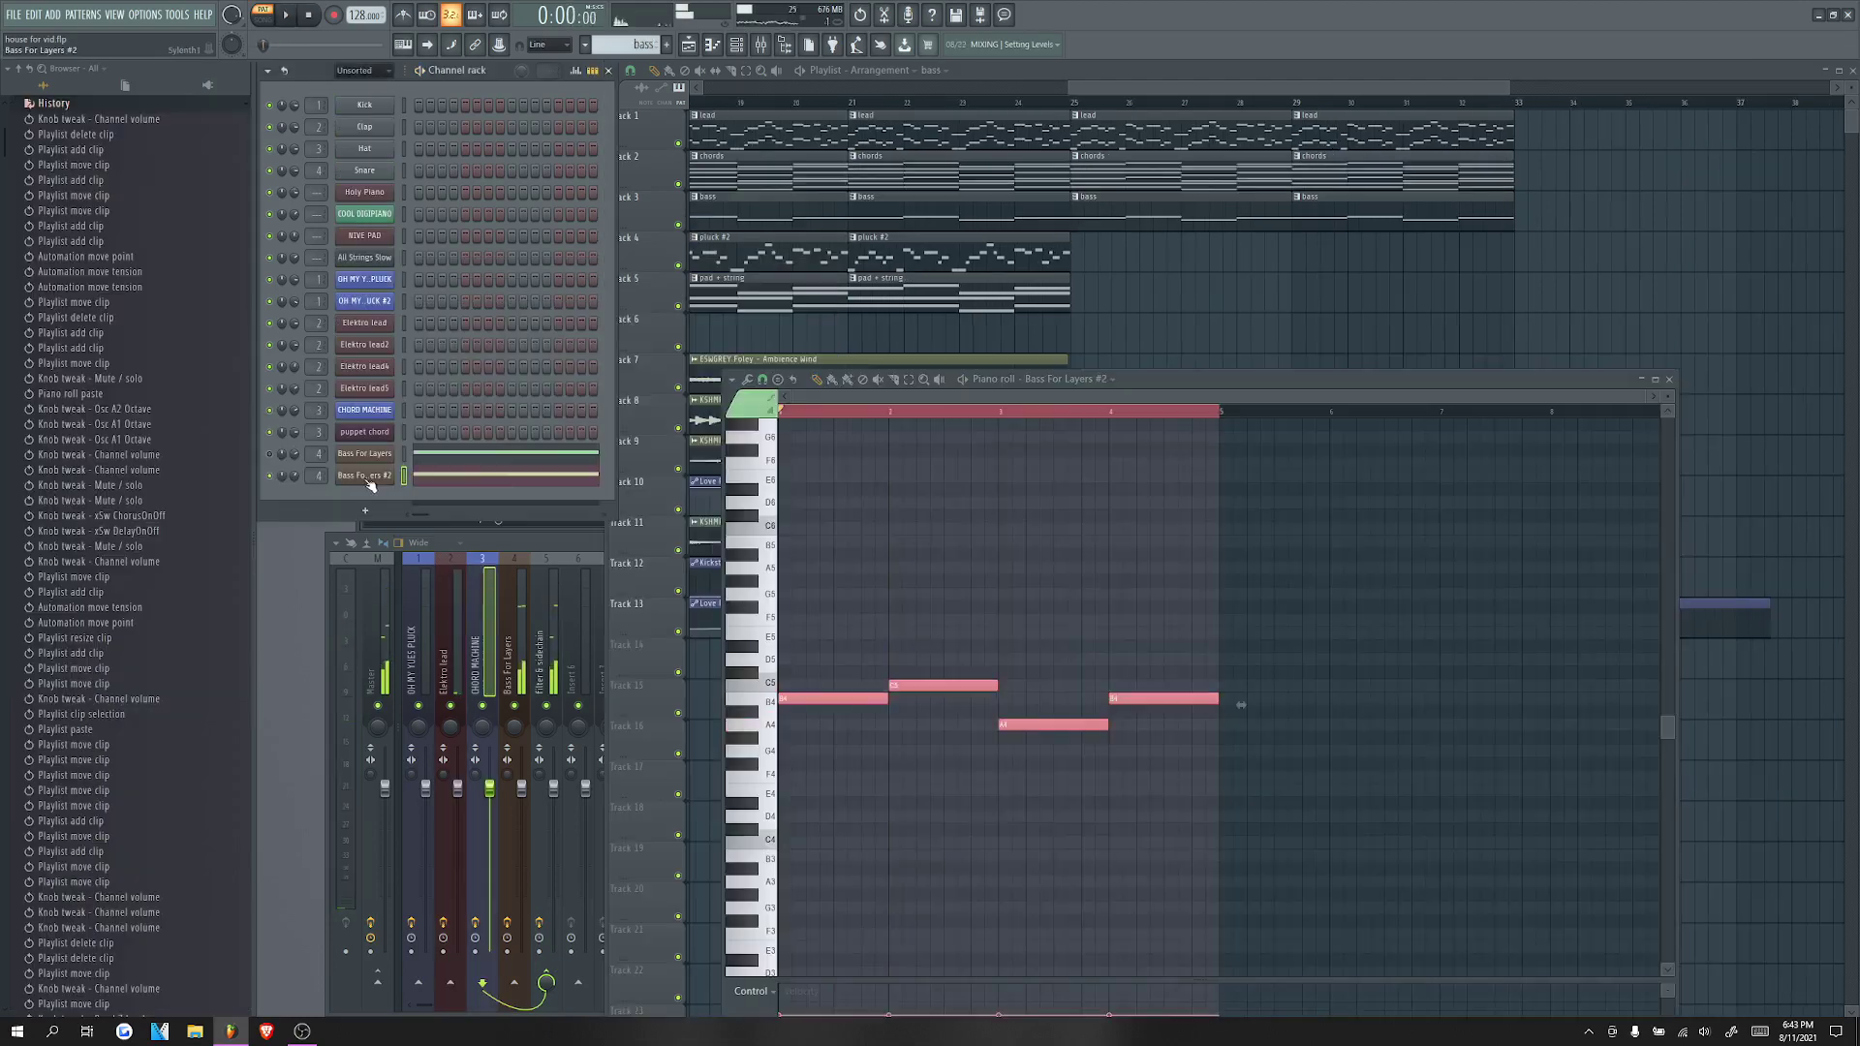
Step: Replace the Sylenth1 preset of the Bass For Layers #2 channel with nurko bass 2
{"action": "left_click", "coordinate": [366, 487]}
{"action": "left_click", "coordinate": [993, 210]}
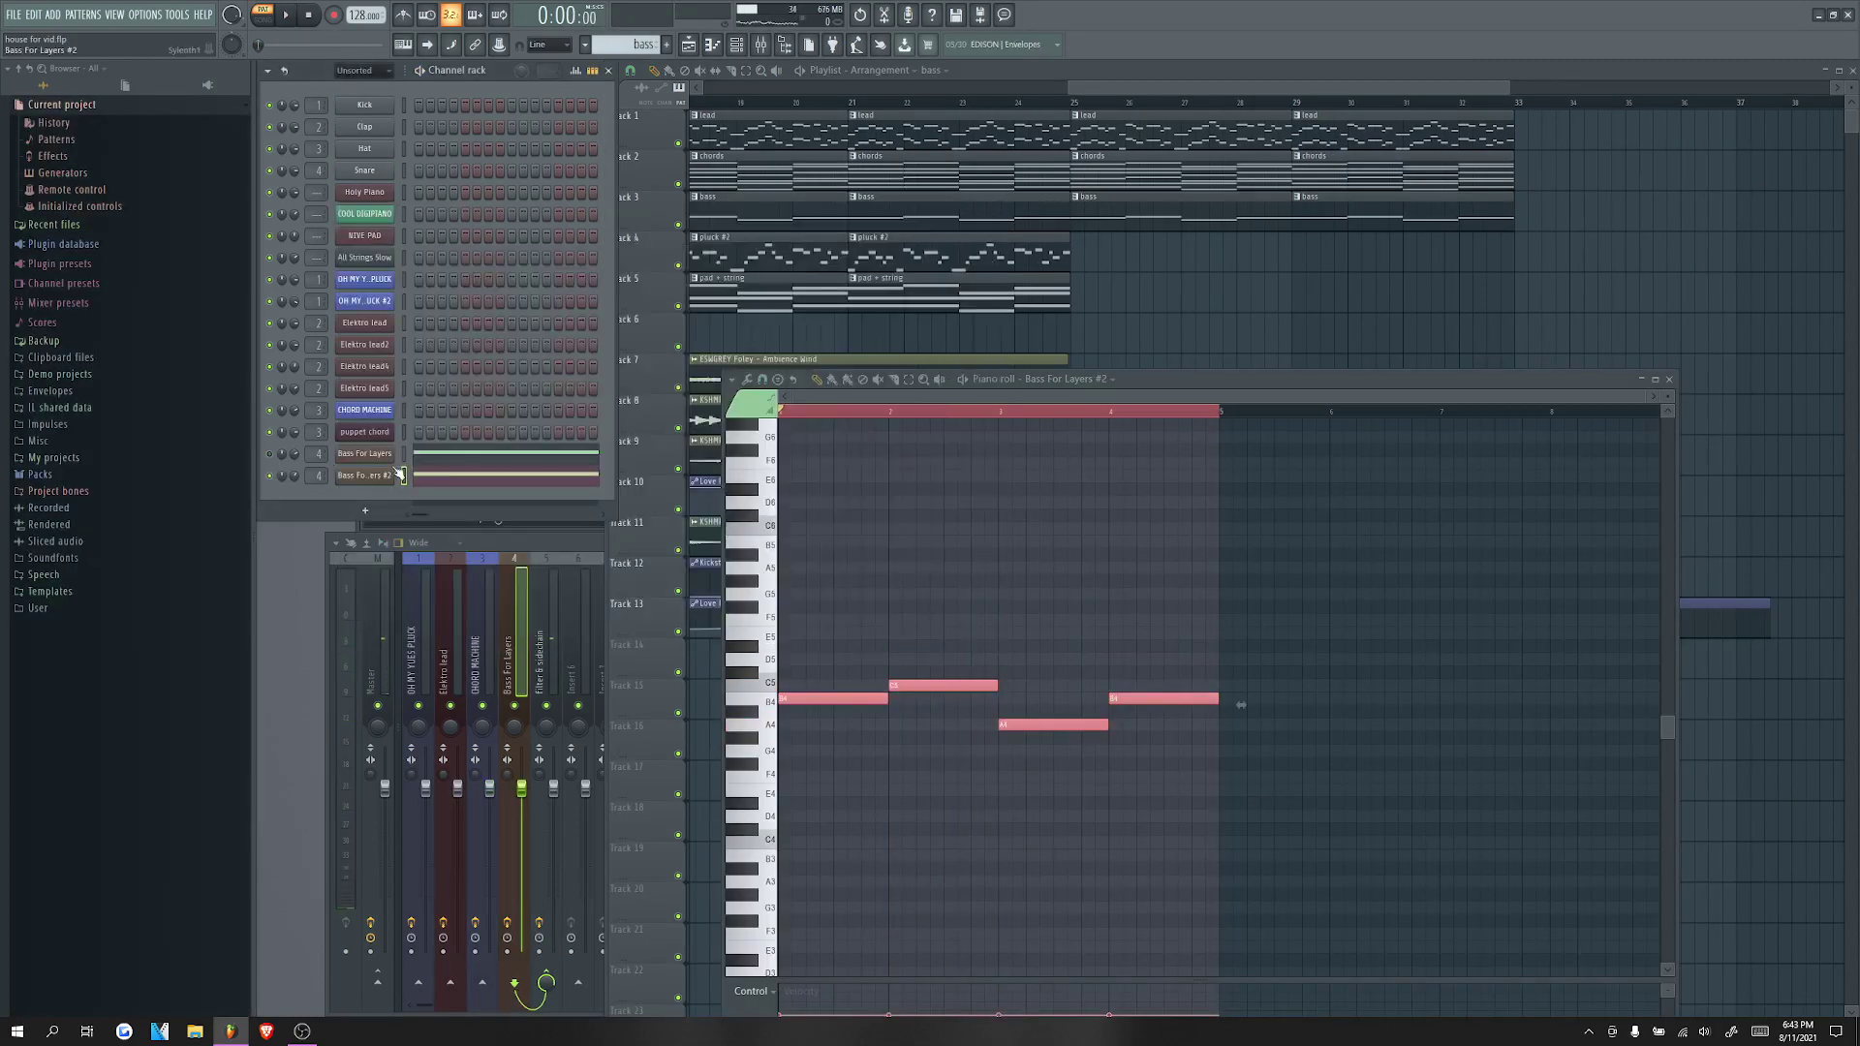
{"action": "right_click", "coordinate": [393, 474]}
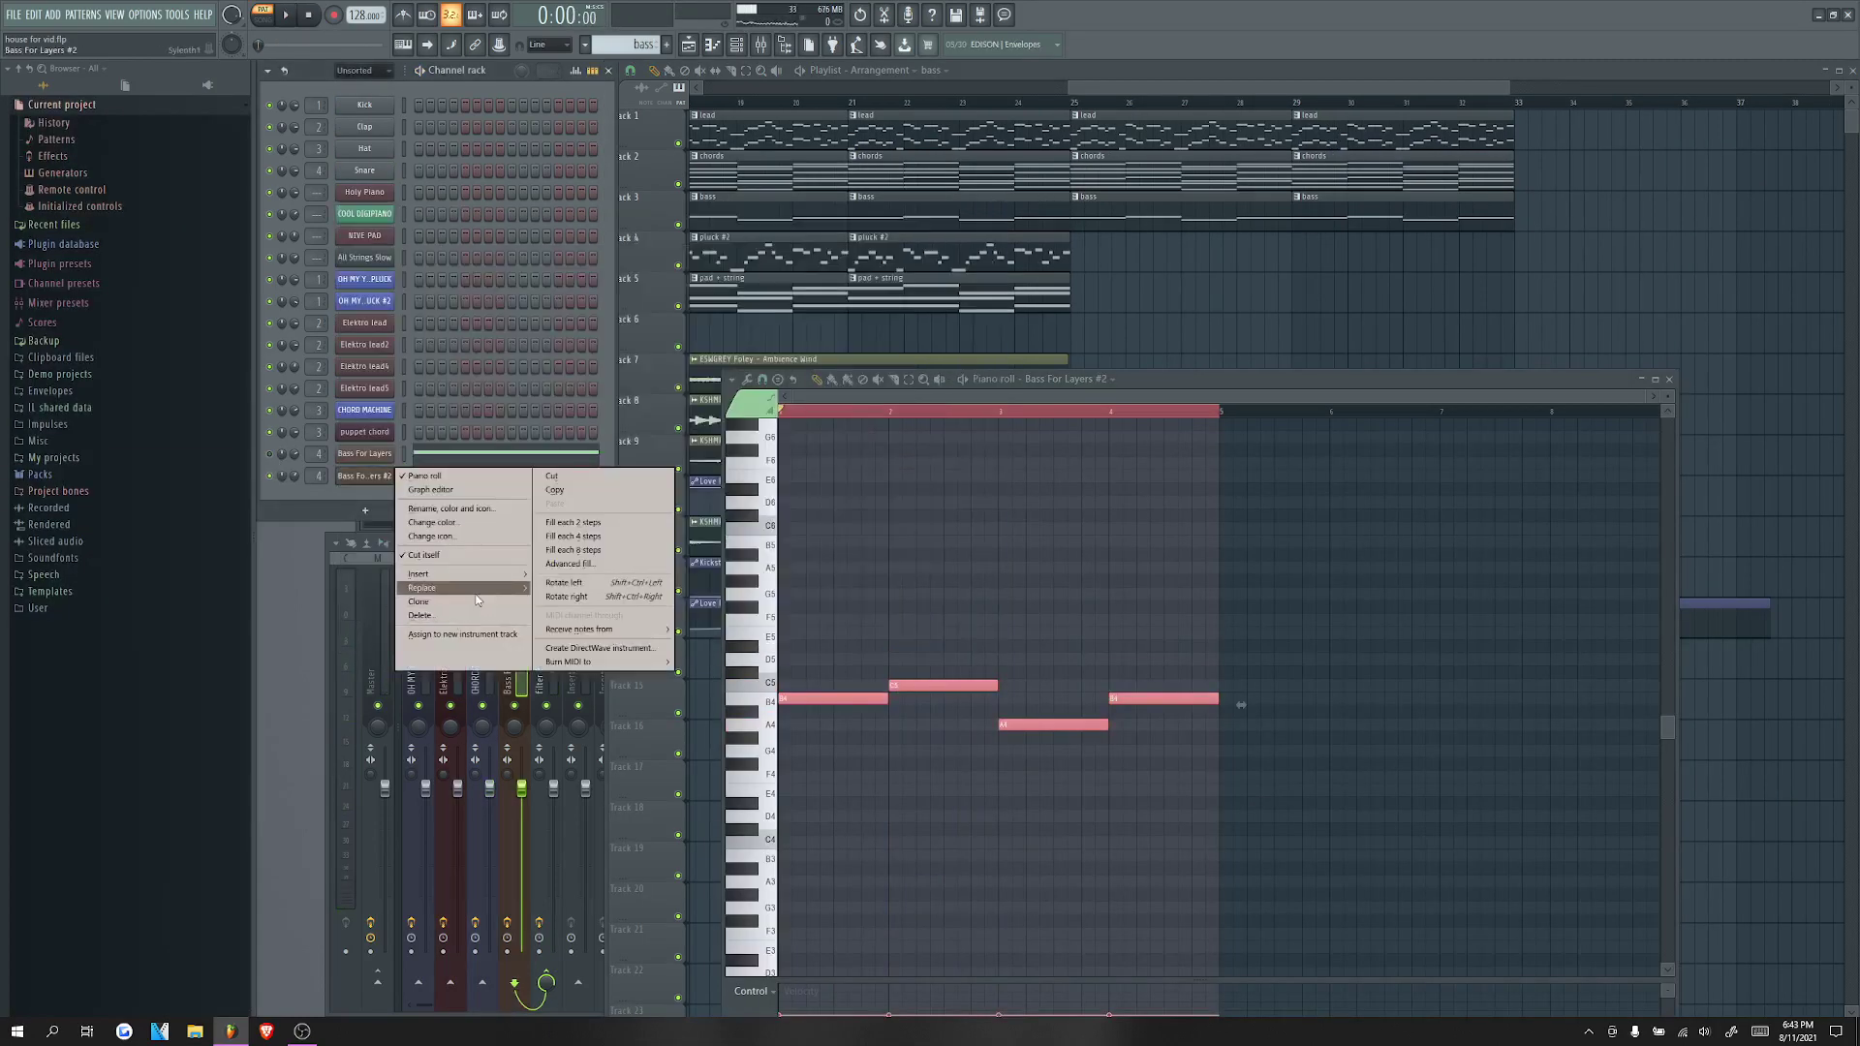
{"action": "left_click", "coordinate": [371, 479]}
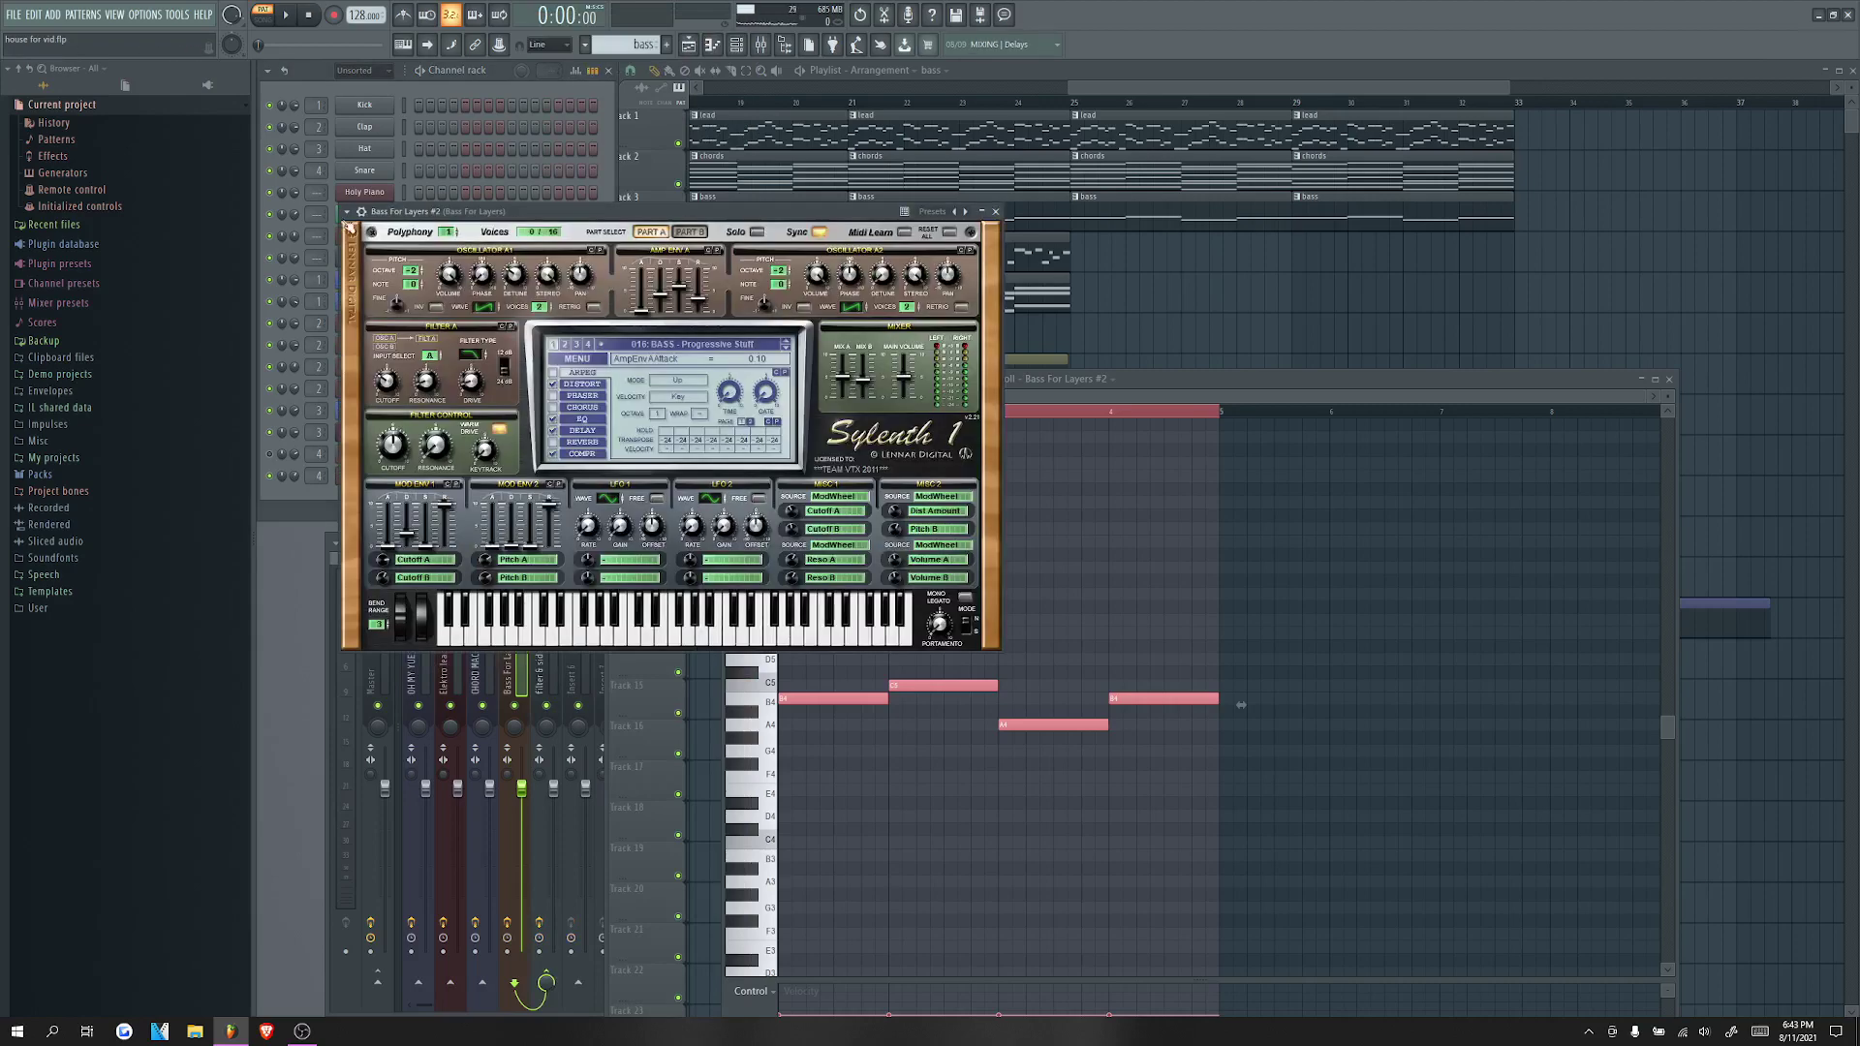
{"action": "left_click", "coordinate": [347, 212]}
{"action": "mouse_move", "coordinate": [378, 253]}
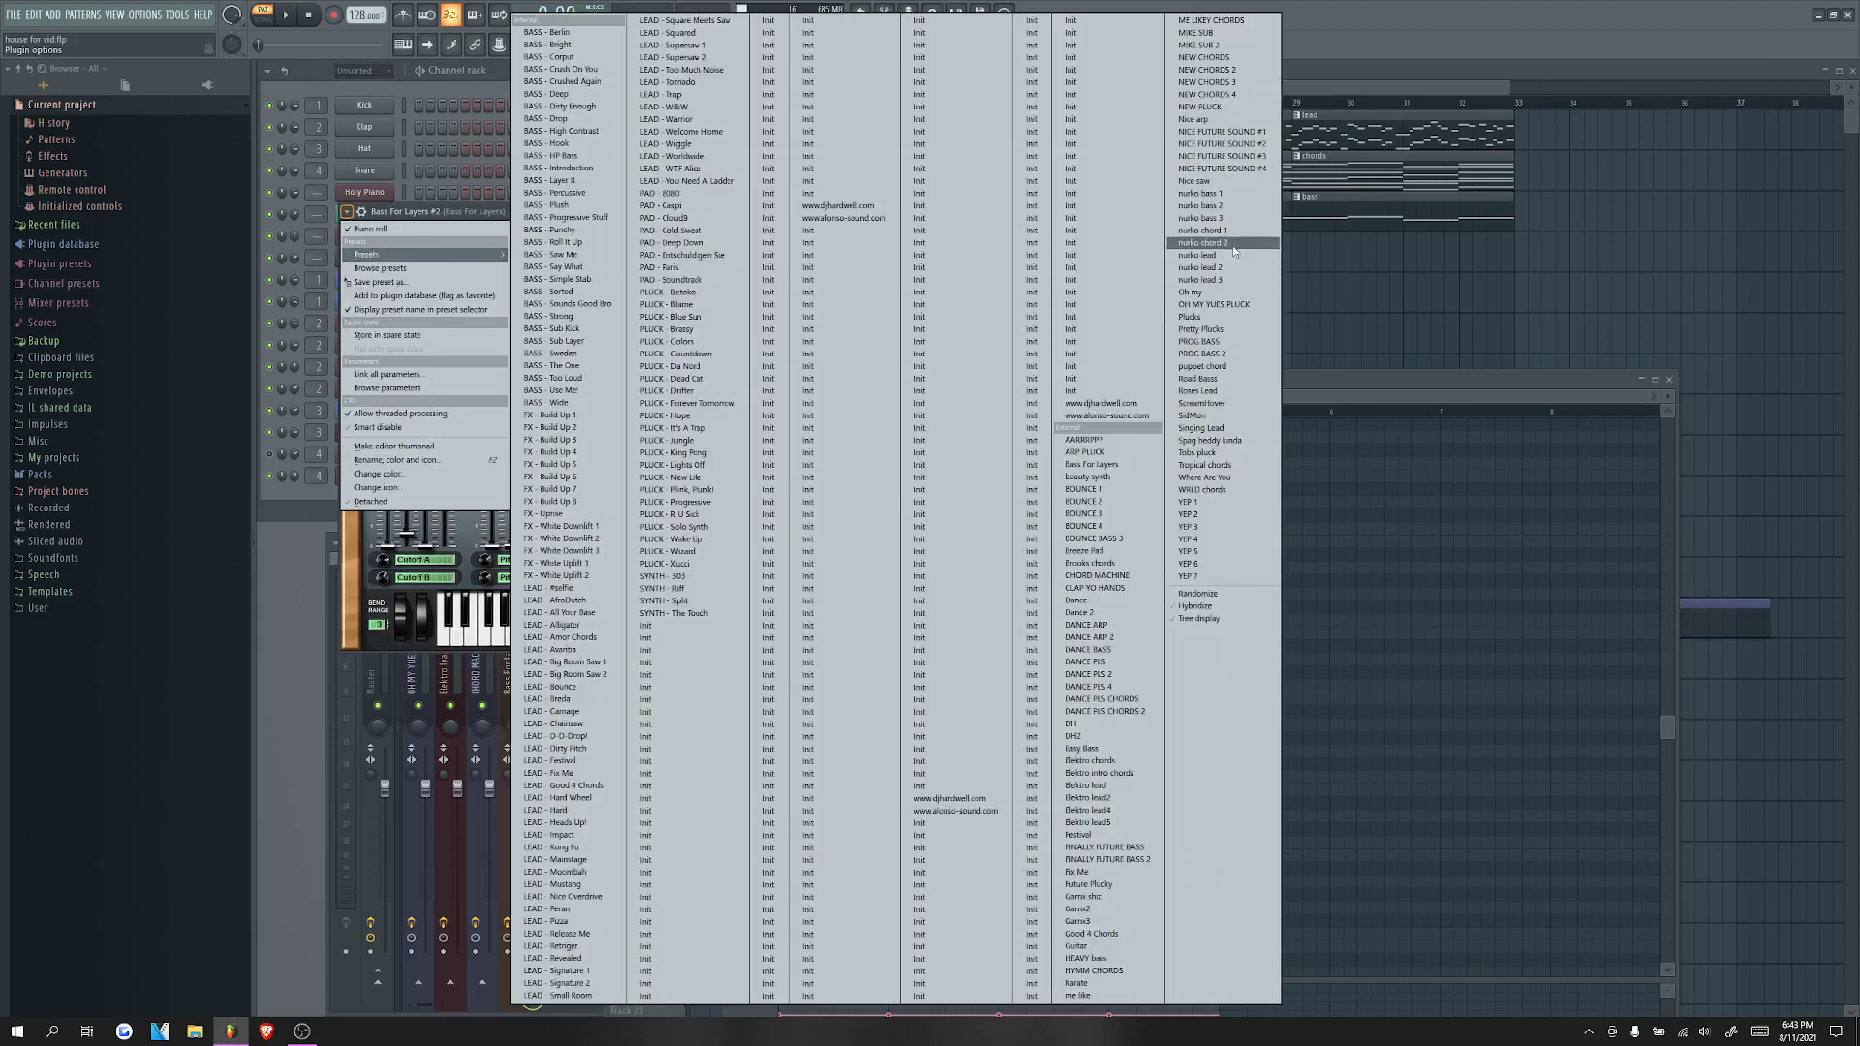
{"action": "left_click", "coordinate": [1201, 205]}
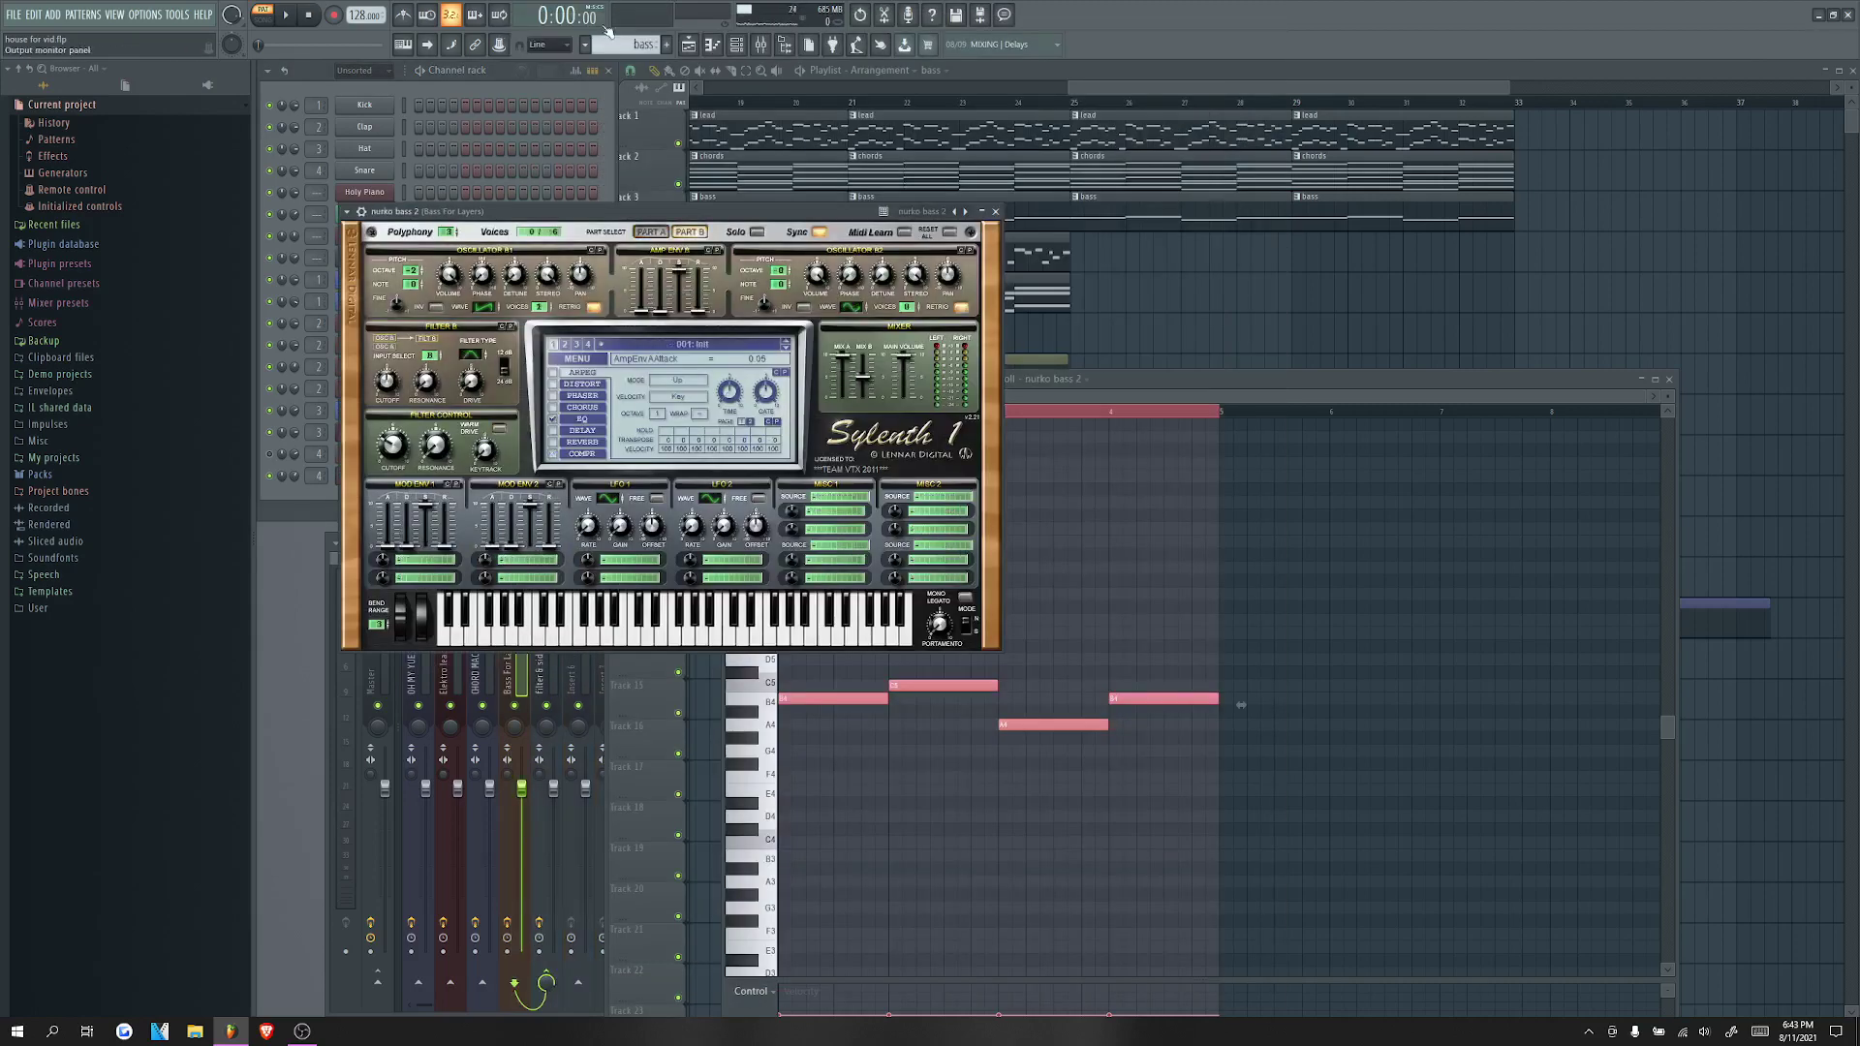
Step: Audition the bass pattern, play the arrangement from just before bar 25, and lower the nurko bass 2 channel's volume
{"action": "left_click", "coordinate": [285, 16]}
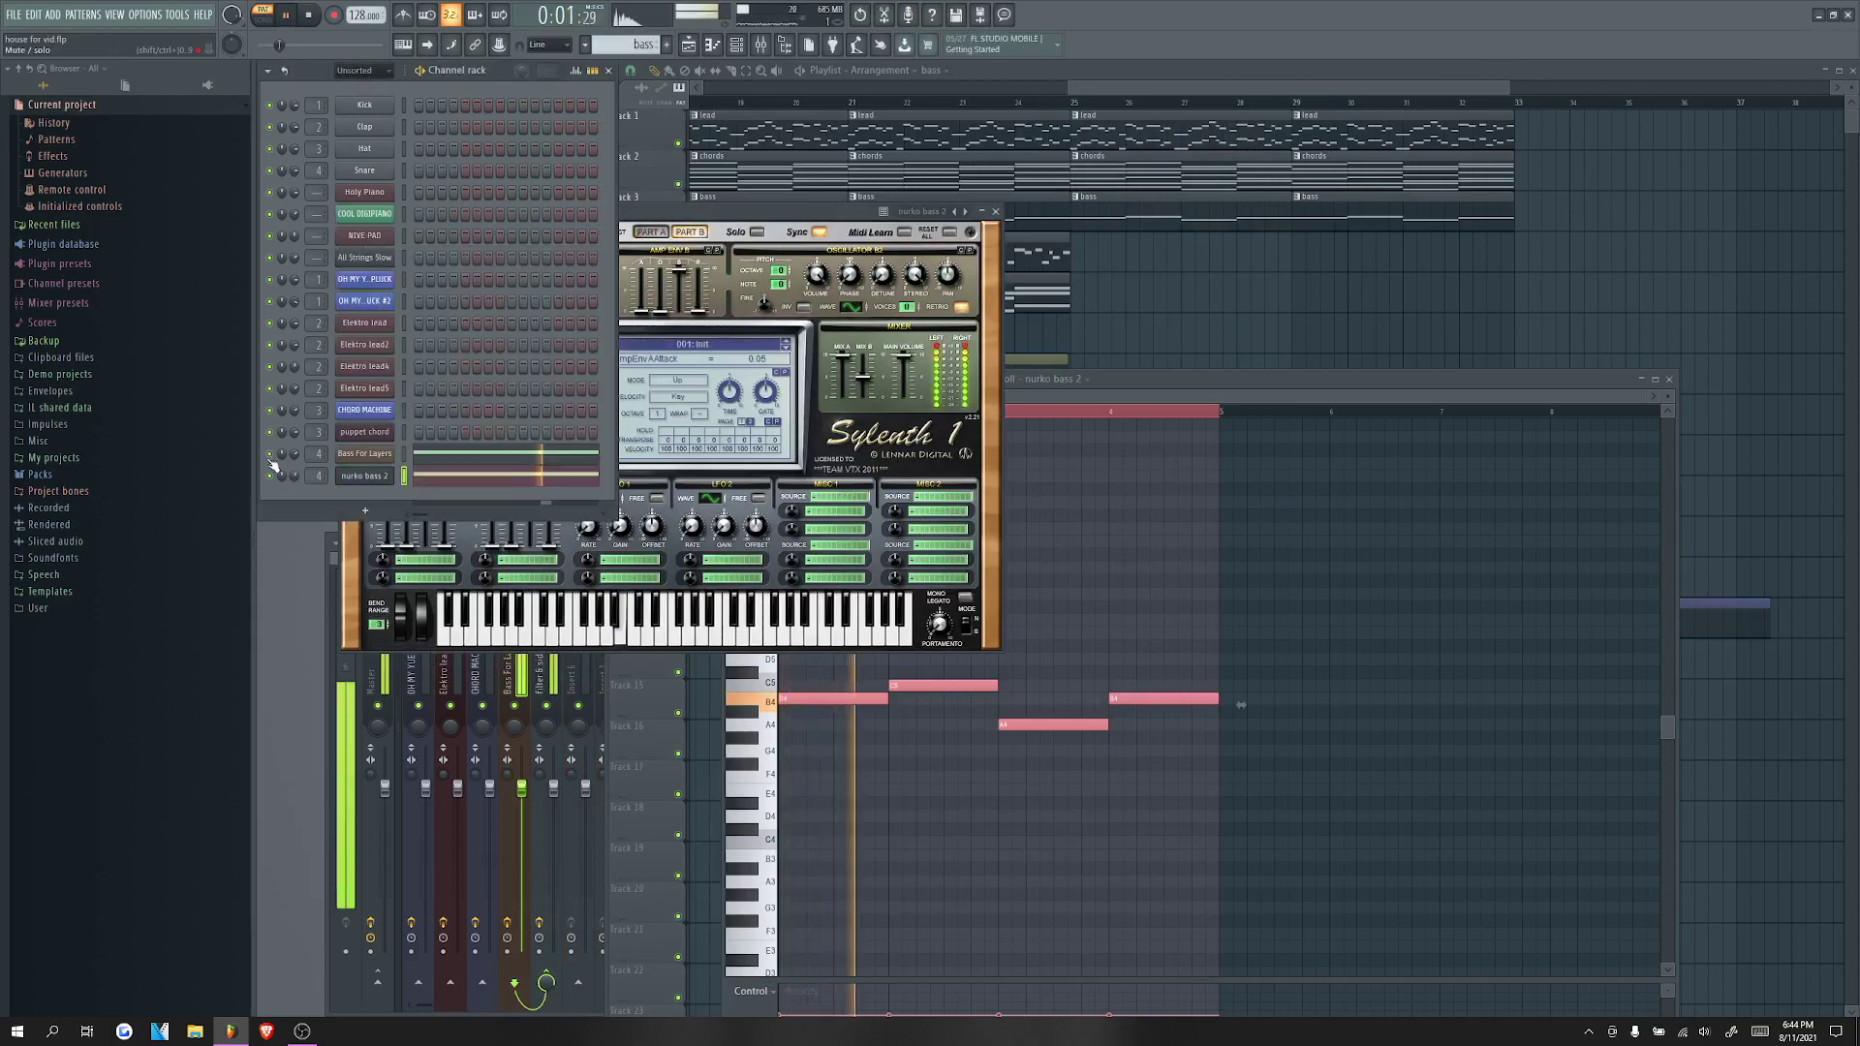
{"action": "left_click", "coordinate": [995, 211]}
{"action": "left_click", "coordinate": [1048, 101]}
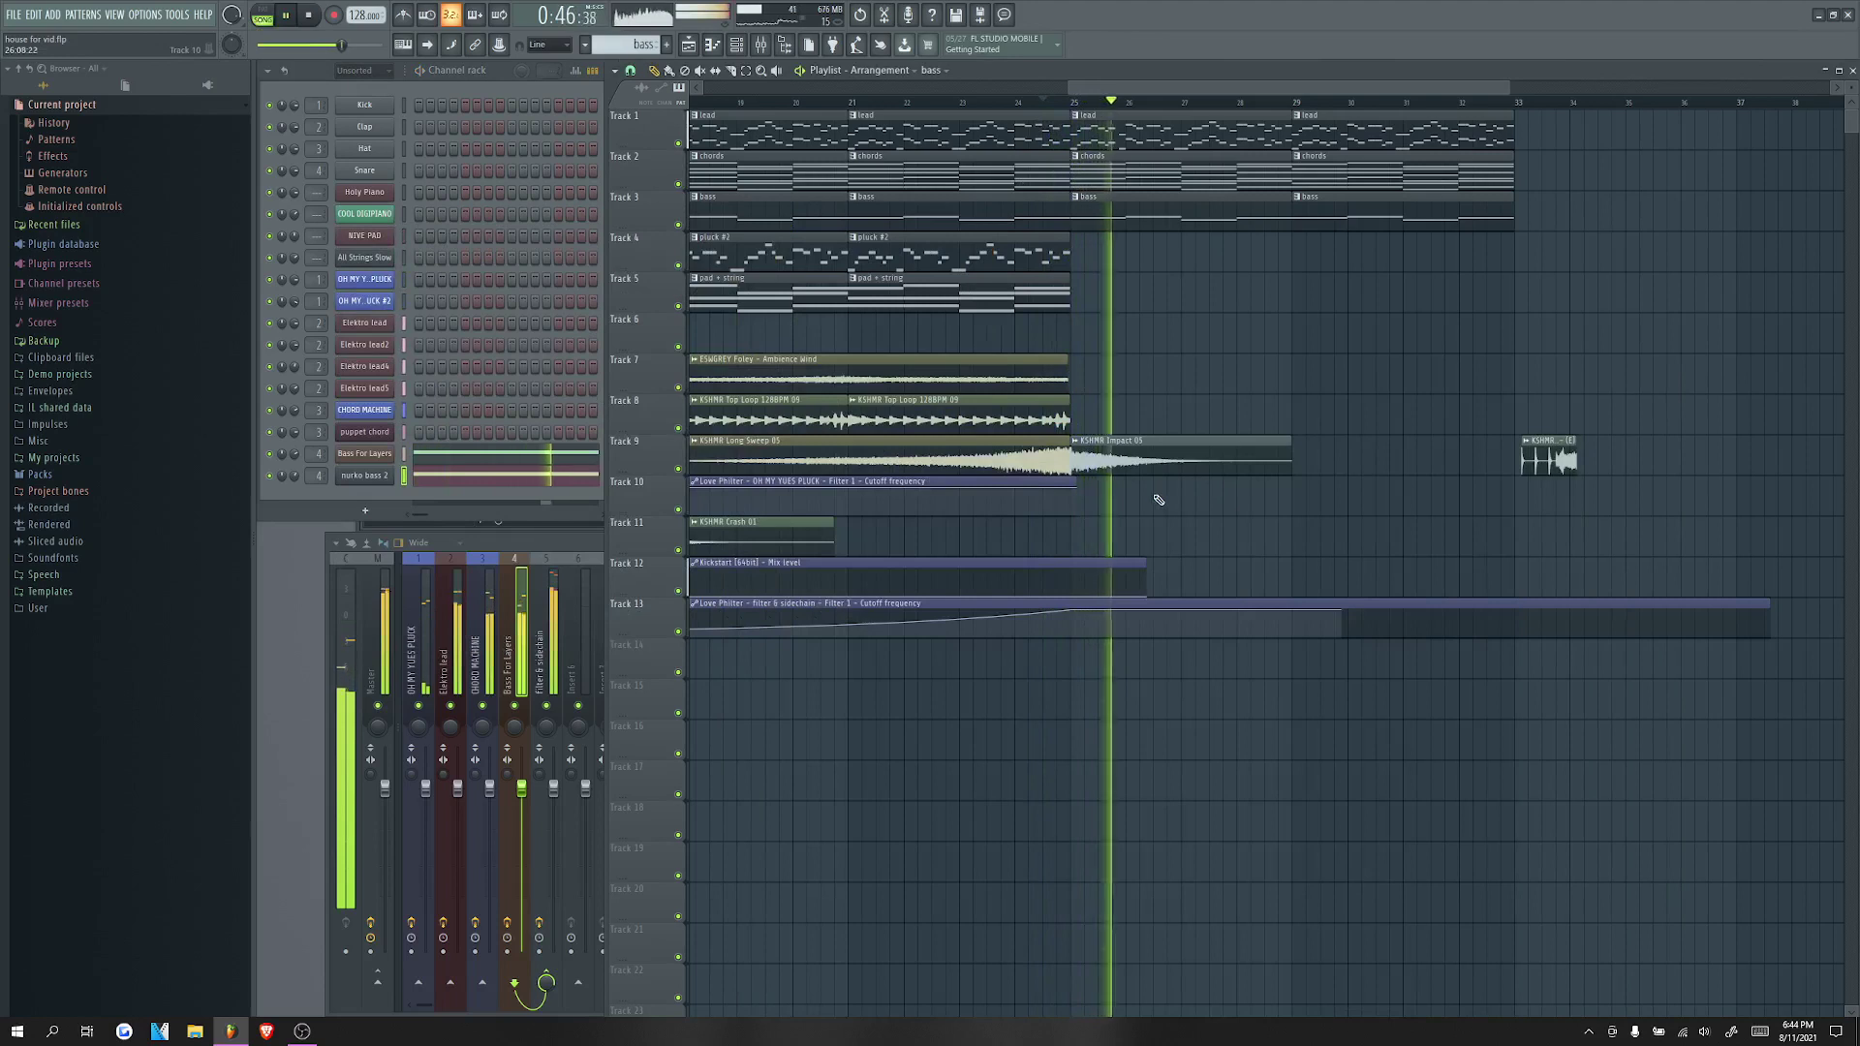
{"action": "left_click_drag", "start_coordinate": [295, 475], "coordinate": [295, 494]}
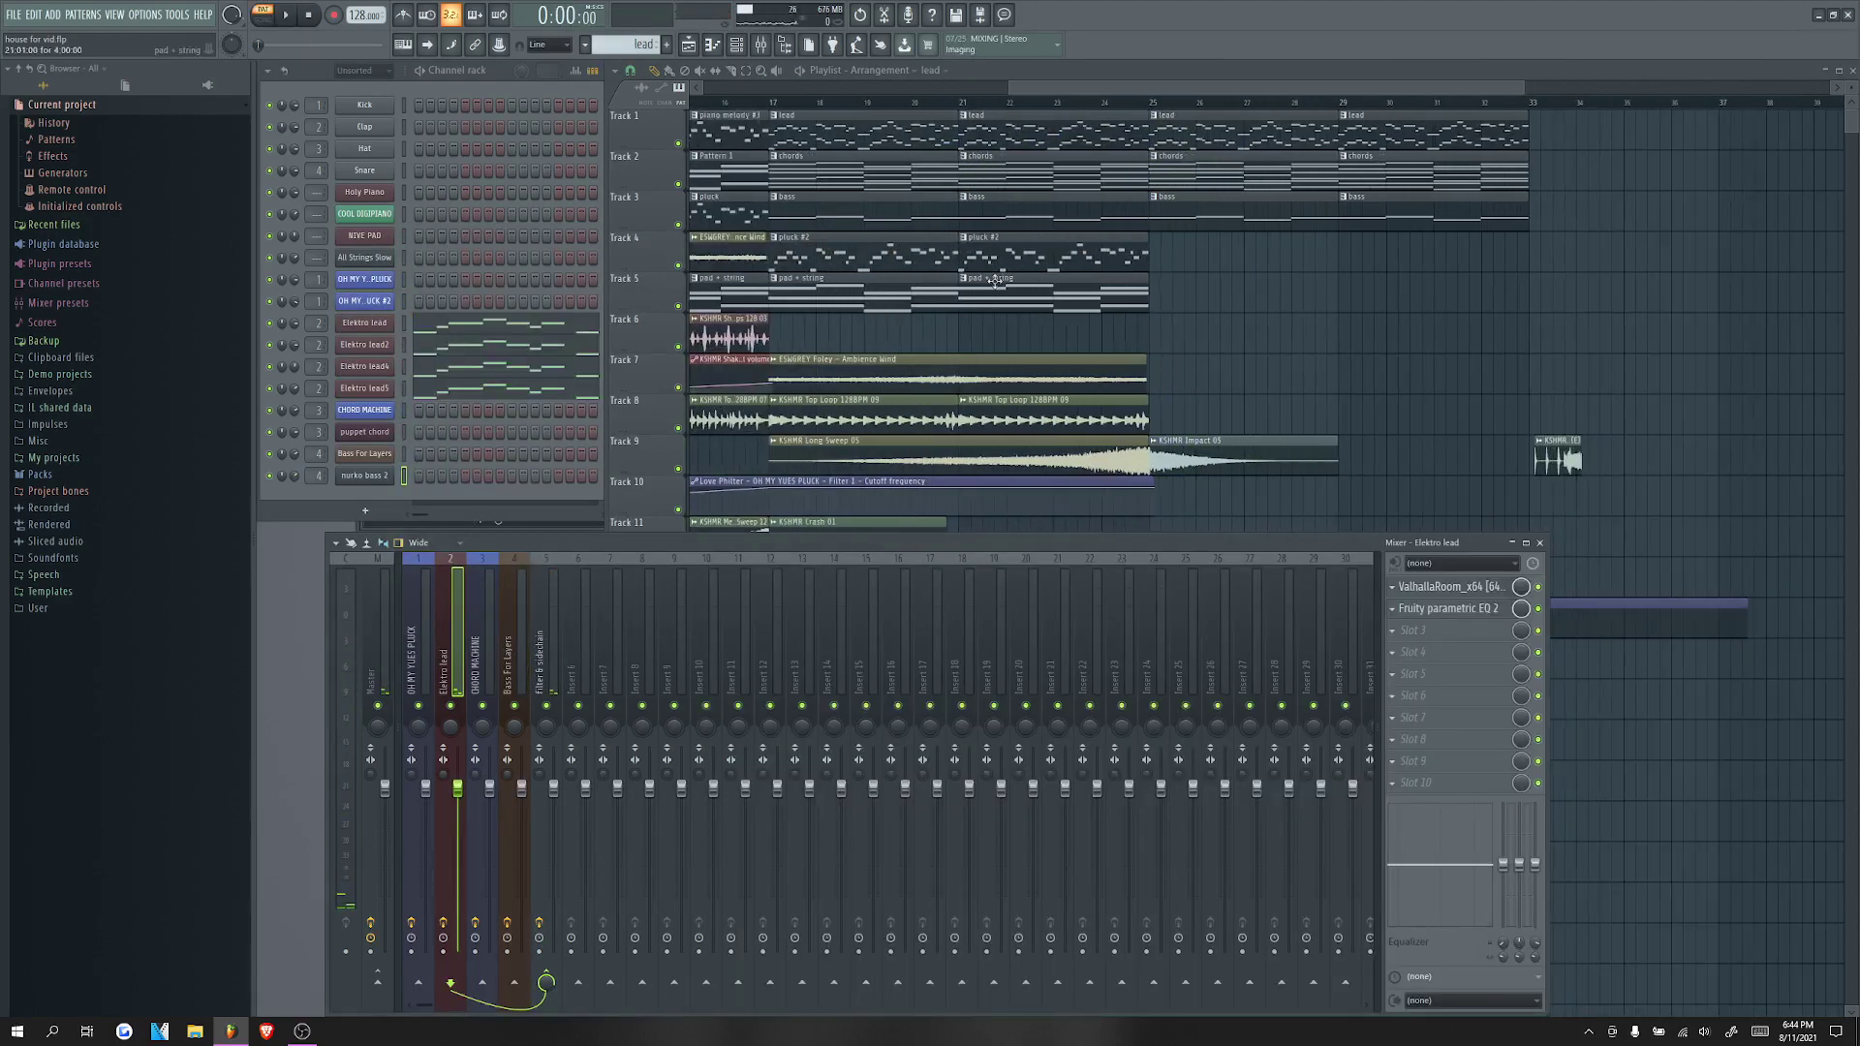
Step: Place two pluck #2 pattern clips back to back on Track 4 from bar 25 to bar 33
{"action": "left_click", "coordinate": [1033, 256]}
{"action": "left_click_drag", "start_coordinate": [1216, 256], "coordinate": [1159, 256]}
{"action": "left_click", "coordinate": [1348, 256]}
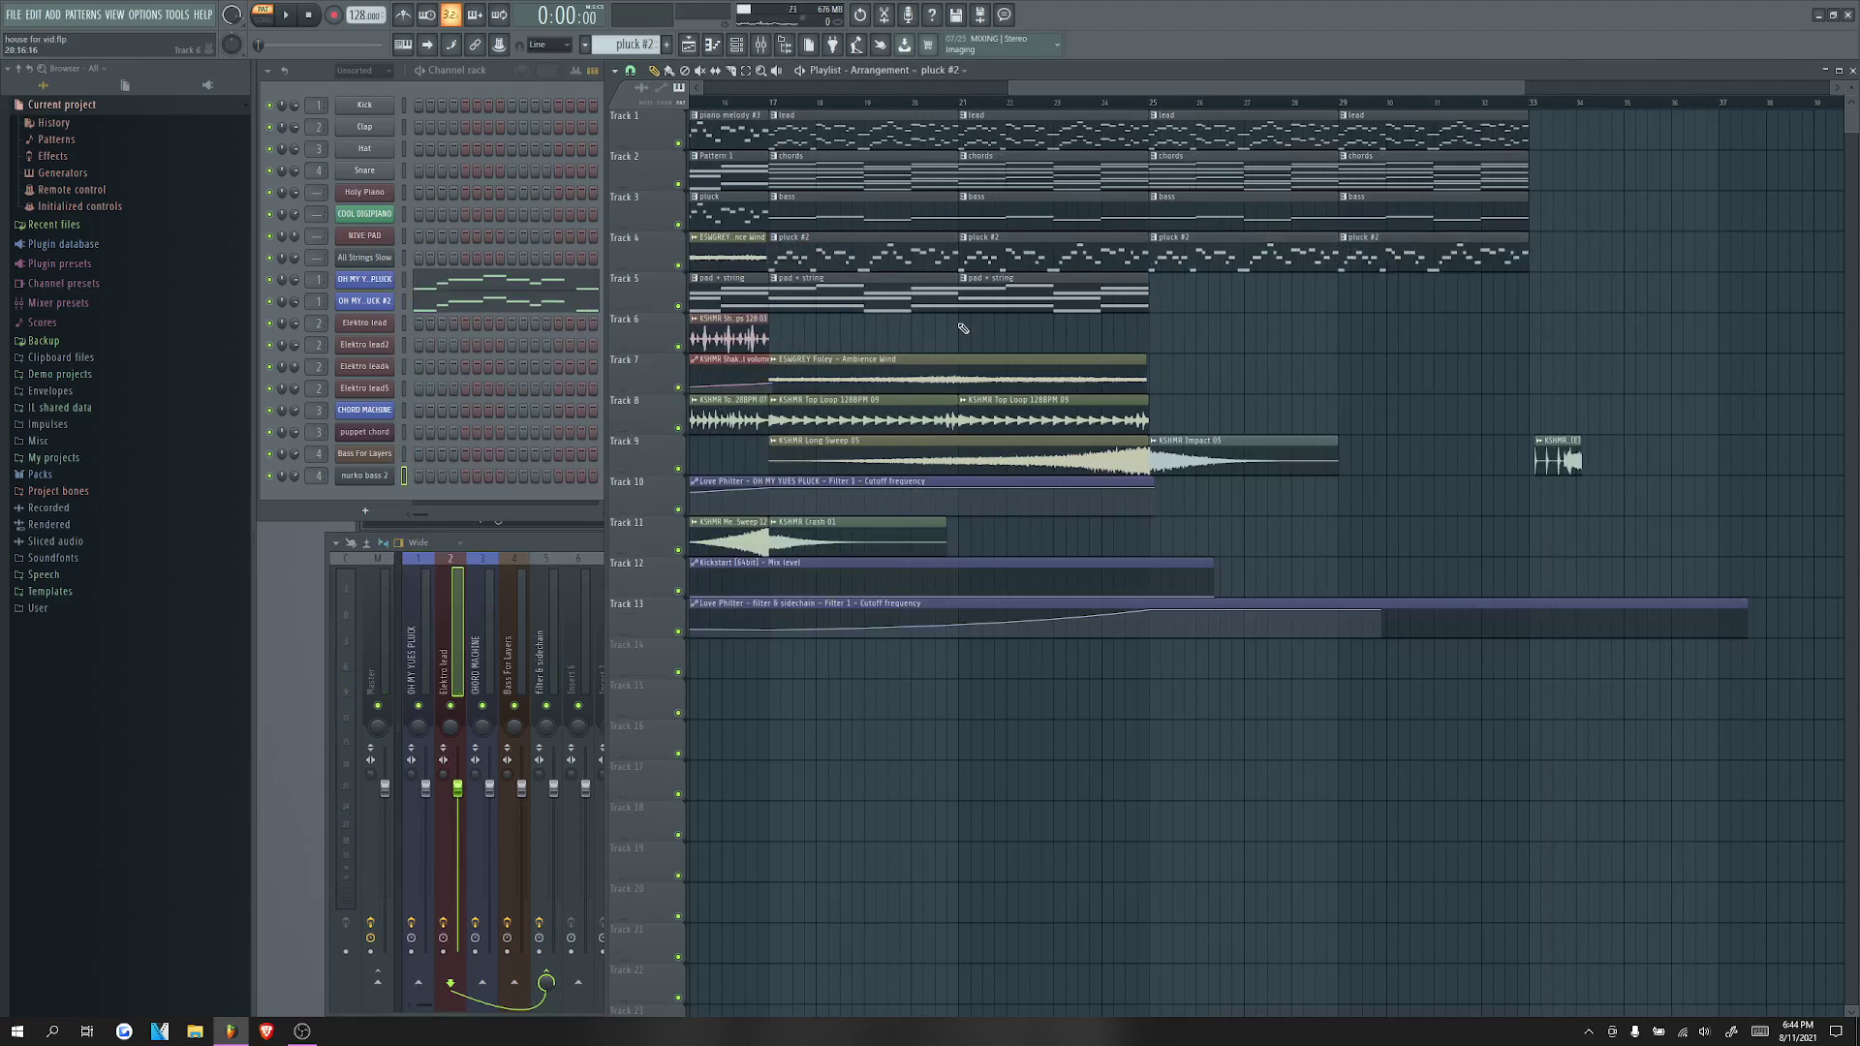
Step: Place the KSHMR 128BPM Long Fill 06 sample from the KSHMR VOL 2 fills on Track 6 at bar 25
{"action": "left_click", "coordinate": [78, 609]}
{"action": "left_click", "coordinate": [112, 711]}
{"action": "scroll", "coordinate": [107, 736], "scroll_direction": "down", "scroll_amount": 3}
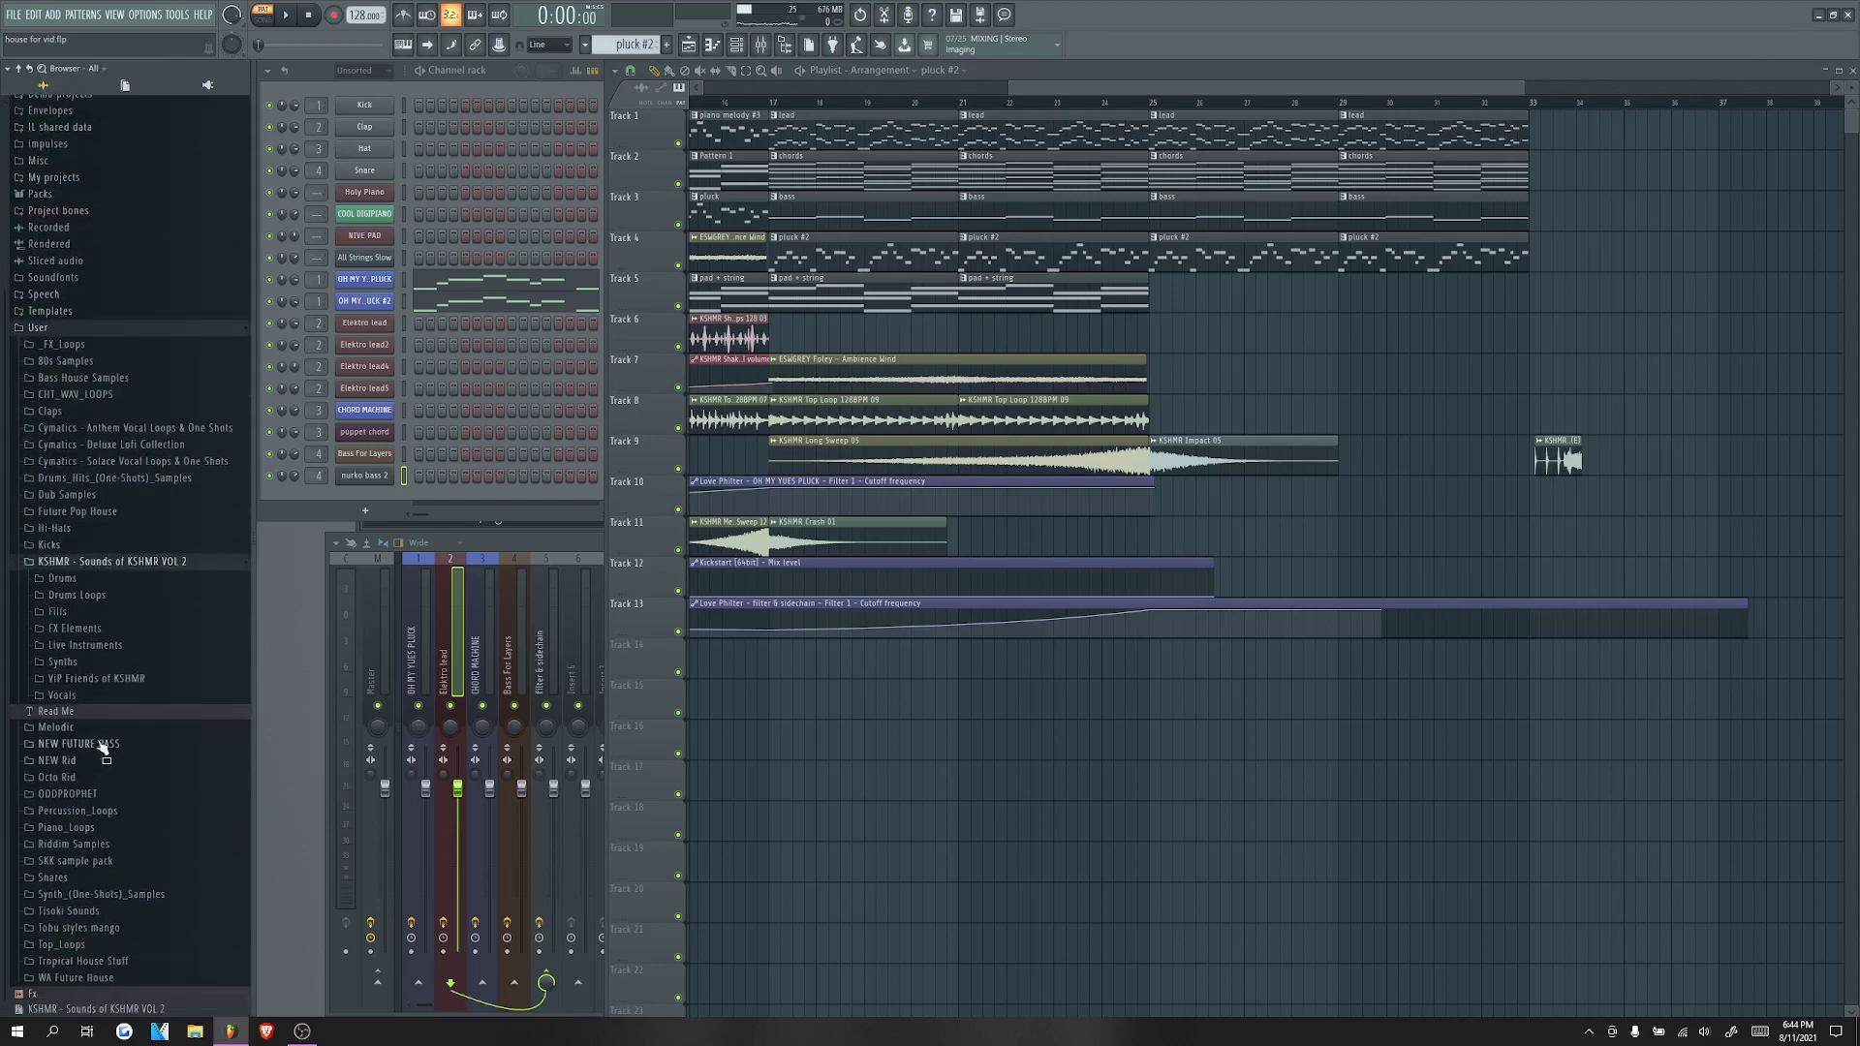
{"action": "left_click", "coordinate": [58, 611]}
{"action": "left_click", "coordinate": [100, 662]}
{"action": "left_click_drag", "start_coordinate": [116, 753], "coordinate": [1198, 350]}
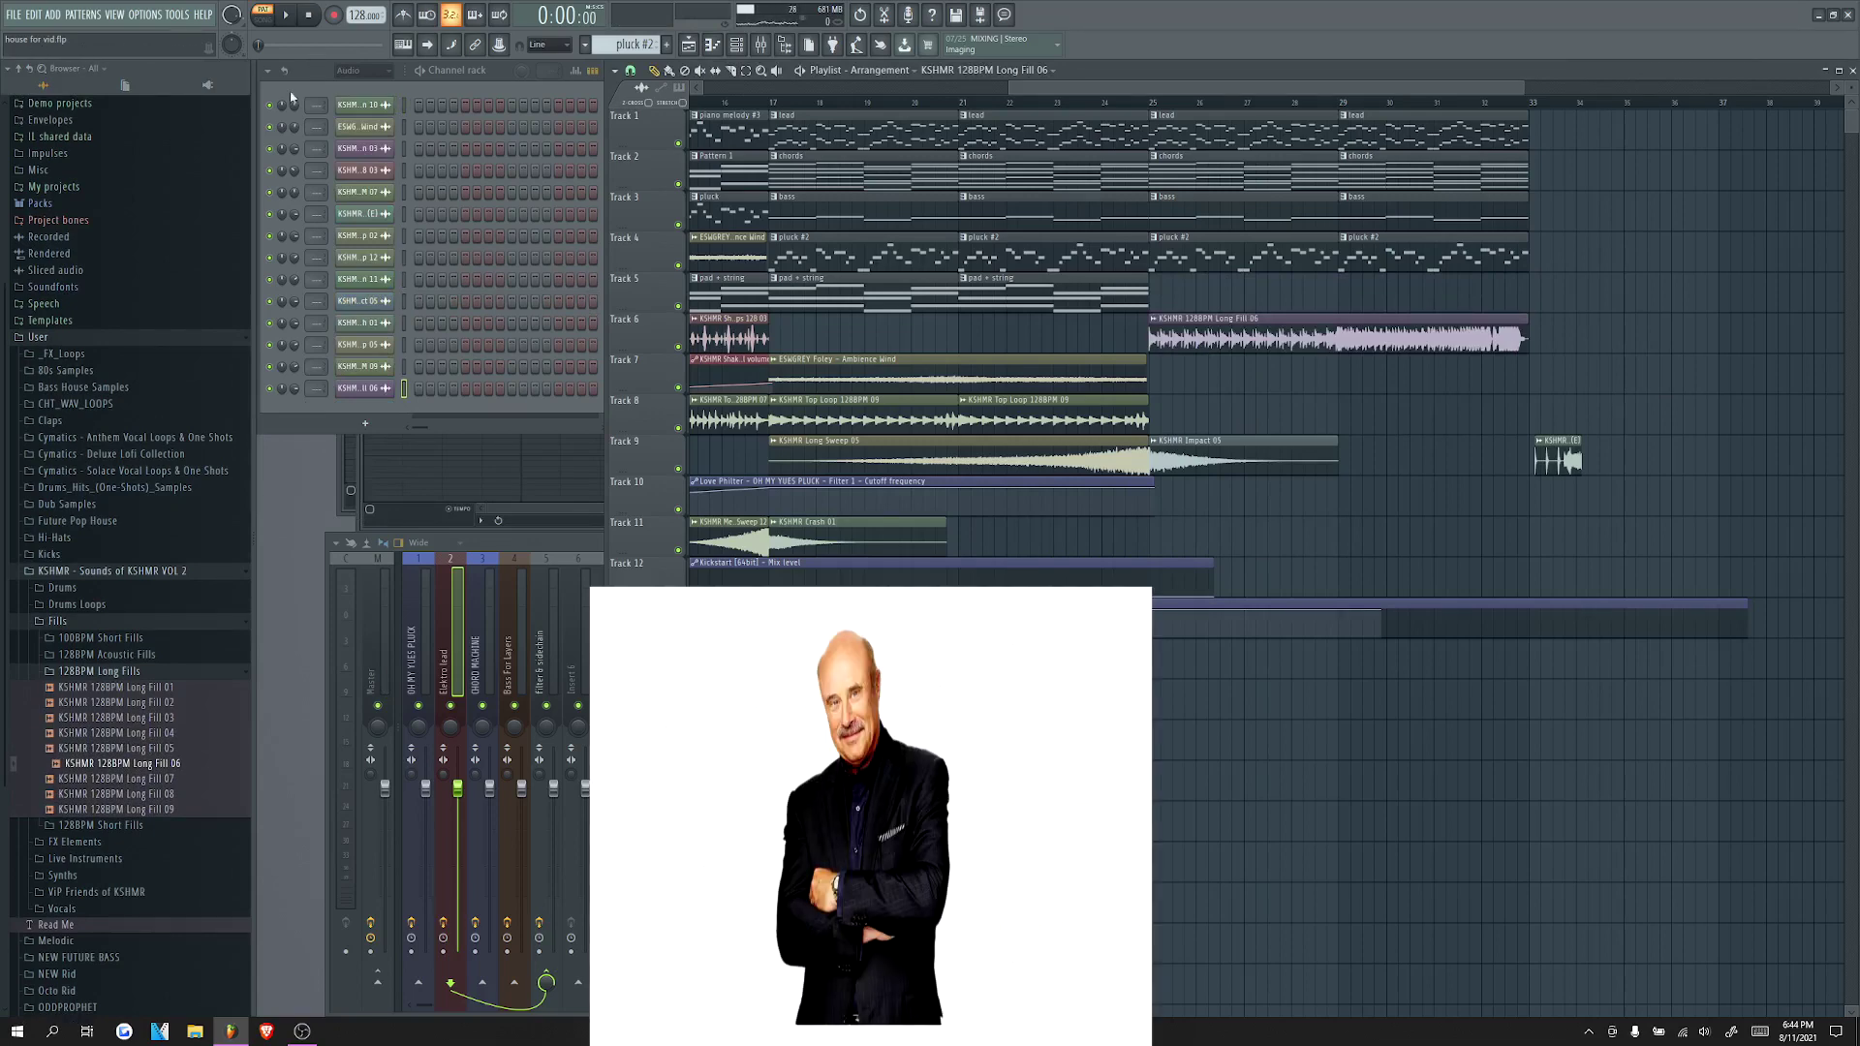
{"action": "left_click", "coordinate": [168, 671]}
Step: Move the KSHMR Short Fill 128BPM 21 clip on Track 9 back so it starts at bar 32
{"action": "scroll", "coordinate": [1740, 645], "scroll_direction": "up", "scroll_amount": 2}
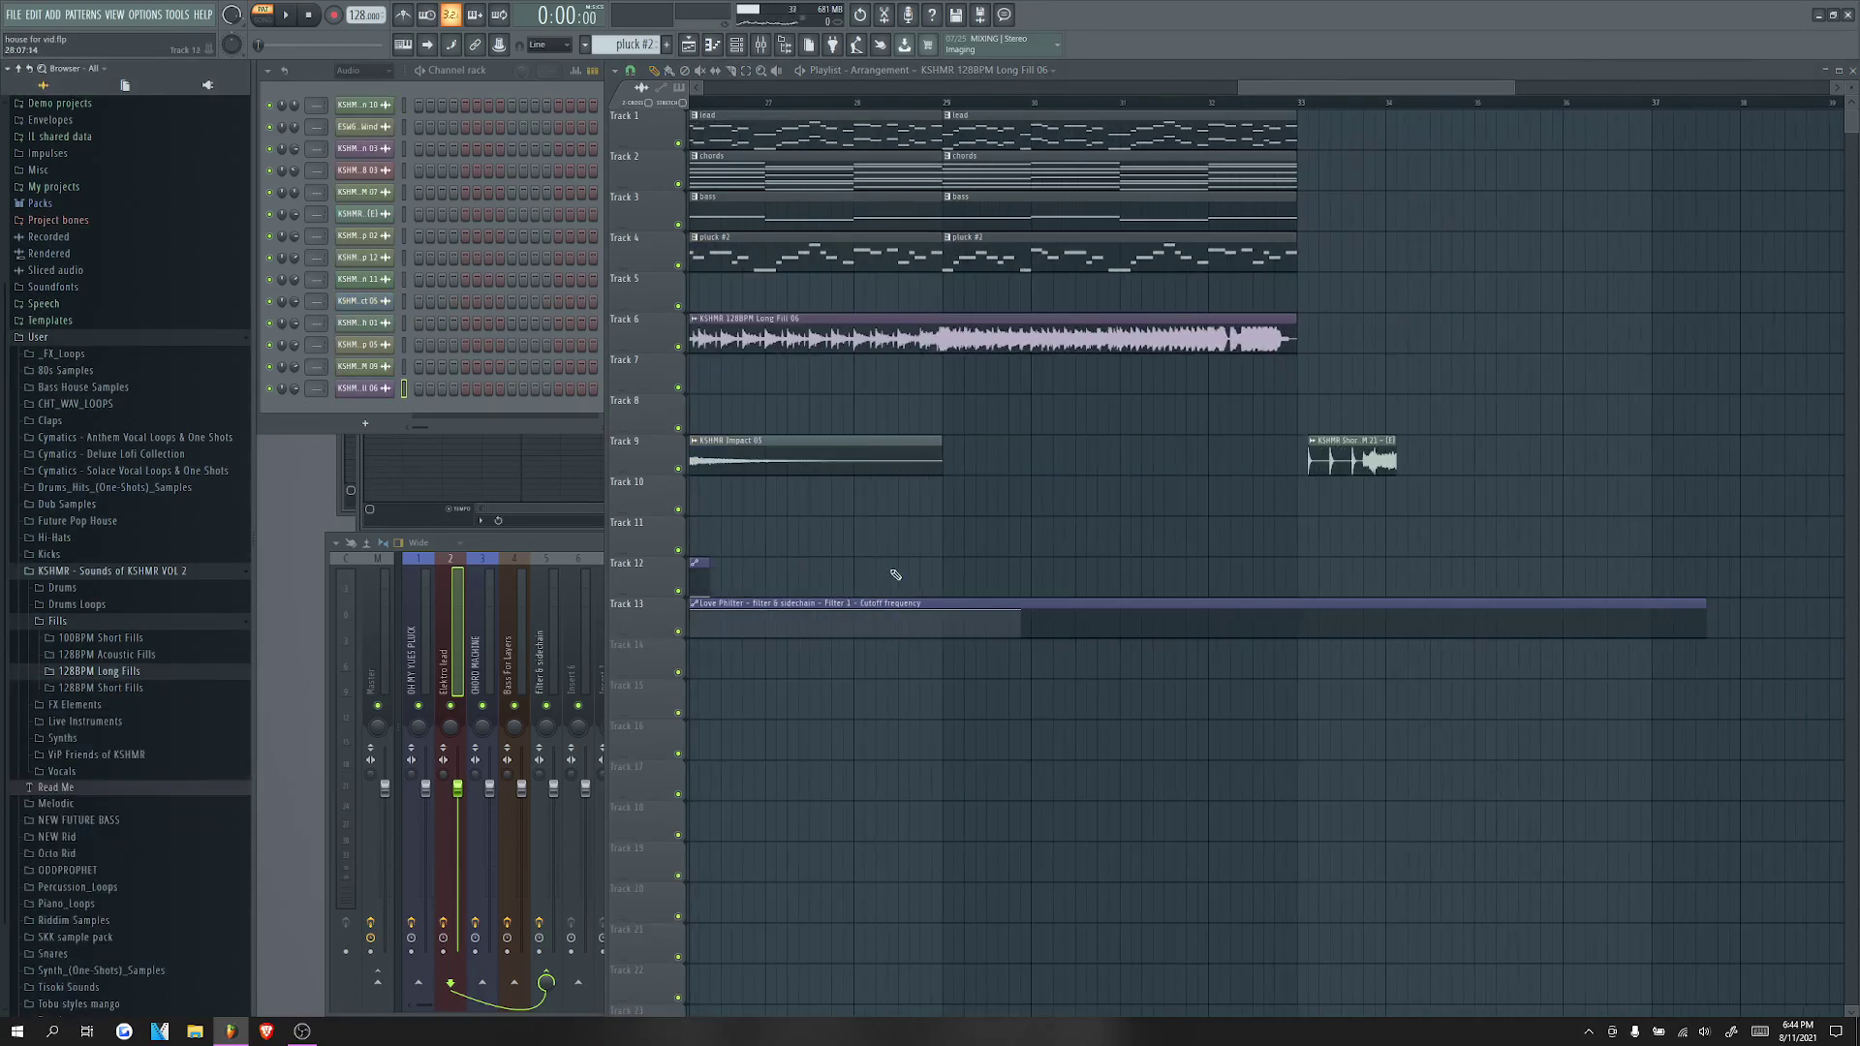
{"action": "scroll", "coordinate": [884, 509], "scroll_direction": "left", "scroll_amount": 4}
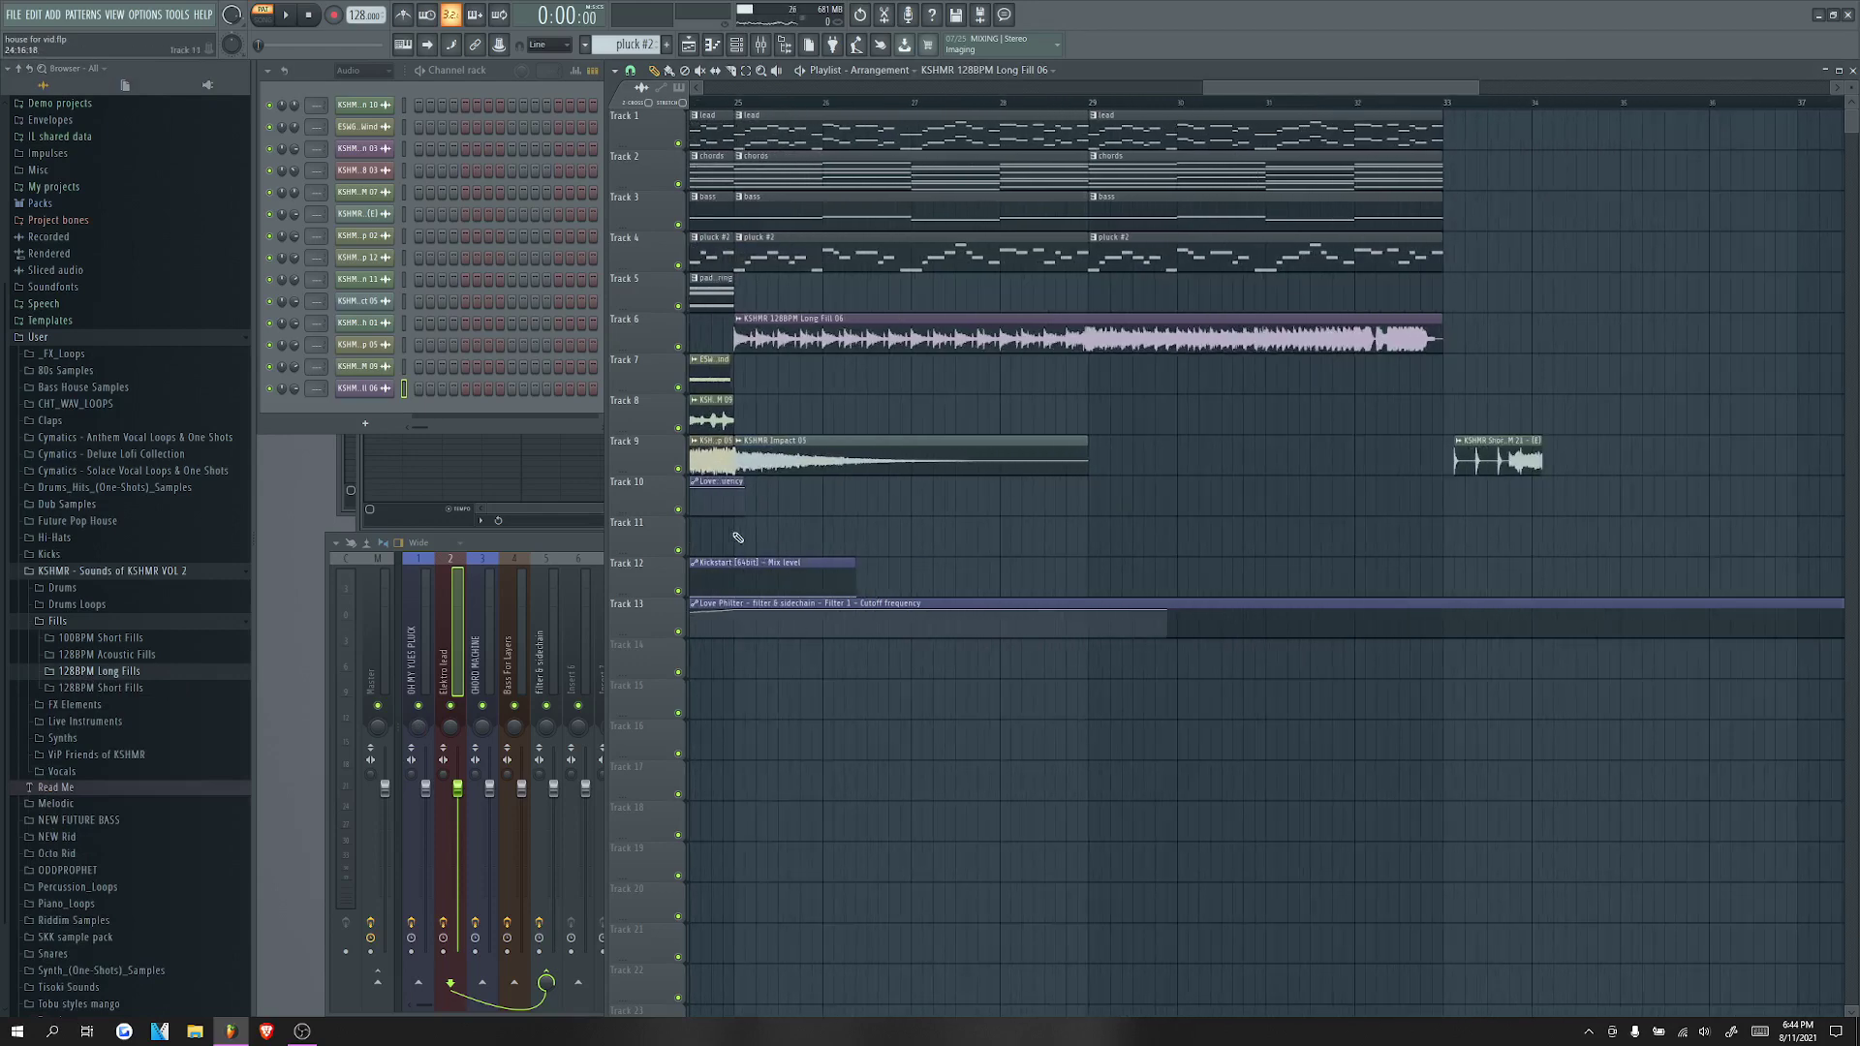
{"action": "scroll", "coordinate": [734, 339], "scroll_direction": "up", "scroll_amount": 2}
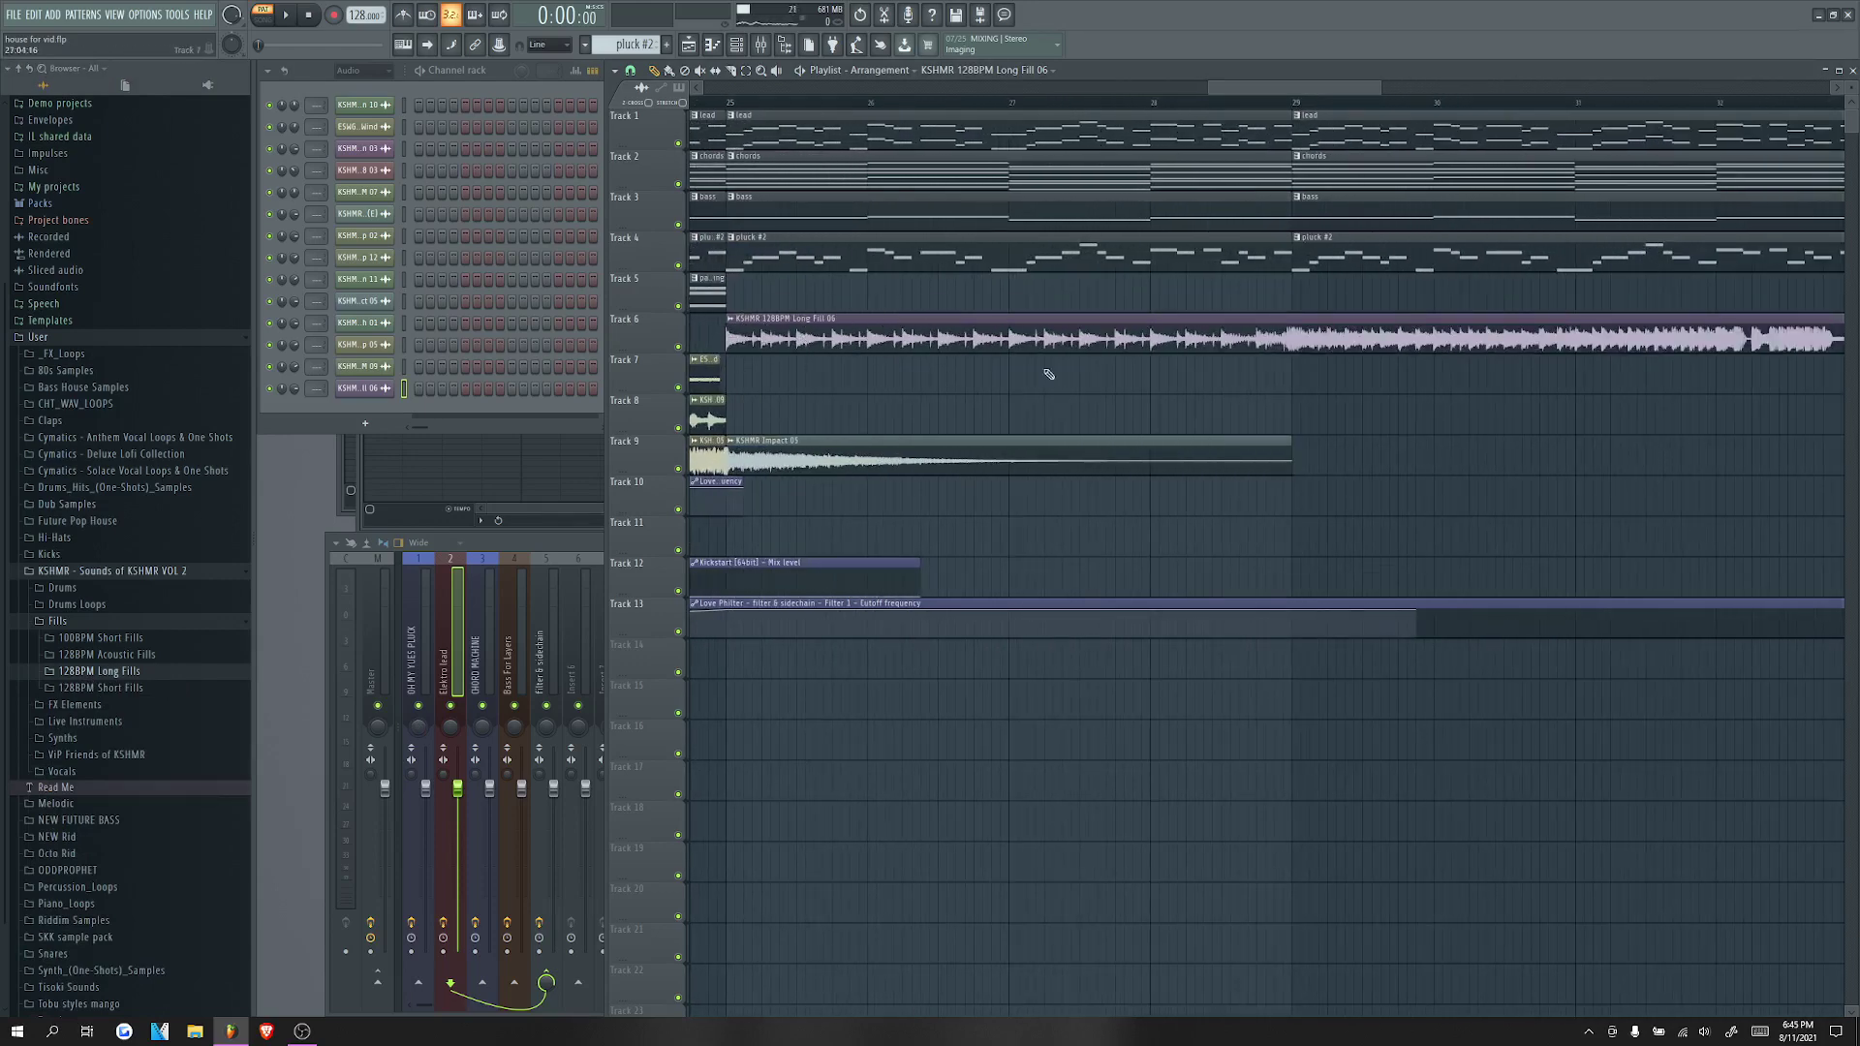
{"action": "scroll", "coordinate": [1399, 390], "scroll_direction": "down", "scroll_amount": 2}
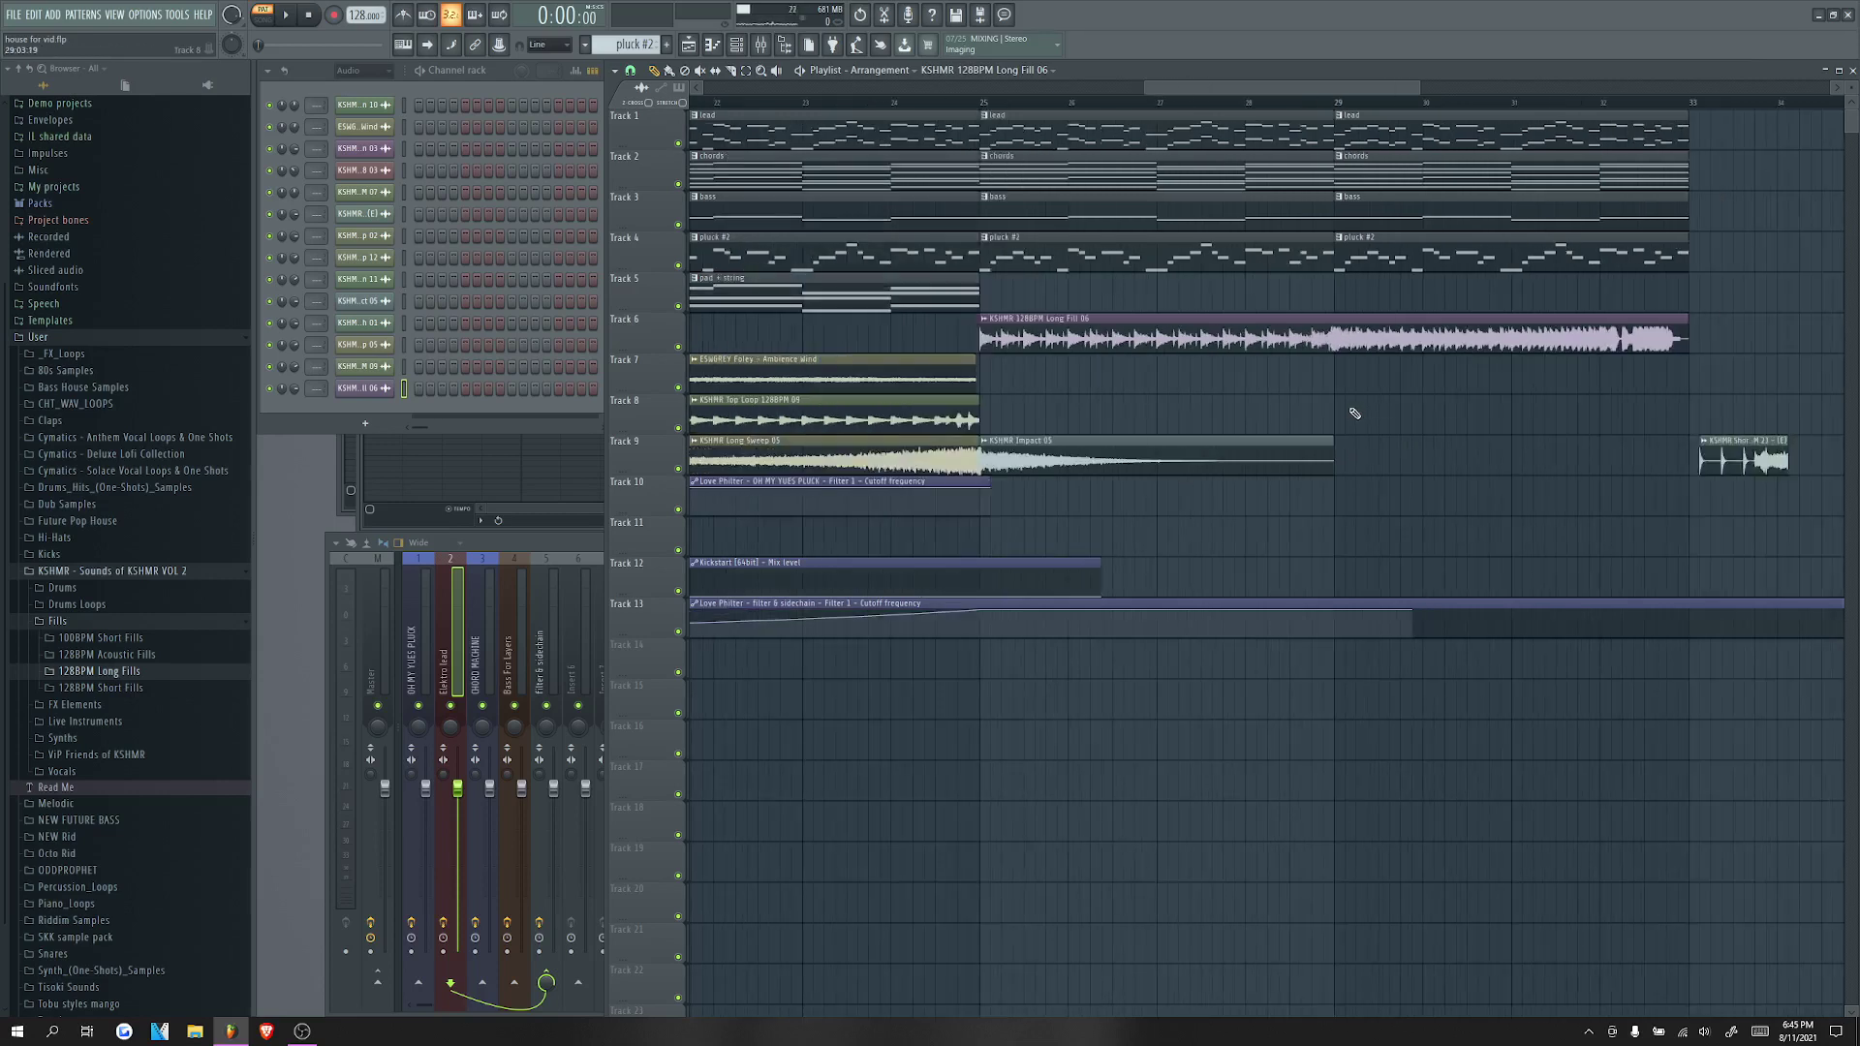
{"action": "left_click_drag", "start_coordinate": [1753, 461], "coordinate": [1663, 463]}
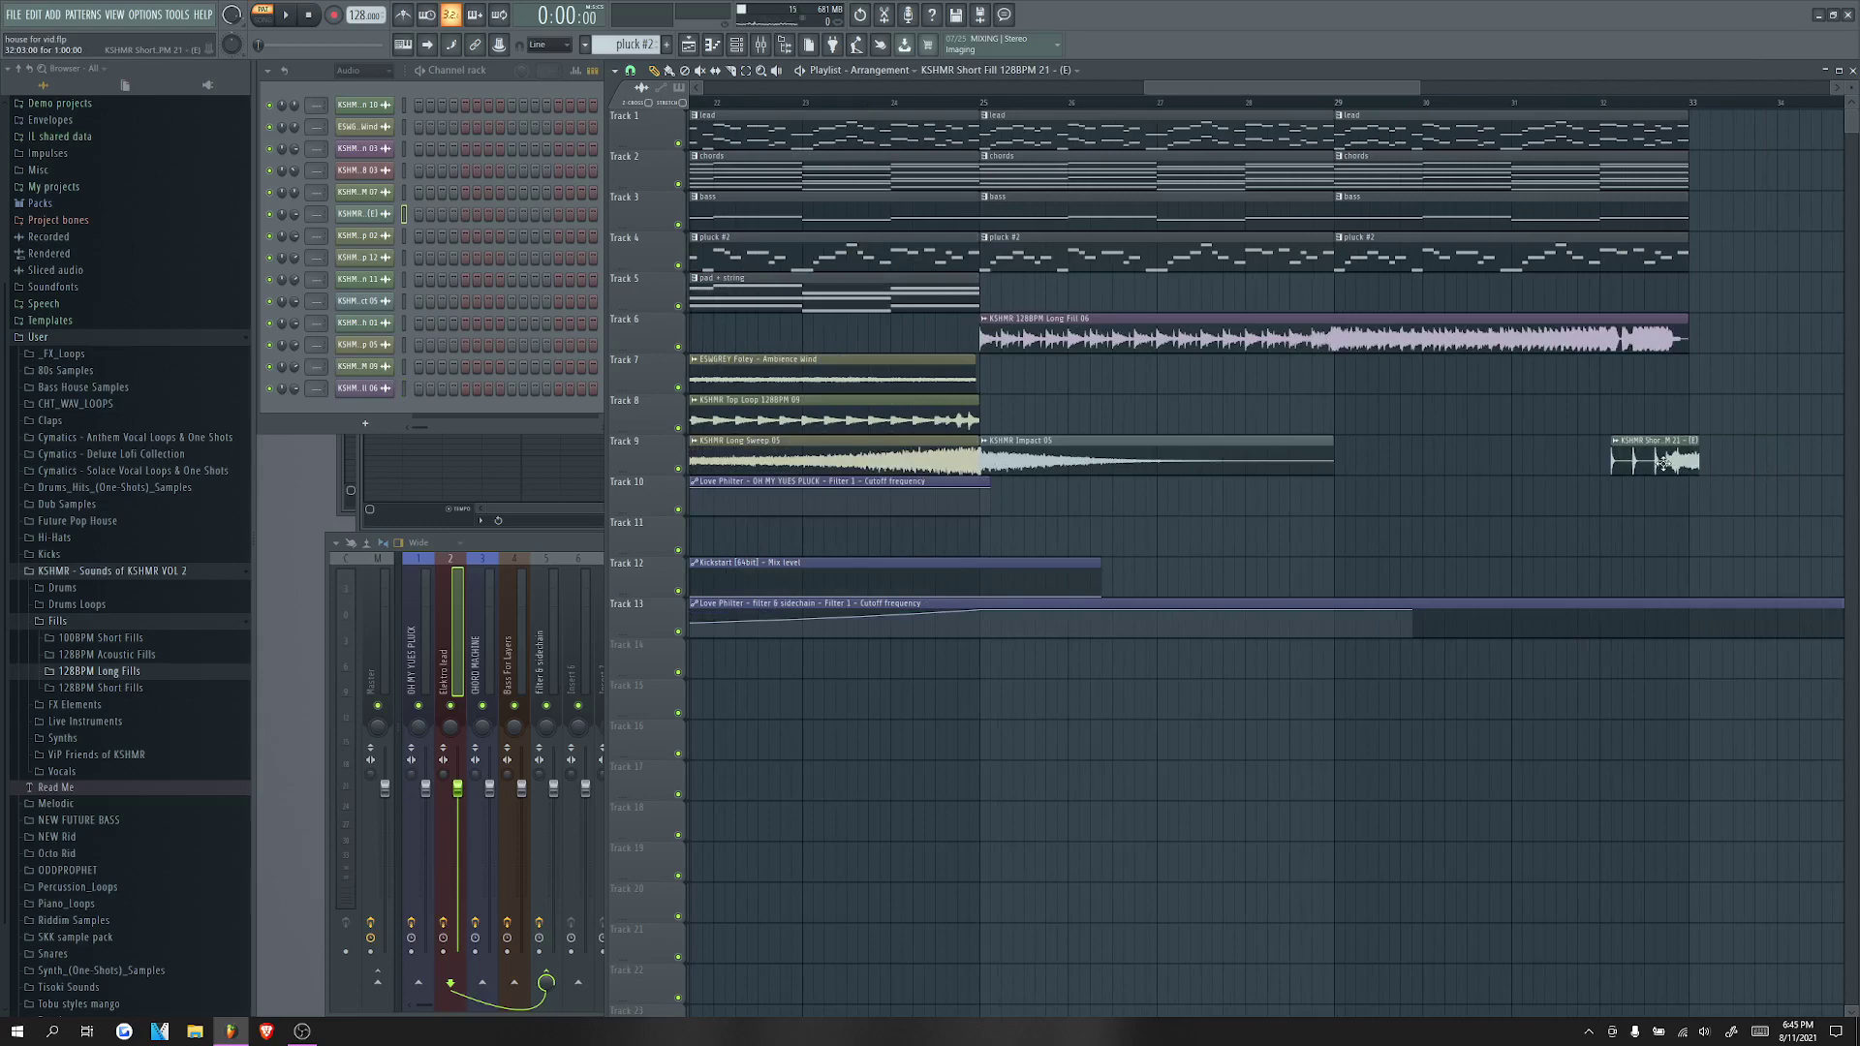
Step: Trim the Long Fill 06 clip to end at bar 32 and move the Short Fill 21 clip onto Track 6 right behind it
{"action": "scroll", "coordinate": [1663, 463], "scroll_direction": "up", "scroll_amount": 3}
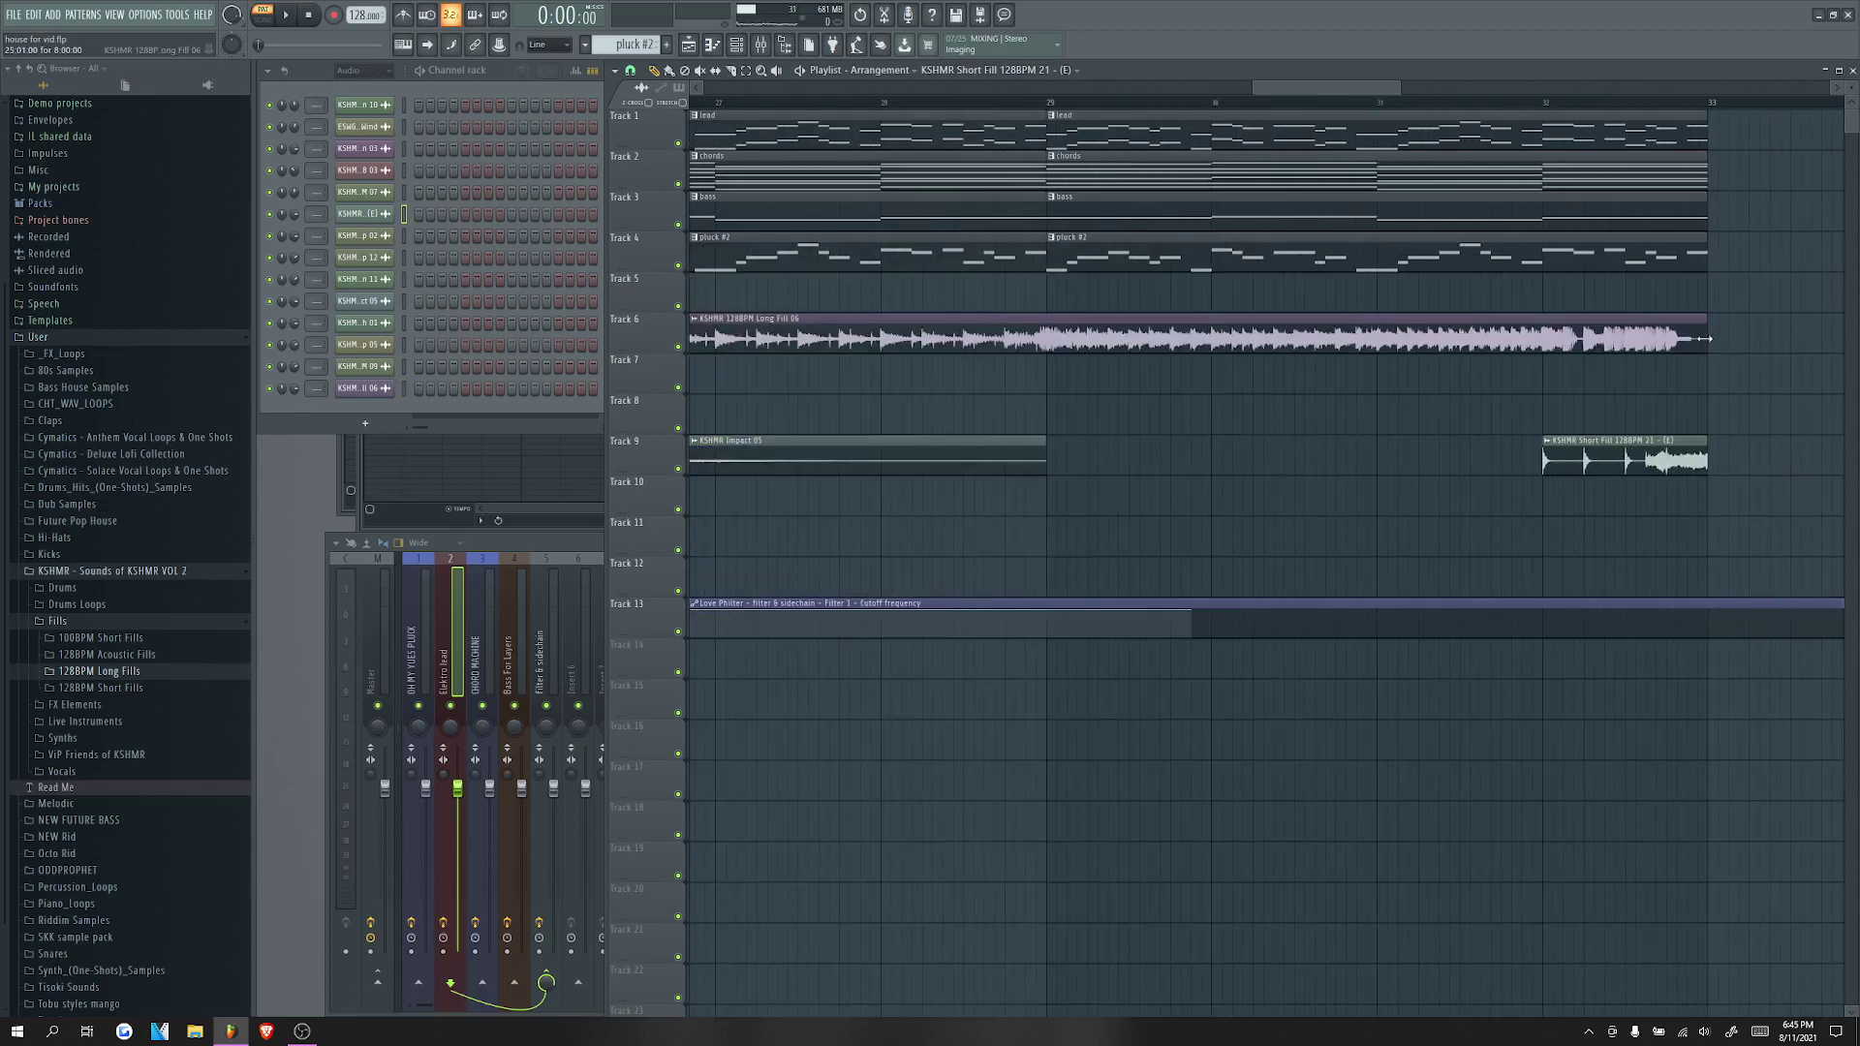
{"action": "left_click_drag", "start_coordinate": [1709, 339], "coordinate": [1548, 375]}
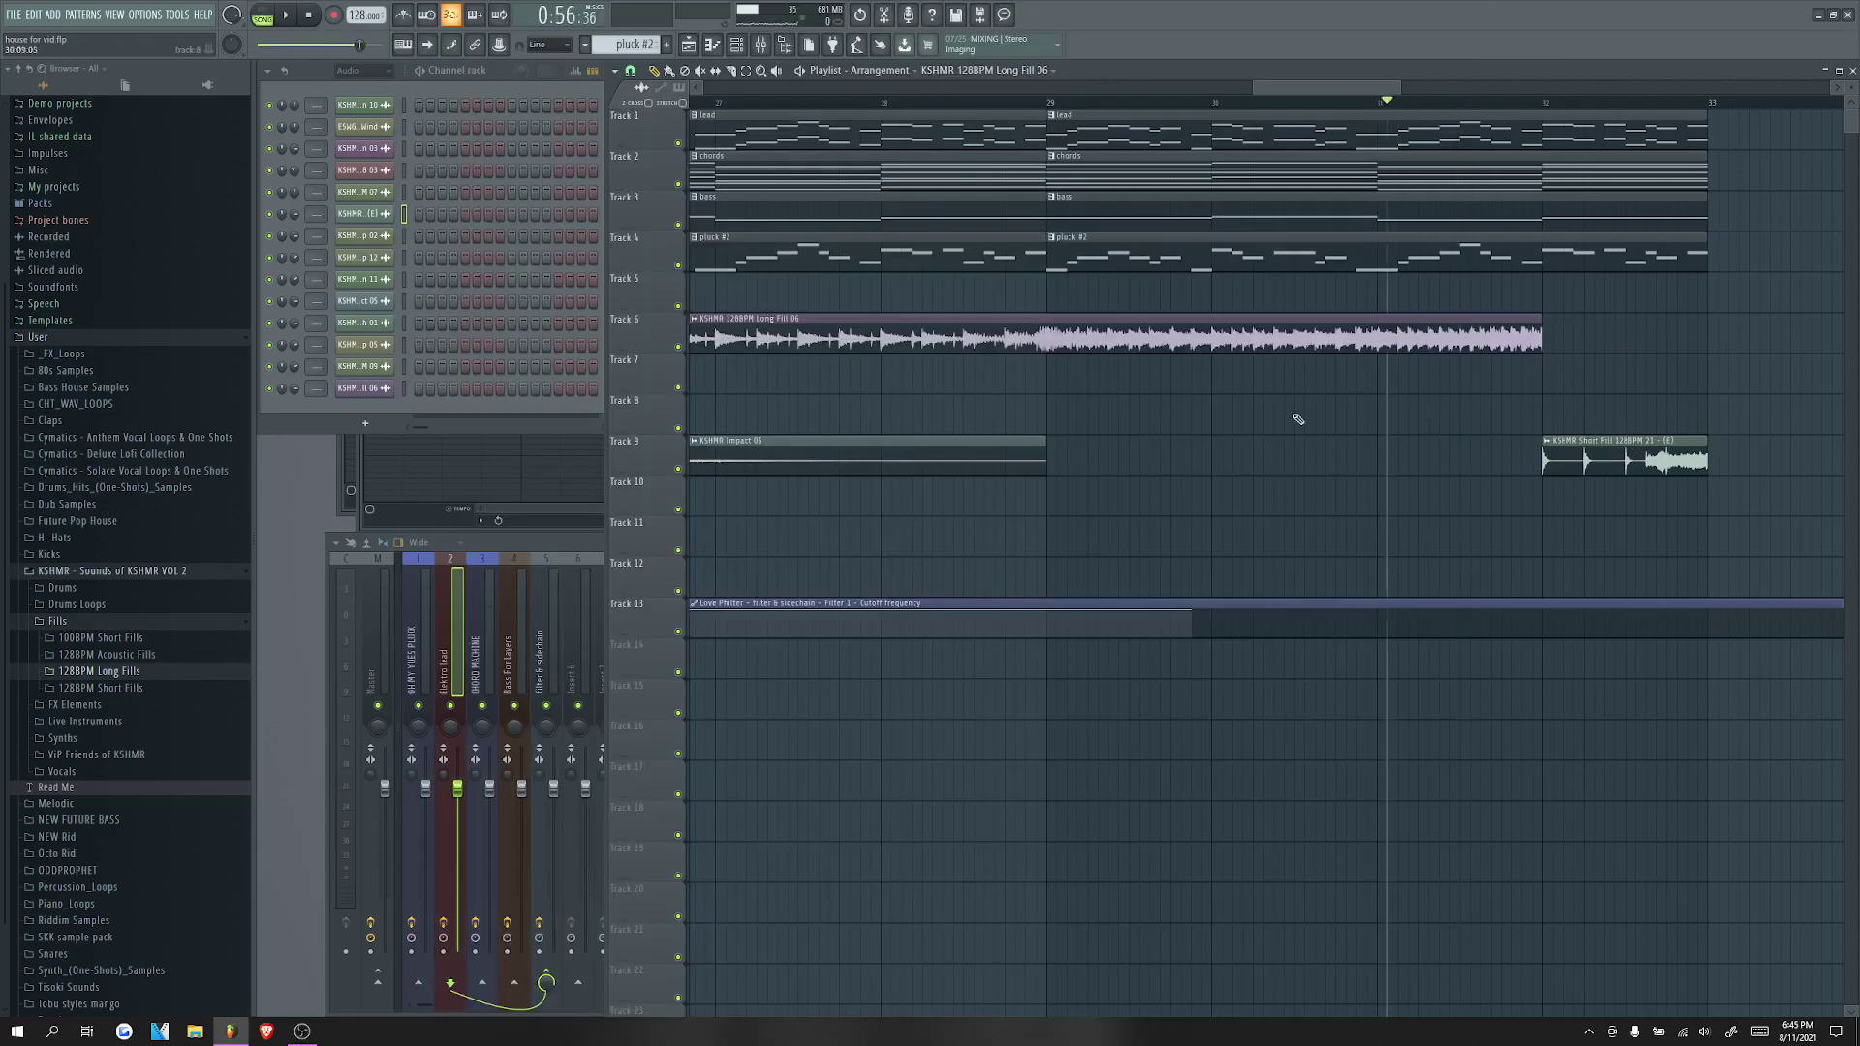
{"action": "scroll", "coordinate": [1295, 416], "scroll_direction": "down", "scroll_amount": 3}
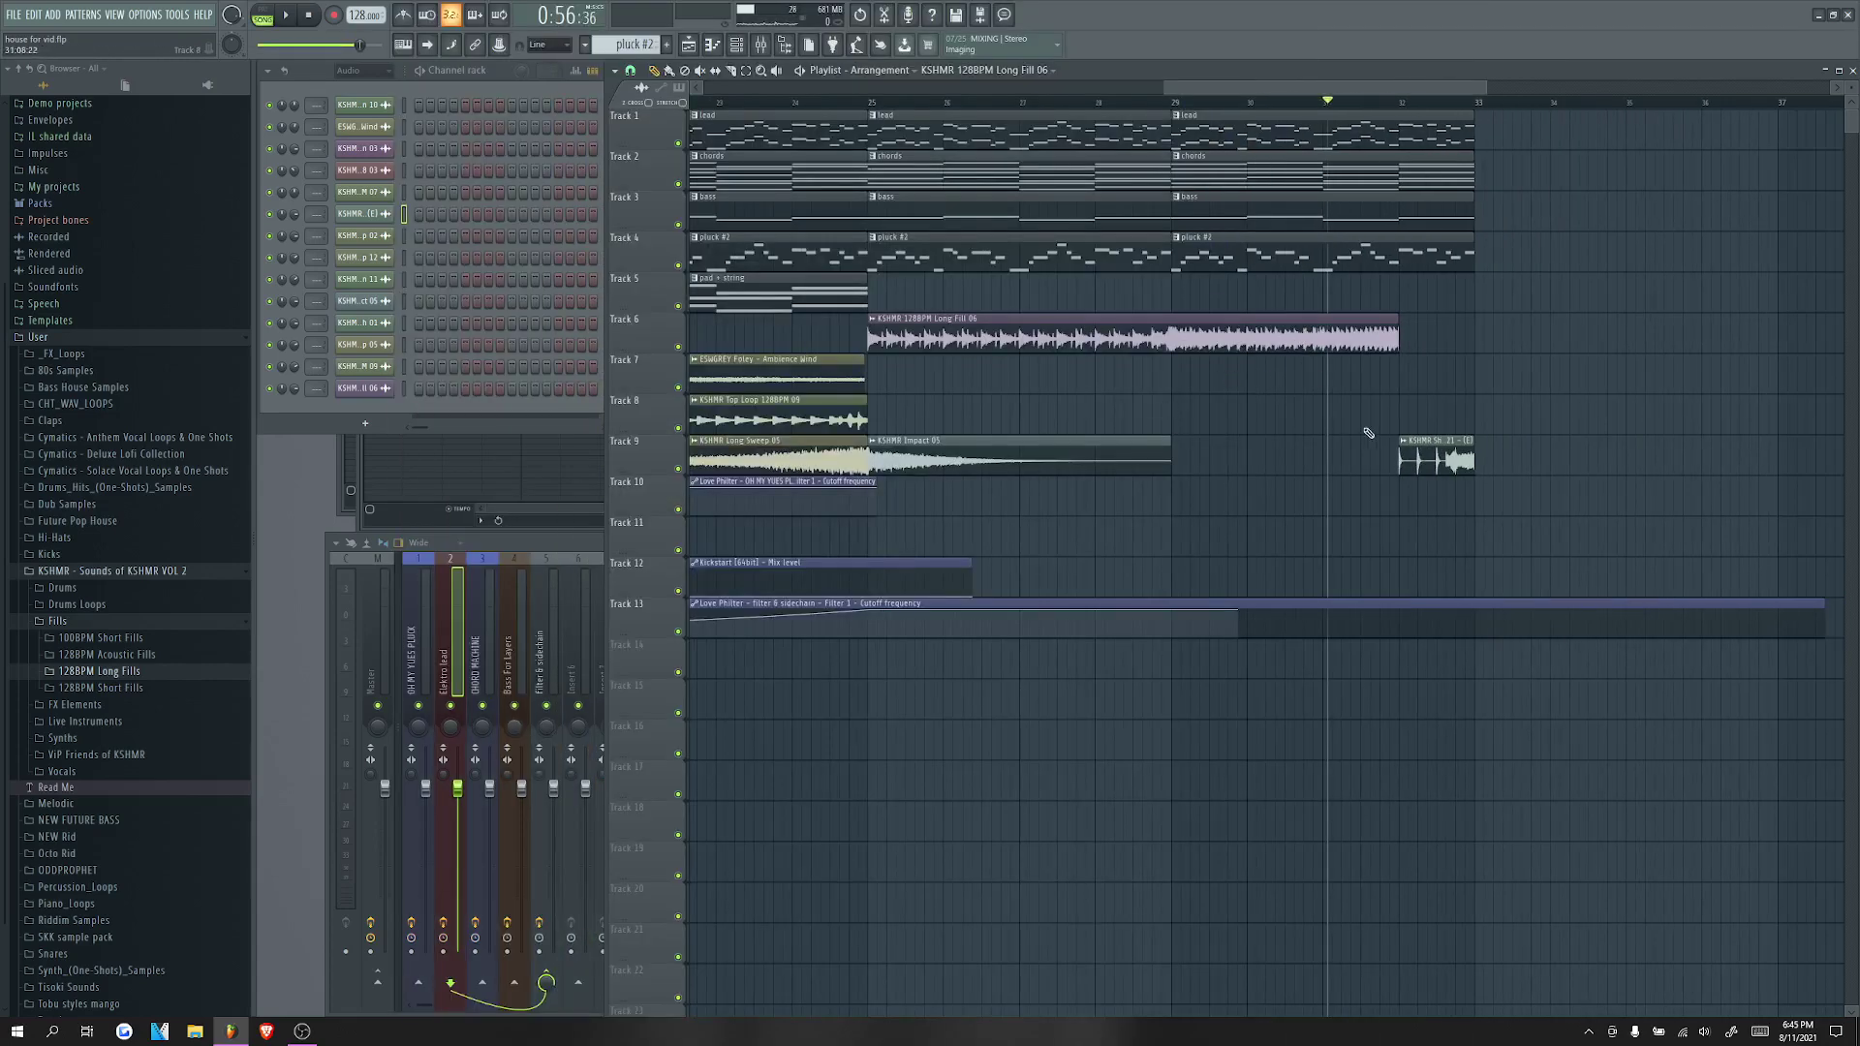
{"action": "left_click_drag", "start_coordinate": [1406, 450], "coordinate": [1406, 328]}
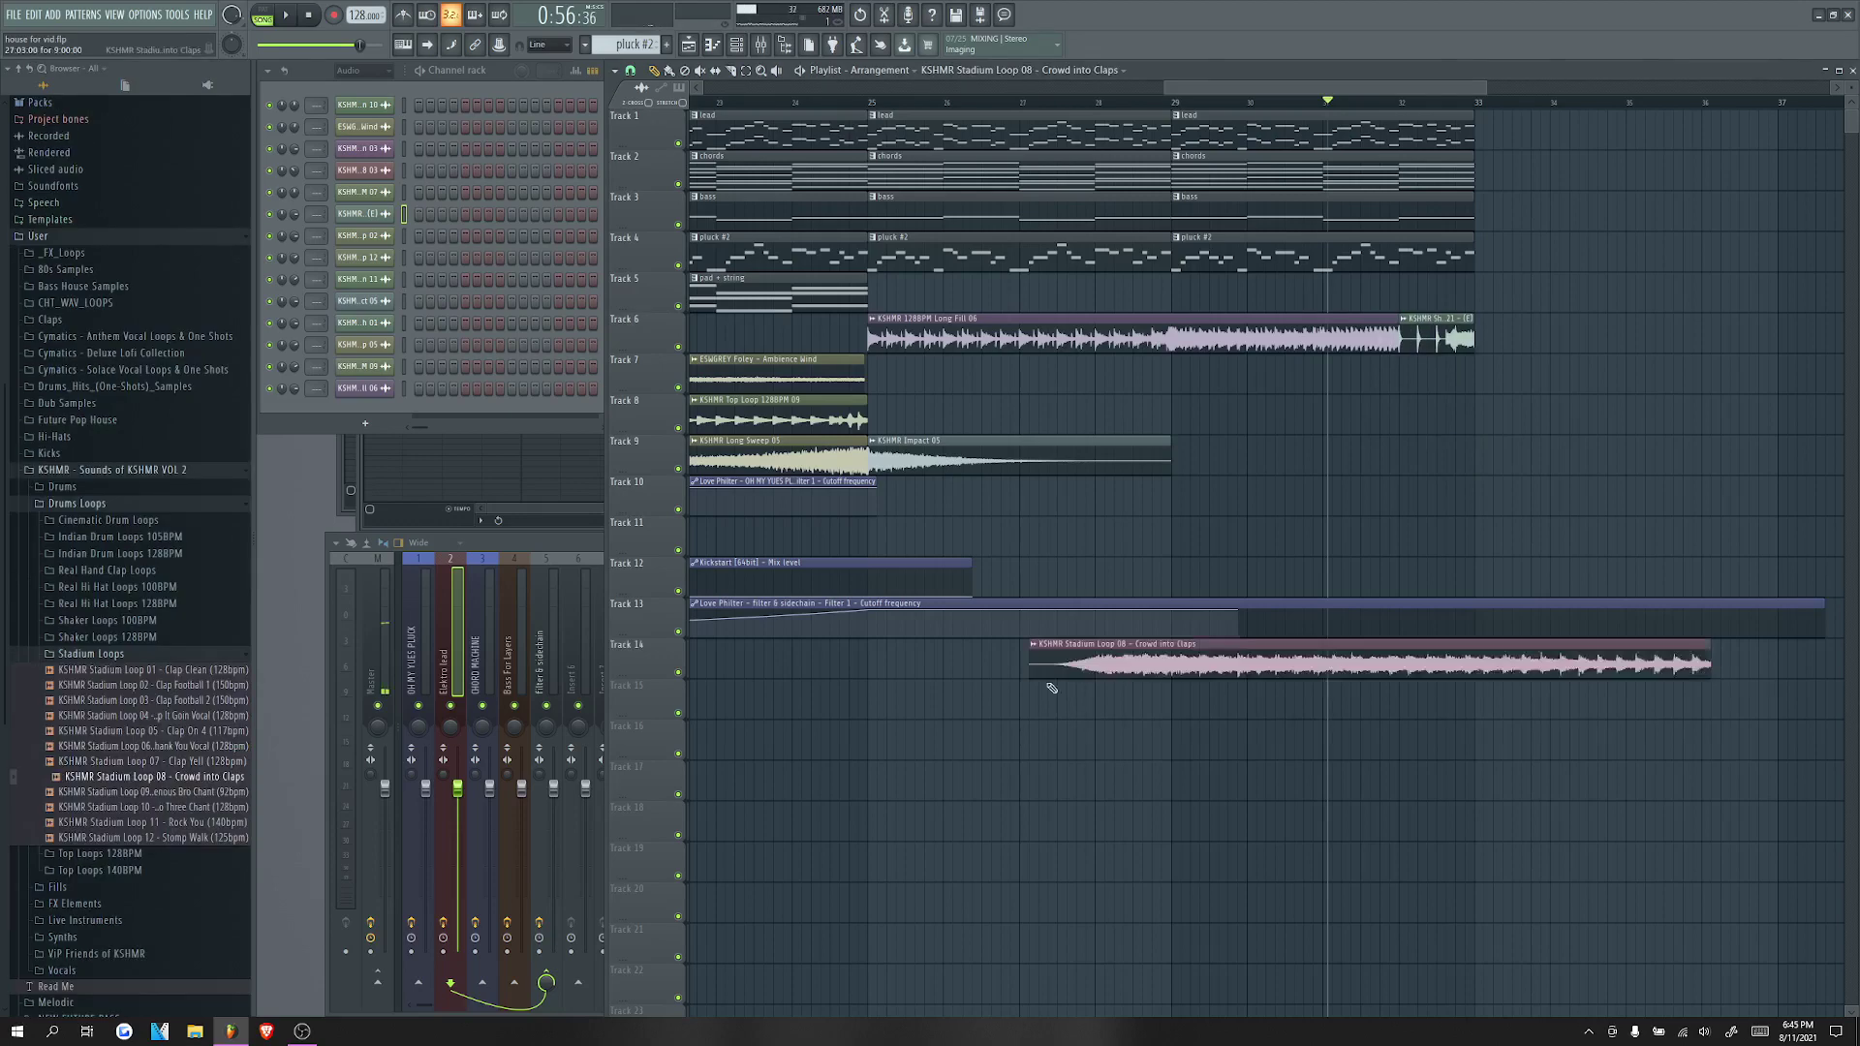
Step: Position the KSHMR Stadium Loop 08 – Crowd into Claps clip on Track 14 from bar 24 to bar 33
{"action": "scroll", "coordinate": [1046, 673], "scroll_direction": "down", "scroll_amount": 3}
{"action": "mouse_move", "coordinate": [1087, 668]}
{"action": "left_mouse_down"}
{"action": "mouse_move", "coordinate": [980, 676]}
{"action": "mouse_move", "coordinate": [973, 639]}
{"action": "mouse_move", "coordinate": [1072, 665]}
{"action": "left_mouse_up"}
{"action": "scroll", "coordinate": [978, 668], "scroll_direction": "up", "scroll_amount": 4}
{"action": "scroll", "coordinate": [1082, 676], "scroll_direction": "down", "scroll_amount": 2}
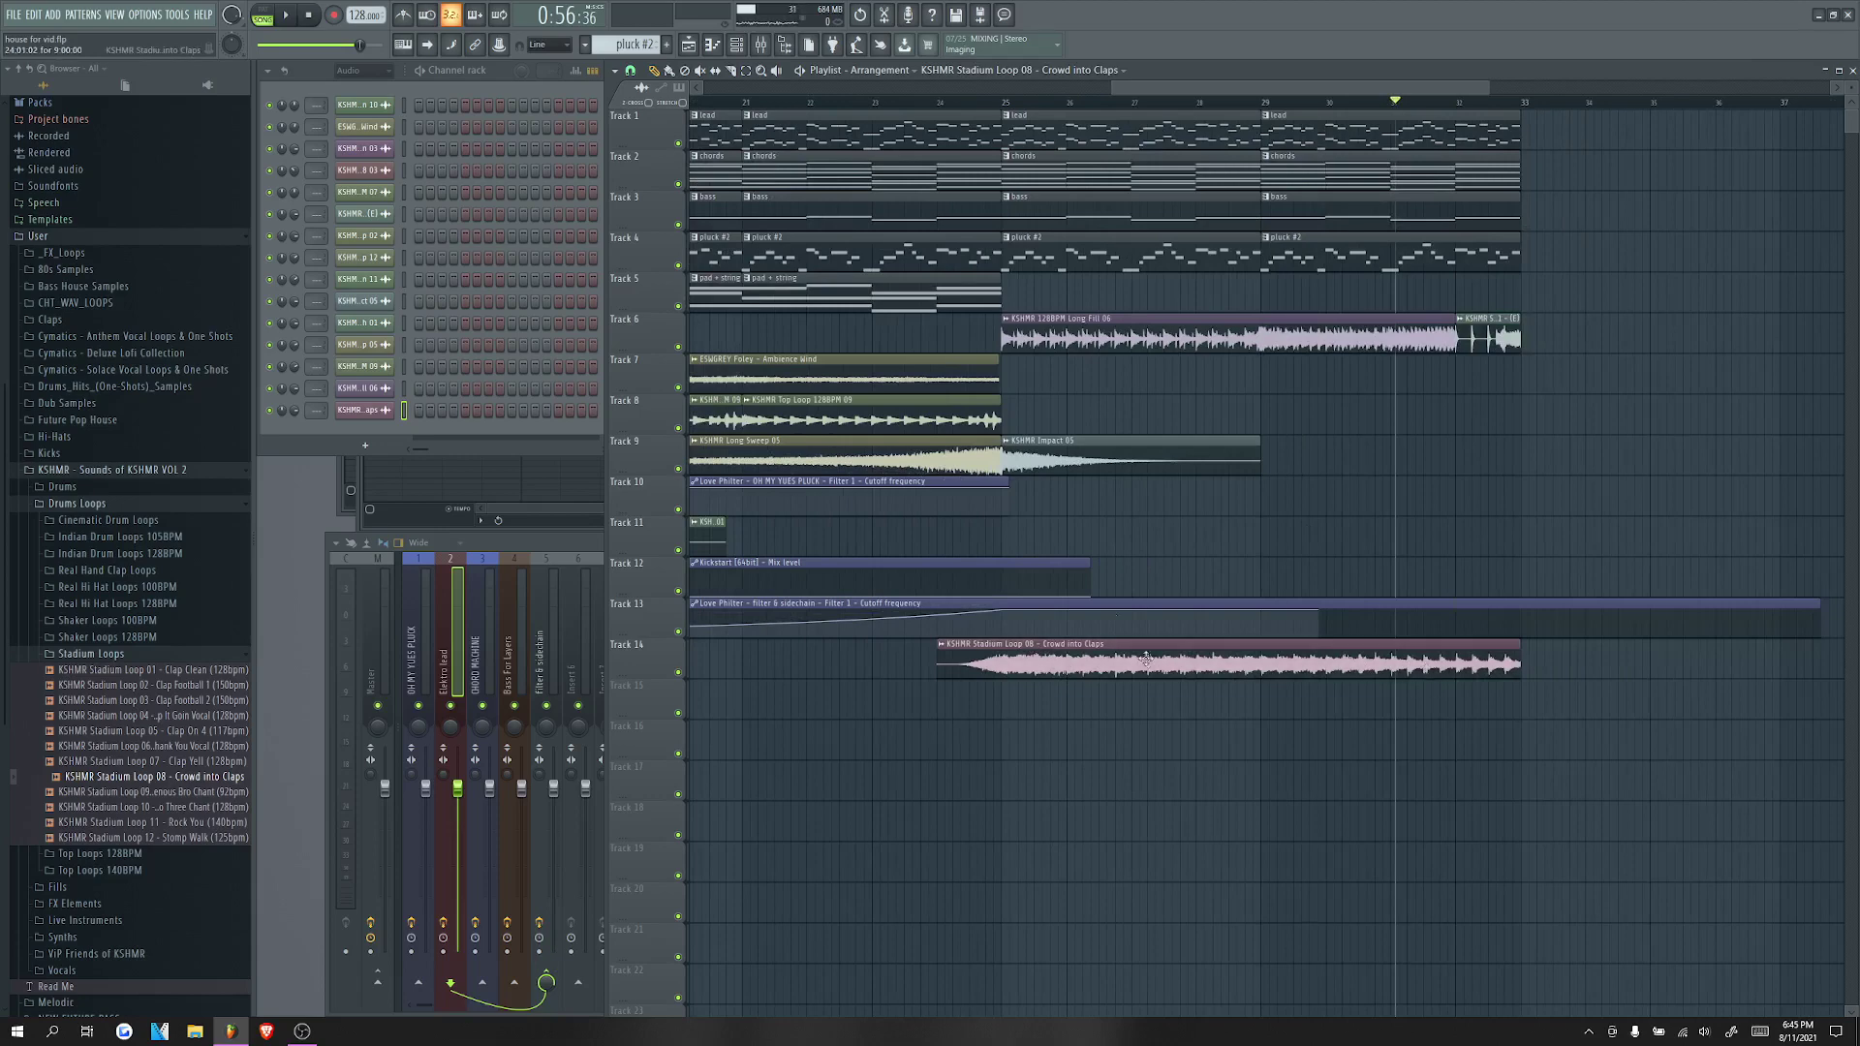
{"action": "double_click", "coordinate": [1106, 647]}
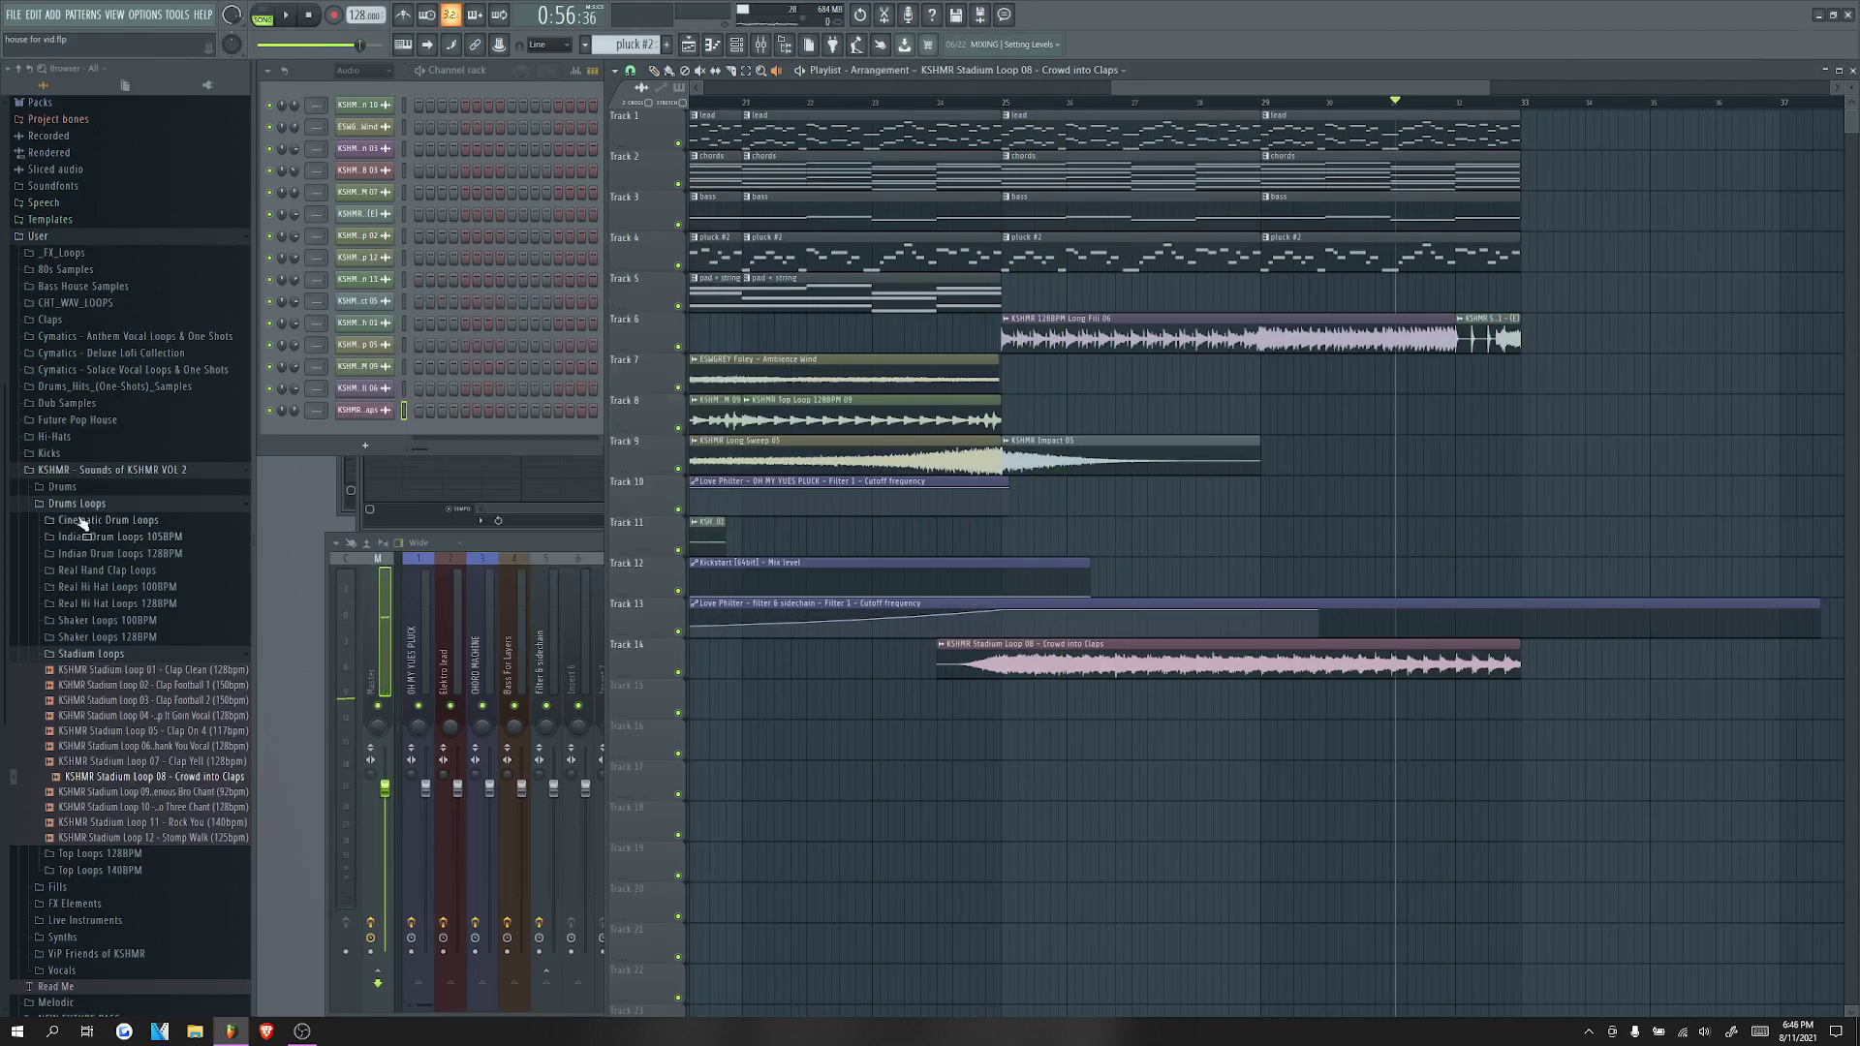
Step: Audition the KSHMR Drop Claps samples and repeat Drop Claps 05 on Track 11 from bar 25 to about bar 33
{"action": "left_click", "coordinate": [81, 507]}
{"action": "left_click", "coordinate": [83, 578]}
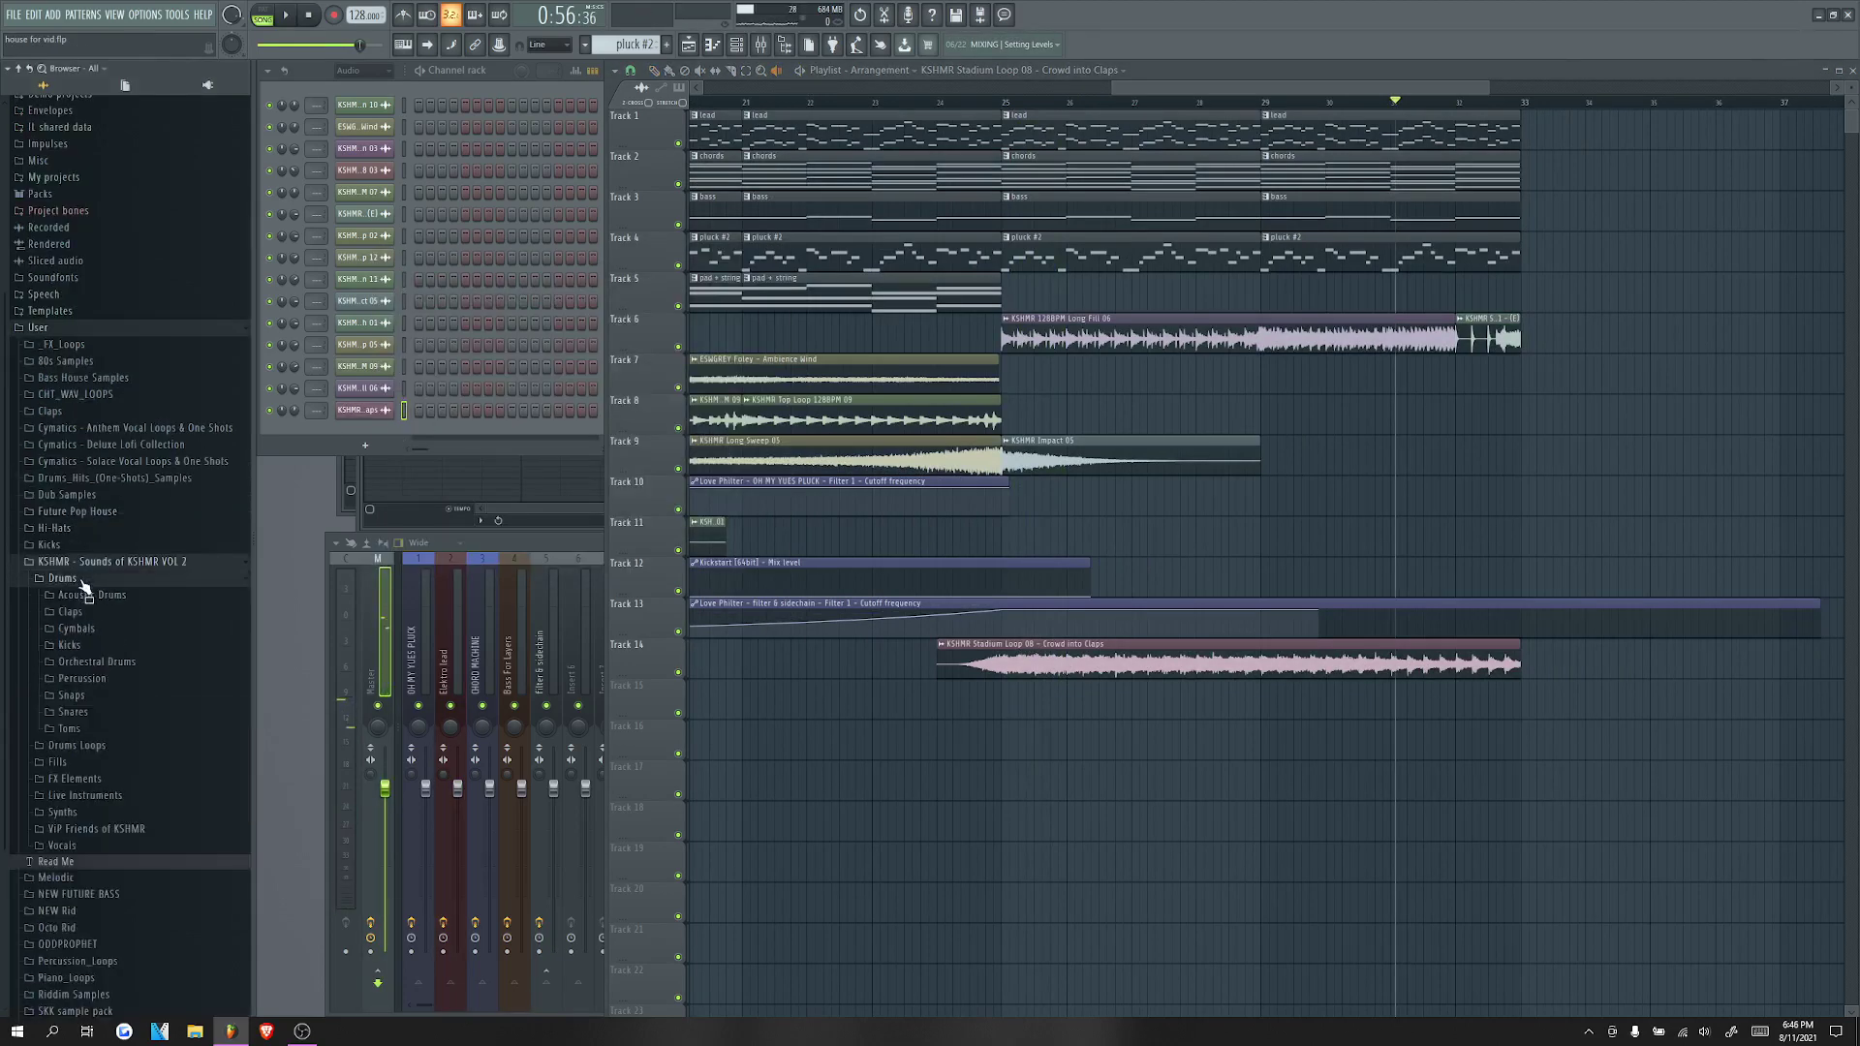
{"action": "left_click", "coordinate": [93, 612]}
{"action": "left_click", "coordinate": [102, 648]}
{"action": "left_click", "coordinate": [119, 709]}
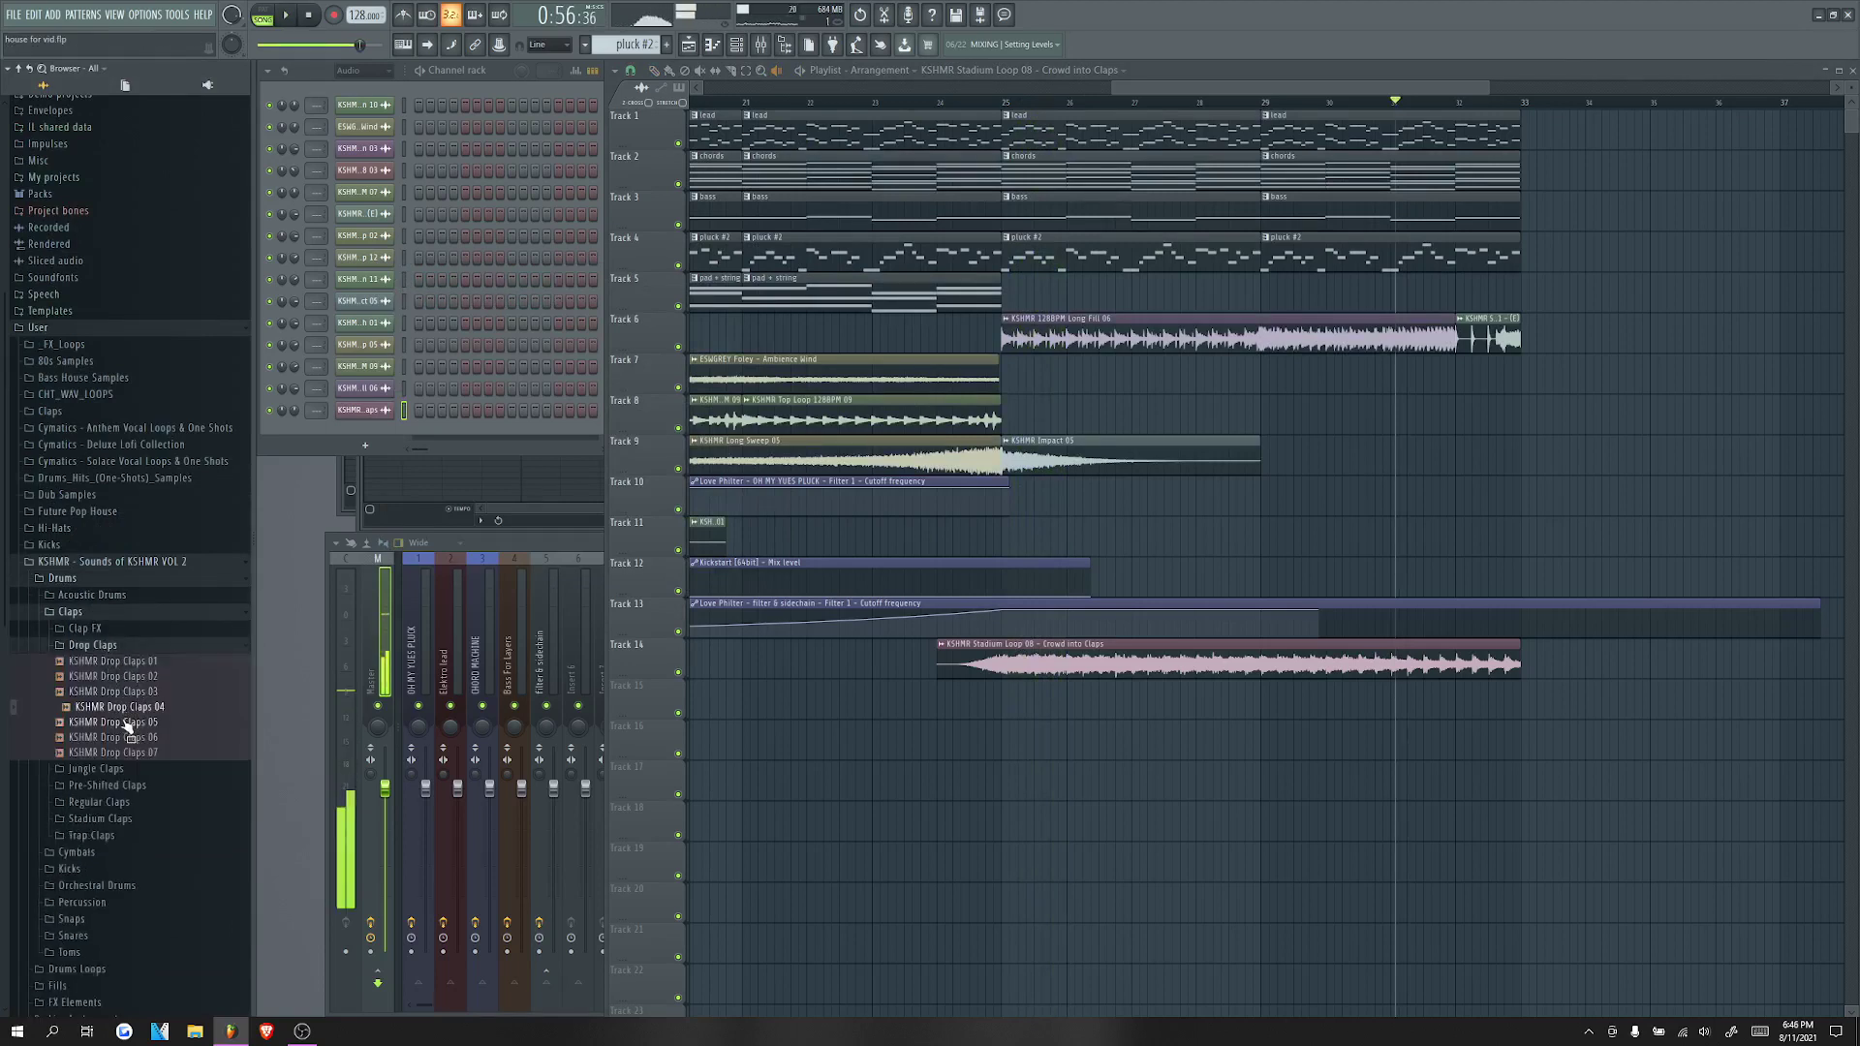
{"action": "left_click", "coordinate": [123, 724]}
{"action": "left_click", "coordinate": [120, 741]}
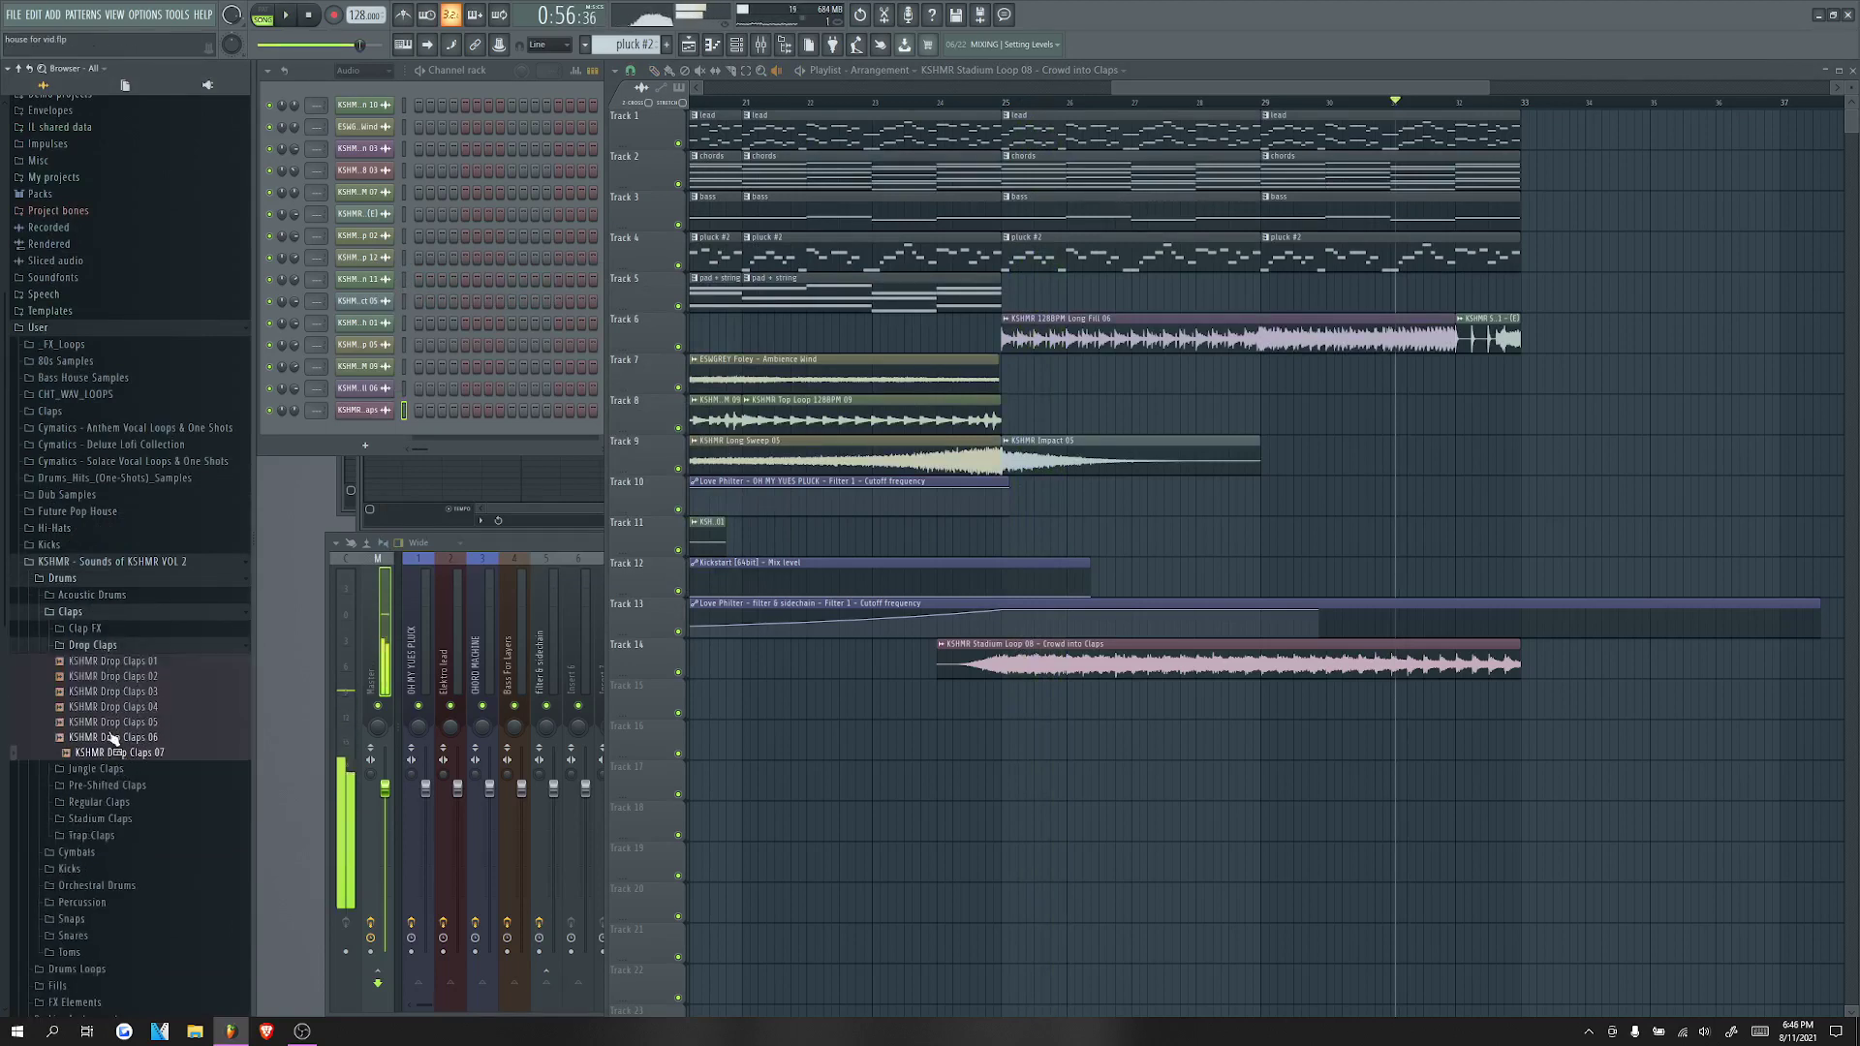
{"action": "left_click_drag", "start_coordinate": [113, 721], "coordinate": [1005, 540]}
{"action": "scroll", "coordinate": [1041, 550], "scroll_direction": "up", "scroll_amount": 3}
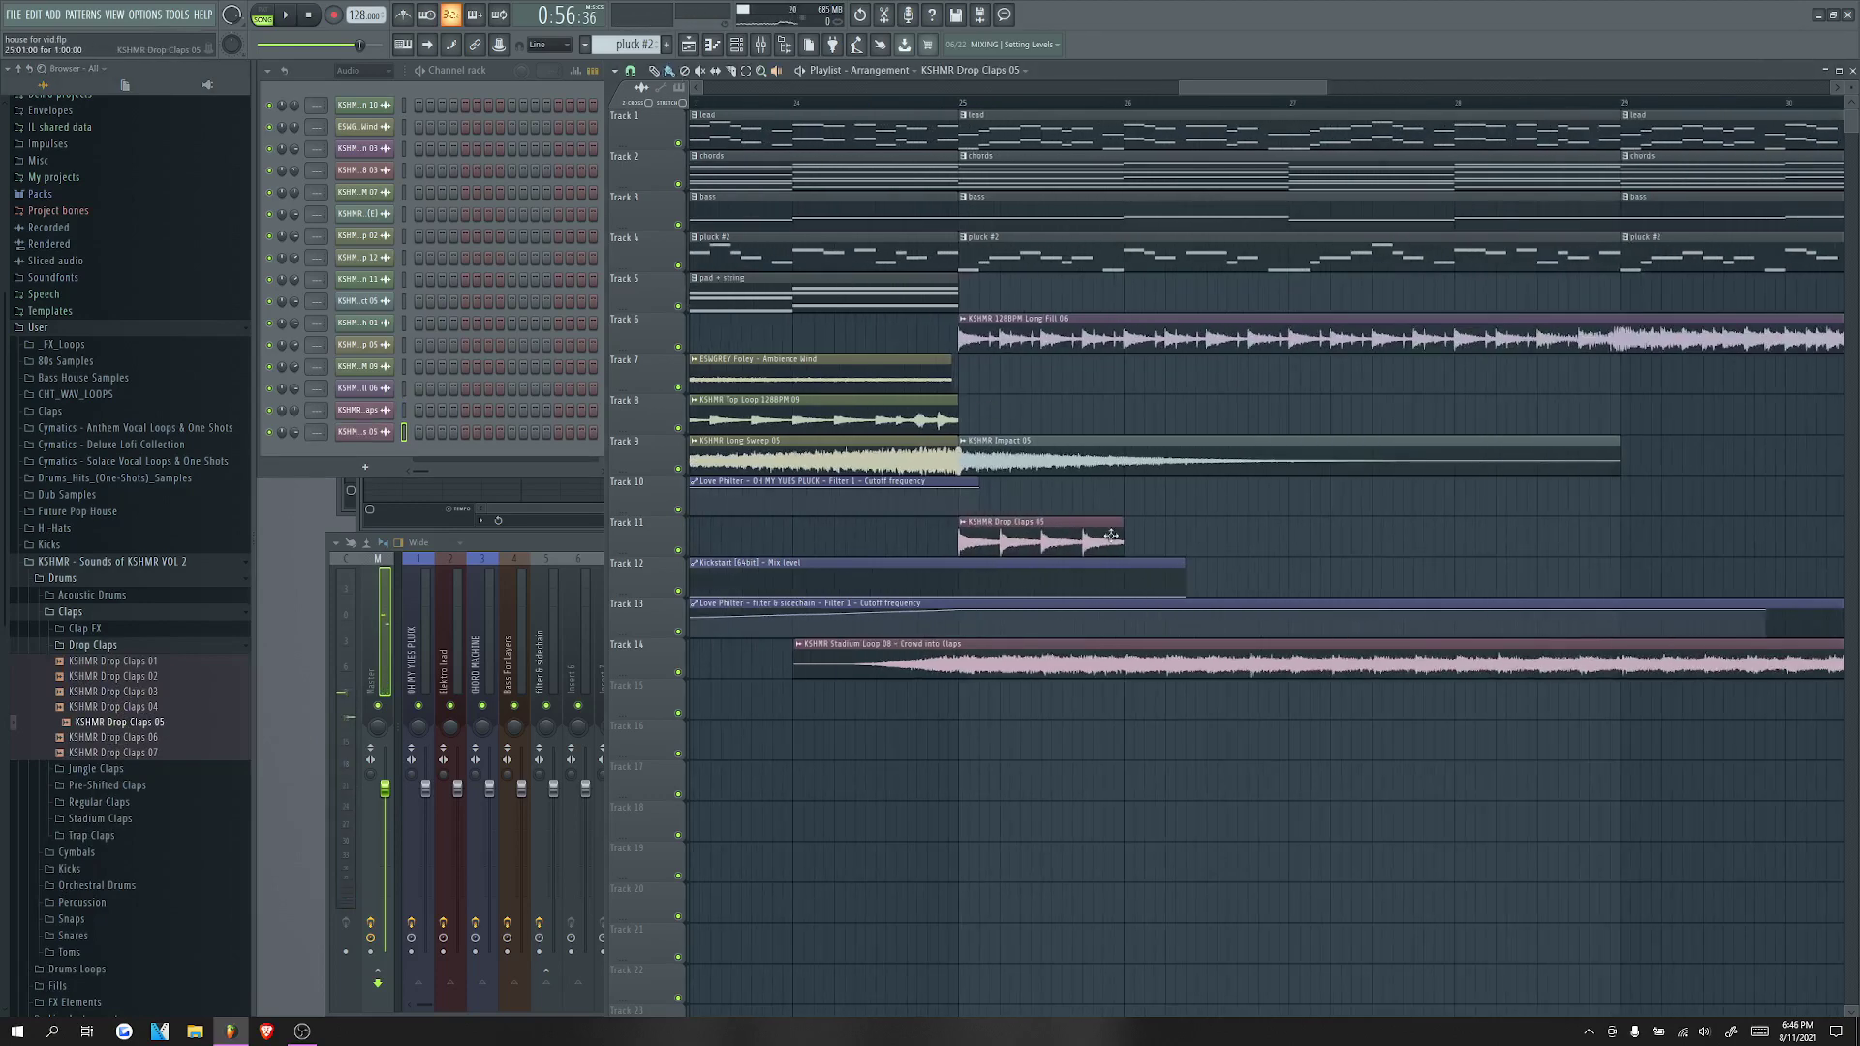
{"action": "scroll", "coordinate": [1114, 538], "scroll_direction": "down", "scroll_amount": 2}
{"action": "left_click_drag", "start_coordinate": [1136, 539], "coordinate": [1697, 537]}
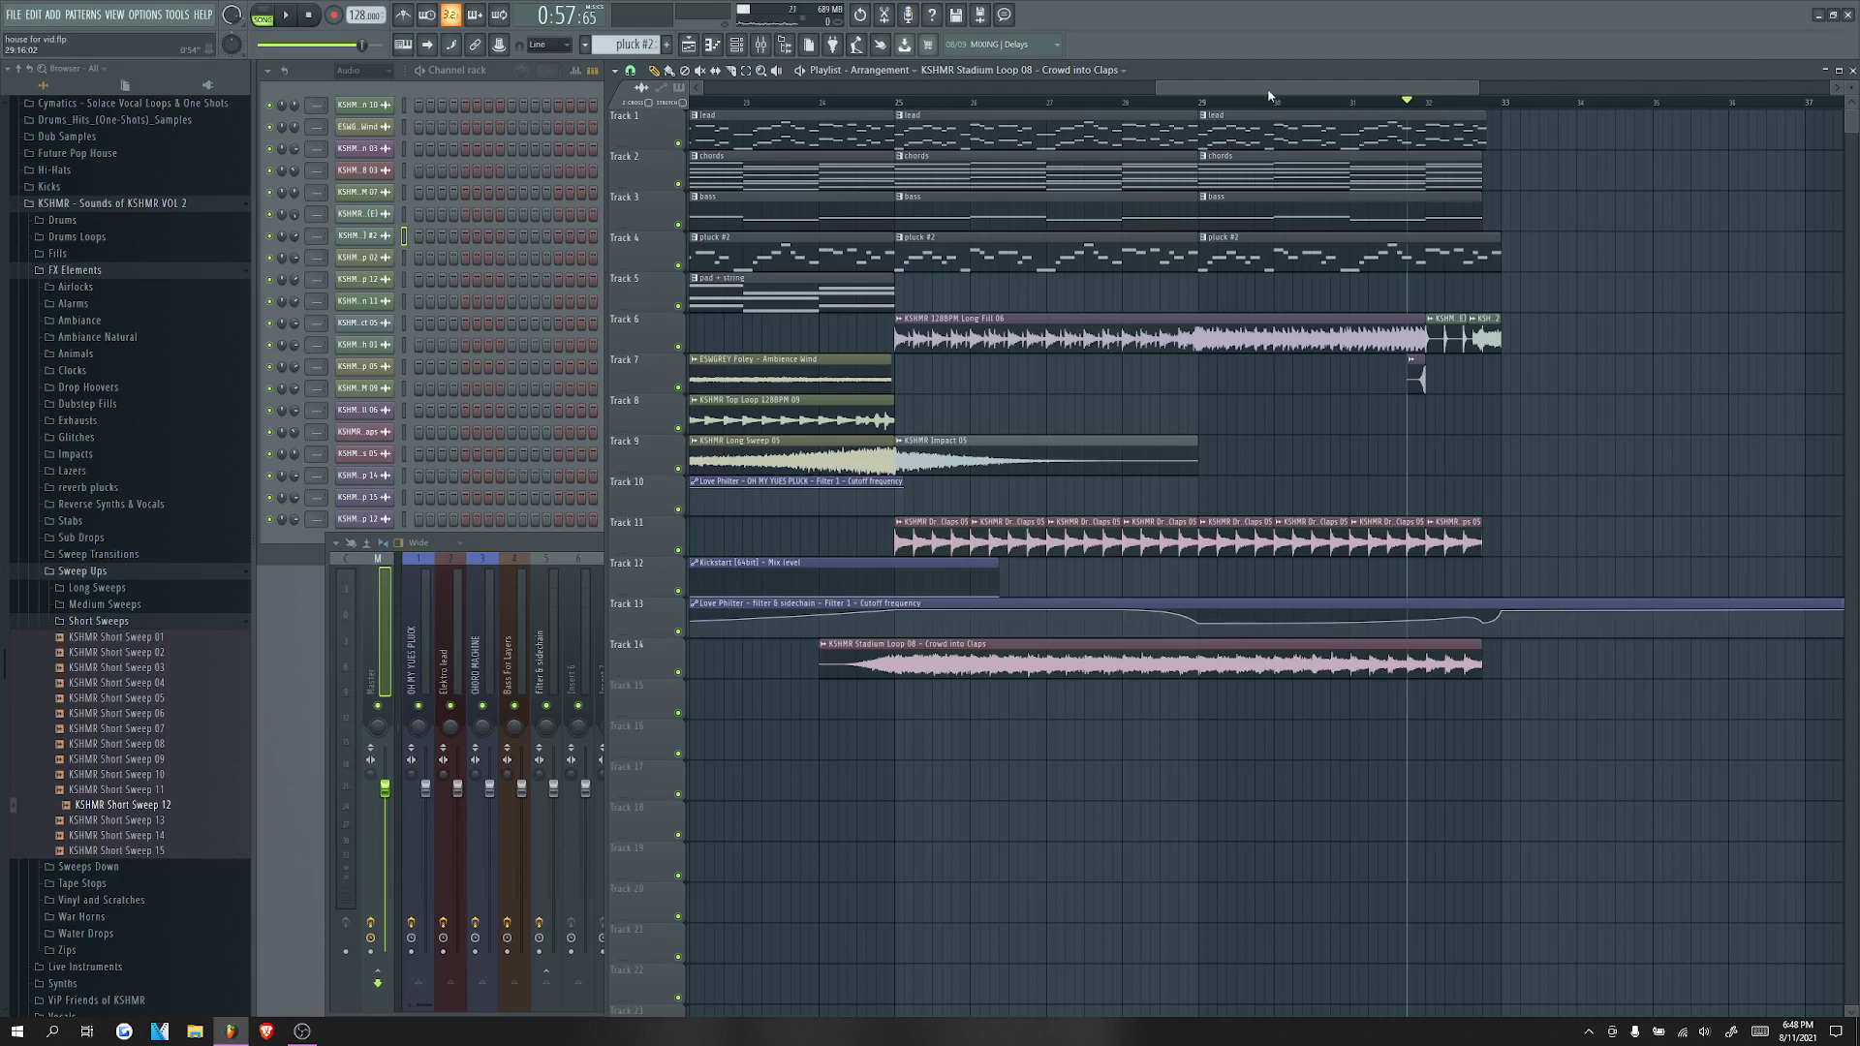
Step: Duplicate the lead, chords, bass and pluck #2 clips of bars 25 to 33 so the copies start at bar 33
{"action": "scroll", "coordinate": [1269, 92], "scroll_direction": "down", "scroll_amount": 2}
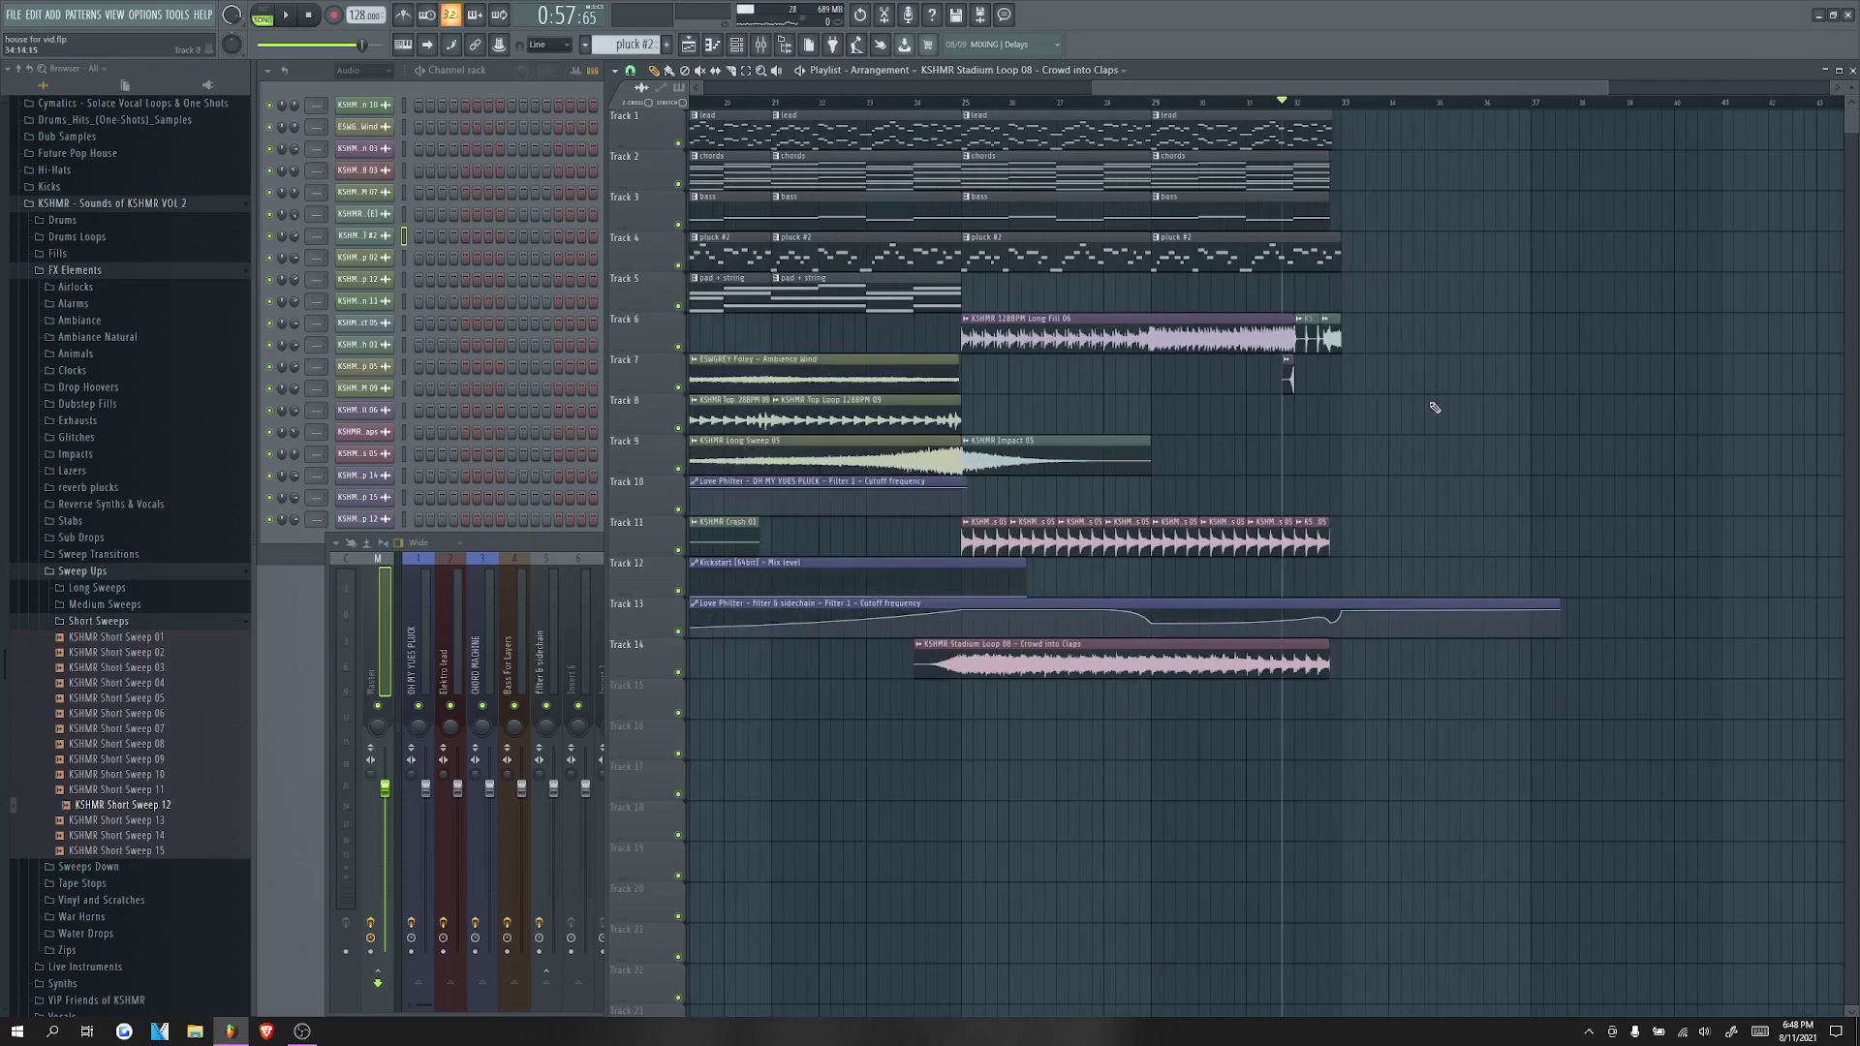
{"action": "left_click_drag", "start_coordinate": [1369, 302], "coordinate": [1006, 76], "text": "ctrl"}
{"action": "left_click_drag", "start_coordinate": [1081, 138], "coordinate": [1462, 182], "text": "shift"}
{"action": "scroll", "coordinate": [1408, 184], "scroll_direction": "up", "scroll_amount": 3}
Step: Adjust the end points of the copied lead, chords, bass and pluck clips near bar 41 and save the project
{"action": "left_click_drag", "start_coordinate": [1230, 130], "coordinate": [1217, 129]}
{"action": "scroll", "coordinate": [1216, 129], "scroll_direction": "down", "scroll_amount": 2}
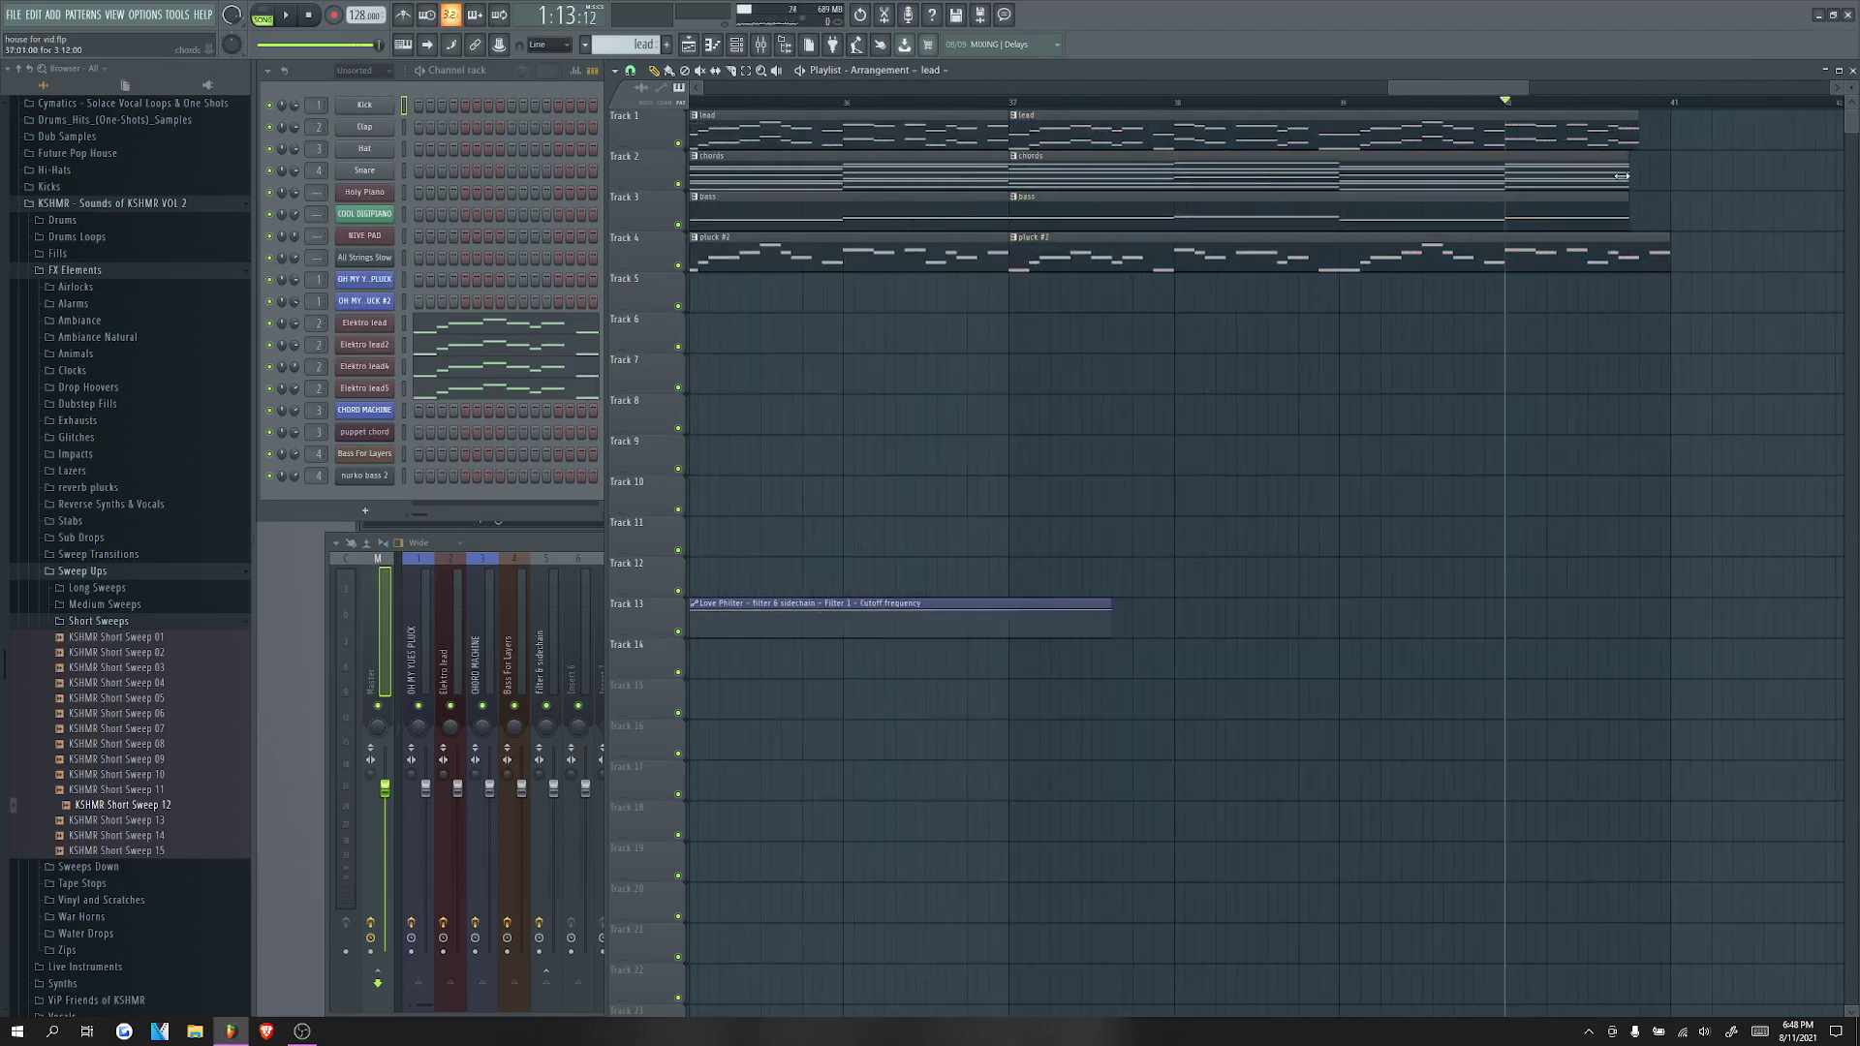
{"action": "left_click_drag", "start_coordinate": [1622, 176], "coordinate": [1663, 137]}
{"action": "left_click_drag", "start_coordinate": [1627, 211], "coordinate": [1633, 280]}
{"action": "scroll", "coordinate": [1532, 259], "scroll_direction": "down", "scroll_amount": 3}
{"action": "key", "text": "ctrl+s"}
Step: Place the Alesso kick from the Tobu styles mango folder on Track 7 at bar 33 and repeat it on every beat
{"action": "left_click", "coordinate": [1025, 104]}
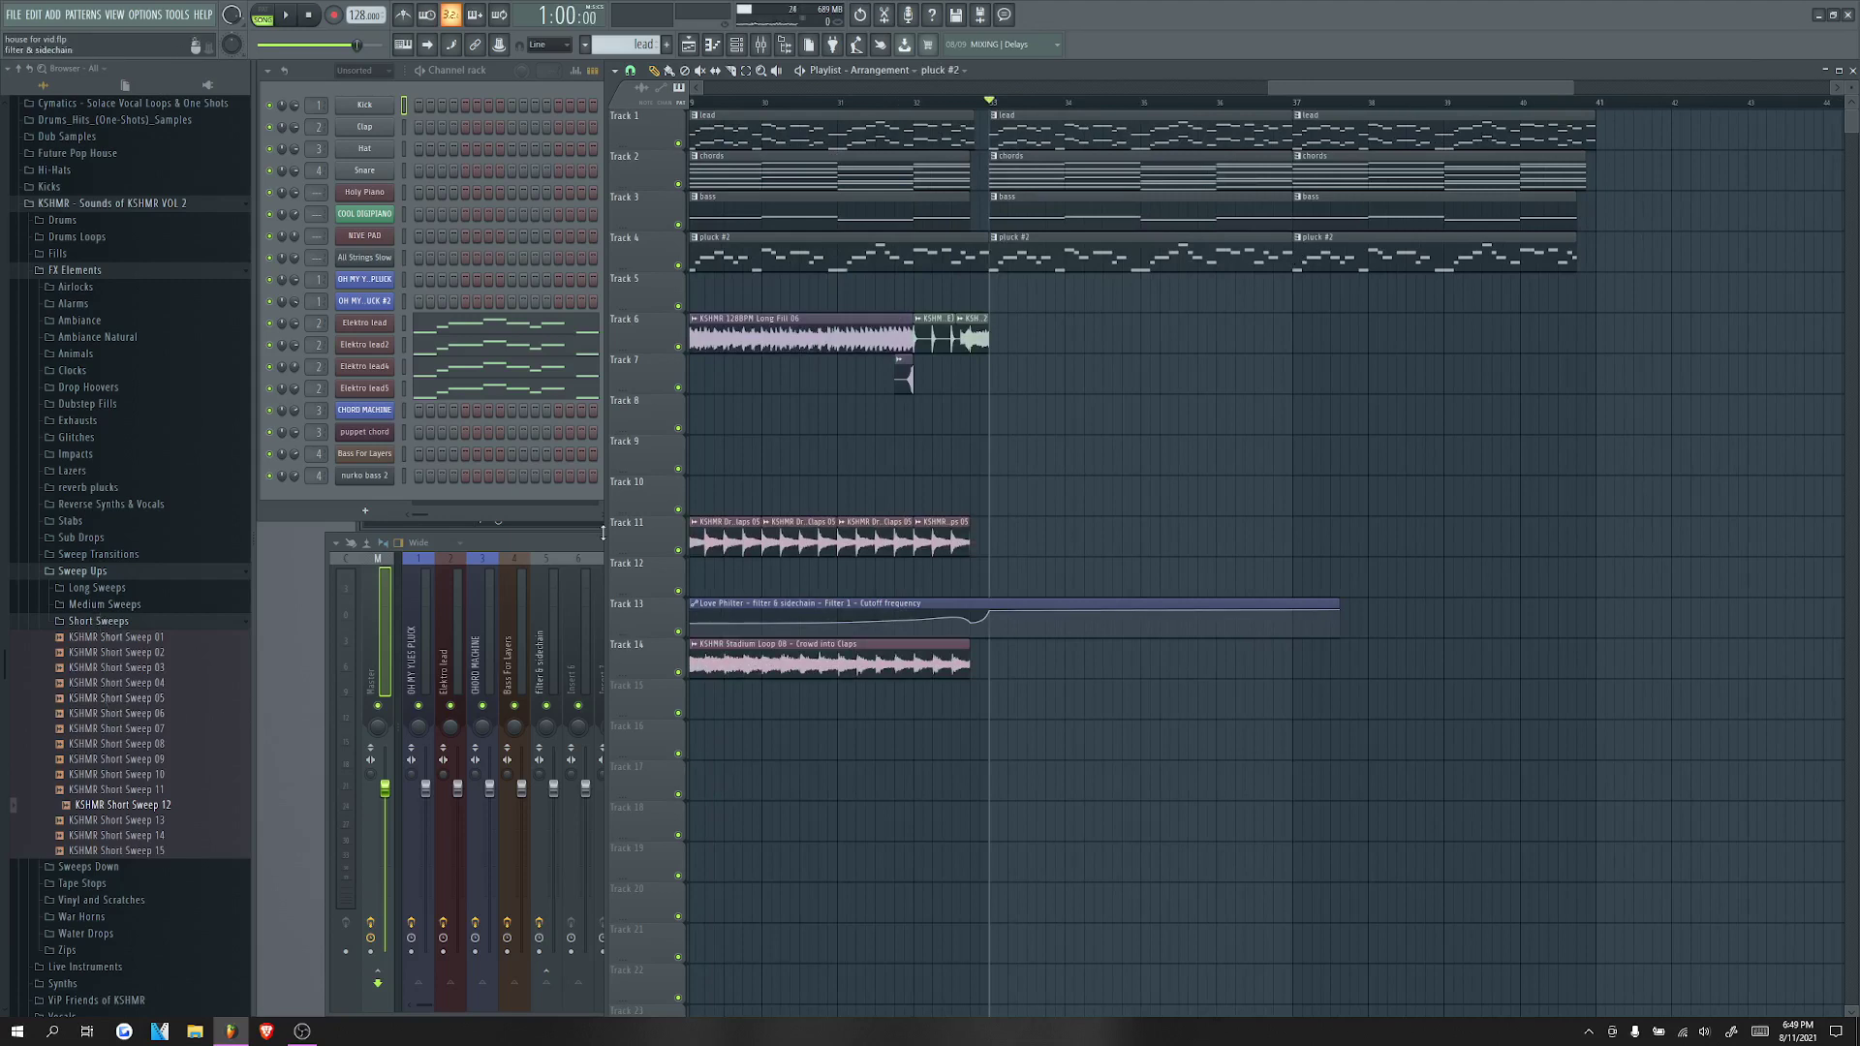
{"action": "left_click", "coordinate": [135, 621]}
{"action": "scroll", "coordinate": [136, 675], "scroll_direction": "down", "scroll_amount": 2}
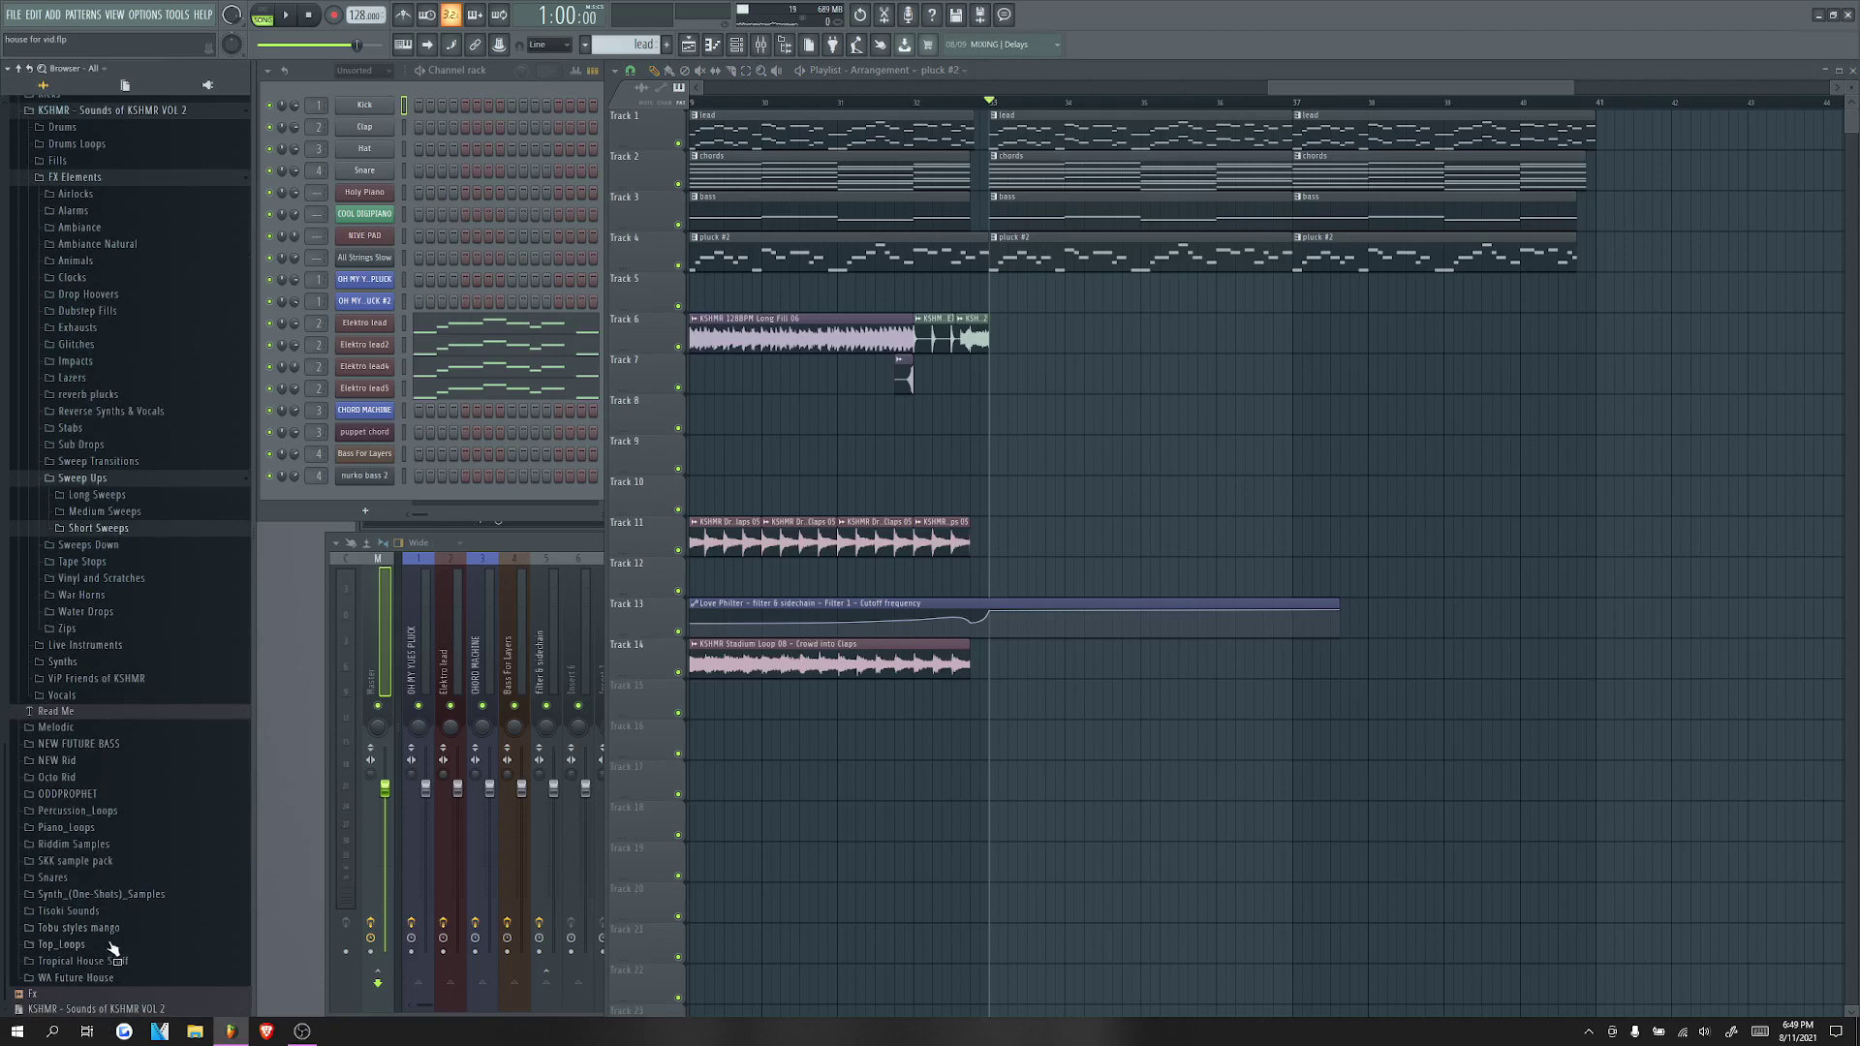
{"action": "left_click", "coordinate": [119, 933]}
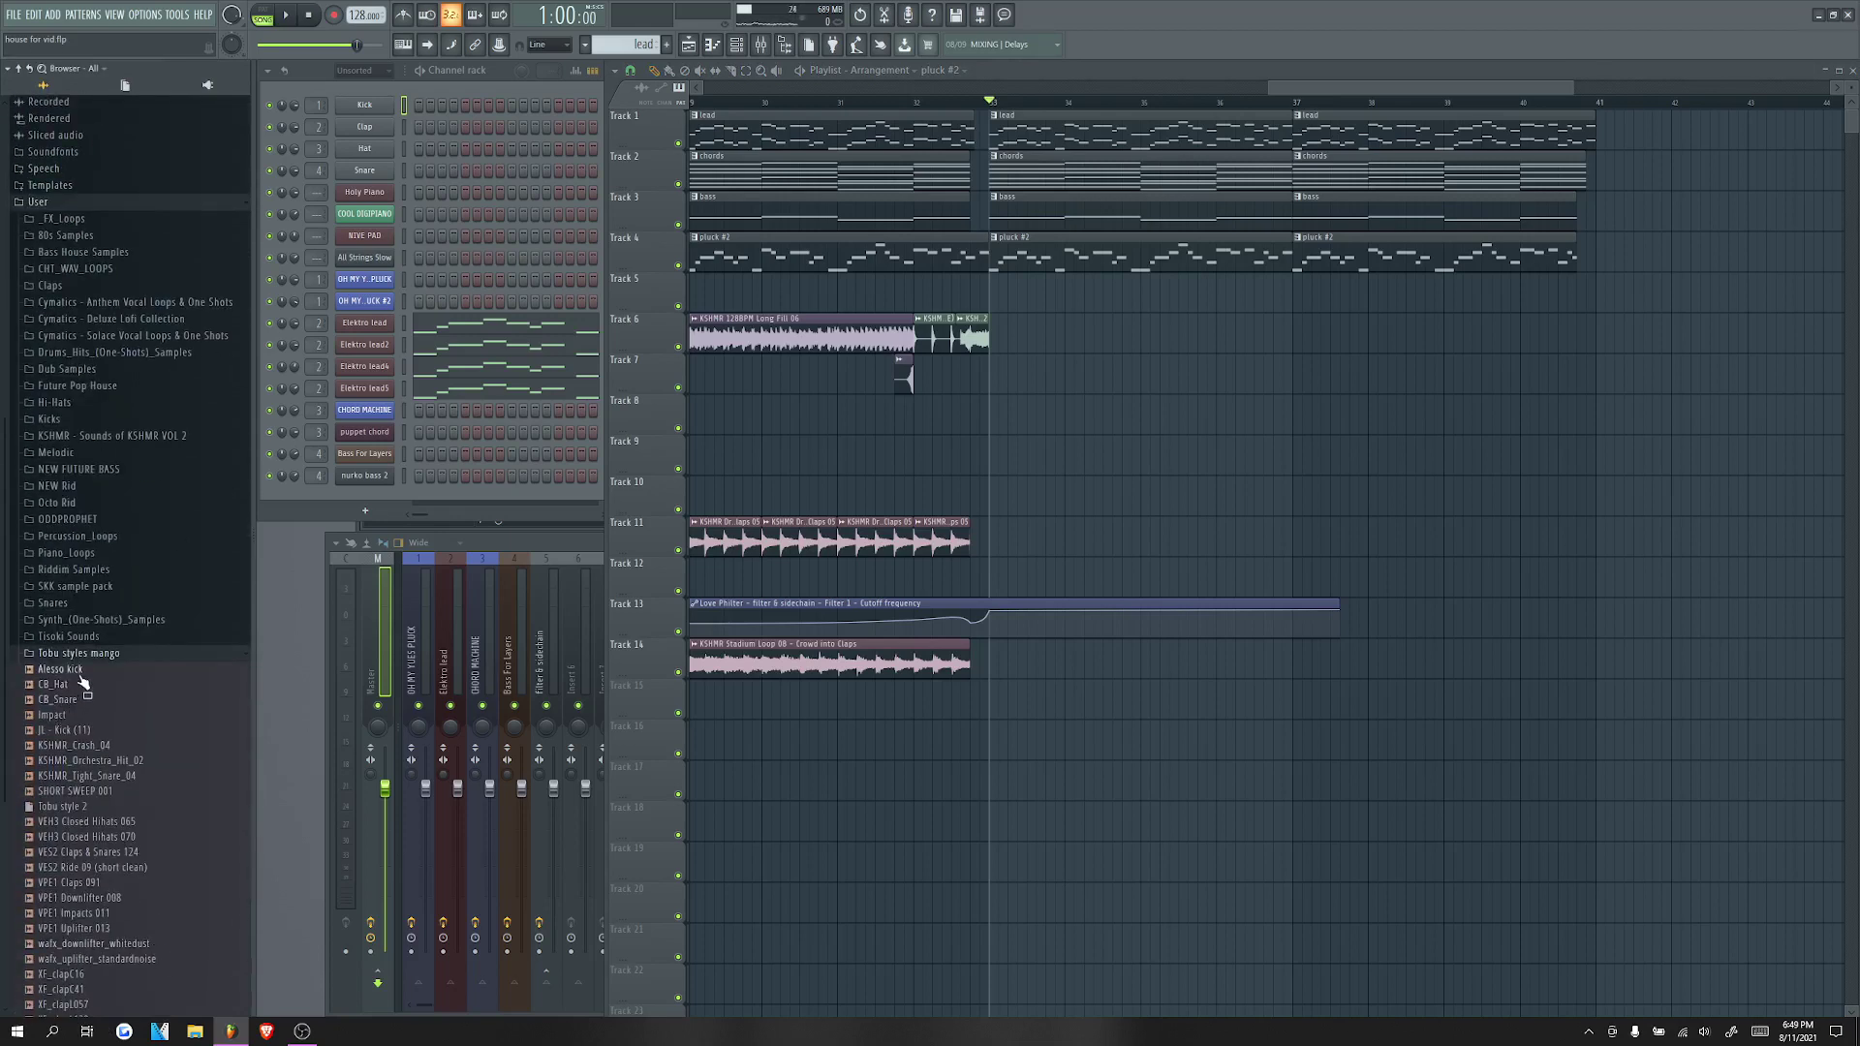
{"action": "mouse_move", "coordinate": [84, 683]}
{"action": "left_mouse_down"}
{"action": "mouse_move", "coordinate": [334, 632]}
{"action": "mouse_move", "coordinate": [1113, 320]}
{"action": "mouse_move", "coordinate": [994, 390]}
{"action": "mouse_move", "coordinate": [1059, 470]}
{"action": "mouse_move", "coordinate": [999, 378]}
{"action": "mouse_move", "coordinate": [890, 309]}
{"action": "mouse_move", "coordinate": [980, 377]}
{"action": "mouse_move", "coordinate": [1804, 375]}
{"action": "left_mouse_up"}
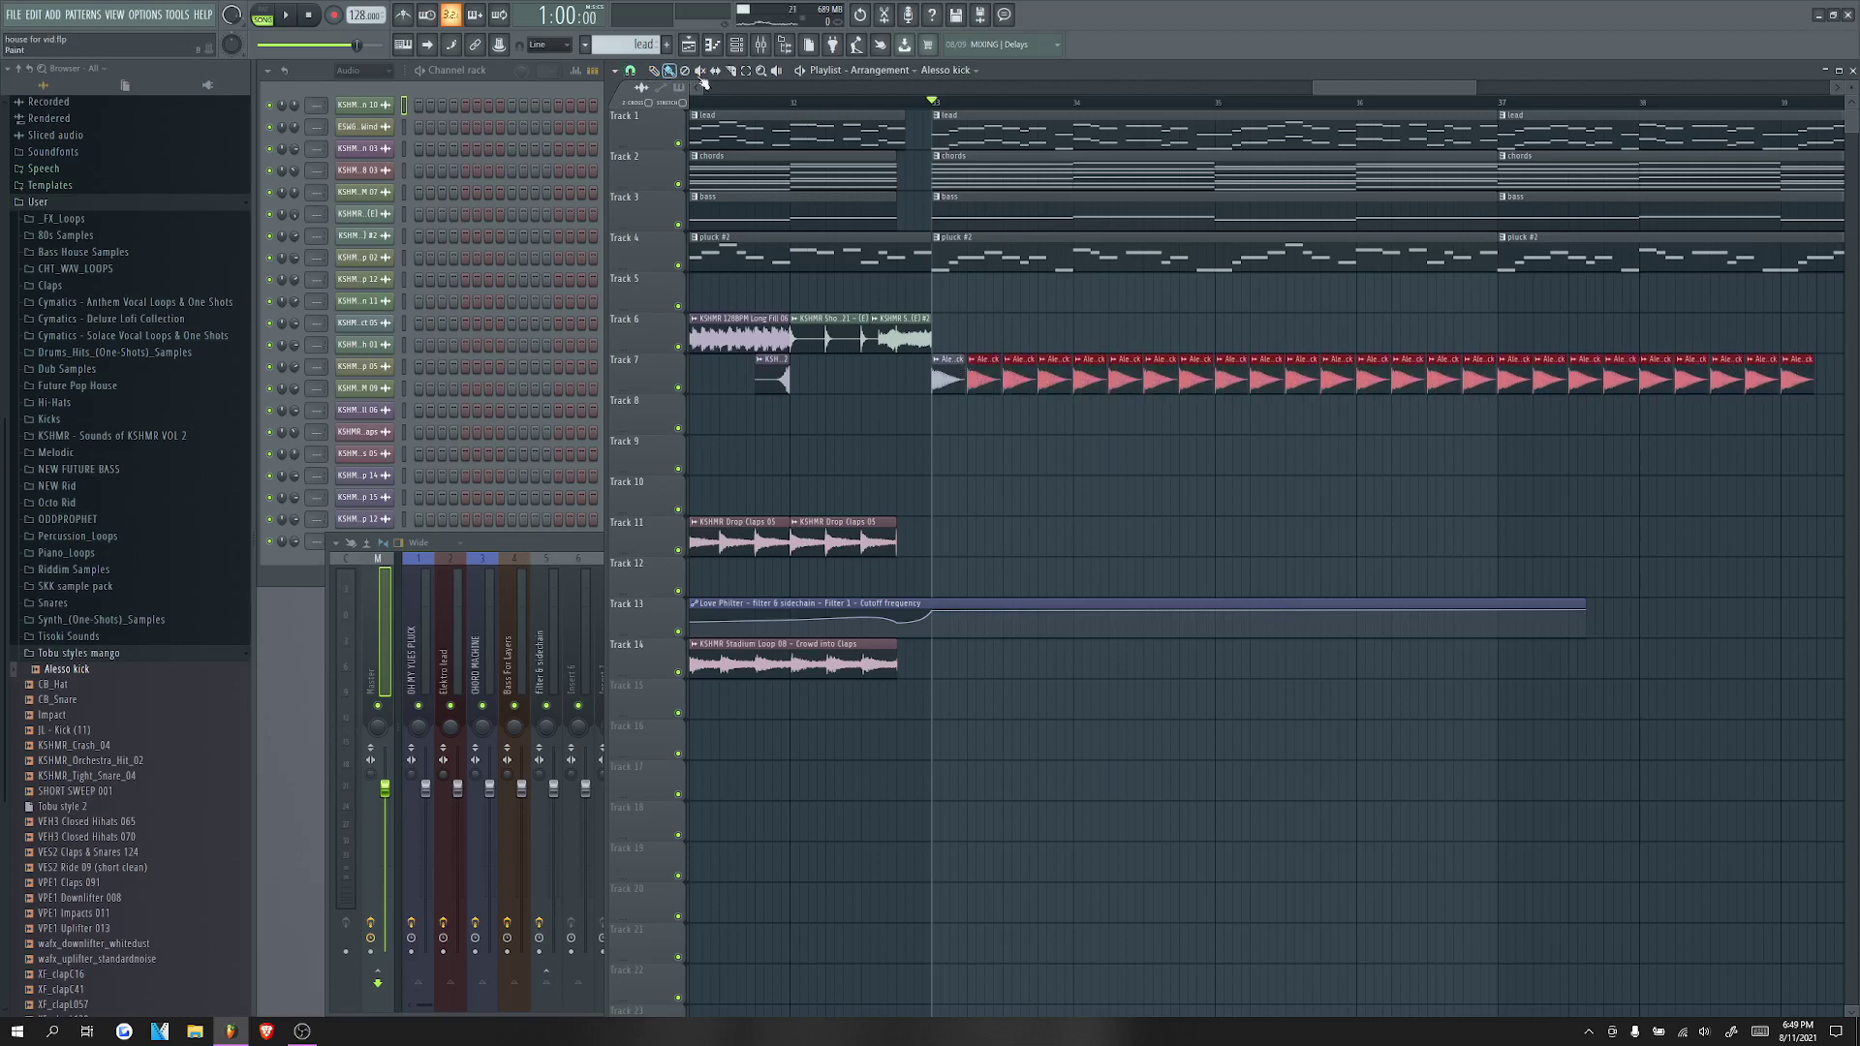
{"action": "scroll", "coordinate": [1341, 89], "scroll_direction": "down", "scroll_amount": 2}
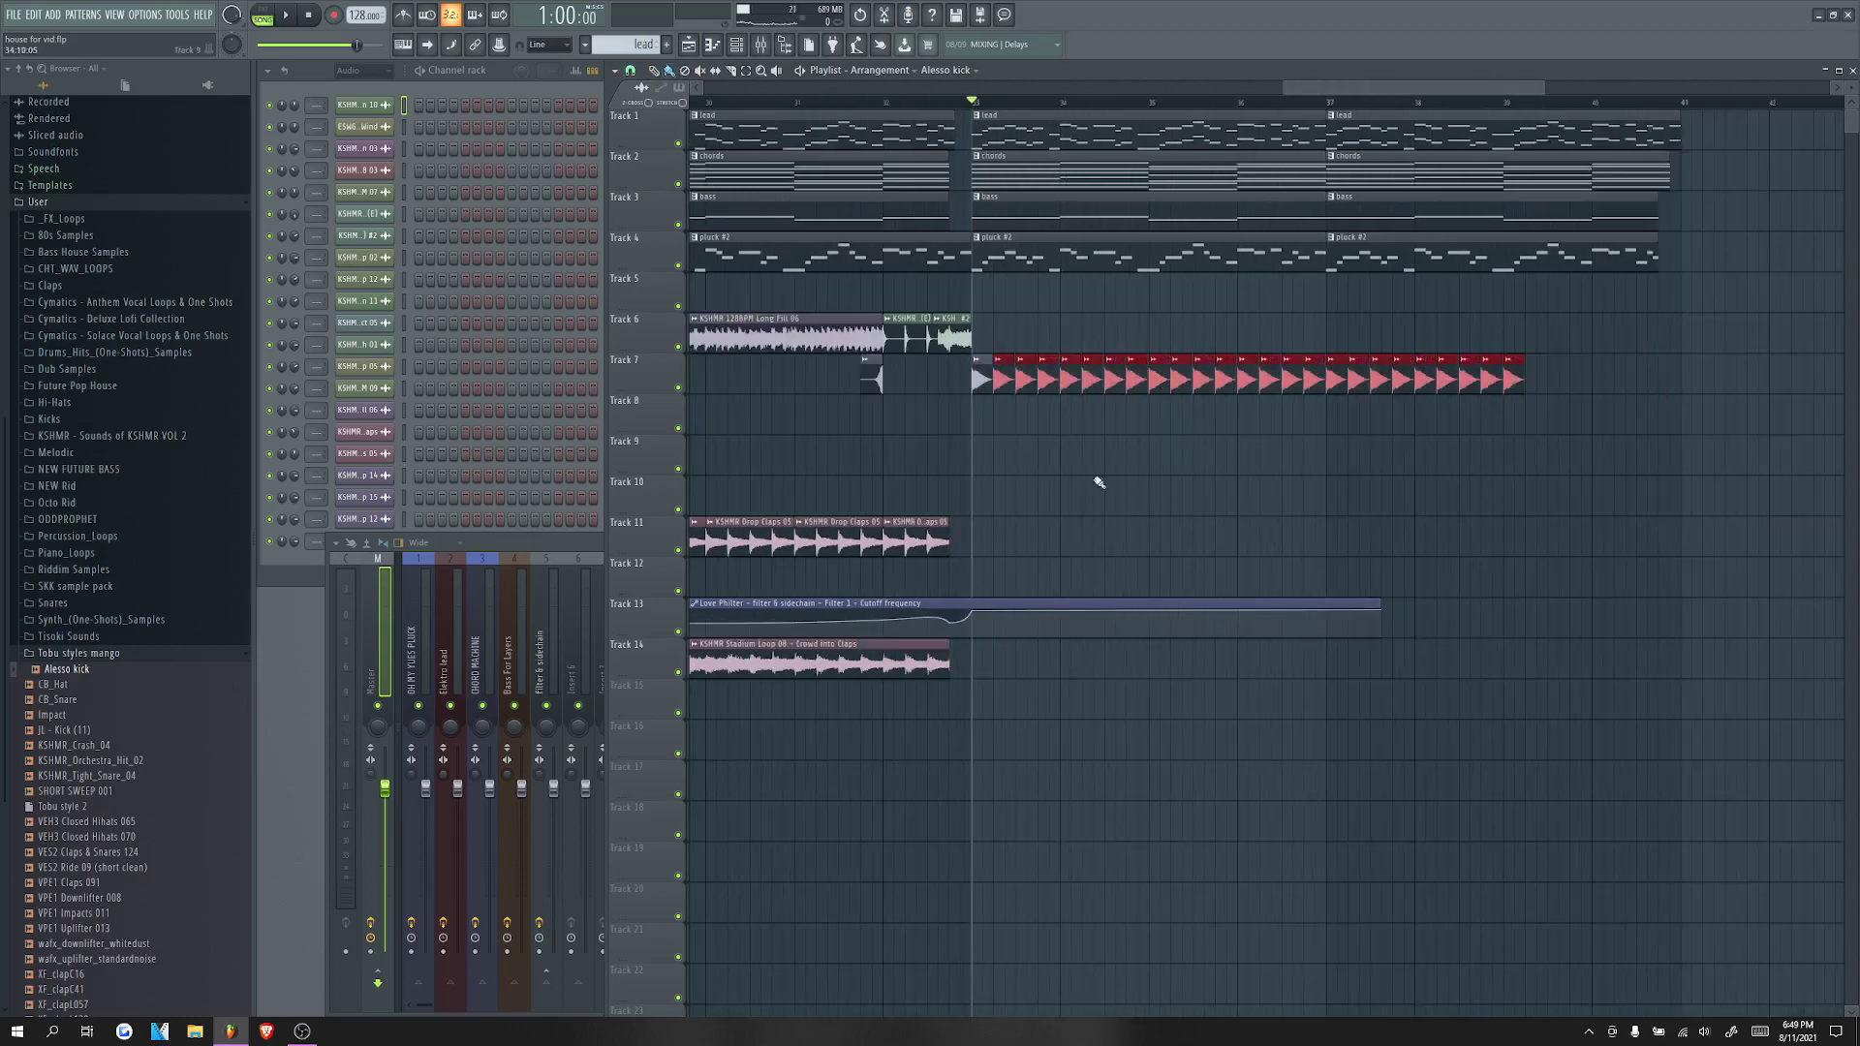
Step: Extend the Kickstart Mix level automation clip on Track 12 to about bar 41 and raise its level from bar 33
{"action": "scroll", "coordinate": [953, 598], "scroll_direction": "down", "scroll_amount": 5}
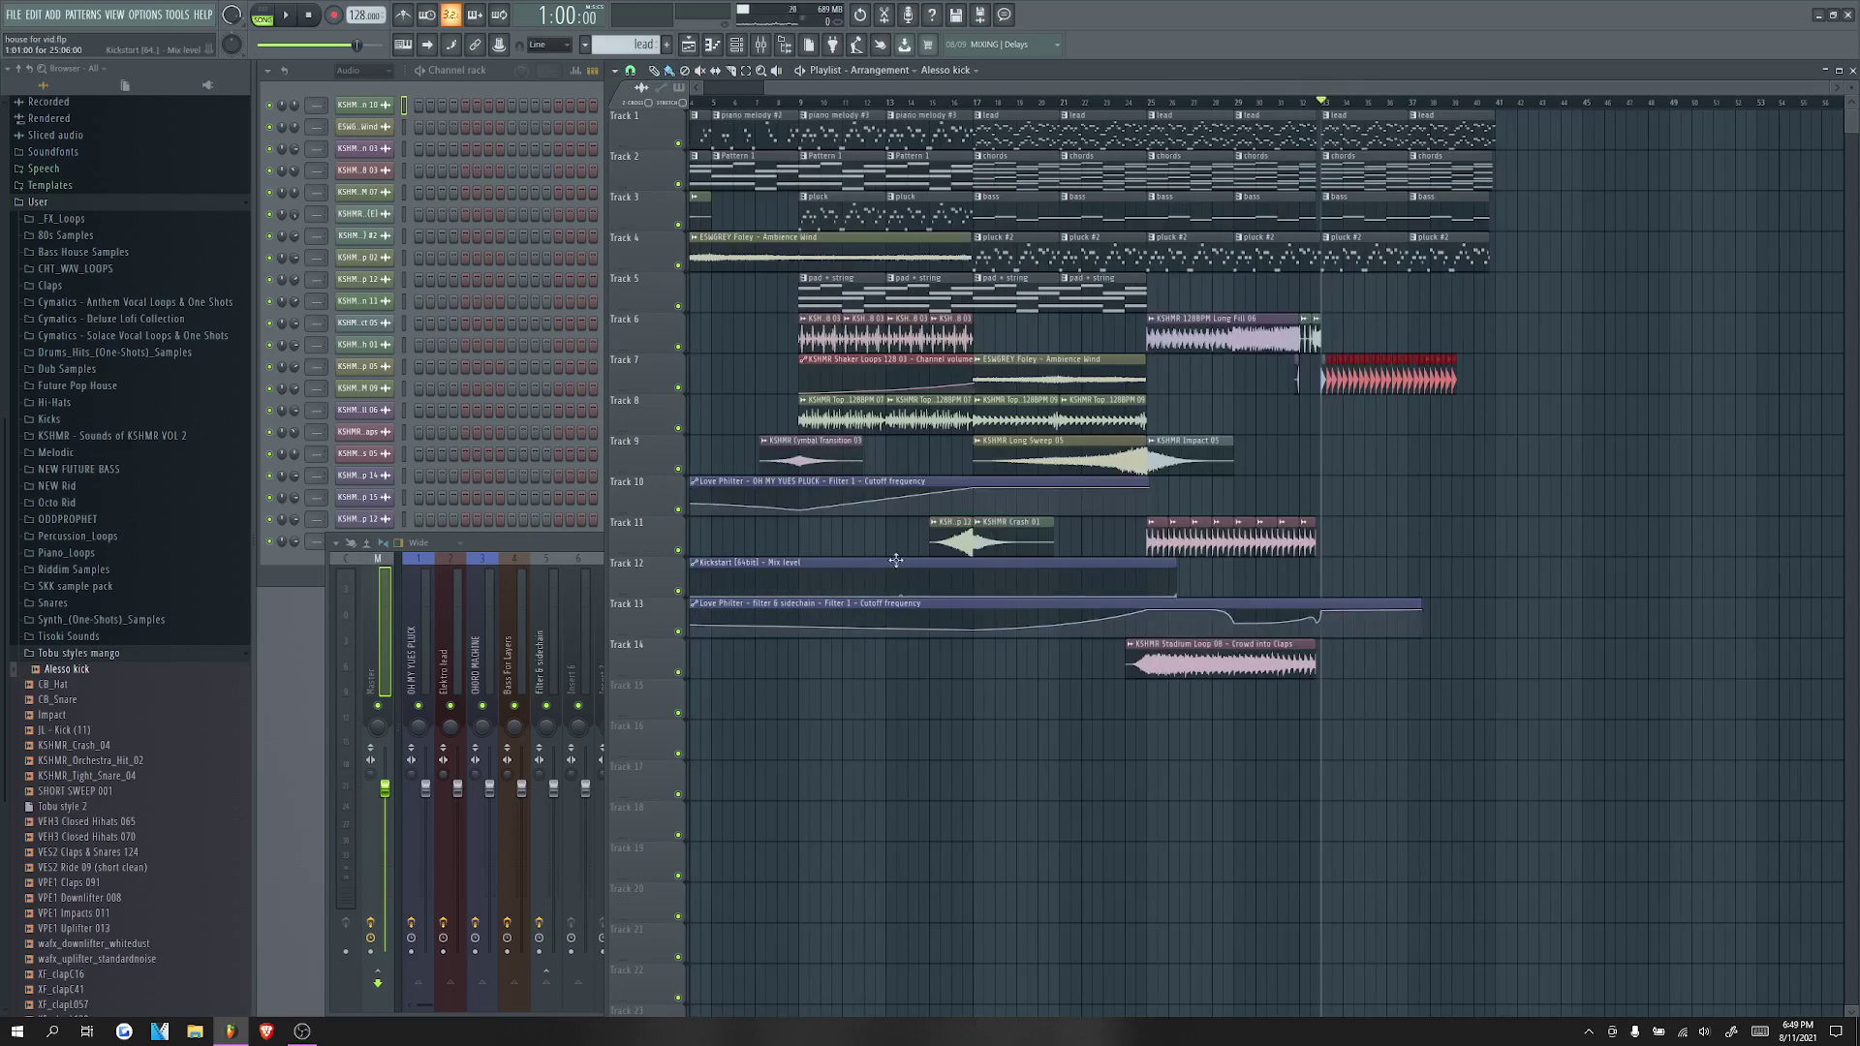
{"action": "left_click_drag", "start_coordinate": [1176, 581], "coordinate": [1590, 561]}
{"action": "scroll", "coordinate": [1327, 582], "scroll_direction": "up", "scroll_amount": 5}
{"action": "right_click", "coordinate": [1450, 586]}
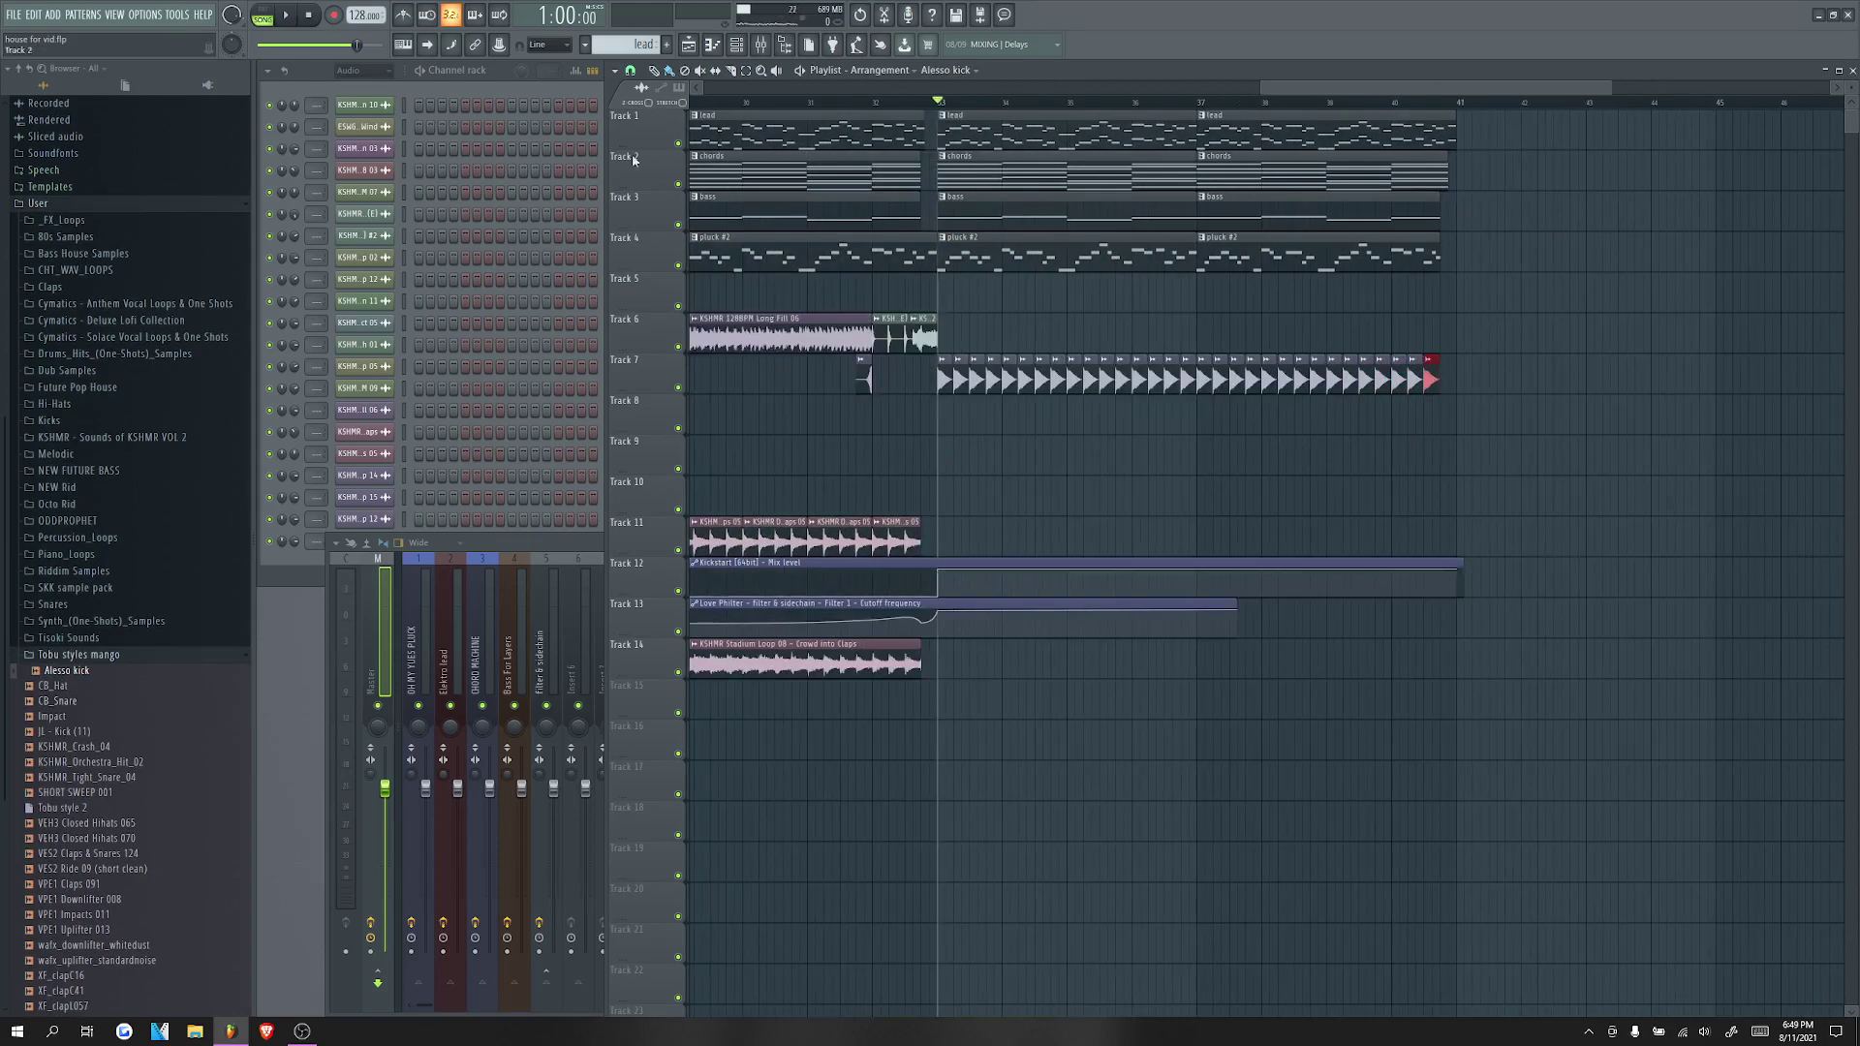
Step: Place a KSHMR Drop Claps 05 clip on Track 11 at bar 33 and repeat it up to bar 41
{"action": "left_click", "coordinate": [840, 539]}
{"action": "left_click_drag", "start_coordinate": [953, 539], "coordinate": [939, 540]}
{"action": "left_click", "coordinate": [671, 73]}
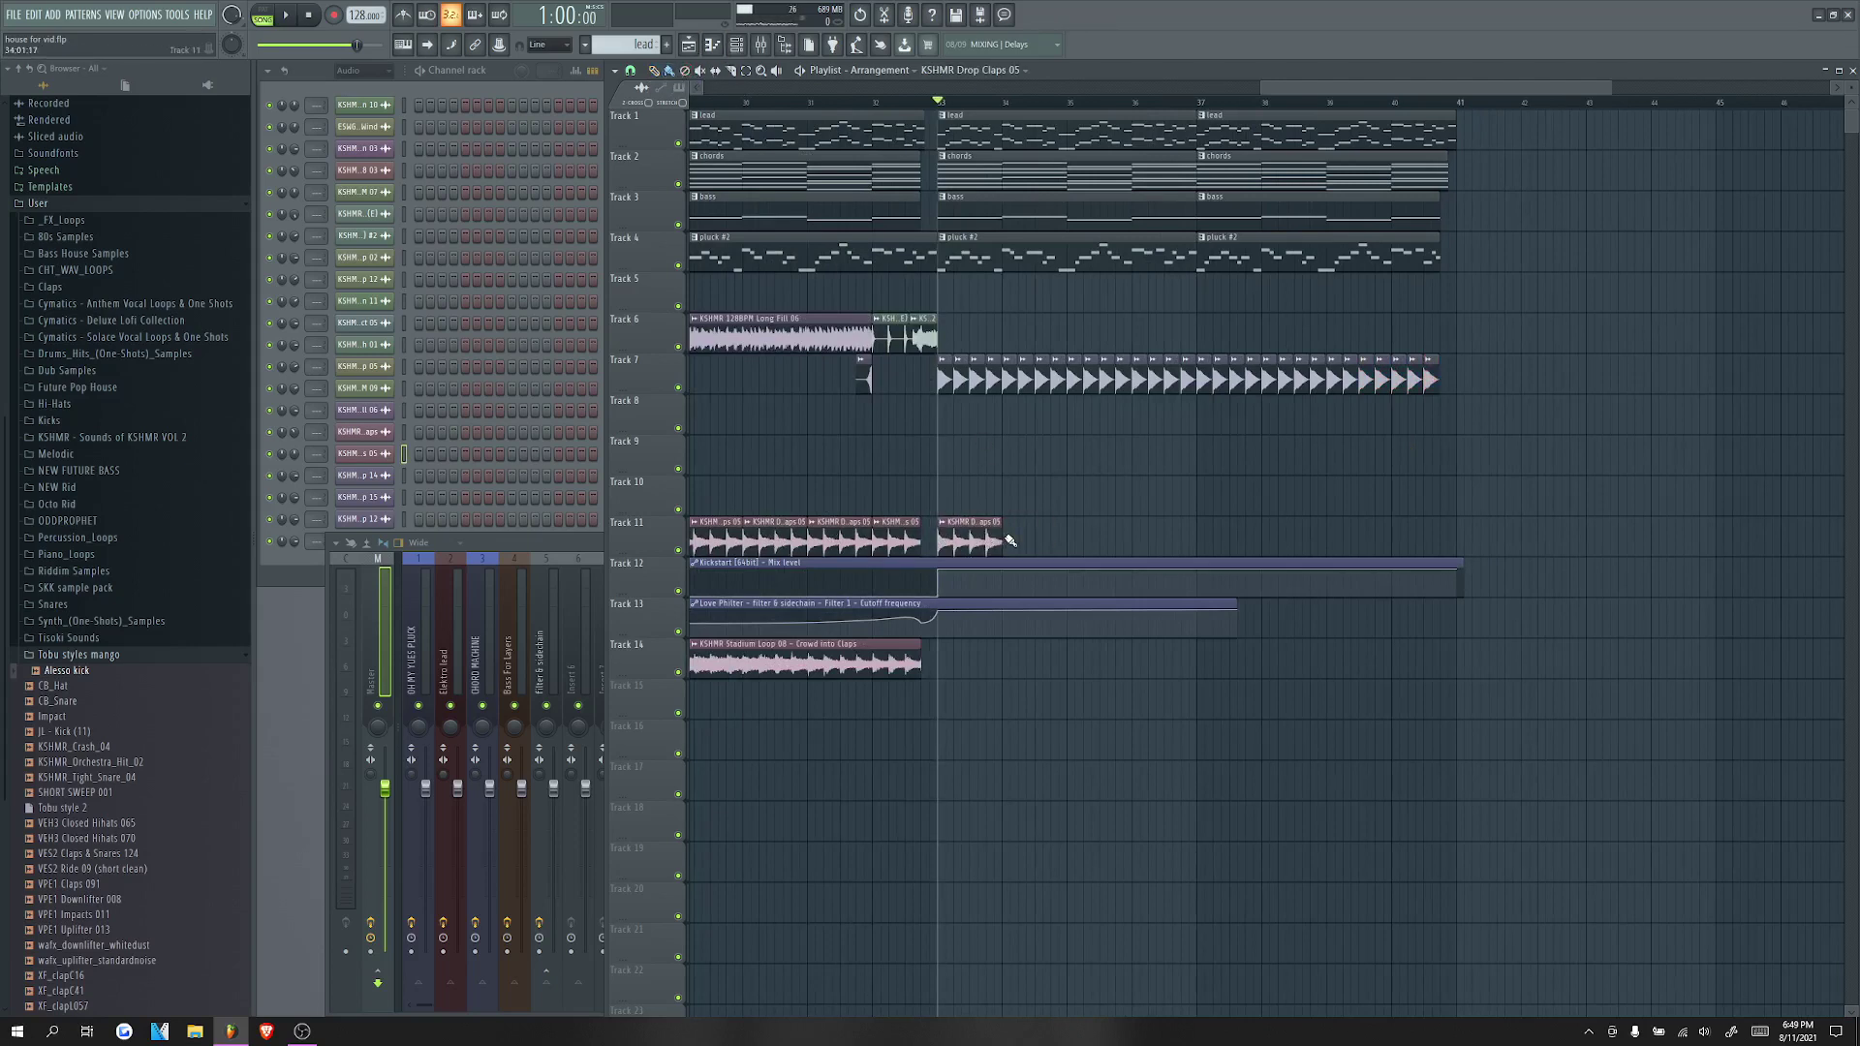
{"action": "left_click_drag", "start_coordinate": [1010, 540], "coordinate": [1414, 544]}
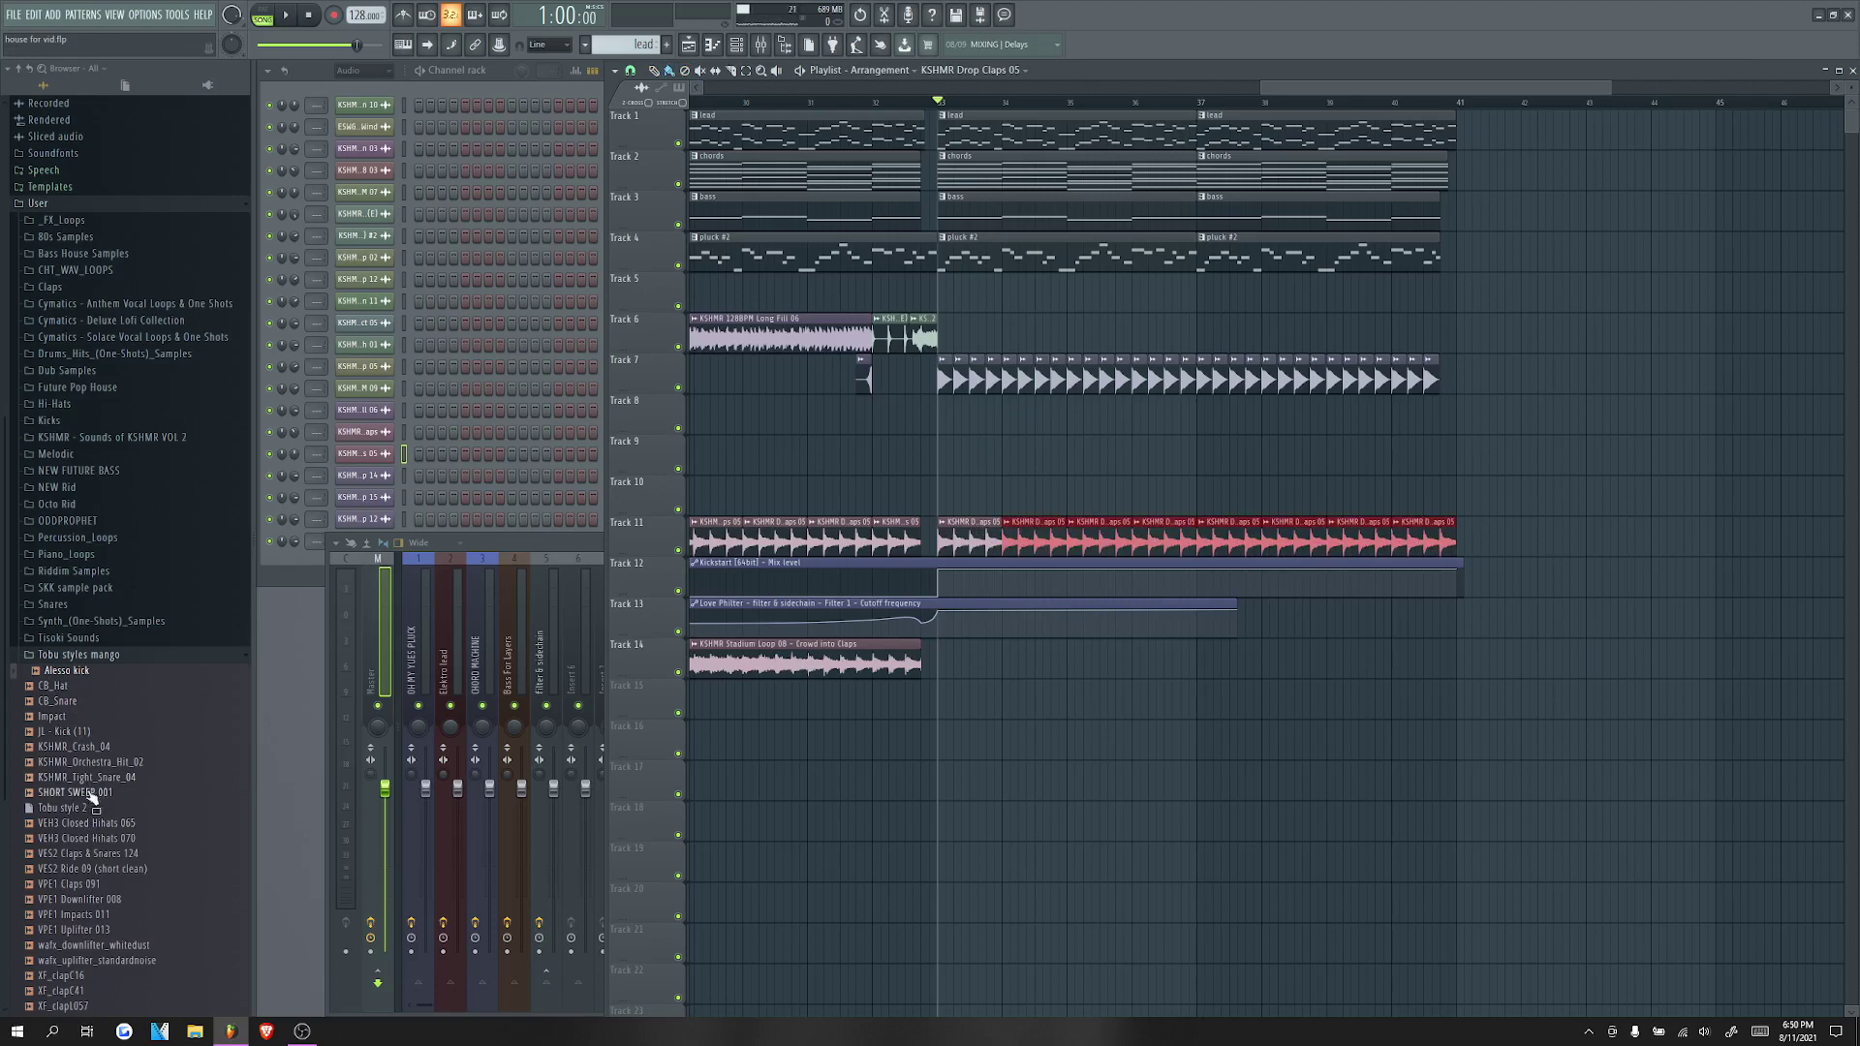
Step: Add VES2 Ride 09 (short clean) on Track 10 at bar 33 and repeat it on every beat up to bar 41
{"action": "left_click_drag", "start_coordinate": [97, 869], "coordinate": [945, 502]}
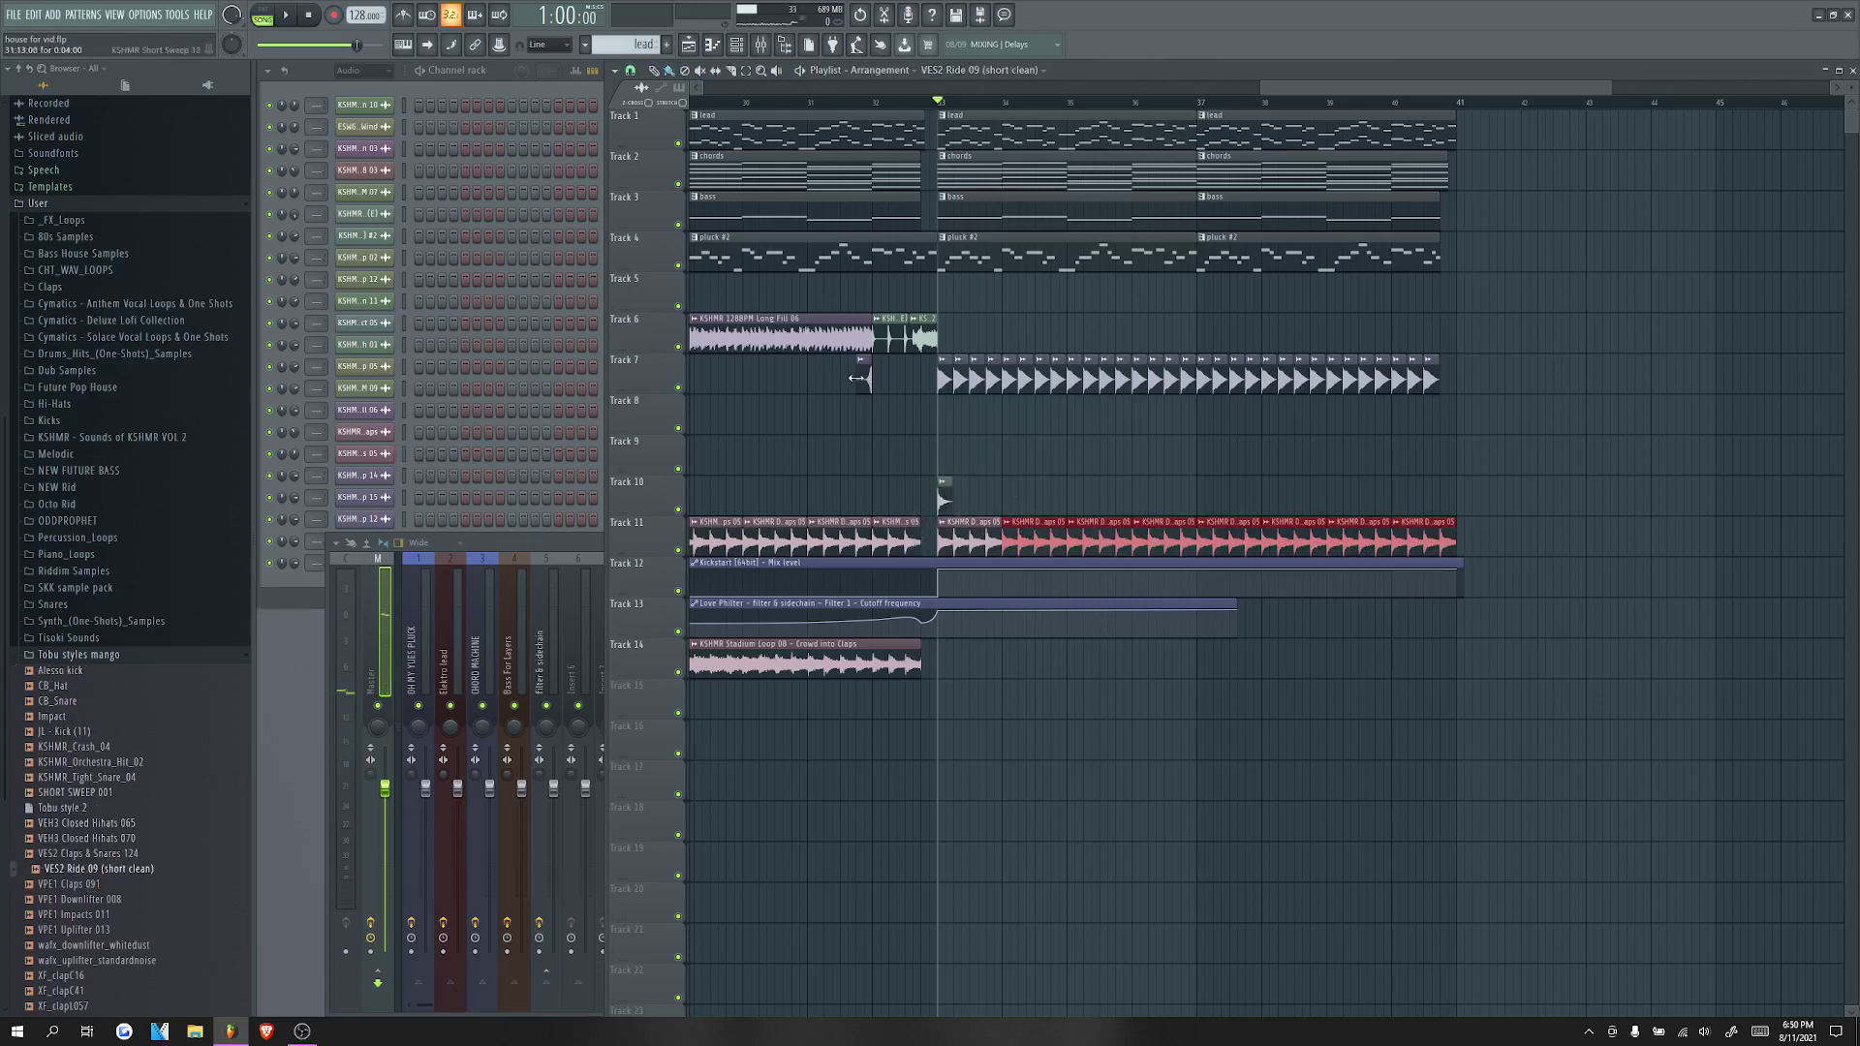
{"action": "left_click", "coordinate": [971, 492]}
{"action": "left_click_drag", "start_coordinate": [1398, 512], "coordinate": [1442, 508]}
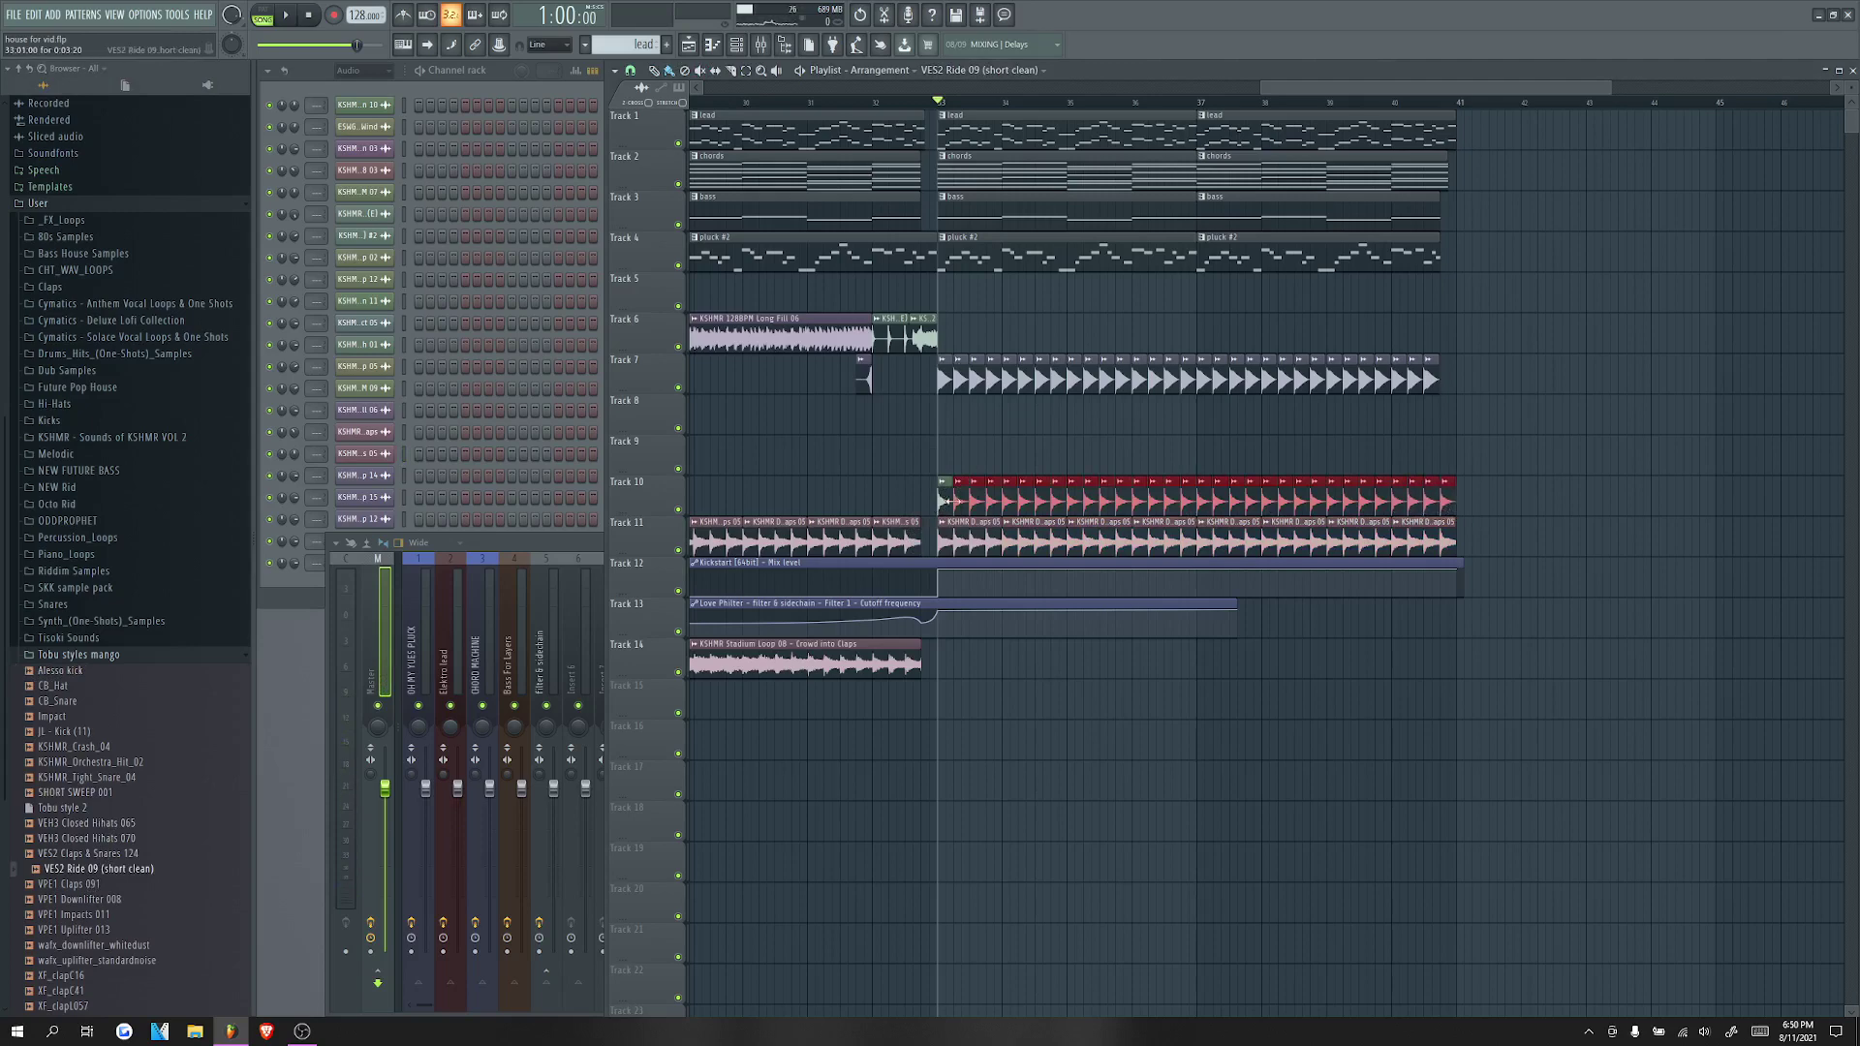
{"action": "double_click", "coordinate": [962, 503]}
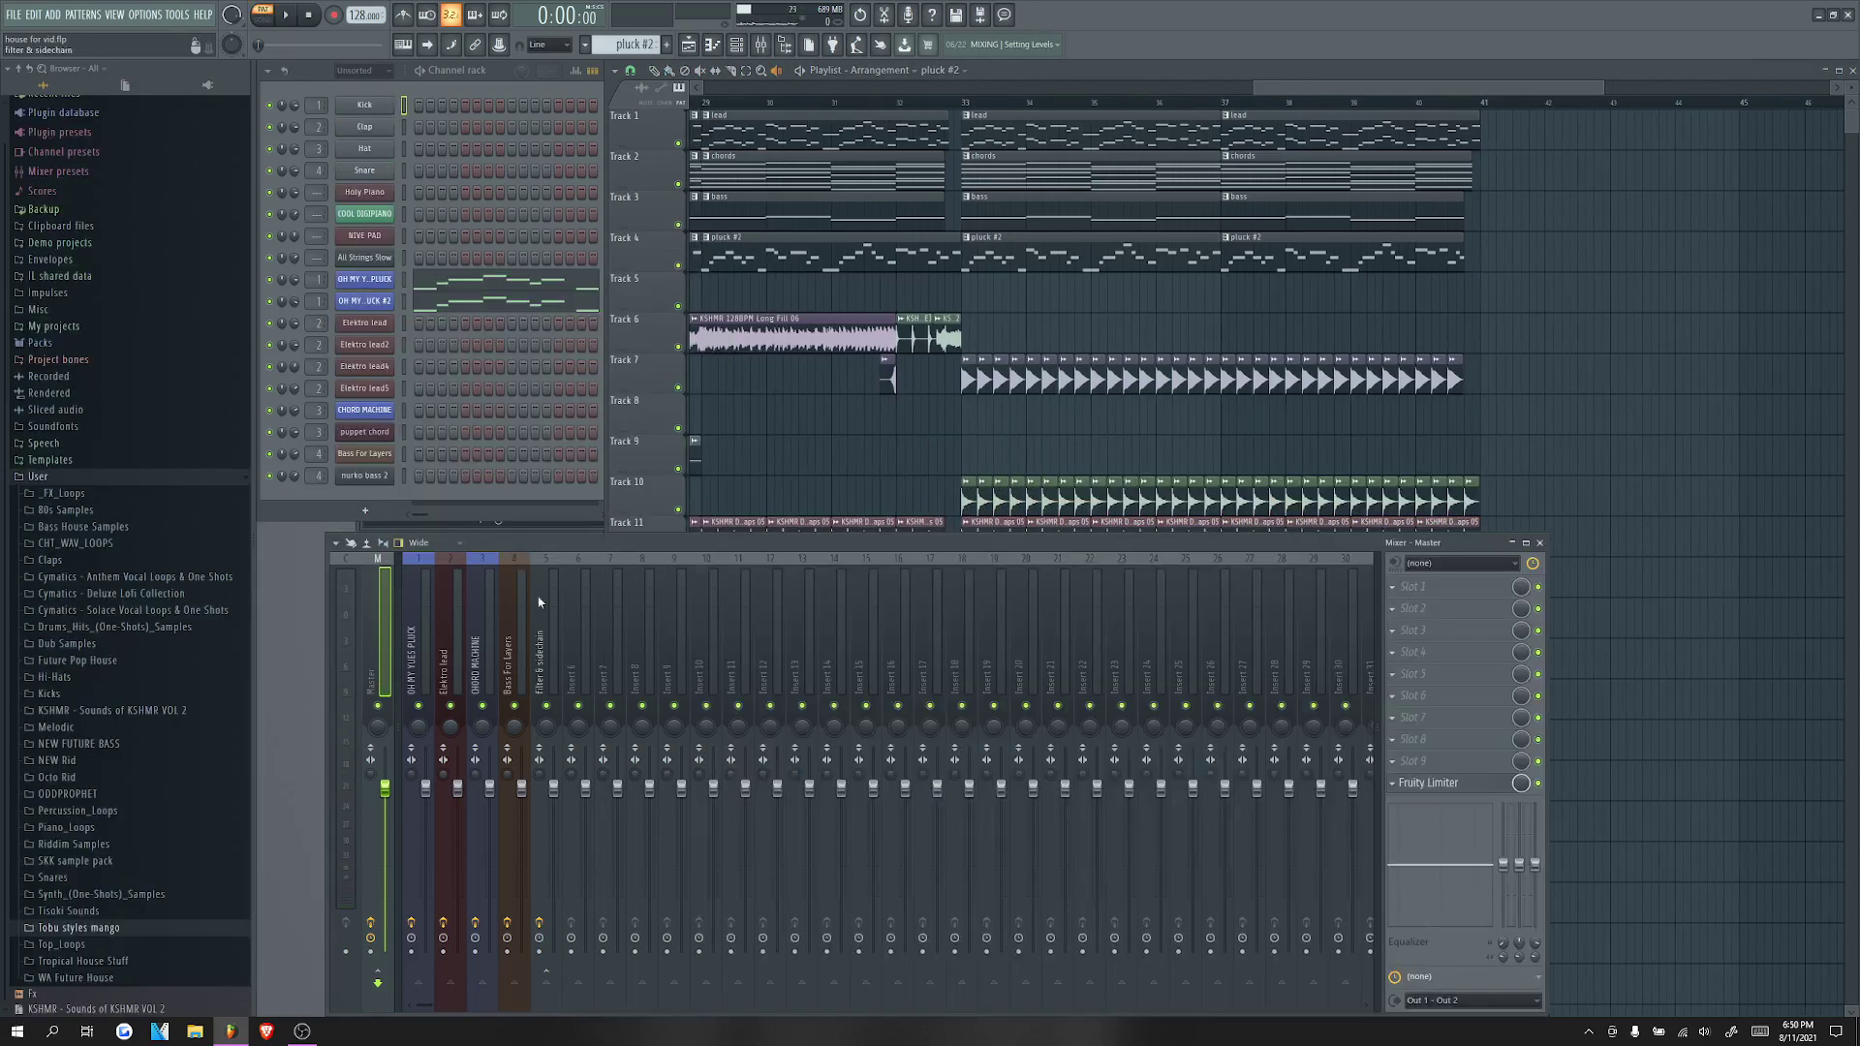
Step: Add Kickstart to slot 2 of the OH MY YUES PLUCK mixer track and choose the second curve of its lower preset row
{"action": "left_click", "coordinate": [411, 667]}
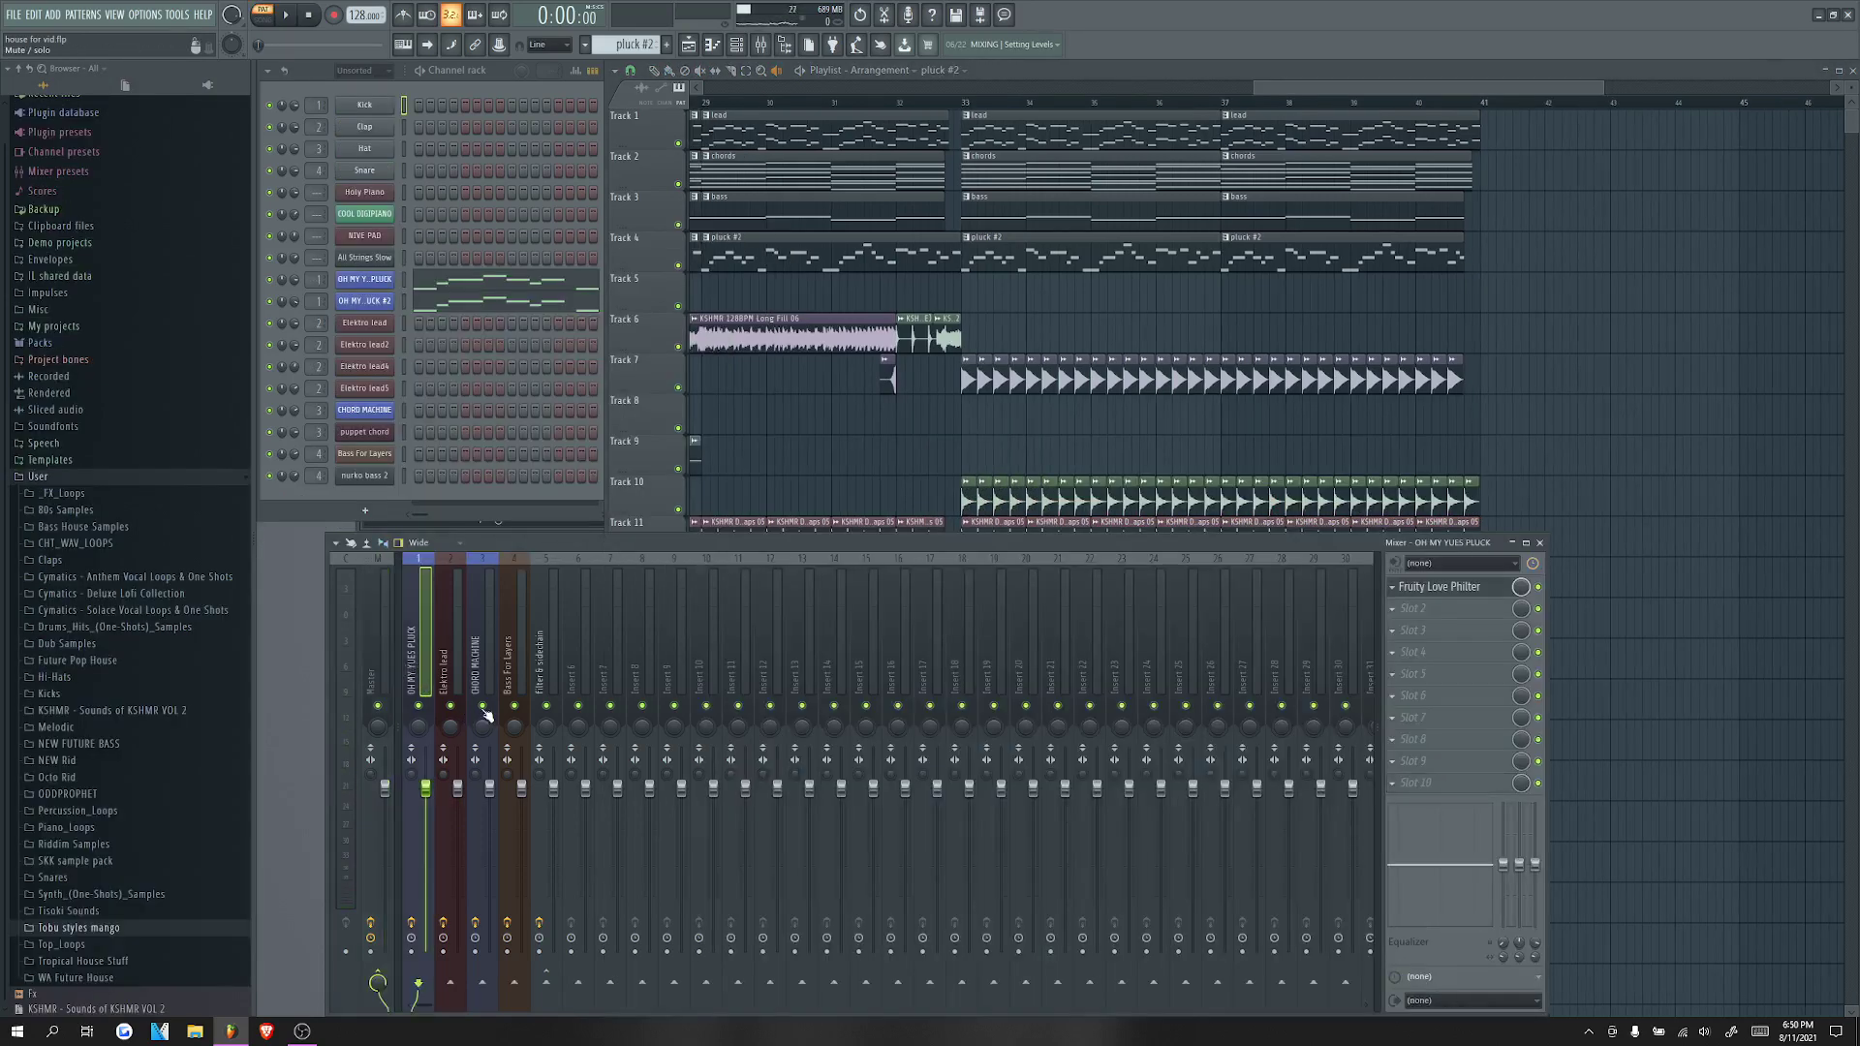
{"action": "left_click", "coordinate": [1430, 614]}
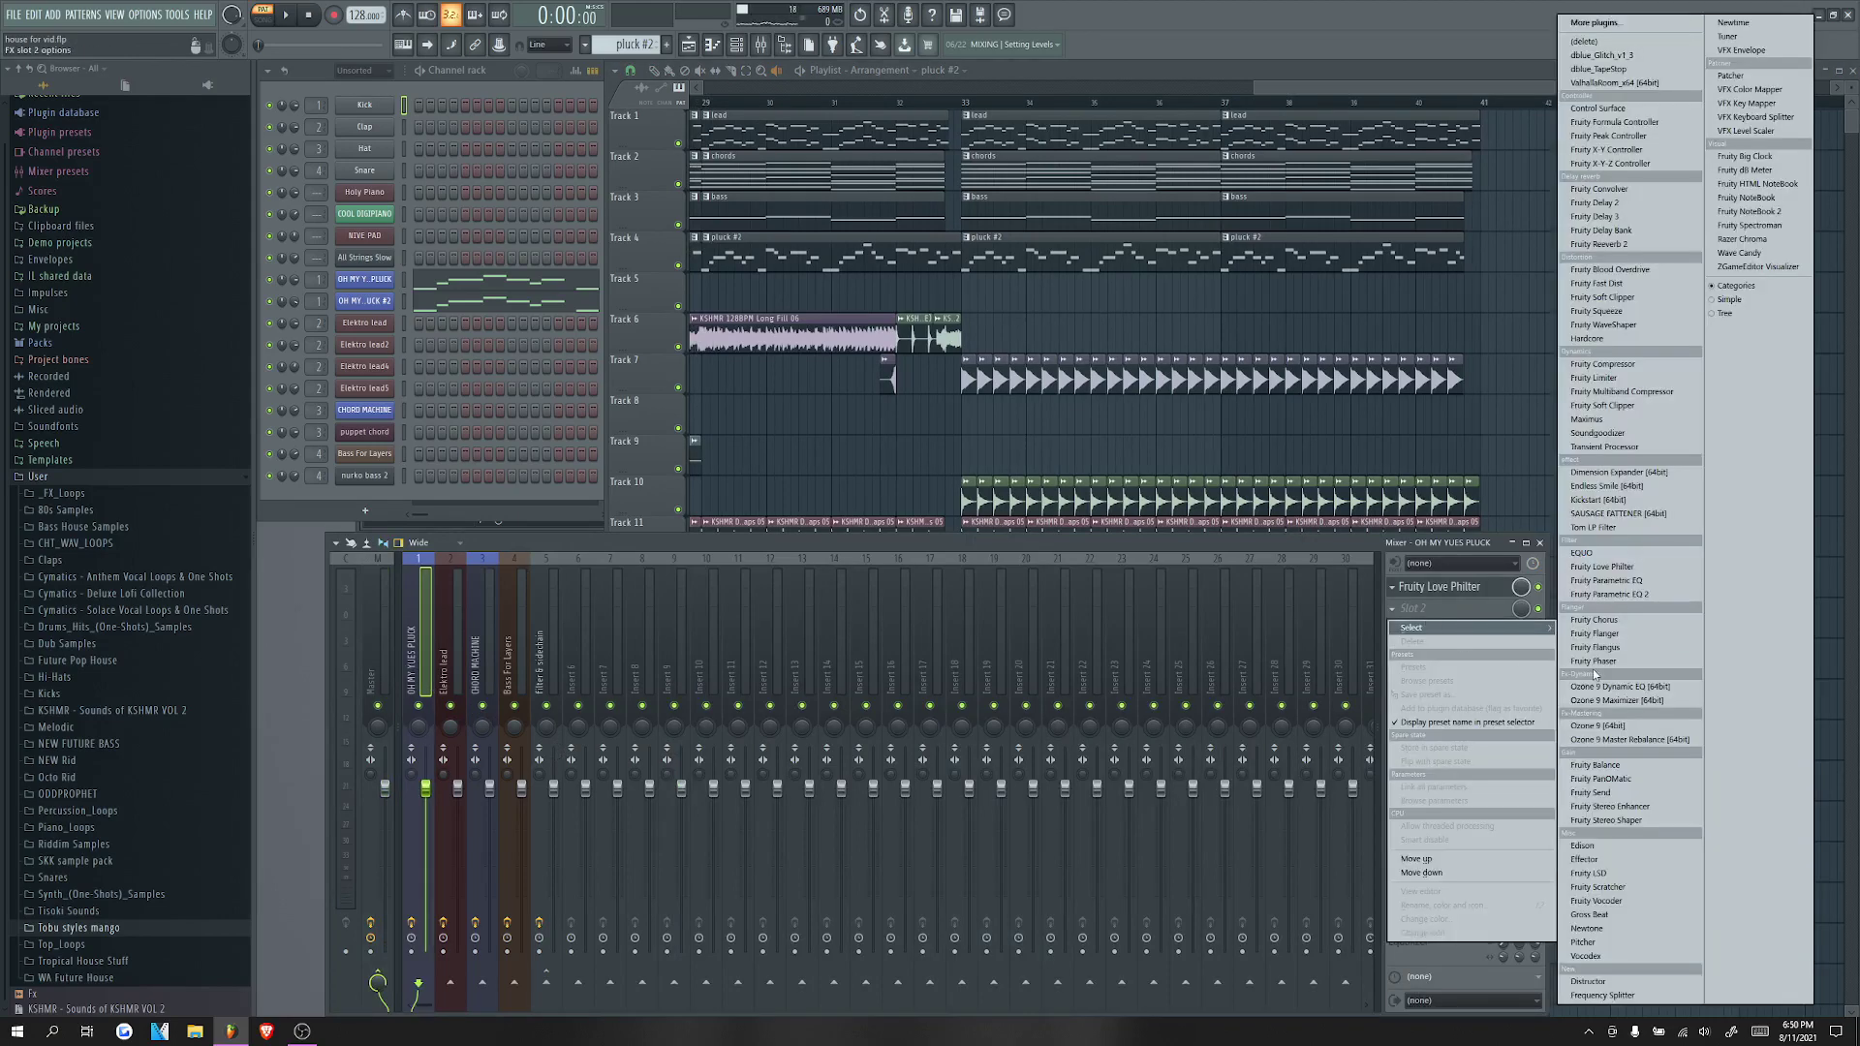
{"action": "left_click", "coordinate": [1616, 500]}
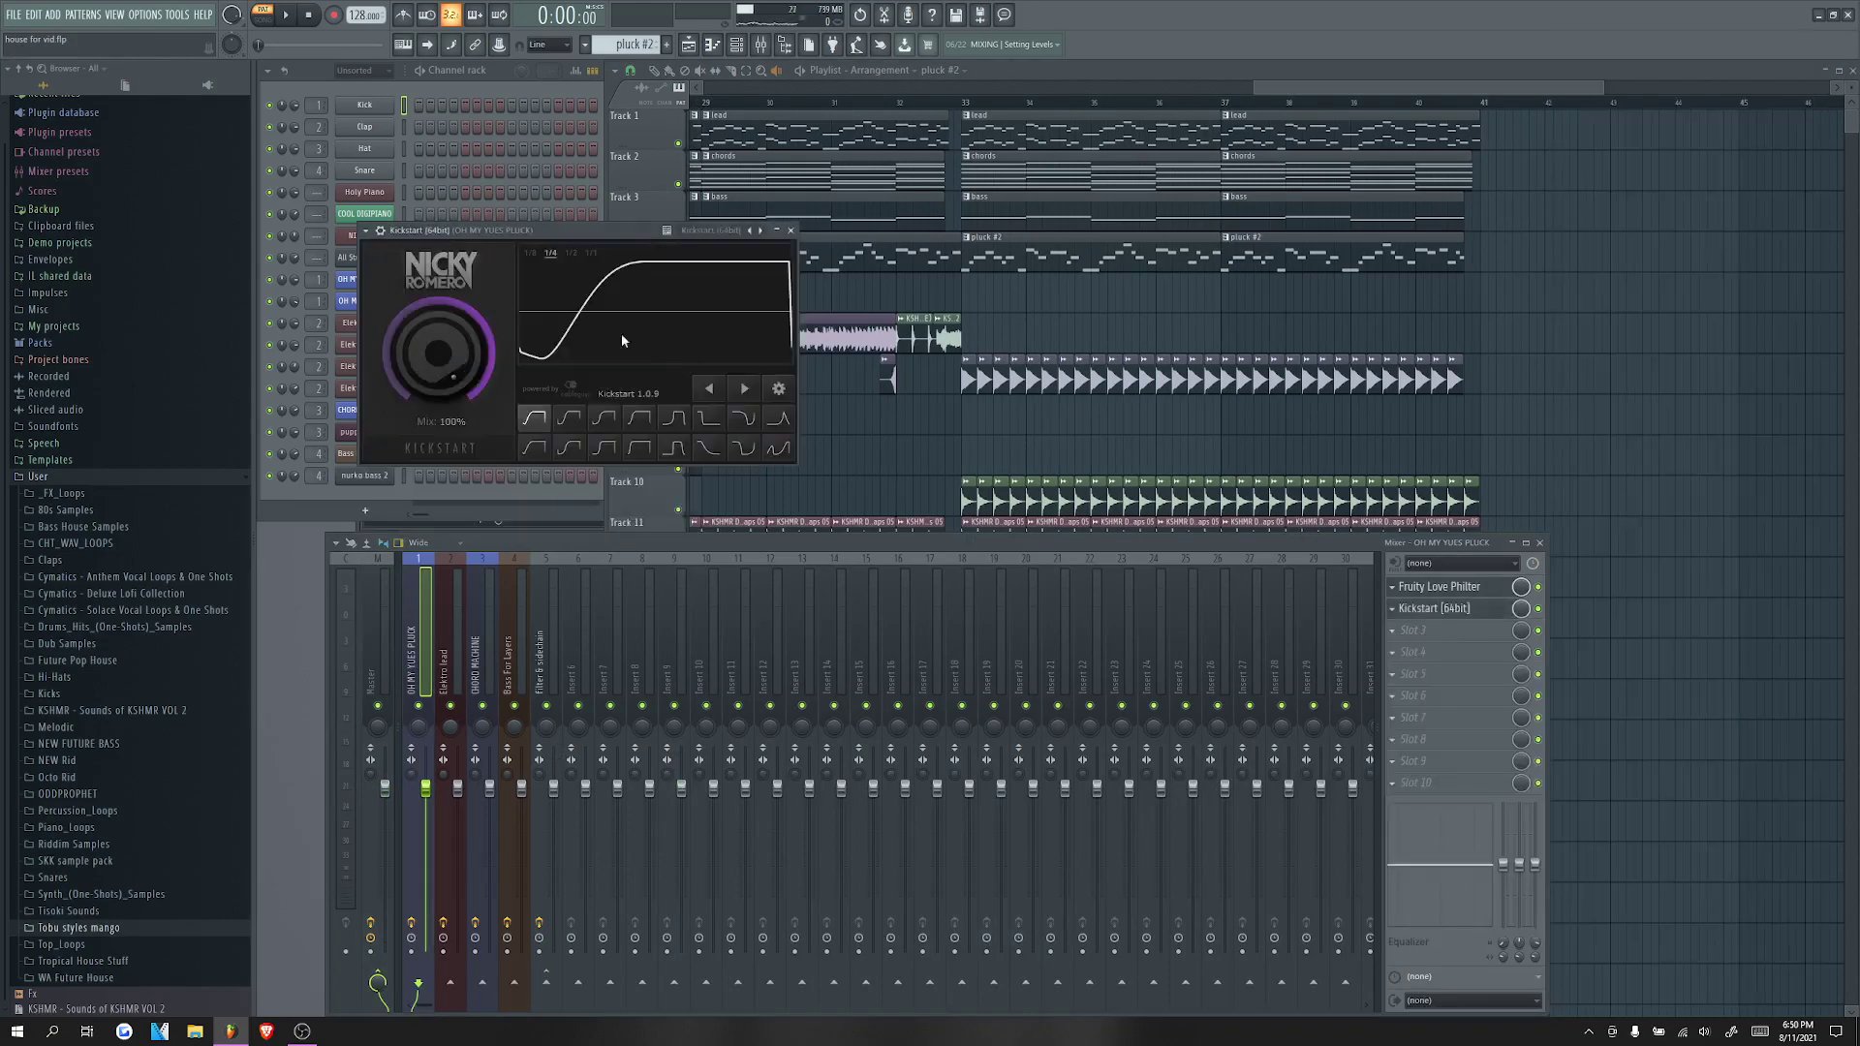
{"action": "left_click", "coordinate": [568, 447]}
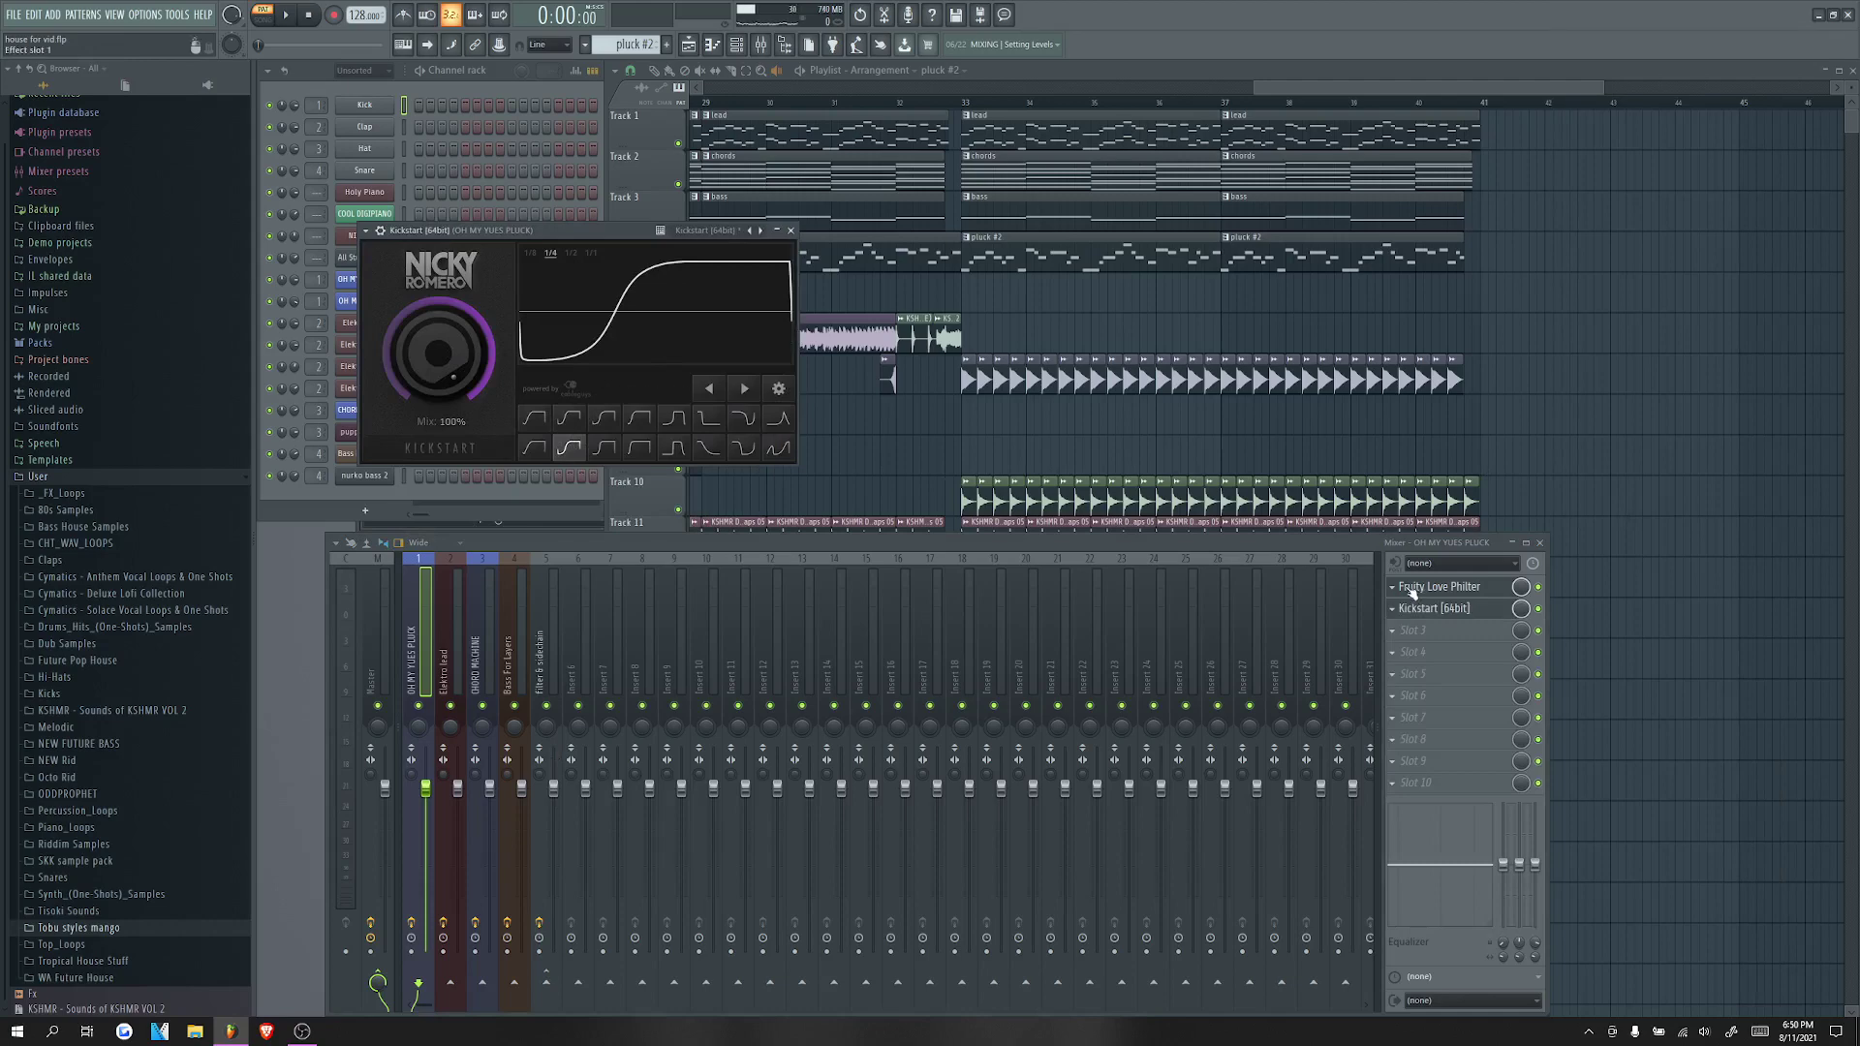
Step: Create an automation clip for the pluck's Kickstart mix level on Track 15 and raise the level from bar 33 to bar 41
{"action": "right_click", "coordinate": [1519, 612]}
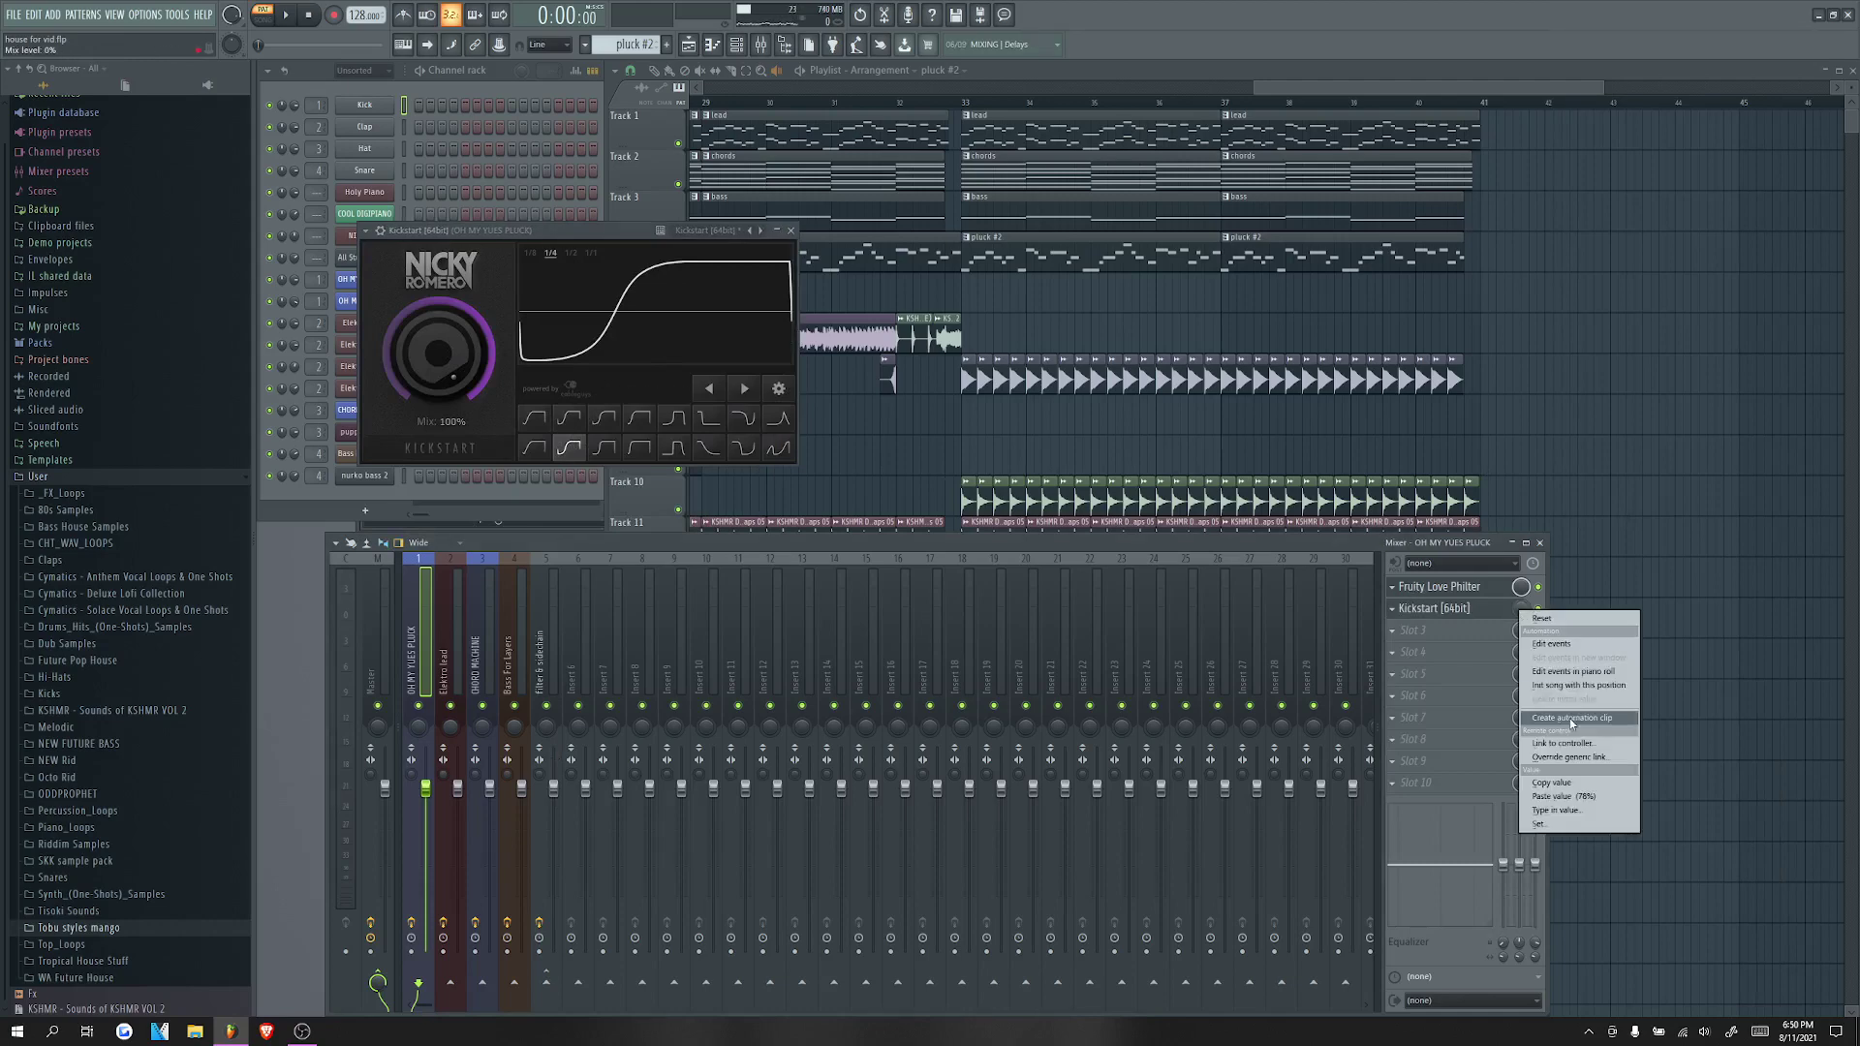
{"action": "left_click", "coordinate": [1559, 719]}
{"action": "left_click_drag", "start_coordinate": [1057, 91], "coordinate": [1631, 91]}
{"action": "scroll", "coordinate": [1630, 722], "scroll_direction": "up", "scroll_amount": 3}
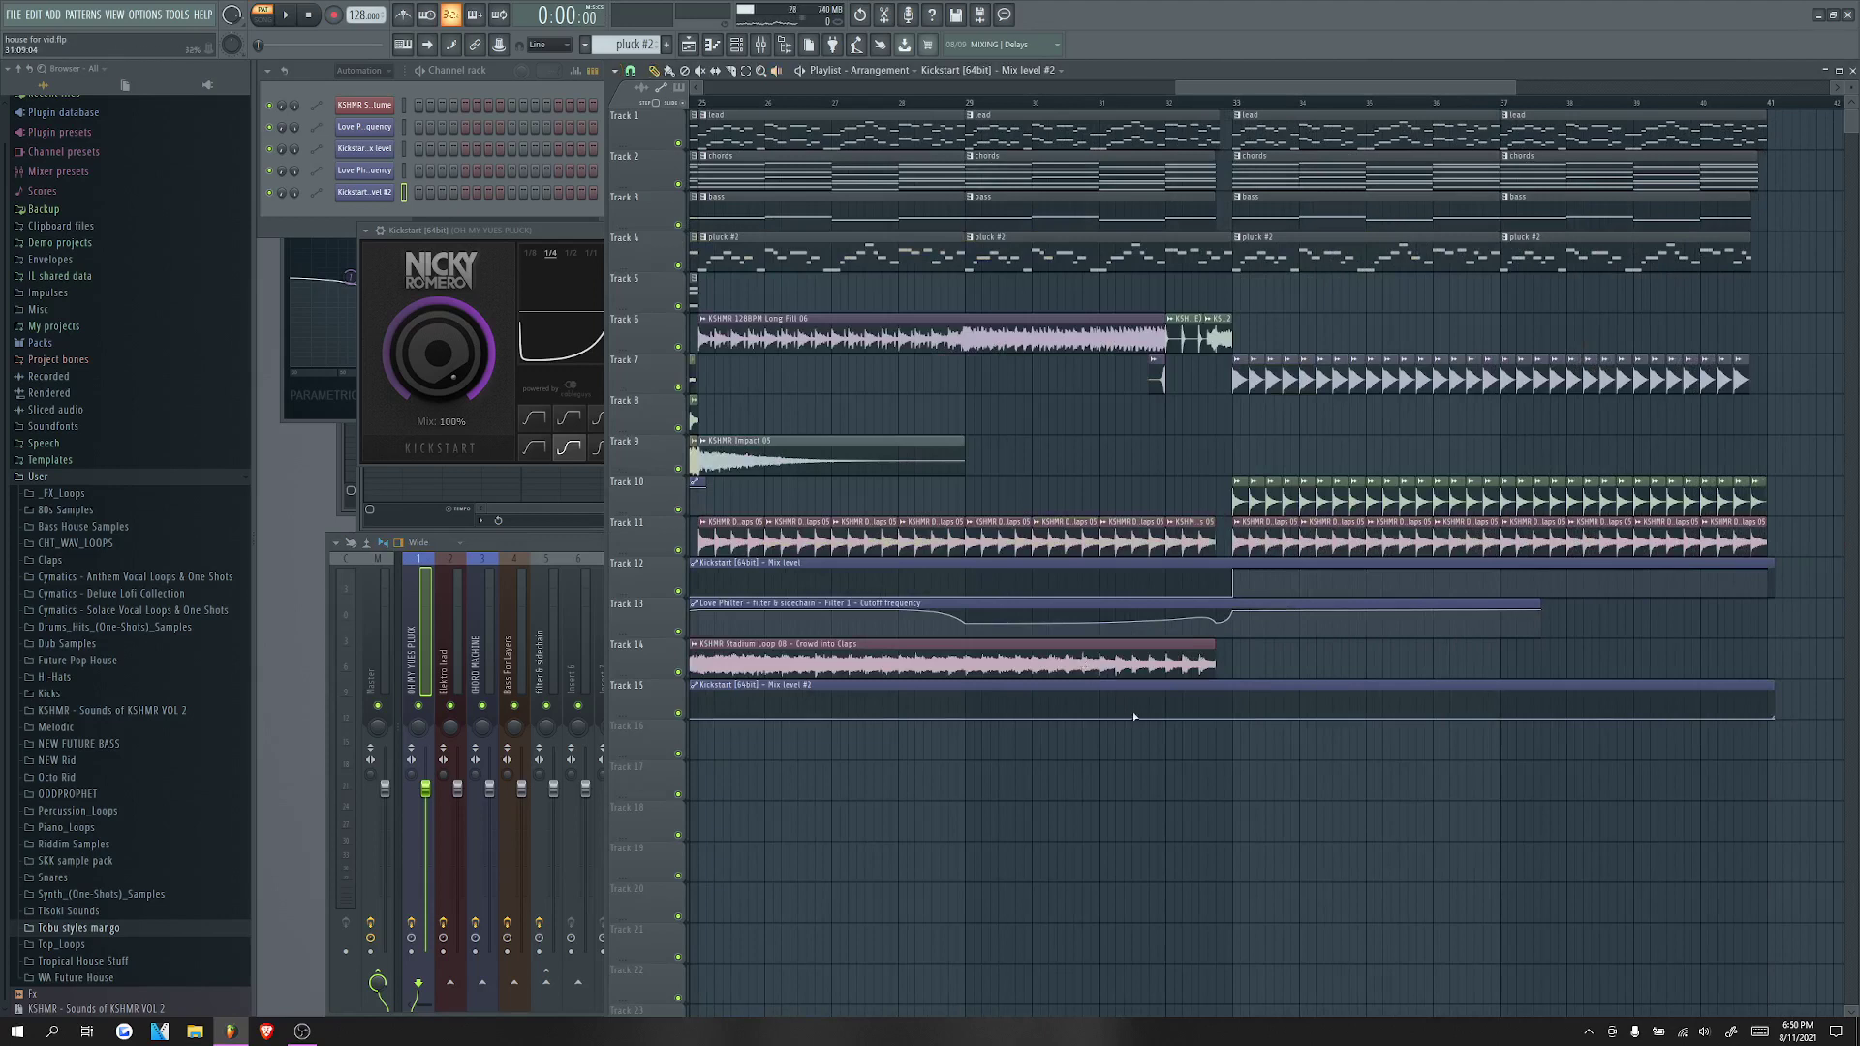
{"action": "left_click_drag", "start_coordinate": [1237, 706], "coordinate": [1236, 662]}
{"action": "left_click_drag", "start_coordinate": [1785, 722], "coordinate": [1786, 690]}
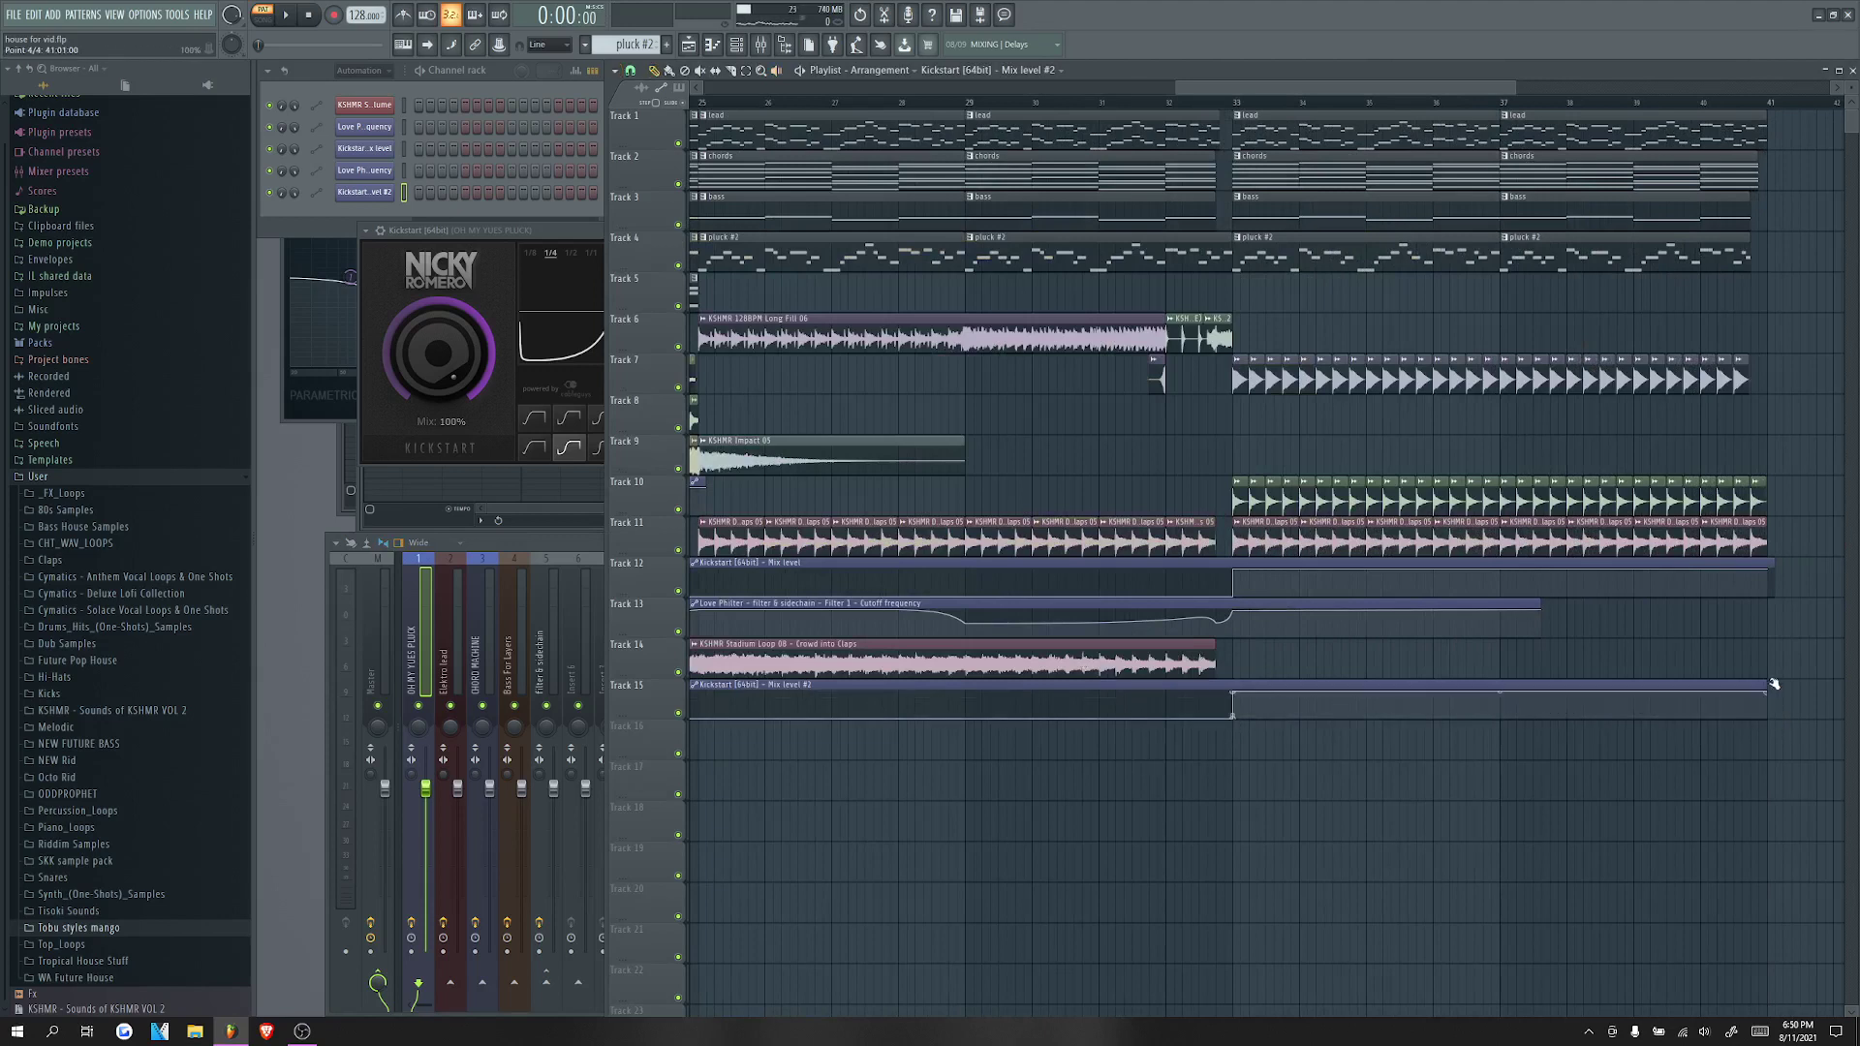
Step: Place the Impact sample from the Tobu styles mango folder on Track 8 at bar 33
{"action": "left_click", "coordinate": [1232, 105]}
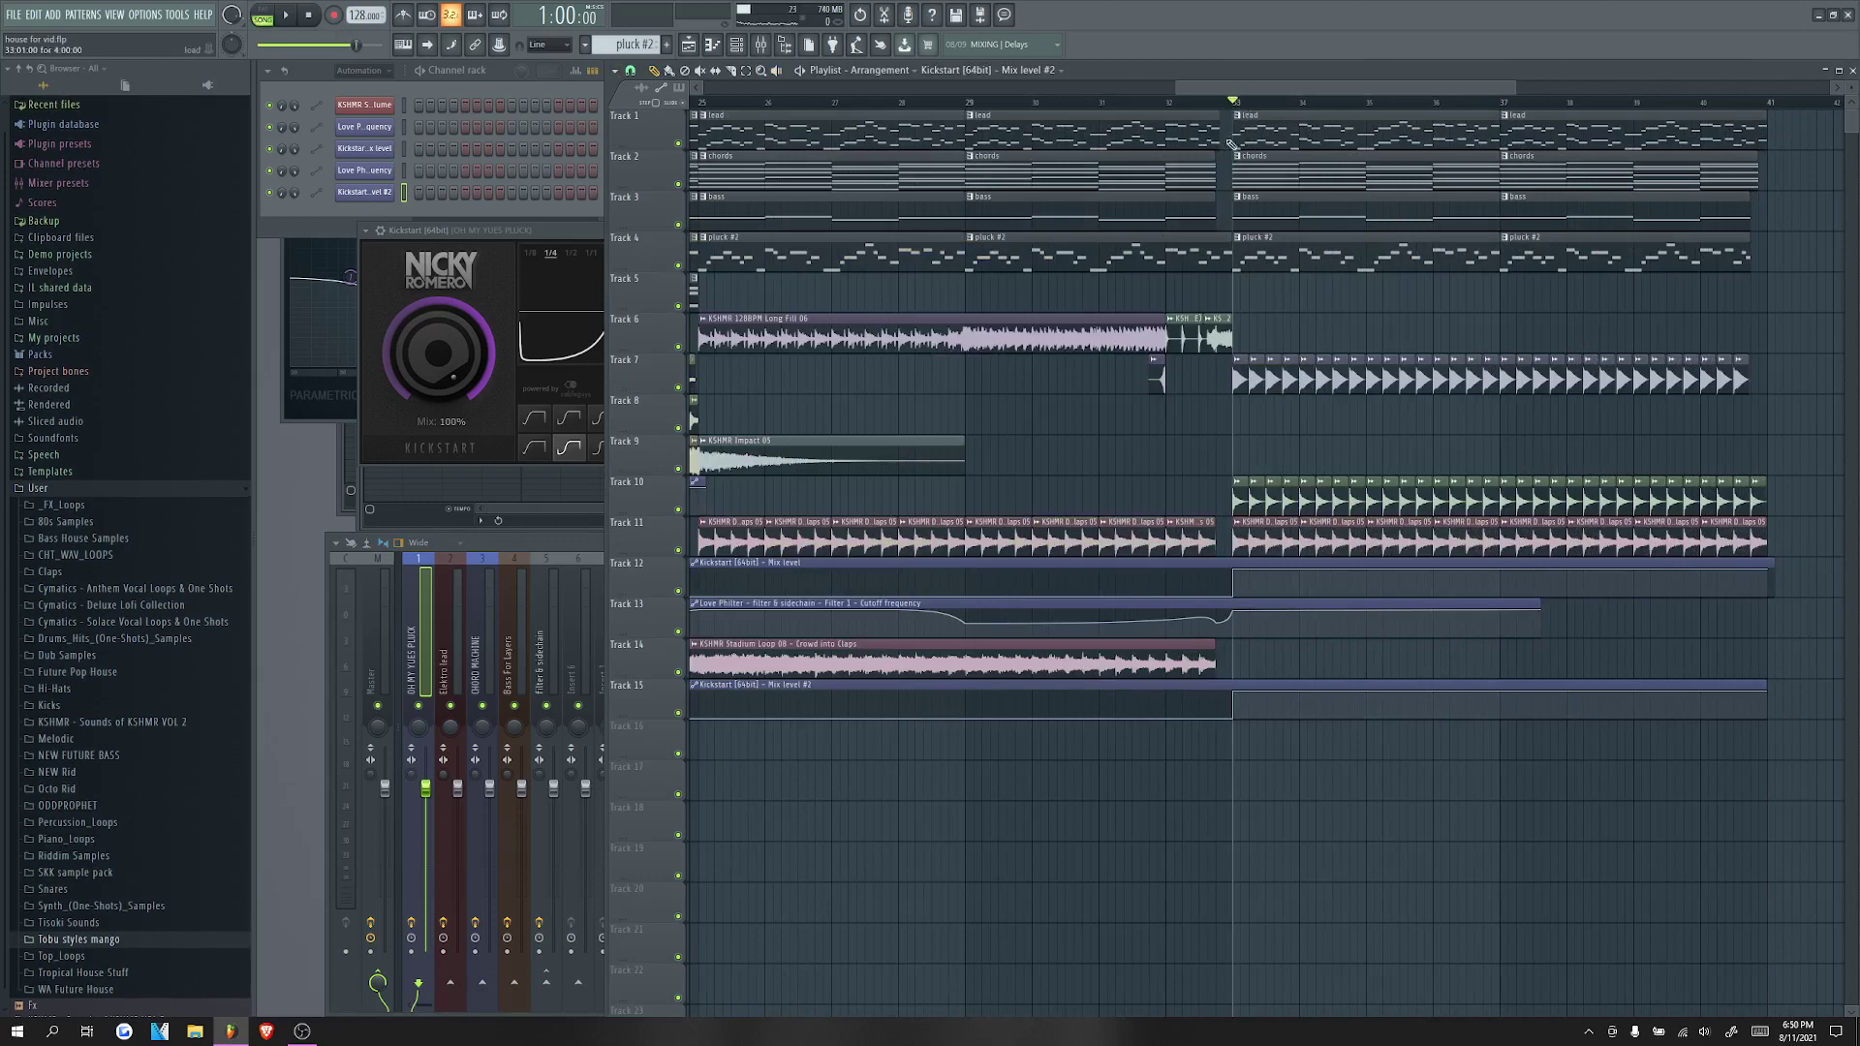
{"action": "left_click", "coordinate": [104, 930]}
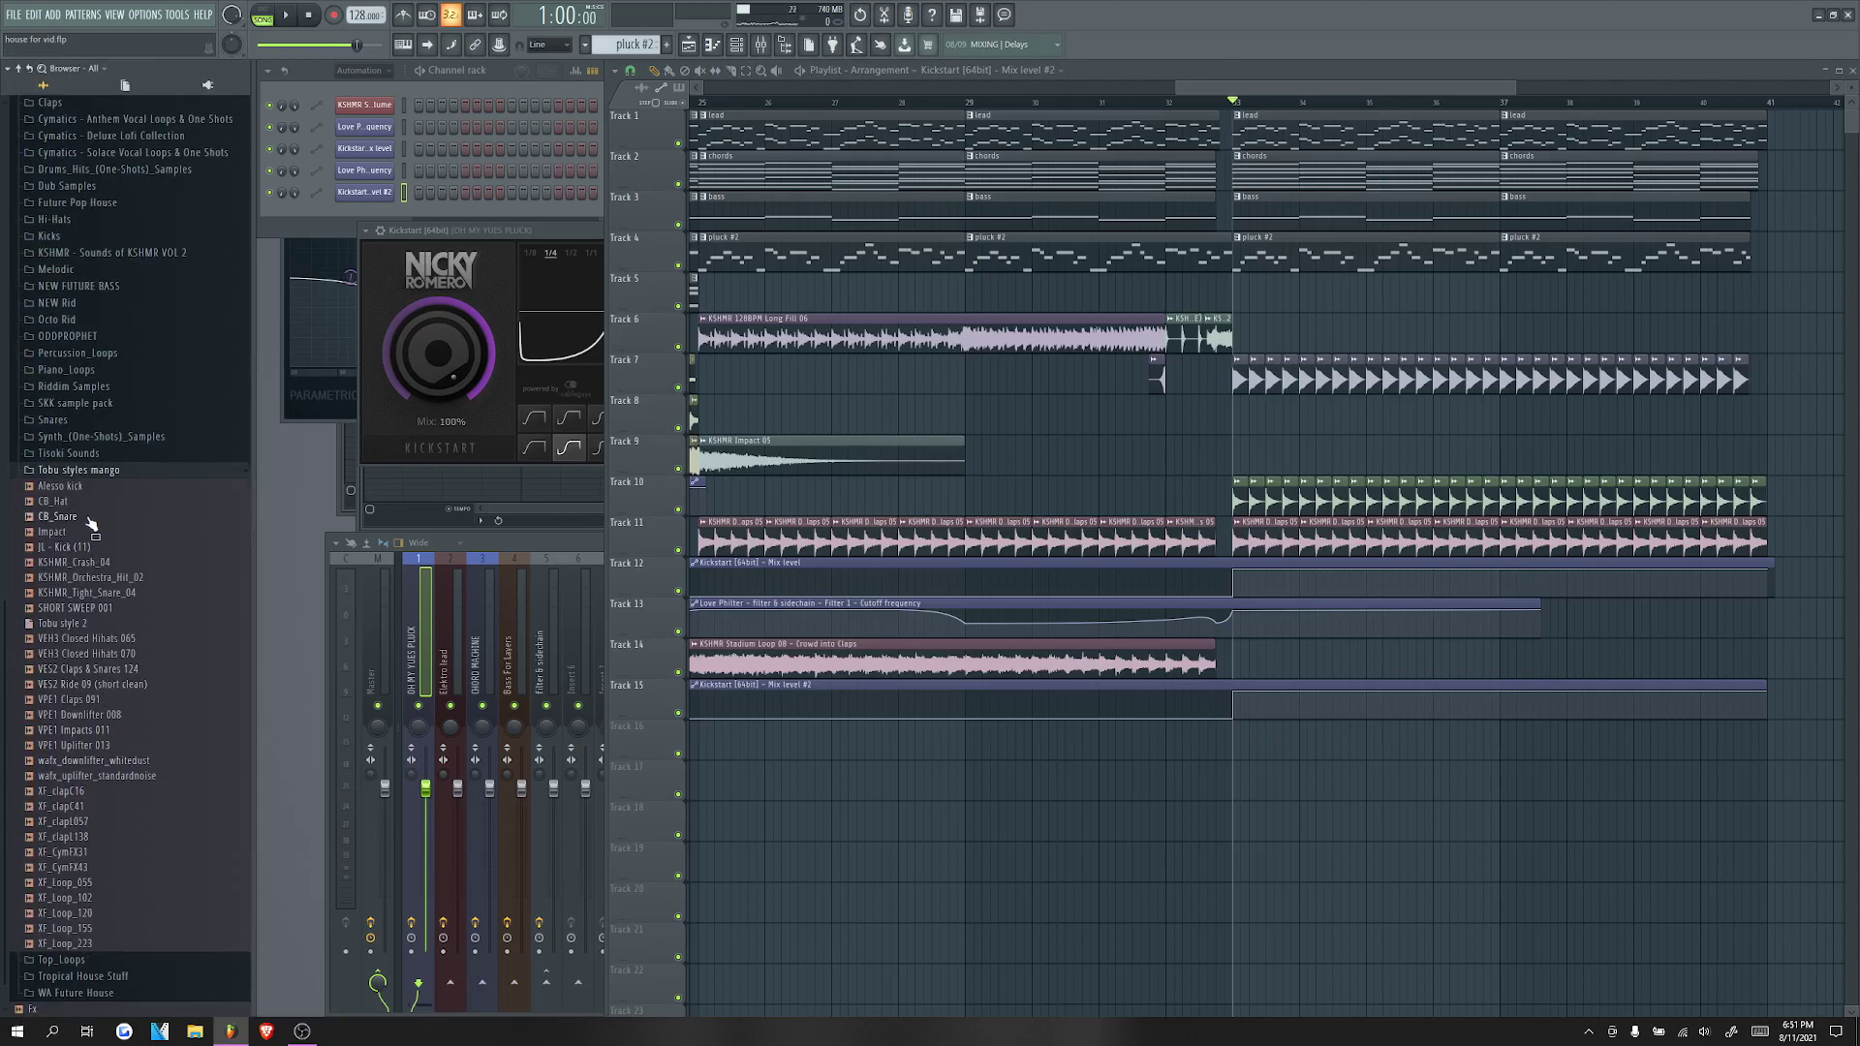
{"action": "left_click_drag", "start_coordinate": [75, 539], "coordinate": [1250, 420]}
{"action": "left_click_drag", "start_coordinate": [1235, 80], "coordinate": [1280, 102]}
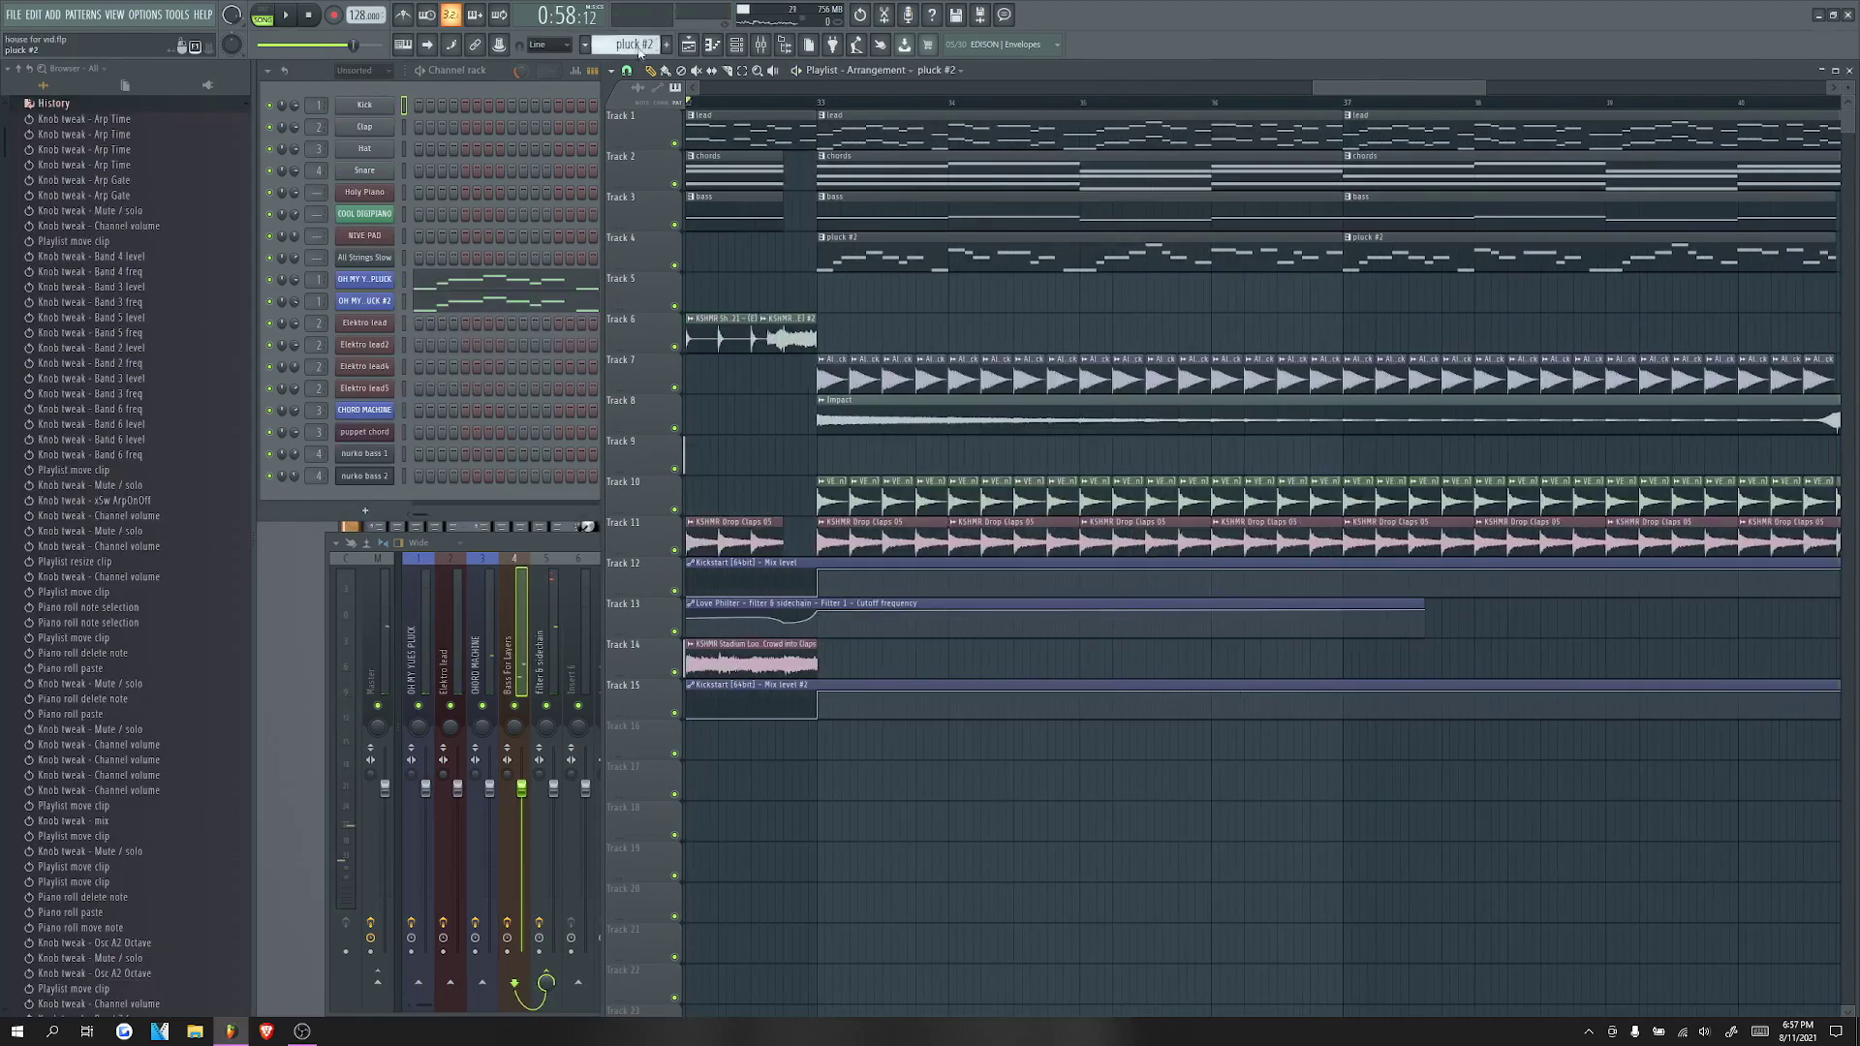
Step: Replace the pluck #2 clips on Track 4 at bars 33 and 37 with the pluck #3 pattern
{"action": "left_click", "coordinate": [639, 48]}
{"action": "left_click", "coordinate": [794, 211]}
{"action": "left_click_drag", "start_coordinate": [820, 250], "coordinate": [813, 250]}
{"action": "right_click", "coordinate": [1387, 250]}
{"action": "left_click_drag", "start_coordinate": [1358, 250], "coordinate": [1346, 252]}
Step: Move all notes of the first OH MY YUES PLUCK channel in pluck #3 up one octave, auditioning with the second pluck muted
{"action": "left_click", "coordinate": [262, 15]}
{"action": "left_click", "coordinate": [483, 279]}
{"action": "key", "text": "ctrl+a"}
{"action": "scroll", "coordinate": [841, 415], "scroll_direction": "up", "scroll_amount": 2}
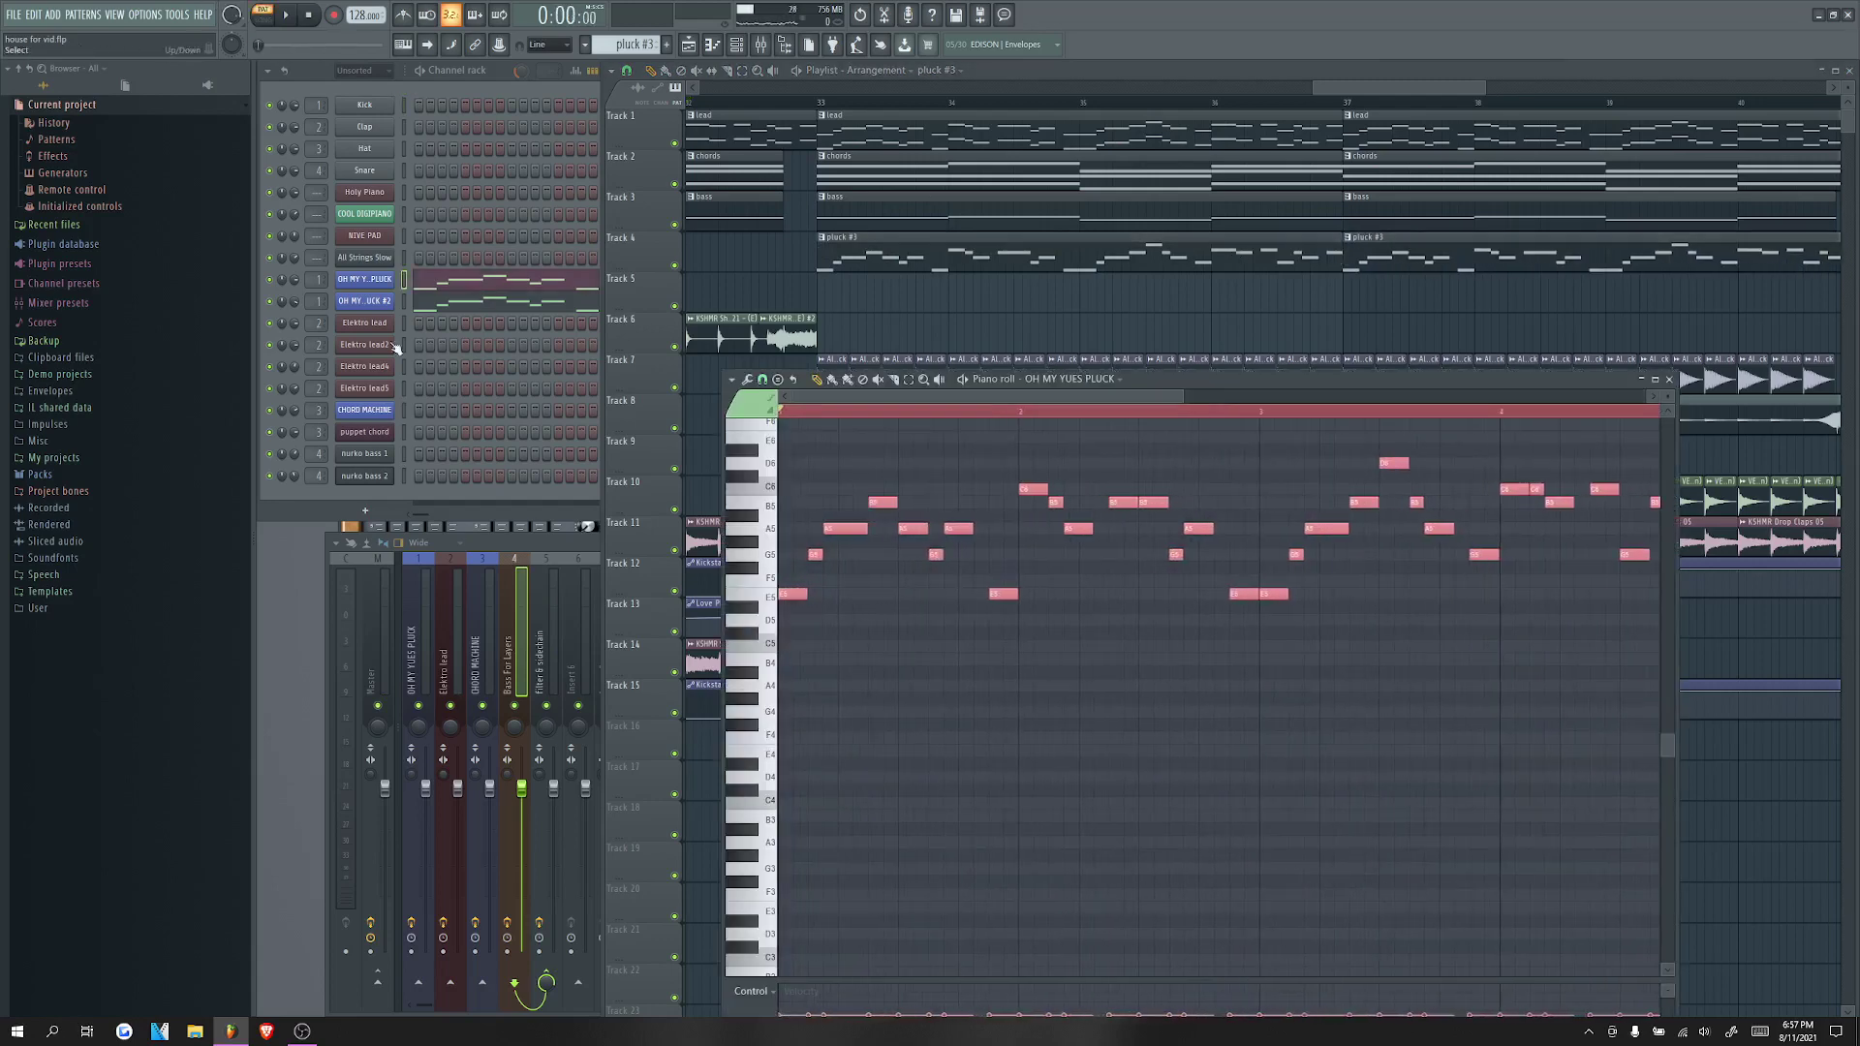
{"action": "left_click", "coordinate": [270, 301]}
{"action": "key", "text": "space"}
{"action": "key", "text": "space"}
{"action": "left_click_drag", "start_coordinate": [788, 596], "coordinate": [788, 437]}
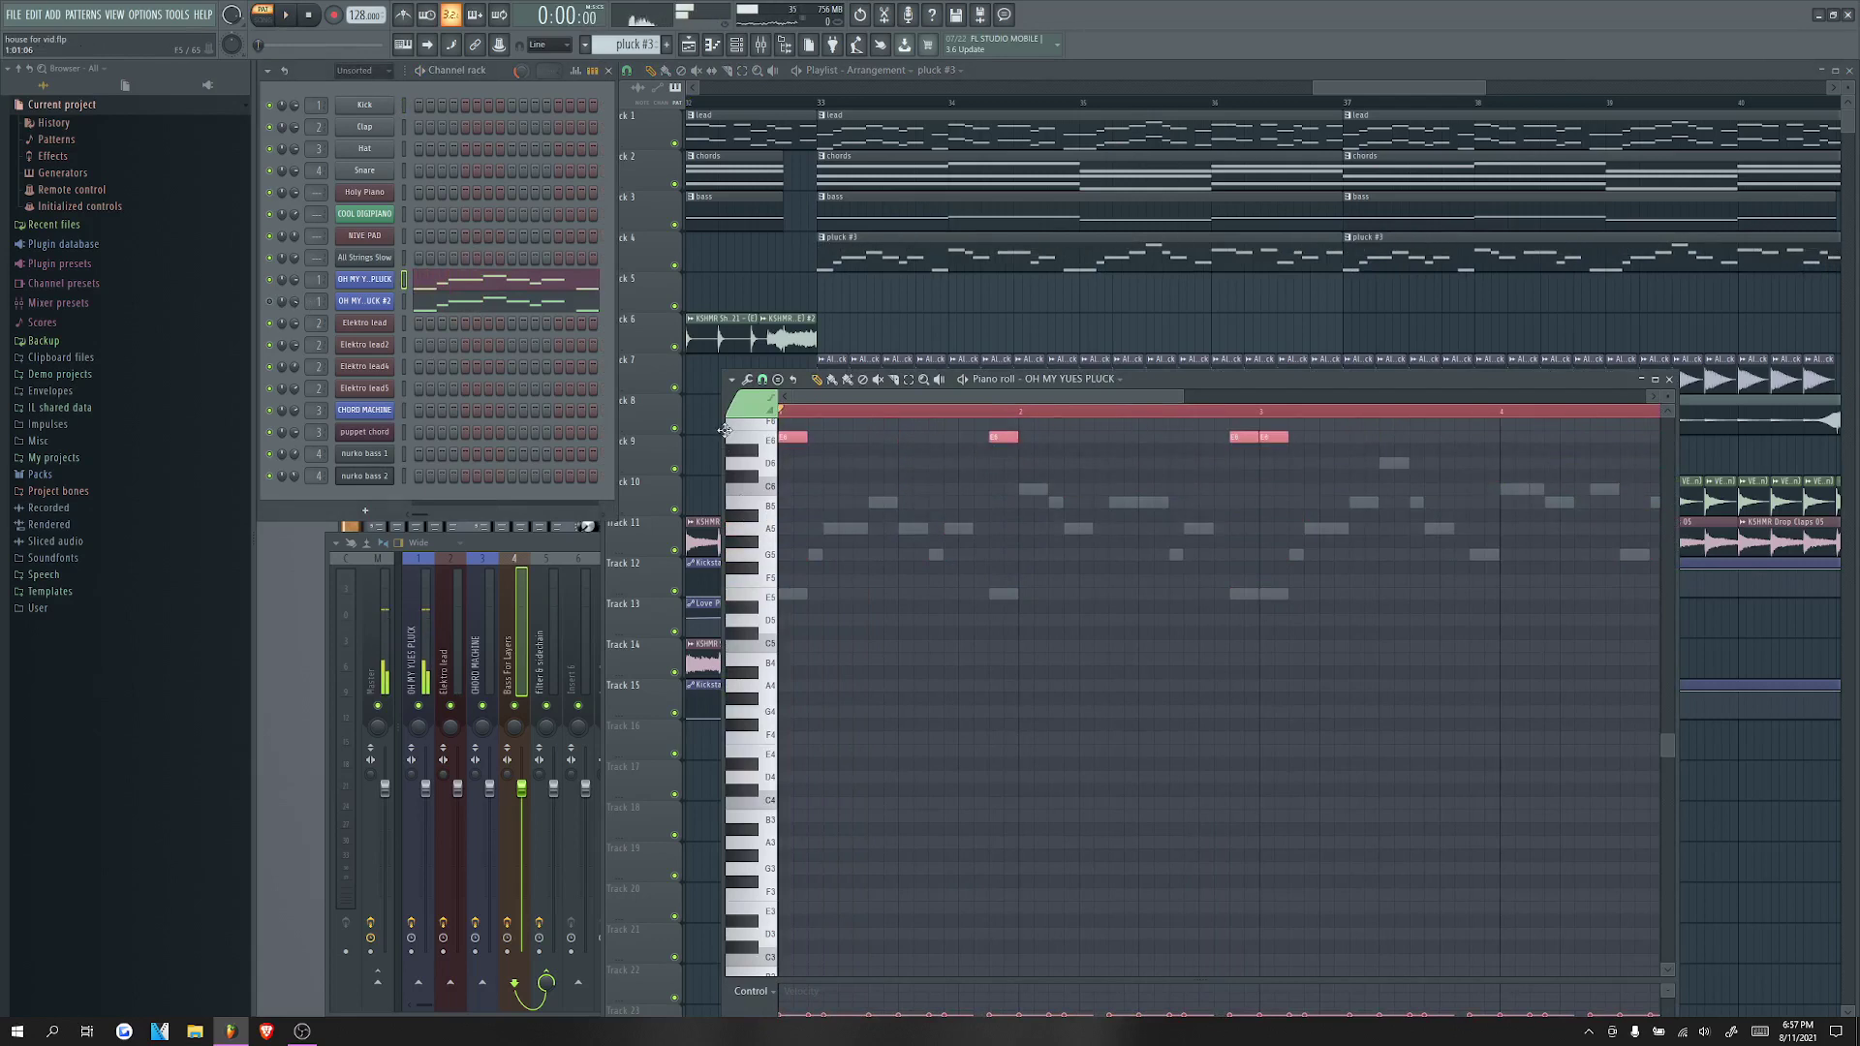
{"action": "key", "text": "space"}
Step: Move all notes of the second pluck channel in pluck #3 up one octave and unmute both pluck channels
{"action": "left_click", "coordinate": [269, 279]}
{"action": "left_click", "coordinate": [271, 303]}
{"action": "left_click", "coordinate": [445, 307]}
{"action": "key", "text": "ctrl+a"}
{"action": "left_click_drag", "start_coordinate": [788, 594], "coordinate": [758, 429]}
{"action": "left_click", "coordinate": [270, 278]}
{"action": "left_click", "coordinate": [1670, 379]}
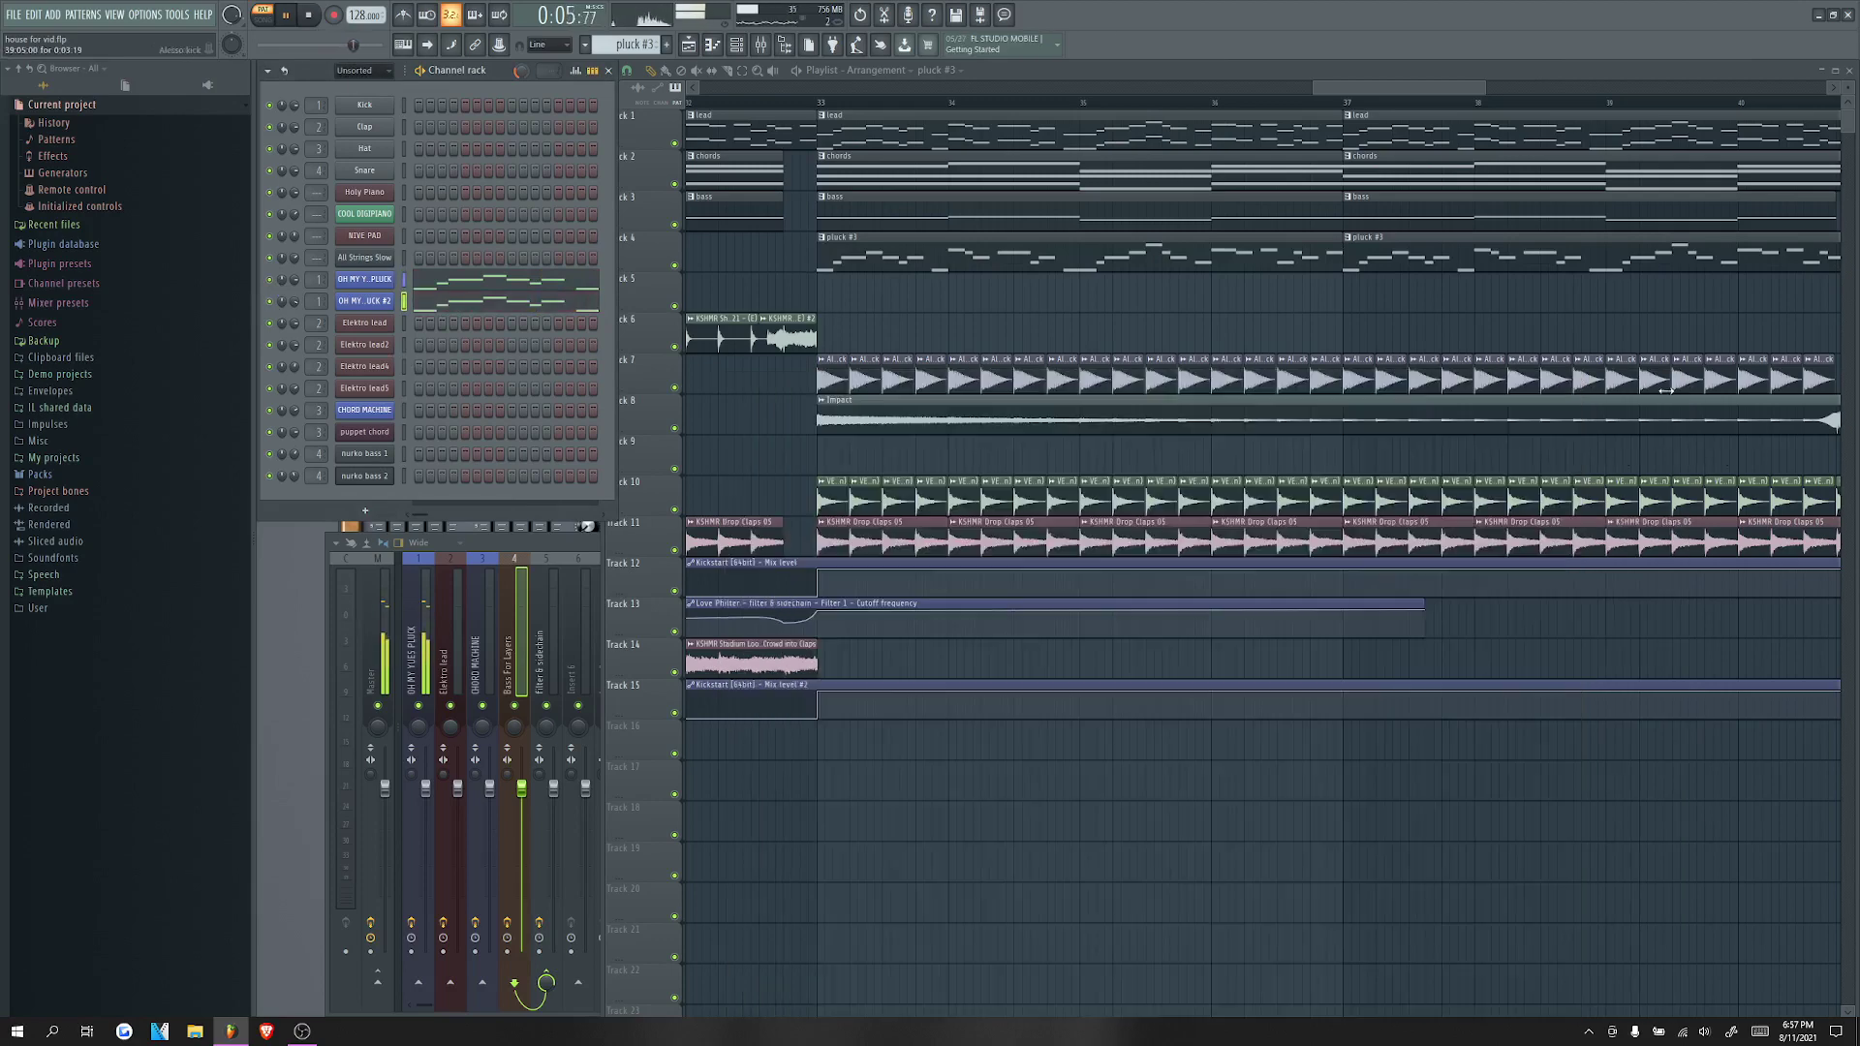
Step: Play the arrangement from just before bar 33 to check the drop with the pluck #3 pattern
{"action": "scroll", "coordinate": [982, 143], "scroll_direction": "down", "scroll_amount": 2}
{"action": "left_click", "coordinate": [985, 103]}
{"action": "scroll", "coordinate": [1172, 351], "scroll_direction": "up", "scroll_amount": 2}
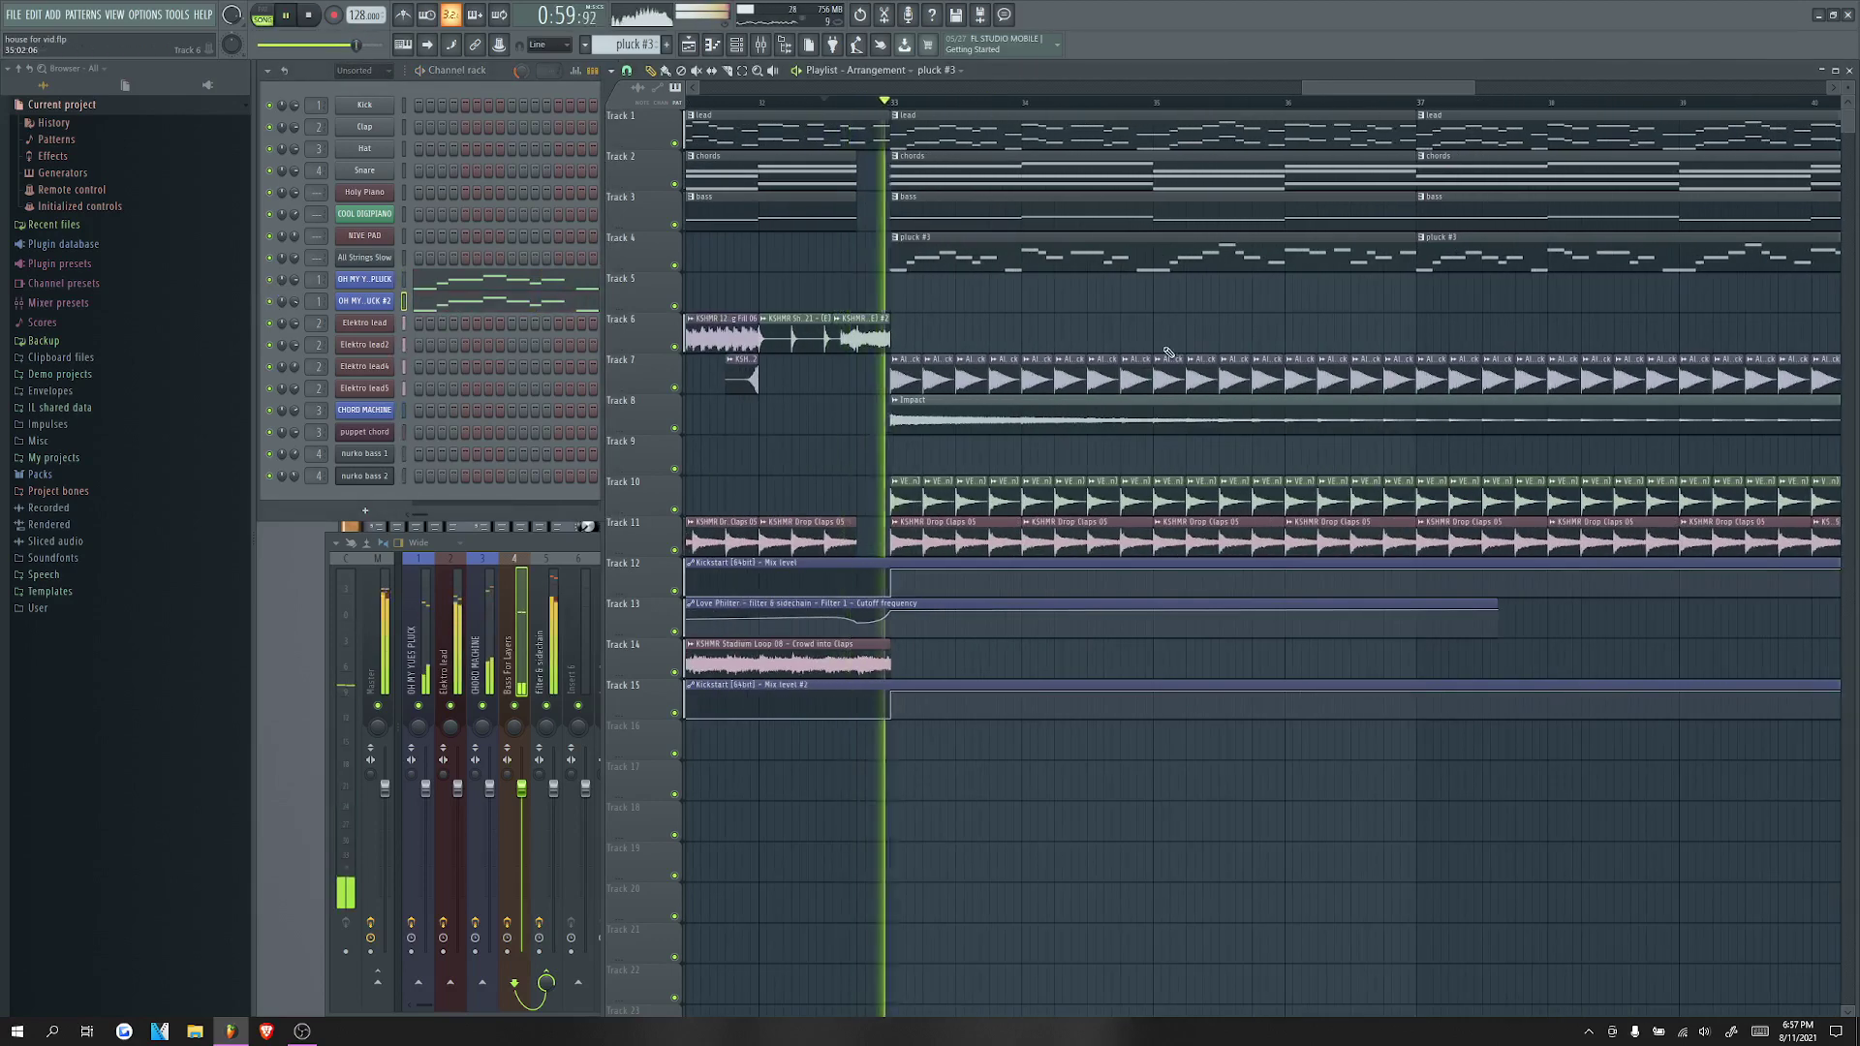
{"action": "scroll", "coordinate": [1120, 308], "scroll_direction": "down", "scroll_amount": 3}
{"action": "scroll", "coordinate": [1246, 229], "scroll_direction": "up", "scroll_amount": 1}
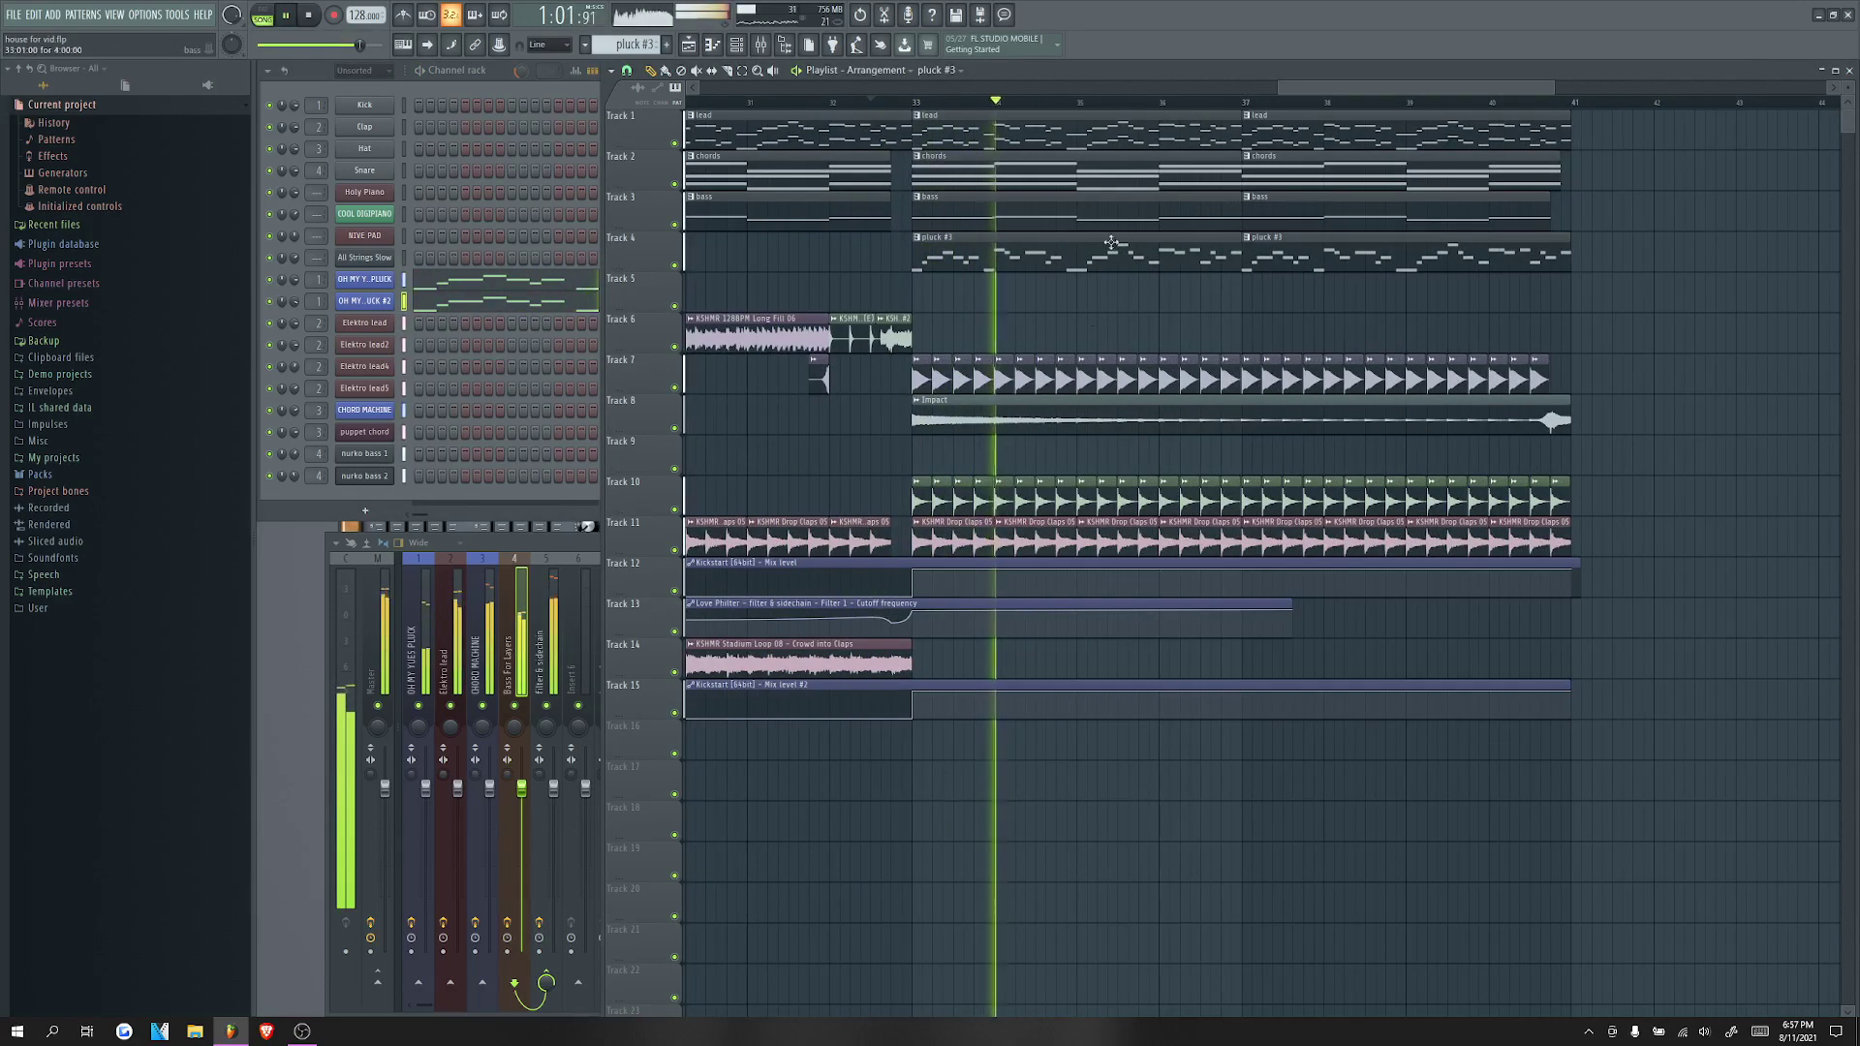
{"action": "left_click", "coordinate": [516, 78]}
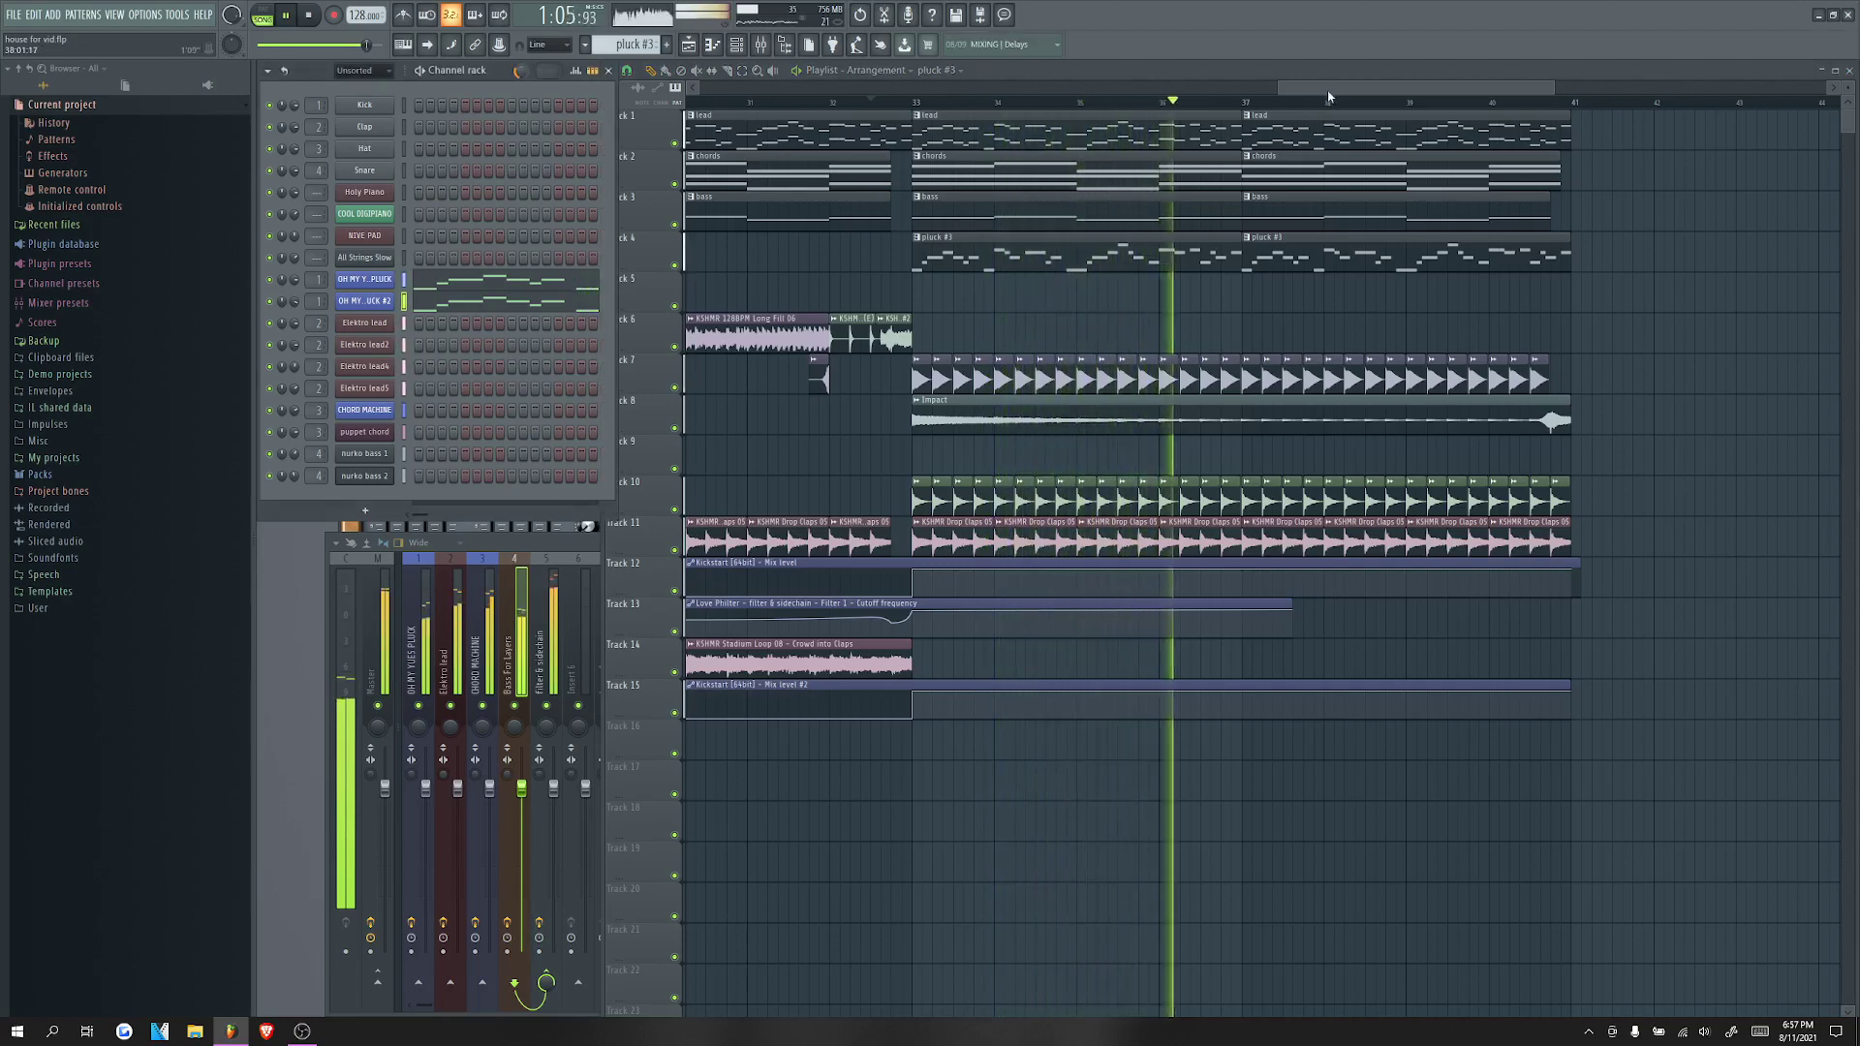
{"action": "scroll", "coordinate": [1298, 256], "scroll_direction": "down", "scroll_amount": 1}
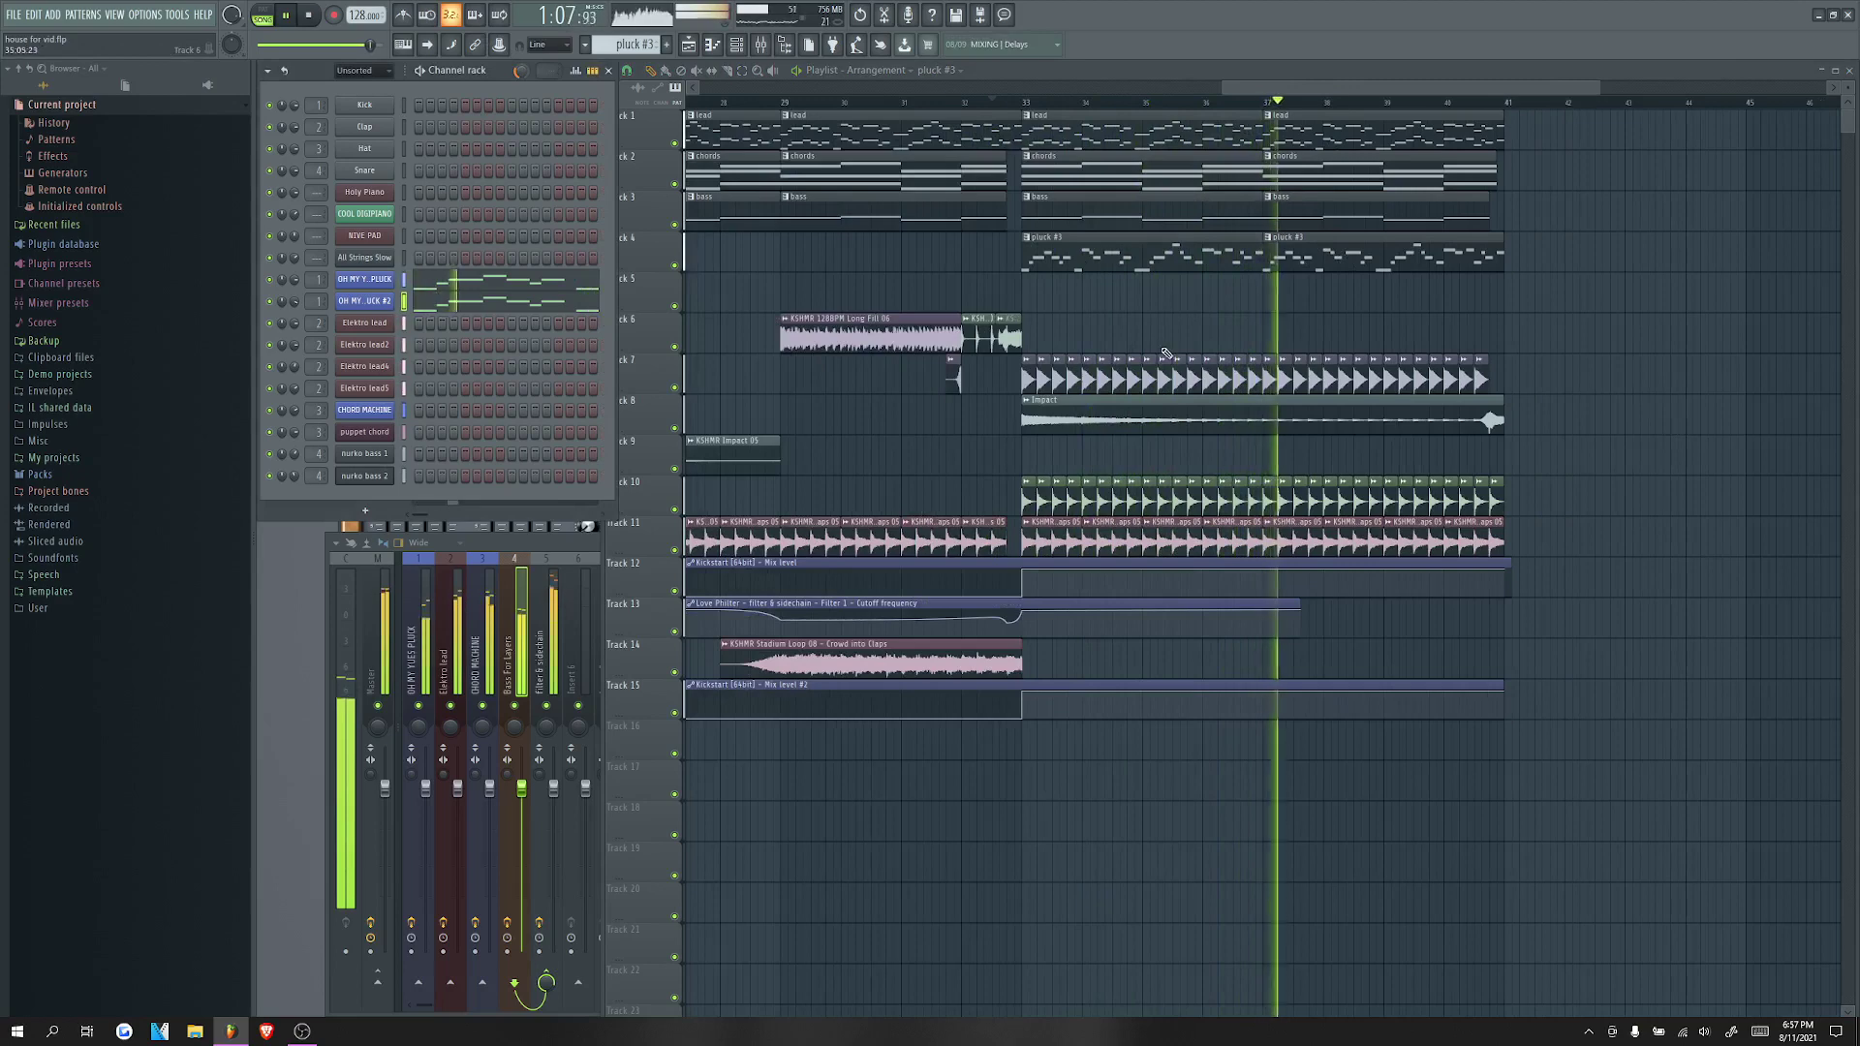
{"action": "left_click_drag", "start_coordinate": [1294, 88], "coordinate": [1212, 365]}
{"action": "key", "text": "space"}
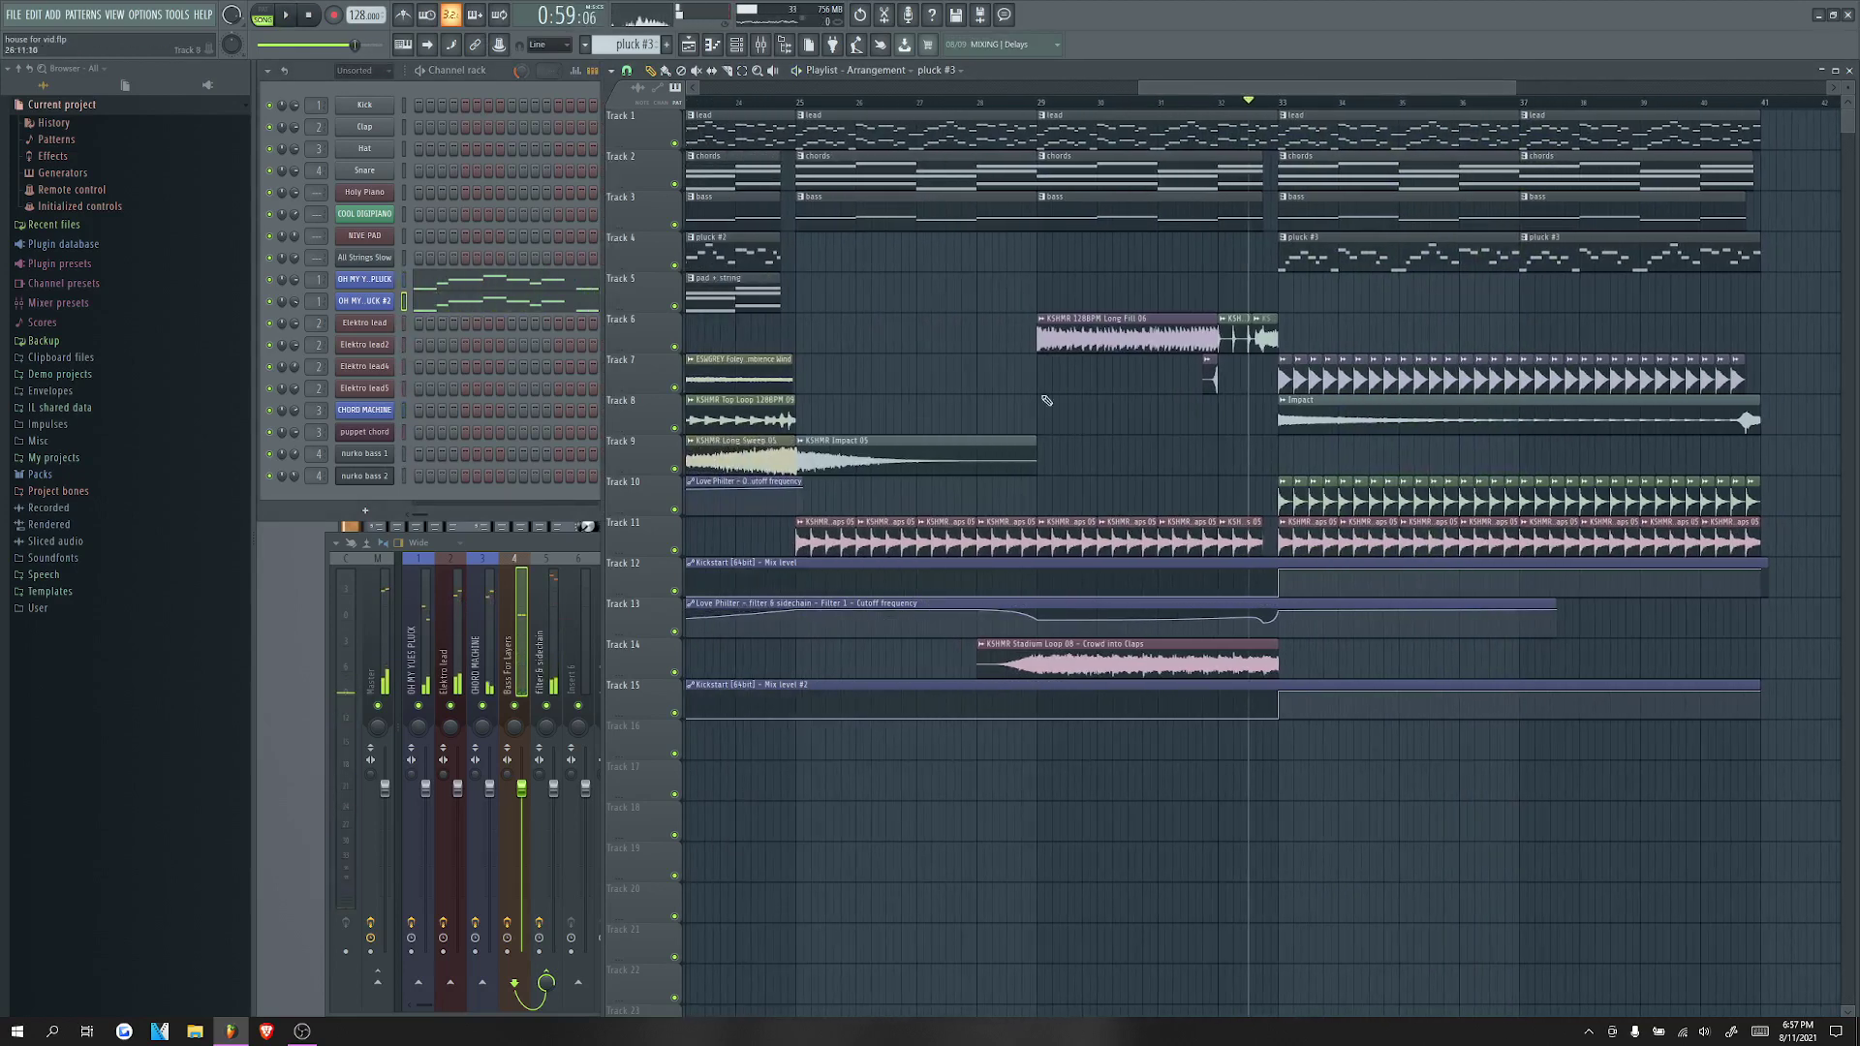
Step: Lower the KSHMR Long Sweep 05 channel volume to about 60% and play the transition into bar 25
{"action": "left_click", "coordinate": [757, 101]}
{"action": "double_click", "coordinate": [753, 465]}
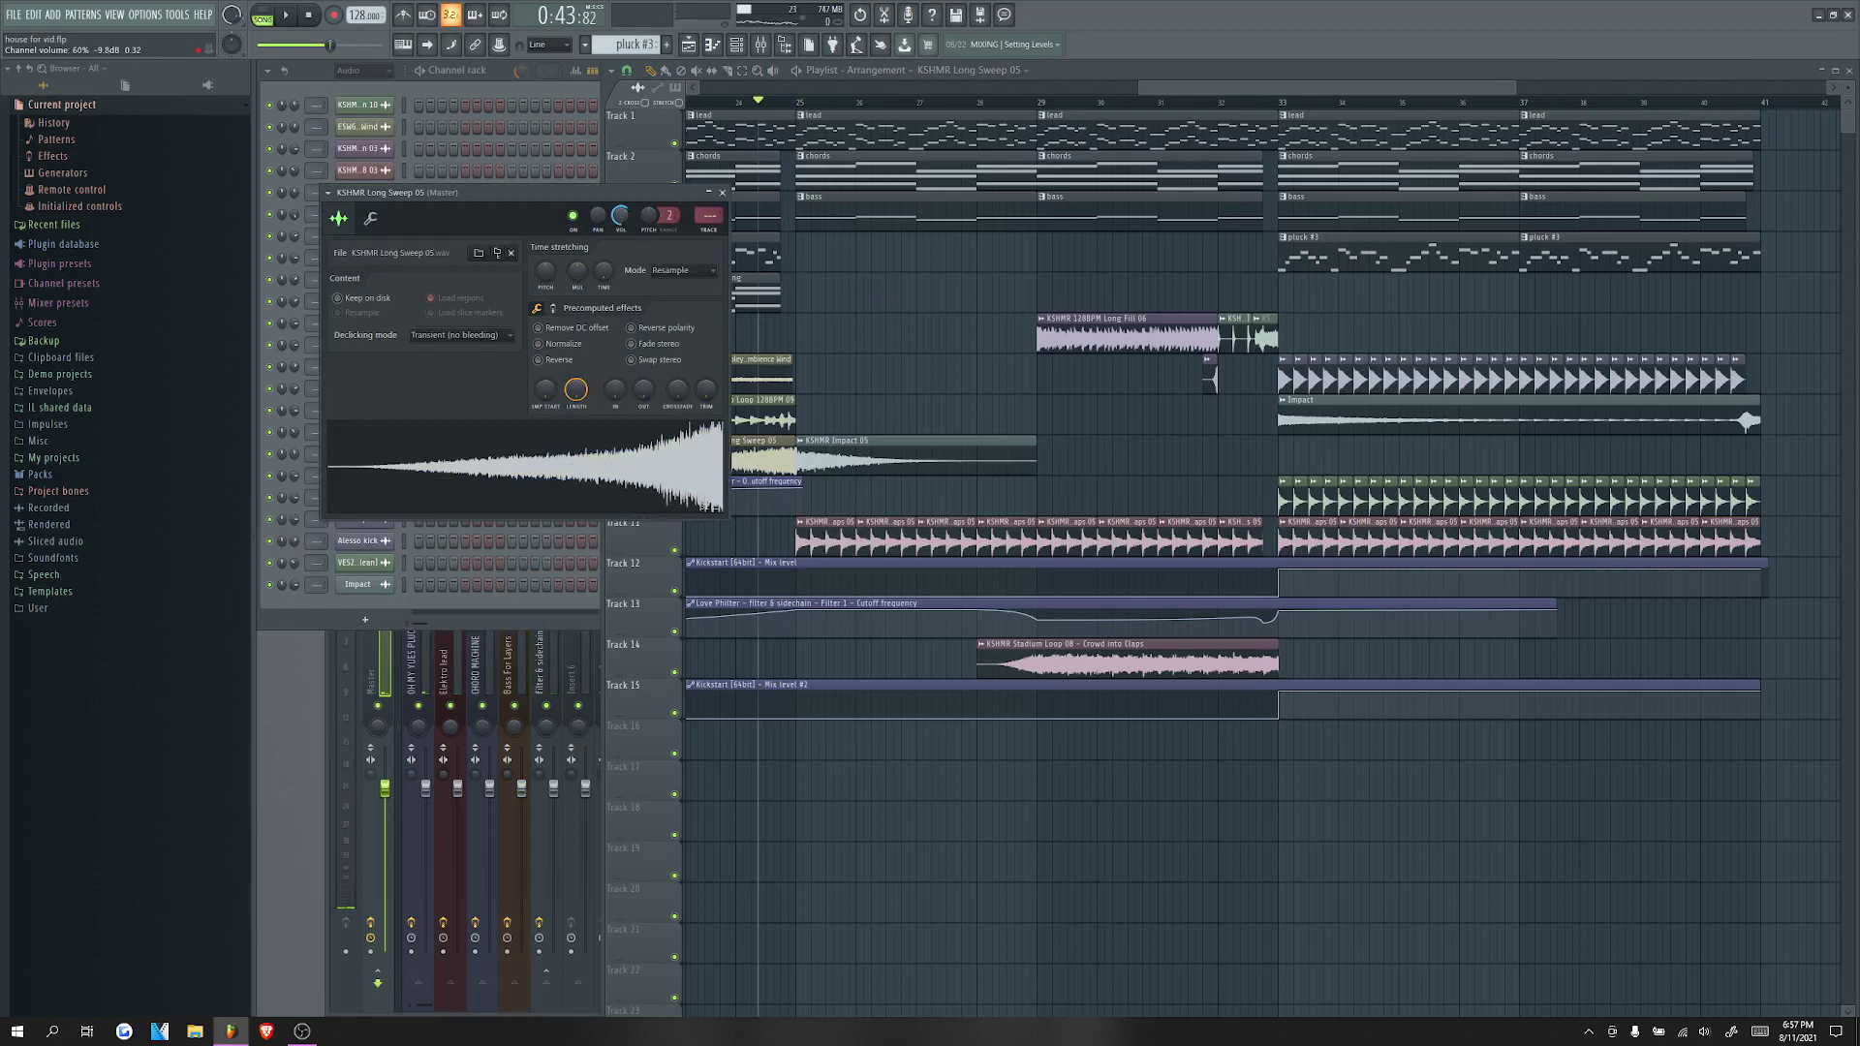
{"action": "key", "text": "space"}
{"action": "left_click", "coordinate": [722, 192]}
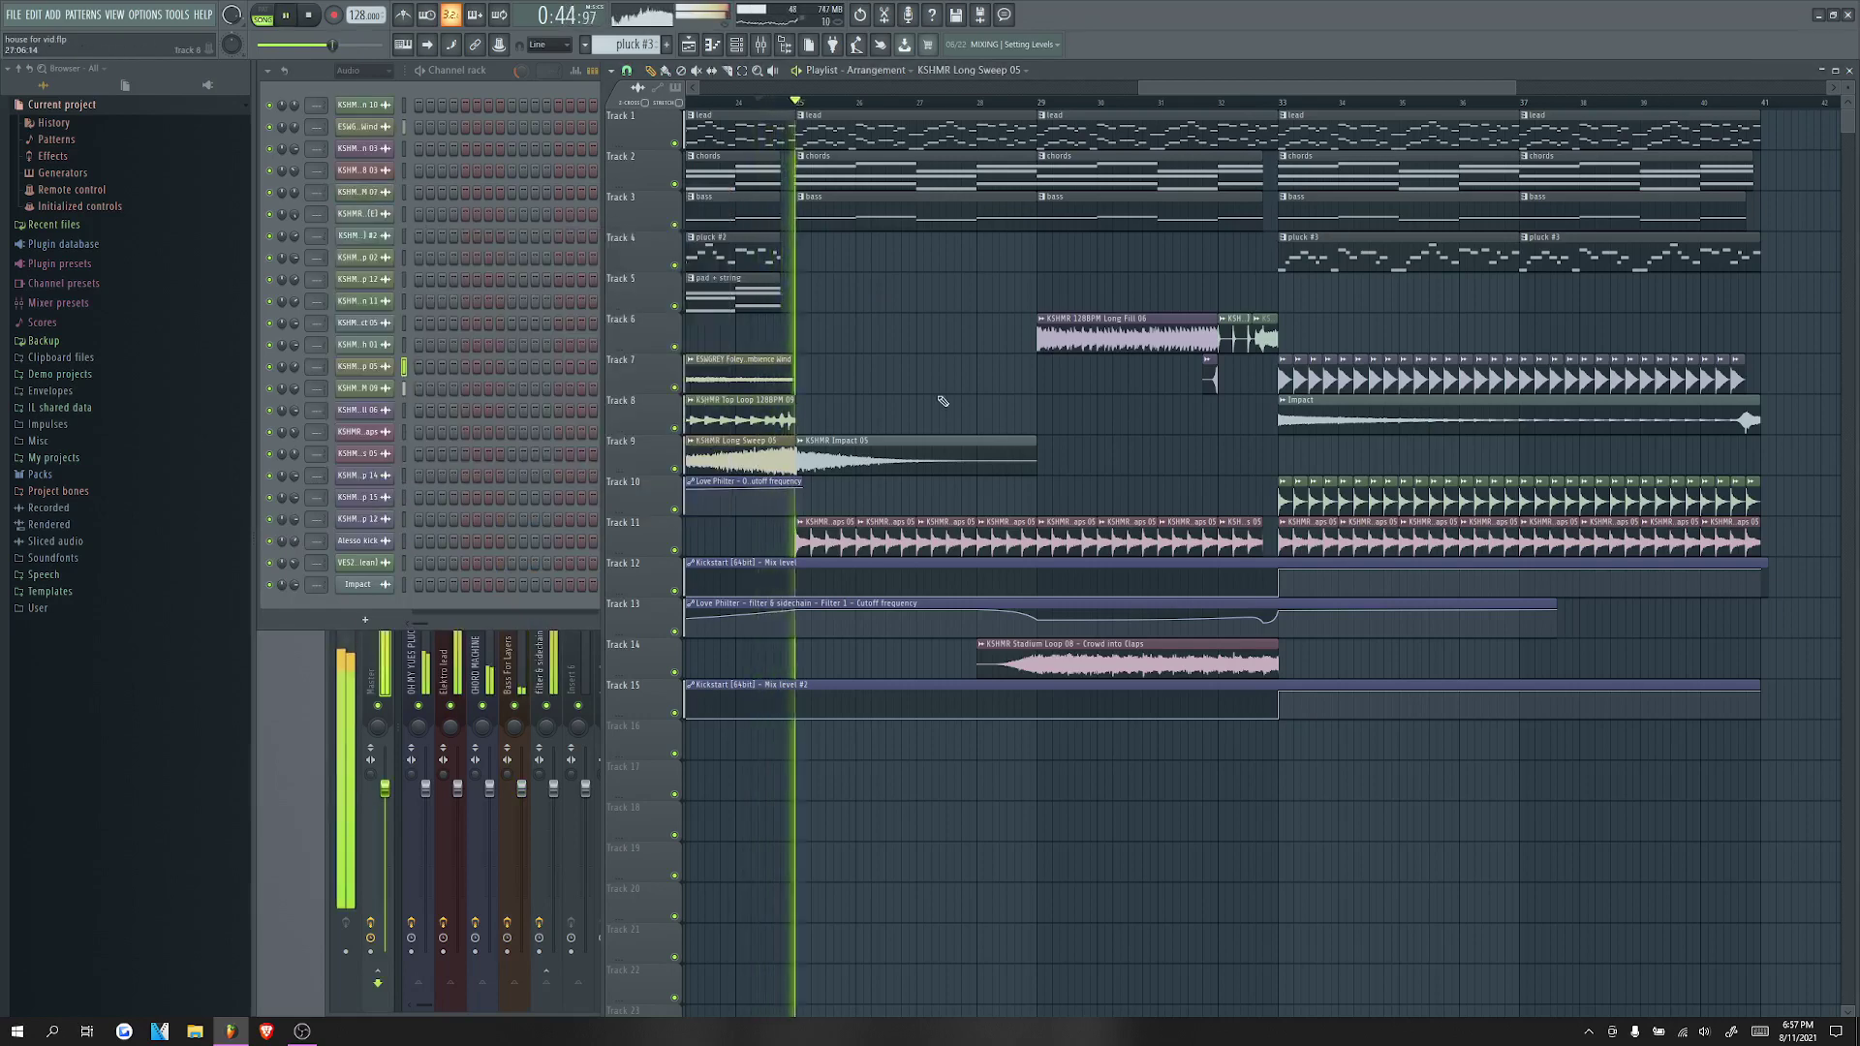
{"action": "left_click", "coordinate": [781, 418]}
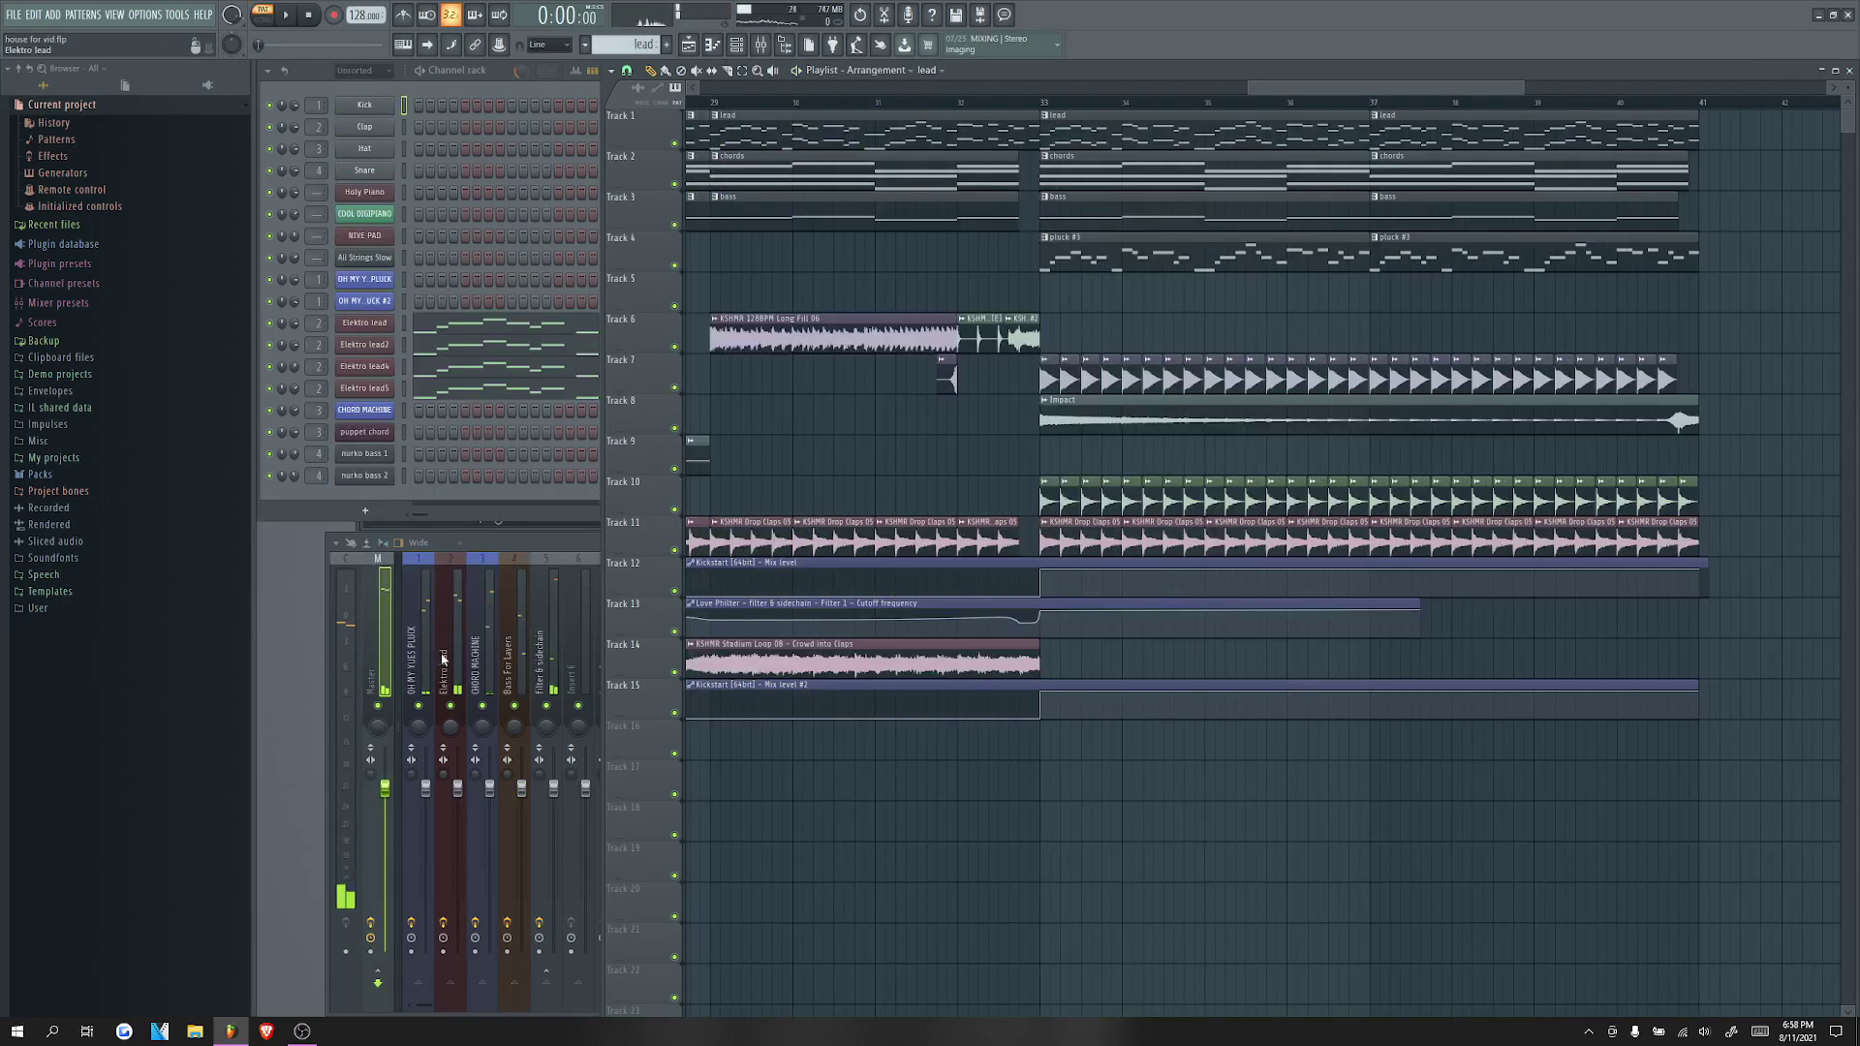
Step: Add SAUSAGE FATTENER to slot 3 of the Elektro lead mixer track, after the parametric EQ, and audition the lead
{"action": "left_click", "coordinate": [443, 660]}
{"action": "left_click", "coordinate": [1448, 609]}
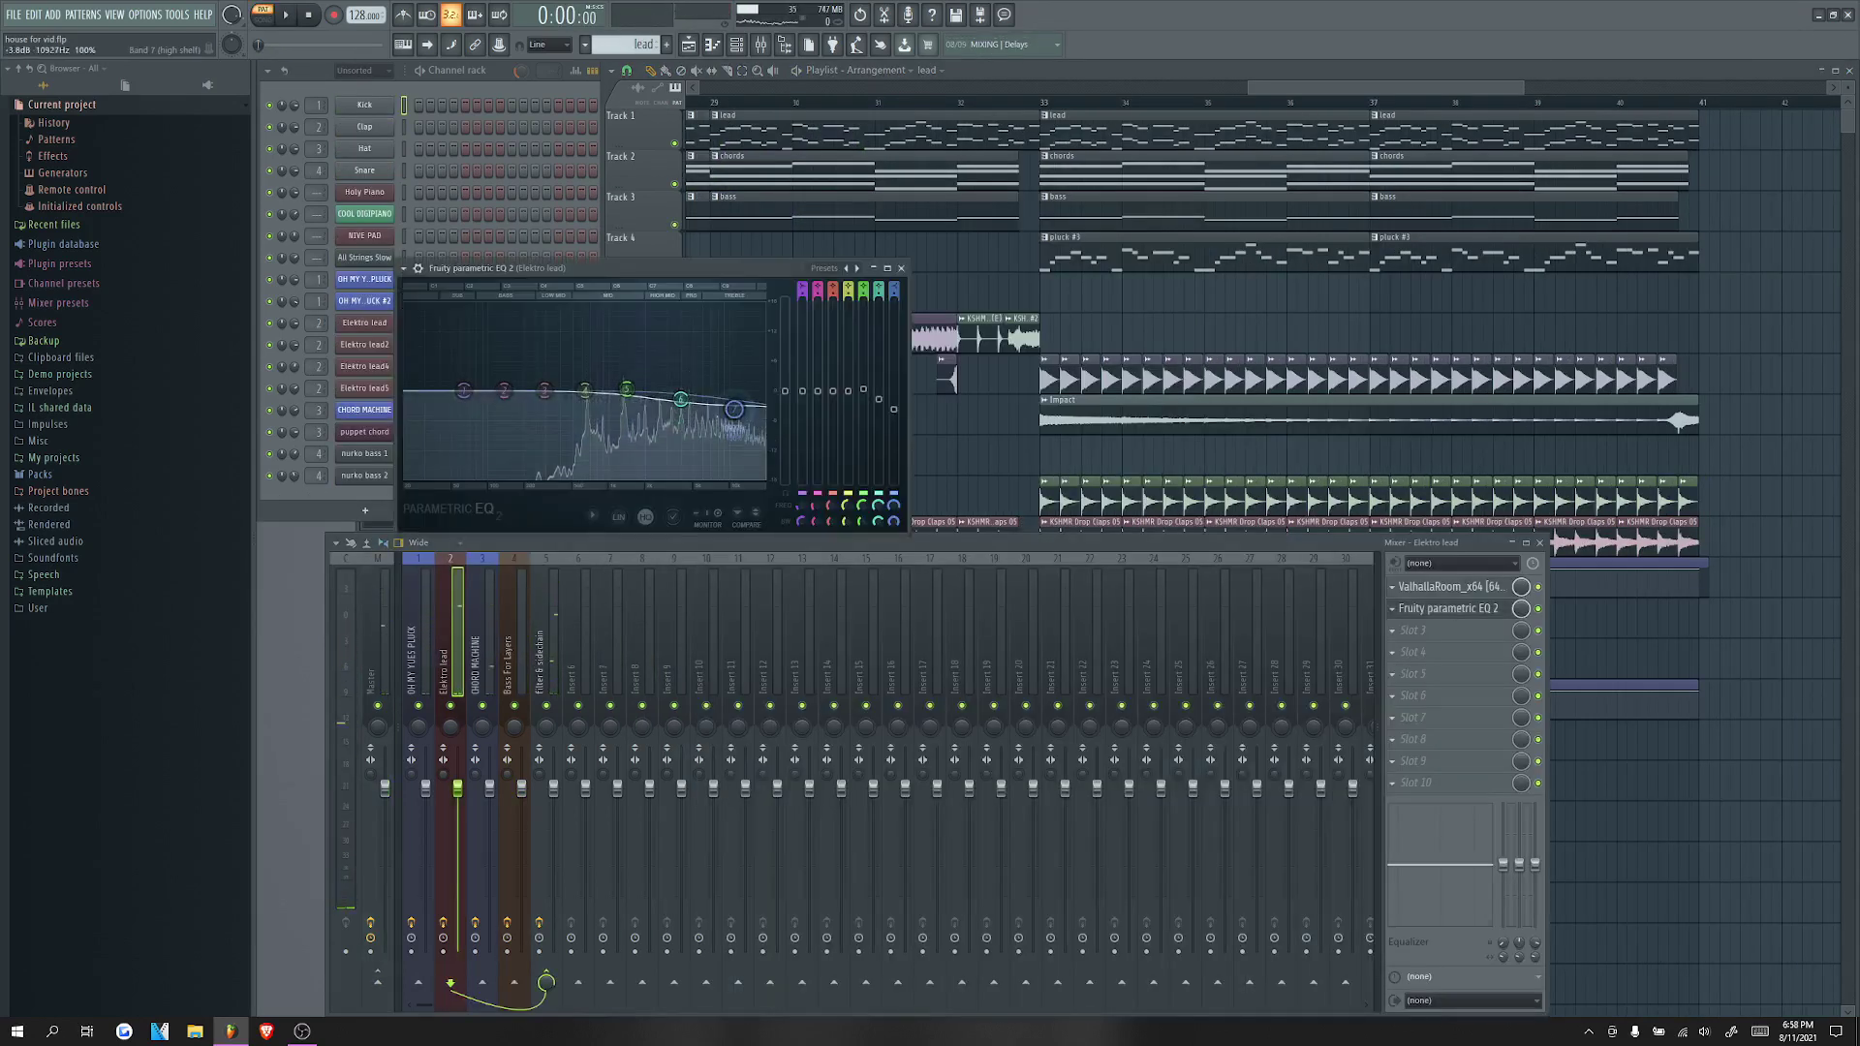
{"action": "left_click", "coordinate": [903, 268]}
{"action": "left_click", "coordinate": [1450, 634]}
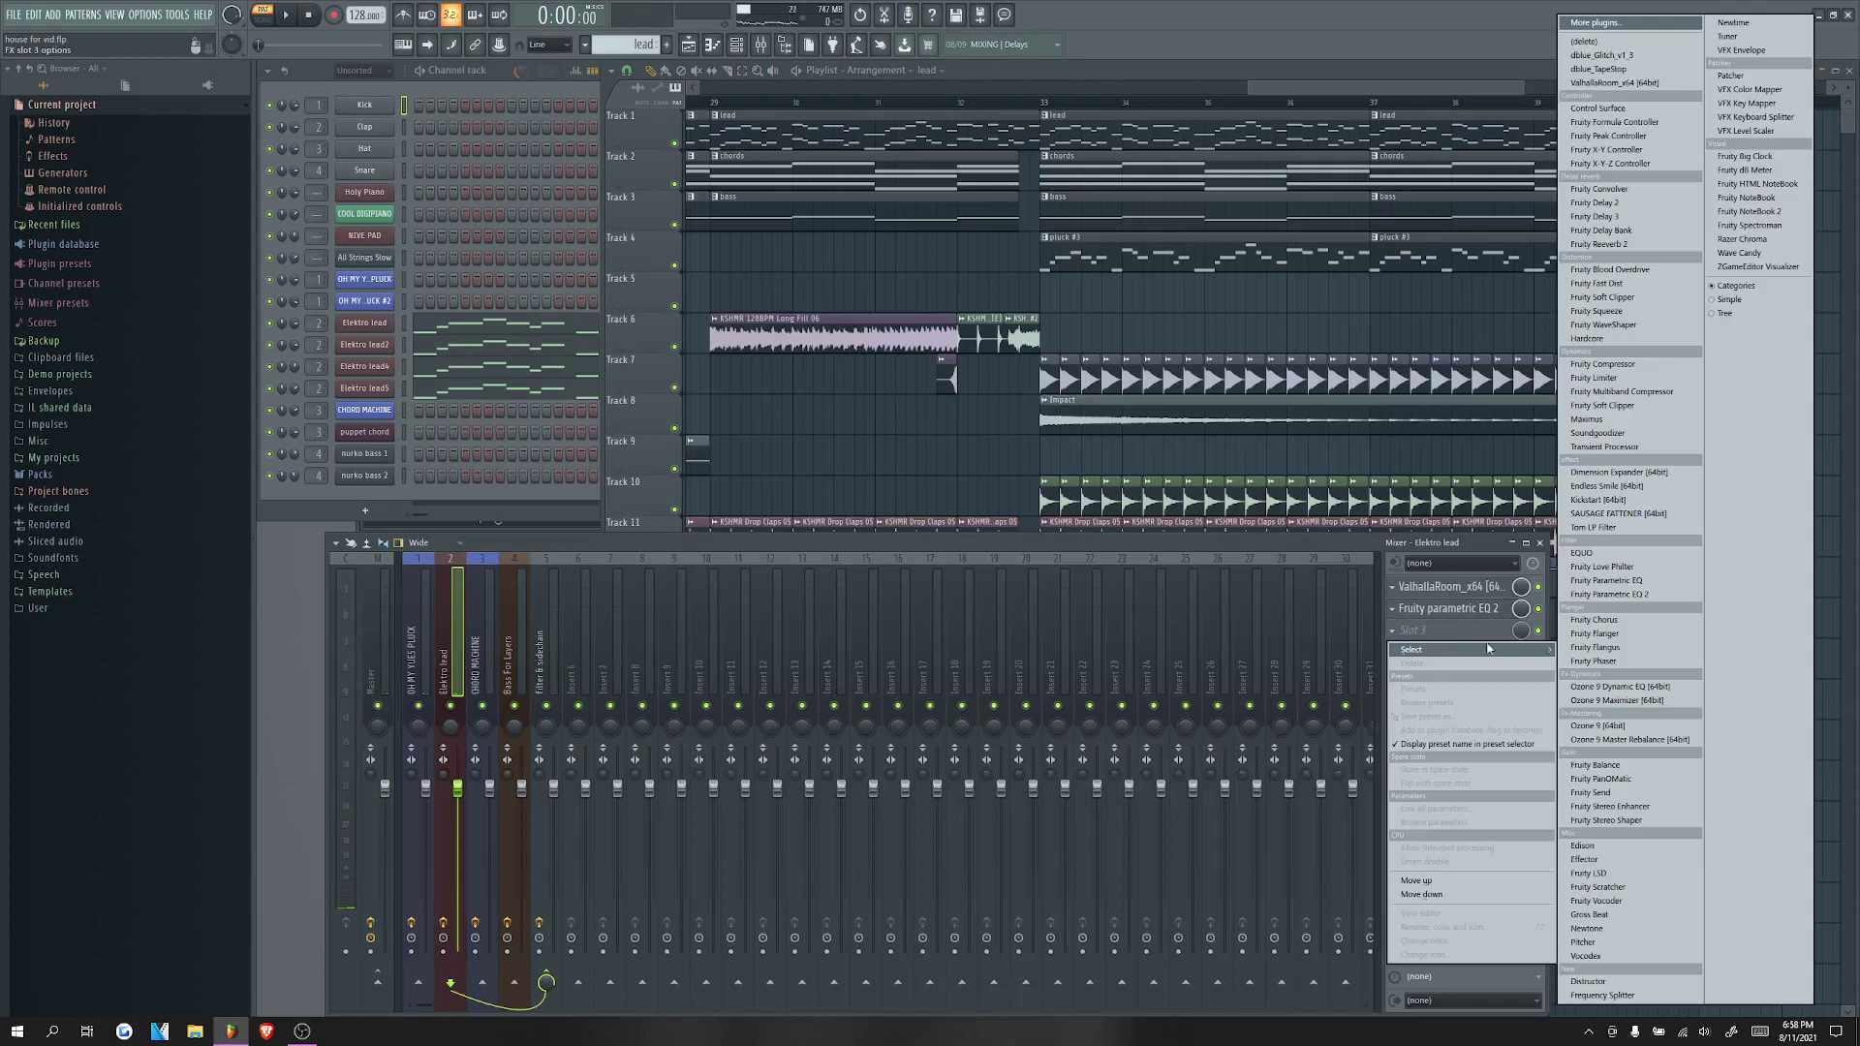
{"action": "left_click", "coordinate": [1628, 515]}
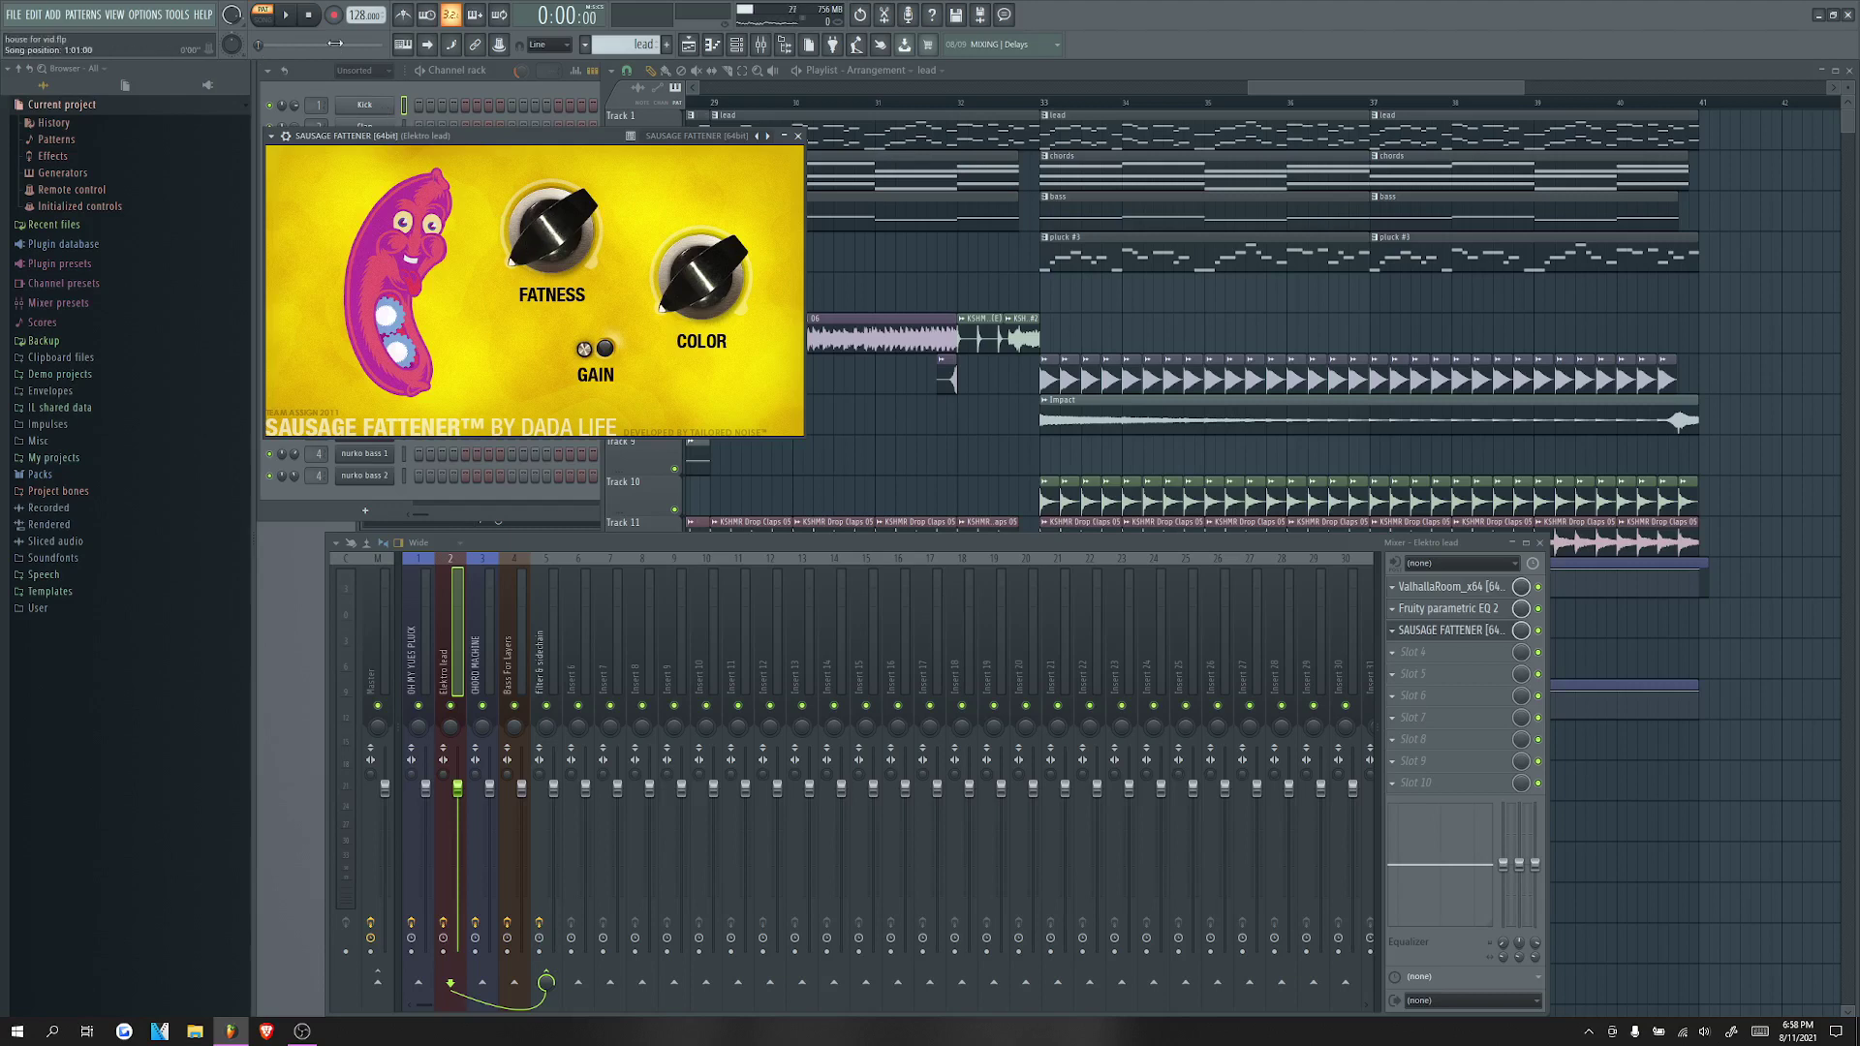
{"action": "left_click", "coordinate": [287, 14]}
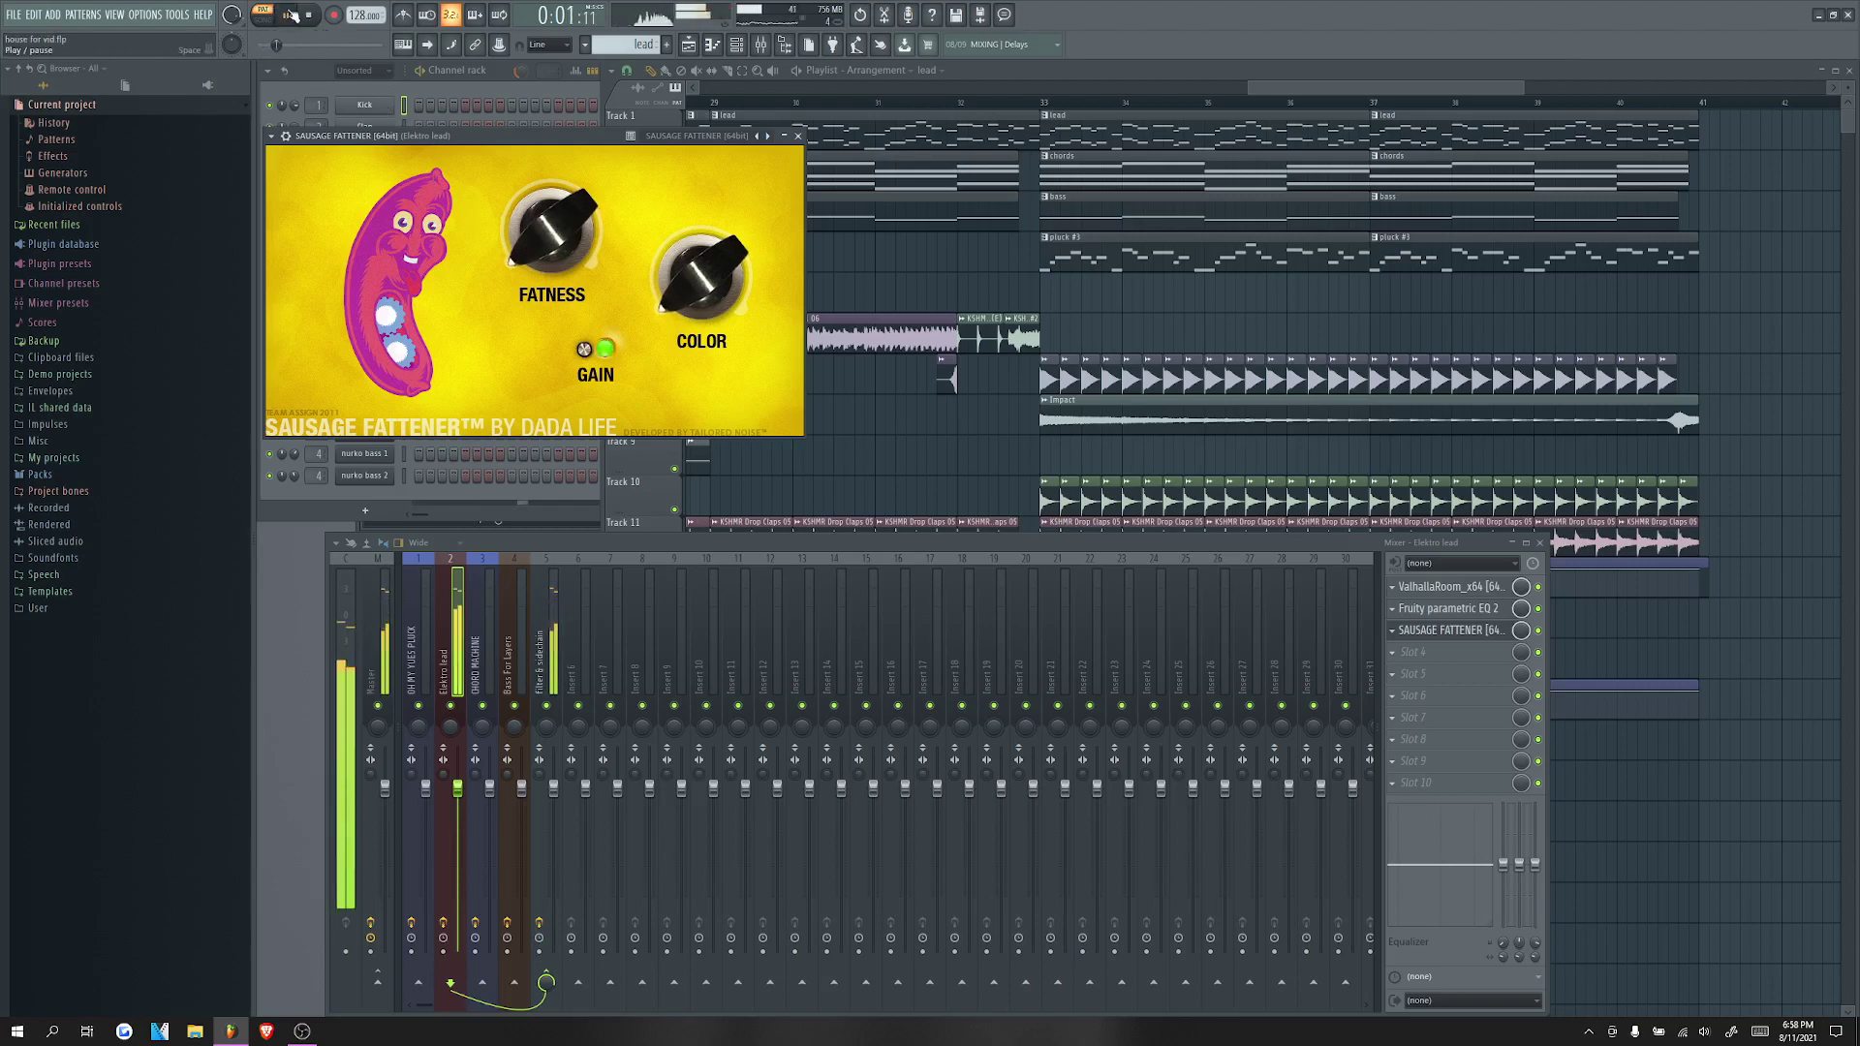
{"action": "left_click", "coordinate": [309, 14]}
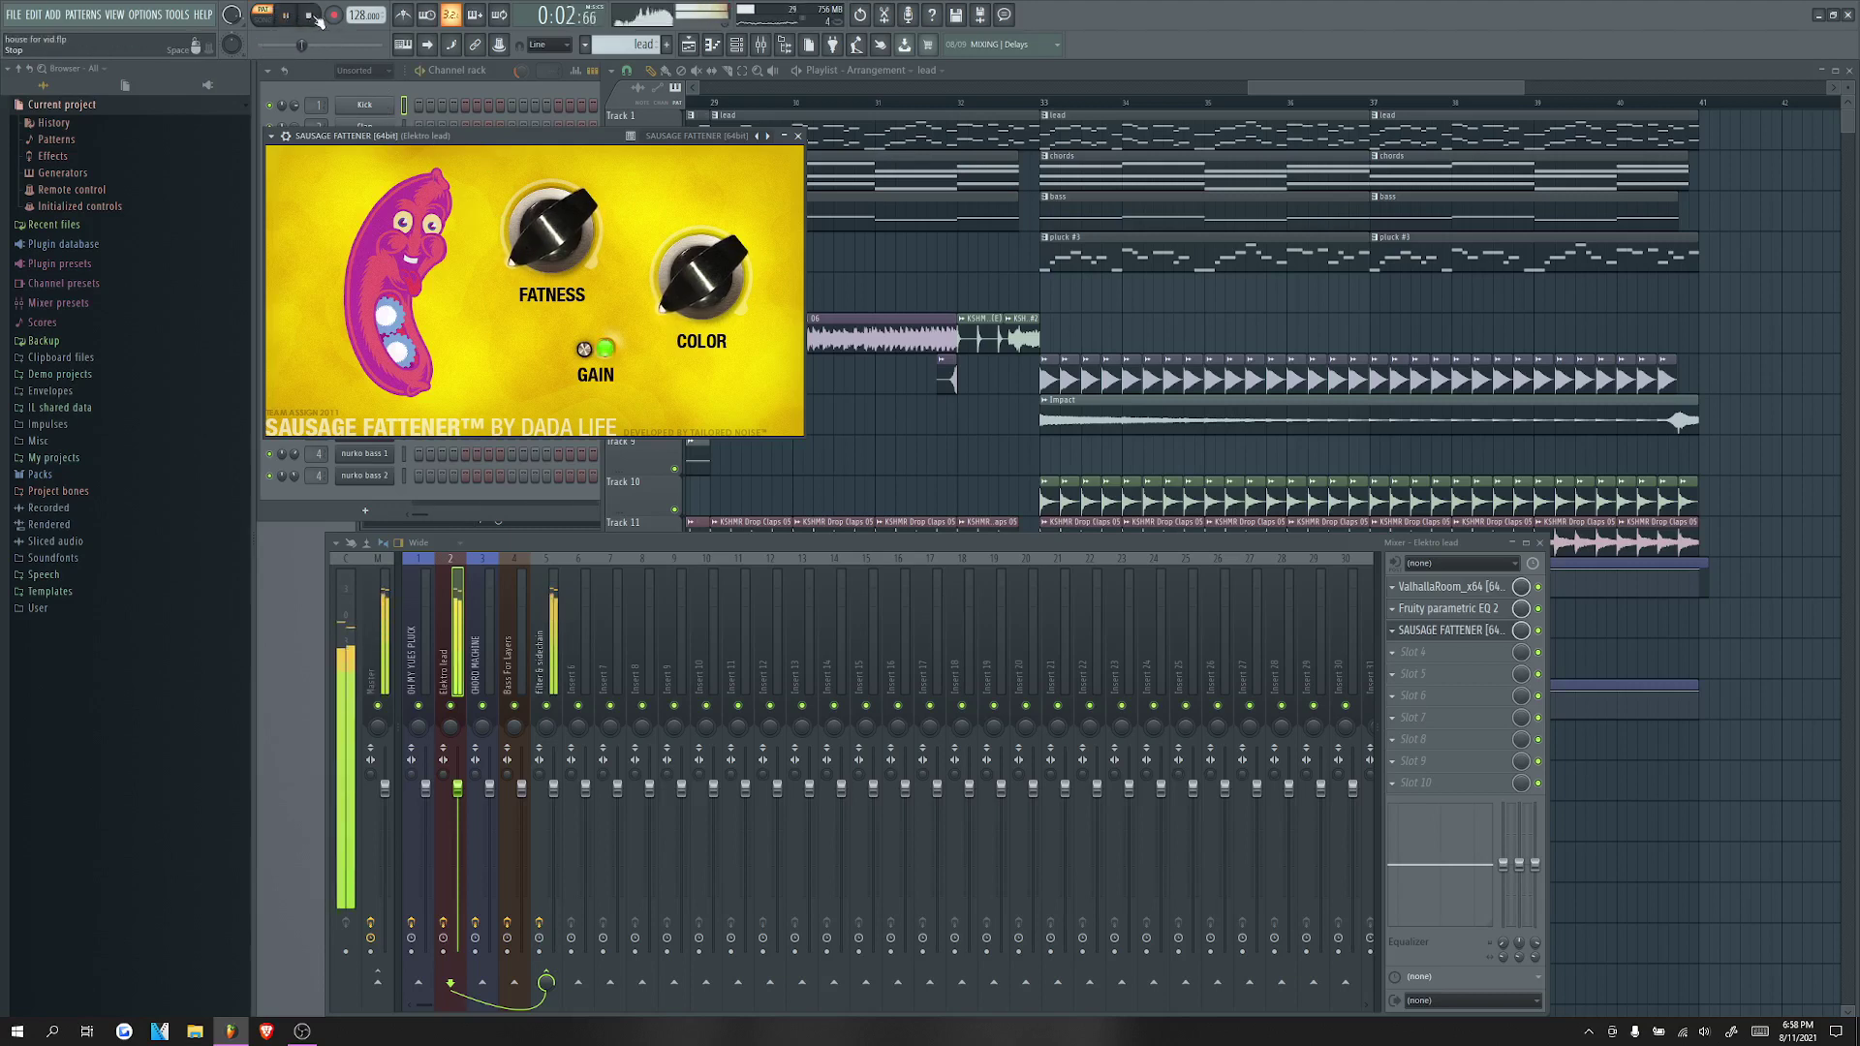
{"action": "left_click", "coordinate": [797, 136]}
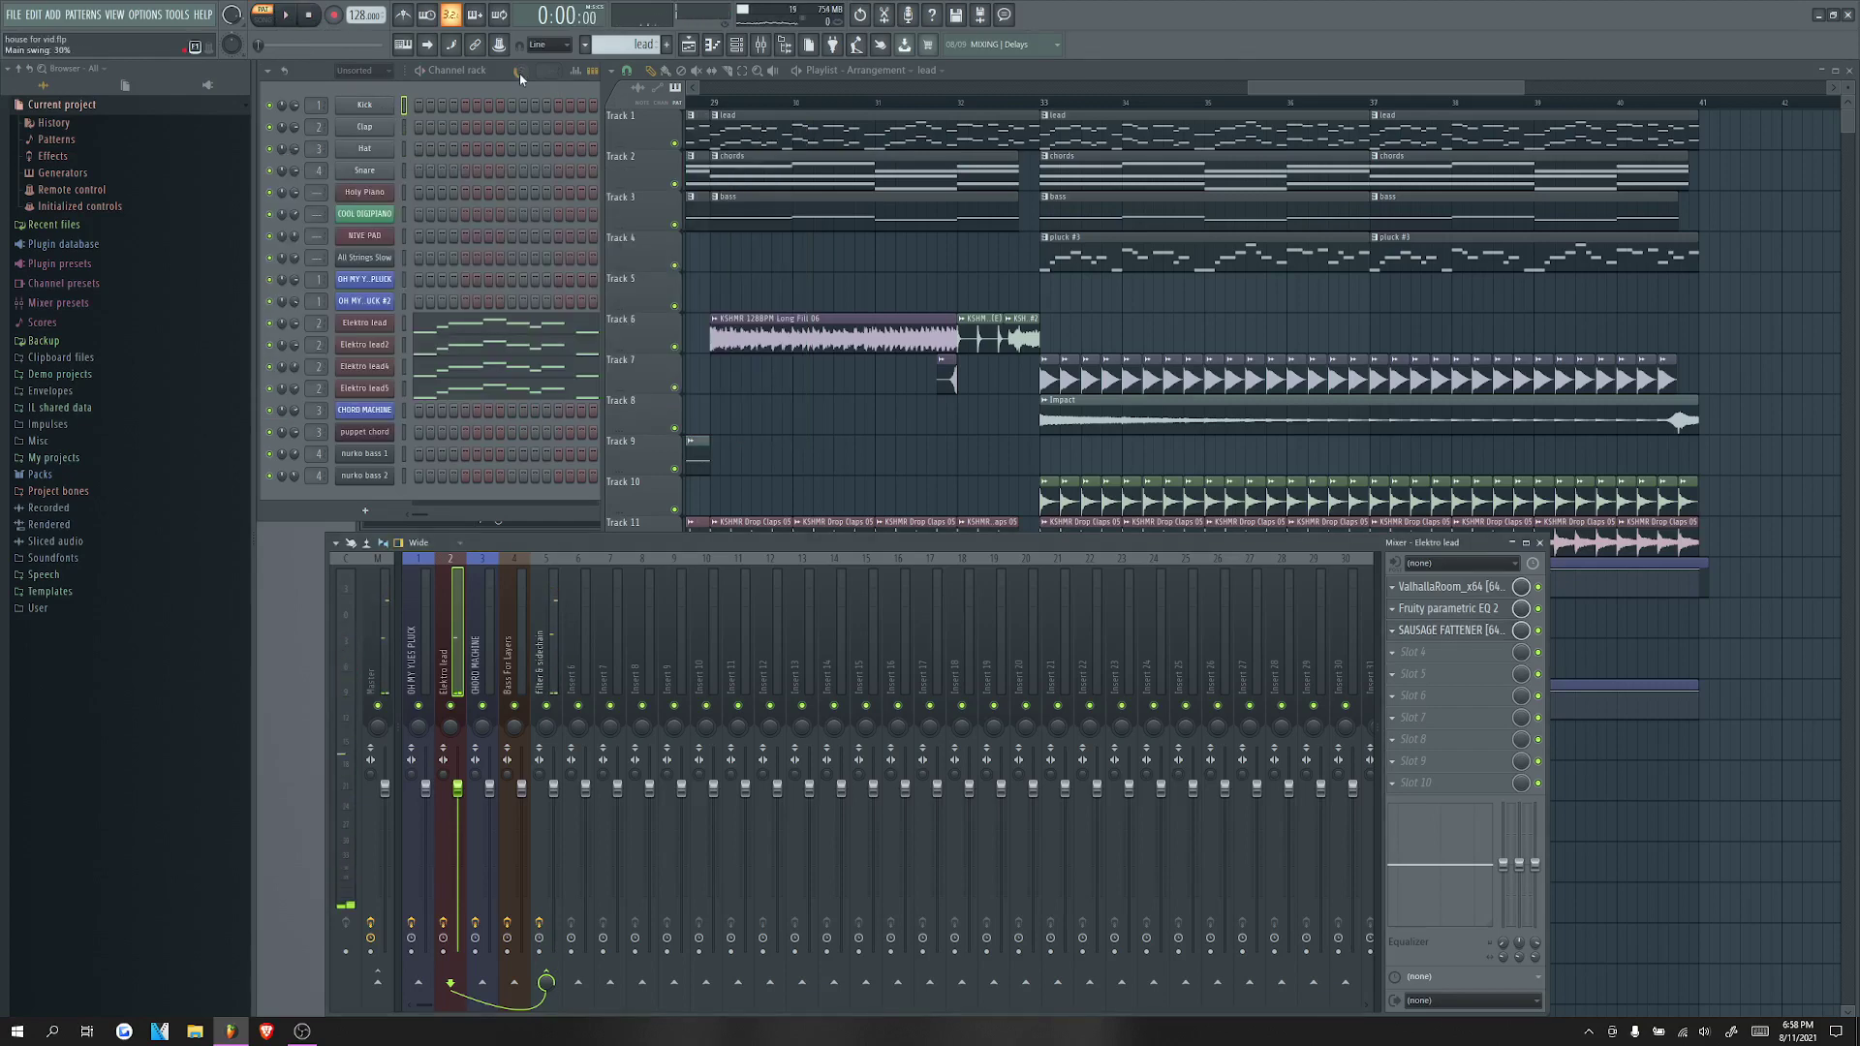
Step: Set the channel rack's main swing to 12% and move the playhead to bar 37
{"action": "left_click_drag", "start_coordinate": [521, 74], "coordinate": [522, 72]}
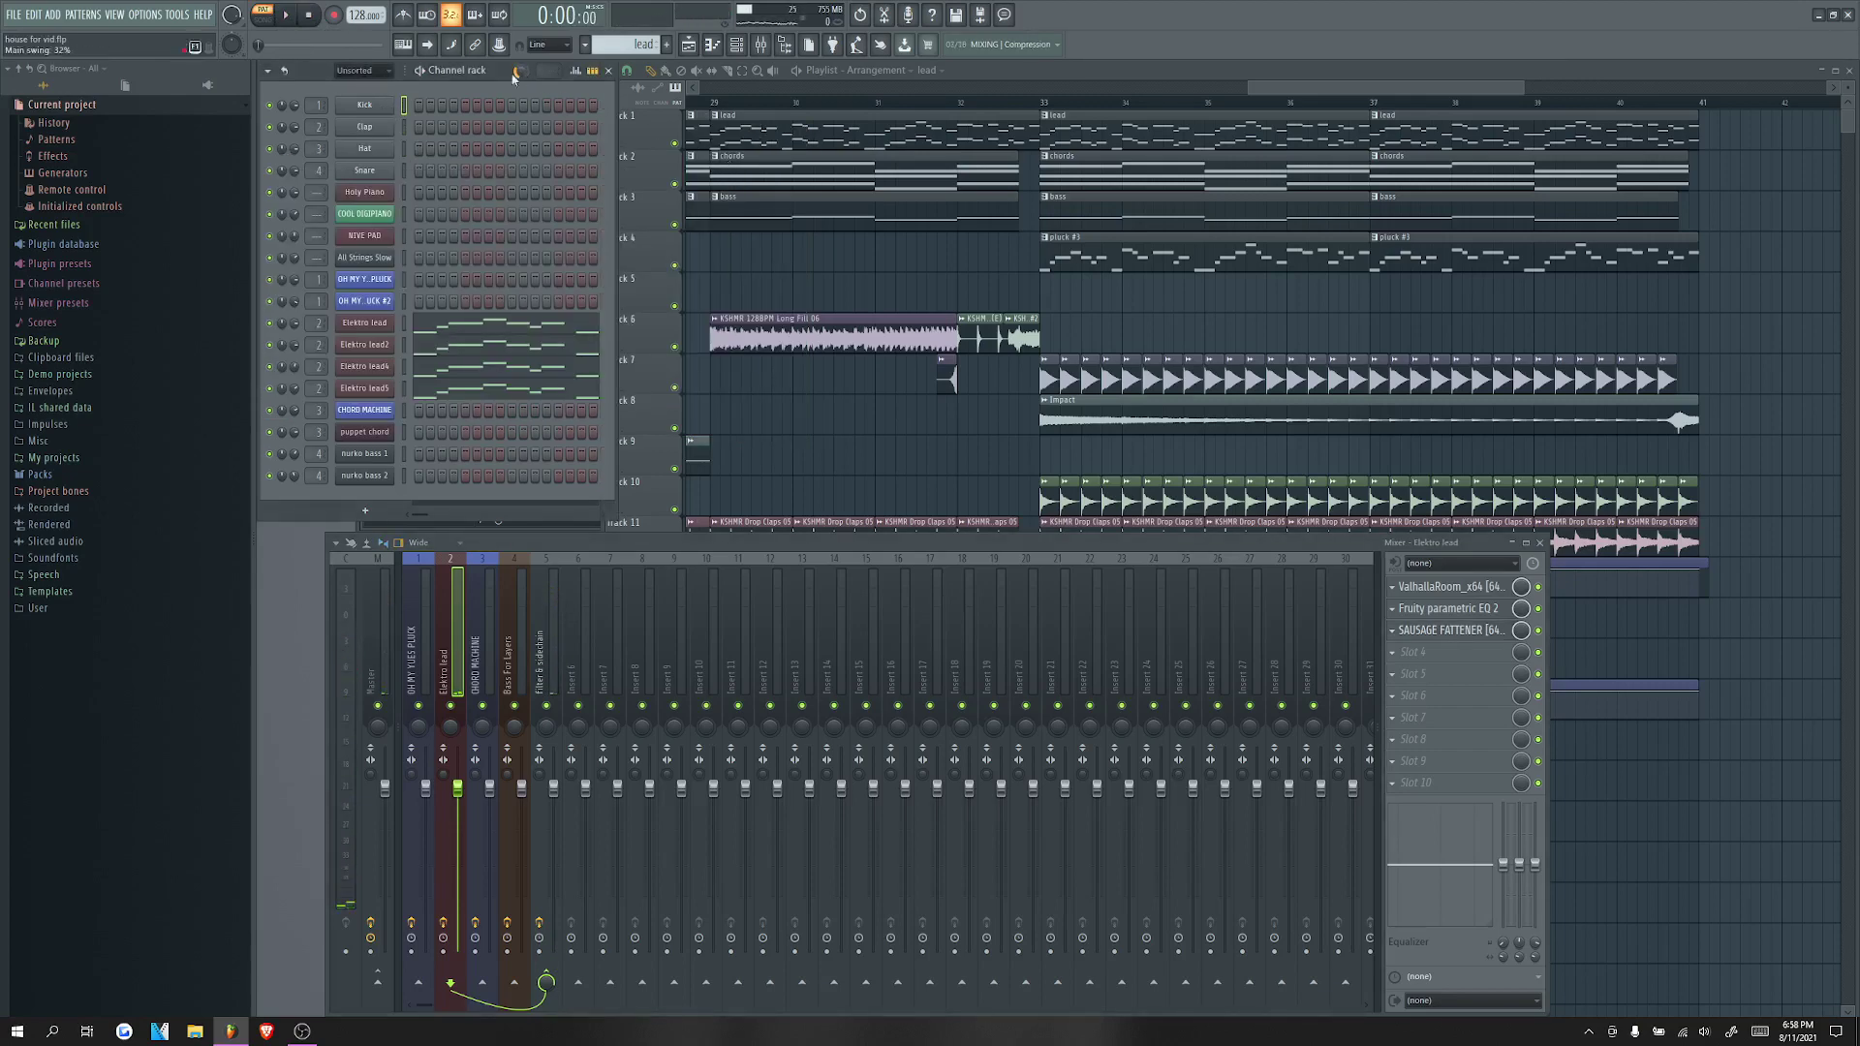
{"action": "left_click", "coordinate": [1008, 102]}
{"action": "left_click", "coordinate": [1362, 103]}
Step: Place KSHMR Clap 03 - Classic 03 from the Regular Claps folder on Track 9, on beats 2 and 4 from bar 37
{"action": "left_click", "coordinate": [39, 616]}
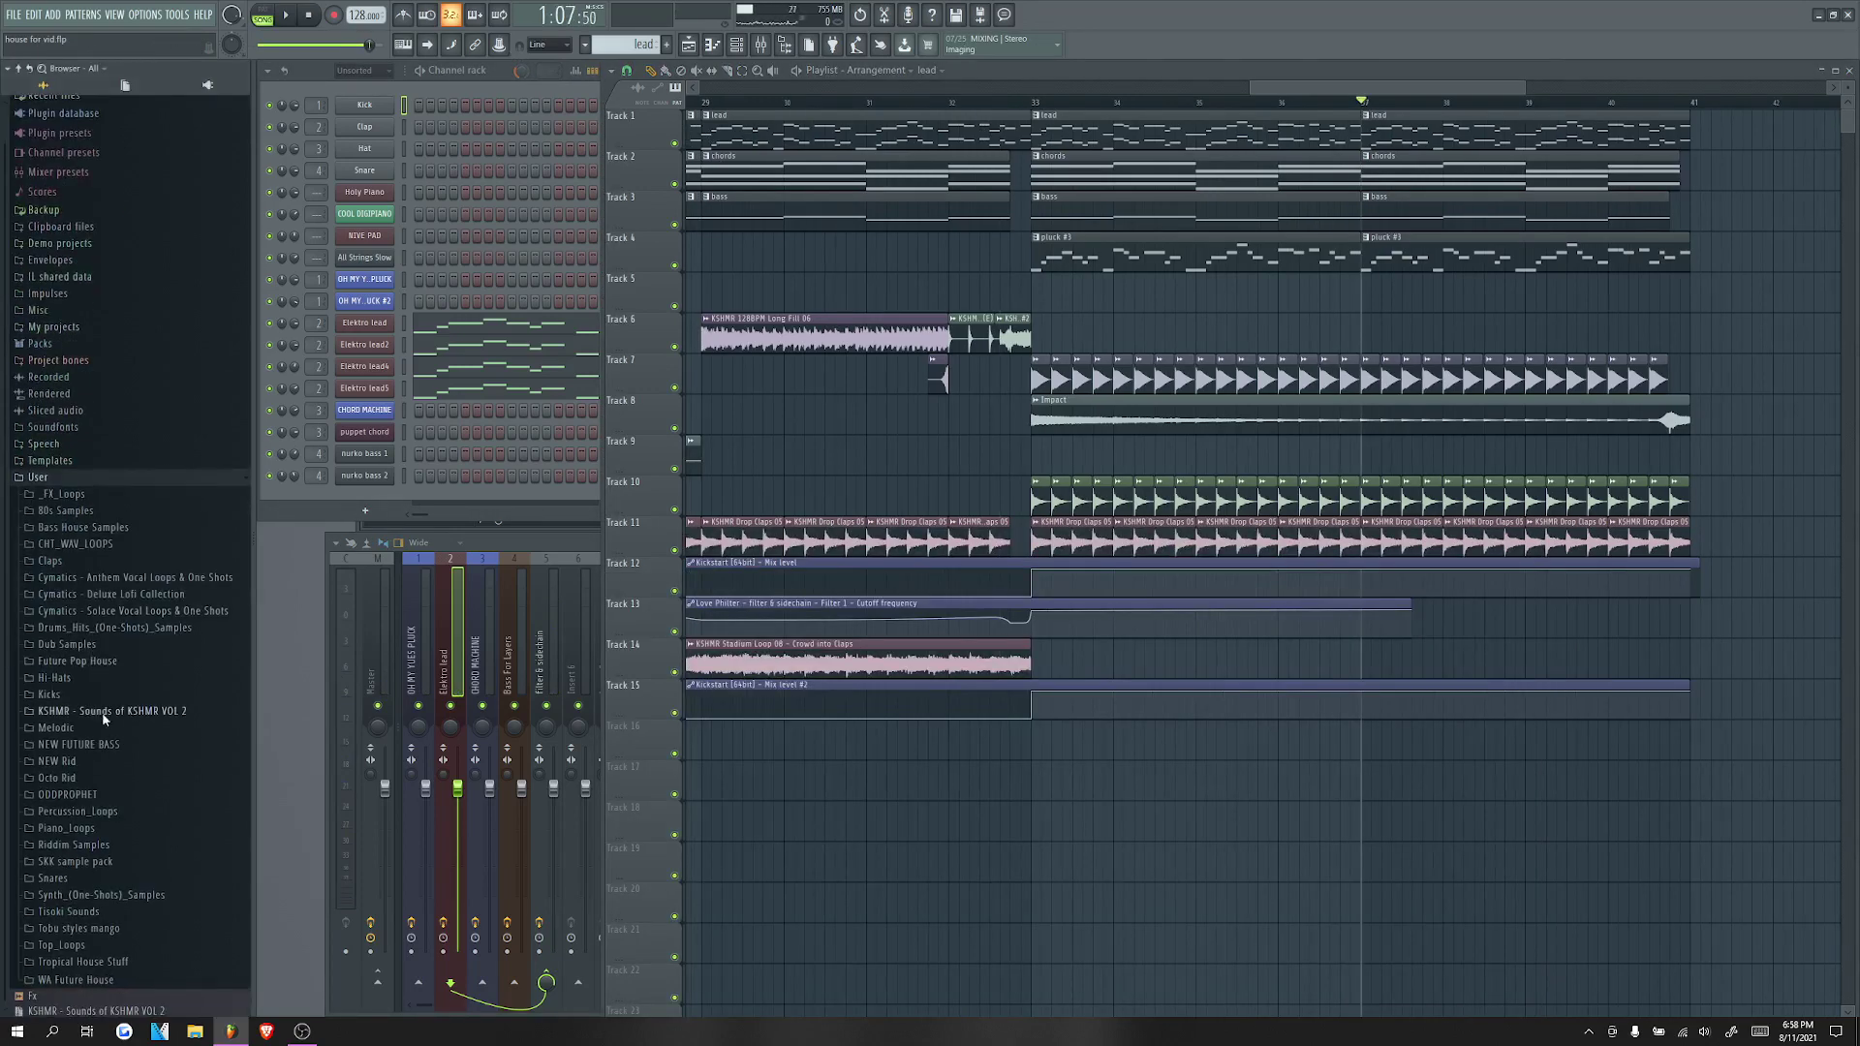
{"action": "left_click", "coordinate": [107, 711]}
{"action": "left_click", "coordinate": [66, 726]}
{"action": "left_click", "coordinate": [73, 761]}
{"action": "left_click", "coordinate": [106, 845]}
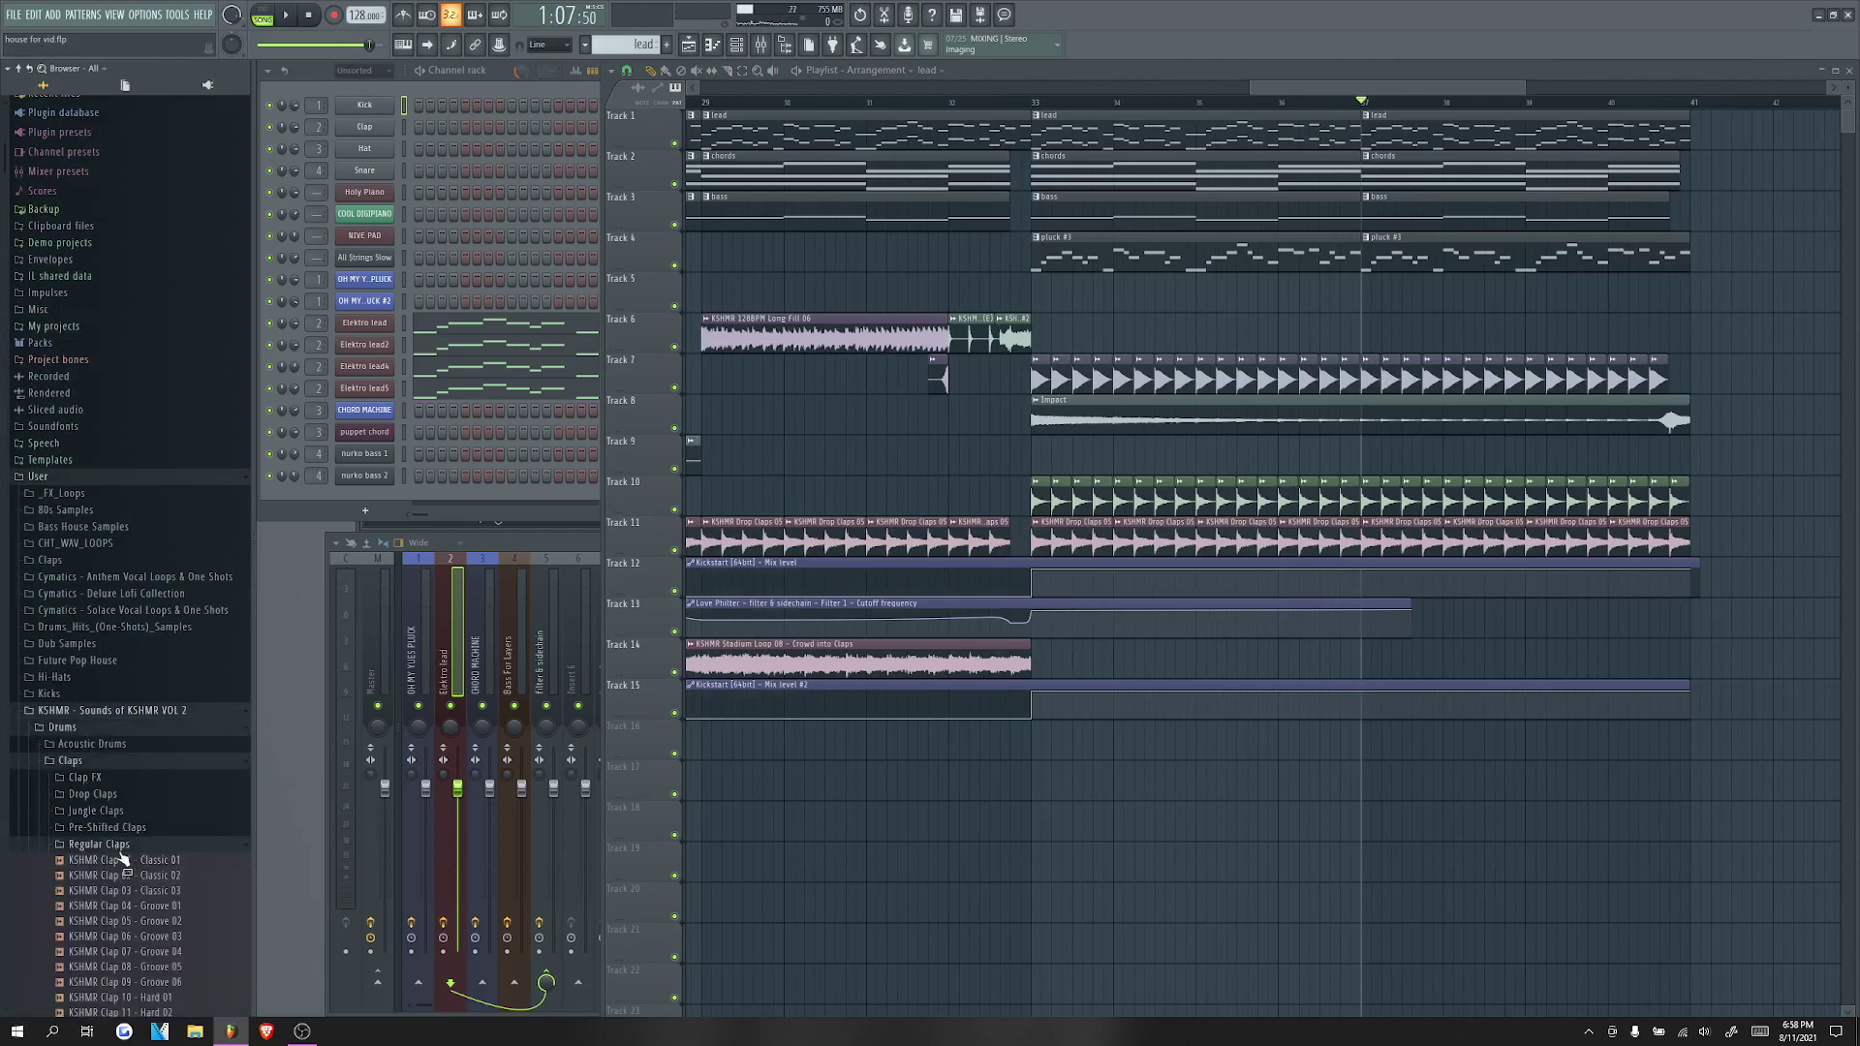
{"action": "left_click_drag", "start_coordinate": [155, 708], "coordinate": [1437, 455]}
{"action": "scroll", "coordinate": [1409, 457], "scroll_direction": "up", "scroll_amount": 3}
{"action": "left_click", "coordinate": [1526, 455]}
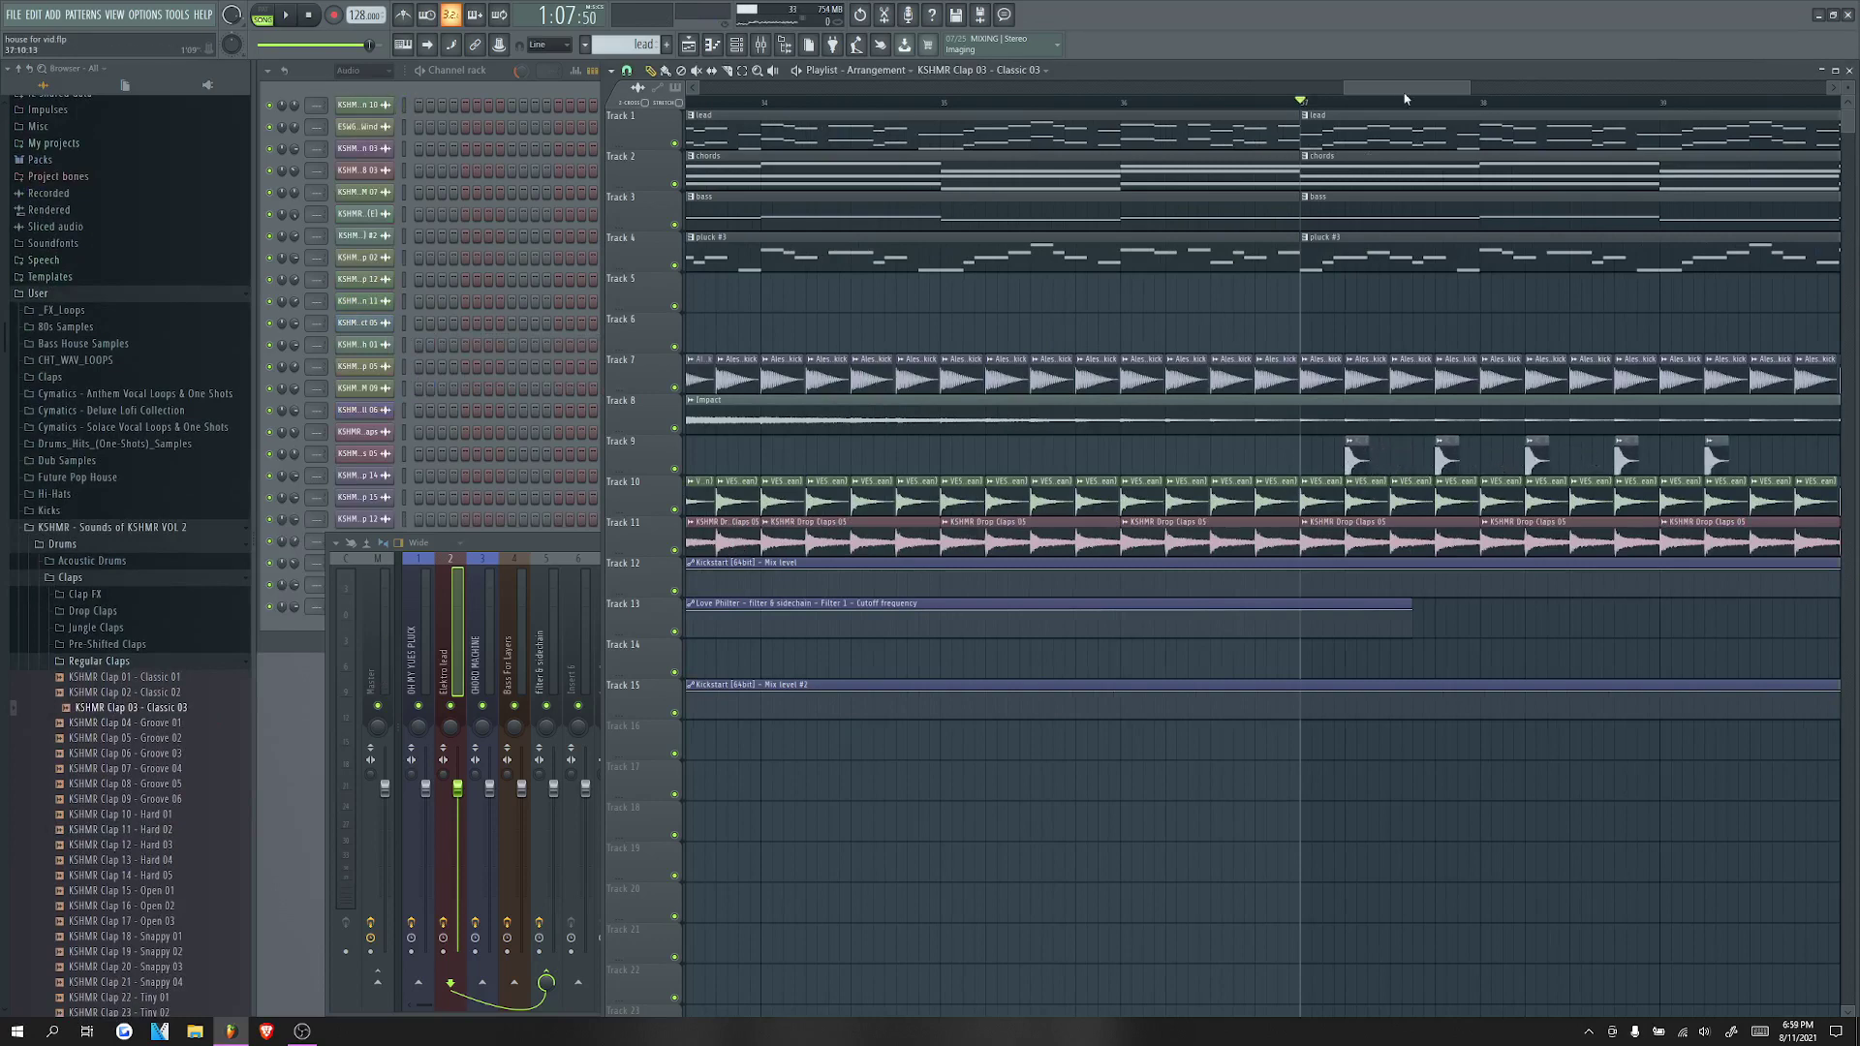
Step: Continue the KSHMR Clap 03 hits on Track 9 every second beat up to beat 2 of bar 40
{"action": "left_click_drag", "start_coordinate": [1405, 90], "coordinate": [1441, 90]}
{"action": "left_click", "coordinate": [1444, 451]}
{"action": "right_click", "coordinate": [1451, 457]}
{"action": "left_click", "coordinate": [1493, 464]}
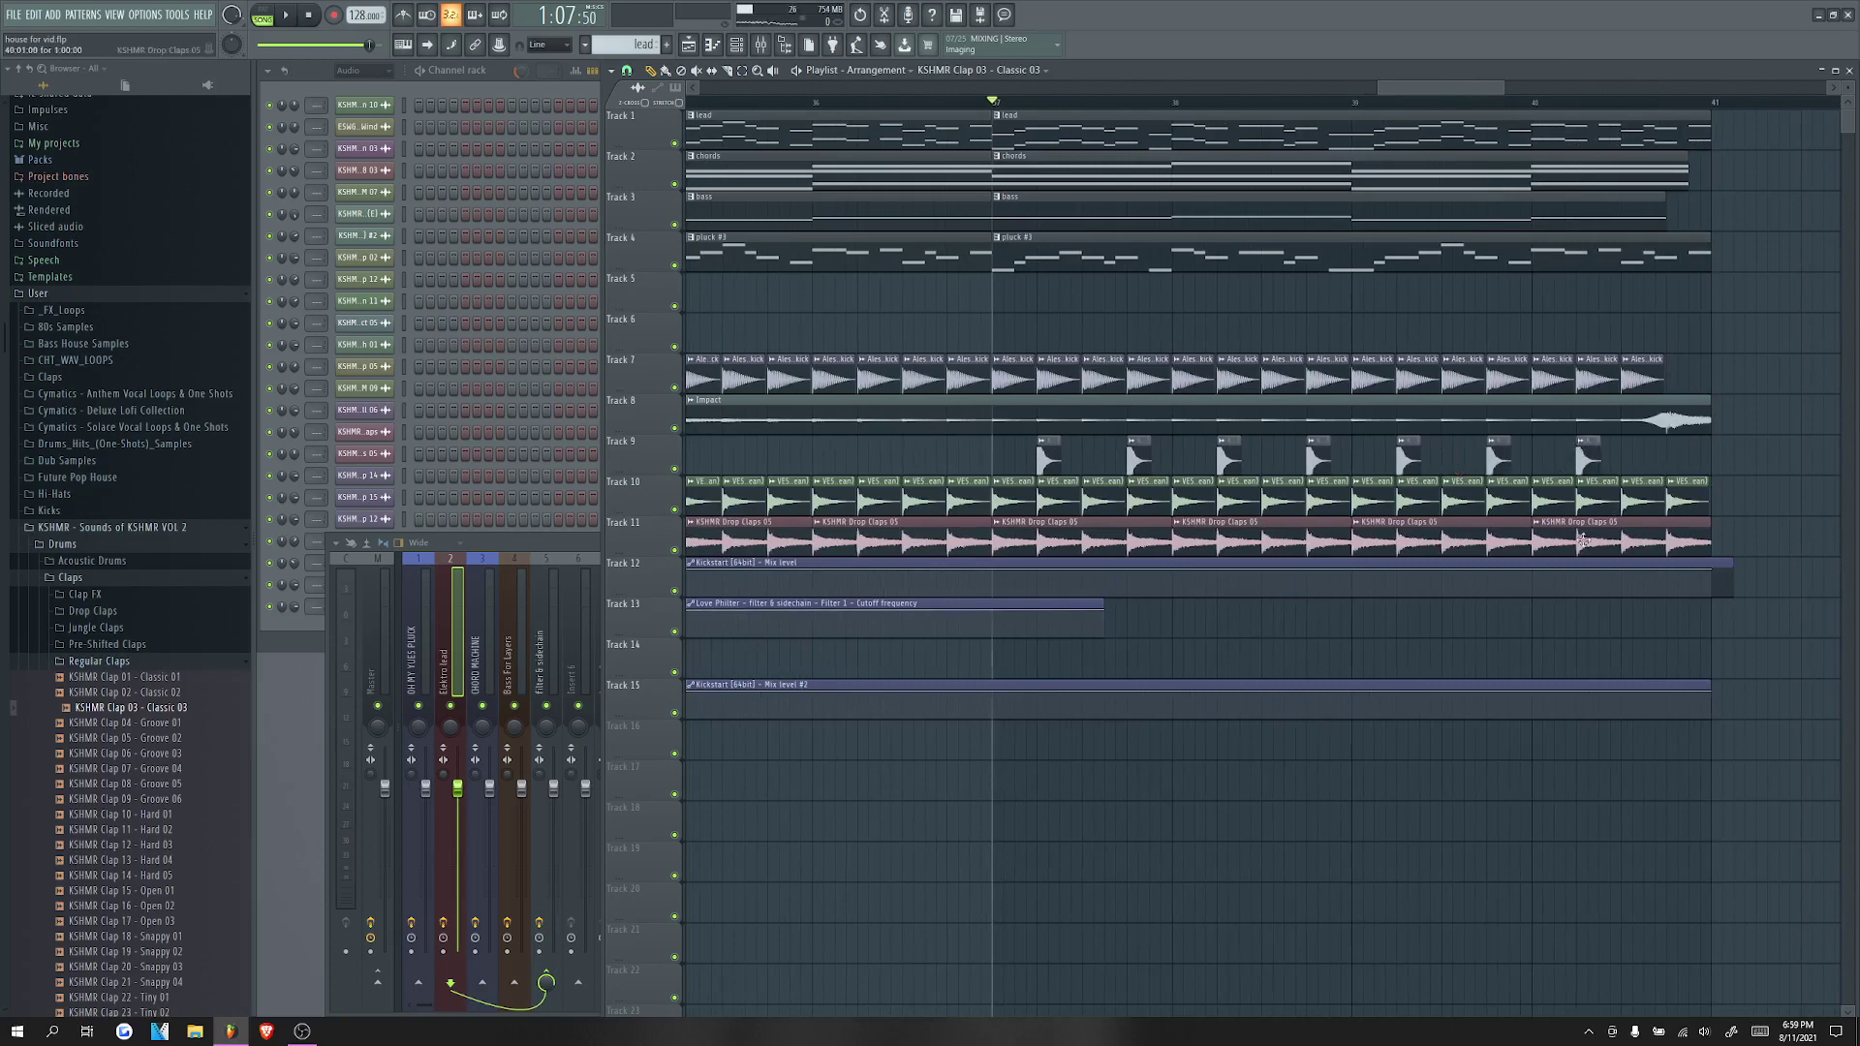
{"action": "scroll", "coordinate": [1566, 546], "scroll_direction": "down", "scroll_amount": 3}
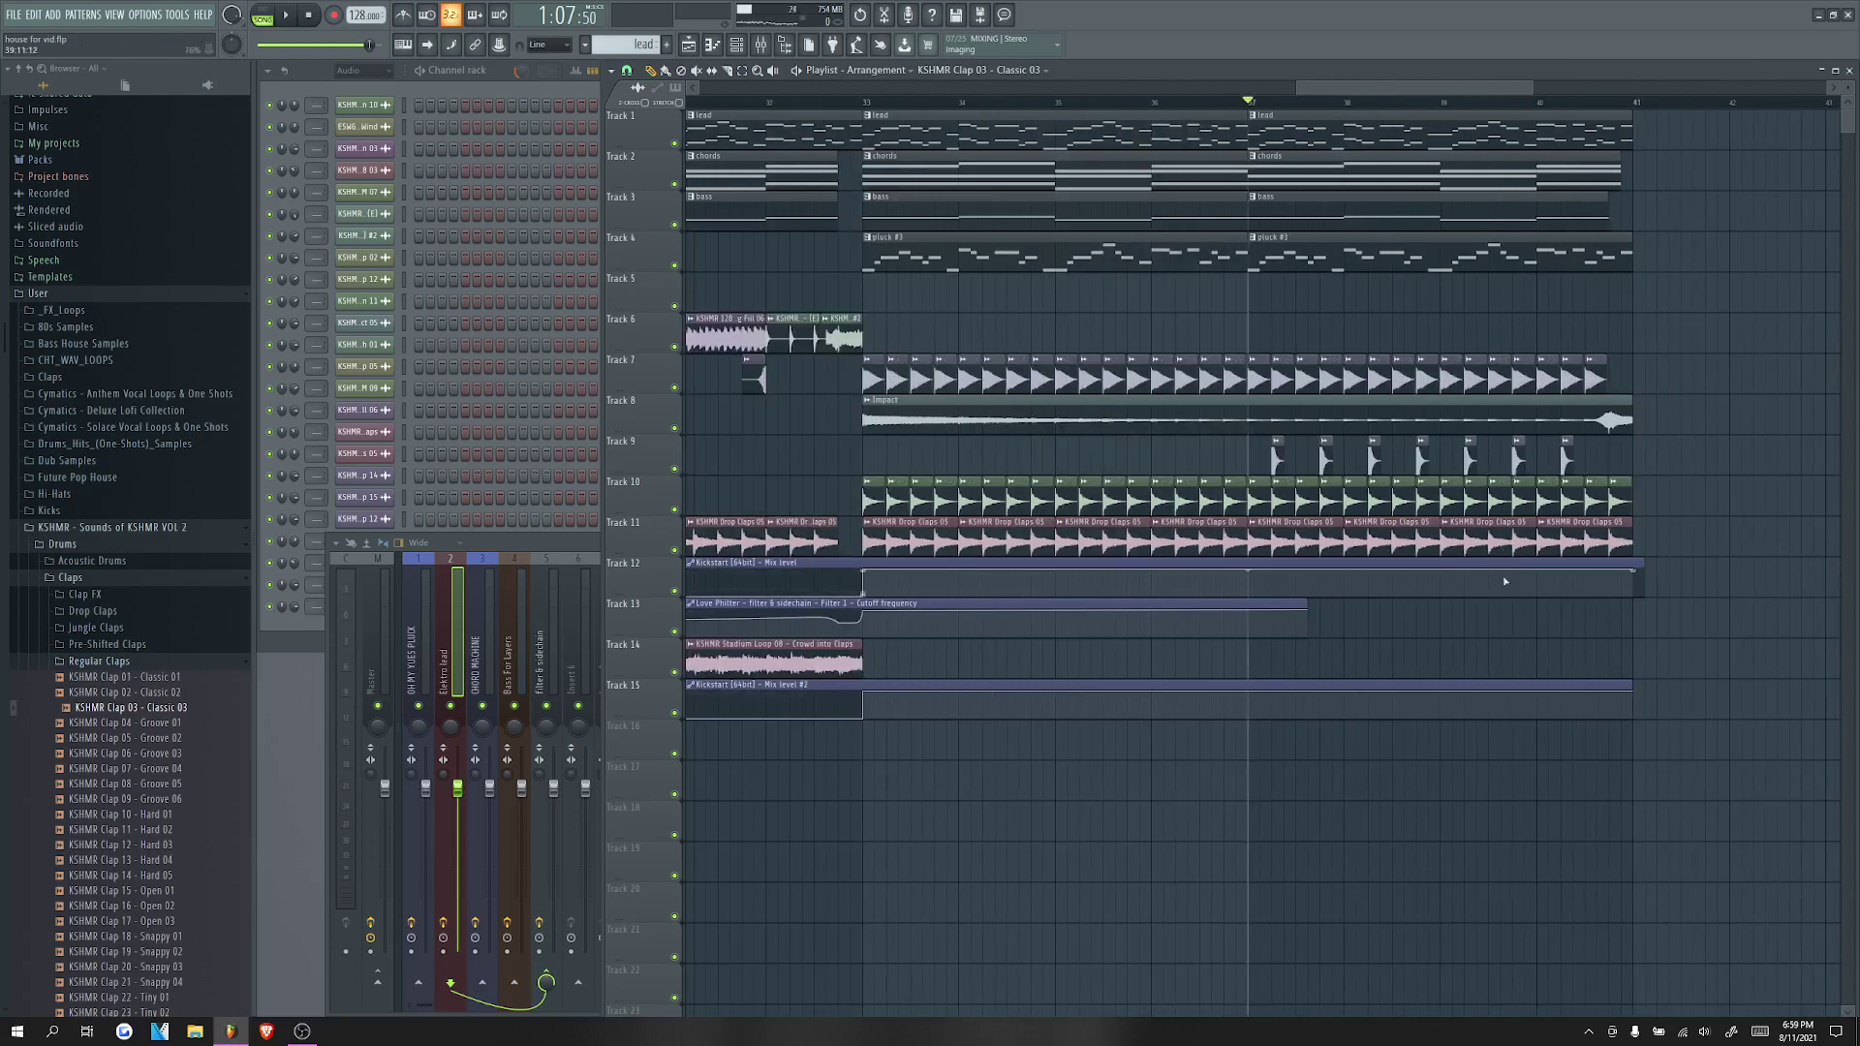
Step: Route the KSHMR Clap 03 channel to its own mixer track, insert 6
{"action": "left_click", "coordinate": [592, 548]}
{"action": "left_click", "coordinate": [1279, 459]}
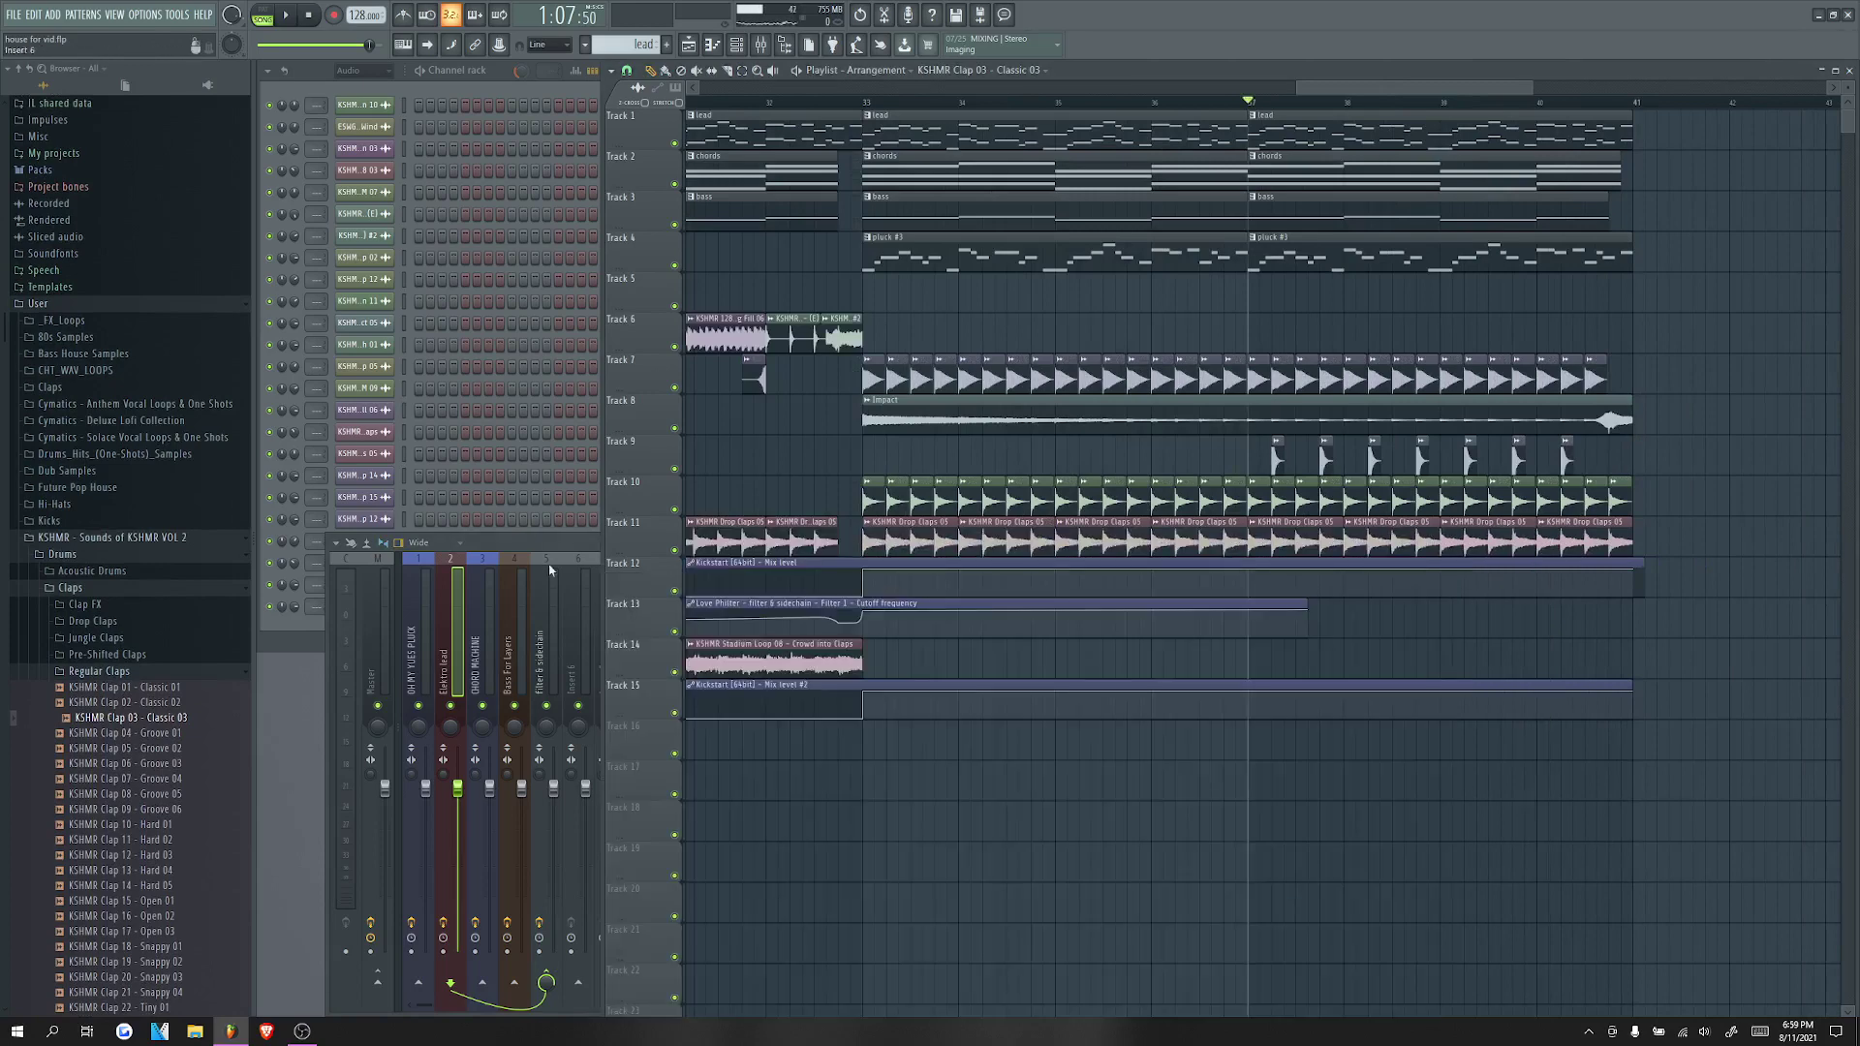
{"action": "left_click", "coordinate": [438, 90]}
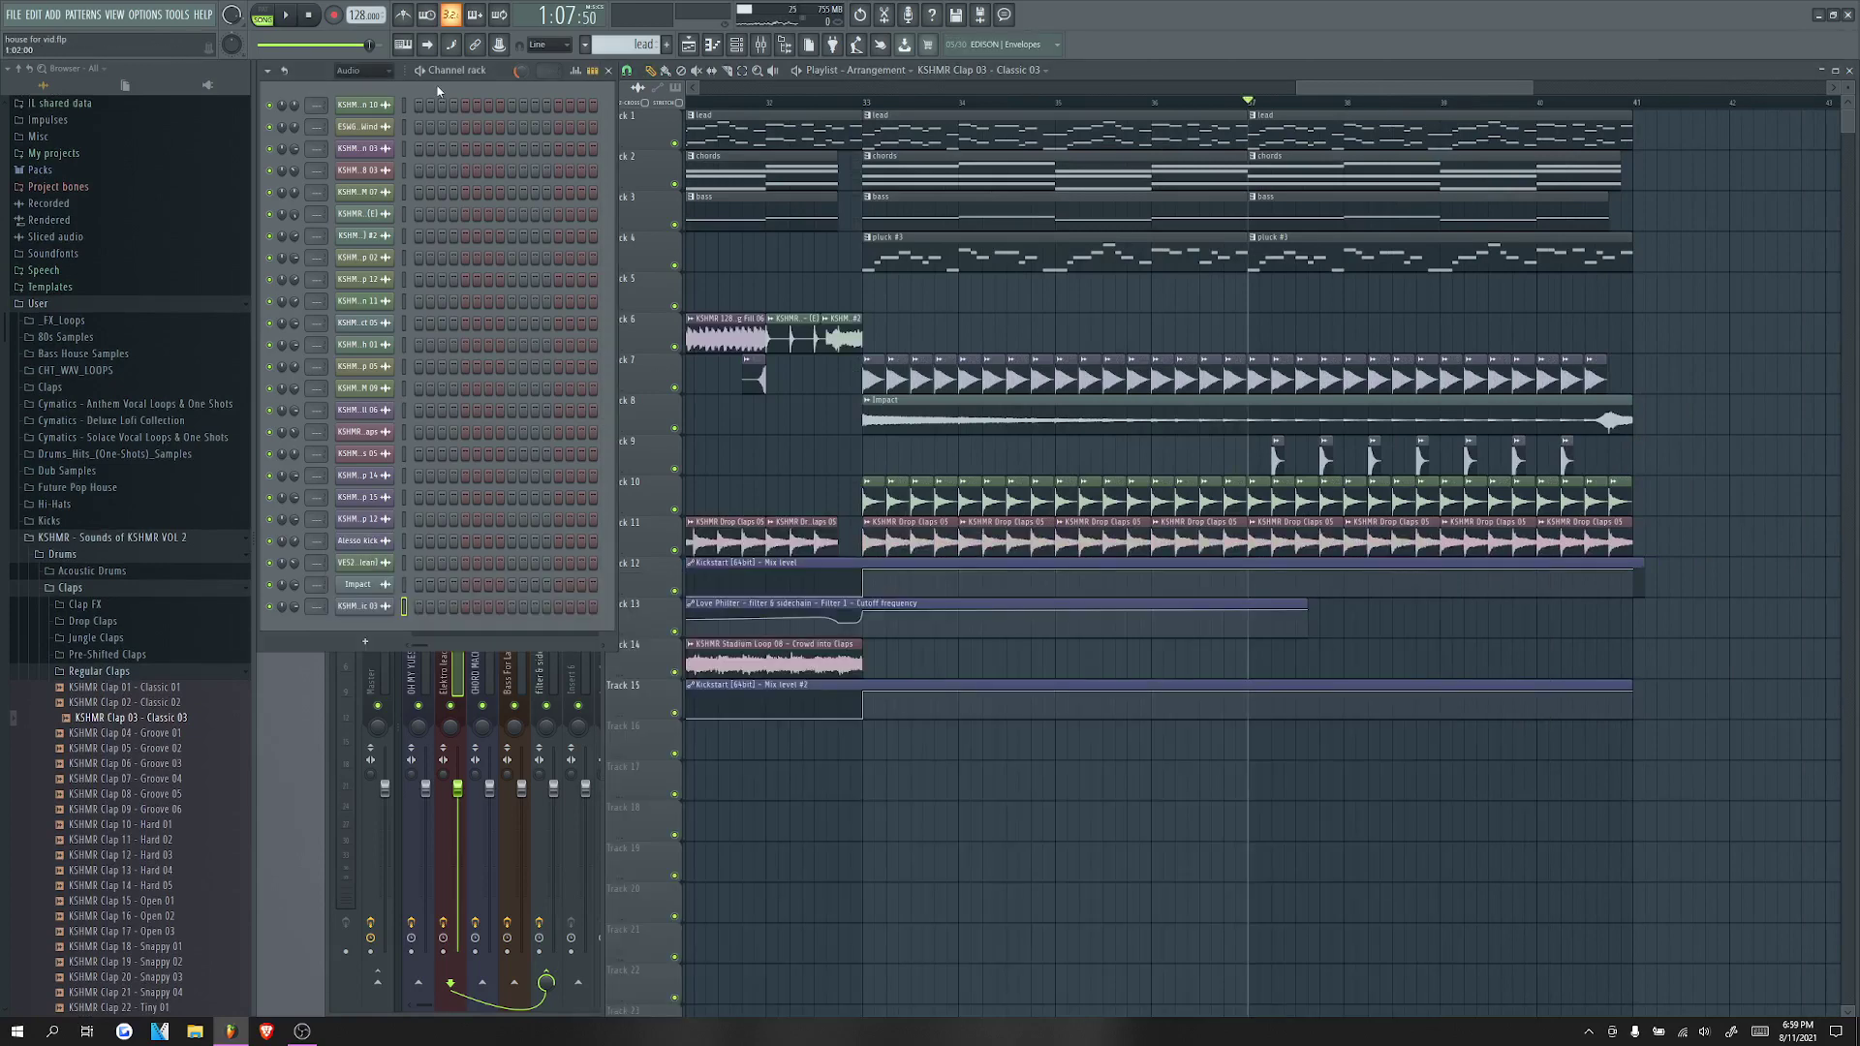
{"action": "left_click", "coordinate": [328, 675]}
{"action": "right_click", "coordinate": [581, 681]}
{"action": "mouse_move", "coordinate": [678, 705]}
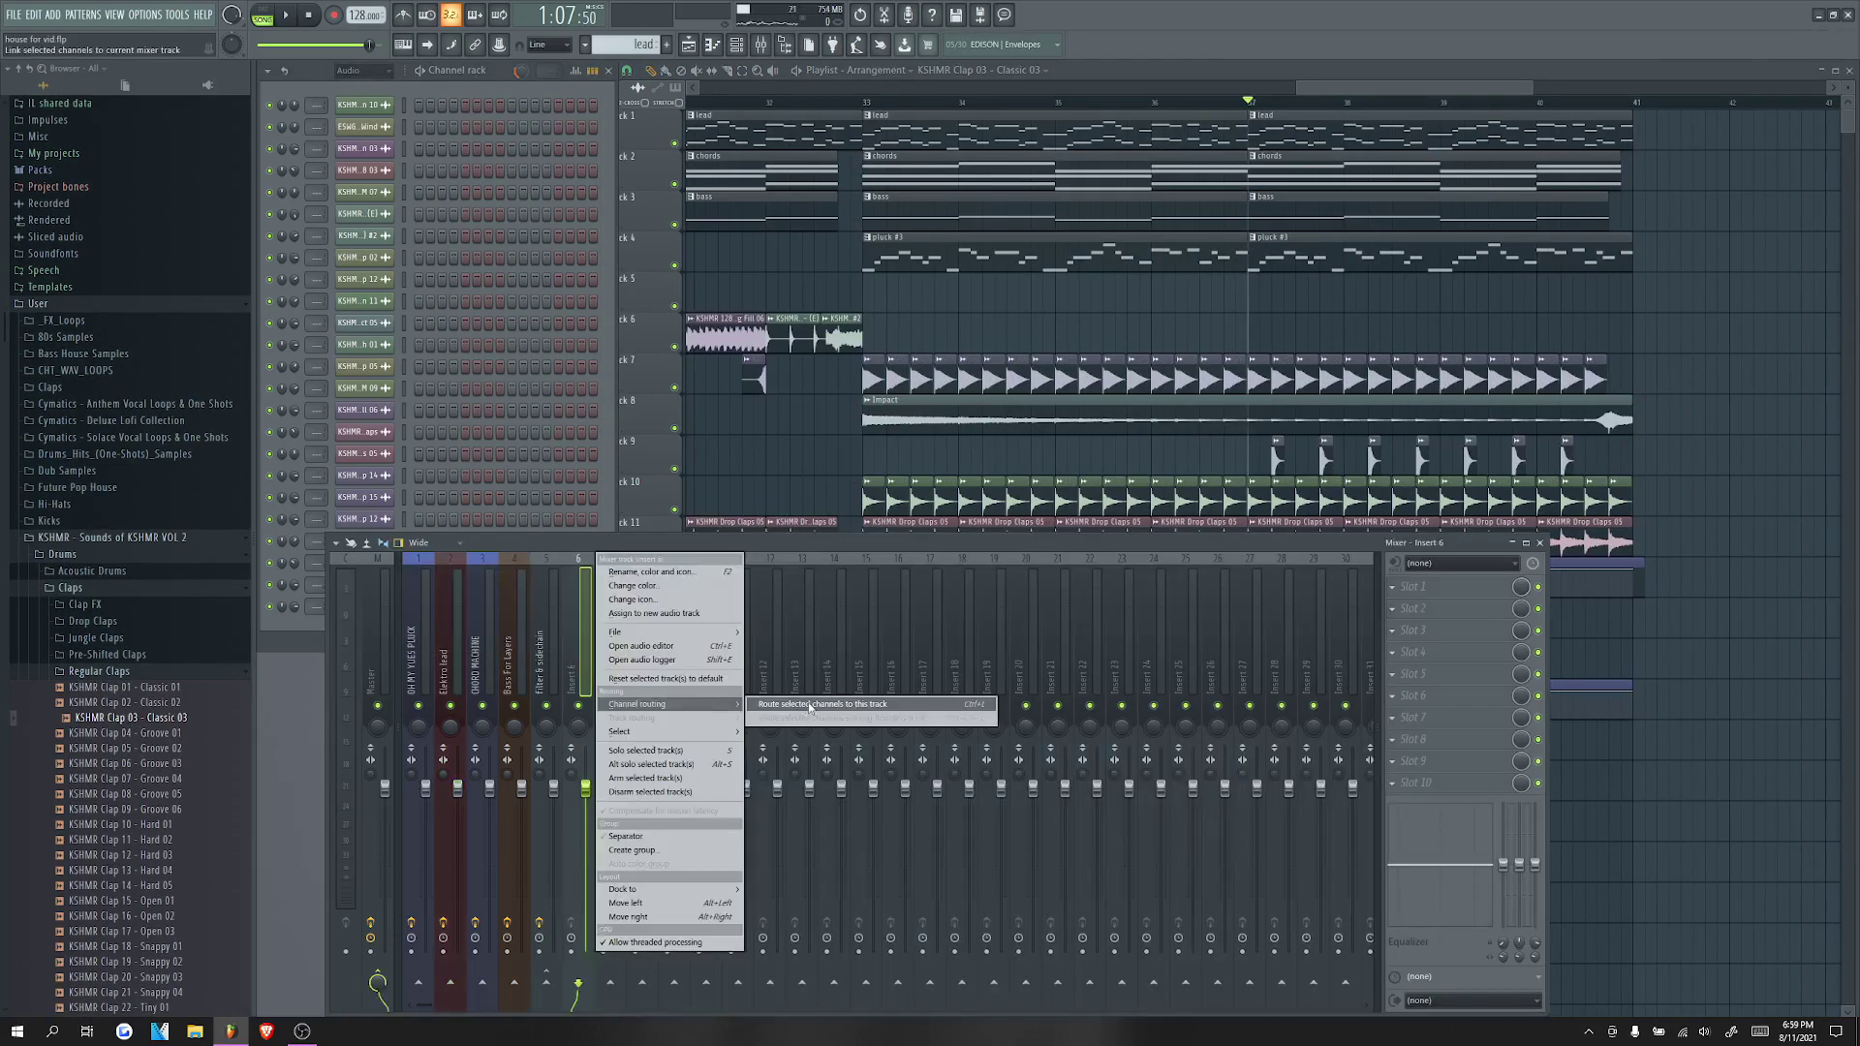
{"action": "left_click", "coordinate": [807, 703]}
Step: Load Fruity Reverb 2 into slot 1 of the KSHMR Clap 03 mixer track and close its window
{"action": "left_click", "coordinate": [1412, 587]}
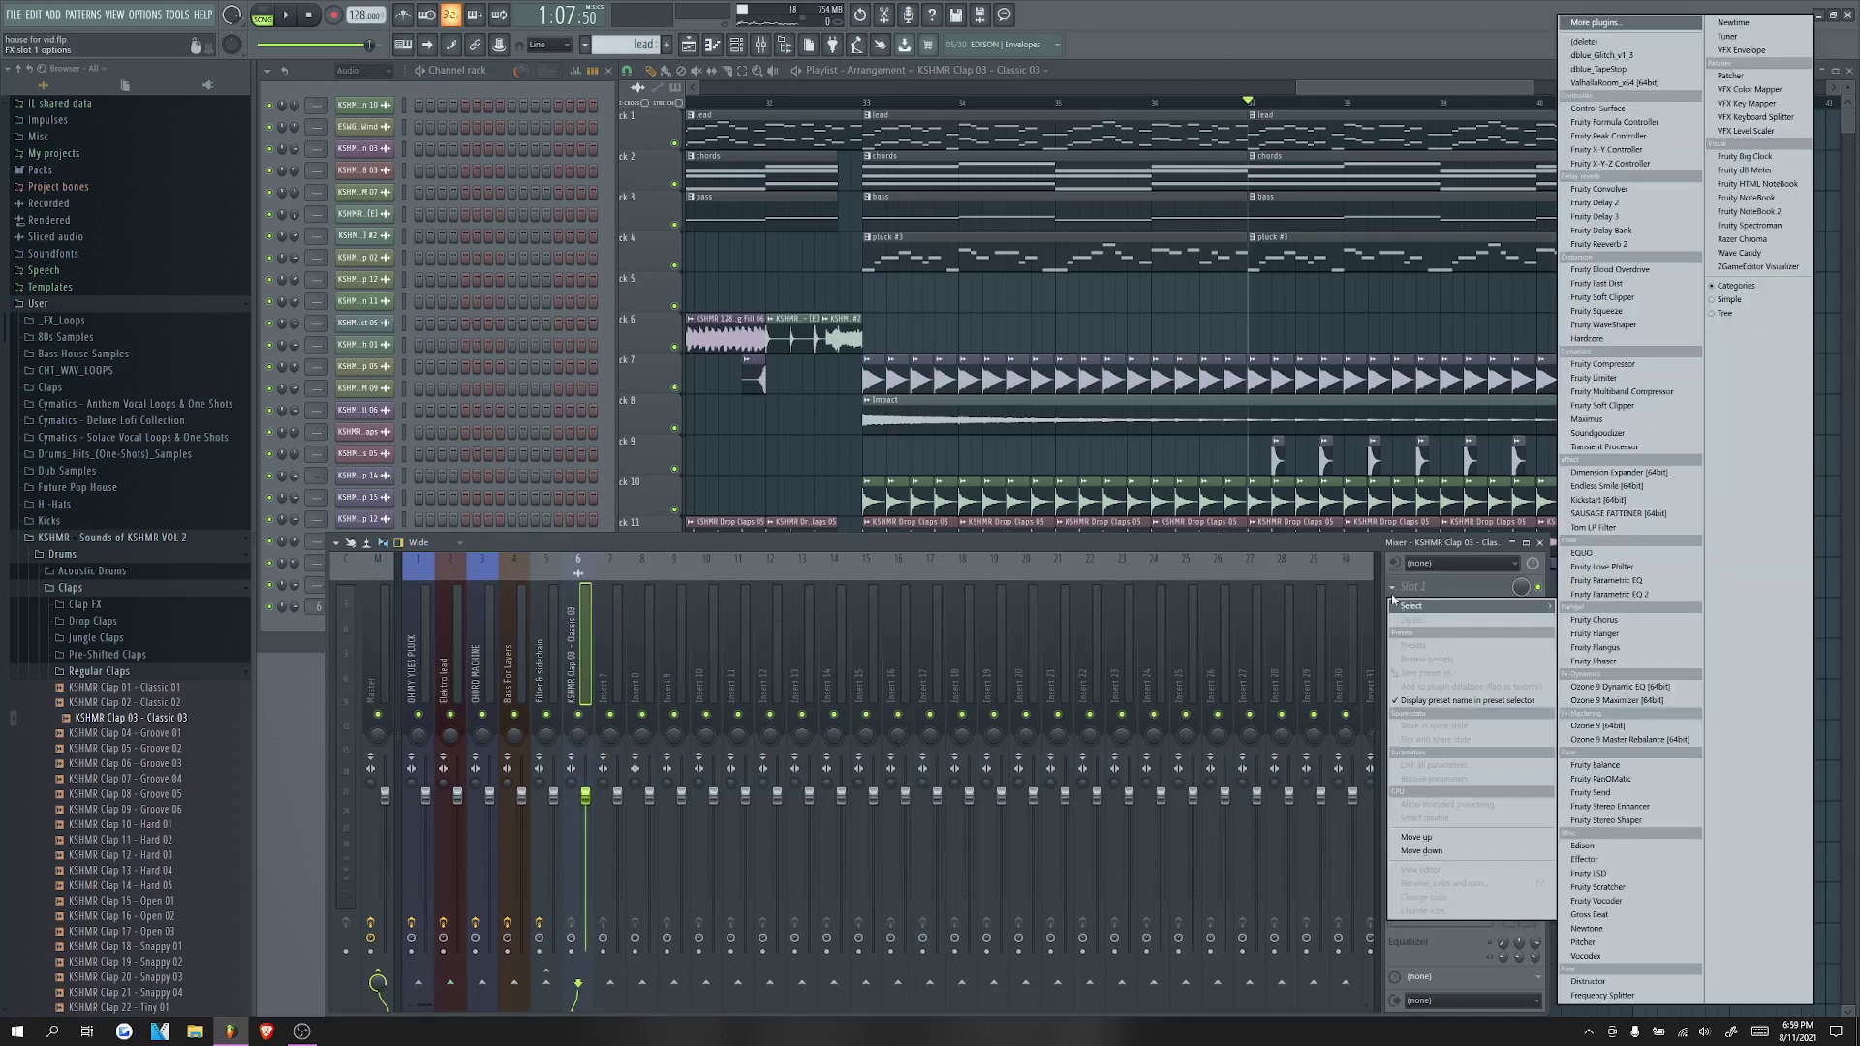
{"action": "left_click", "coordinate": [1619, 250]}
{"action": "left_click", "coordinate": [757, 251]}
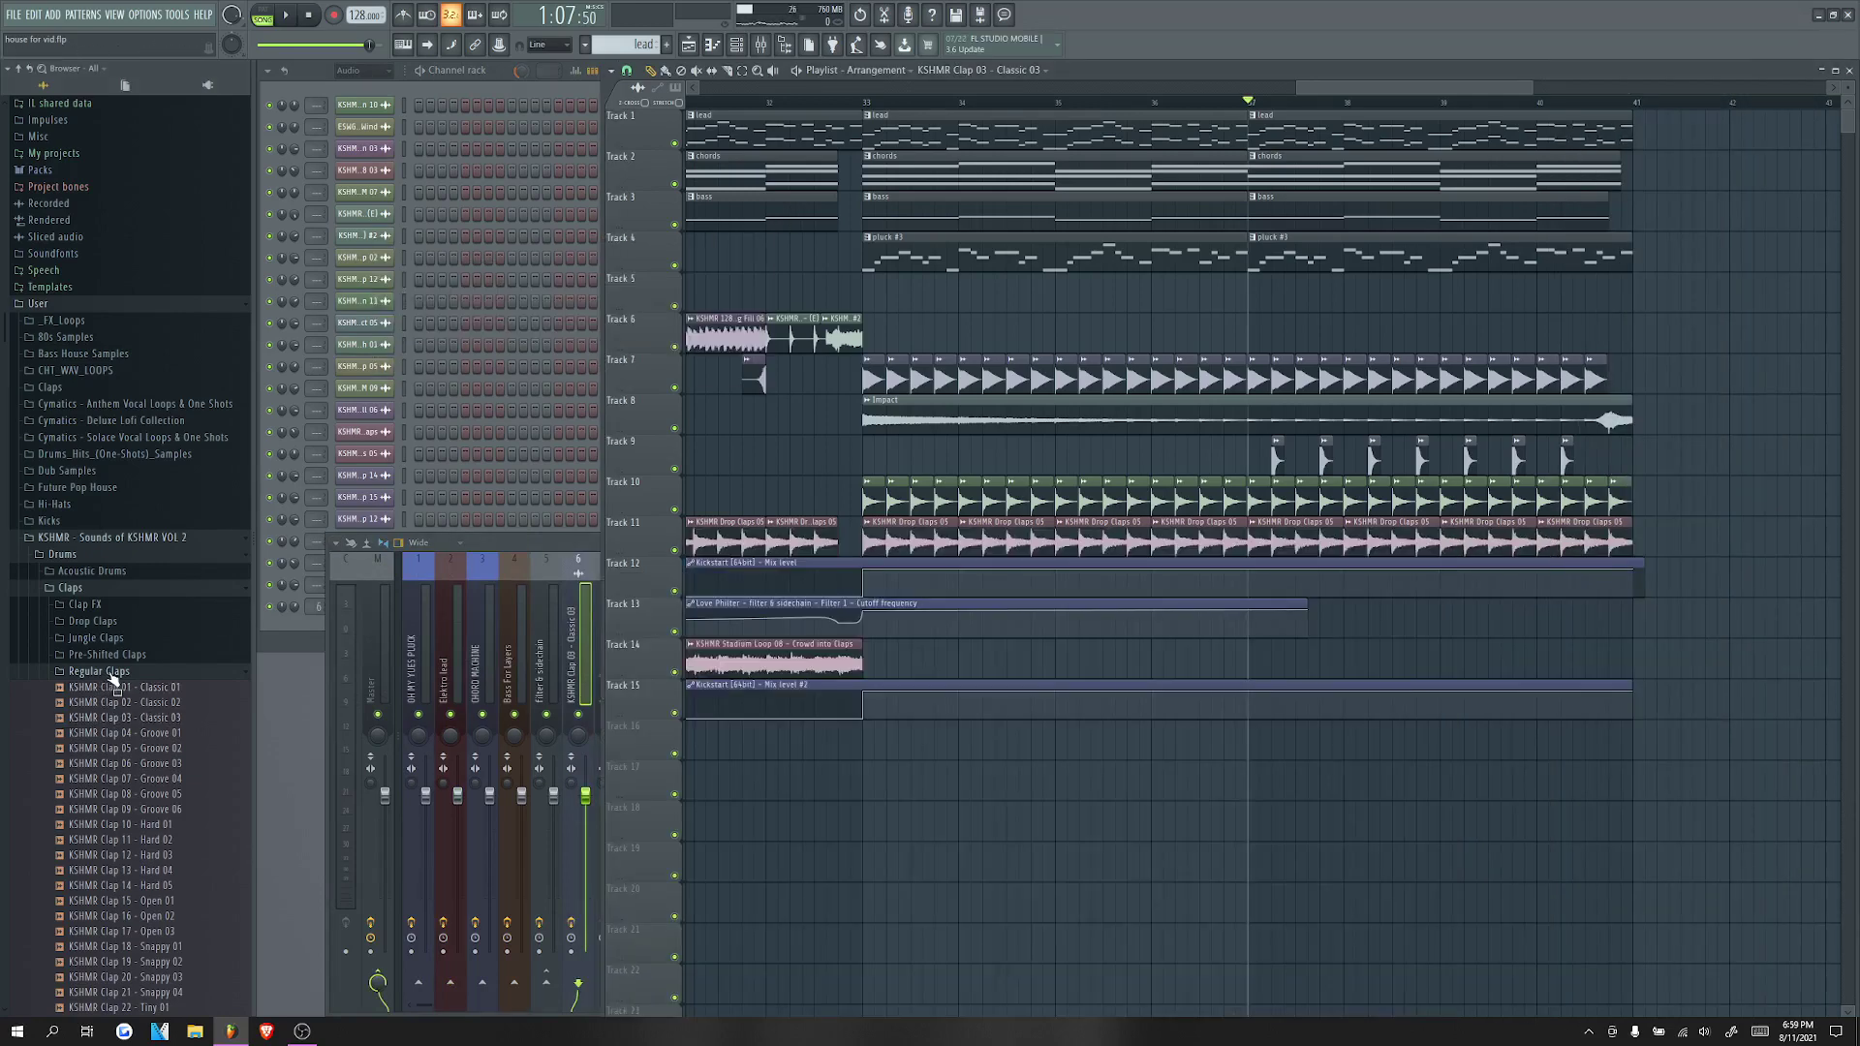
Step: Place the Prog Essential Noise sample from the NEW FUTURE BASS folder on Track 16 at bar 33
{"action": "left_click", "coordinate": [109, 673]}
{"action": "scroll", "coordinate": [129, 713], "scroll_direction": "down", "scroll_amount": 5}
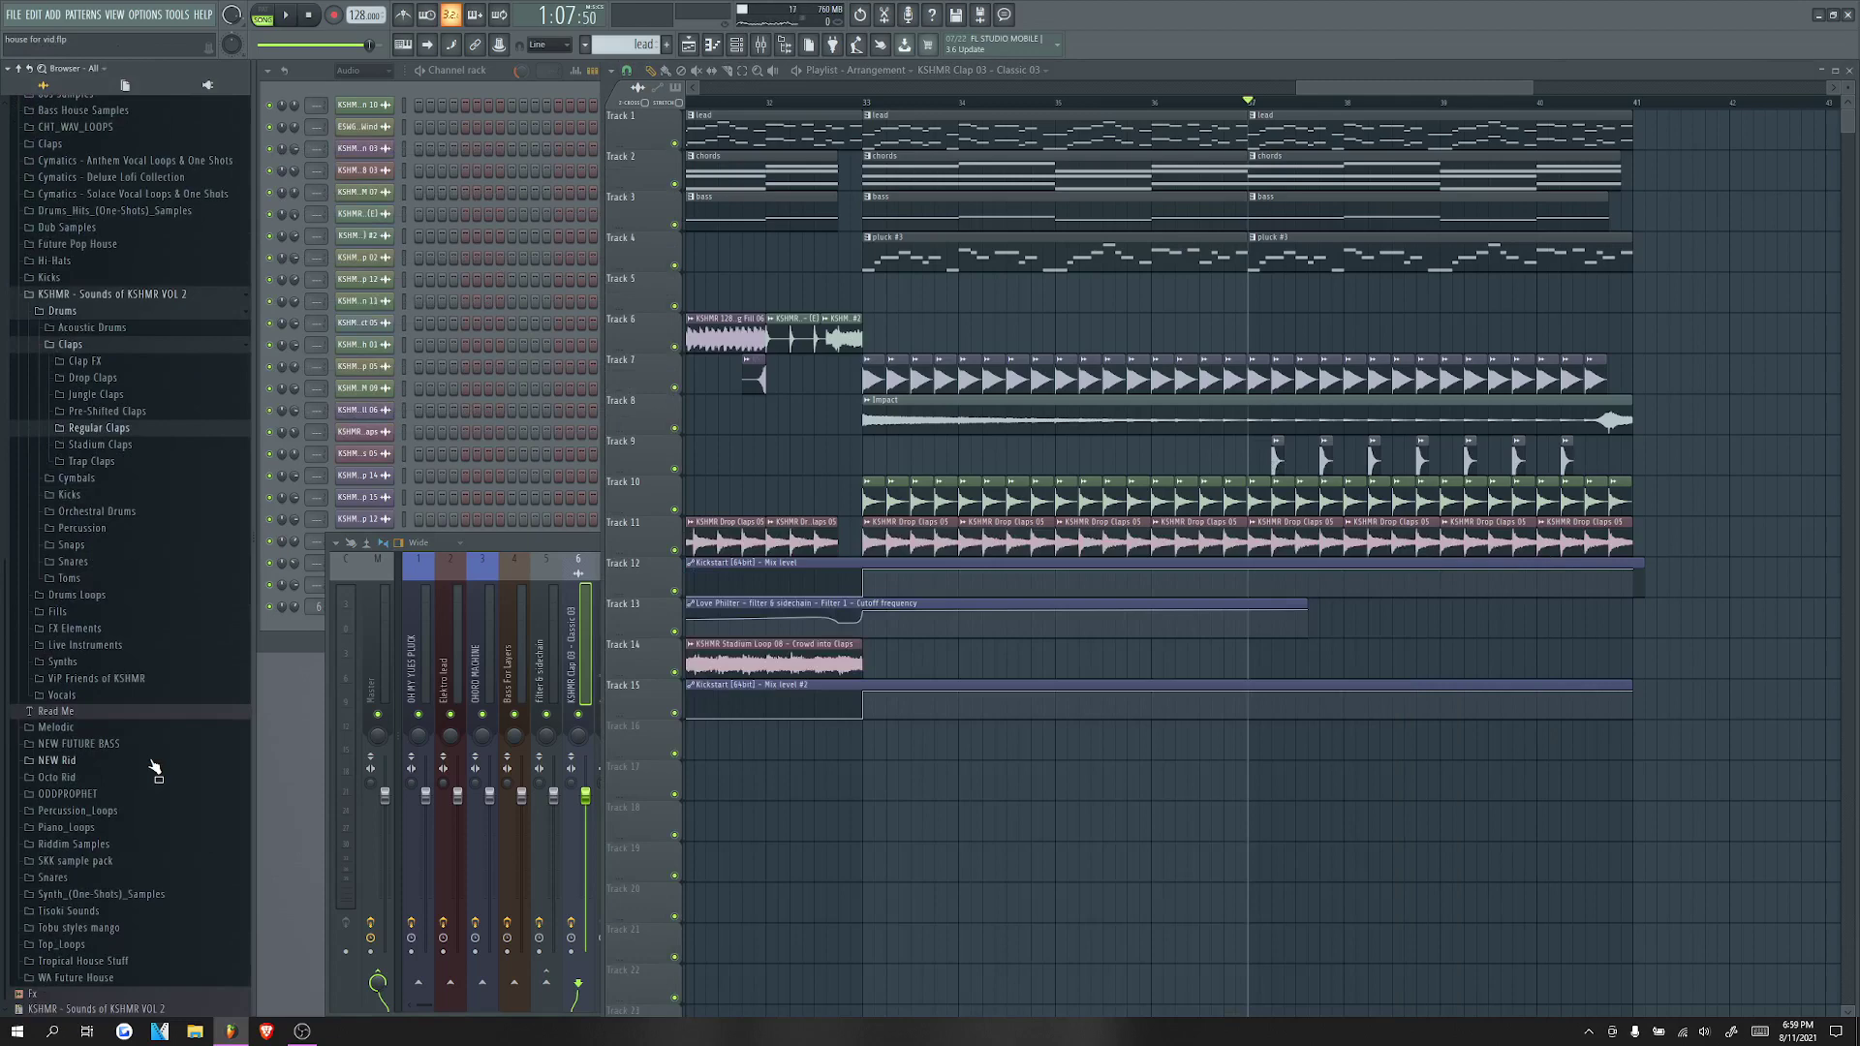
{"action": "left_click", "coordinate": [92, 746]}
{"action": "left_click_drag", "start_coordinate": [81, 973], "coordinate": [869, 756]}
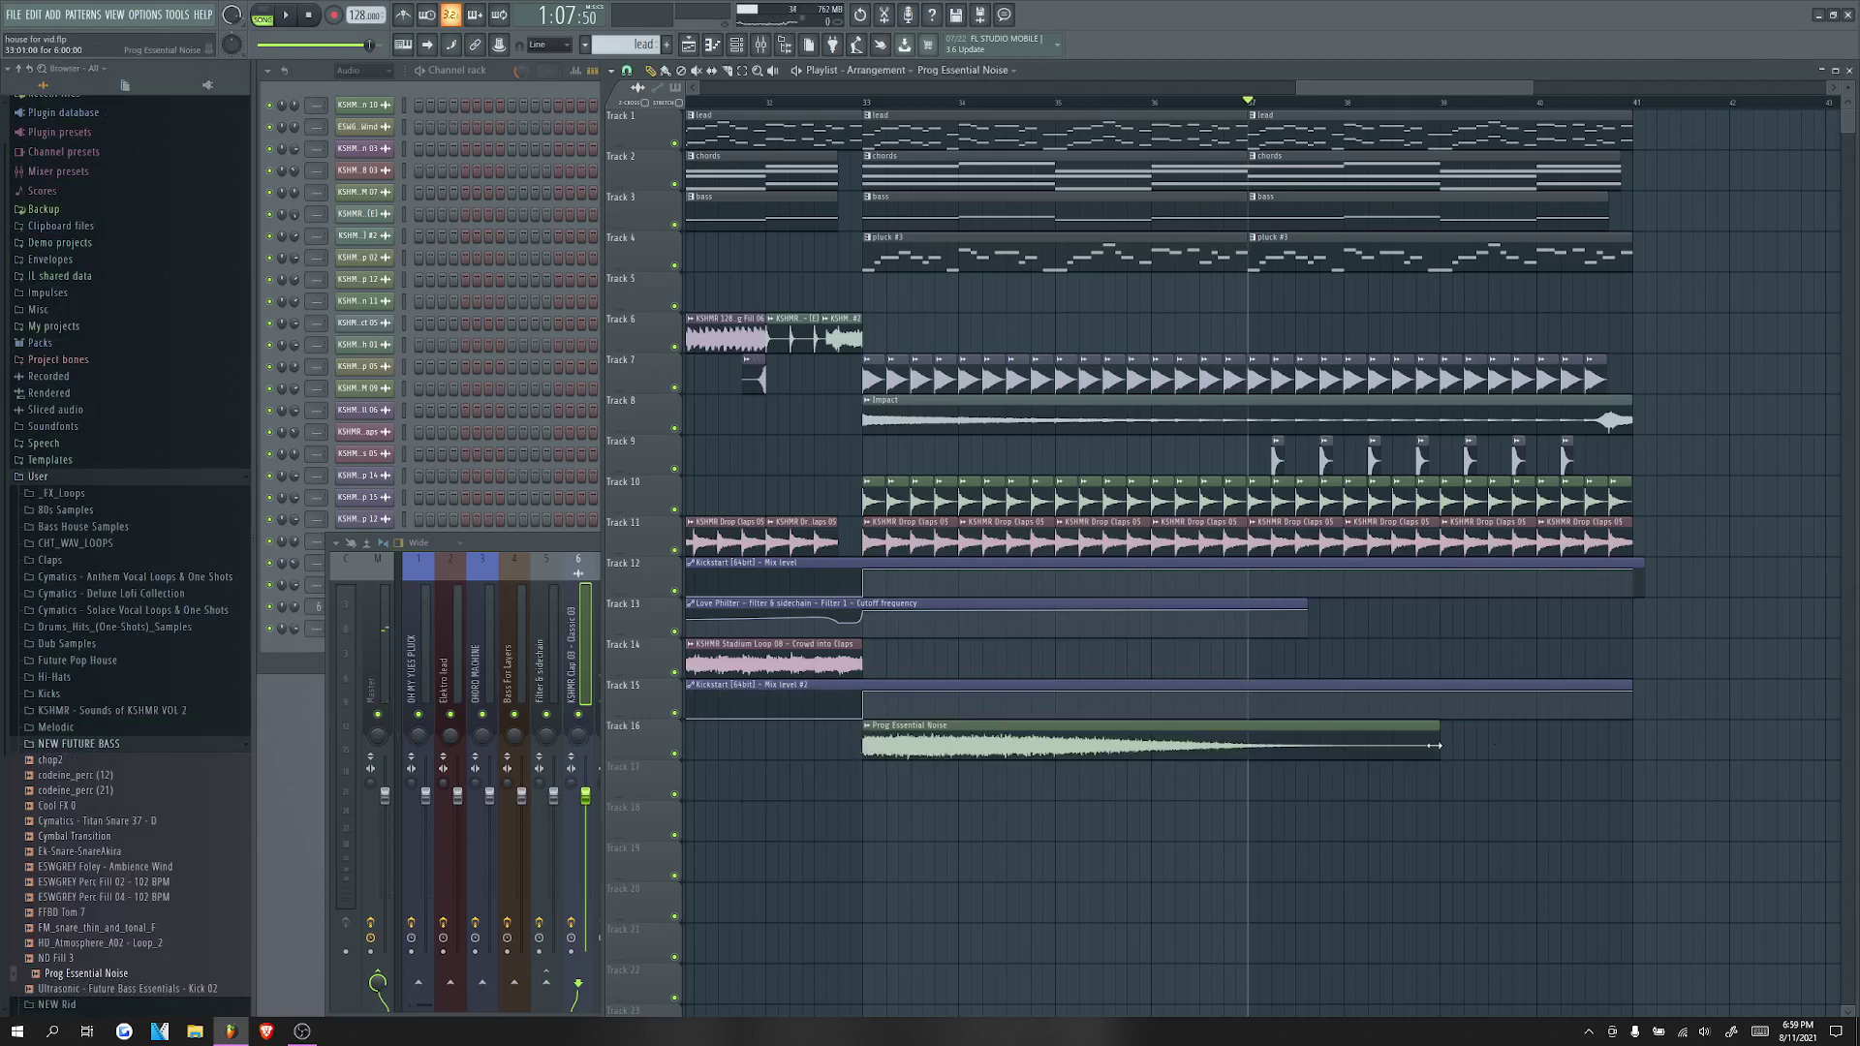
Step: Trim the Prog Essential Noise clip to one beat and repeat it every beat along Track 16 through bar 40
{"action": "left_click_drag", "start_coordinate": [1432, 747], "coordinate": [886, 752]}
{"action": "scroll", "coordinate": [876, 744], "scroll_direction": "up", "scroll_amount": 3}
{"action": "mouse_move", "coordinate": [977, 753]}
{"action": "left_mouse_down"}
{"action": "mouse_move", "coordinate": [936, 757]}
{"action": "mouse_move", "coordinate": [982, 751]}
{"action": "left_mouse_up"}
{"action": "double_click", "coordinate": [1000, 744]}
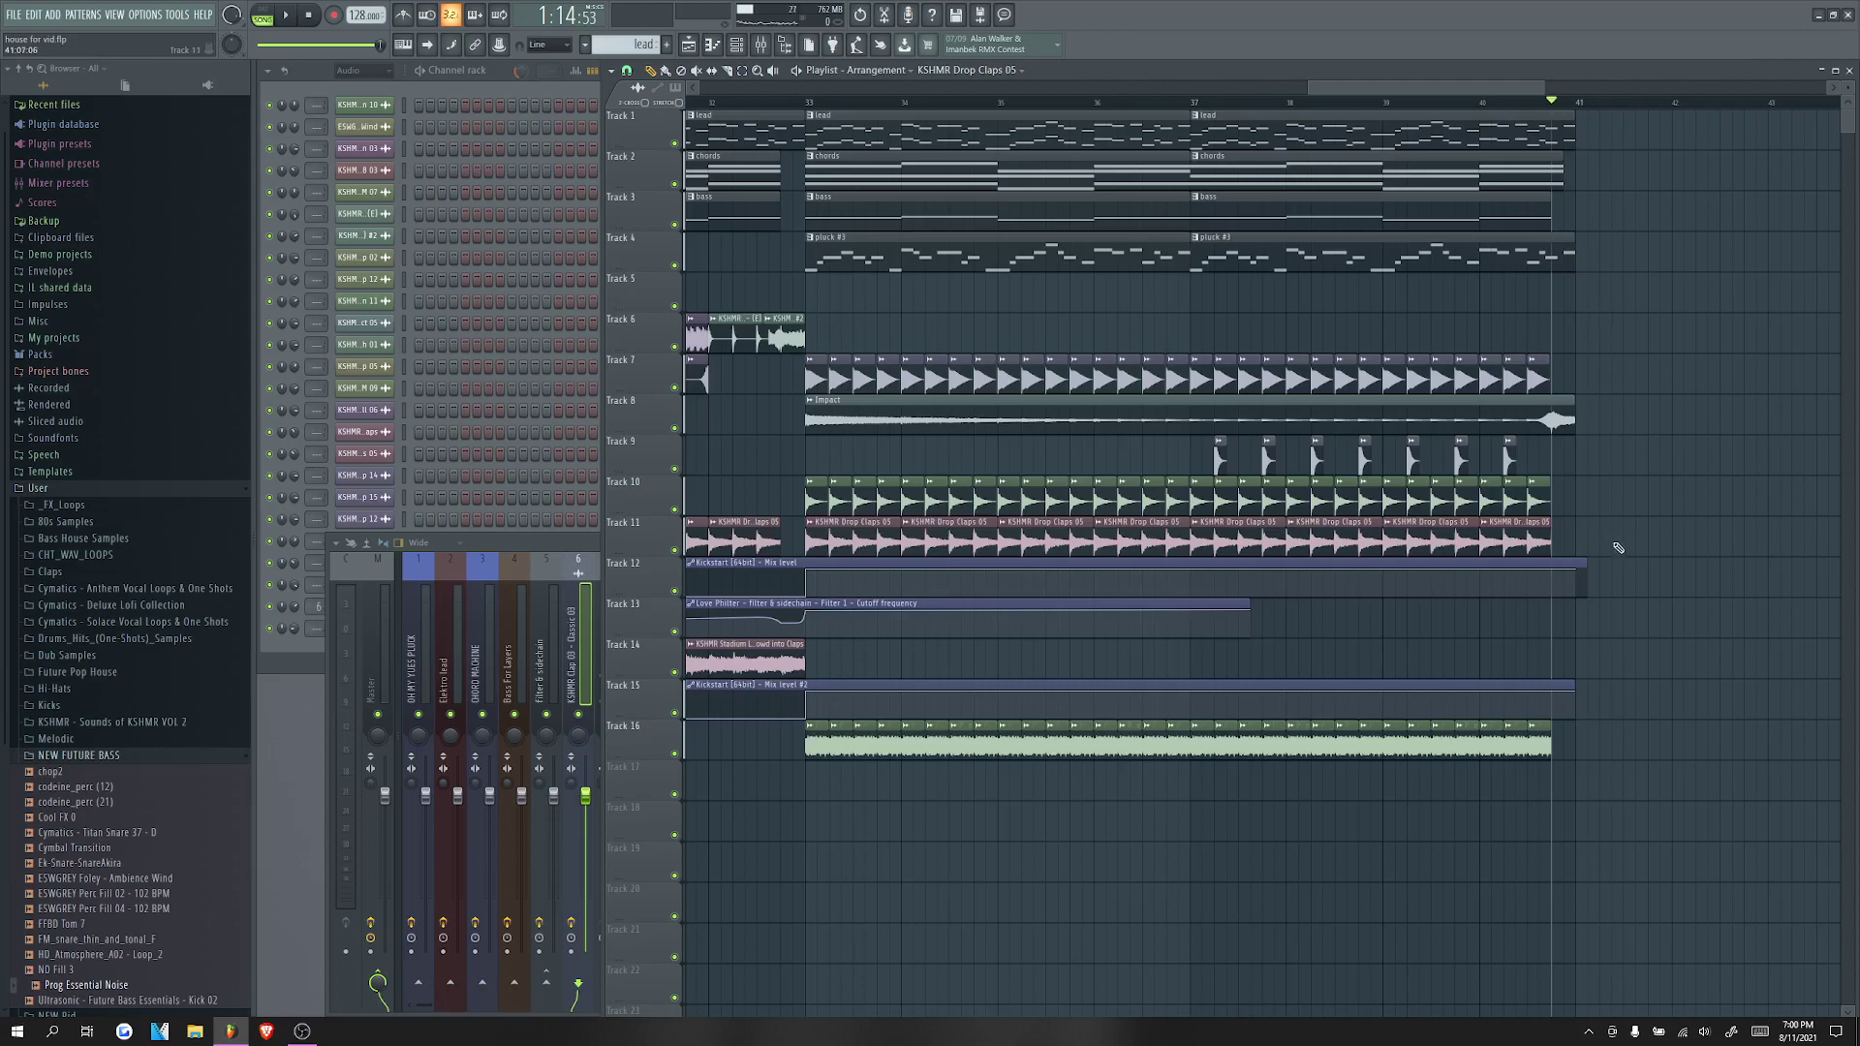
Step: Duplicate the drop clips on Tracks 1 to 11 and the Track 16 noise clips to bar 41, and save the project
{"action": "left_click_drag", "start_coordinate": [1615, 551], "coordinate": [792, 143]}
{"action": "key", "text": "ctrl+b"}
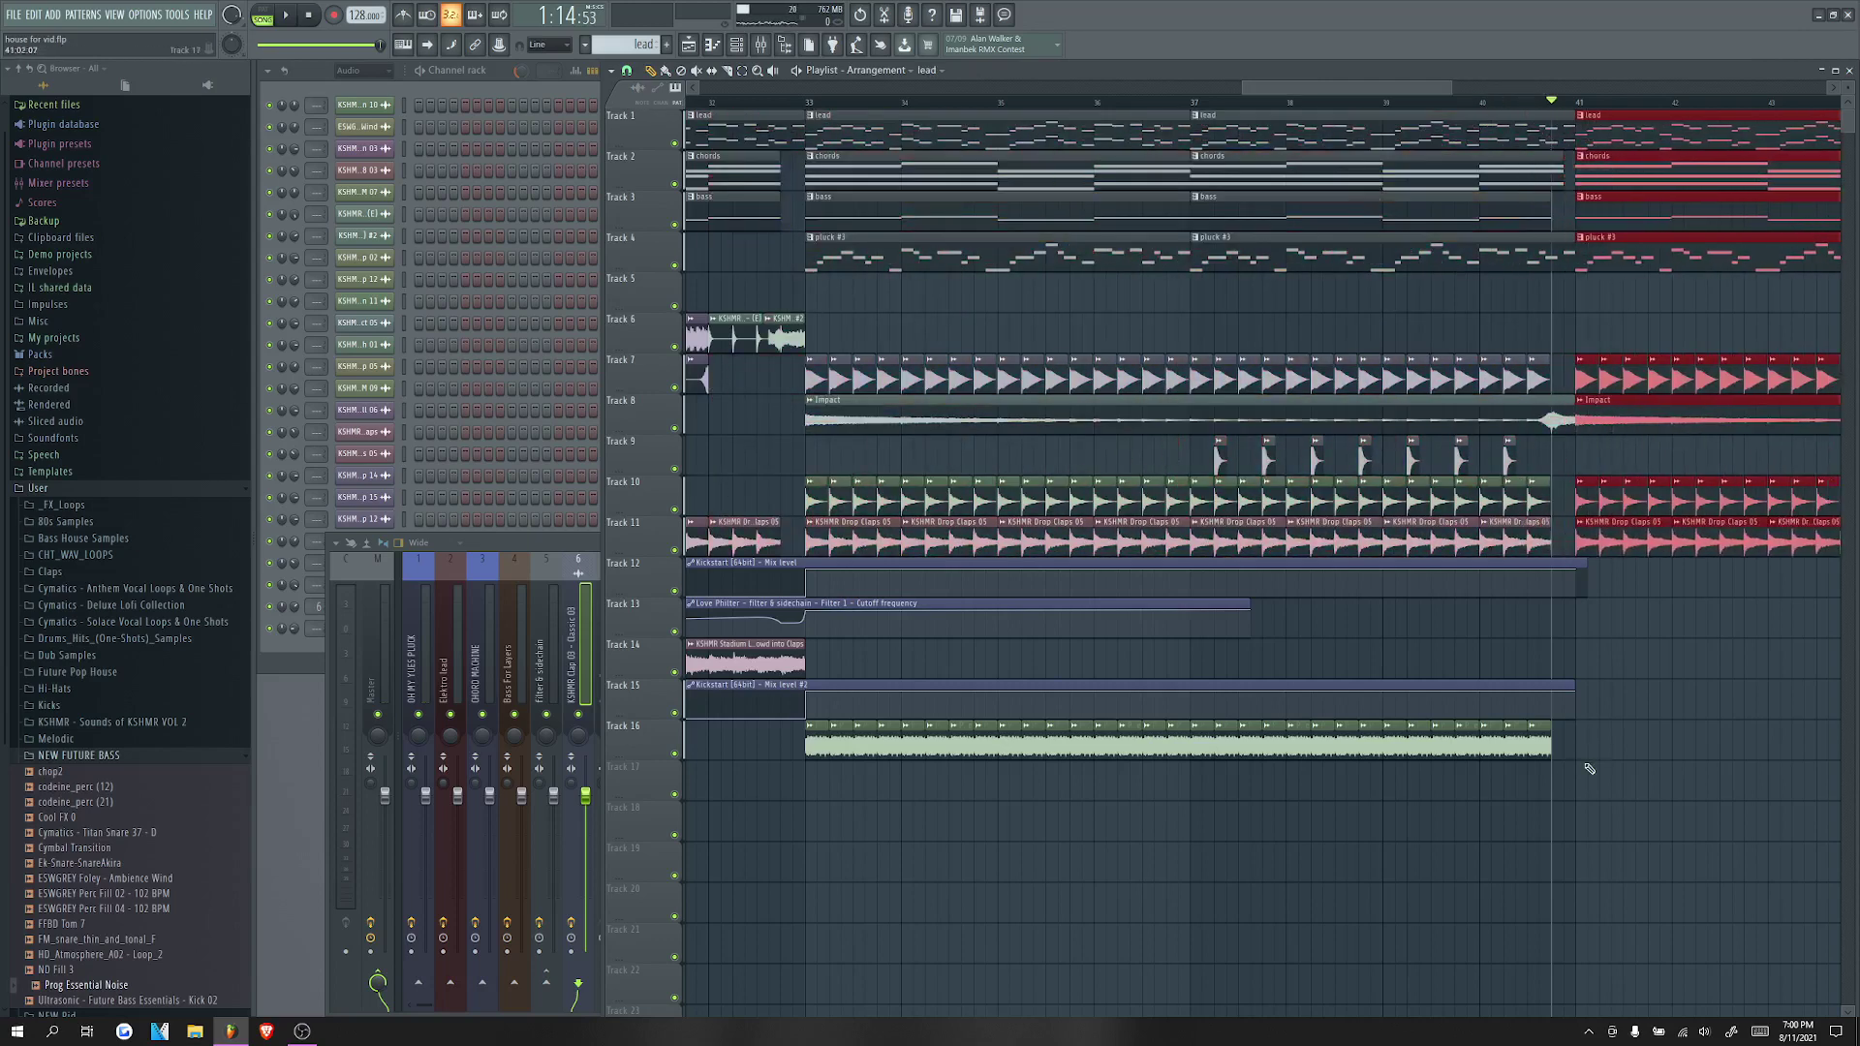
{"action": "left_click_drag", "start_coordinate": [1590, 761], "coordinate": [1636, 741]}
{"action": "scroll", "coordinate": [1448, 164], "scroll_direction": "down", "scroll_amount": 3}
{"action": "key", "text": "ctrl+s"}
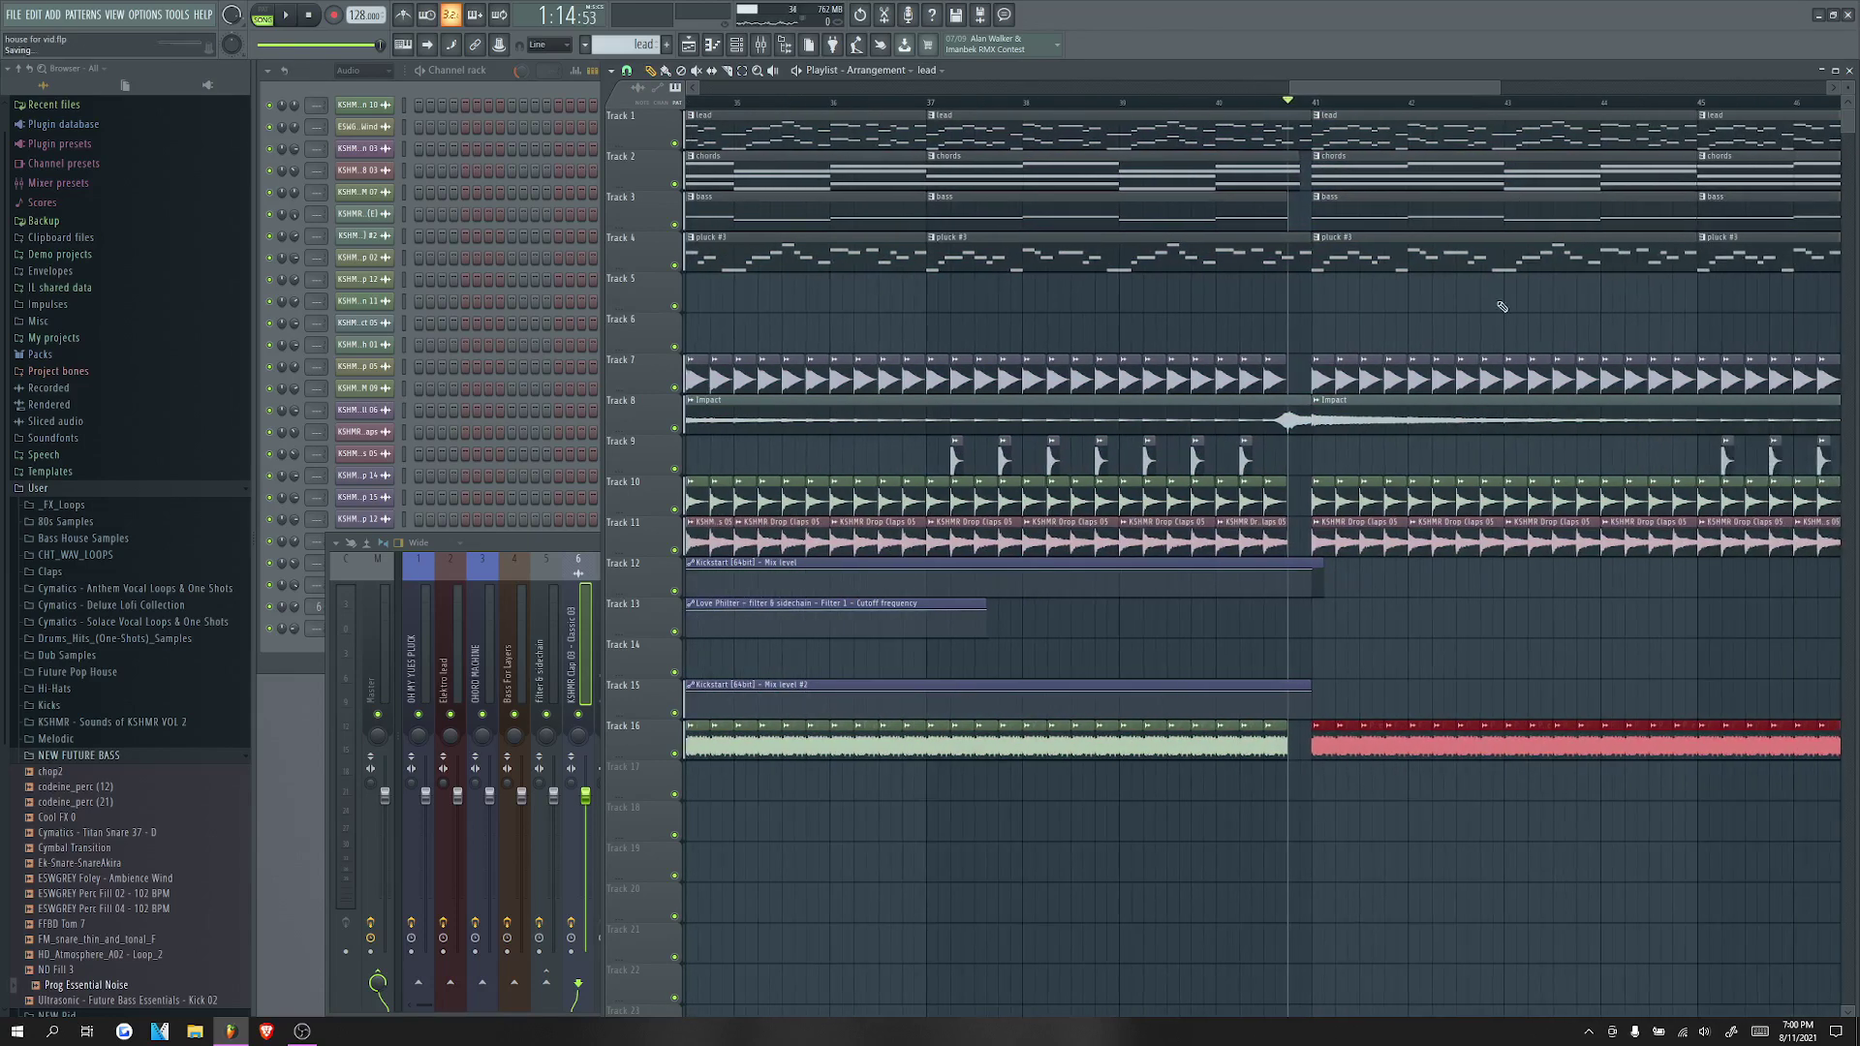
Step: Copy the KSHMR Clap 03 hits on Track 9 to bars 41 to 44 and collapse the NEW FUTURE BASS folder
{"action": "left_click_drag", "start_coordinate": [1388, 91], "coordinate": [1453, 91]}
{"action": "left_click_drag", "start_coordinate": [1349, 438], "coordinate": [1187, 489]}
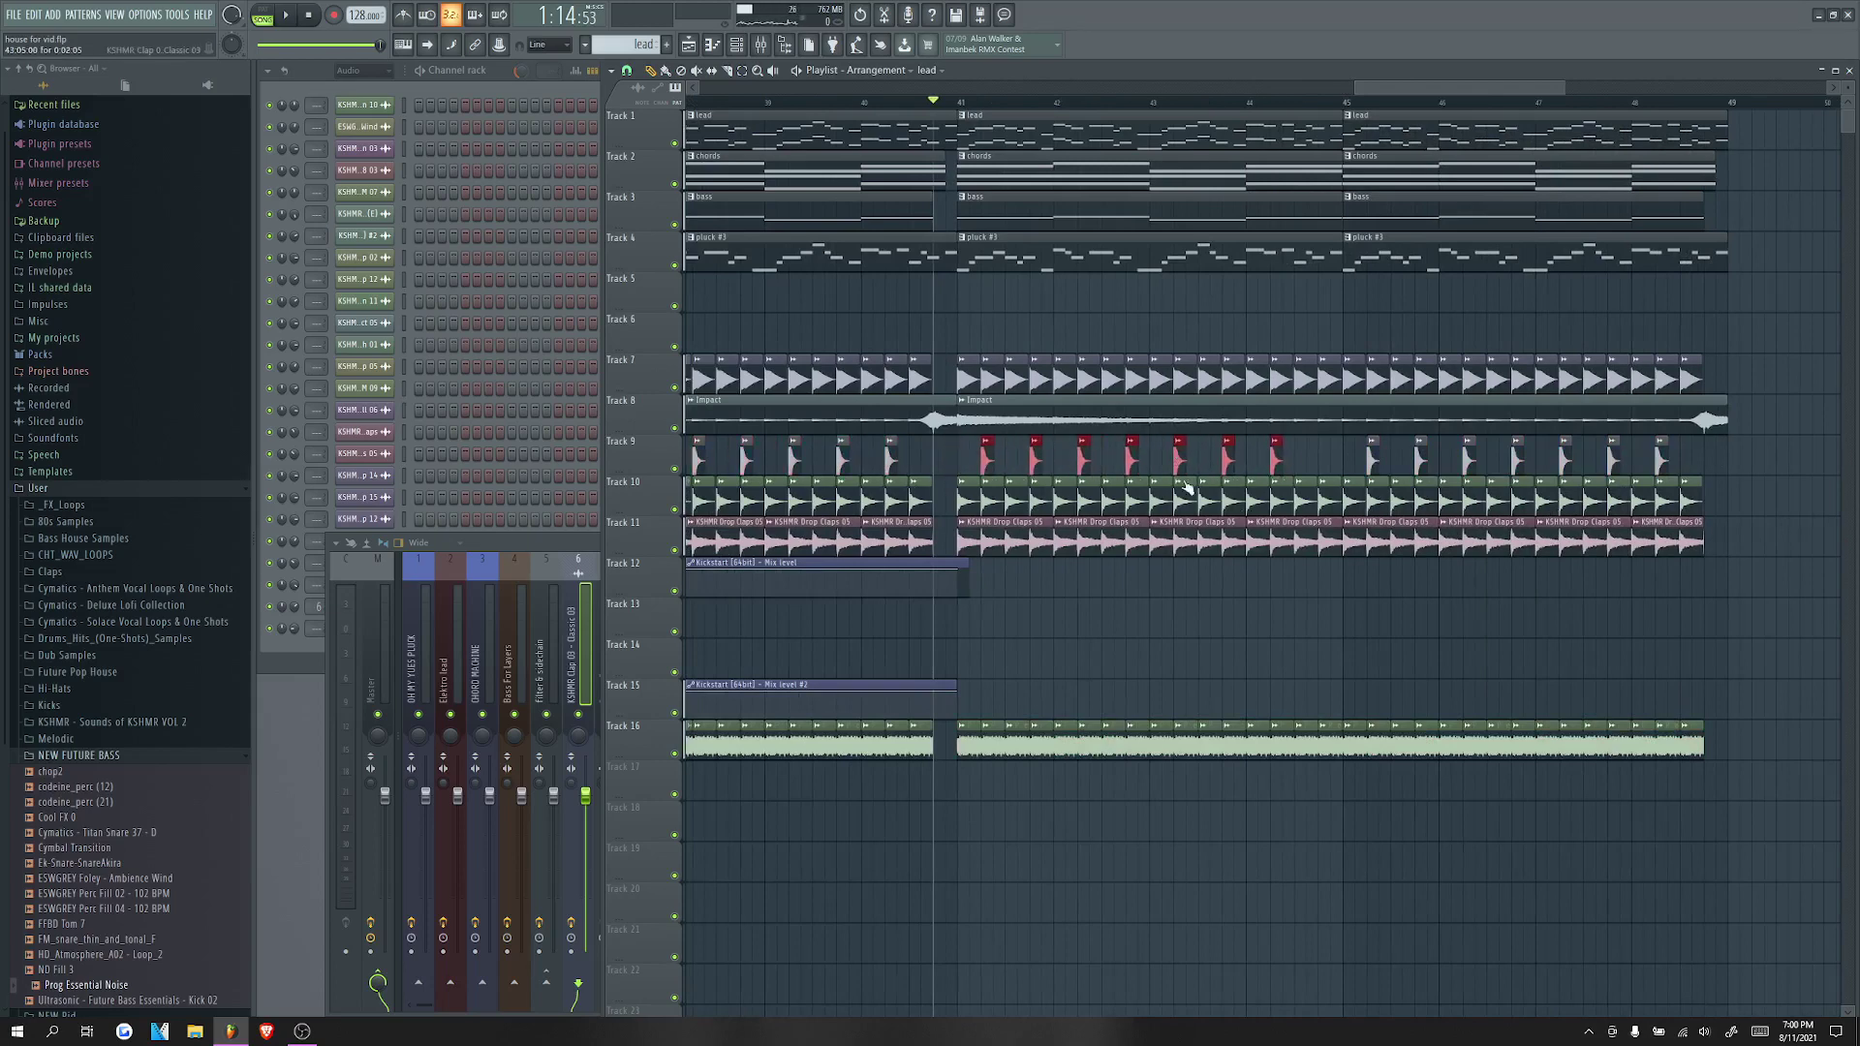
{"action": "scroll", "coordinate": [1311, 459], "scroll_direction": "up", "scroll_amount": 2}
{"action": "left_click", "coordinate": [1291, 468]}
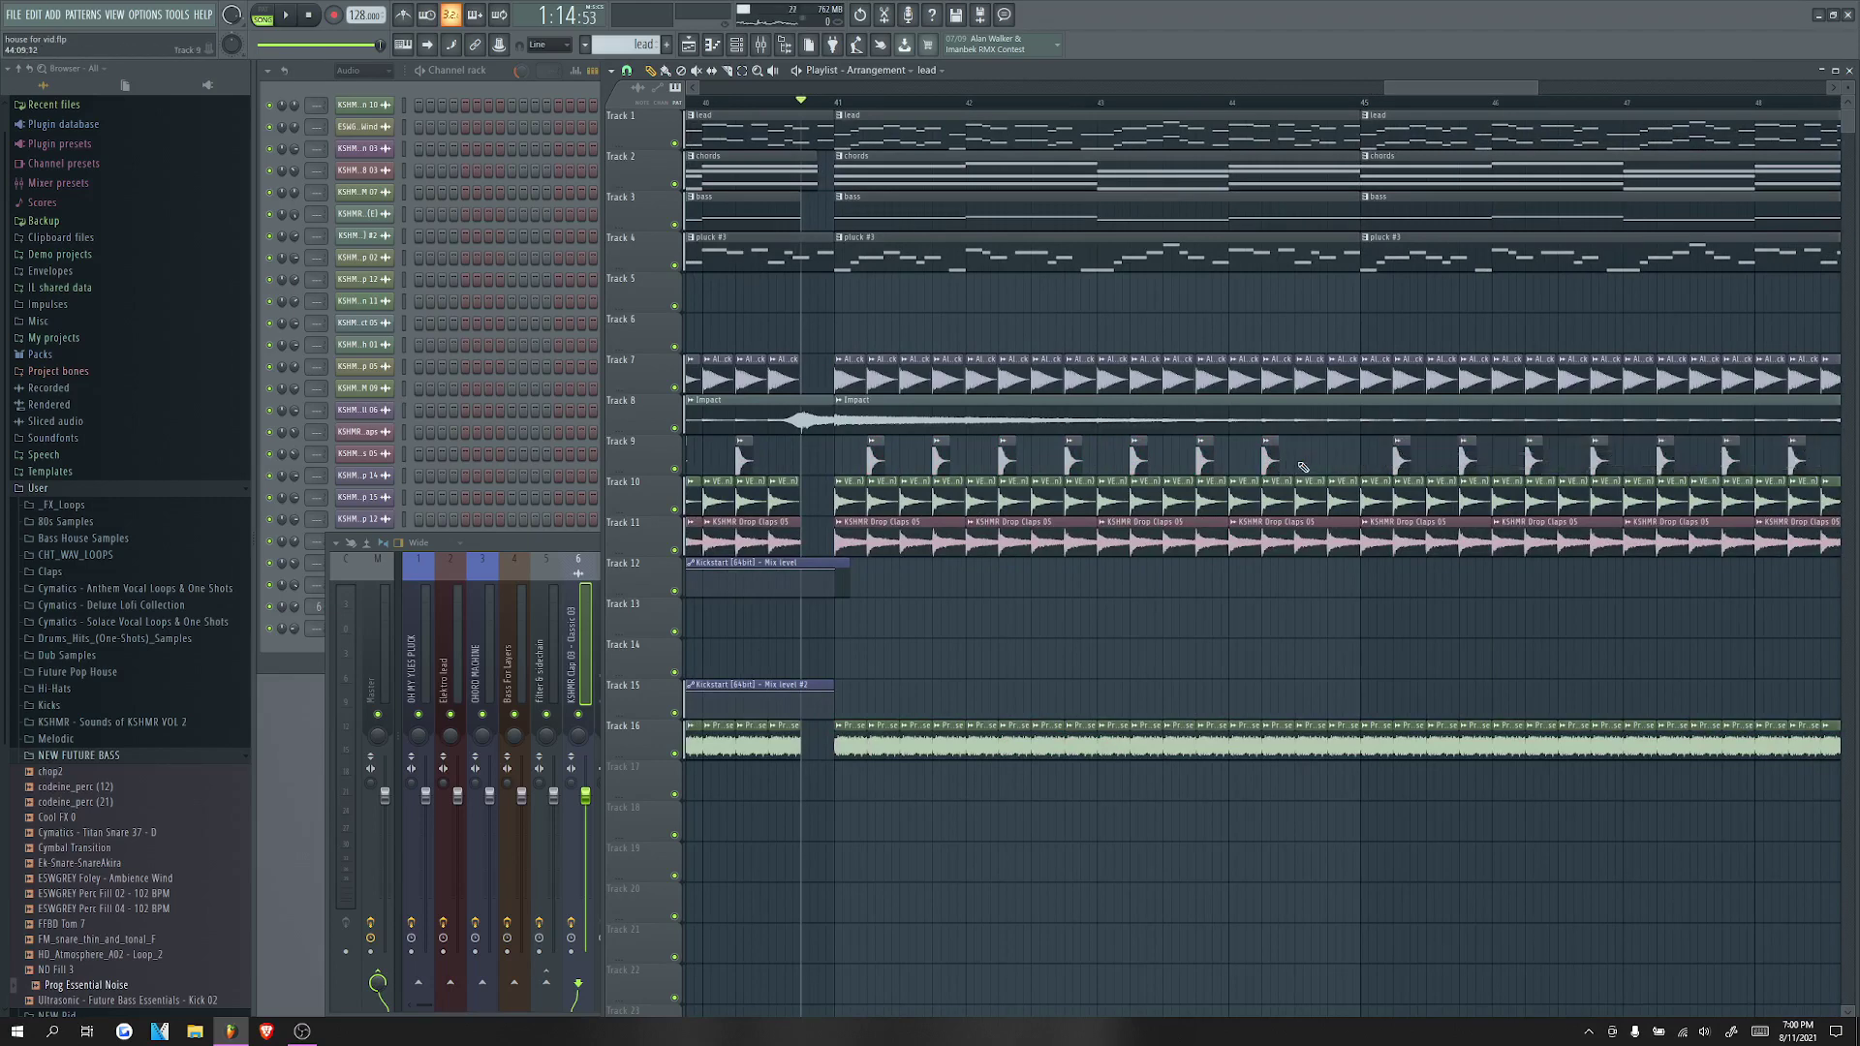
{"action": "left_click", "coordinate": [1271, 465]}
{"action": "scroll", "coordinate": [1300, 543], "scroll_direction": "down", "scroll_amount": 2}
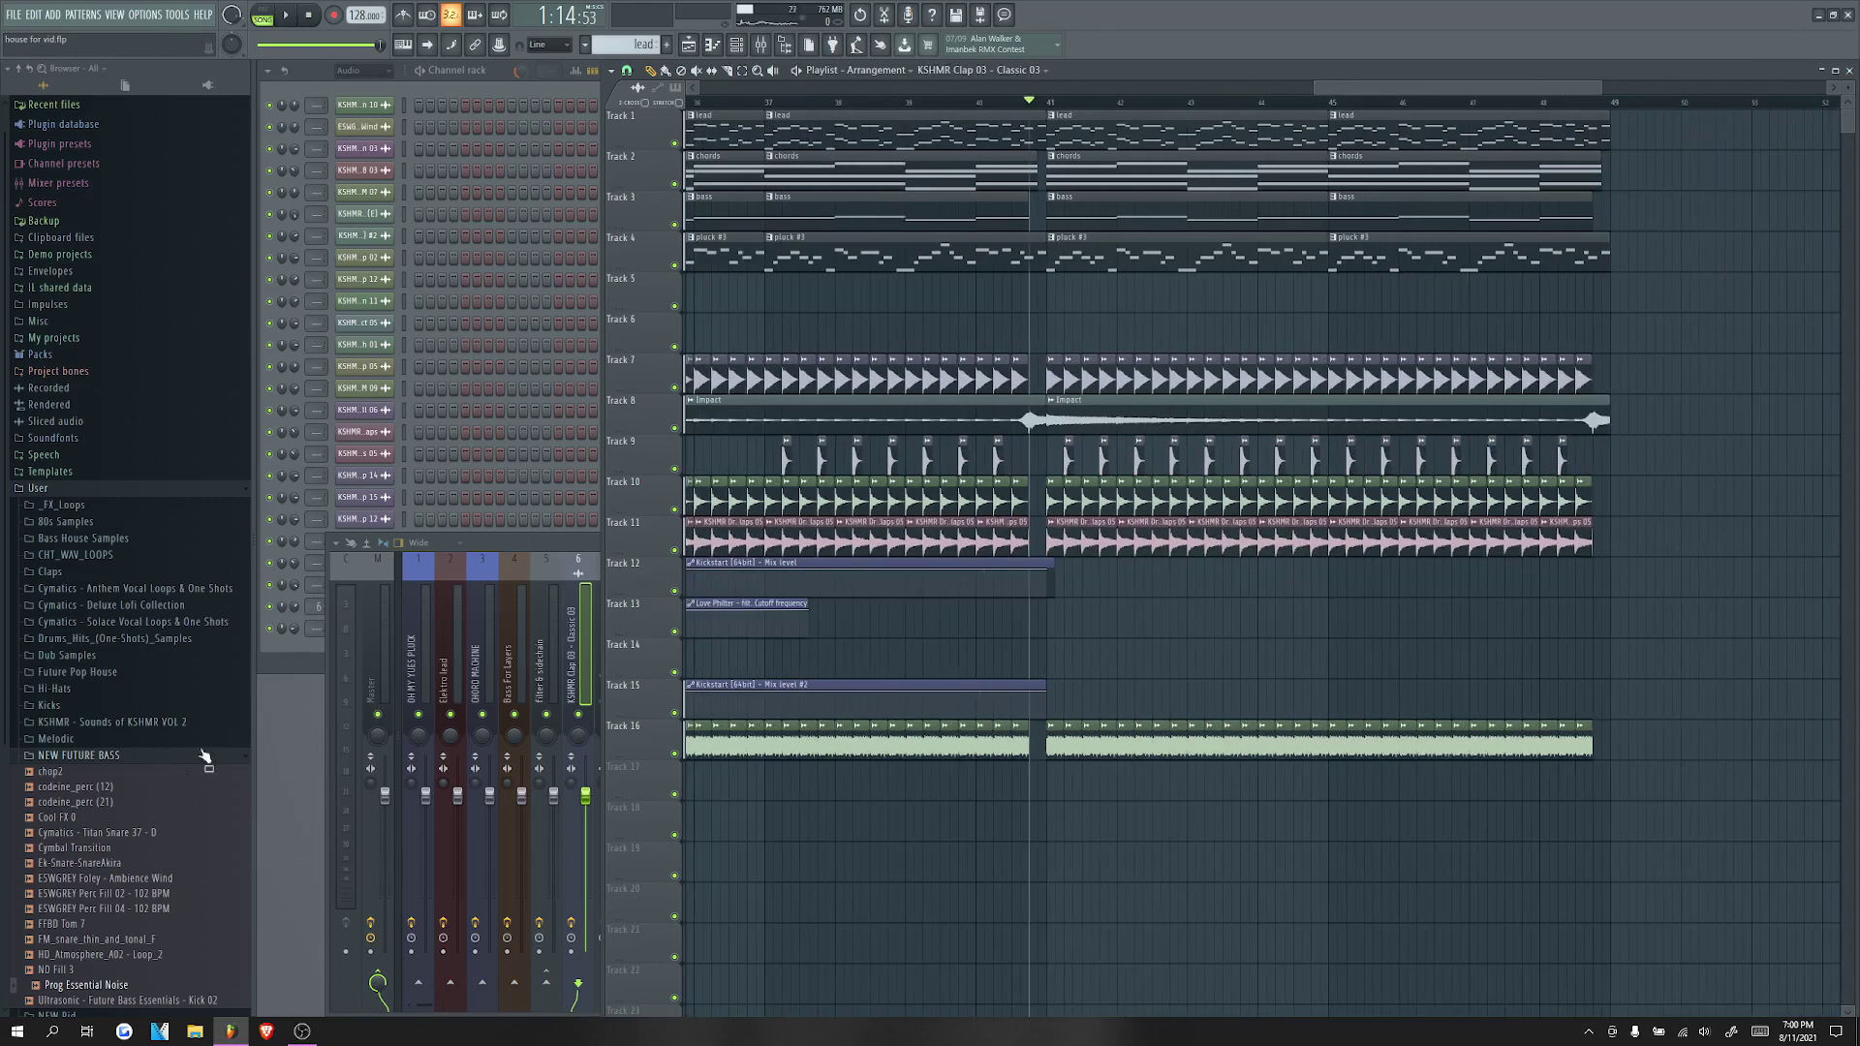
{"action": "left_click", "coordinate": [116, 750]}
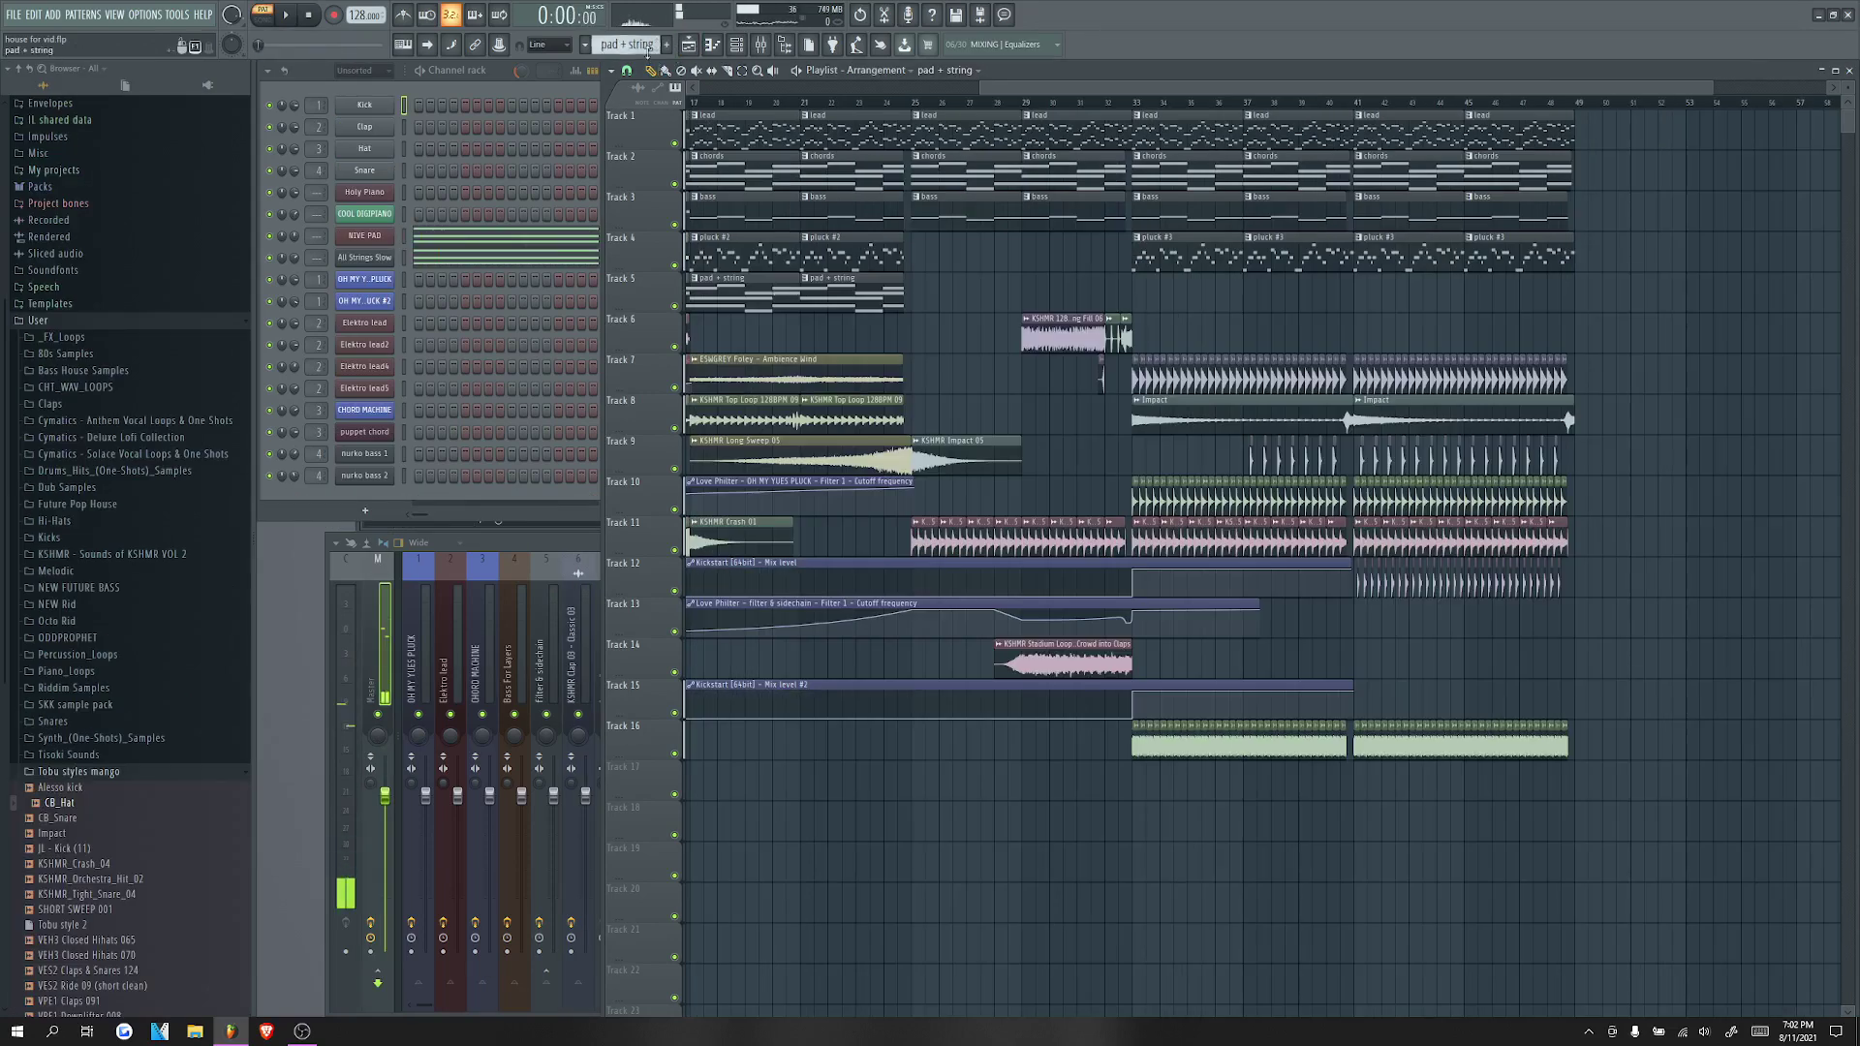
Step: Clone the pad + string pattern and place pad + string #2 on Track 5 at bar 33
{"action": "left_click", "coordinate": [1140, 296]}
{"action": "scroll", "coordinate": [1168, 307], "scroll_direction": "up", "scroll_amount": 2}
{"action": "right_click", "coordinate": [620, 44]}
{"action": "left_click", "coordinate": [746, 205]}
{"action": "right_click", "coordinate": [1114, 292]}
{"action": "left_click", "coordinate": [1099, 291]}
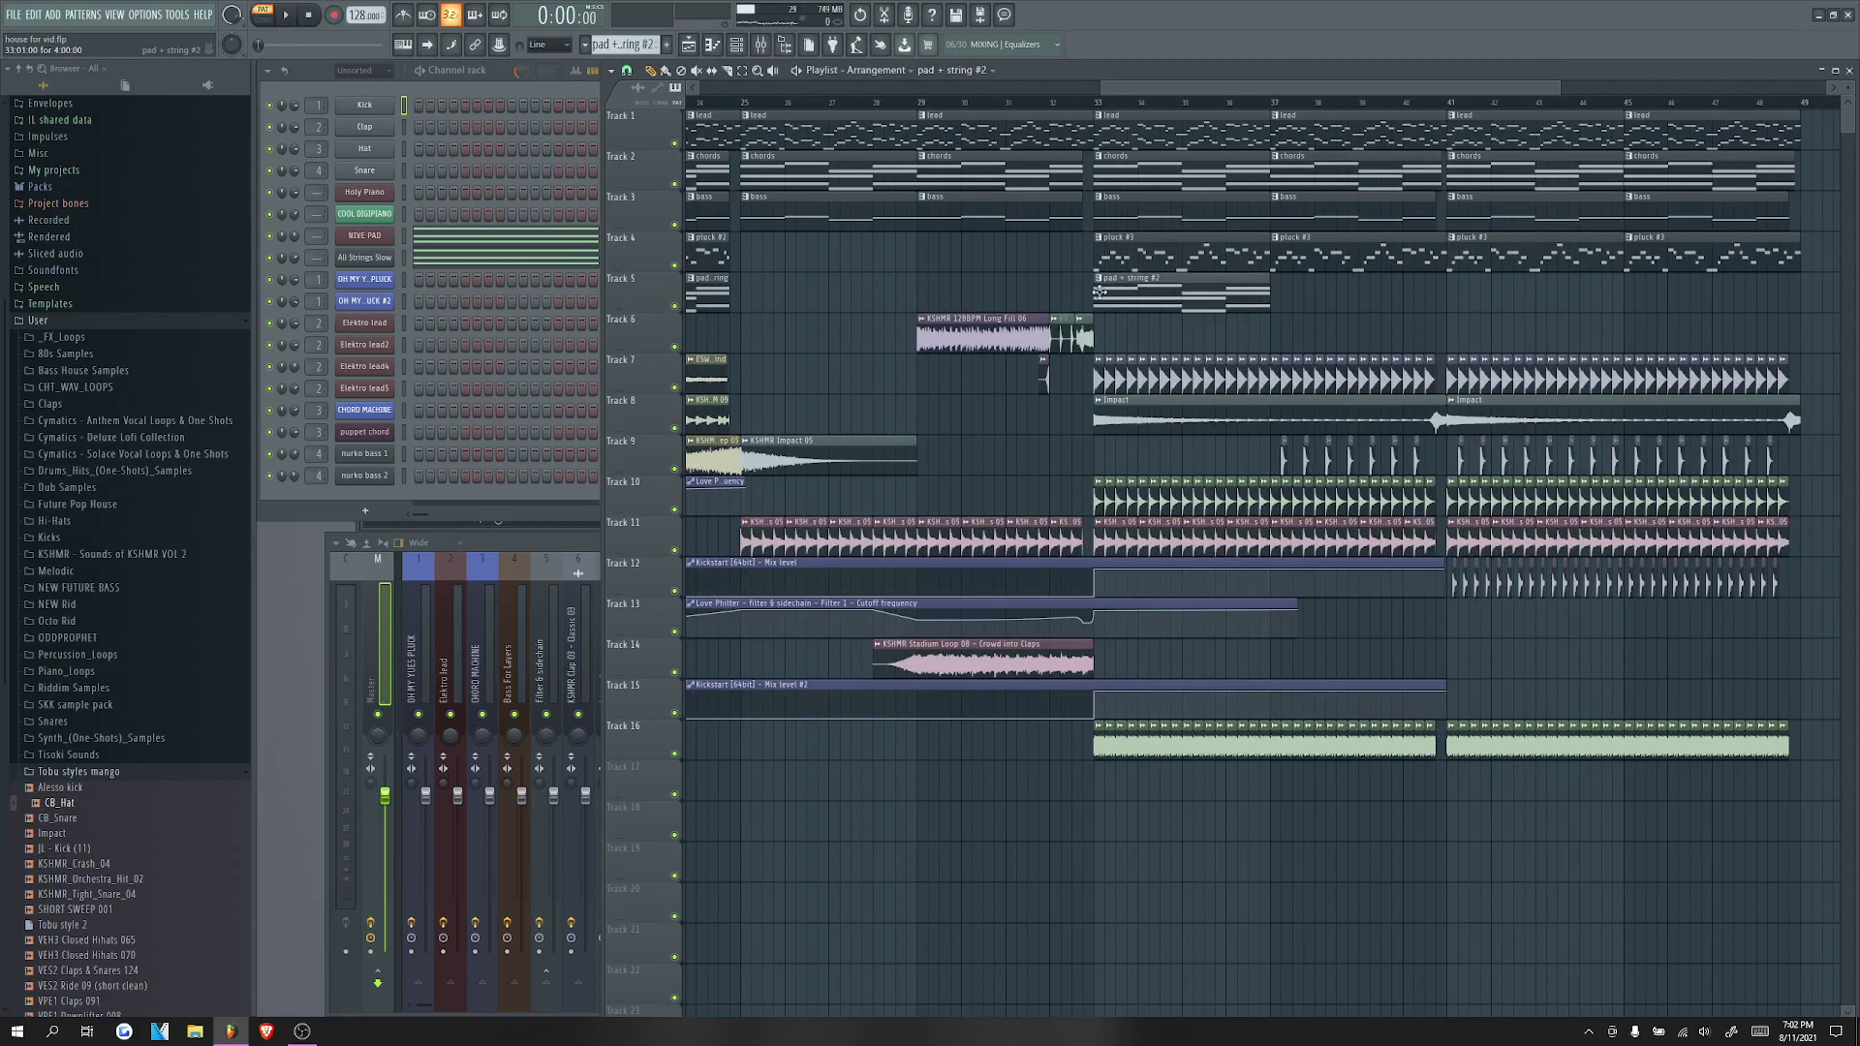
Step: Remove all the All Strings Slow notes from the pad + string #2 pattern
{"action": "left_click", "coordinate": [505, 249]}
{"action": "key", "text": "ctrl+a"}
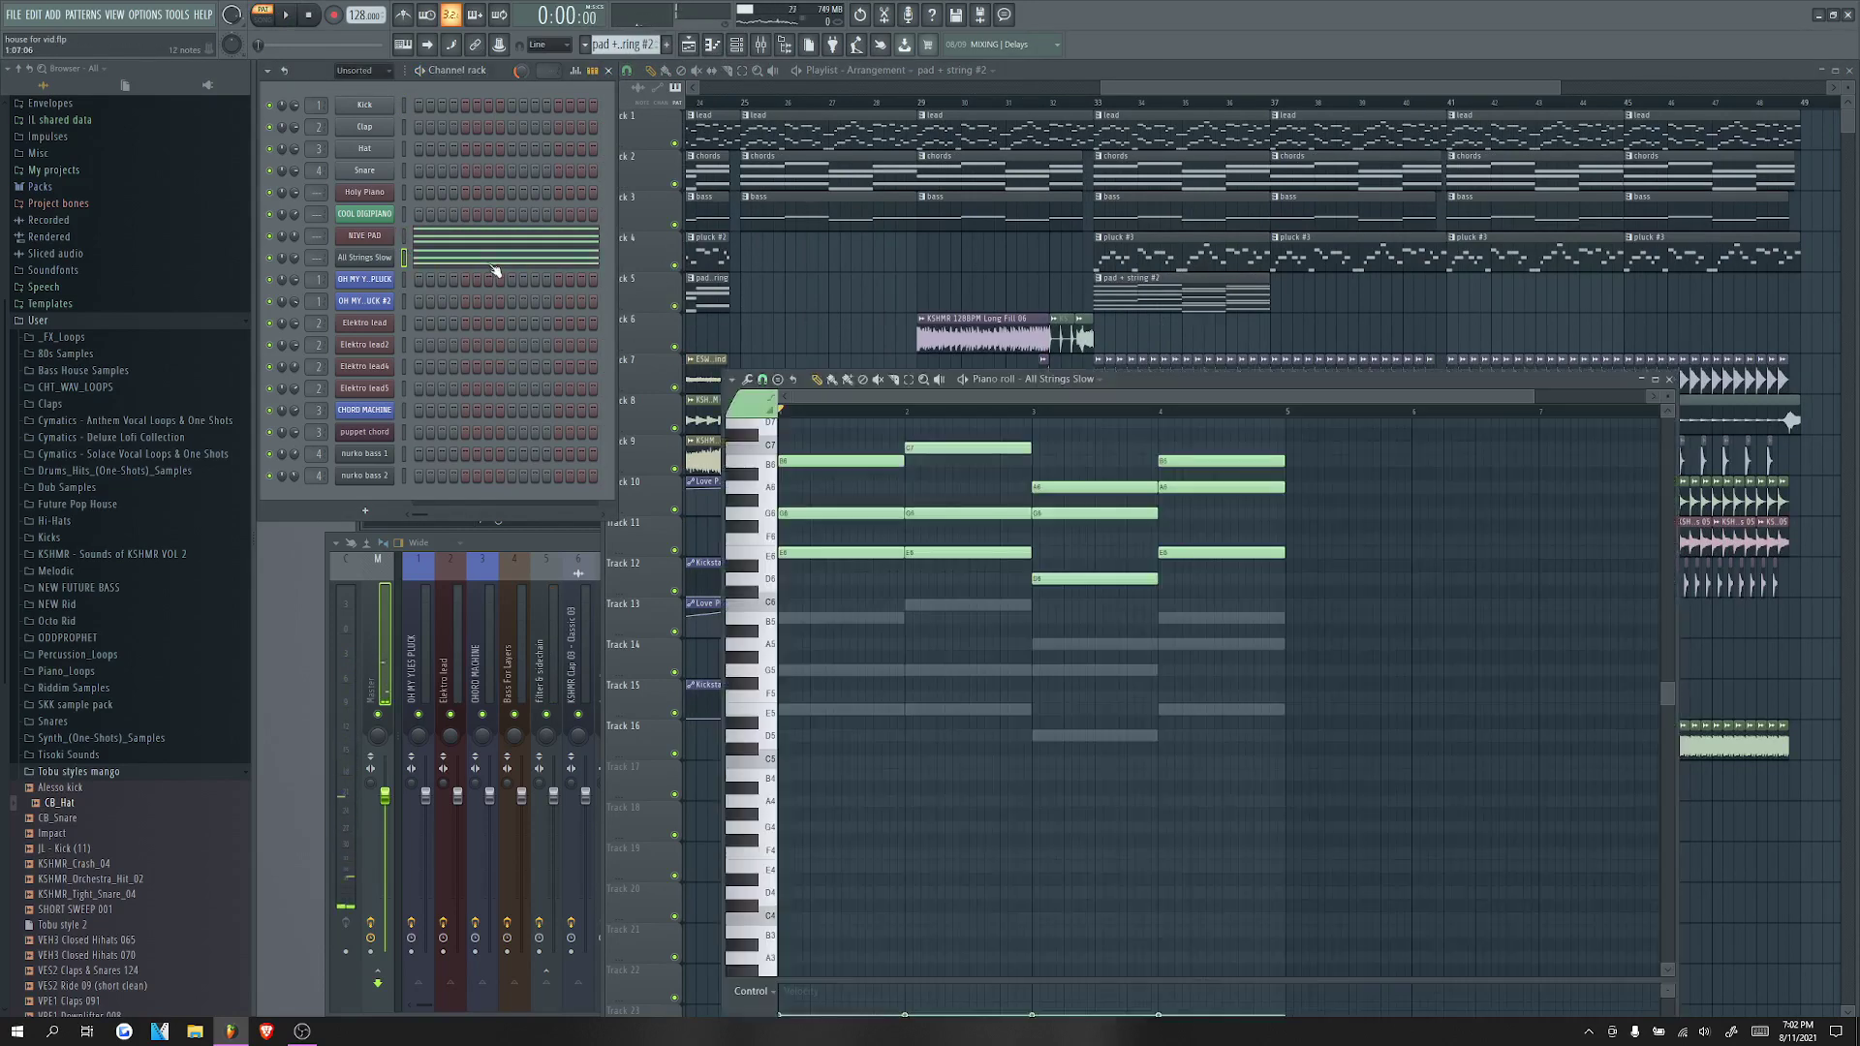
{"action": "key", "text": "ctrl+a"}
Step: Route the NIVE PAD channel to its own mixer track, insert 7
{"action": "right_click", "coordinate": [619, 560]}
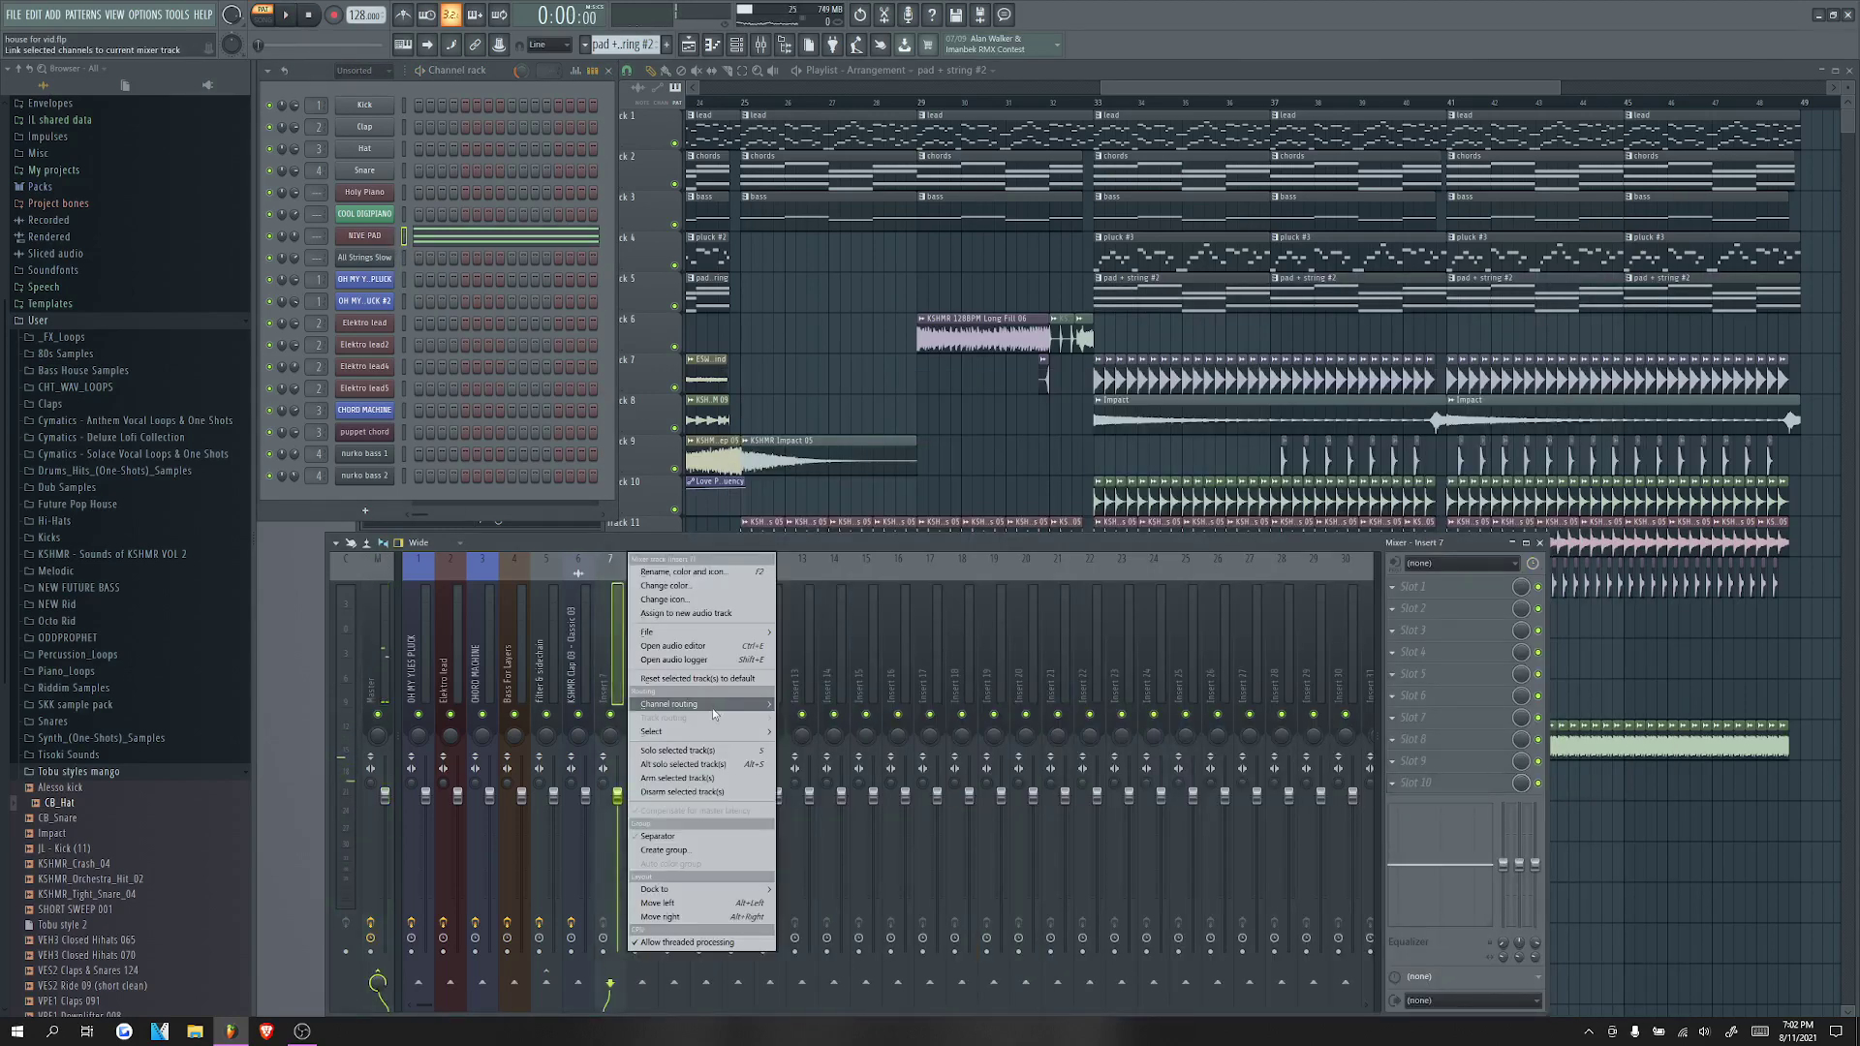
{"action": "mouse_move", "coordinate": [713, 706]}
{"action": "left_click", "coordinate": [821, 710]}
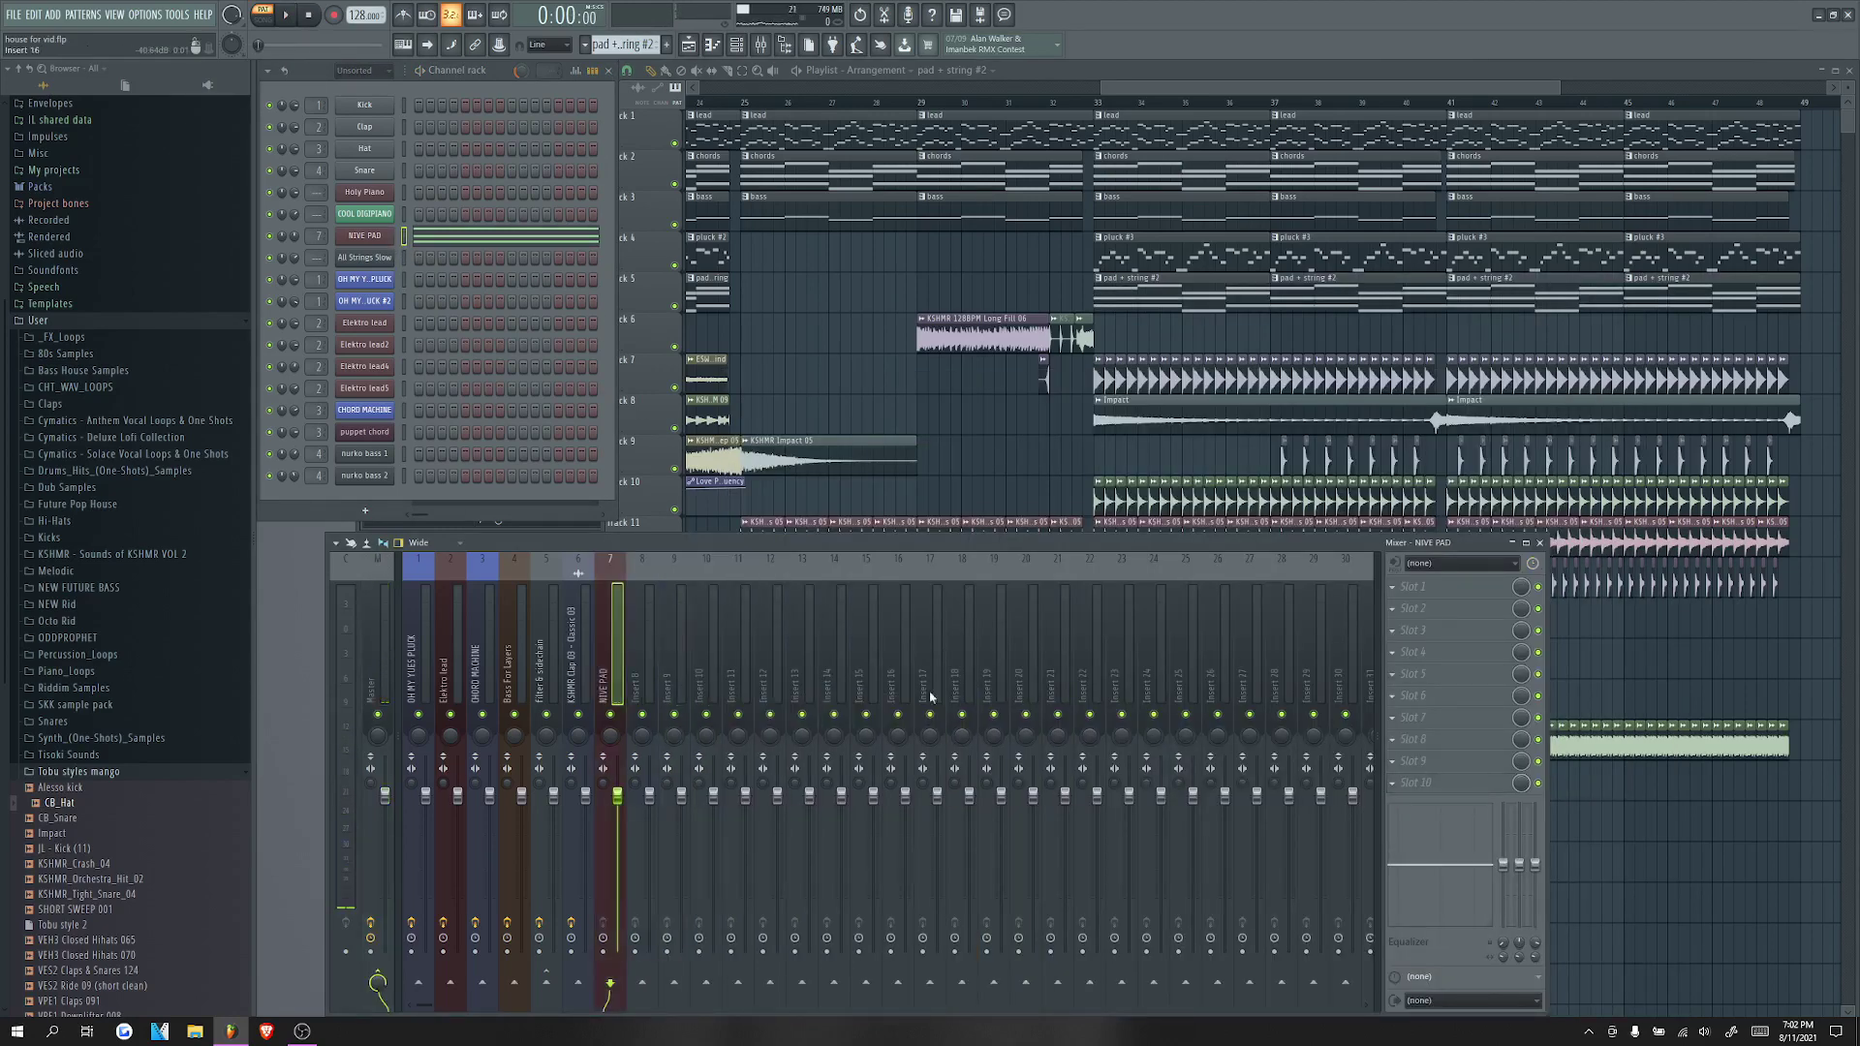
Step: Load Kickstart into slot 1 of the NIVE PAD mixer track and create an automation clip for its mix level
{"action": "left_click", "coordinate": [1410, 587]}
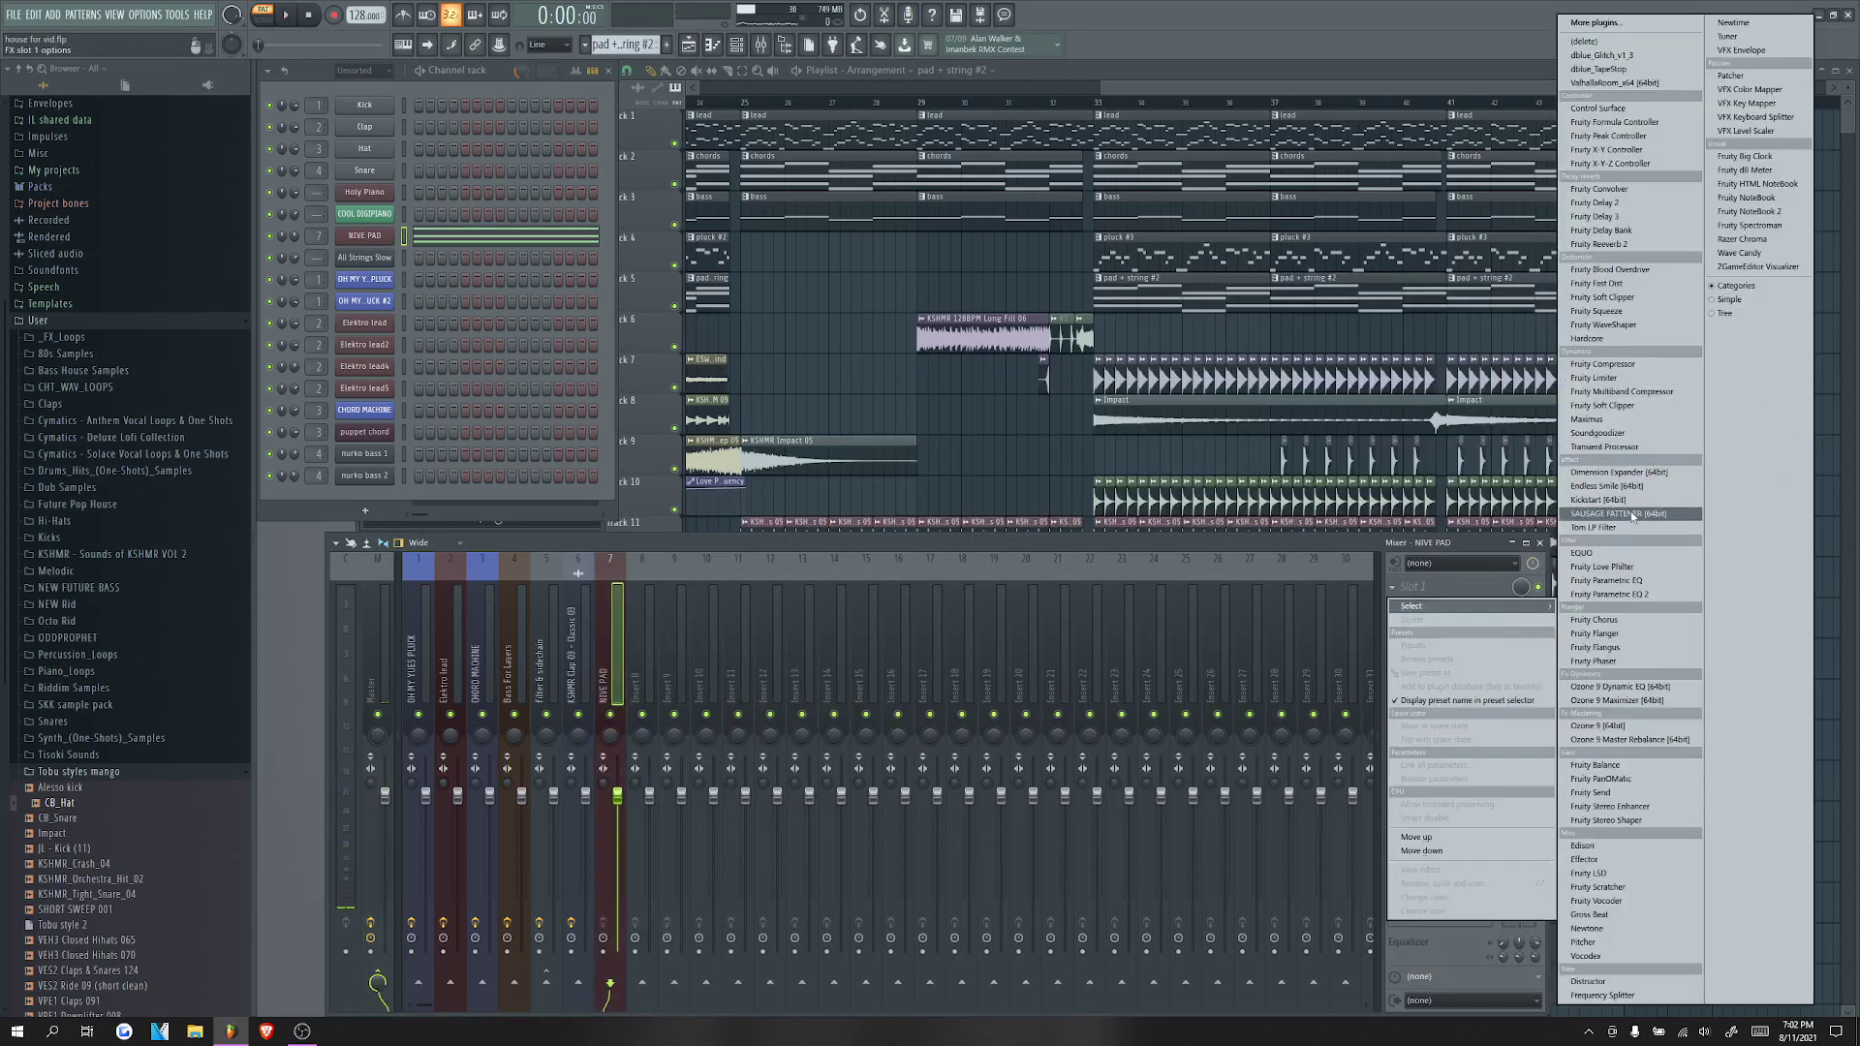
{"action": "left_click", "coordinate": [1599, 500]}
{"action": "left_click", "coordinate": [473, 325]}
{"action": "left_click", "coordinate": [696, 136]}
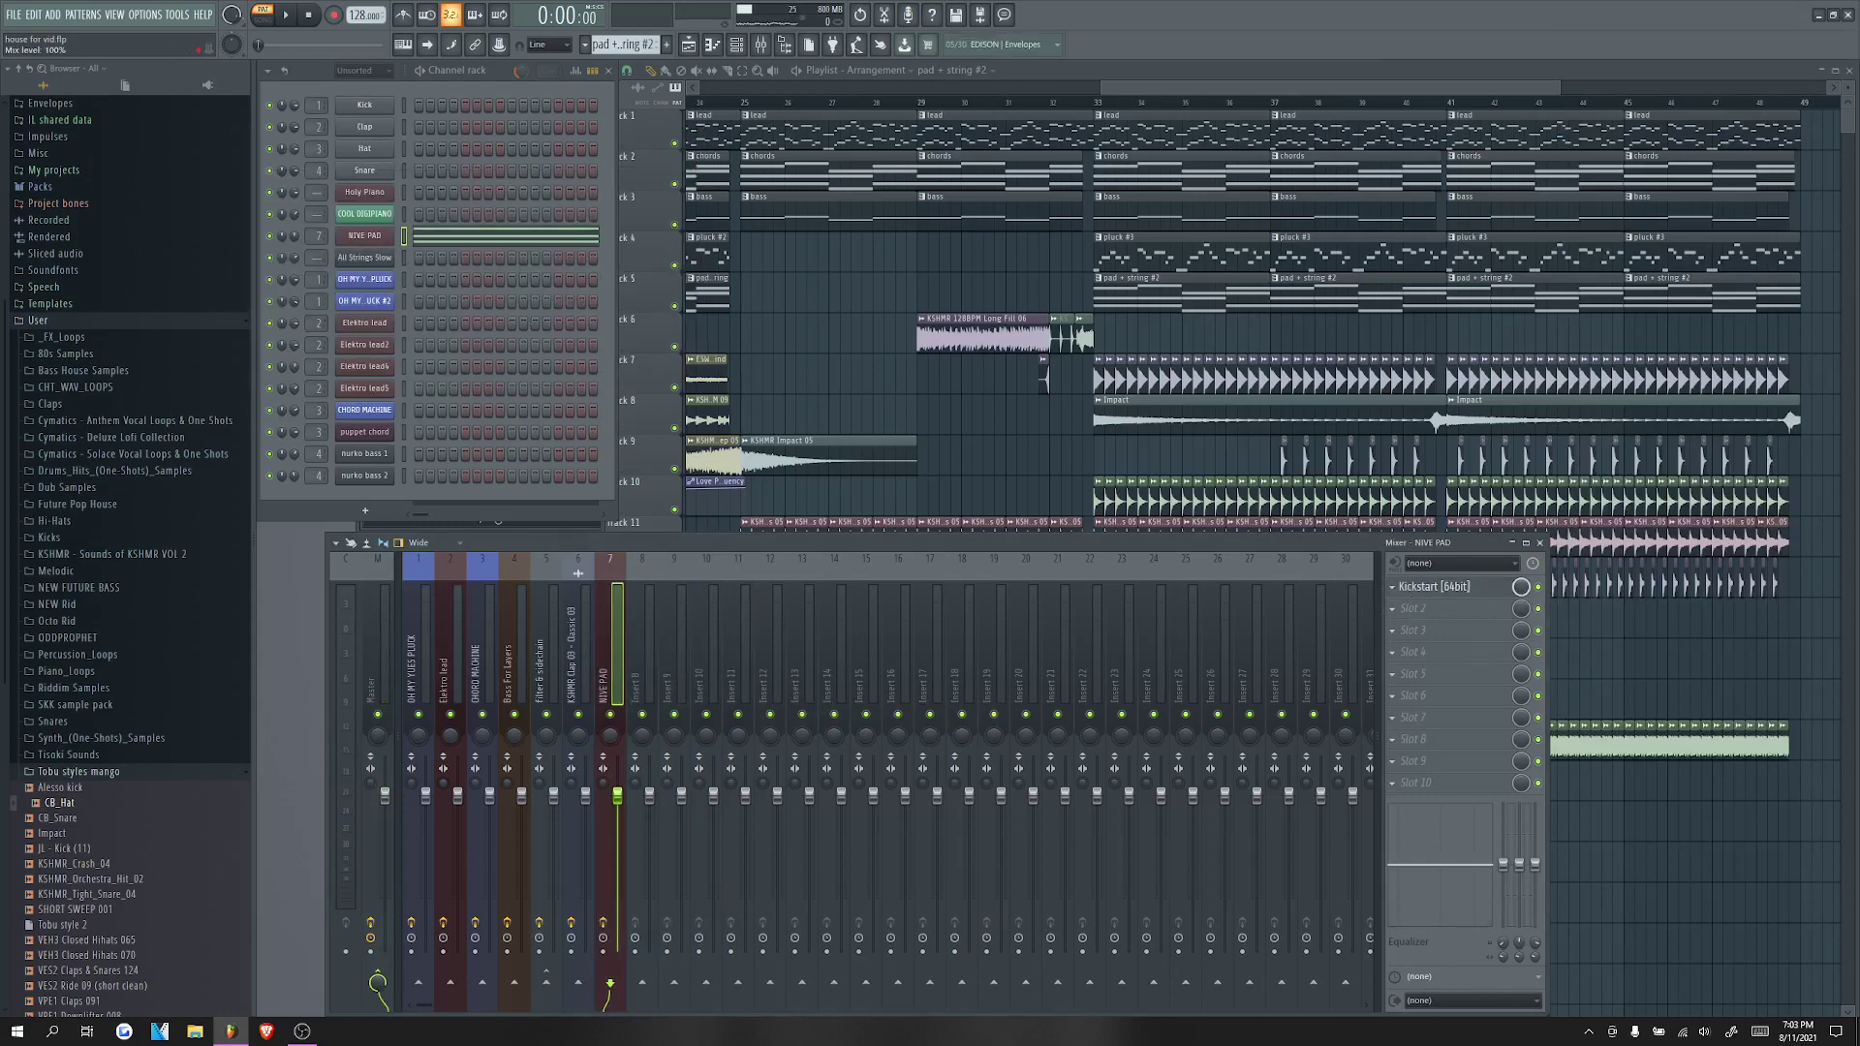
{"action": "right_click", "coordinate": [1521, 586]}
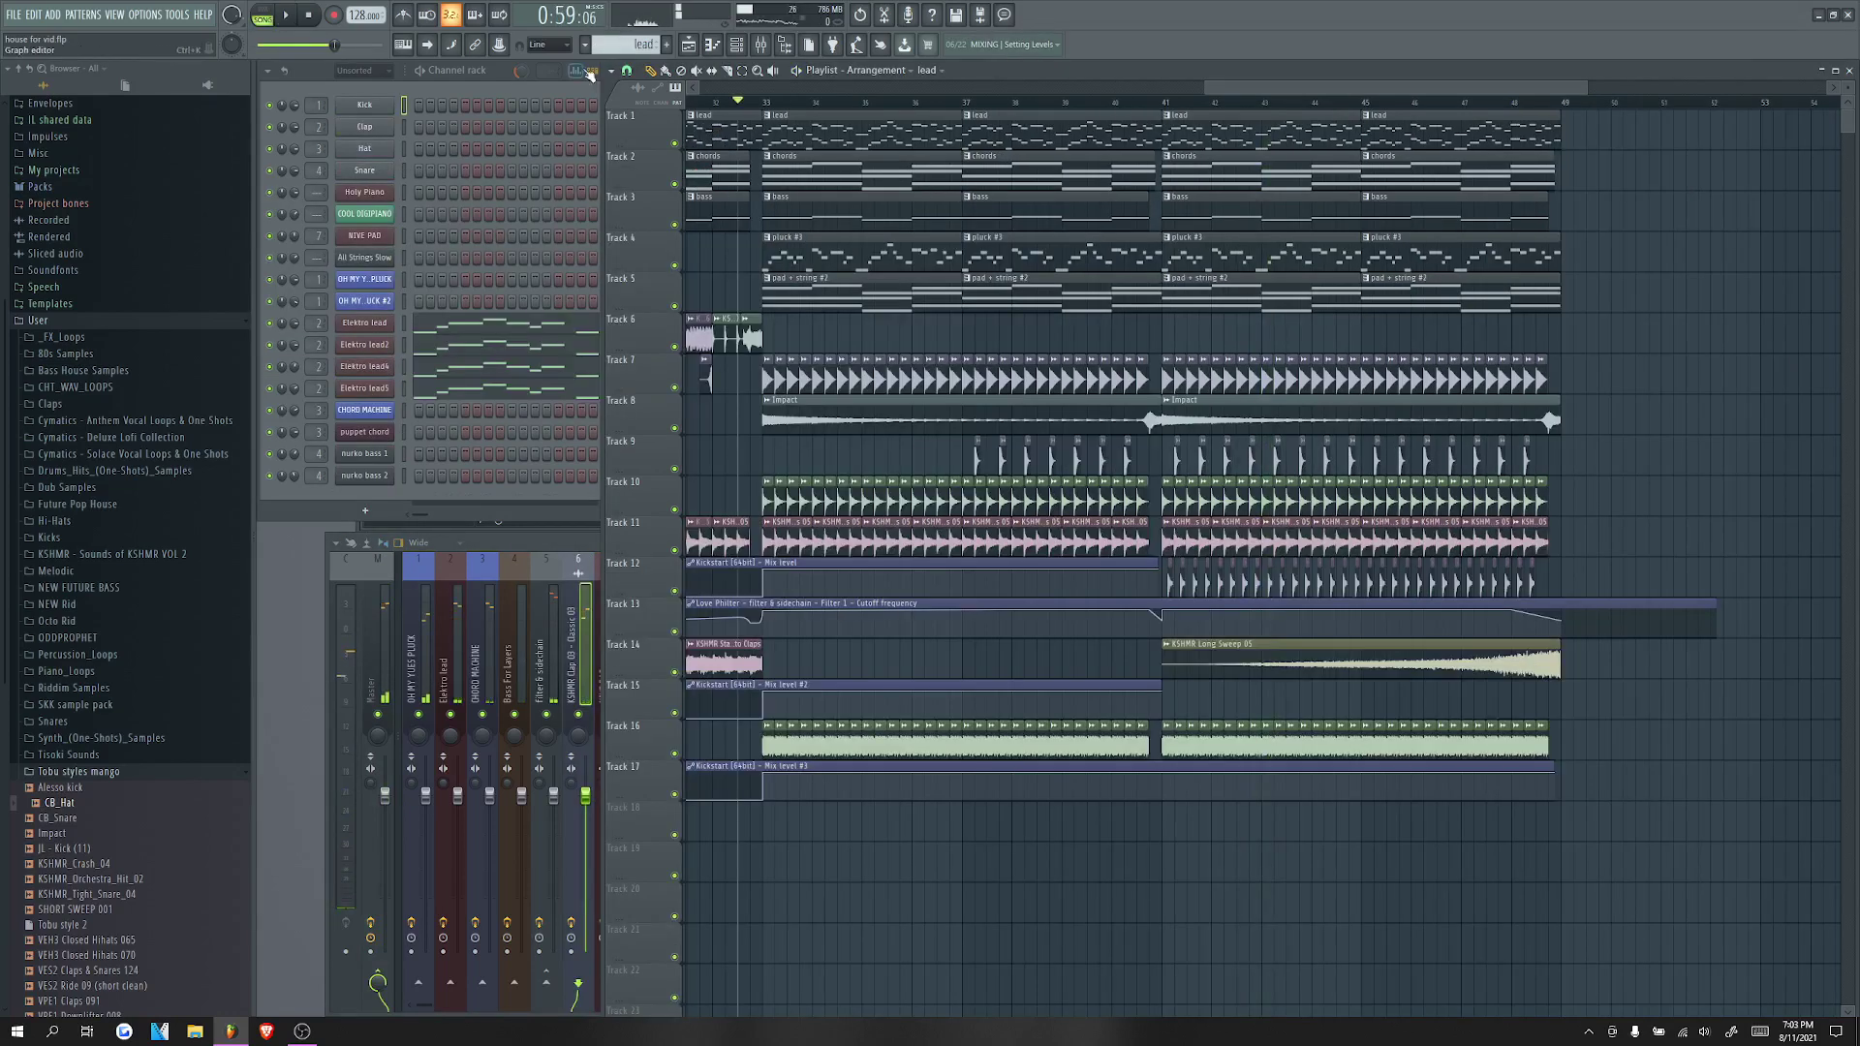
Step: Clone the lead pattern and replace the lead clips on Track 1 at bars 41 and 45 with lead #2
{"action": "left_click", "coordinate": [642, 45]}
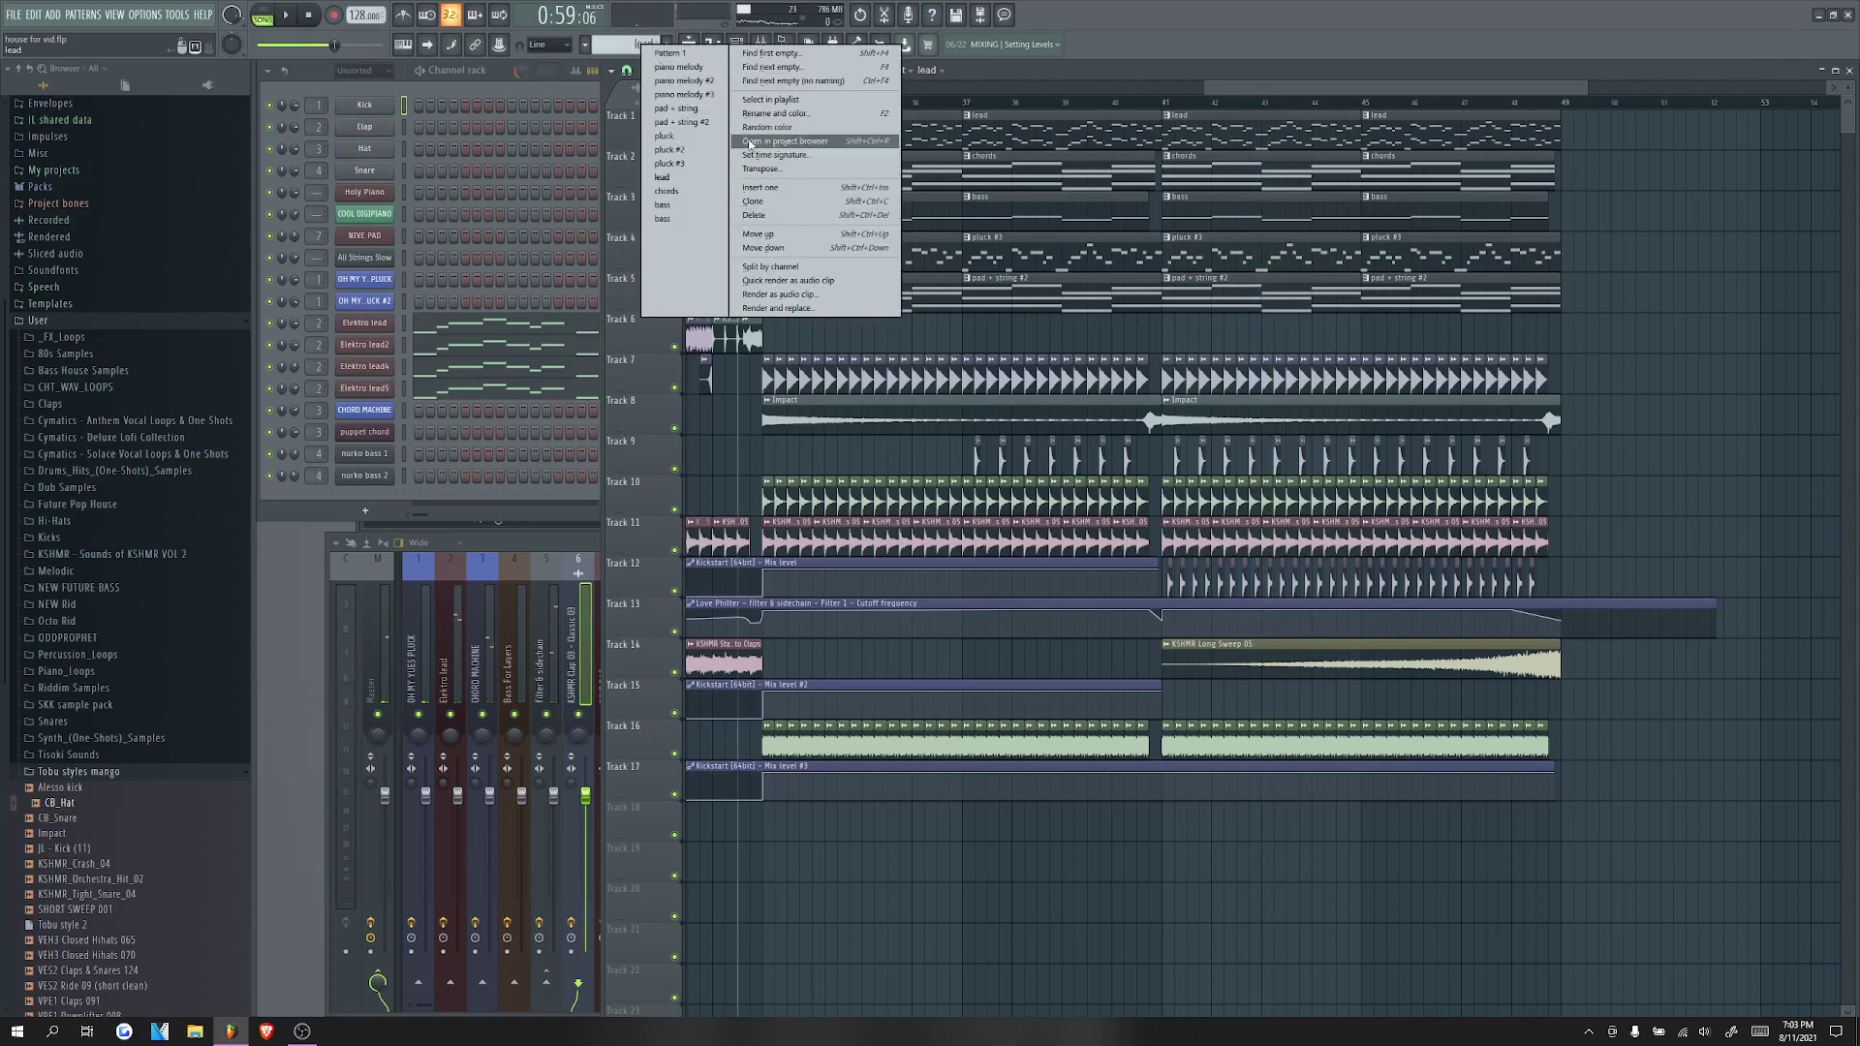
{"action": "left_click", "coordinate": [745, 201]}
{"action": "right_click", "coordinate": [1225, 141]}
{"action": "right_click", "coordinate": [1380, 136]}
{"action": "left_click_drag", "start_coordinate": [1309, 136], "coordinate": [1165, 133]}
{"action": "left_click", "coordinate": [1365, 127]}
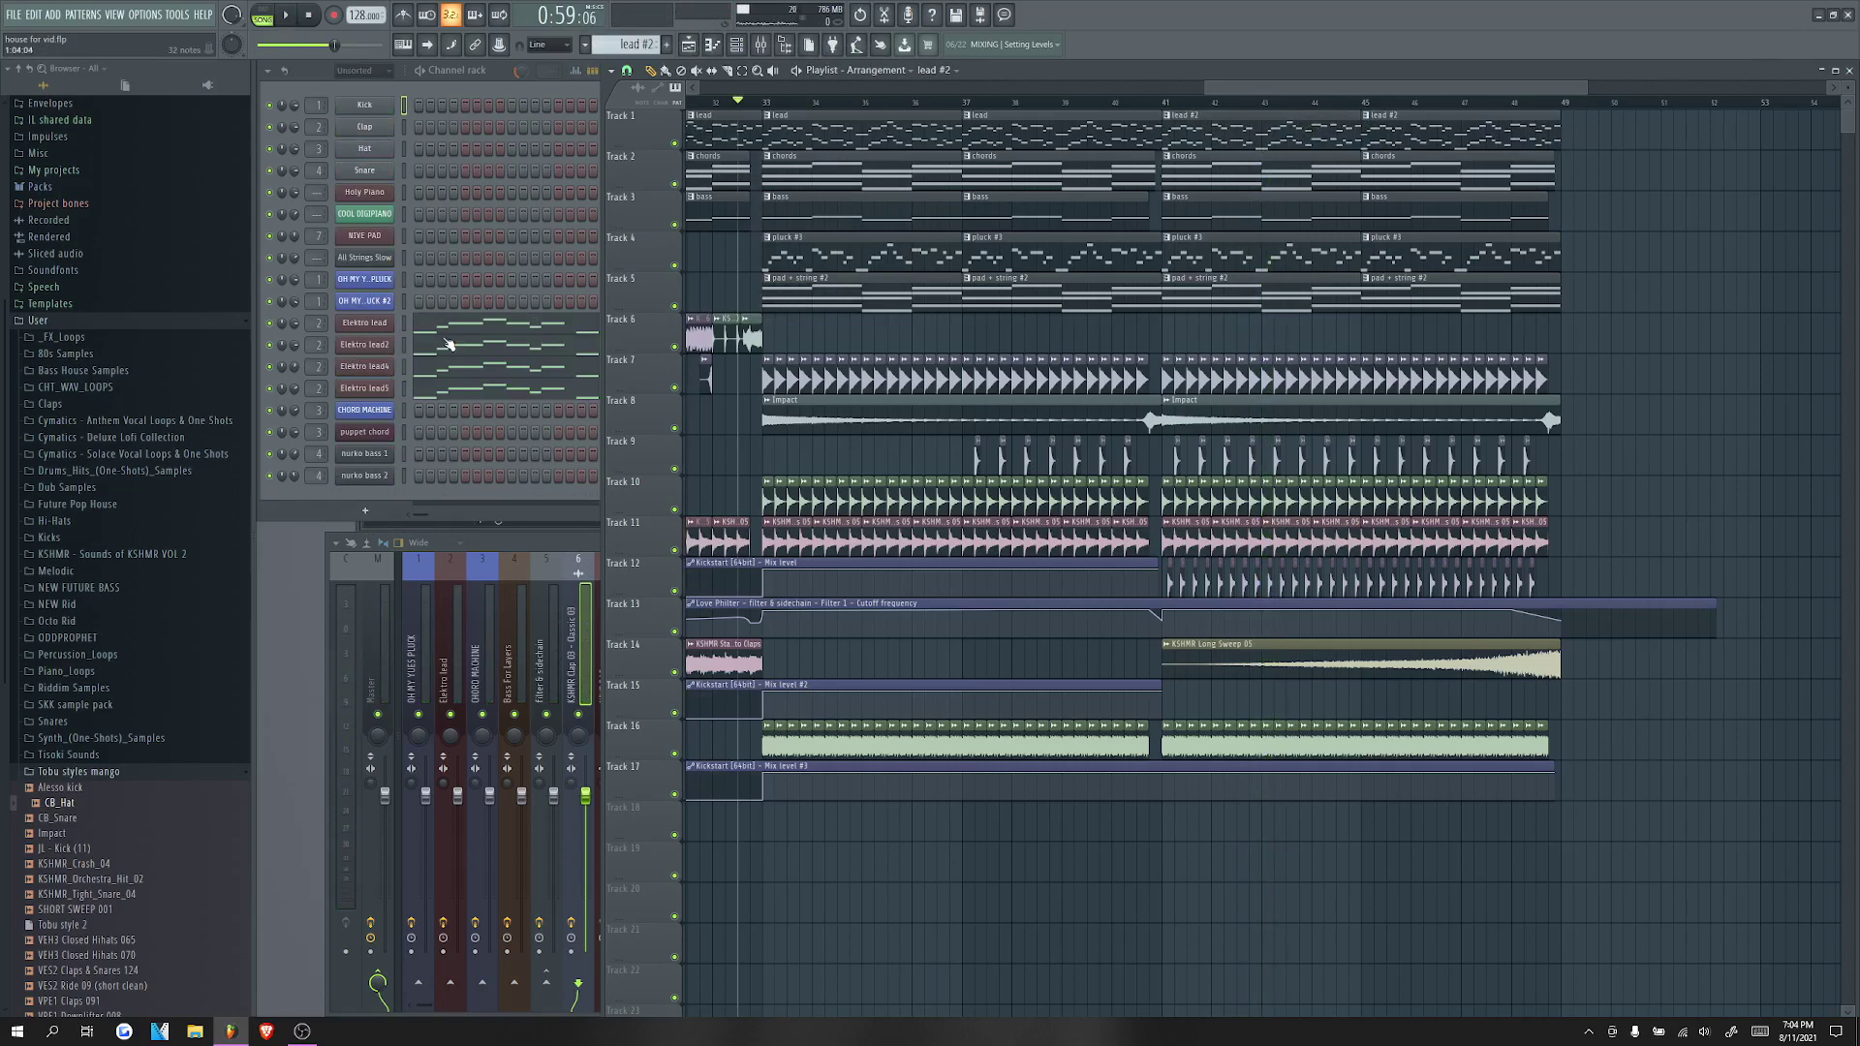
Step: Clone the Elektro lead5 channel and close the copy's Sylenth1 window
{"action": "right_click", "coordinate": [385, 379]}
{"action": "left_click", "coordinate": [455, 521]}
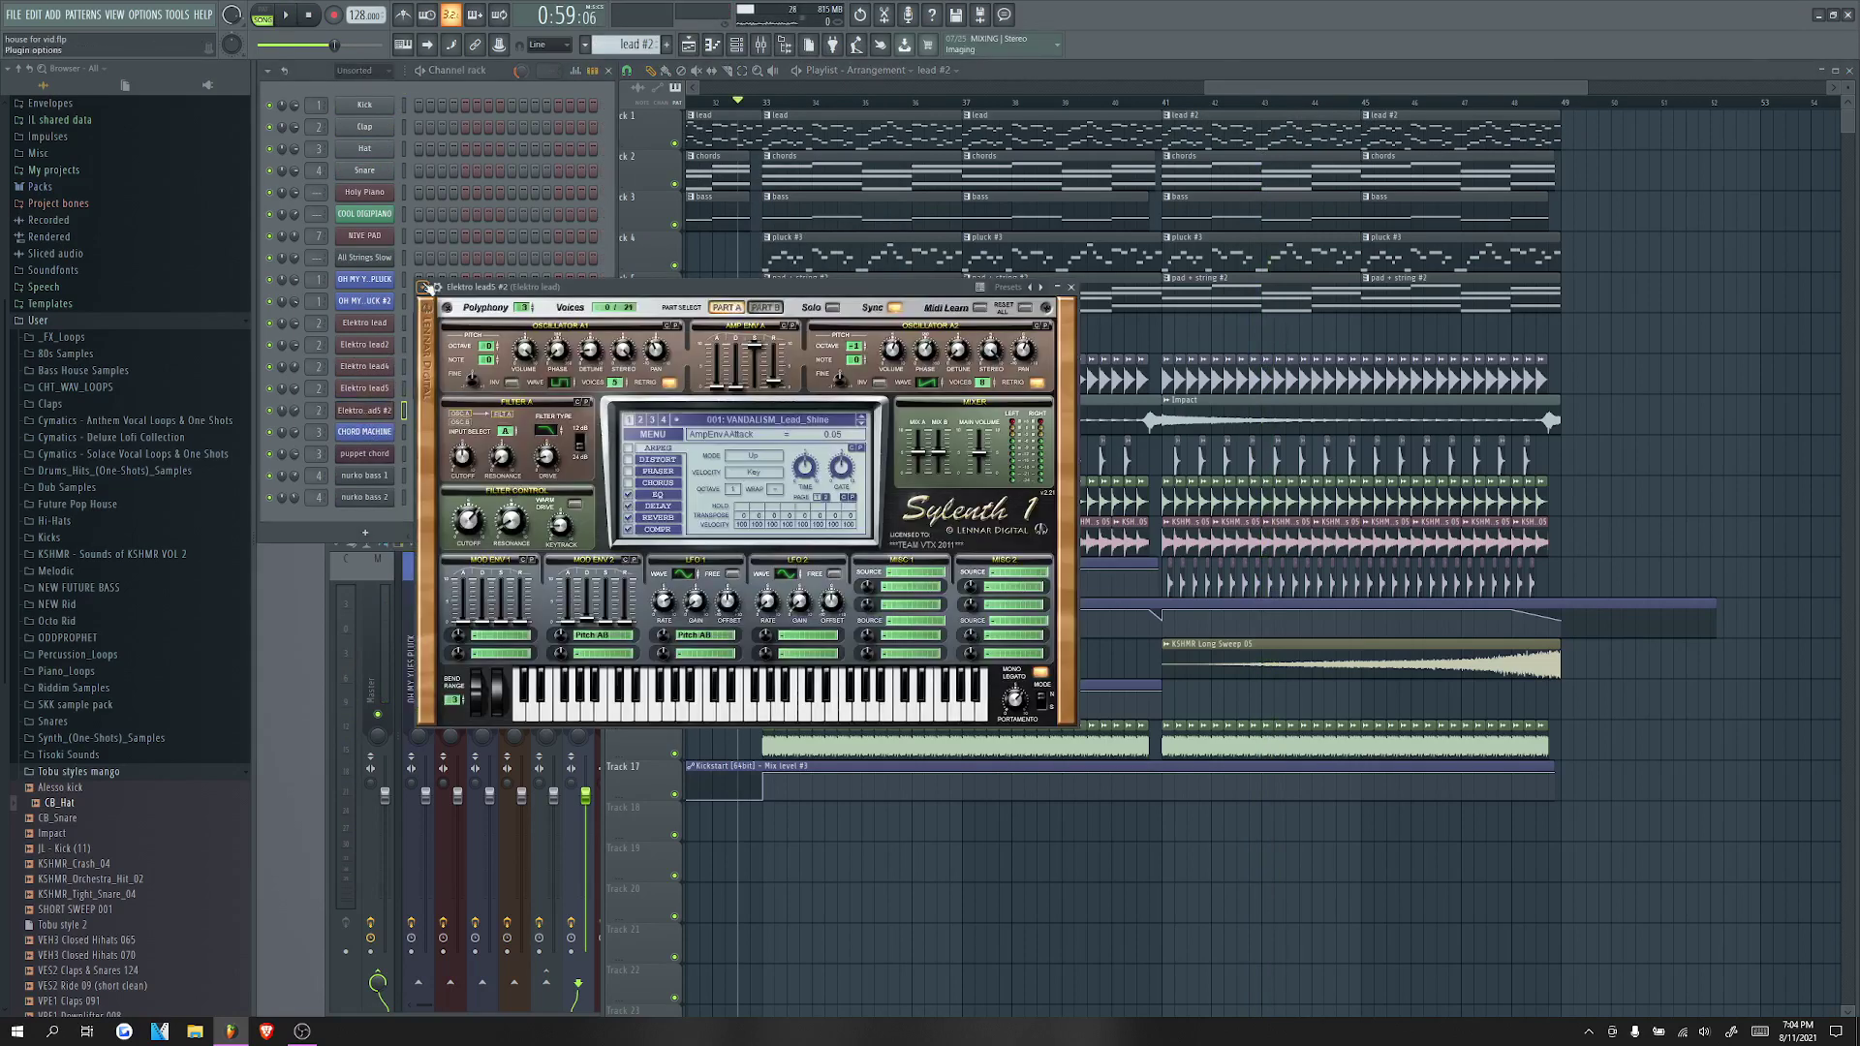
{"action": "left_click", "coordinate": [427, 288]}
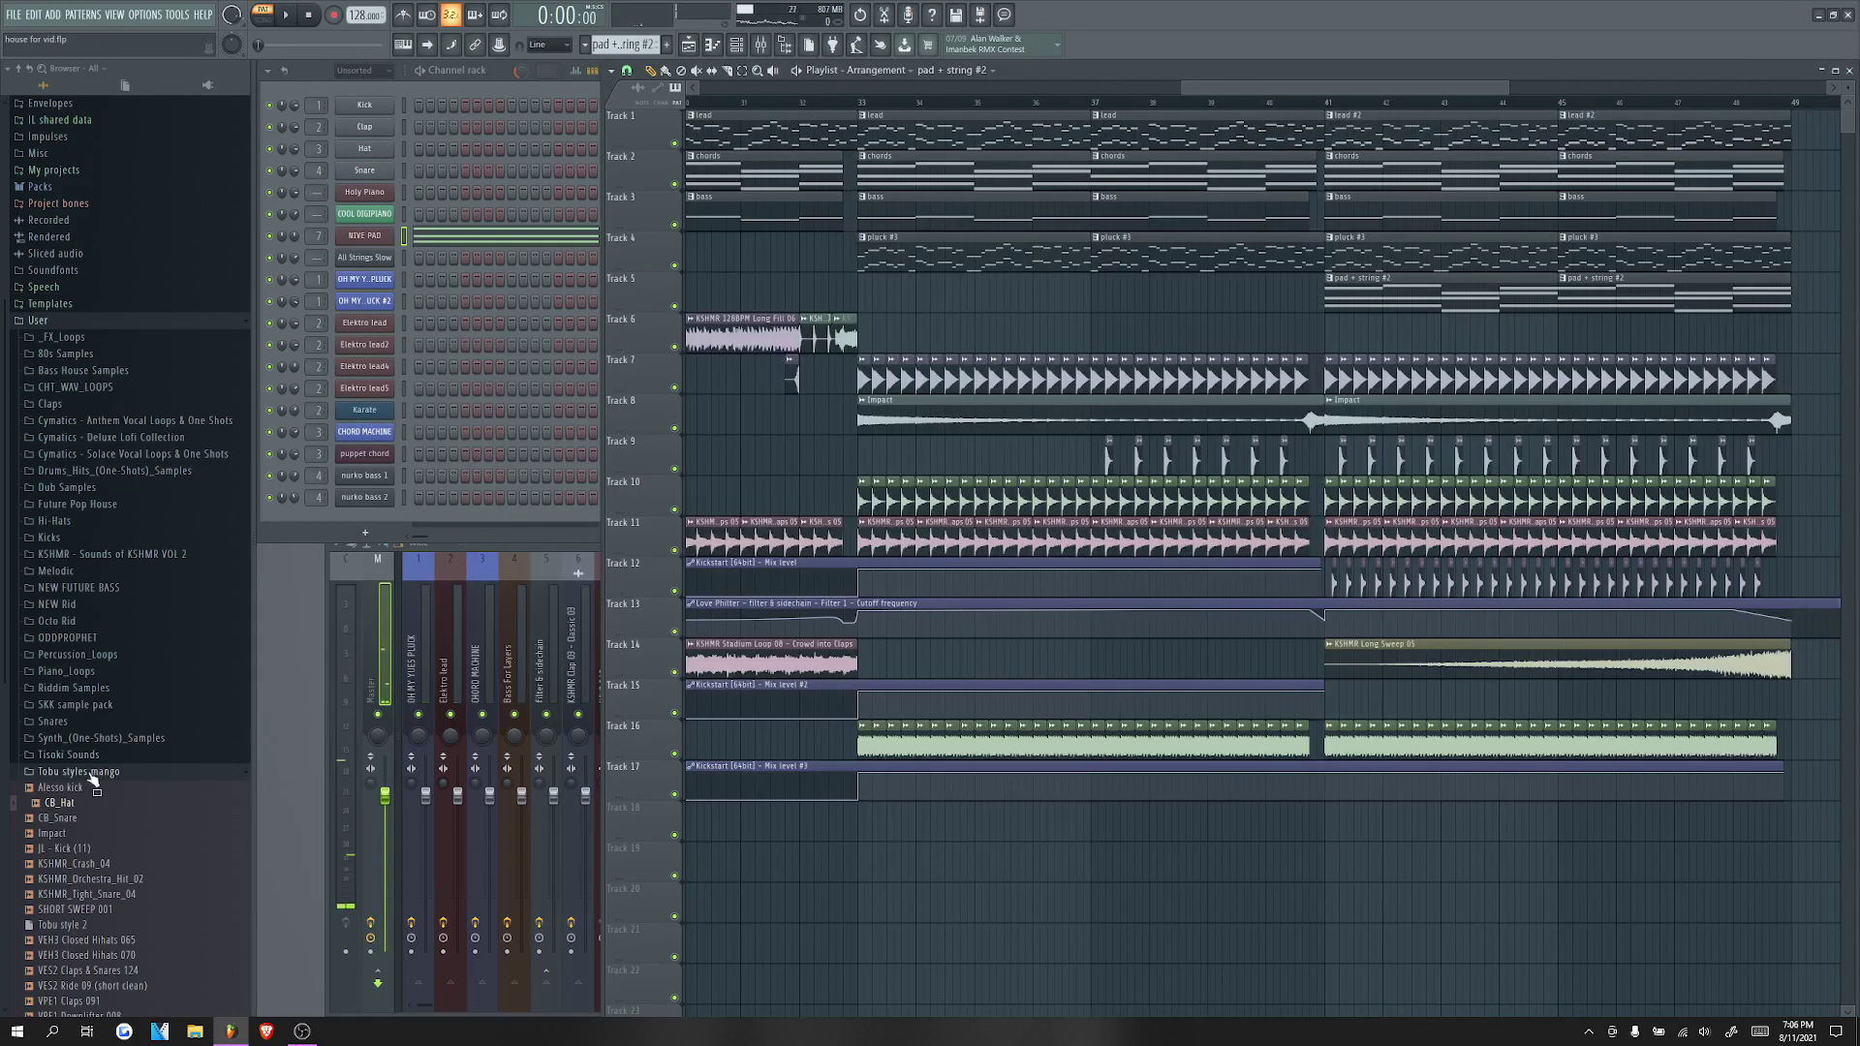
Step: Place KSHMR Crash 04 from the KSHMR Cymbals folder on Track 6 at bars 37 and 45
{"action": "left_click", "coordinate": [116, 712]}
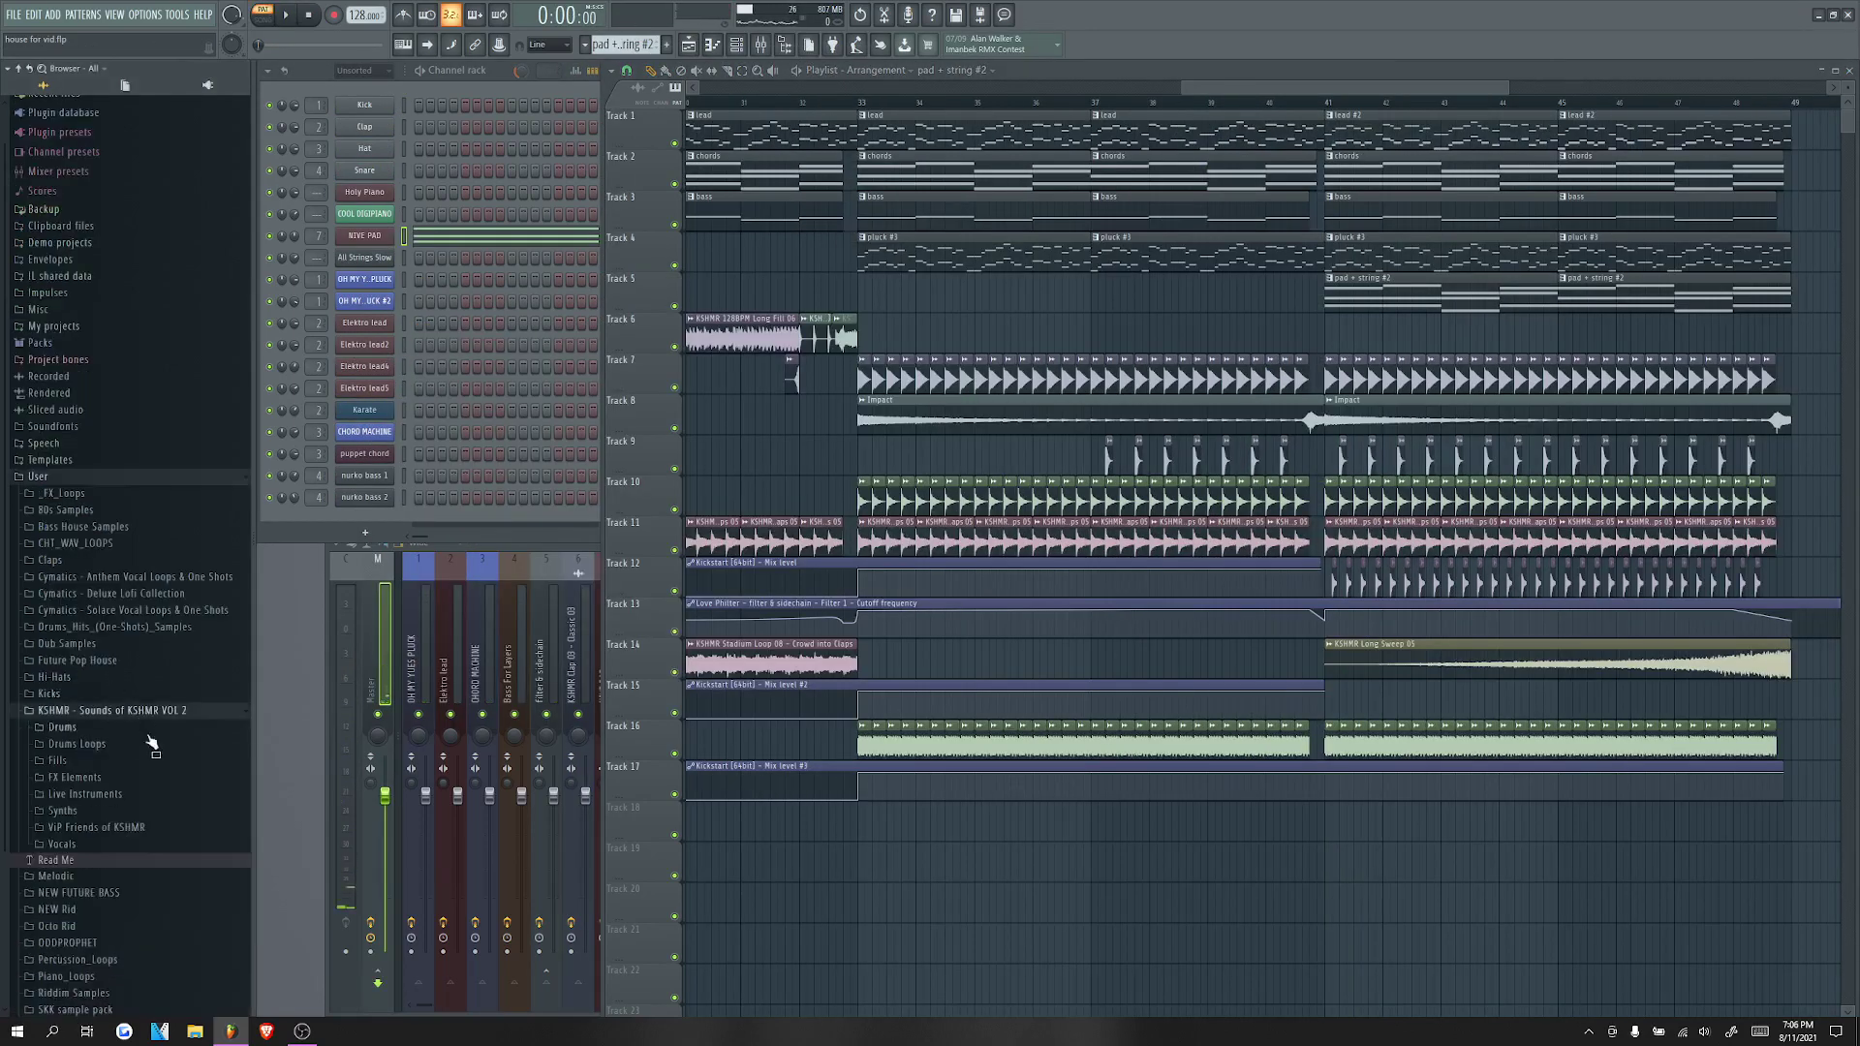
{"action": "scroll", "coordinate": [153, 756], "scroll_direction": "down", "scroll_amount": 3}
{"action": "left_click", "coordinate": [62, 578]}
{"action": "left_click", "coordinate": [76, 629]}
{"action": "left_click", "coordinate": [86, 645]}
{"action": "left_click", "coordinate": [126, 707]}
{"action": "left_click_drag", "start_coordinate": [128, 707], "coordinate": [1094, 337]}
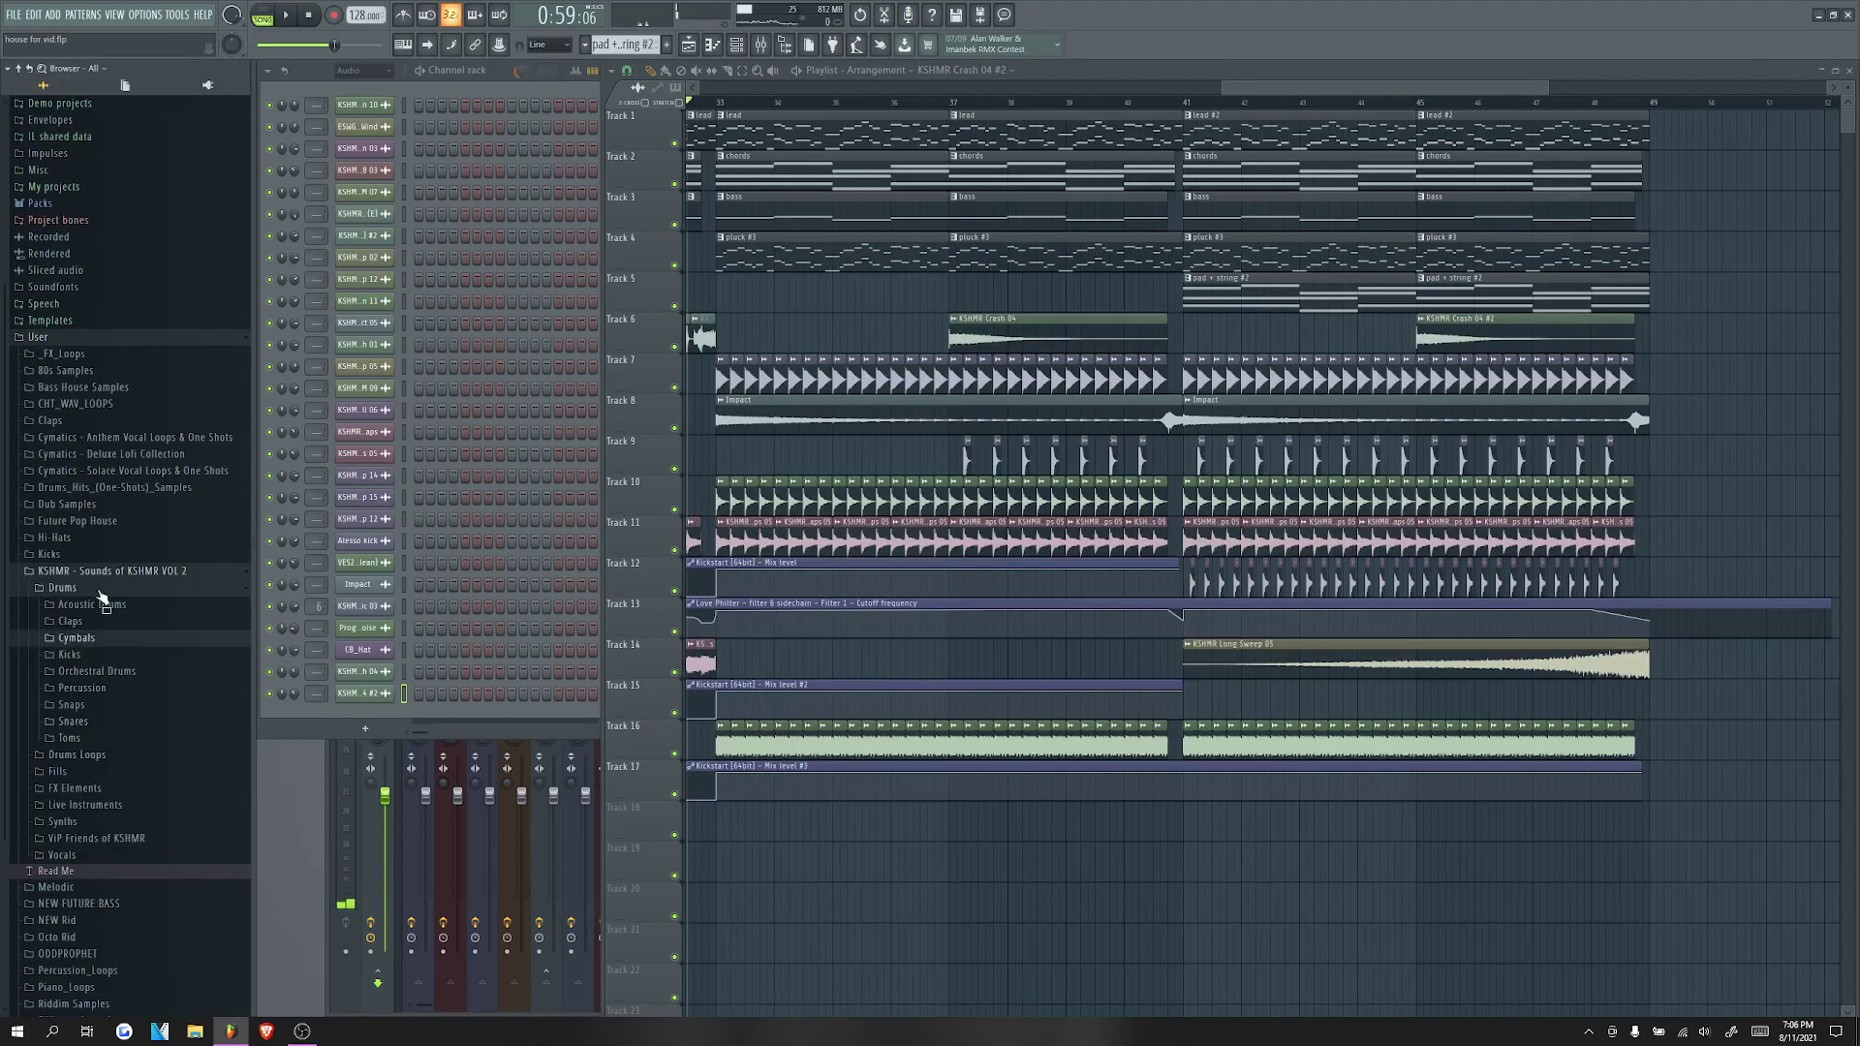
Step: Place KSHMR Short Fill 128BPM 03 from the 128BPM Short Fills folder on Track 5, leading into bar 37
{"action": "left_click", "coordinate": [103, 621]}
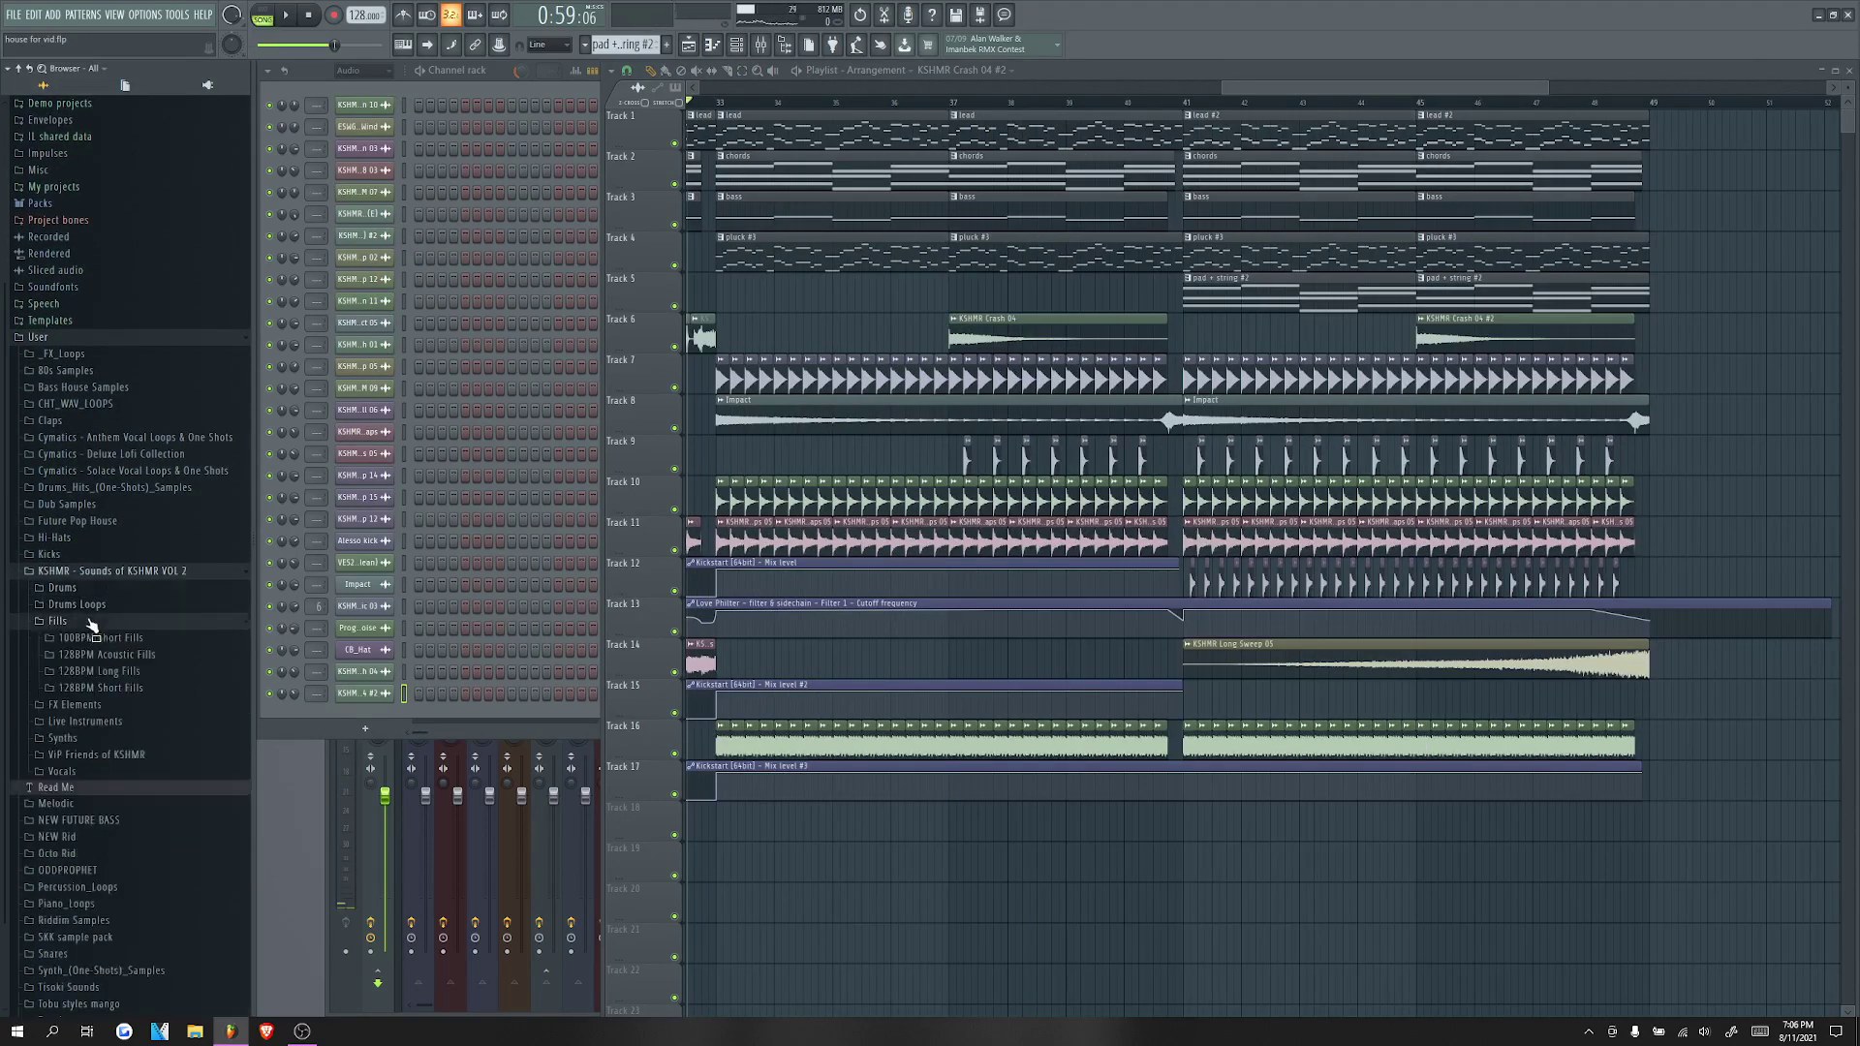
{"action": "left_click", "coordinate": [126, 688]}
{"action": "left_click_drag", "start_coordinate": [169, 736], "coordinate": [928, 295]}
{"action": "scroll", "coordinate": [905, 298], "scroll_direction": "up", "scroll_amount": 2}
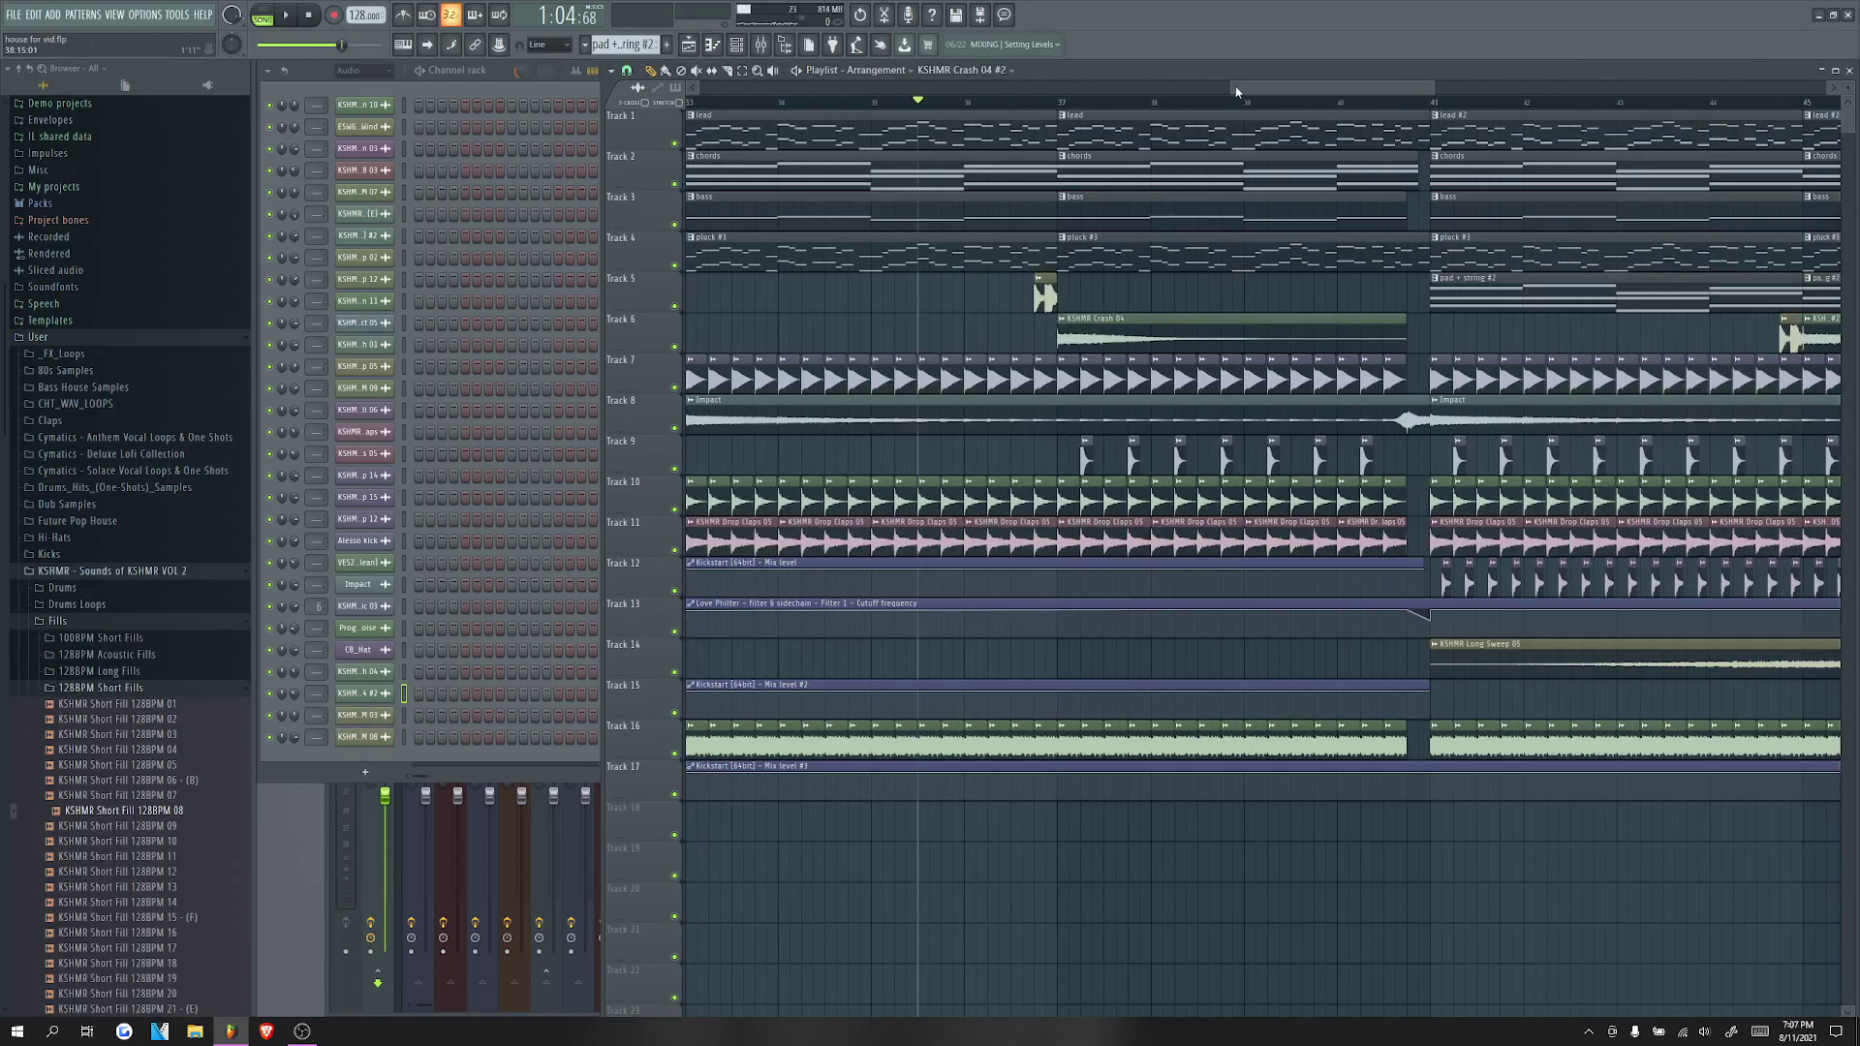
Step: Place KSHMR Sweep Down 11 from the FX Elements Sweeps Down folder on Track 12 at bar 49, after the drop
{"action": "left_click_drag", "start_coordinate": [1234, 92], "coordinate": [701, 91]}
{"action": "left_click_drag", "start_coordinate": [1432, 96], "coordinate": [1524, 89]}
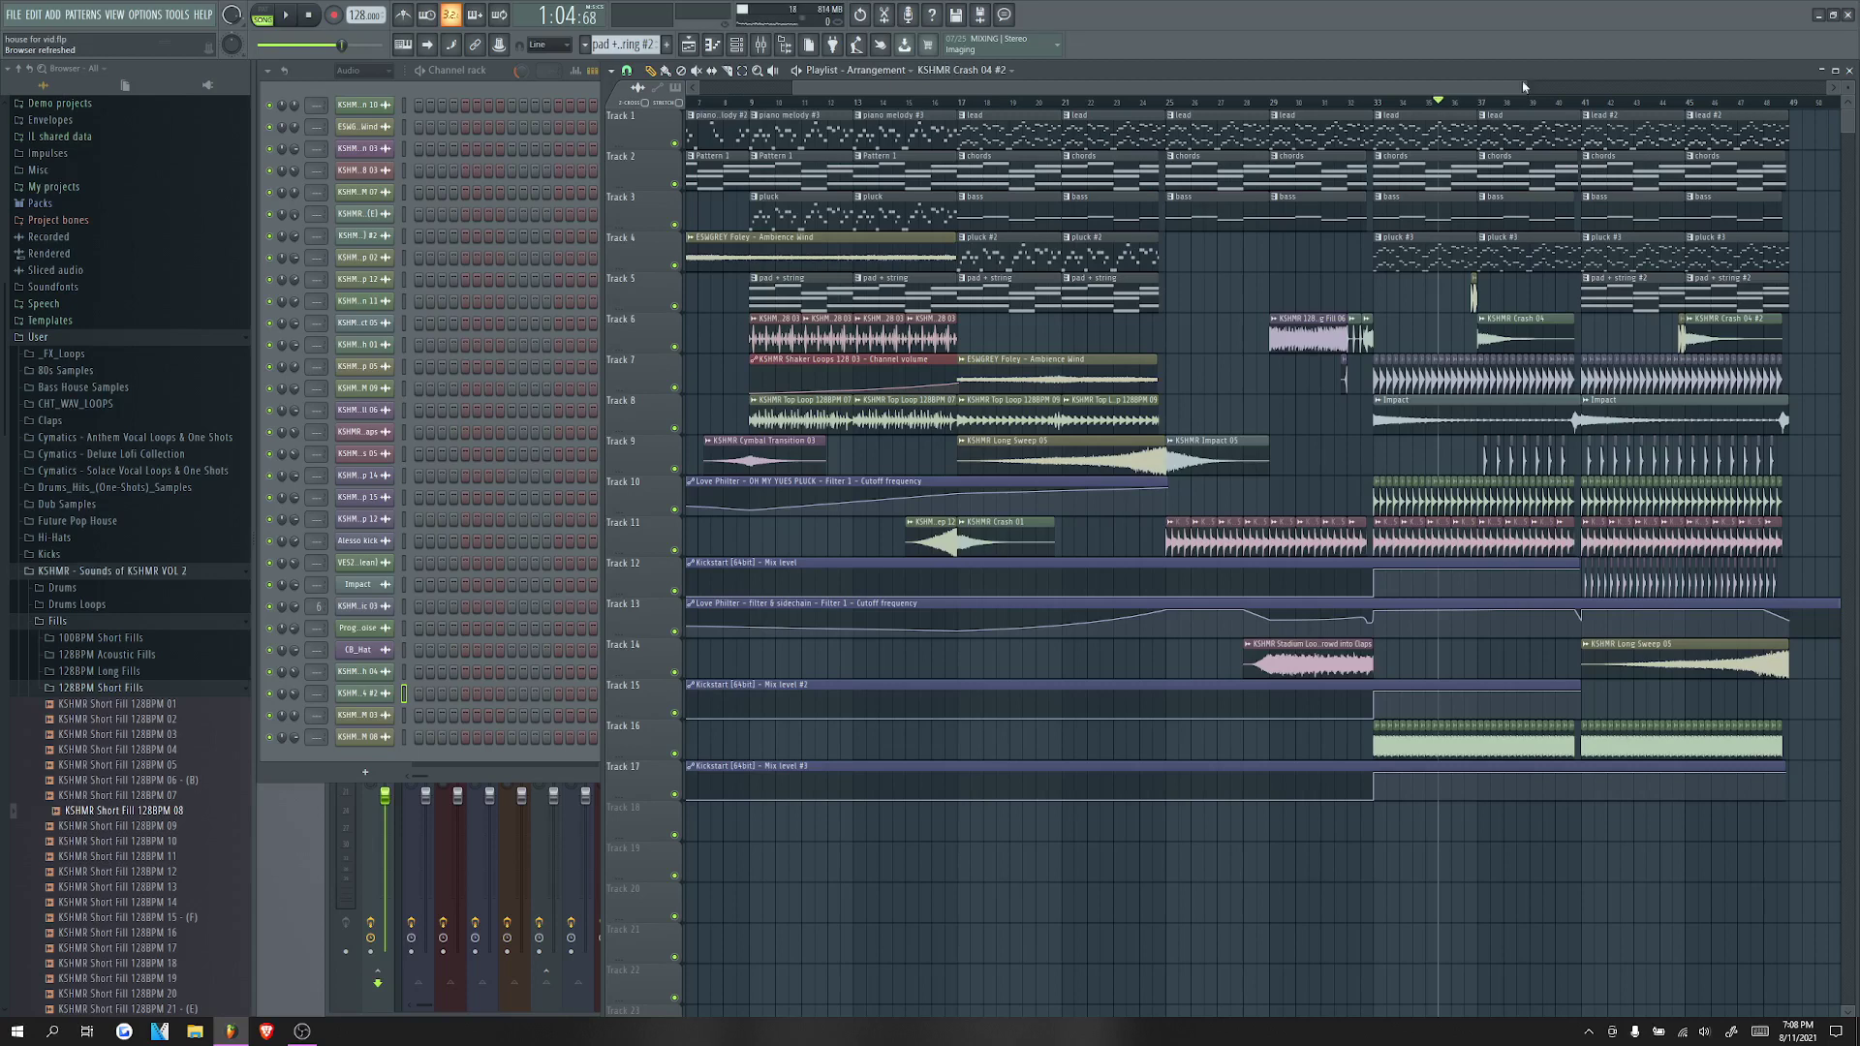
{"action": "scroll", "coordinate": [1516, 417], "scroll_direction": "down", "scroll_amount": 2}
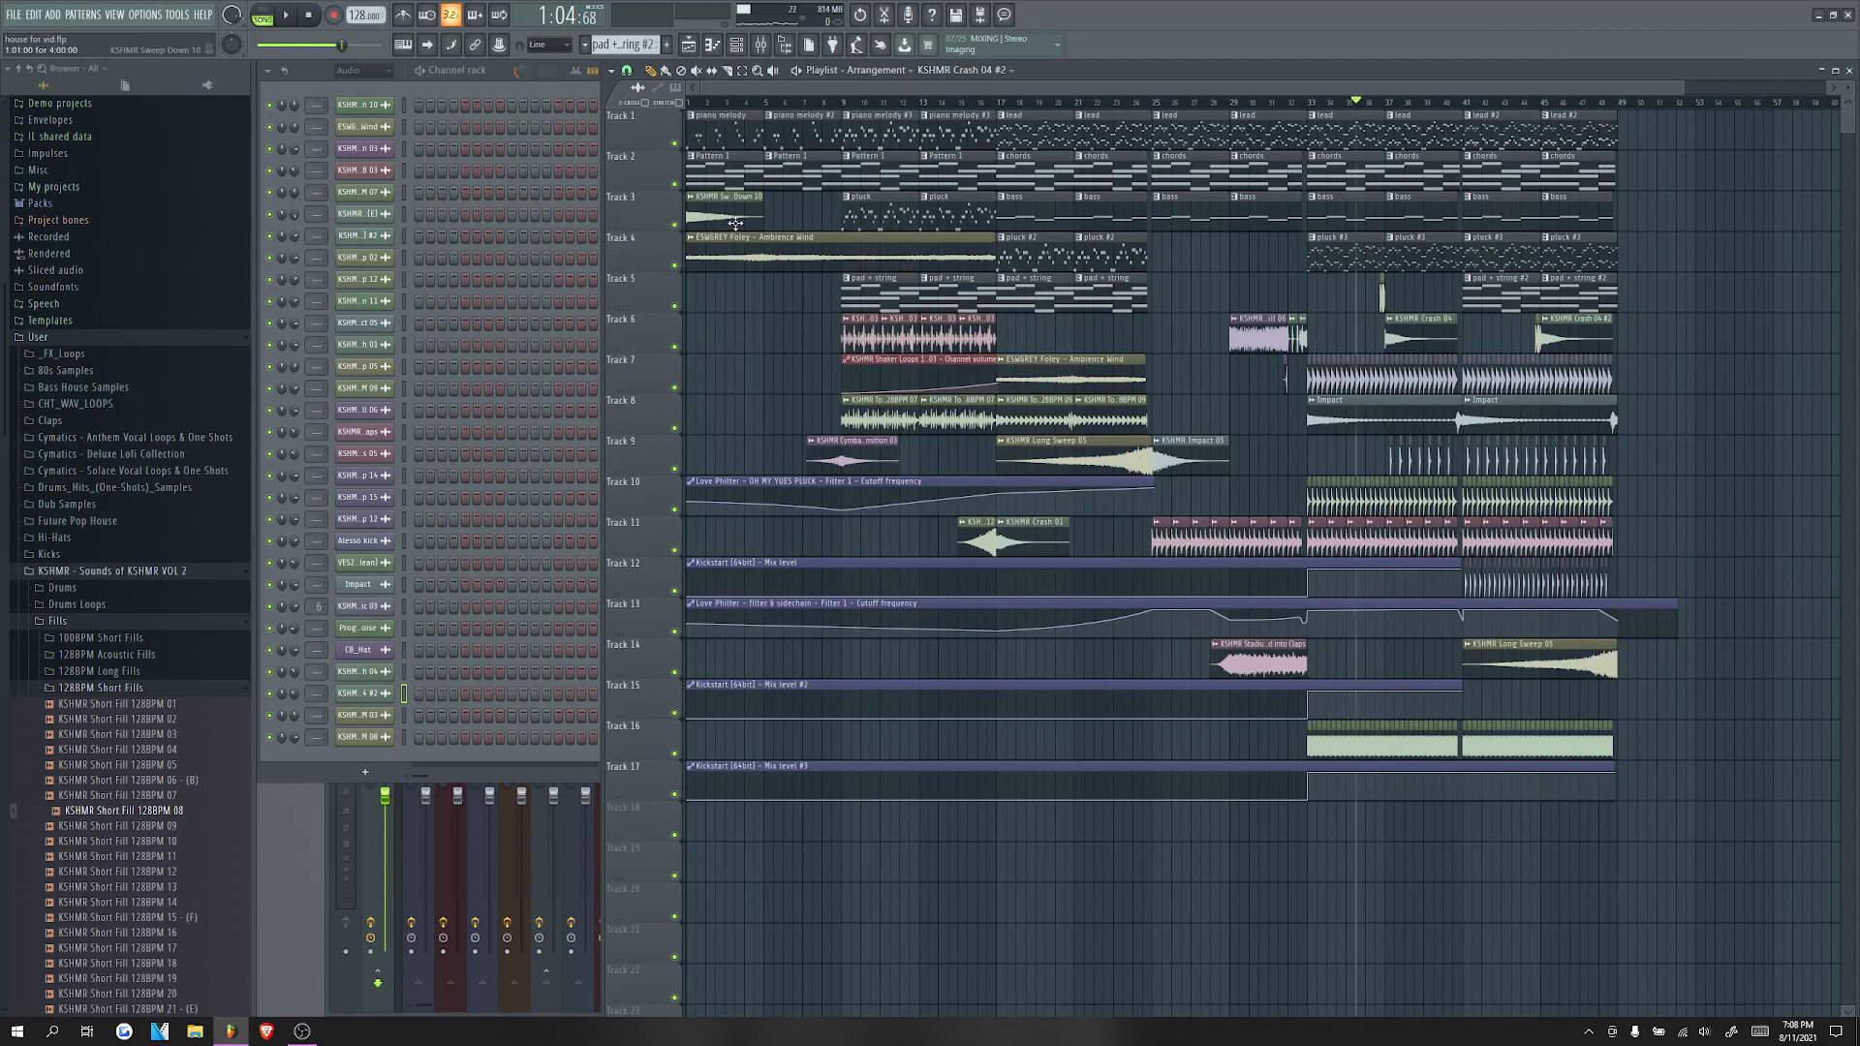
{"action": "left_click", "coordinate": [160, 691]}
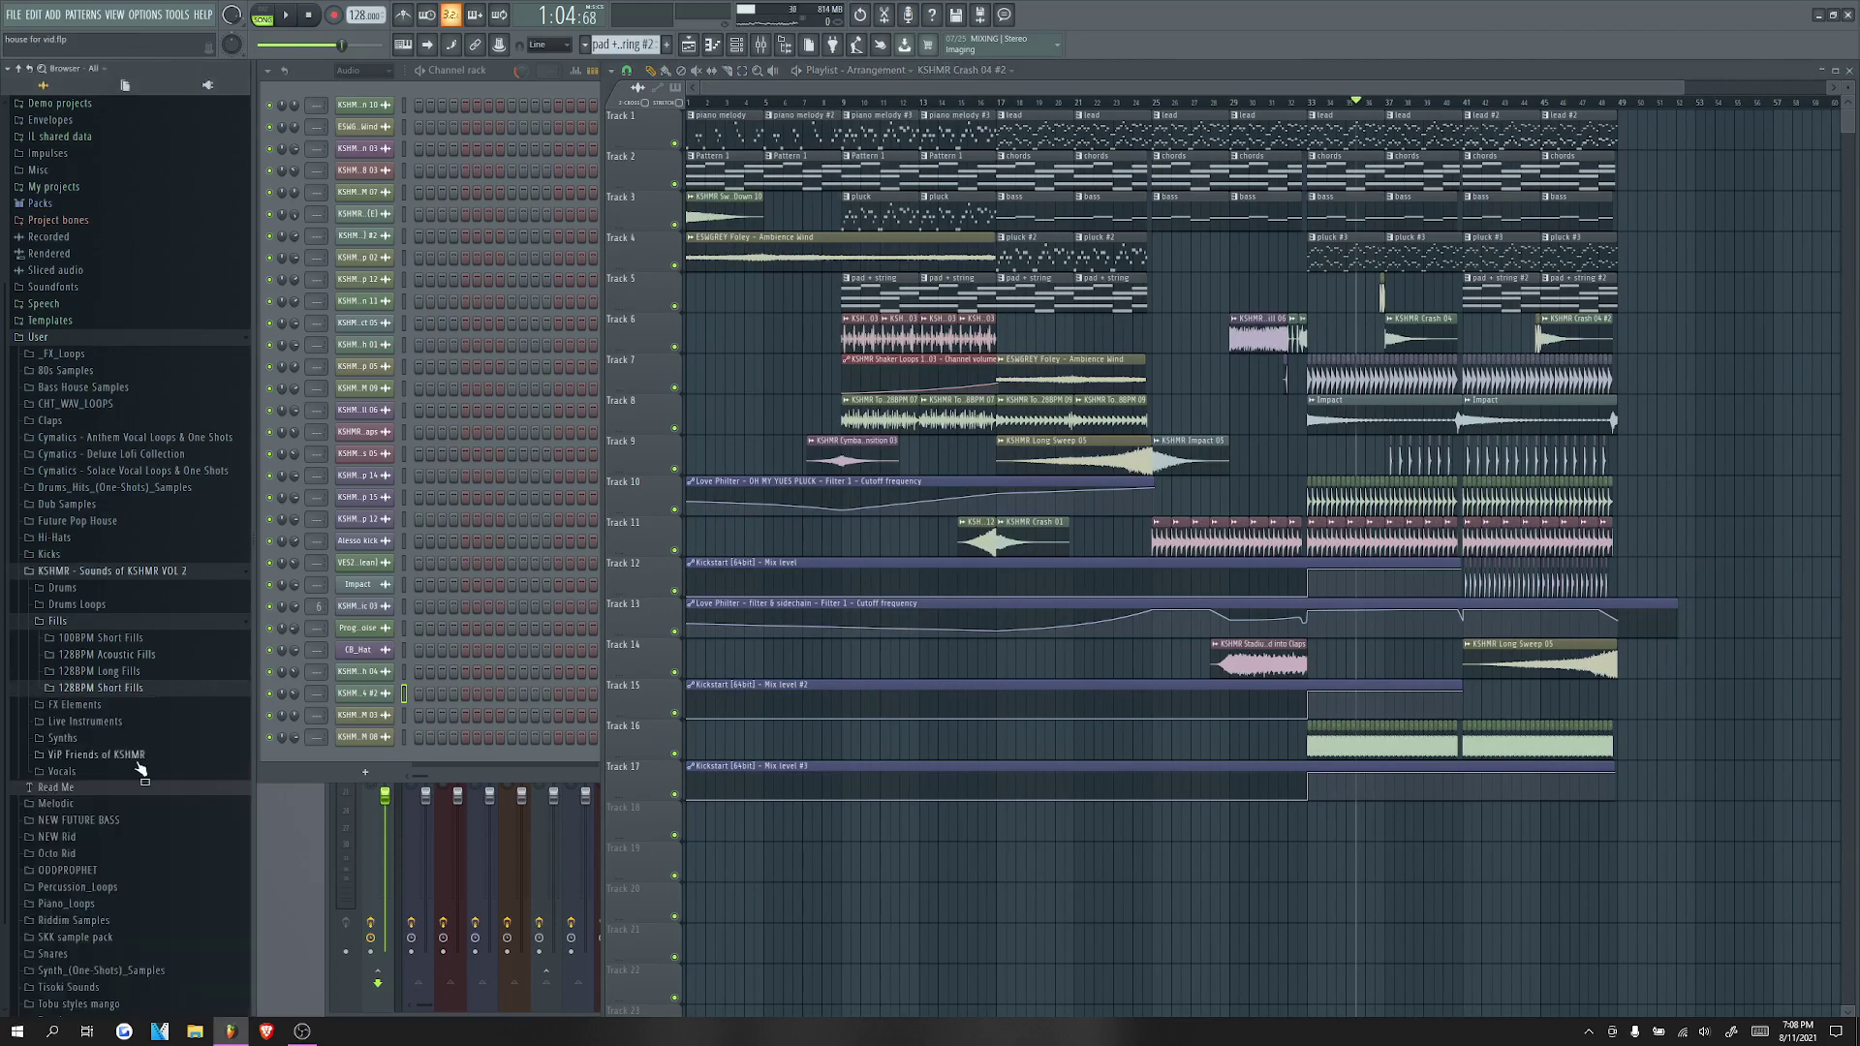
{"action": "scroll", "coordinate": [140, 746], "scroll_direction": "down", "scroll_amount": 2}
{"action": "left_click", "coordinate": [130, 547]}
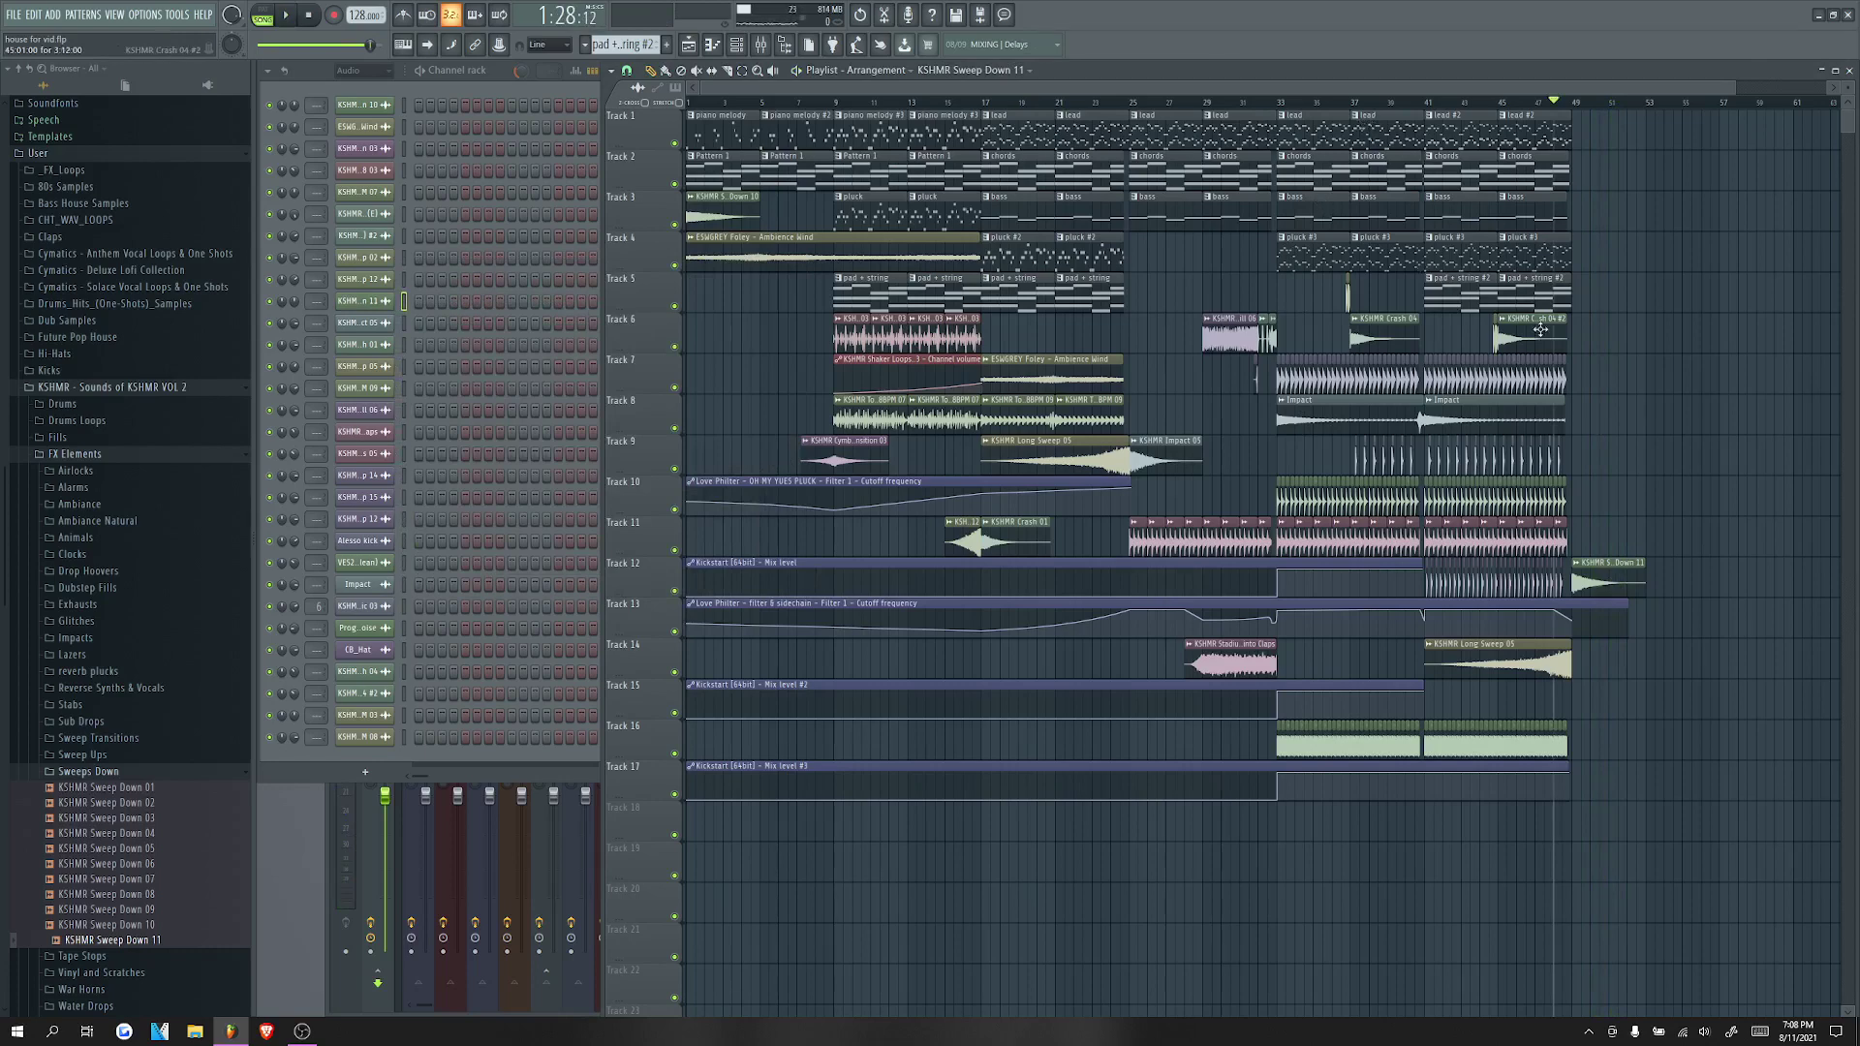
{"action": "scroll", "coordinate": [1525, 373], "scroll_direction": "up", "scroll_amount": 2}
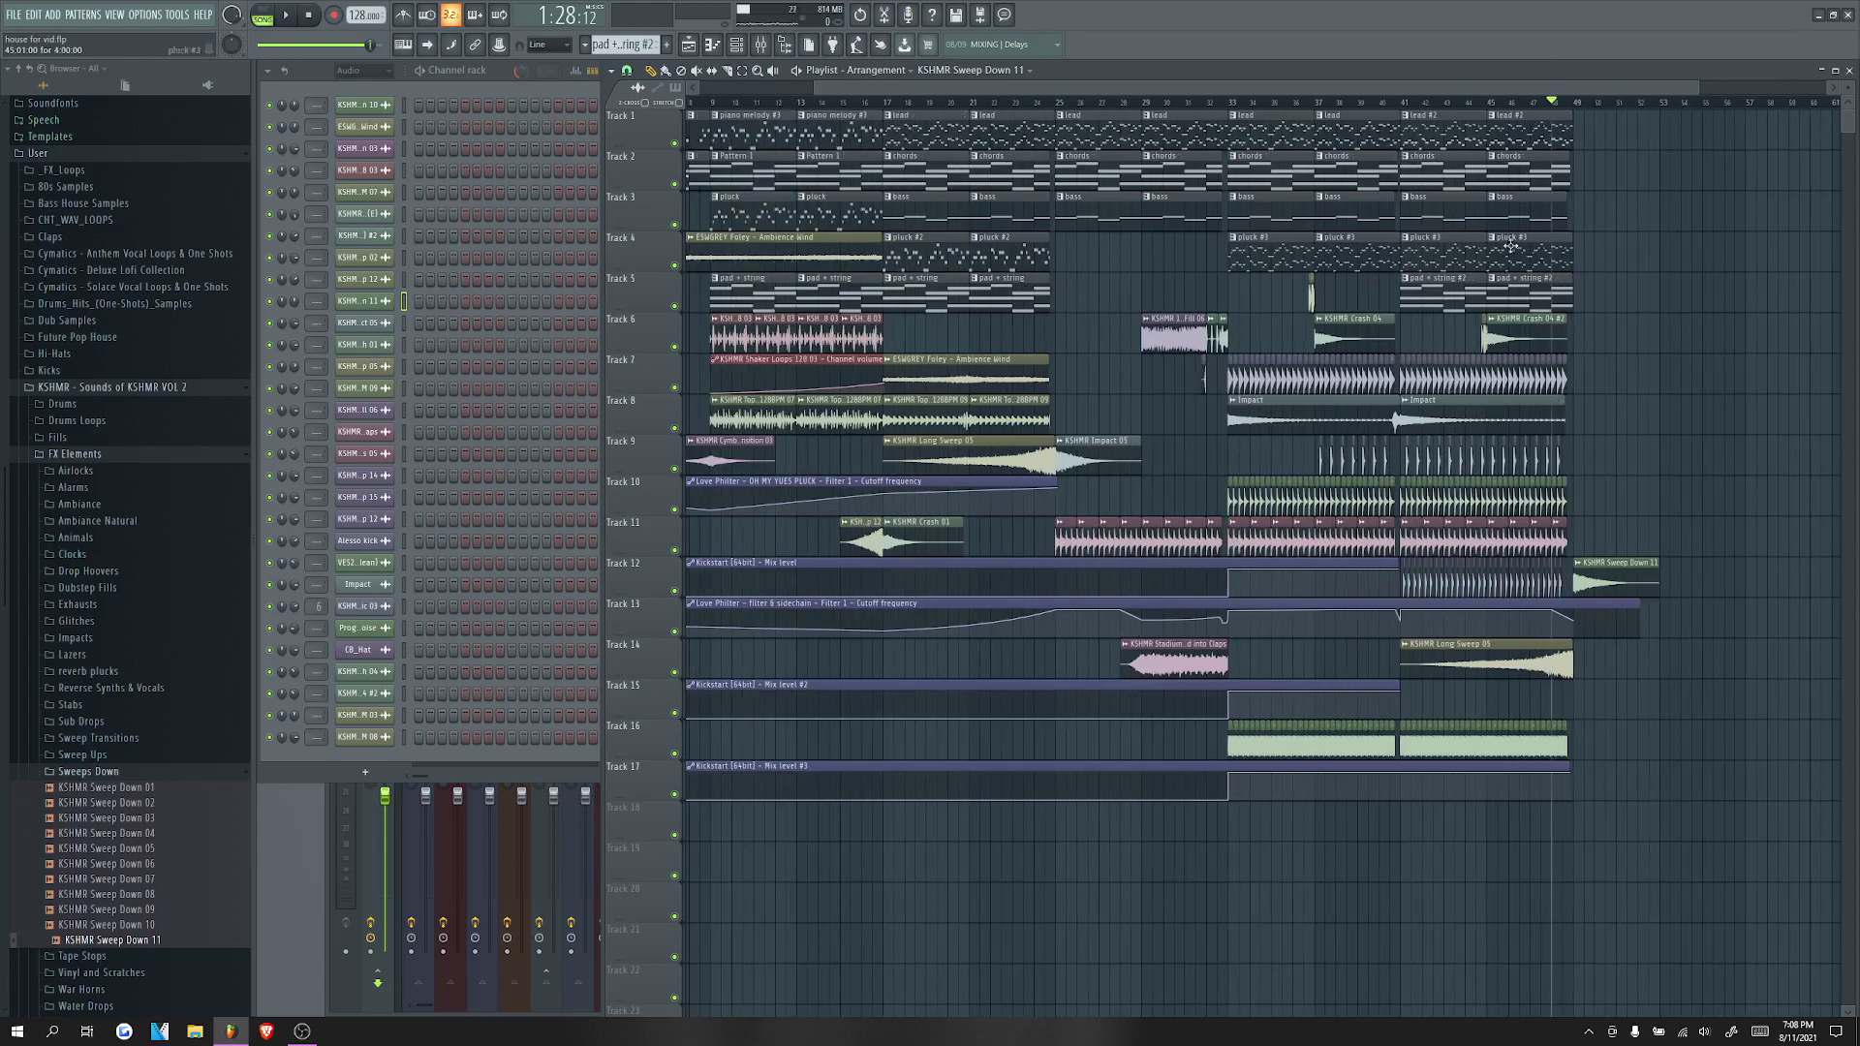
{"action": "left_click_drag", "start_coordinate": [1478, 88], "coordinate": [1361, 88]}
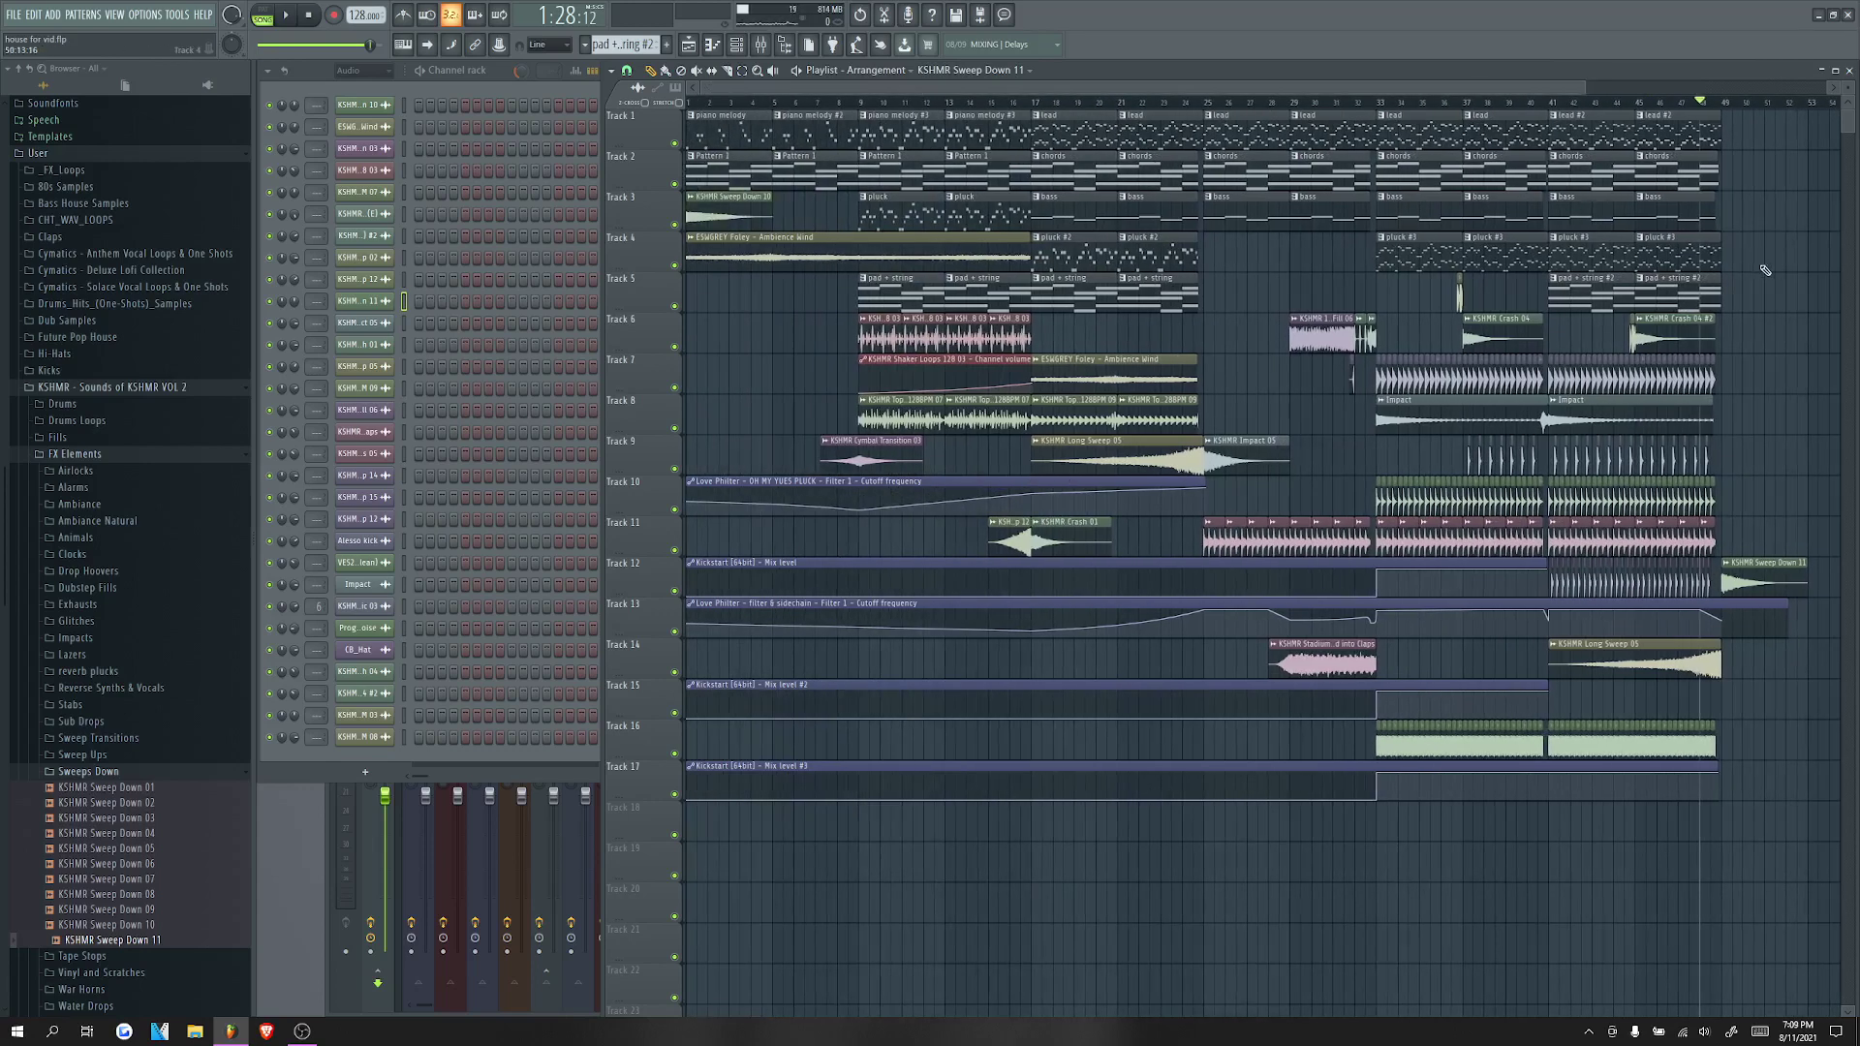